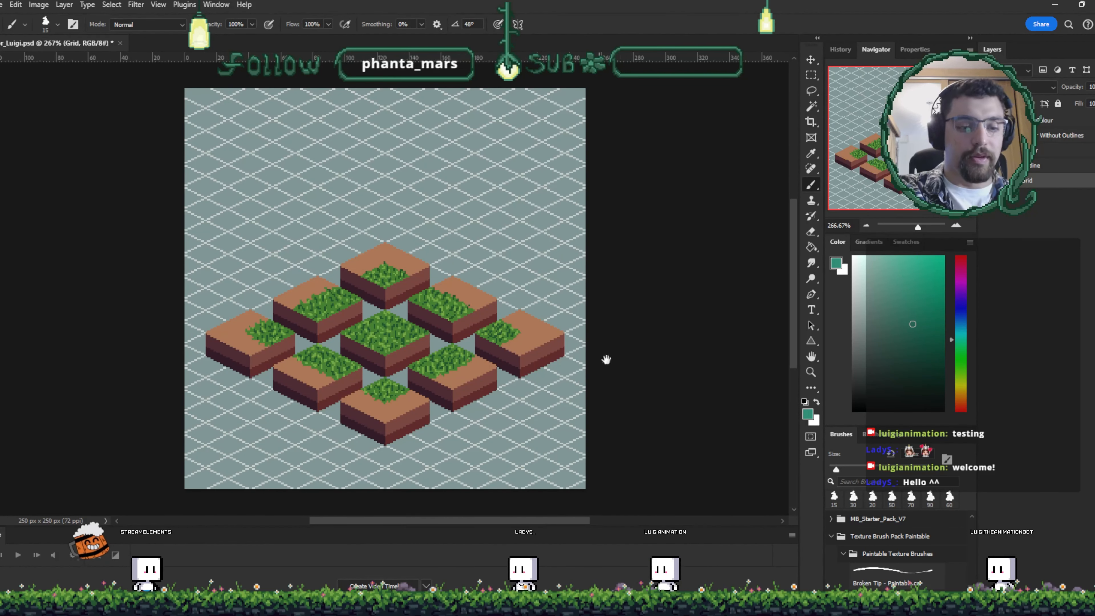
- Zoom in and pan across the isometric dirt-and-grass tile arrangement to inspect it
drag(604, 361, 659, 295)
key(ctrl+plus)
key(ctrl+plus)
key(ctrl+plus)
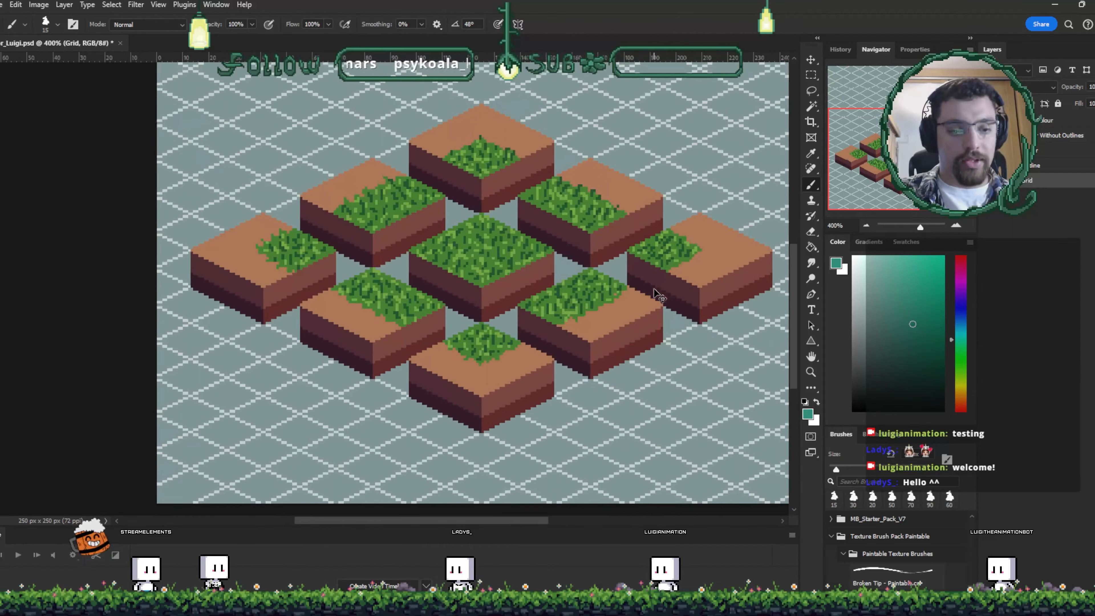
drag(635, 332, 559, 320)
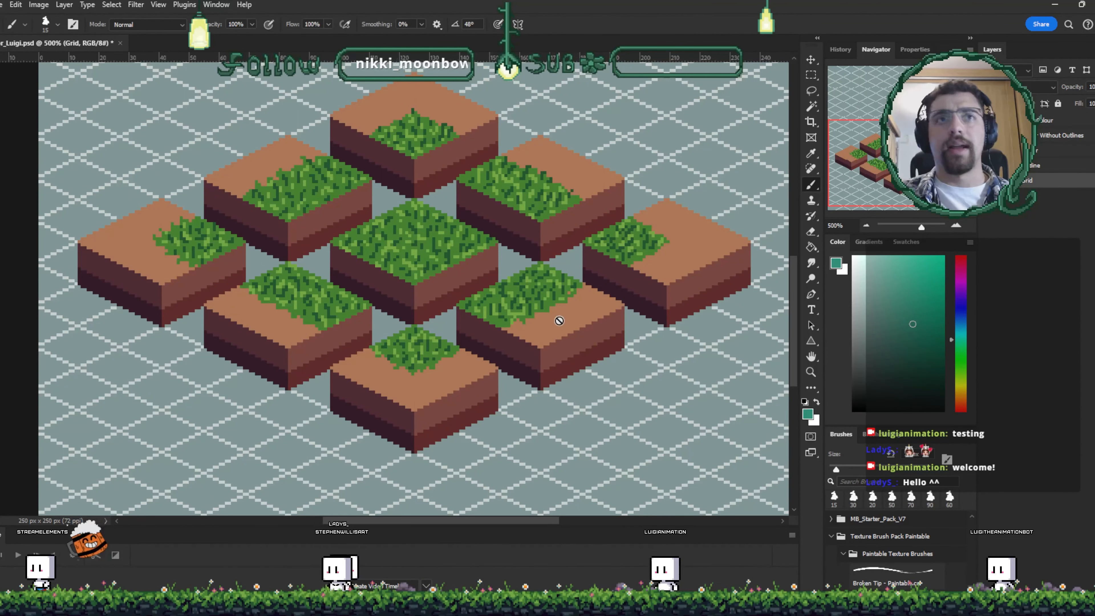
key(ctrl+0)
key(ctrl+plus)
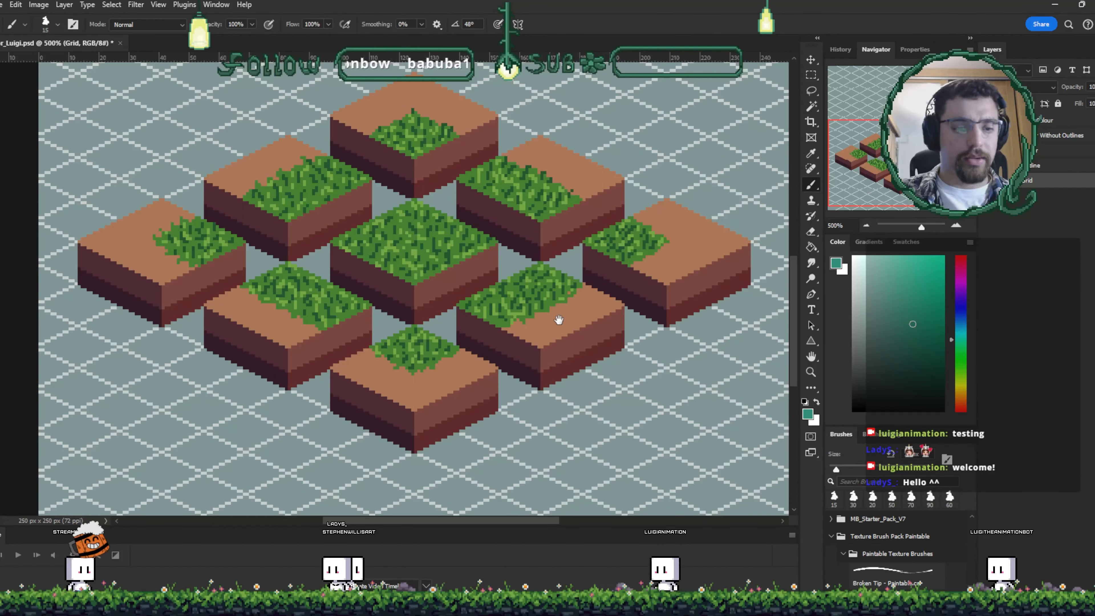
drag(673, 283, 652, 285)
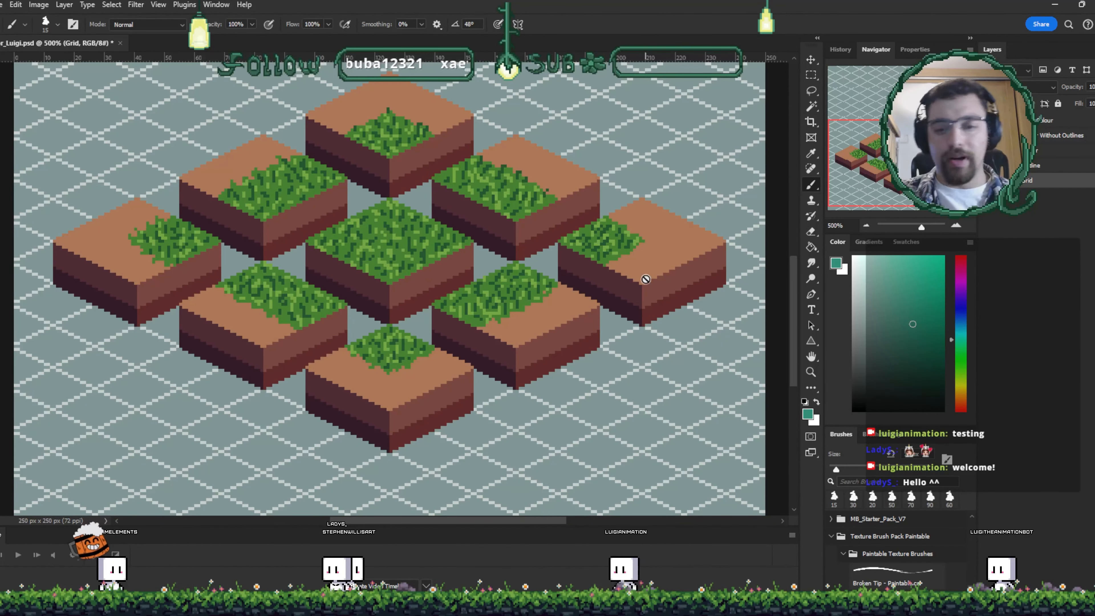
- Hide the isometric grid layer behind the tiles and save the document
click(986, 180)
drag(632, 358, 657, 374)
click(986, 180)
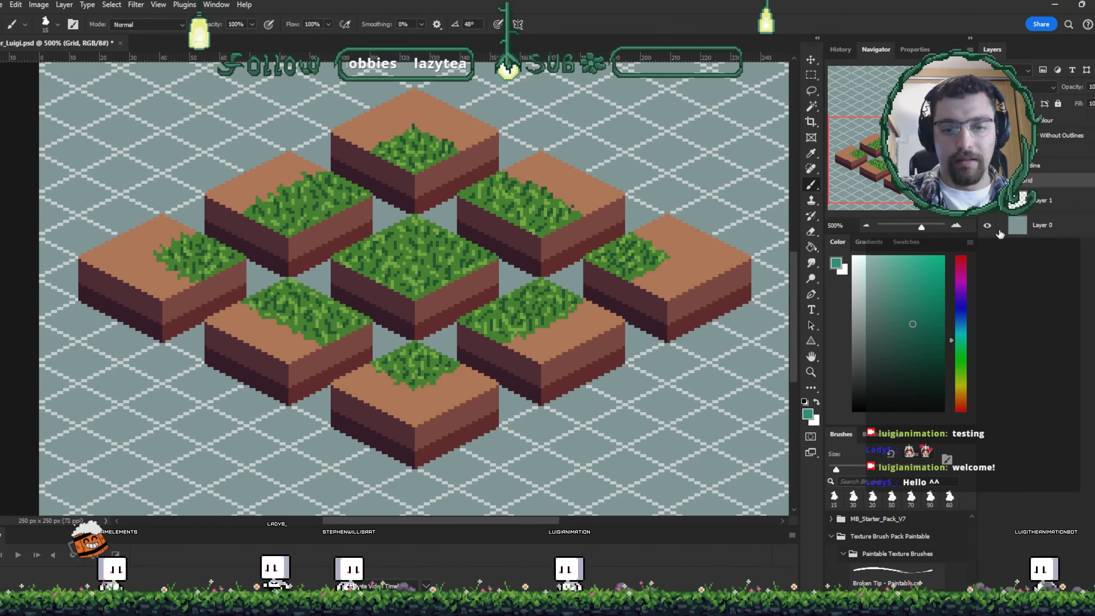
click(987, 226)
click(987, 225)
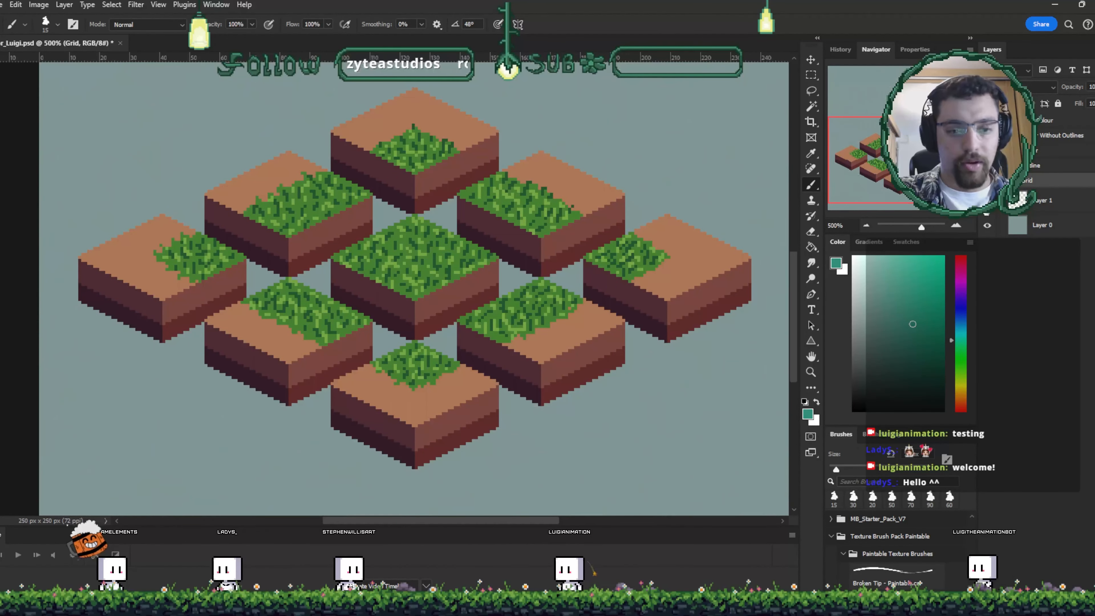
drag(680, 324, 693, 344)
key(ctrl+s)
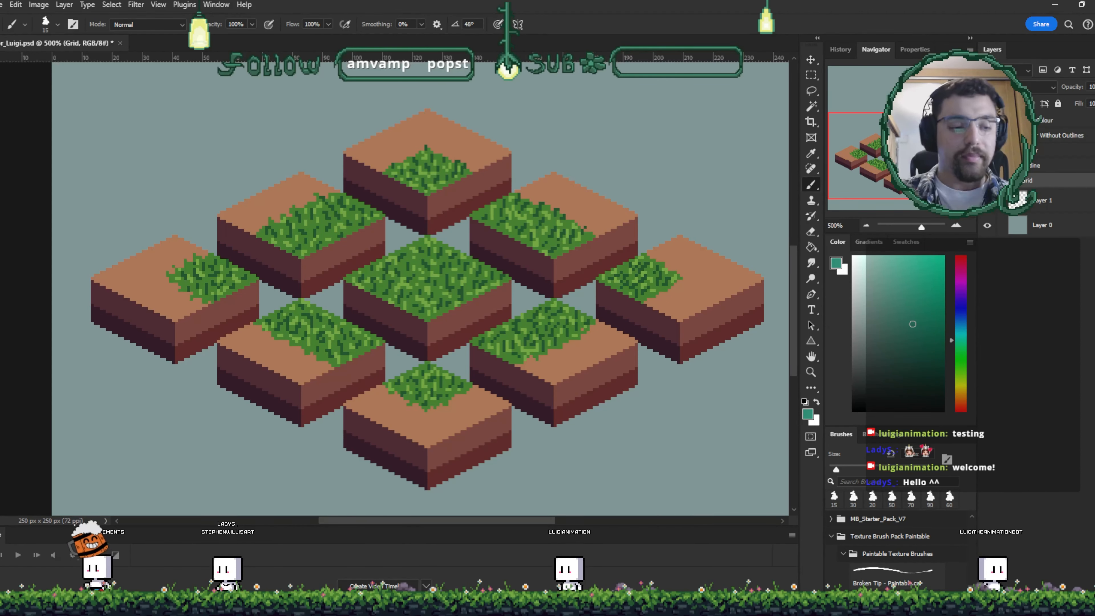
key(ctrl+comma)
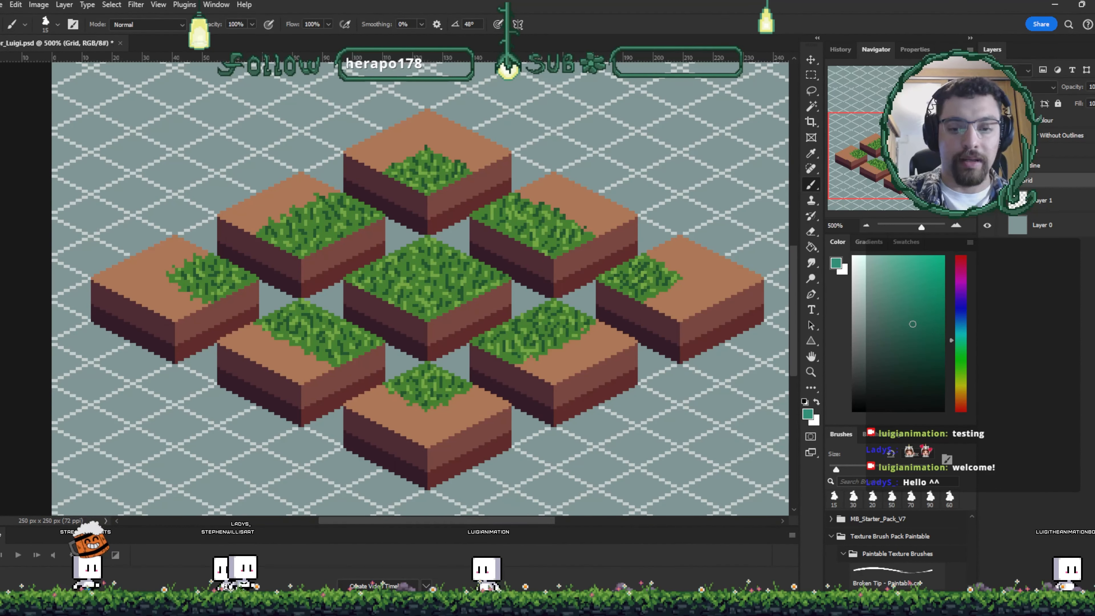
key(ctrl+comma)
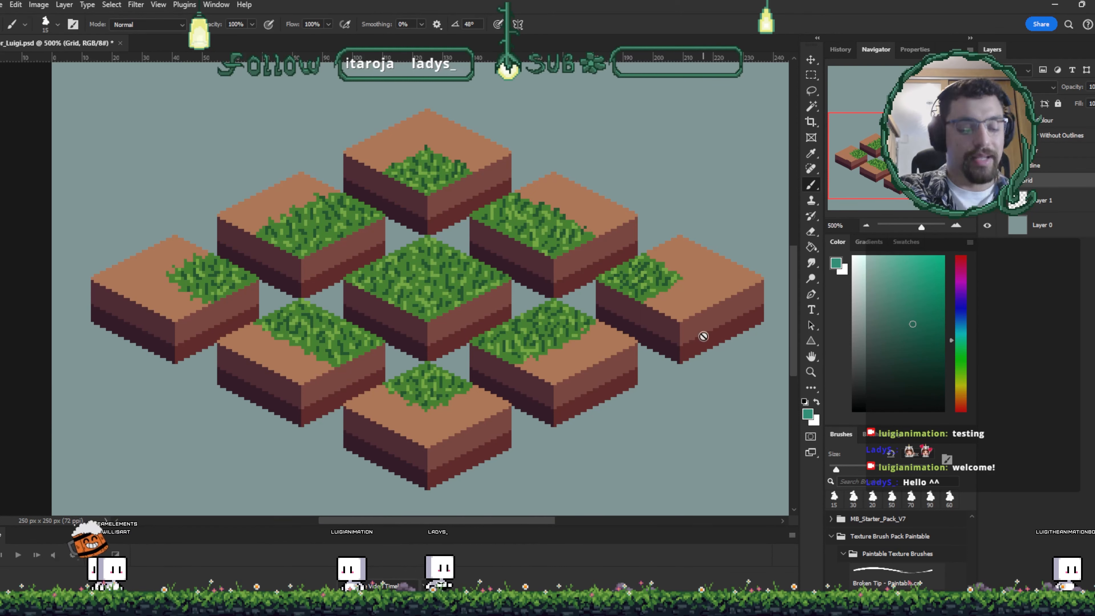
- With the Move tool, rearrange the corner and side tile layers into a joined shape and reorder one layer
key(v)
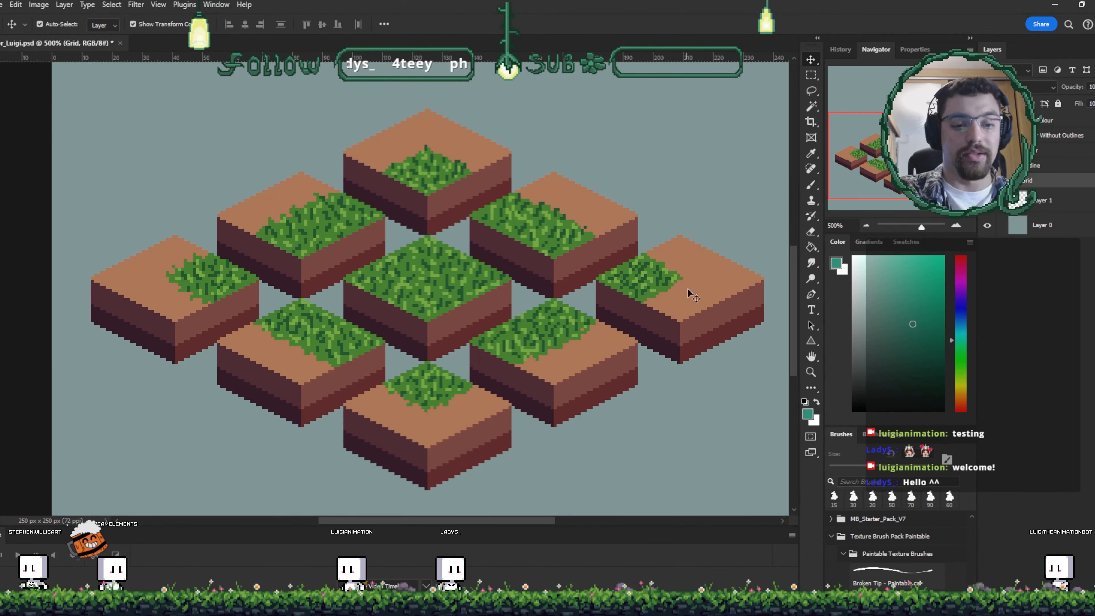
mouse_move(706, 325)
mouse_down()
mouse_move(720, 304)
mouse_move(652, 323)
mouse_move(662, 306)
mouse_up()
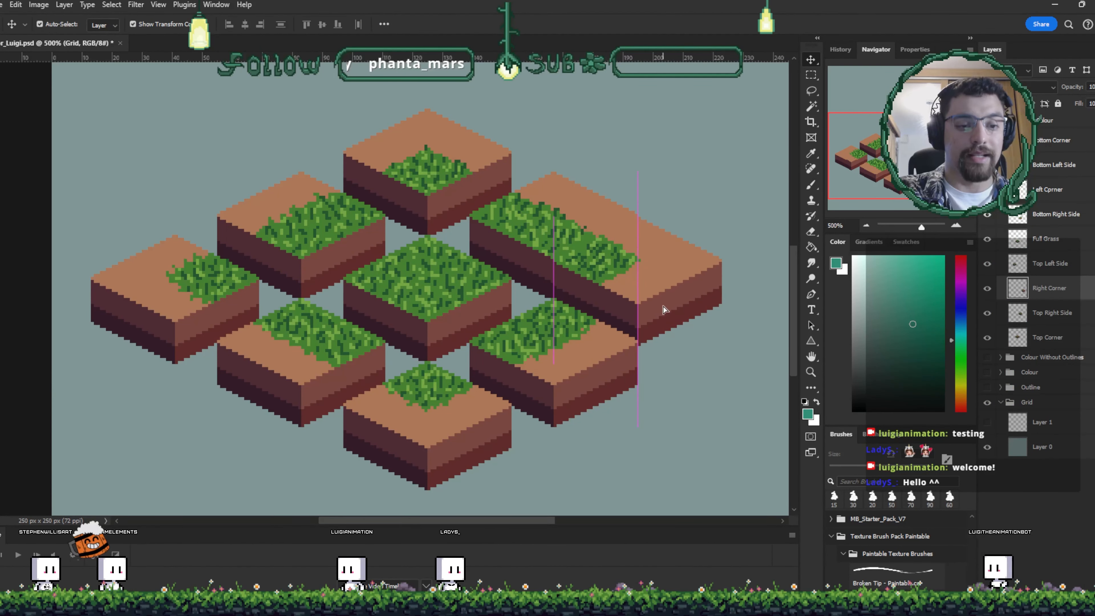
drag(560, 259, 487, 285)
drag(400, 189, 573, 166)
click(1053, 166)
drag(1054, 165, 1042, 321)
drag(560, 192, 580, 225)
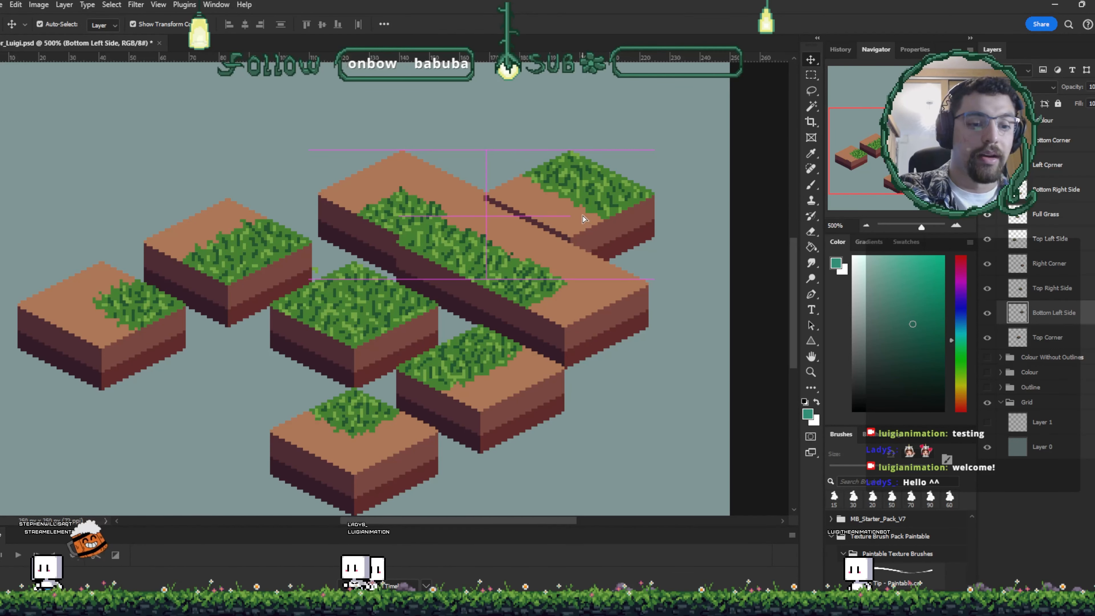
- Move the top corner tile and nudge it up three pixels and right one pixel into alignment
click(401, 193)
drag(401, 190, 390, 199)
key(Up)
key(Up)
key(Up)
key(Up)
key(Up)
key(Up)
key(Up)
key(Up)
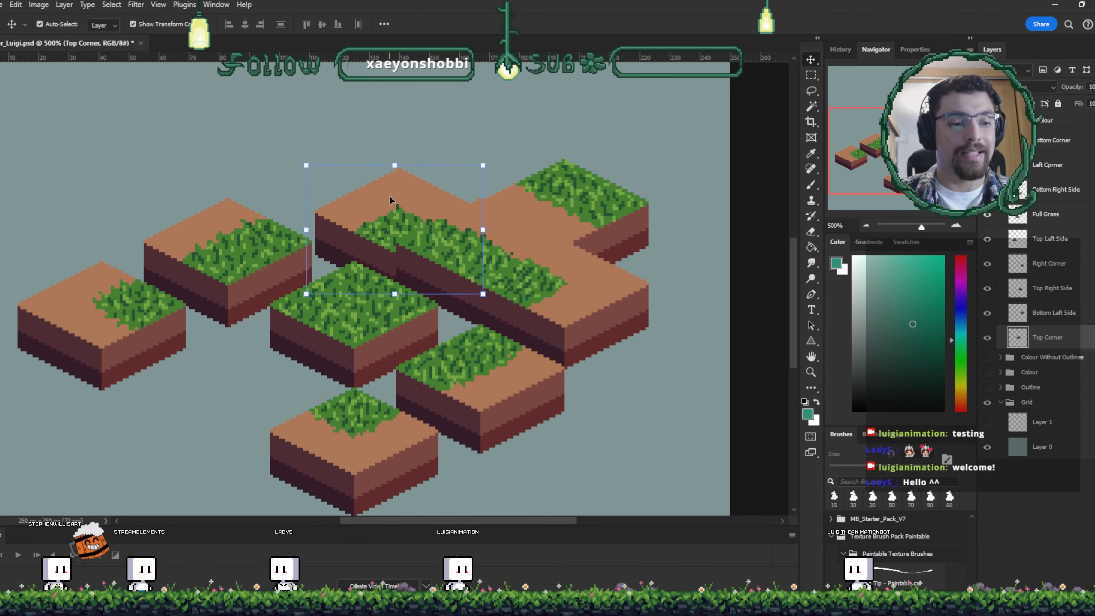
key(Right)
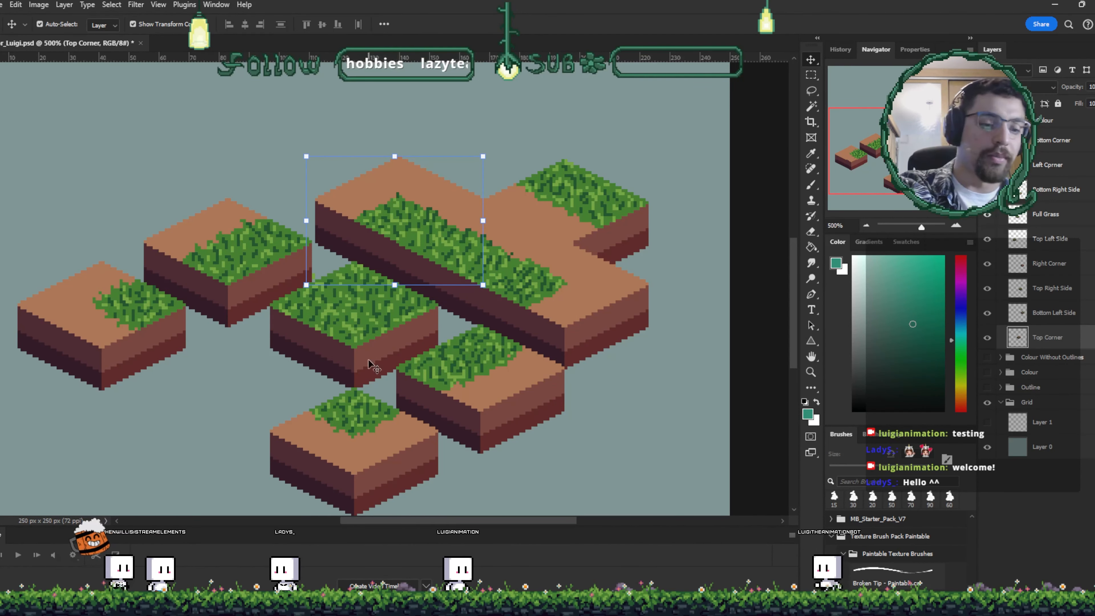
- Move the far-left tile lower and nudge the bottom-left side tile back into line with the row
drag(101, 297, 95, 412)
click(563, 201)
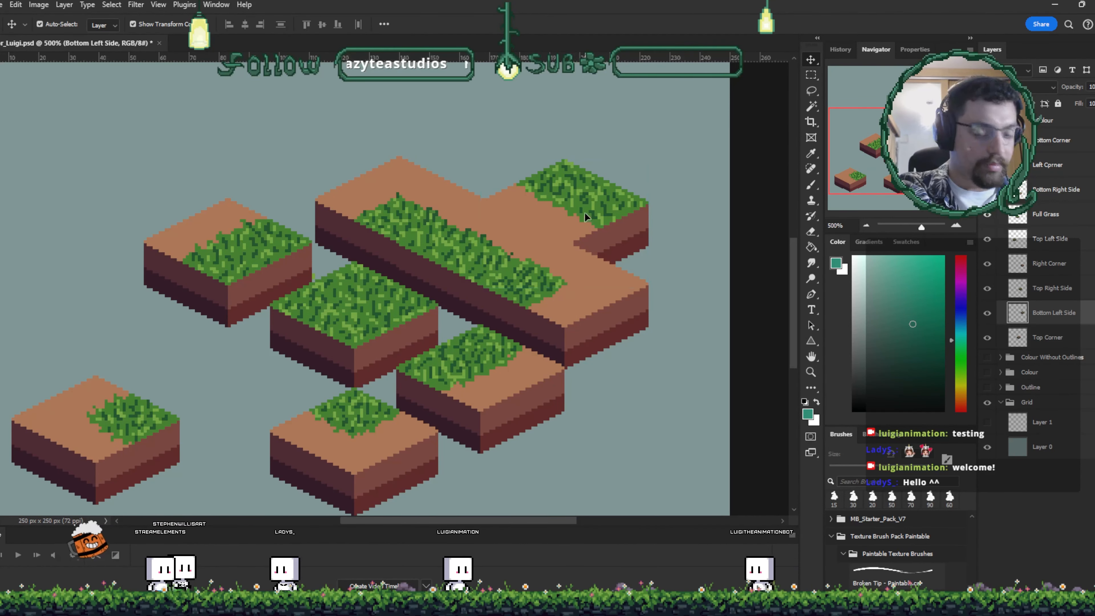
key(shift+Up)
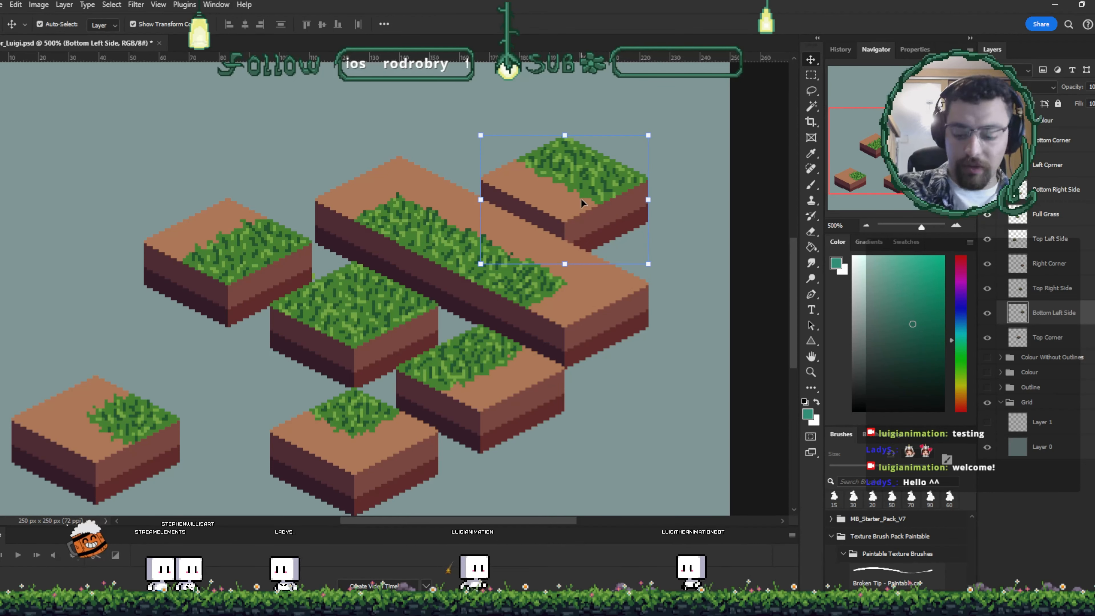
key(Down)
key(Down)
key(Down)
key(Down)
key(Down)
key(Down)
key(Down)
key(Down)
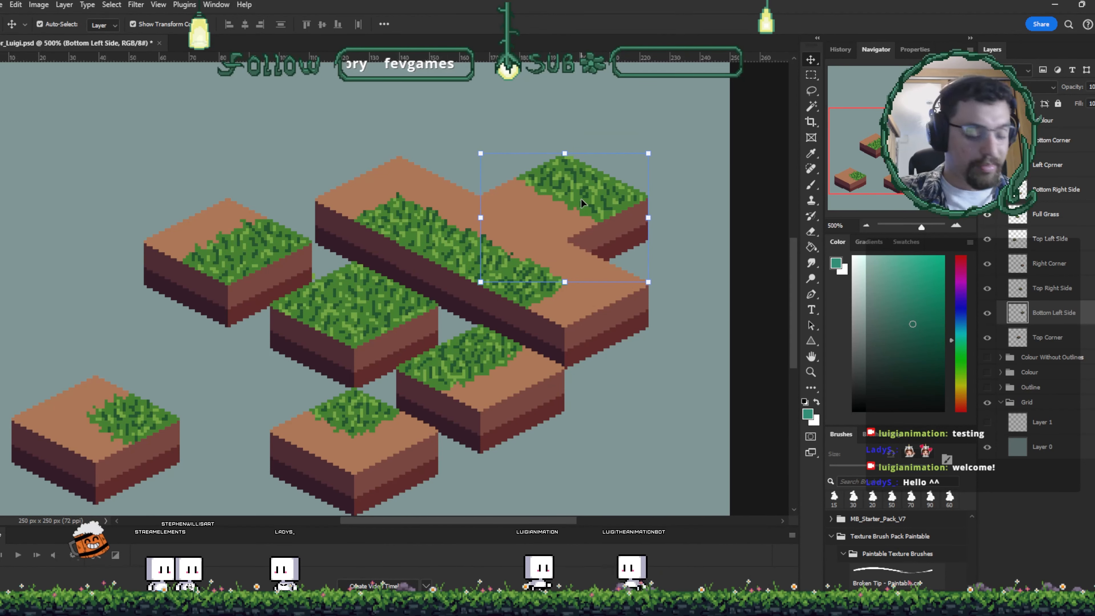
- Duplicate the bottom-left side tile, move its layer below the top corner, and nudge the copy into place
drag(578, 205, 498, 144)
mouse_move(1054, 344)
mouse_down()
mouse_move(1046, 340)
mouse_move(1059, 354)
mouse_up()
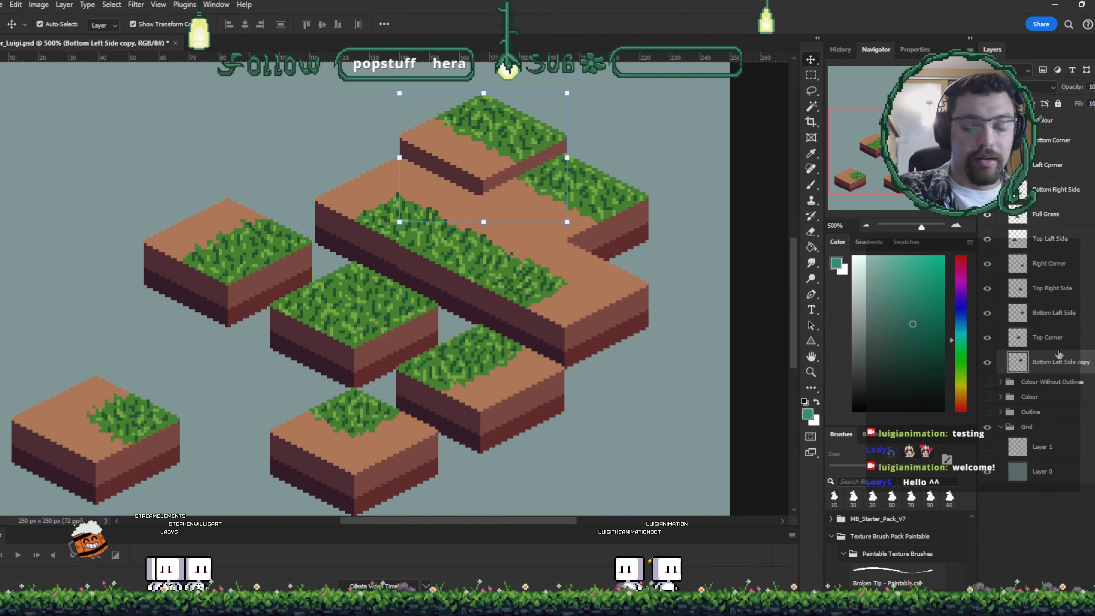
key(Up)
key(Up)
key(Up)
key(Up)
key(Up)
key(Up)
key(Up)
key(Up)
key(Up)
key(Up)
key(Up)
key(Up)
key(Up)
key(Up)
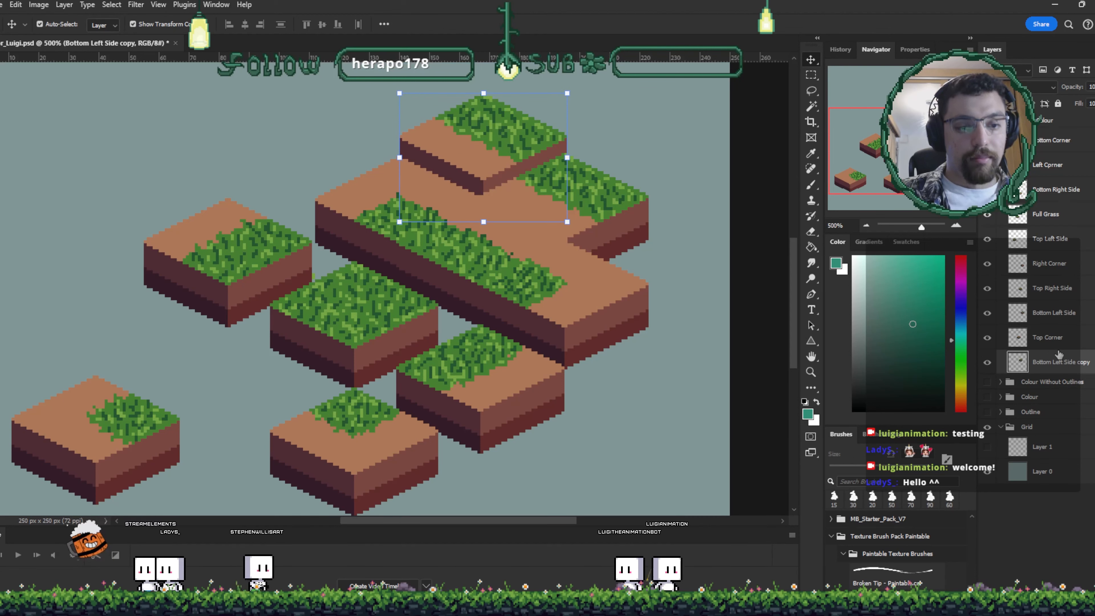
key(Down)
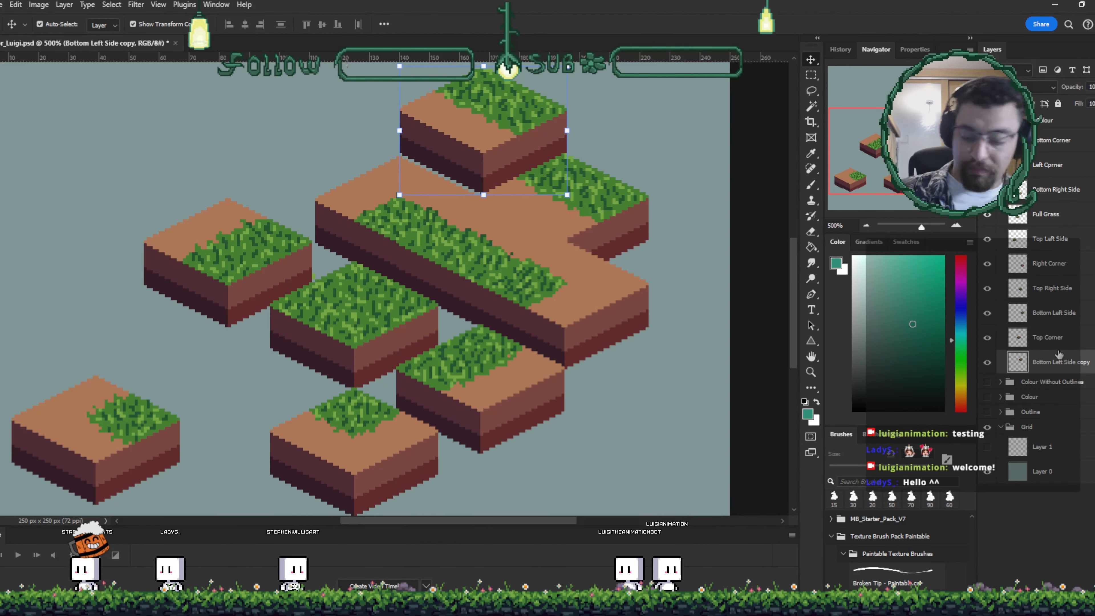
key(Down)
- Move the full-grass tile up to the top right of the arrangement
click(359, 330)
drag(360, 330, 599, 115)
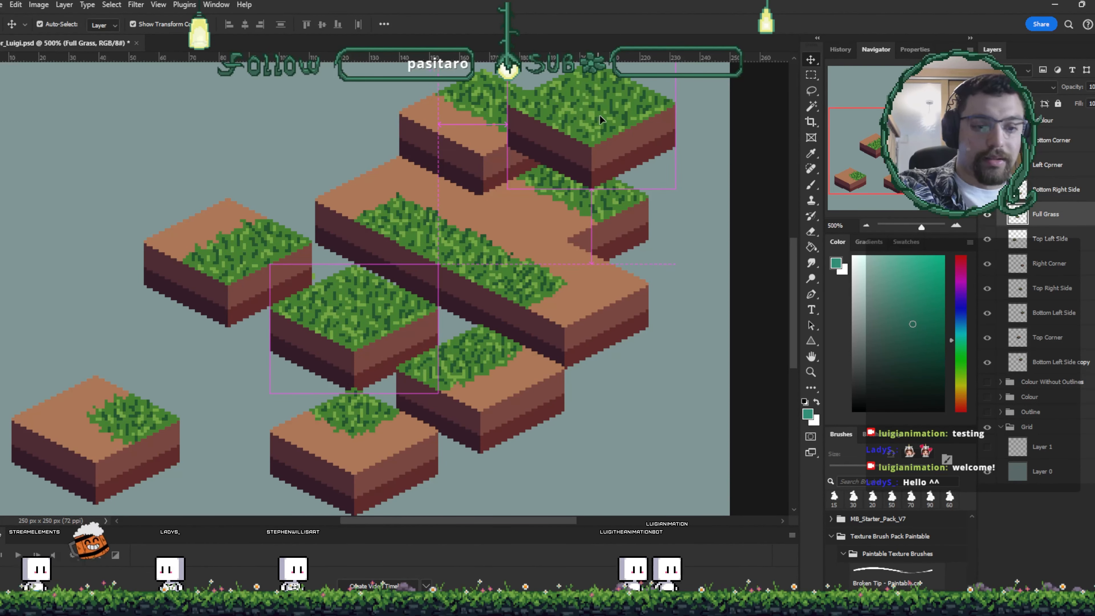
drag(650, 244, 675, 315)
- Duplicate the full-grass tile and move the copy's layer lower in the layer stack
drag(636, 166, 607, 129)
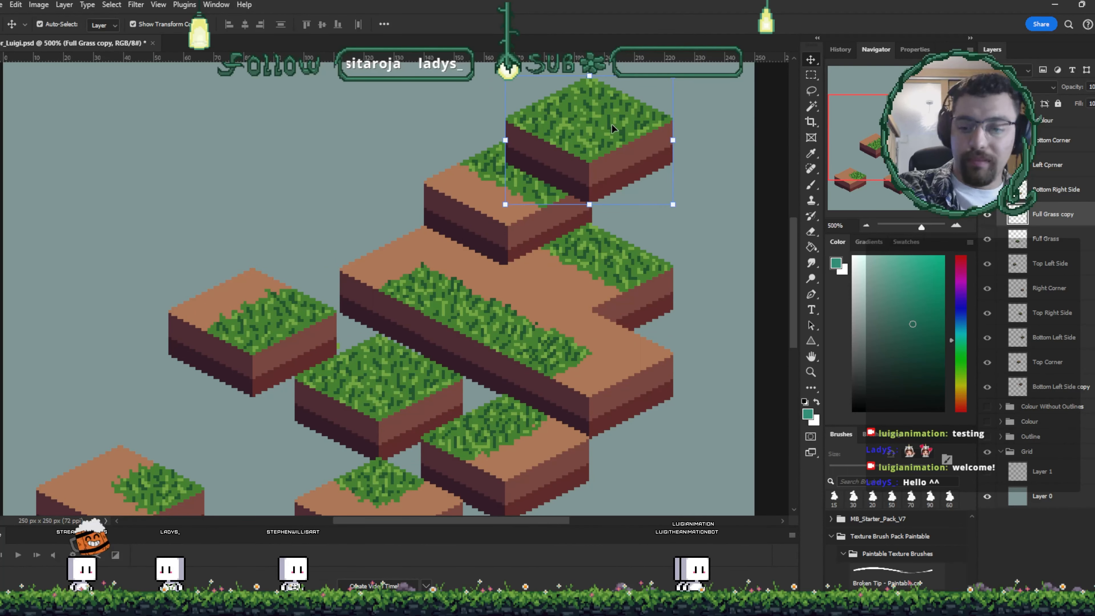
drag(1051, 214, 1048, 285)
drag(1055, 388, 1054, 388)
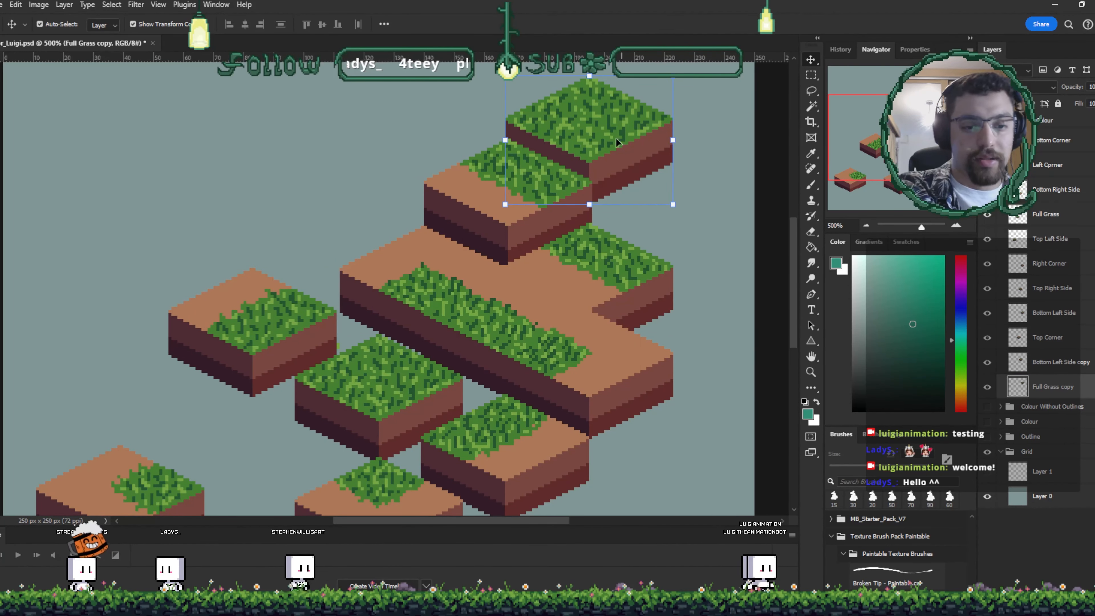
- Reposition the remaining tiles into a terraced layout around the raised grass blocks
drag(616, 137, 597, 149)
drag(619, 338, 637, 206)
drag(544, 333, 580, 388)
drag(403, 391, 346, 470)
drag(390, 274, 332, 348)
drag(271, 210, 186, 233)
drag(460, 337, 365, 493)
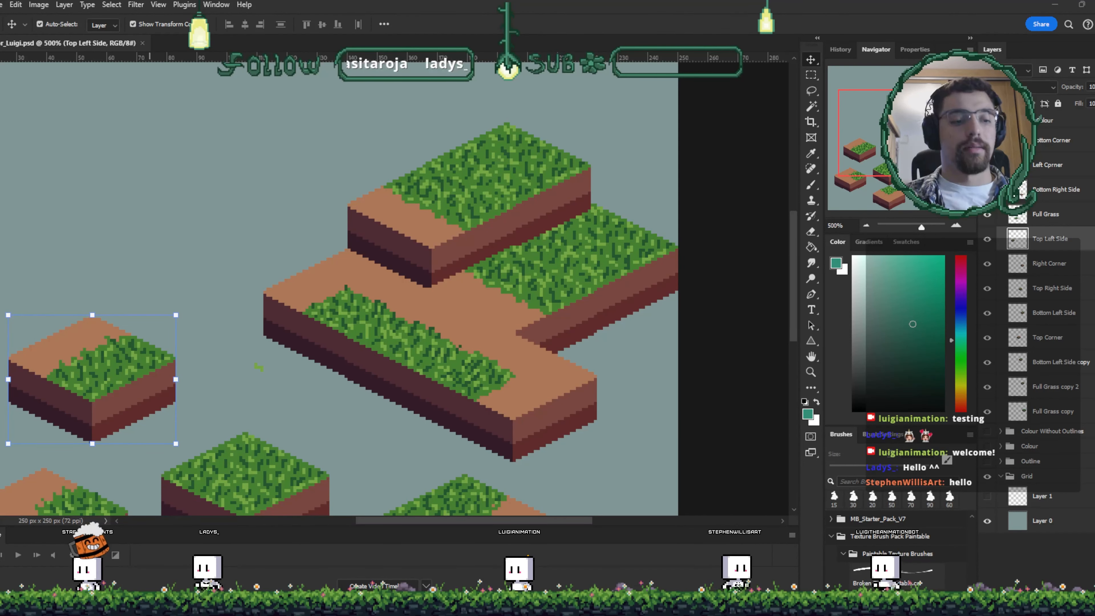
- Bring the isometric house artwork from the IsometricHouse_Tutorial_ANIM document into the scene, scaled to 25%
drag(150, 1, 284, 258)
drag(345, 371, 554, 138)
drag(554, 139, 496, 226)
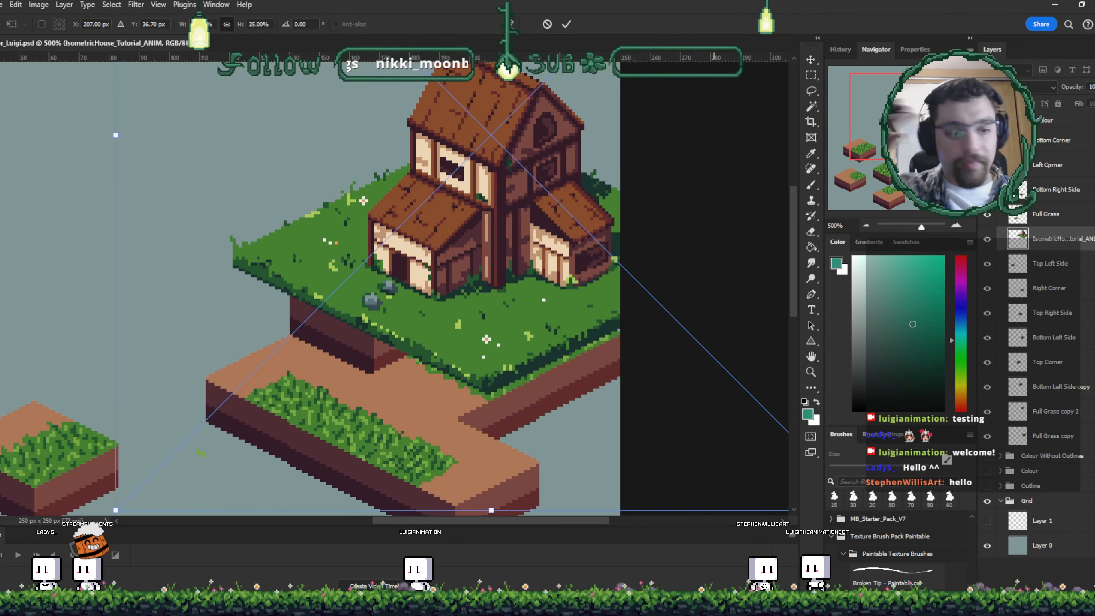
drag(210, 262, 225, 210)
key(ctrl+minus)
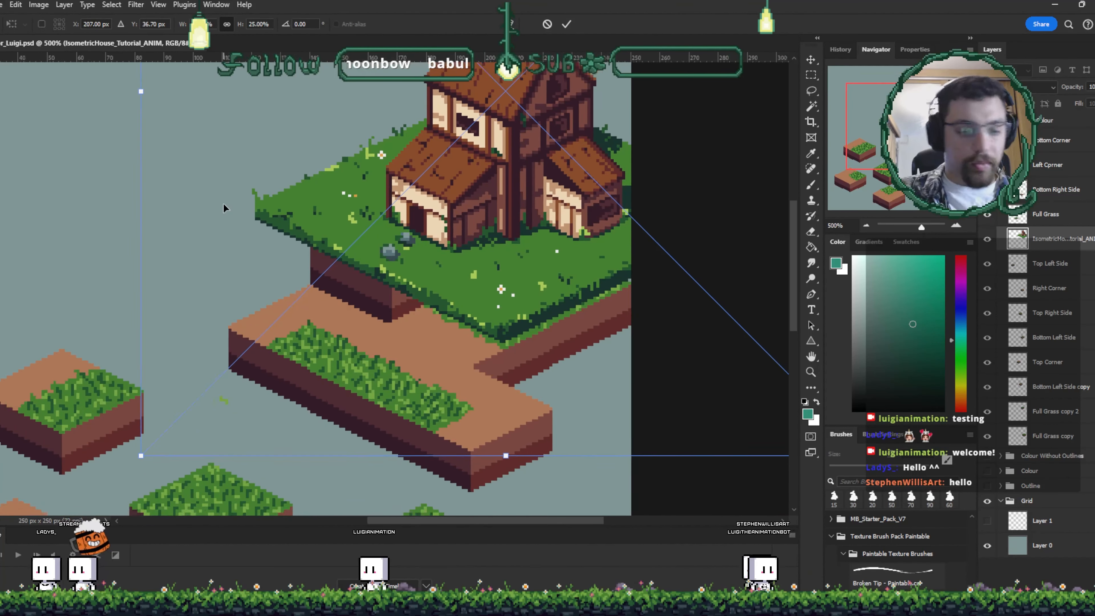
key(ctrl+minus)
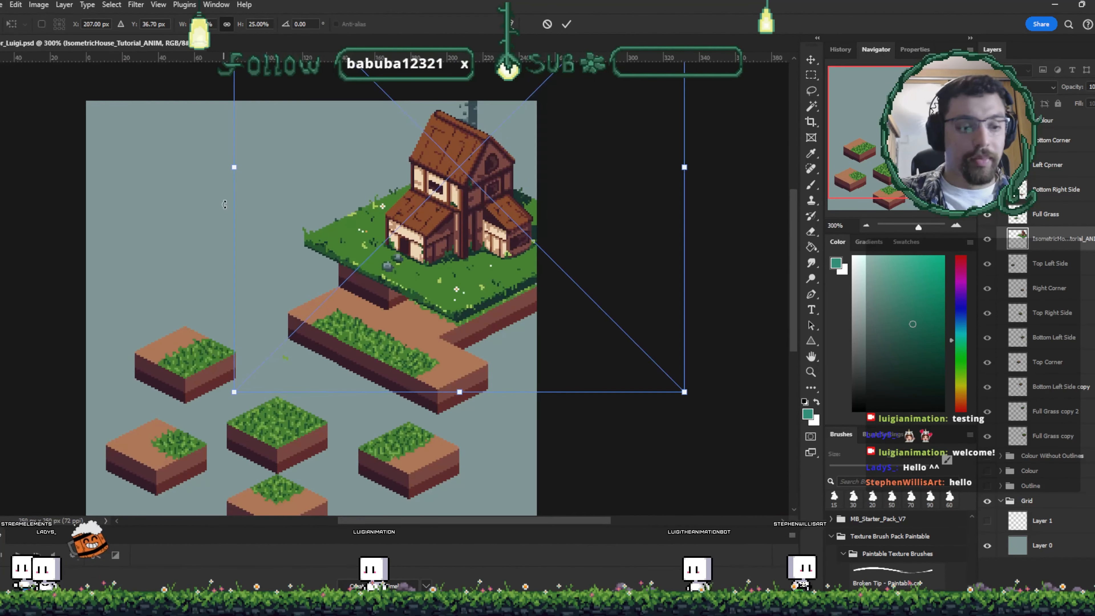
- Position the house on the grass tiles and commit the transform
drag(355, 312, 448, 258)
drag(553, 207, 457, 322)
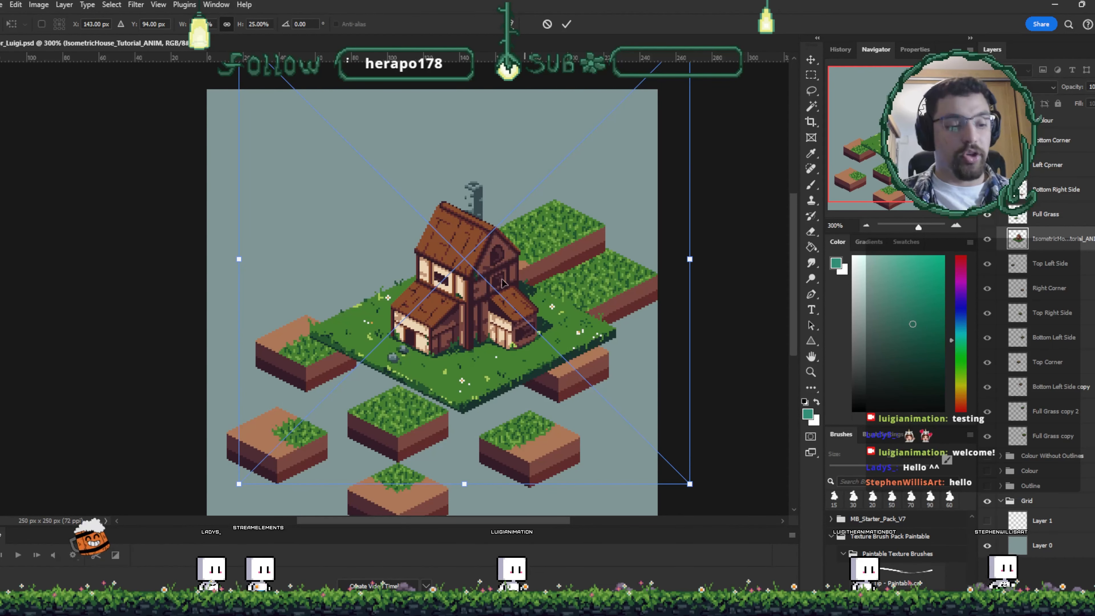
drag(502, 283, 474, 298)
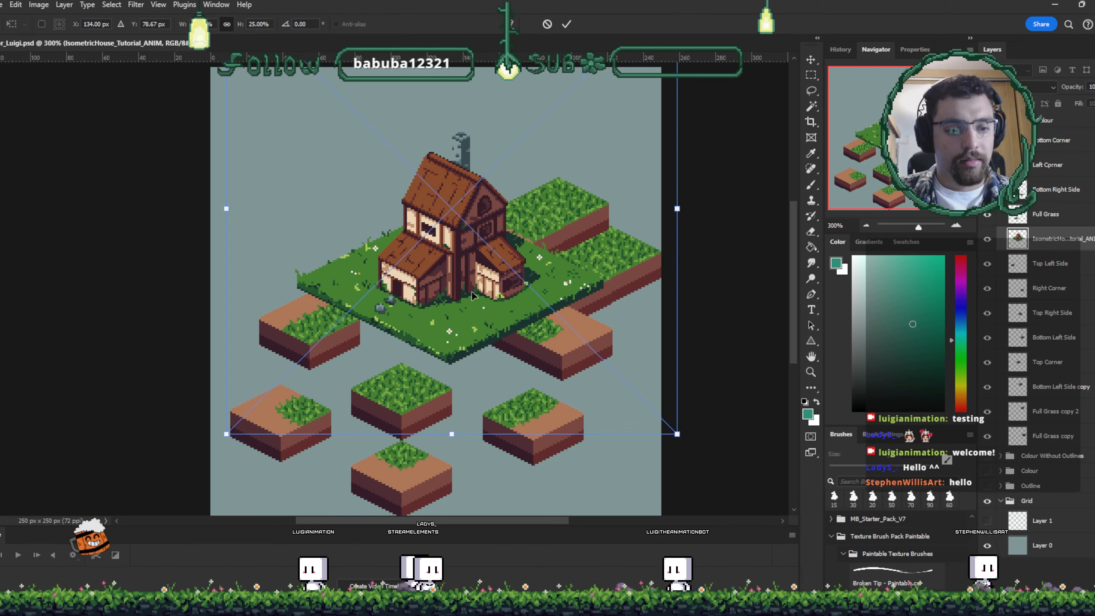
drag(472, 296, 473, 313)
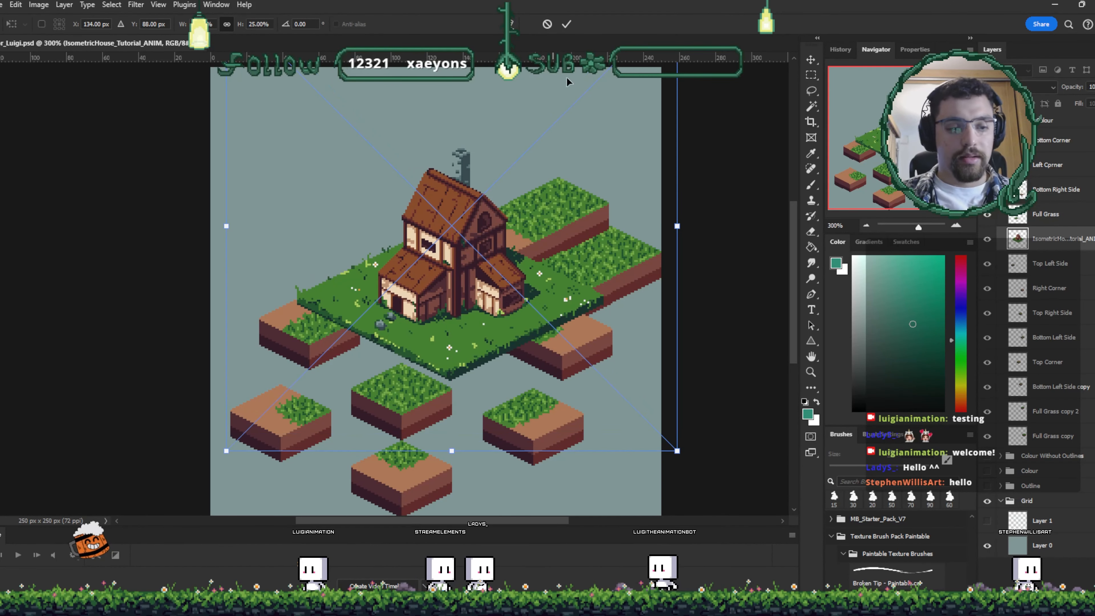
click(565, 24)
- Hide the house layer and zoom in closely on the empty isometric grid
click(987, 240)
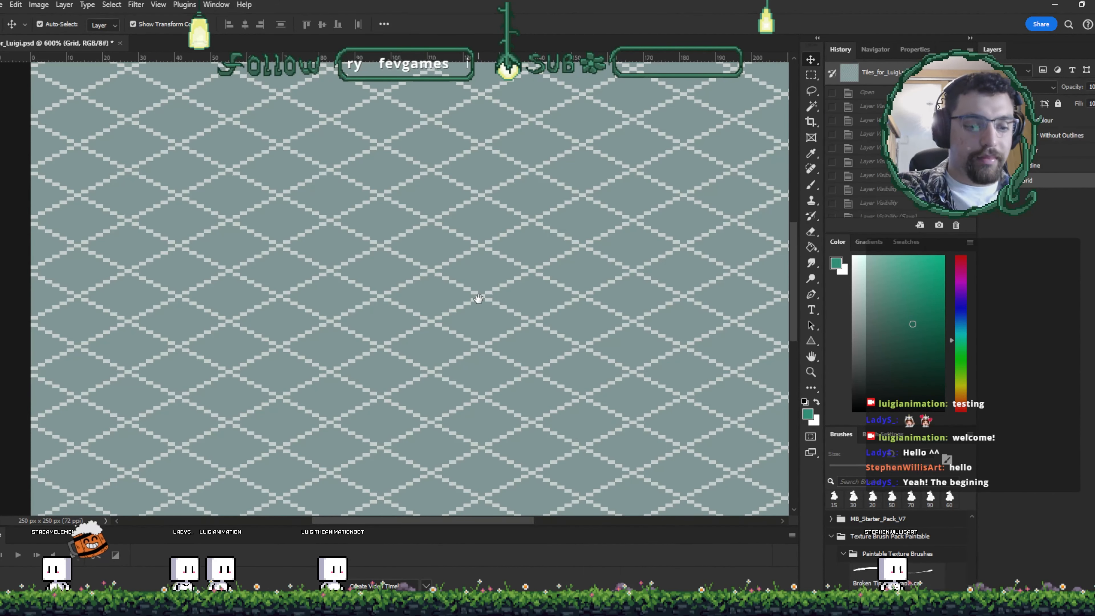
key(ctrl+plus)
key(ctrl+plus)
key(ctrl+plus)
key(ctrl+plus)
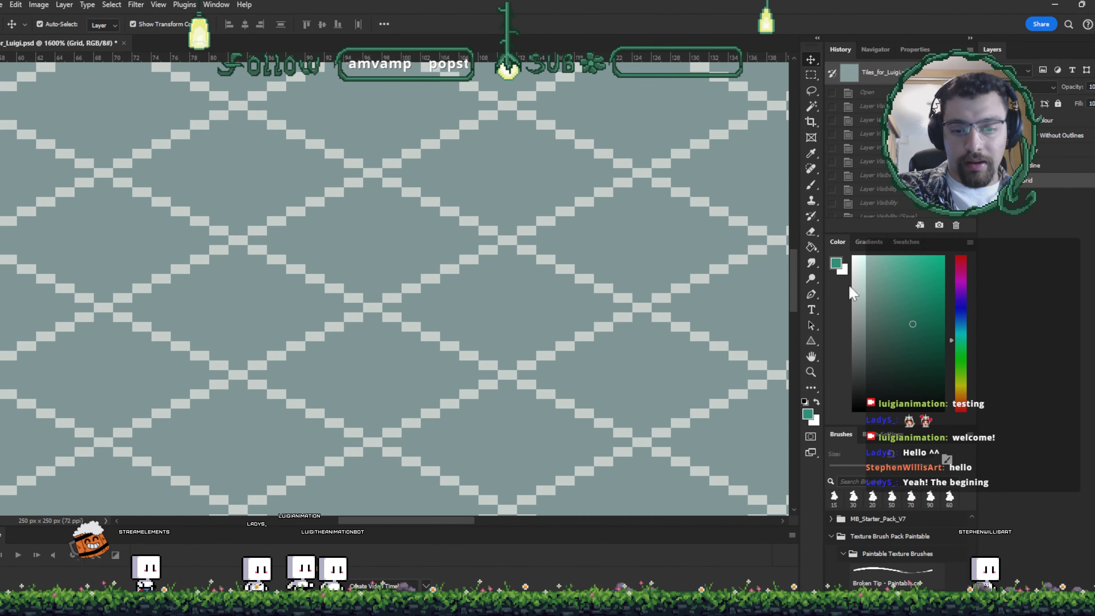
- Pick a crimson drawing colour and add a new empty layer above the grid
click(961, 266)
key(b)
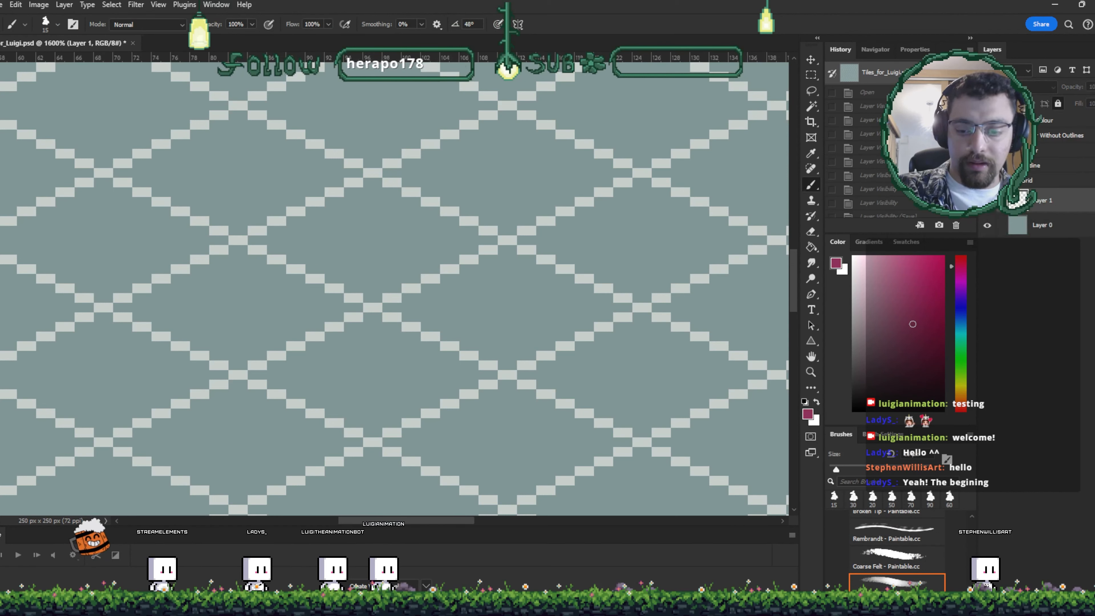
click(1065, 597)
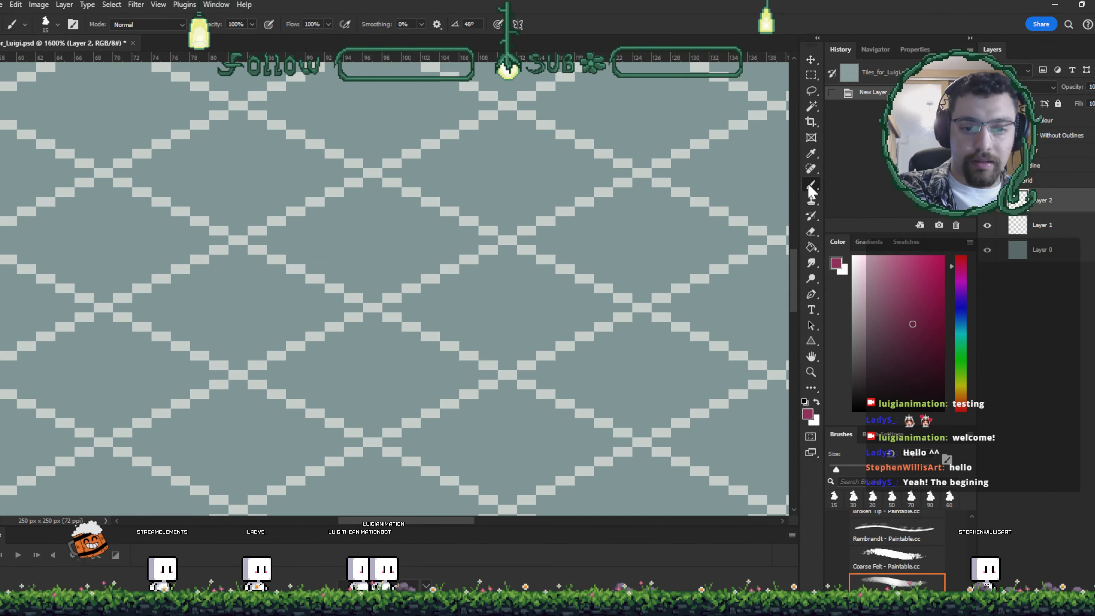
- With the Pencil, draw a descending isometric diagonal line of two-pixel steps across the grid
key(shift+b)
drag(702, 202, 739, 222)
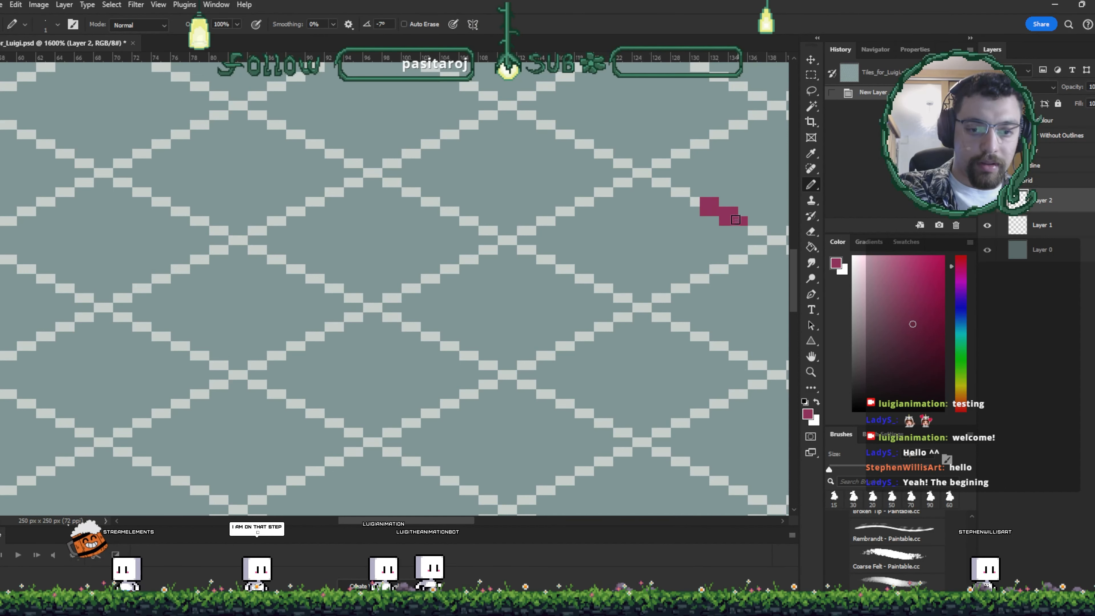
key(ctrl+z)
click(372, 307)
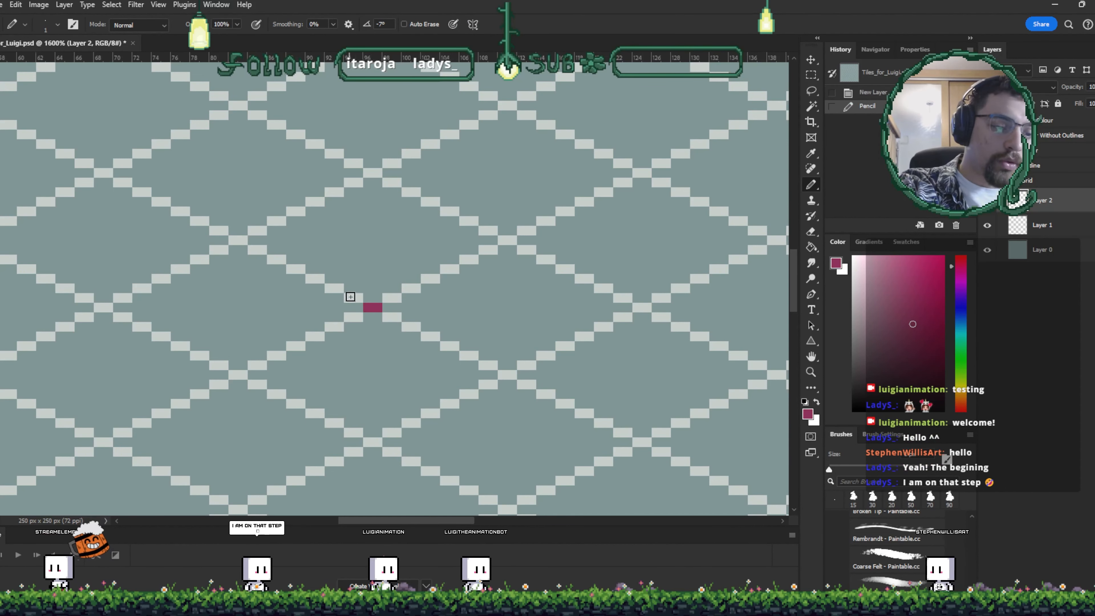
click(353, 298)
click(334, 288)
click(315, 279)
click(296, 268)
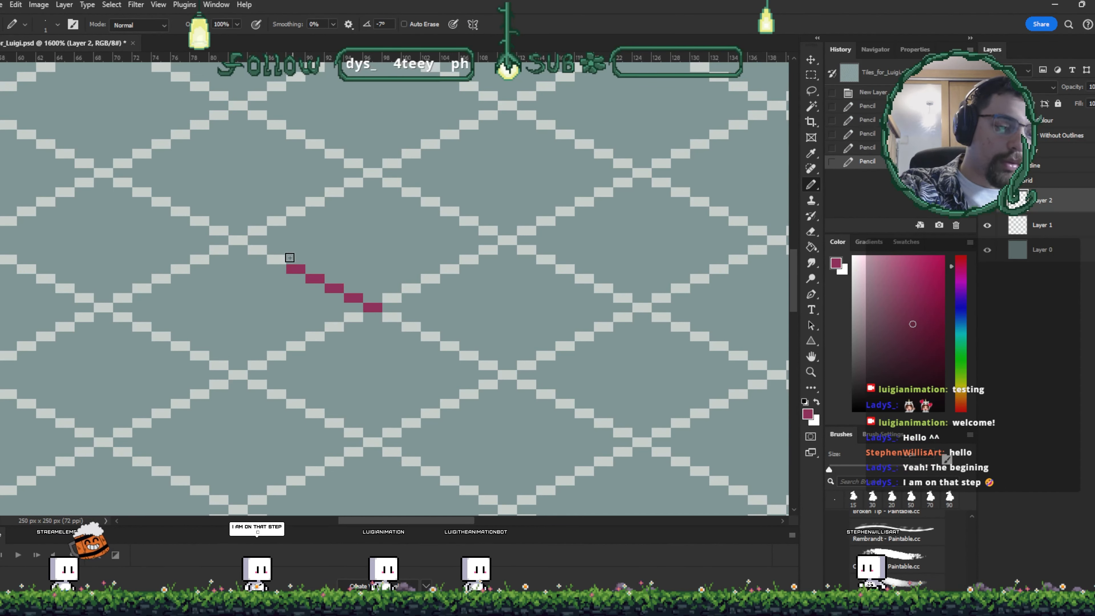
click(276, 259)
click(259, 249)
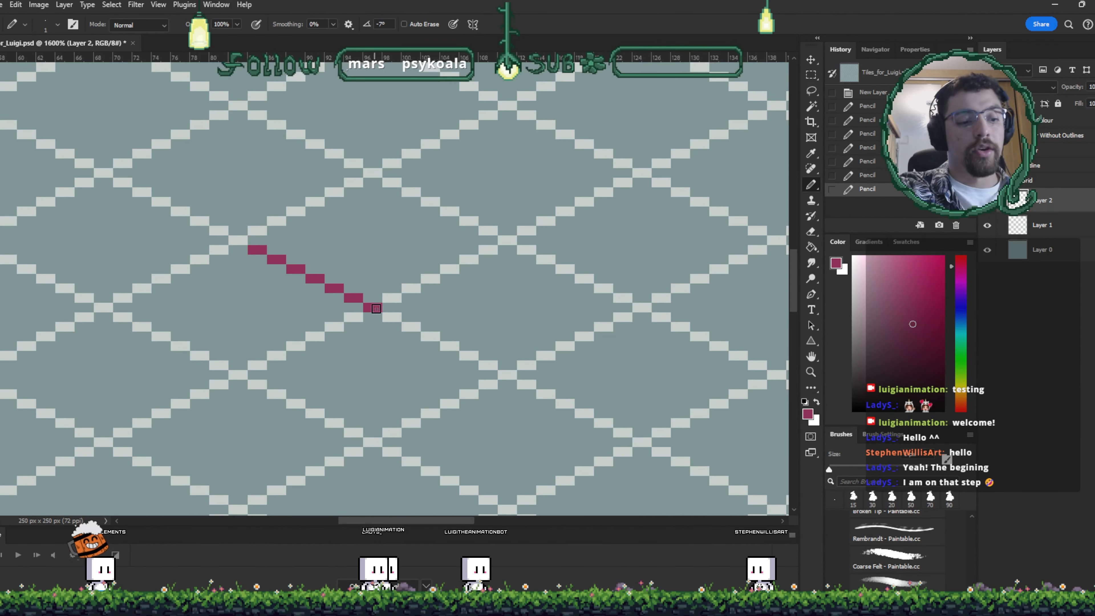
click(398, 317)
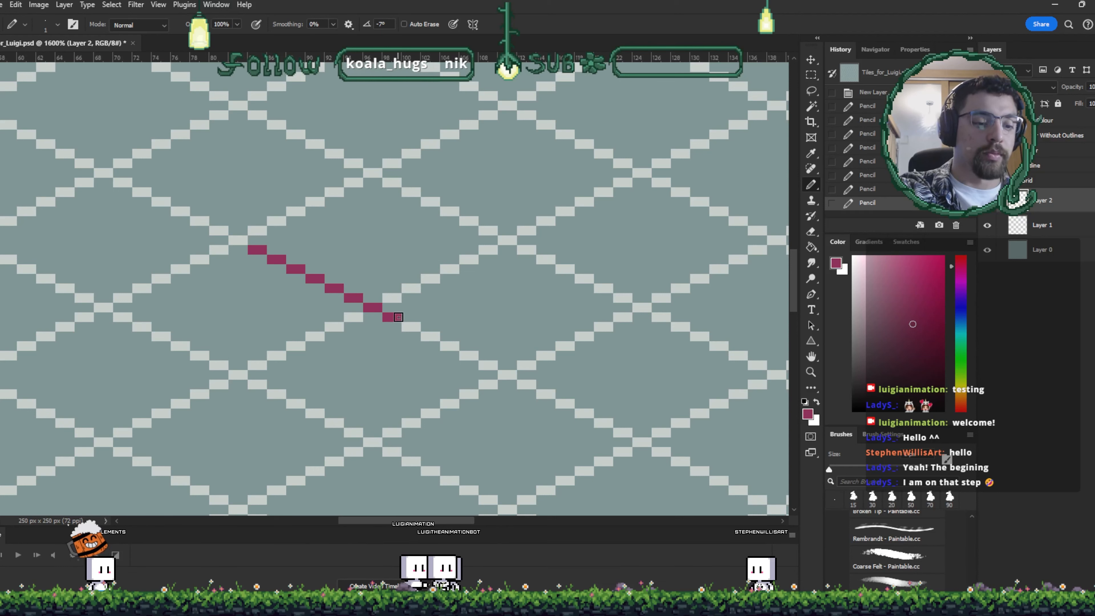
- Extend the diagonal by duplicating the line and placing copies end to end, merging them into one layer
key(v)
mouse_move(367, 304)
mouse_down()
mouse_move(405, 287)
mouse_move(454, 294)
mouse_move(605, 370)
mouse_up()
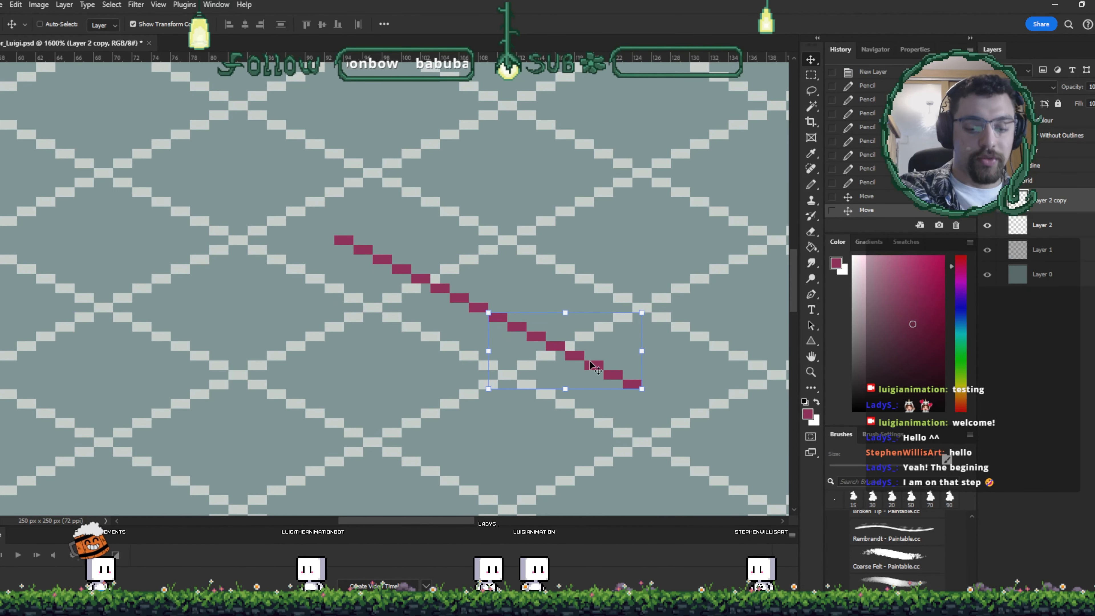
key(ctrl+minus)
key(ctrl+minus)
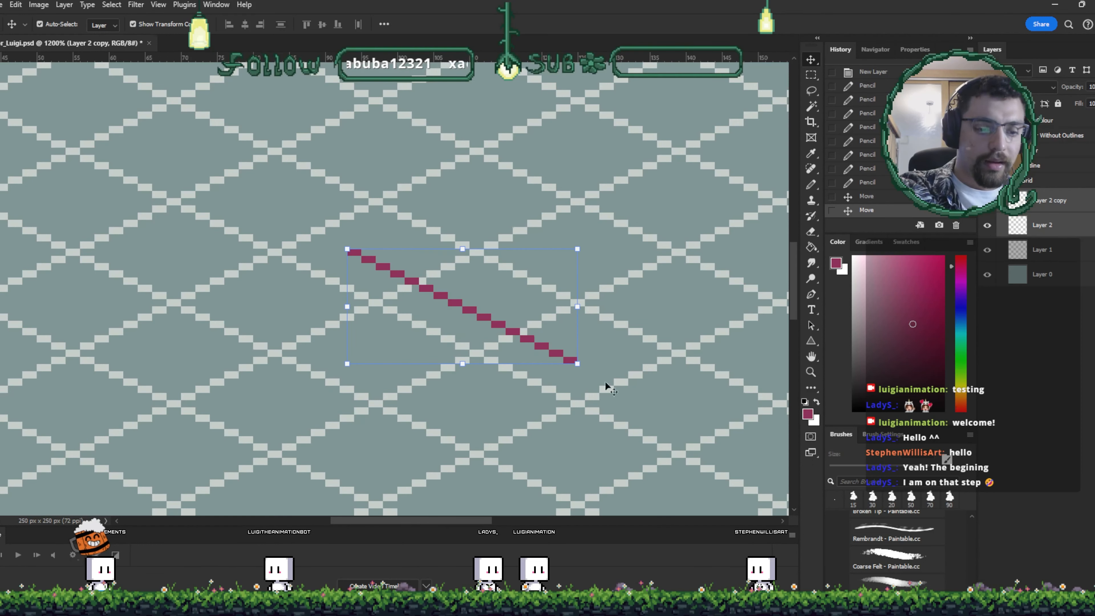
key(ctrl+e)
alt+drag(360, 265, 590, 381)
drag(579, 396, 615, 381)
drag(665, 299, 589, 226)
key(ctrl+e)
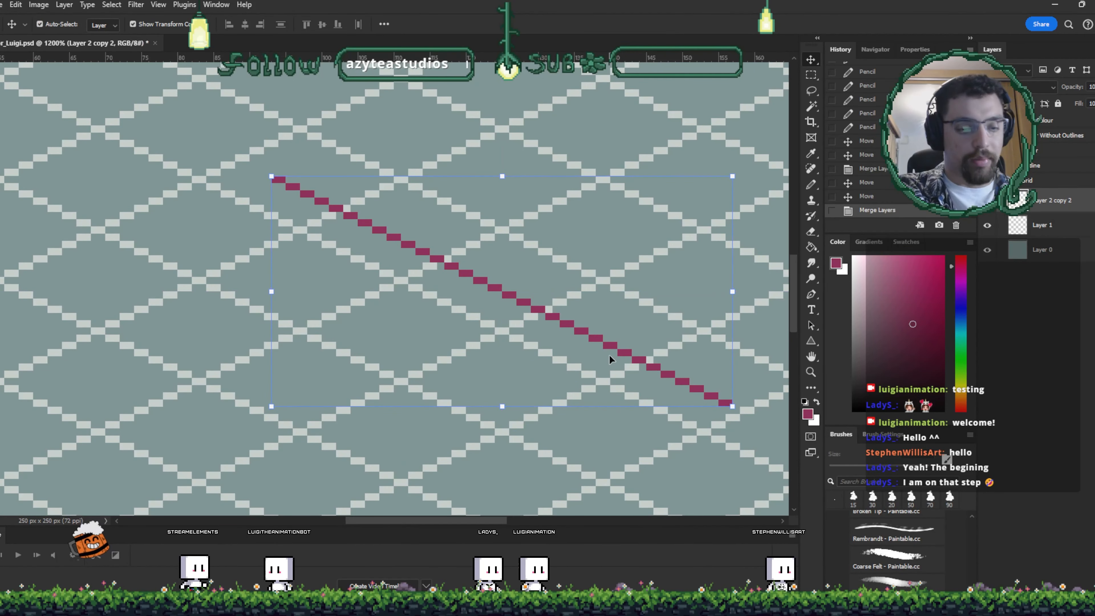
- Duplicate the long line, flip it horizontally and place it to cross the original in an X
alt+drag(612, 360, 490, 360)
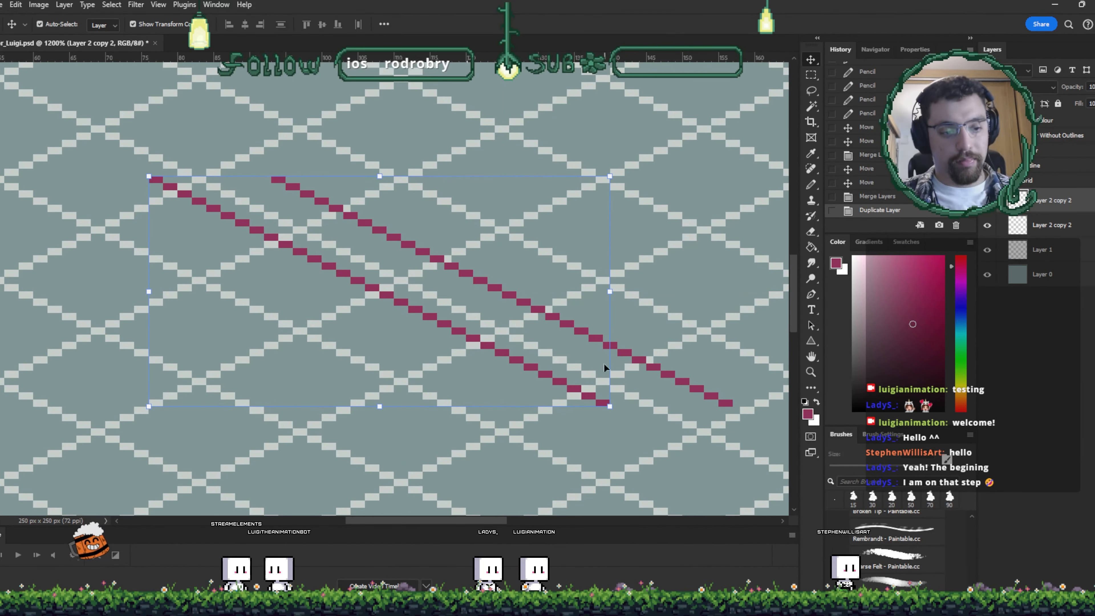
key(ctrl+t)
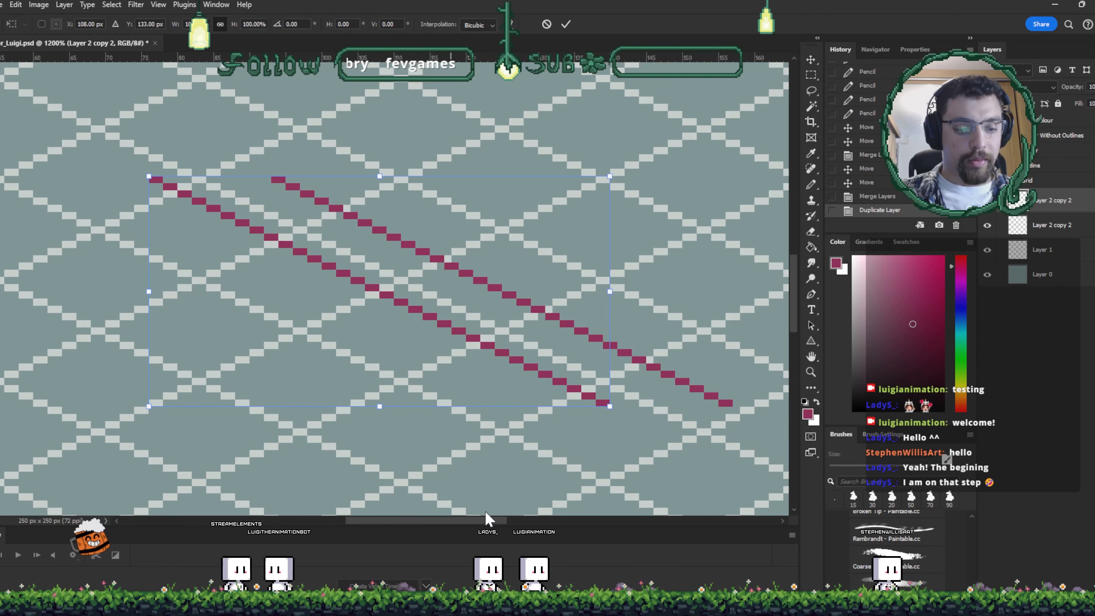
key(shift+h)
drag(370, 298, 470, 289)
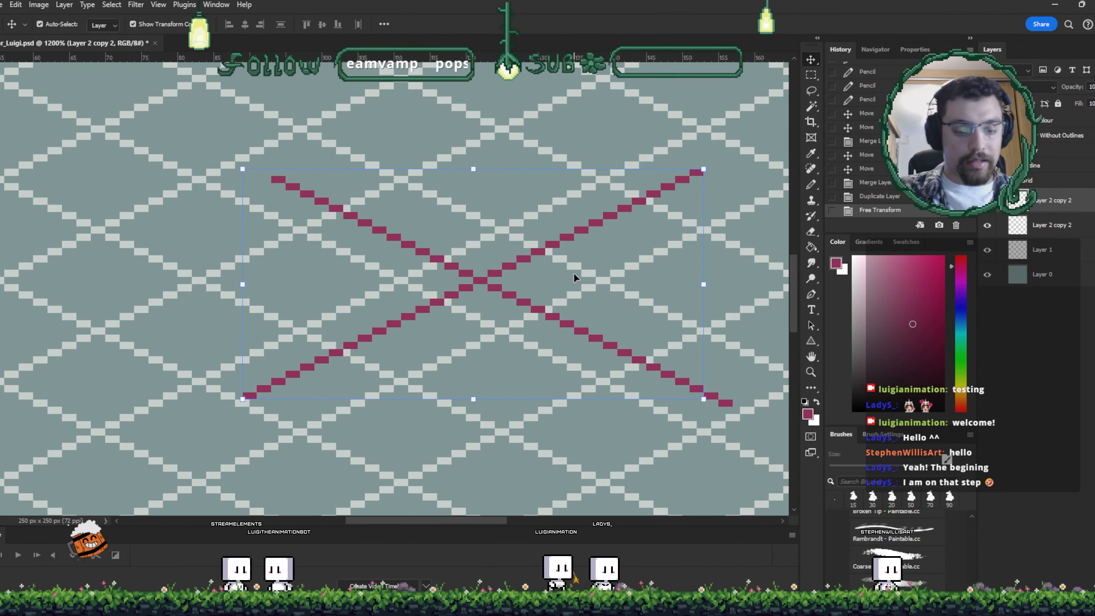
key(Return)
- Shift the crossing lines slightly and save the document
key(ctrl+minus)
key(ctrl+minus)
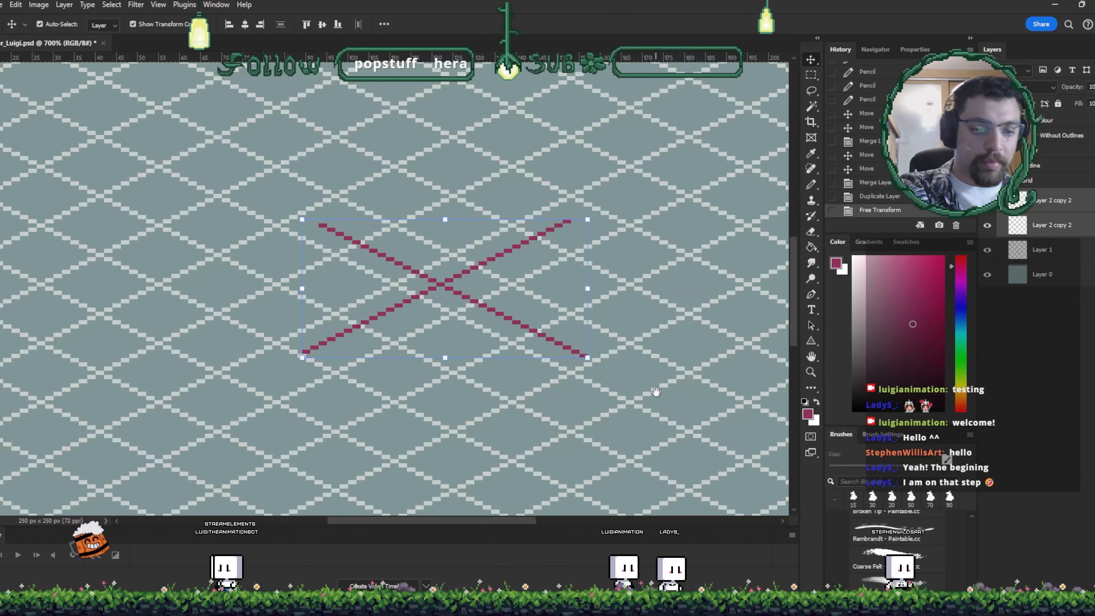
key(ctrl+minus)
drag(439, 208, 392, 208)
key(ctrl+s)
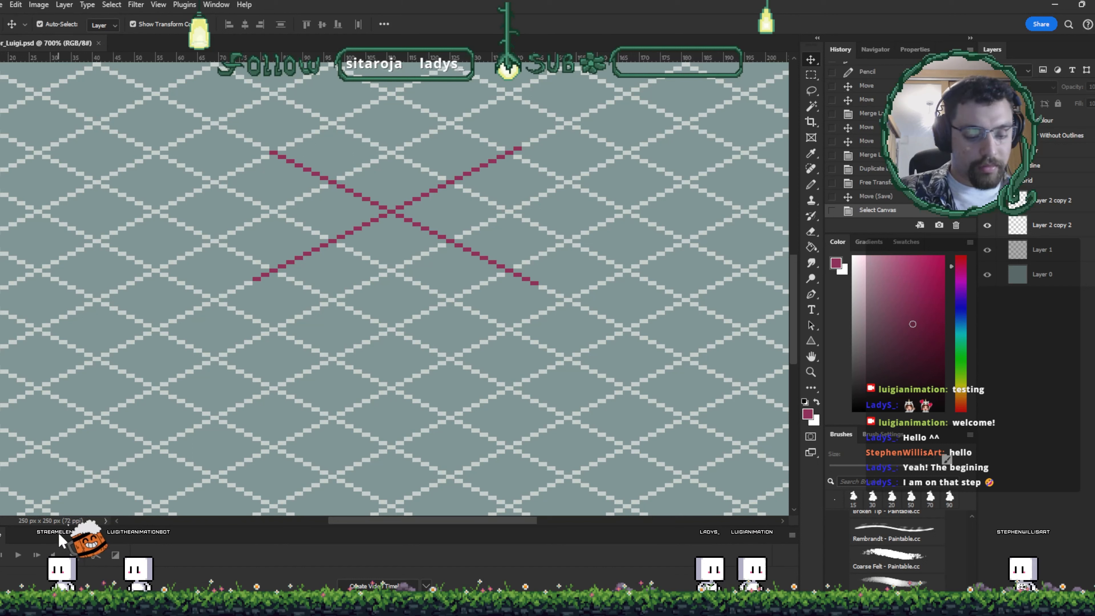
key(s)
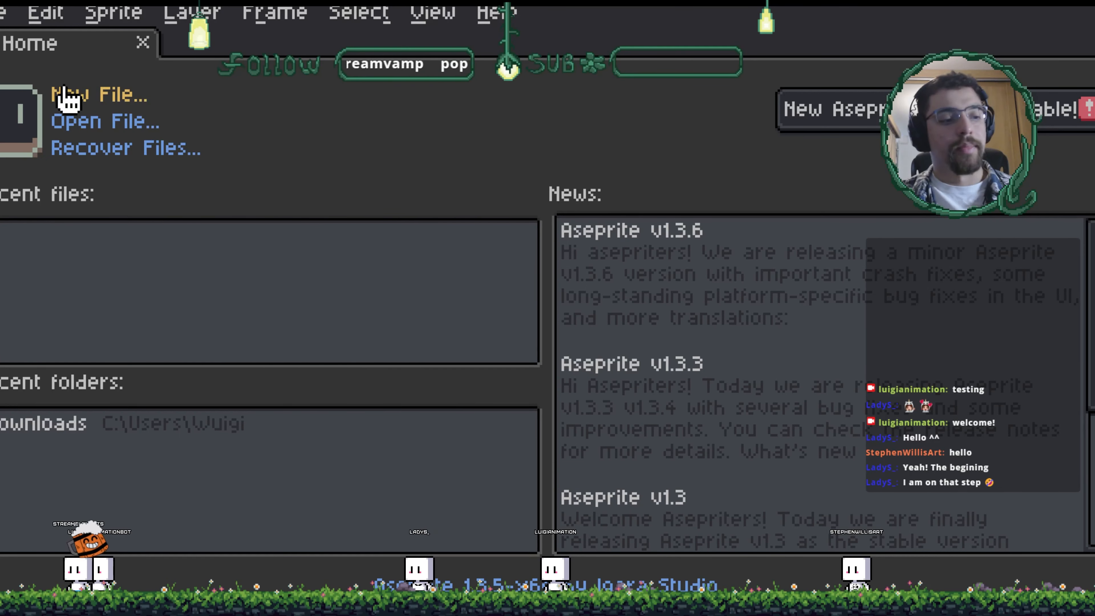
- Switch to Aseprite, create a new small sprite, zoom in and dock the Preview window
click(63, 95)
click(469, 520)
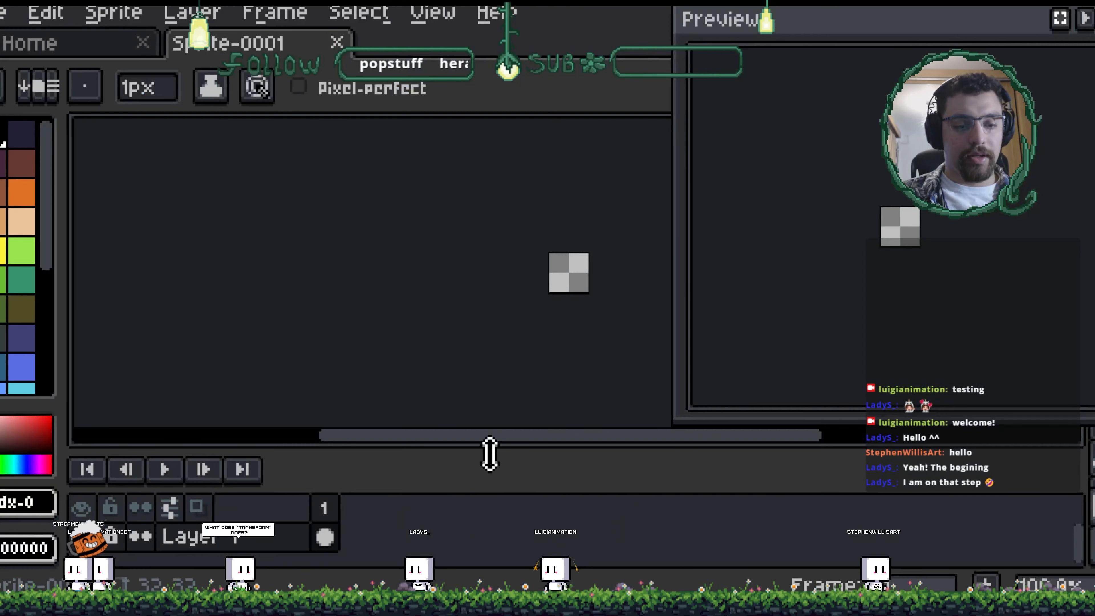
scroll(585, 278, up, 5)
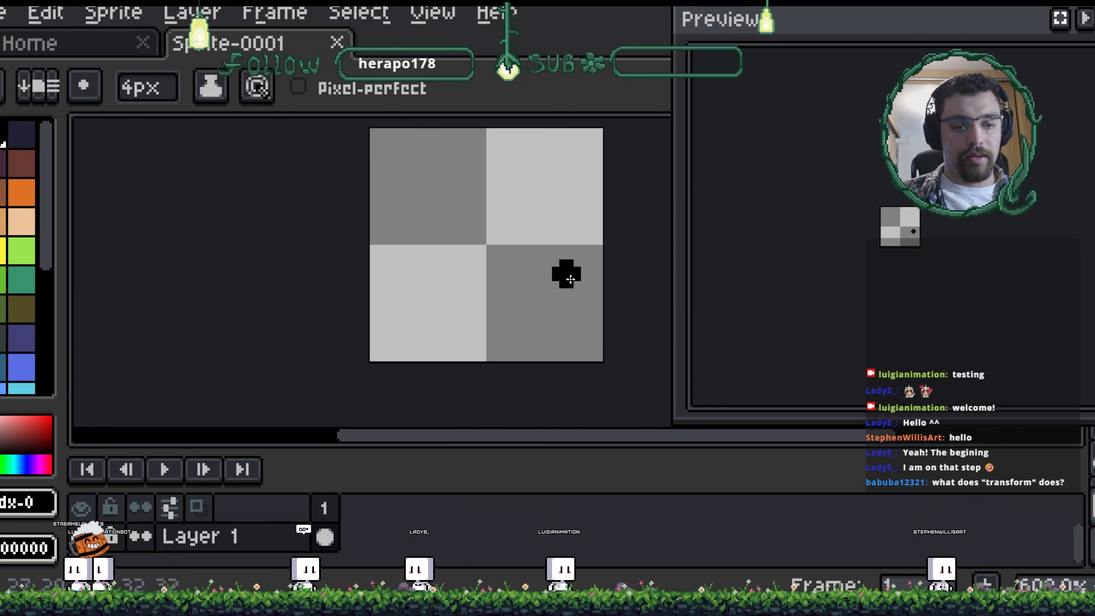
key(minus)
key(minus)
key(minus)
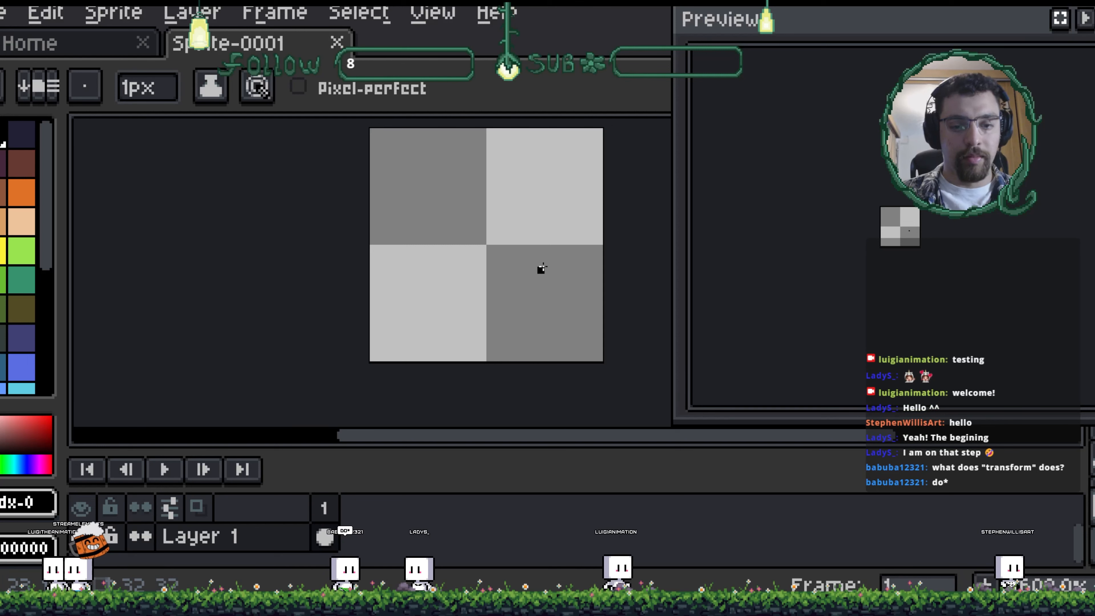
drag(890, 28, 716, 115)
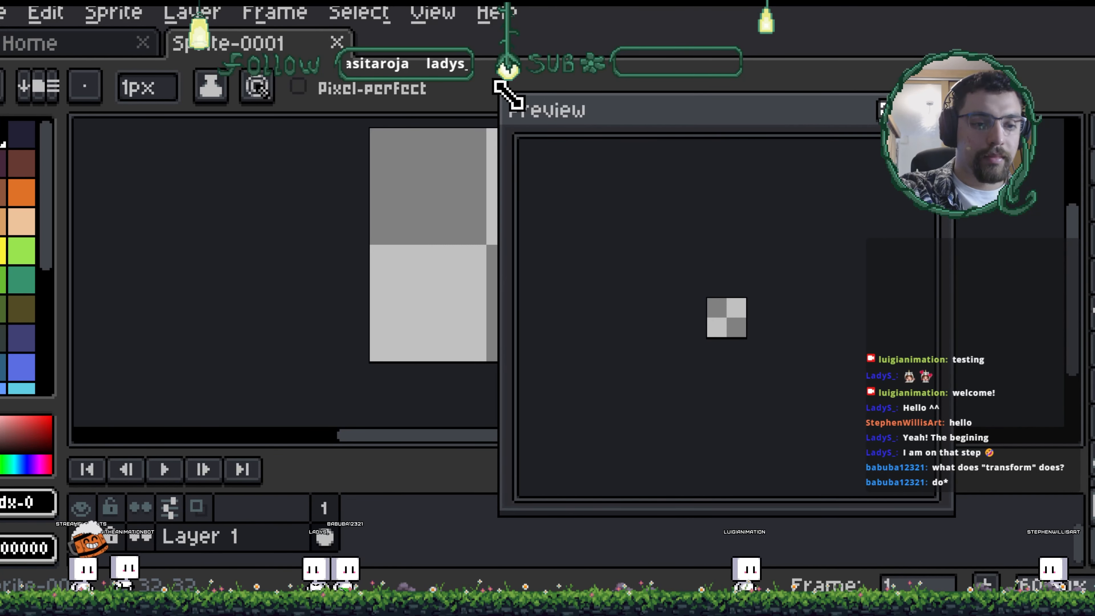
drag(503, 100, 763, 246)
drag(834, 276, 851, 80)
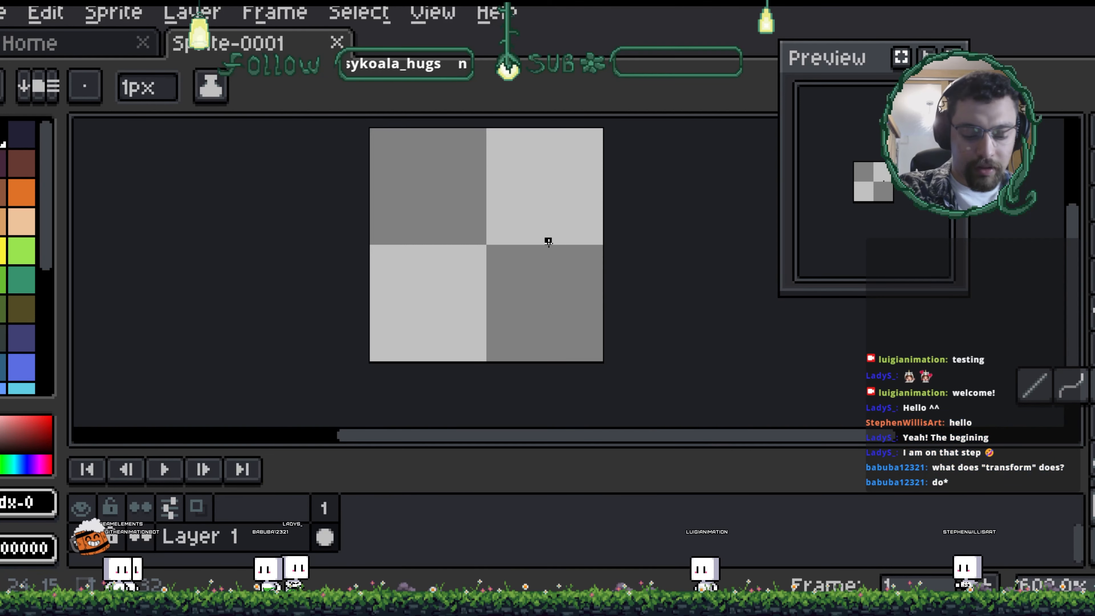
- Draw test pencil lines on the sprite and quit Aseprite without saving
drag(394, 154, 659, 309)
scroll(517, 401, down, 2)
drag(614, 200, 666, 320)
key(alt+F4)
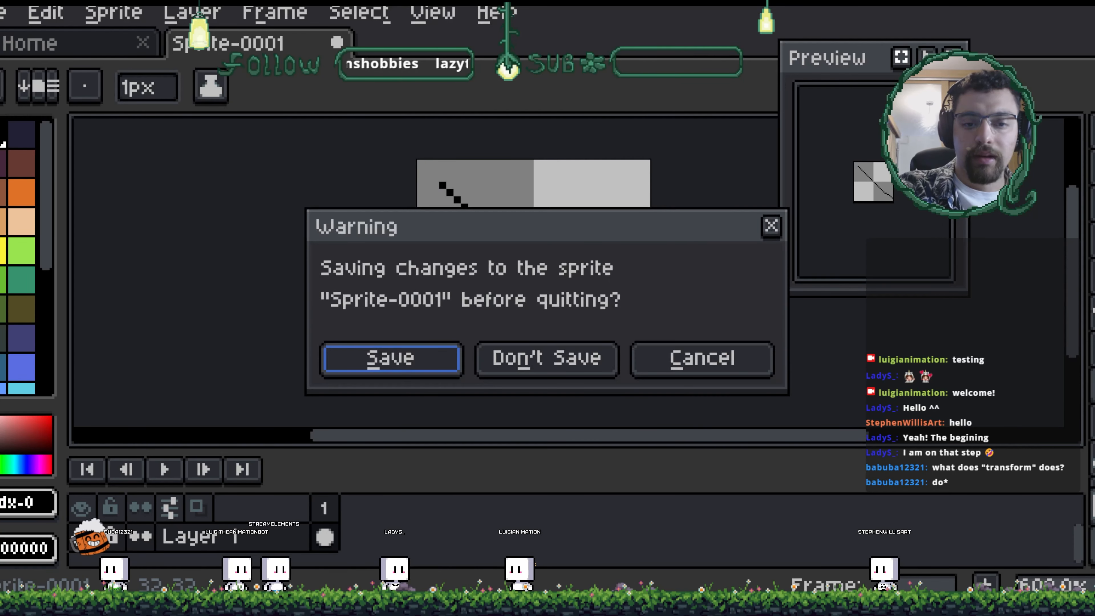
click(575, 367)
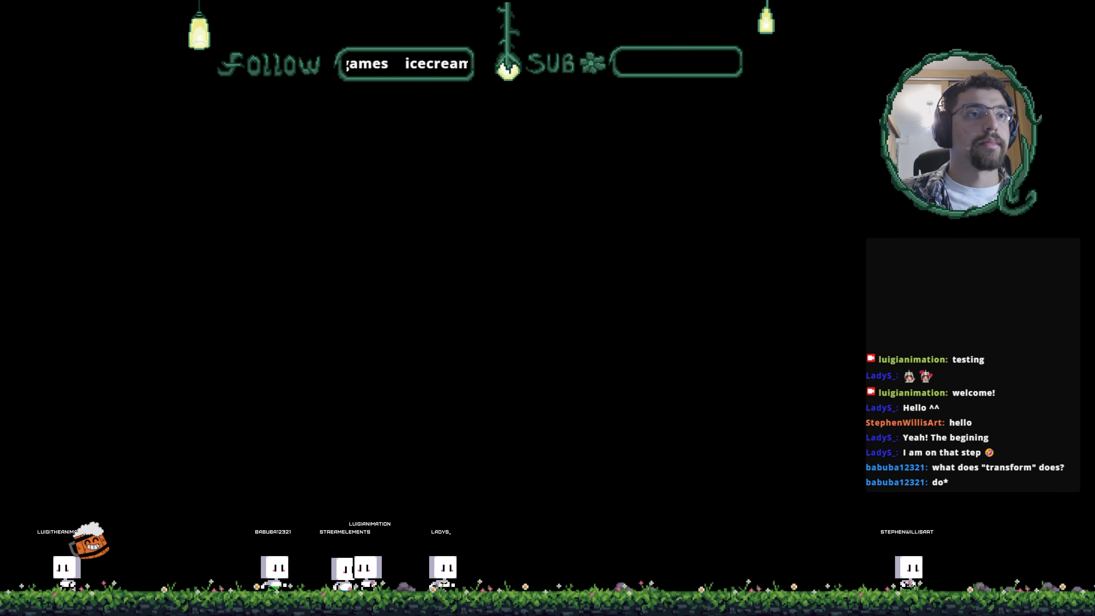
- Return to Photoshop and reposition the crossing line layer on the isometric grid
key(alt+Tab)
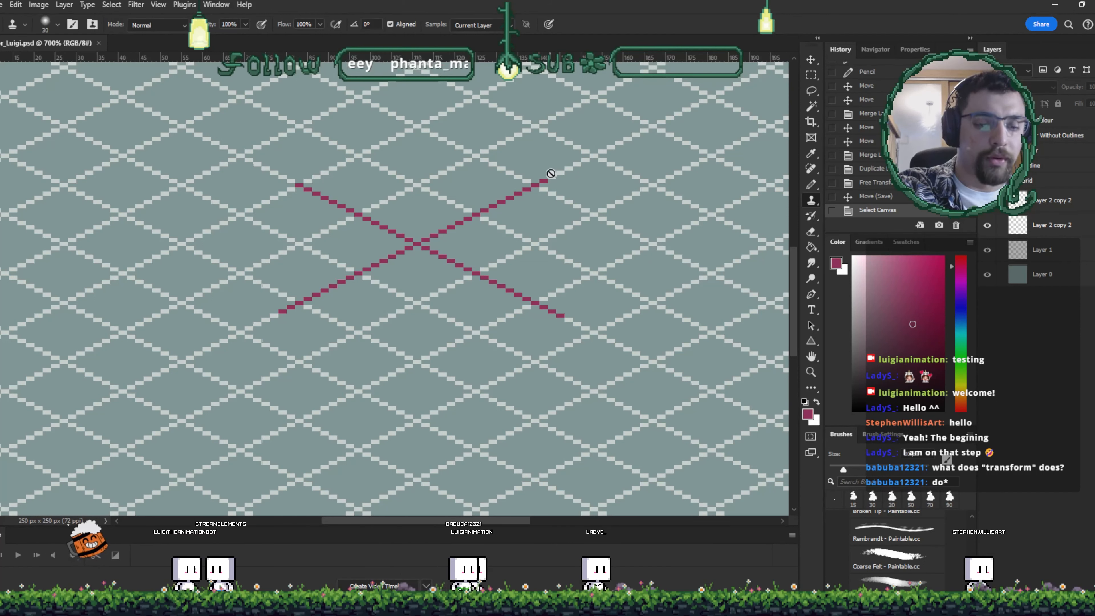
key(v)
drag(544, 190, 574, 209)
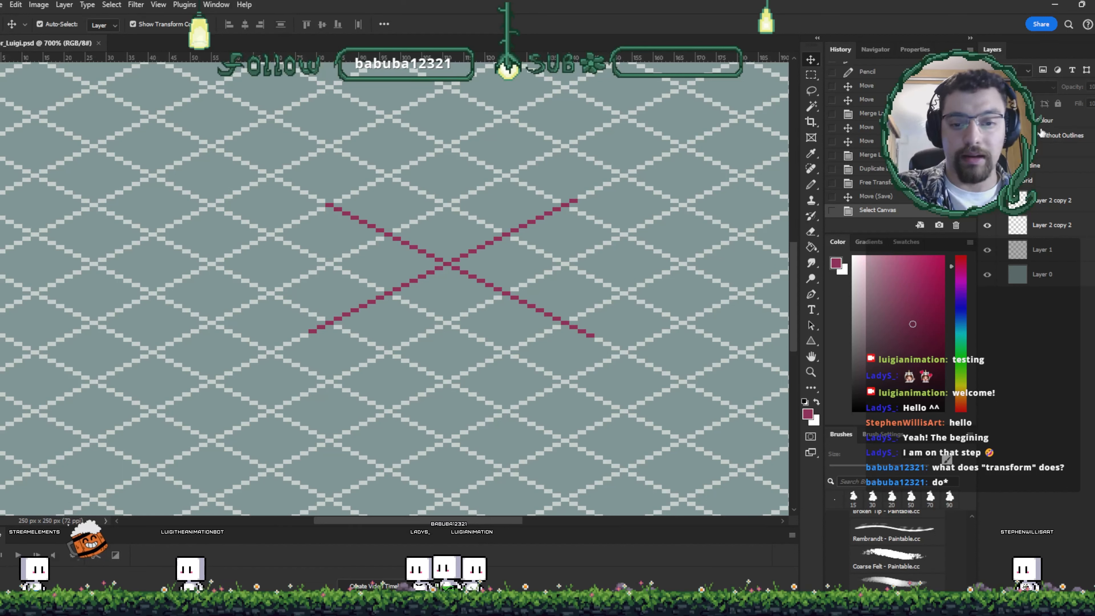
click(1056, 200)
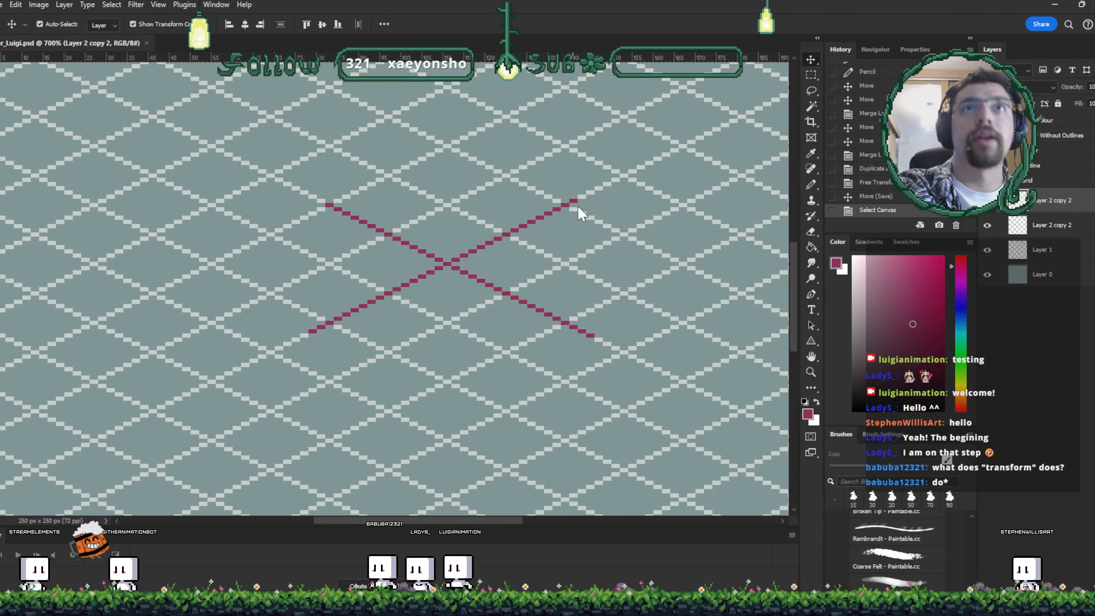
drag(579, 212, 593, 228)
key(ctrl+d)
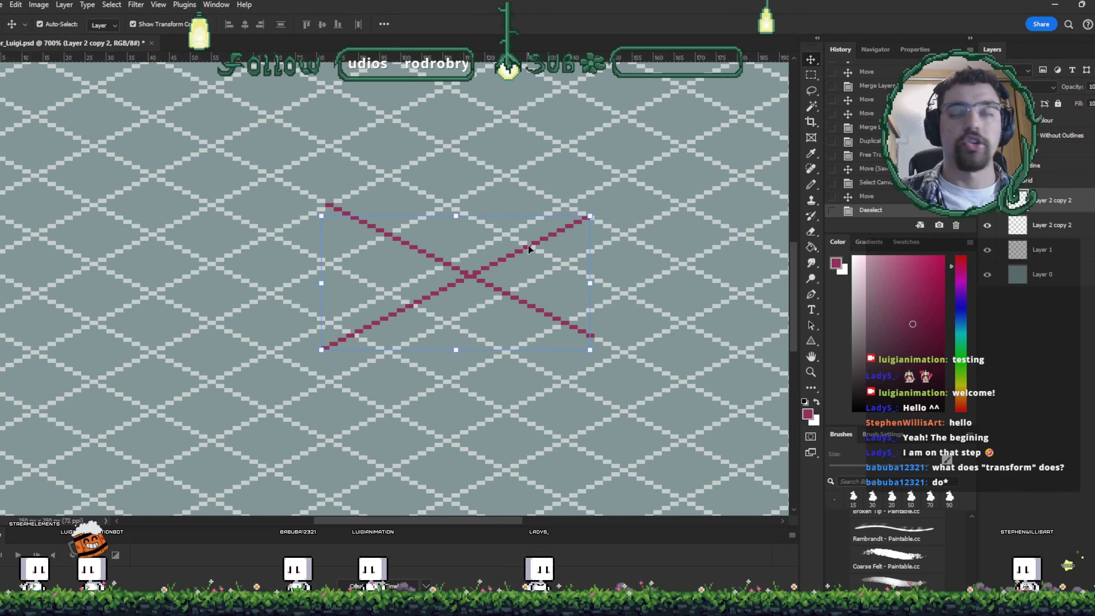
key(ctrl+t)
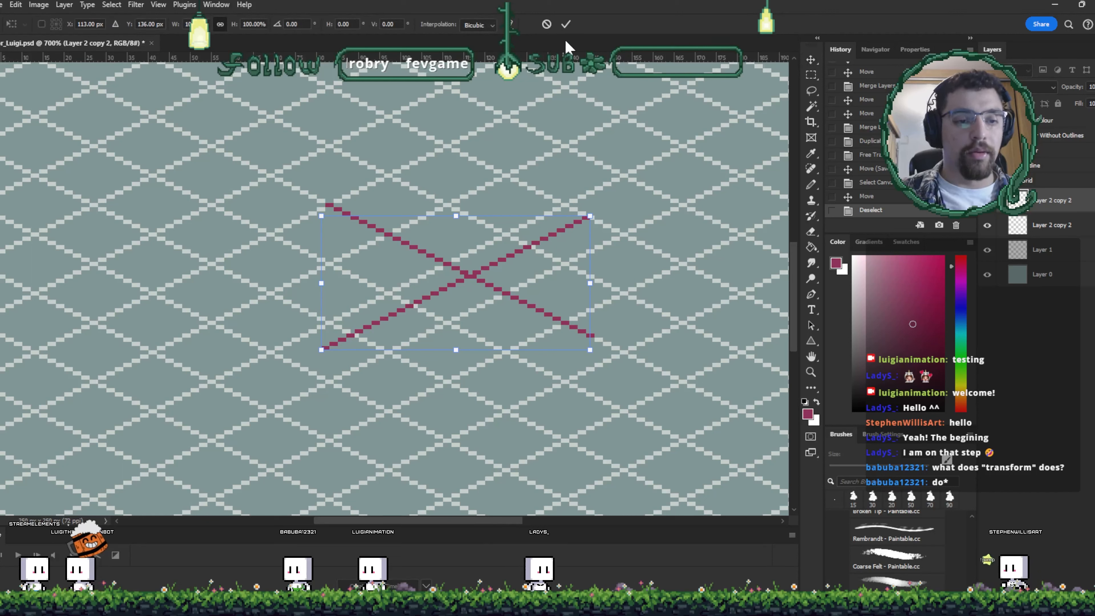
click(565, 23)
mouse_move(551, 235)
mouse_down()
mouse_move(535, 231)
mouse_move(579, 215)
mouse_move(533, 223)
mouse_up()
- Scale the rising diagonal line up to about 166% with Nearest Neighbor interpolation and commit the transform
key(ctrl+t)
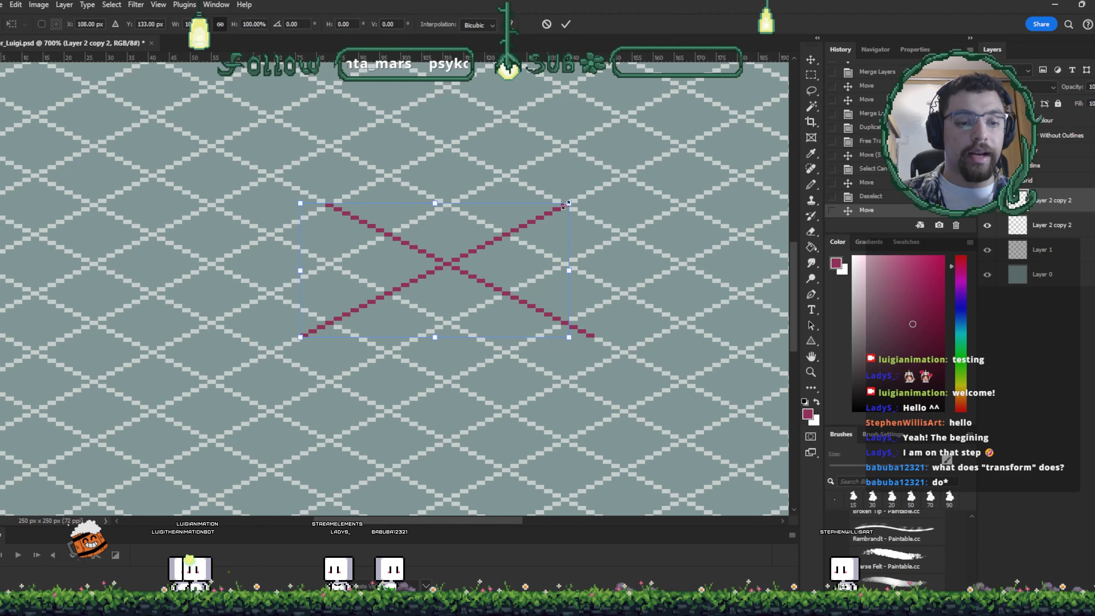
drag(569, 203, 752, 119)
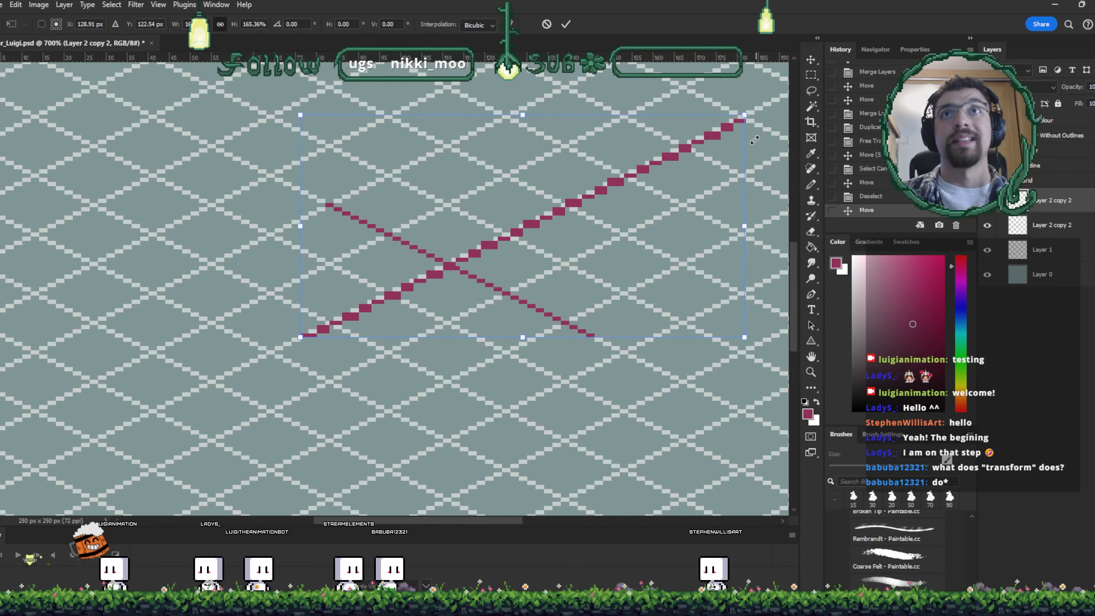
mouse_move(754, 140)
mouse_down()
mouse_move(724, 152)
mouse_move(787, 122)
mouse_move(698, 169)
mouse_move(759, 127)
mouse_up()
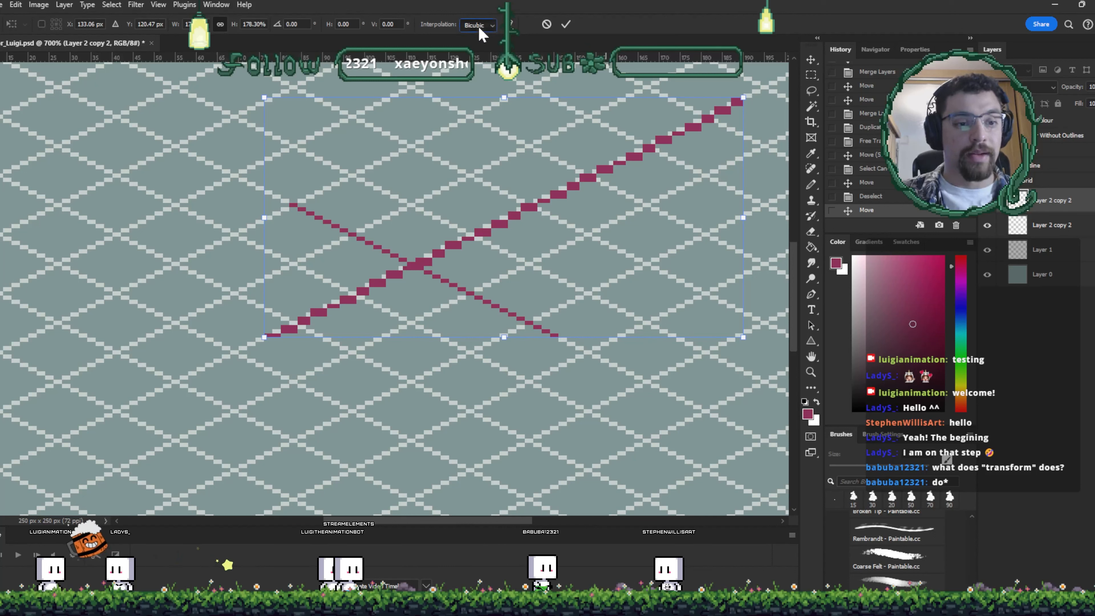
click(511, 46)
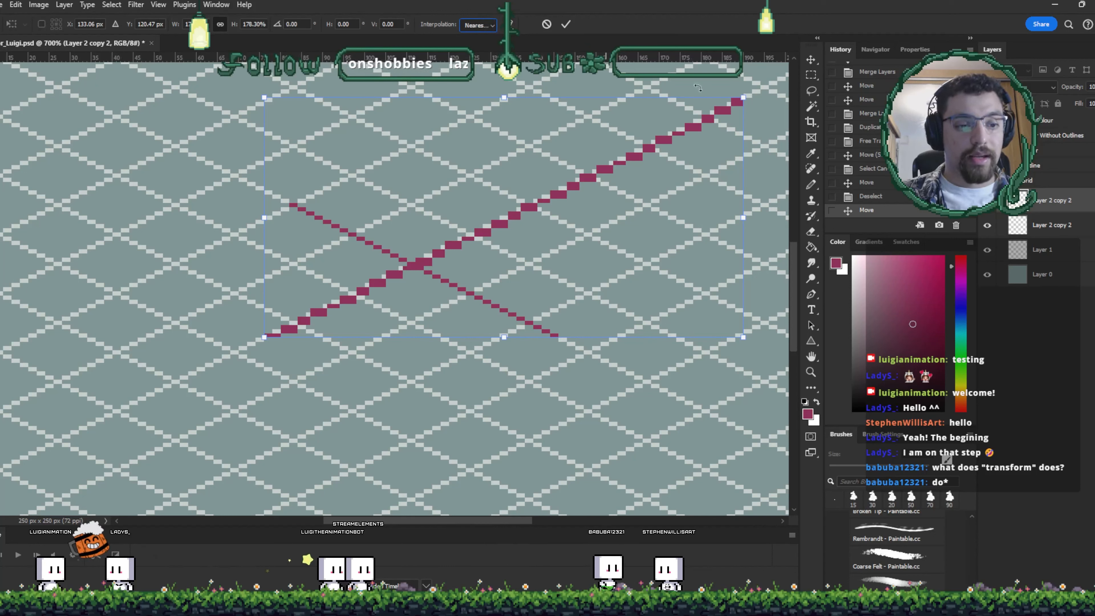
drag(742, 98, 711, 114)
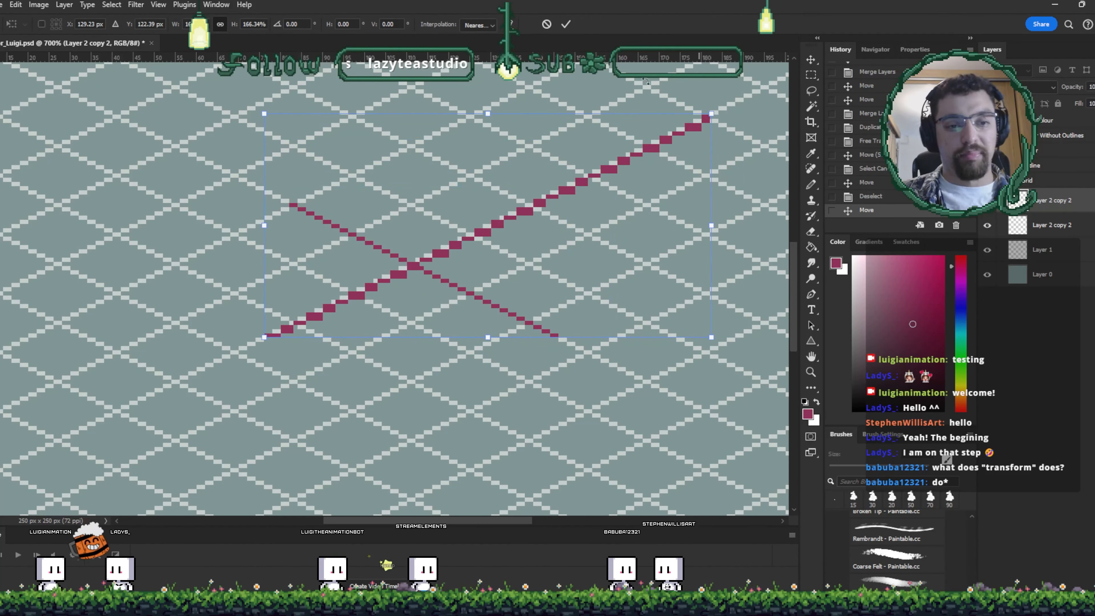
click(565, 25)
key(e)
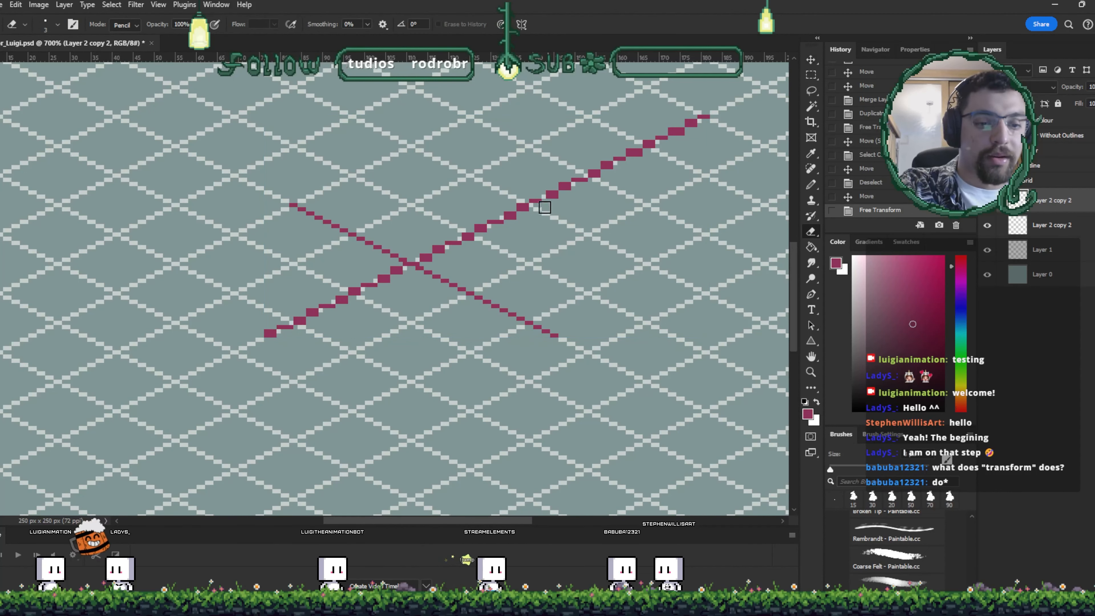
mouse_move(537, 211)
mouse_down()
mouse_move(646, 170)
mouse_move(671, 133)
mouse_up()
key(ctrl+z)
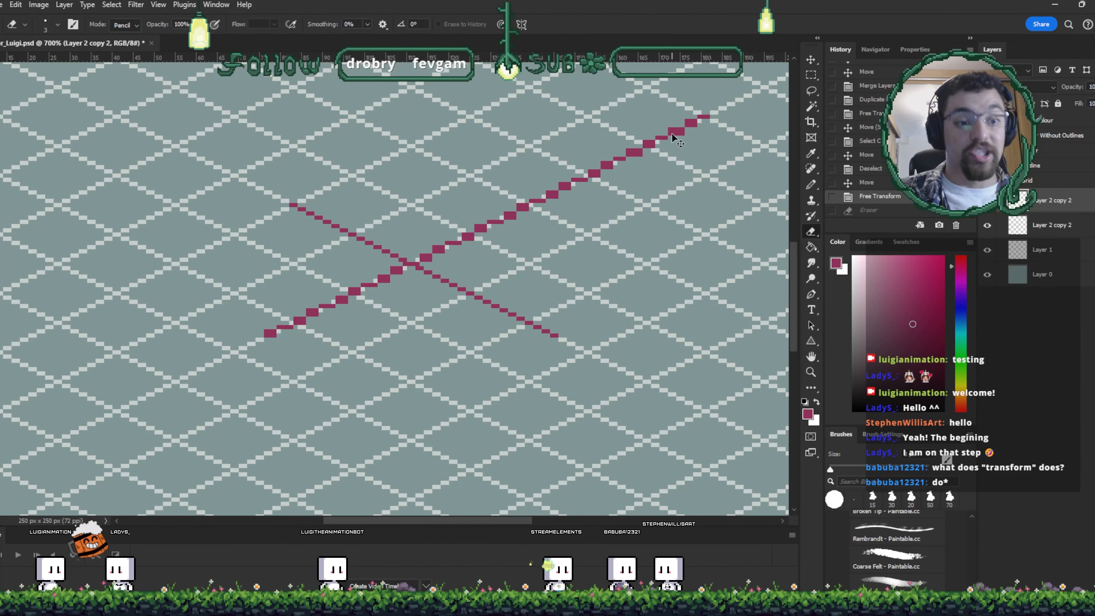
- Undo the scaling of the rising diagonal line
key(ctrl+z)
key(v)
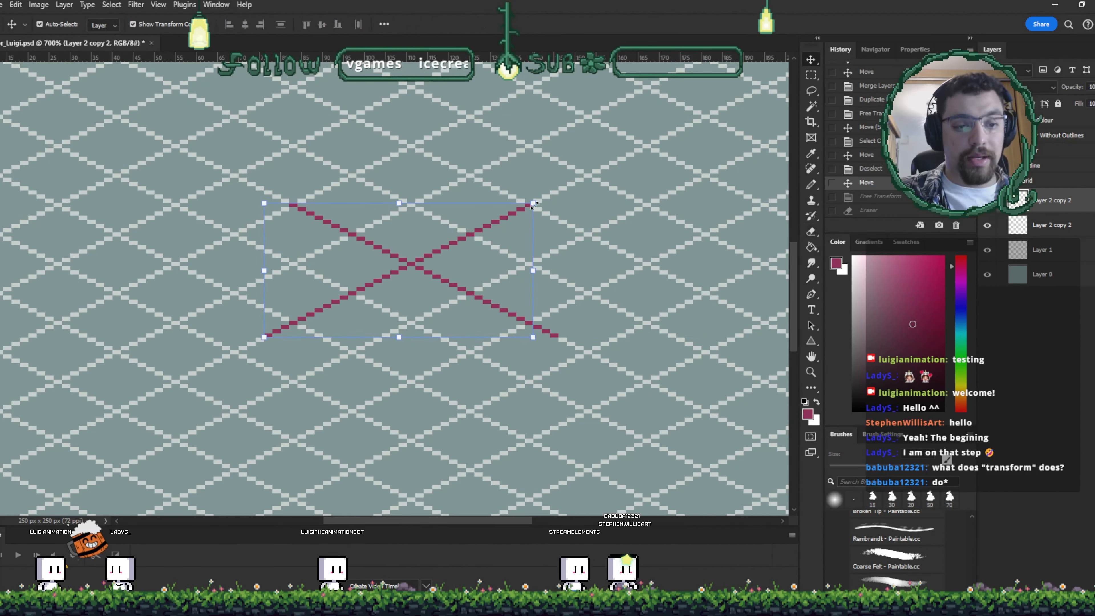
drag(534, 205, 696, 122)
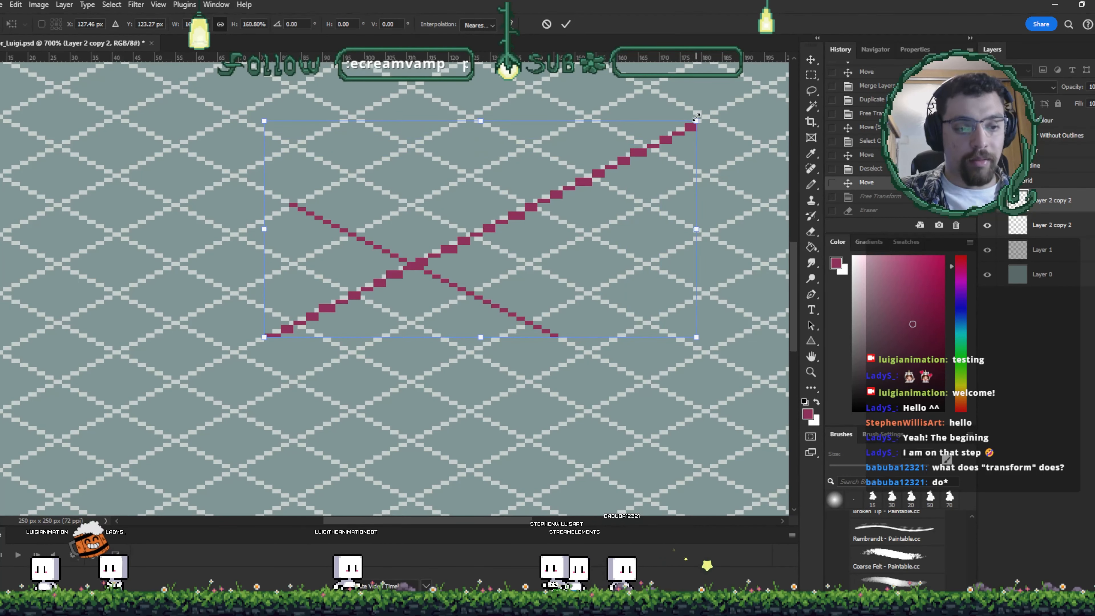
key(ctrl+z)
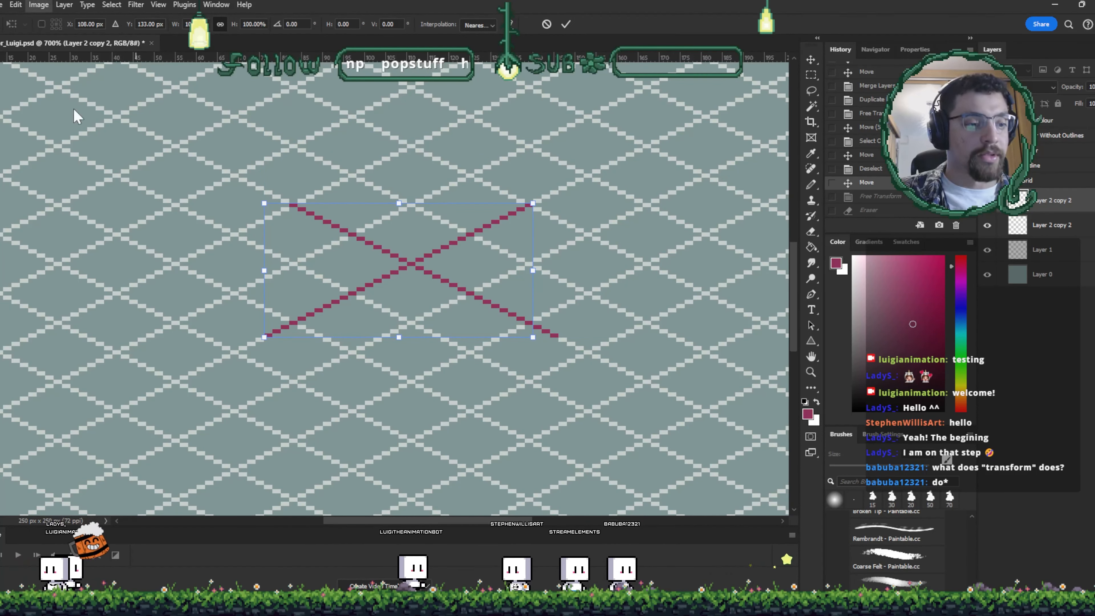
key(Return)
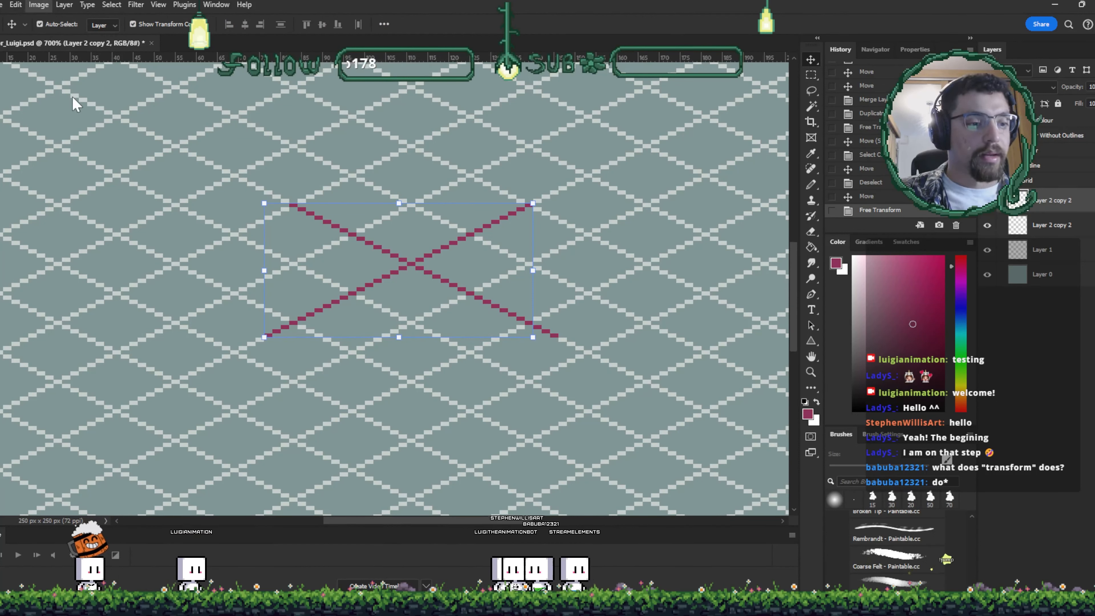
key(h)
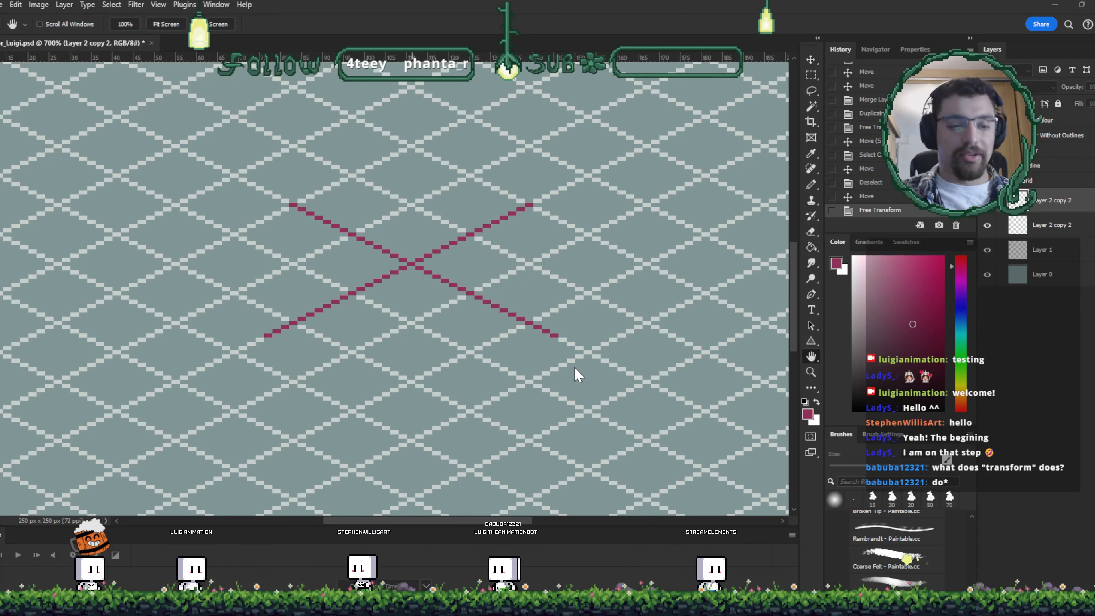
key(v)
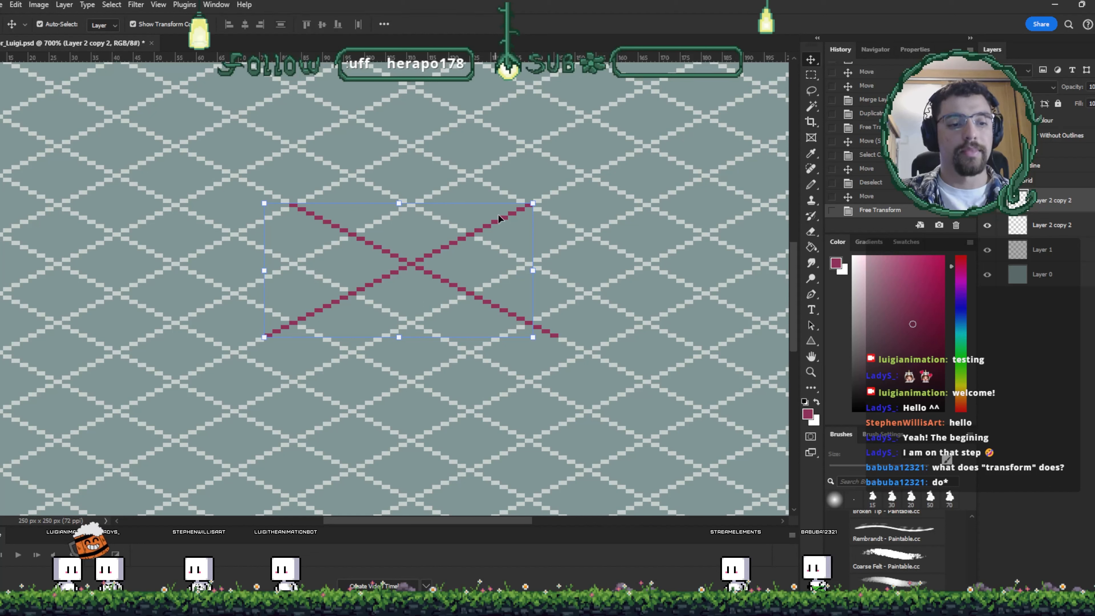
drag(533, 201, 531, 241)
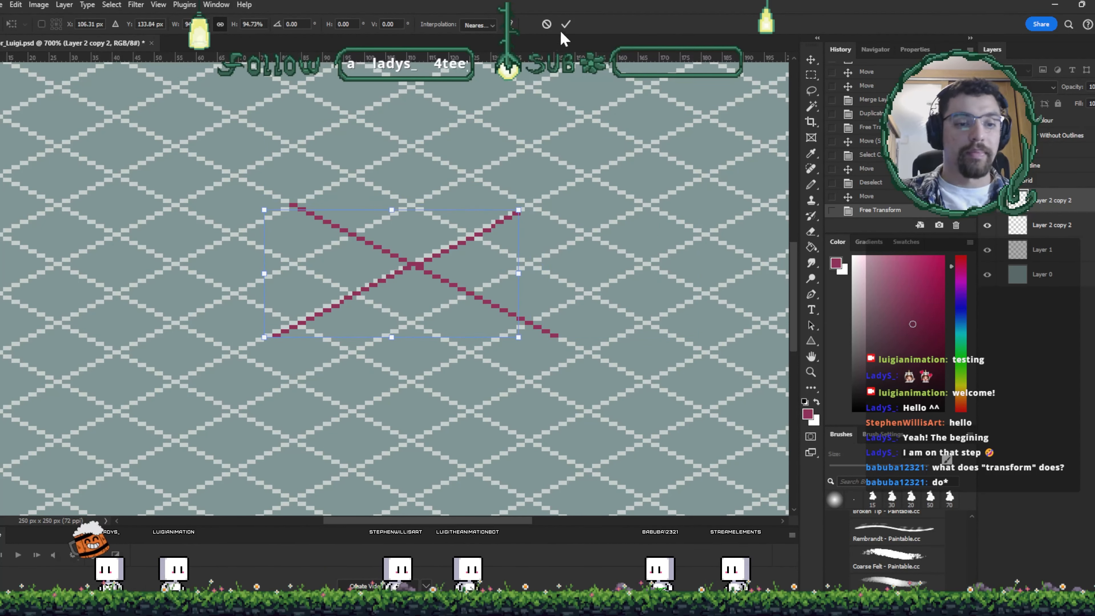
key(ctrl+z)
key(ctrl+z)
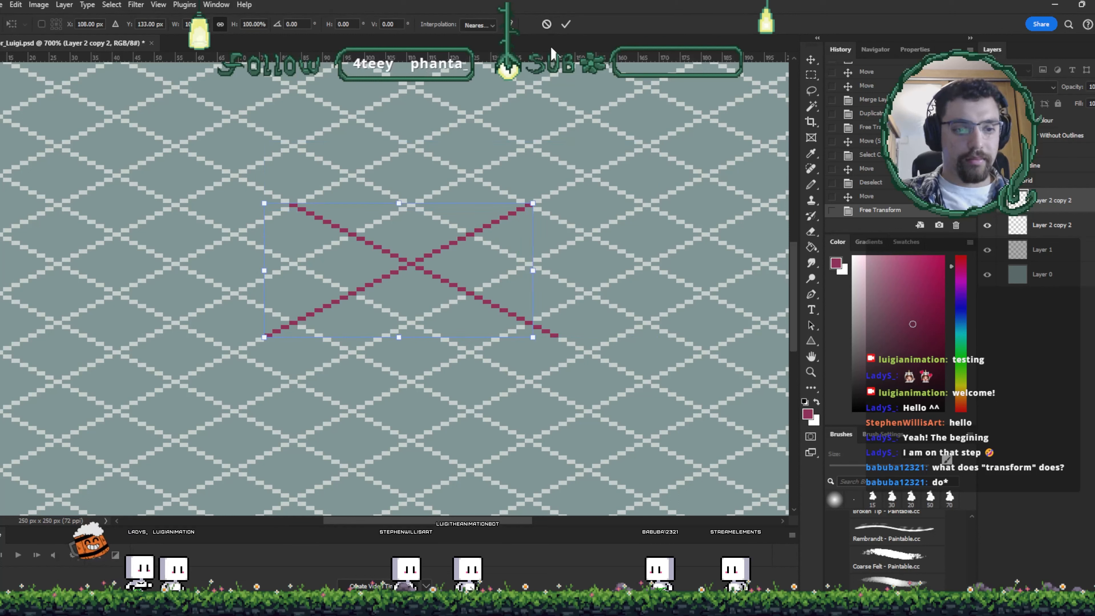
click(548, 25)
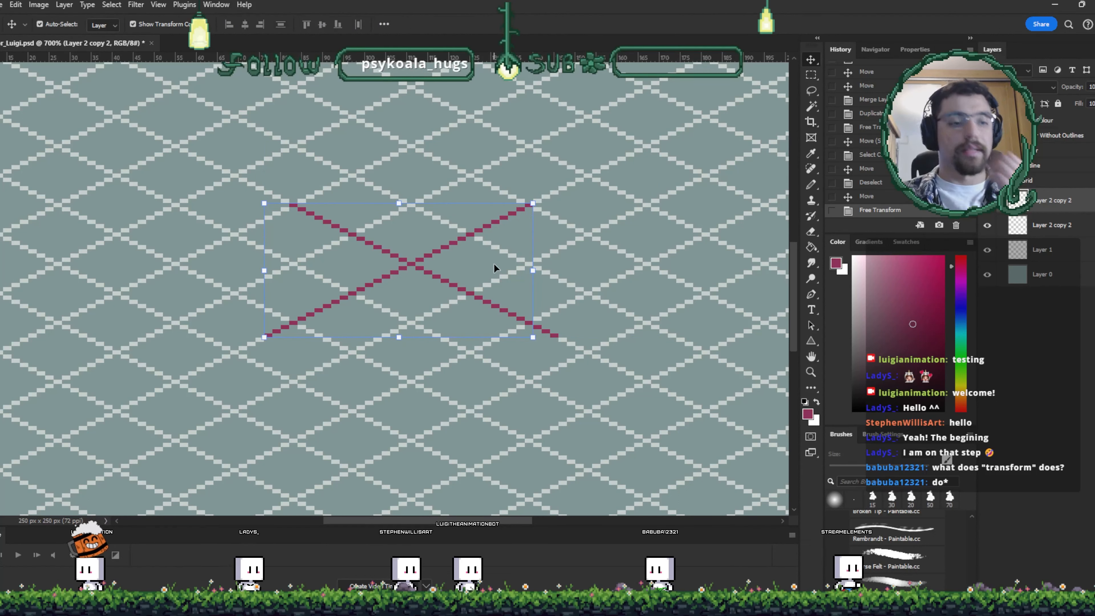
- Warp the crossing lines into curved shapes with Free Transform and commit the warp
key(ctrl+t)
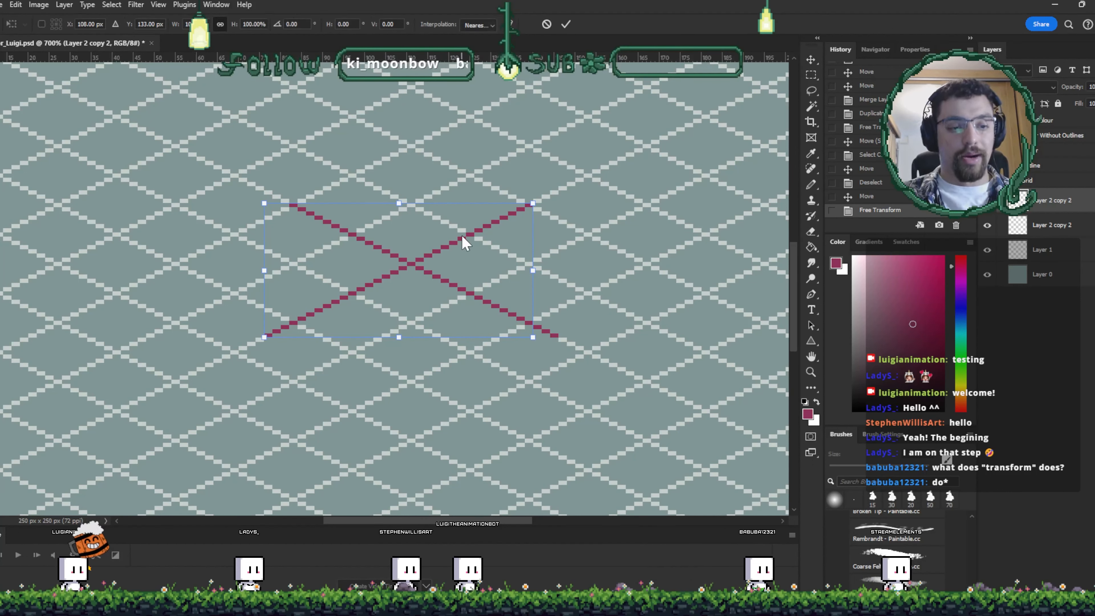
right_click(509, 458)
click(491, 366)
right_click(517, 489)
click(463, 278)
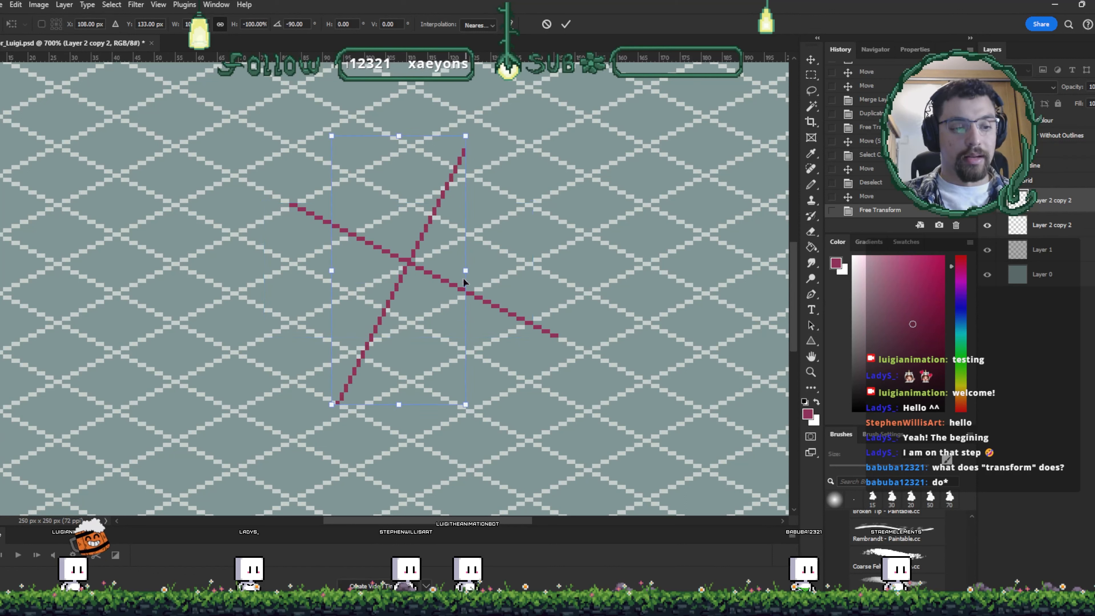
key(ctrl+z)
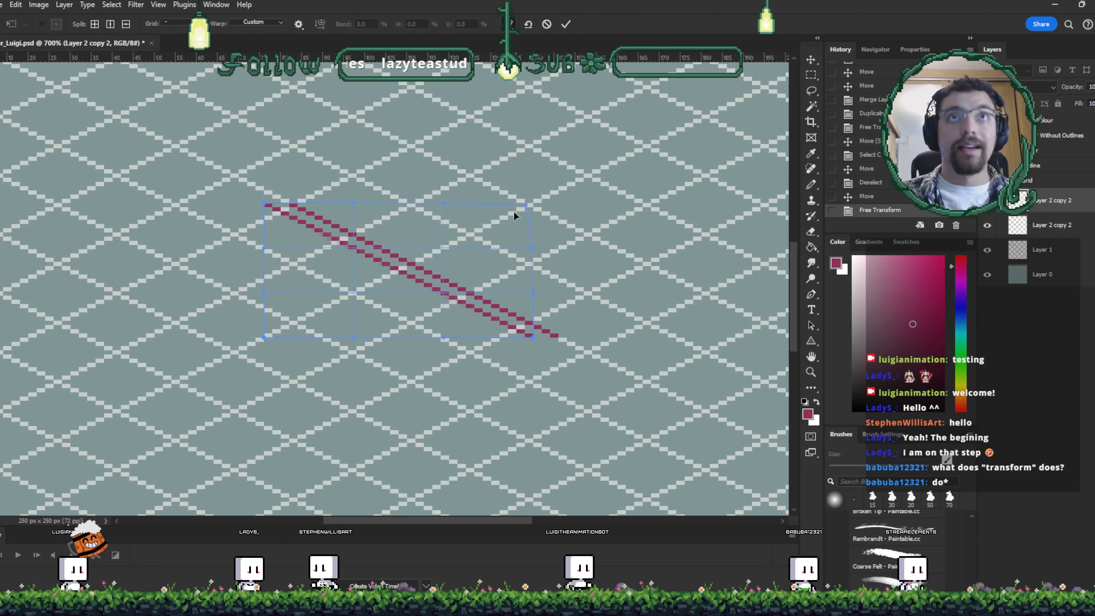
drag(533, 203, 659, 154)
drag(381, 261, 431, 271)
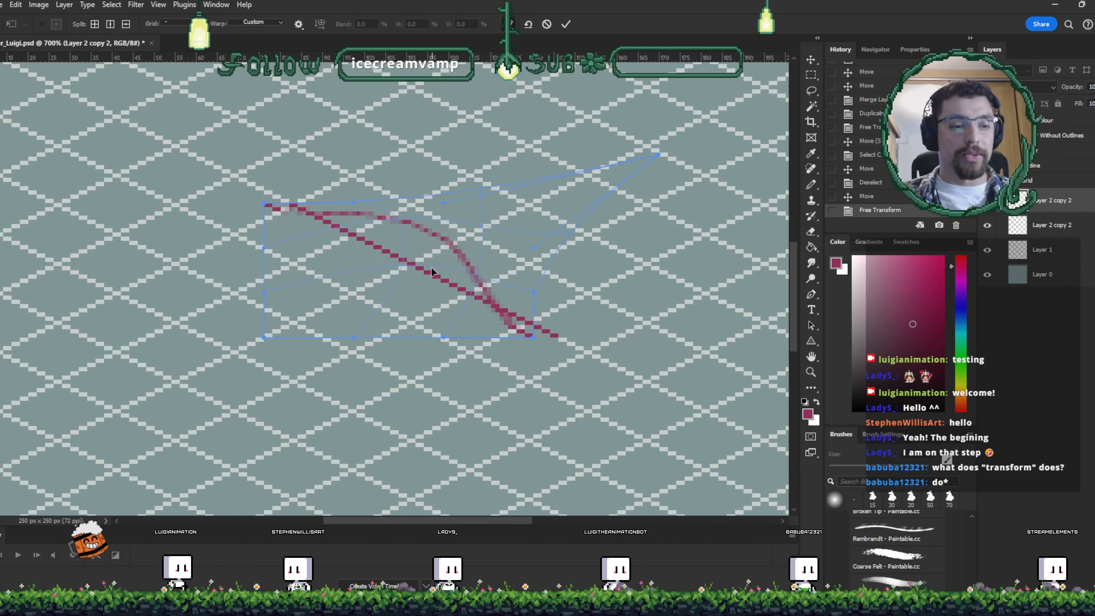
drag(350, 203, 256, 164)
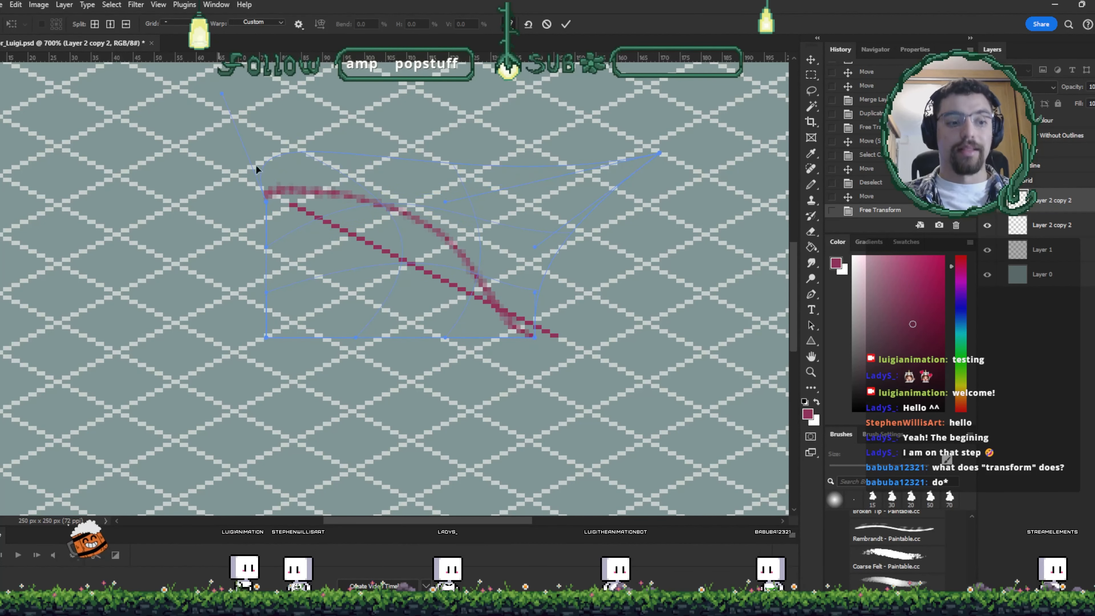
drag(488, 312, 411, 200)
drag(507, 344, 451, 317)
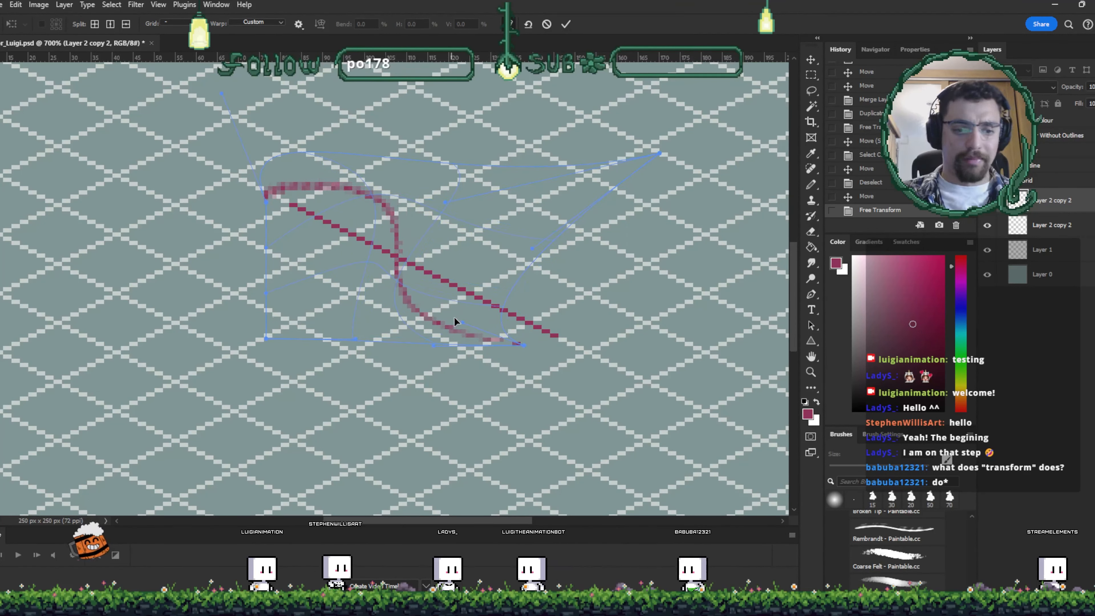
drag(534, 337, 523, 347)
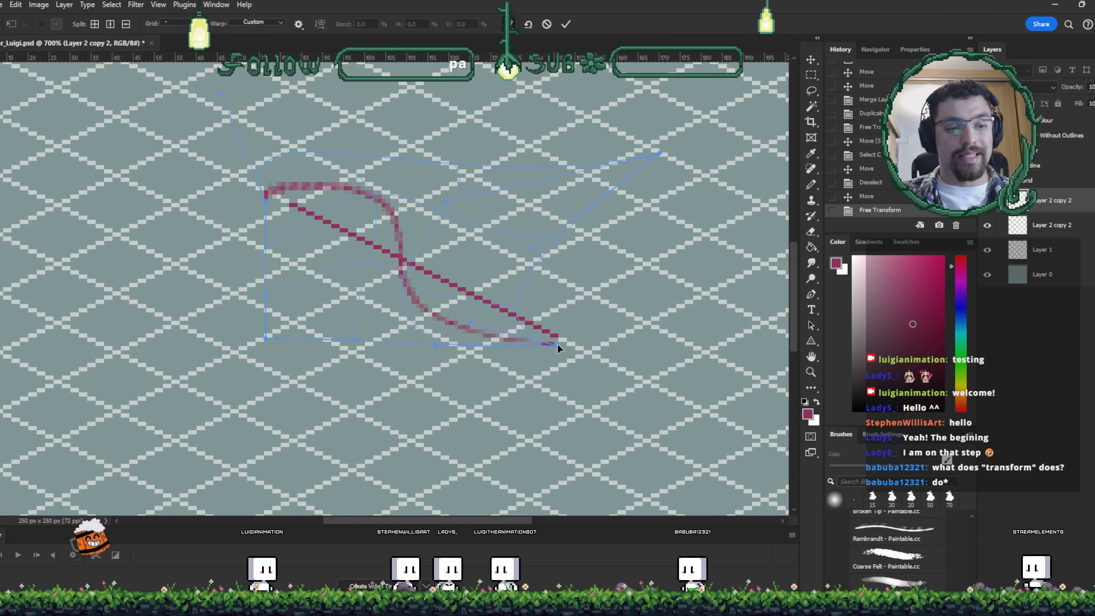
click(566, 24)
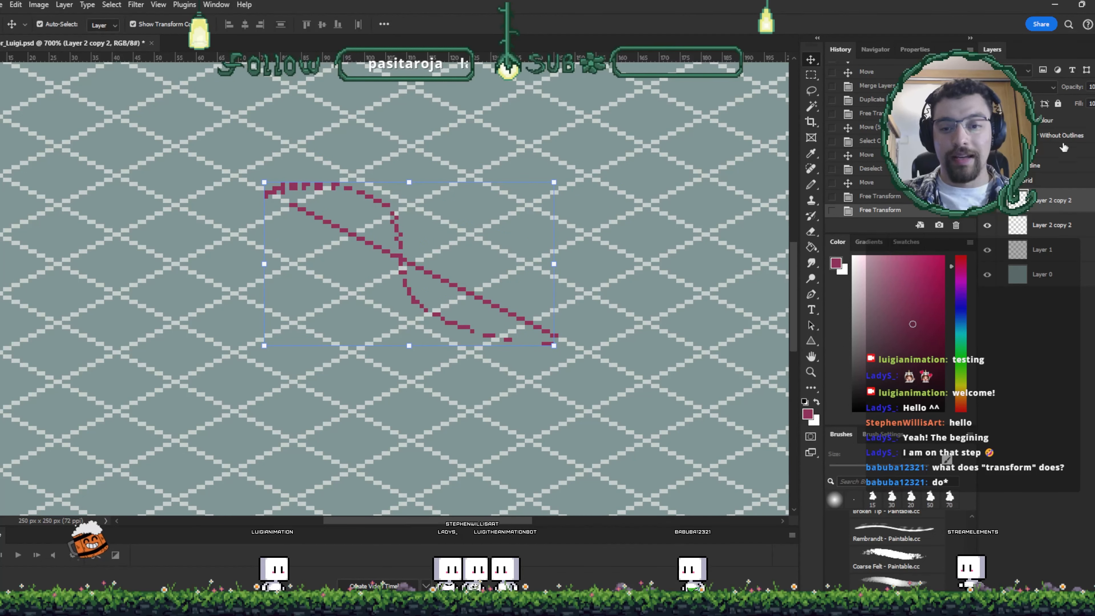
- Lower the crossing line layer's opacity to about 39%
key(3)
key(9)
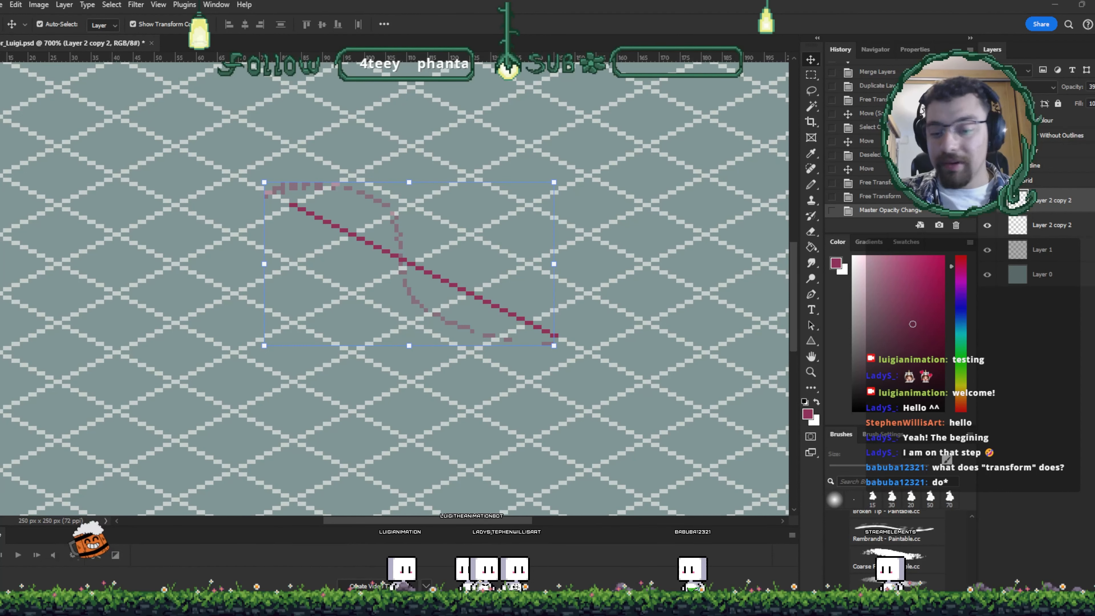
key(ctrl+z)
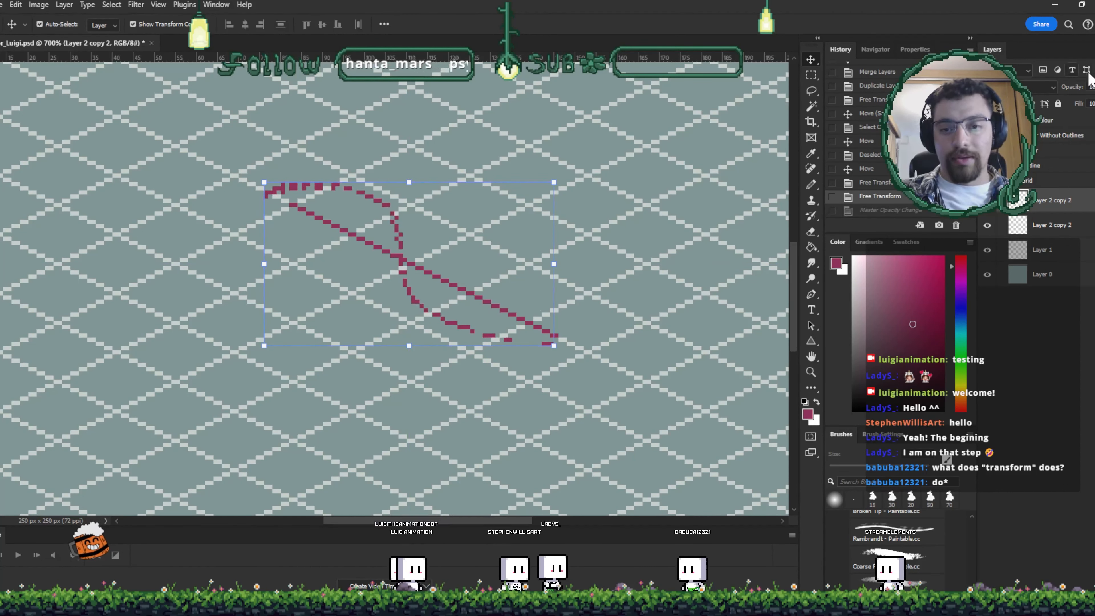
click(1094, 87)
drag(1094, 99, 1080, 119)
key(Return)
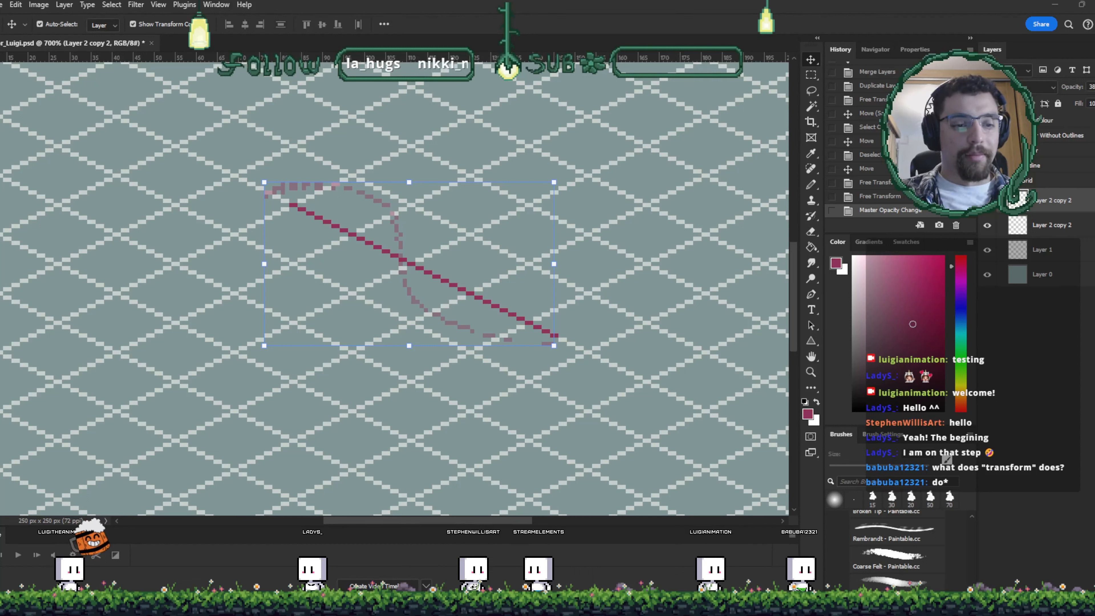
- Add a new layer above the crossing lines and draw a pencil stroke along the curve
click(1051, 367)
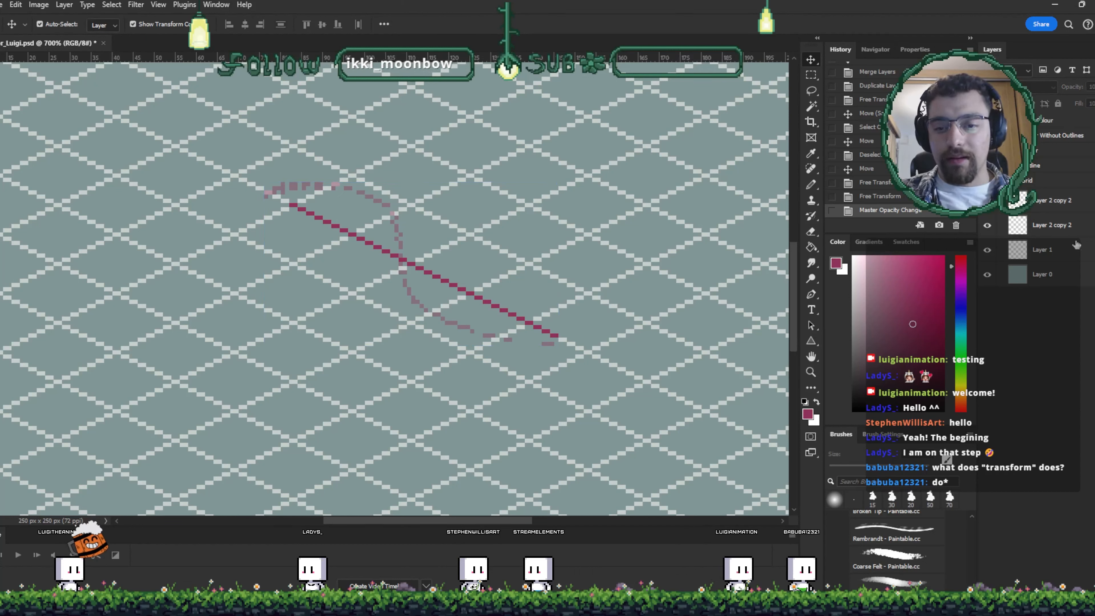
click(1054, 200)
key(ctrl+alt+shift+n)
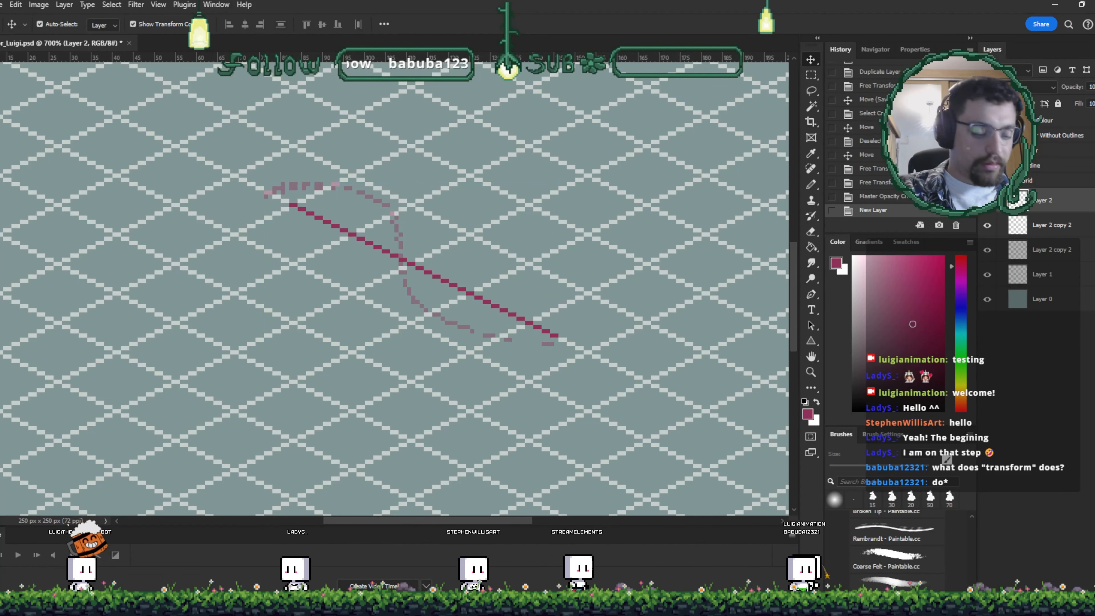
key(b)
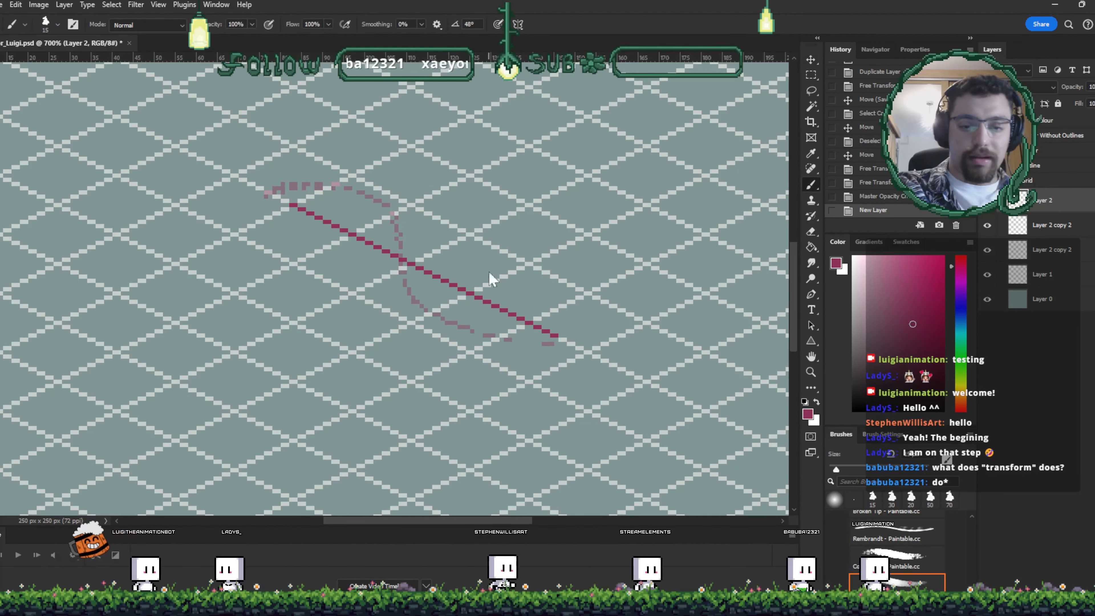
key(shift+b)
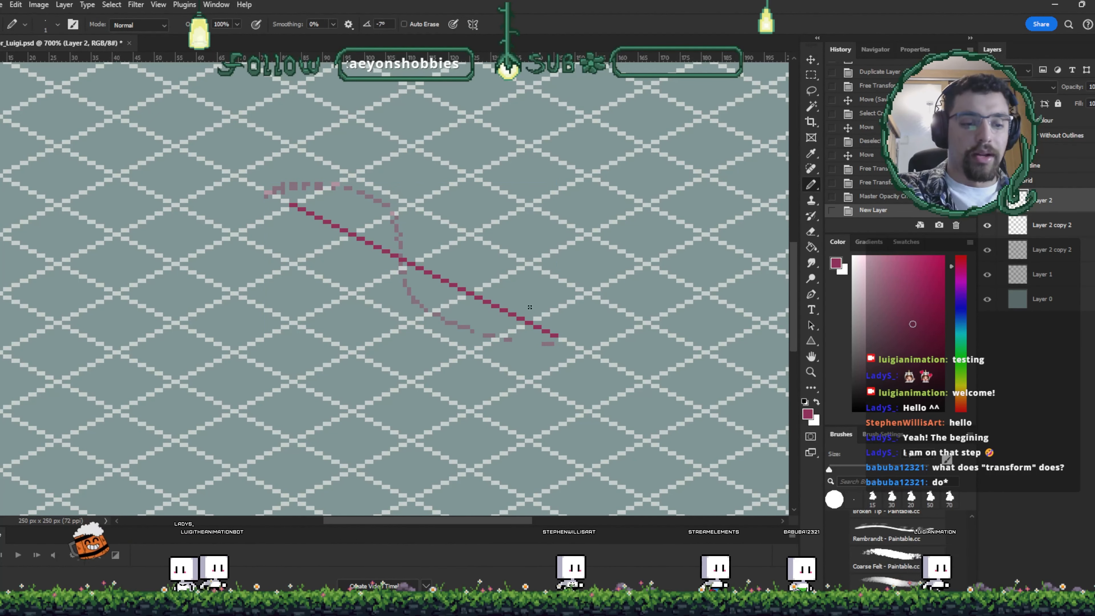
mouse_move(553, 346)
mouse_down()
mouse_move(491, 338)
mouse_move(417, 286)
mouse_move(413, 255)
mouse_up()
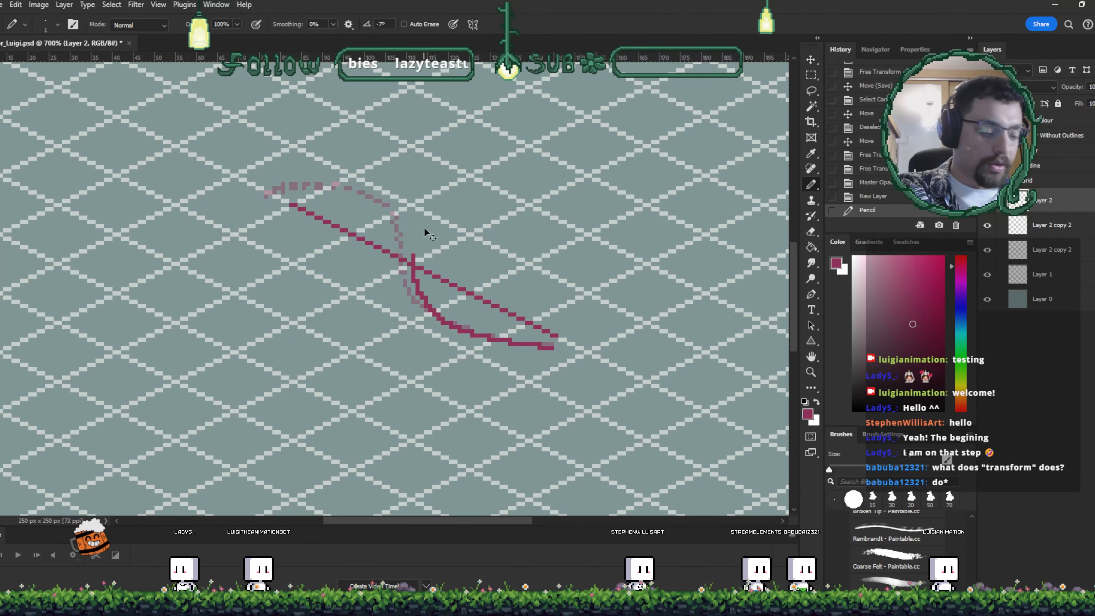
- Undo the pencil stroke, new layer, opacity change and warp
key(ctrl+z)
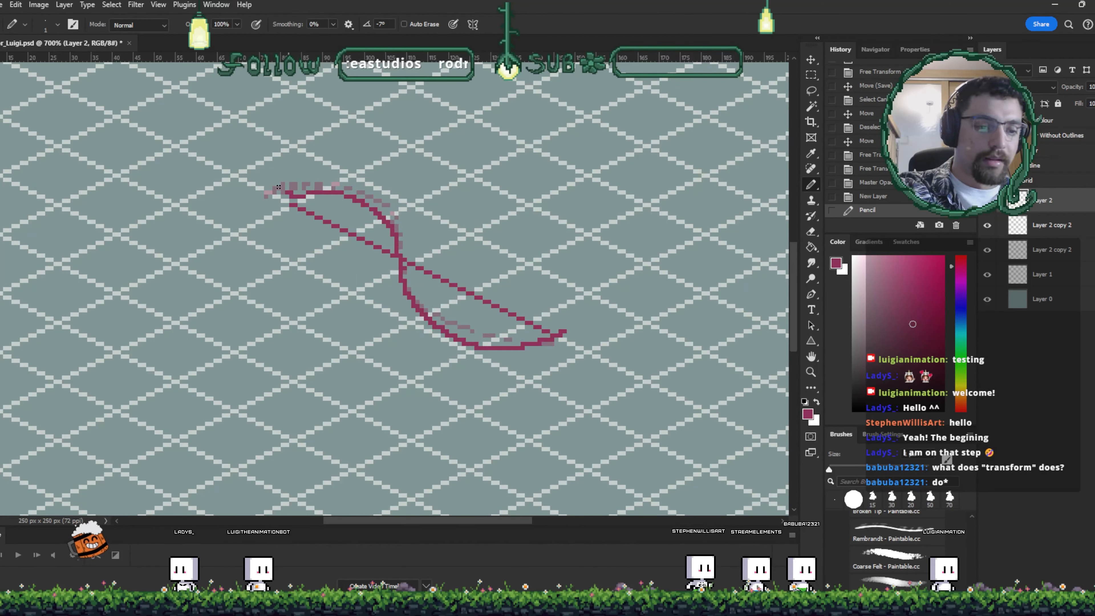
key(ctrl+z)
key(ctrl+z)
key(ctrl+z)
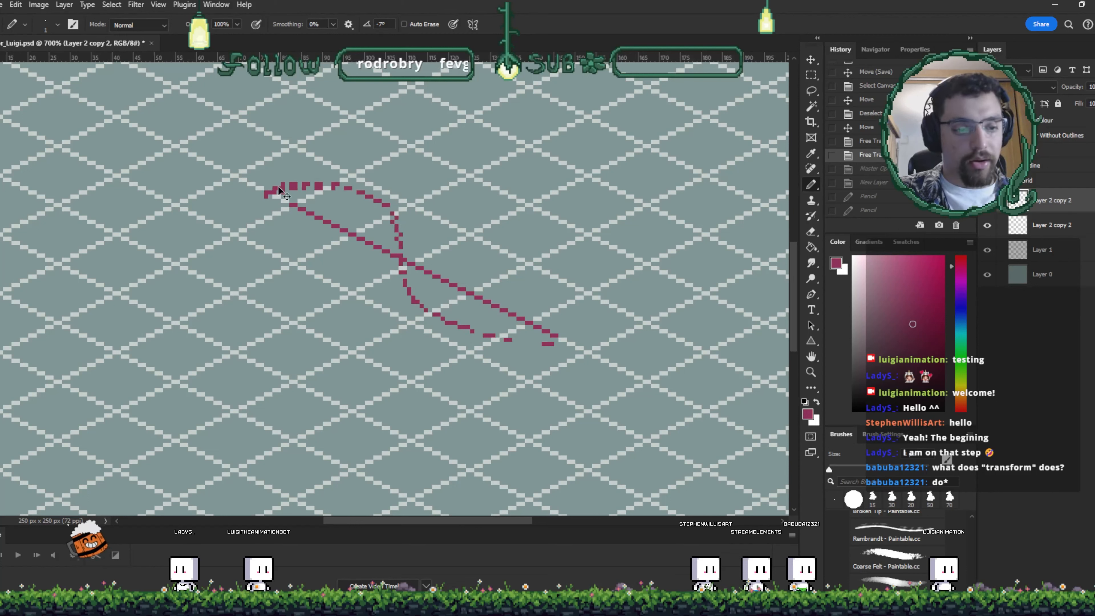
key(ctrl+z)
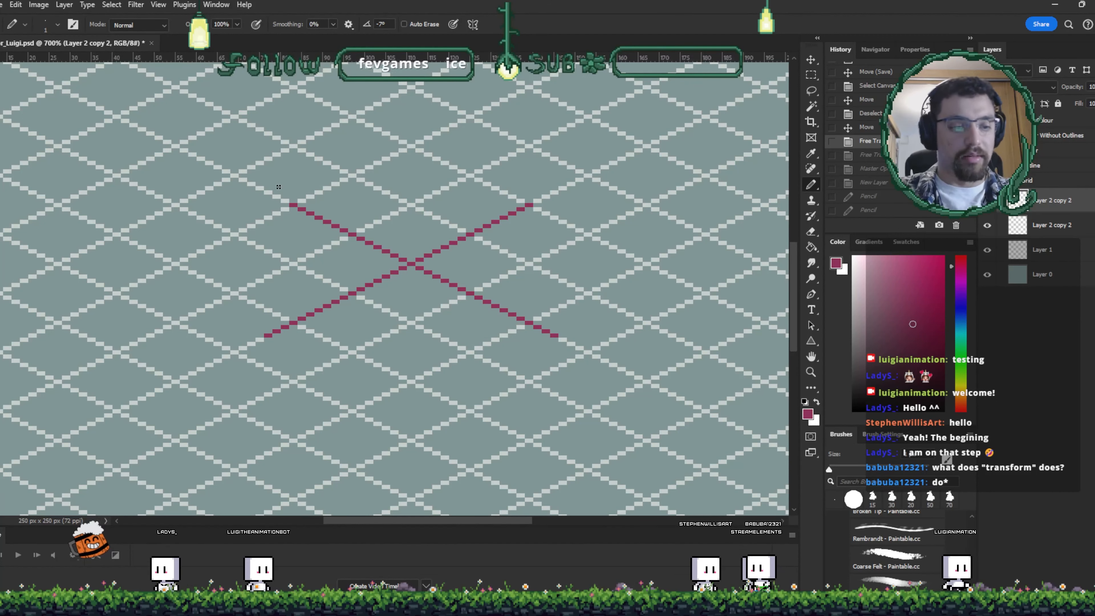
- Try flipping the crossing lines with Free Transform, then undo the flip
key(ctrl+t)
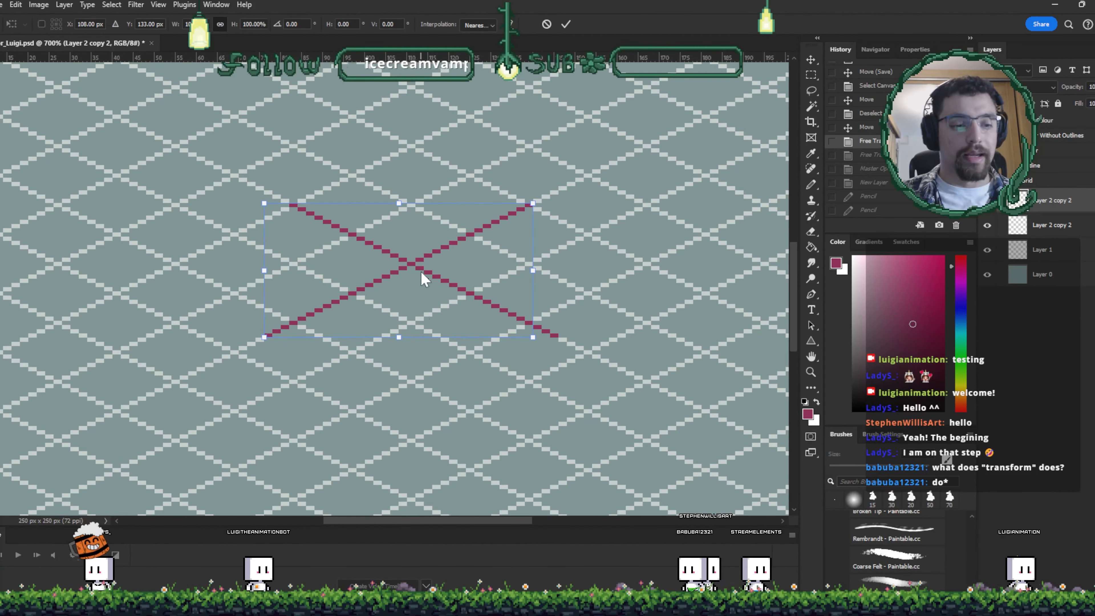
click(481, 480)
right_click(367, 242)
click(474, 481)
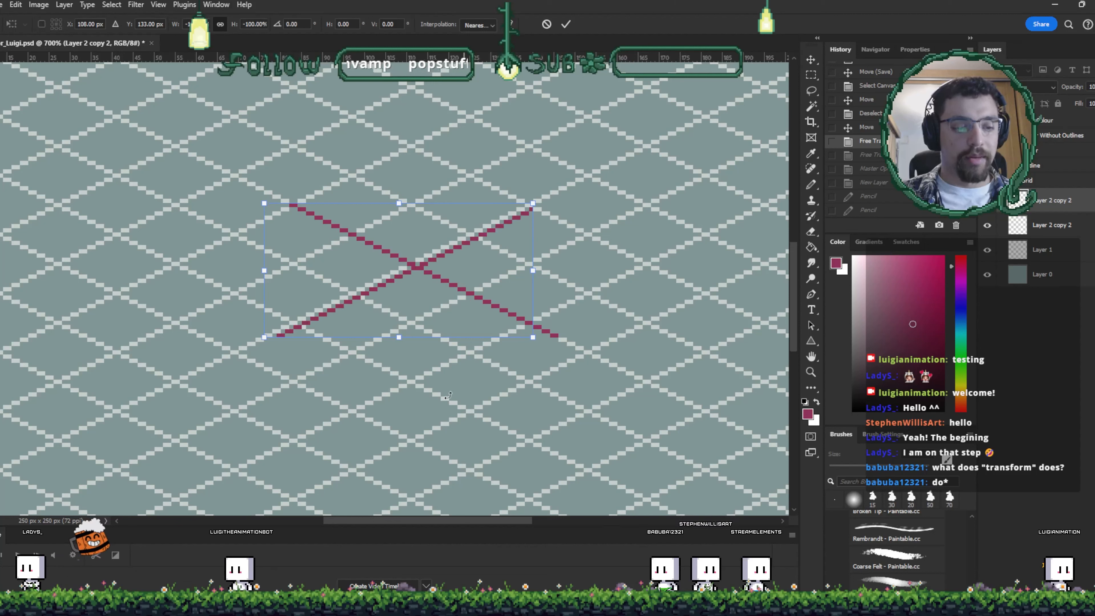
key(ctrl+z)
key(ctrl+z)
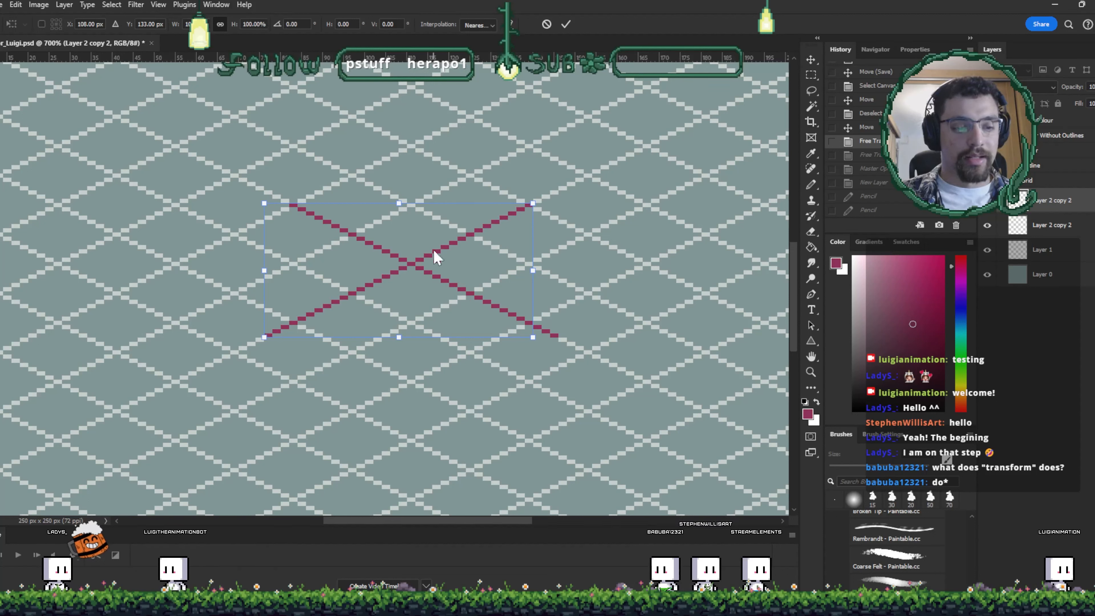
drag(530, 207, 478, 203)
drag(364, 170, 469, 248)
scroll(360, 253, right, 1)
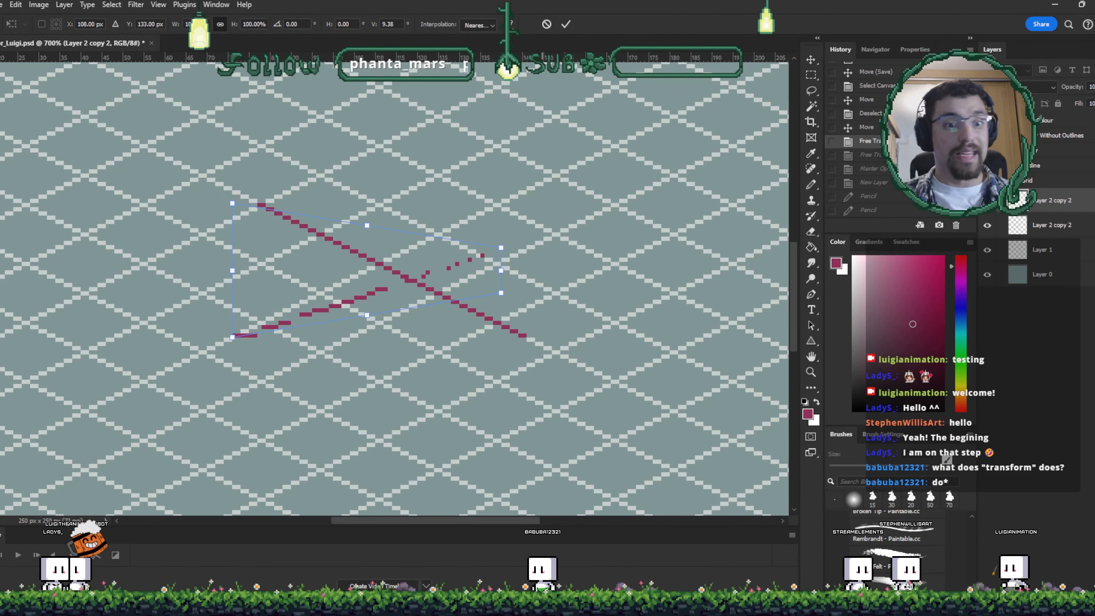
click(548, 25)
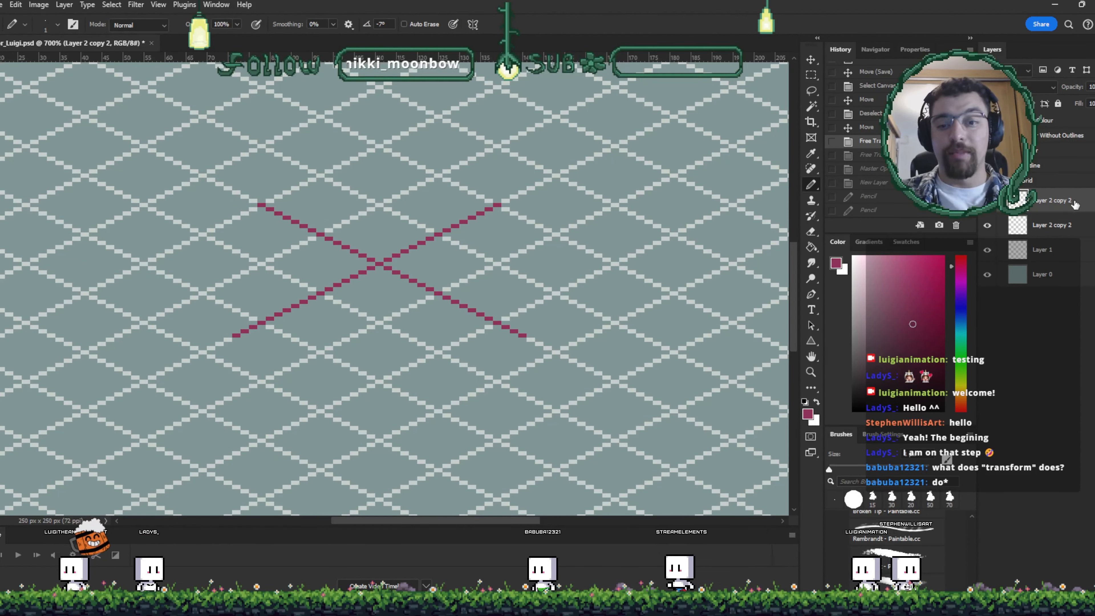
- Delete both crossing line layers and save the document
key(Delete)
key(Delete)
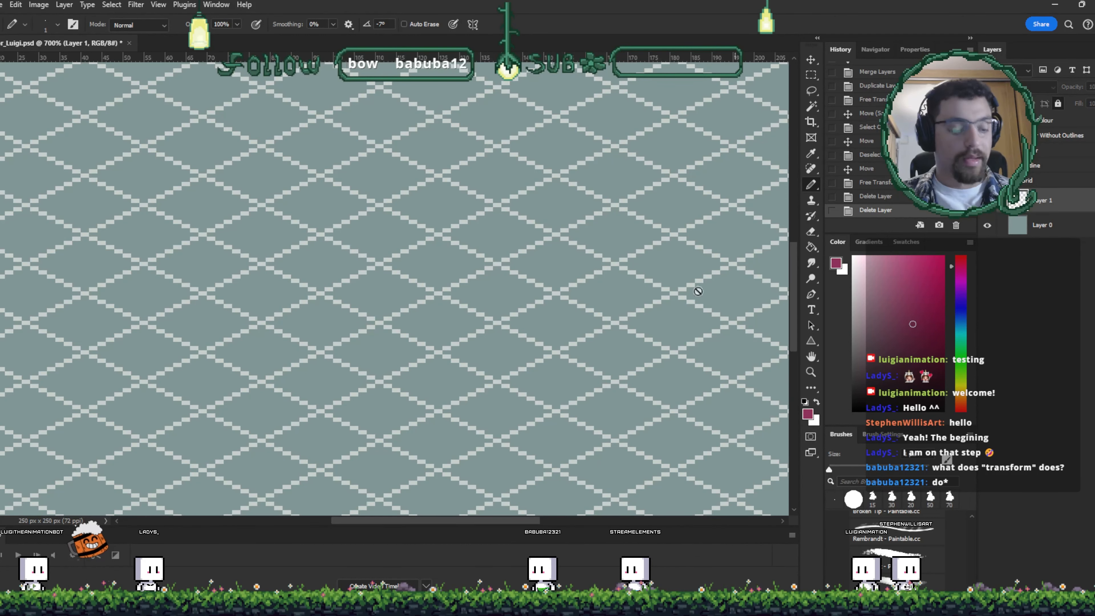
scroll(583, 315, left, 2)
key(ctrl+s)
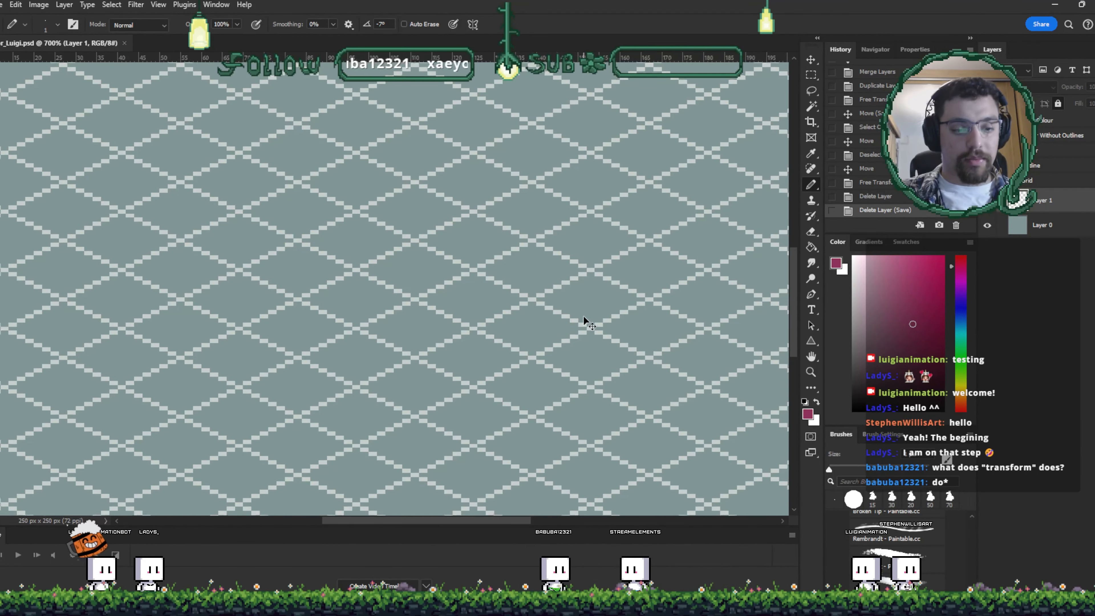
- Zoom out to view the whole canvas and lower the isometric grid layer's opacity
key(ctrl+minus)
key(ctrl+minus)
key(ctrl+minus)
key(ctrl+minus)
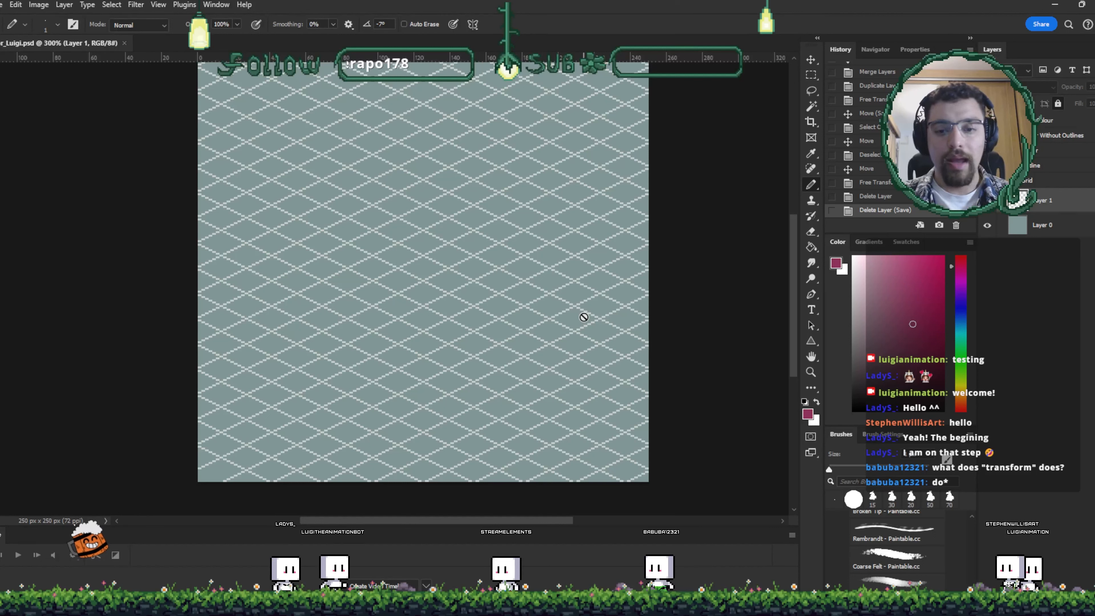
click(1089, 208)
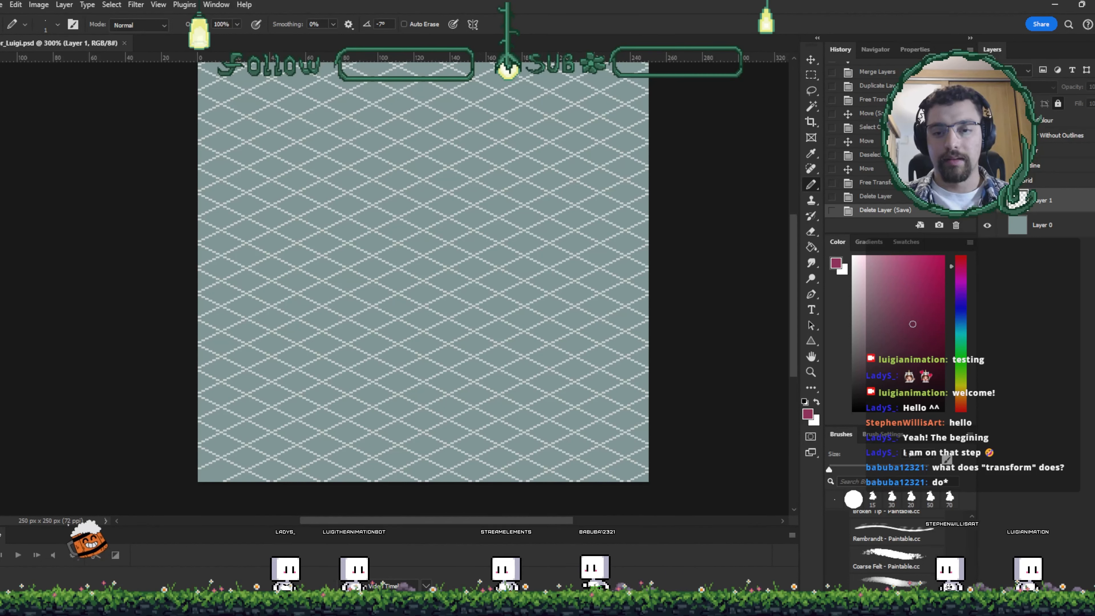
click(1094, 87)
drag(1094, 102, 1087, 101)
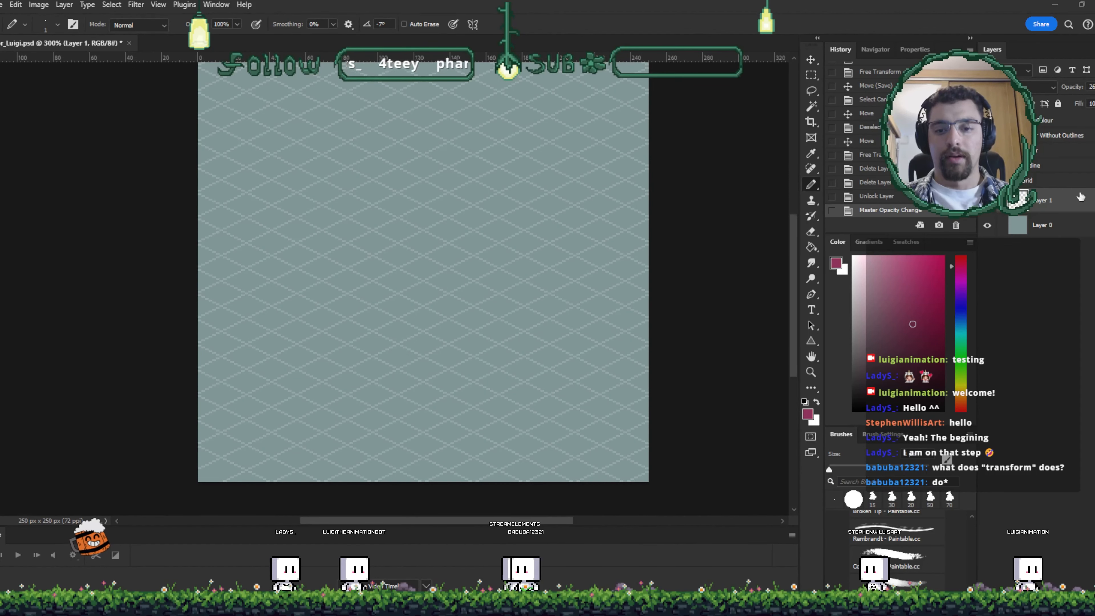
- Select the Grid layer and lock it
ctrl+click(1071, 207)
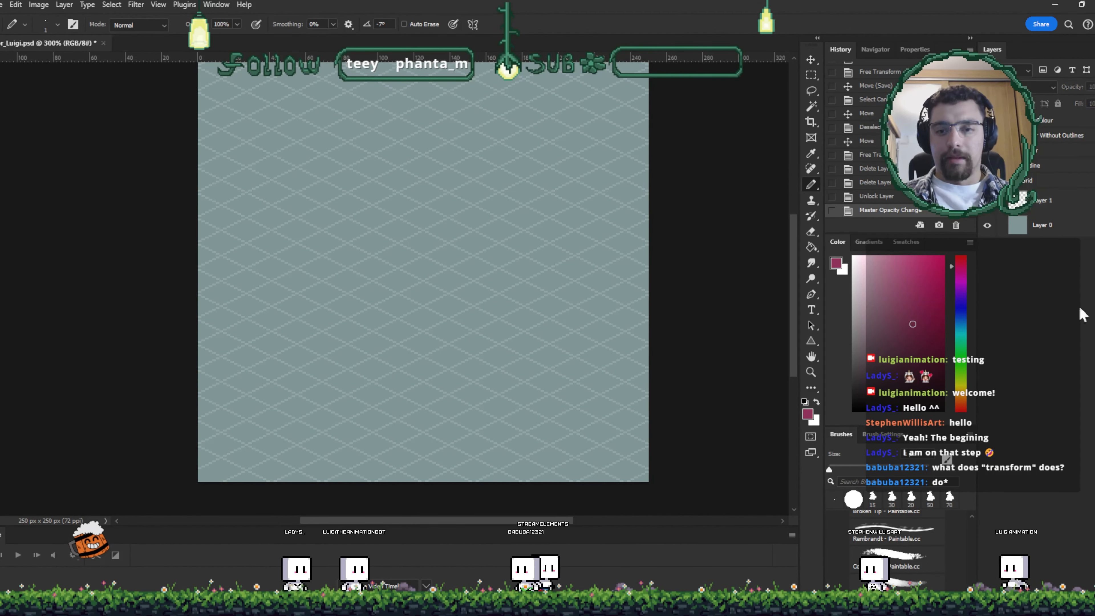
click(1070, 208)
click(1058, 104)
click(1046, 182)
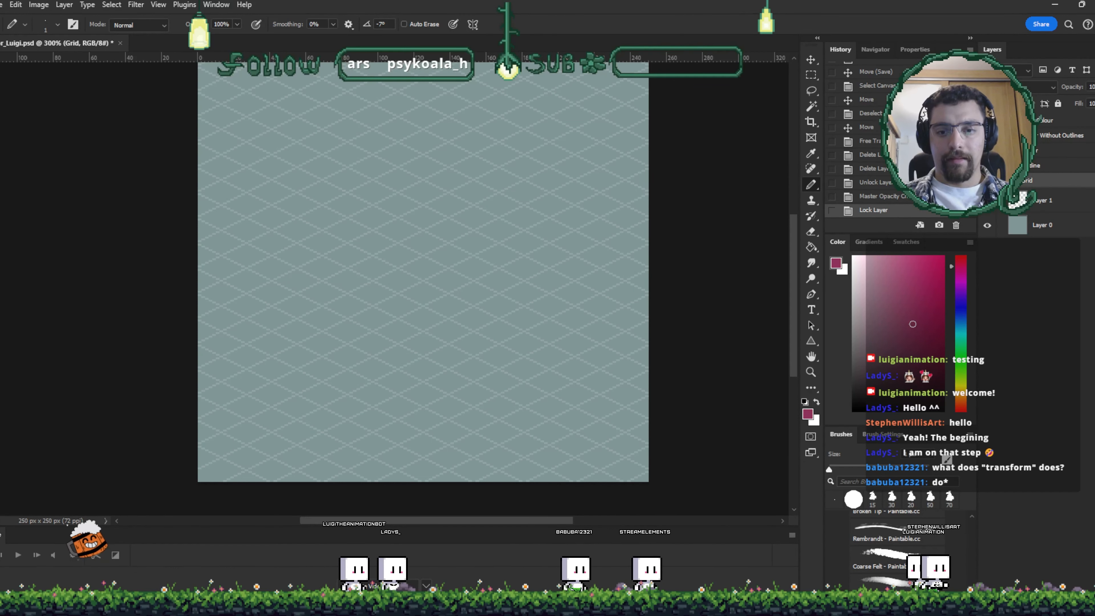
click(999, 181)
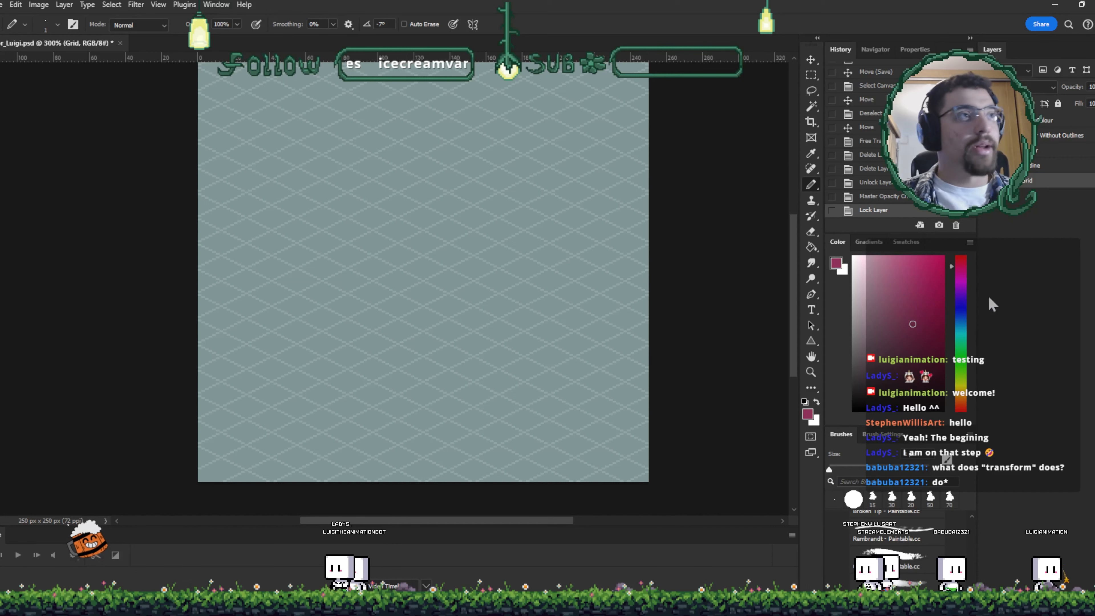
- Show the Outline group and hide all its tile layers except one block, zooming in on it
click(1037, 166)
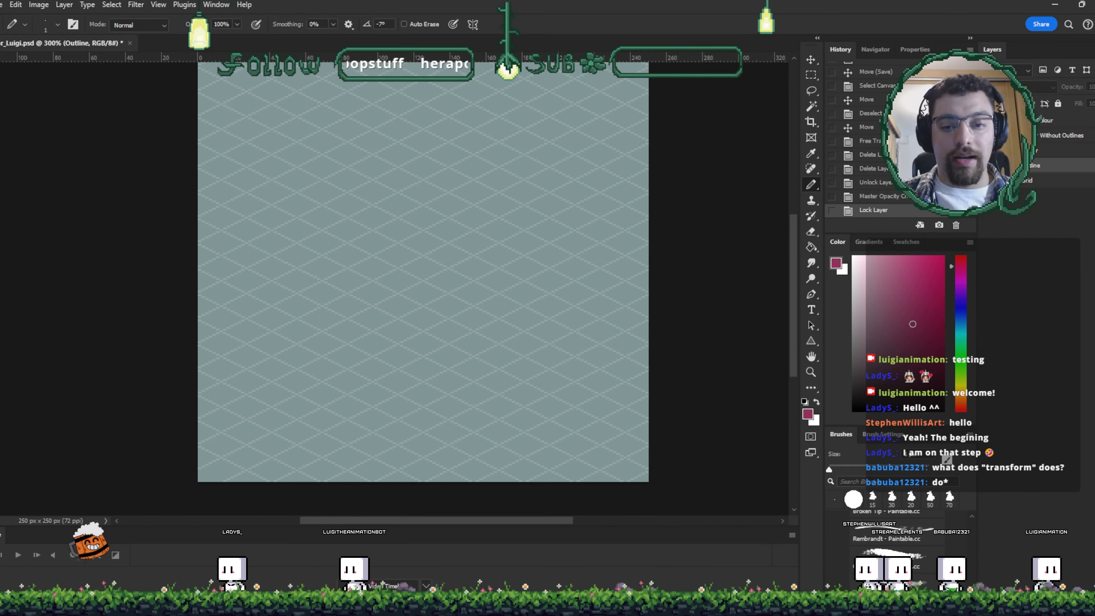
click(990, 166)
drag(446, 292, 483, 253)
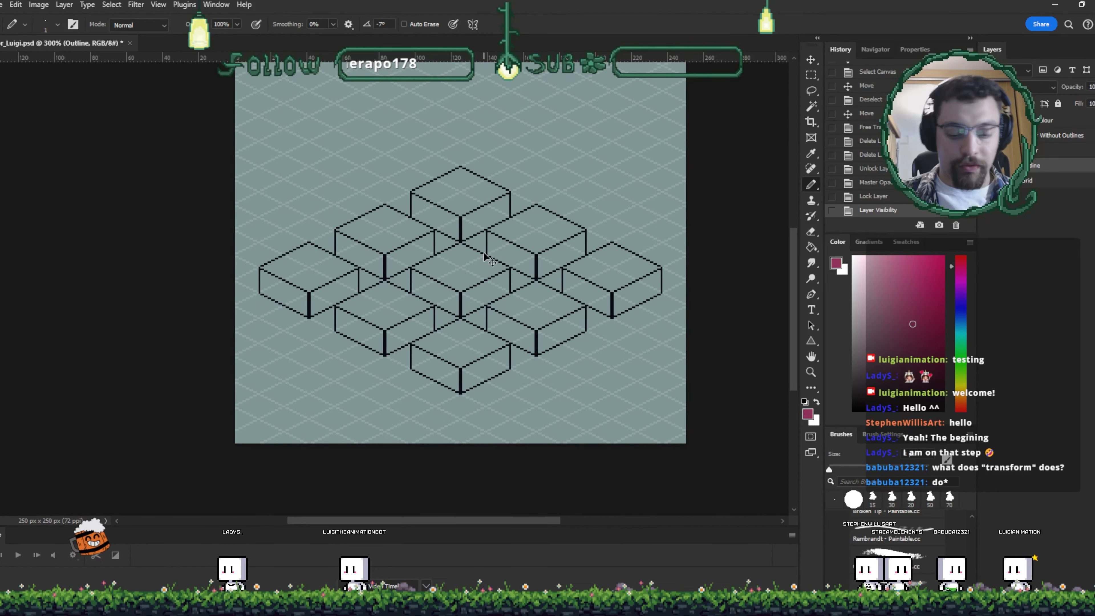
key(ctrl+plus)
click(1000, 166)
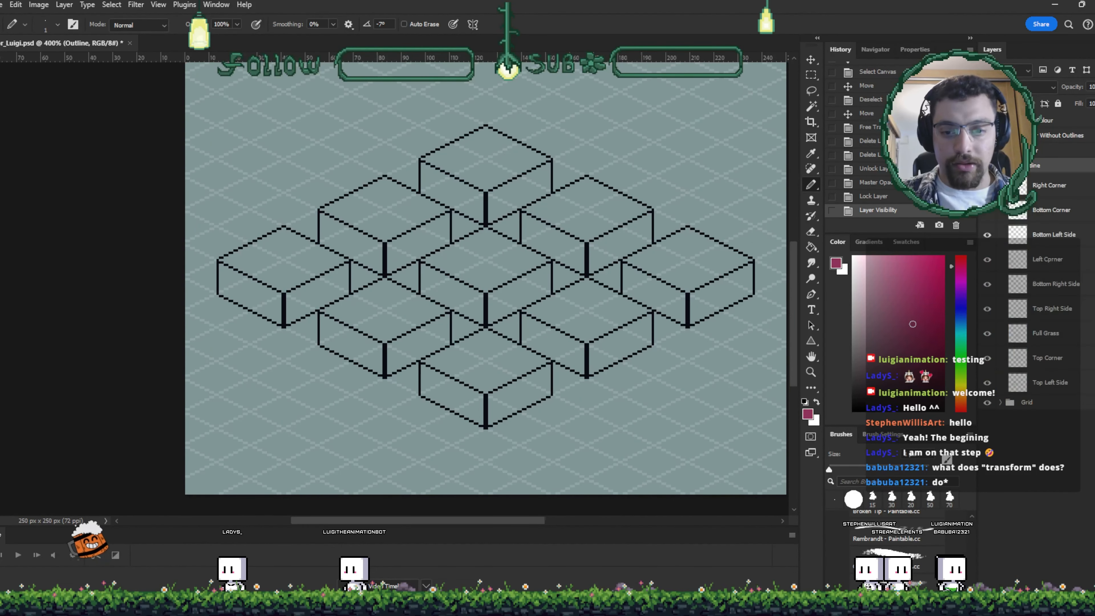
drag(993, 263, 990, 333)
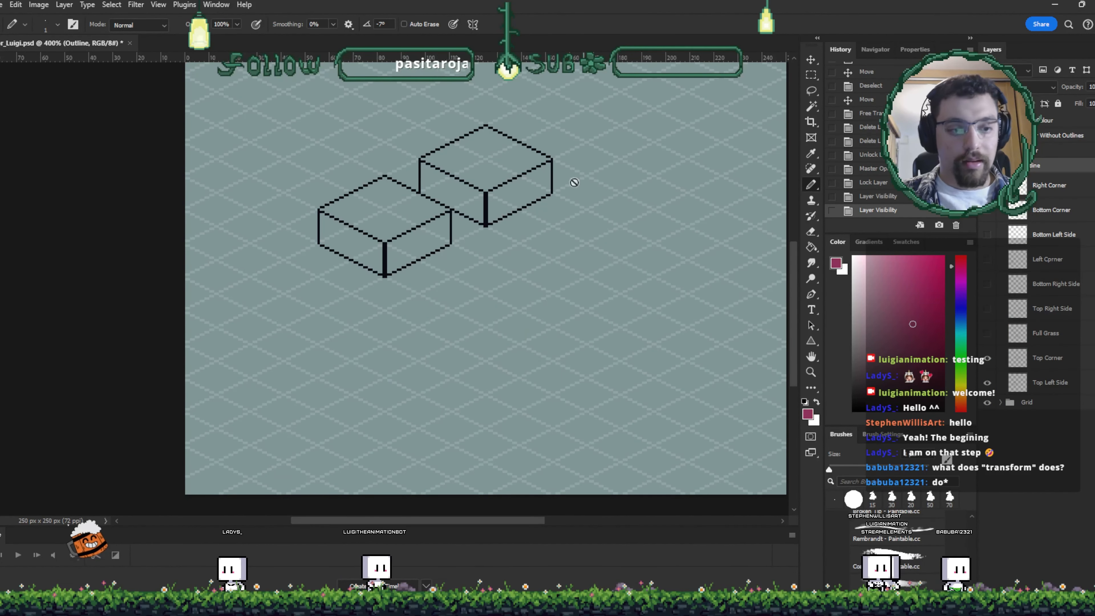
click(987, 359)
key(ctrl+plus)
key(ctrl+plus)
key(ctrl+plus)
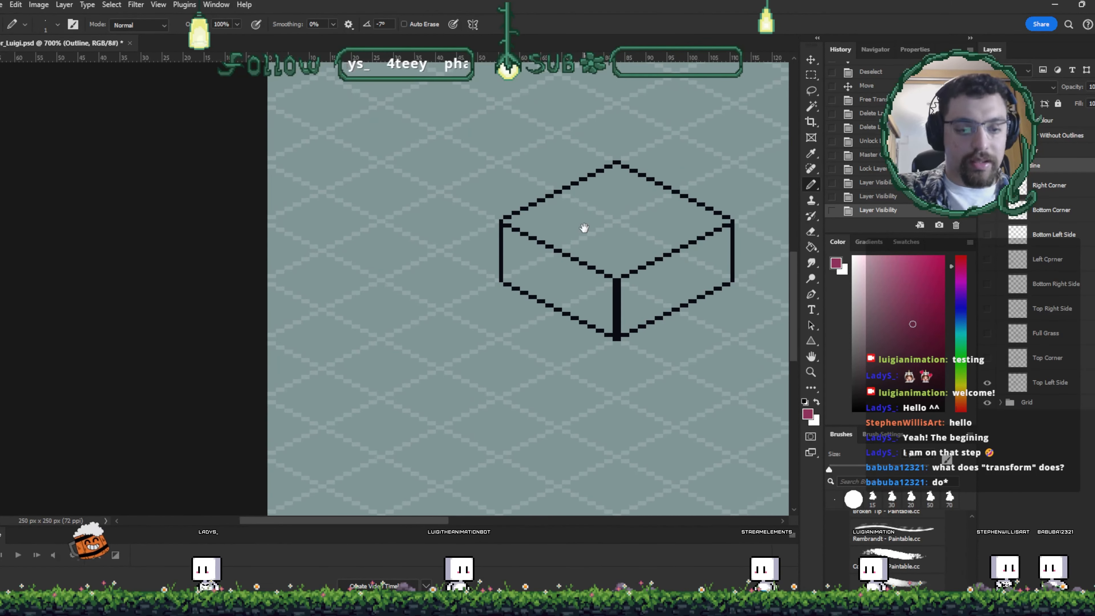
- Pick a bright pink drawing colour
scroll(582, 228, right, 4)
click(942, 270)
drag(657, 283, 544, 281)
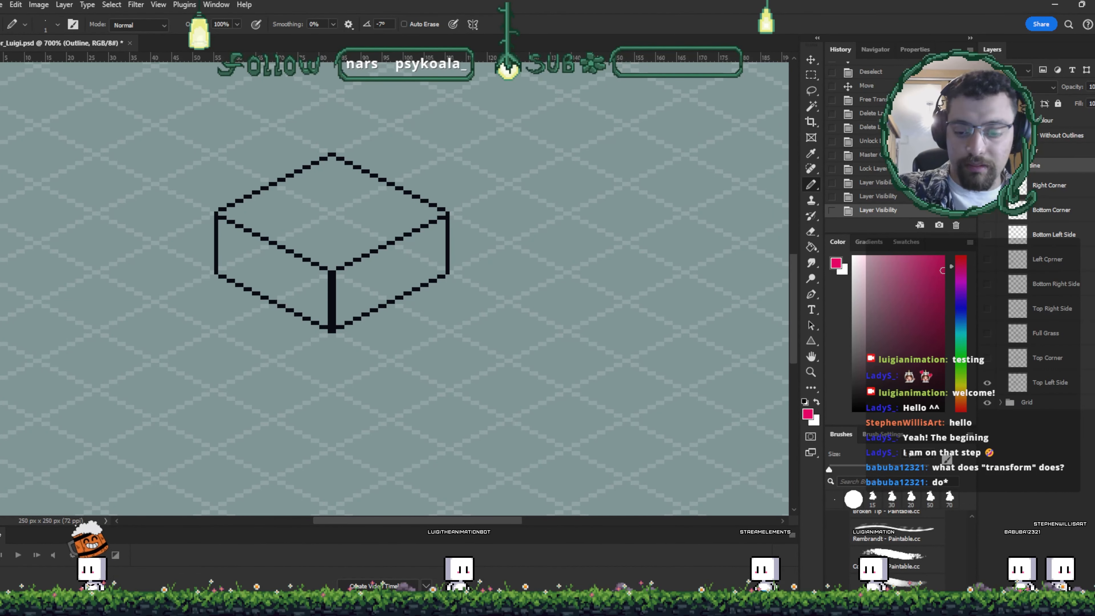
- Add a new layer and draw a pink V-shaped line tracing the grid's isometric diagonals
key(ctrl+shift+alt+n)
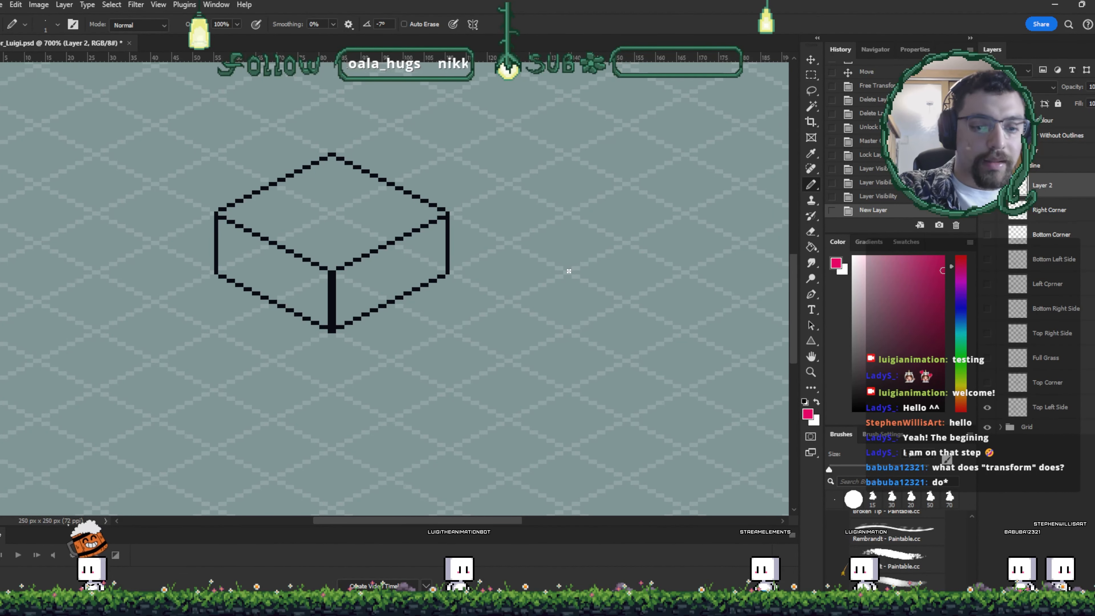
click(565, 272)
shift+click(688, 331)
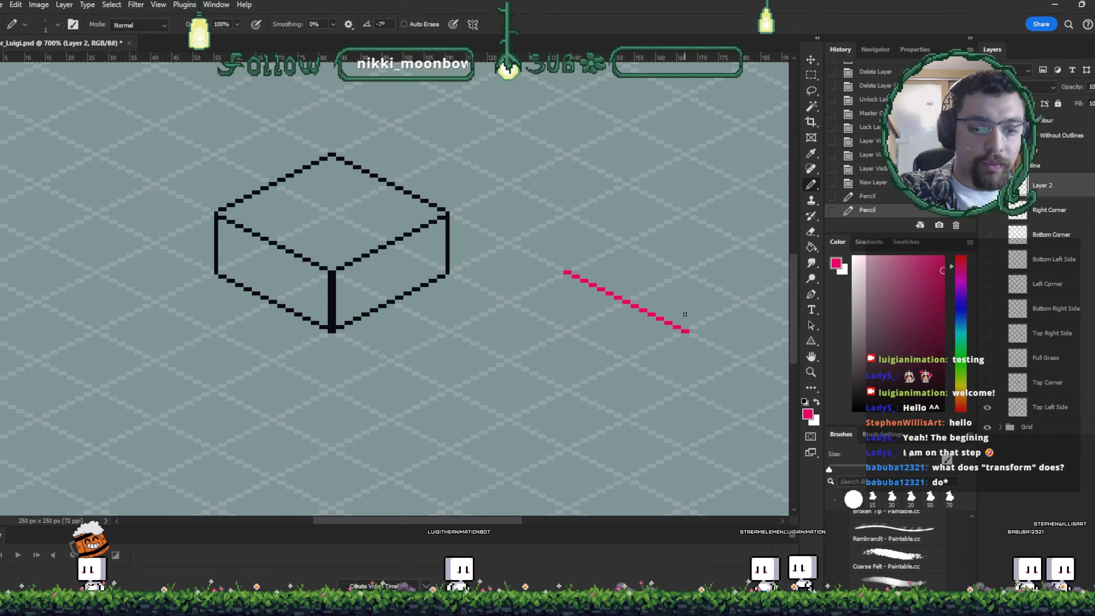
drag(688, 331, 645, 342)
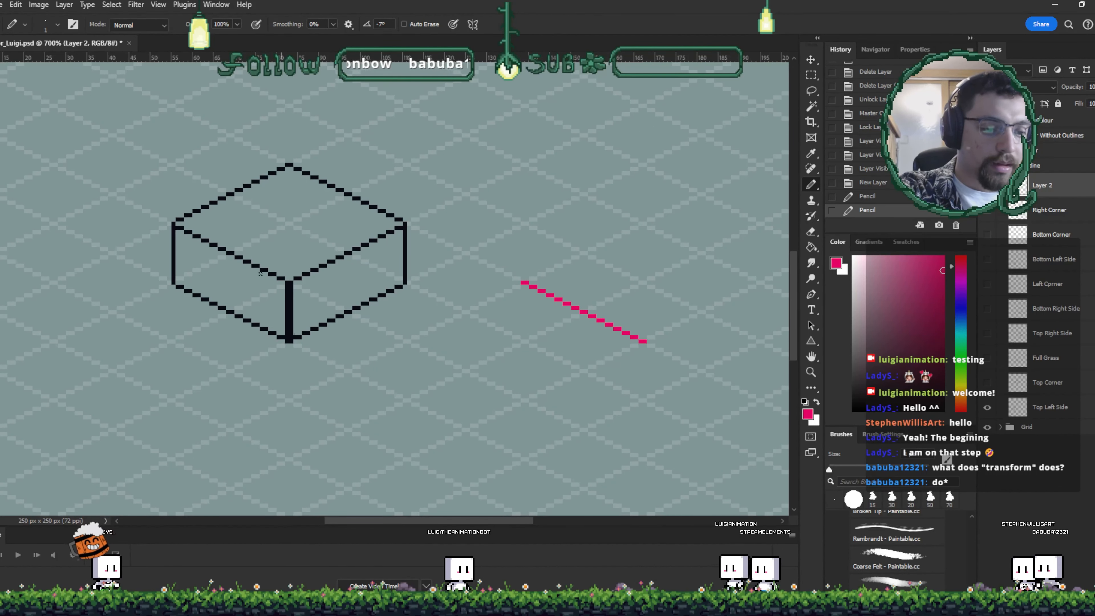
shift+click(761, 281)
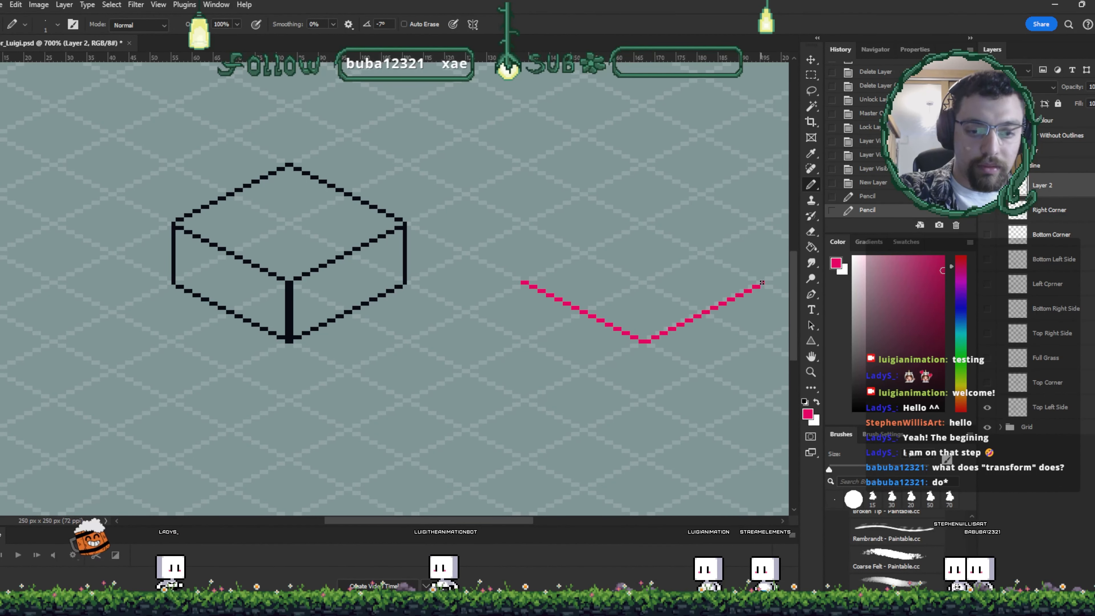
drag(712, 302, 689, 324)
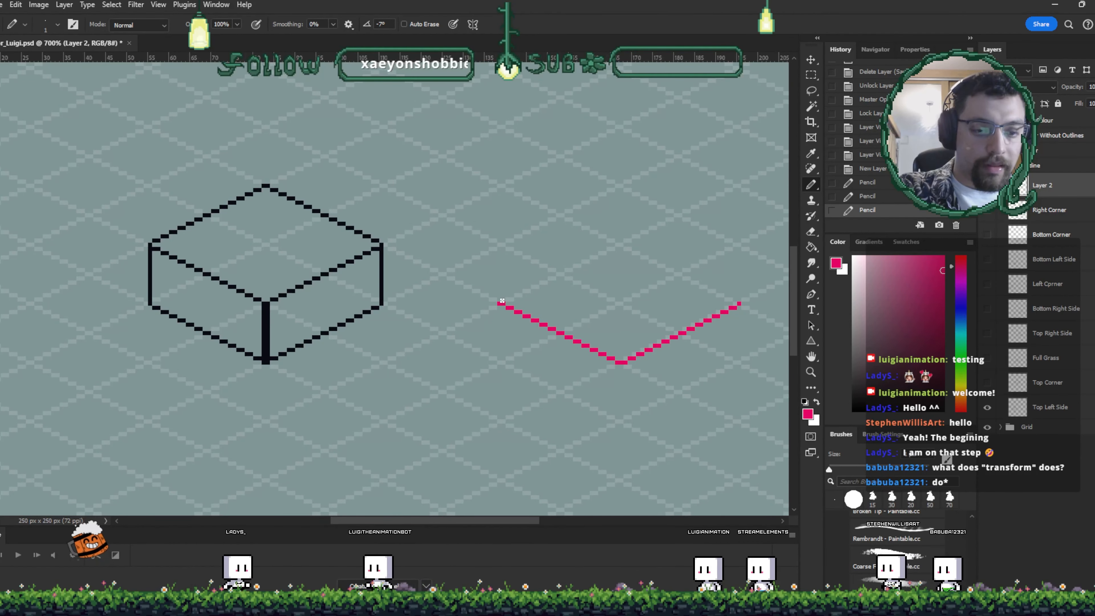
- Duplicate the pink V line upward with the Move tool and delete the stray background layer copy
key(v)
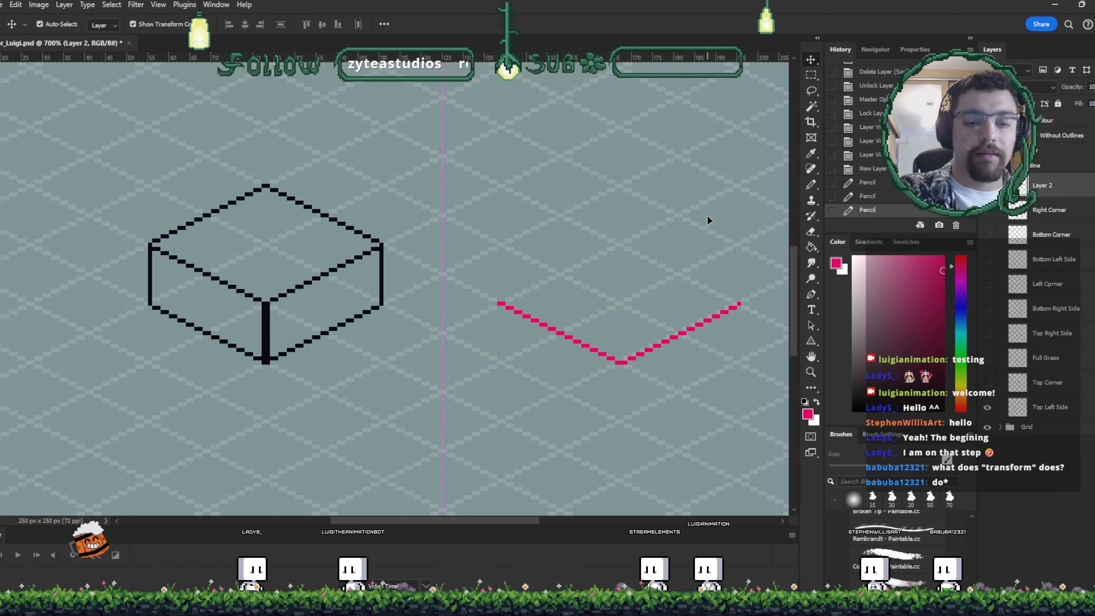
click(712, 224)
drag(713, 254, 712, 227)
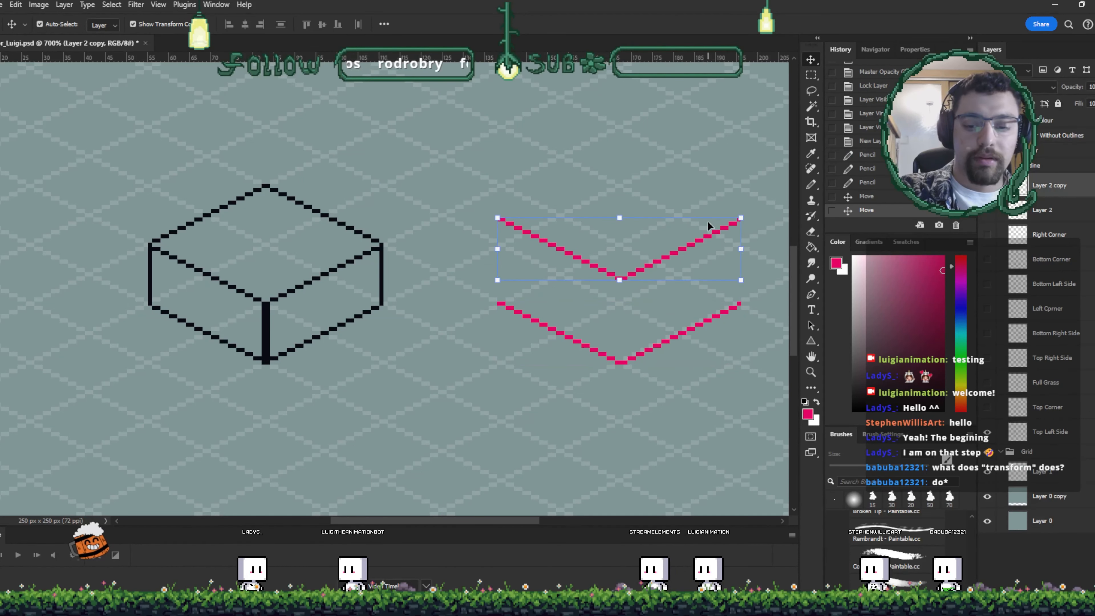
key(Delete)
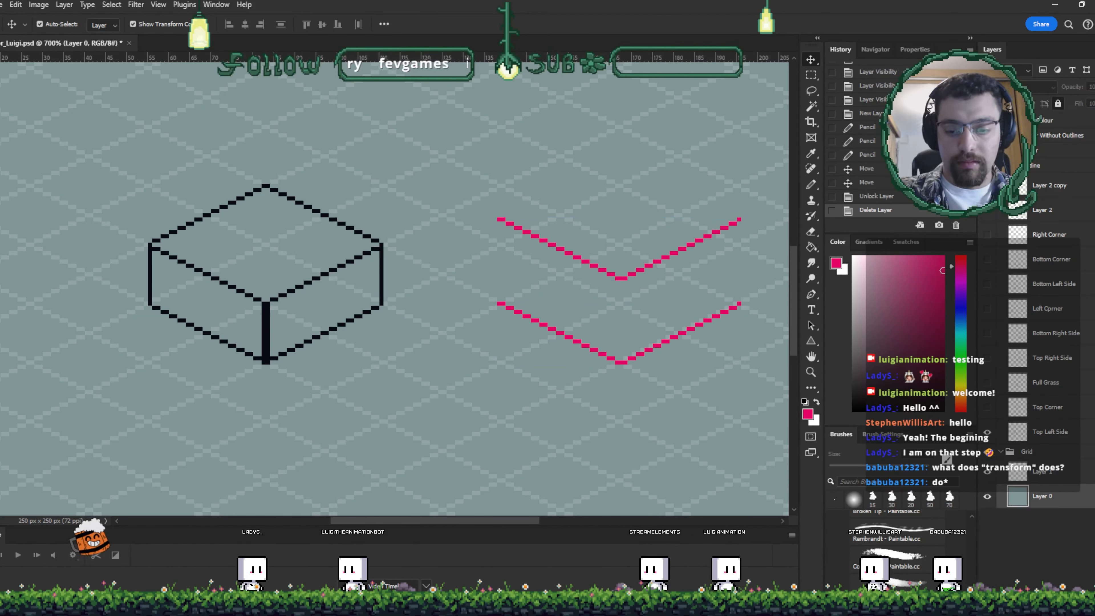
- Select the copied line's layer and pencil in the vertical edges and top lines to complete a pink box outline
click(735, 227)
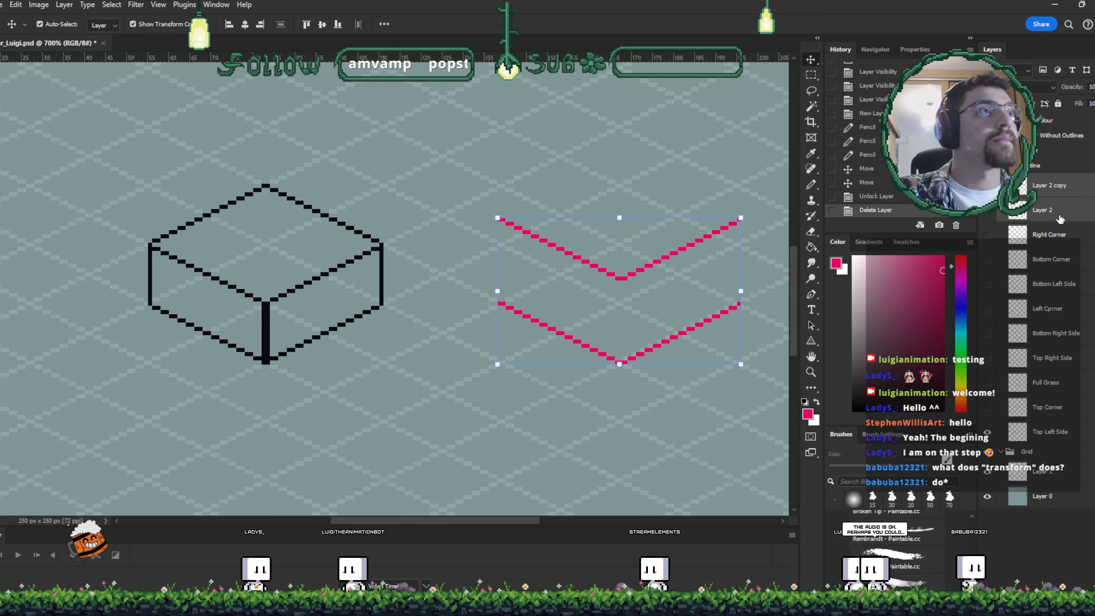
shift+click(1045, 212)
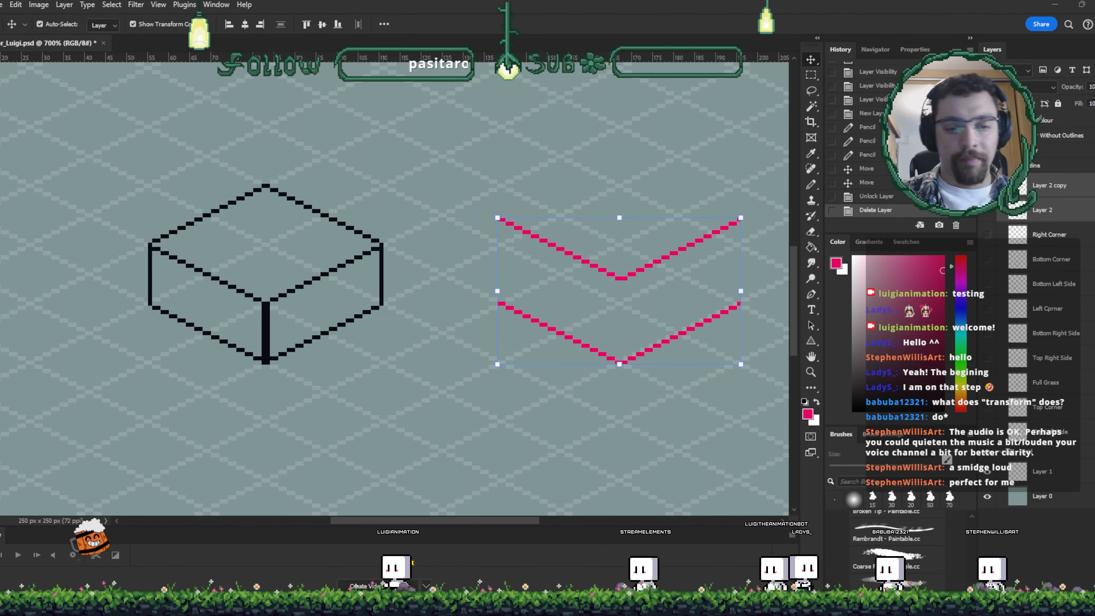
click(1063, 186)
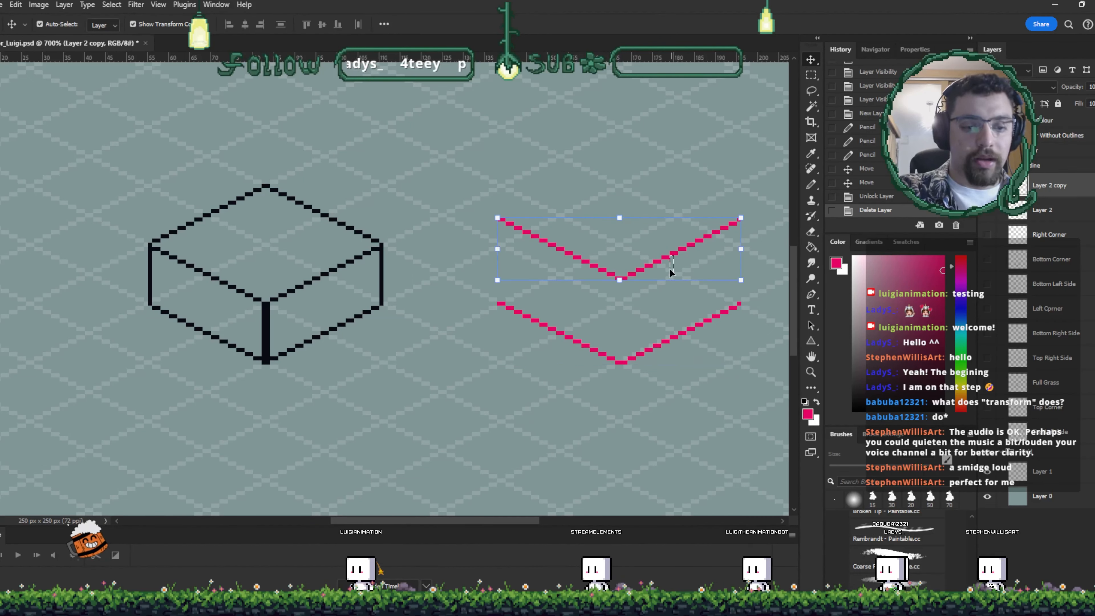
click(672, 254)
key(b)
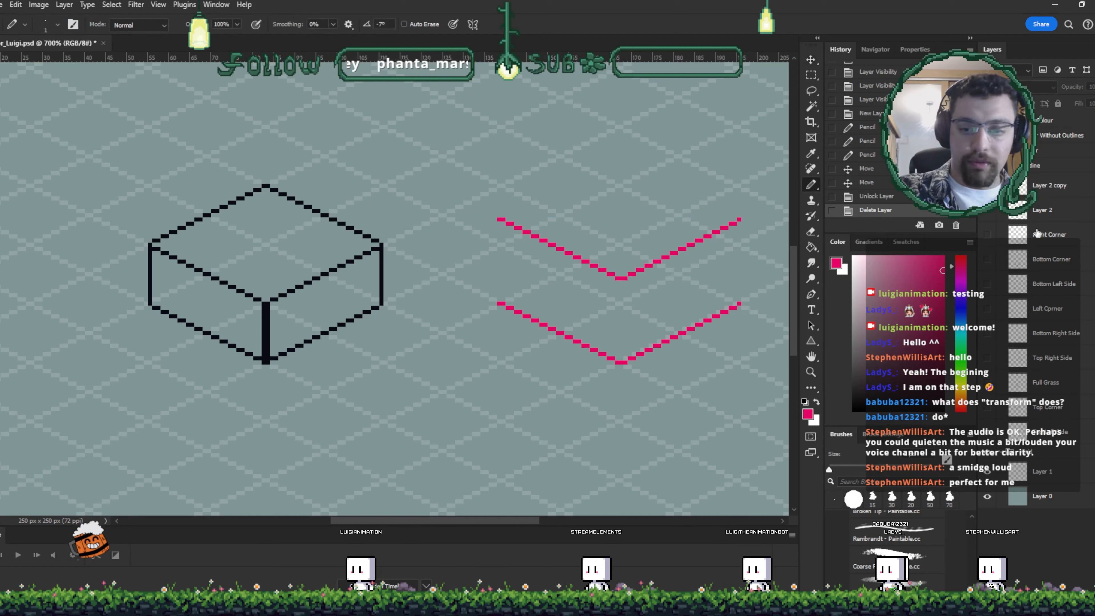
drag(623, 344, 623, 359)
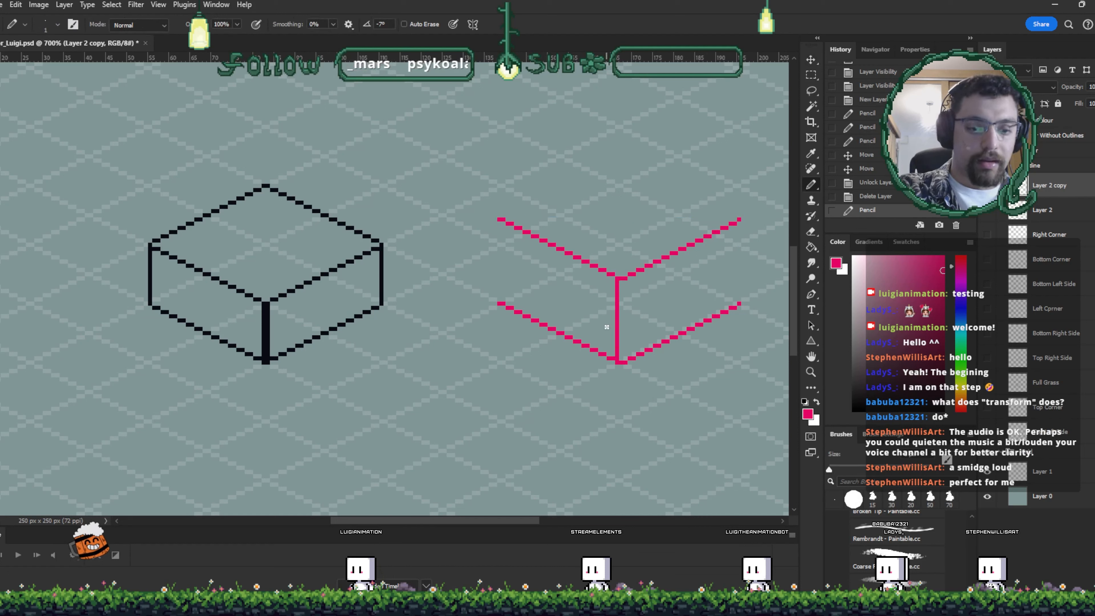
drag(500, 305, 500, 220)
drag(742, 220, 743, 316)
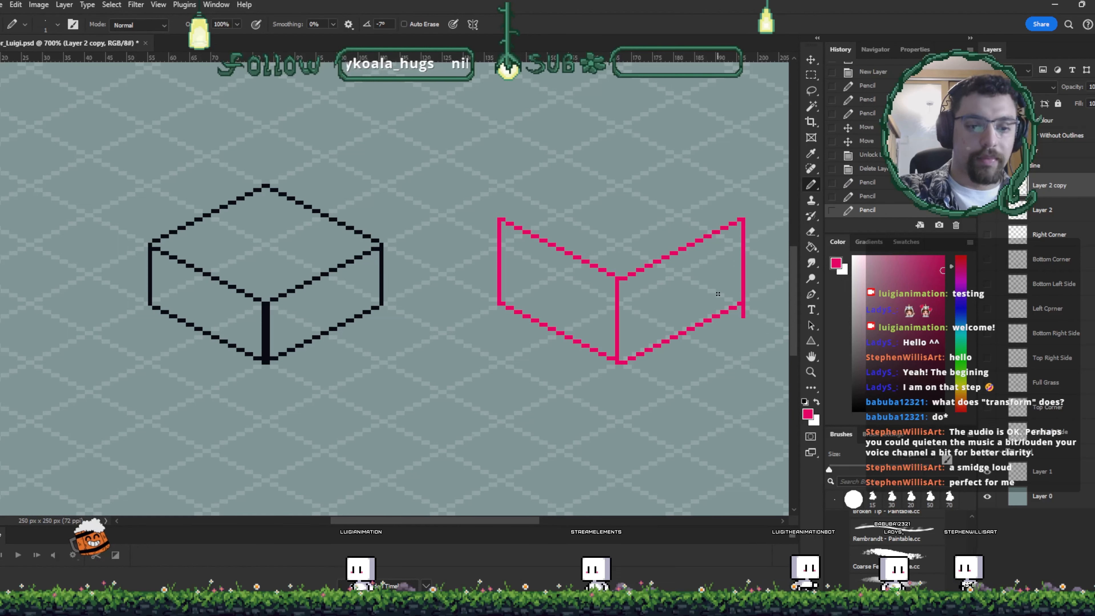
click(500, 215)
shift+click(625, 165)
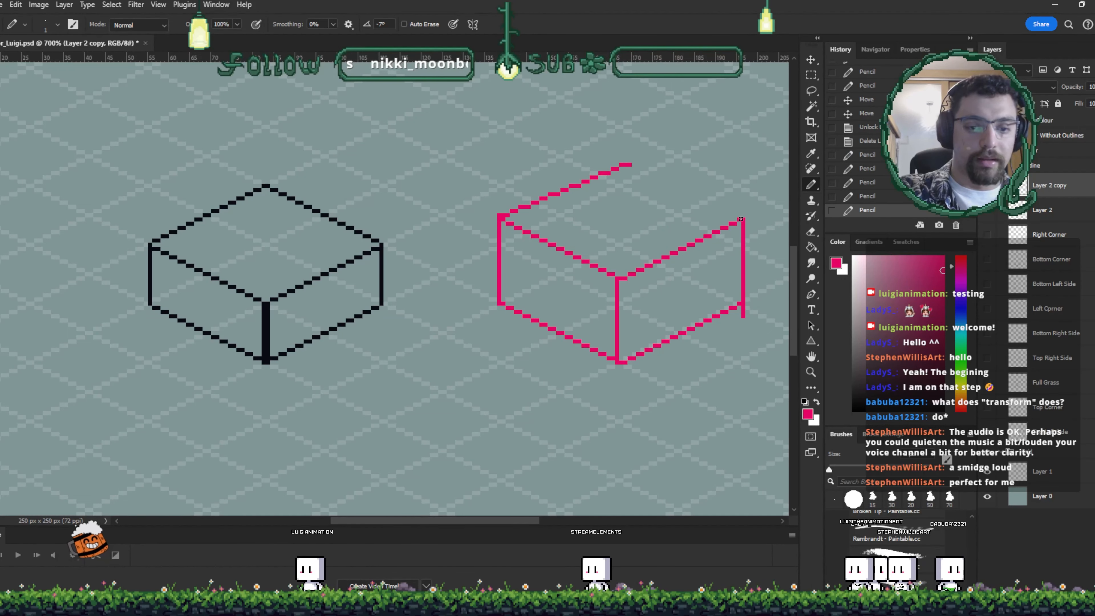
shift+click(741, 214)
drag(608, 324, 559, 317)
- Select the box's top portion and move it down six pixels with Free Transform to make a thinner slab
key(m)
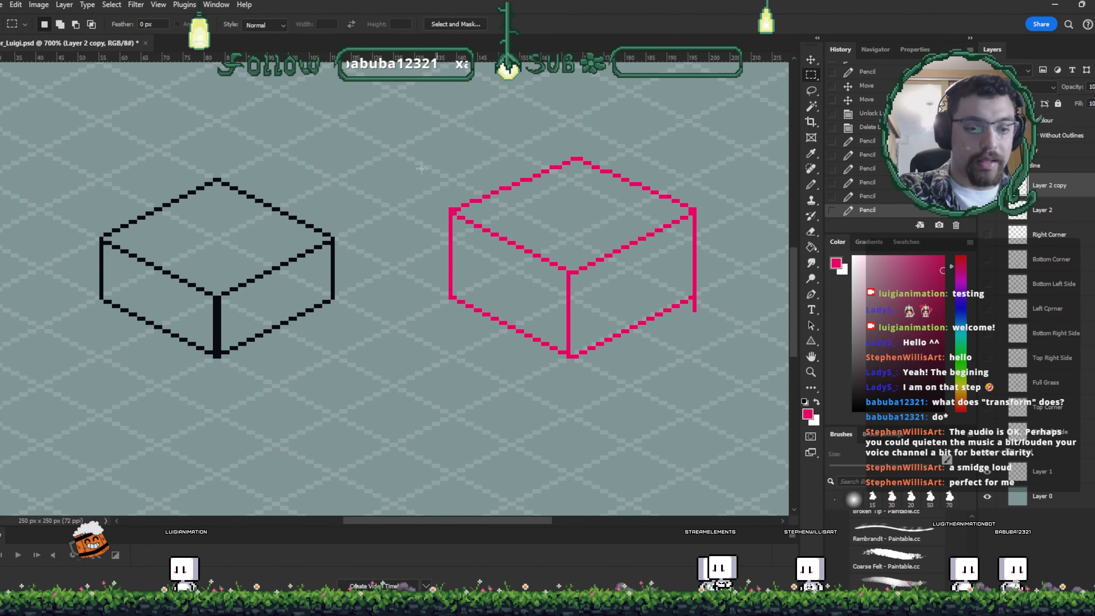
mouse_move(424, 149)
mouse_down()
mouse_move(707, 241)
mouse_move(726, 260)
mouse_up()
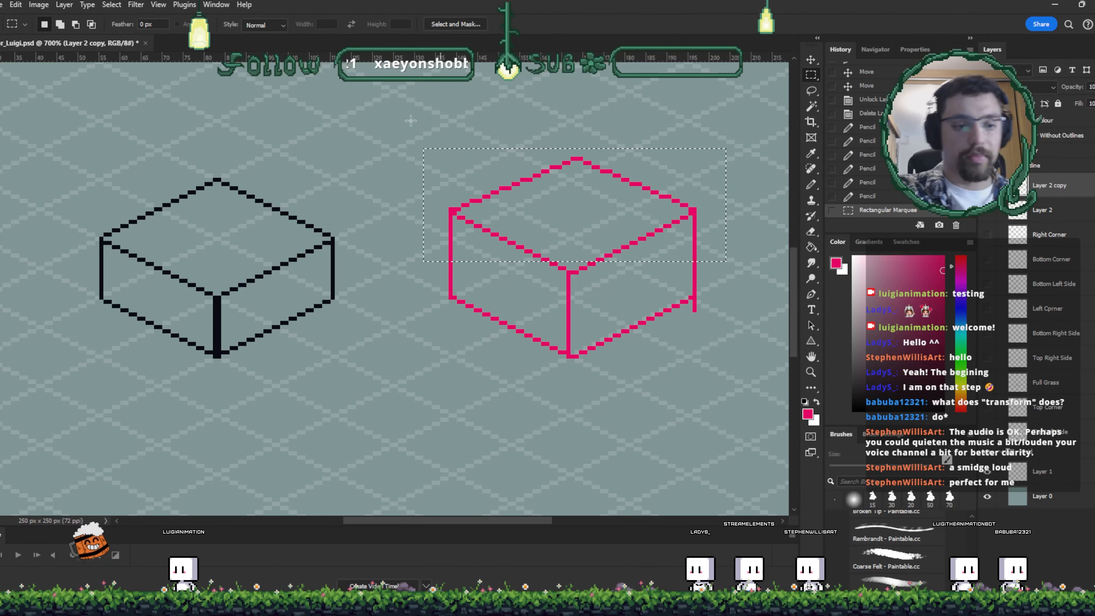
key(ctrl+t)
key(Down)
key(Down)
key(Down)
key(Down)
key(Down)
key(Down)
key(Down)
key(Down)
key(Down)
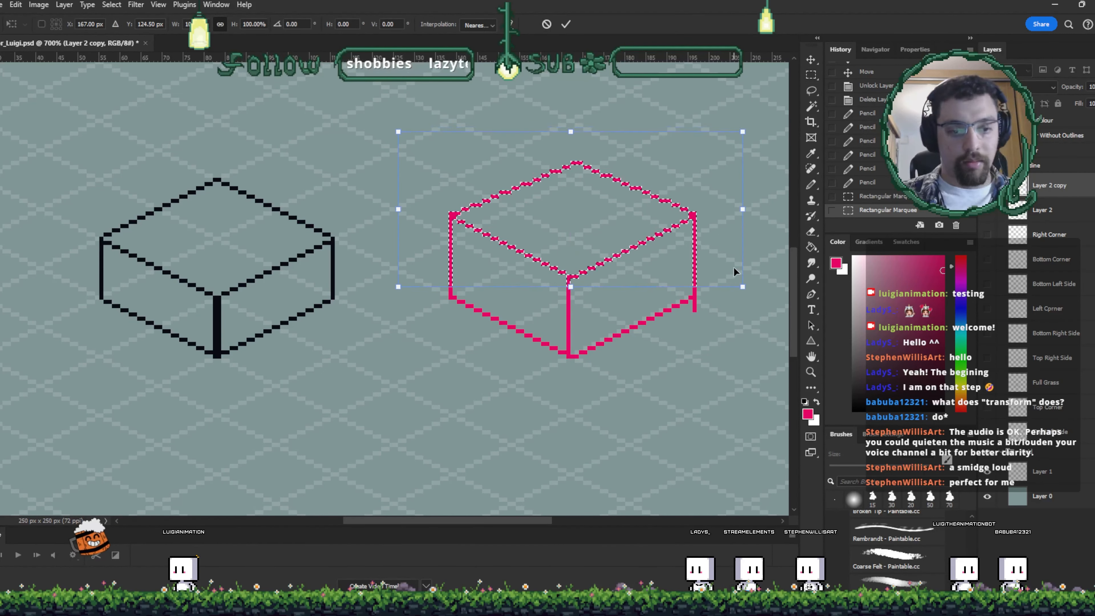
key(Down)
key(Down)
key(Down)
key(Down)
key(Down)
key(Down)
key(Down)
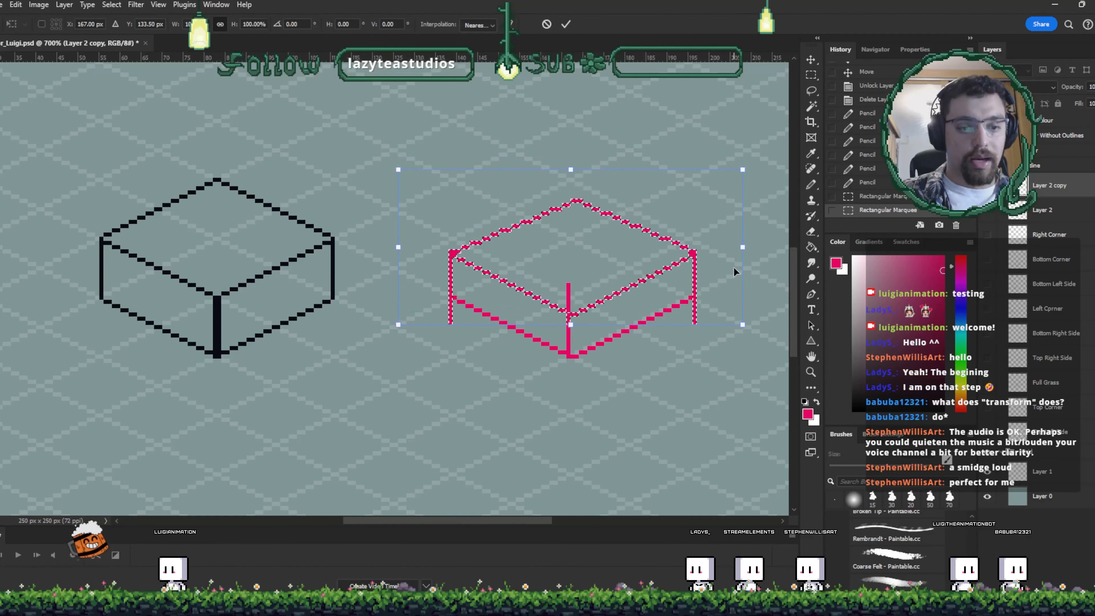
key(Return)
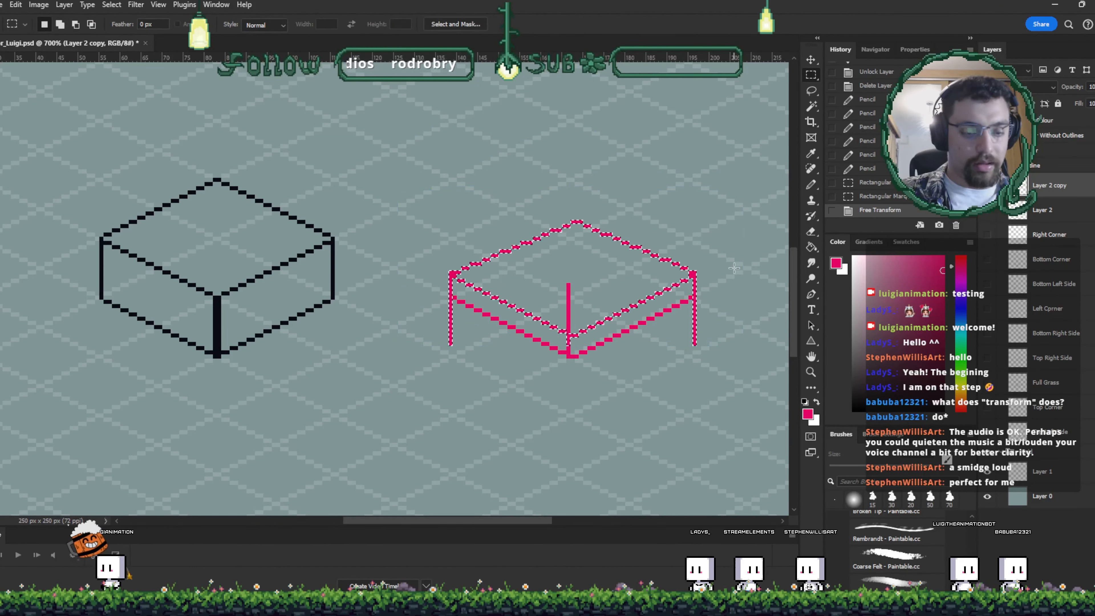
- Deselect and erase the leftover vertical line and the protruding leg ends below the slab
key(ctrl+d)
key(e)
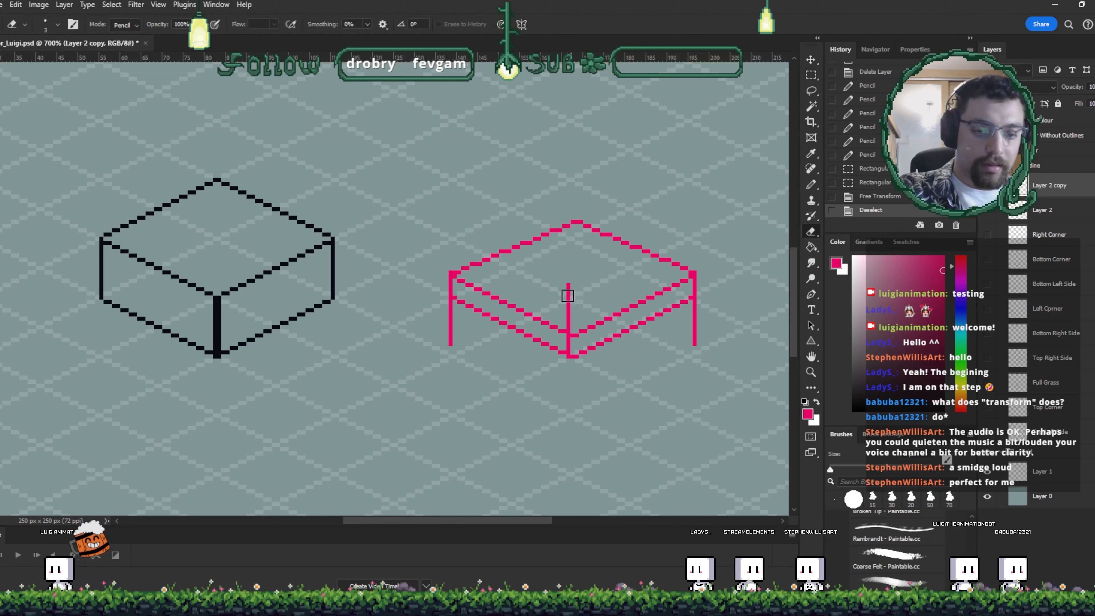
click(572, 327)
drag(449, 341, 449, 313)
mouse_move(694, 306)
mouse_down()
mouse_move(713, 320)
mouse_move(692, 306)
mouse_up()
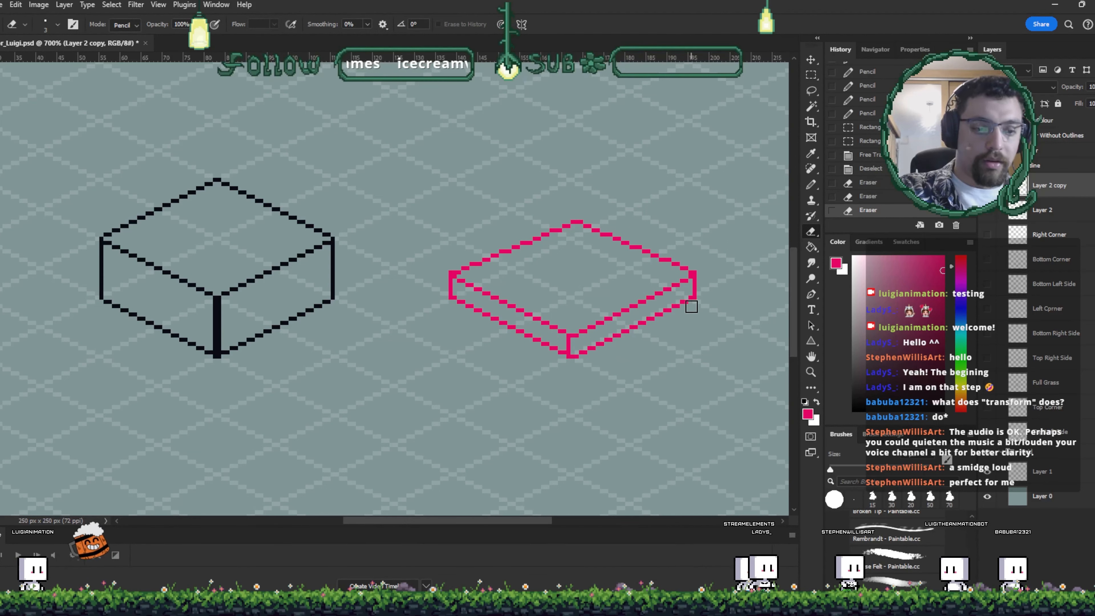
- Delete the pink outline layers
shift+click(1063, 208)
key(Delete)
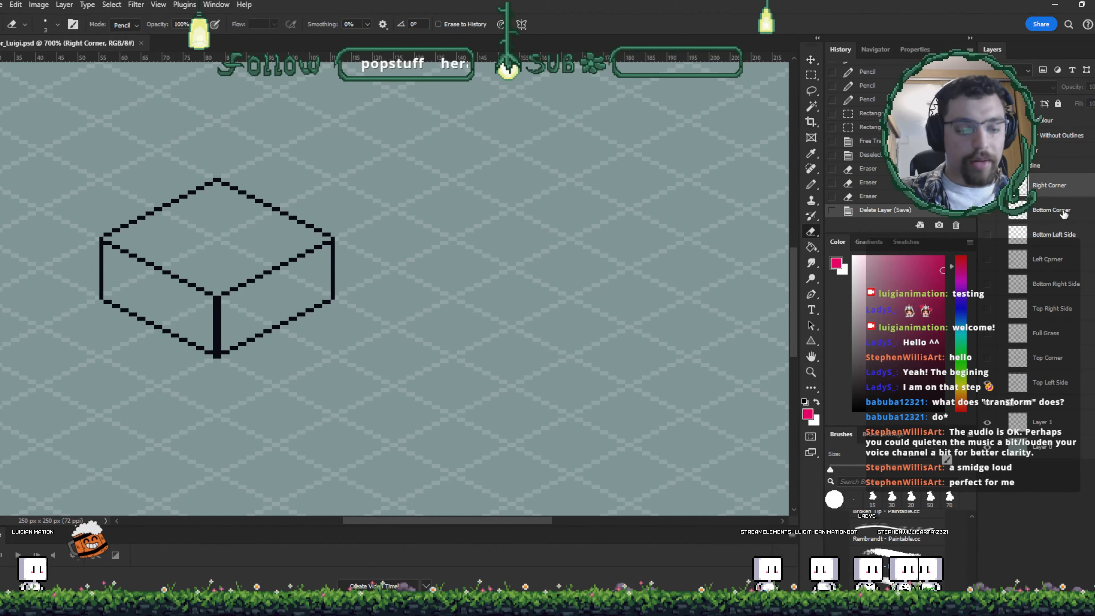
- Zoom out and show all the tile layers to display the full isometric tile arrangement
drag(394, 346, 464, 331)
key(ctrl+minus)
key(ctrl+minus)
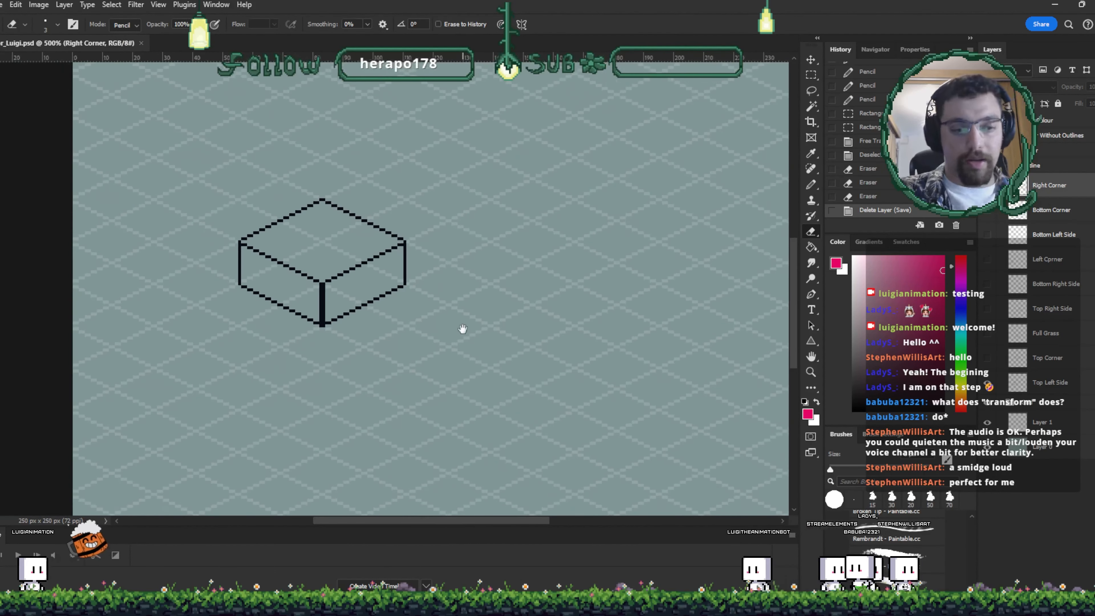
drag(549, 340, 521, 296)
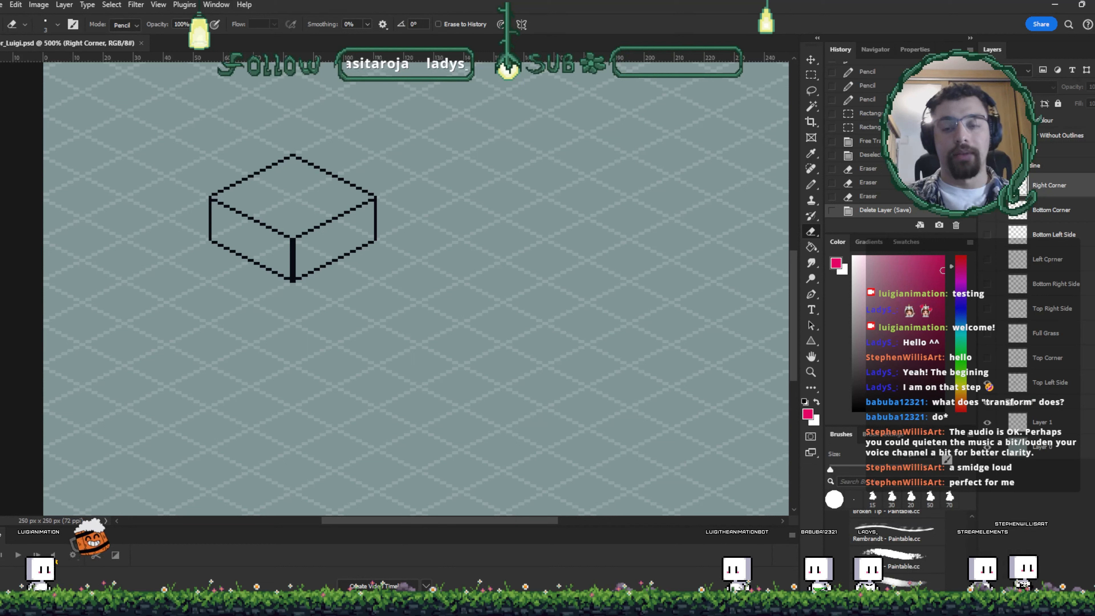
drag(987, 186, 993, 362)
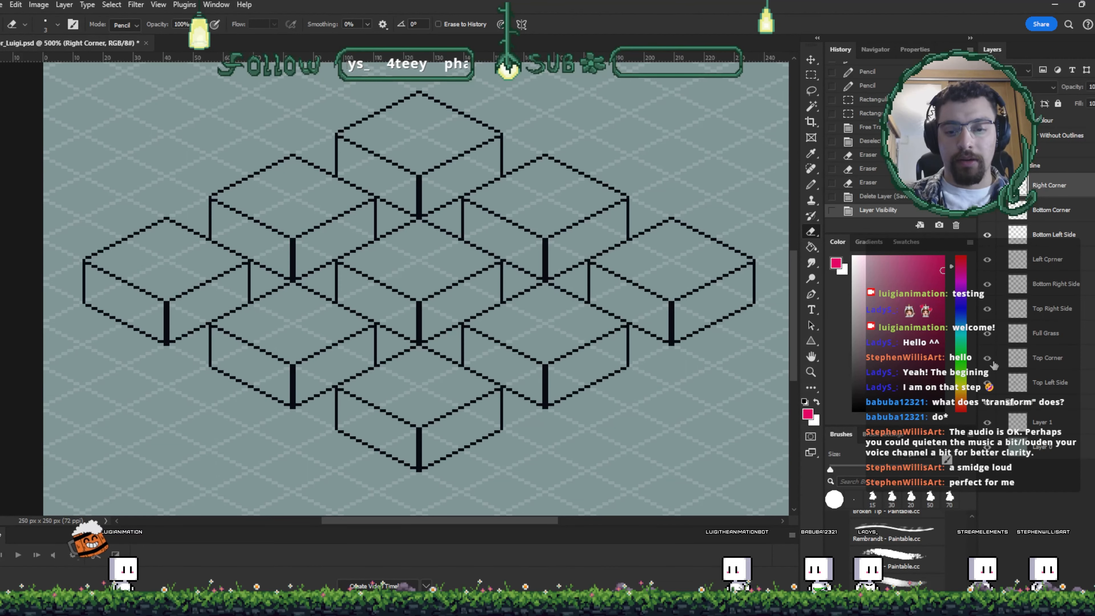
- On a new layer, paint green grass patches on the tops of the centre, top, left and upper-left tiles
click(410, 258)
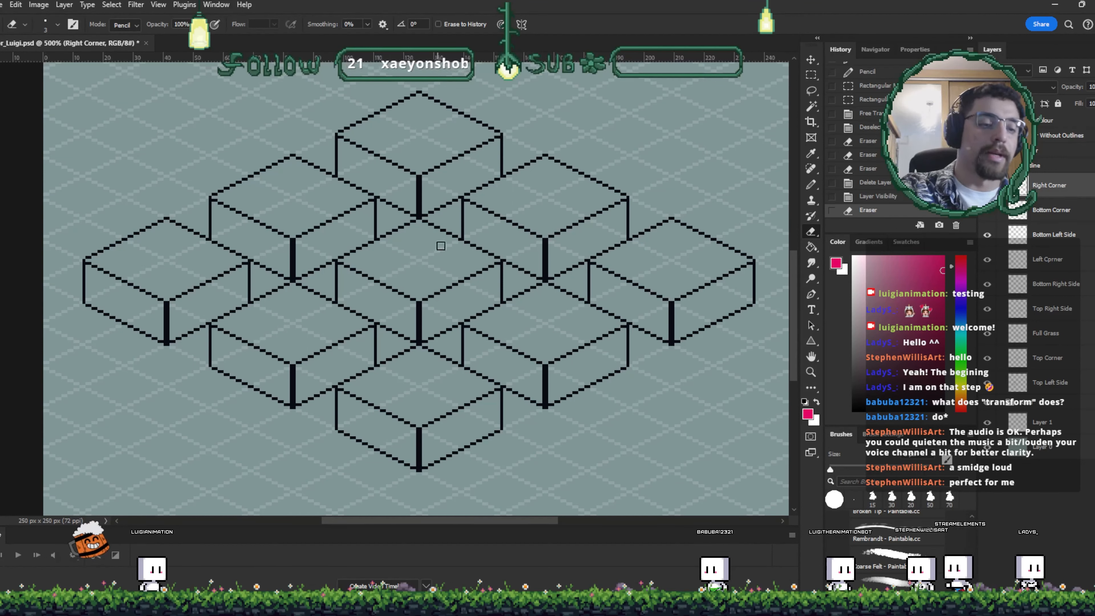
click(954, 340)
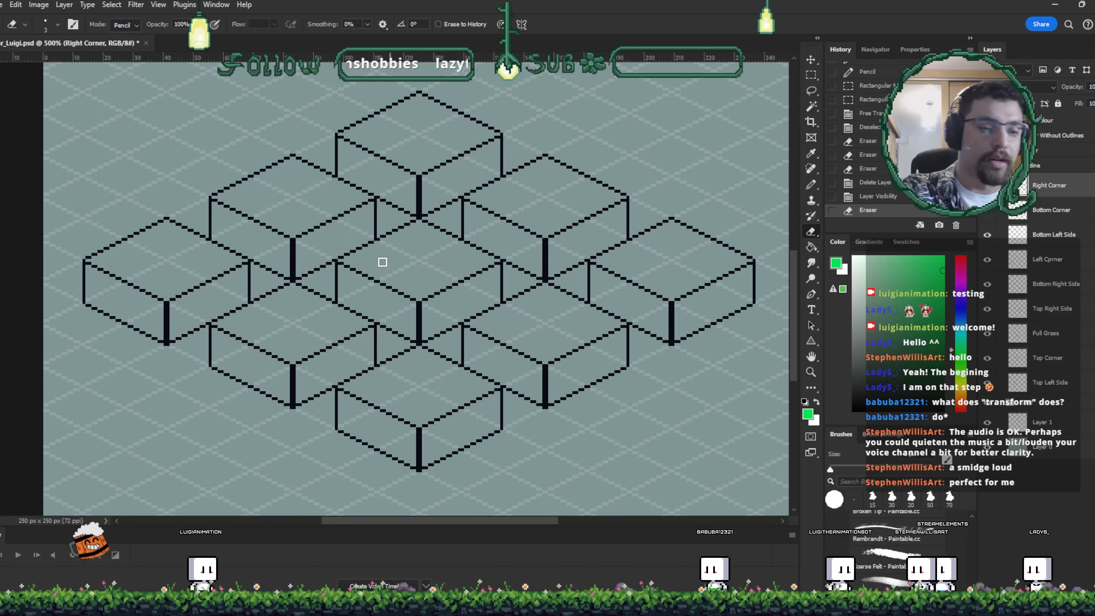
click(393, 265)
click(1058, 563)
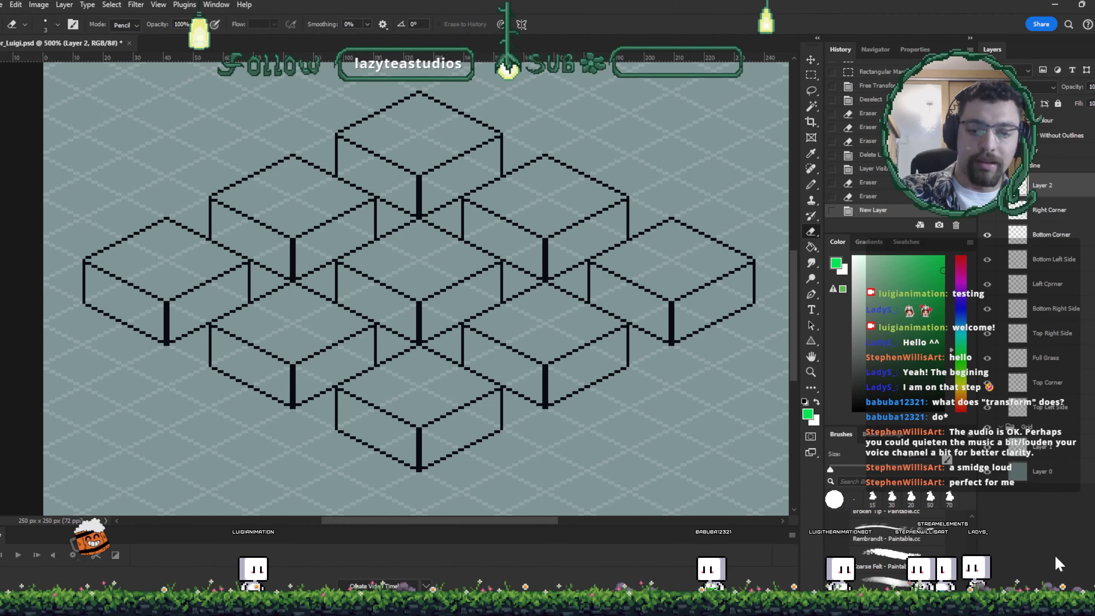
key(b)
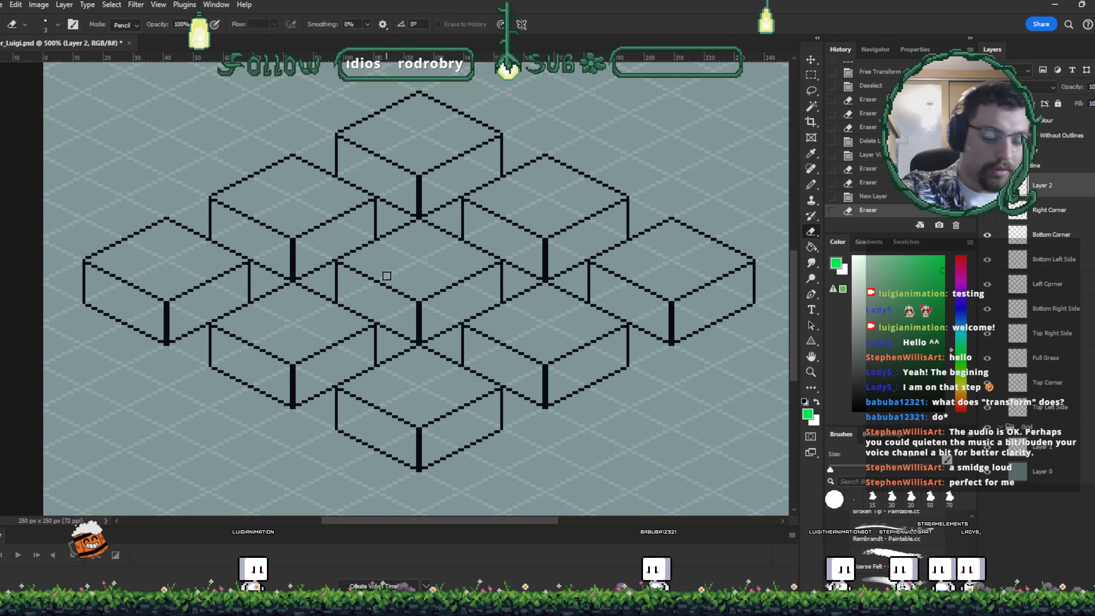
mouse_move(407, 281)
mouse_down()
mouse_move(378, 259)
mouse_move(349, 261)
mouse_move(420, 225)
mouse_move(477, 261)
mouse_move(393, 253)
mouse_up()
click(934, 323)
key(bracketright)
key(bracketright)
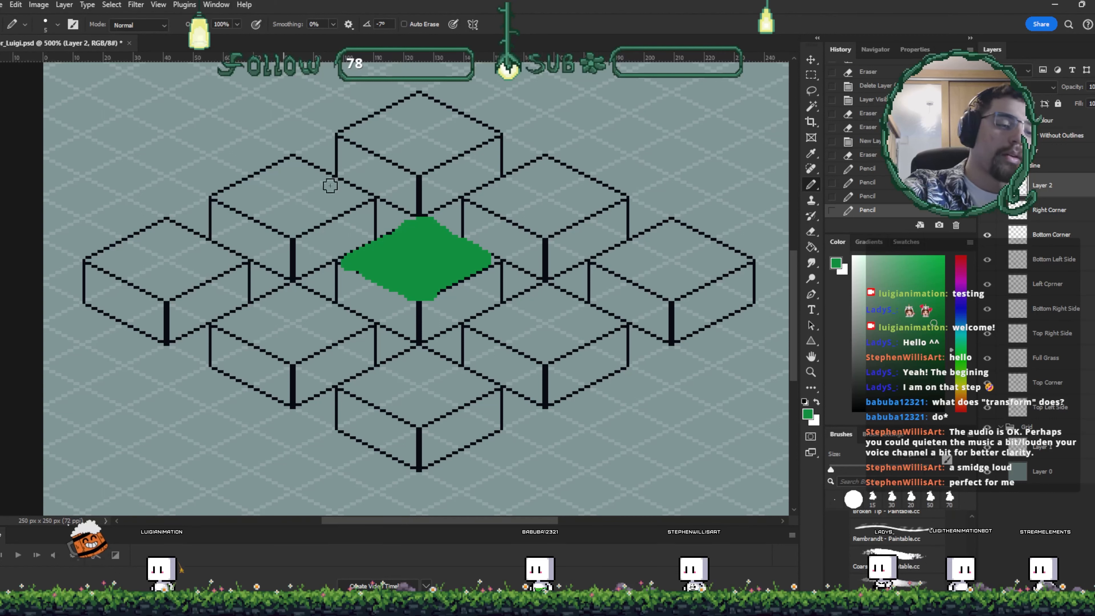
mouse_move(190, 265)
mouse_down()
mouse_move(230, 262)
mouse_move(212, 257)
mouse_up()
mouse_move(393, 153)
mouse_down()
mouse_move(428, 156)
mouse_move(395, 156)
mouse_up()
mouse_move(343, 200)
mouse_down()
mouse_move(315, 202)
mouse_move(353, 198)
mouse_up()
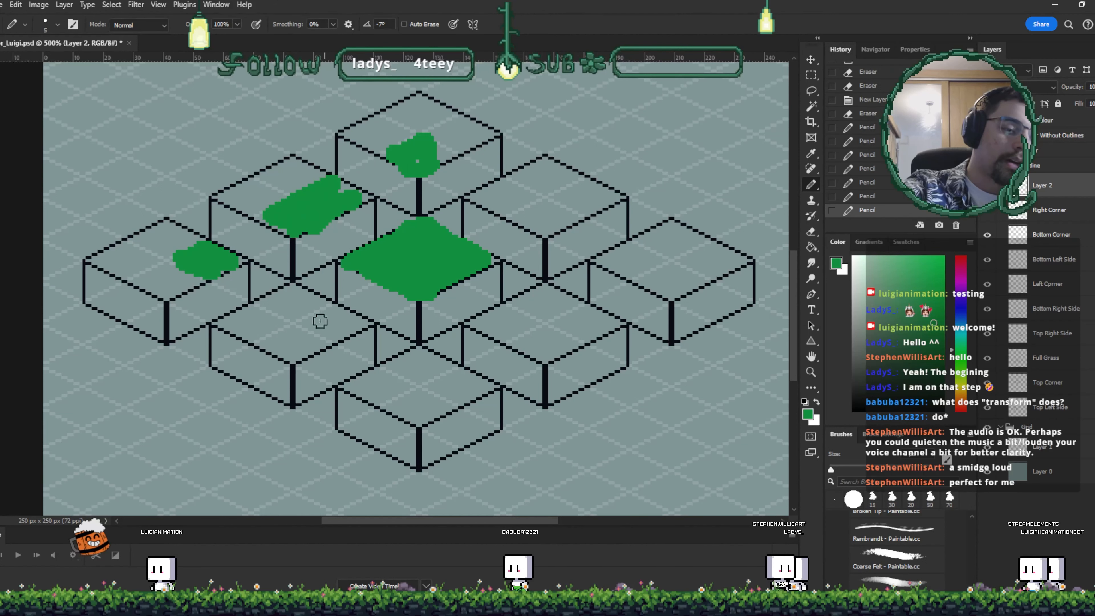
- Paint green grass patches on the remaining lower and right-hand tile tops
mouse_move(318, 318)
mouse_down()
mouse_move(281, 311)
mouse_move(301, 311)
mouse_up()
drag(392, 360, 419, 365)
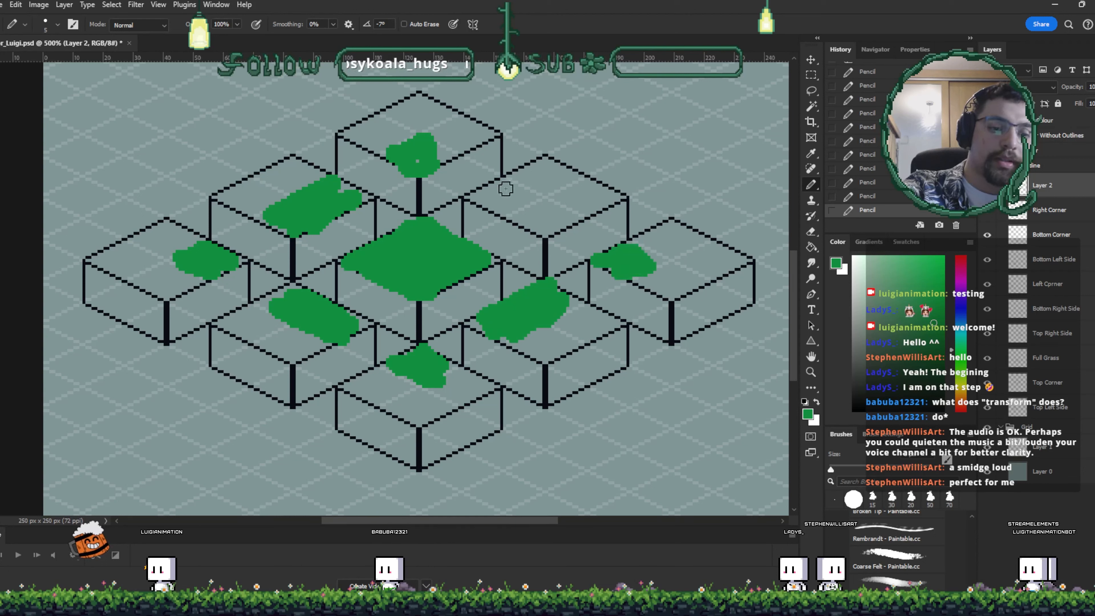
mouse_move(532, 208)
mouse_down()
mouse_move(562, 224)
mouse_move(539, 231)
mouse_up()
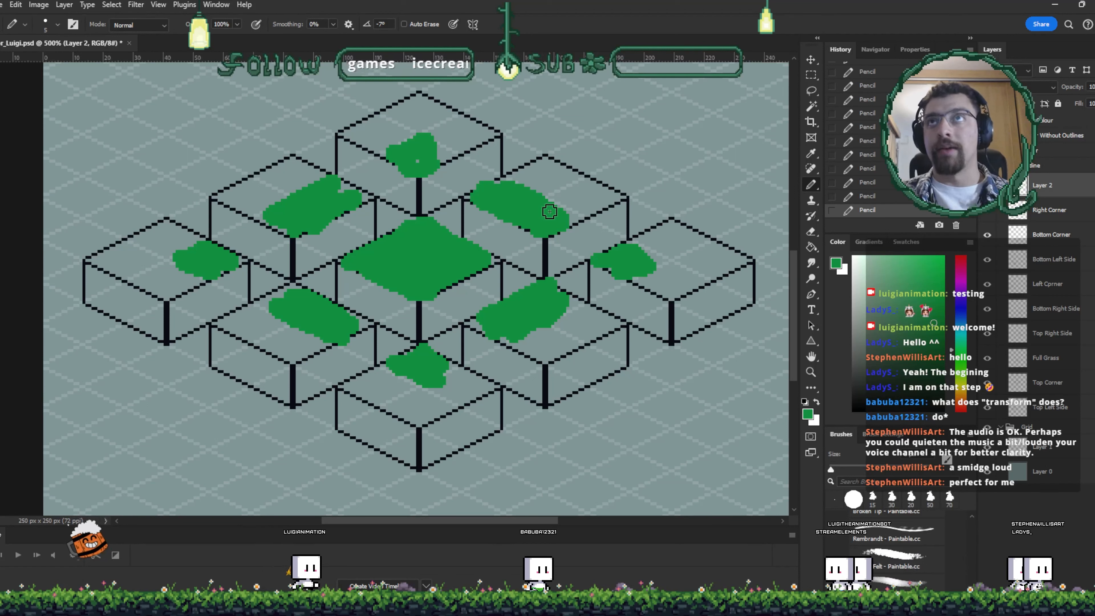
- Paint a large green square in the empty canvas area above the tiles
scroll(549, 211, up, 10)
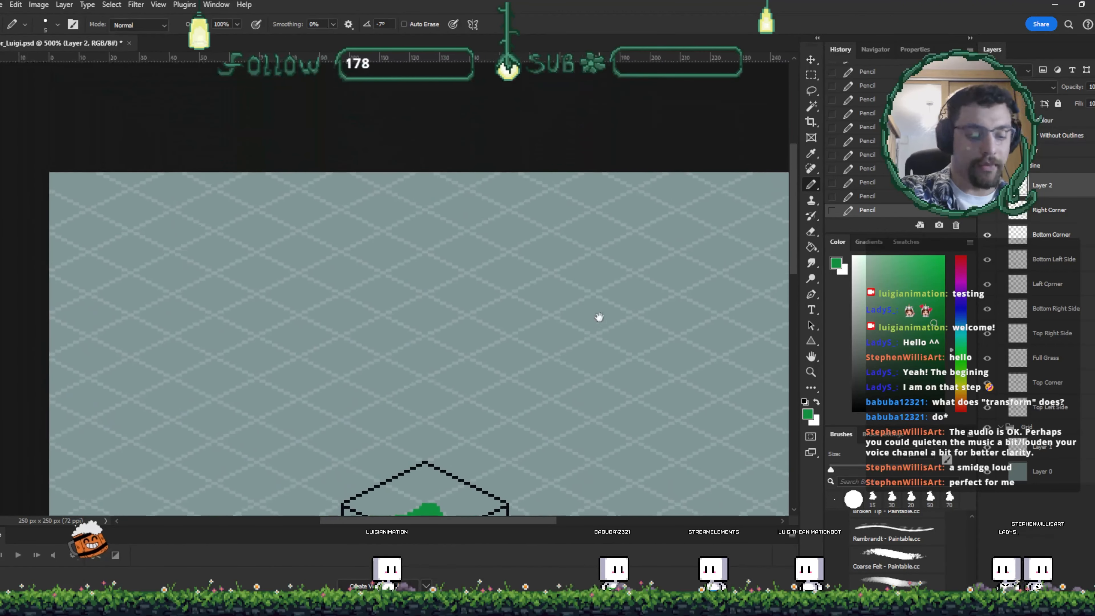
click(987, 471)
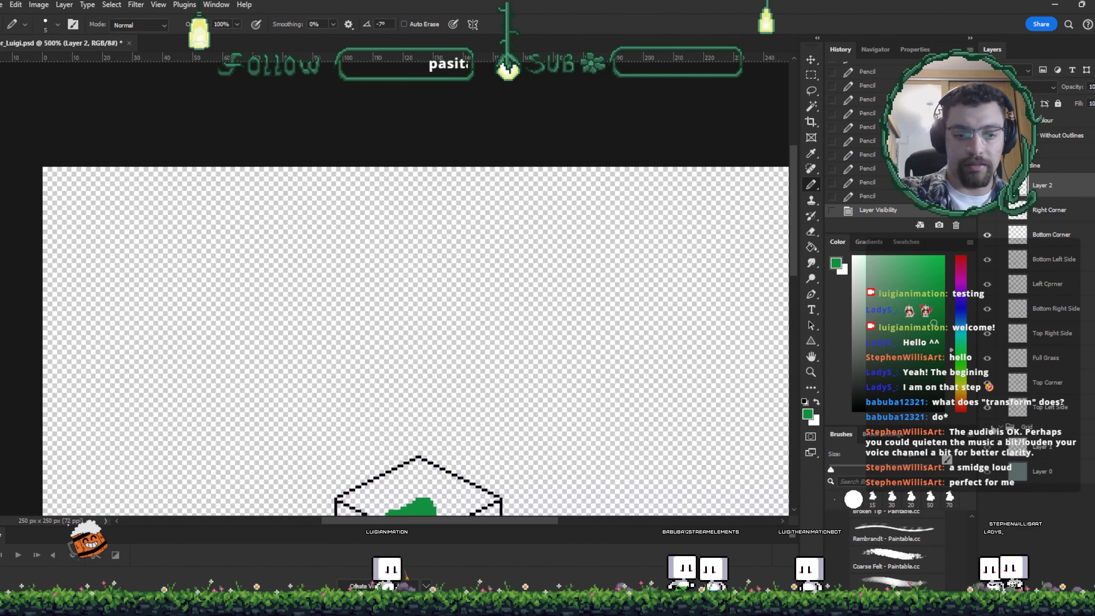
click(986, 471)
click(987, 447)
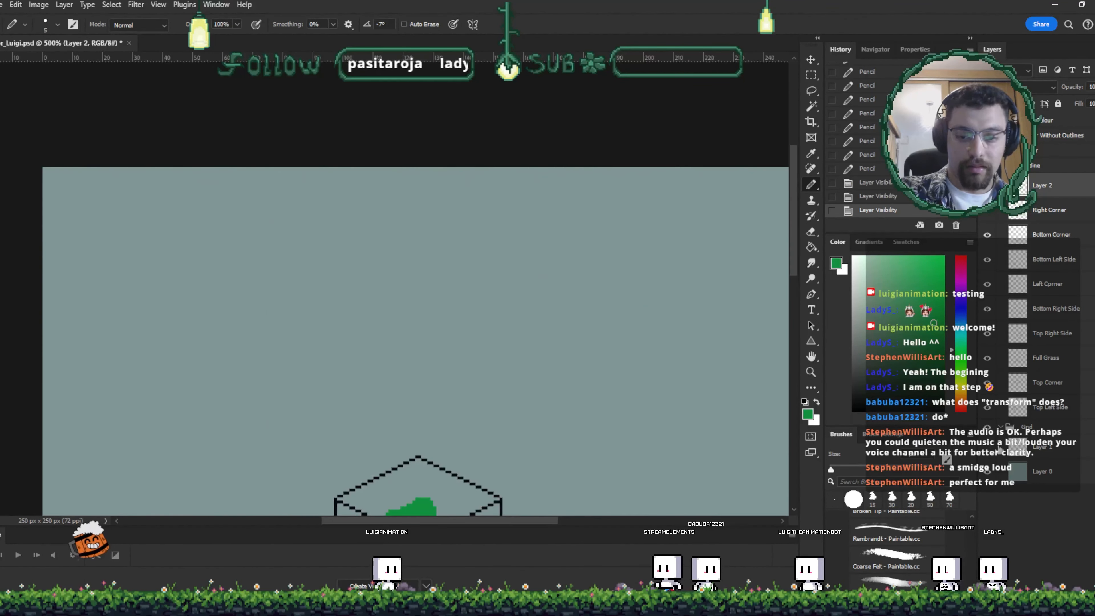
key(bracketleft)
key(bracketleft)
key(bracketleft)
key(bracketleft)
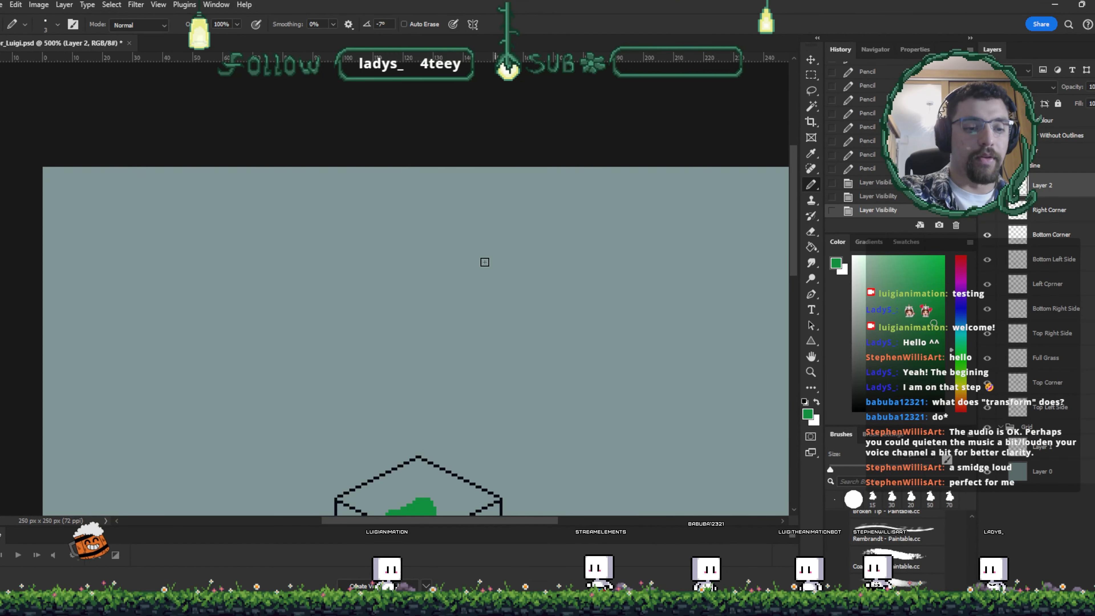
key(bracketright)
key(bracketright)
key(bracketright)
key(bracketright)
key(bracketright)
key(bracketright)
mouse_move(476, 321)
mouse_down()
mouse_move(473, 253)
mouse_move(535, 262)
mouse_move(492, 268)
mouse_move(482, 316)
mouse_move(536, 311)
mouse_move(541, 257)
mouse_move(536, 289)
mouse_move(508, 296)
mouse_up()
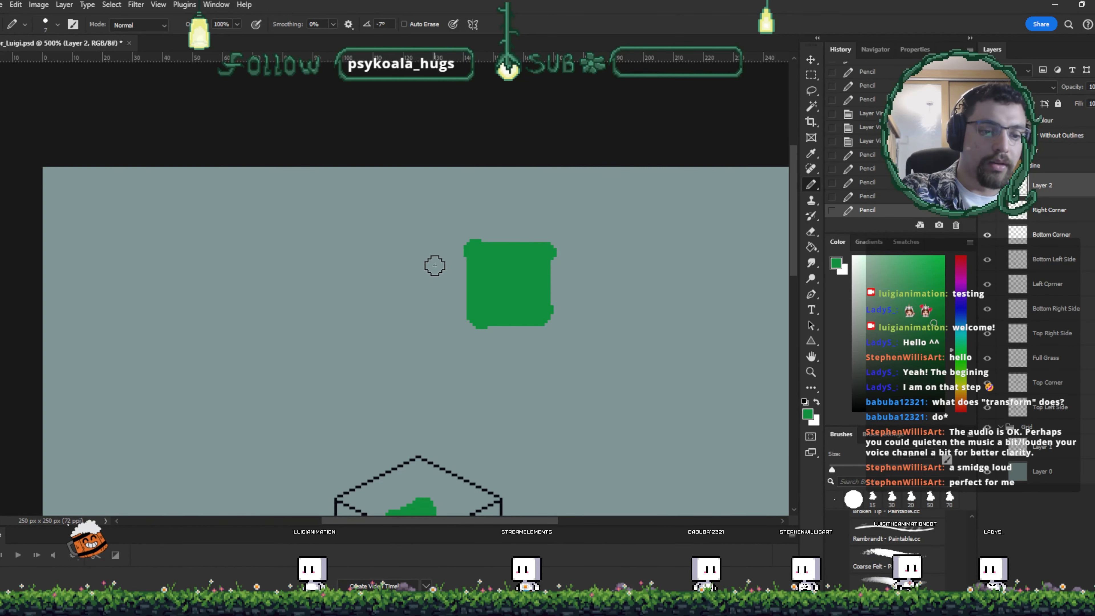
- Paint green side and corner shapes left of the square, adding brown dirt along their left edges
drag(434, 259, 434, 321)
drag(411, 254, 416, 294)
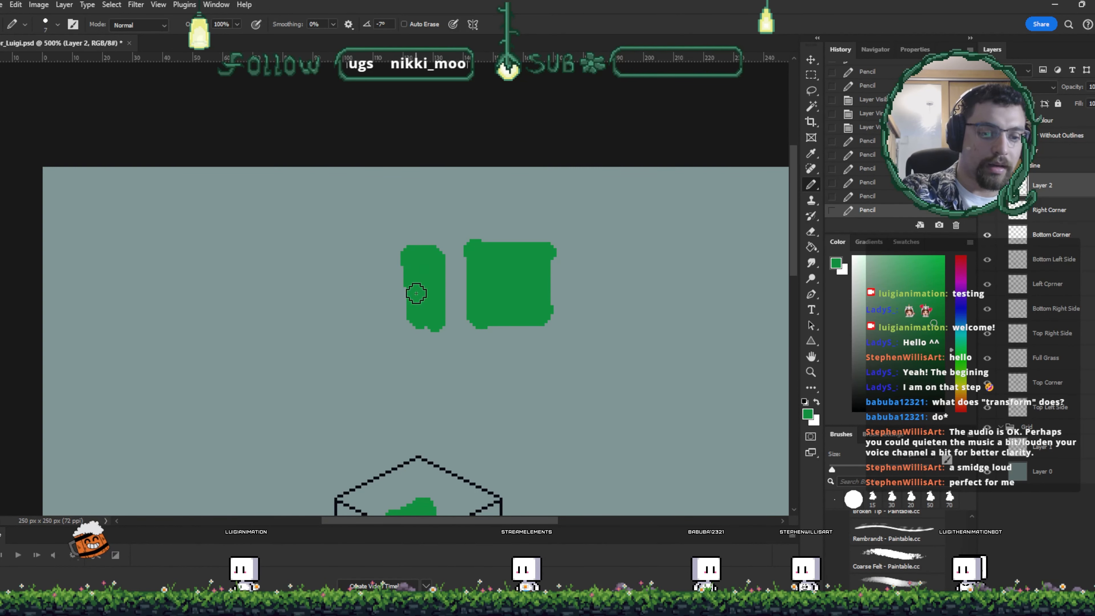
mouse_move(419, 224)
mouse_down()
mouse_move(431, 200)
mouse_move(429, 218)
mouse_move(395, 211)
mouse_up()
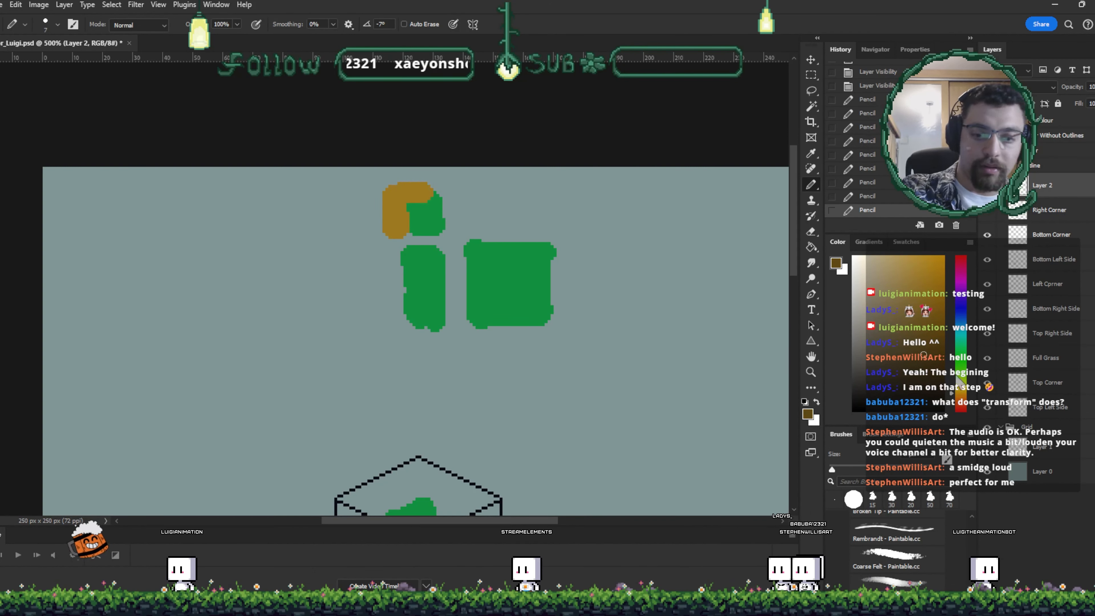
click(954, 406)
key(g)
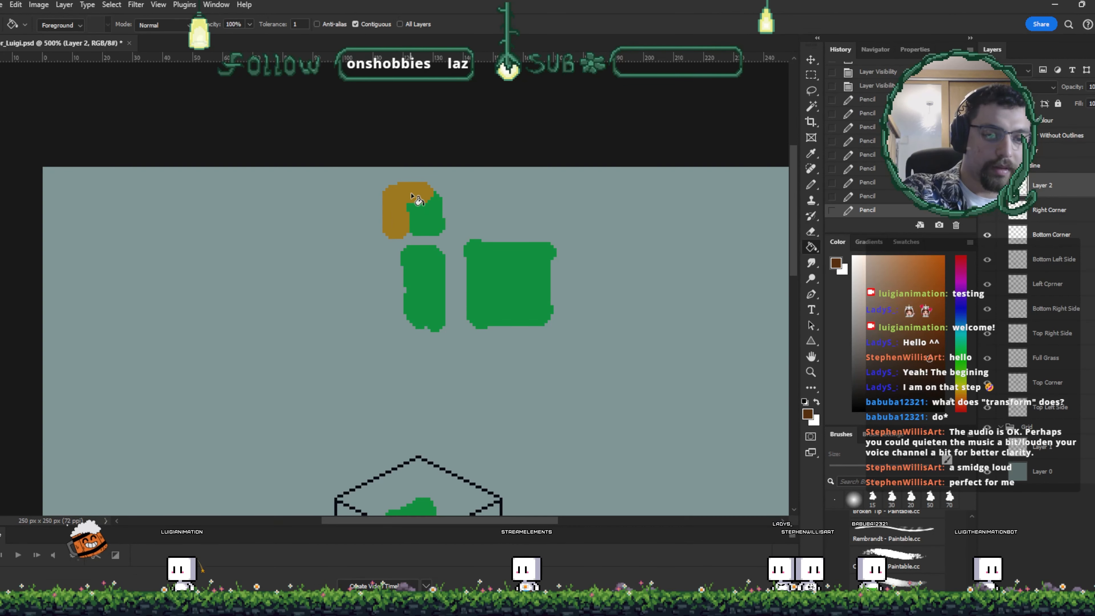
click(415, 199)
key(b)
mouse_move(399, 258)
mouse_down()
mouse_move(400, 304)
mouse_move(403, 256)
mouse_move(392, 260)
mouse_move(394, 315)
mouse_move(389, 254)
mouse_up()
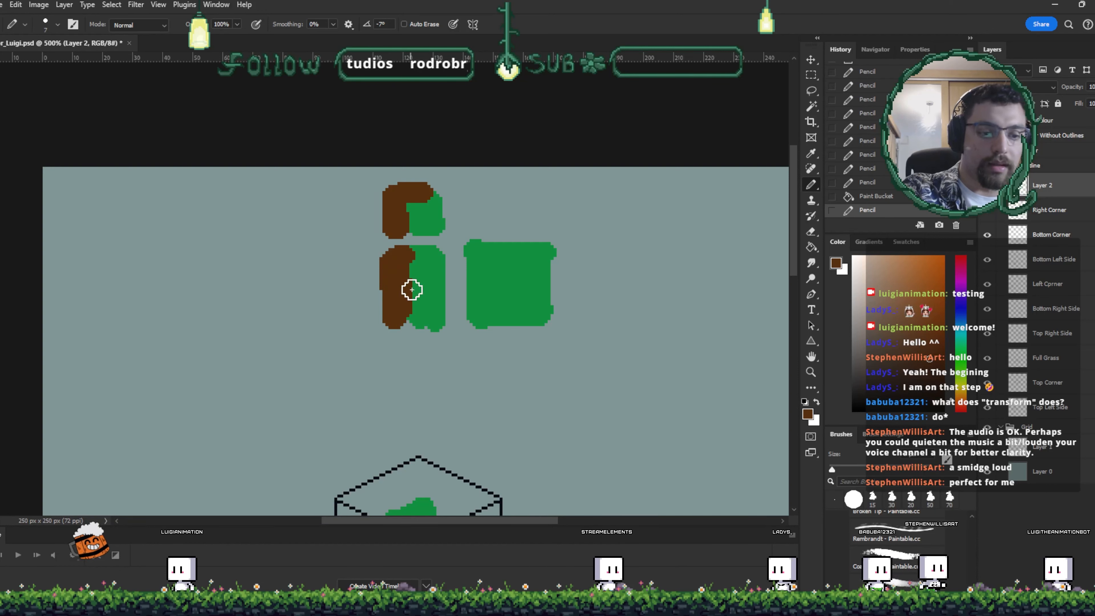
alt+click(420, 296)
drag(421, 295, 420, 313)
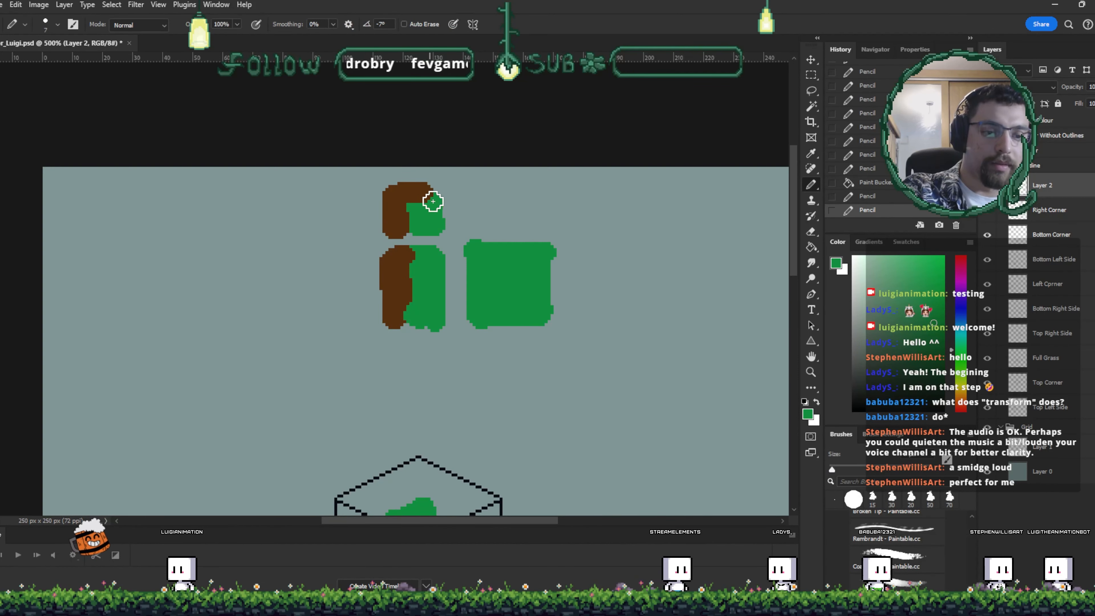
- Paint a green top piece above the square with a brown dirt edge along its top
alt+click(420, 183)
drag(420, 184, 433, 196)
drag(478, 192, 518, 188)
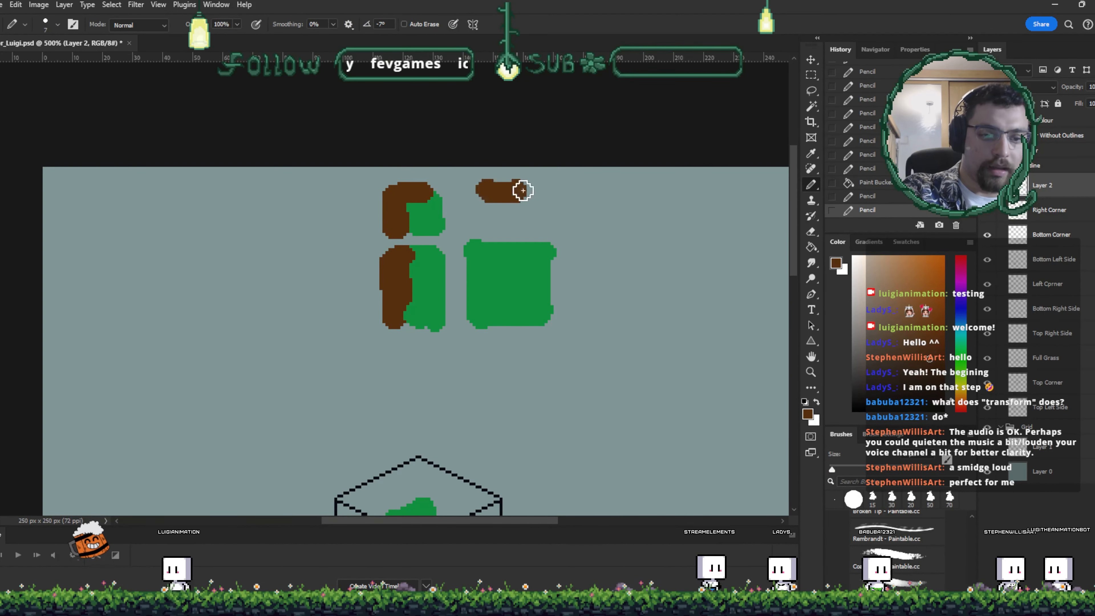
alt+click(439, 202)
alt+click(524, 191)
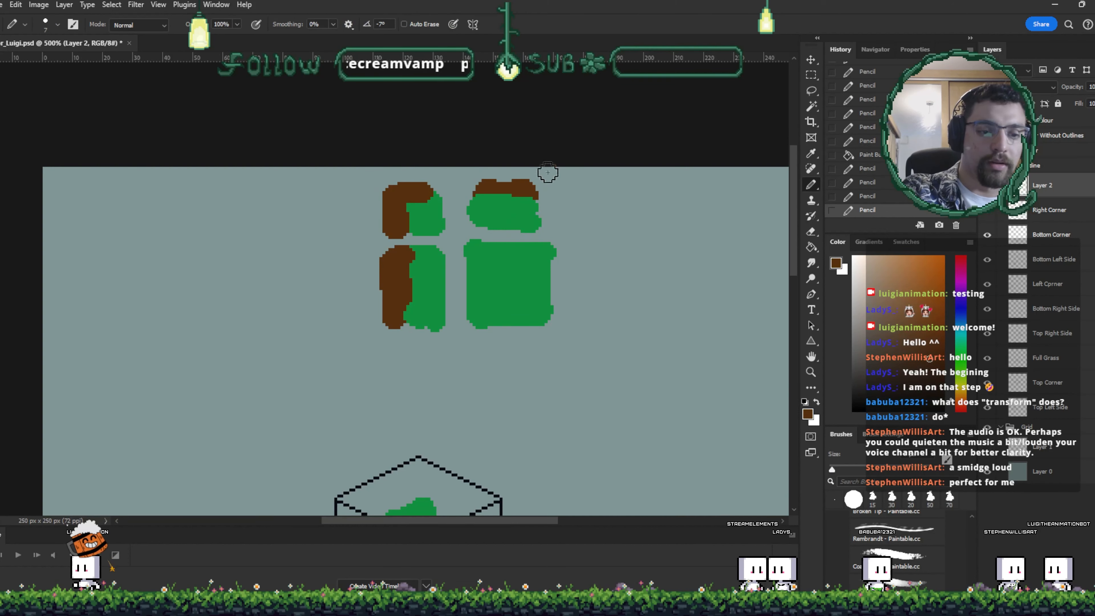
- Paint green right-hand corner and side pieces with brown dirt edges, and save the file
mouse_move(581, 194)
mouse_down()
mouse_move(597, 221)
mouse_move(569, 197)
mouse_up()
alt+click(505, 211)
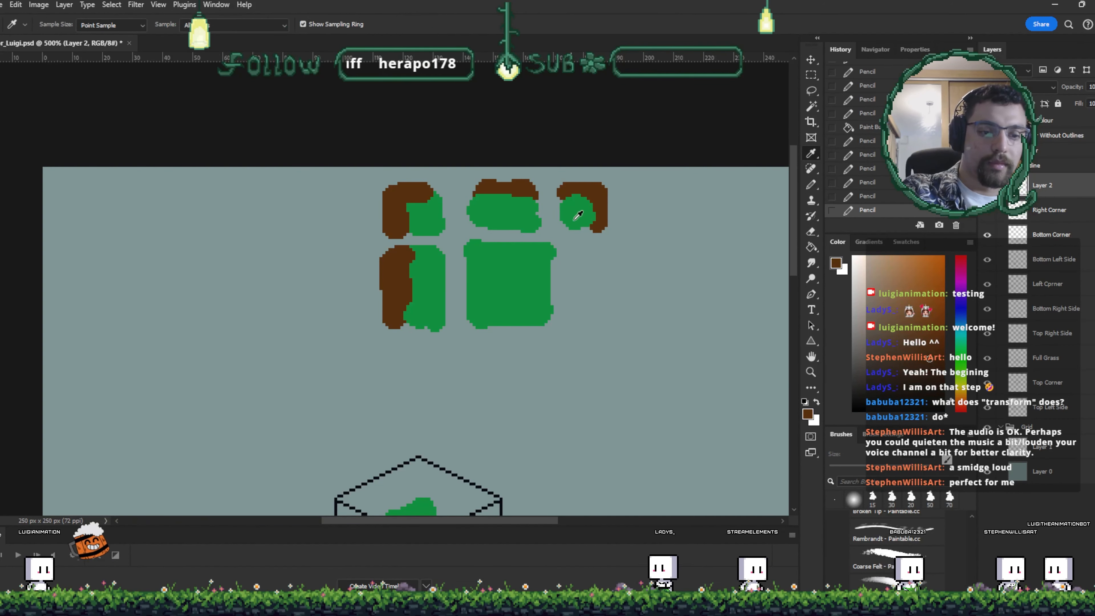
drag(575, 259, 572, 317)
alt+click(599, 216)
drag(594, 248, 599, 284)
scroll(569, 276, down, 2)
key(ctrl+s)
key(ctrl+minus)
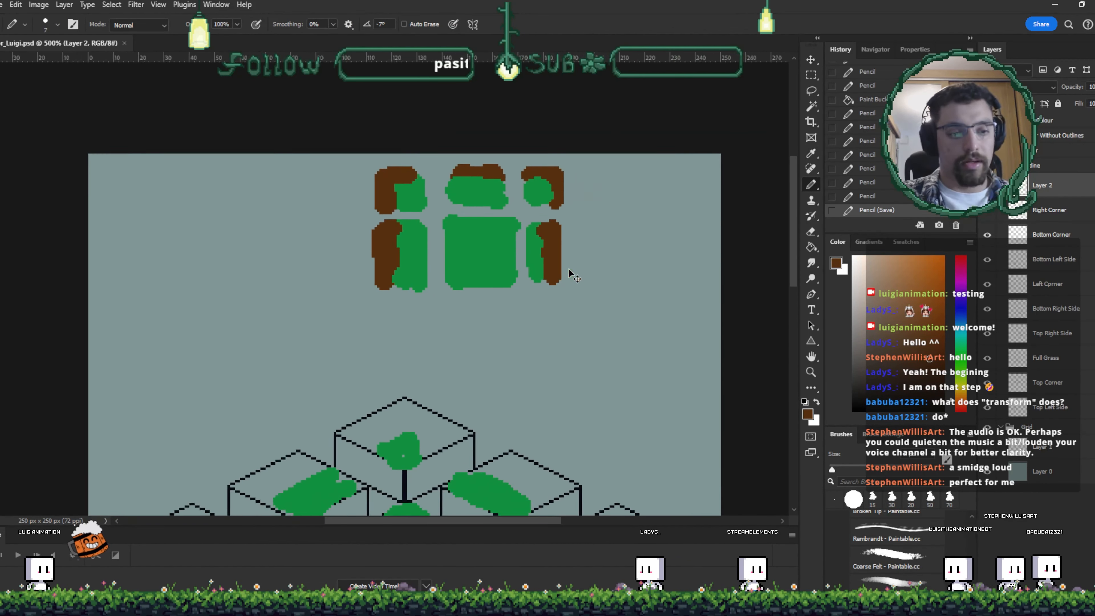
- Select and delete the grass-and-dirt sketches painted above the tiles
scroll(568, 269, down, 3)
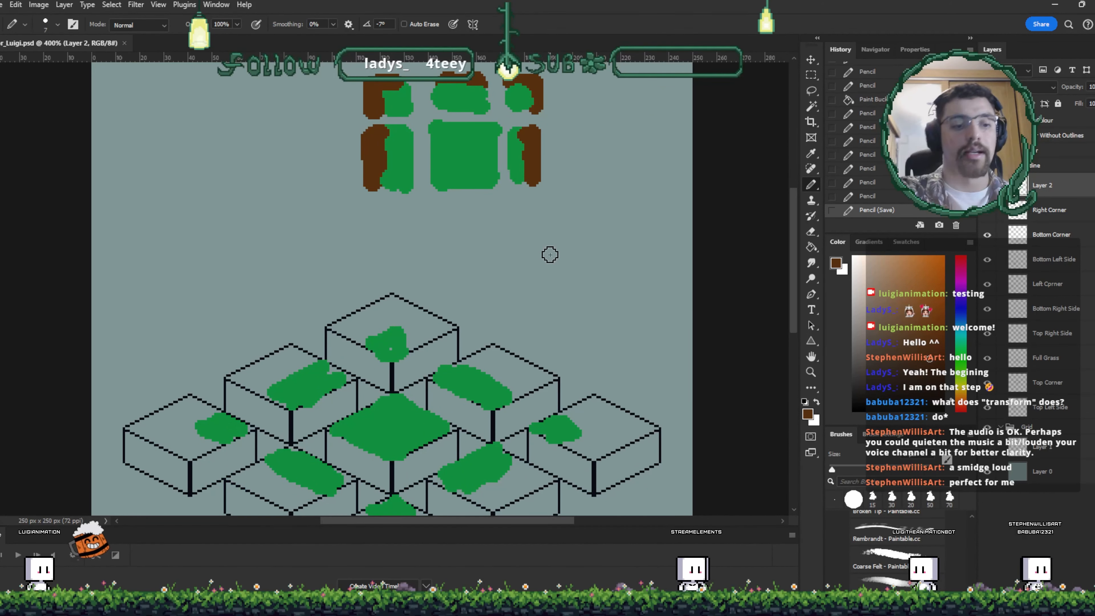
mouse_move(584, 220)
mouse_down()
mouse_move(551, 205)
mouse_move(560, 171)
mouse_up()
scroll(442, 370, down, 4)
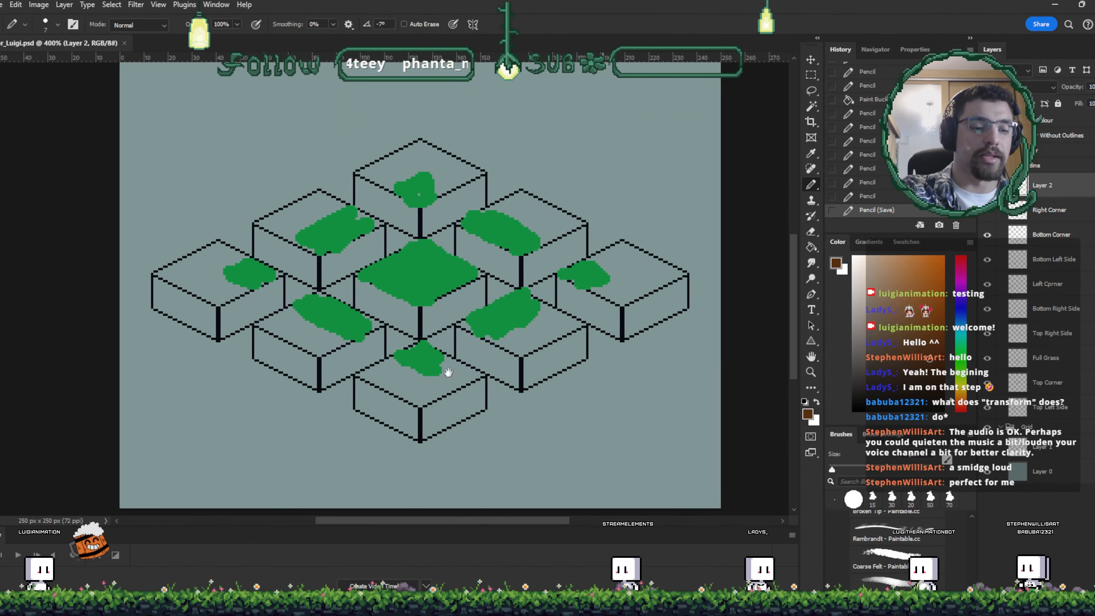
scroll(556, 425, up, 3)
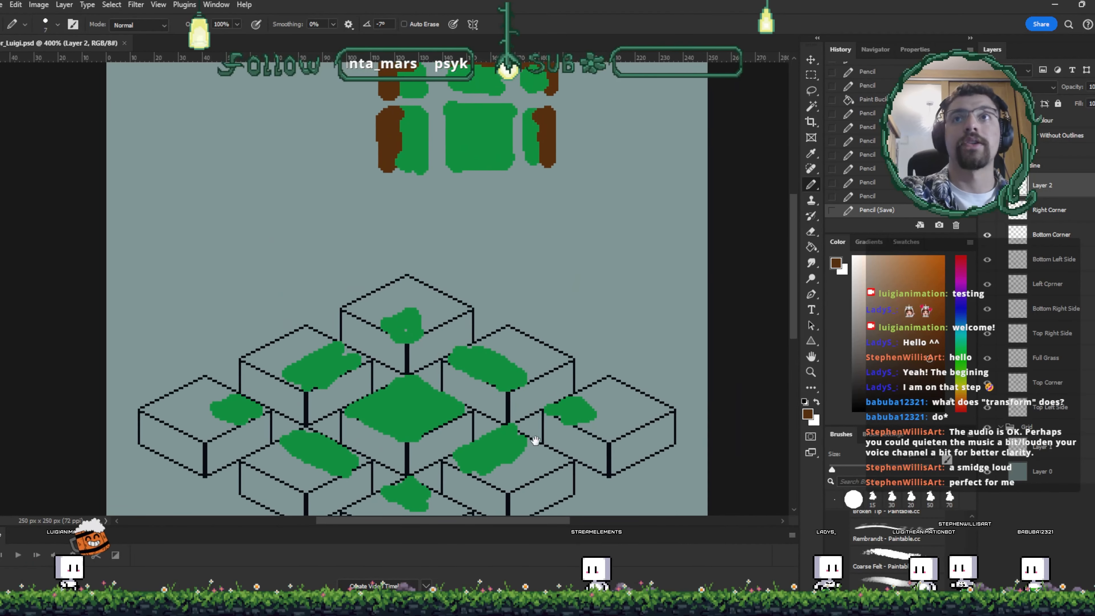
drag(594, 326, 614, 269)
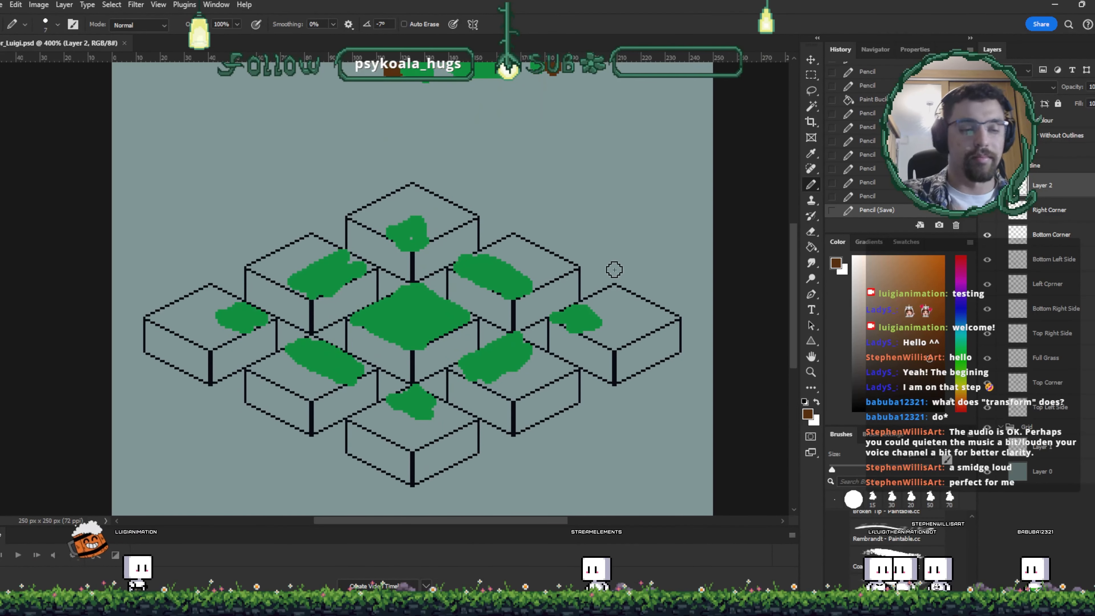
scroll(552, 367, up, 3)
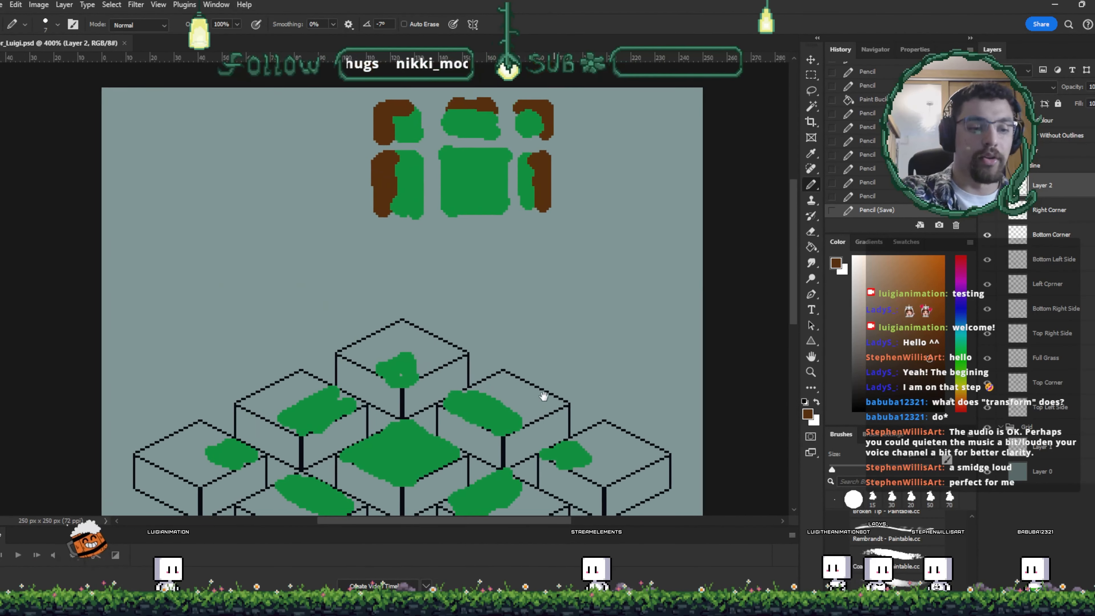
key(m)
drag(335, 100, 635, 248)
key(Delete)
- Deselect and delete the layer holding the green grass painting
key(i)
click(592, 157)
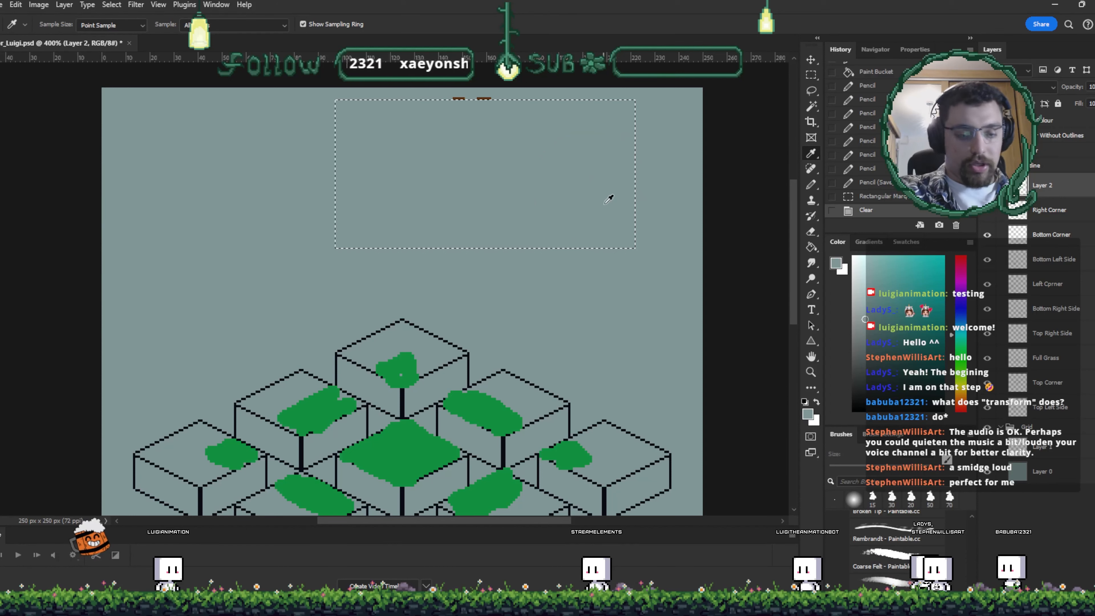
click(594, 183)
key(v)
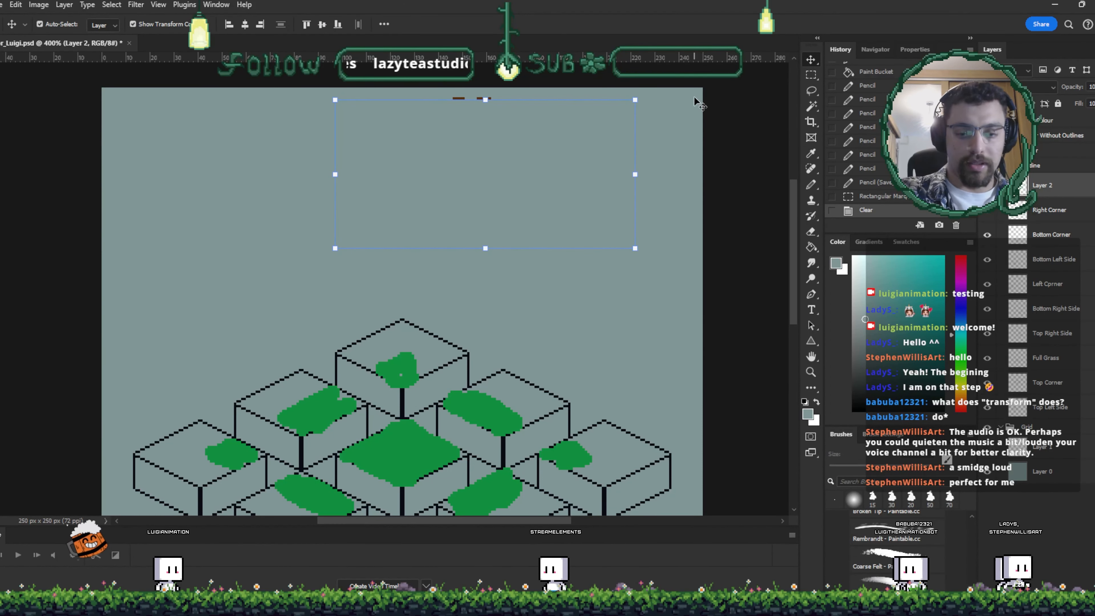
key(ctrl+d)
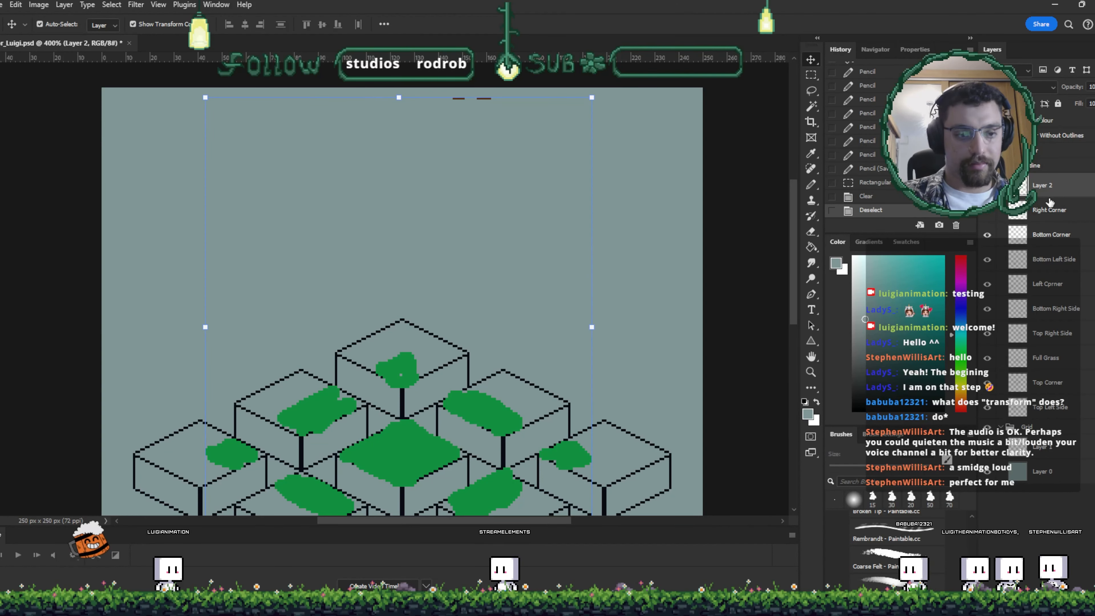
click(1050, 201)
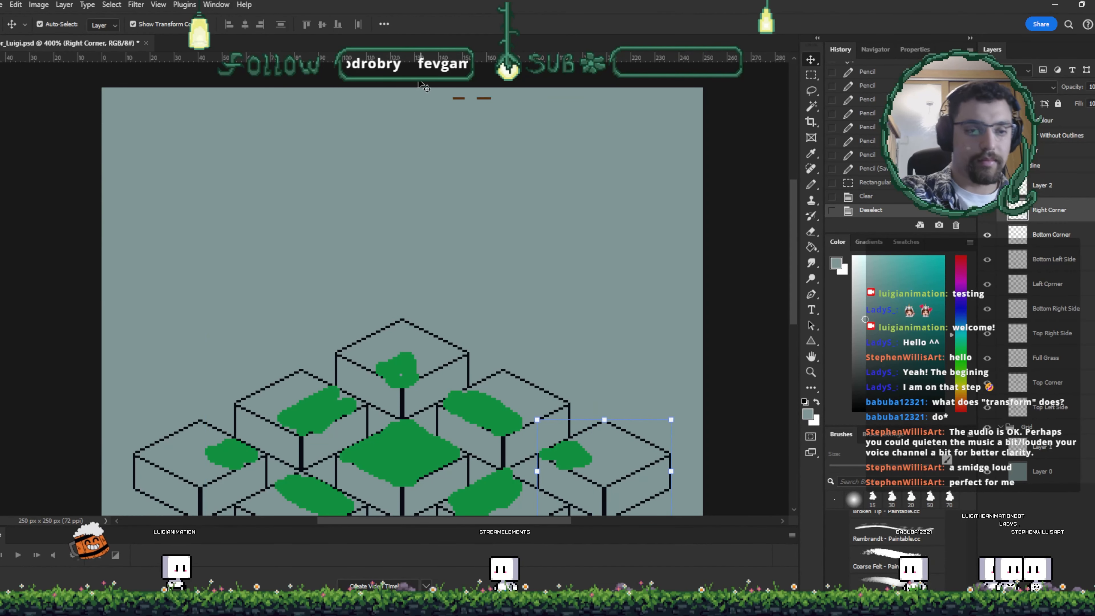
key(Delete)
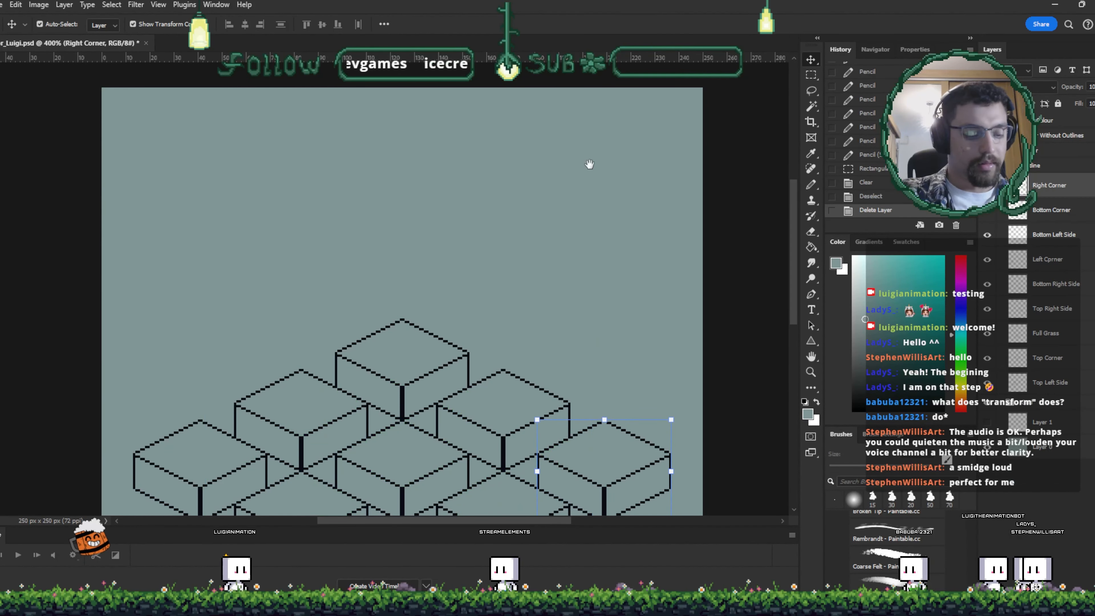
- Save the file and switch layer visibility to show the colored grass-and-dirt tiles instead of outlines
scroll(589, 164, down, 4)
key(ctrl+s)
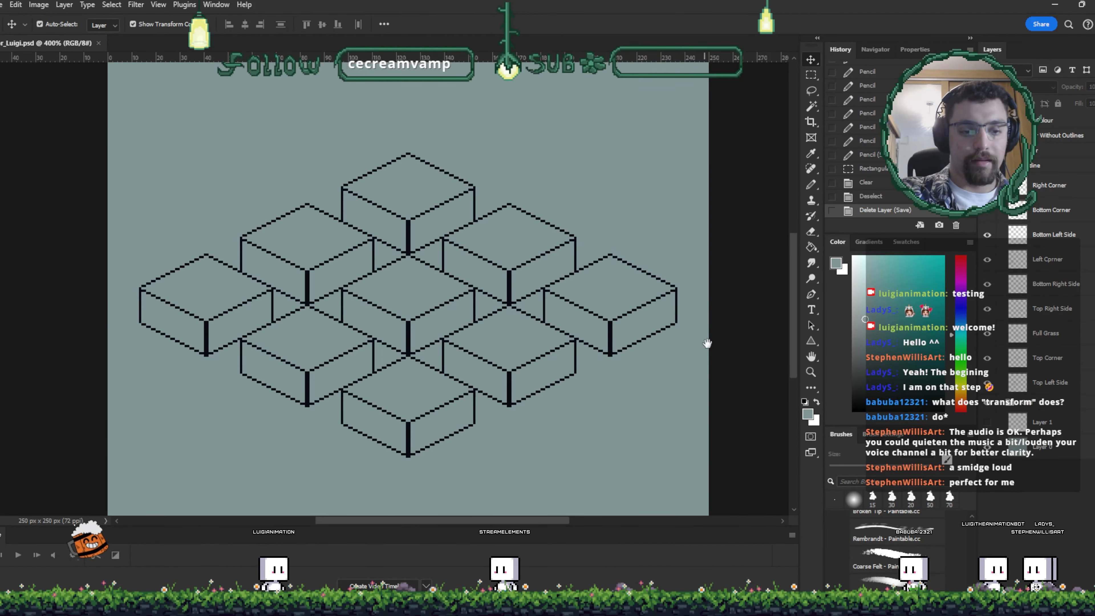
drag(706, 343, 734, 349)
click(999, 165)
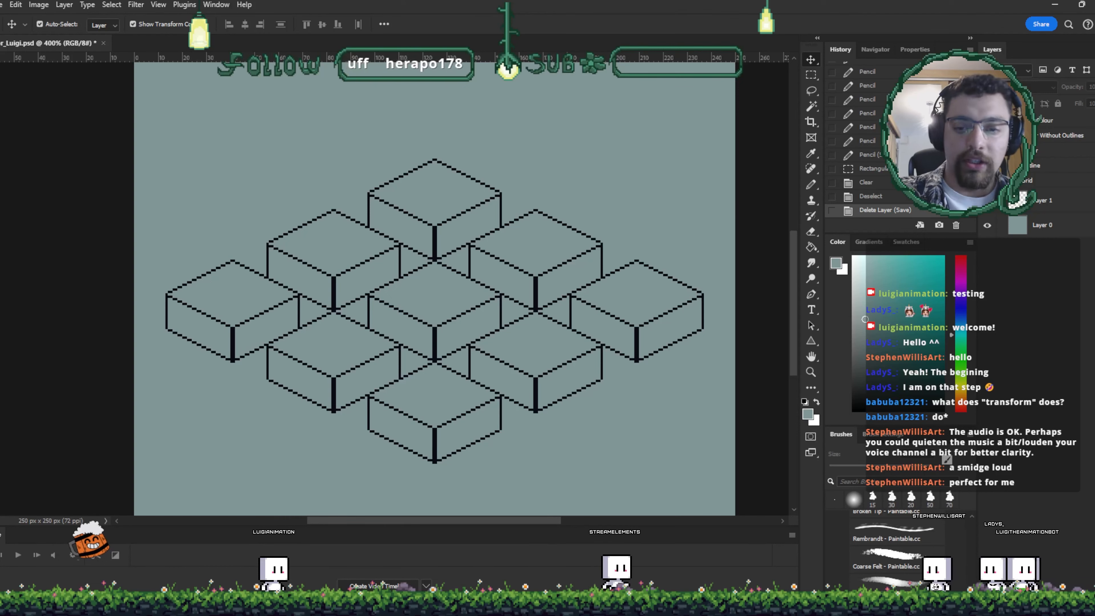
click(987, 151)
click(987, 166)
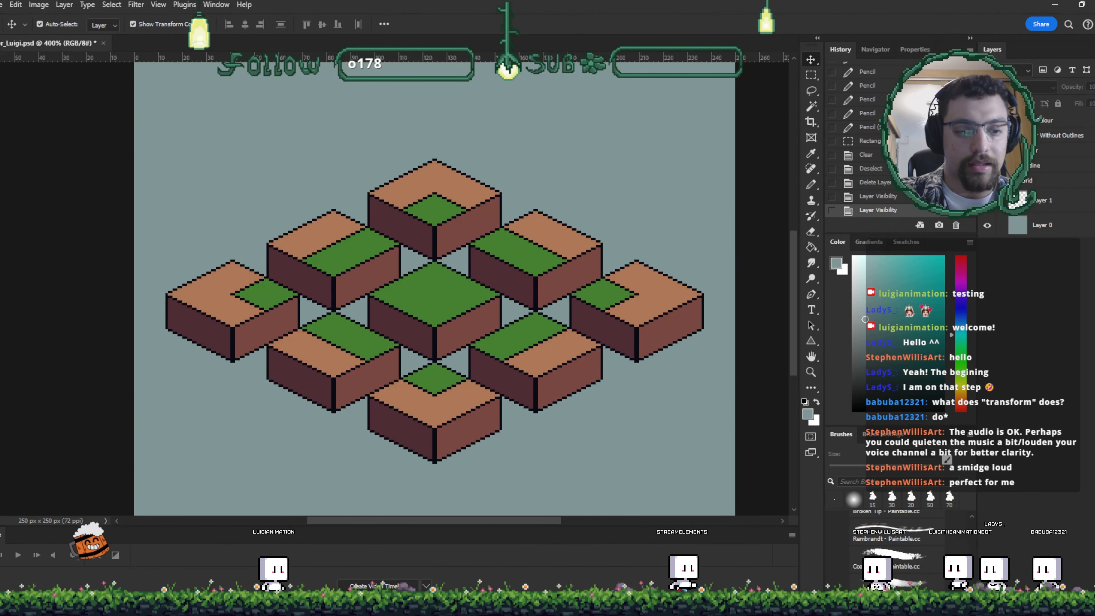
- Zoom in and out and pan around to inspect the colored isometric tiles
key(ctrl+plus)
key(ctrl+plus)
key(ctrl+plus)
key(ctrl+plus)
key(ctrl+plus)
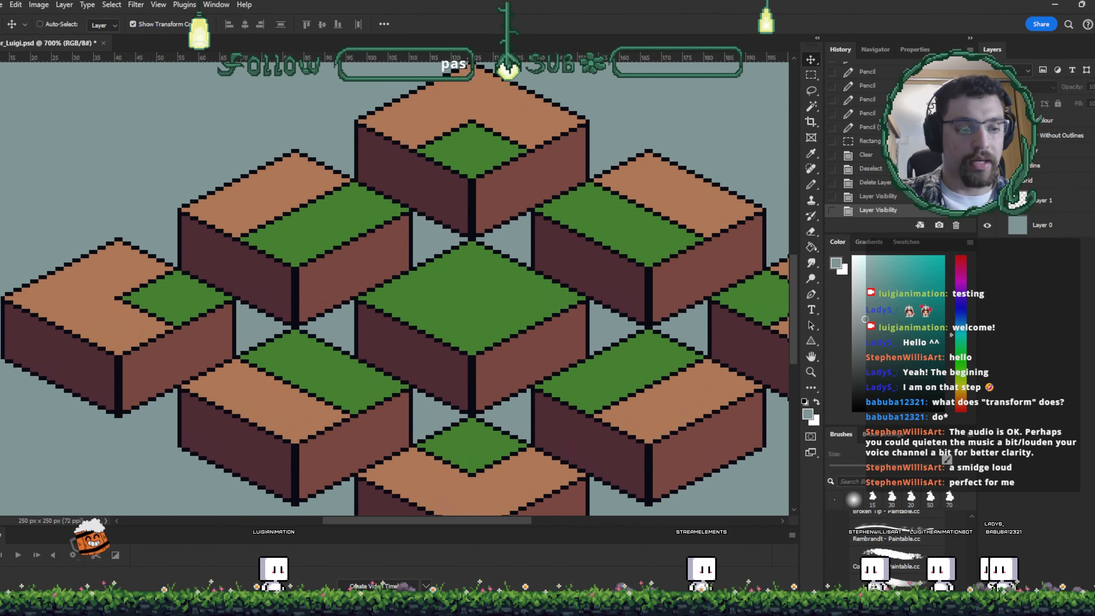
key(ctrl+minus)
key(ctrl+minus)
key(ctrl+minus)
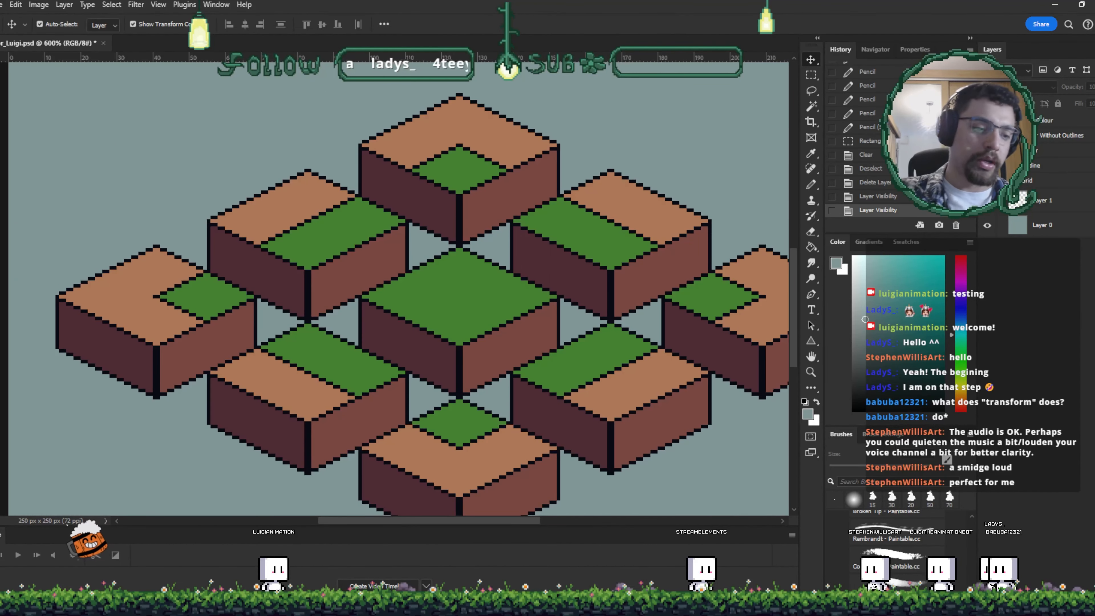
drag(315, 286, 374, 308)
drag(578, 380, 446, 273)
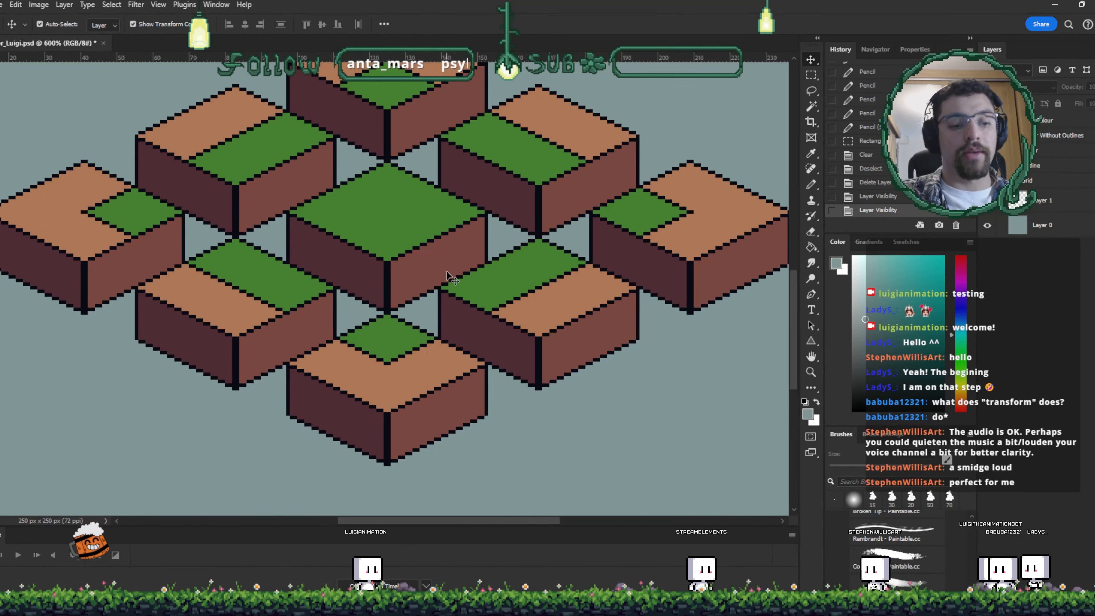
drag(640, 348, 652, 405)
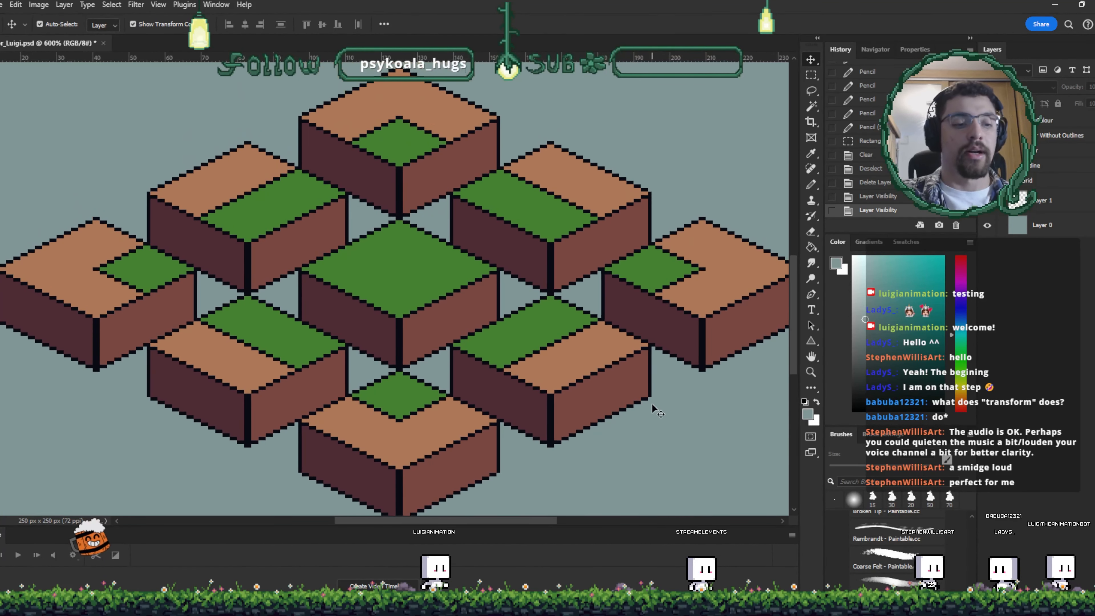
- Duplicate the top-corner tile and move the copy to the upper right of the tile arrangement
drag(480, 185, 478, 122)
drag(416, 106, 589, 114)
drag(589, 174, 502, 341)
drag(469, 259, 566, 222)
key(ctrl+t)
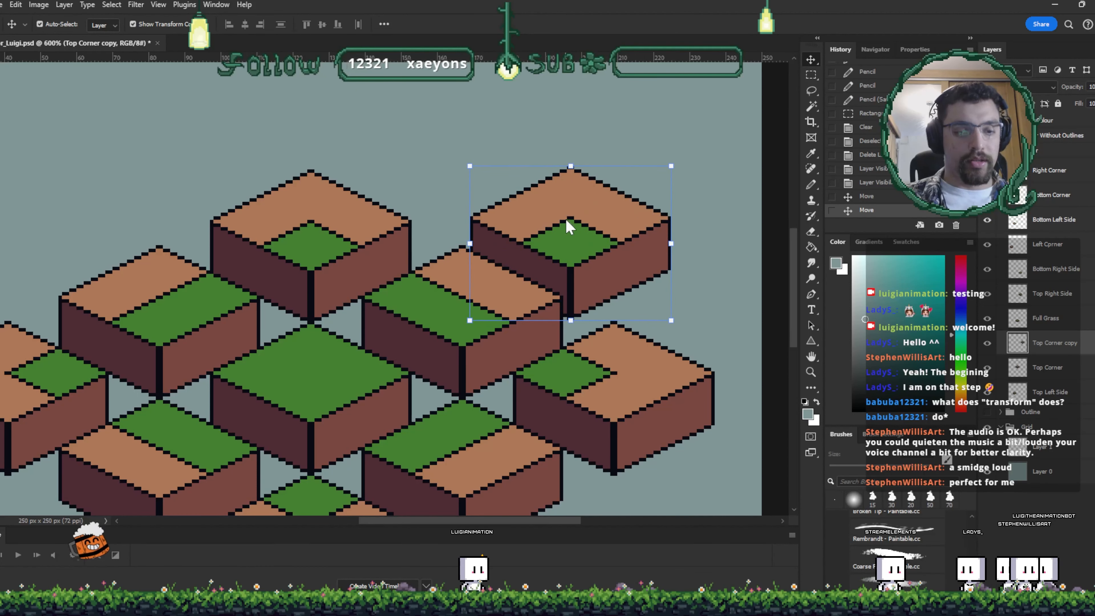
click(626, 442)
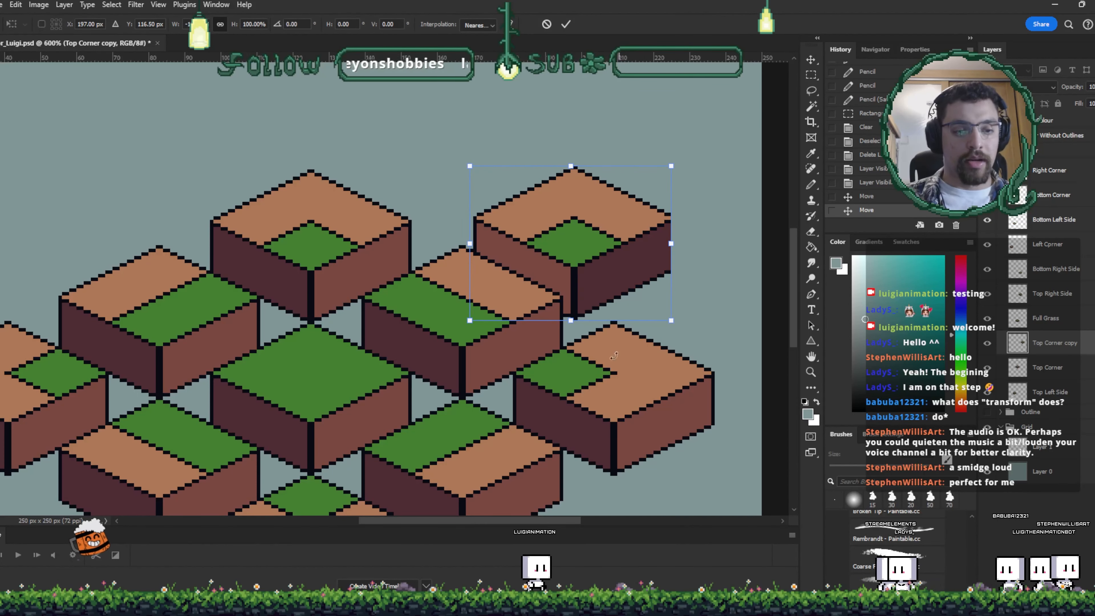
drag(609, 268, 634, 176)
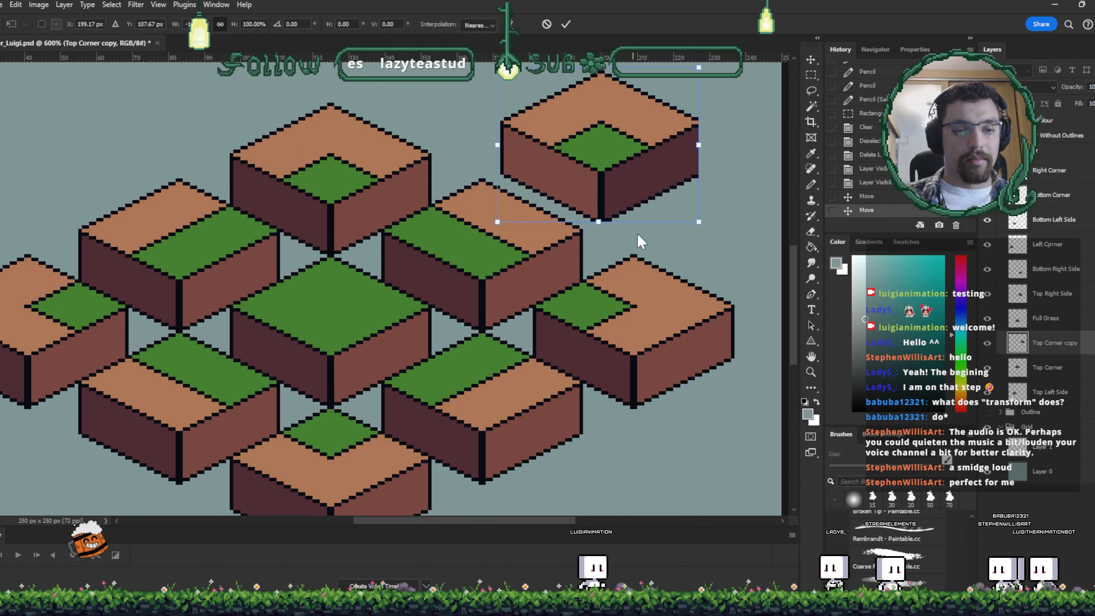
drag(640, 249, 689, 243)
- Flip the copied tile vertically and place it at the lower right of the tiles
right_click(646, 146)
click(679, 366)
right_click(647, 146)
click(679, 379)
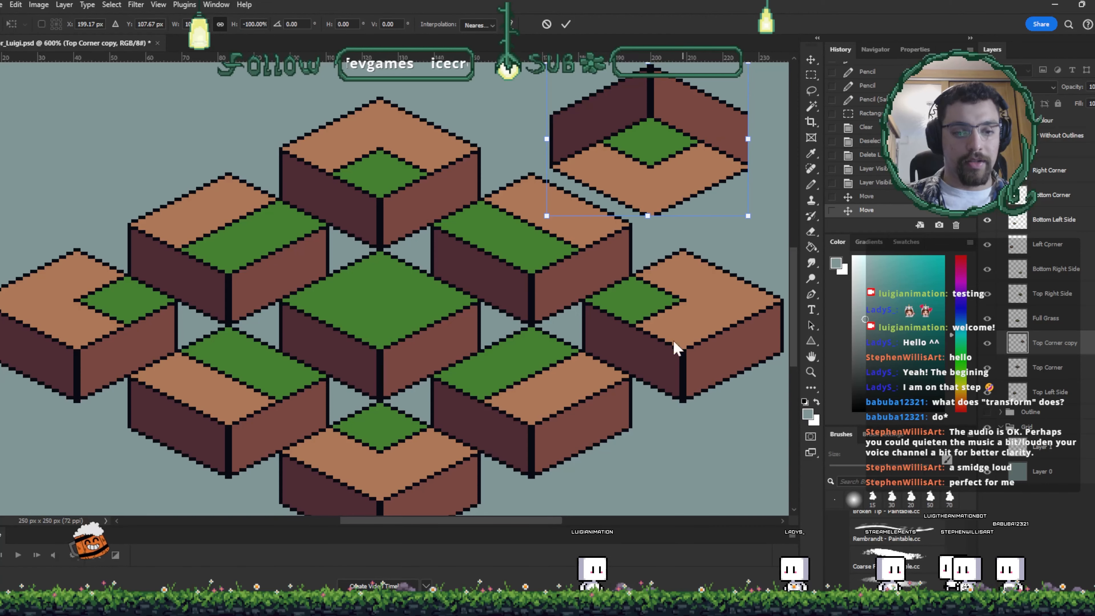
scroll(642, 168, down, 2)
drag(633, 154, 585, 465)
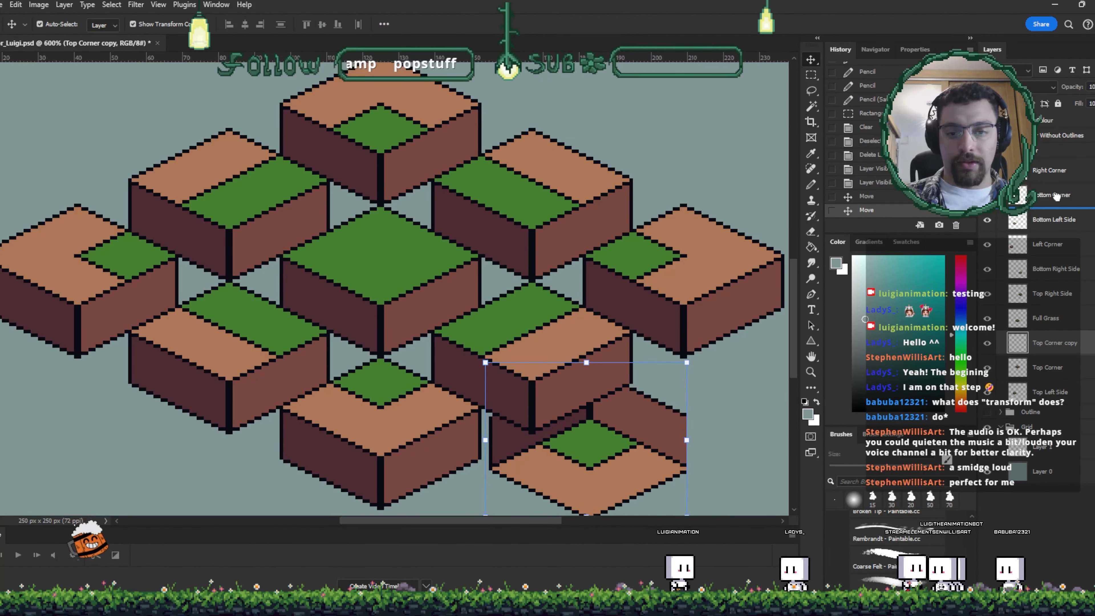
key(Return)
- Move the copied tile's layer to the top of the stack, nudge it, and delete it
drag(1059, 169, 1058, 166)
drag(587, 460, 594, 400)
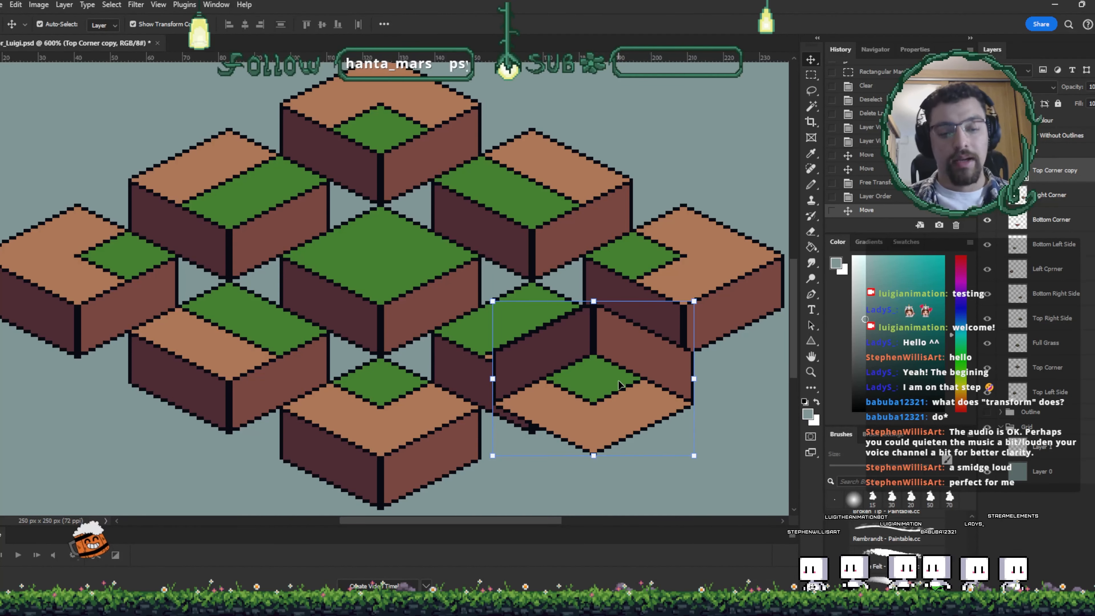
key(Delete)
- Create a new layer and fill a square selection above the tiles with green
scroll(516, 299, up, 10)
drag(459, 270, 728, 288)
click(1050, 171)
key(ctrl+shift+alt+n)
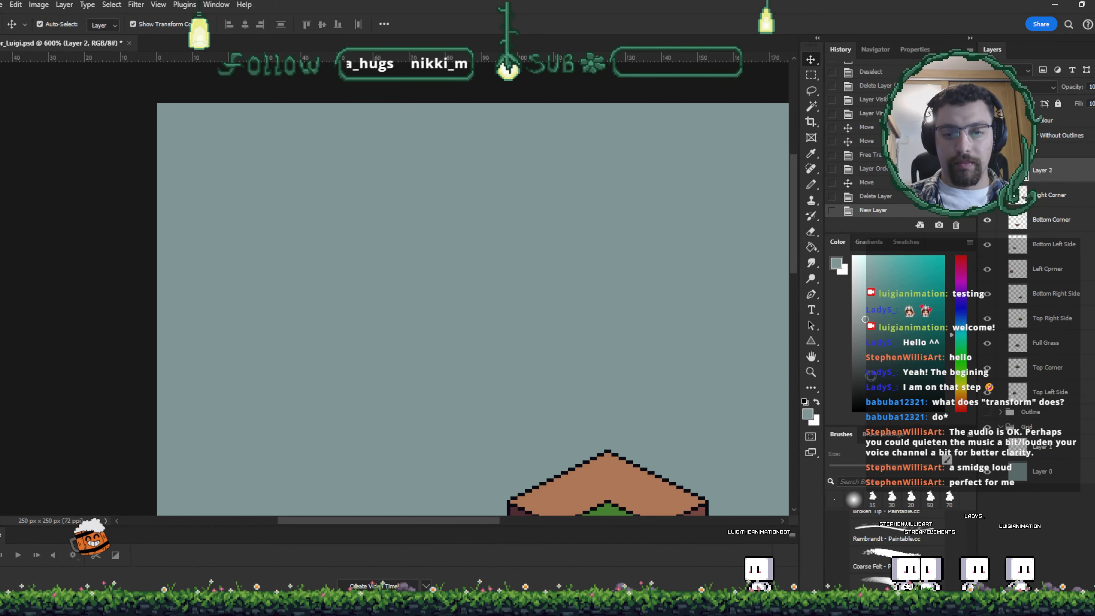
key(m)
drag(449, 204, 554, 307)
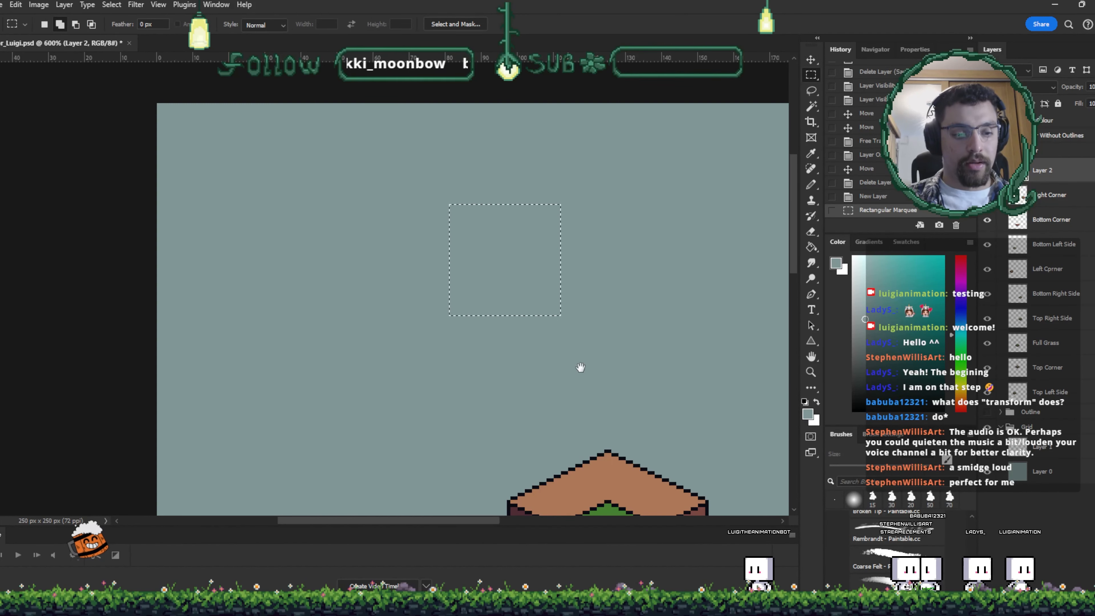
drag(579, 367, 547, 276)
key(b)
alt+click(574, 395)
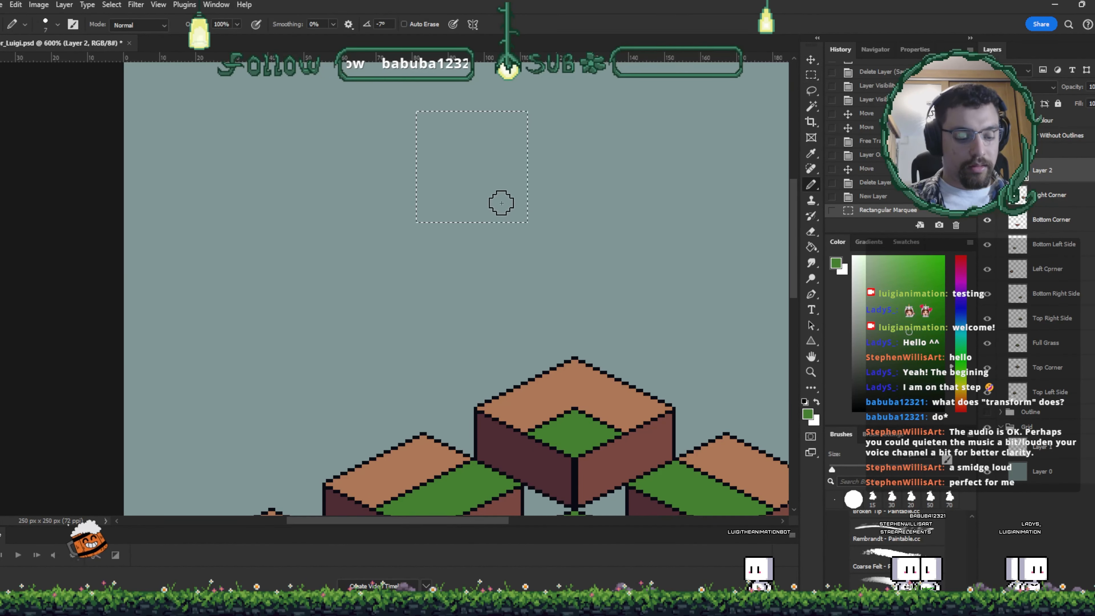
key(g)
click(496, 192)
- Duplicate the green square twice, arranging three squares with one above the left one
key(v)
key(ctrl+d)
drag(492, 183, 417, 181)
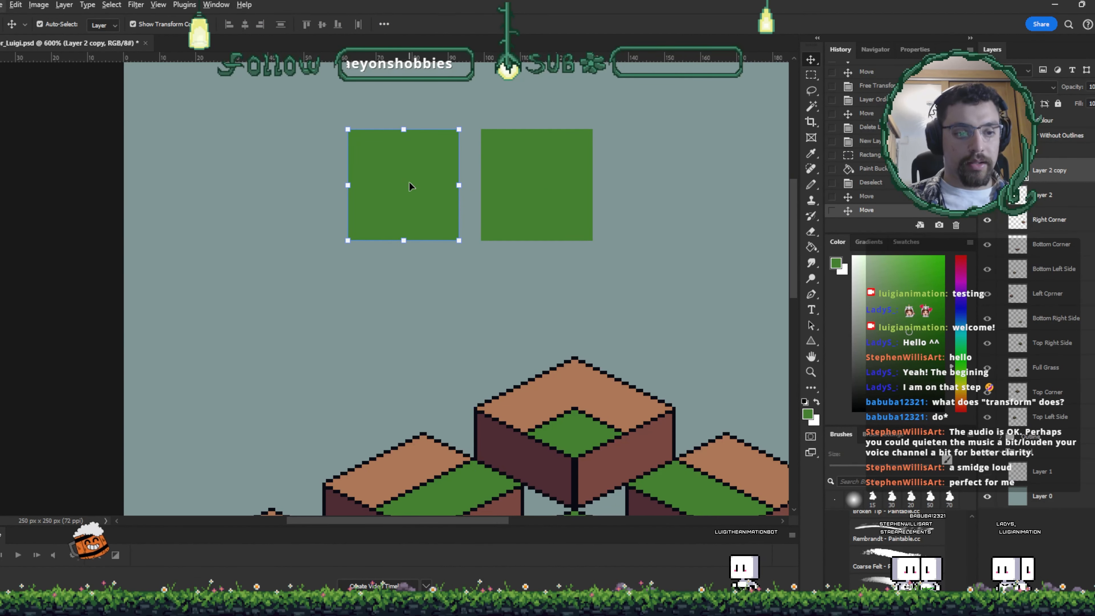
drag(470, 156, 470, 252)
shift+click(536, 268)
drag(543, 270, 547, 375)
click(532, 281)
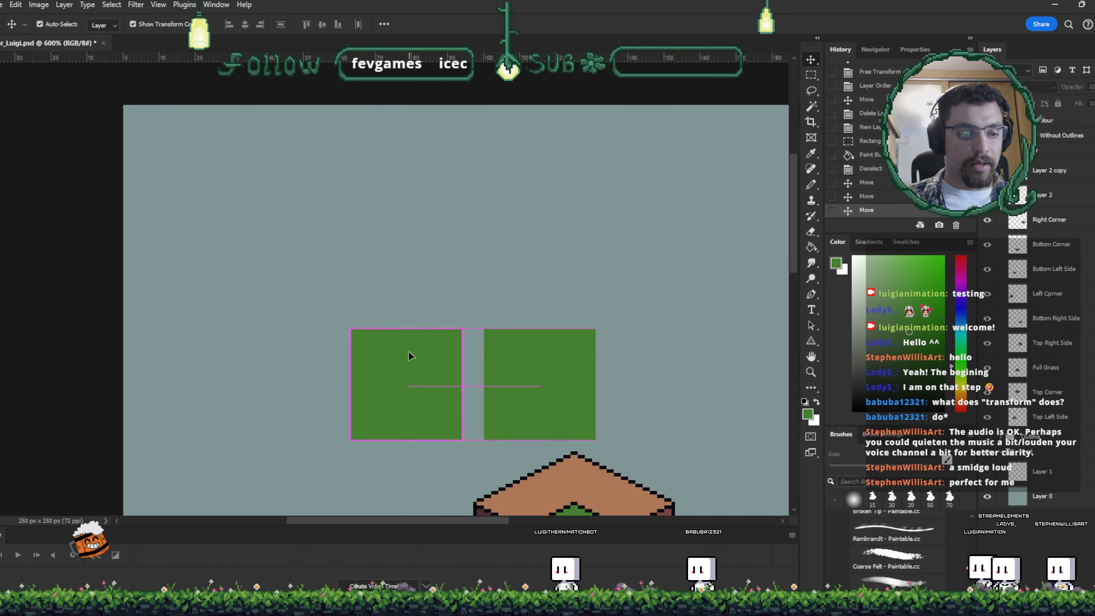
drag(409, 356, 409, 244)
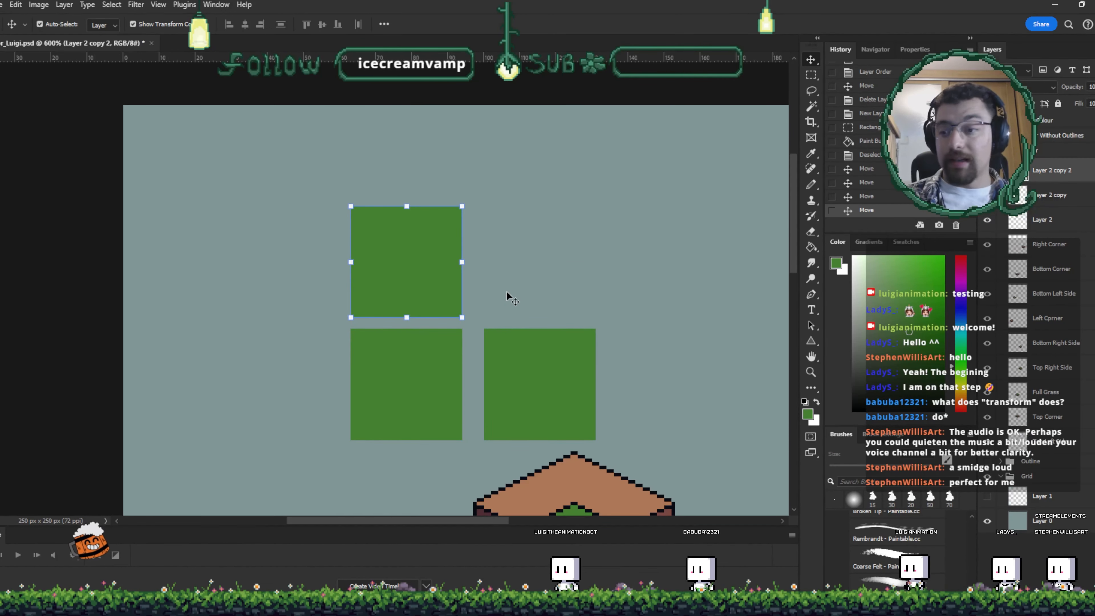
- Pick the brown dirt color and paint brown edges along the top and left of the upper green square
key(w)
click(423, 280)
drag(423, 280, 427, 269)
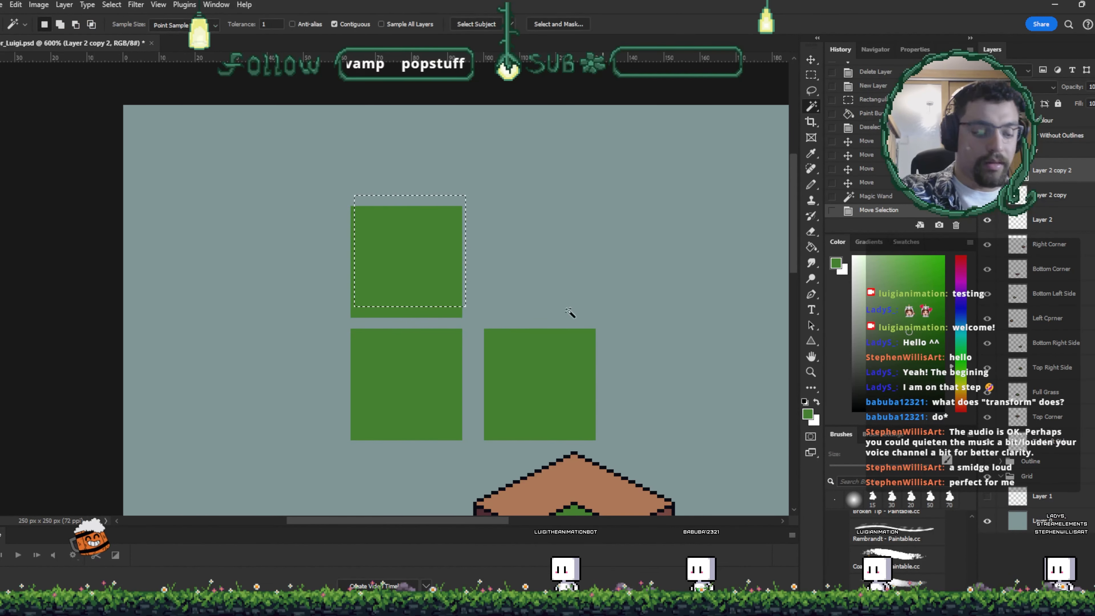
key(ctrl+d)
click(432, 277)
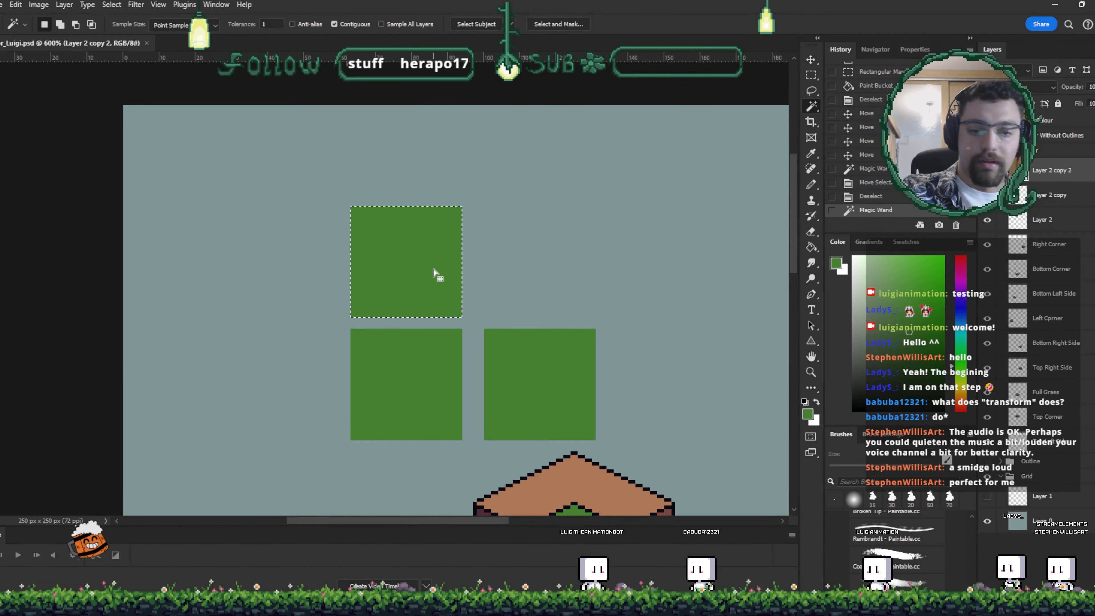
key(i)
click(586, 479)
key(b)
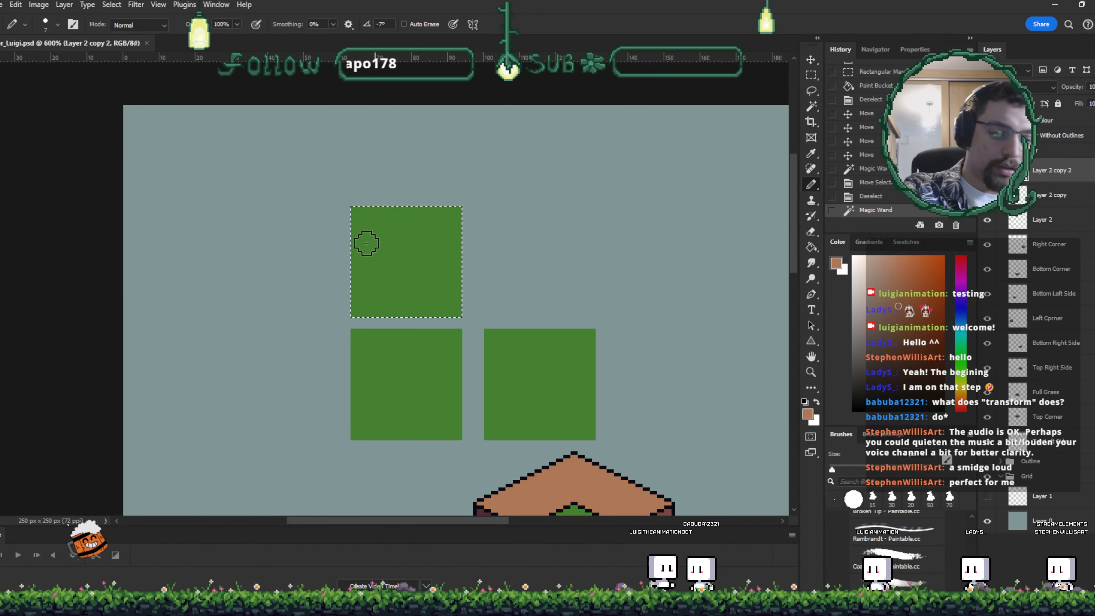
mouse_move(360, 215)
mouse_down()
mouse_move(365, 306)
mouse_move(364, 240)
mouse_move(464, 218)
mouse_up()
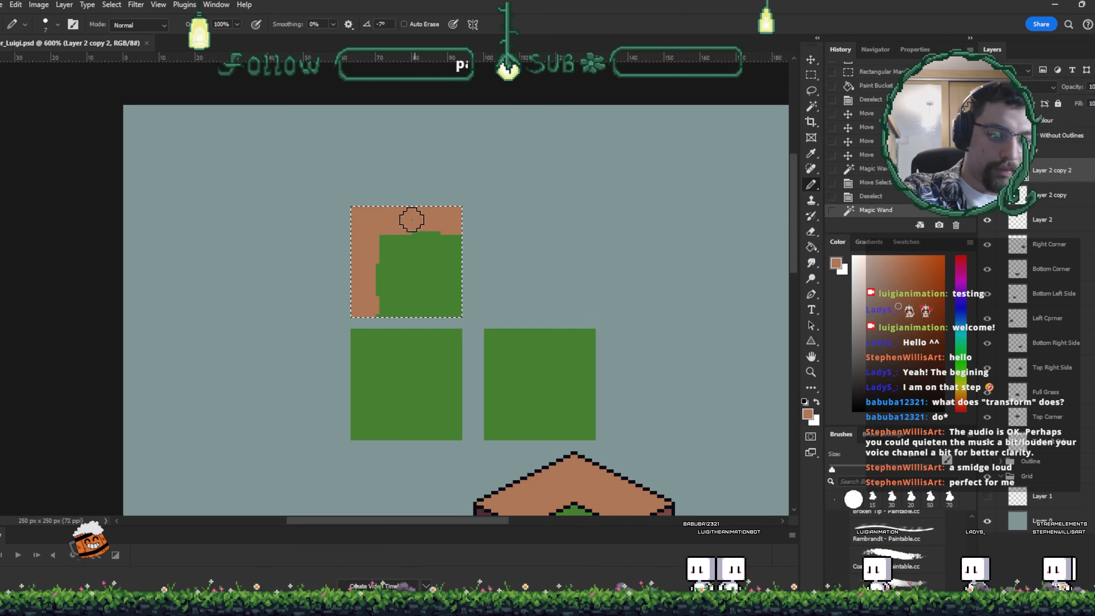
key(ctrl+d)
- Paint a brown dirt edge down the left side of the lower-left green square
key(v)
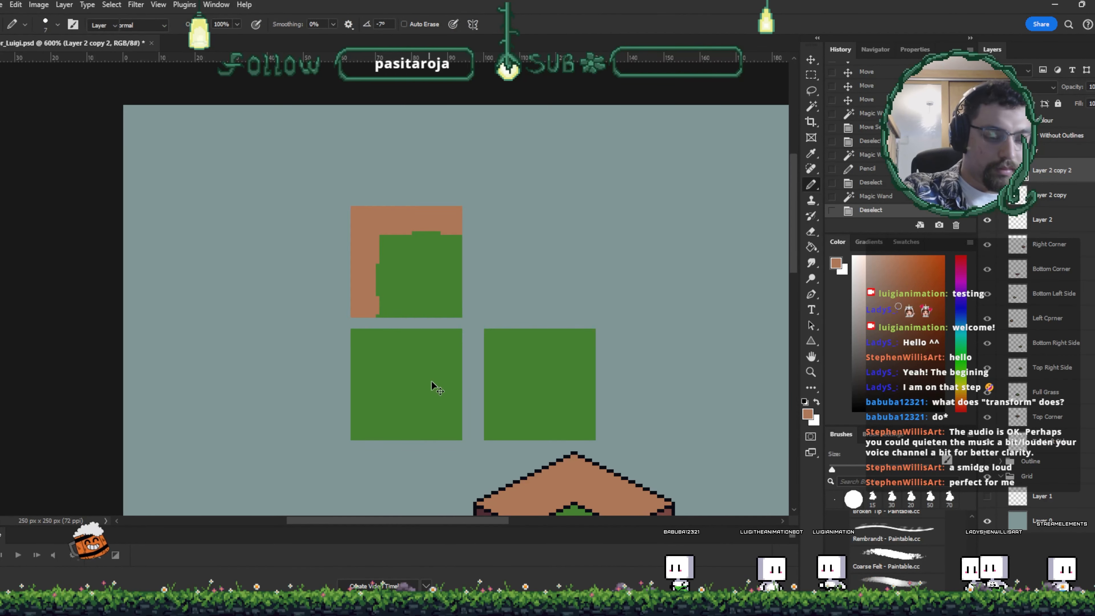
click(432, 383)
key(w)
click(391, 364)
key(b)
drag(360, 334, 364, 431)
key(ctrl+d)
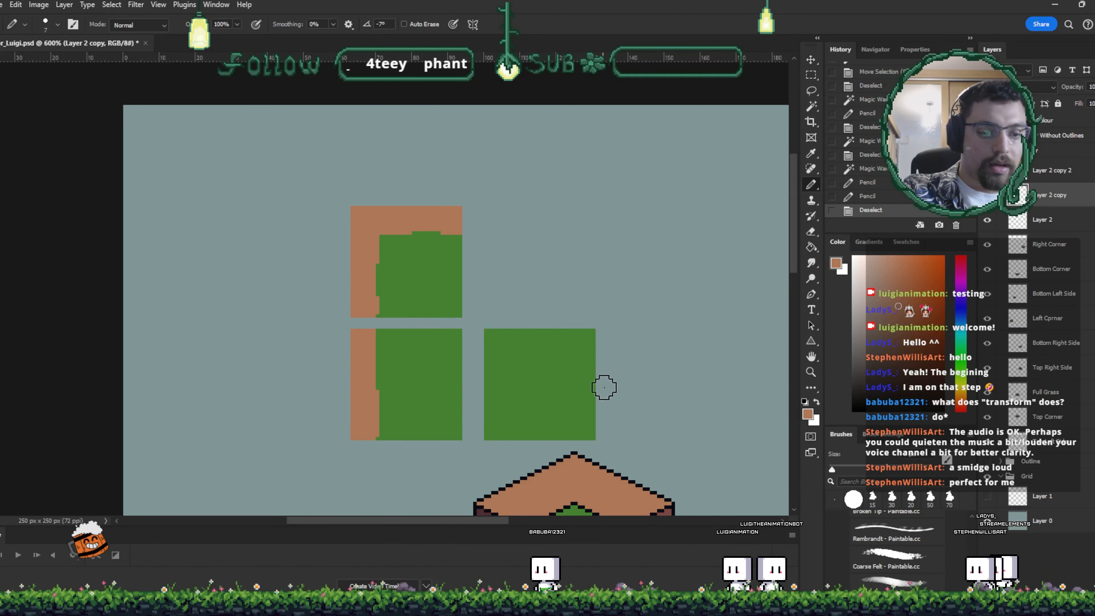
- Duplicate the left-edge square and rotate the copy so its brown edge runs along the top
drag(604, 387, 596, 291)
key(v)
click(520, 298)
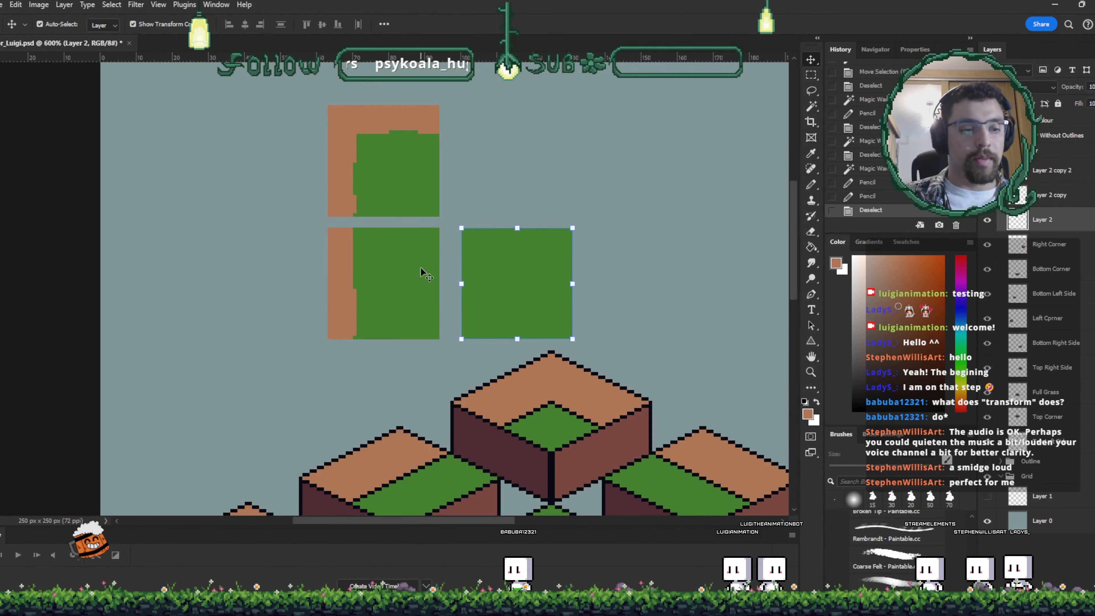
drag(408, 288, 560, 142)
drag(602, 79, 613, 227)
drag(549, 160, 531, 181)
key(Return)
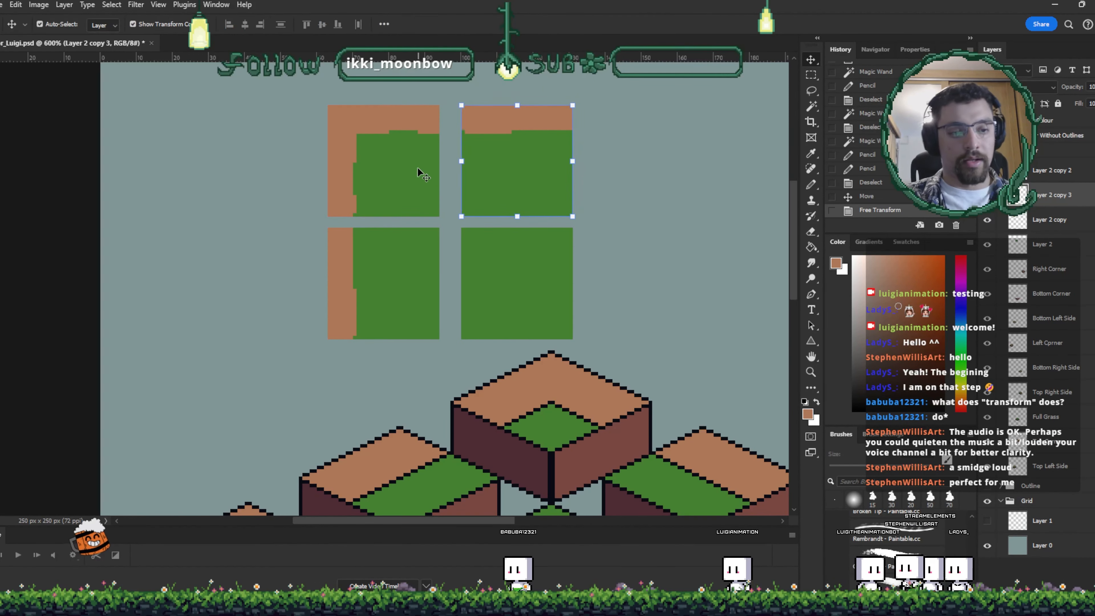
- Duplicate the brown-cornered square to the right and rotate it 90 degrees into a right-hand corner
drag(420, 171, 687, 189)
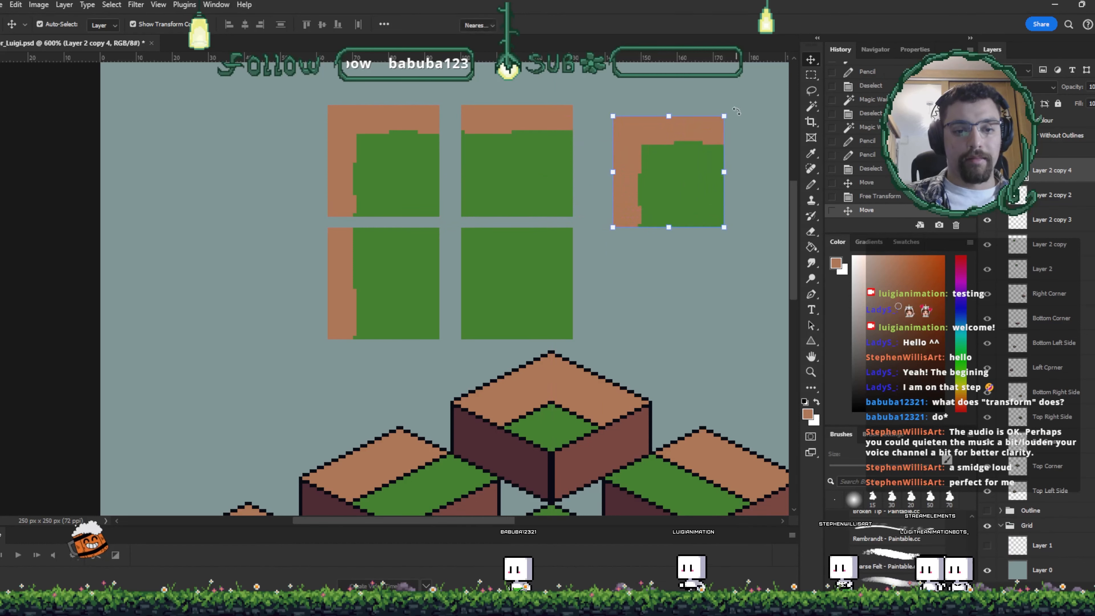
drag(736, 111, 742, 246)
drag(663, 198, 626, 178)
drag(628, 255, 572, 206)
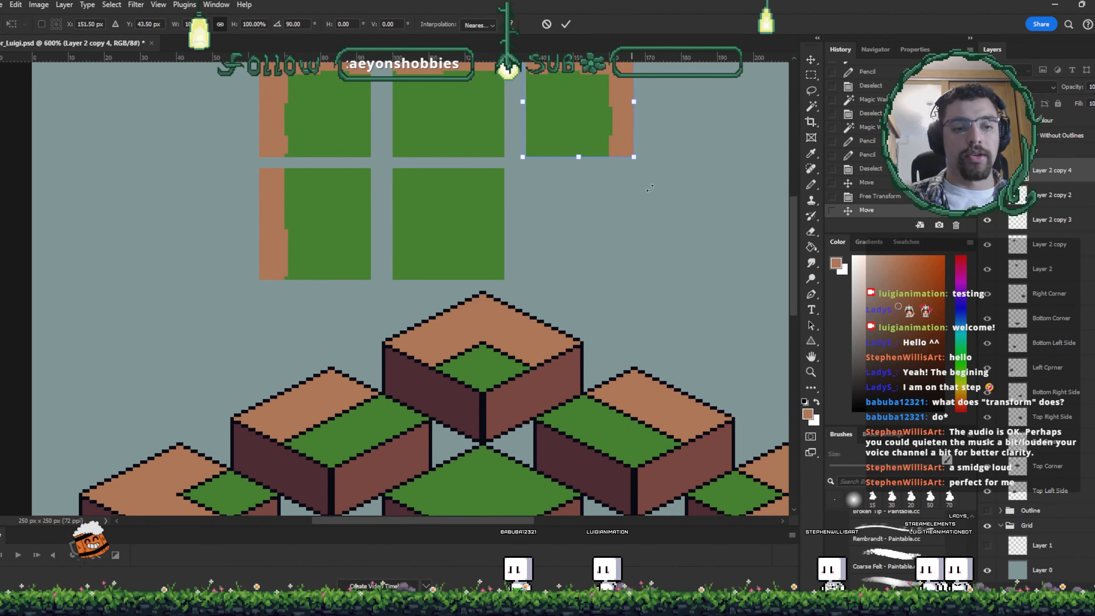
drag(682, 146, 662, 212)
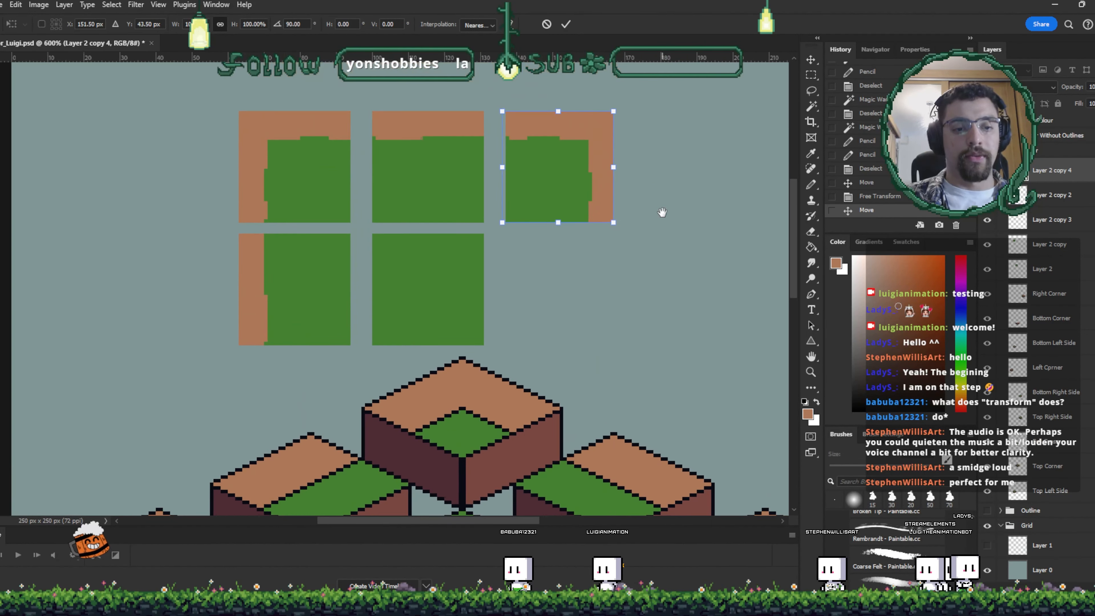
click(568, 26)
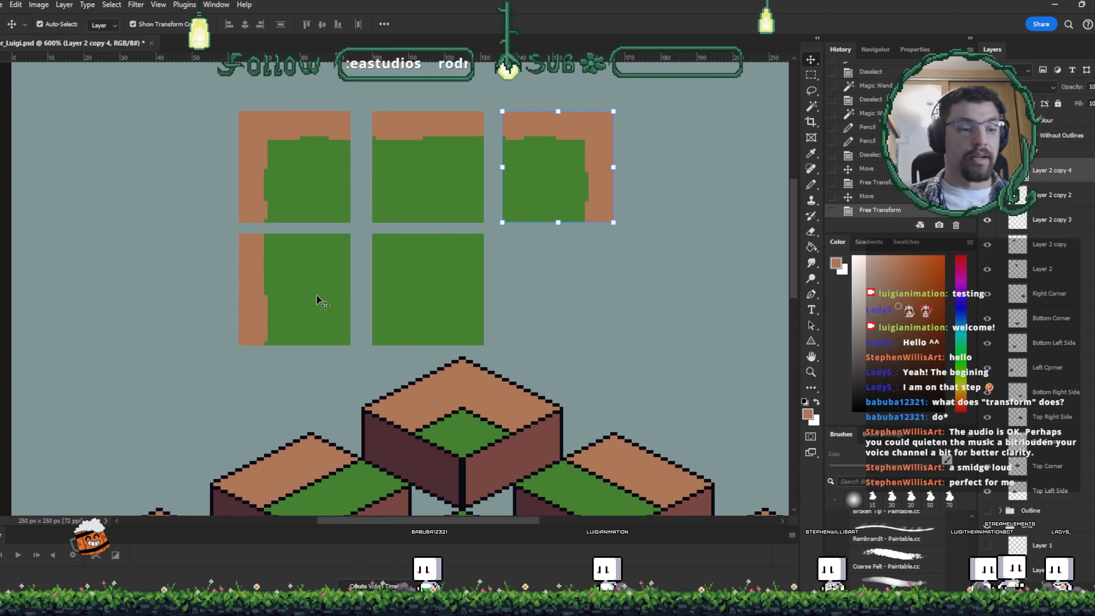
- Duplicate the left-edge square to its left and flip it horizontally so the brown edge is on the right
drag(316, 296, 188, 283)
key(ctrl+t)
click(274, 482)
key(Return)
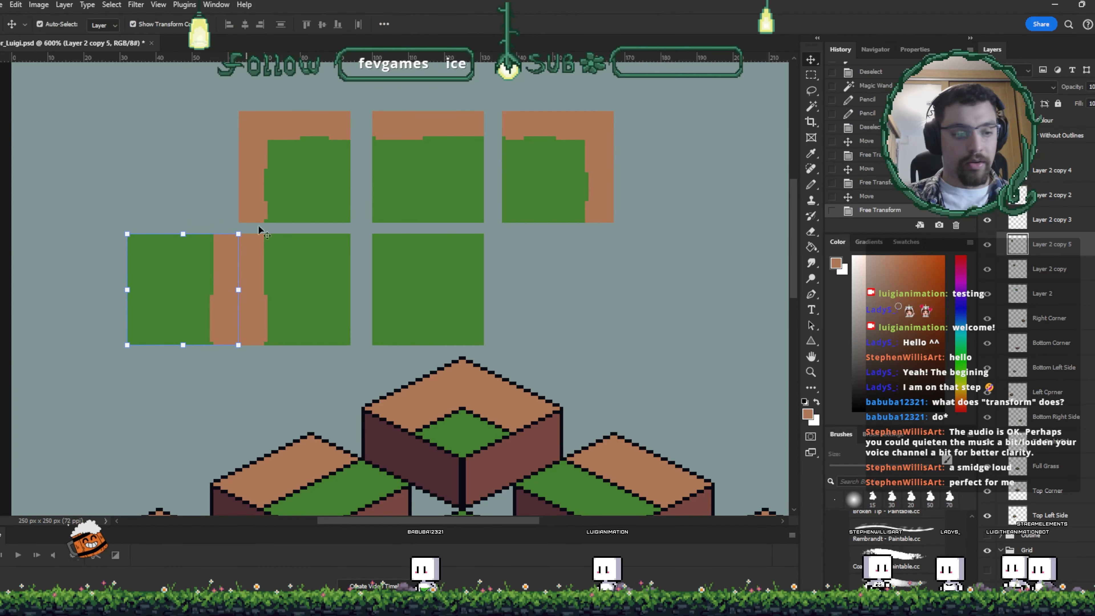
drag(594, 208, 216, 222)
key(ctrl+z)
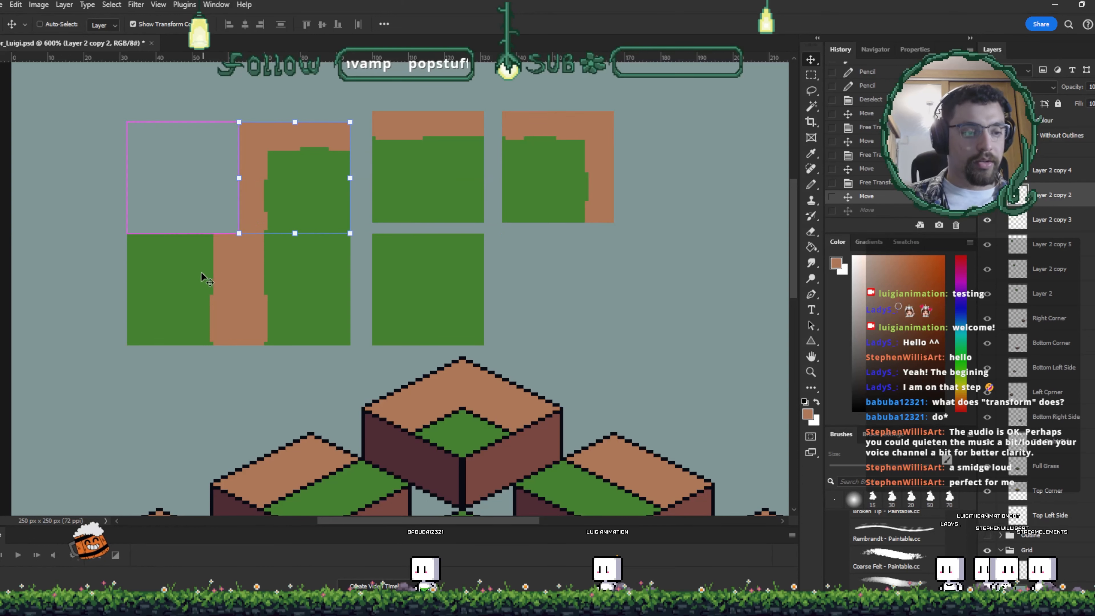
- Duplicate edge squares into the gaps around the corner tile, flipping the top-edge copy vertically so its brown edge is at the bottom
drag(195, 289, 196, 178)
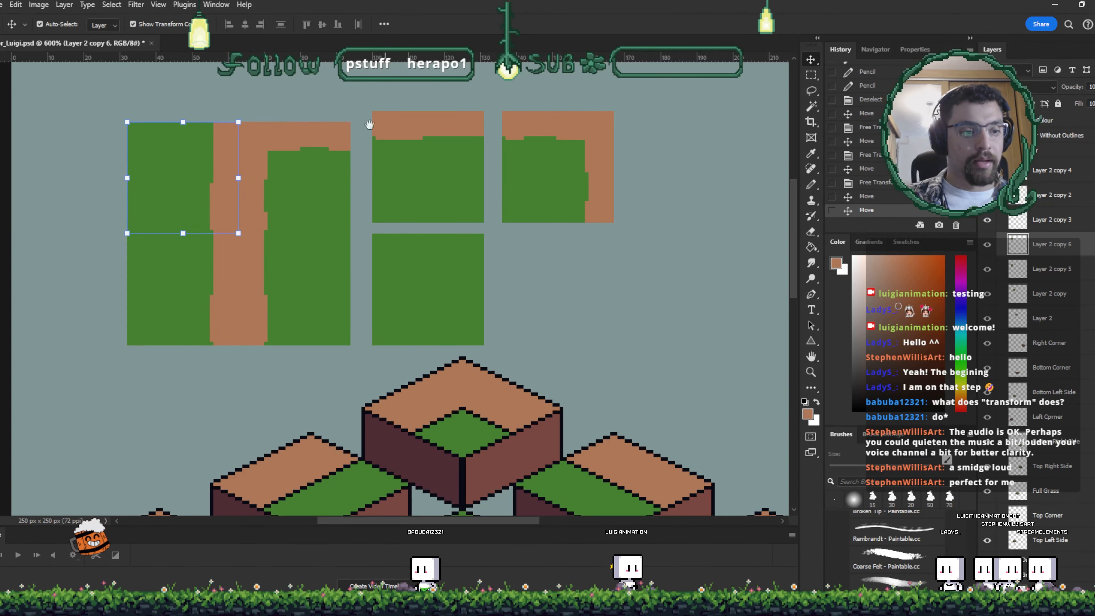
drag(380, 137, 276, 160)
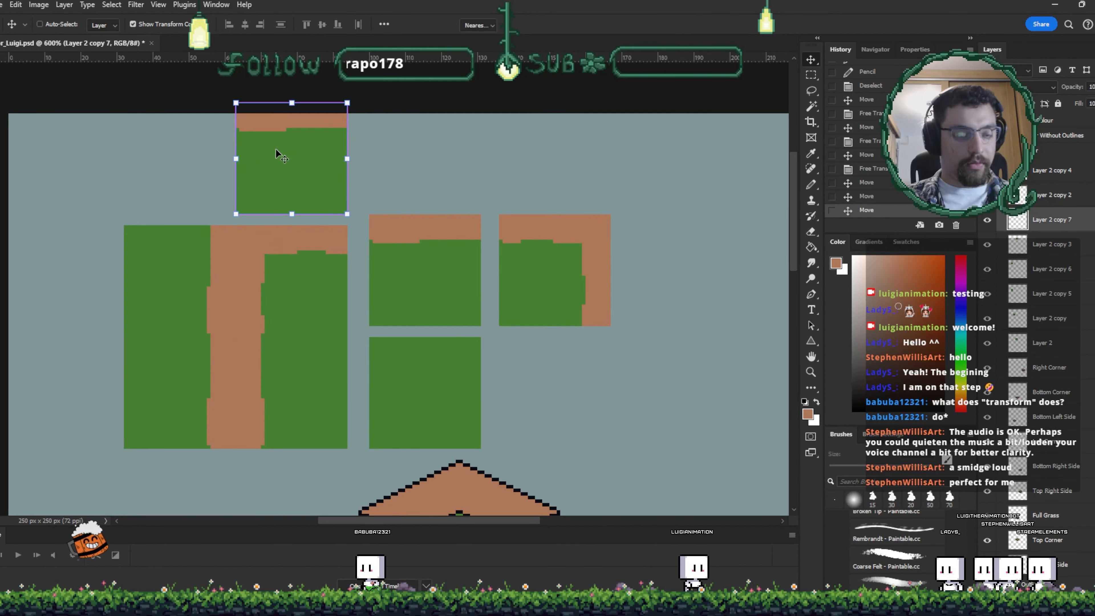
key(ctrl+t)
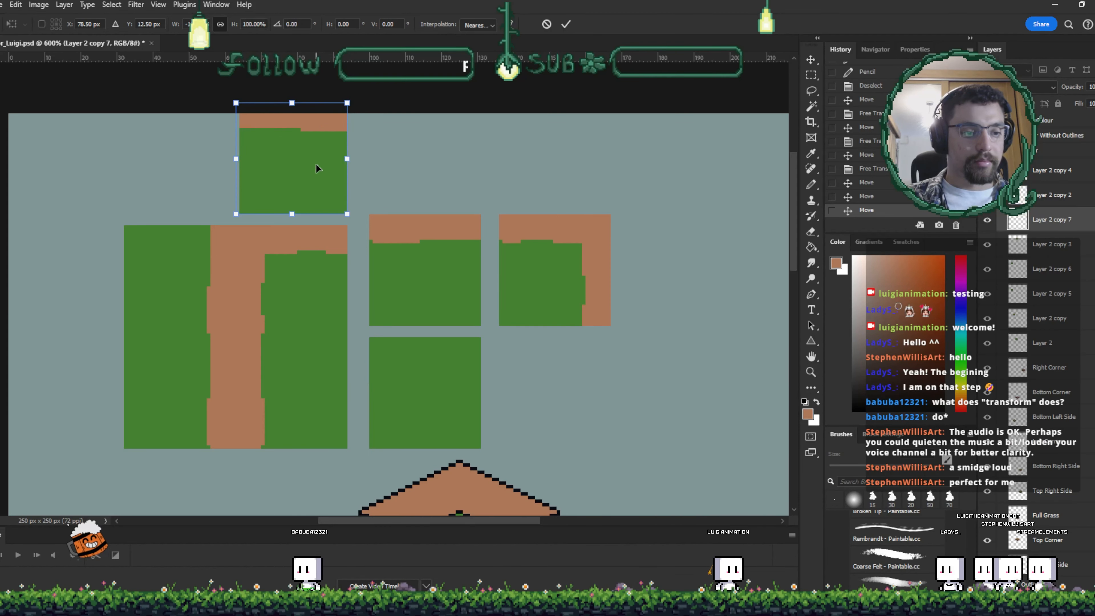
click(347, 390)
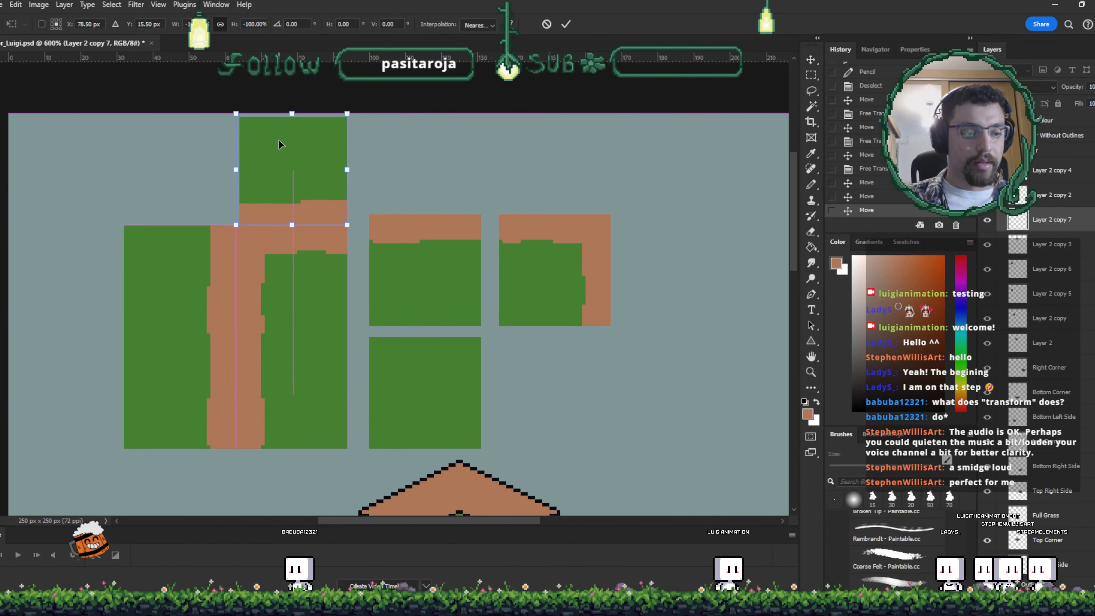
key(Return)
- Duplicate the brown-cornered square to the top-left and fill its brown dirt border with green
drag(390, 244, 330, 210)
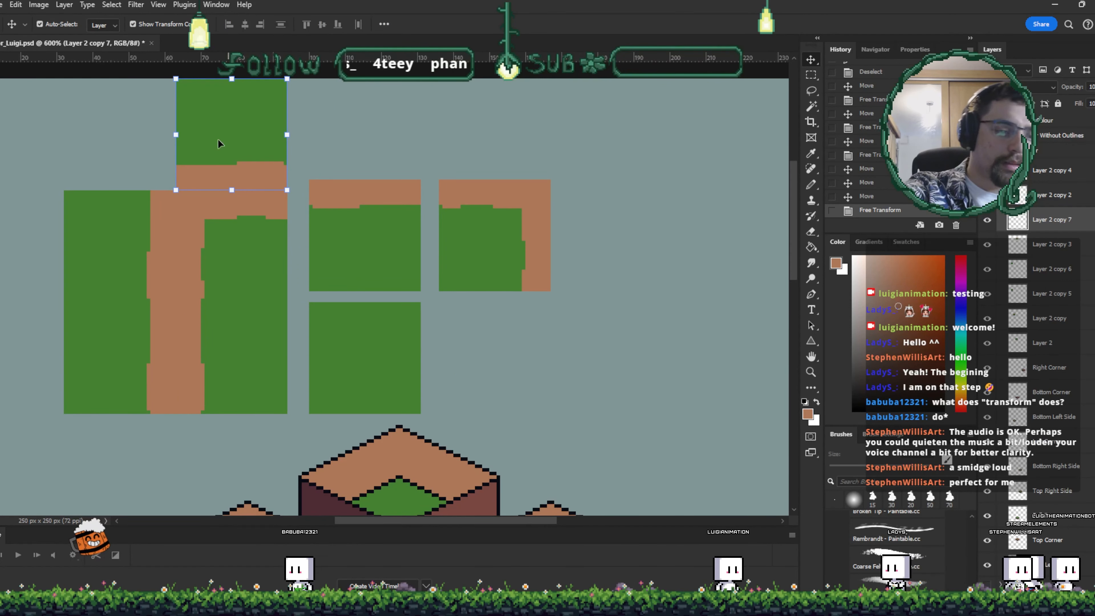
click(530, 215)
drag(500, 227, 163, 142)
key(w)
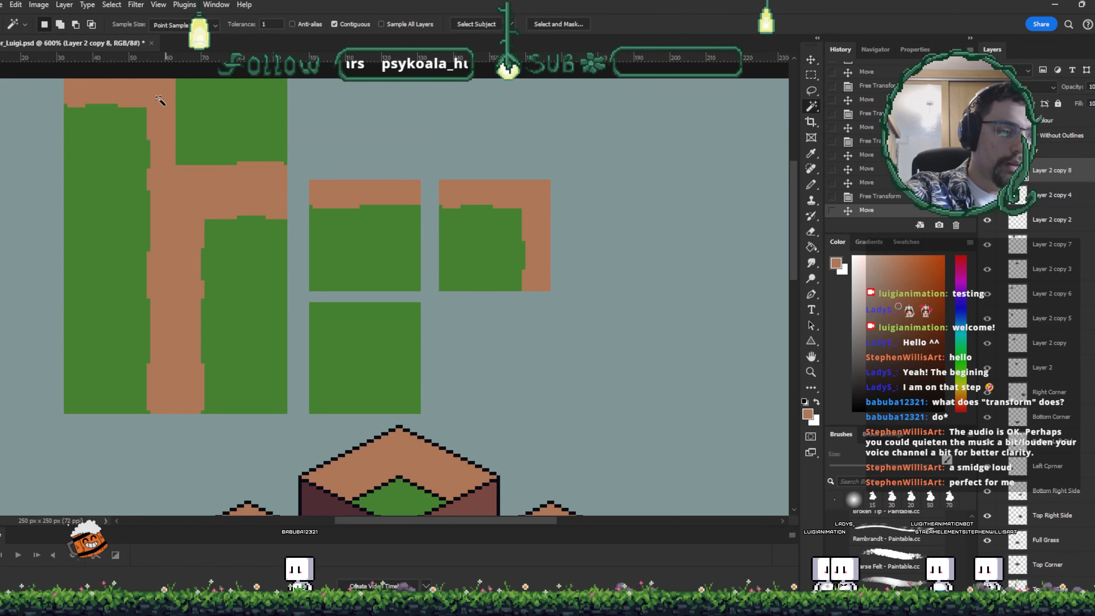
click(154, 107)
key(g)
alt+click(199, 110)
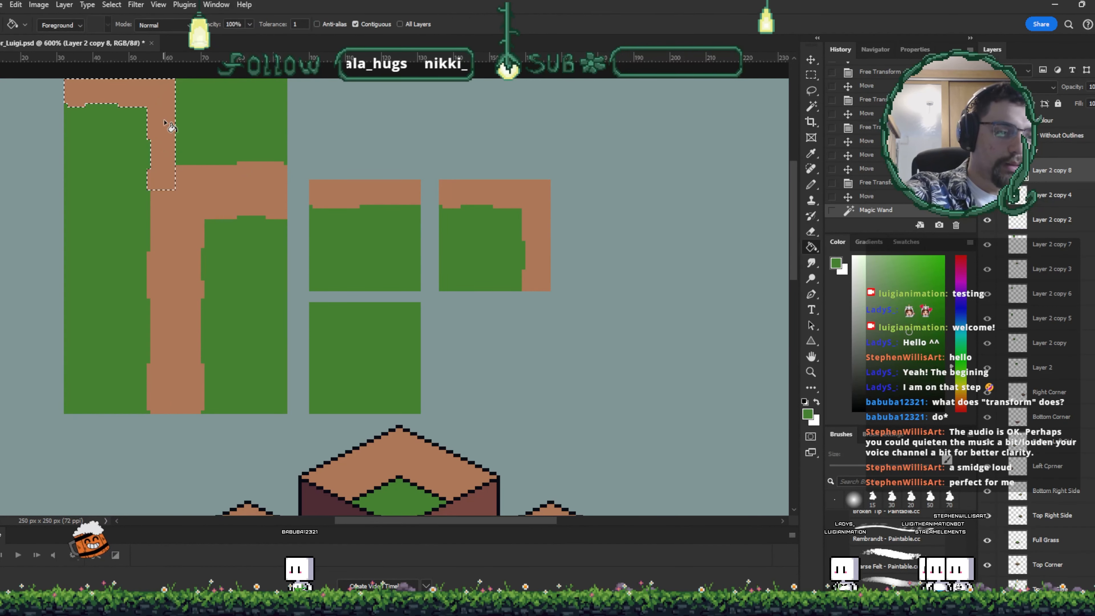
click(172, 123)
key(ctrl+d)
- Paint a small brown dirt notch in the bottom-right corner of that green square and move it to the end of the row
key(w)
key(g)
alt+click(217, 174)
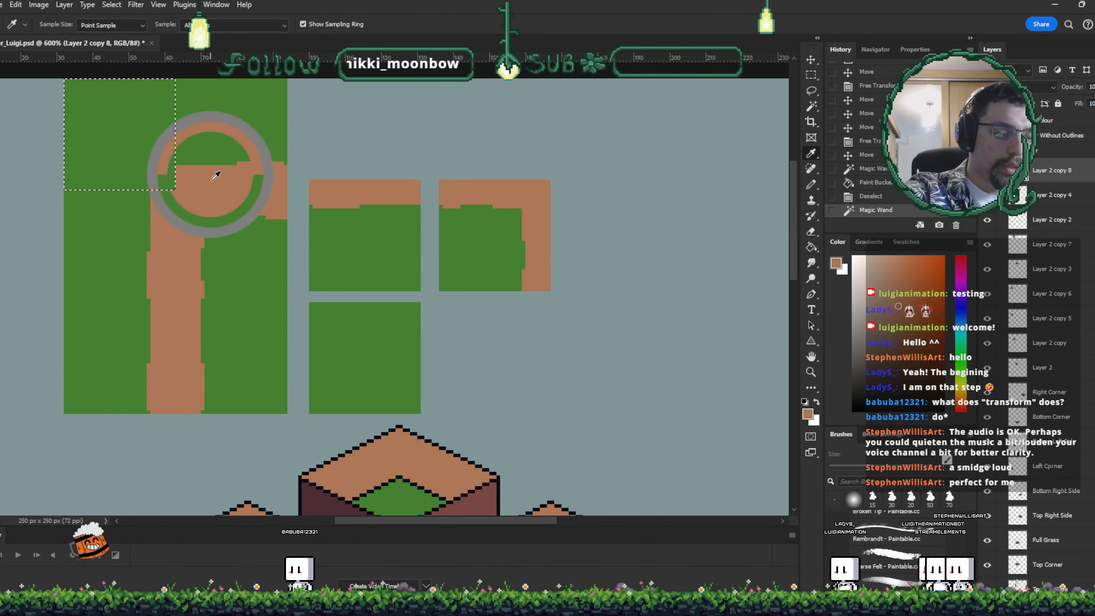
key(v)
key(ctrl+d)
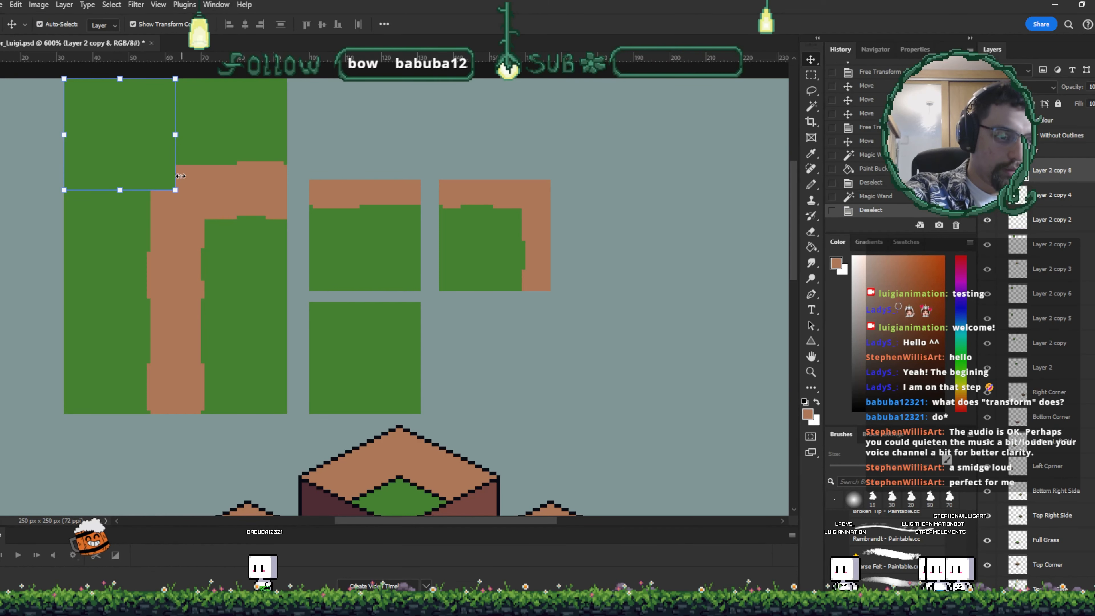
key(w)
click(159, 162)
key(i)
click(198, 178)
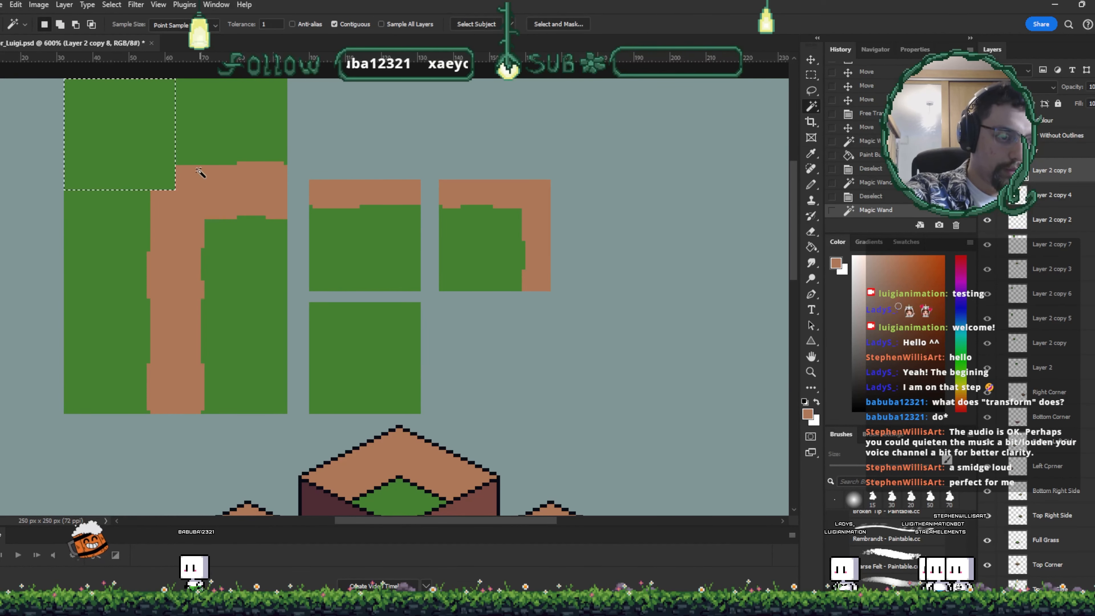
key(b)
key(ctrl+d)
key(v)
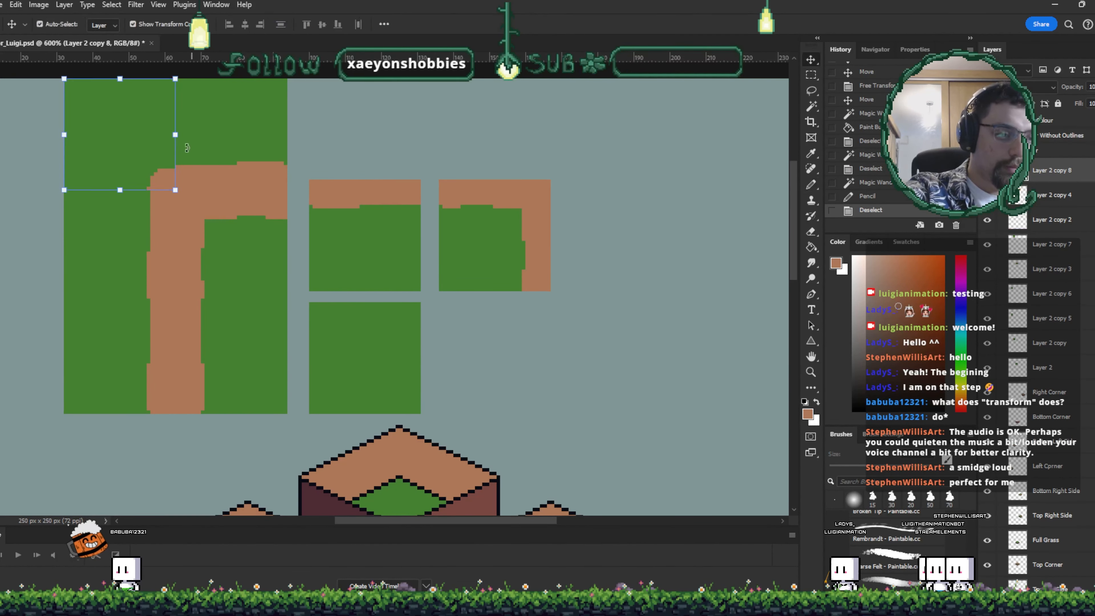
drag(137, 154, 671, 226)
drag(691, 246, 622, 232)
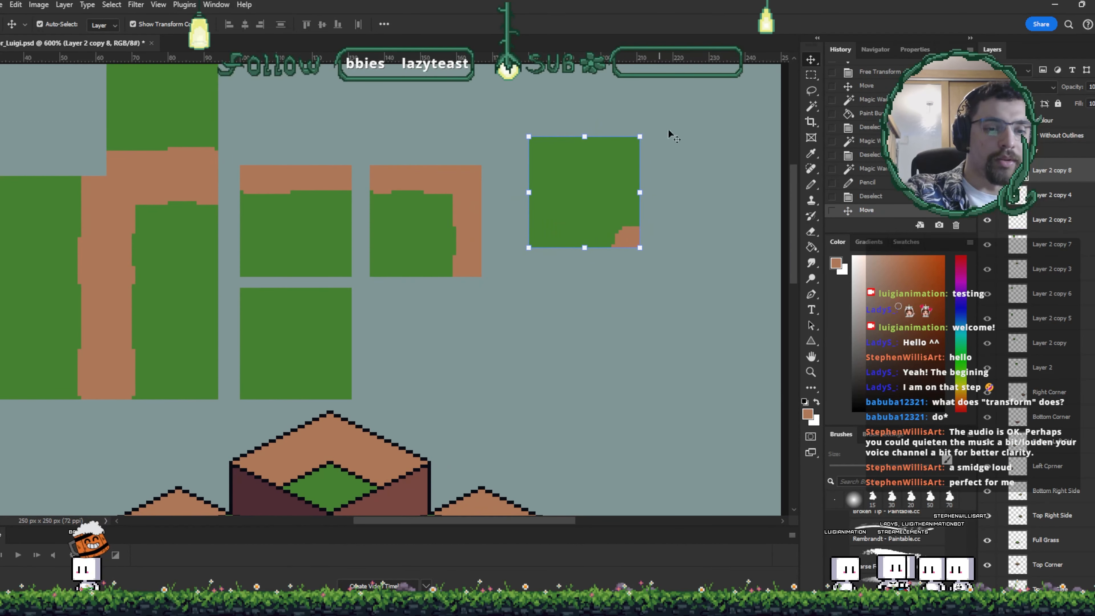
- Delete the unneeded edge and test squares, keeping the corner, top-edge, full-grass and notched-corner tiles
click(54, 215)
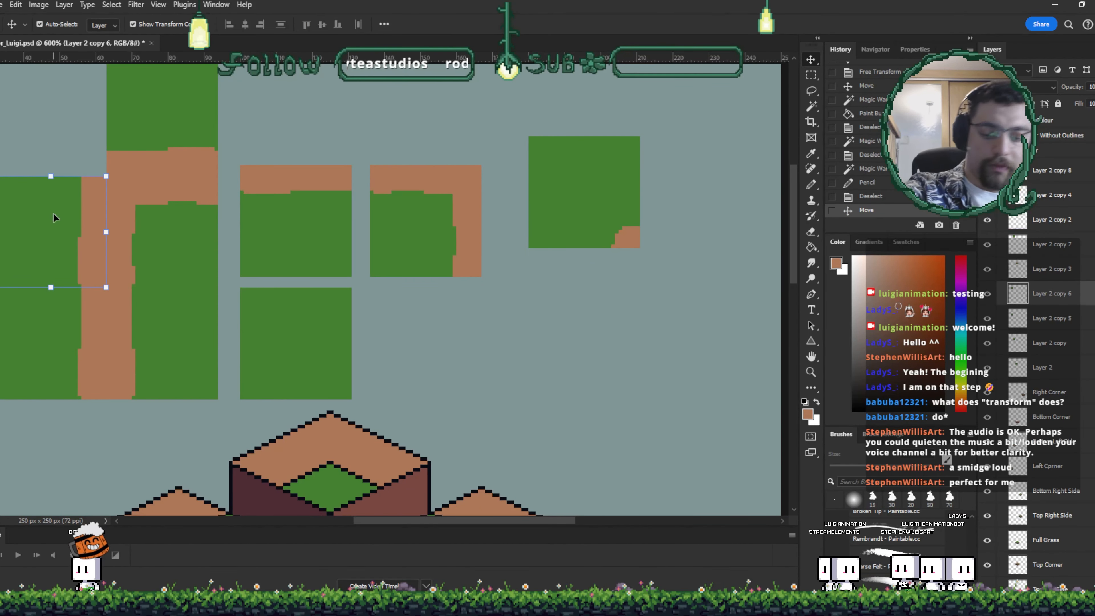
key(Delete)
key(Delete)
key(Delete)
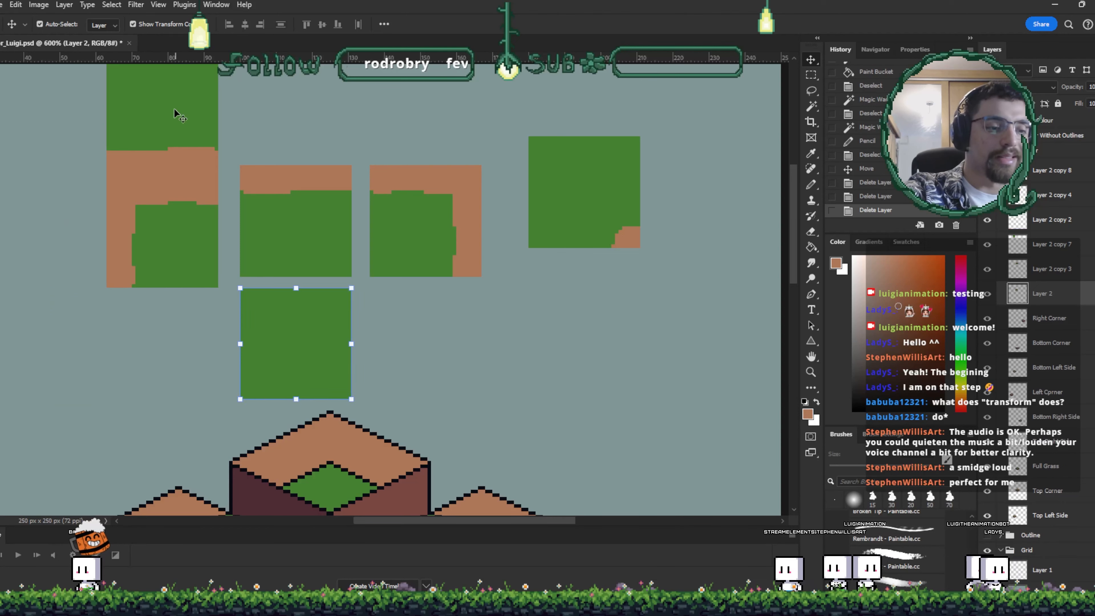
click(174, 109)
key(Delete)
click(431, 198)
key(Delete)
- Arrange the four remaining tiles into an evenly spaced horizontal row
drag(583, 216, 535, 244)
drag(324, 335, 447, 212)
drag(550, 218, 590, 218)
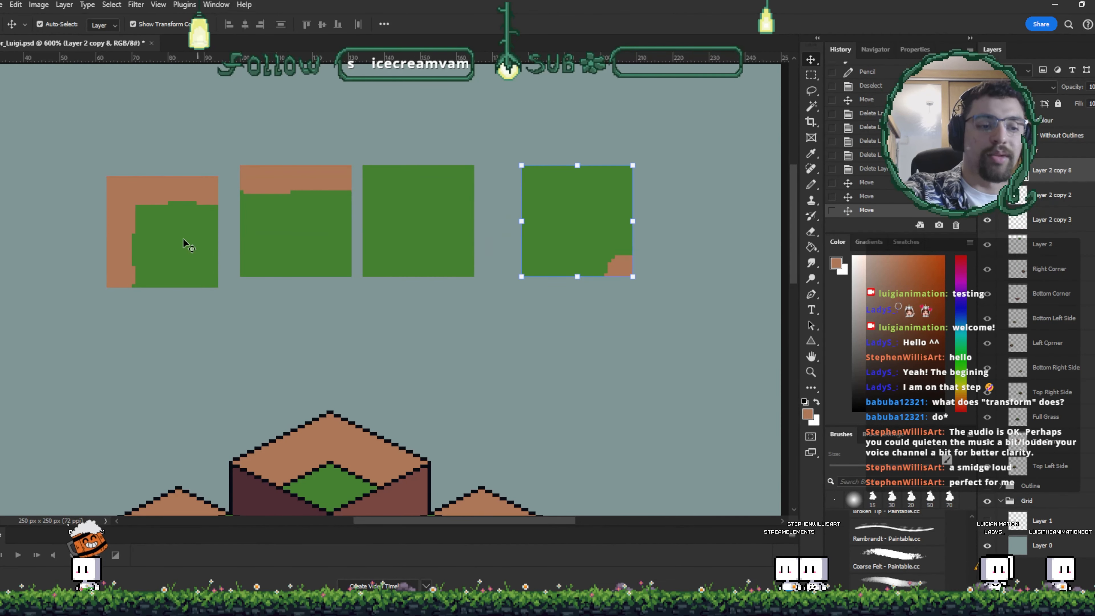
drag(183, 239, 185, 218)
drag(398, 208, 416, 197)
mouse_move(307, 215)
mouse_down()
mouse_move(306, 197)
mouse_move(312, 204)
mouse_up()
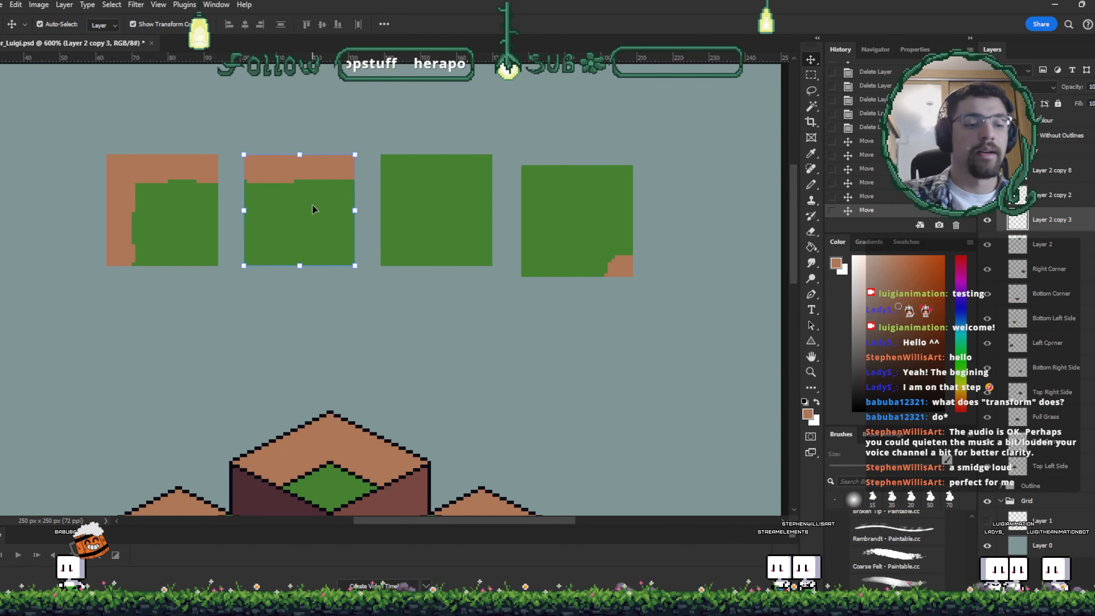
drag(605, 262, 605, 251)
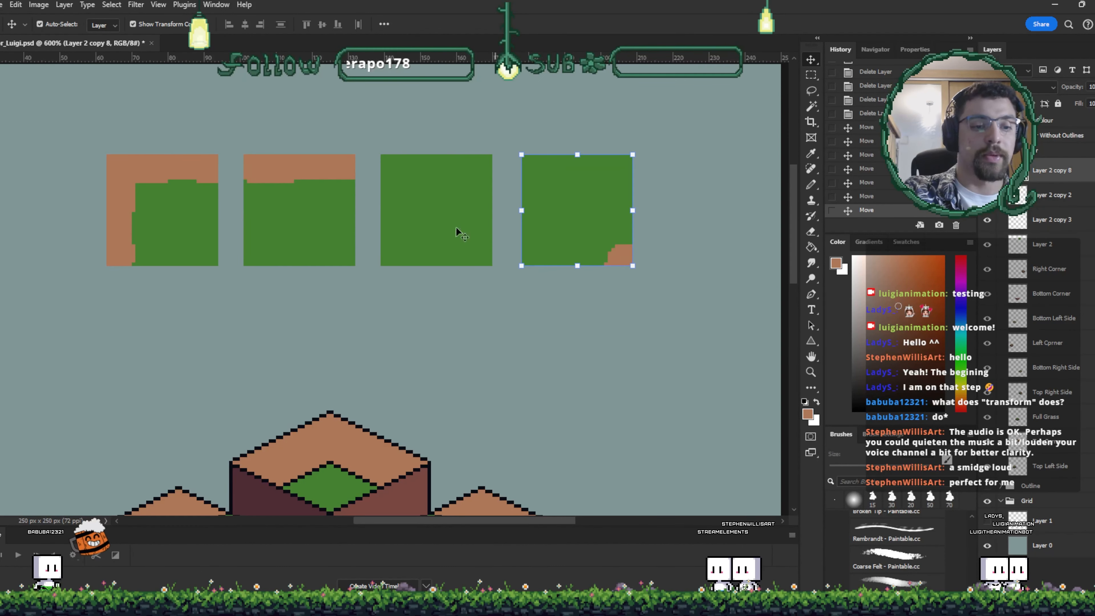
drag(455, 228, 456, 191)
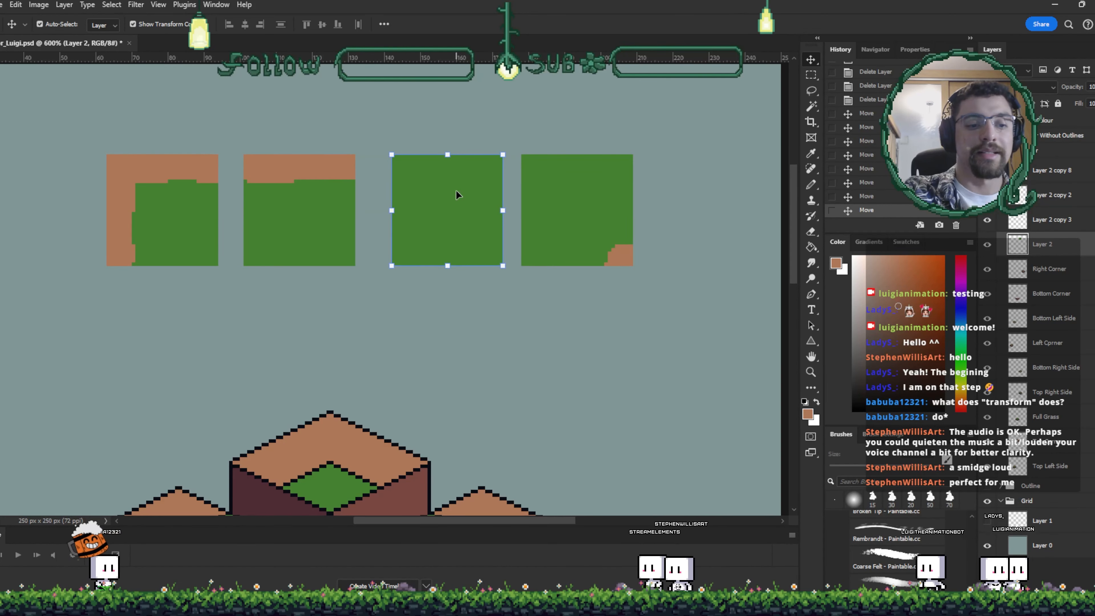
- Duplicate the plain green square and place the copy below the row
click(301, 218)
click(449, 230)
drag(476, 260, 460, 355)
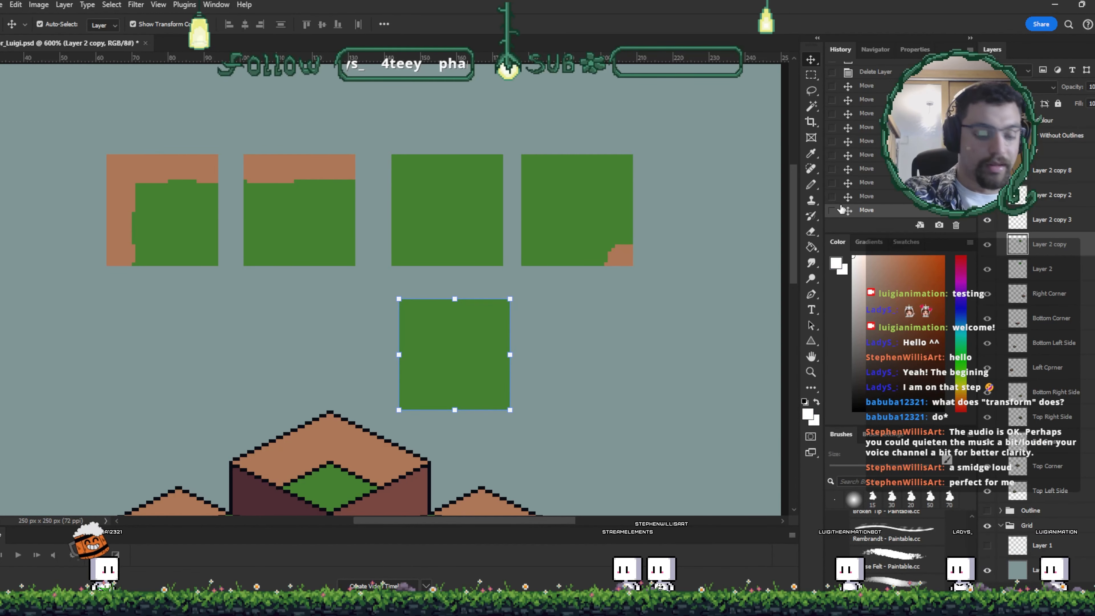
- Paint a small flower with white petals and an orange-yellow centre, plus white specks, on the copied green square
key(b)
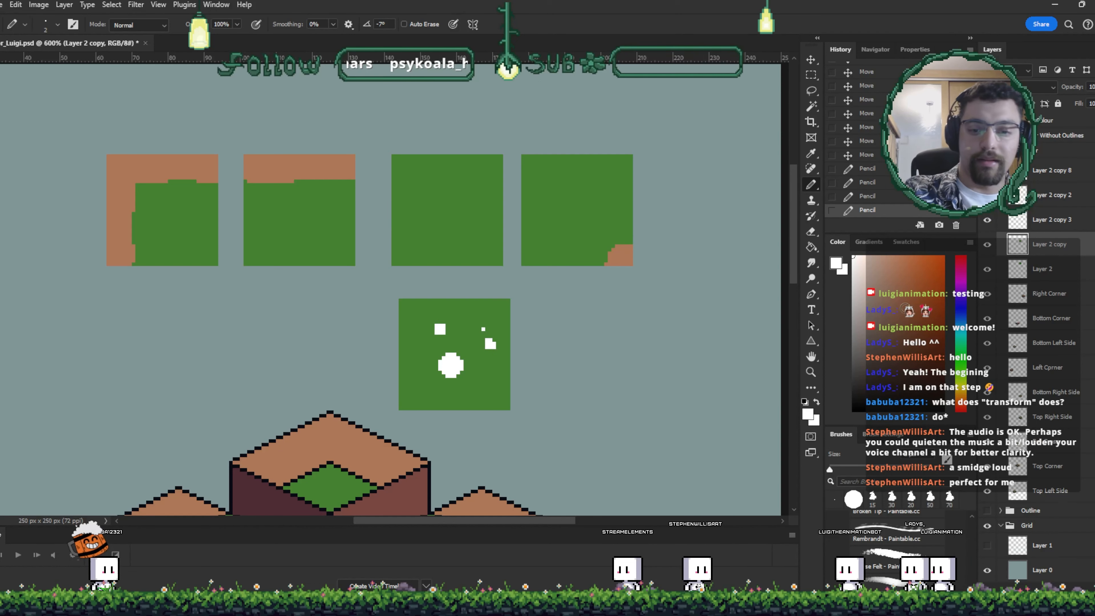
click(960, 391)
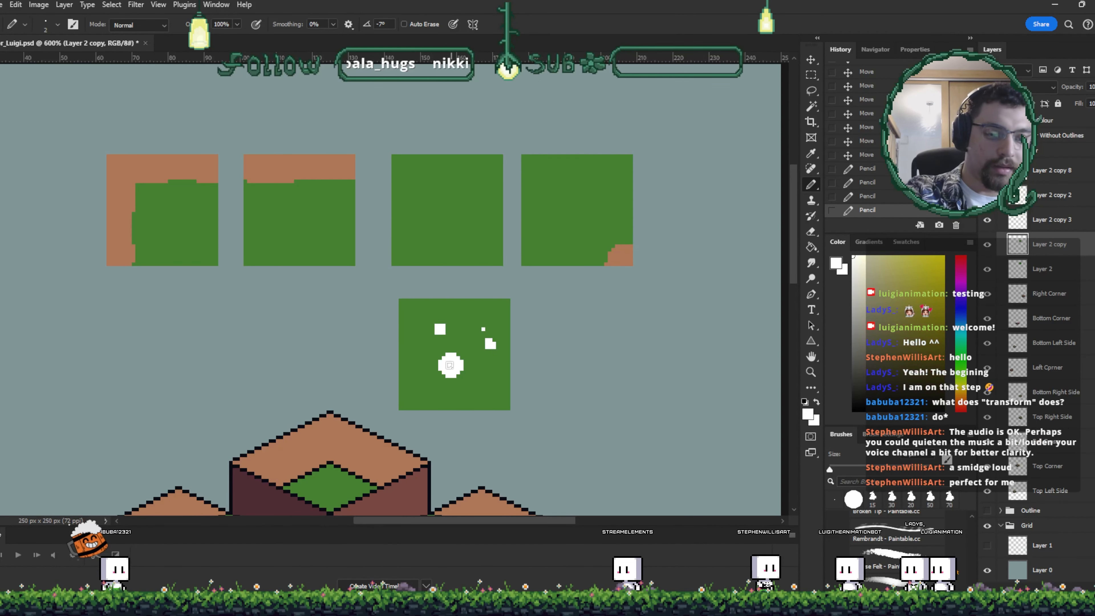
click(916, 282)
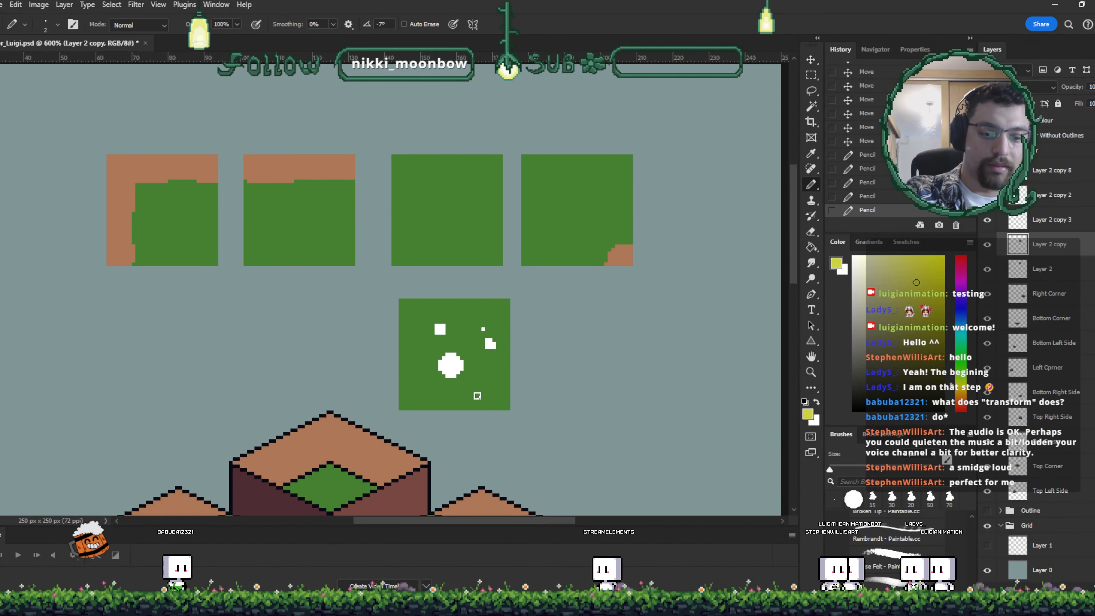
click(449, 363)
click(942, 258)
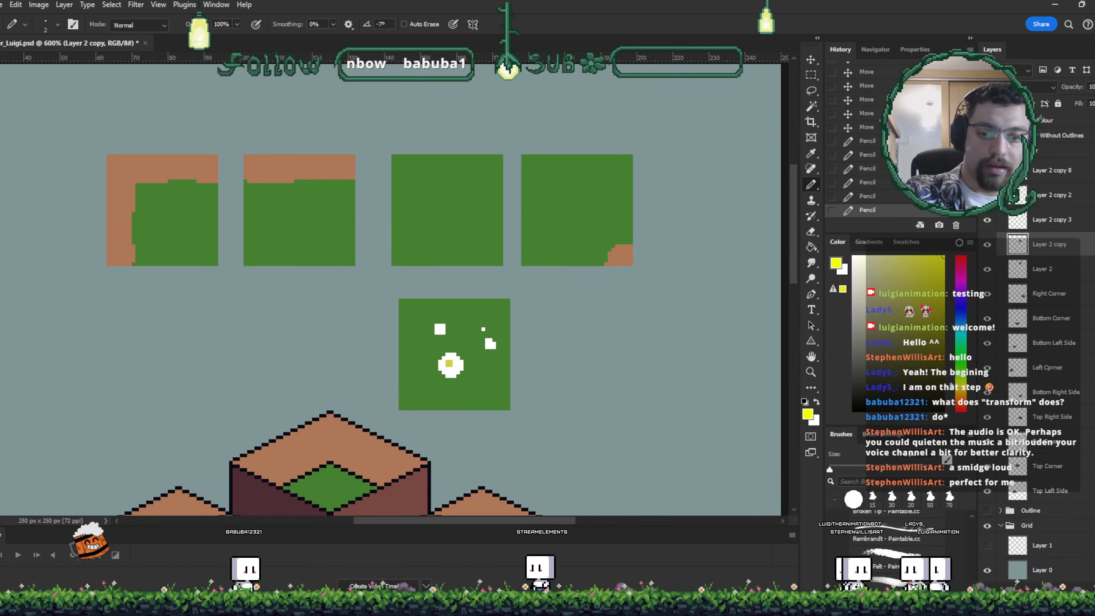
click(449, 363)
click(449, 364)
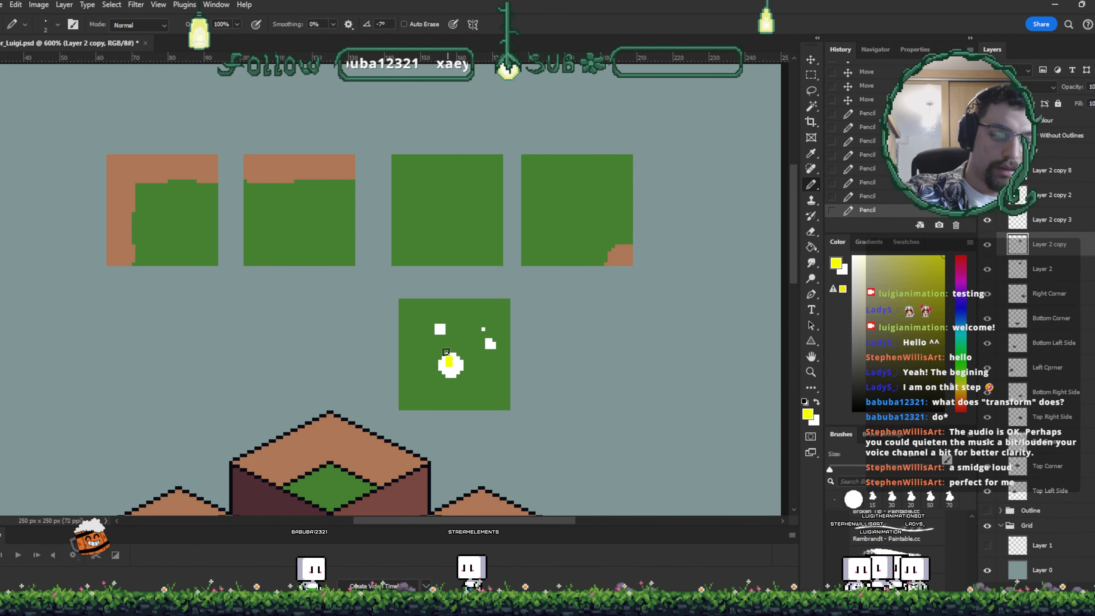
click(933, 275)
click(958, 400)
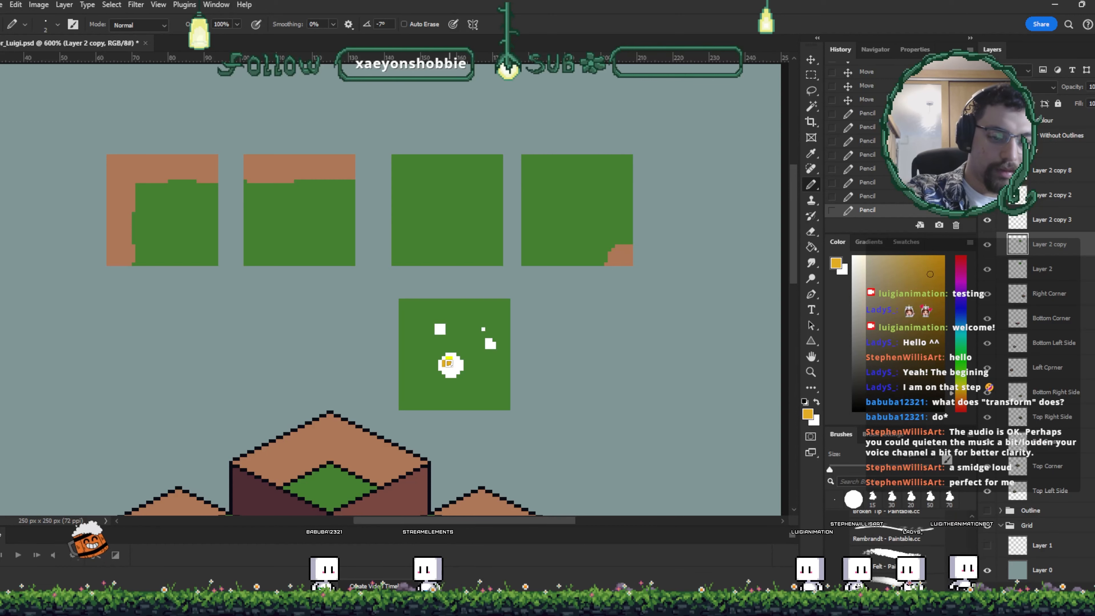
click(440, 329)
key(ctrl+z)
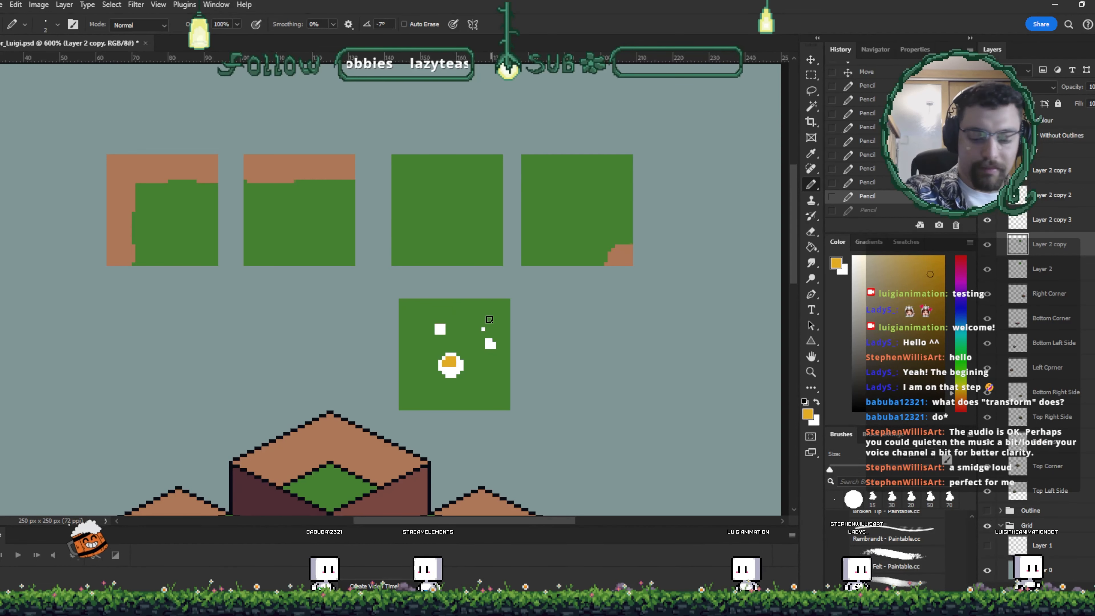
click(444, 330)
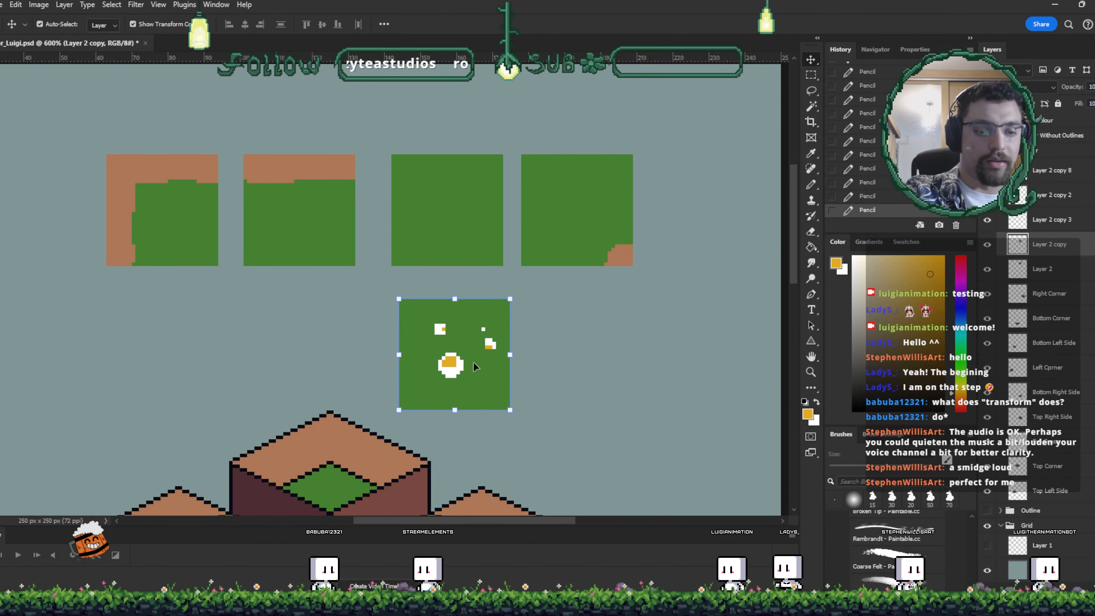
ctrl+click(469, 222)
alt+click(485, 212)
key(v)
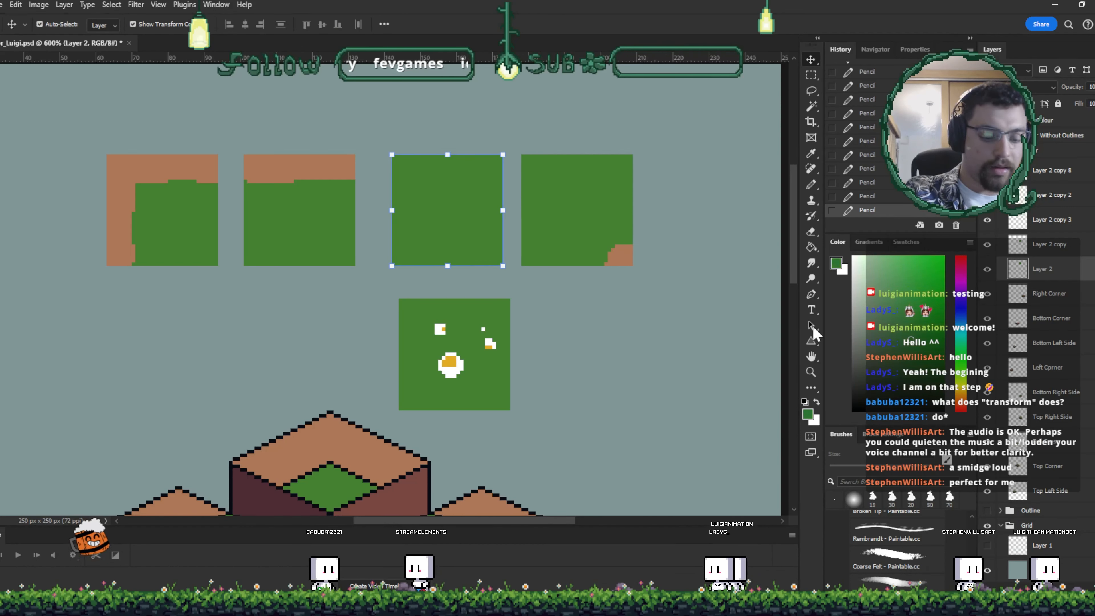
- Scatter dark green grass-blade strokes across all five flat tiles with the Pencil
key(b)
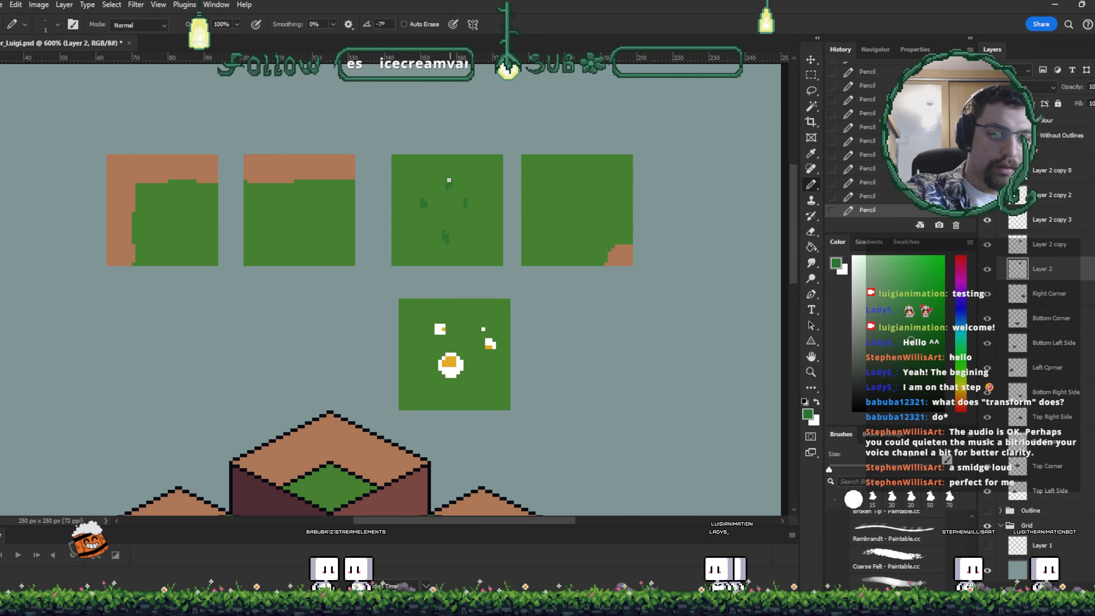
ctrl+click(308, 215)
click(321, 219)
click(300, 233)
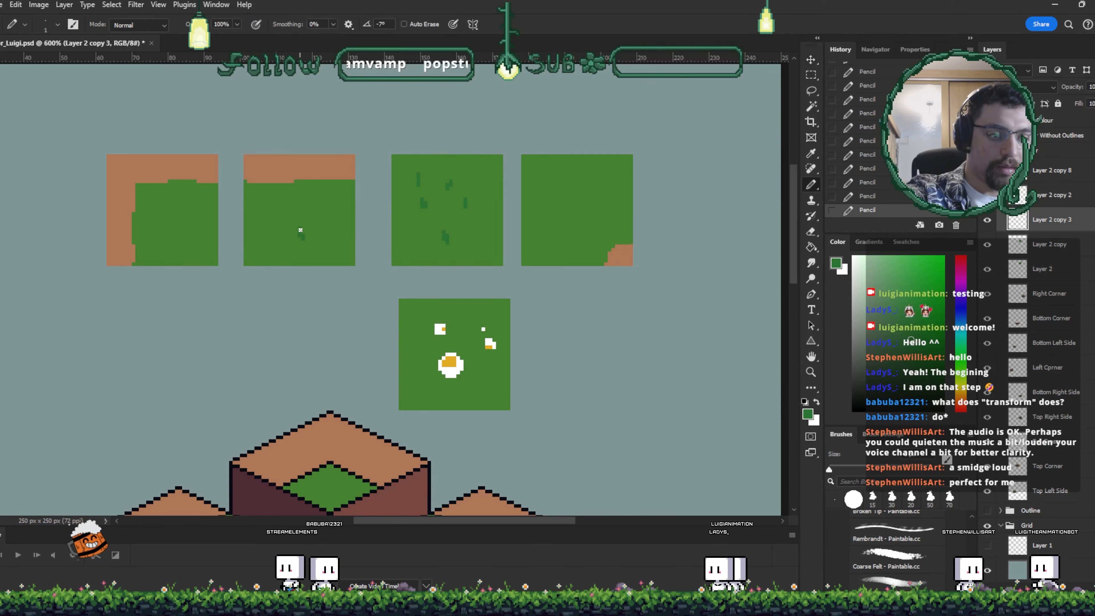
mouse_move(284, 206)
mouse_down()
mouse_move(281, 217)
mouse_move(310, 197)
mouse_up()
ctrl+click(183, 244)
click(191, 224)
mouse_move(169, 225)
mouse_down()
mouse_move(172, 239)
mouse_move(178, 209)
mouse_up()
drag(180, 196, 183, 203)
ctrl+click(476, 330)
drag(479, 370, 476, 376)
drag(429, 362, 429, 368)
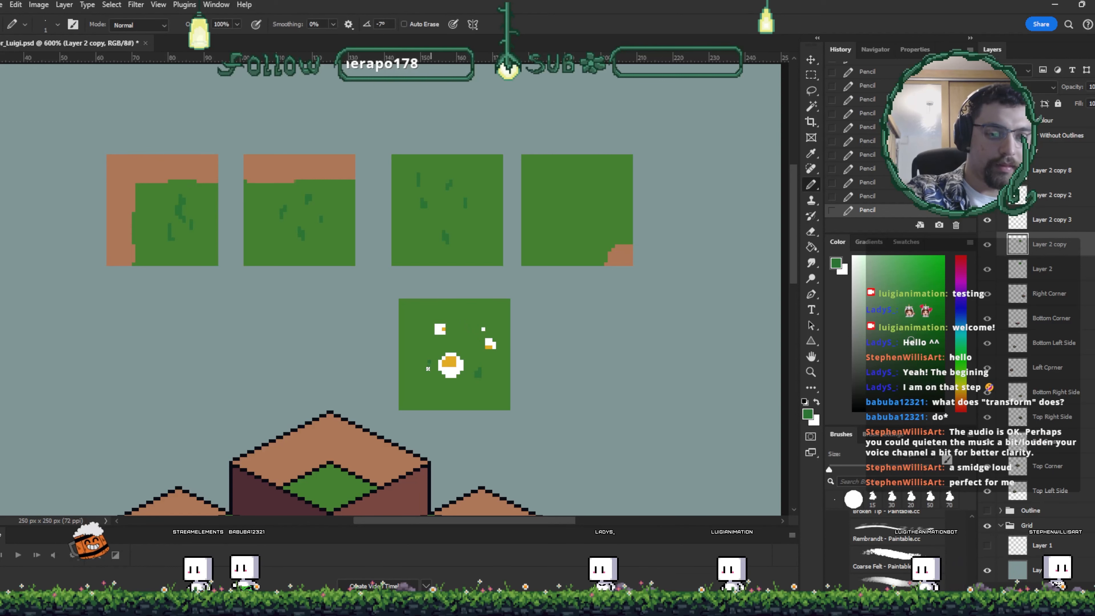
drag(461, 315, 458, 325)
ctrl+click(577, 203)
drag(573, 188, 567, 221)
drag(591, 198, 591, 217)
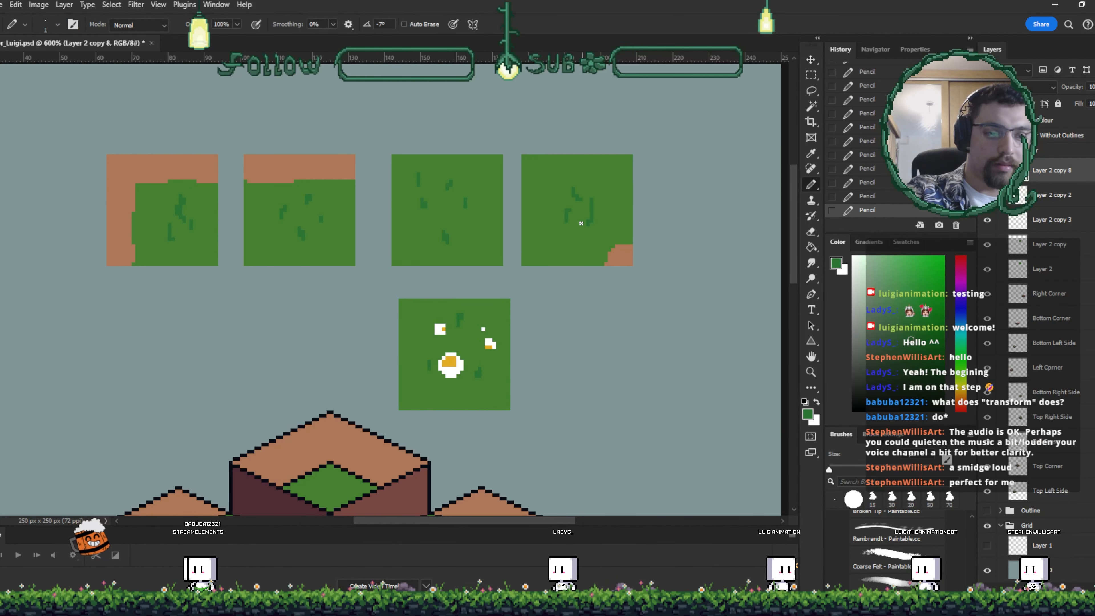
- Rearrange the five flat tiles into one spaced row, moving the flower tile to the end
key(ctrl+minus)
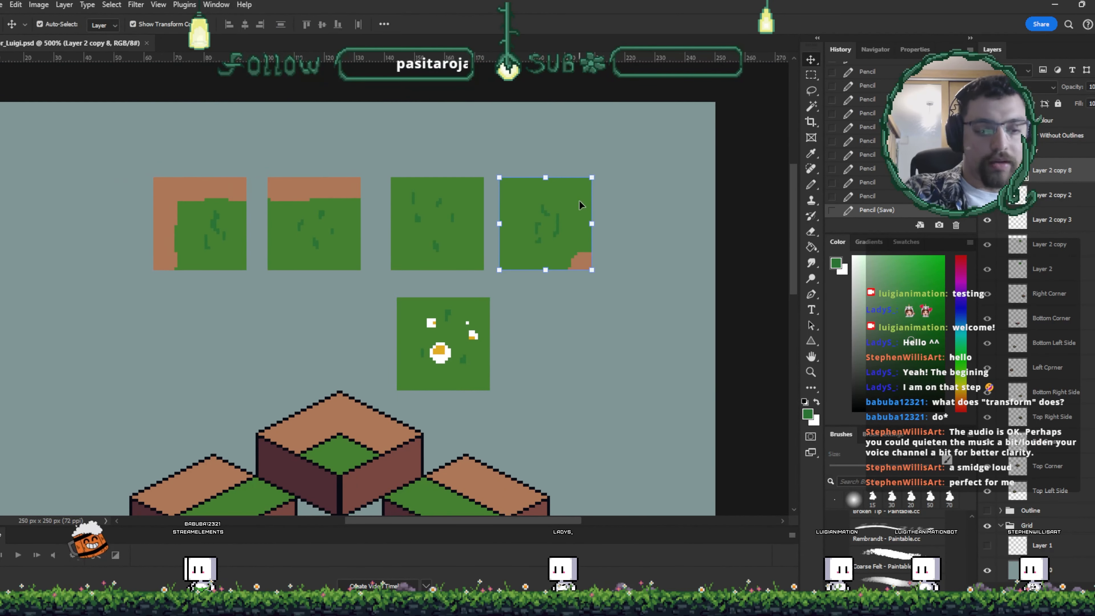
drag(202, 256, 99, 284)
drag(314, 204, 230, 232)
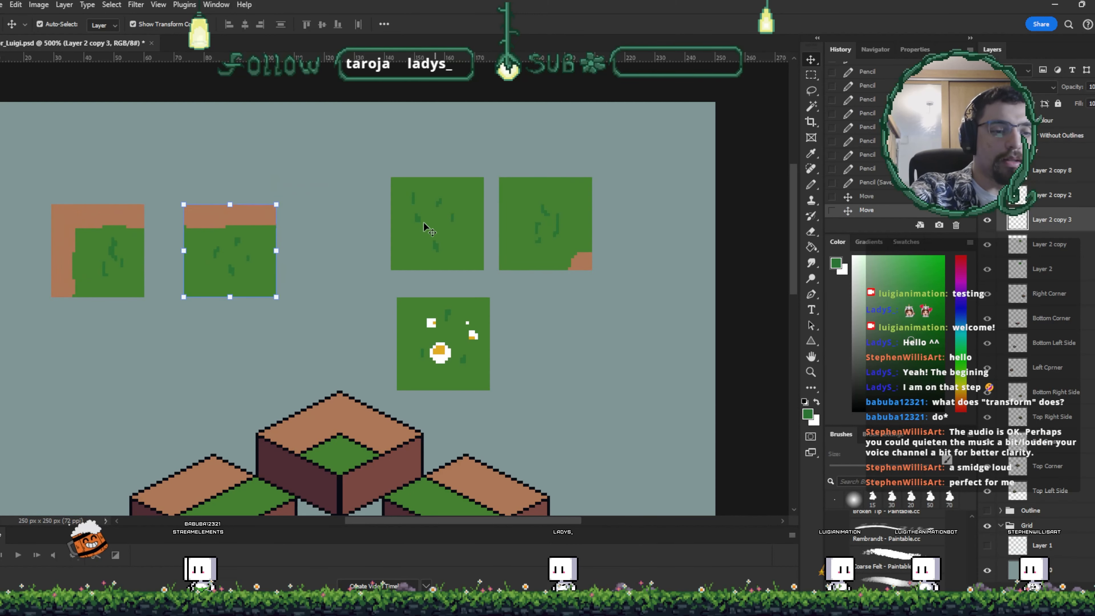
drag(431, 229, 323, 258)
drag(526, 244, 462, 262)
drag(443, 344, 592, 269)
drag(556, 496, 579, 302)
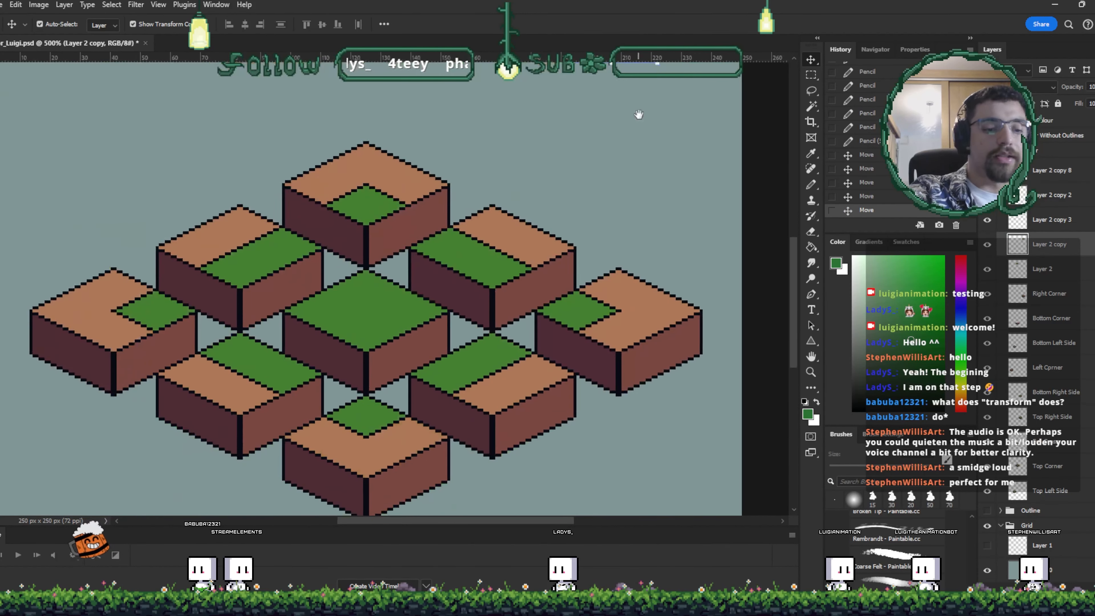
- Duplicate the top-corner tile and place the copy in the empty space above the scene
drag(545, 343, 633, 433)
click(482, 252)
drag(481, 251, 318, 227)
- Recolour the copy with the Paint Bucket so its top is grass green and its inner corner dirt brown
key(i)
click(294, 225)
key(v)
key(g)
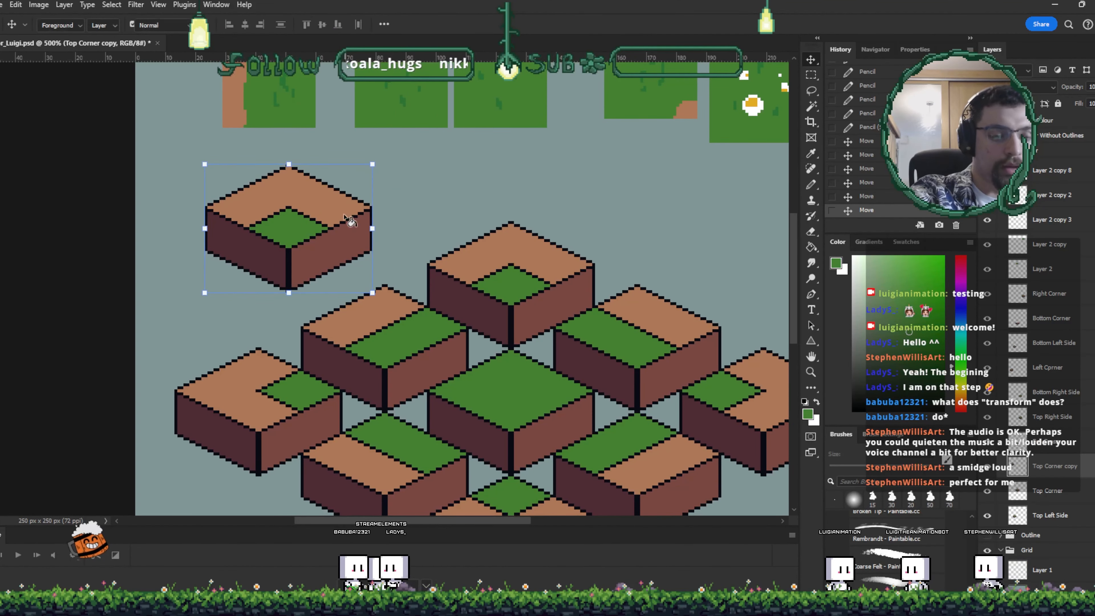
click(348, 211)
key(i)
click(507, 260)
key(g)
click(289, 224)
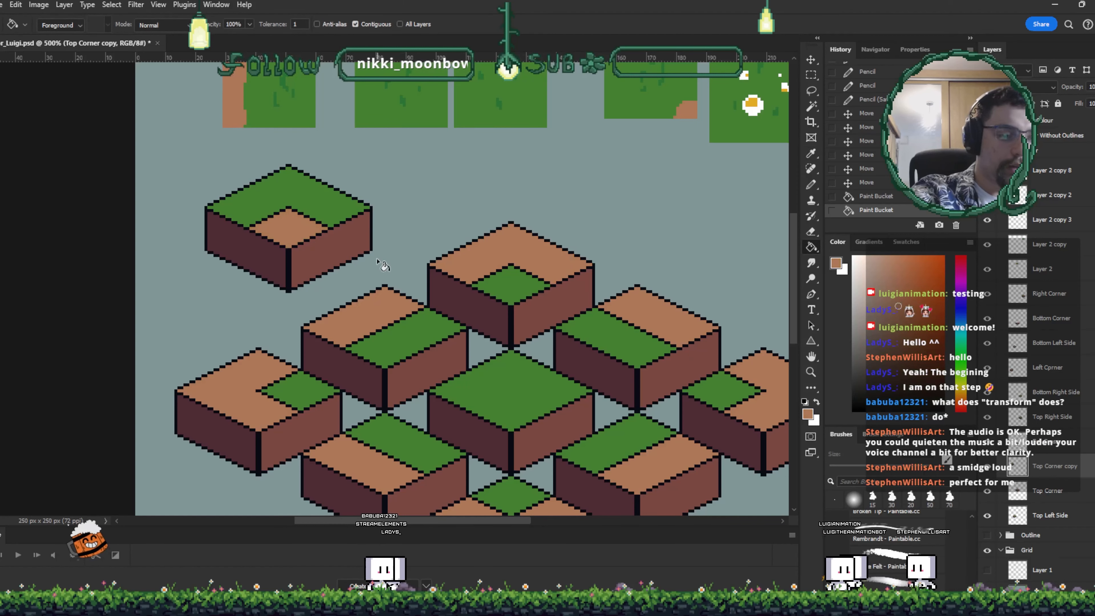
- Duplicate the left-corner tile and place the copy beside the inverted top-corner tile
drag(659, 357, 543, 319)
key(v)
drag(307, 312, 419, 270)
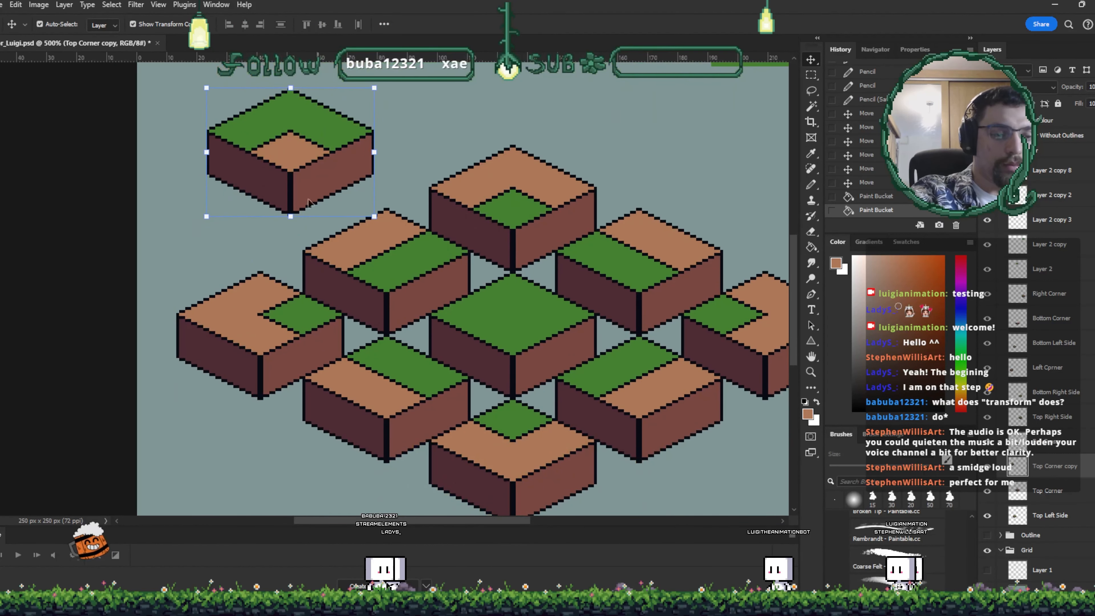
drag(289, 151, 325, 121)
drag(483, 238, 424, 228)
drag(631, 313, 685, 368)
click(280, 369)
mouse_move(281, 369)
mouse_down()
mouse_move(278, 270)
mouse_move(243, 246)
mouse_up()
- Invert the left-corner copy's colours with the Paint Bucket: green top and a brown inner corner
key(i)
click(298, 131)
key(g)
click(216, 232)
key(i)
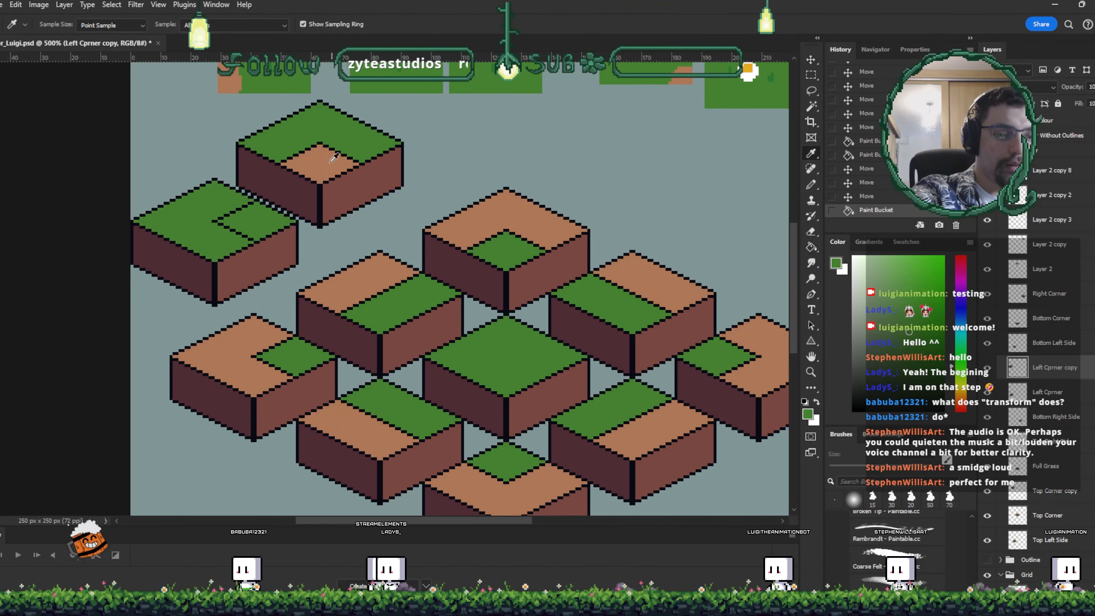
click(334, 158)
key(g)
click(268, 220)
- Align the two inverted corner tiles next to each other
key(v)
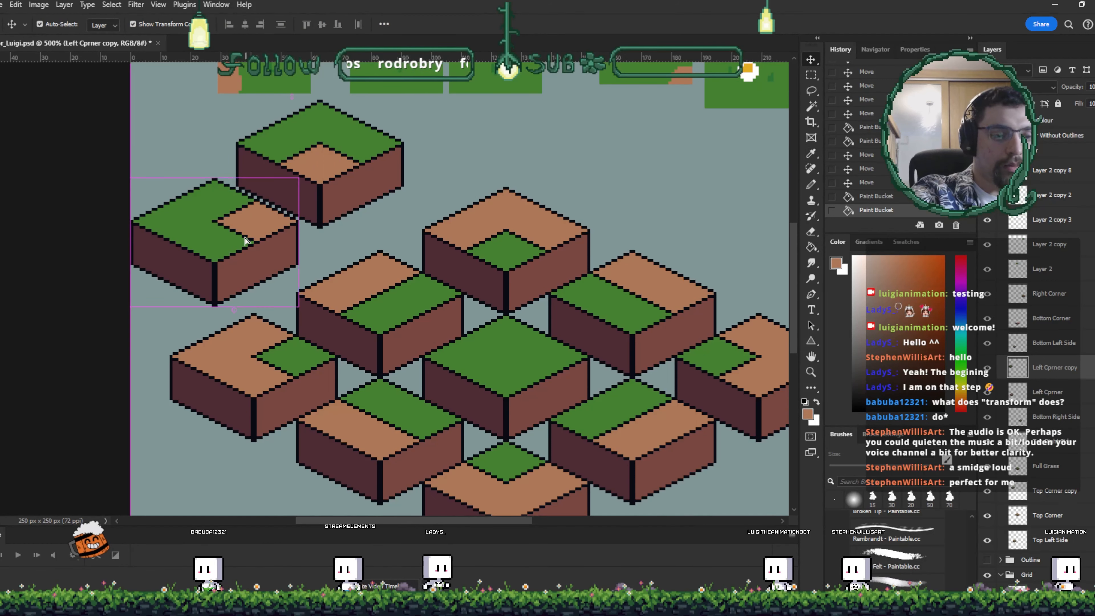
drag(245, 241, 245, 217)
drag(278, 185, 246, 217)
key(ctrl+z)
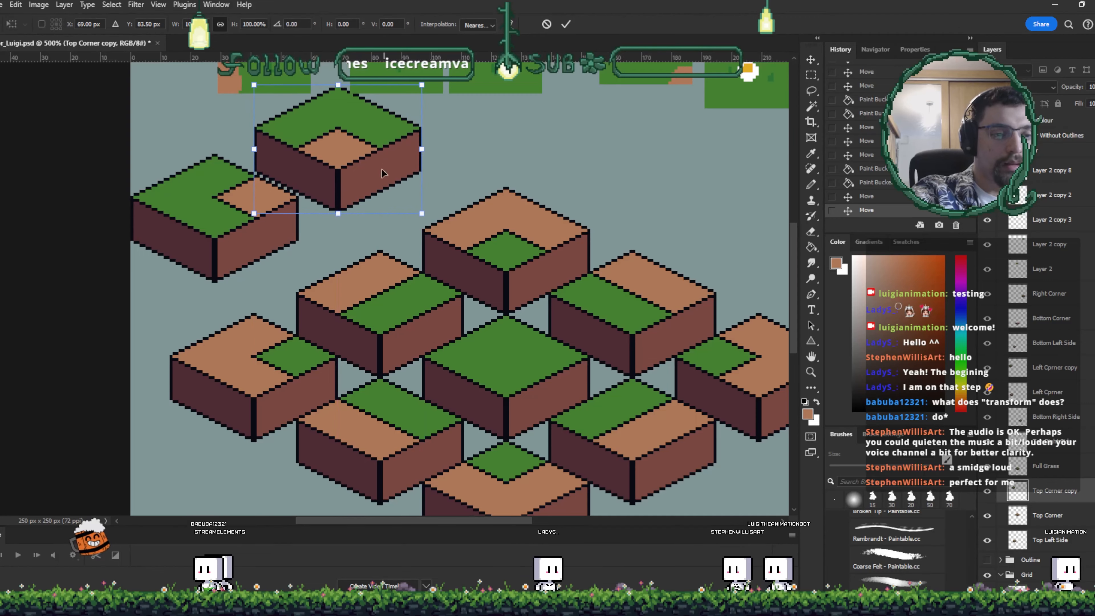
drag(472, 231, 474, 383)
key(Return)
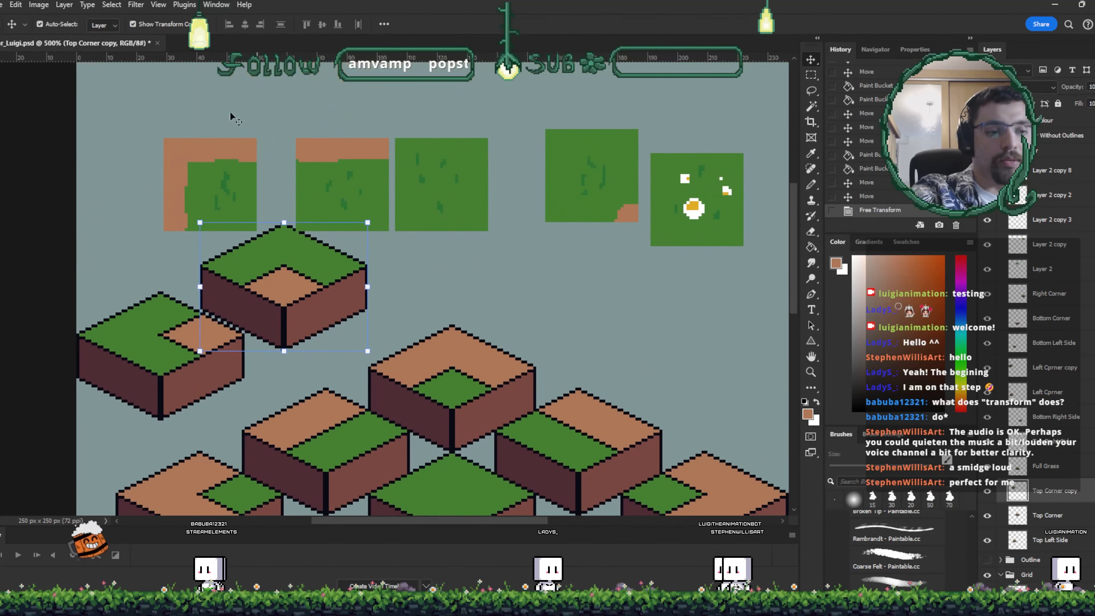
- Select the five flat grass tiles and delete them
drag(228, 113, 683, 107)
drag(663, 232, 616, 302)
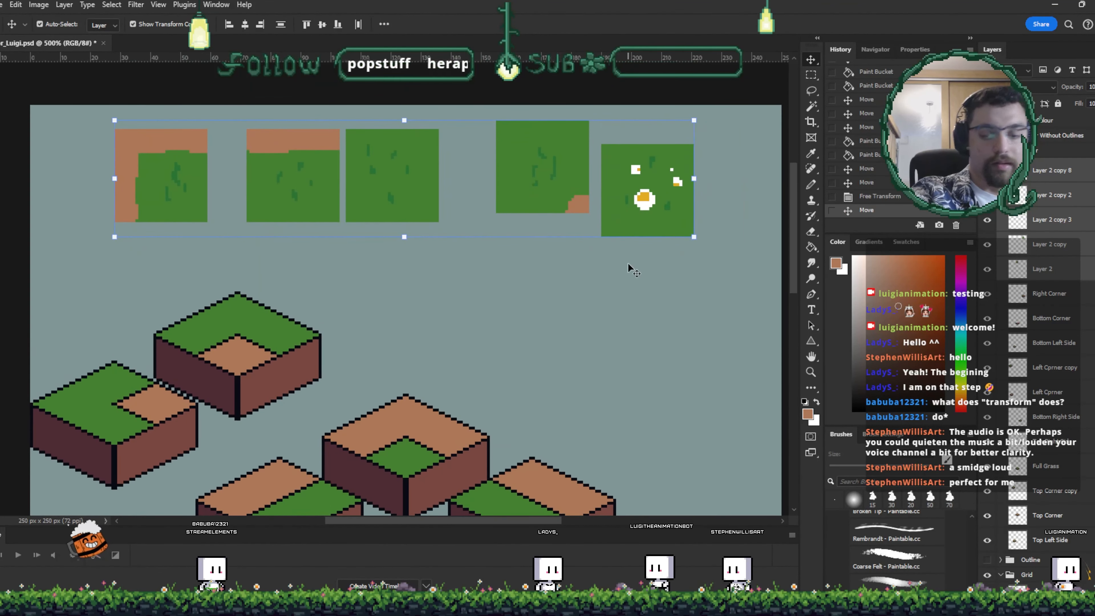
key(Delete)
- Move the inverted top-corner tile to the upper right and set the original left-corner tile beside its inverted copy
key(ctrl+minus)
drag(618, 348, 643, 307)
drag(160, 161, 404, 125)
click(594, 276)
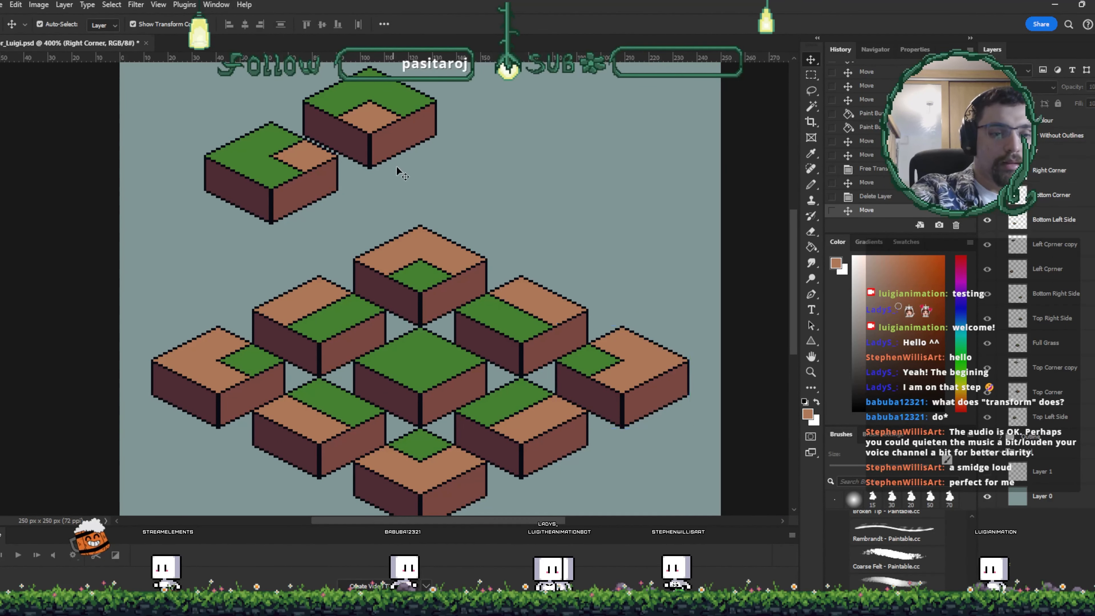
drag(361, 150, 595, 160)
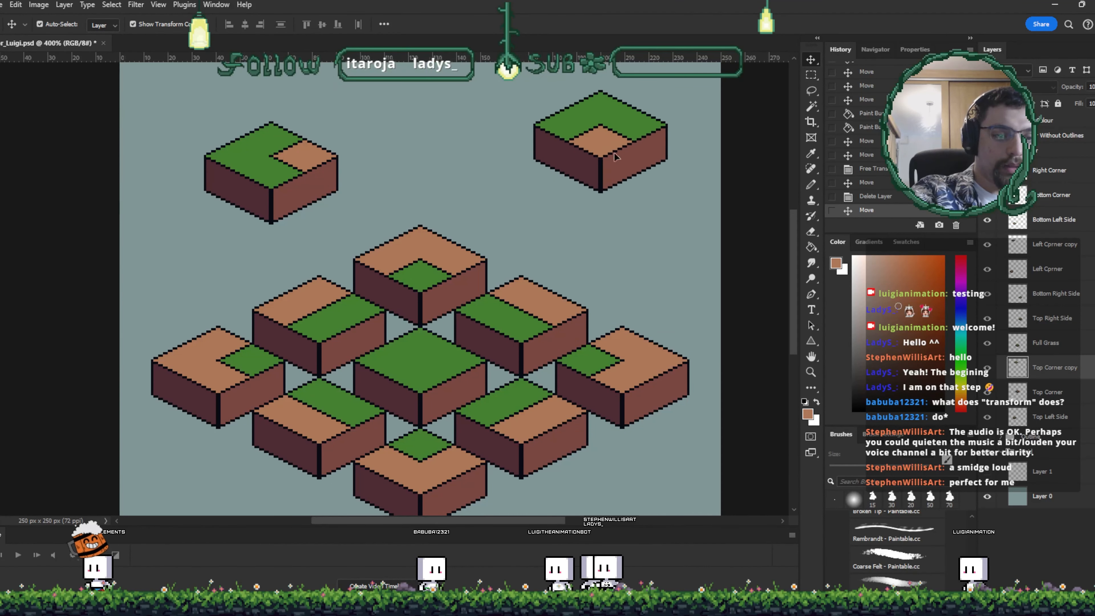
drag(259, 164, 222, 204)
drag(228, 362, 378, 199)
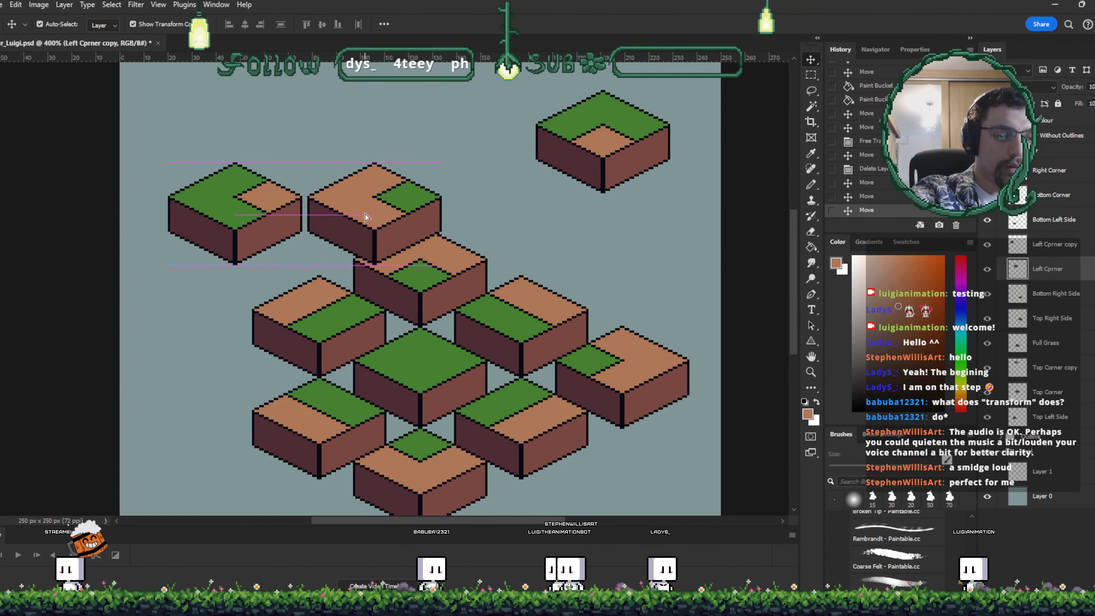
drag(458, 258, 545, 221)
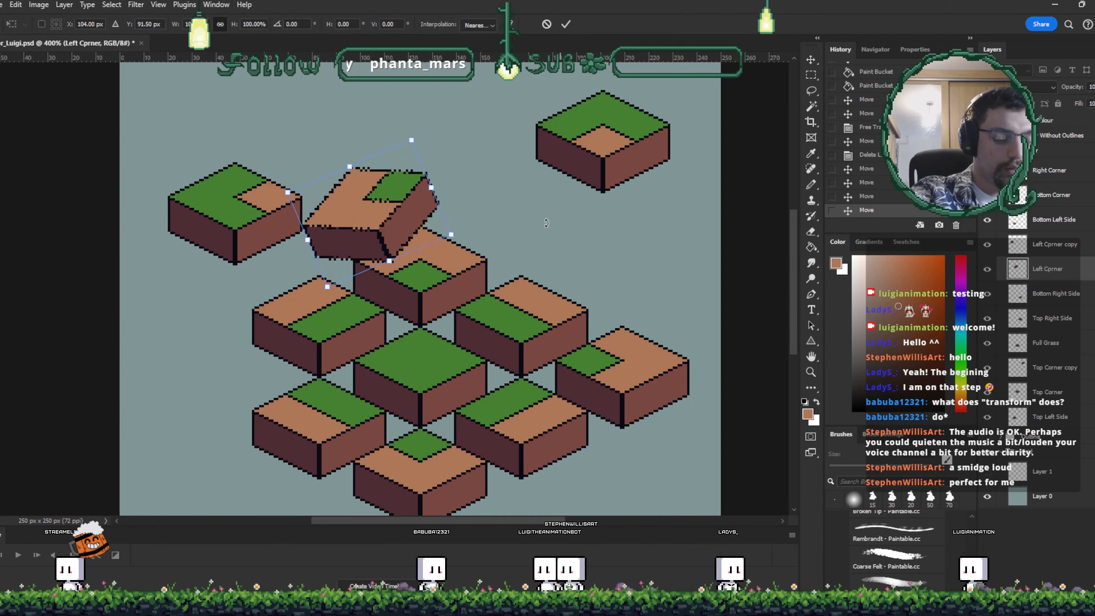
key(ctrl+z)
click(566, 25)
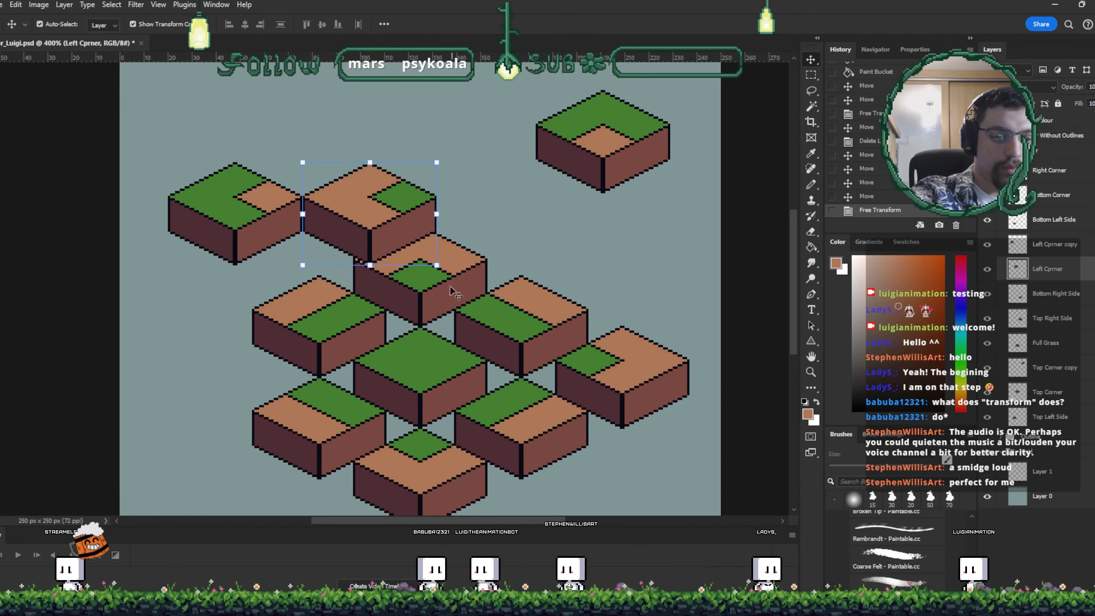
- Pull the top-corner tile and the two left-side tiles out of the scene, placing the top-corner under its inverted copy
drag(422, 302, 590, 256)
drag(319, 341, 235, 377)
drag(332, 417, 269, 468)
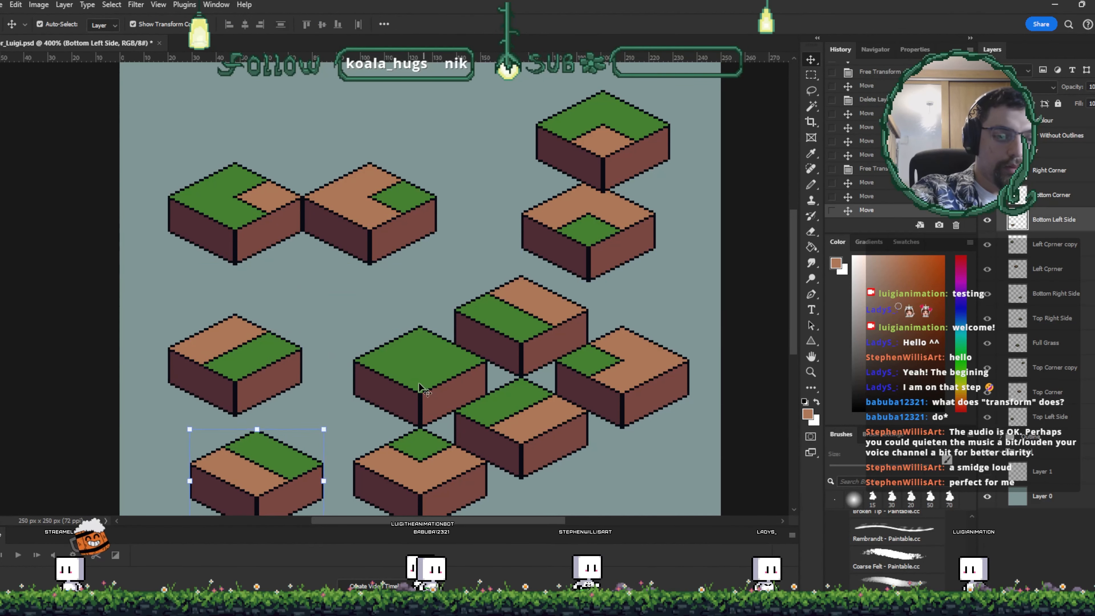
- Assemble the corner and side tiles into one larger platform at the upper left, reordering layers and nudging pieces into alignment
drag(421, 388, 259, 131)
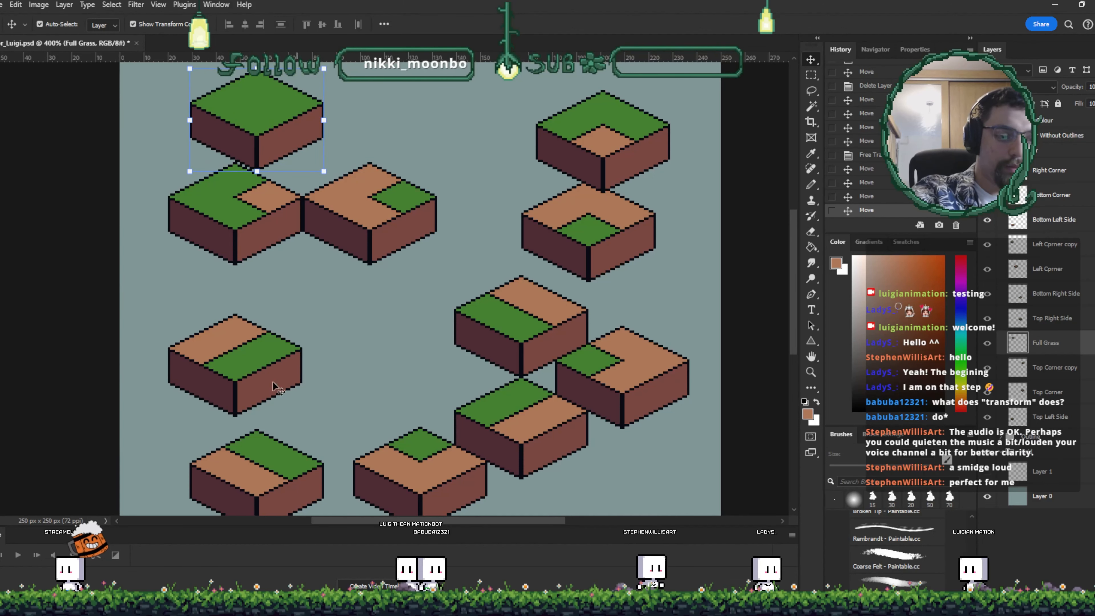
drag(521, 438, 301, 182)
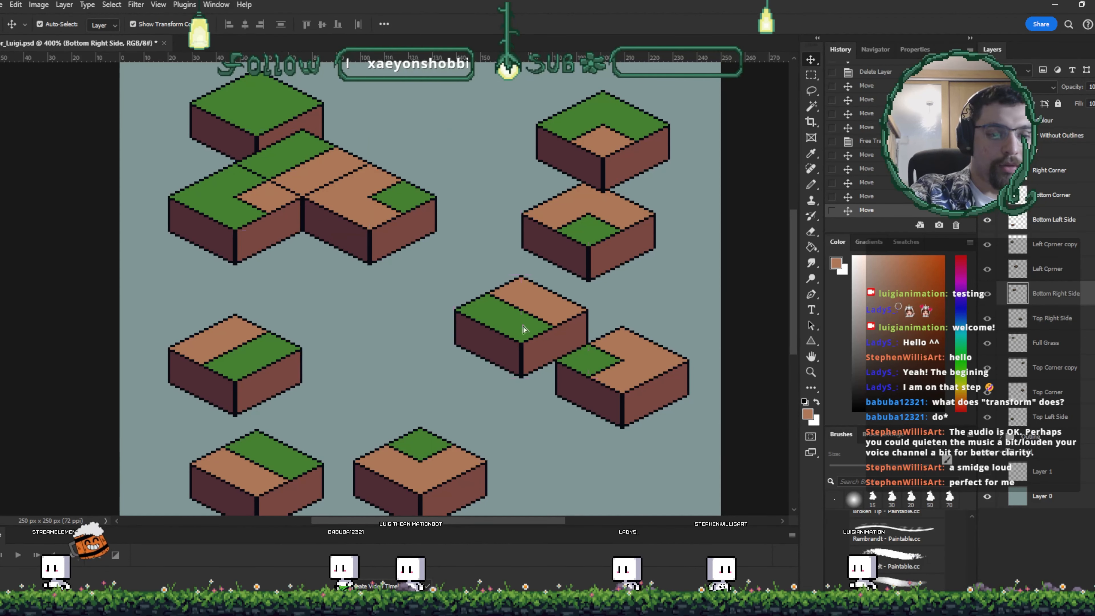
drag(525, 318, 320, 249)
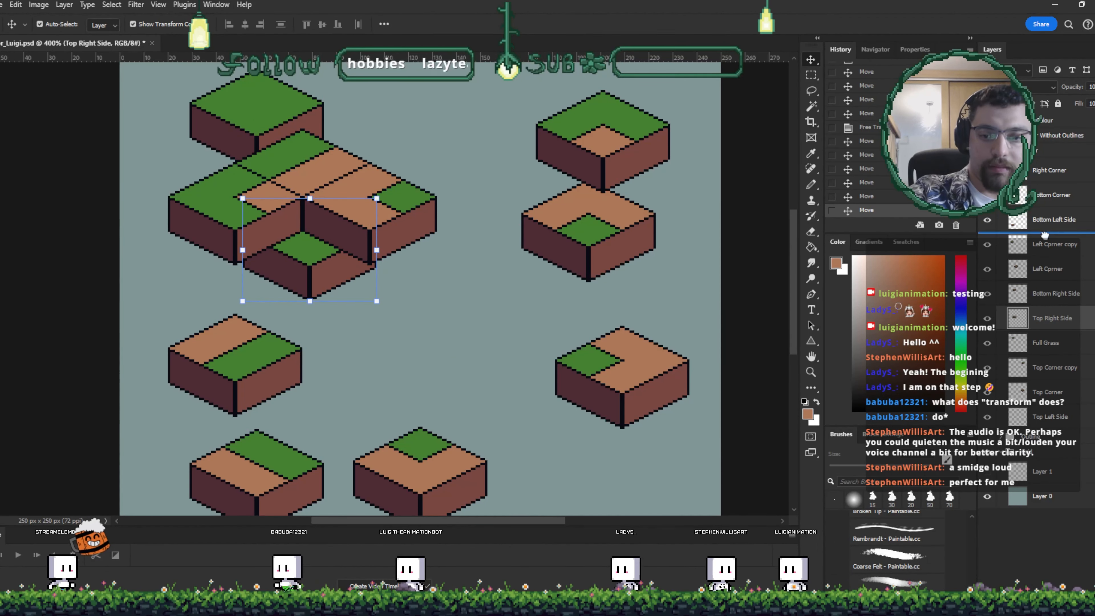
drag(1052, 188, 1052, 186)
key(Left)
key(Left)
key(Left)
key(Up)
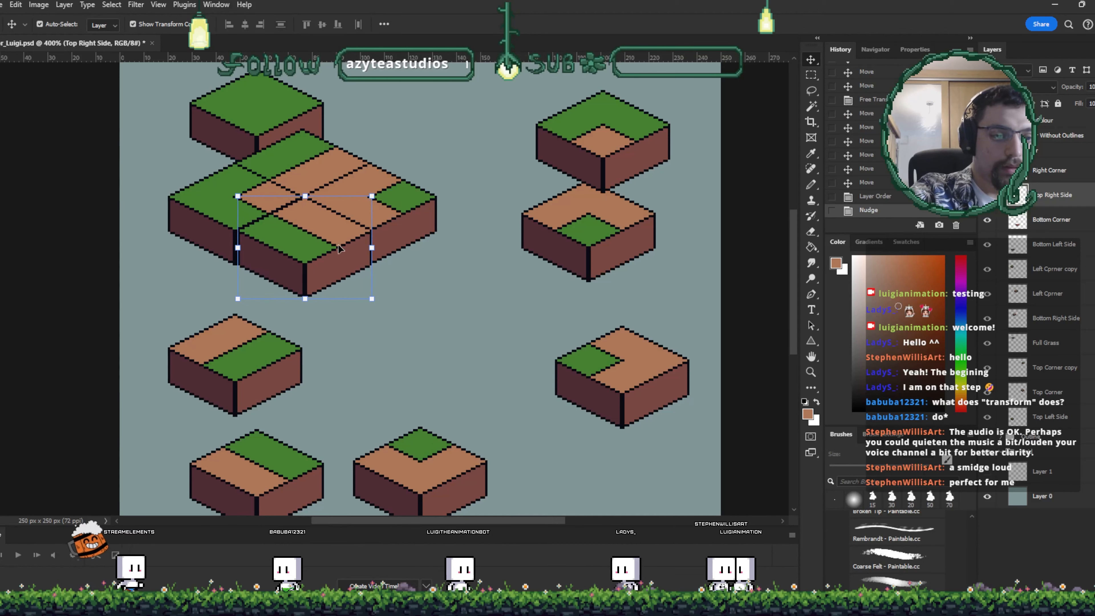
- Extend the platform with copies of the top-right-side and bottom-left-side tiles, nudging them into alignment
drag(298, 108, 485, 351)
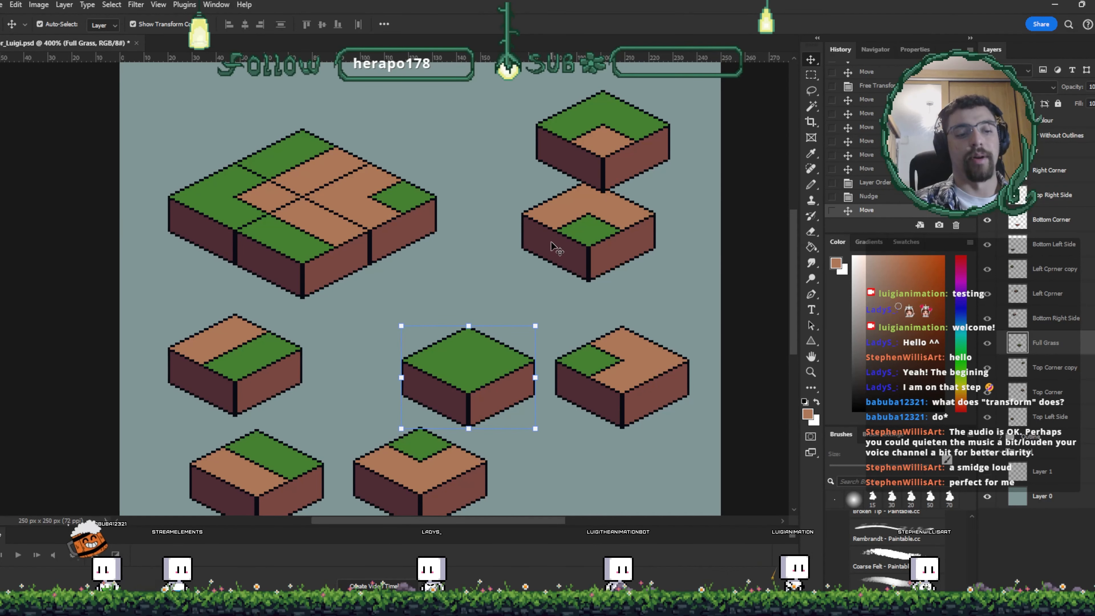
drag(551, 242, 391, 276)
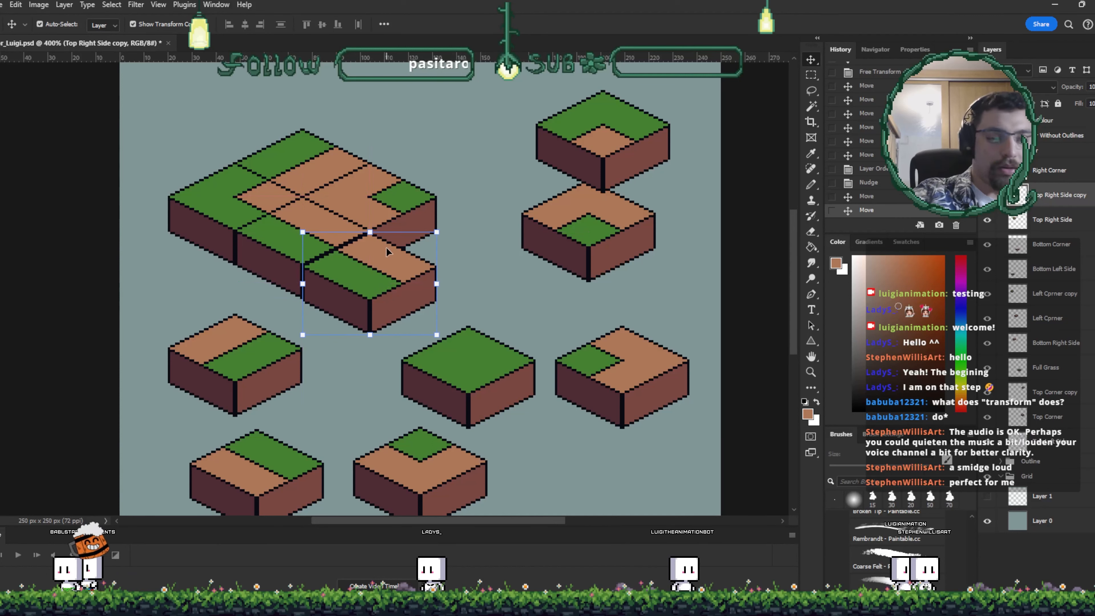
key(Left)
key(Up)
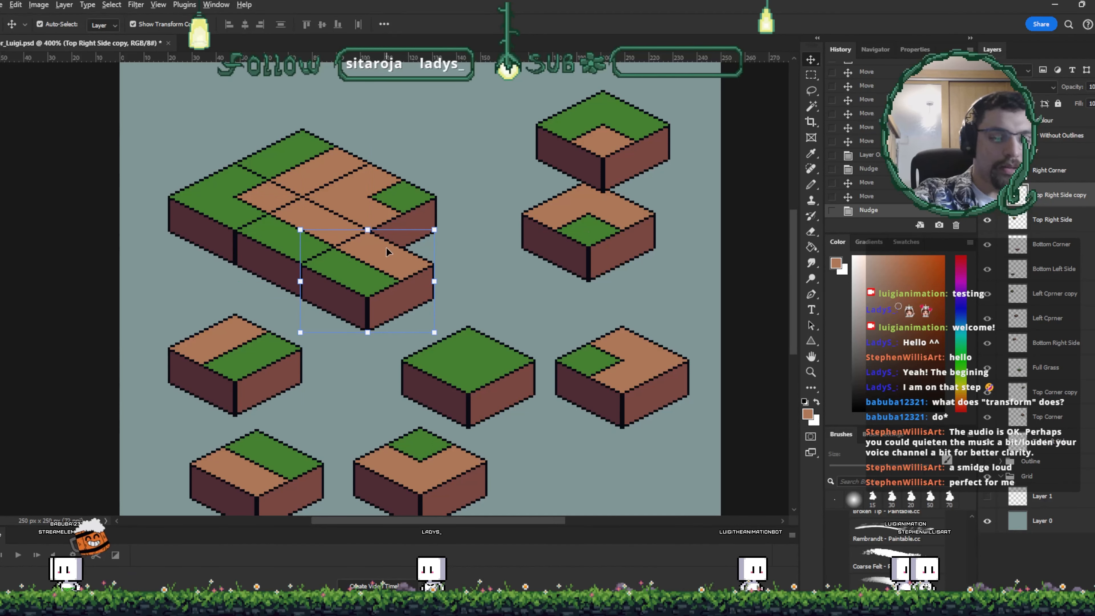
drag(386, 252, 438, 232)
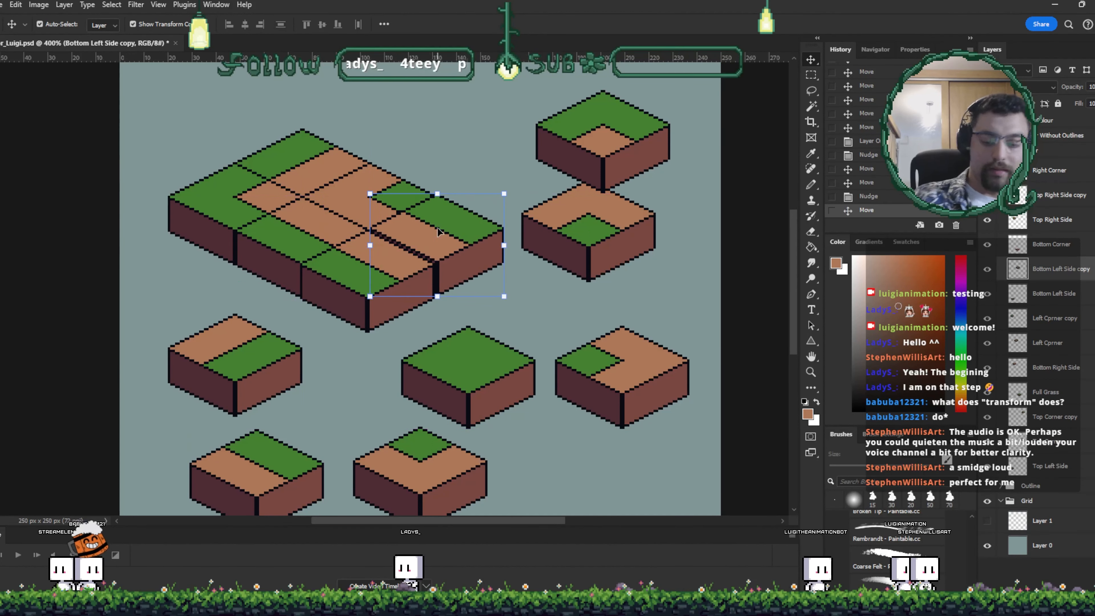
key(Left)
key(Left)
key(Down)
click(530, 274)
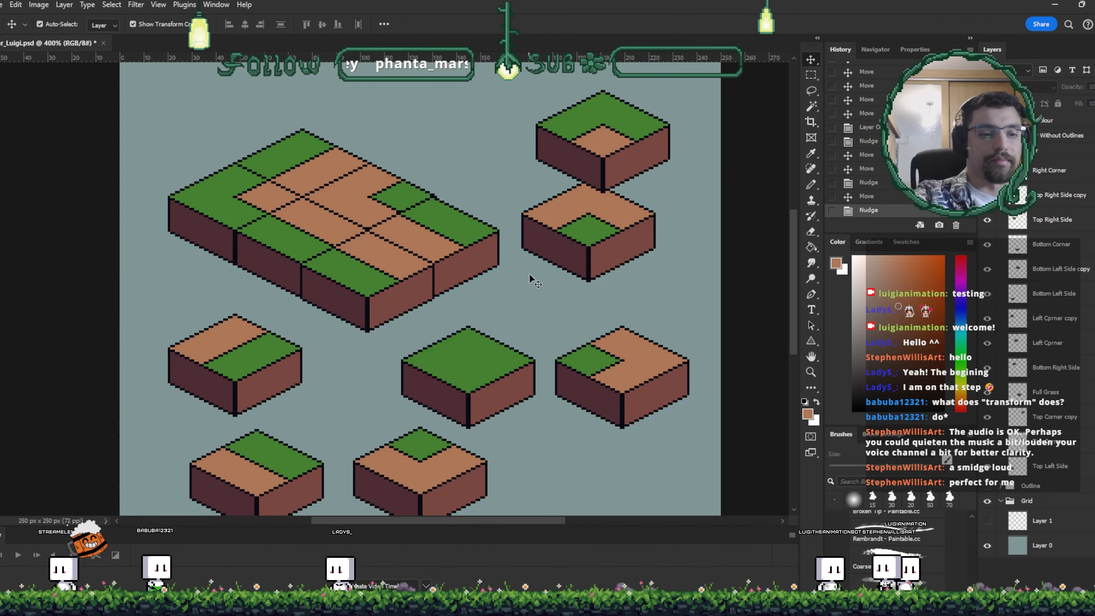
- Move a left-side tile to the bottom row and fit the full-grass tile into the platform's front corner, adjusting its layer order
scroll(530, 276, down, 3)
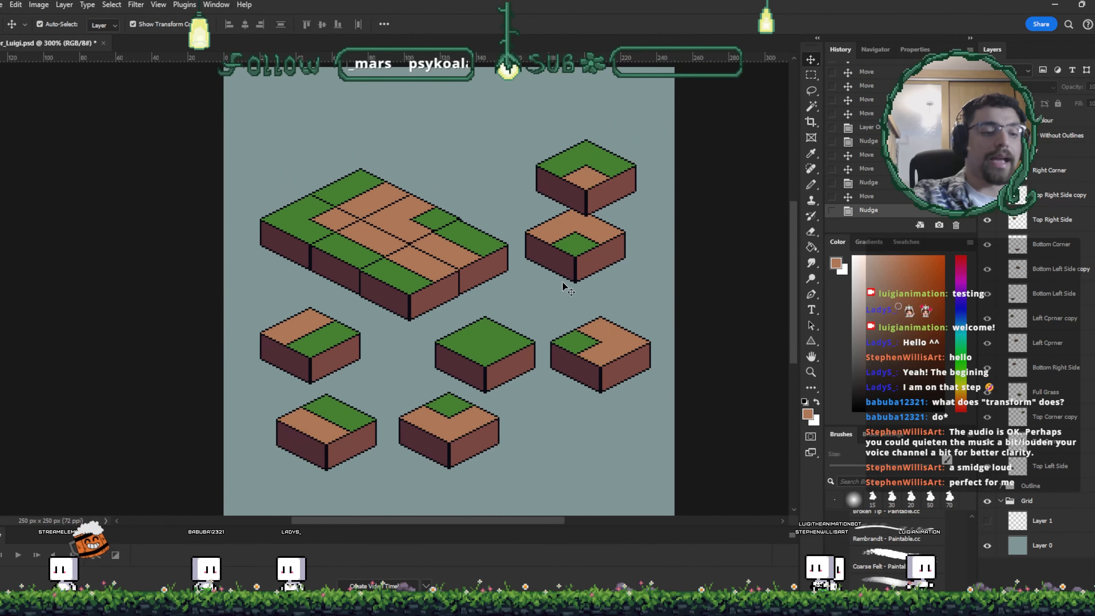
drag(304, 321, 558, 407)
drag(503, 349, 338, 294)
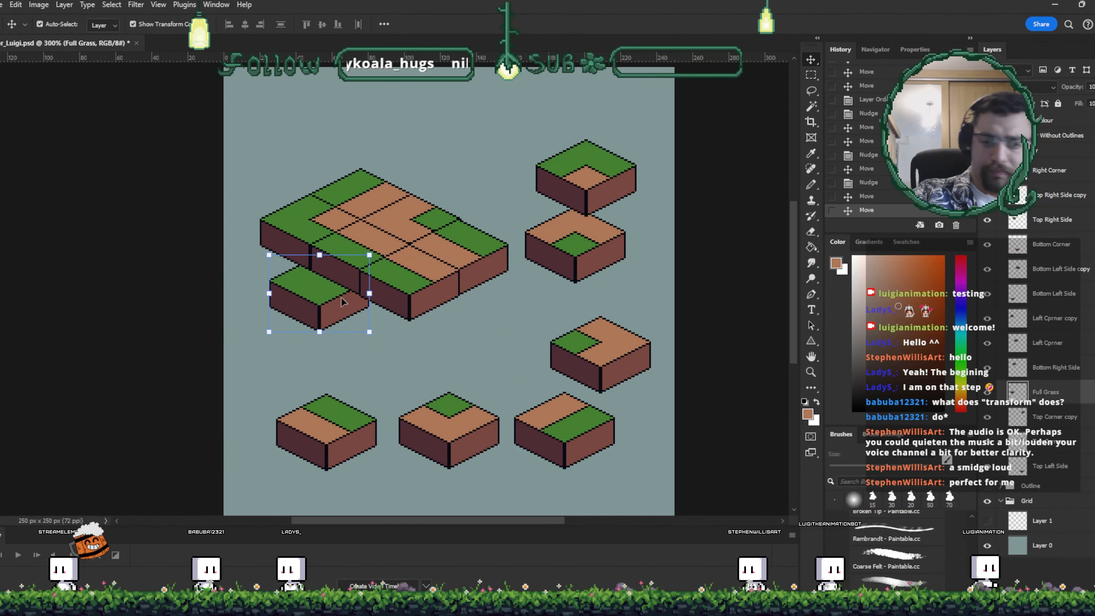
mouse_move(1064, 397)
mouse_down()
mouse_move(1071, 250)
mouse_move(1024, 197)
mouse_up()
key(Left)
key(Left)
key(Up)
key(Up)
key(Up)
key(Up)
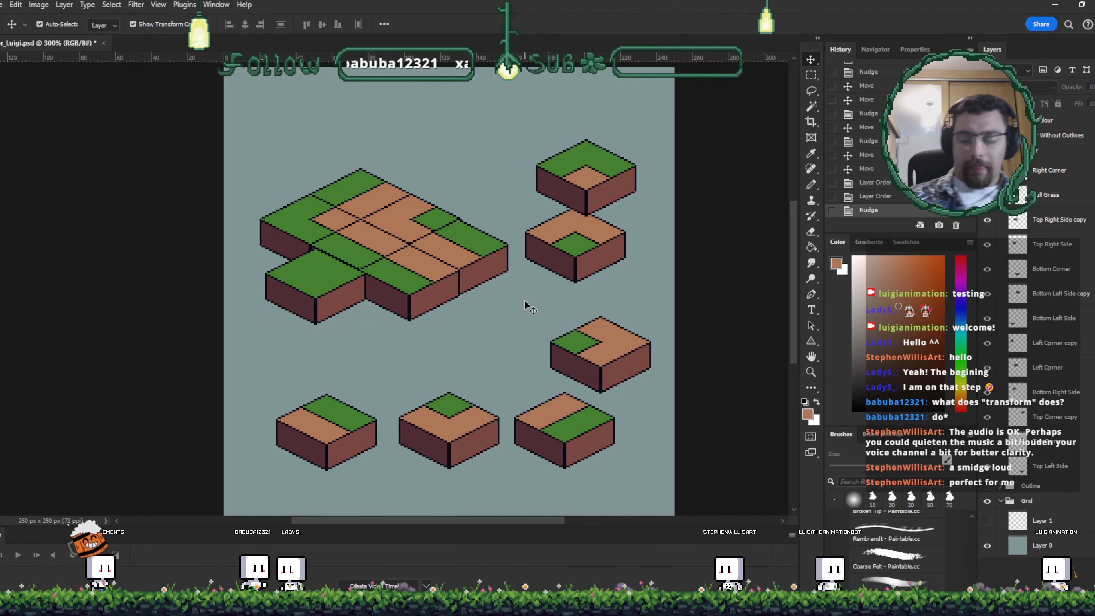
key(Left)
key(Up)
key(Up)
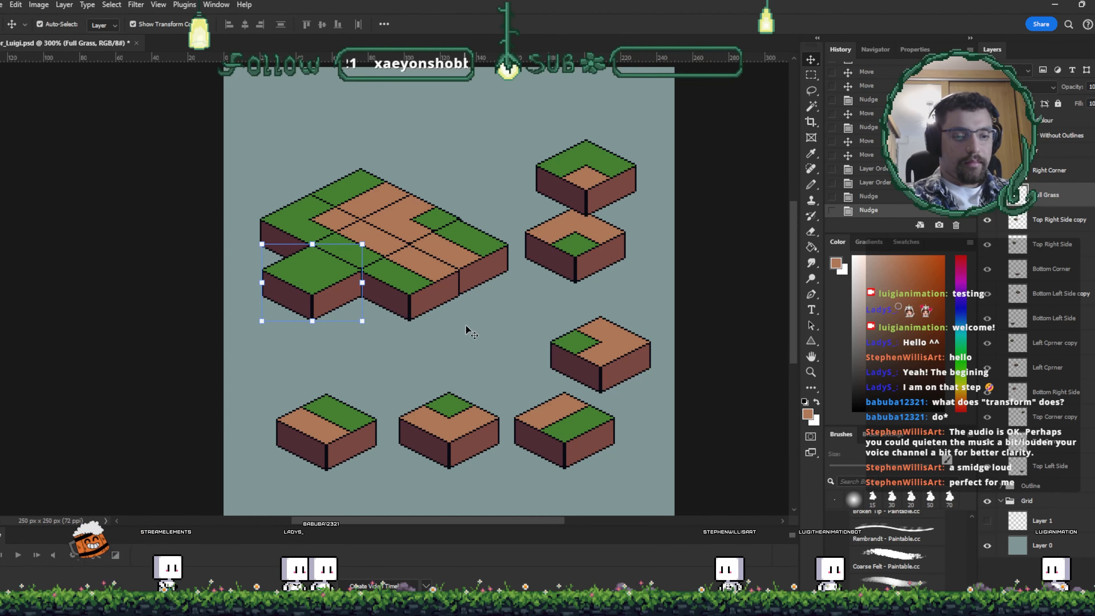
click(465, 325)
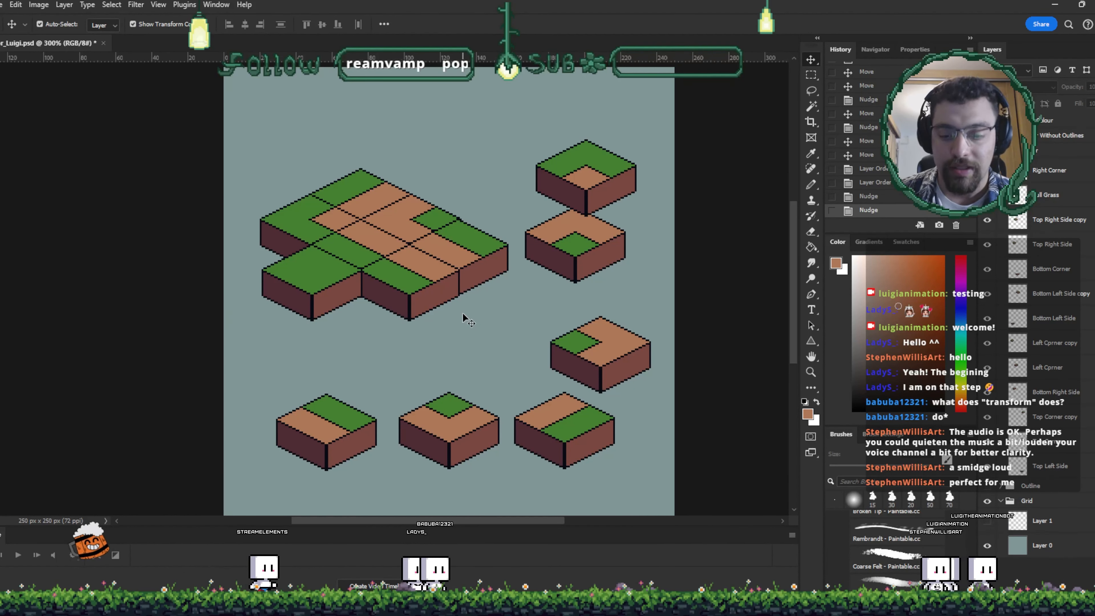
- Show the isometric grid and stack the right-corner tile directly beneath the top-corner tile
click(988, 521)
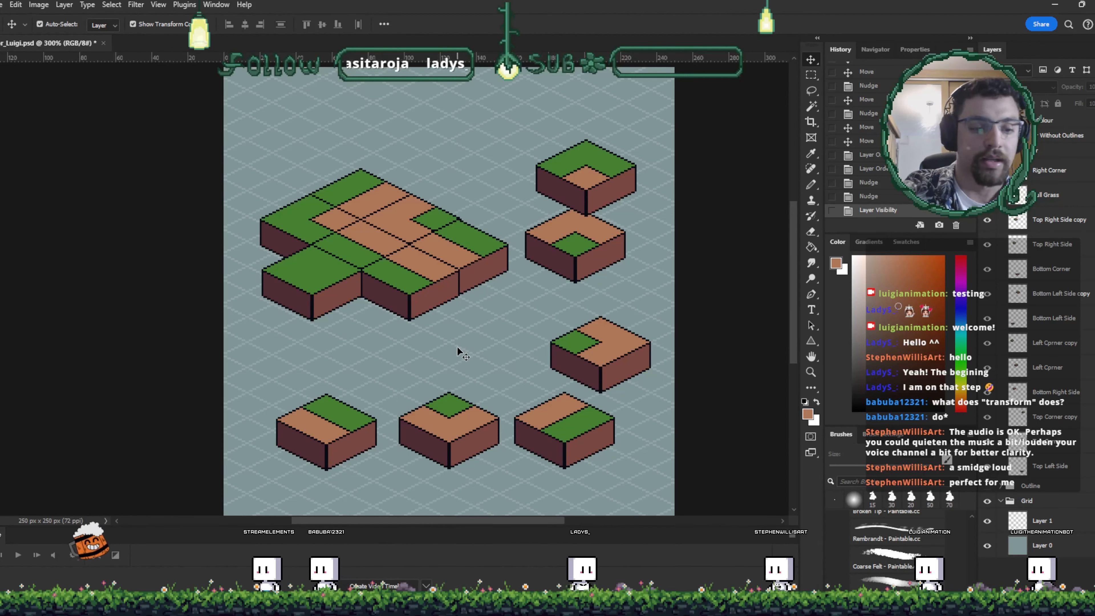
drag(611, 352, 581, 253)
key(ctrl+t)
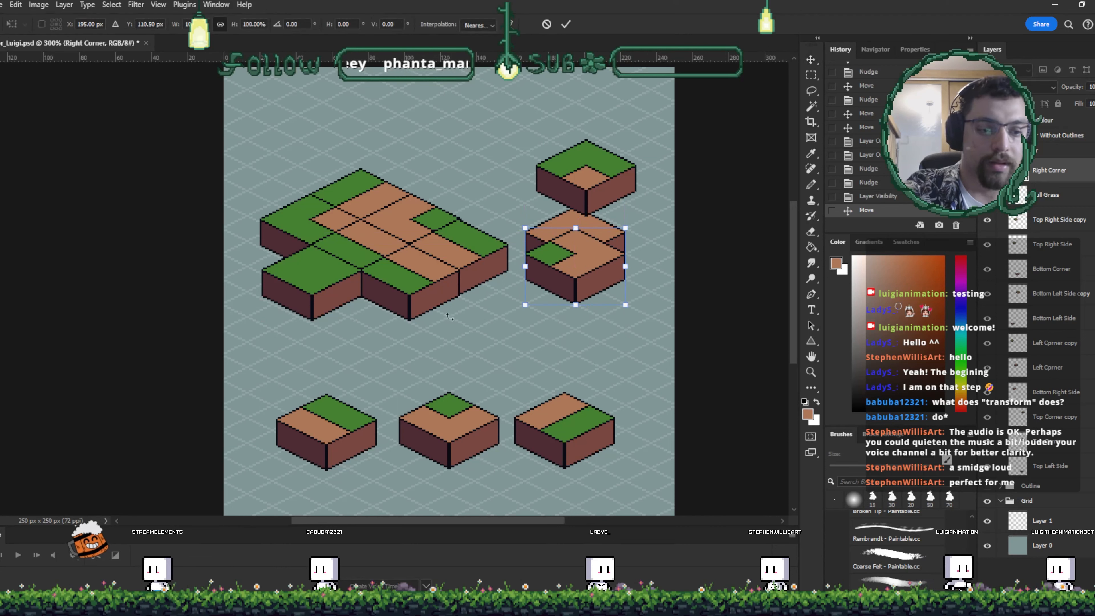
key(Return)
- Duplicate the full-grass tile and stack the copy one level above it
drag(323, 292, 323, 267)
key(Right)
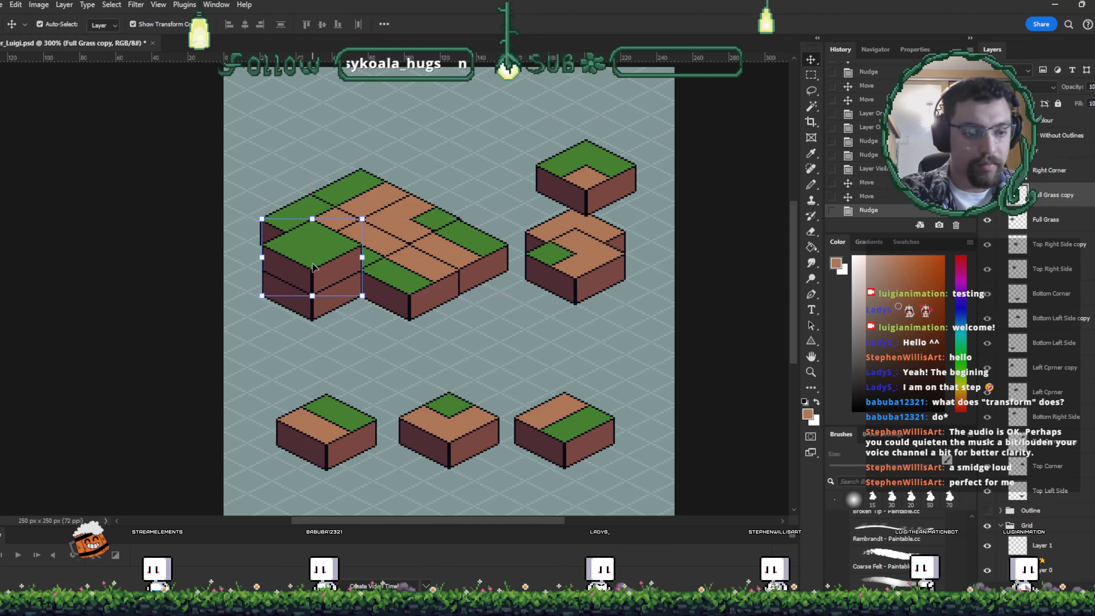
key(ctrl+t)
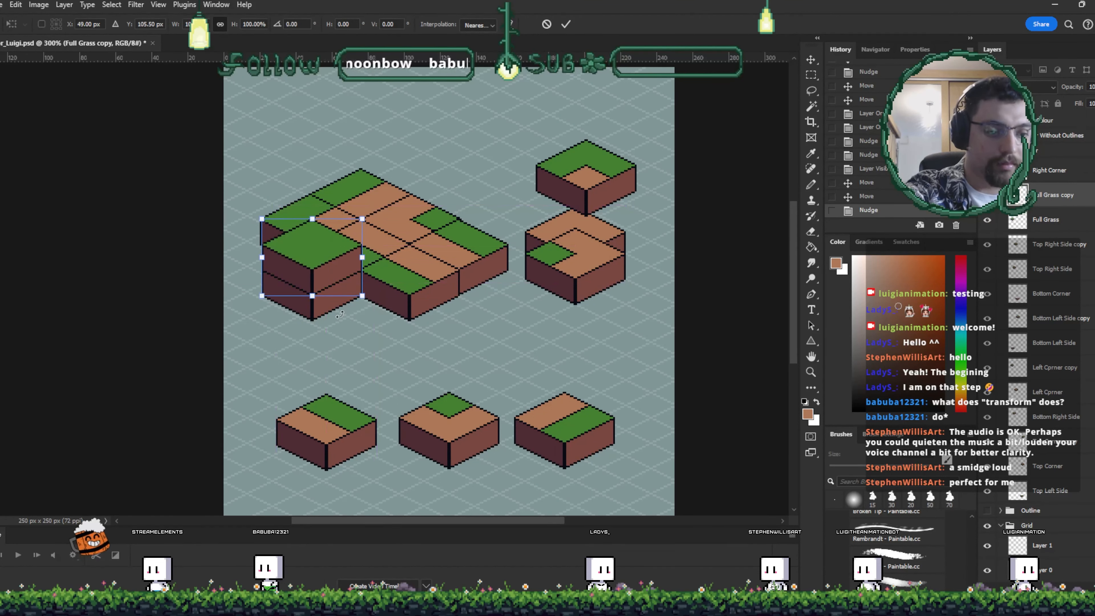
click(565, 25)
key(ctrl+t)
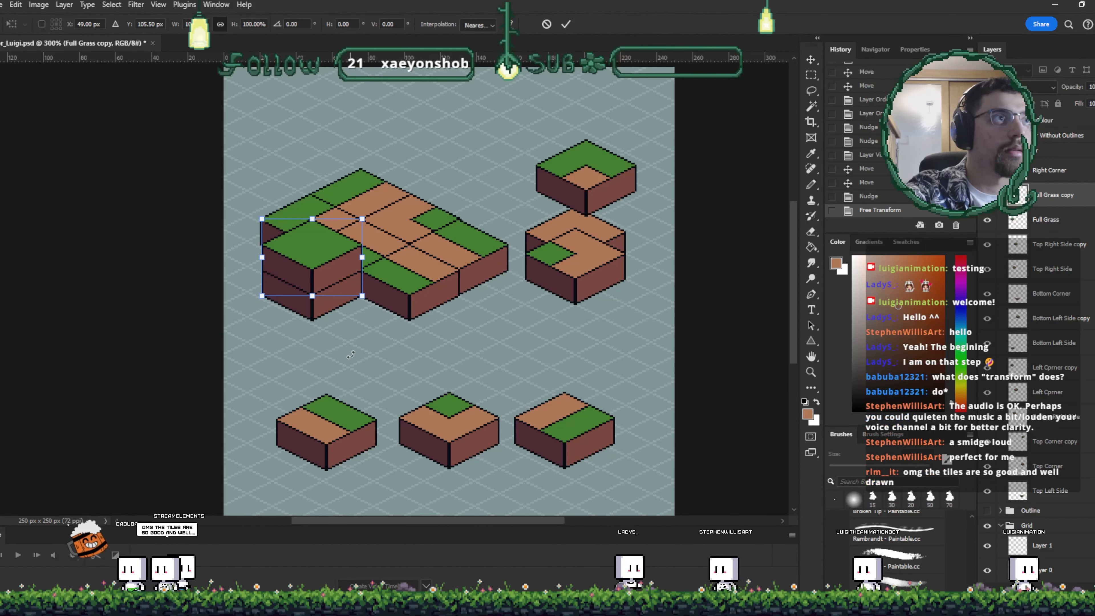
drag(330, 382, 401, 345)
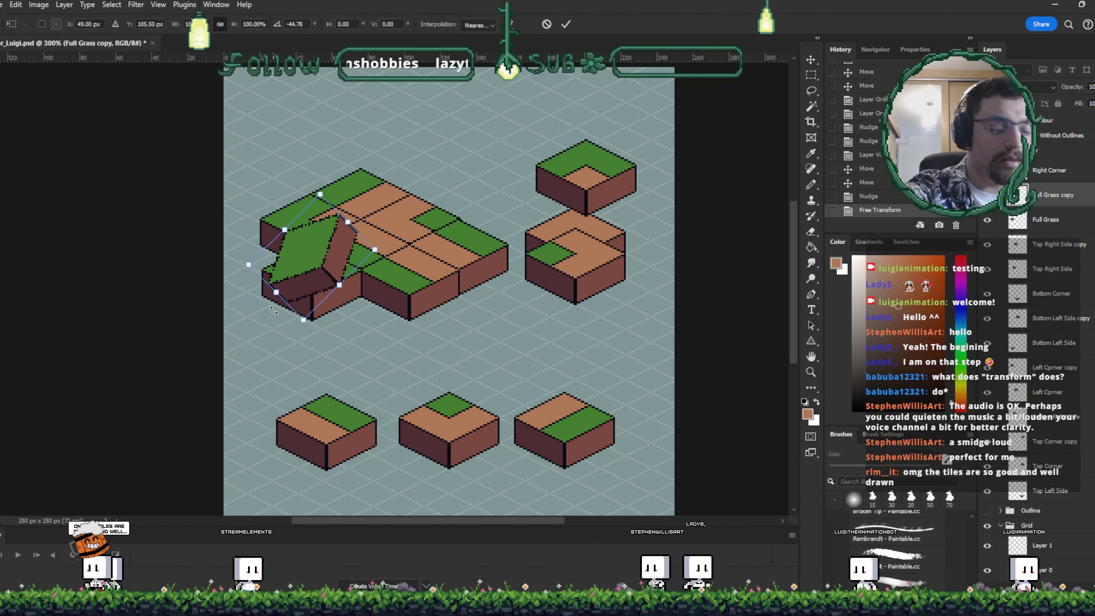
click(546, 25)
click(293, 333)
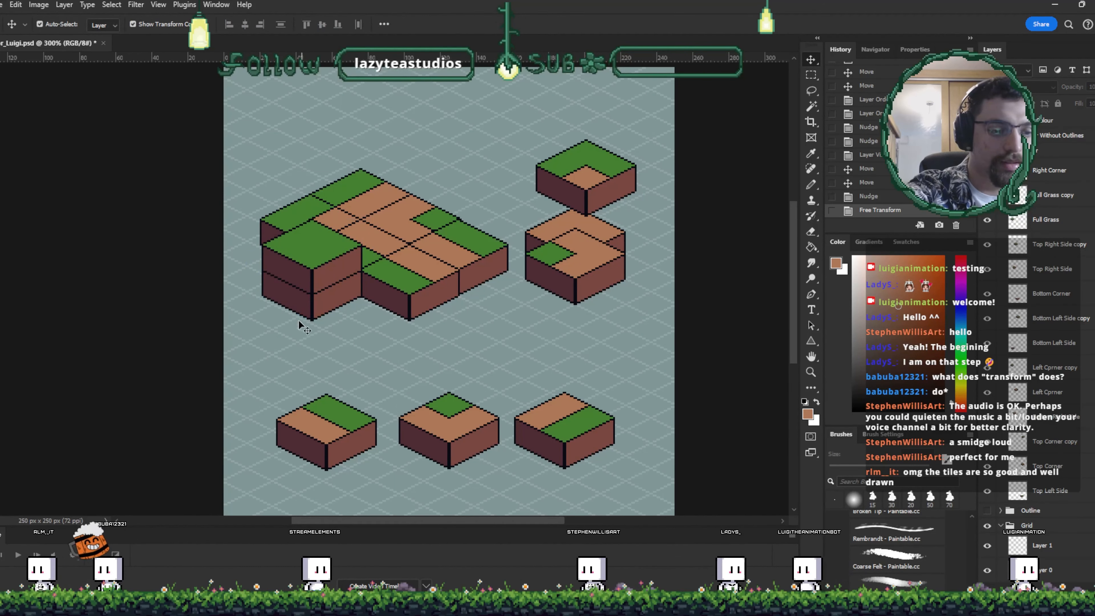
- Try moving the stacked full-grass pair and the top-corner tile to new positions, deleting one selected tile
click(303, 306)
drag(320, 271, 492, 103)
drag(581, 159, 582, 278)
drag(483, 250, 472, 276)
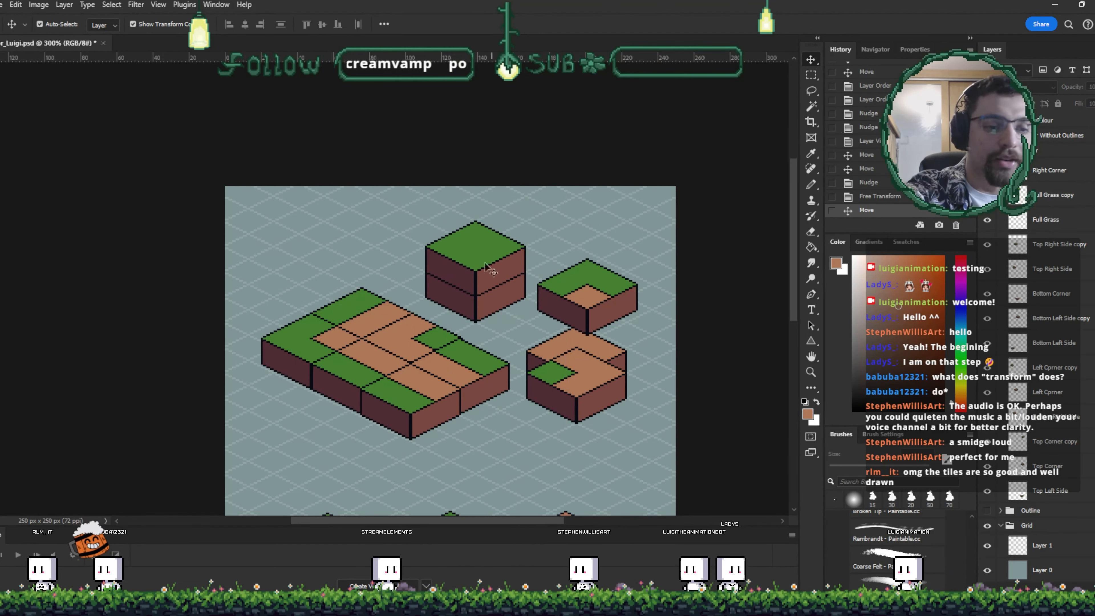
drag(486, 267, 494, 181)
key(Delete)
- Try moving the full-grass tile below the corner tiles and repositioning the inverted corner tile, undoing one move
drag(484, 228, 511, 414)
scroll(510, 414, up, 2)
drag(617, 342, 528, 254)
drag(607, 263, 614, 258)
scroll(614, 259, down, 3)
key(ctrl+z)
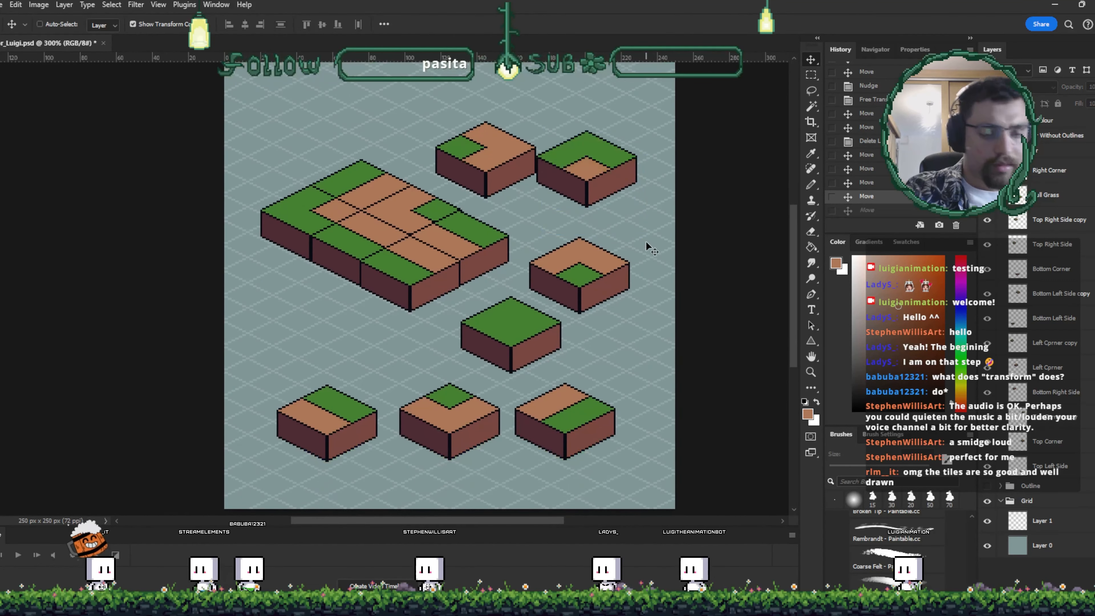
- Undo and redo moves, then try stacking the inverted corner tile beneath the top-corner copy
key(ctrl+z)
key(ctrl+shift+z)
key(ctrl+shift+z)
ctrl+click(583, 211)
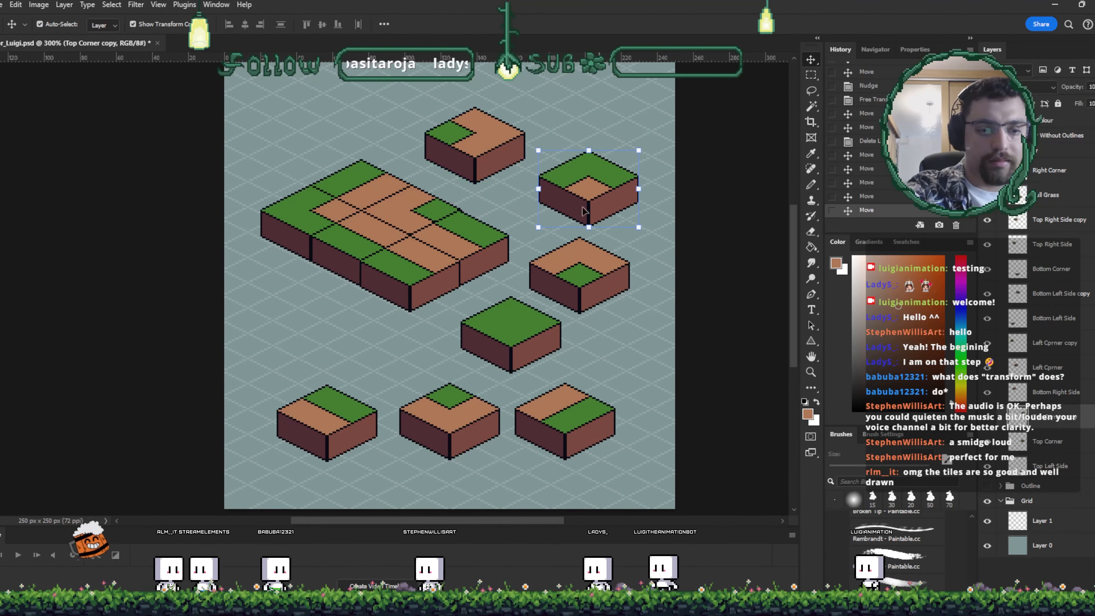
drag(583, 210, 581, 190)
drag(474, 164, 575, 276)
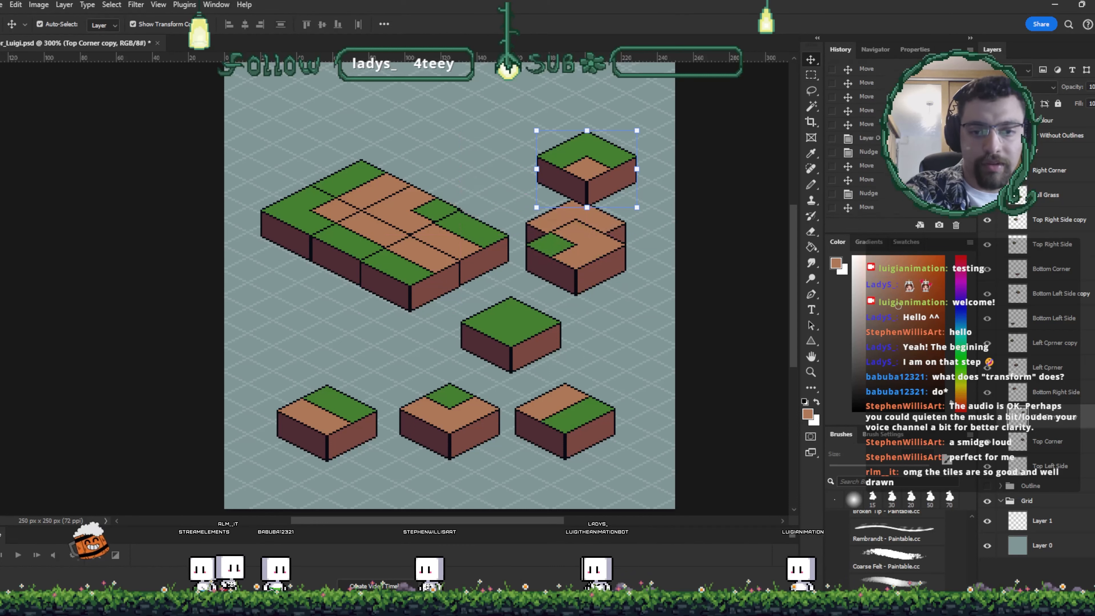
- Revert the document to its opened snapshot, unlock the grid layer and set its opacity to 29%
click(849, 72)
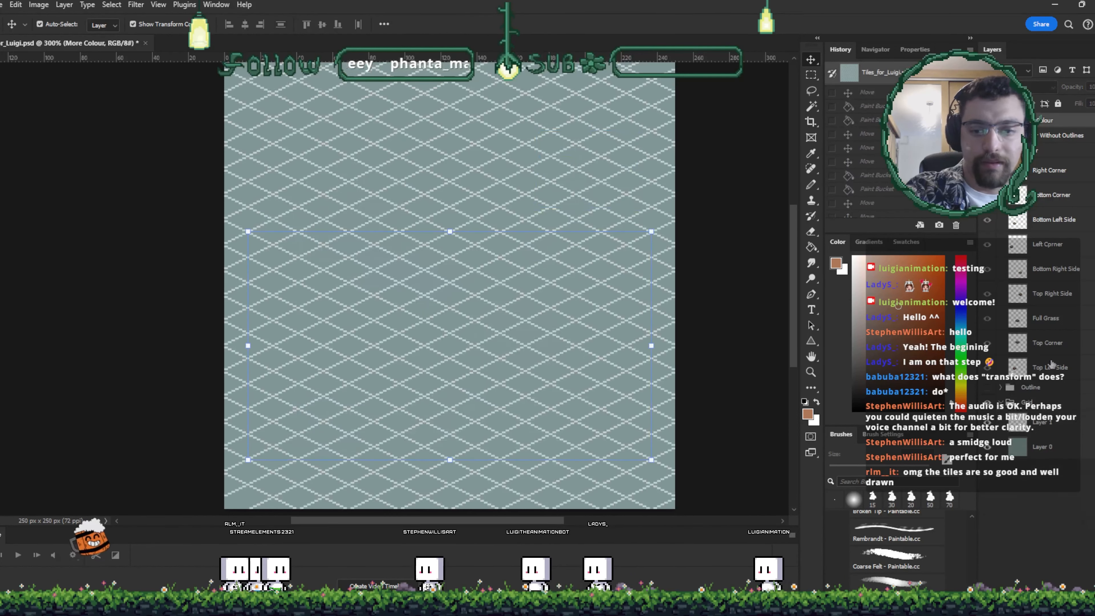
click(1043, 403)
key(h)
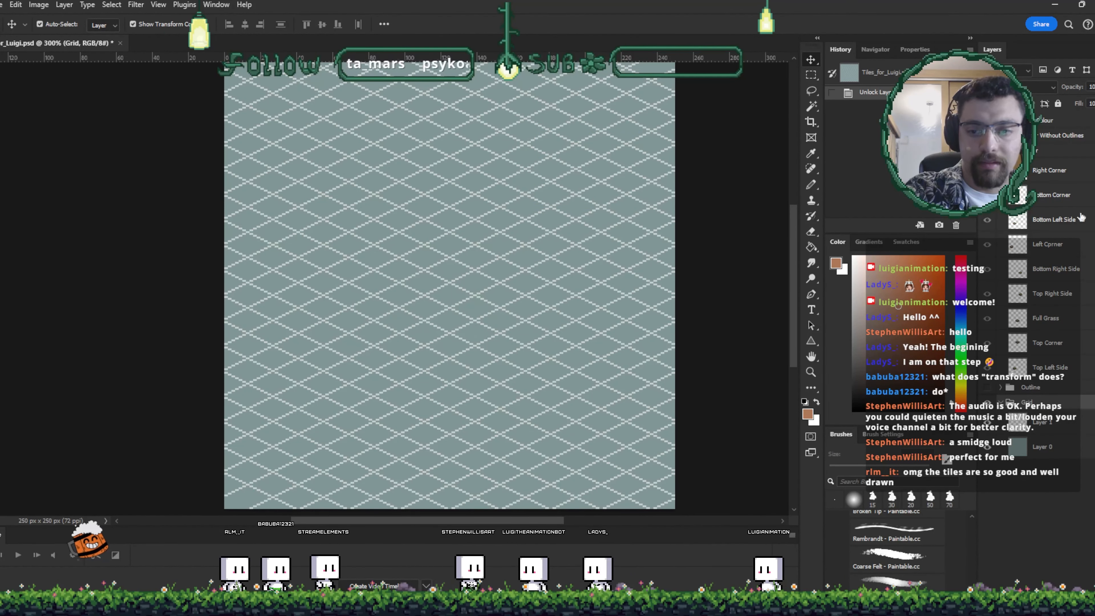
click(1043, 422)
click(1058, 103)
key(v)
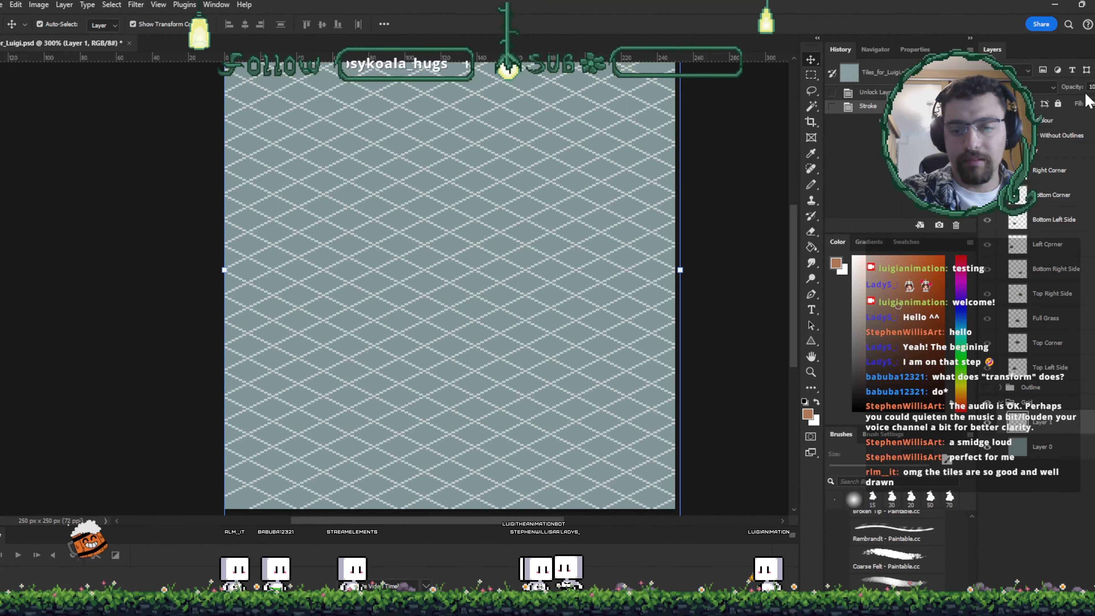
key(2)
key(9)
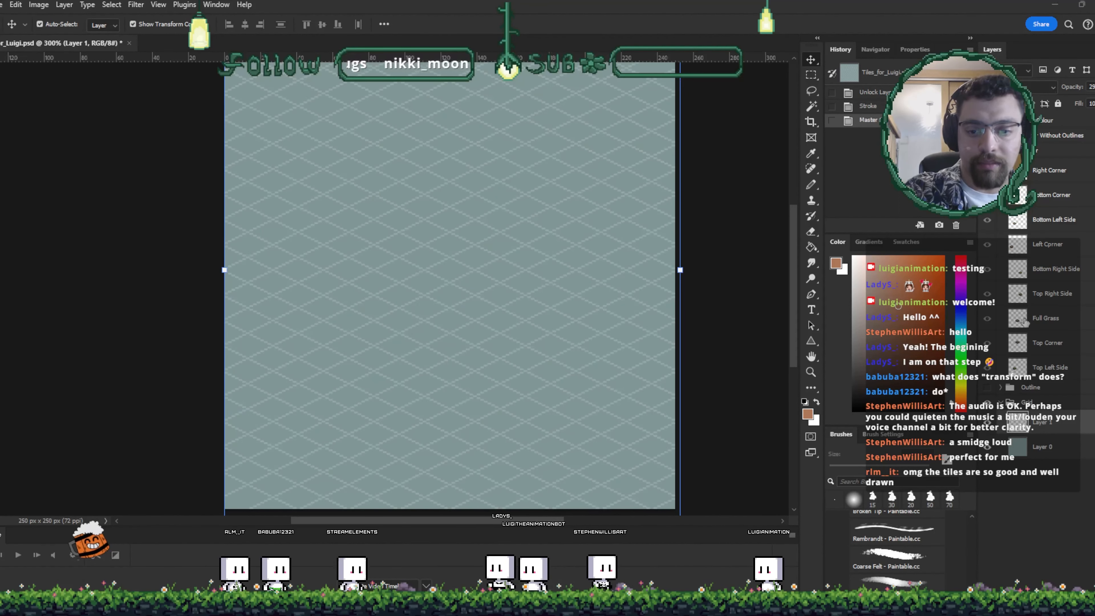
- Toggle layer visibility to show the diamond arrangement of inverted corner tiles without outlines, adjusting opacity
click(986, 388)
click(987, 150)
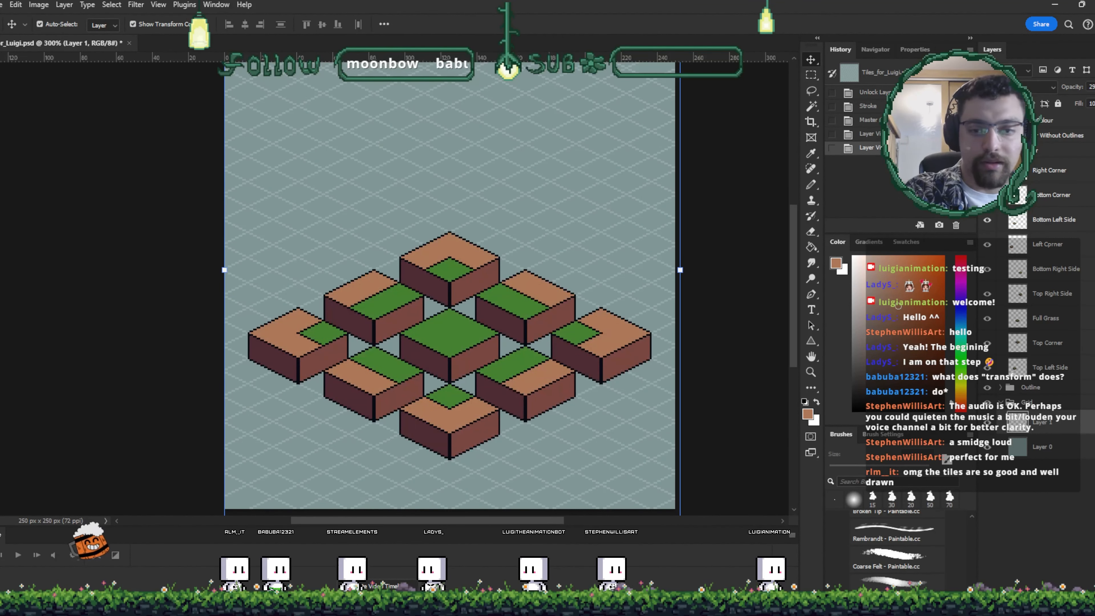
click(987, 135)
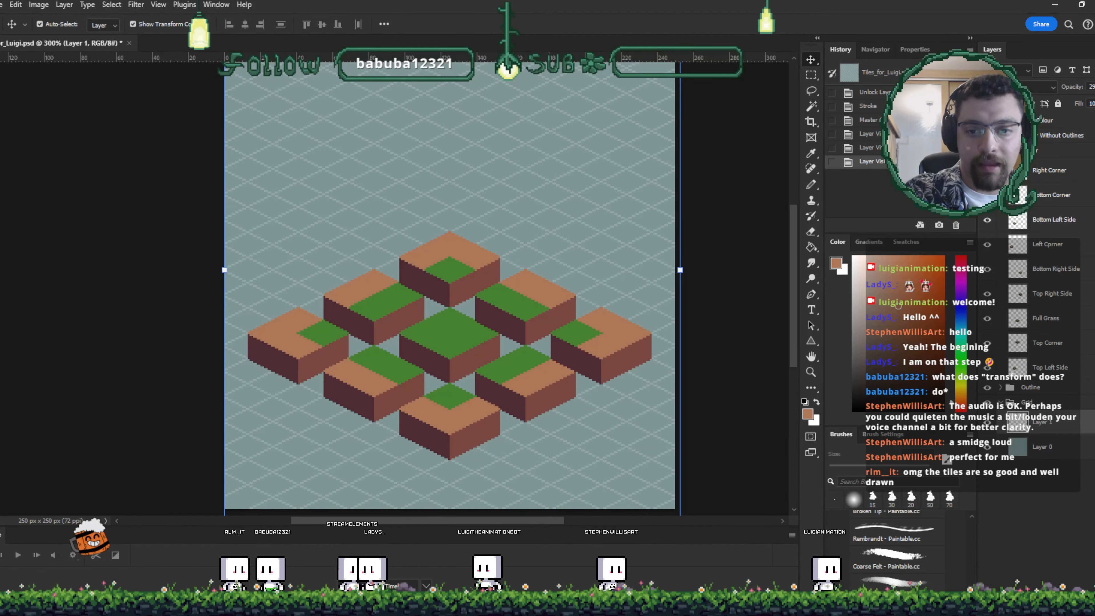
click(1000, 150)
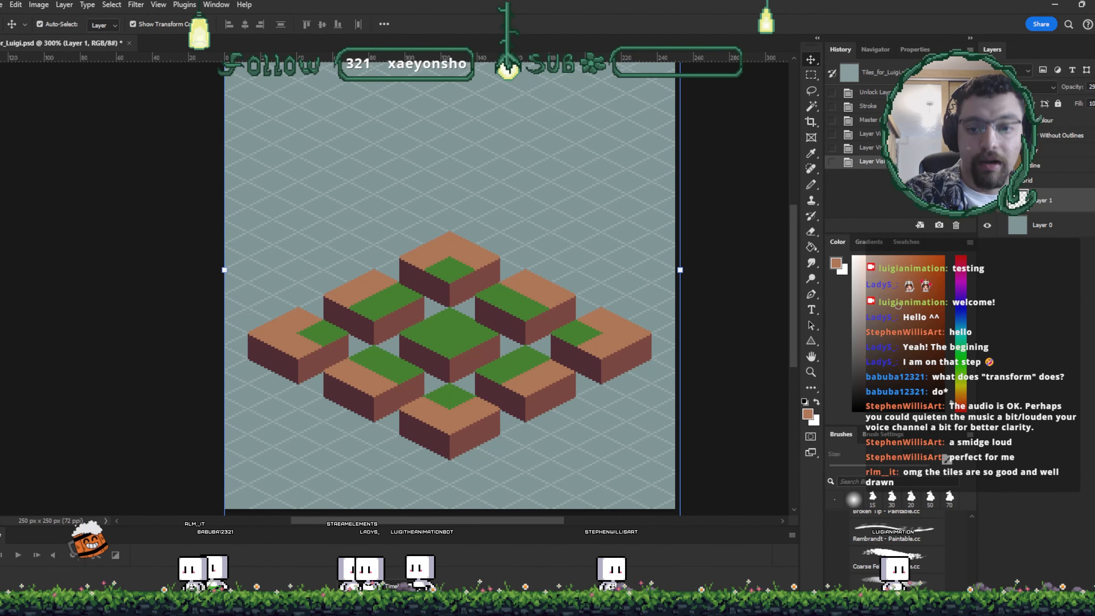
click(987, 225)
click(987, 224)
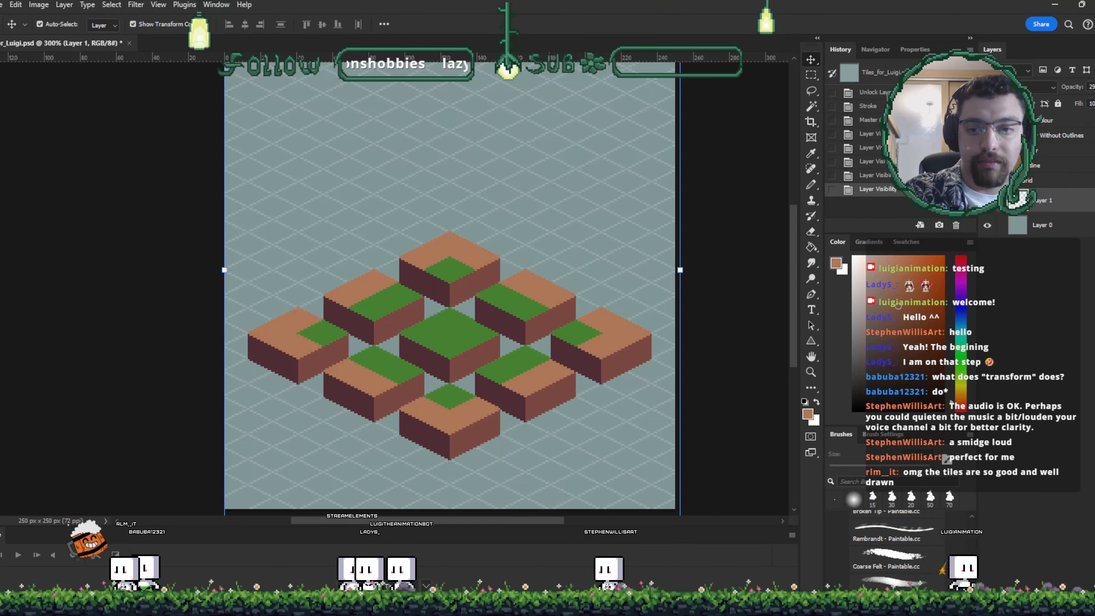
drag(1084, 111, 1075, 106)
click(982, 292)
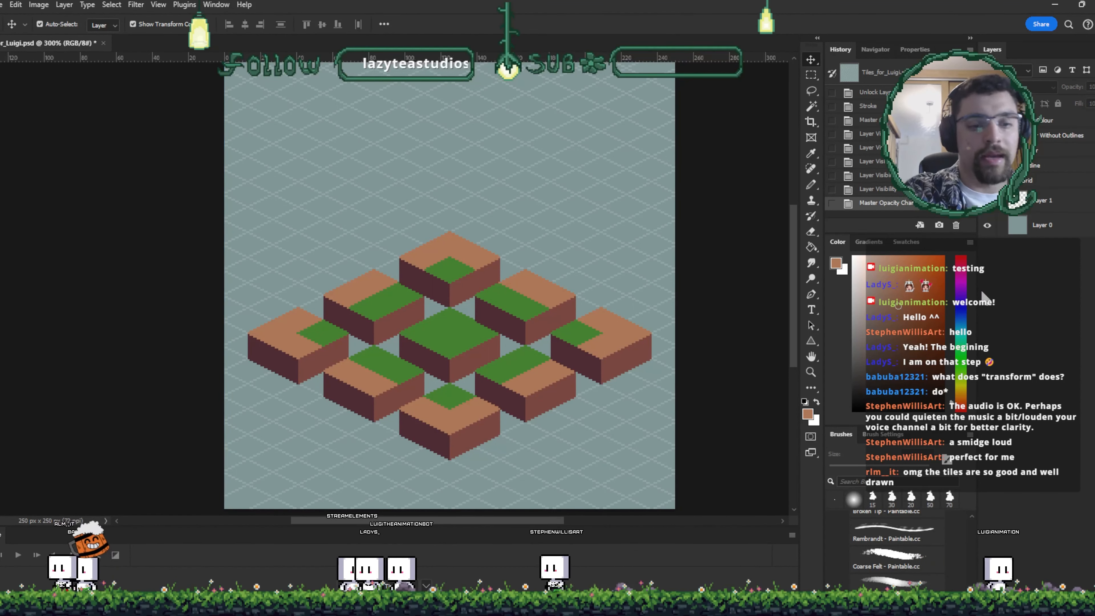
- Sample the grass green and pencil pixels onto the grass edge of the bottom-left-side tile
key(ctrl+plus)
key(ctrl+plus)
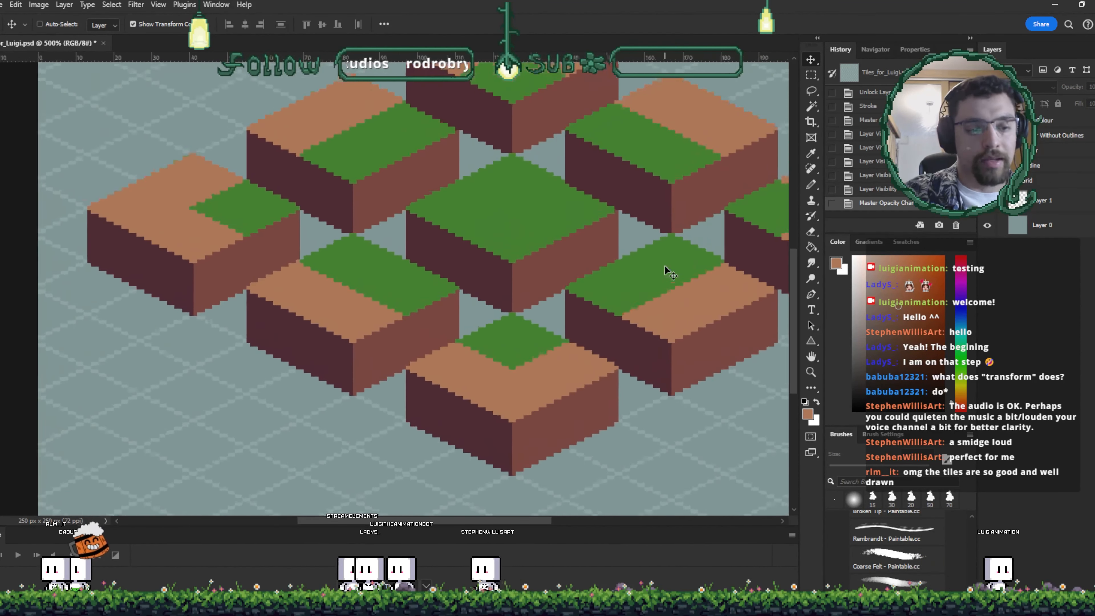
key(ctrl+plus)
key(ctrl+plus)
key(ctrl+plus)
key(ctrl+plus)
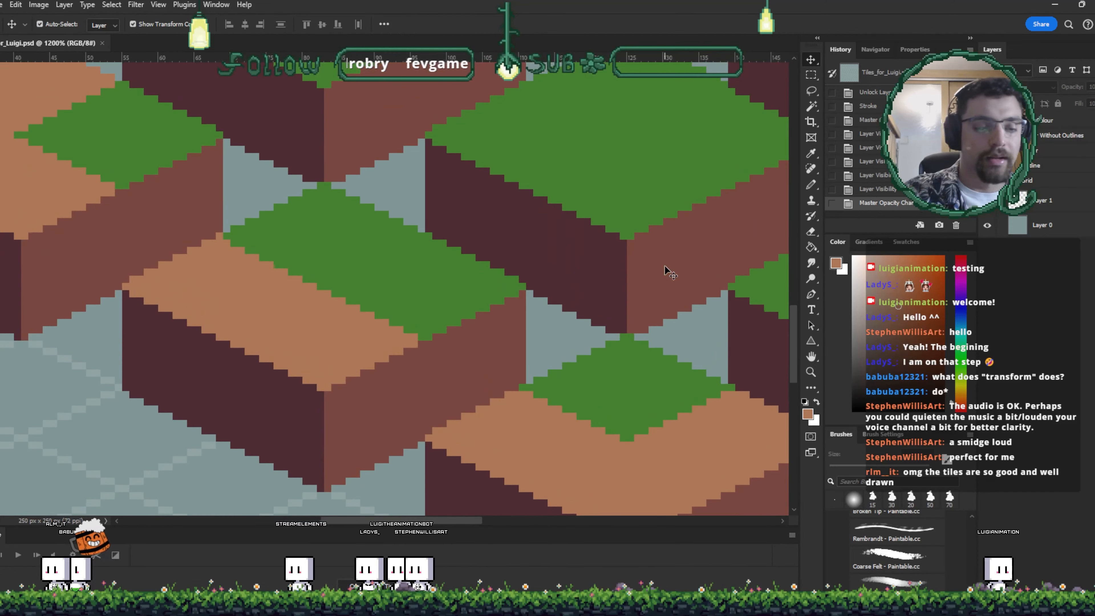
drag(415, 273, 462, 297)
key(i)
click(431, 290)
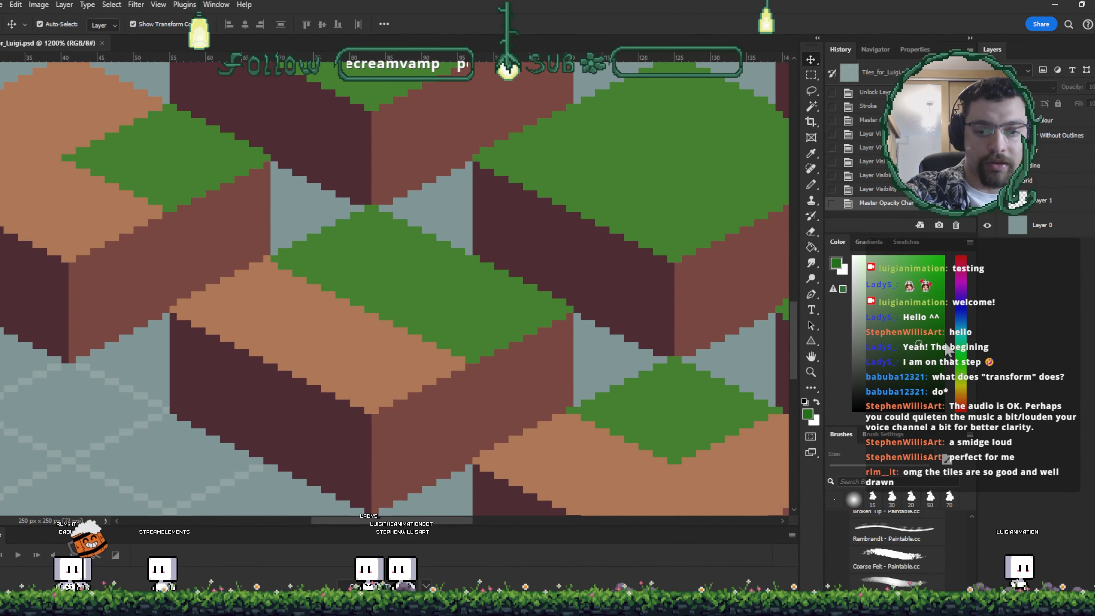
click(476, 263)
key(b)
drag(482, 265, 492, 265)
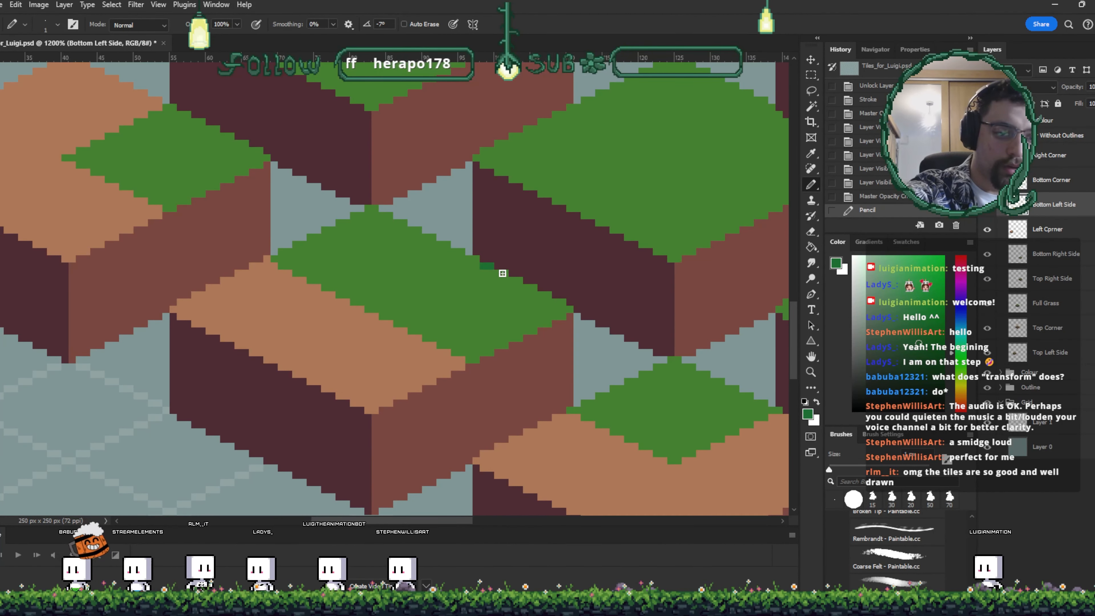
- Extend the green grass pixels along the bottom-left-side tile's edge with the pencil
click(369, 209)
shift+click(566, 307)
click(569, 309)
drag(426, 230, 450, 219)
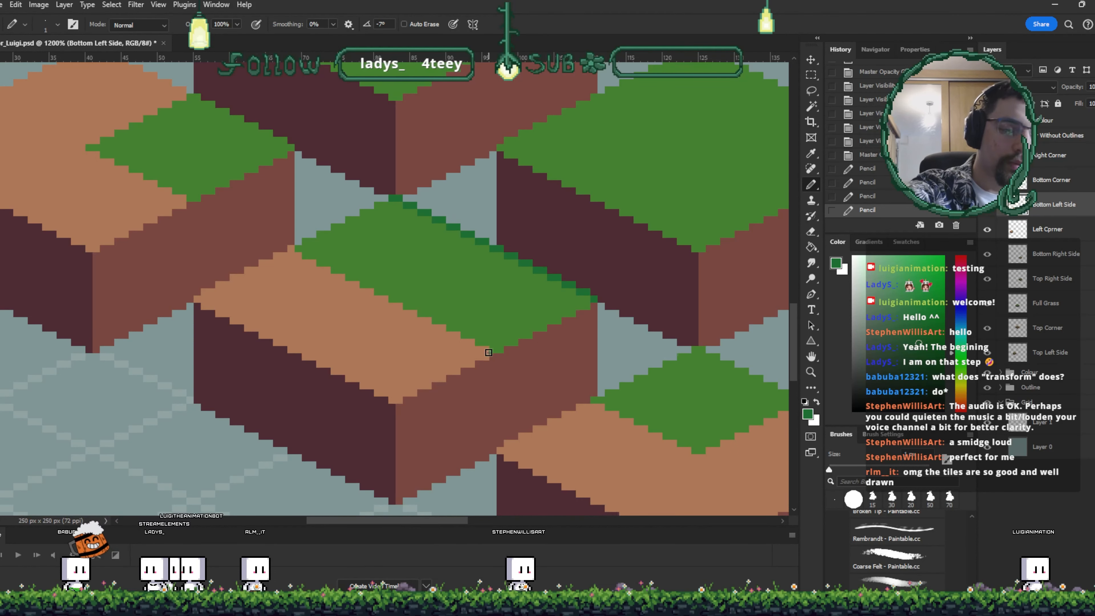
click(493, 349)
click(485, 342)
click(478, 342)
click(465, 335)
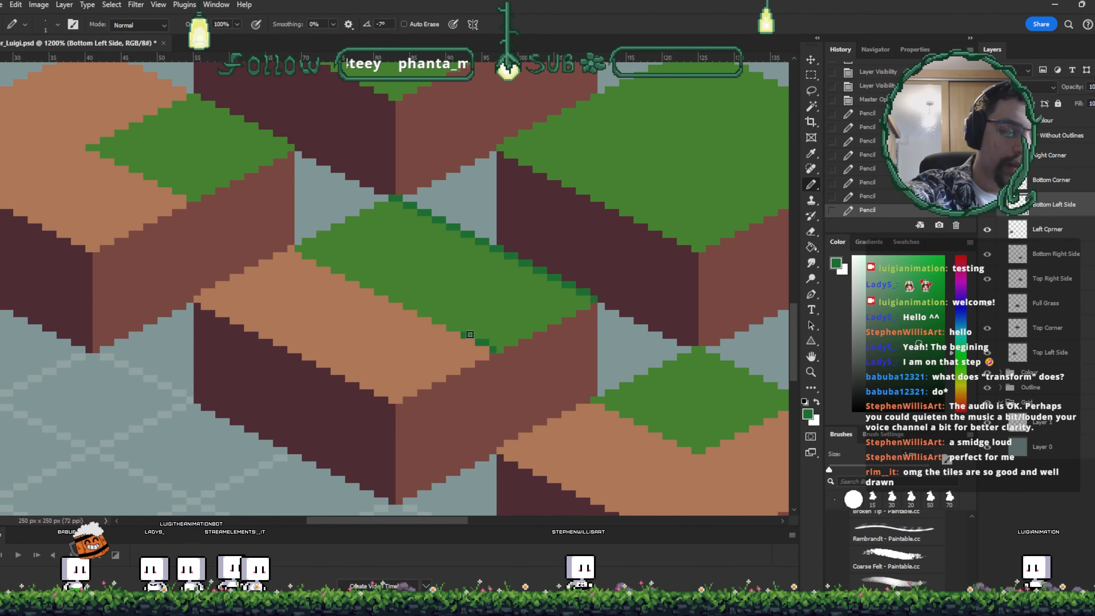
click(470, 335)
drag(541, 382, 546, 285)
alt+click(393, 350)
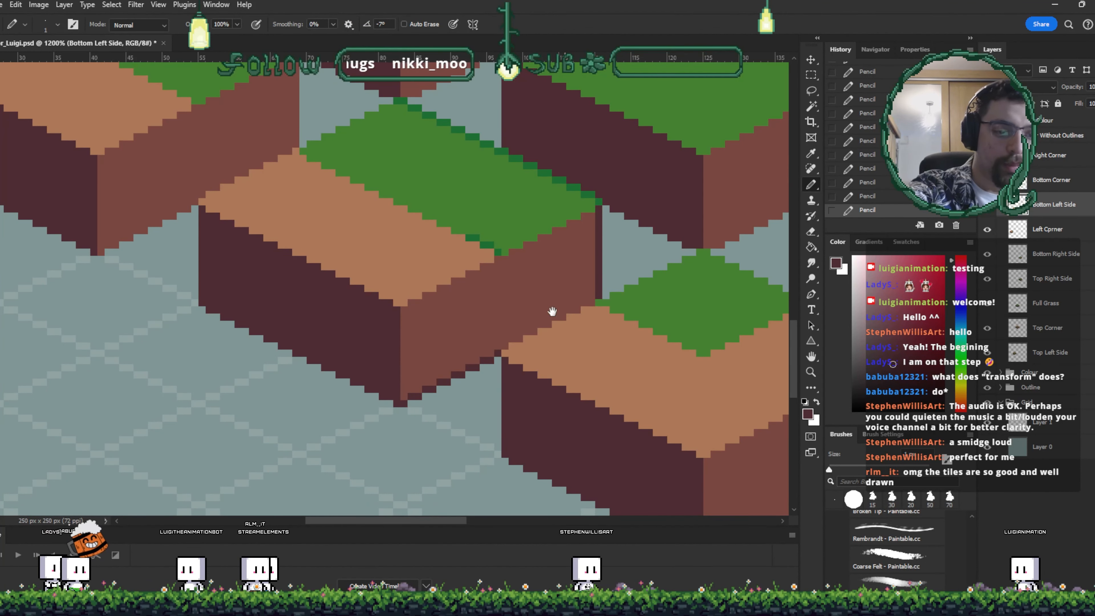
drag(502, 264, 531, 311)
alt+click(474, 344)
- Move the bottom-left-side tile, undo the last move, and save the document
key(v)
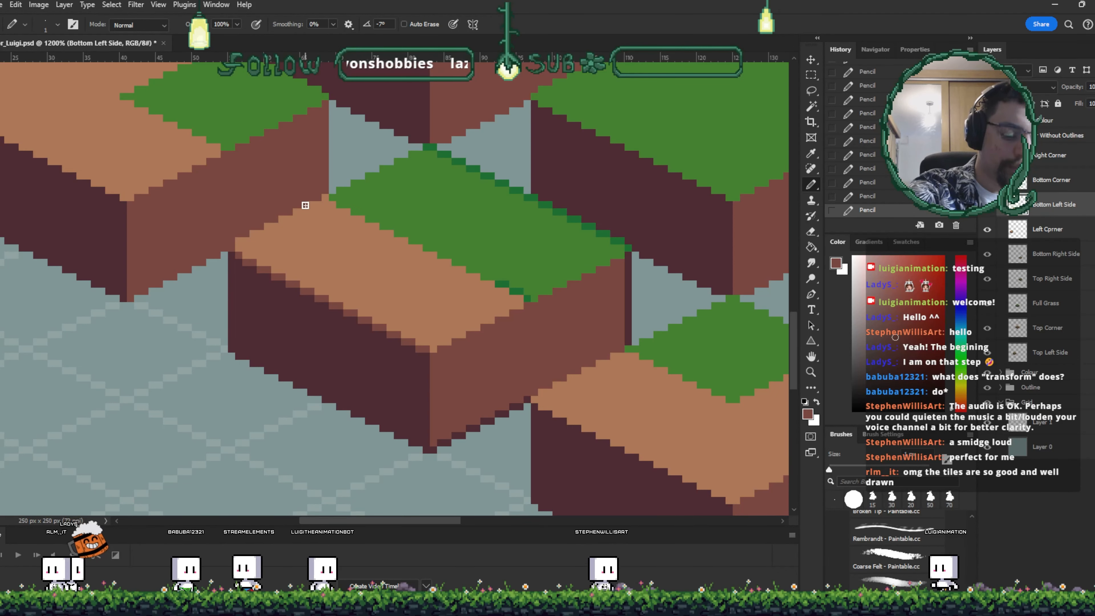
drag(430, 286, 344, 238)
drag(441, 222, 541, 244)
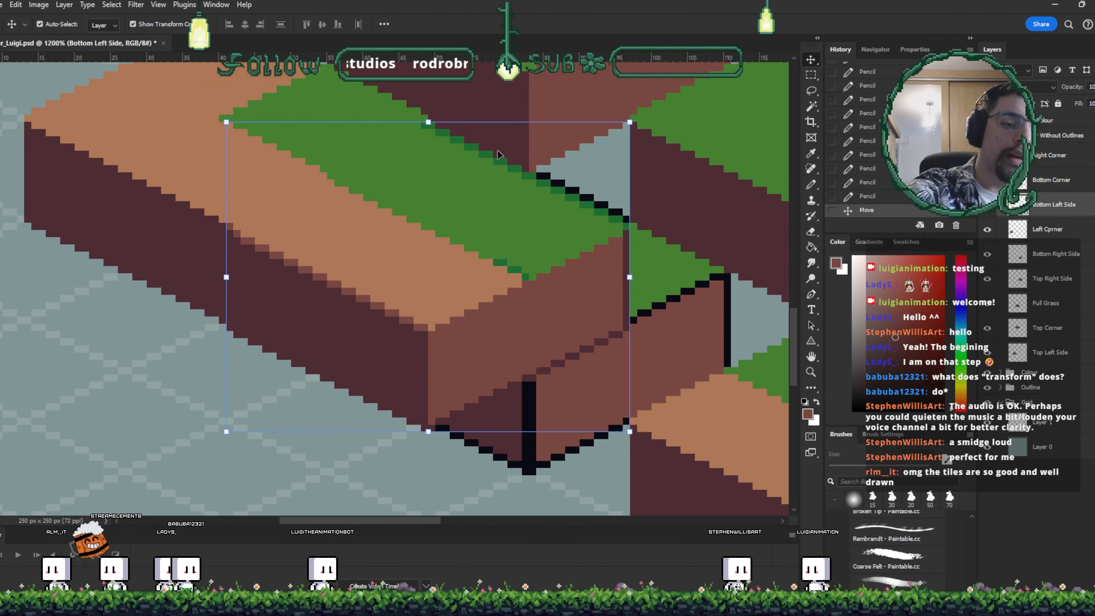
key(ctrl+z)
scroll(171, 328, down, 4)
key(ctrl+s)
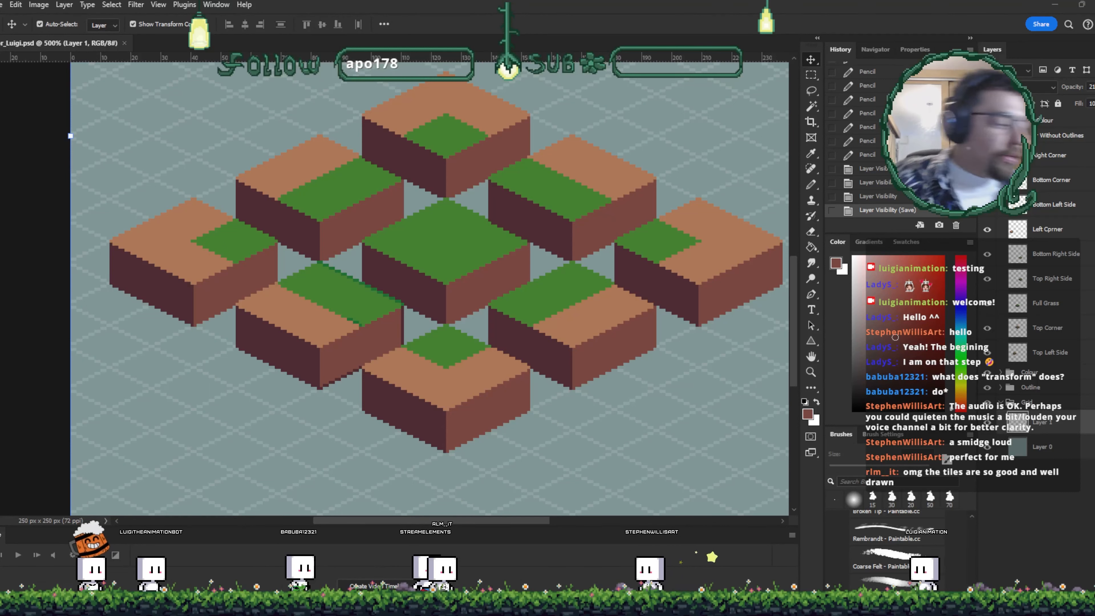
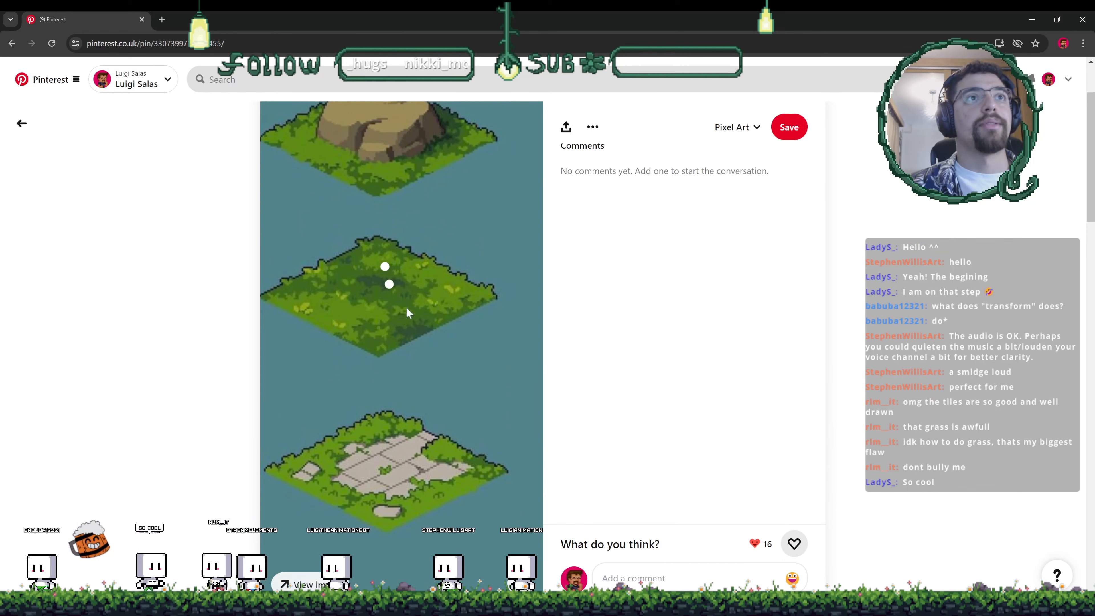
- Browse the pixel art grass tile search results on Pinterest, opening pins for grass and tileset references
click(22, 124)
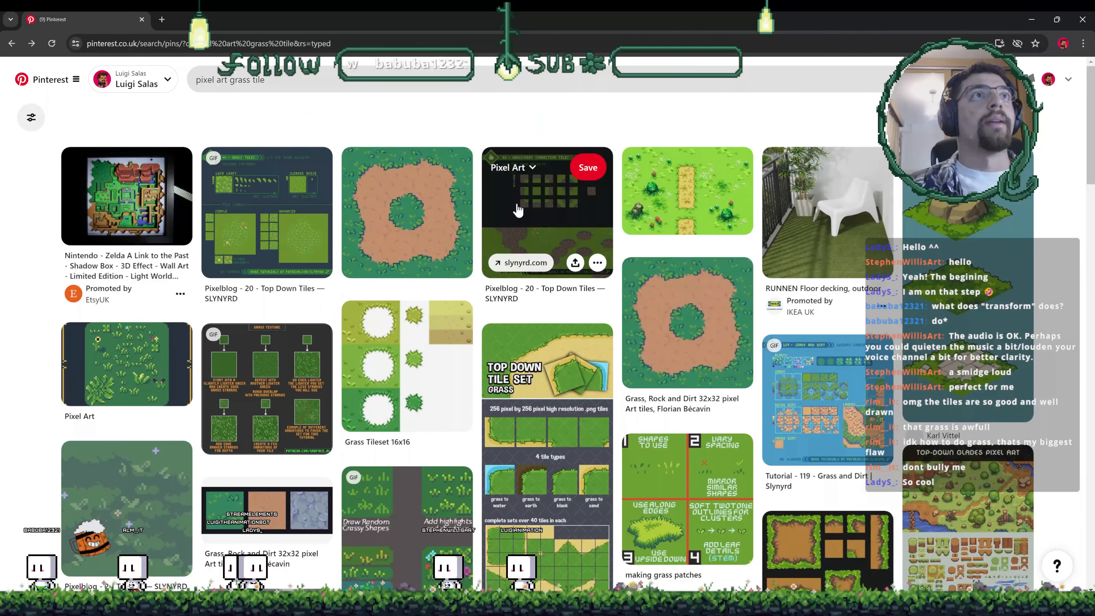
scroll(227, 207, down, 10)
click(320, 318)
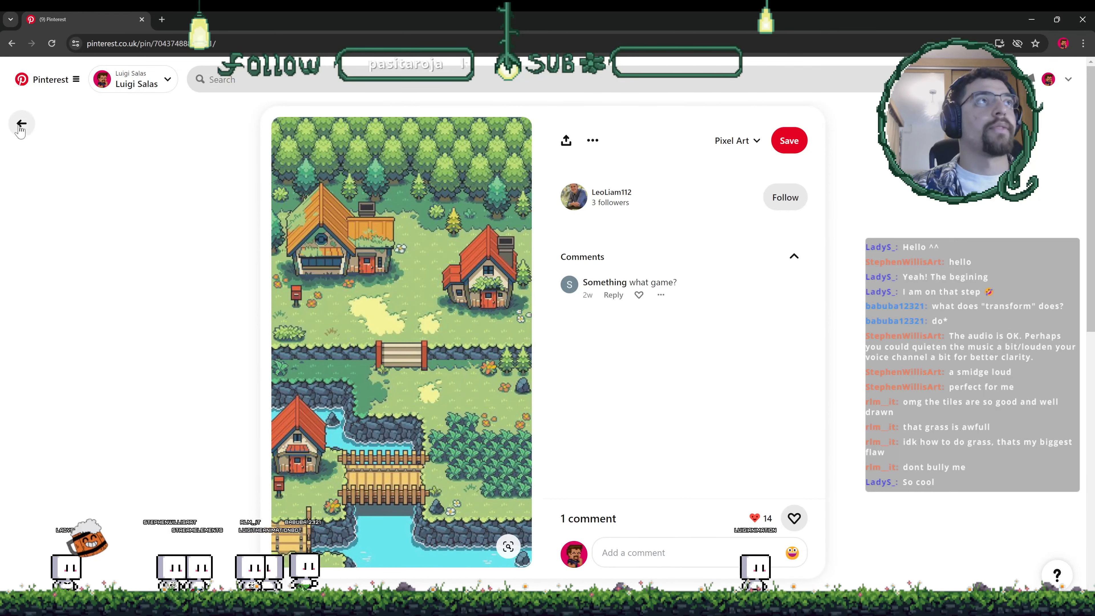
click(21, 124)
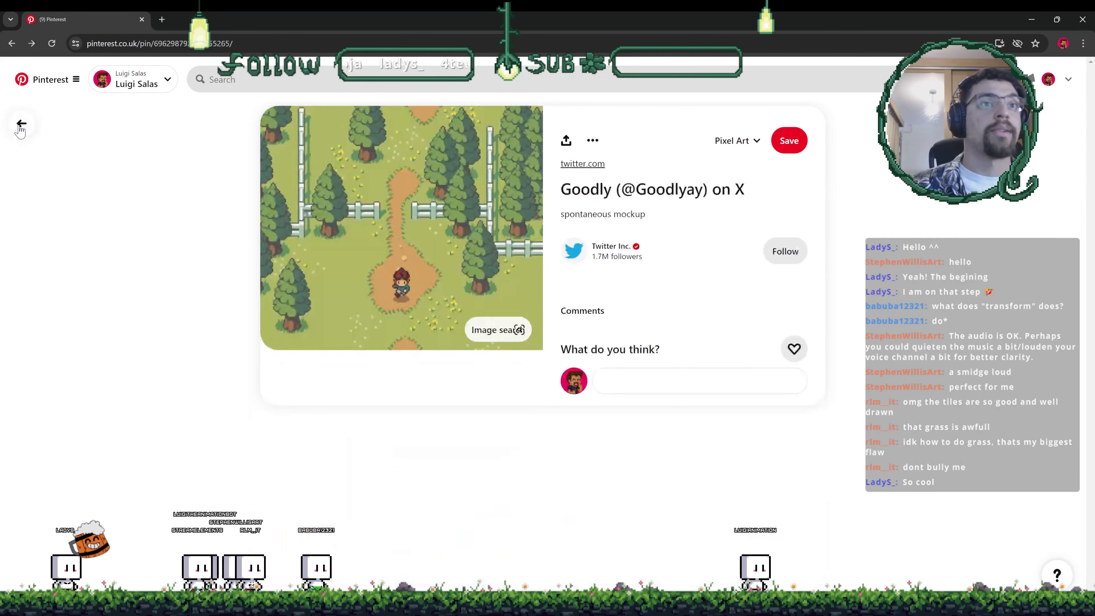
scroll(191, 250, down, 10)
scroll(471, 375, down, 1)
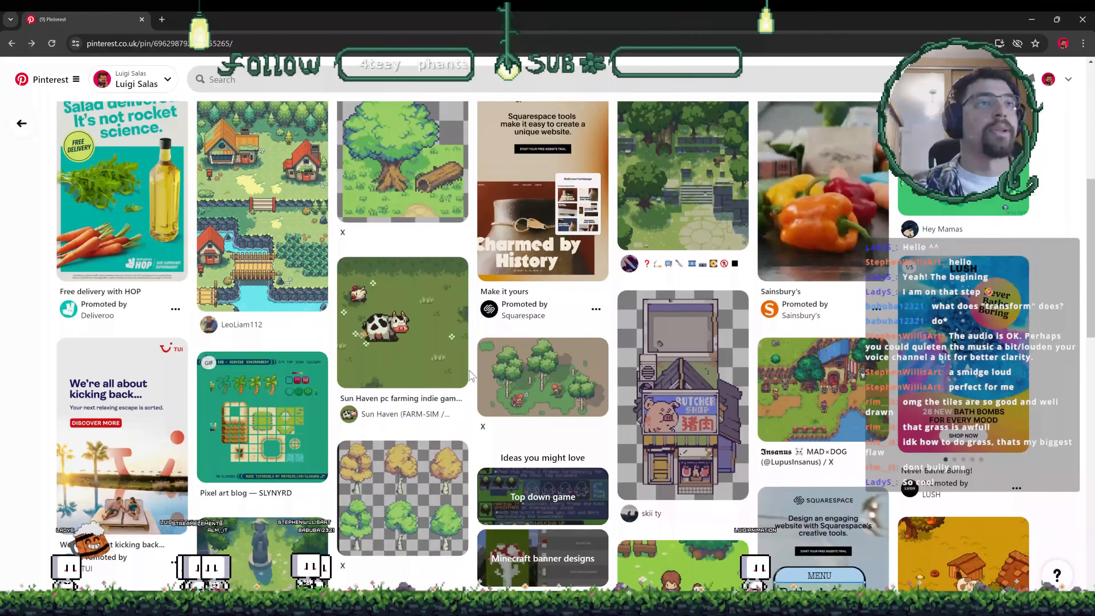
click(258, 426)
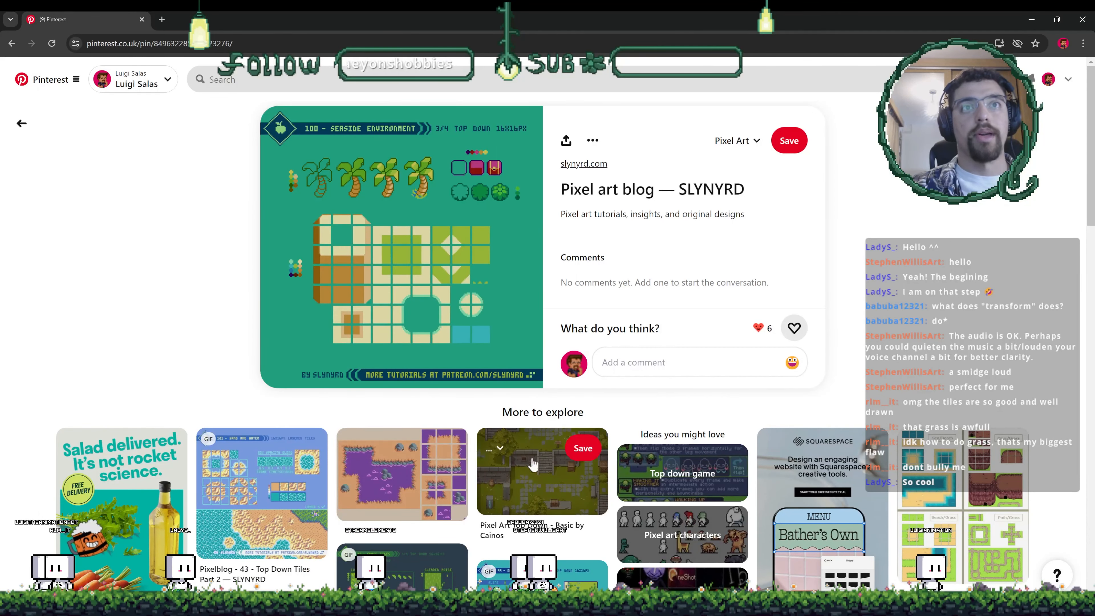
click(535, 474)
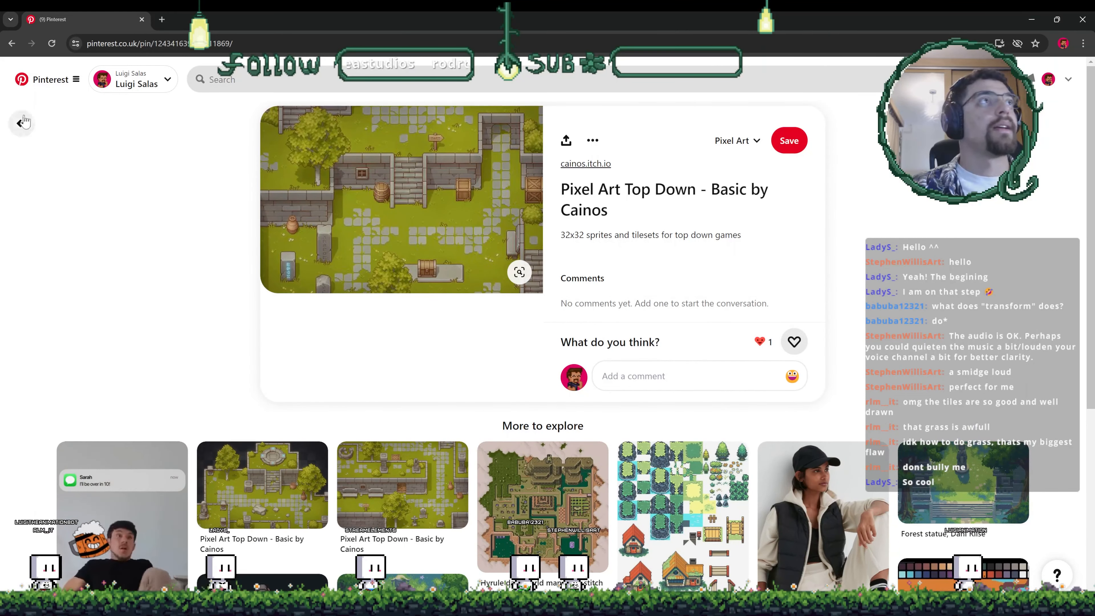
click(21, 124)
click(21, 124)
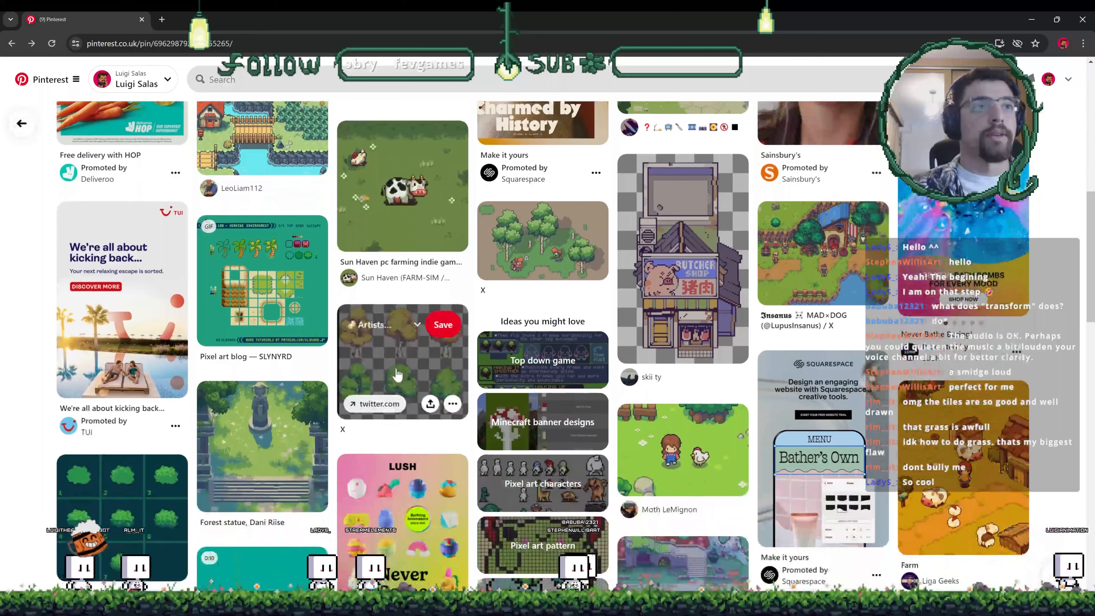
click(288, 457)
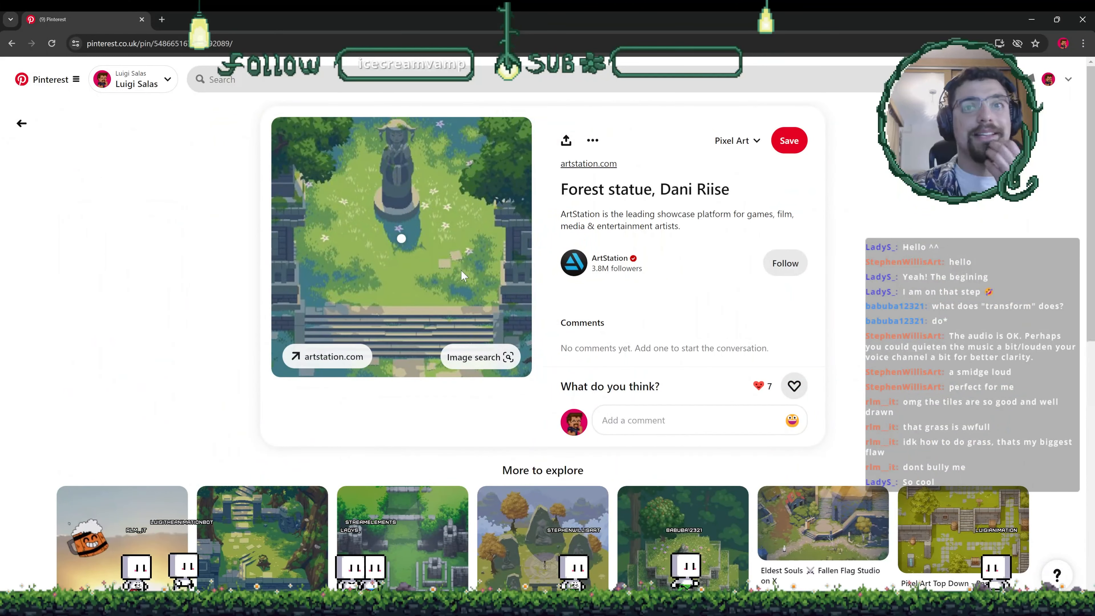
click(687, 559)
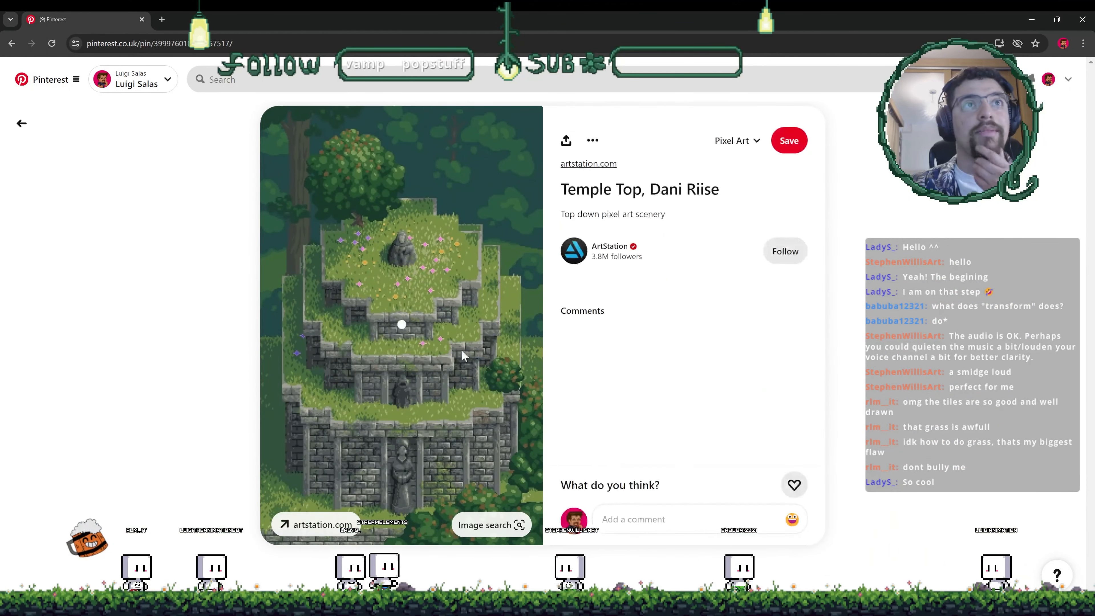
click(21, 123)
click(21, 123)
scroll(426, 383, down, 6)
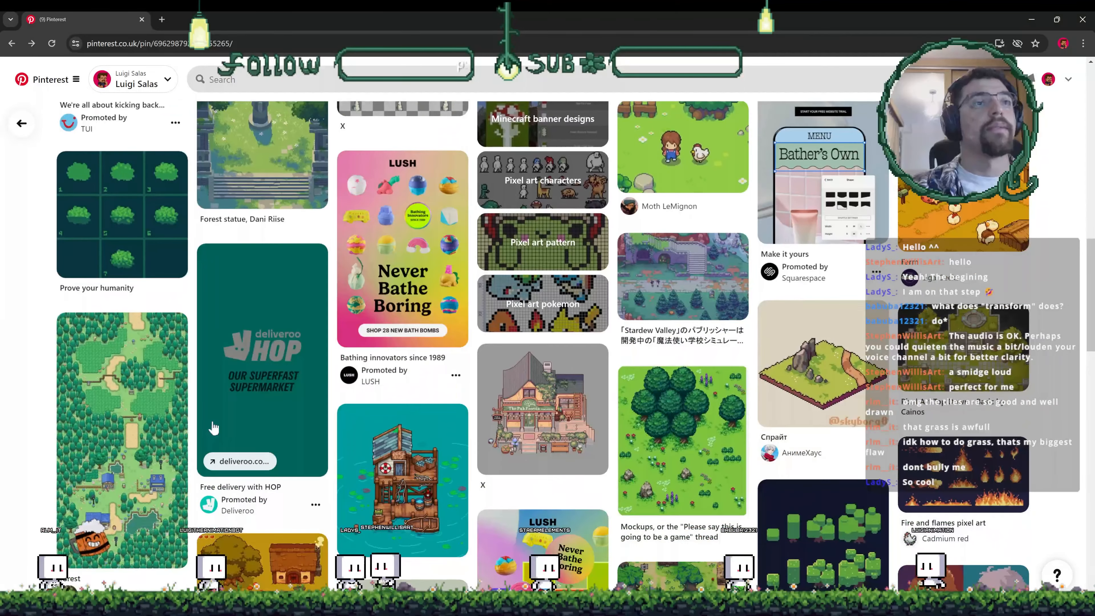
scroll(241, 431, down, 1)
click(675, 411)
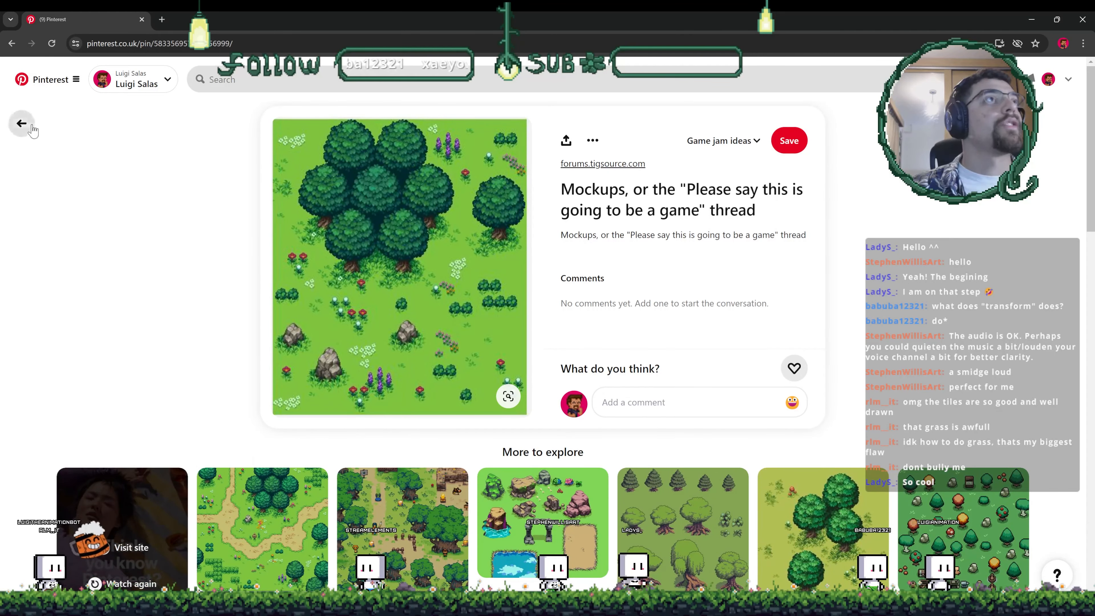
click(22, 124)
scroll(399, 327, up, 10)
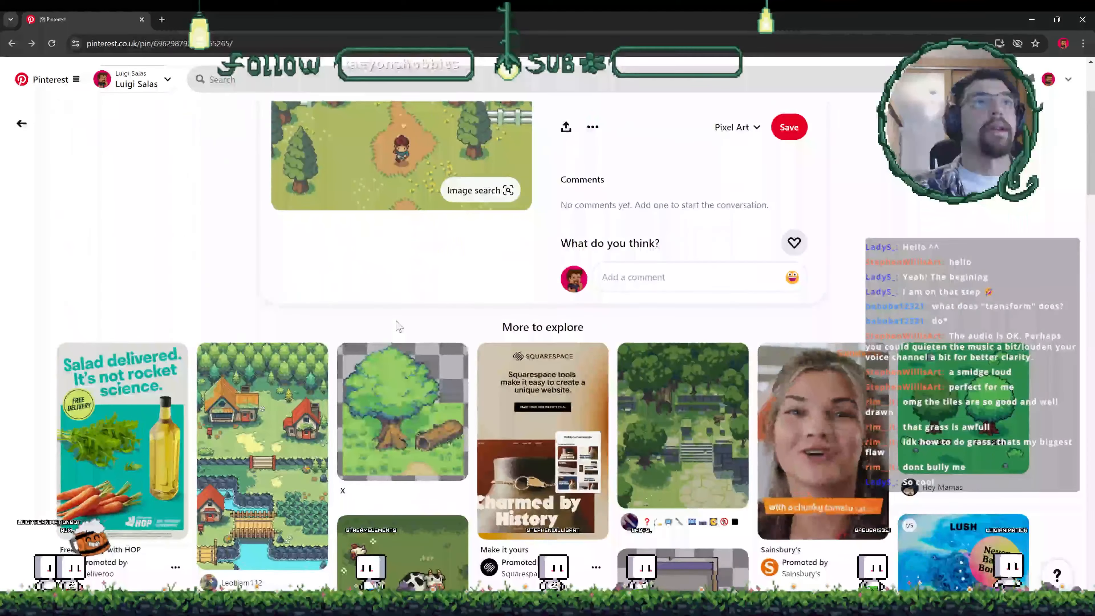
click(22, 123)
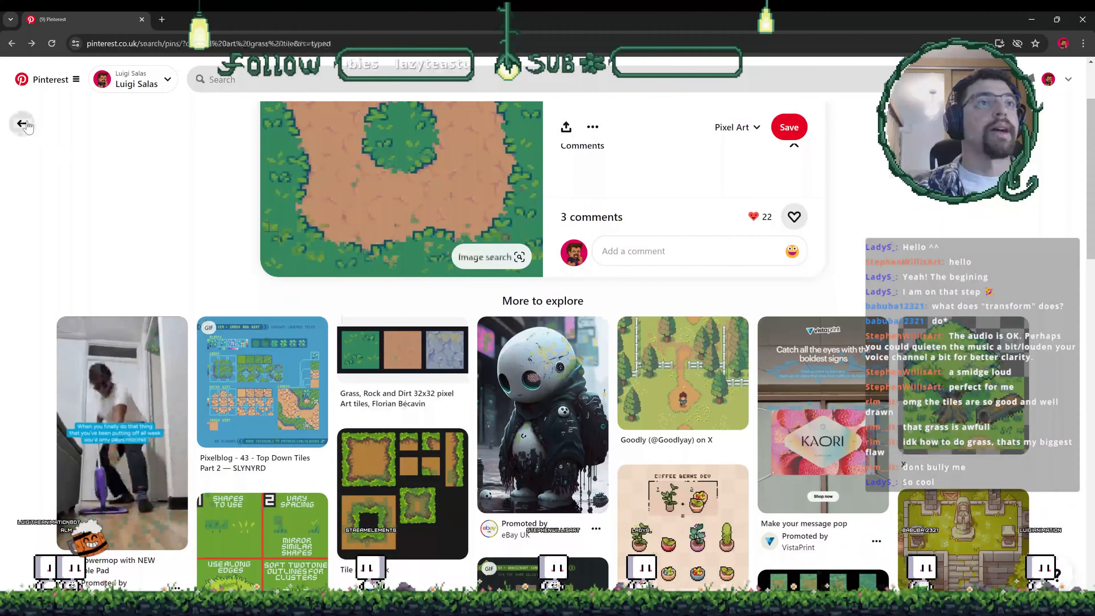
click(22, 124)
- Scroll through more related pins, opening top-down grass, cliff and forest pixel art for reference
scroll(560, 464, down, 5)
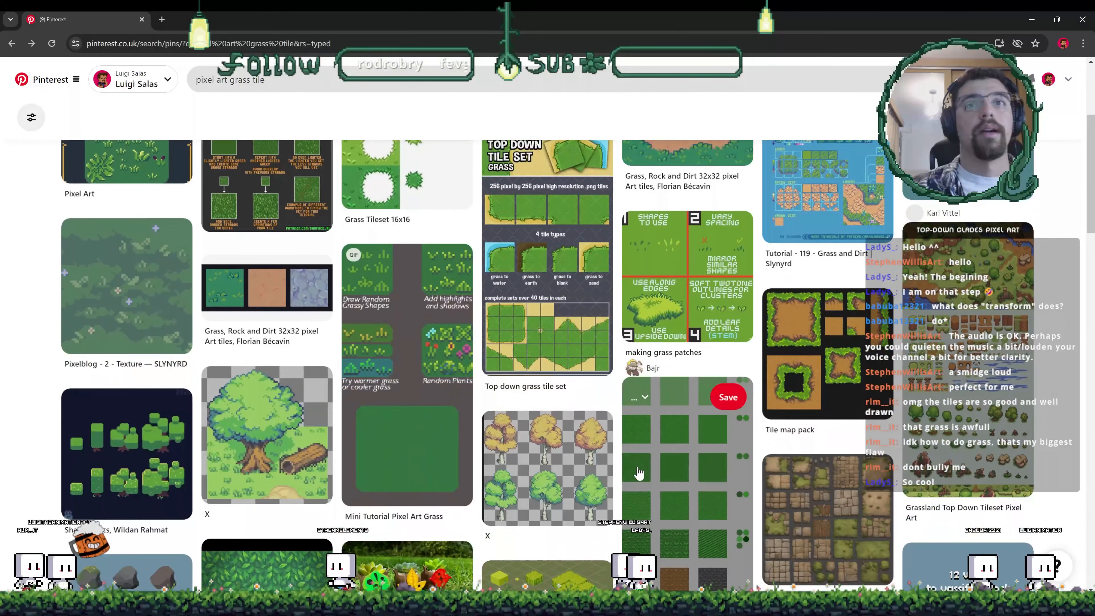
click(638, 473)
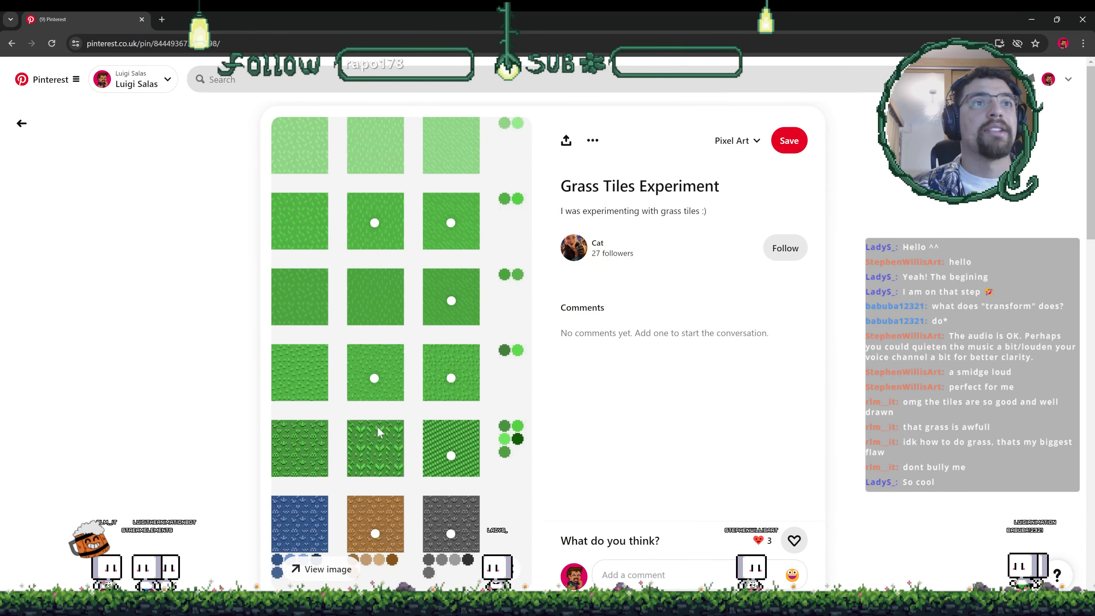
scroll(381, 414, down, 5)
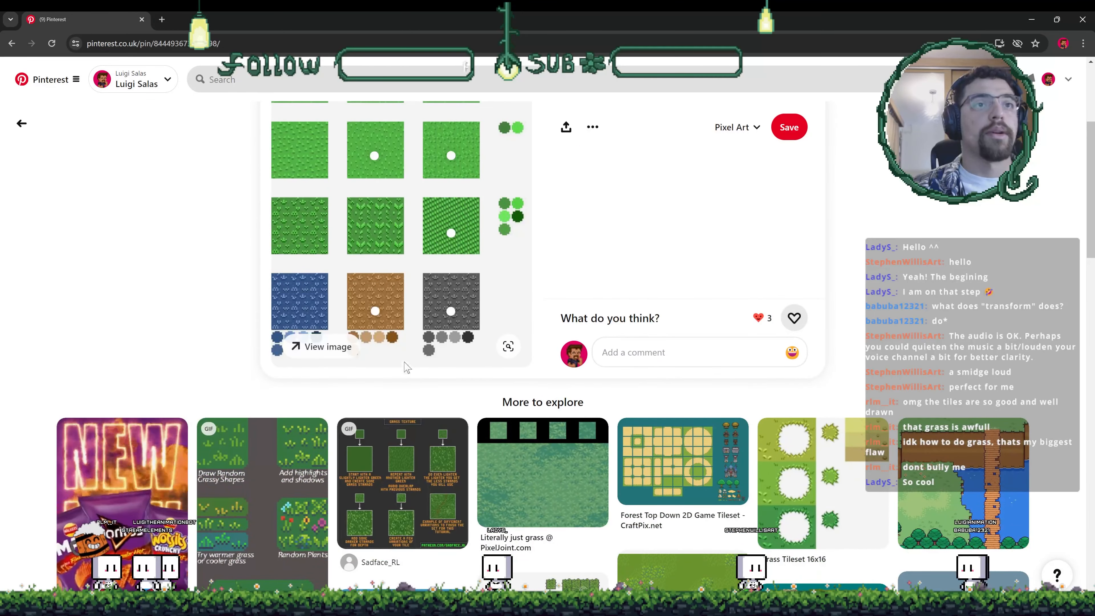
scroll(405, 371, down, 1)
scroll(415, 448, down, 3)
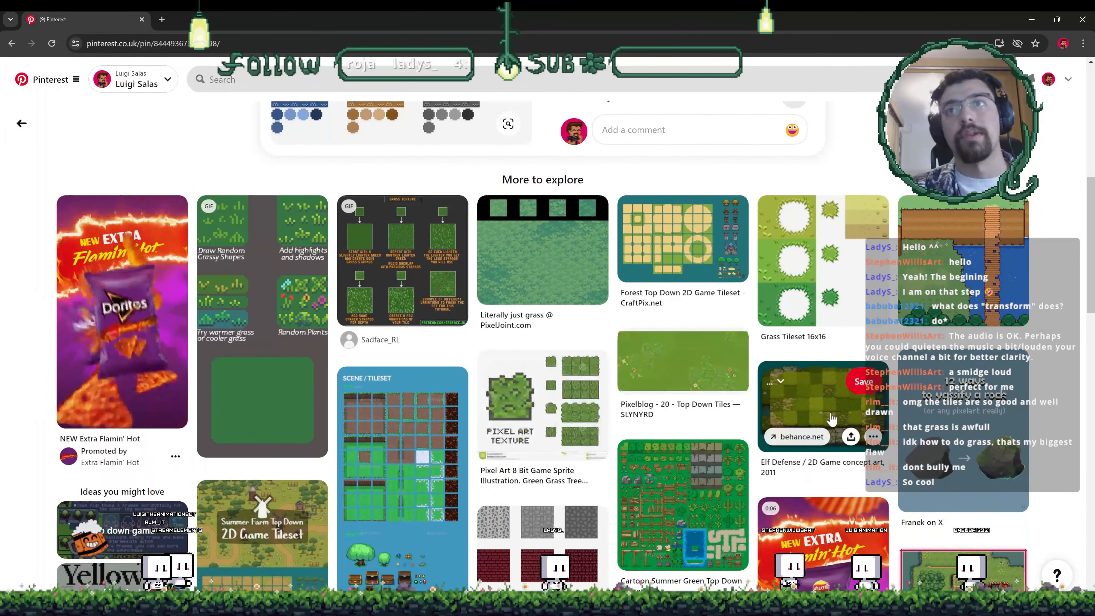
click(825, 417)
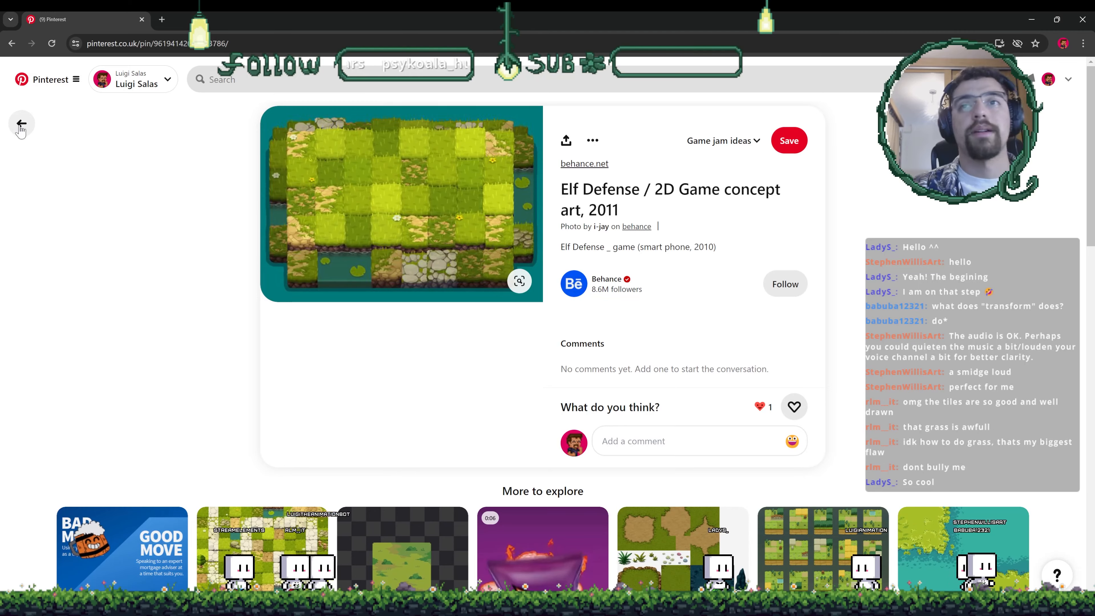
click(22, 124)
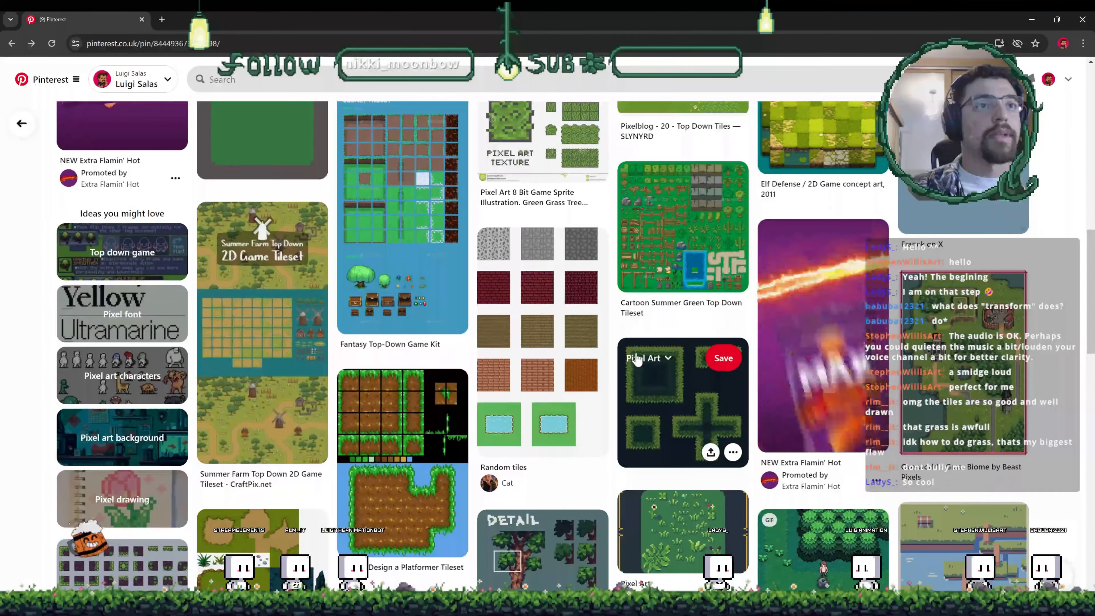
scroll(636, 358, down, 5)
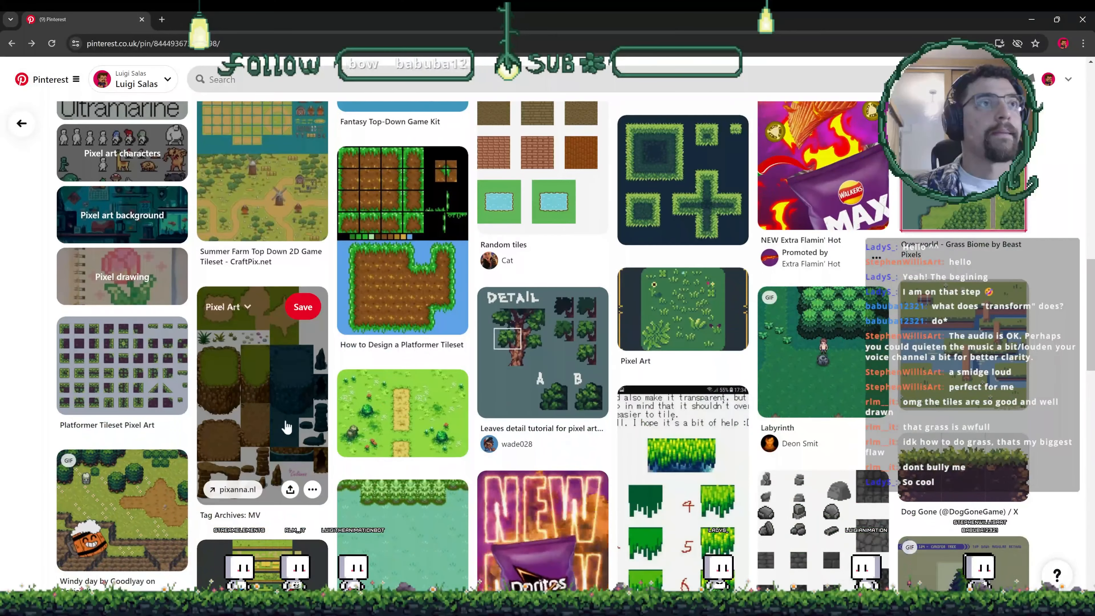
click(287, 426)
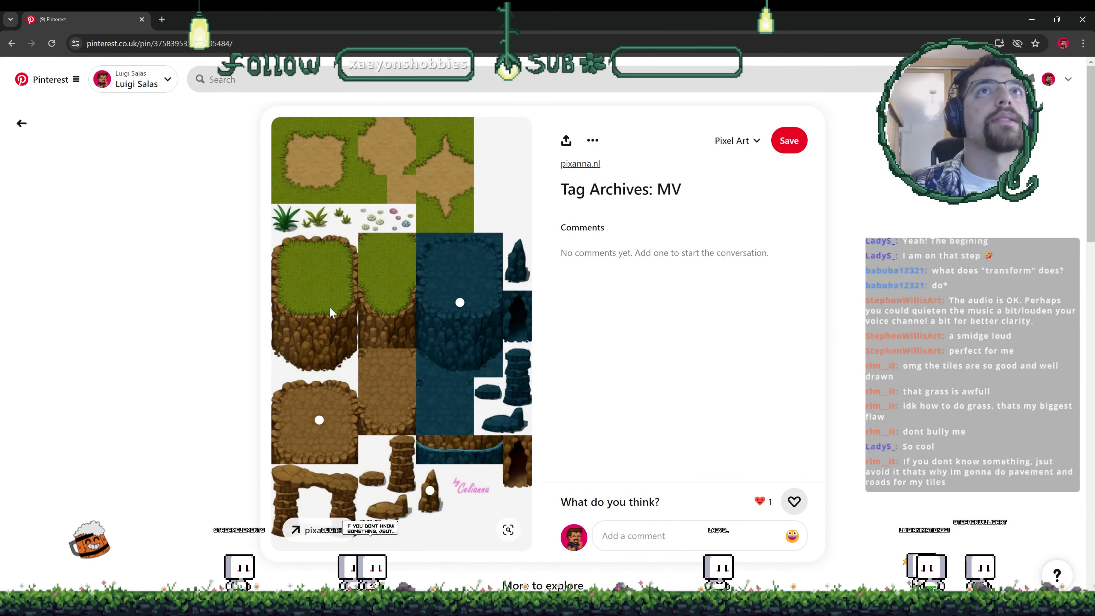
click(11, 131)
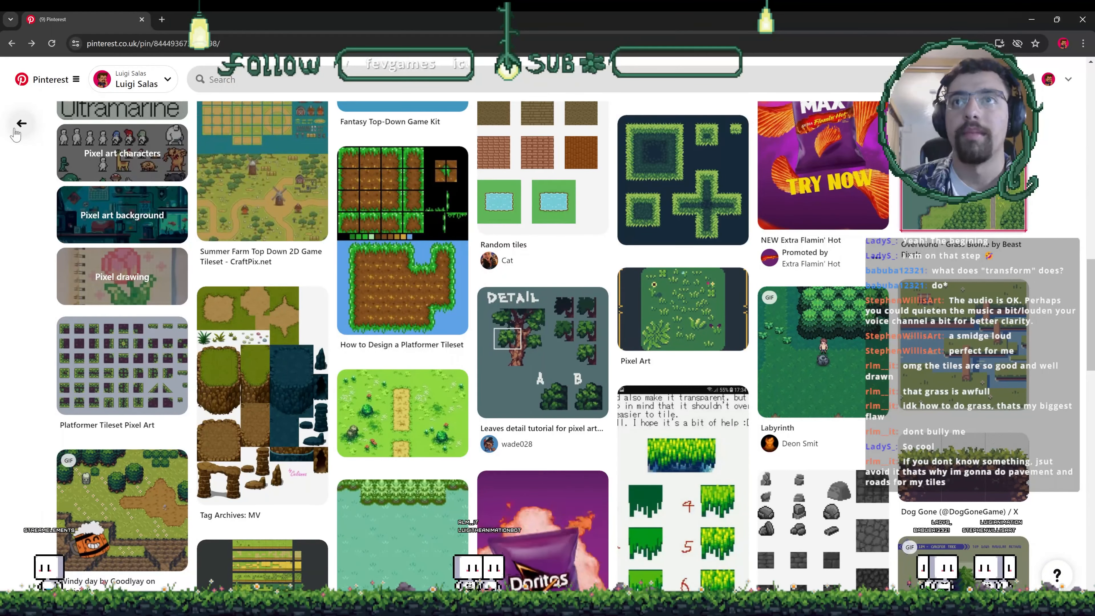
click(777, 365)
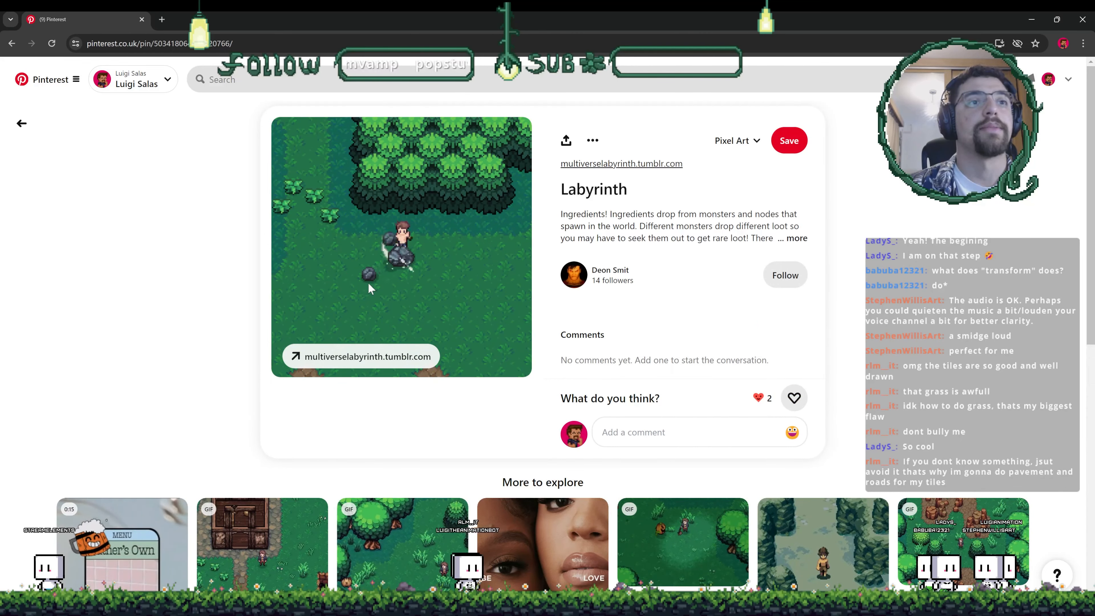
scroll(370, 288, down, 2)
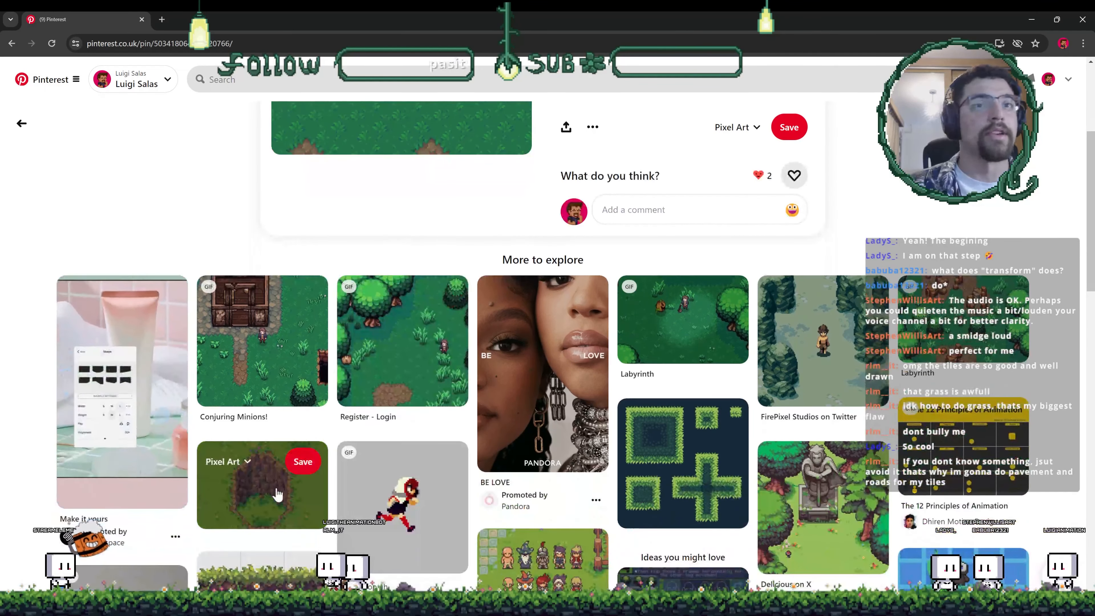
click(276, 489)
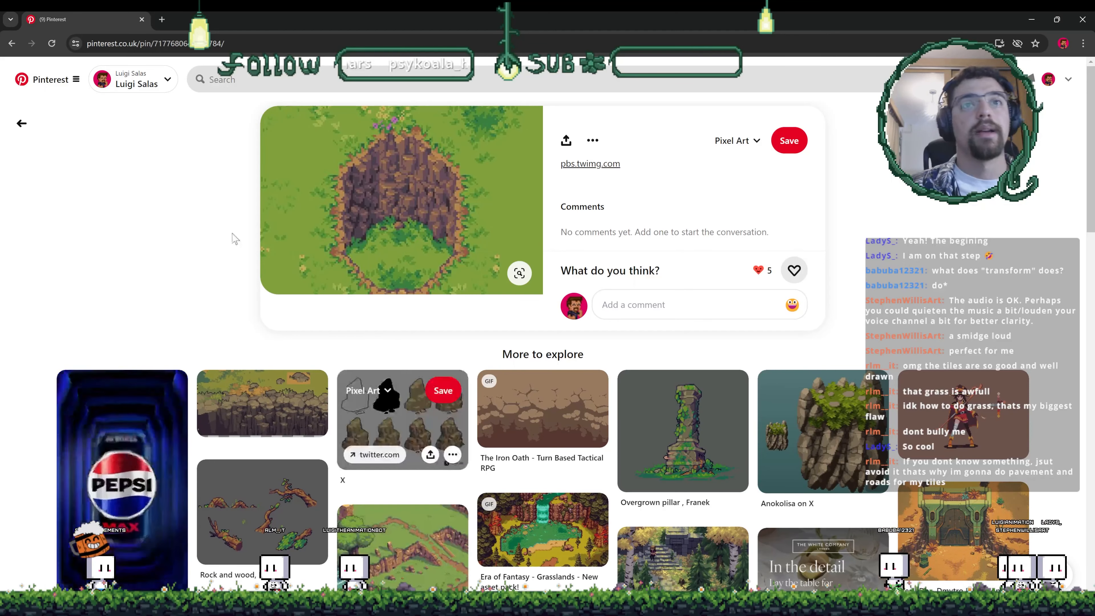
scroll(242, 261, down, 5)
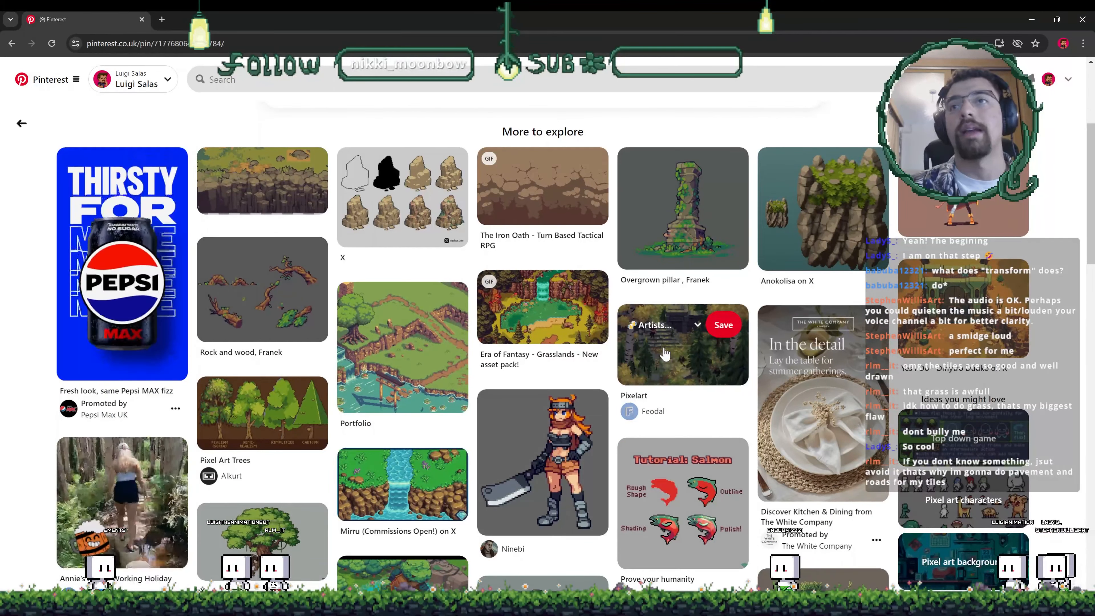
click(634, 313)
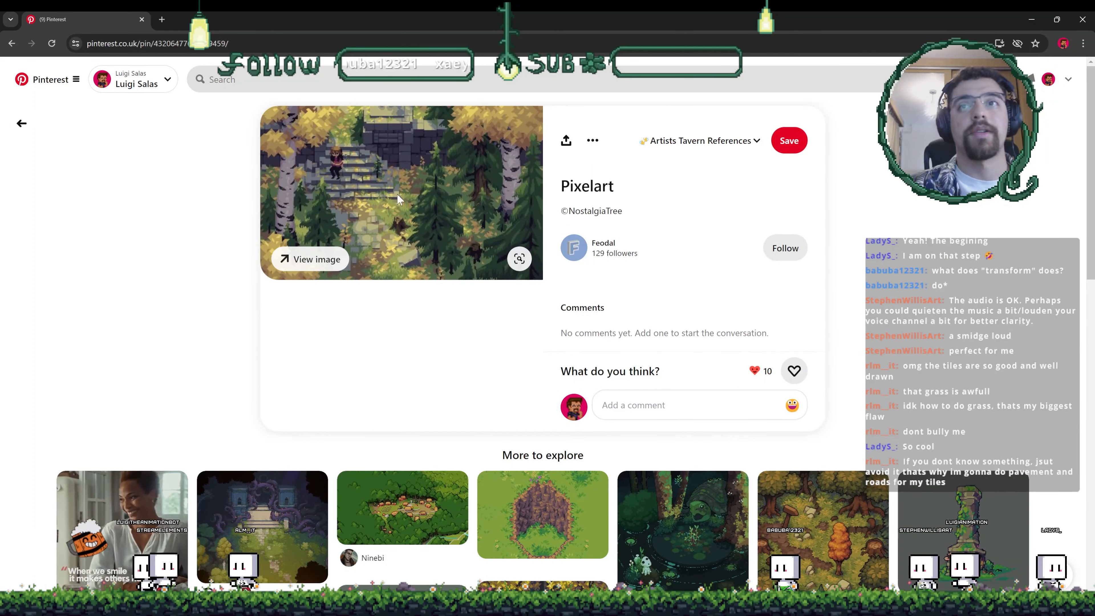
scroll(808, 513, down, 1)
click(809, 512)
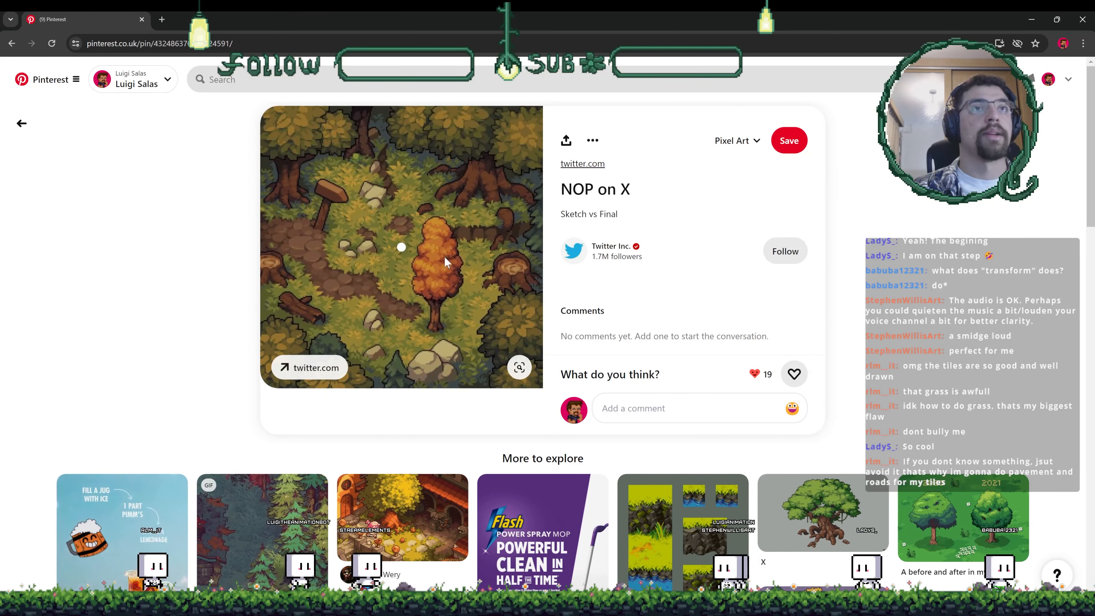
click(21, 124)
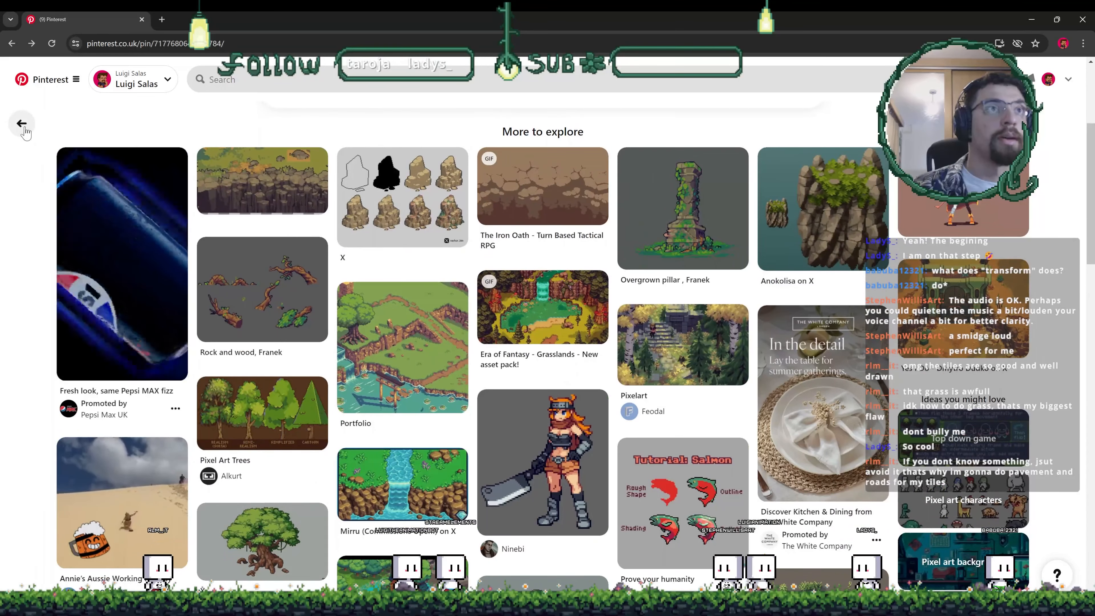
scroll(383, 254, down, 1)
scroll(388, 259, up, 3)
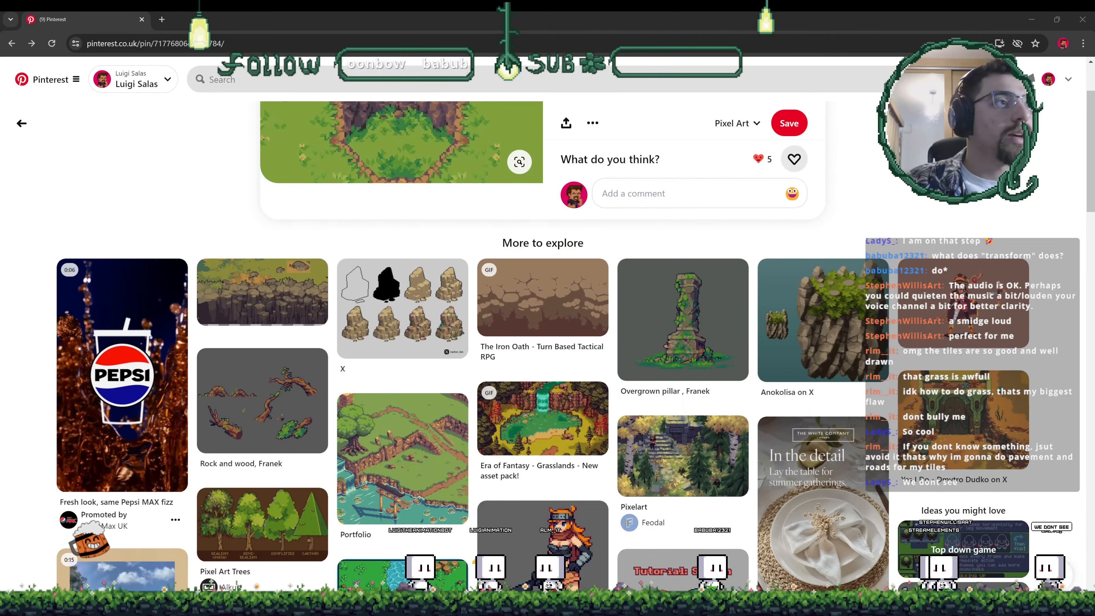
- Return to the tile document and touch up the full grass tile's left edge pixels with the pencil, sampling greens from the tile
key(alt+Tab)
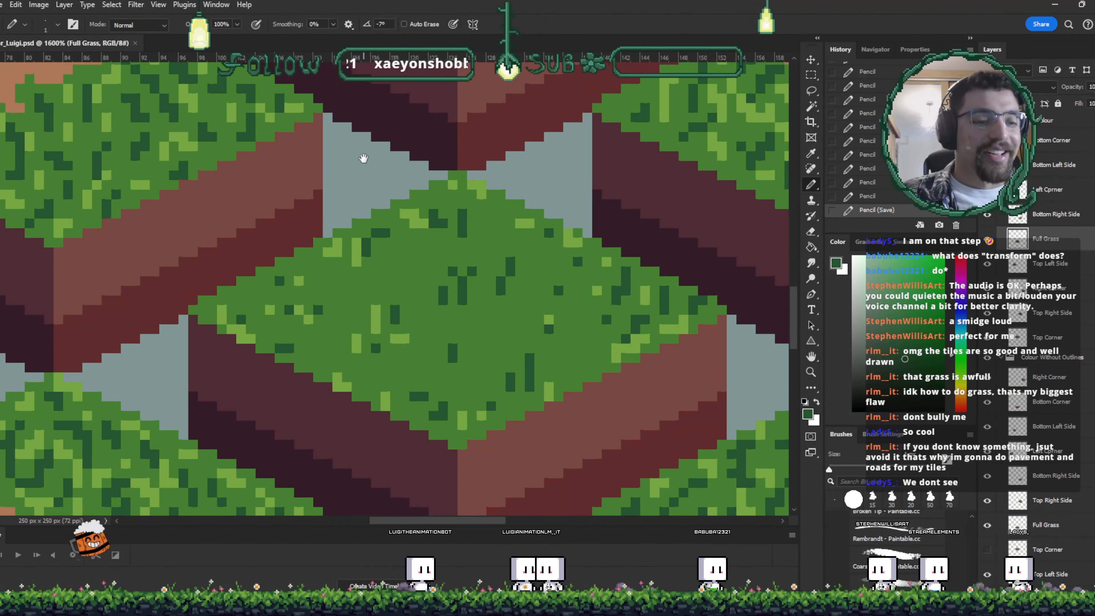
drag(363, 158, 482, 210)
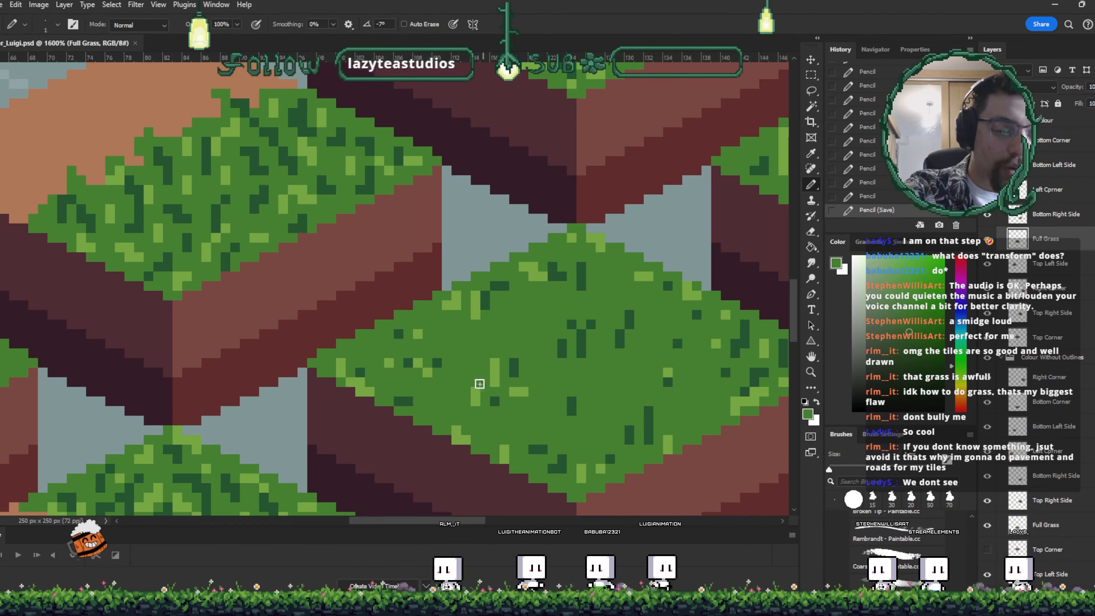
mouse_move(439, 365)
mouse_down()
mouse_move(423, 362)
mouse_move(418, 326)
mouse_up()
alt+click(408, 362)
click(407, 353)
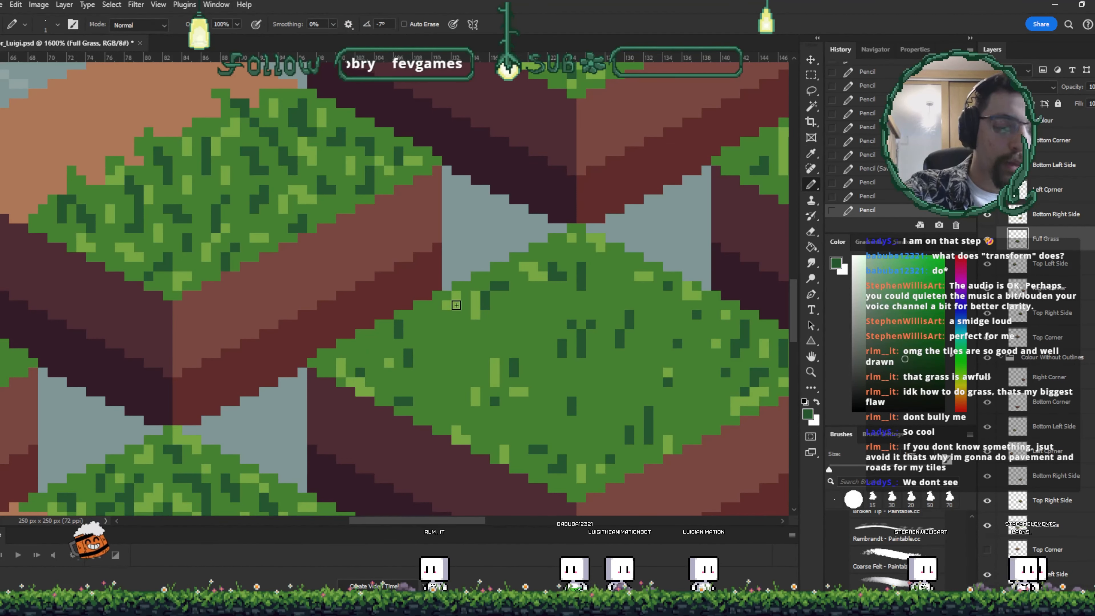
click(419, 327)
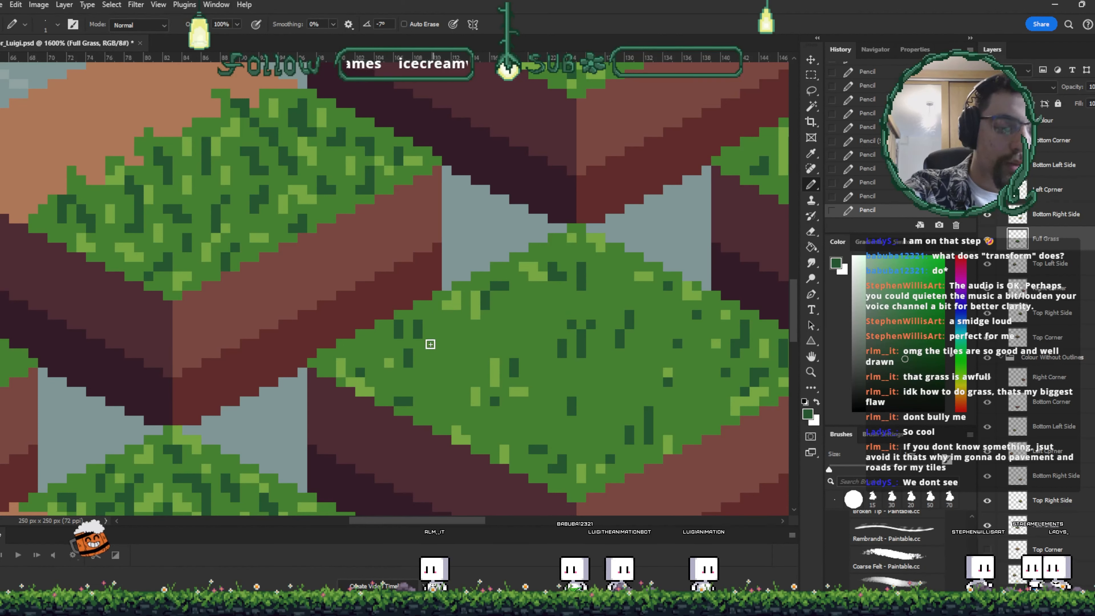
alt+click(439, 350)
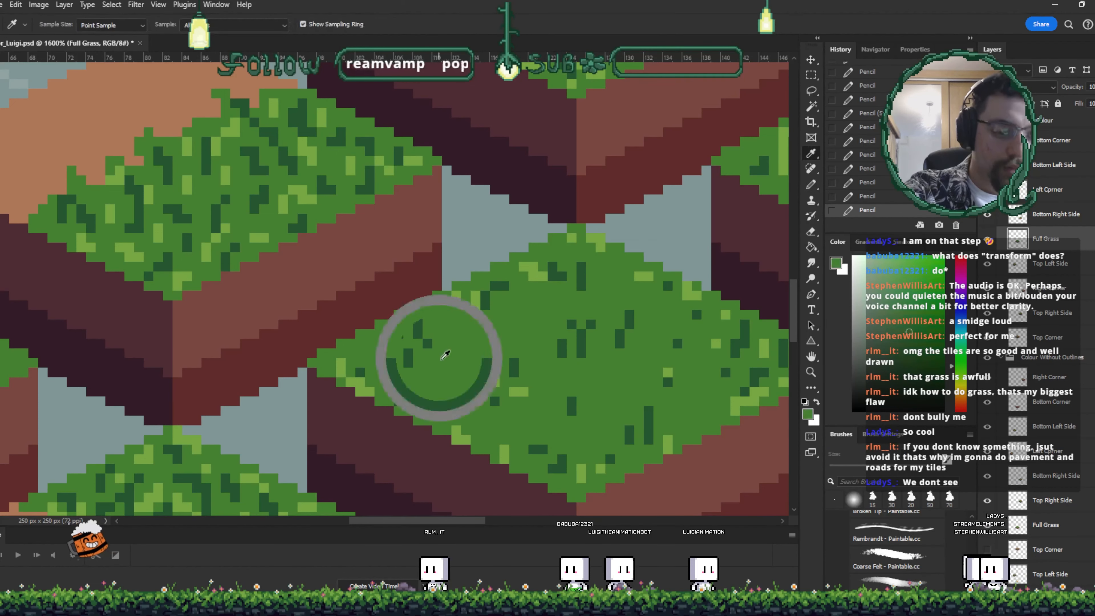
click(427, 343)
alt+click(389, 363)
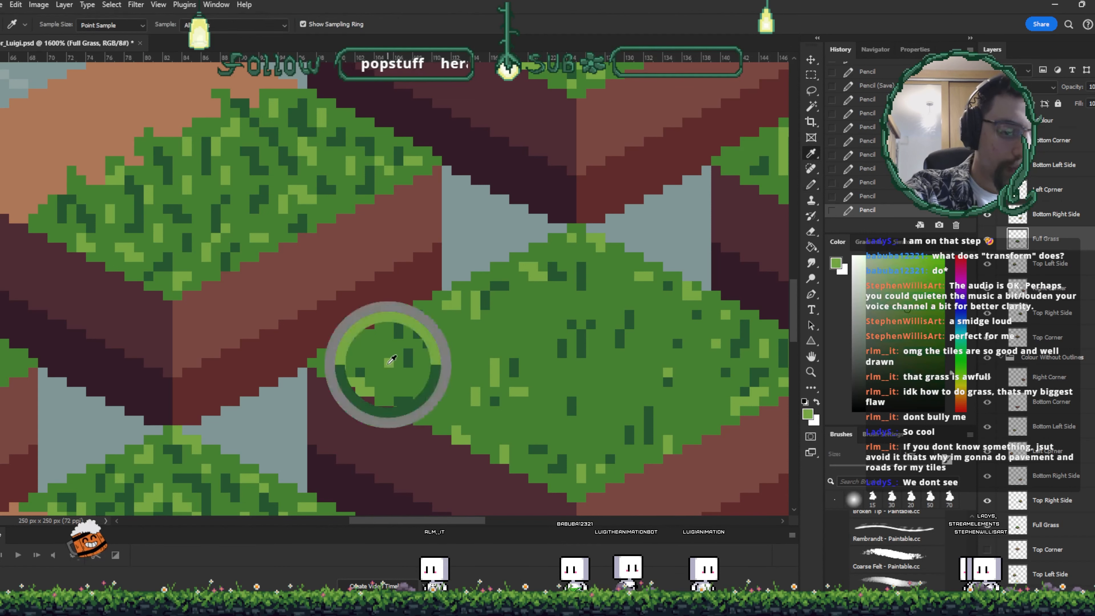
click(389, 353)
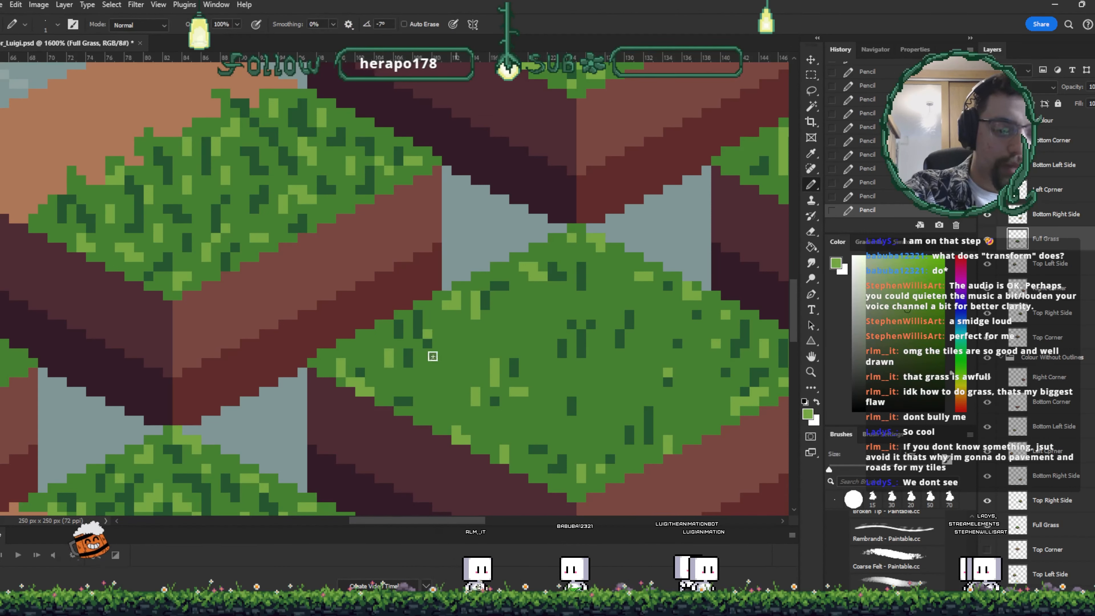
alt+click(367, 380)
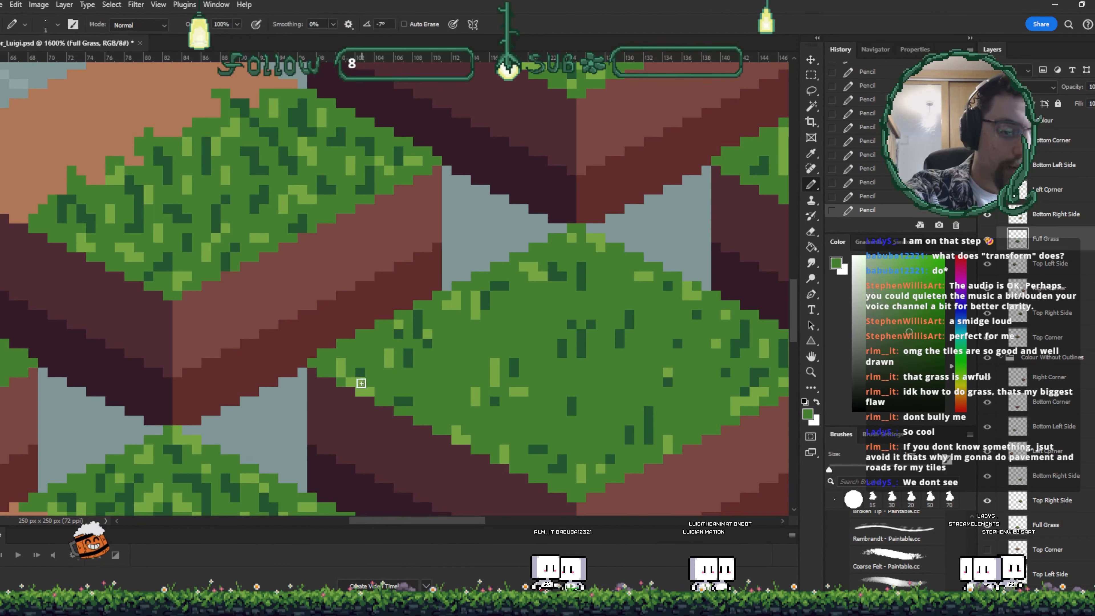
drag(369, 392, 352, 381)
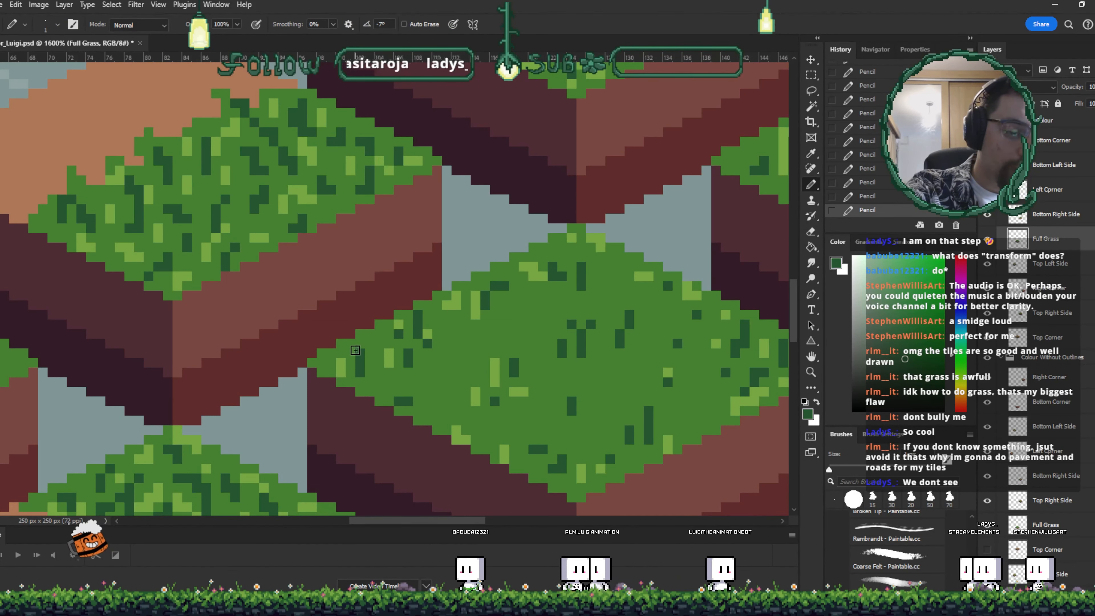
- Refine the full grass tile's top corner edge pixels with the pencil, sampling the grass greens
drag(530, 336, 499, 335)
alt+click(471, 301)
click(465, 286)
alt+click(473, 284)
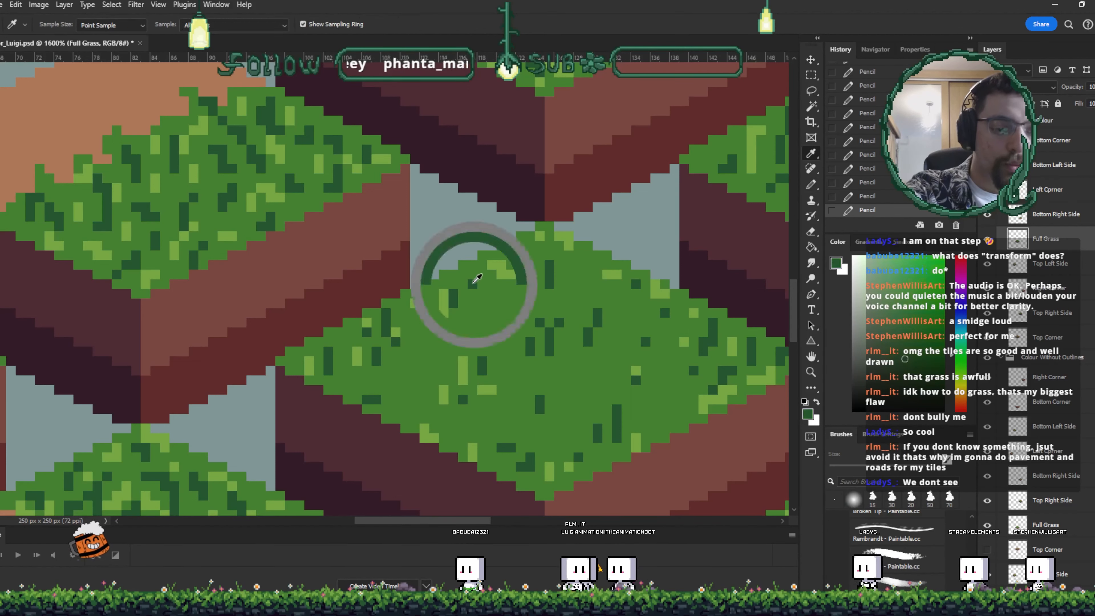
click(472, 275)
alt+click(508, 250)
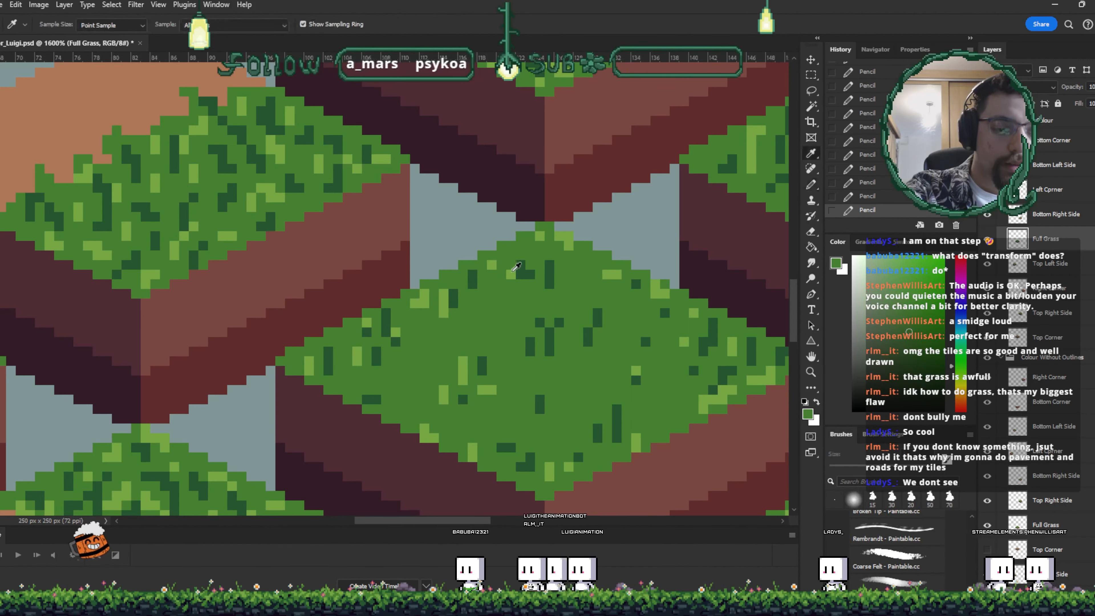
click(510, 255)
click(492, 255)
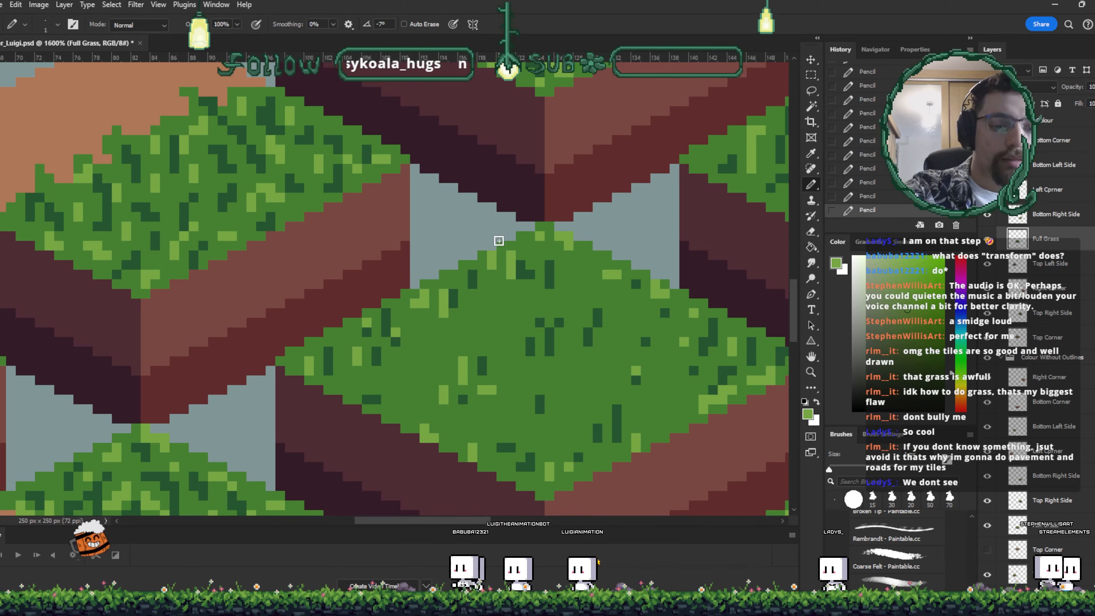
- Save the document
mouse_move(675, 360)
mouse_down()
mouse_move(604, 340)
mouse_move(584, 319)
mouse_up()
scroll(606, 334, down, 8)
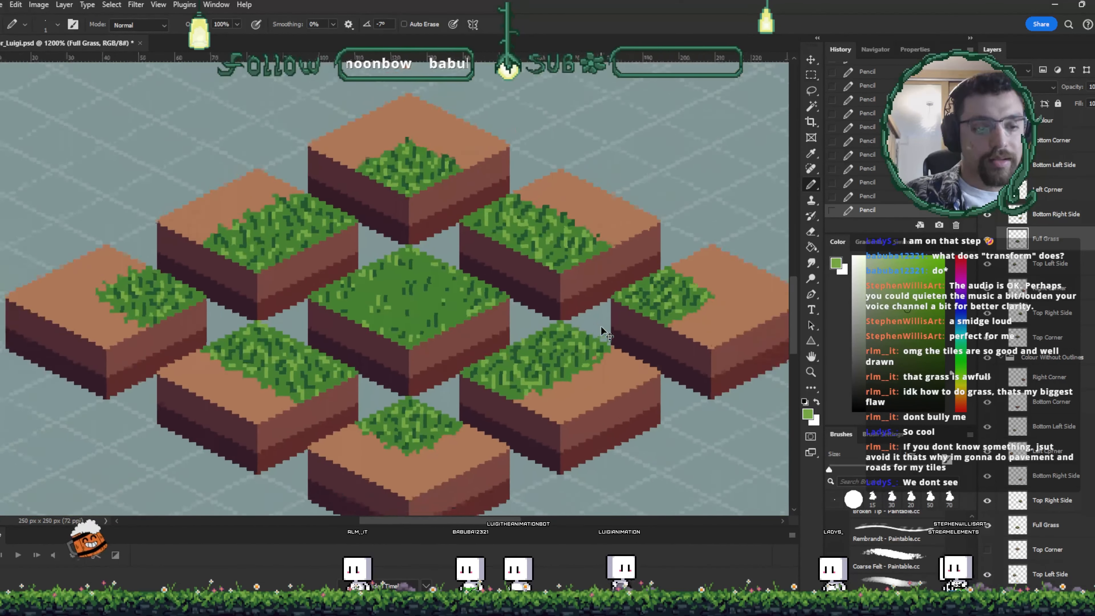
scroll(606, 334, down, 1)
scroll(605, 334, up, 1)
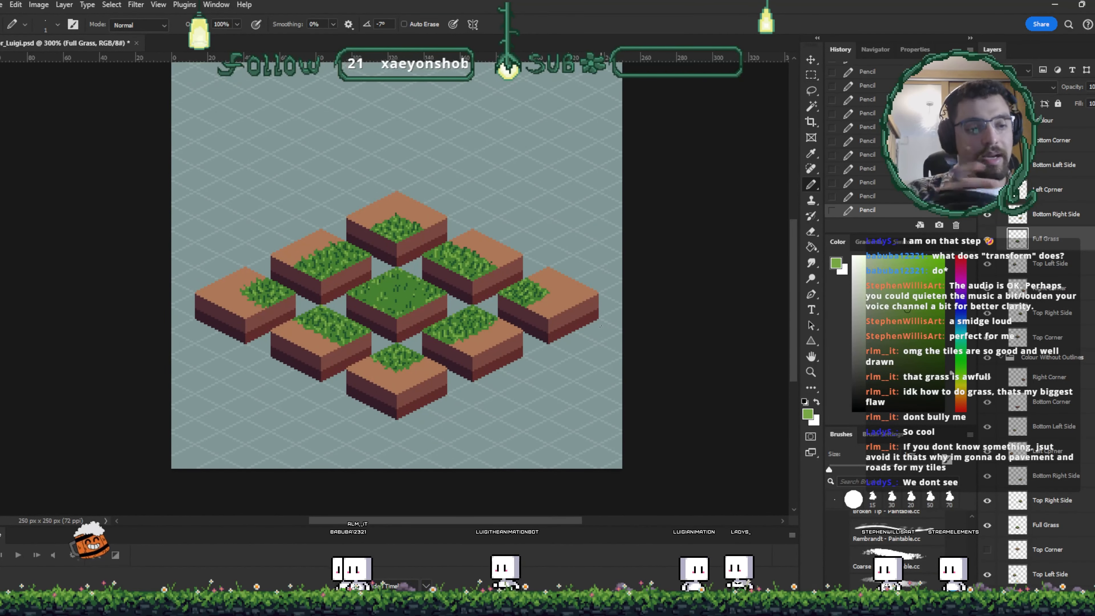
scroll(600, 326, up, 5)
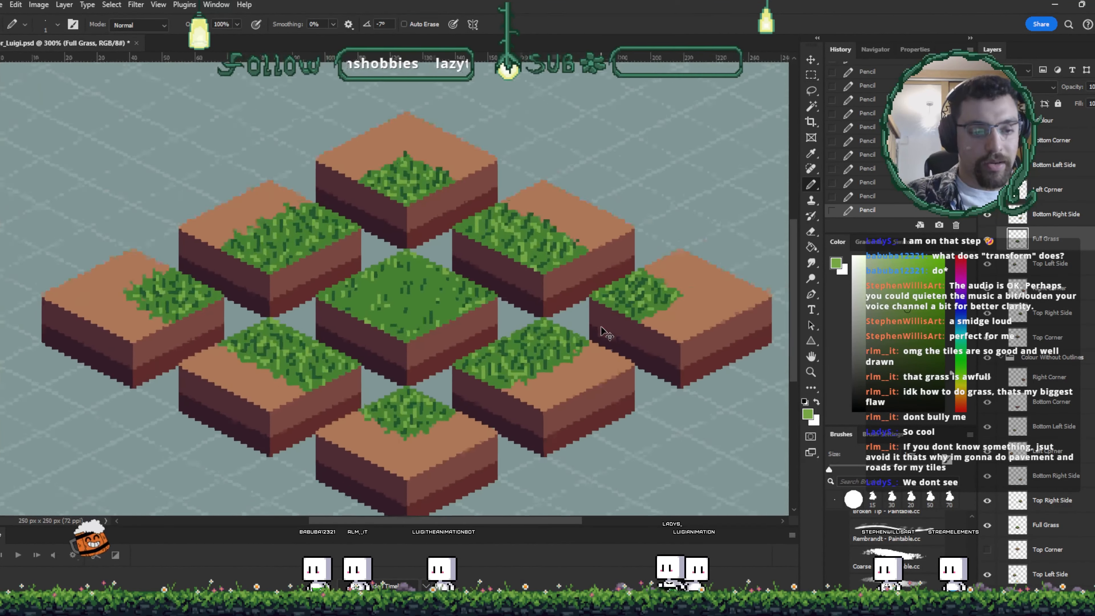
key(ctrl+s)
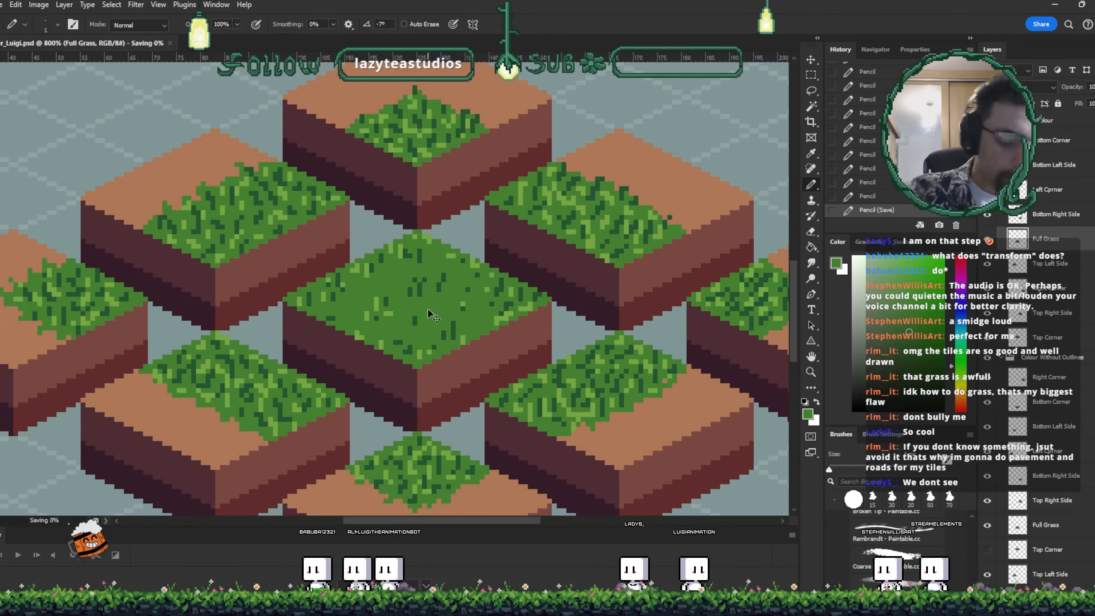
- Hide the More Colour detail layer to show the flat-coloured tiles
scroll(431, 306, down, 1)
click(1000, 120)
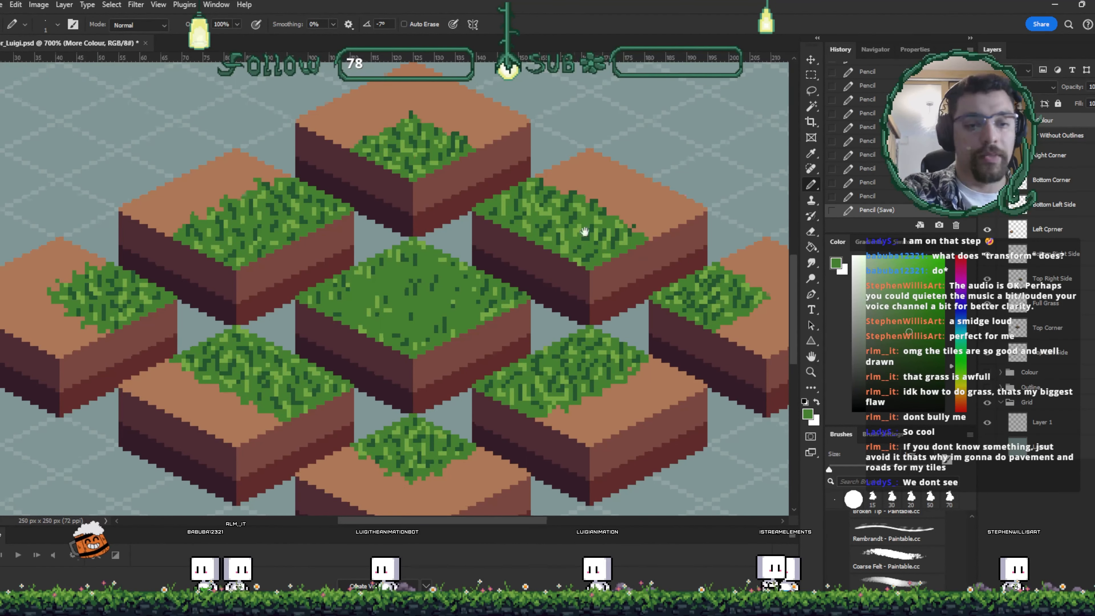
drag(237, 264, 203, 299)
click(987, 302)
key(v)
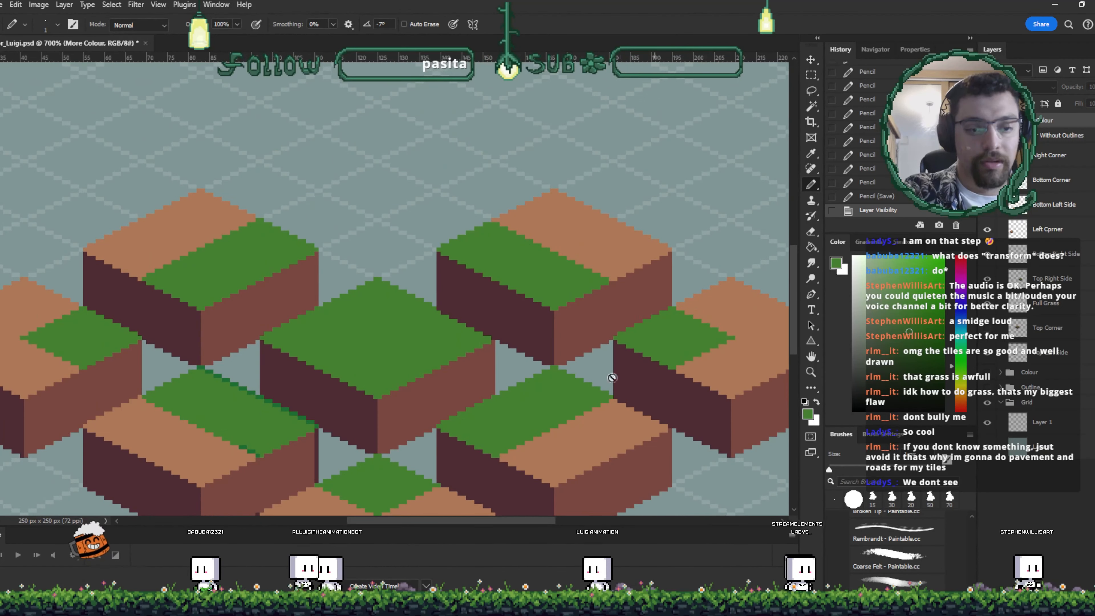
- Hide the Top Left Side, Top Right Side, Right Corner and Bottom Corner tile layers
drag(560, 386, 618, 276)
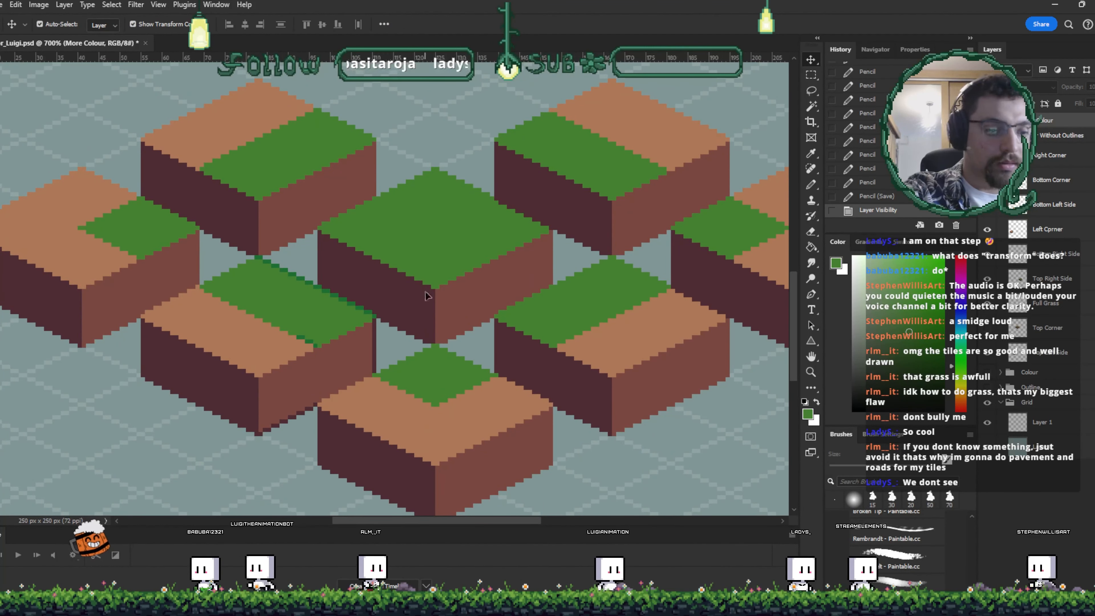
click(277, 166)
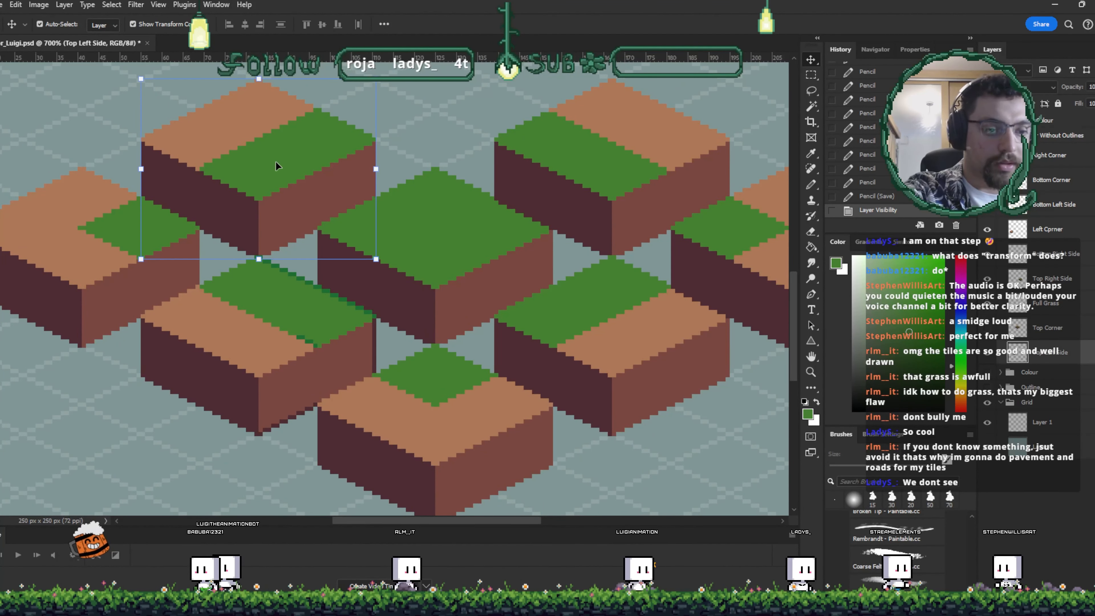
click(987, 352)
click(1048, 278)
click(987, 278)
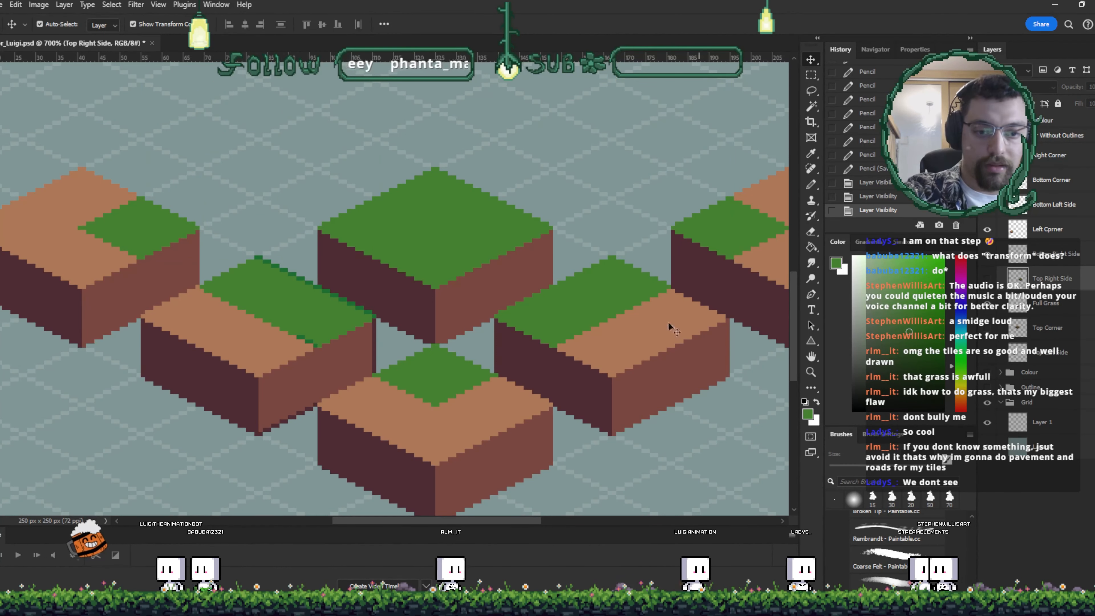
click(674, 329)
click(987, 254)
click(728, 256)
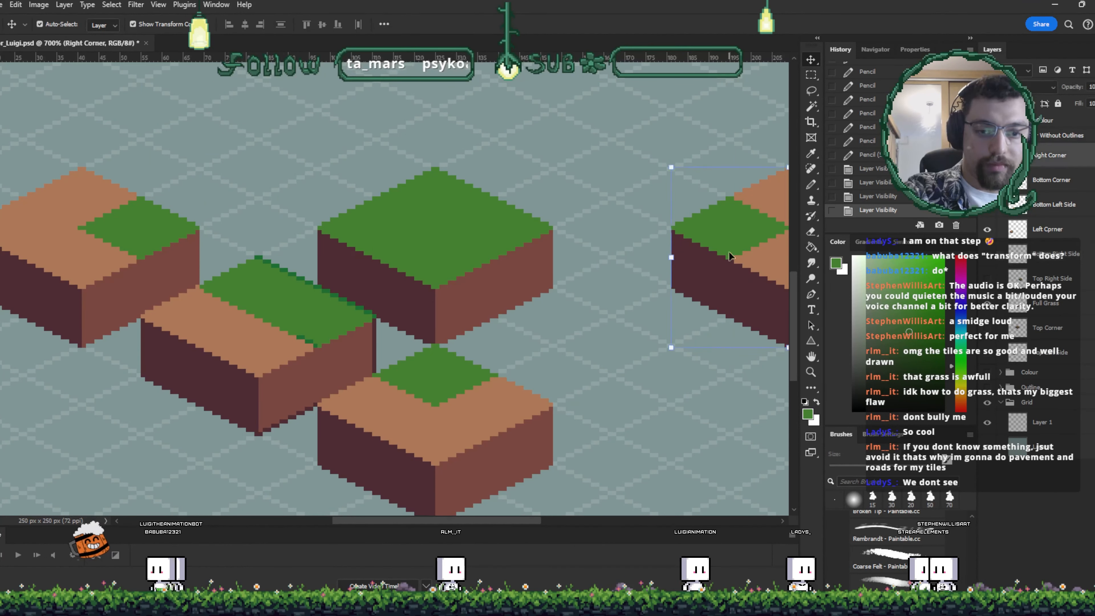
click(987, 156)
click(513, 404)
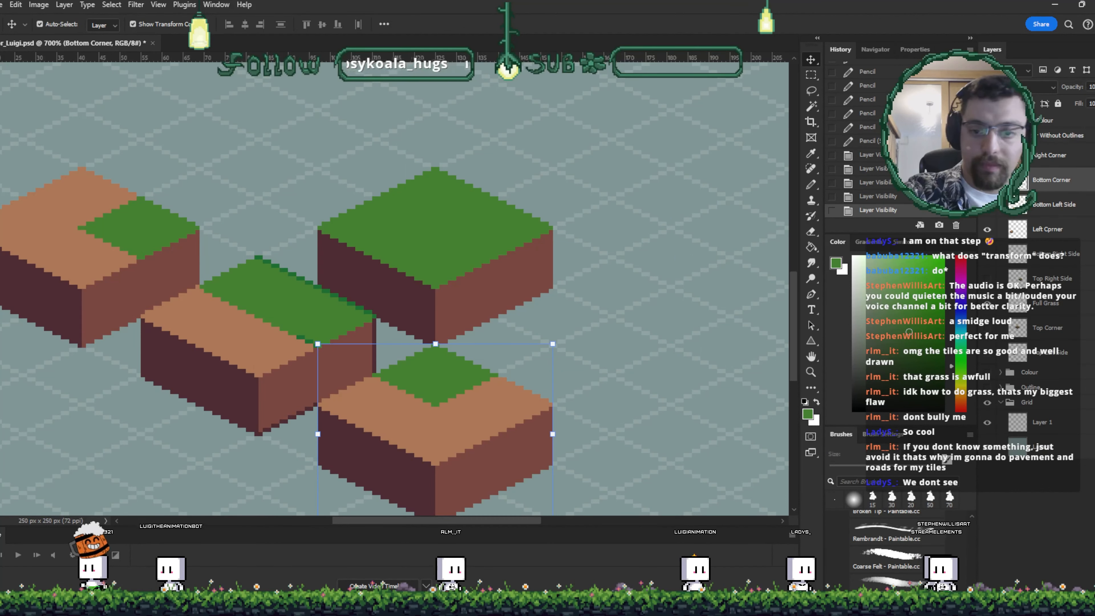
click(987, 180)
- Move the left corner tile beside the bottom-left-side tile and save the document
drag(137, 246, 374, 162)
drag(350, 199, 316, 216)
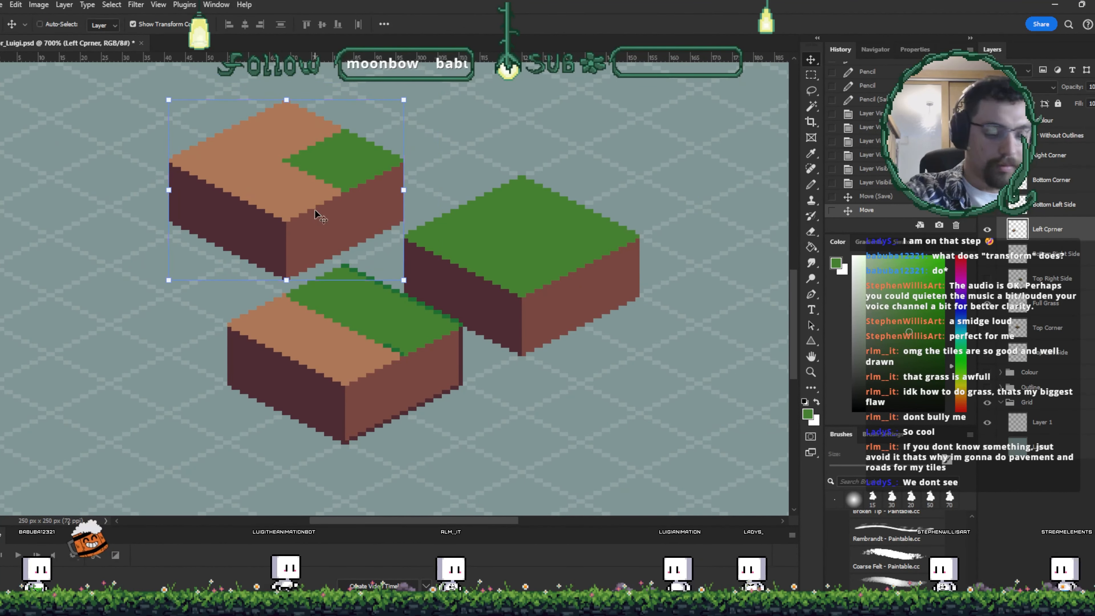
key(ctrl+s)
- Select the Bottom Left Side layer and paint-bucket fill its grass edge pixels at the seam with the sampled green
key(ctrl+plus)
key(ctrl+plus)
key(ctrl+plus)
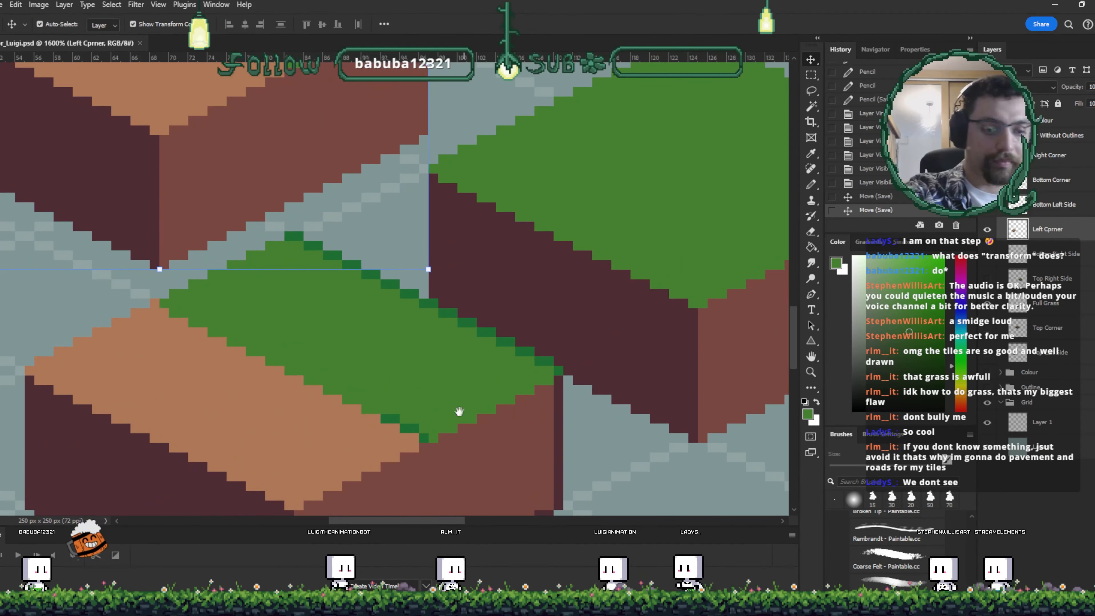
drag(459, 411, 432, 313)
key(i)
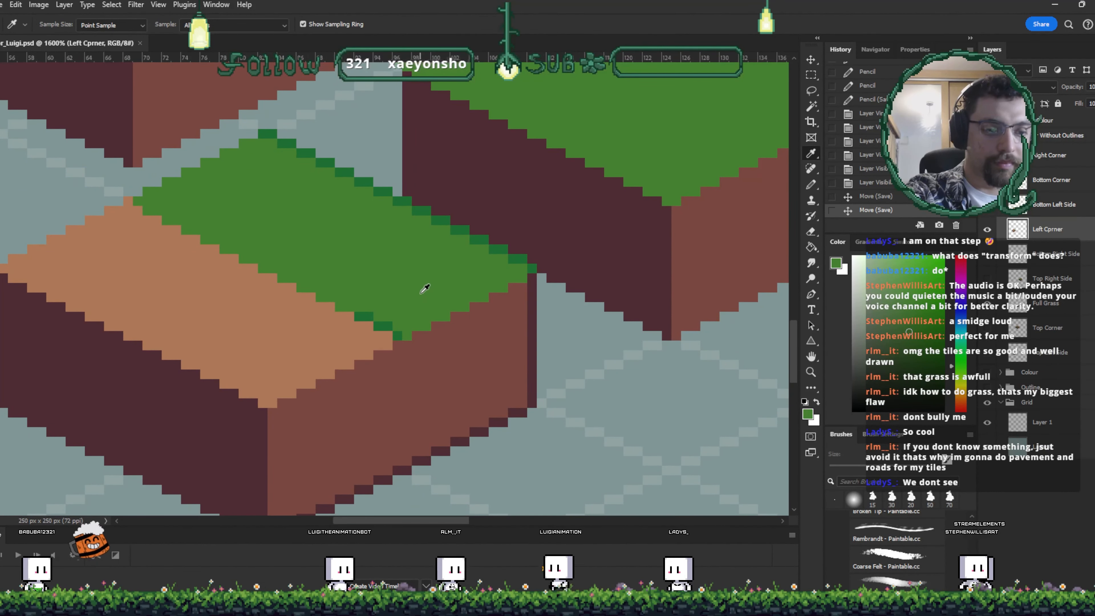
key(alt+bracketright)
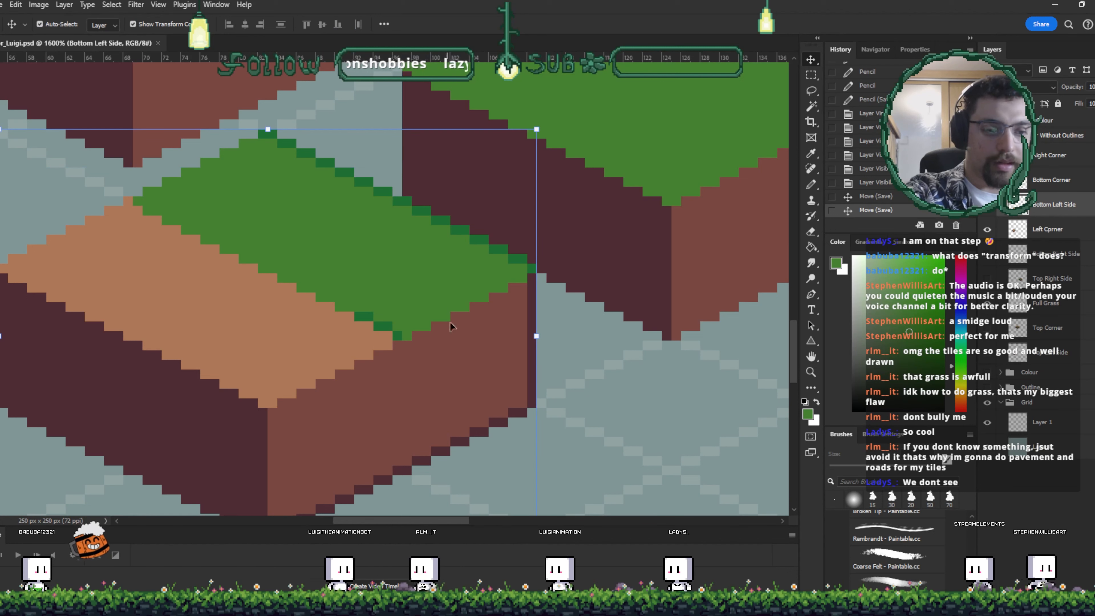
click(416, 290)
key(v)
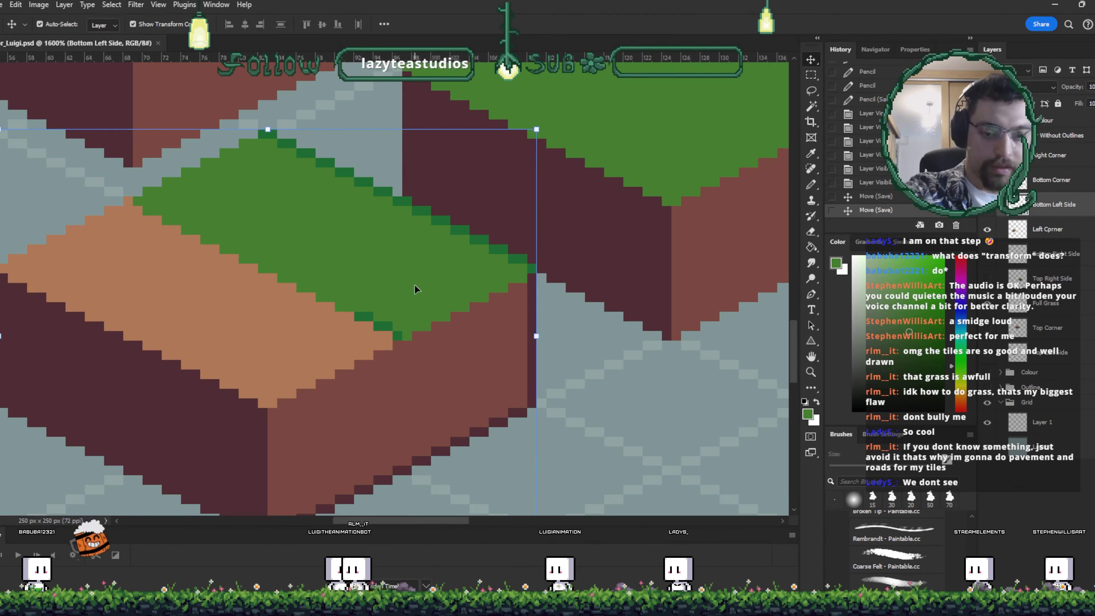
key(i)
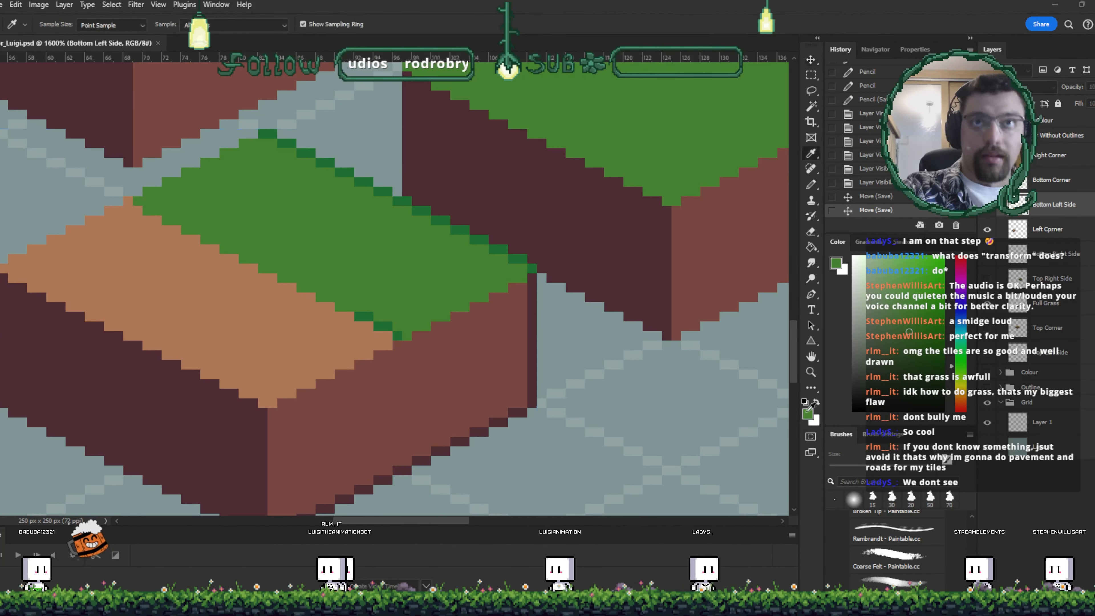
key(v)
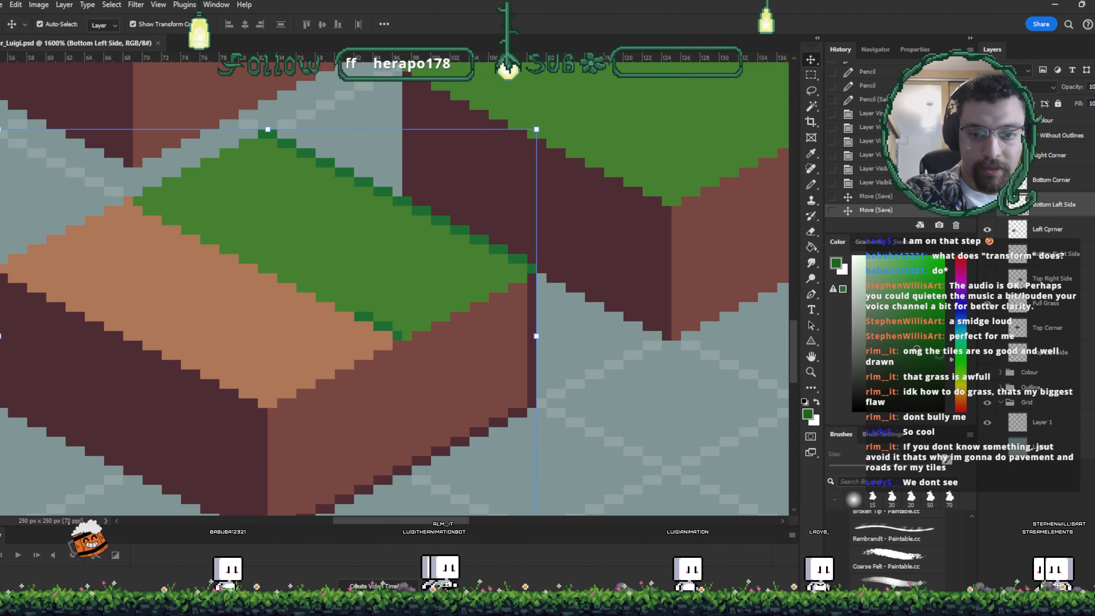
key(g)
click(515, 260)
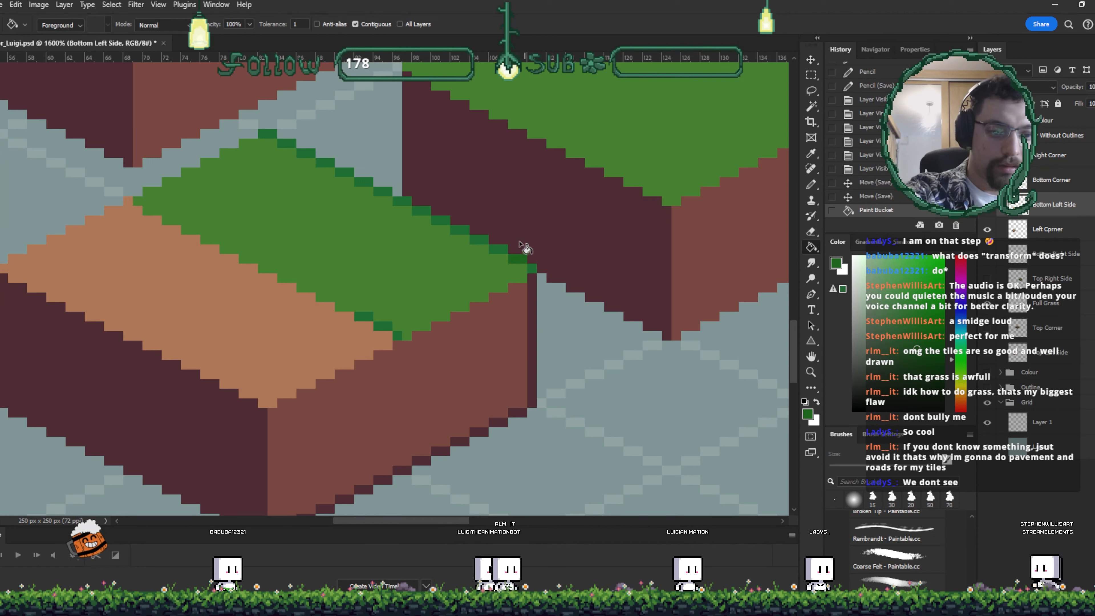
click(501, 250)
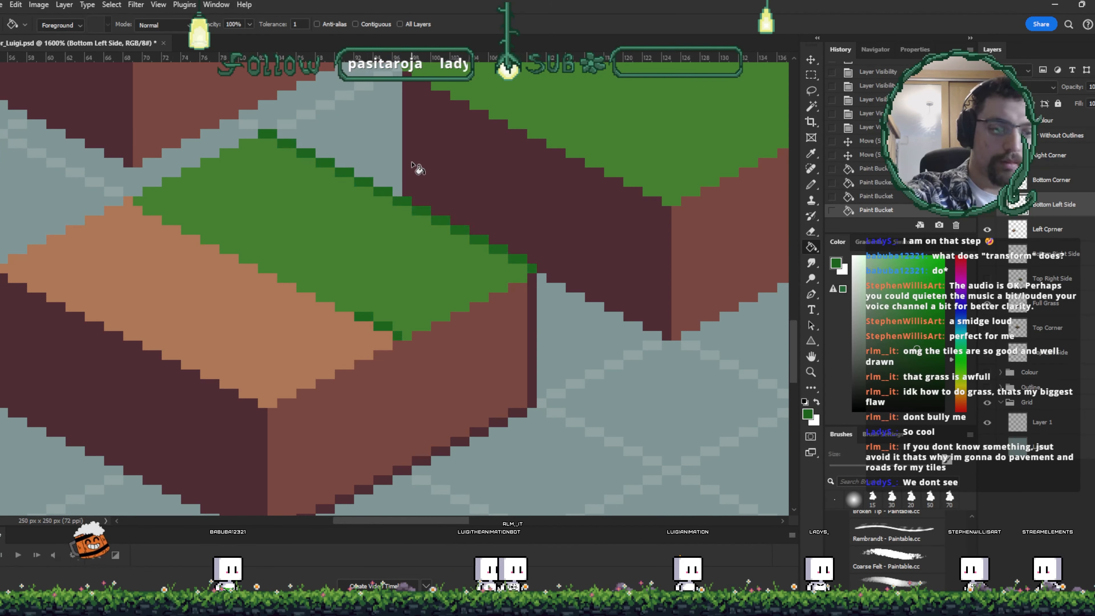
- Fill a grass edge pixel on the Bottom Left Side layer with a dark green swatch from the apollo palette
drag(586, 366, 612, 386)
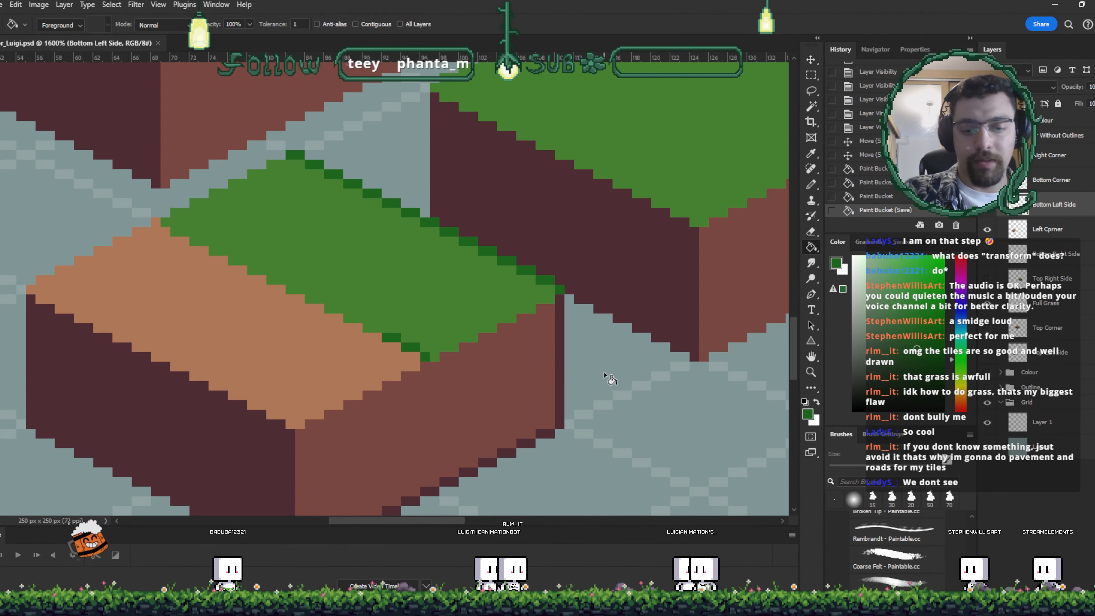
click(913, 243)
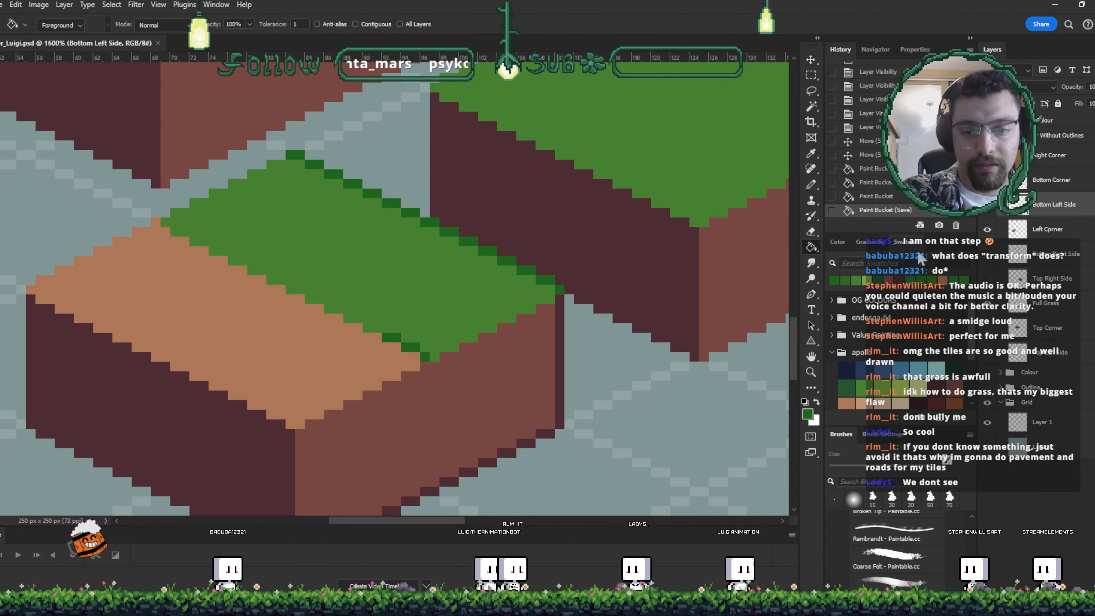
scroll(927, 345, down, 2)
click(882, 333)
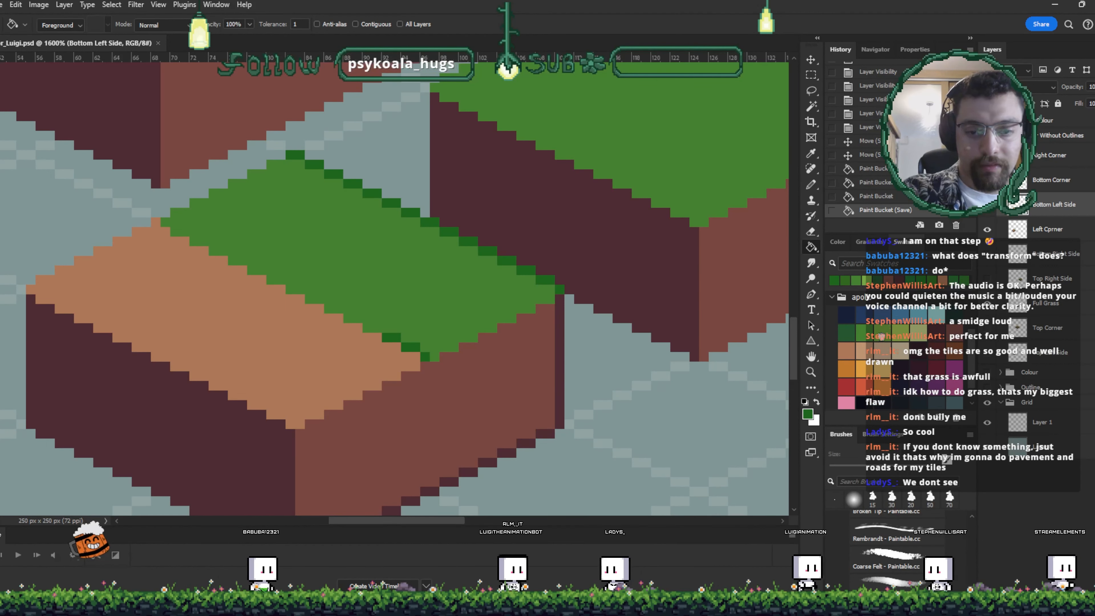
click(473, 318)
key(ctrl+z)
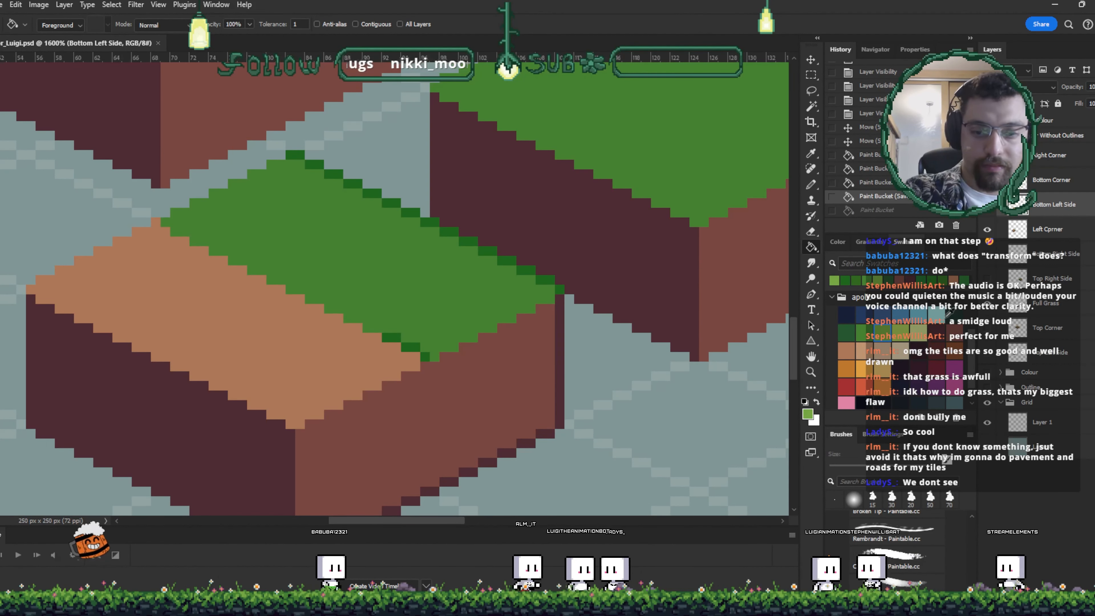
click(844, 331)
click(558, 290)
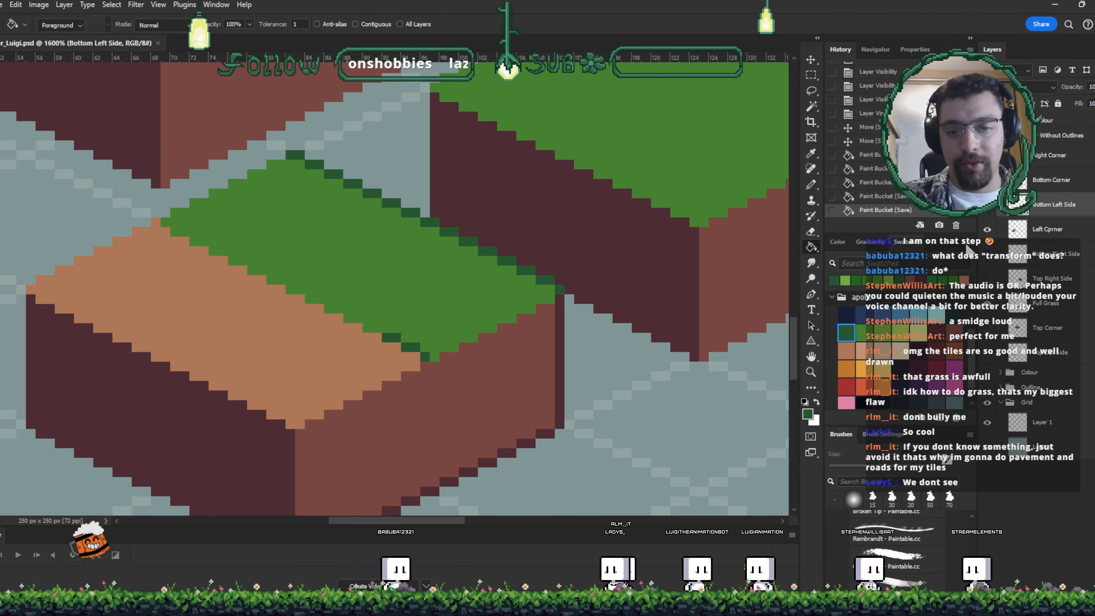
- Rearrange the workspace panels to show the Navigator and collapse the Colour Without Outlines layer group
drag(975, 247, 855, 249)
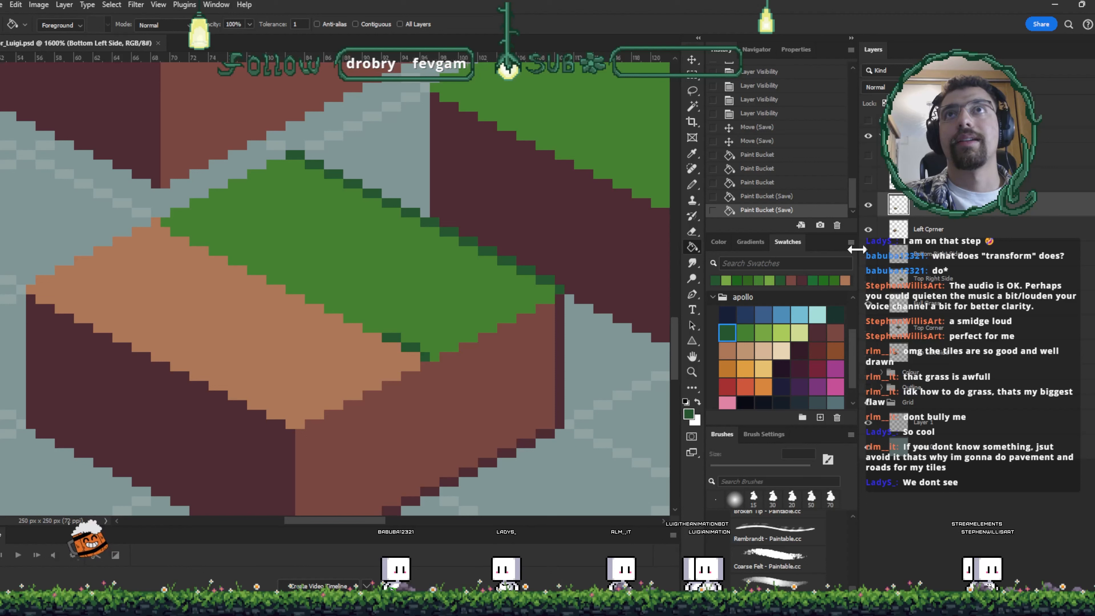
click(756, 49)
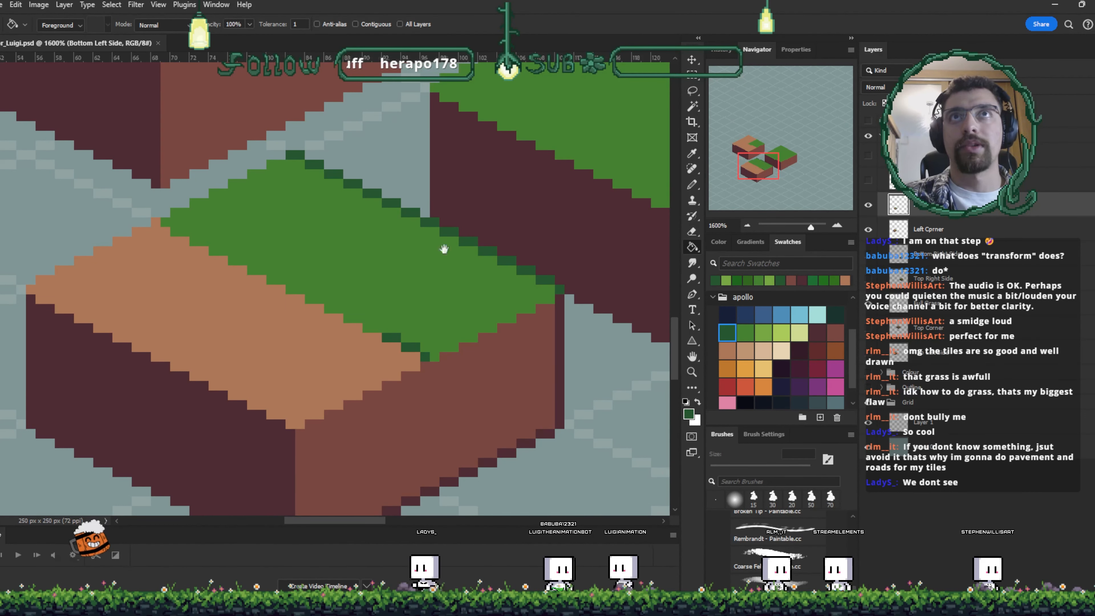
mouse_move(444, 249)
mouse_down()
mouse_move(430, 261)
mouse_move(436, 245)
mouse_up()
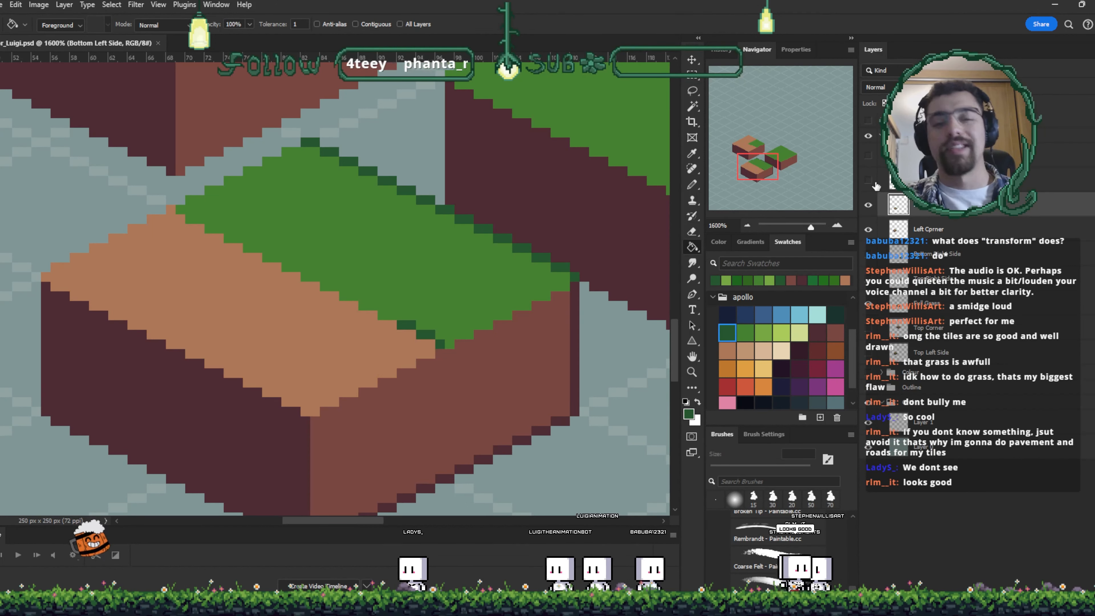
drag(856, 192, 725, 192)
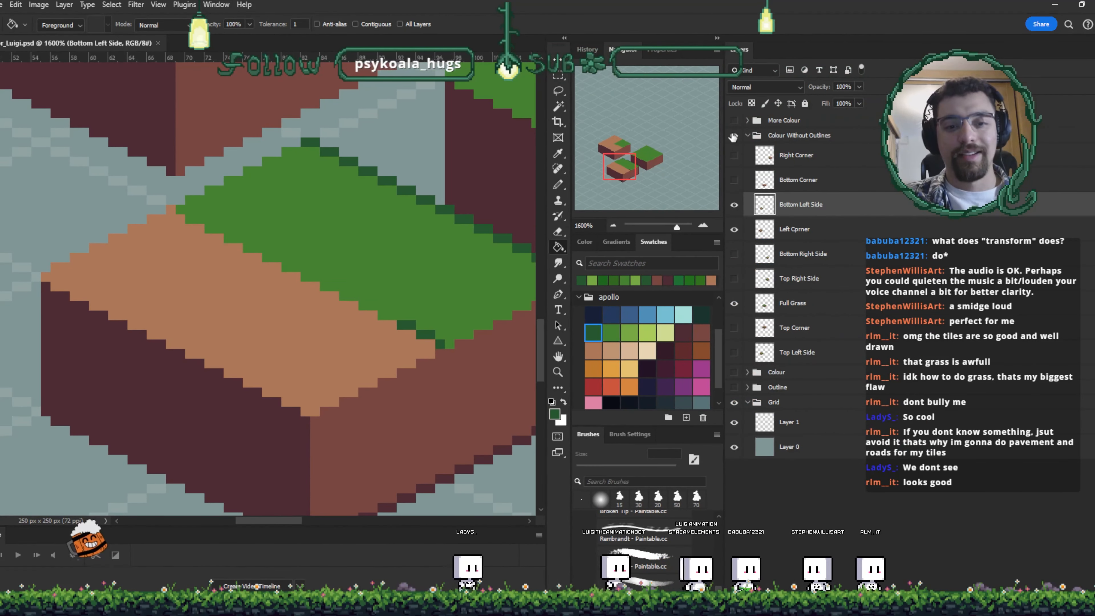
click(747, 135)
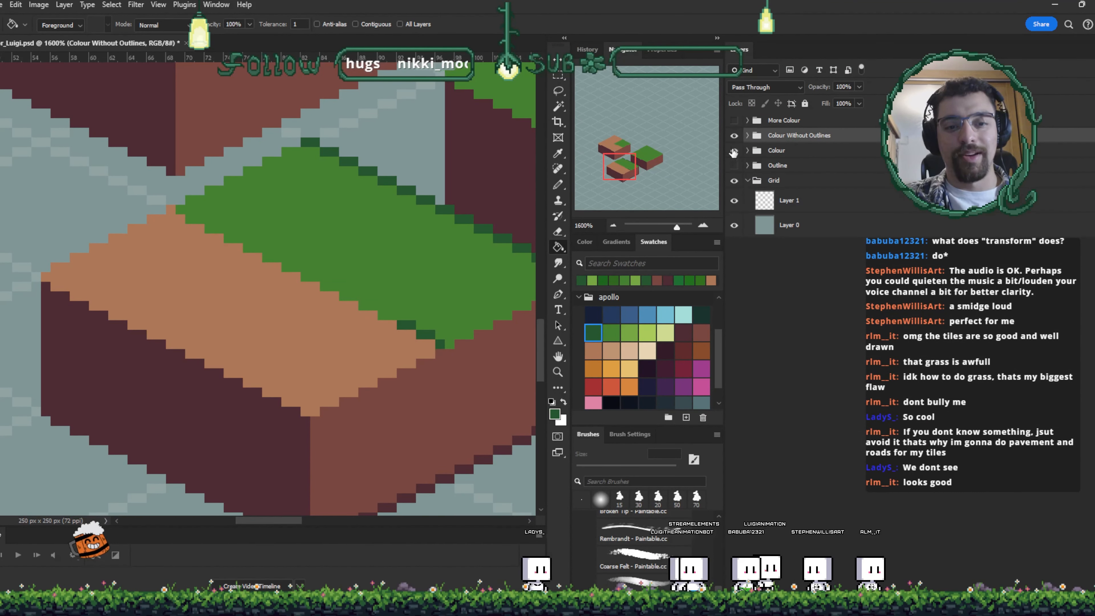
drag(733, 165, 732, 151)
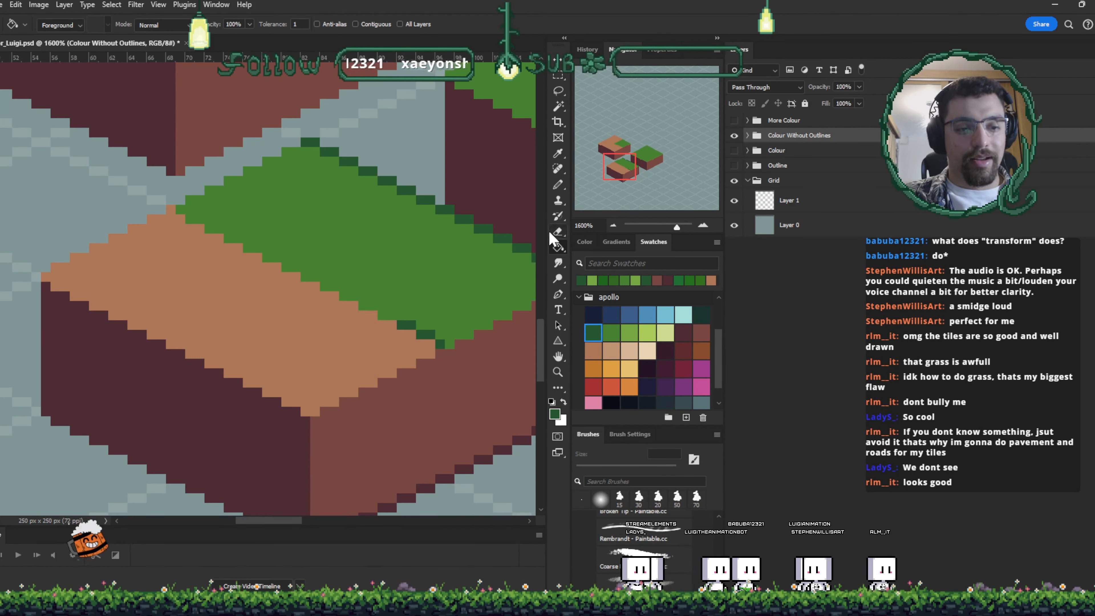
drag(547, 233, 558, 233)
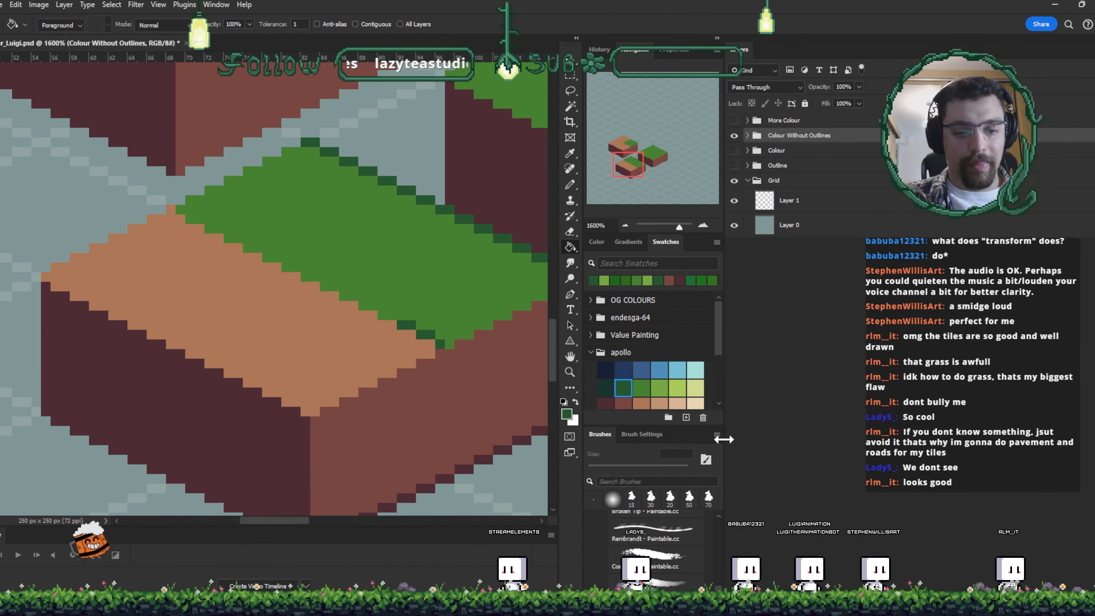
drag(733, 437, 858, 428)
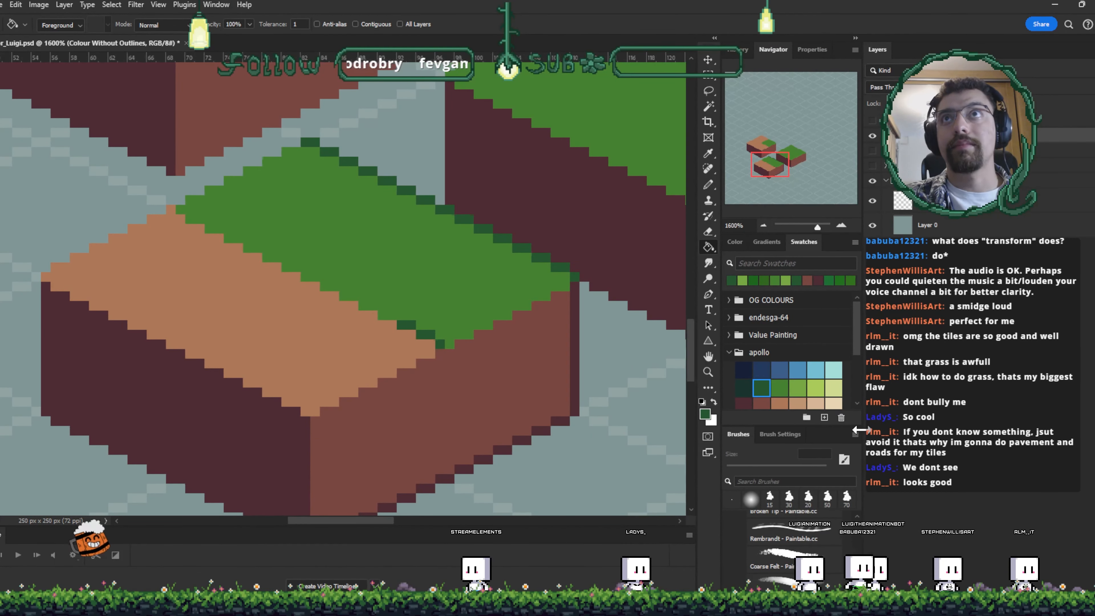
- Select the Colour Without Outlines group and save the document
click(885, 135)
drag(350, 380, 392, 341)
key(ctrl+s)
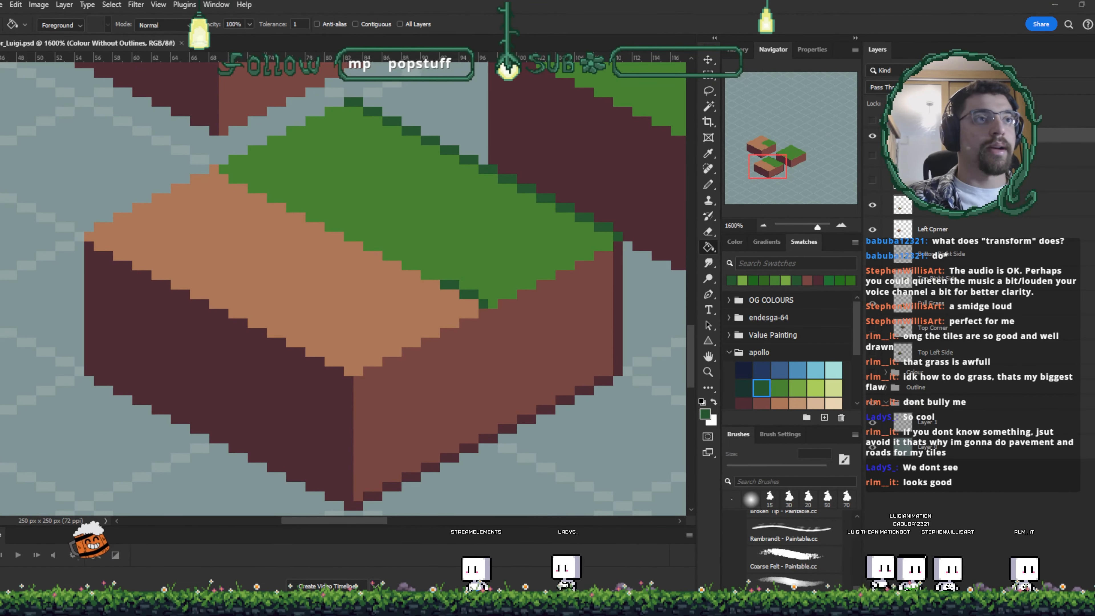
- Switch to the browser and browse Pinterest for pixel-art grass tile references, opening several pins in new tabs
key(alt+Tab)
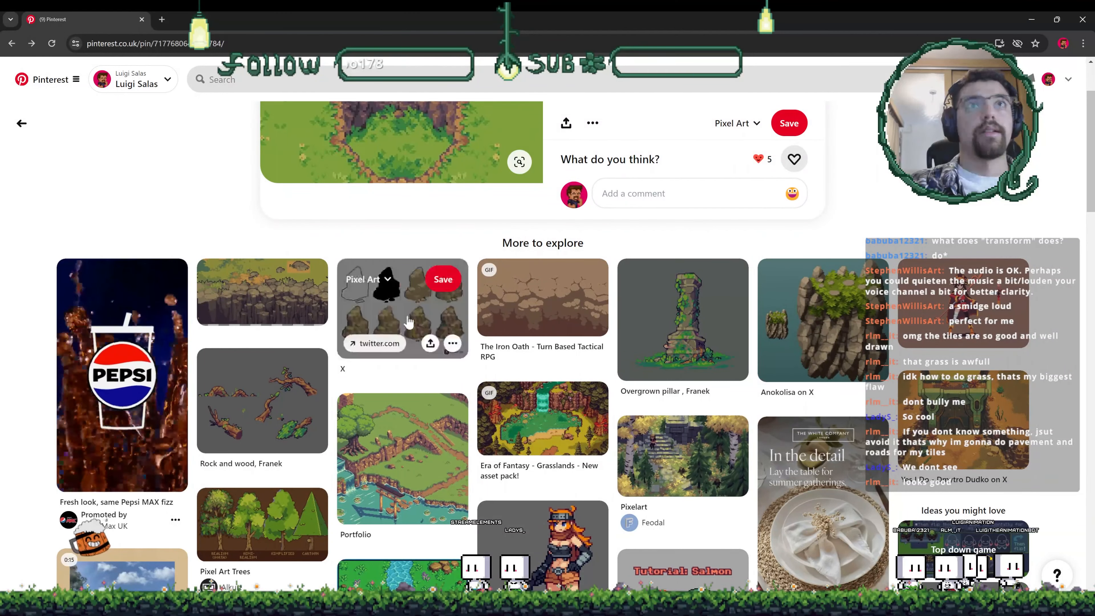
scroll(409, 319, up, 3)
click(21, 123)
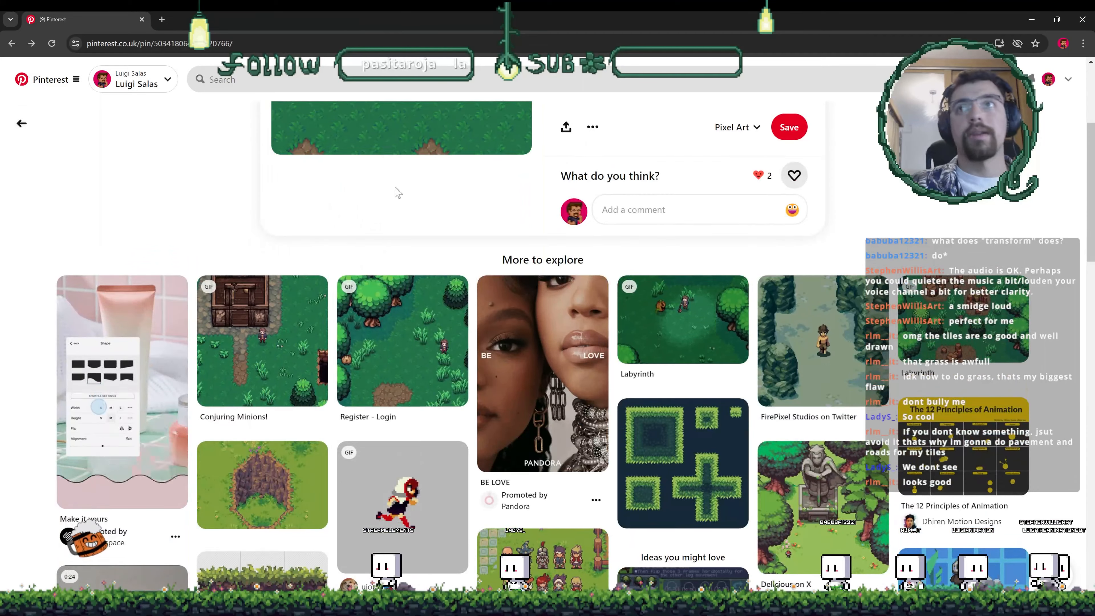
scroll(398, 191, up, 4)
click(19, 124)
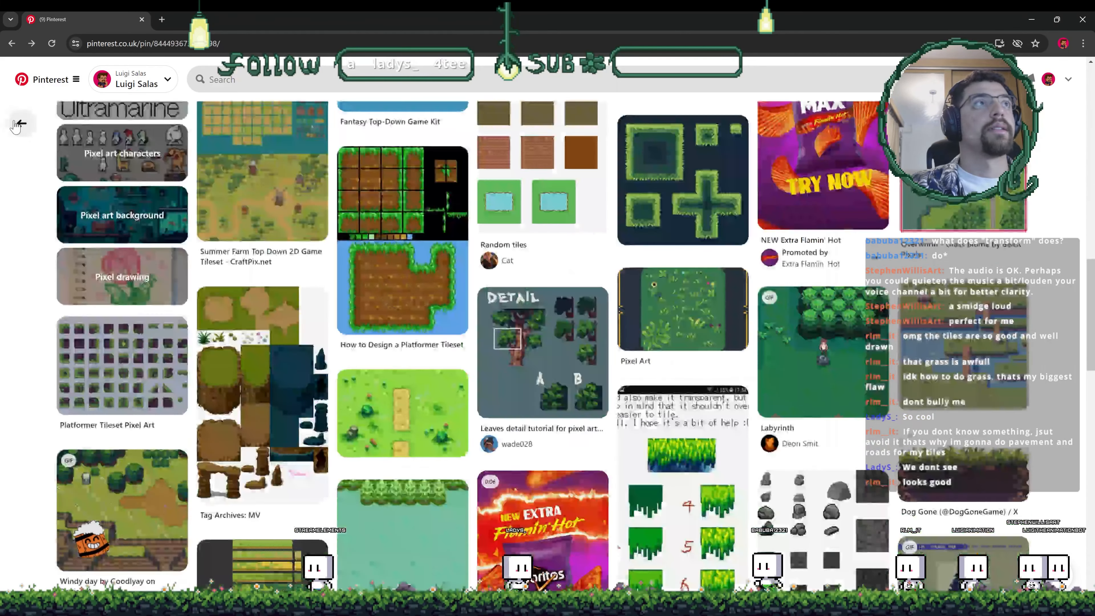
click(315, 256)
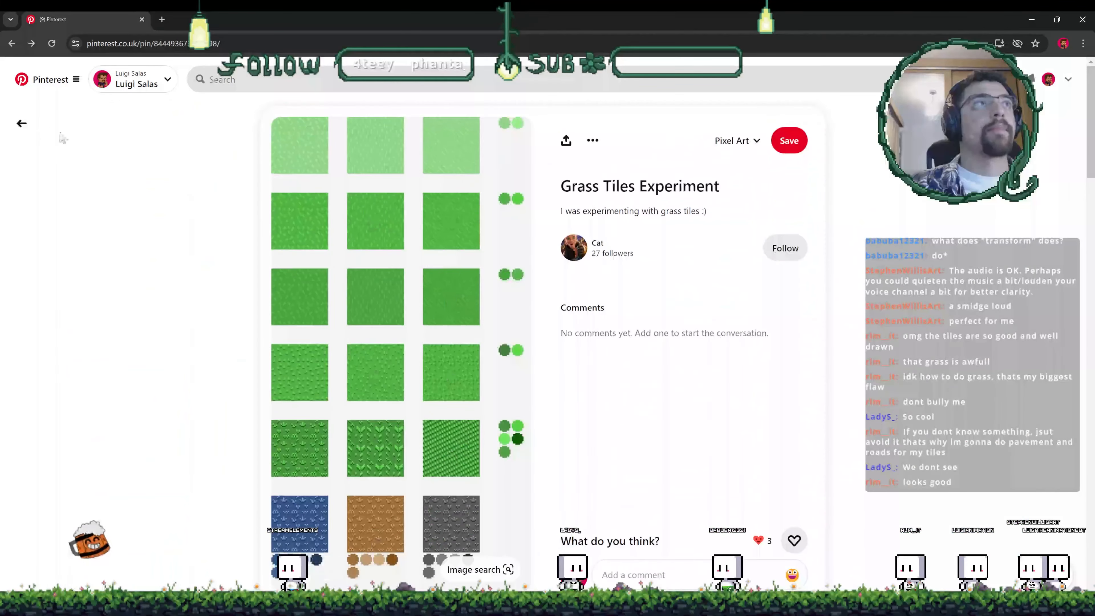
click(22, 124)
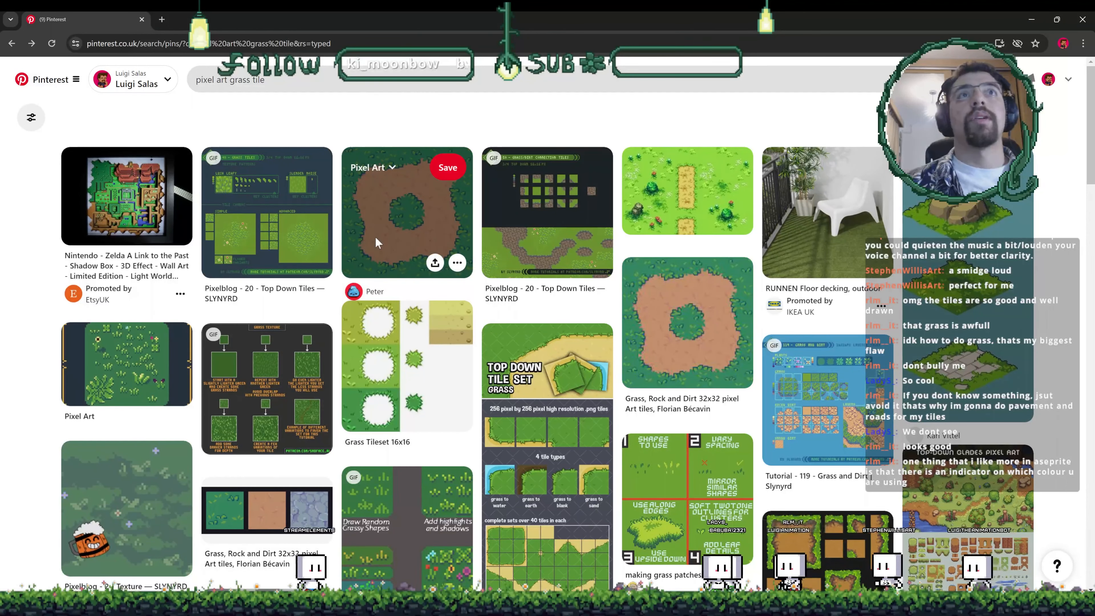
middle_click(396, 254)
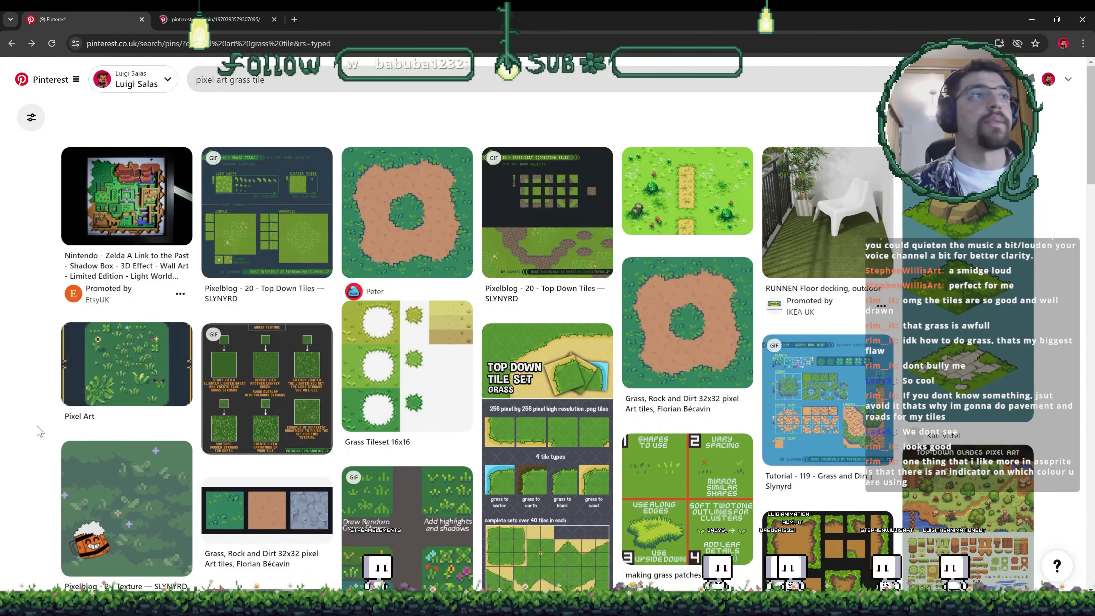
middle_click(130, 365)
click(219, 26)
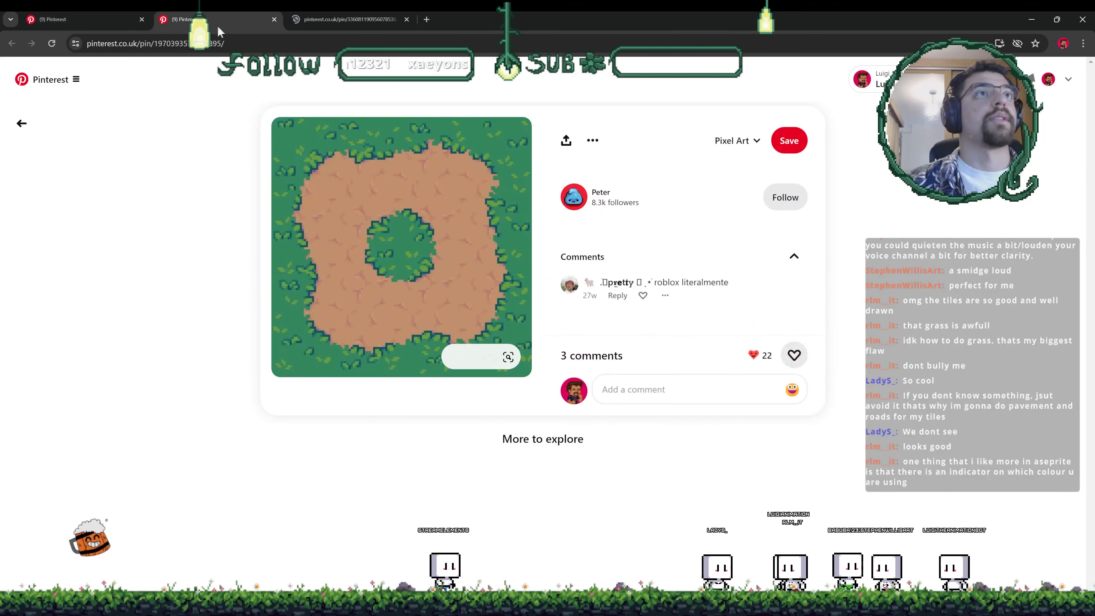
click(327, 25)
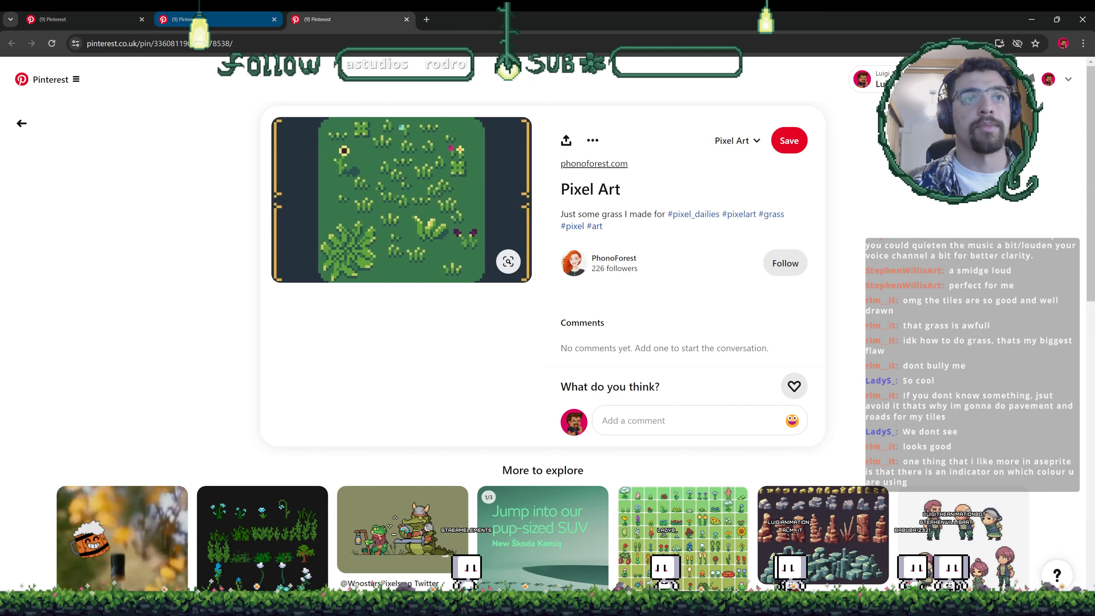
click(216, 19)
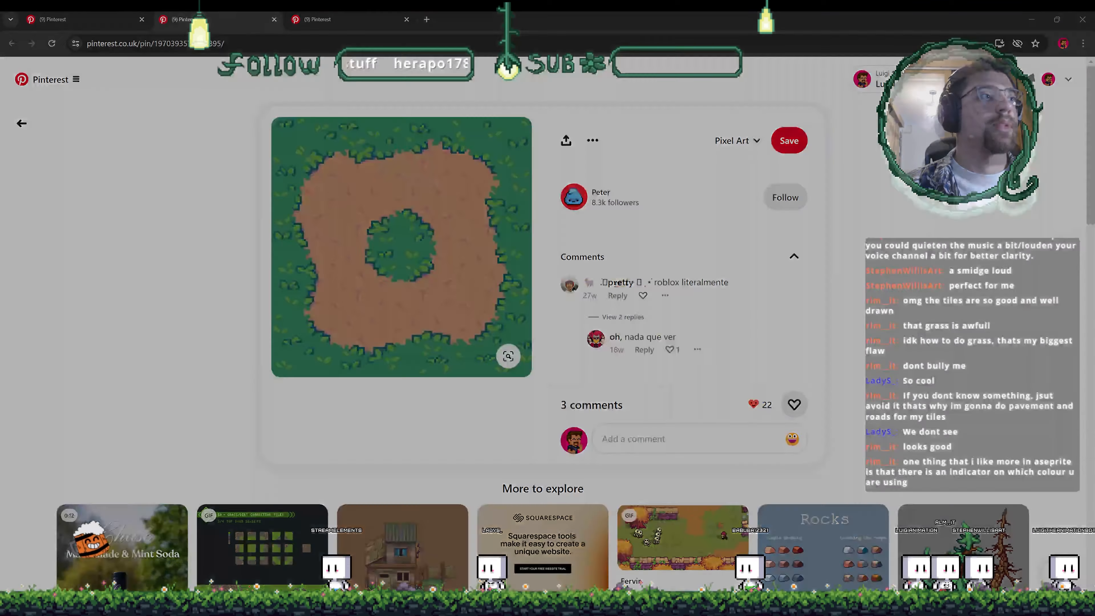
- Open Aseprite to examine how its palette marks the selected colour, then quit it
key(alt+Tab)
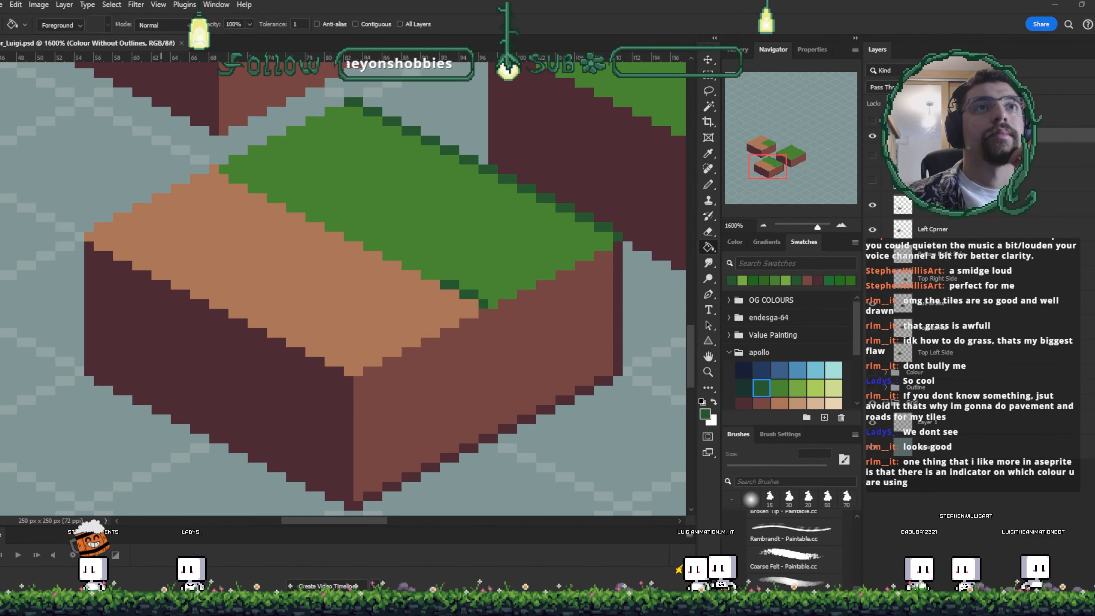
key(alt+Tab)
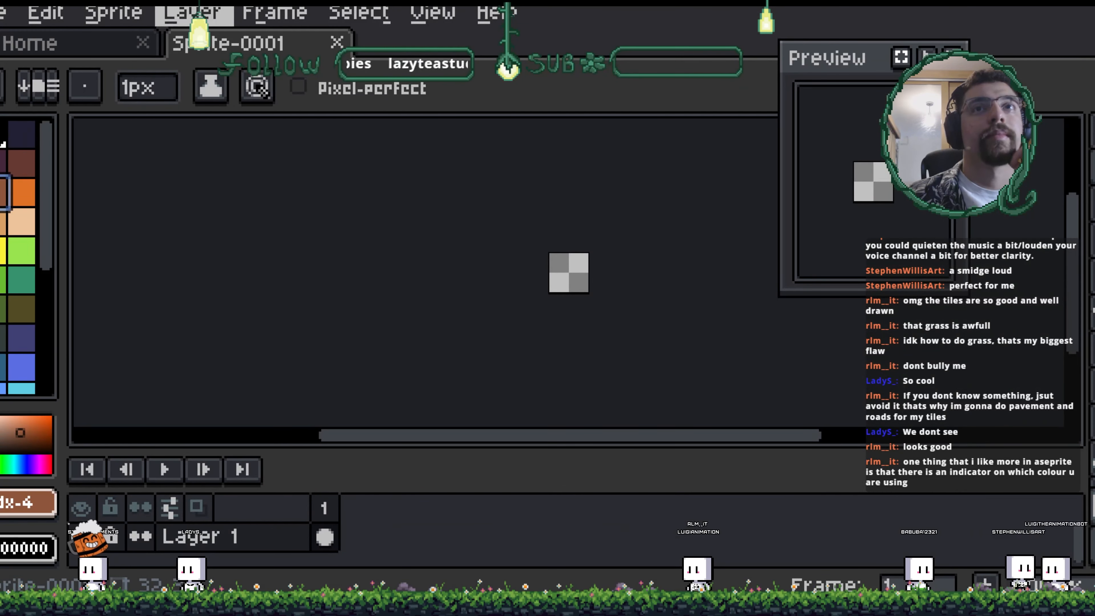
ctrl+scroll(587, 292, up, 3)
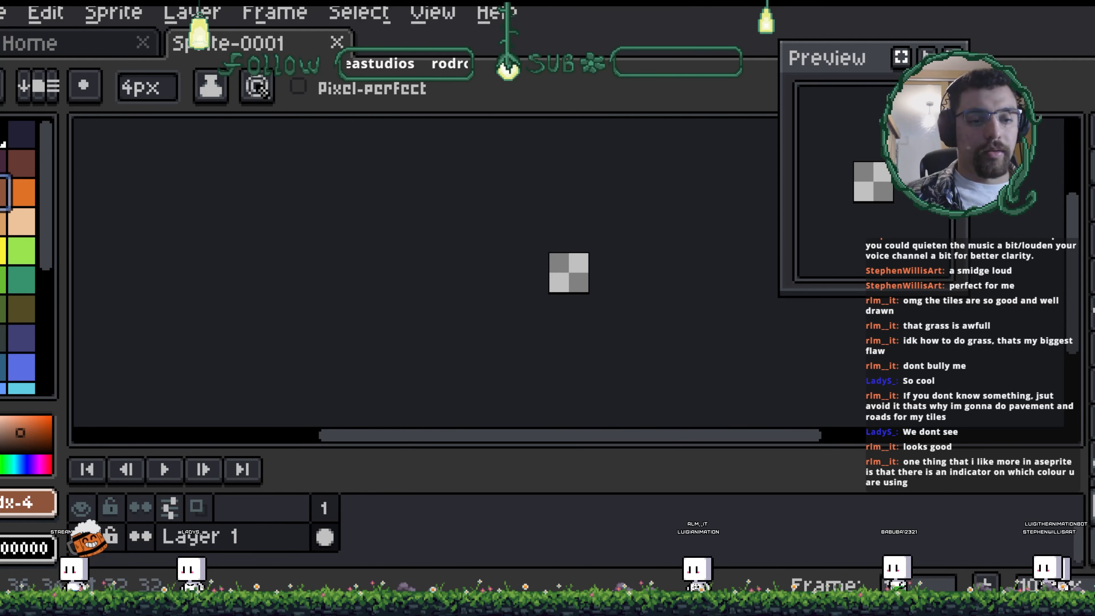
scroll(587, 292, up, 3)
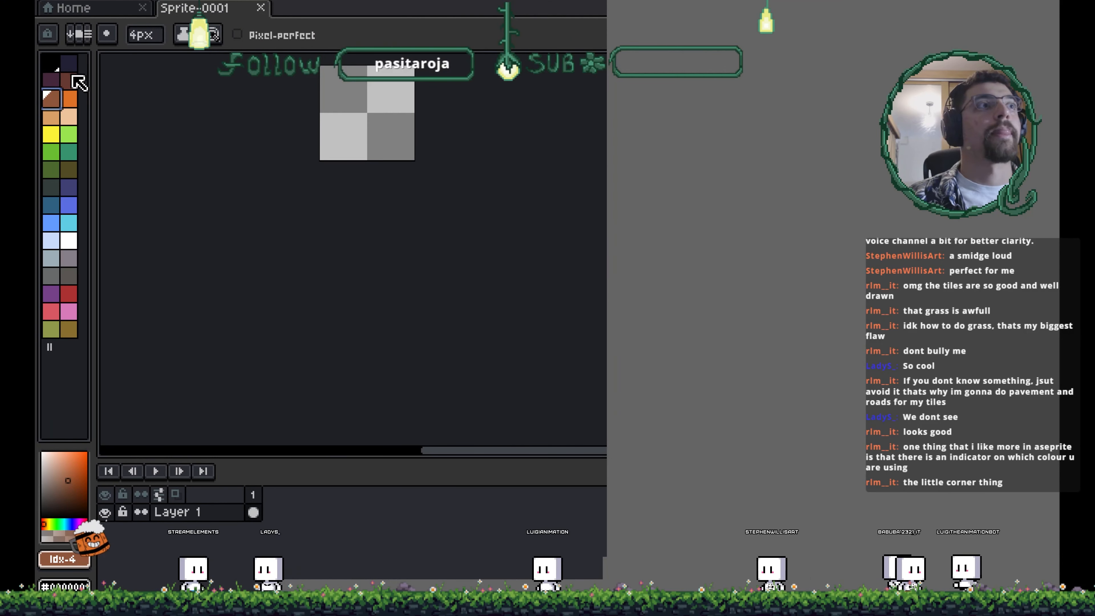
click(69, 151)
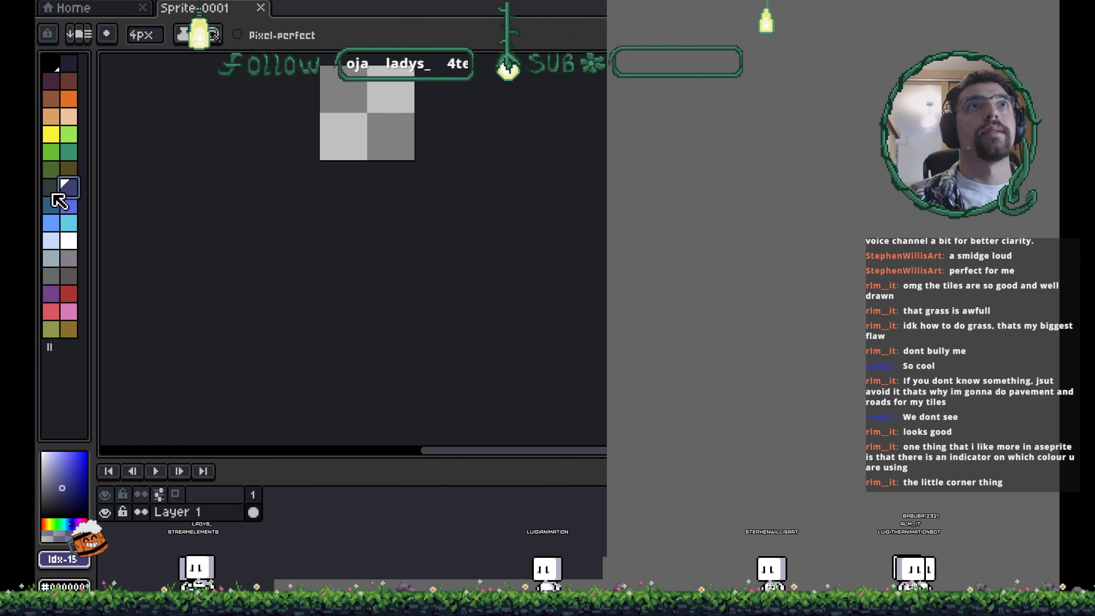
click(52, 260)
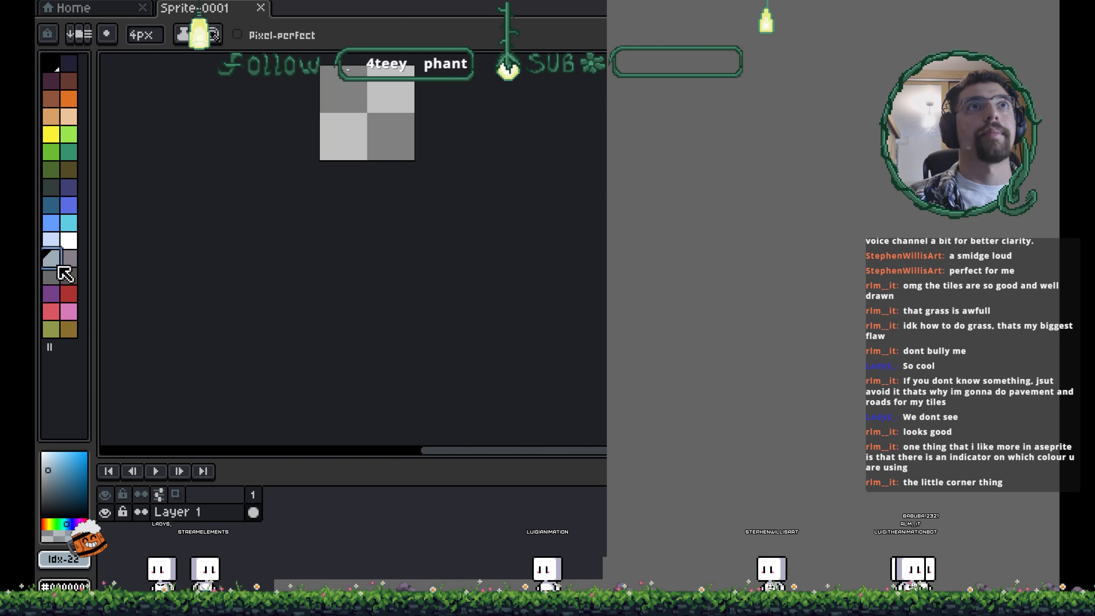
drag(64, 254, 68, 265)
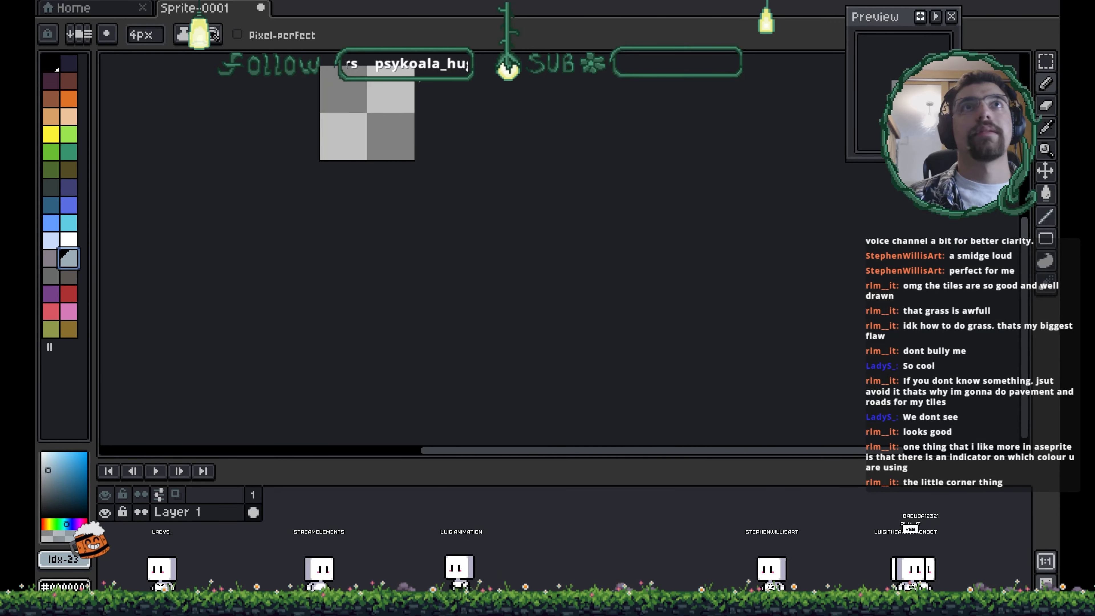
key(ctrl+q)
click(543, 335)
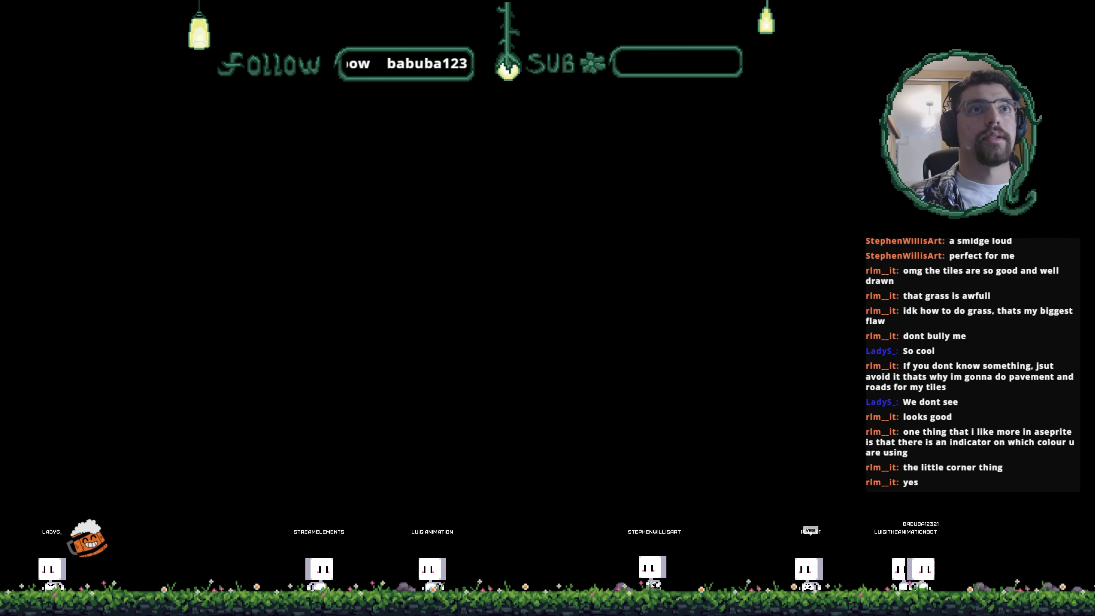
- Back in Photoshop, select several apollo palette swatches in turn to check the selection marker, then show the colour picker
key(alt+Tab)
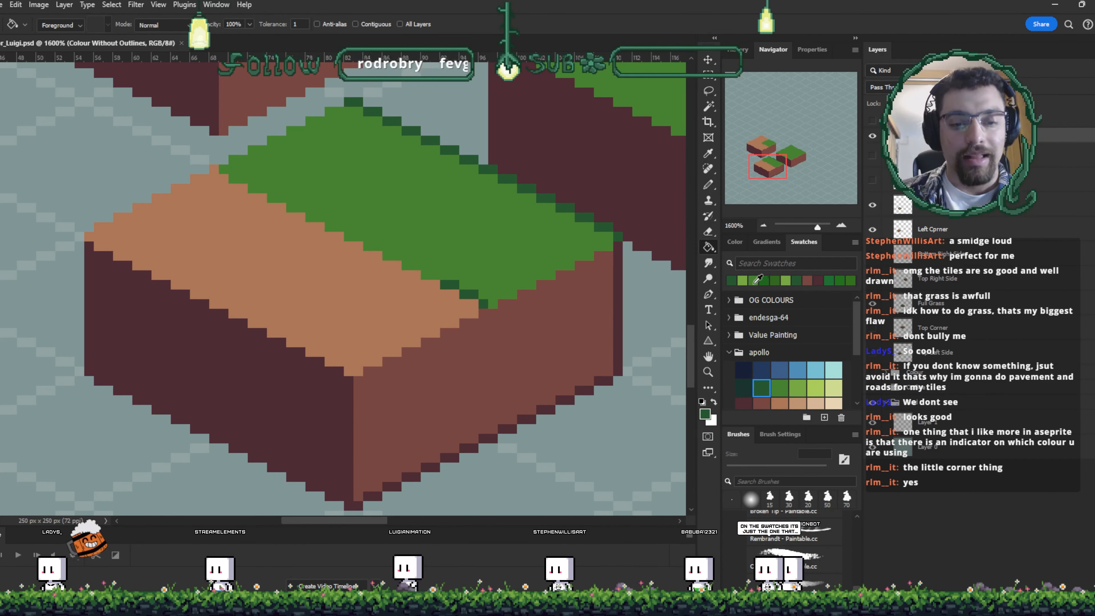
click(763, 371)
click(798, 369)
click(816, 370)
click(814, 388)
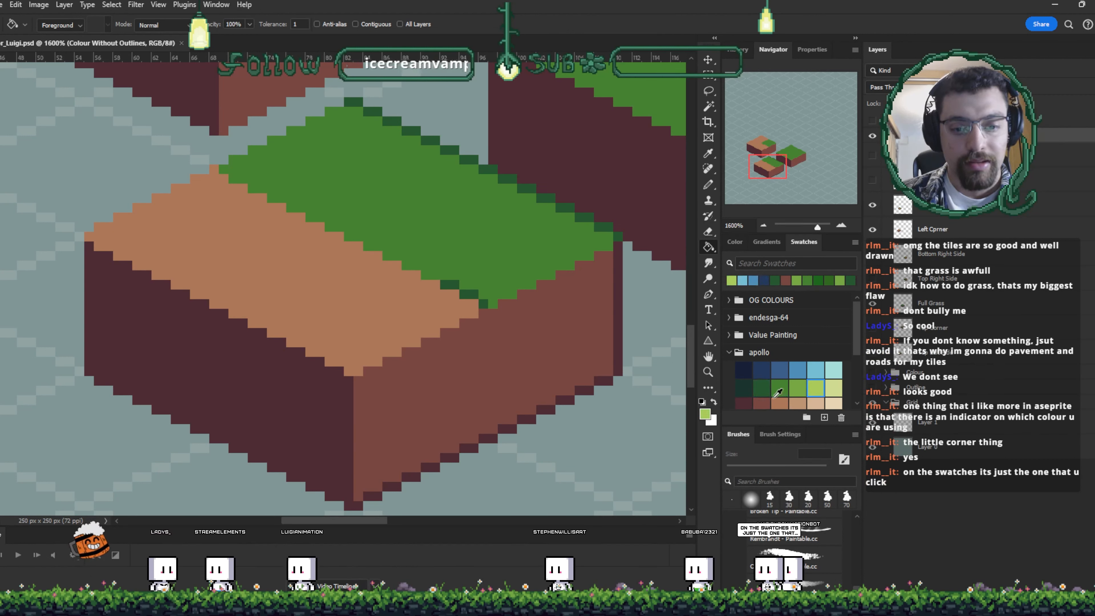
click(760, 394)
click(773, 390)
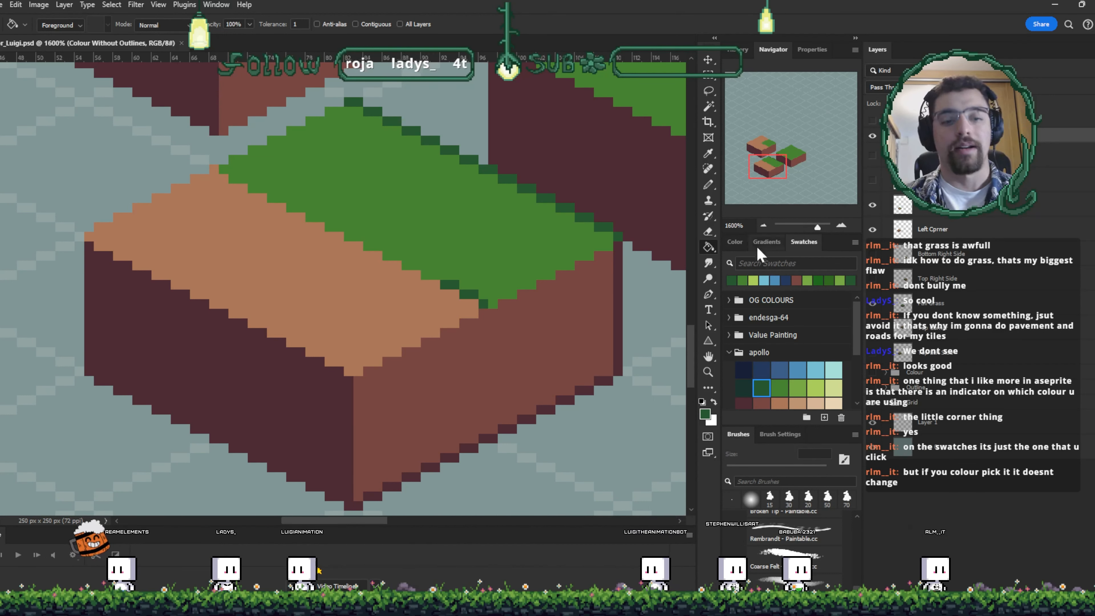
click(738, 243)
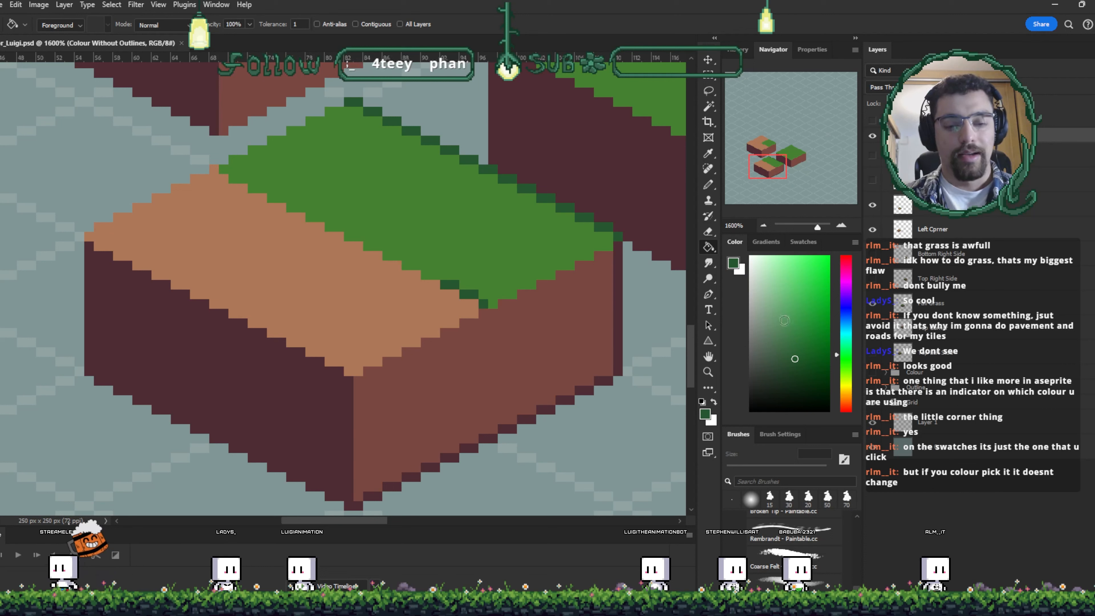
click(792, 240)
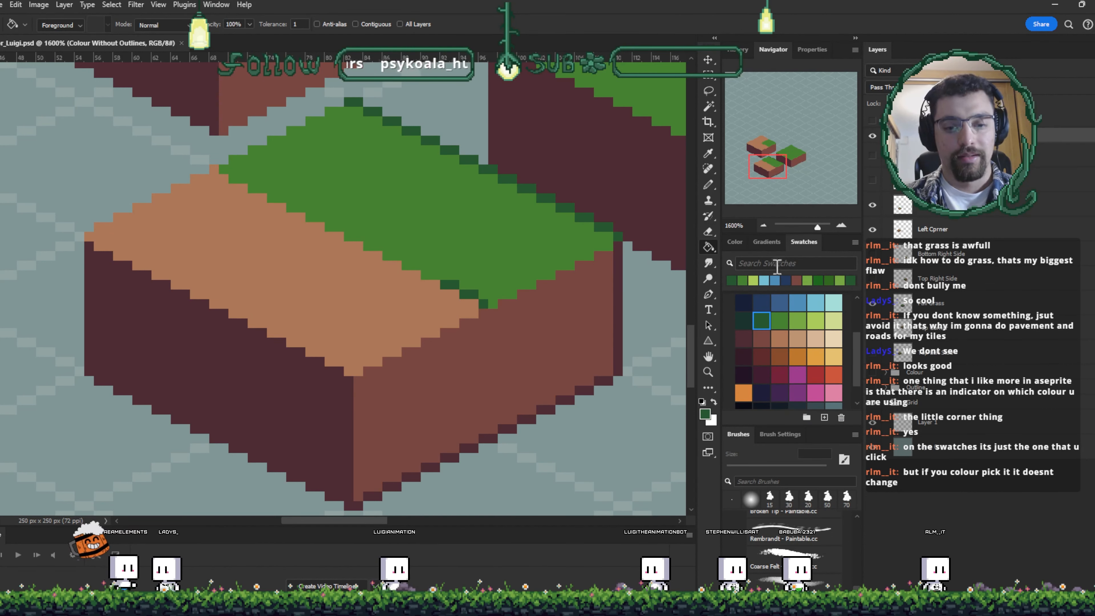
click(767, 244)
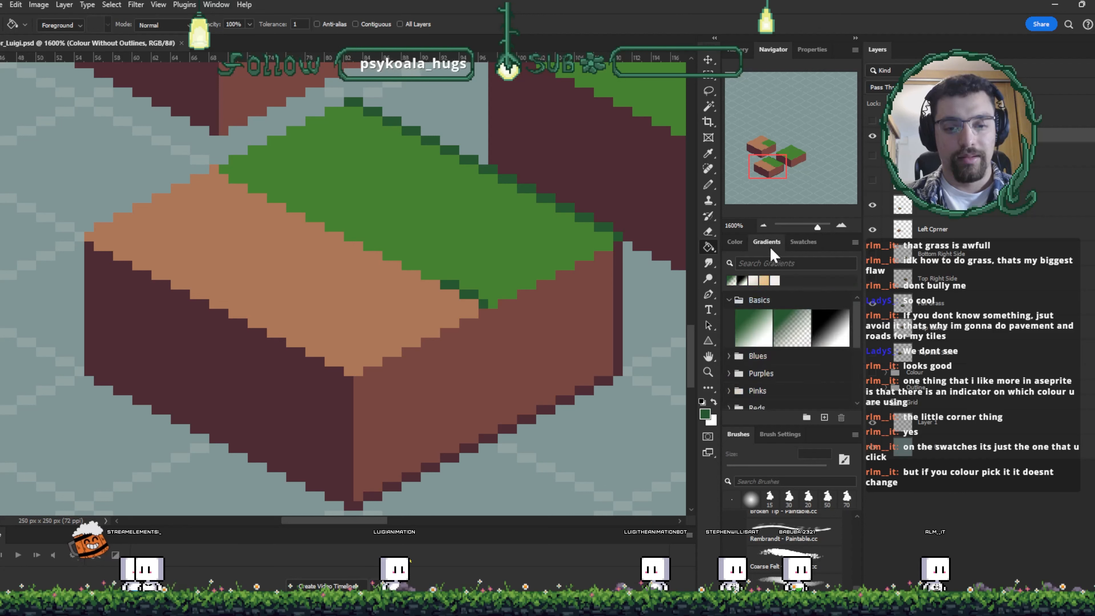
click(804, 244)
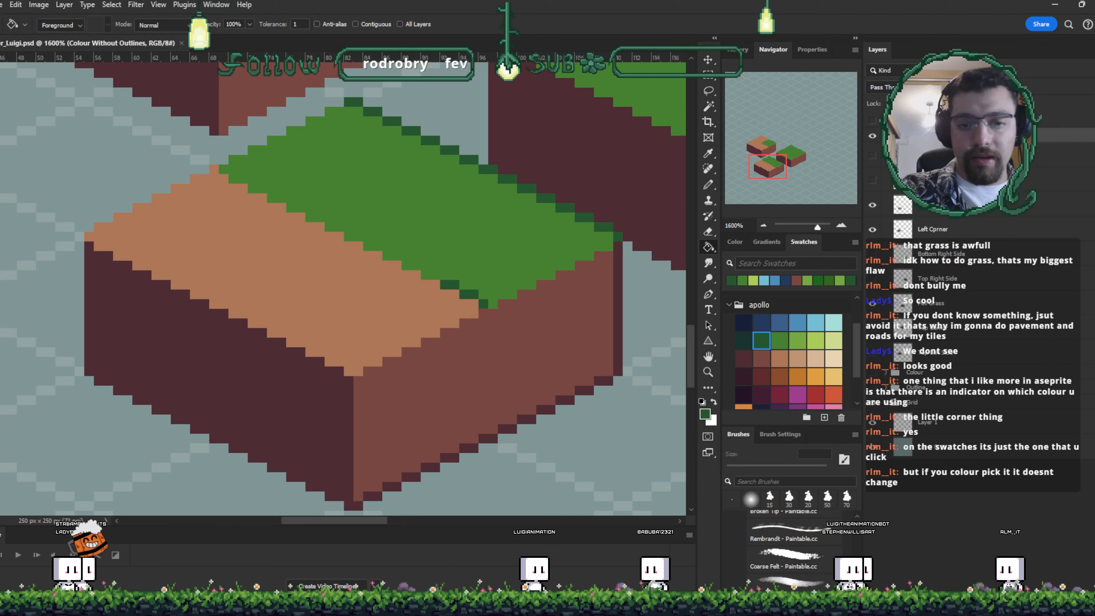
- Duplicate the Bottom Left Side tile layer and hide the original layer
key(v)
click(516, 266)
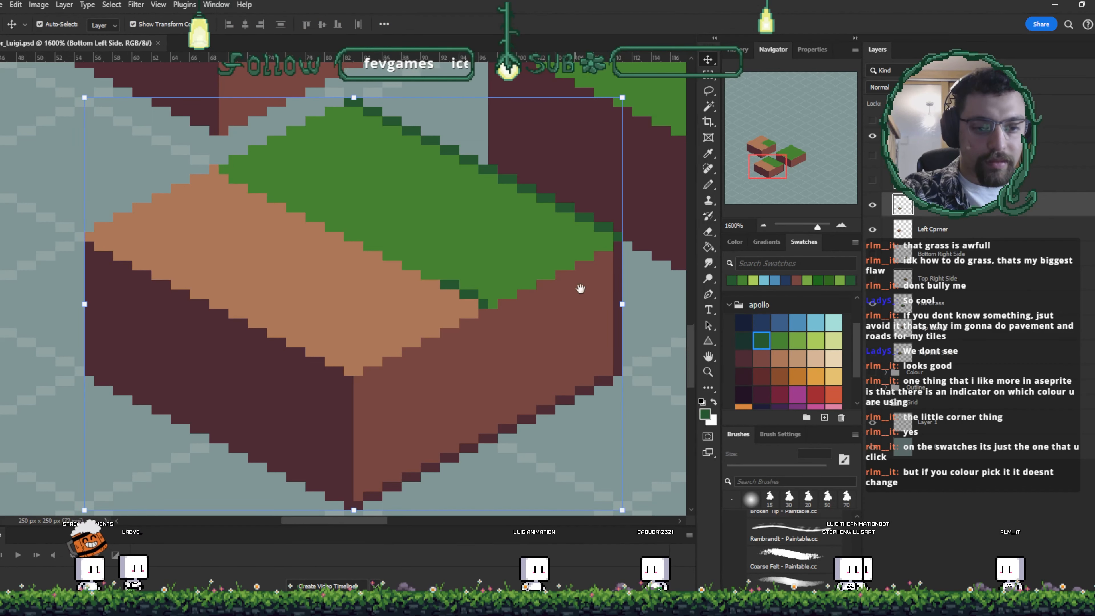
drag(571, 266, 581, 276)
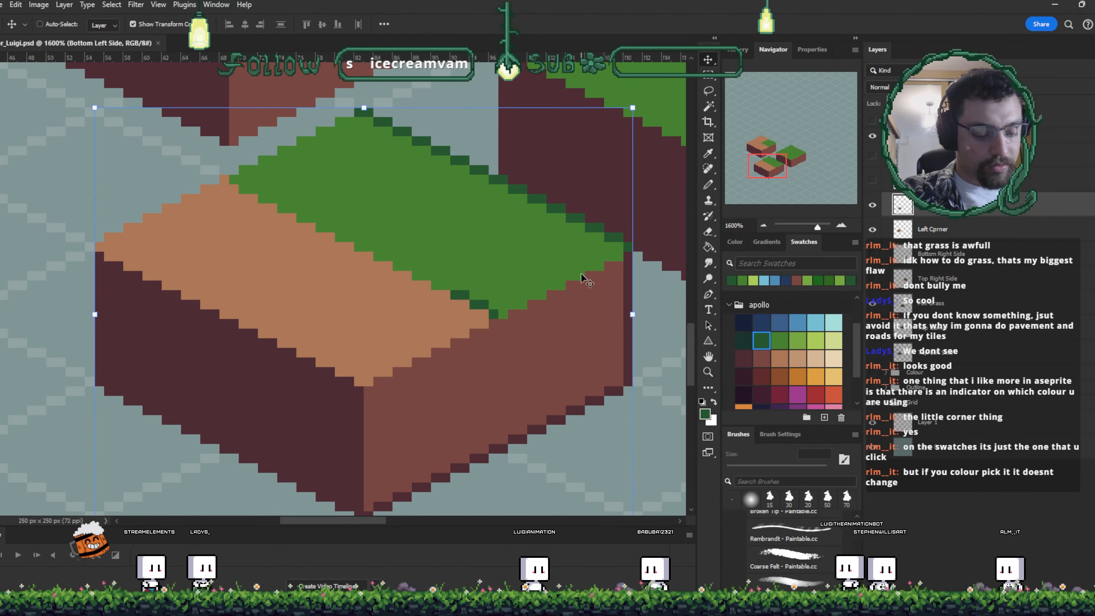
key(ctrl+j)
click(872, 230)
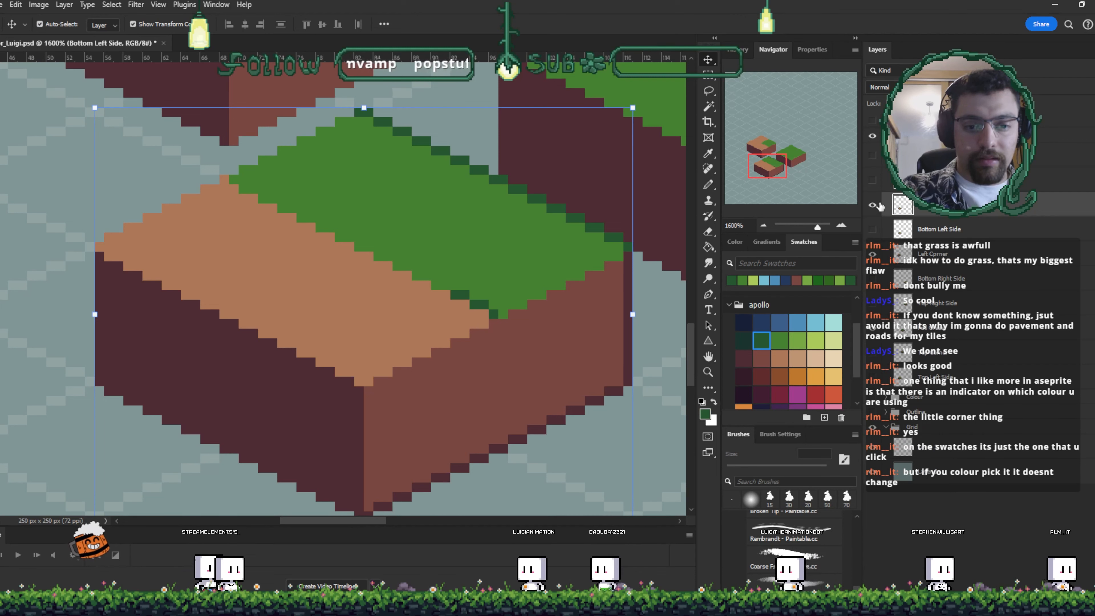
- Sample the grass green and switch to the Full Grass tile layer with the pencil ready
key(i)
click(587, 252)
drag(587, 236, 342, 297)
drag(533, 270, 566, 211)
scroll(476, 325, left, 5)
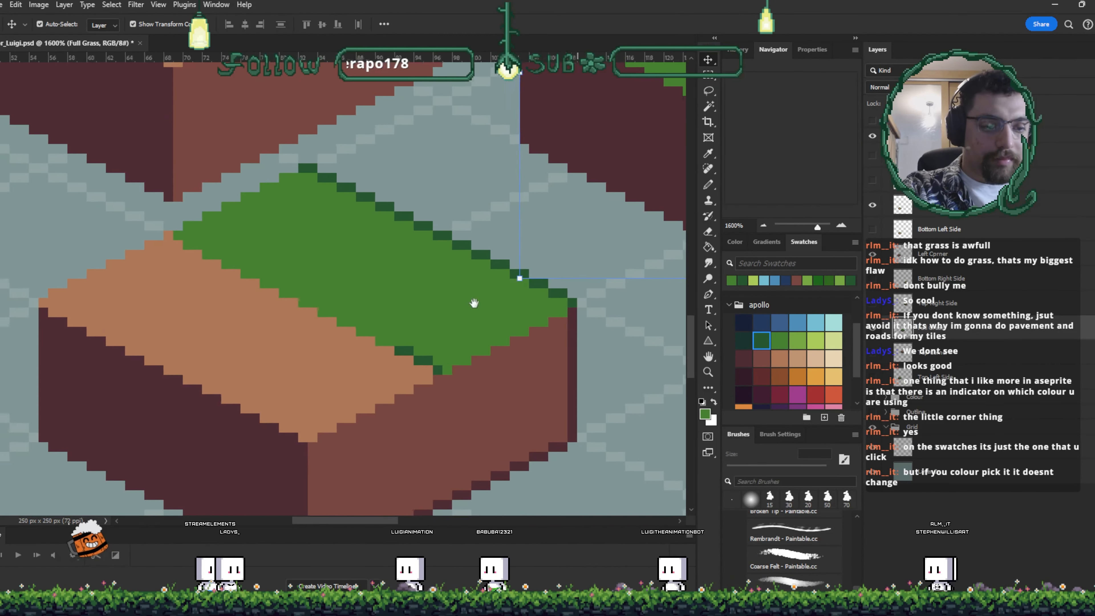
key(i)
key(v)
key(b)
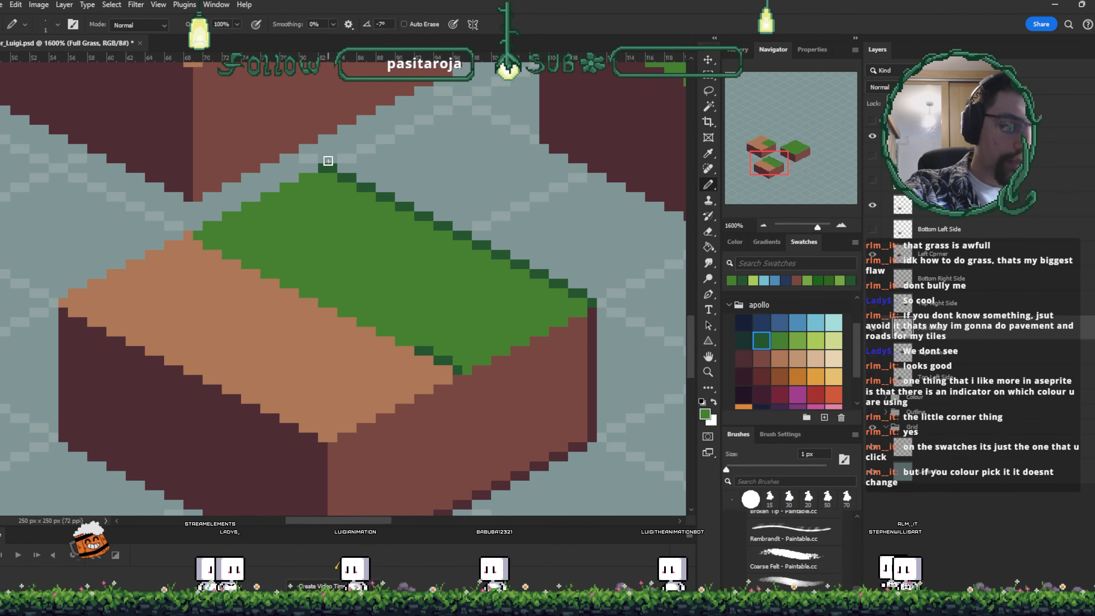
- Try to touch up and reposition the Full Grass tile layer, erasing stray pixels
alt+click(570, 314)
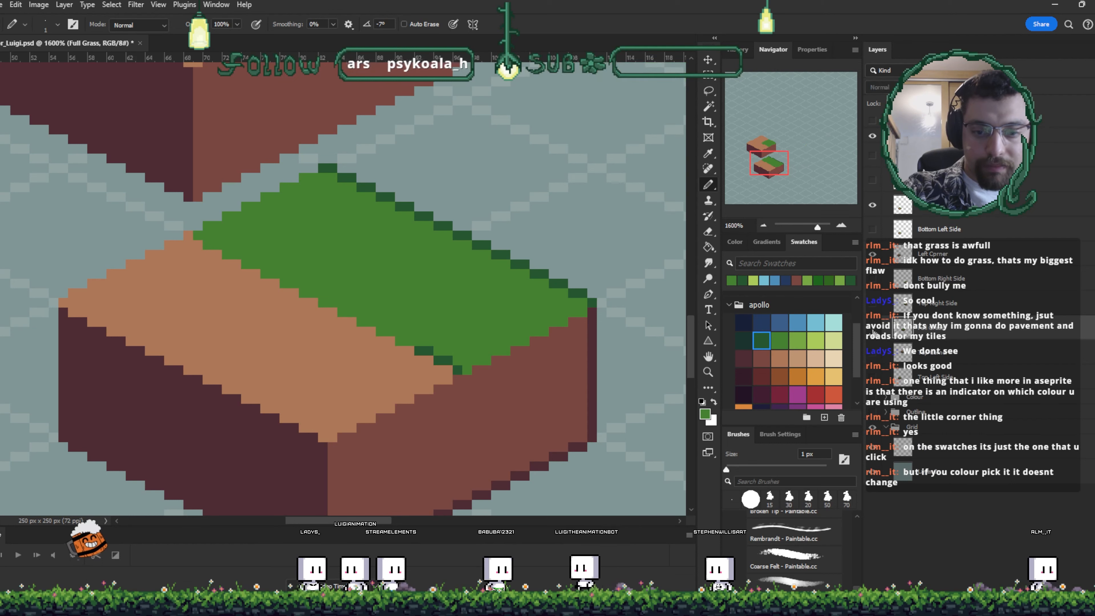
key(v)
drag(548, 365, 403, 423)
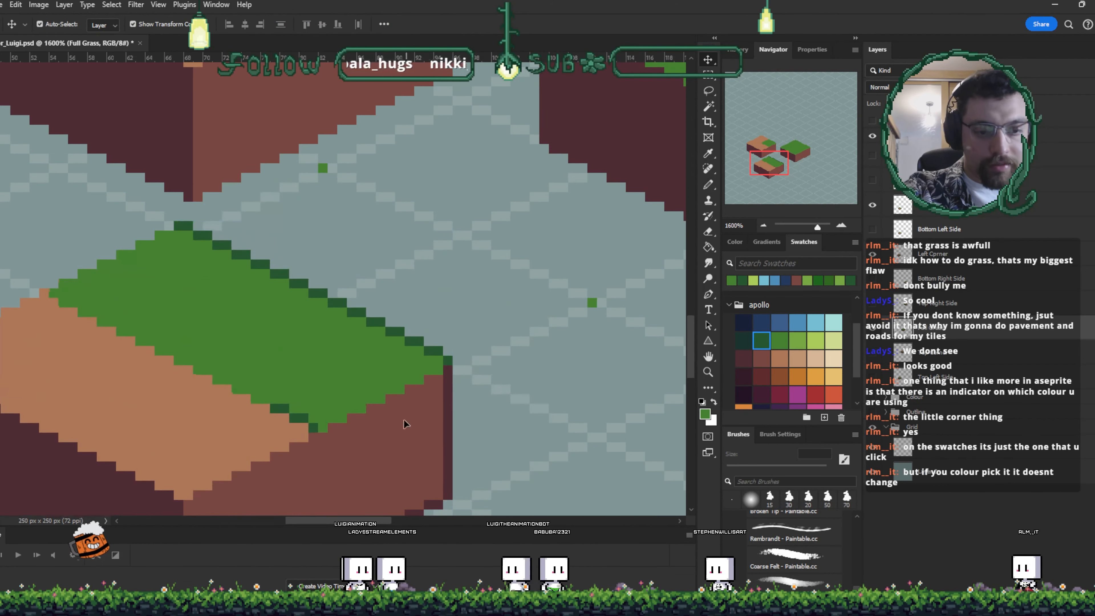
click(943, 328)
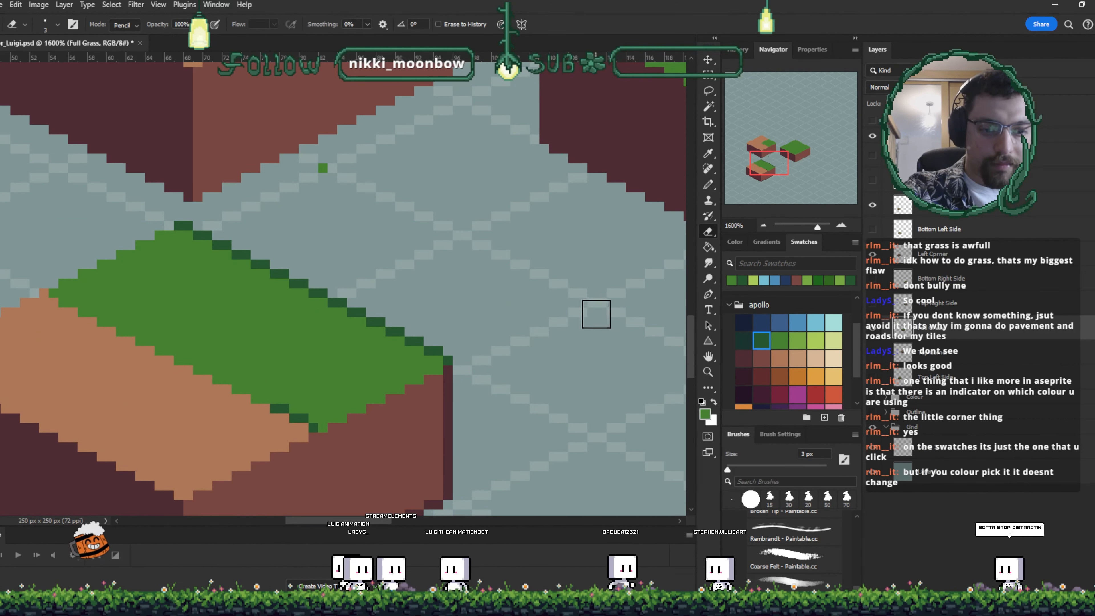
drag(359, 394, 461, 339)
drag(524, 362, 485, 388)
- Pencil dark green pixels along the lower edge of the grass on the Bottom Left Side tile
key(i)
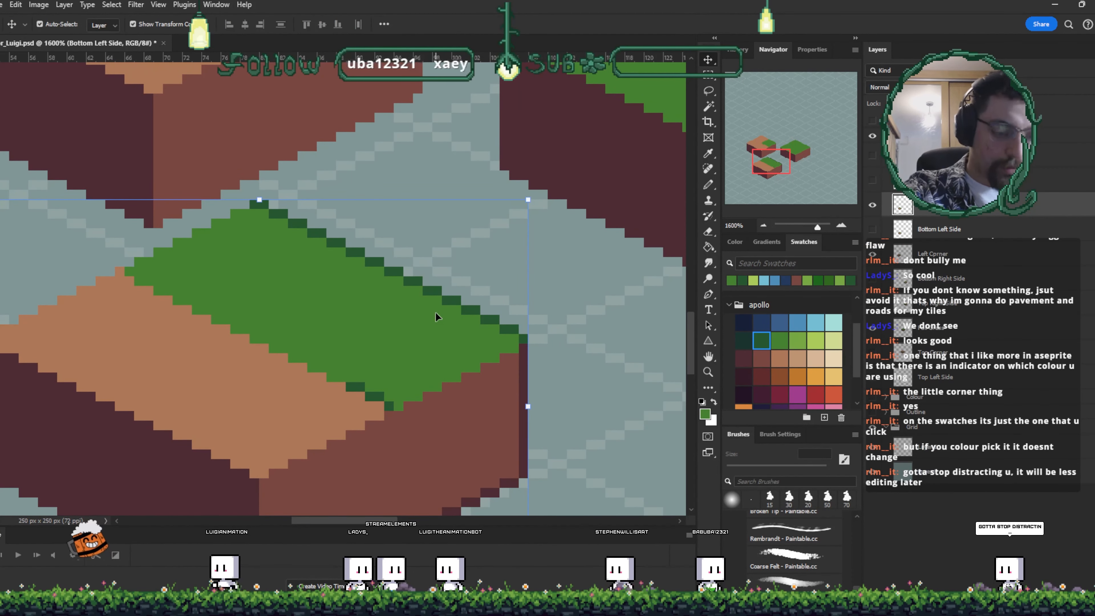
key(b)
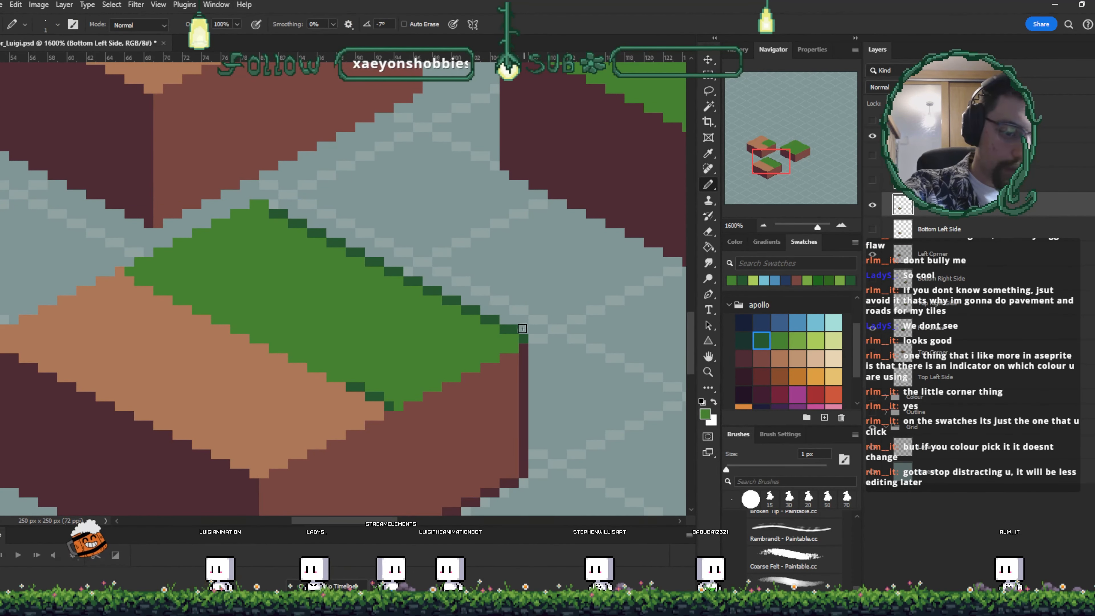
shift+click(523, 337)
drag(501, 368, 591, 336)
key(i)
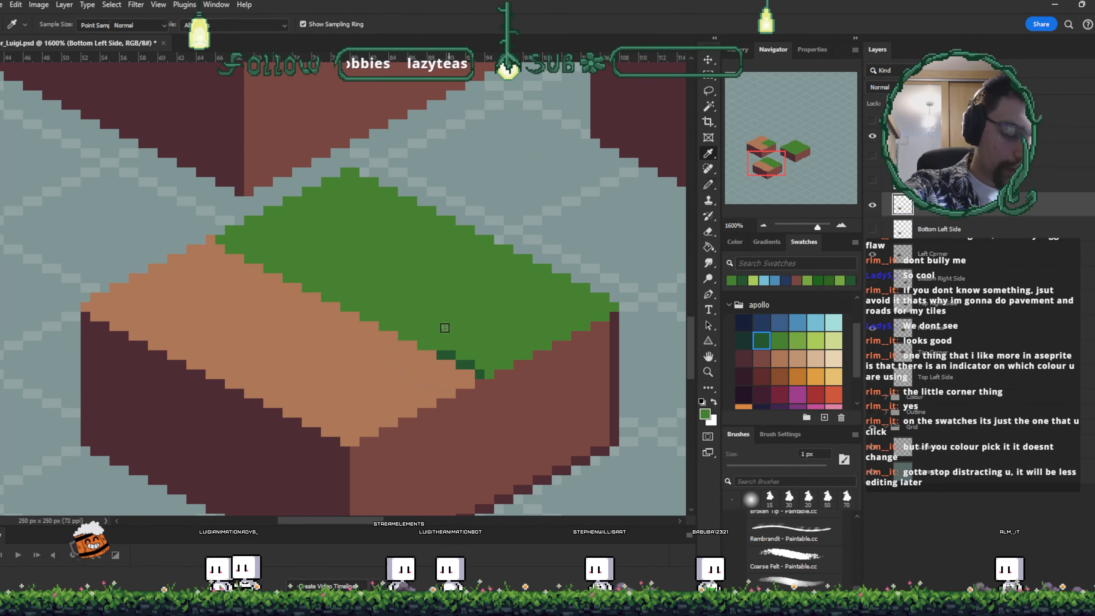
key(b)
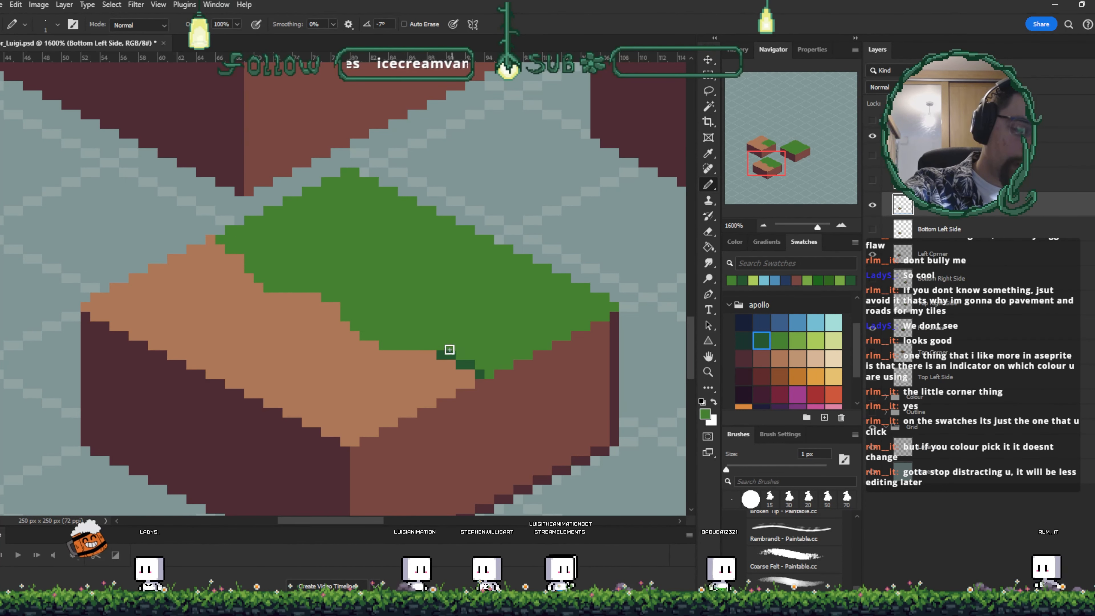
drag(451, 354, 442, 353)
alt+click(474, 340)
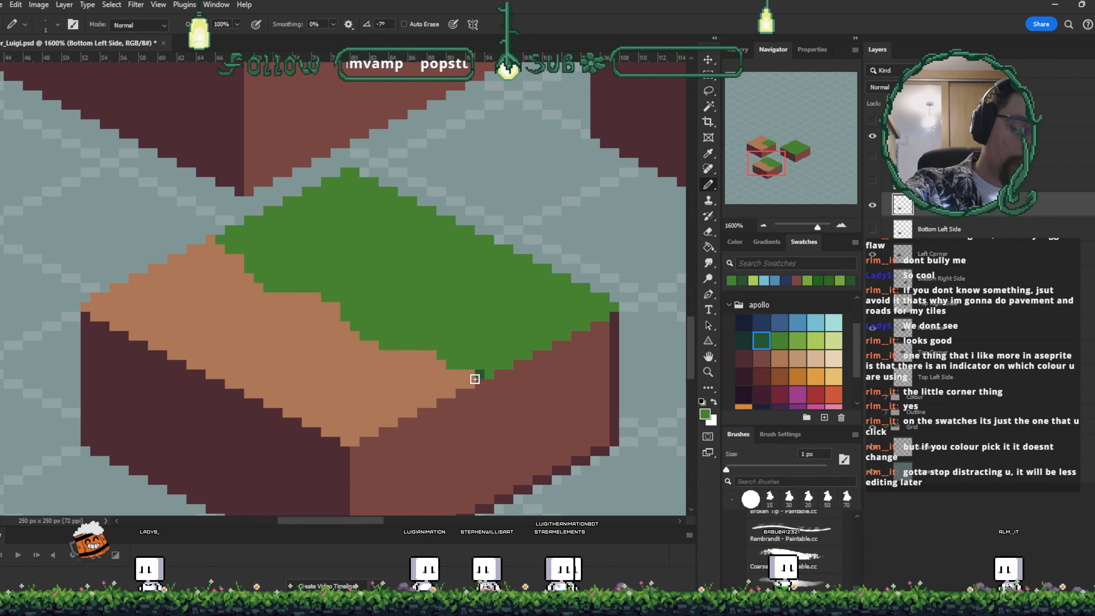
drag(484, 370, 436, 277)
- Try moving the Bottom Left Side copy layer, then undo the move
key(v)
drag(378, 249, 567, 362)
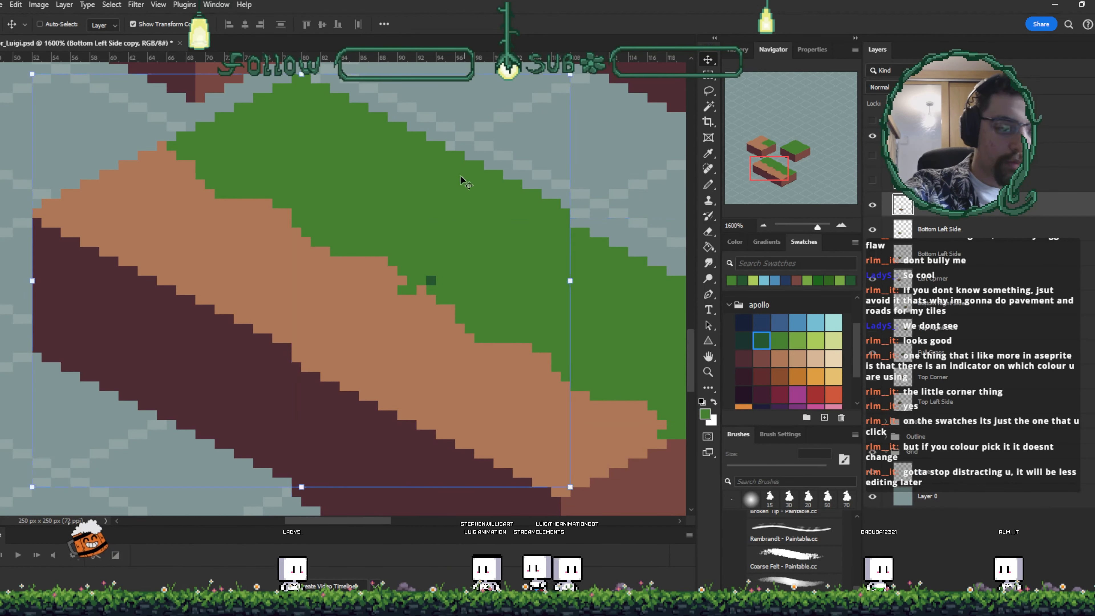
key(ctrl+z)
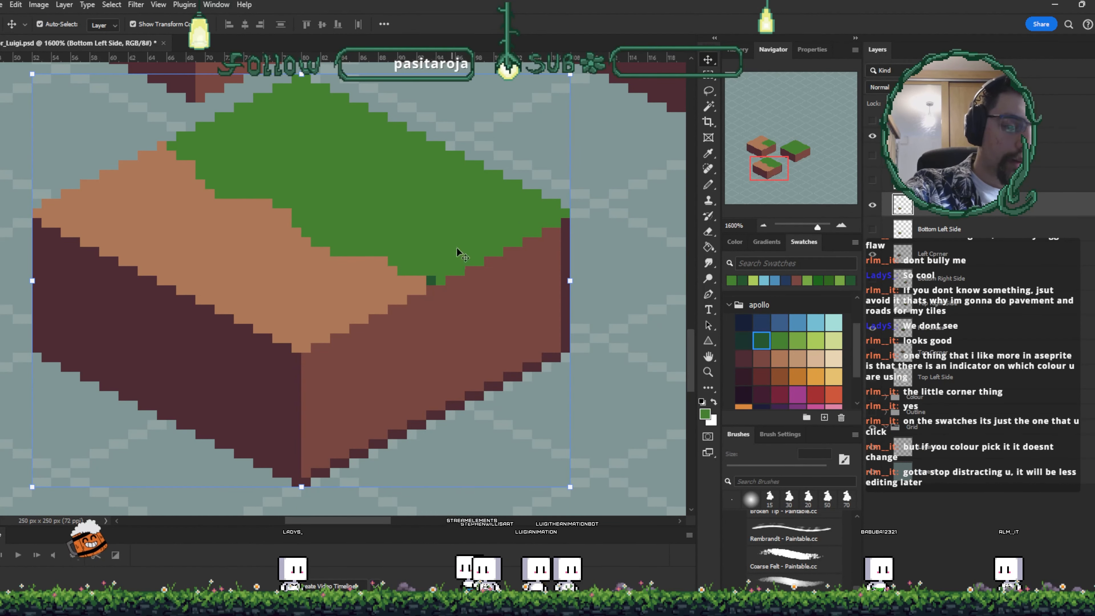
- Clean the dark green edge pixels off the grass's lower border, undoing stray red strokes
drag(426, 252, 469, 272)
key(i)
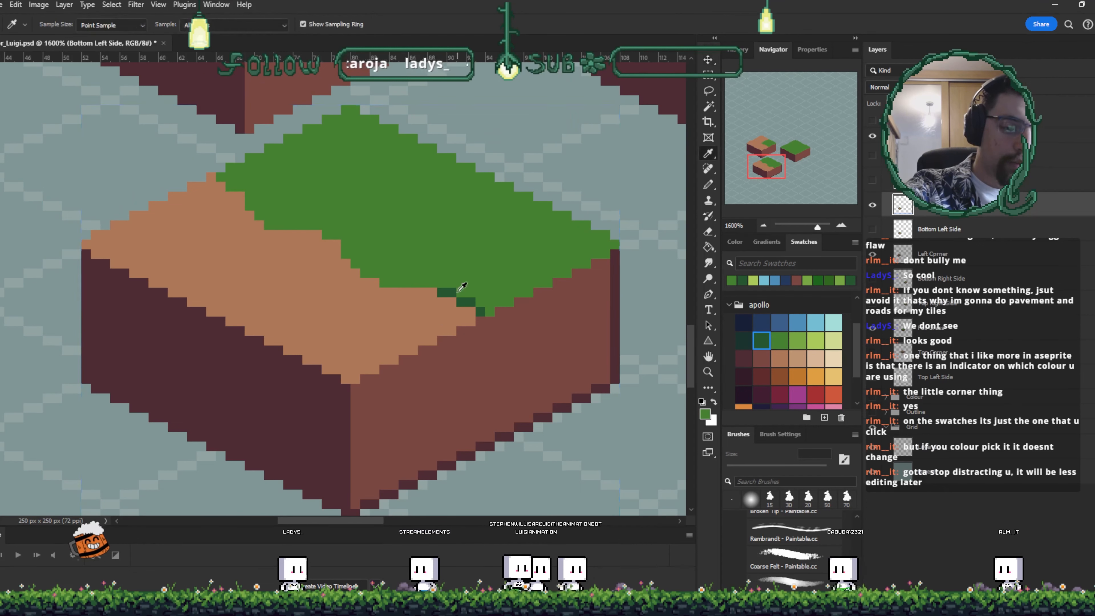
click(458, 266)
key(ctrl+z)
alt+click(461, 267)
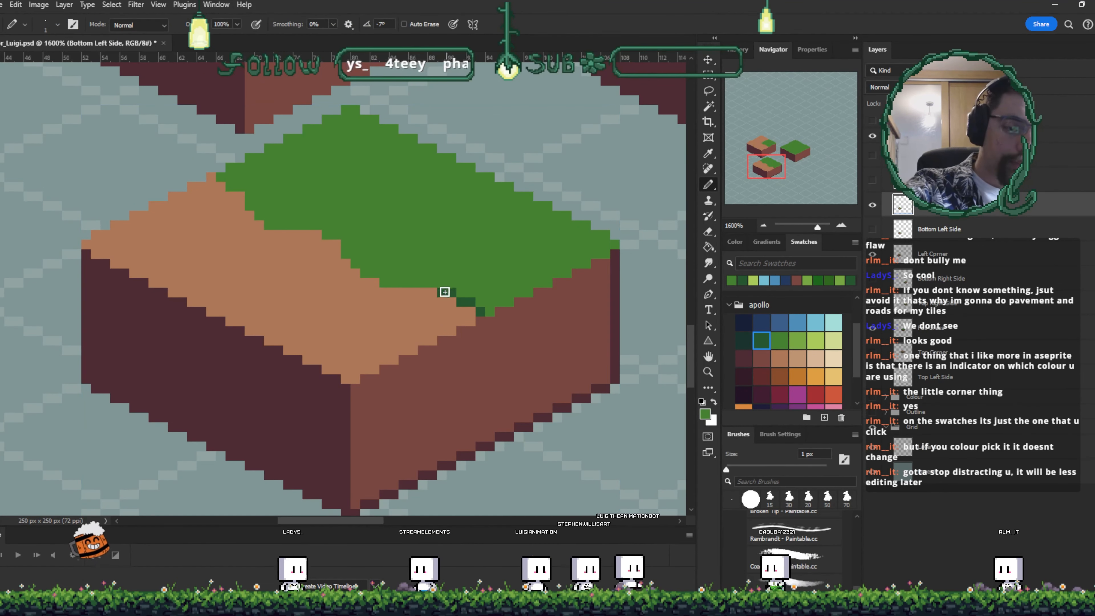
drag(443, 291, 472, 302)
drag(543, 267, 544, 293)
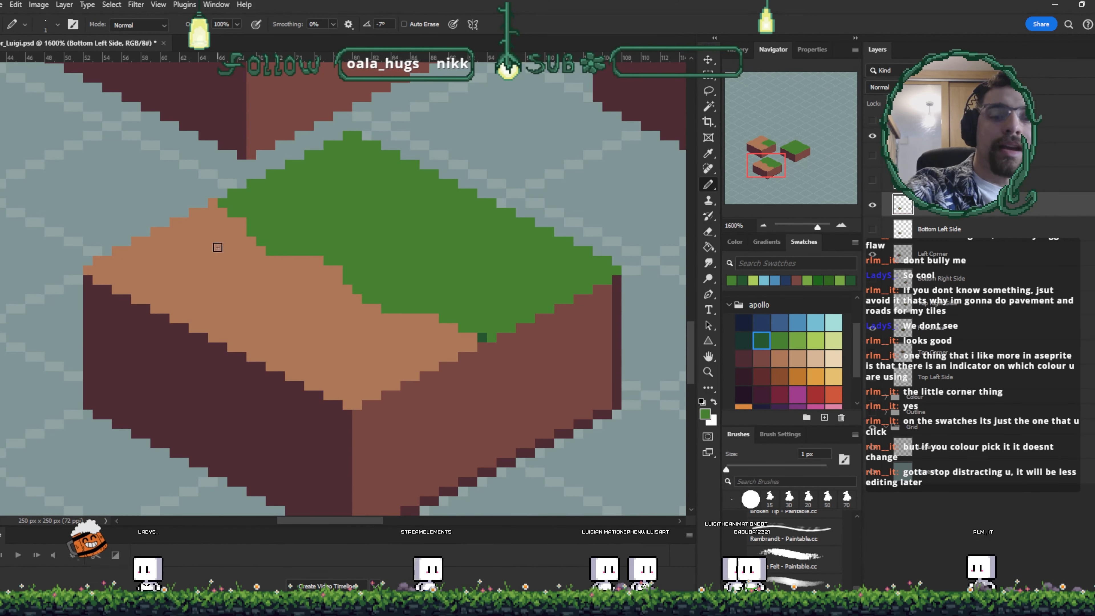
mouse_move(230, 315)
mouse_down()
mouse_move(456, 227)
mouse_move(460, 310)
mouse_move(367, 342)
mouse_up()
key(ctrl+z)
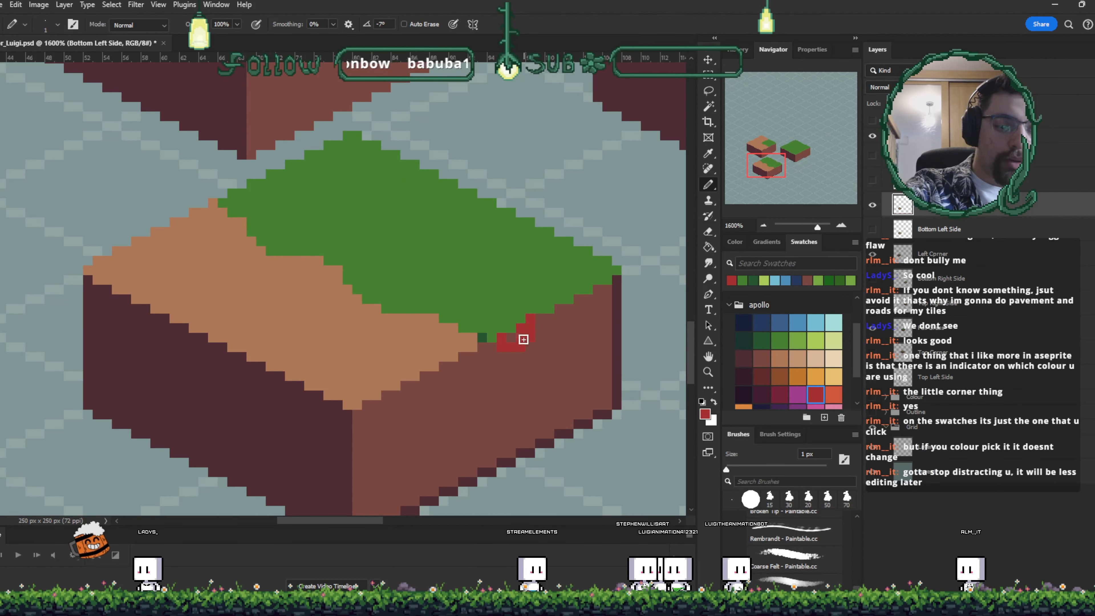
key(ctrl+z)
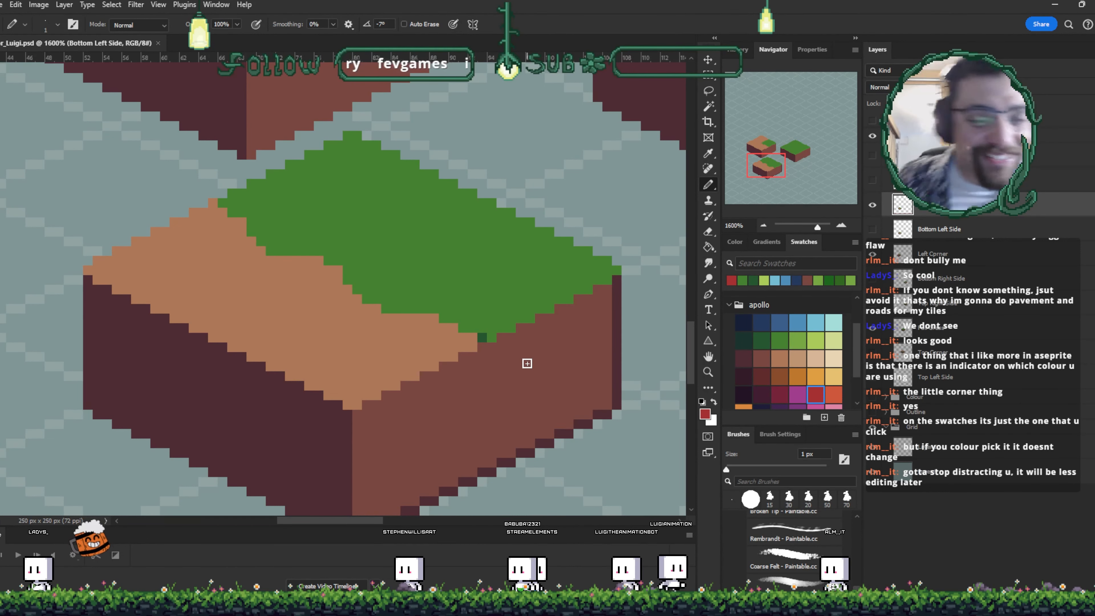
alt+click(481, 330)
click(482, 337)
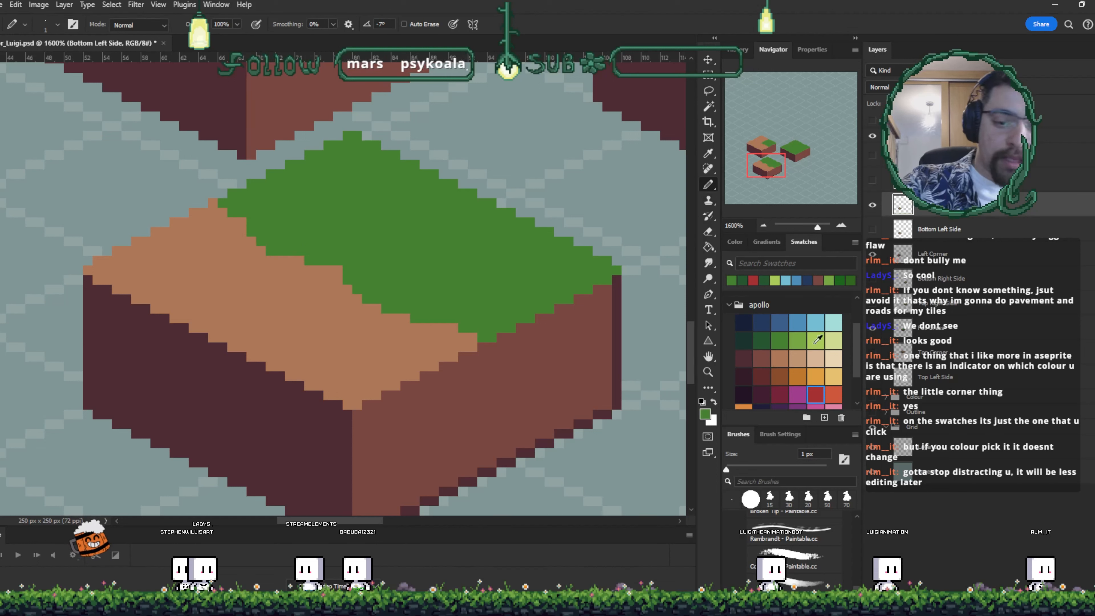
- Pick the darkest green swatch and pencil a small grass tuft near the grass's lower edge
click(742, 341)
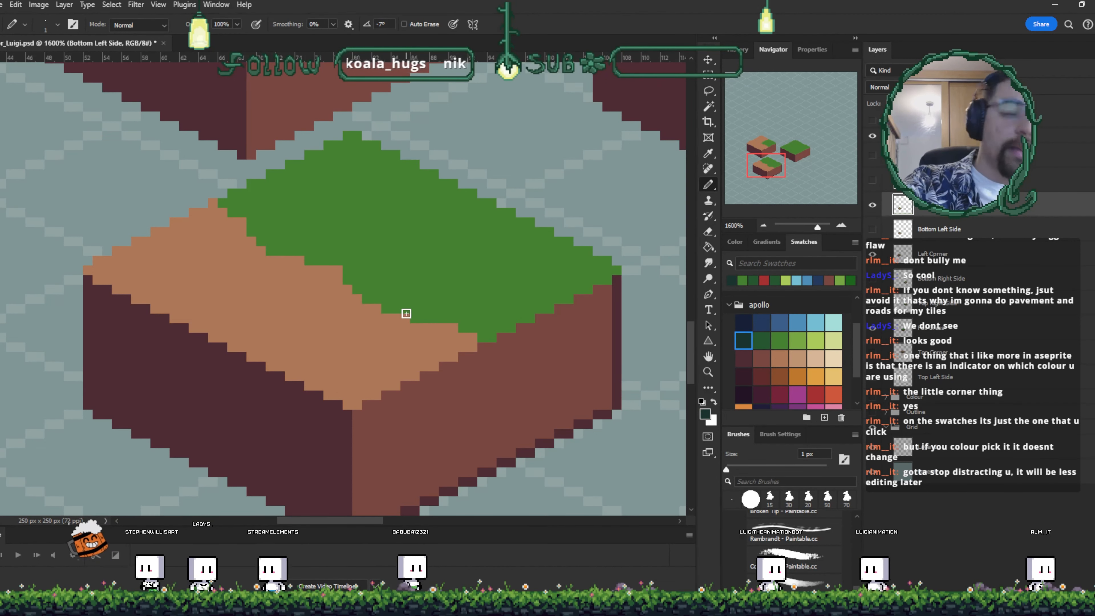
click(348, 281)
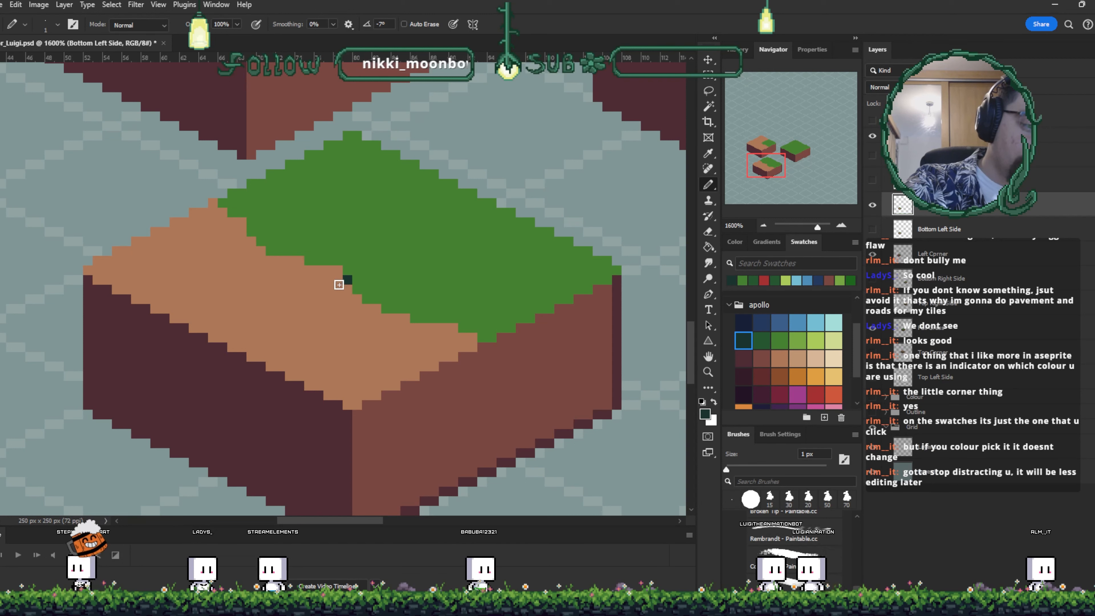
mouse_move(338, 281)
mouse_down()
mouse_move(338, 297)
mouse_move(355, 298)
mouse_up()
click(366, 289)
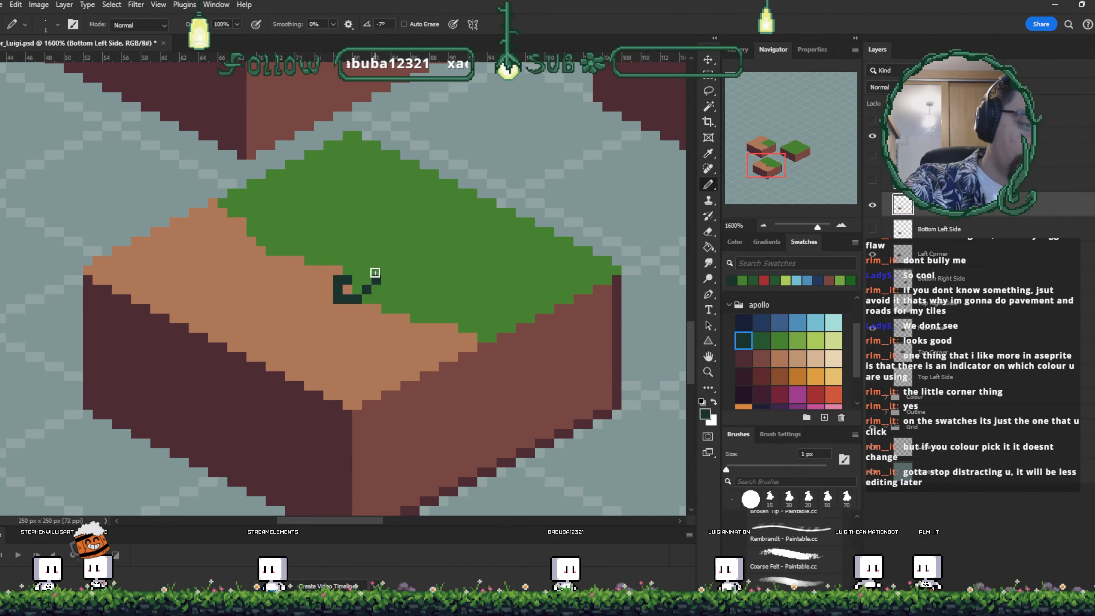
- Add more dark grass-tuft pixels along the middle of the grass edge, fixing pixels with sampled green
key(i)
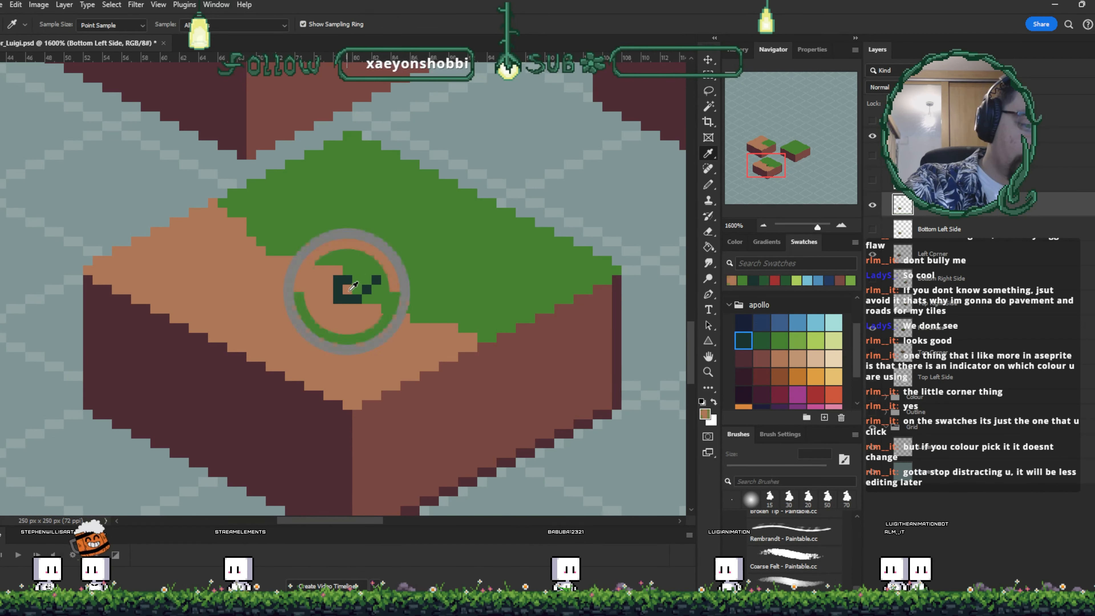
click(365, 271)
key(b)
drag(386, 290, 366, 269)
alt+click(359, 257)
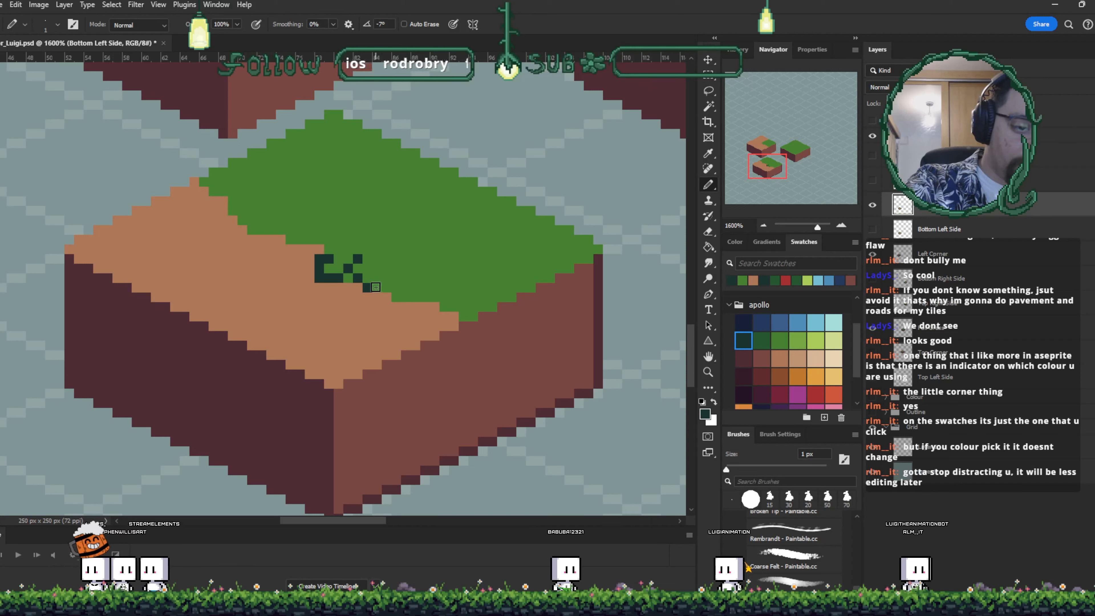
alt+click(377, 259)
click(372, 278)
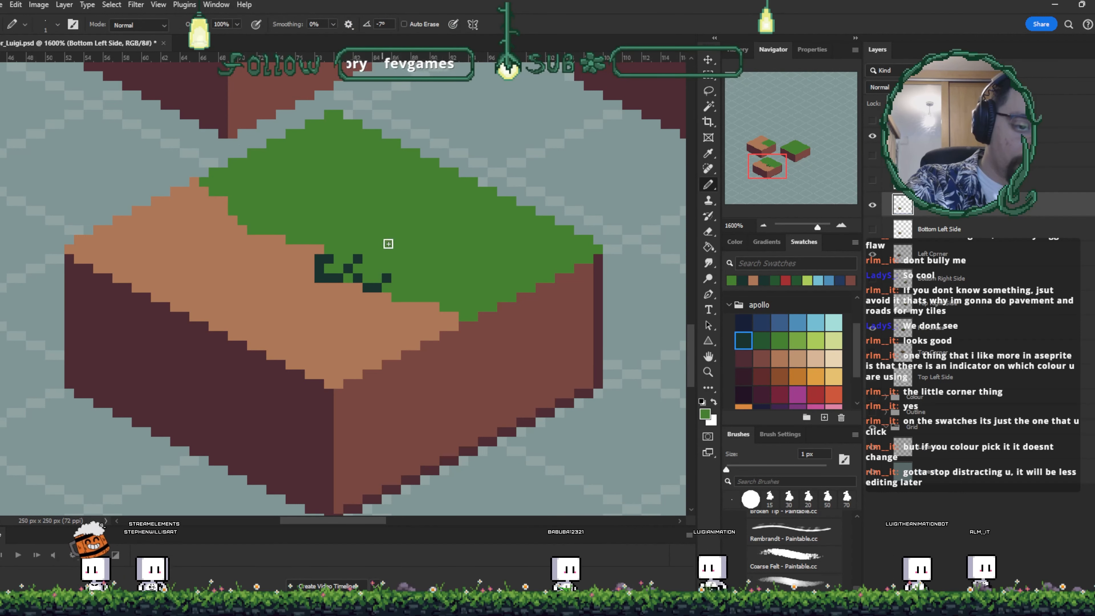
alt+click(348, 294)
drag(441, 287, 385, 302)
click(333, 280)
click(365, 309)
key(b)
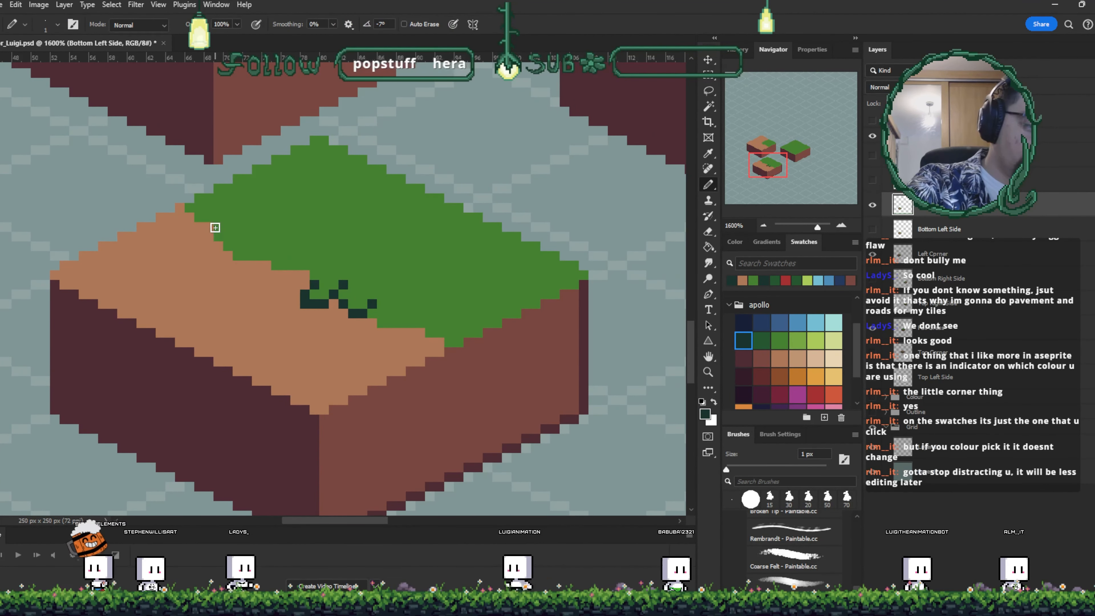
- Pencil dark grass-tuft pixels along the grass edge near the tile's left corner
click(210, 237)
drag(209, 247, 228, 246)
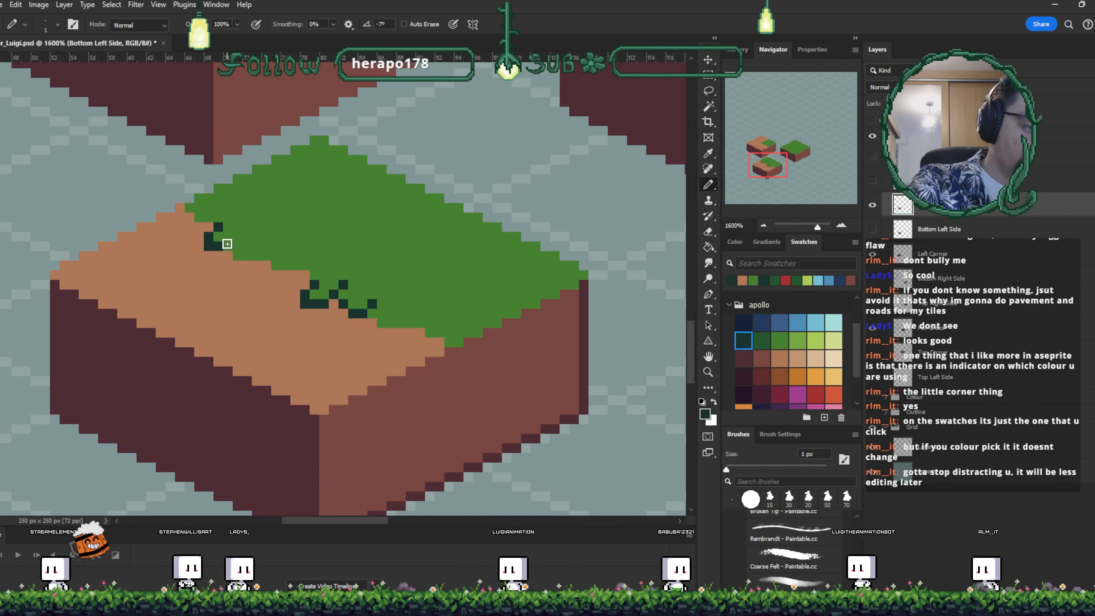
click(236, 237)
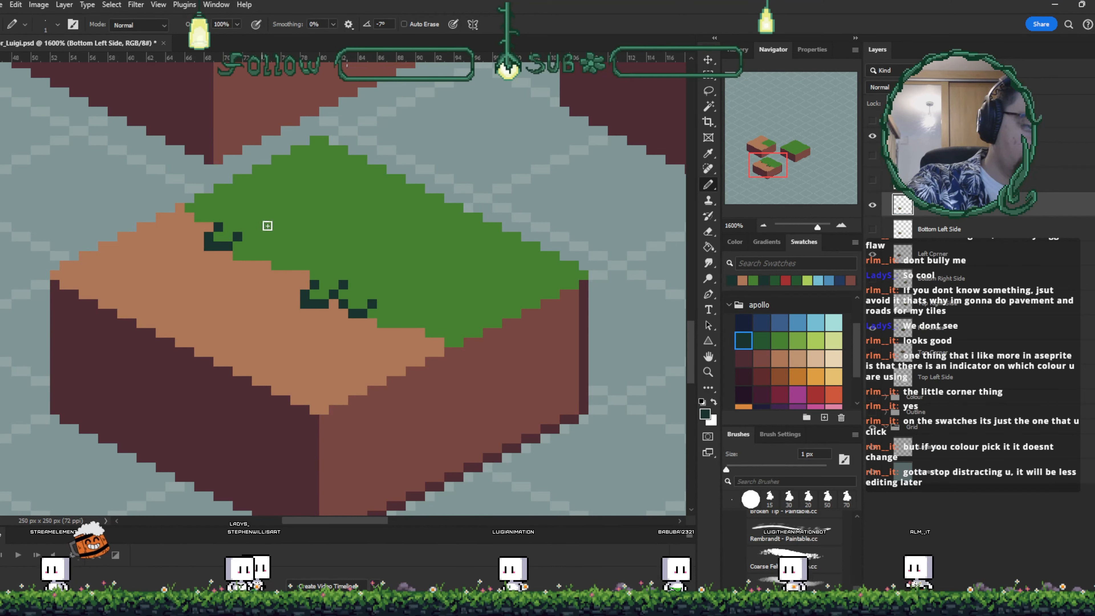
click(247, 246)
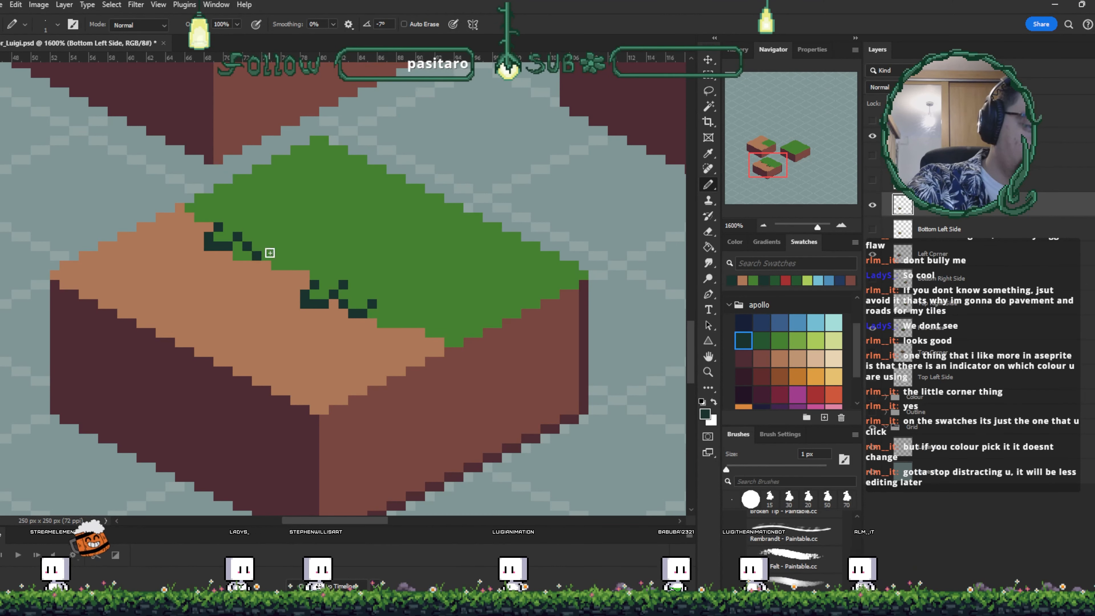
alt+click(253, 263)
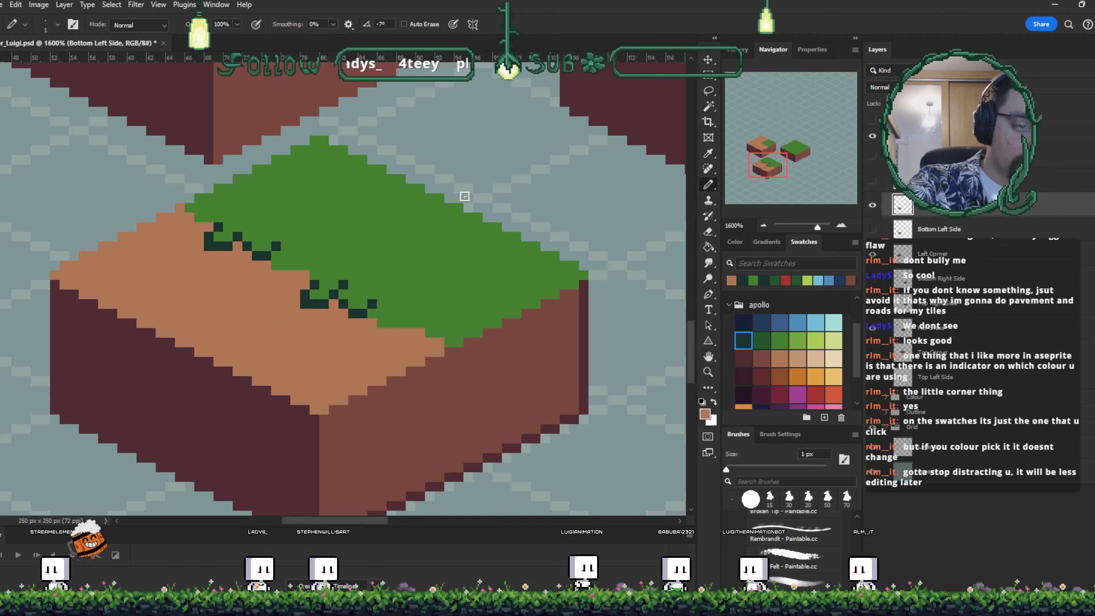
key(i)
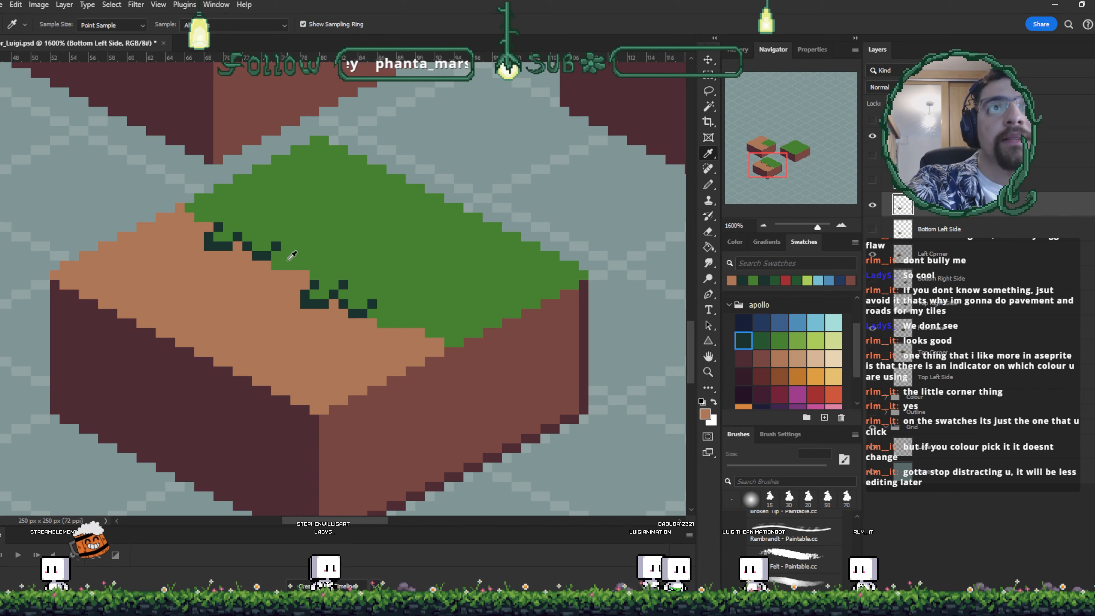
key(b)
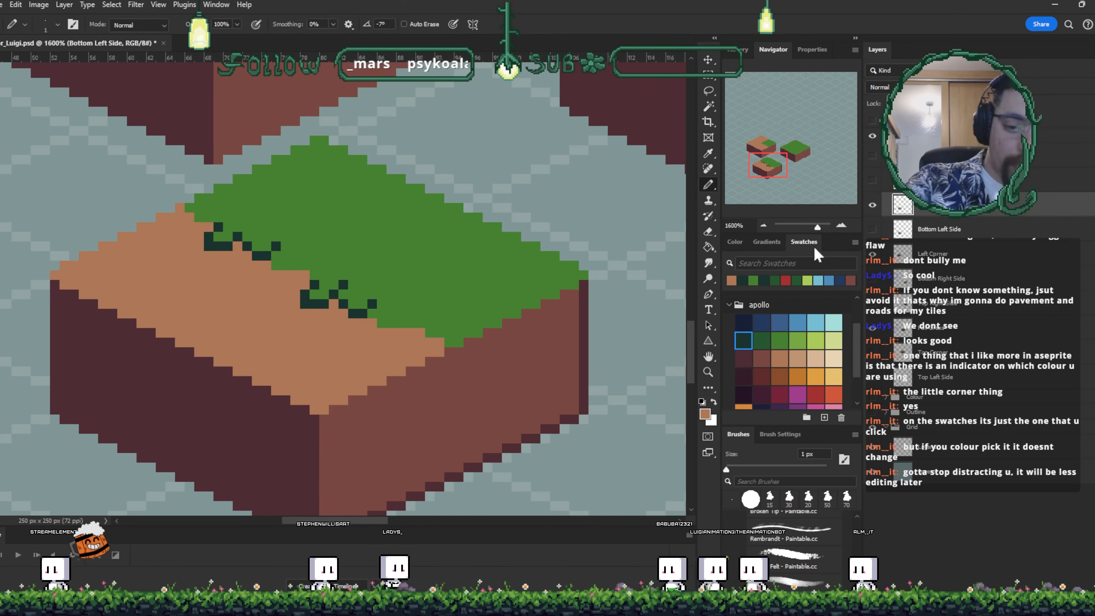
click(762, 341)
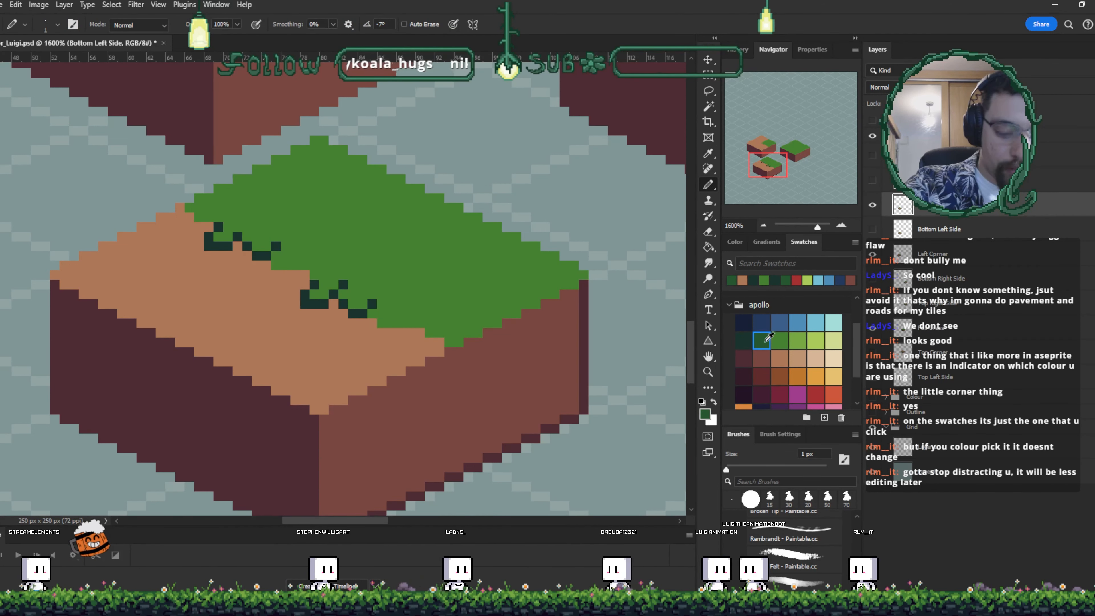
drag(458, 275, 478, 293)
click(779, 341)
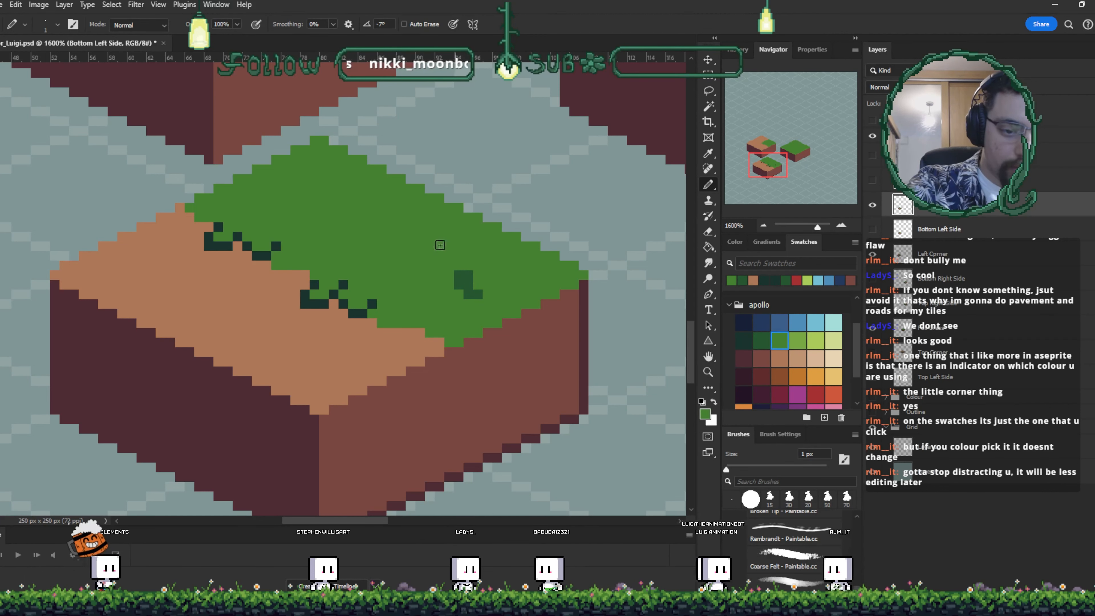
key(ctrl+z)
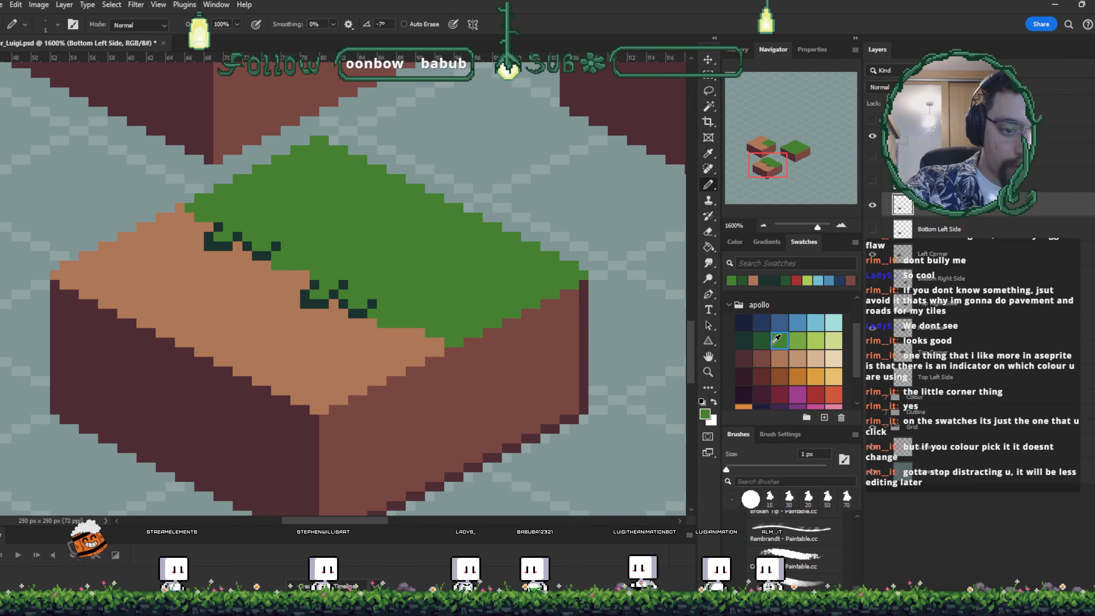
- Pencil more dark grass-tuft pixels along the grass's lower edge toward the tile's front corner
click(761, 341)
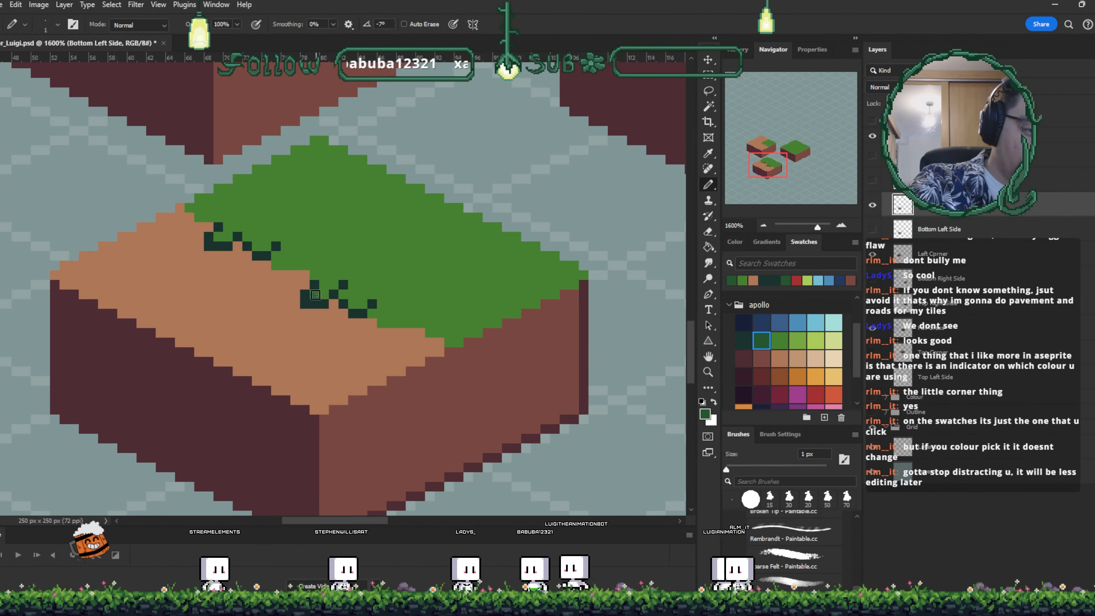
drag(275, 266, 301, 274)
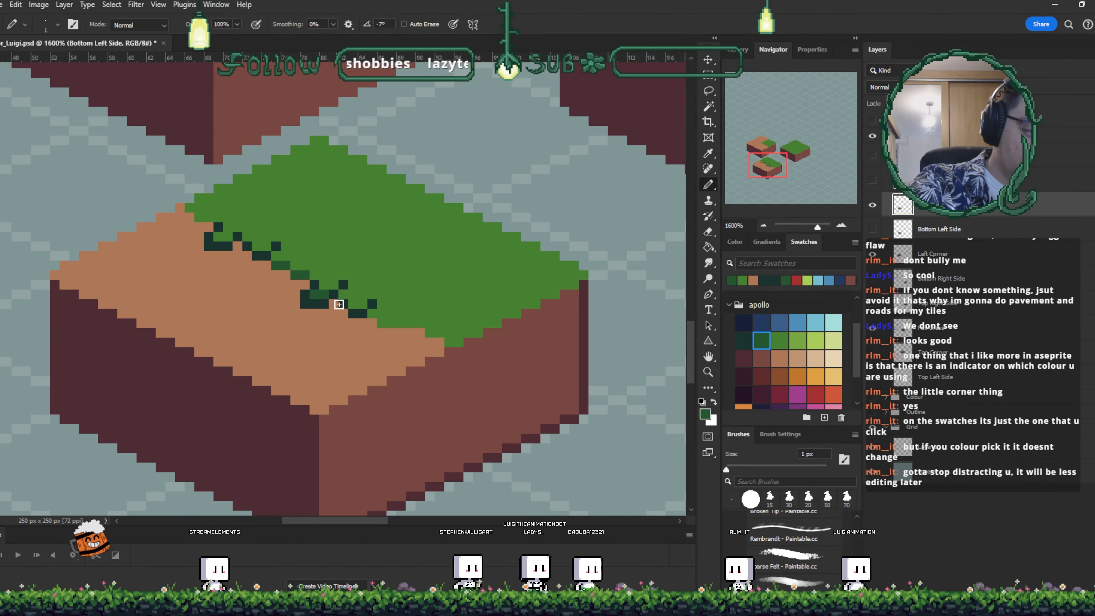
click(343, 313)
click(363, 324)
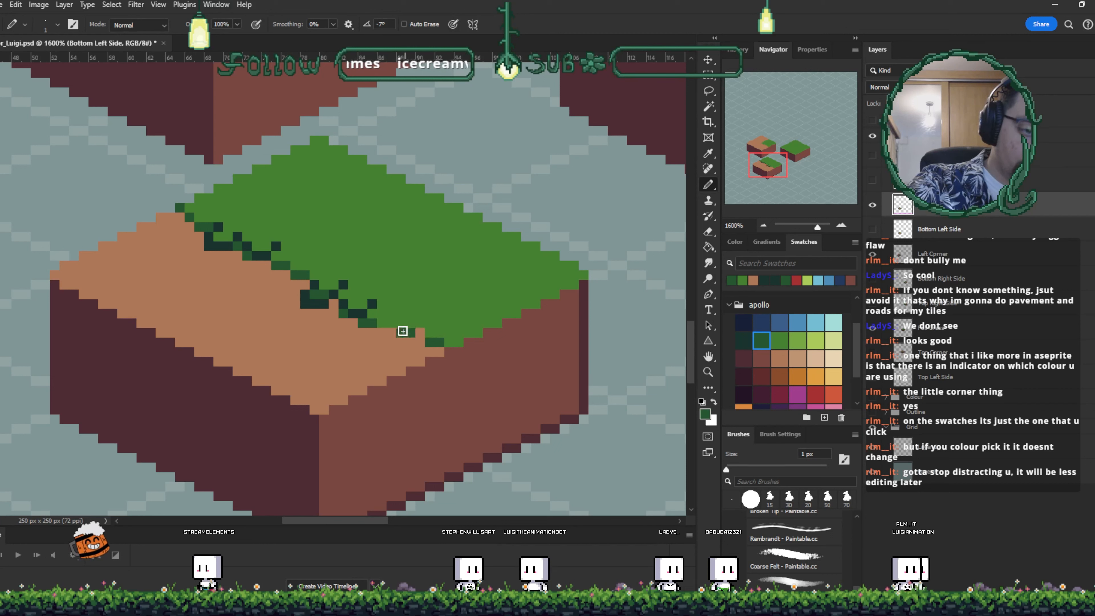
drag(377, 333, 391, 342)
- Sample the grass green and touch up pixels around the new tufts near the grass's front corner
key(i)
click(386, 326)
key(b)
click(381, 332)
click(391, 333)
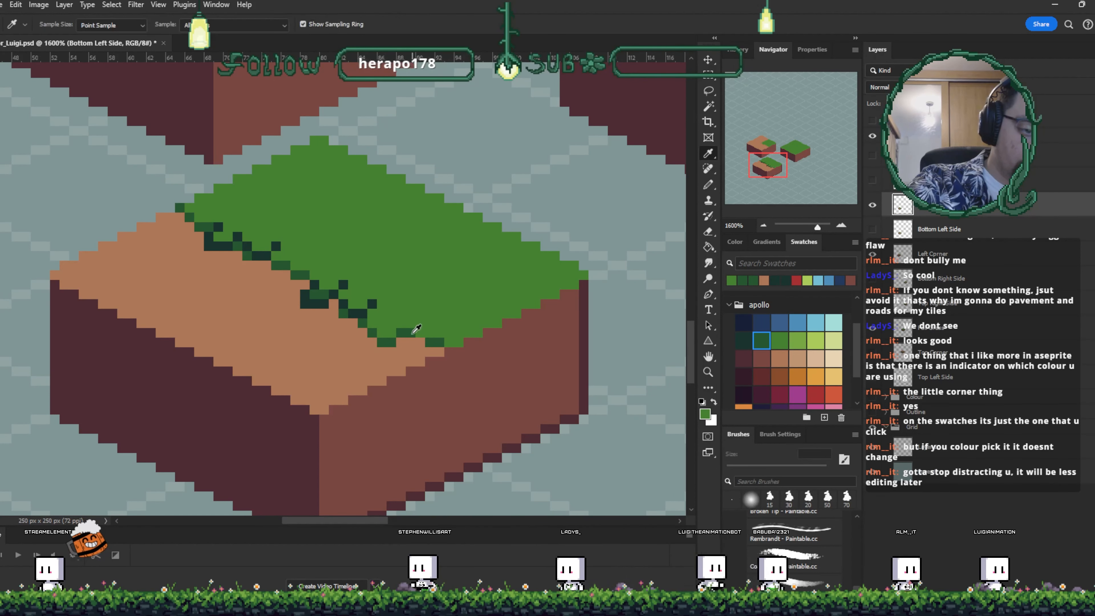
alt+click(425, 330)
click(421, 323)
- Zoom out to review the three tiles together, then zoom back in on the bottom-left tile
key(i)
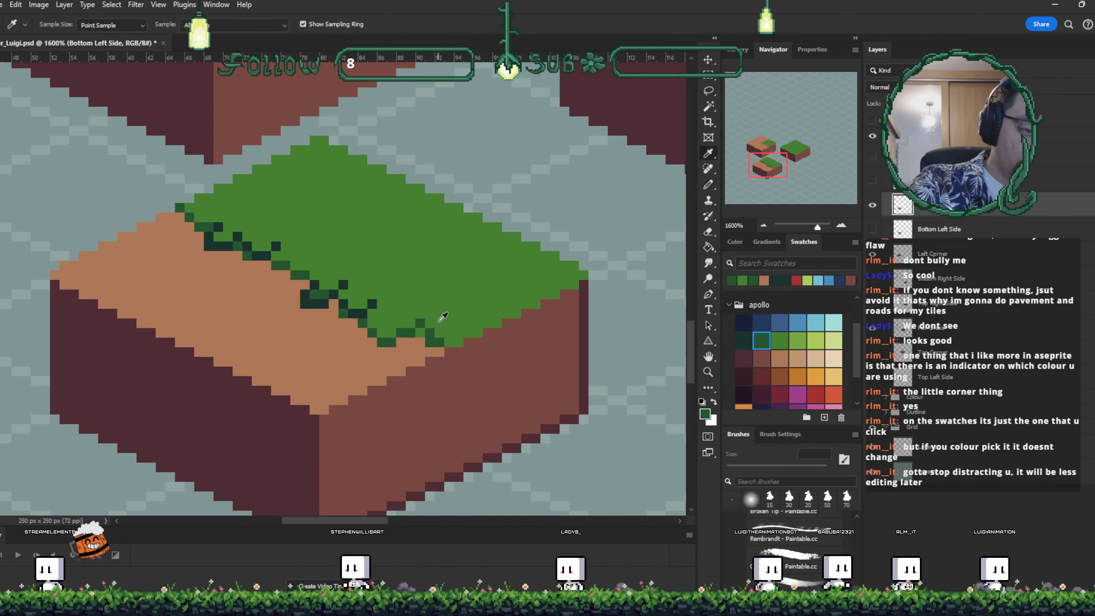
click(418, 346)
key(b)
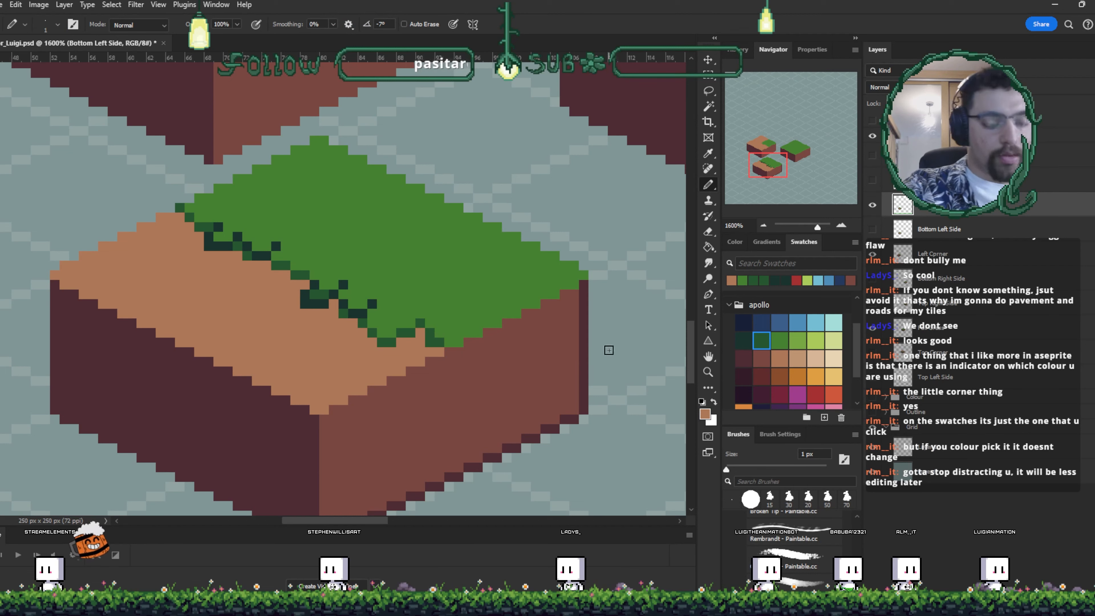
key(ctrl+minus)
key(ctrl+minus)
key(ctrl+minus)
key(ctrl+minus)
key(ctrl+minus)
key(ctrl+minus)
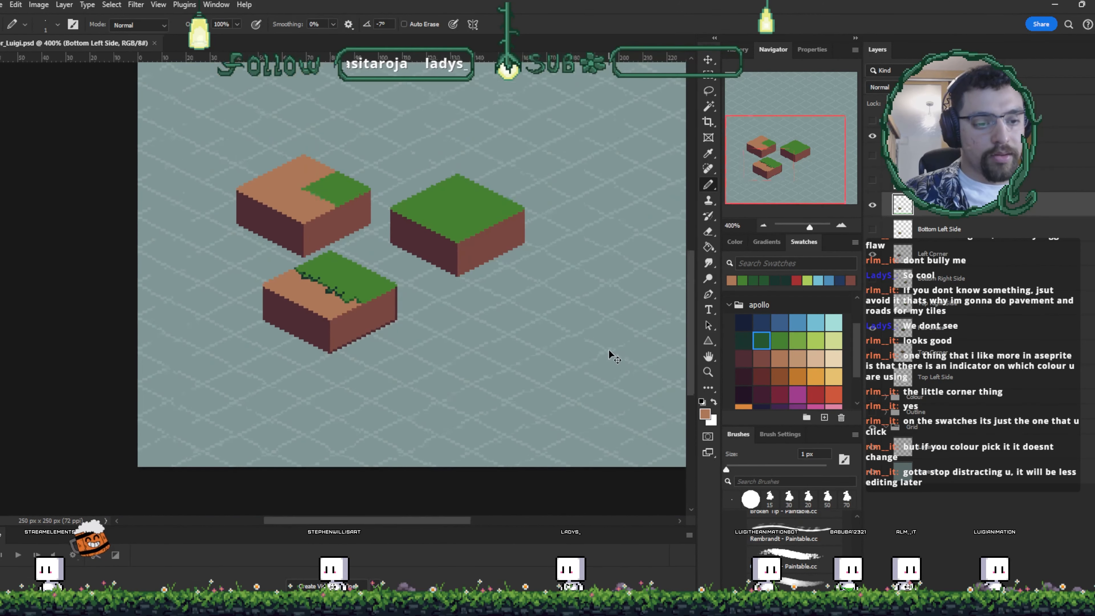
key(ctrl+minus)
key(ctrl+plus)
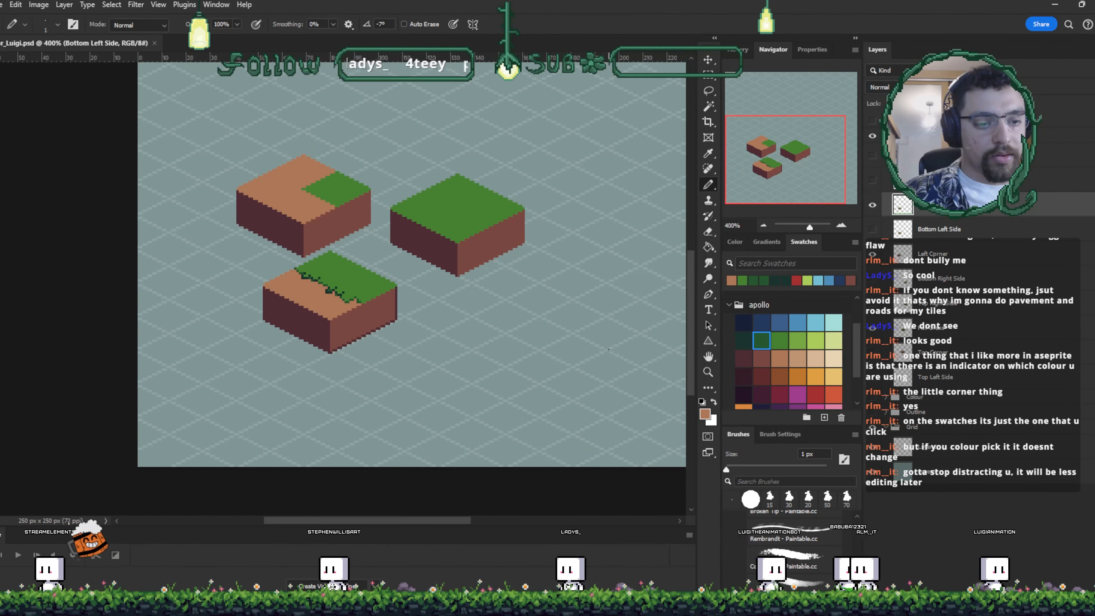
scroll(477, 335, left, 2)
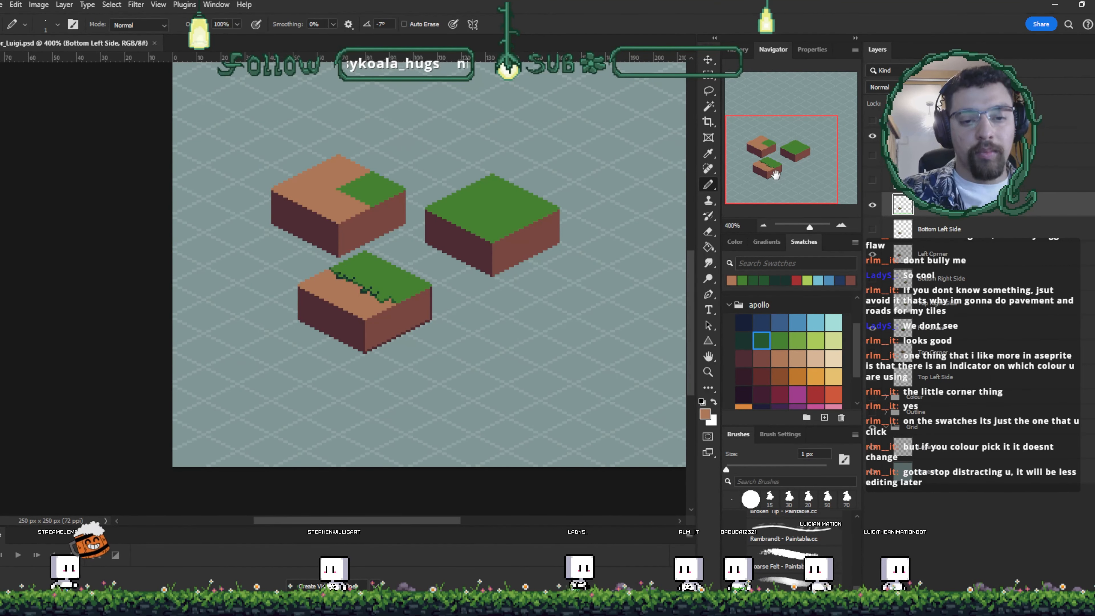
drag(809, 227, 812, 226)
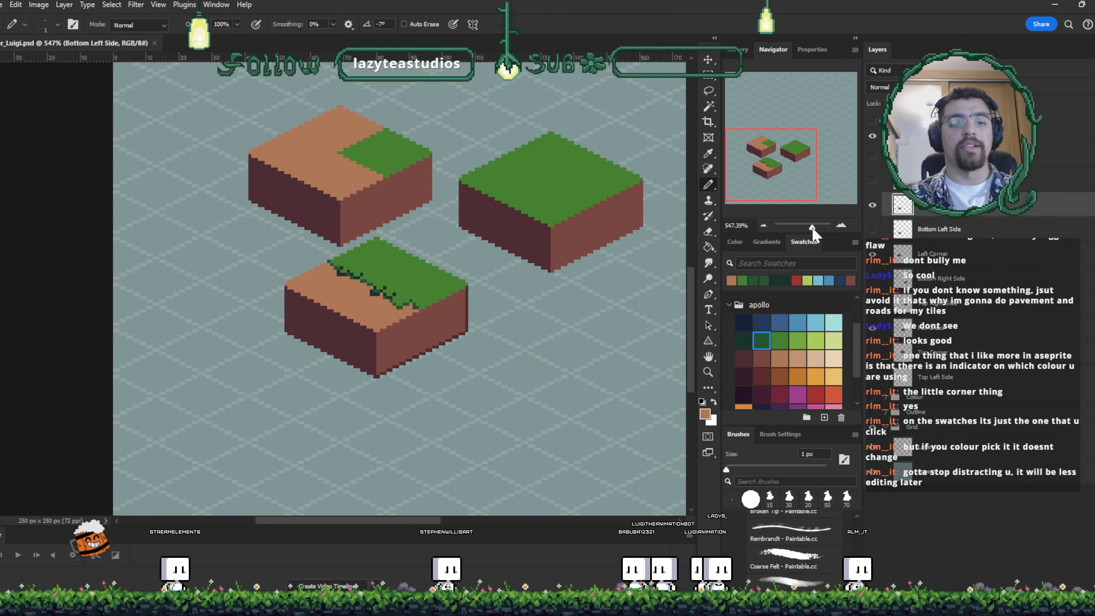
key(ctrl+plus)
key(ctrl+plus)
key(ctrl+plus)
key(ctrl+plus)
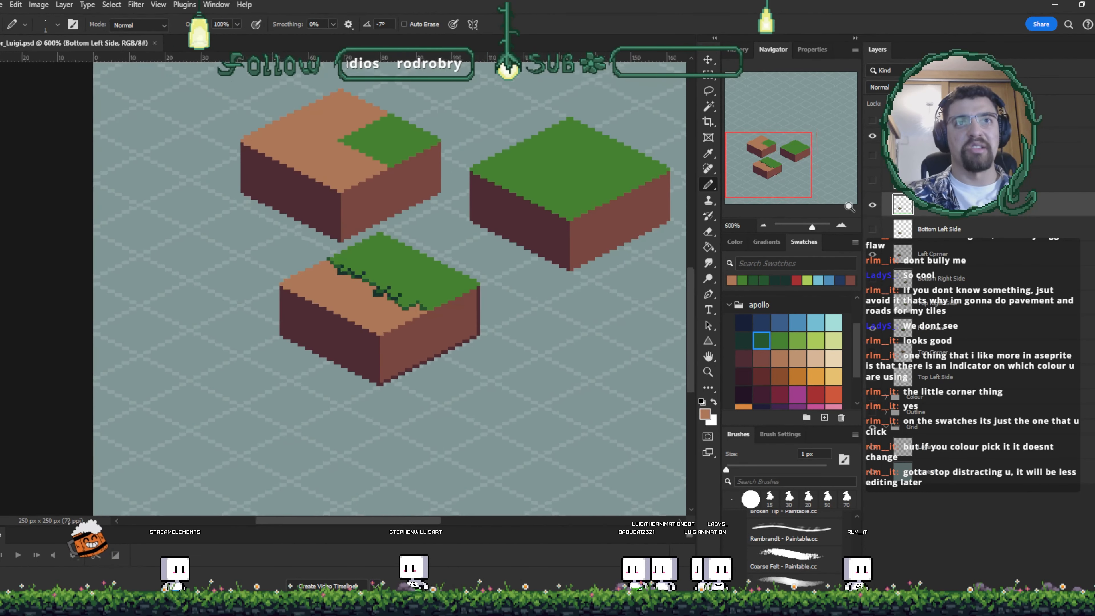
key(ctrl+plus)
- Touch up grass-edge pixels near the grass's front corner with a sampled green
alt+click(441, 236)
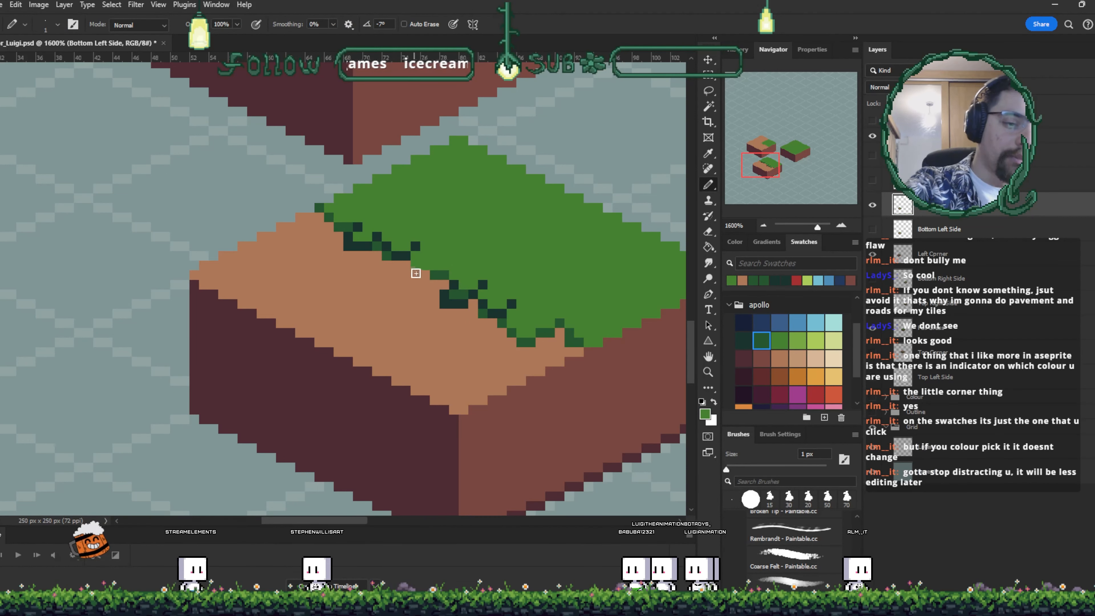
drag(409, 269, 415, 272)
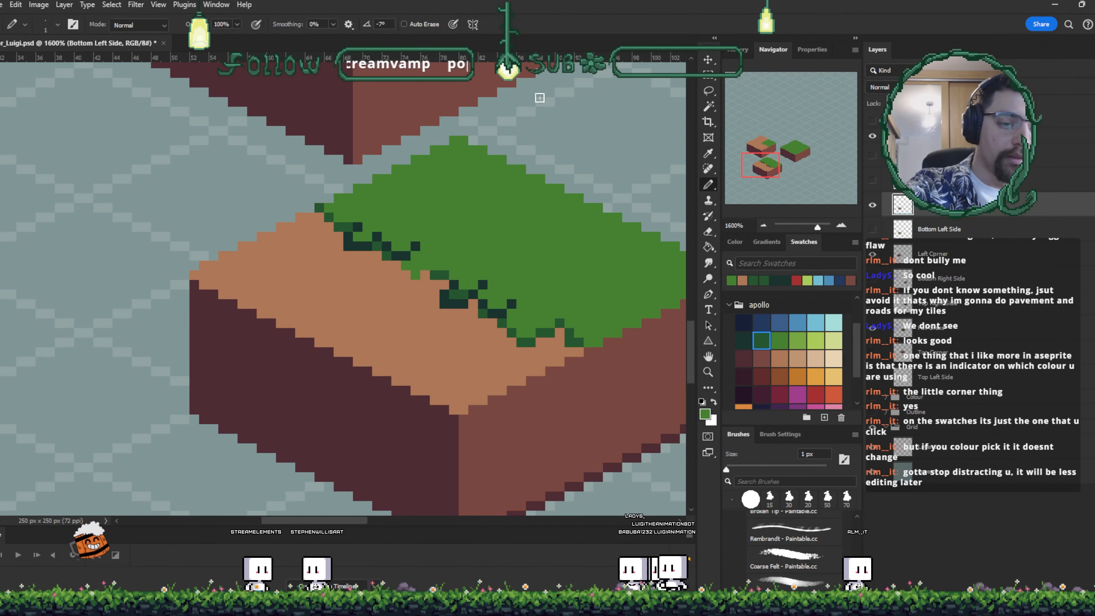
key(space)
drag(531, 333, 491, 319)
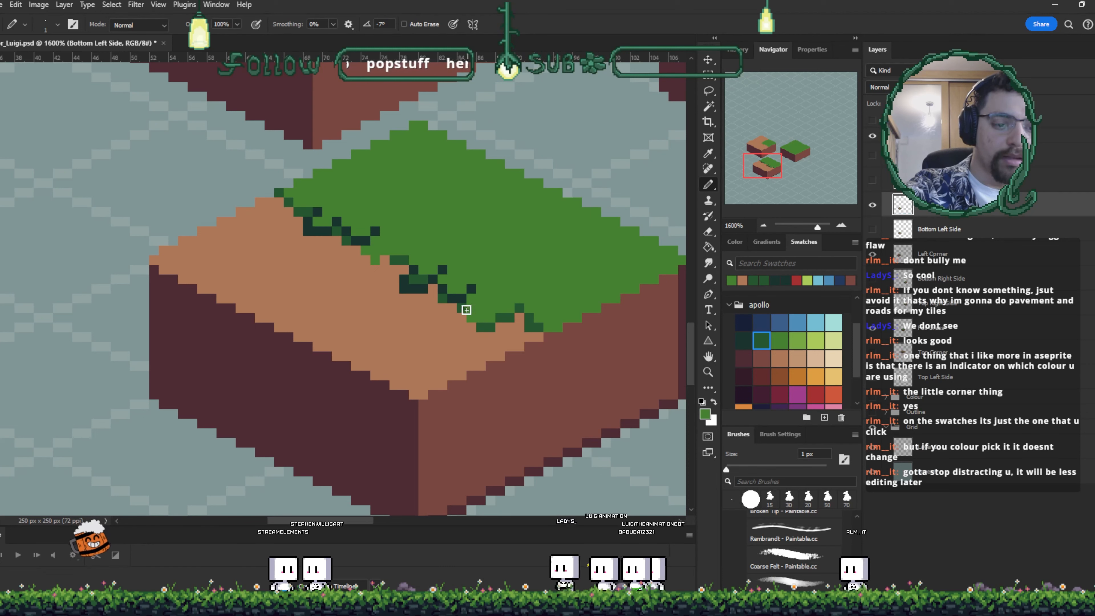
drag(574, 303, 541, 304)
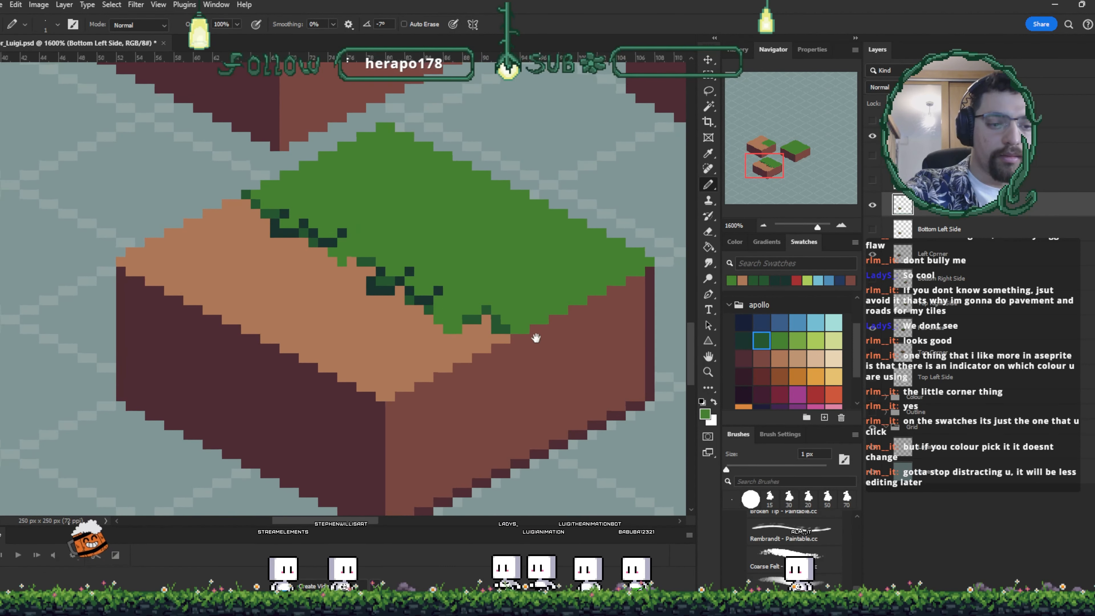
key(i)
click(481, 314)
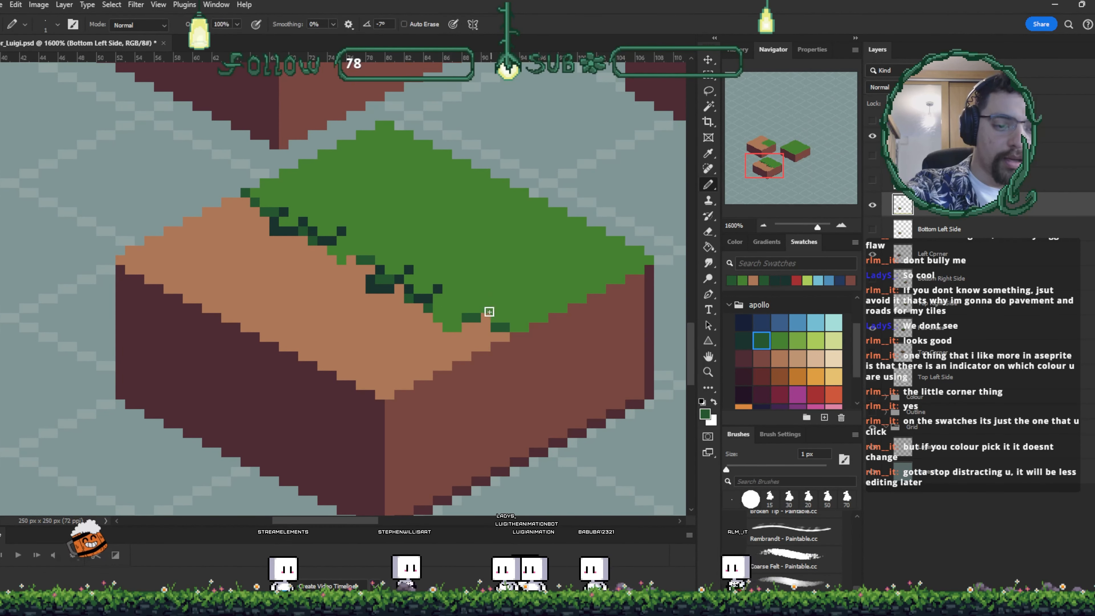
key(b)
click(485, 308)
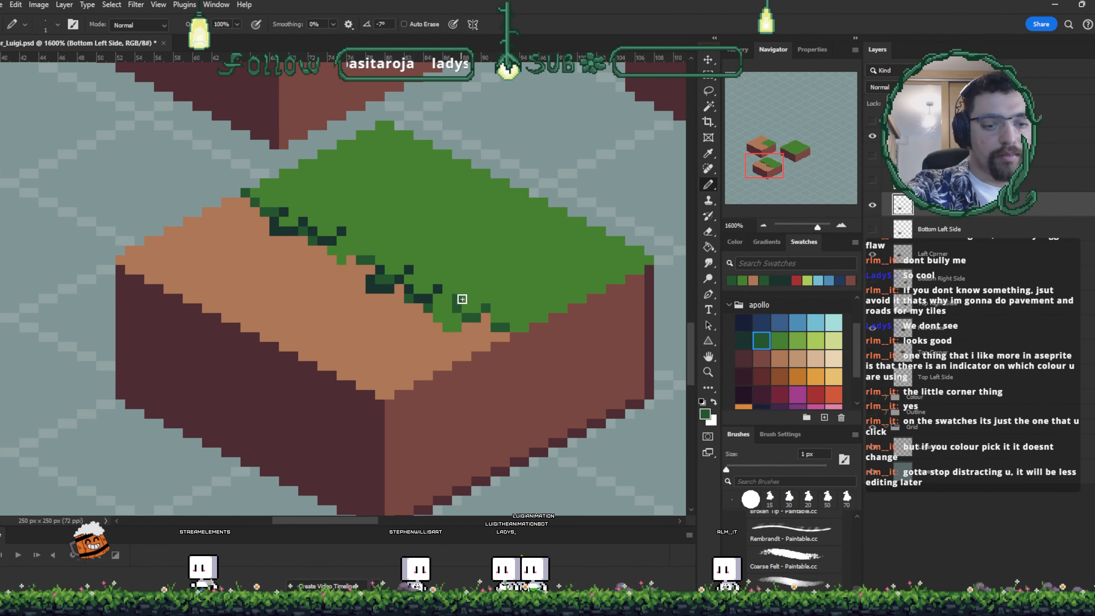
drag(536, 347, 522, 366)
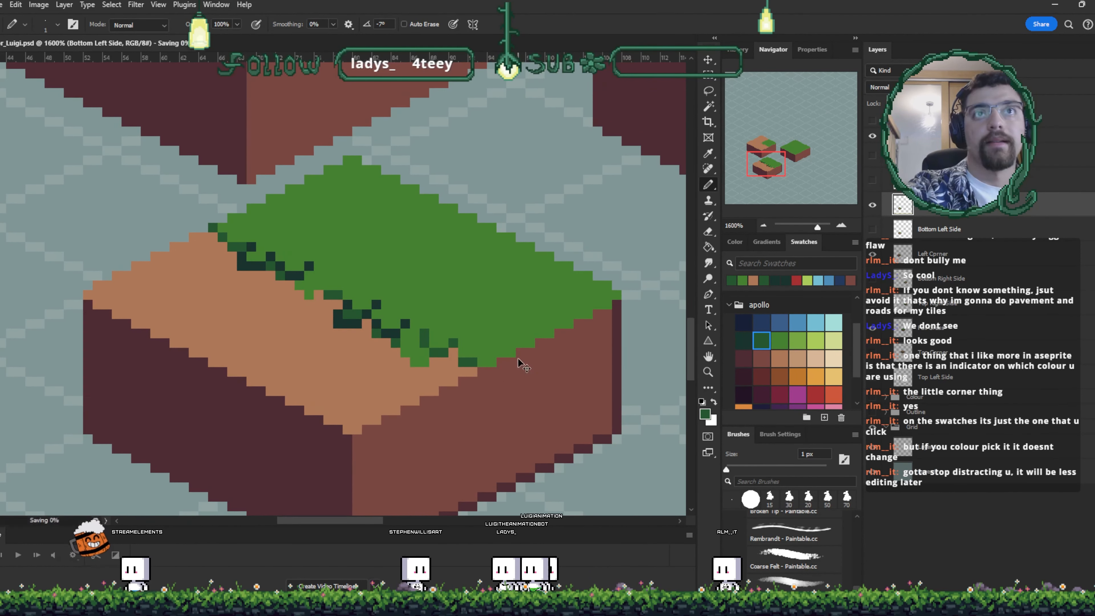
drag(536, 310, 521, 328)
key(i)
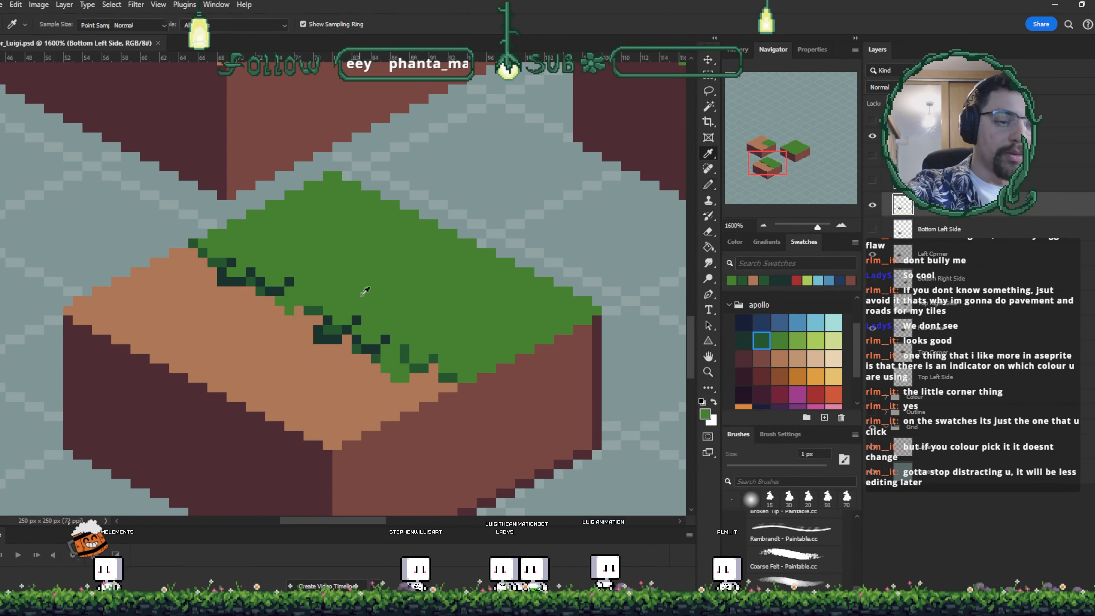
key(b)
key(i)
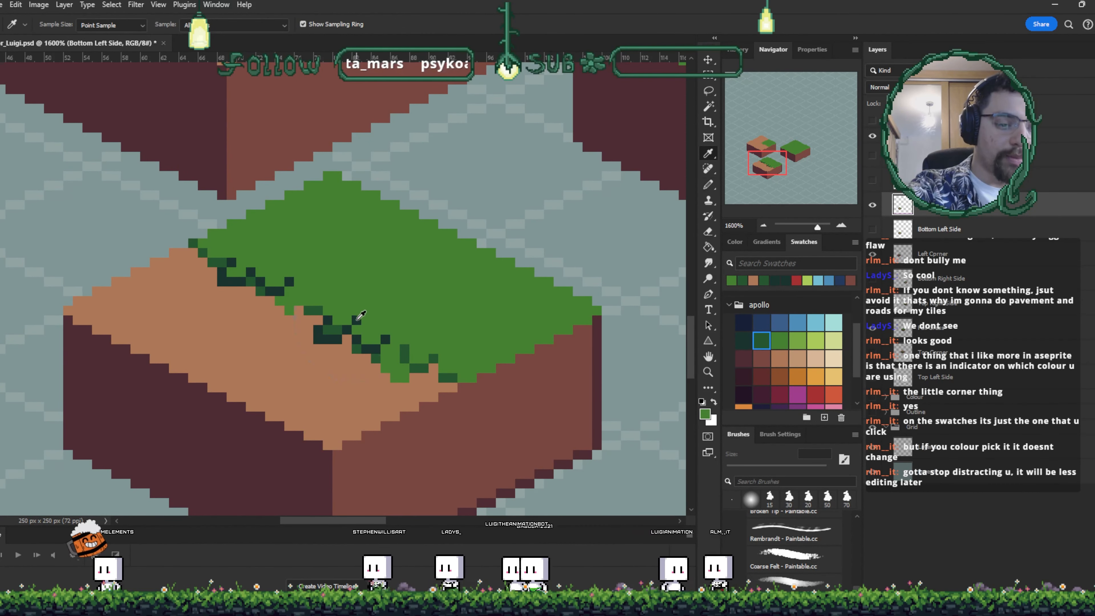
click(357, 319)
key(b)
drag(366, 282, 366, 272)
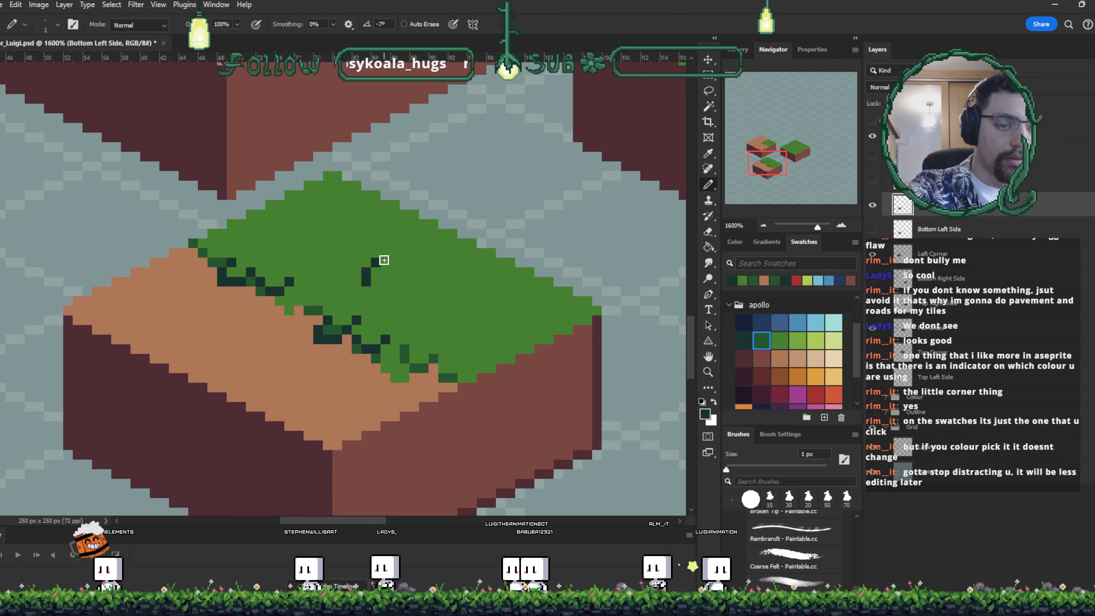
click(386, 262)
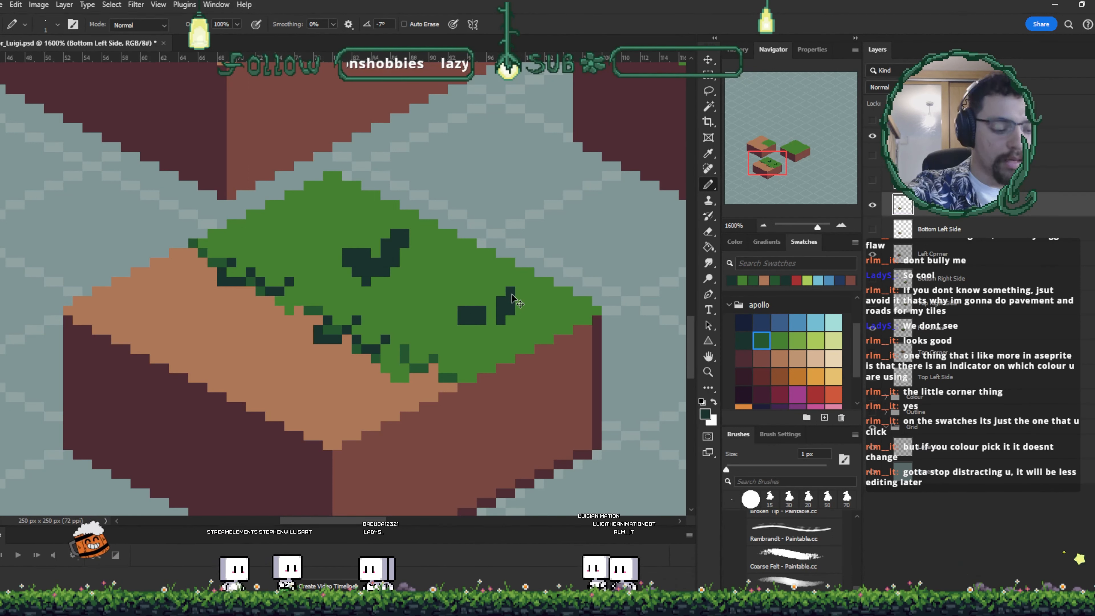
key(ctrl+z)
key(ctrl+z)
key(ctrl+z)
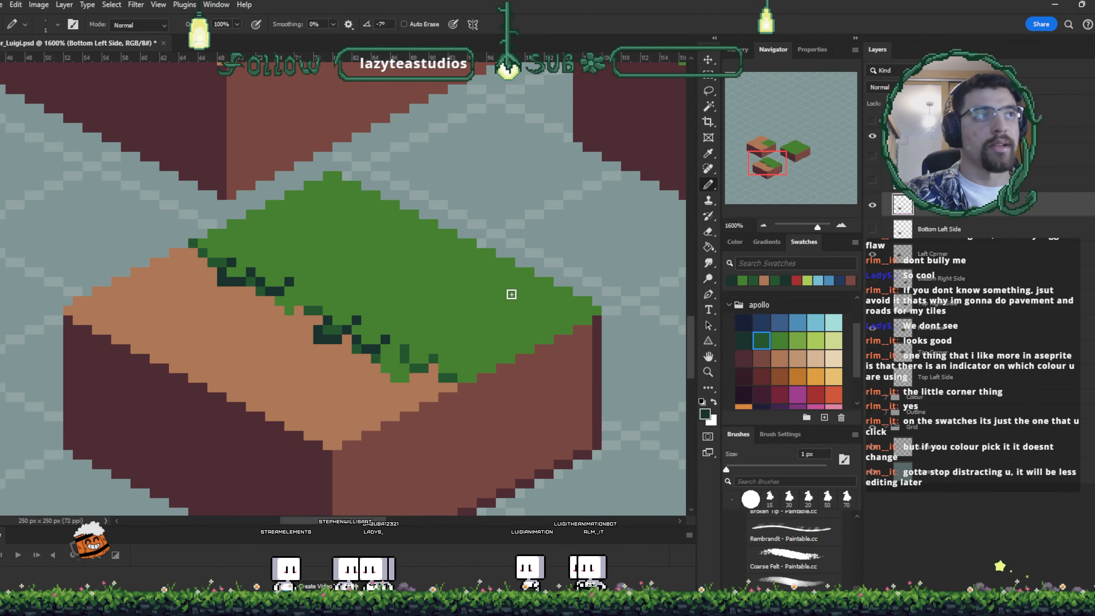
- Save the document and refine grass-edge pixels near the front corner using sampled grass green and dirt brown
key(ctrl+s)
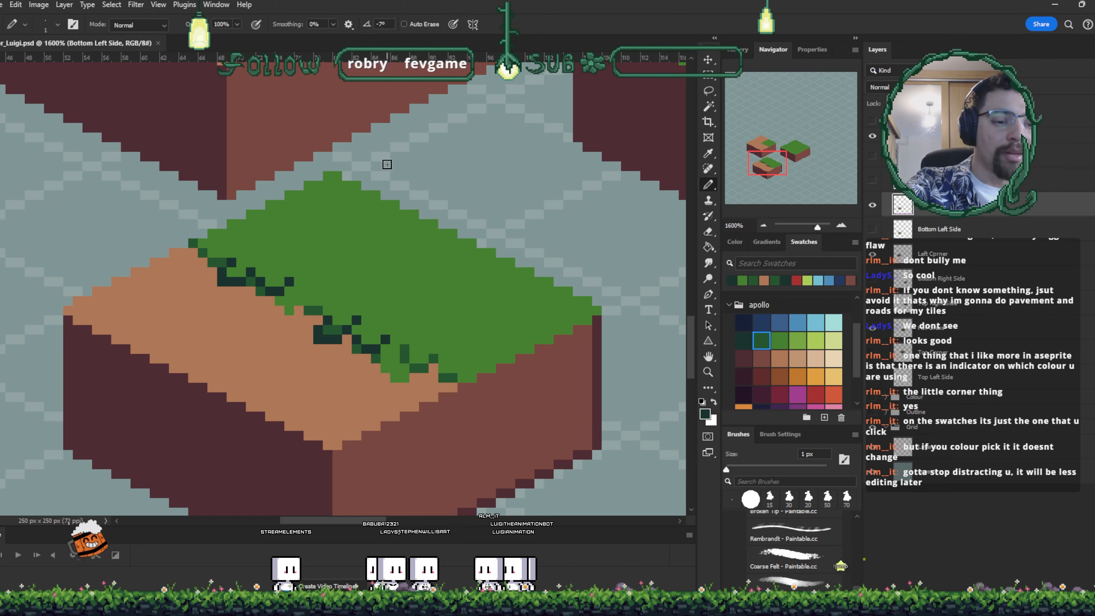
alt+click(443, 345)
click(432, 358)
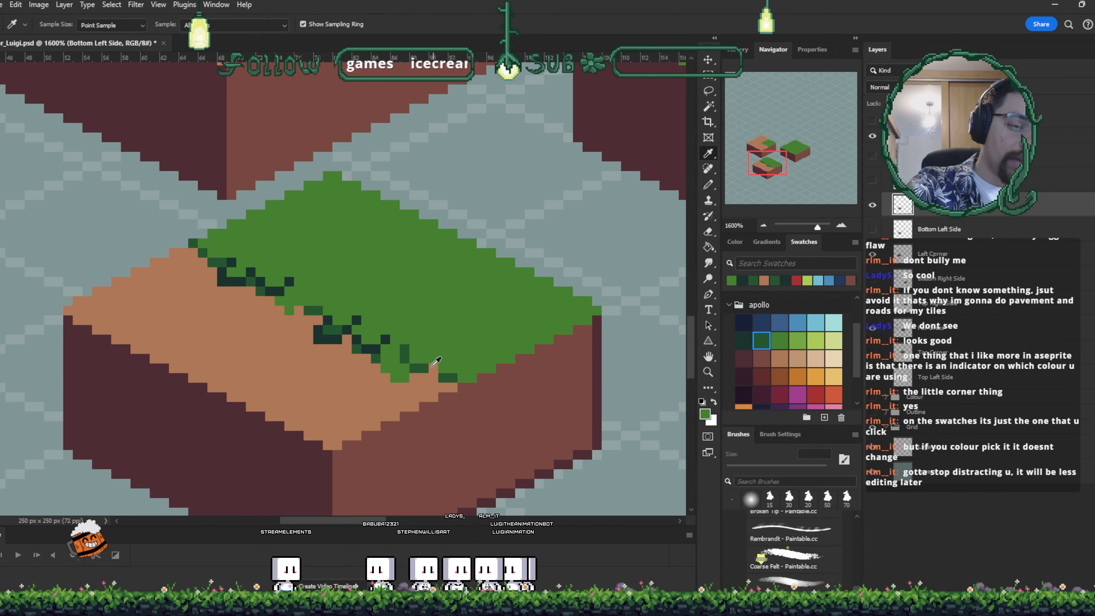
alt+click(427, 369)
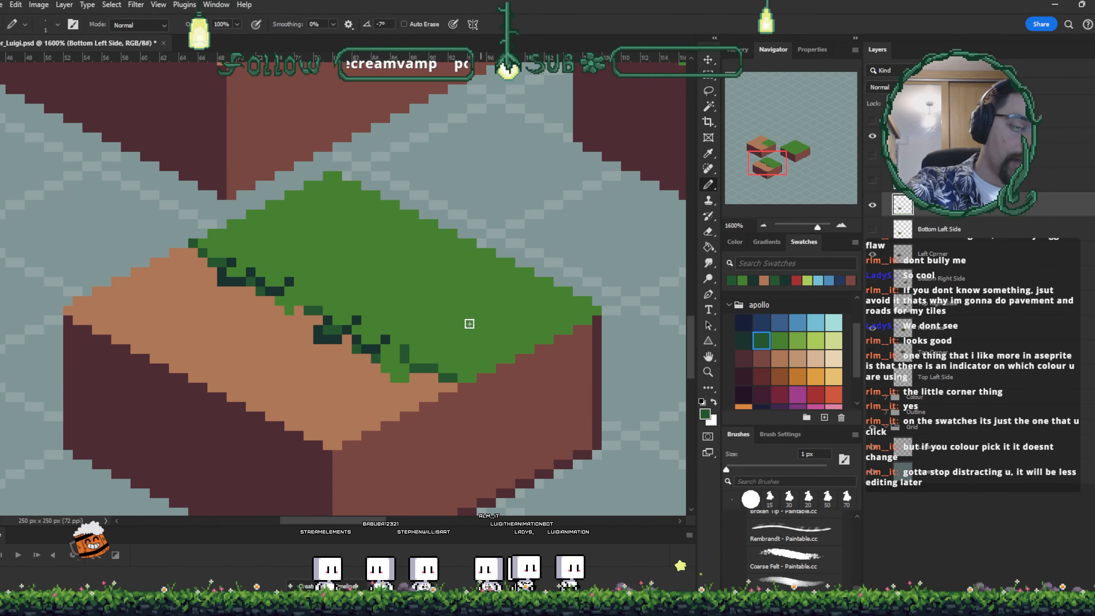
alt+click(406, 380)
alt+click(381, 371)
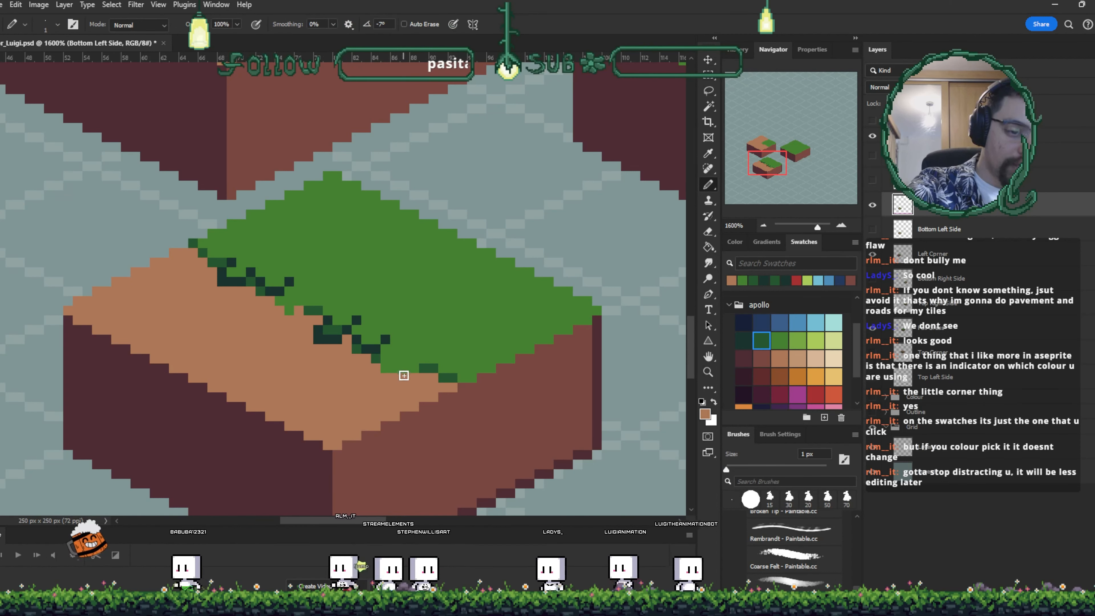
alt+click(417, 369)
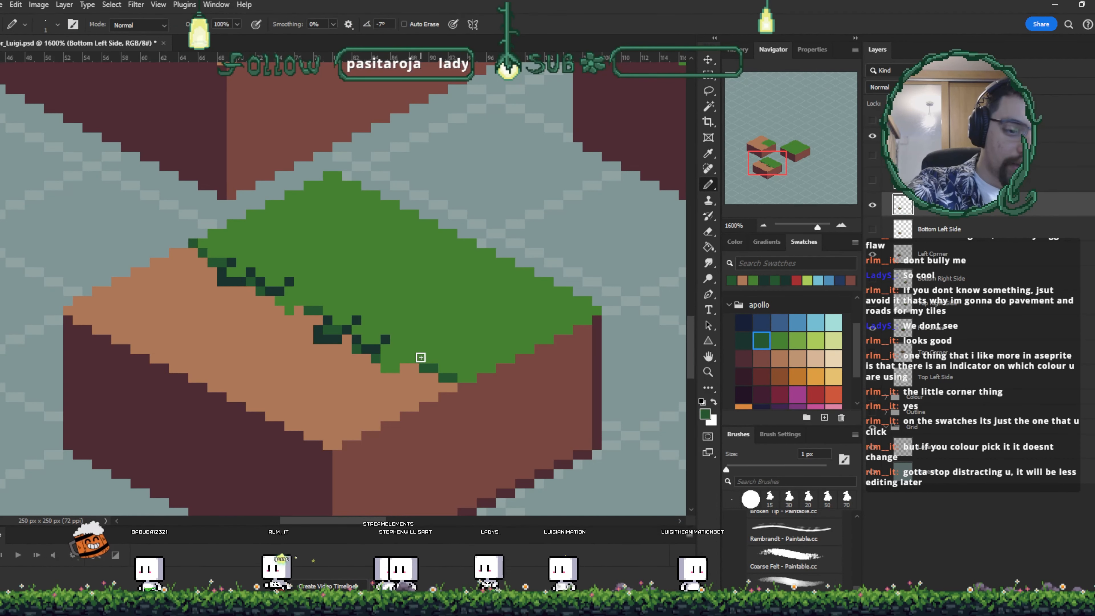
alt+click(422, 358)
drag(422, 358, 433, 349)
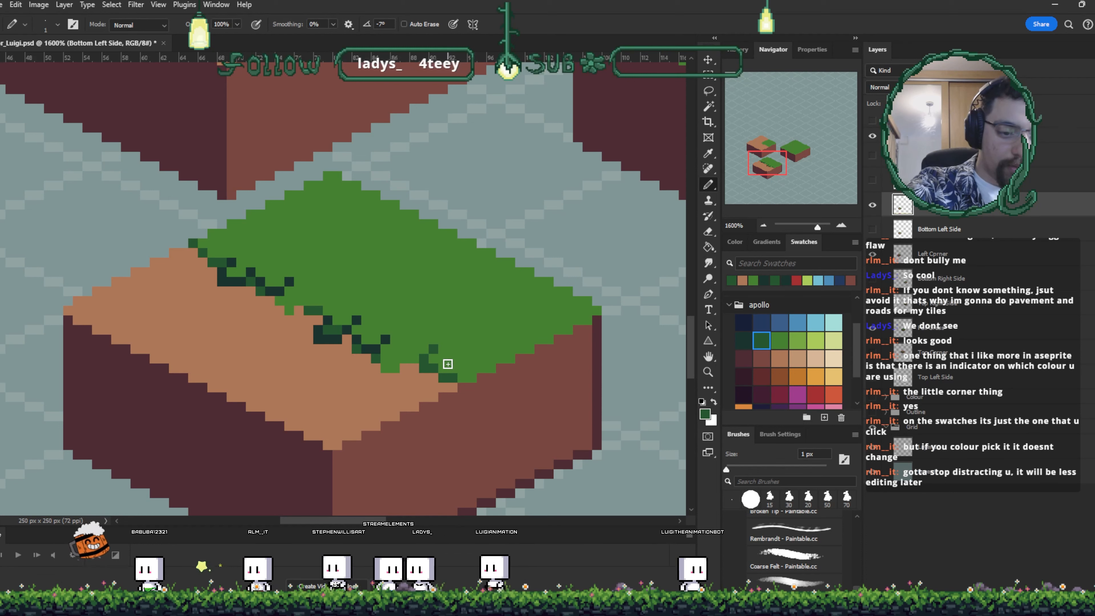
click(452, 357)
alt+click(445, 378)
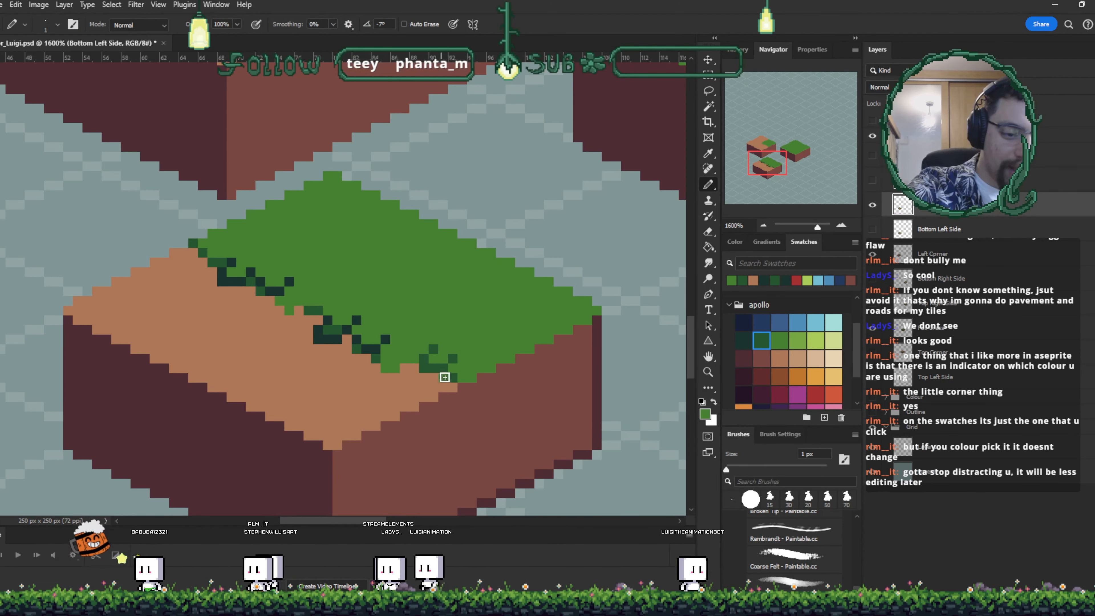
- Touch up grass-edge pixels near the front corner of the bottom-left tile and save the document
mouse_move(485, 359)
mouse_down()
mouse_move(500, 373)
mouse_move(473, 371)
mouse_up()
key(ctrl+s)
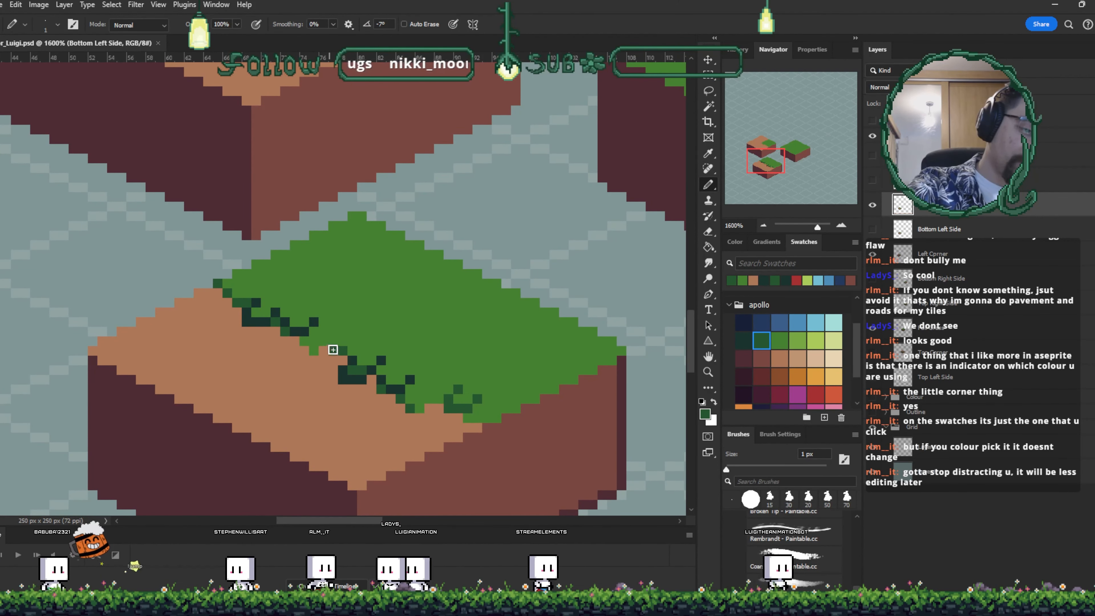
click(333, 341)
key(ctrl+s)
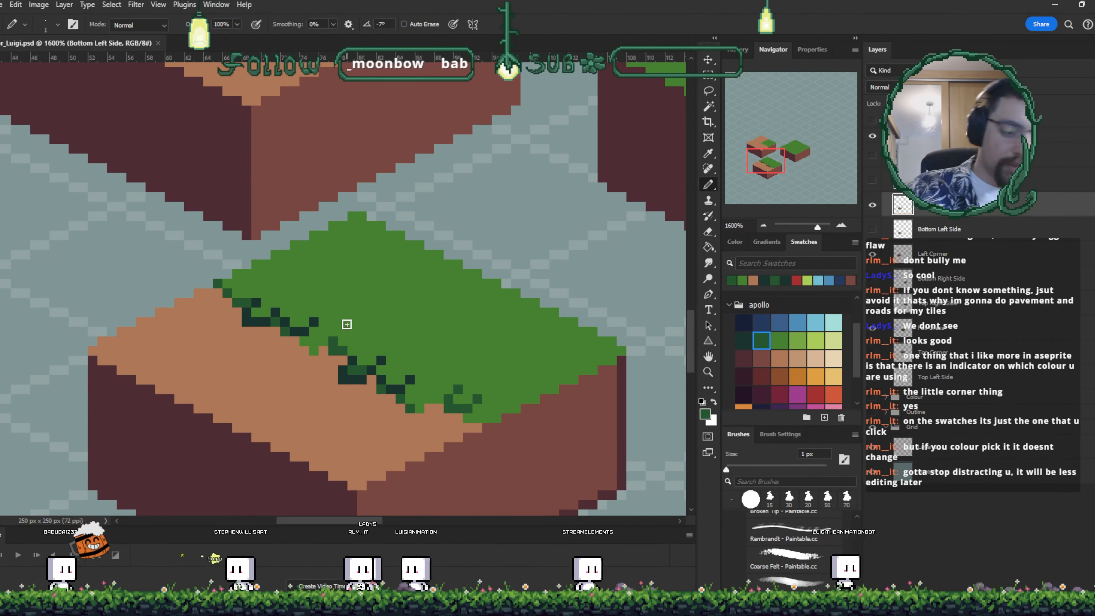
- Paint dirt-brown pixels into the grass edge near the bottom-left tile's front corner
scroll(347, 324, down, 4)
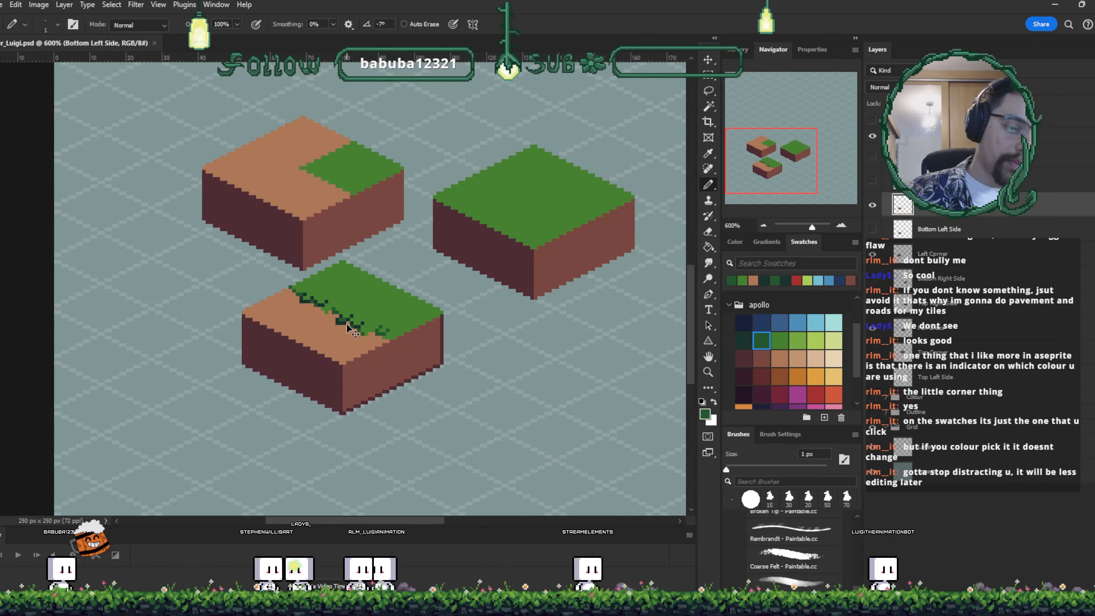
scroll(346, 324, up, 3)
scroll(346, 324, up, 1)
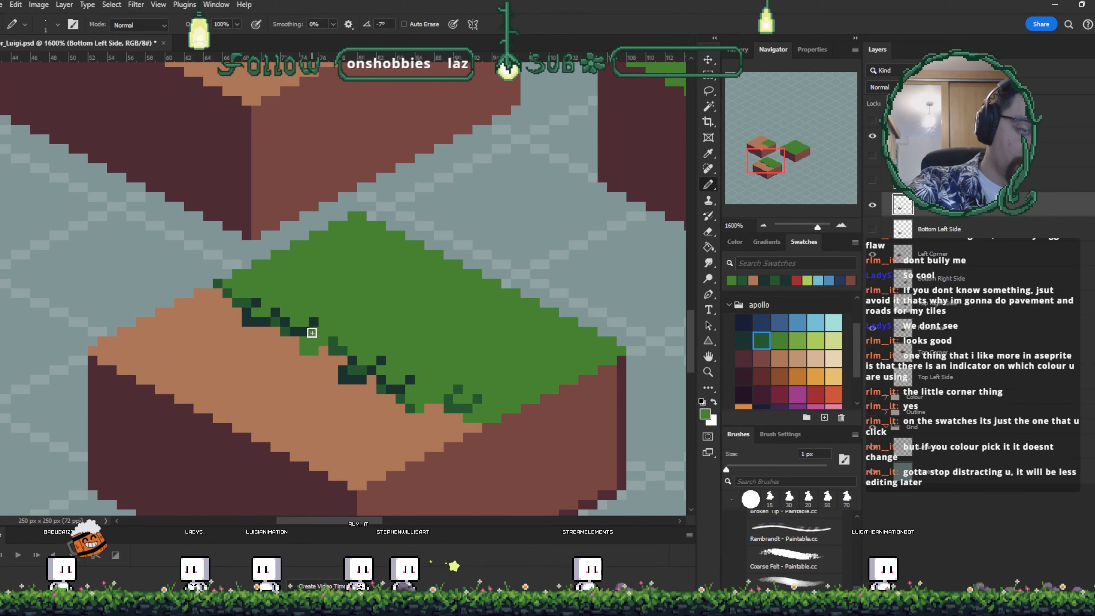
key(ctrl+plus)
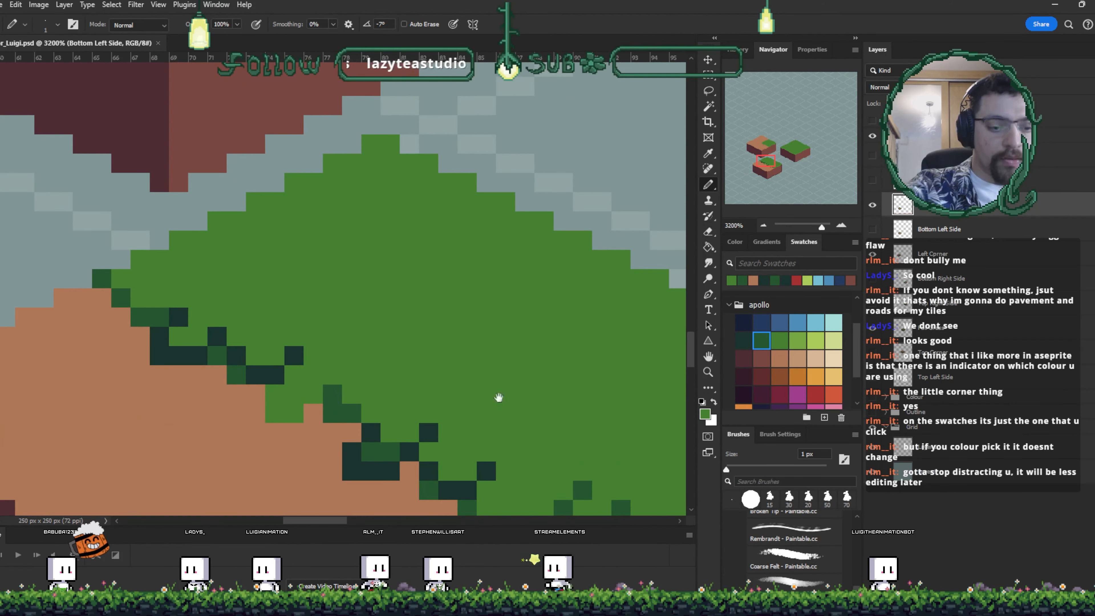
drag(498, 396, 467, 293)
key(e)
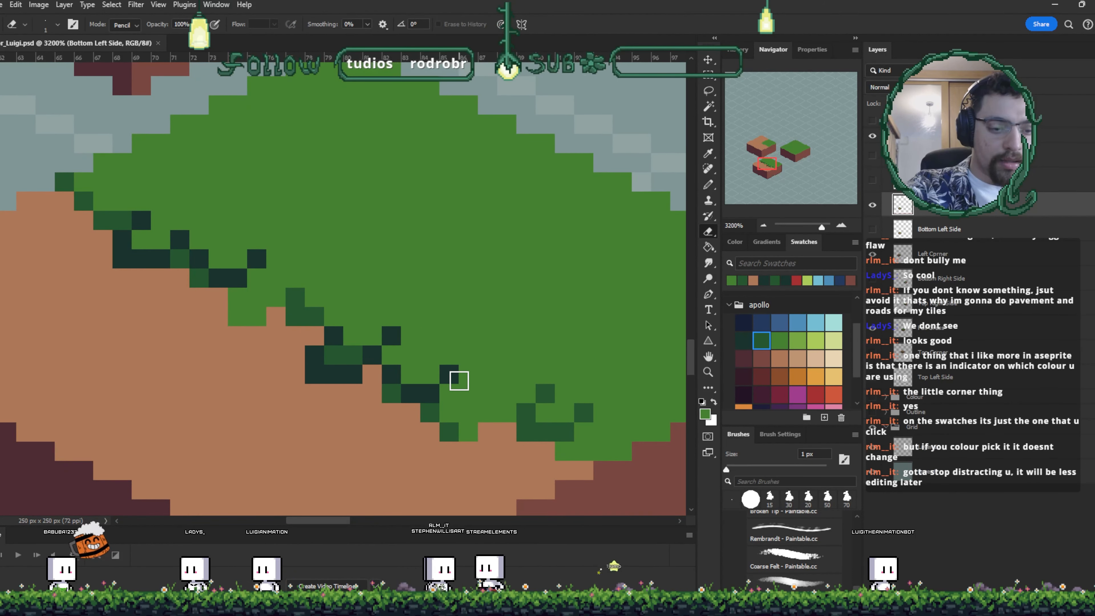
key(b)
alt+click(472, 458)
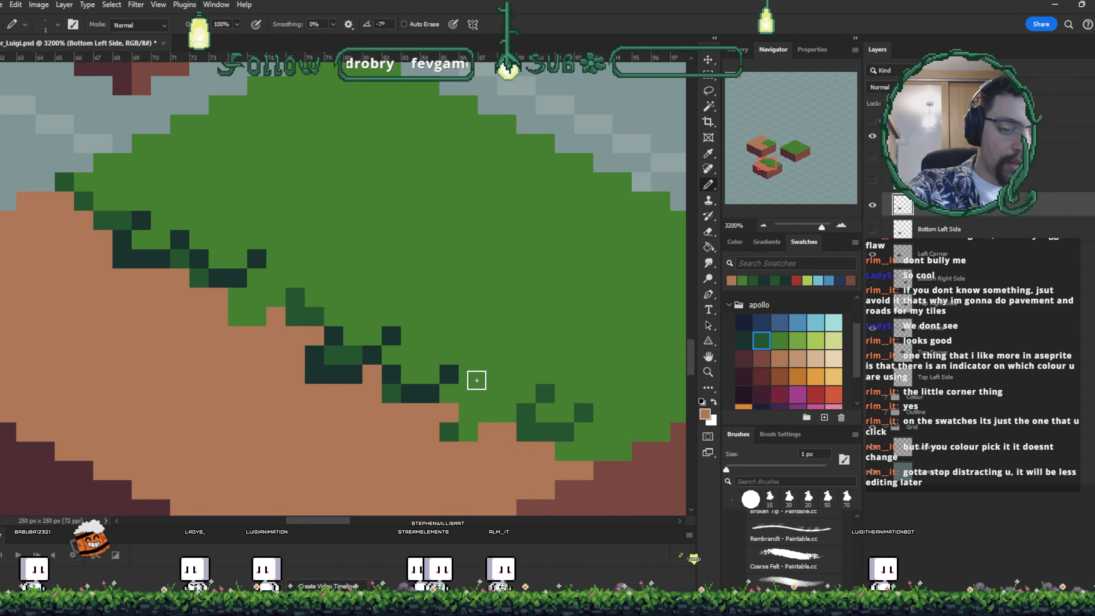
alt+click(487, 393)
click(475, 451)
- Refine more pixels along the grass's front edge where it meets the dirt
drag(535, 442, 481, 428)
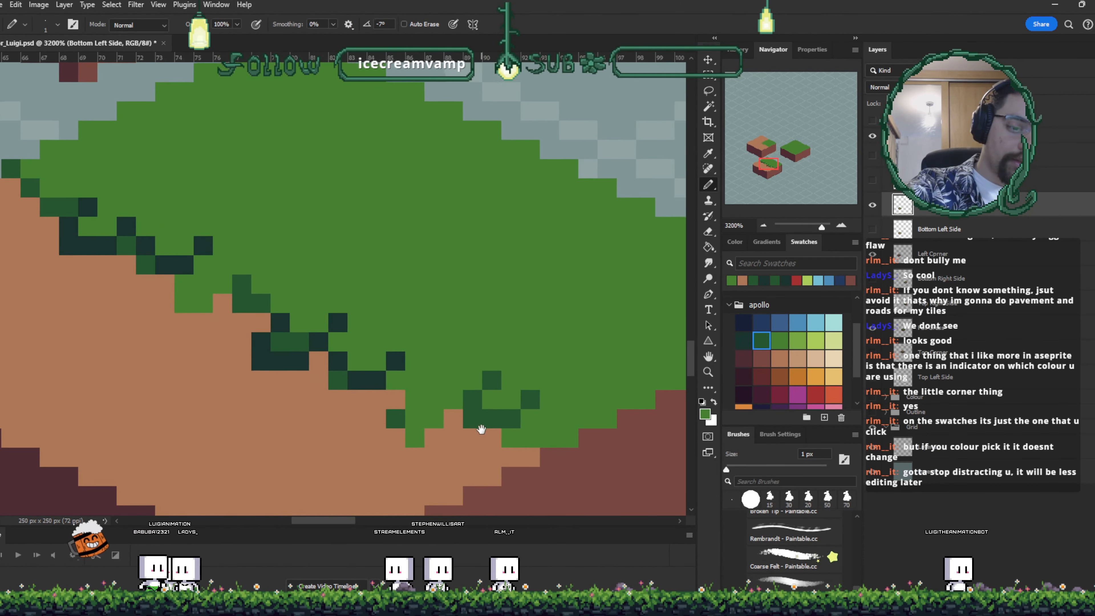
alt+click(400, 416)
click(414, 437)
click(434, 418)
click(452, 396)
mouse_move(554, 421)
mouse_down()
mouse_move(523, 428)
mouse_move(490, 406)
mouse_up()
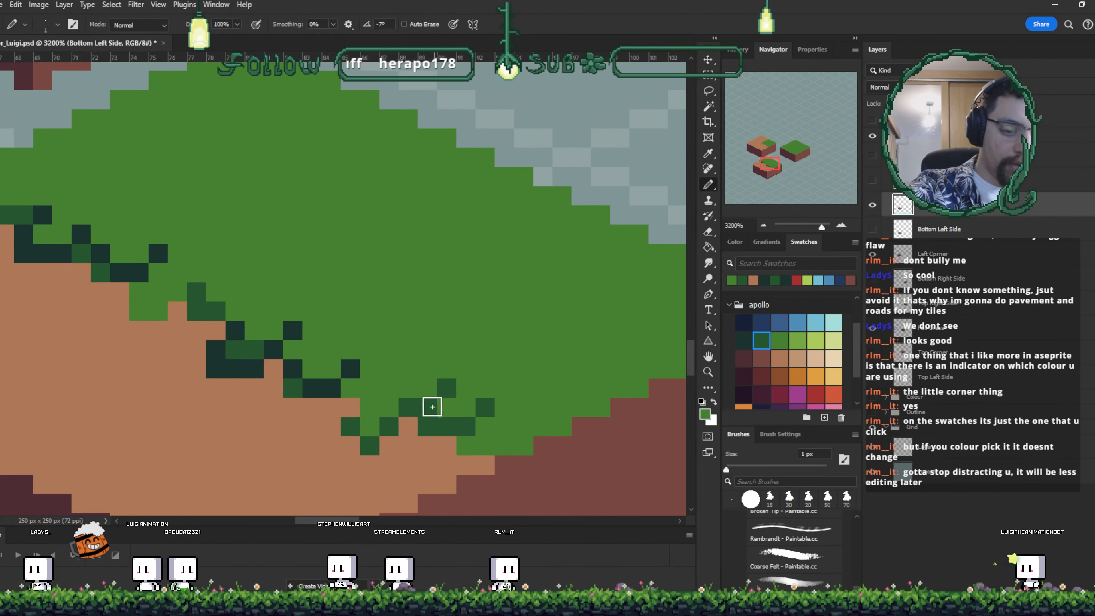
- Sample the dark tuft green, extend the tufts along the grass's front edge, and save the document
key(i)
click(465, 420)
key(b)
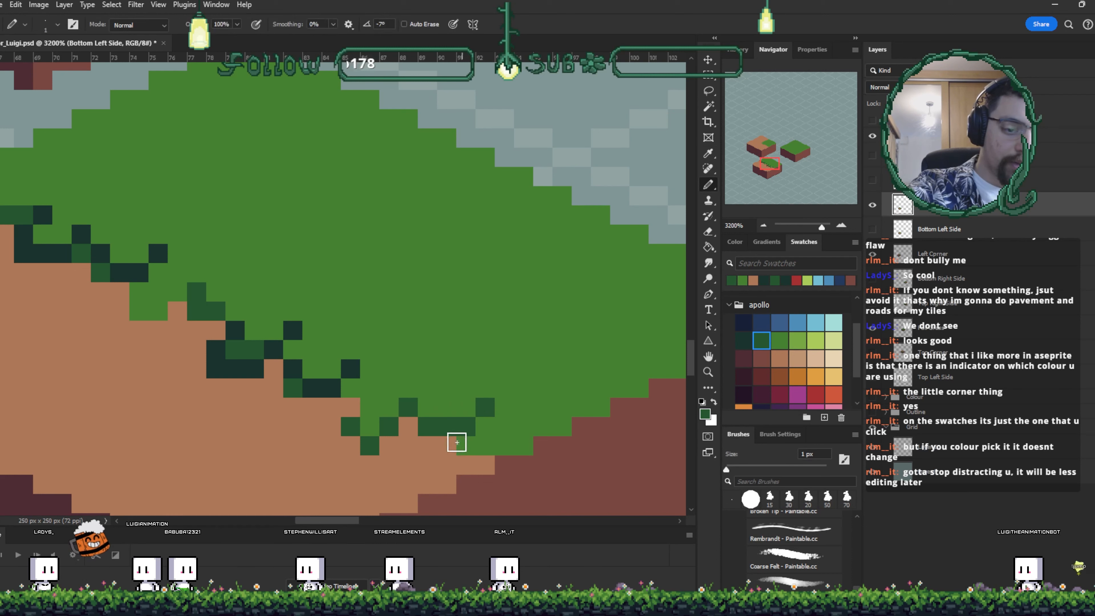
key(i)
click(461, 403)
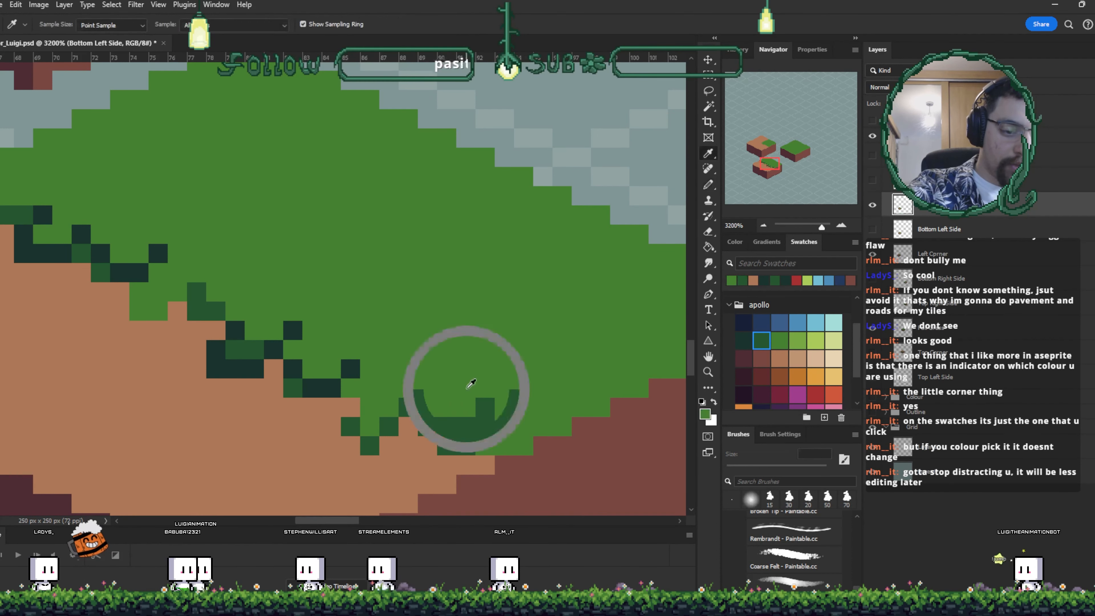
key(b)
drag(446, 426, 466, 426)
click(482, 408)
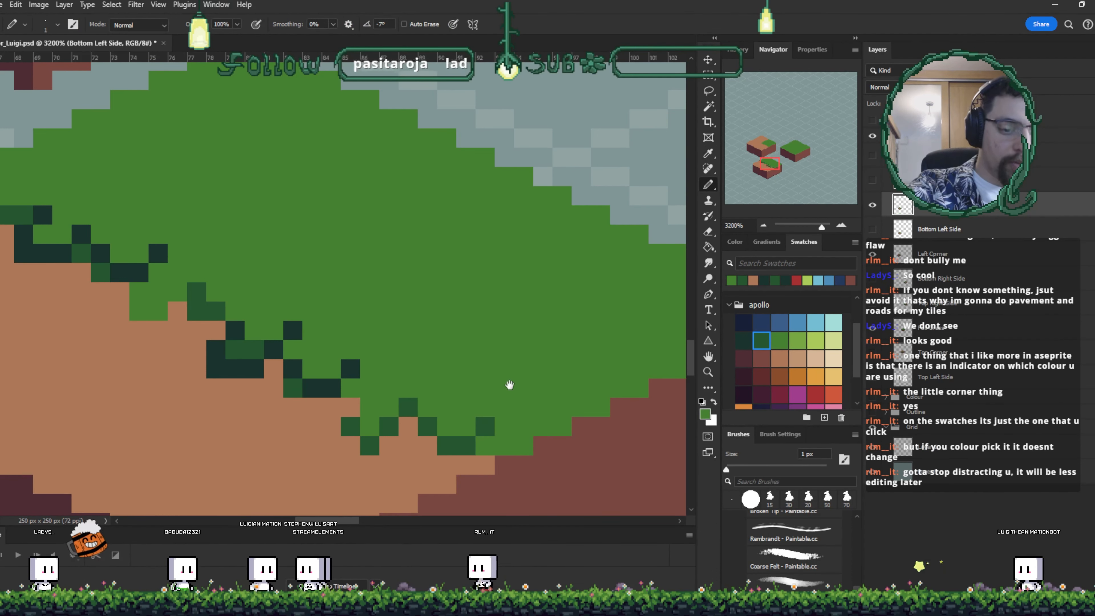
drag(479, 356, 532, 374)
key(ctrl+s)
- Sample the dark side brown and paint shadow pixels on the dirt just below the grass tufts
key(ctrl+minus)
key(ctrl+minus)
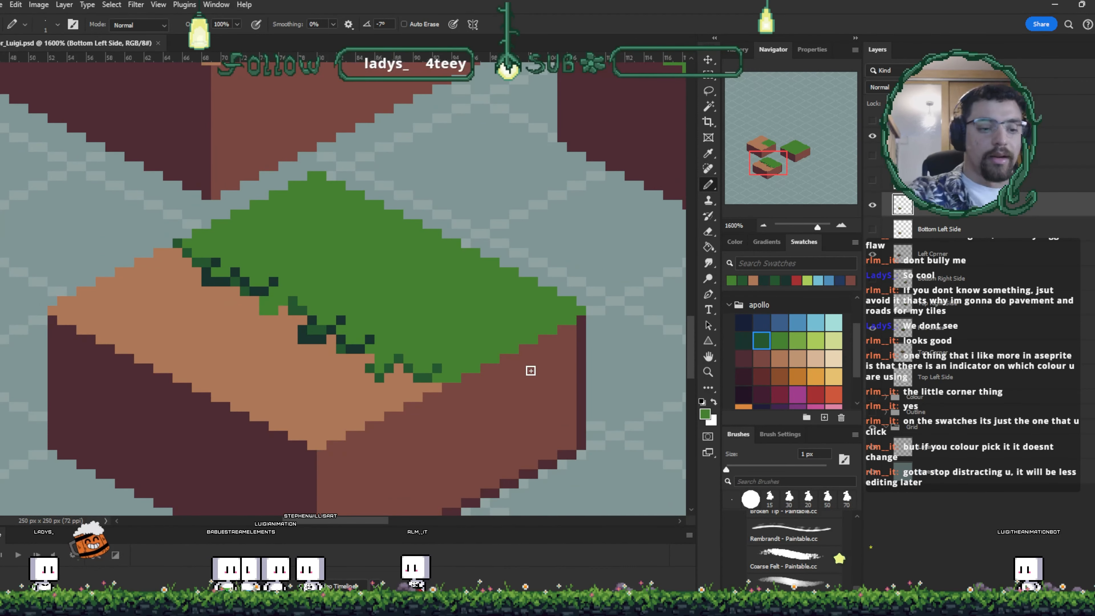
drag(326, 324, 351, 359)
key(ctrl+plus)
key(ctrl+plus)
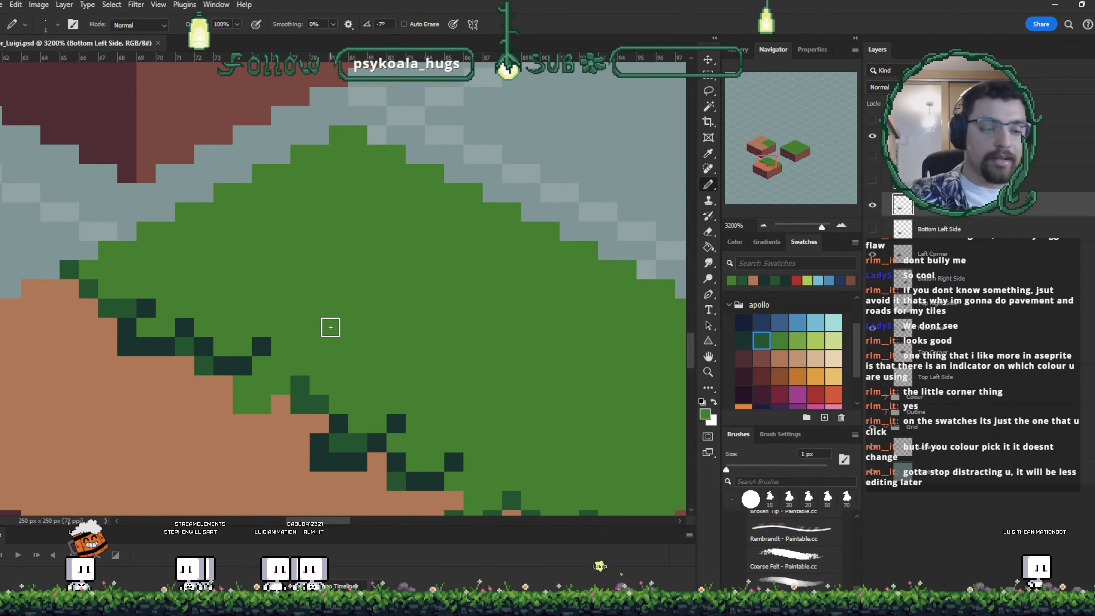
drag(424, 341, 500, 93)
drag(424, 495, 439, 360)
alt+click(546, 321)
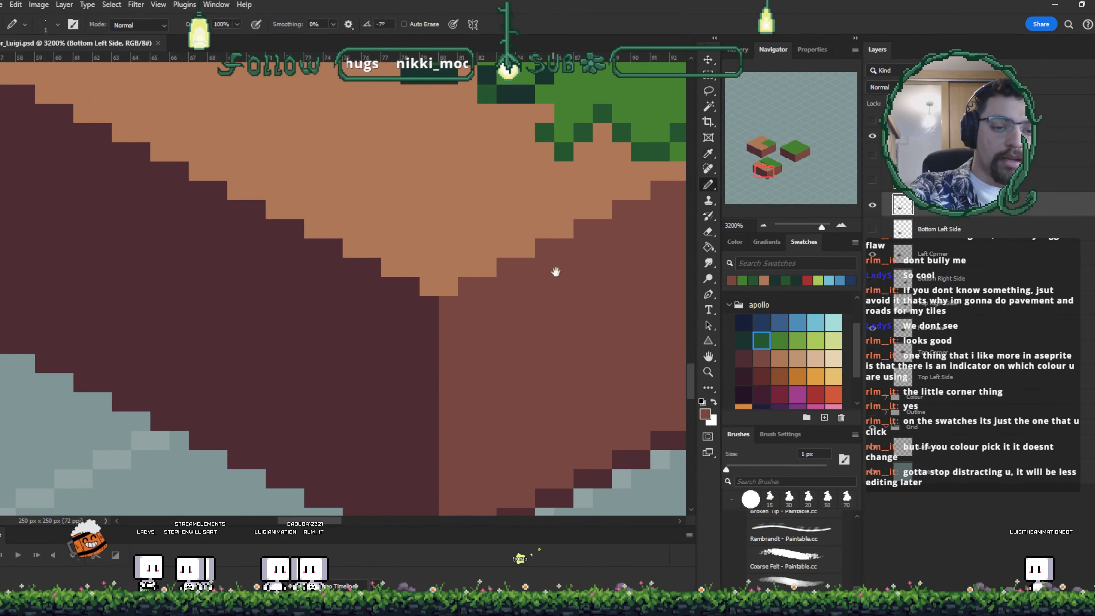
drag(556, 272, 516, 411)
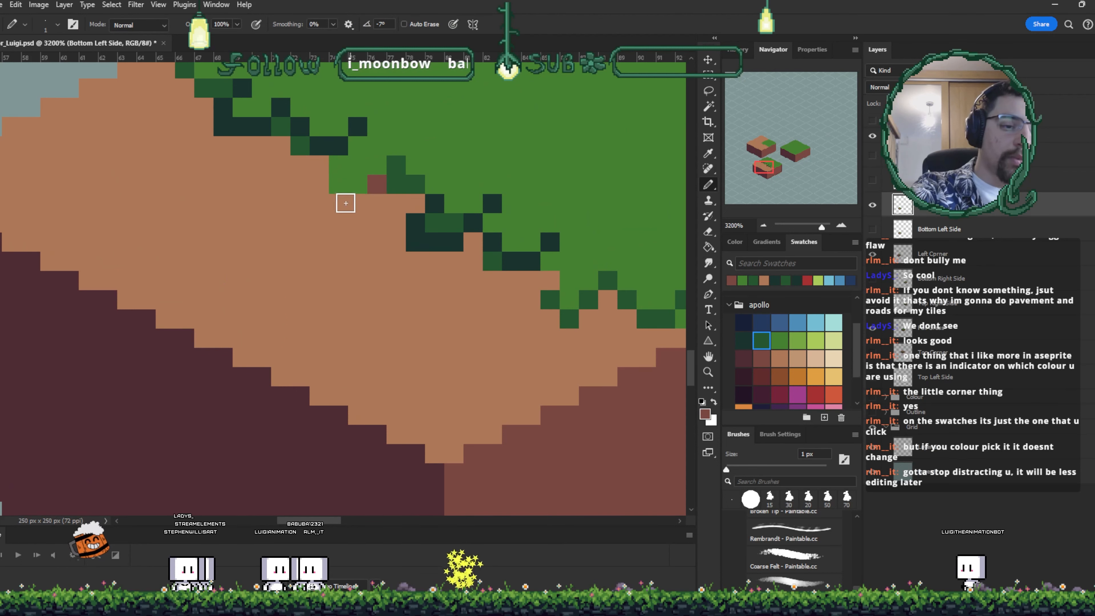
drag(317, 170, 359, 197)
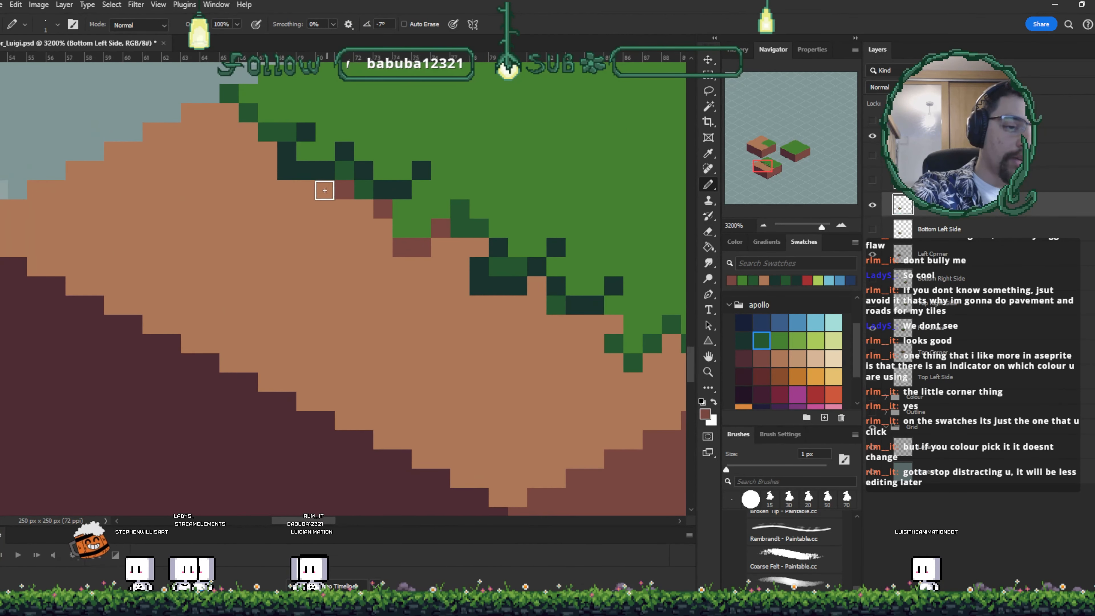
mouse_move(538, 283)
mouse_down()
mouse_move(501, 295)
mouse_move(481, 283)
mouse_move(455, 304)
mouse_up()
click(422, 248)
click(481, 285)
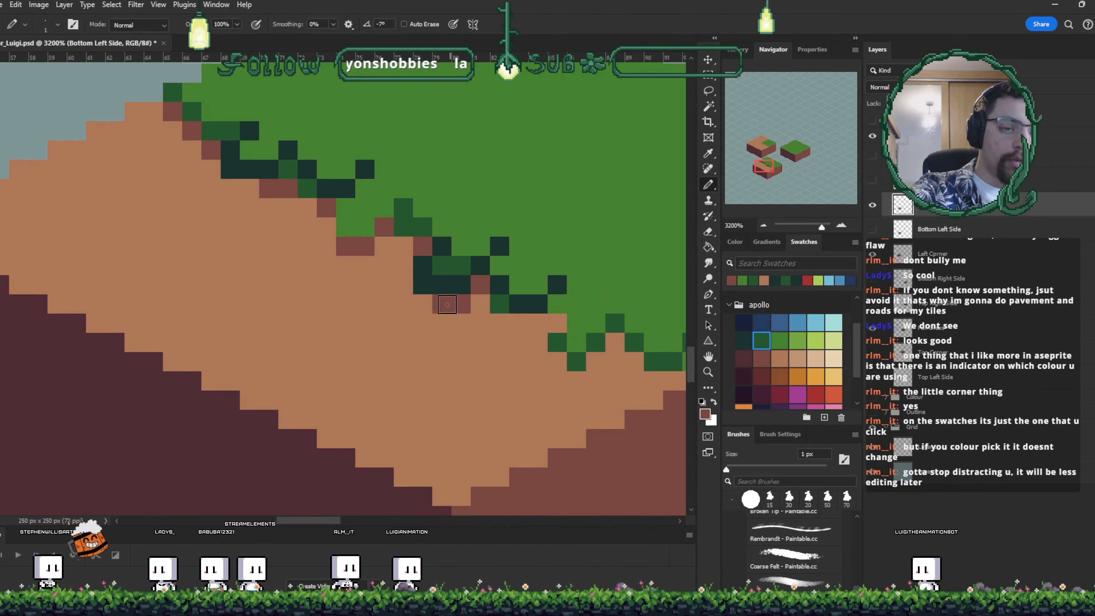
- Add more dark-brown shadow pixels under the tufts along the front edge and save the document
drag(587, 335, 485, 308)
click(453, 294)
click(493, 334)
click(513, 315)
click(532, 334)
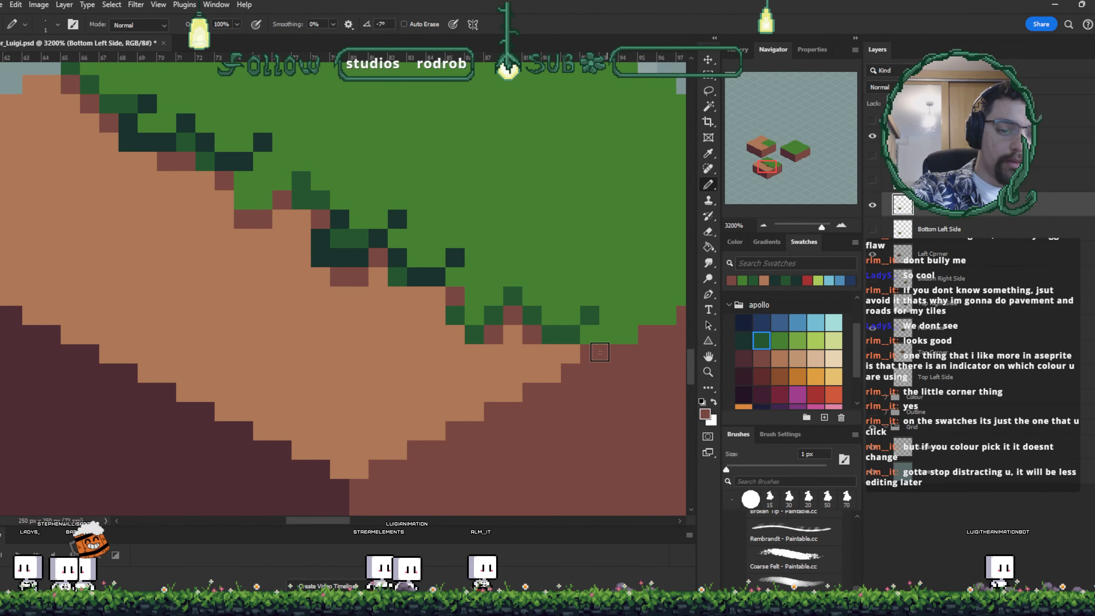
key(ctrl+s)
- Zoom out to review the tiles, then sample the grass green near the bottom-left tile's tufts
key(ctrl+minus)
key(ctrl+minus)
key(ctrl+minus)
key(ctrl+minus)
key(ctrl+minus)
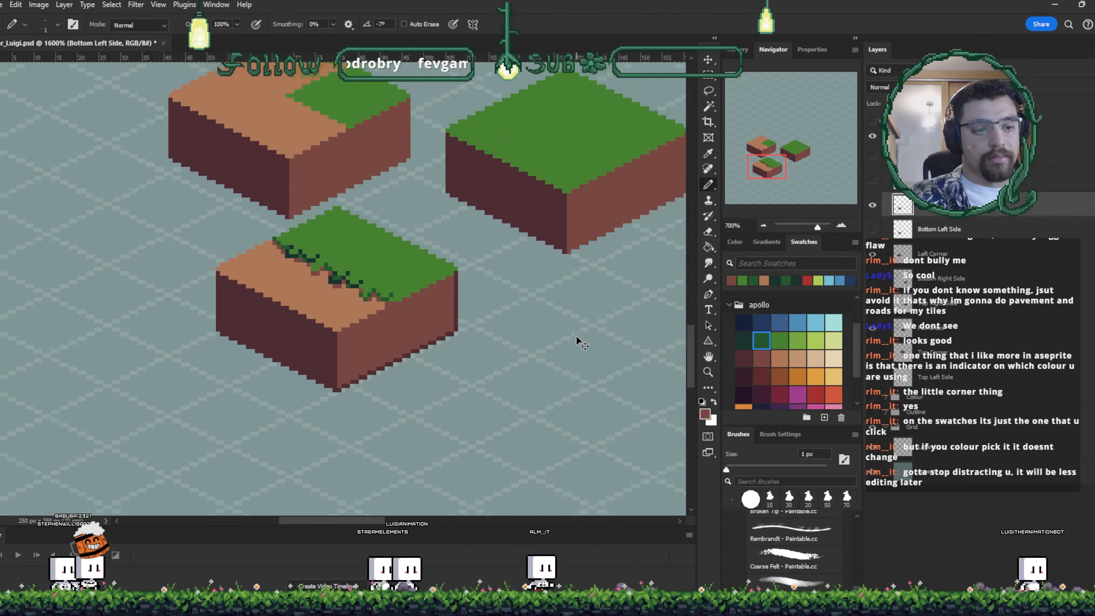
key(ctrl+plus)
key(ctrl+plus)
key(ctrl+plus)
key(ctrl+plus)
key(ctrl+plus)
key(ctrl+plus)
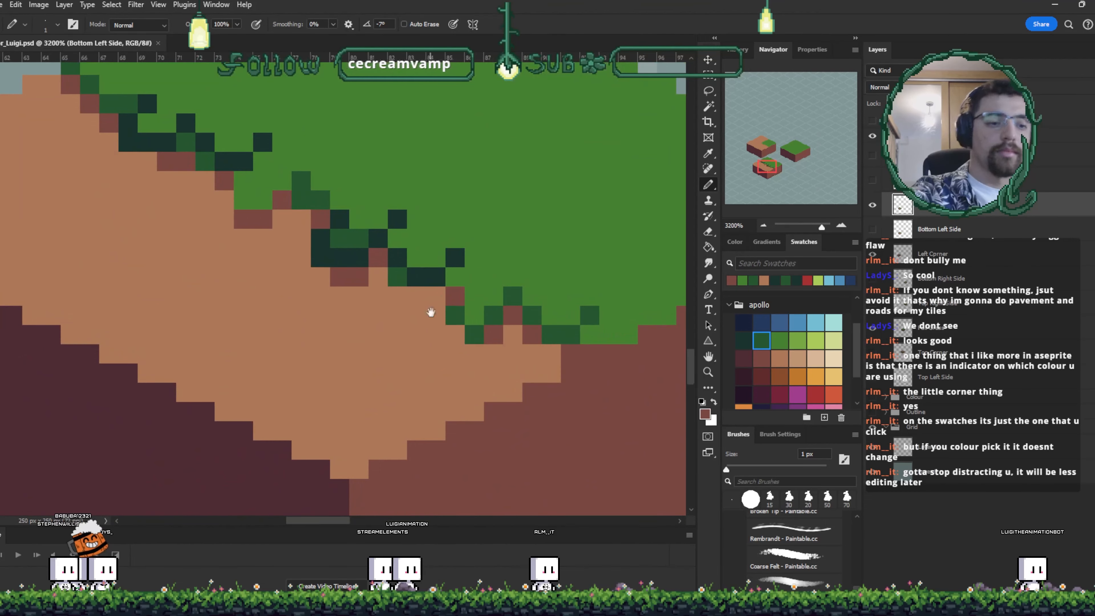
drag(431, 313, 458, 418)
key(i)
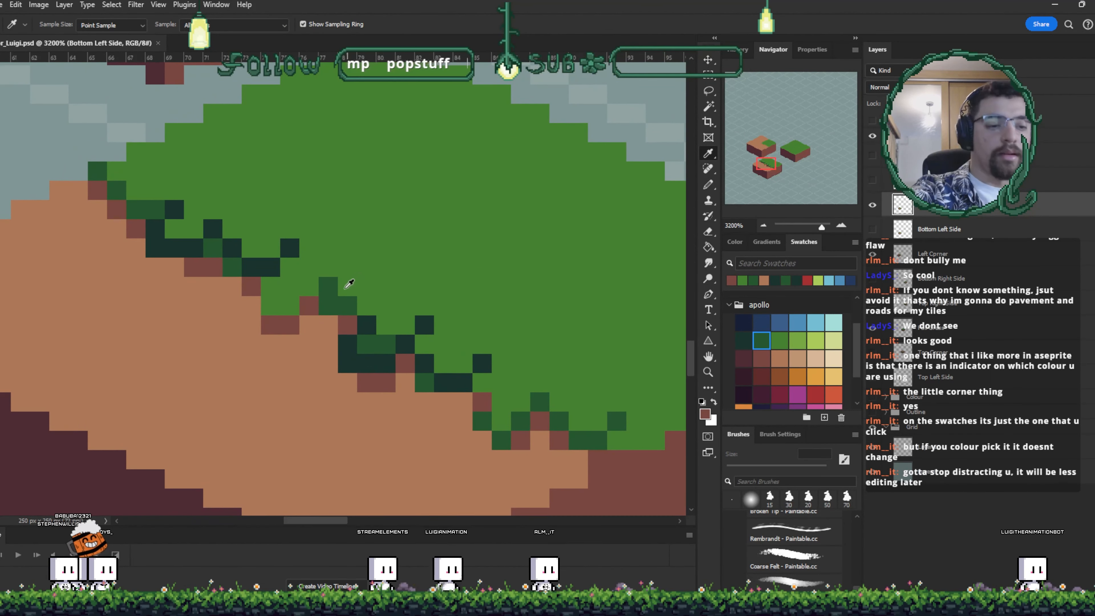
click(334, 285)
key(b)
drag(446, 253, 415, 292)
key(i)
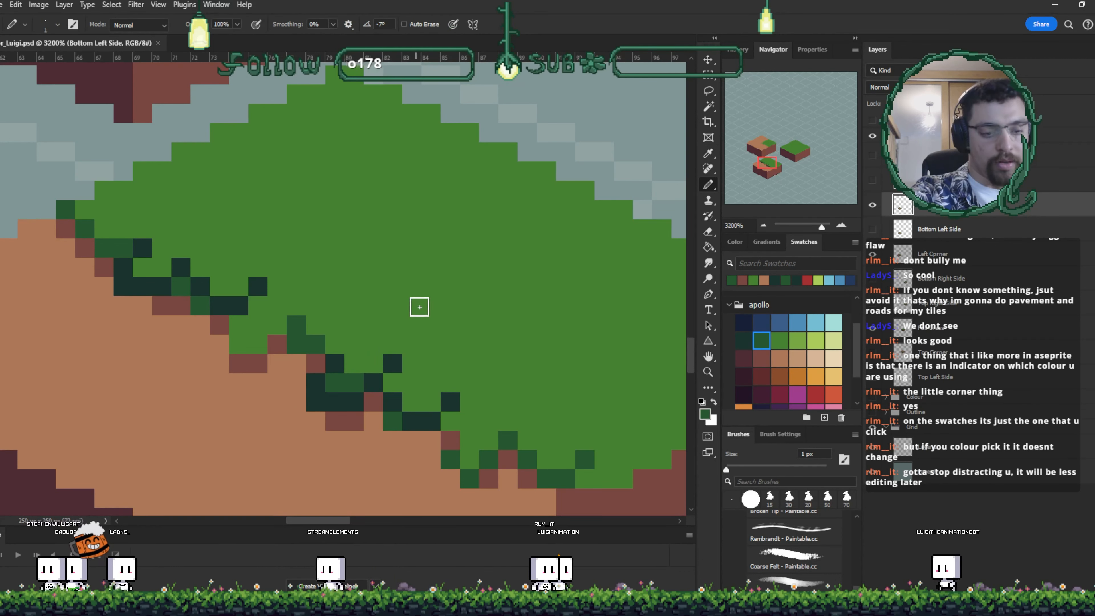
click(344, 381)
- Try bucket-filling the grass top and drawing with a swatch green, then undo both edits
key(g)
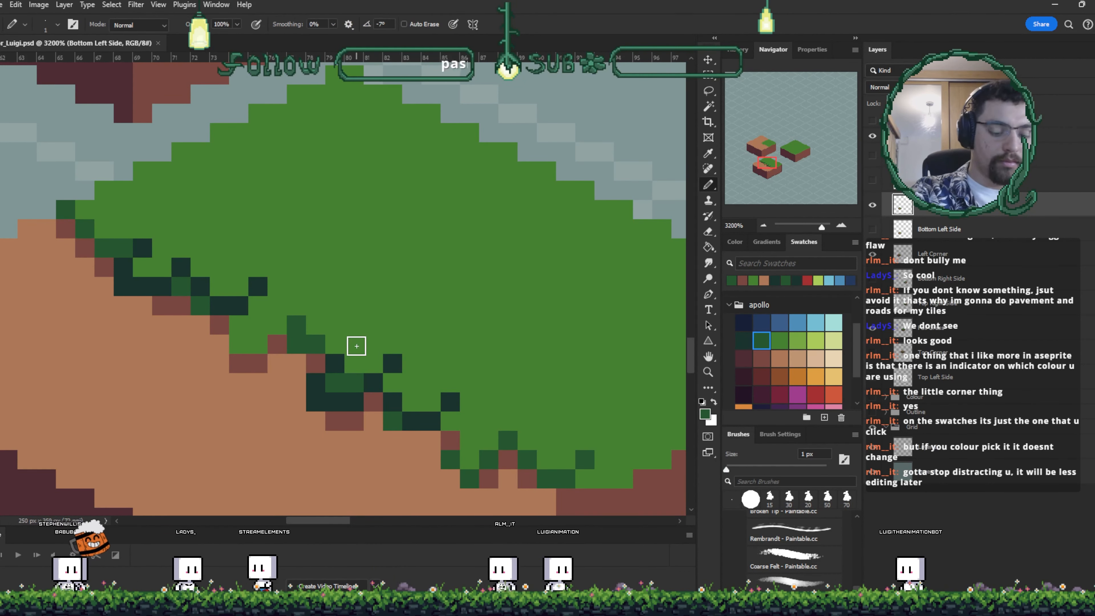
click(531, 330)
click(780, 341)
key(b)
drag(469, 306, 489, 325)
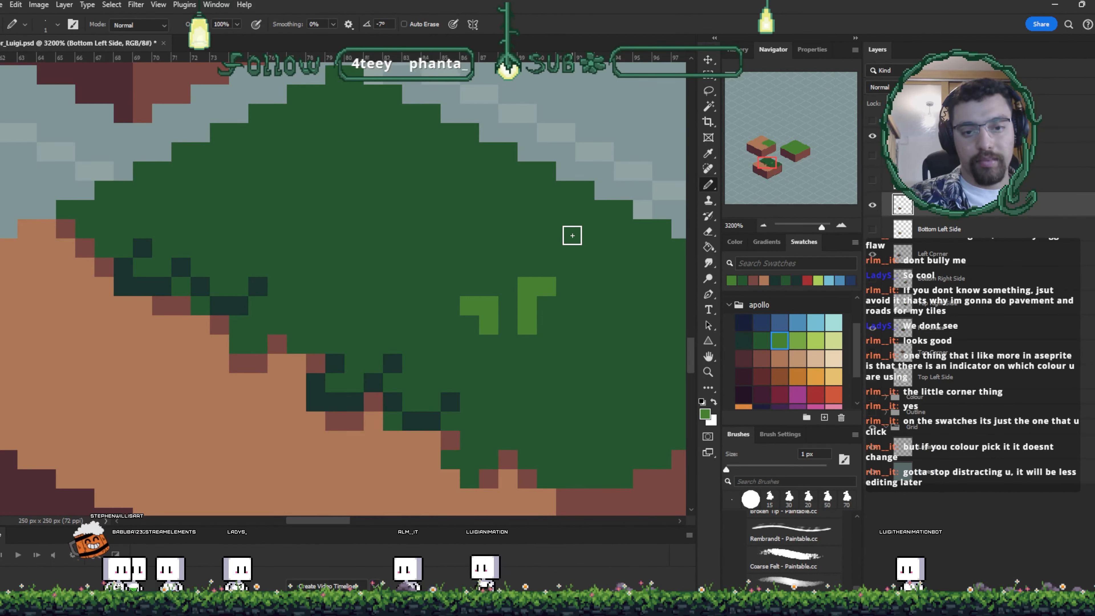
key(ctrl+z)
key(ctrl+z)
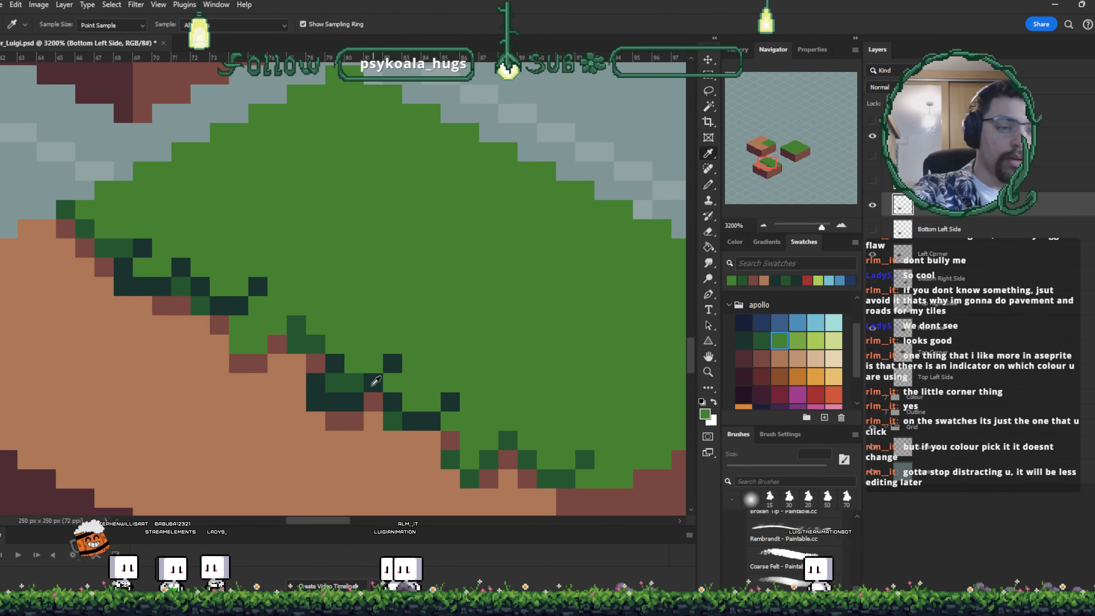
- Paint small dark-green tuft clusters across the middle of the bottom-left tile's grass top
drag(400, 272, 391, 306)
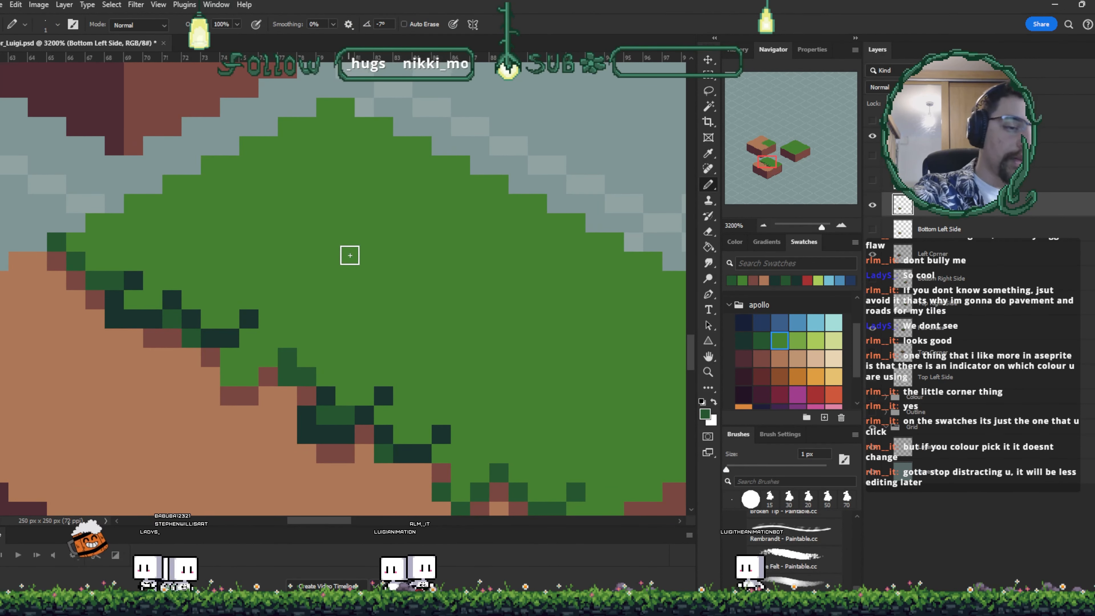
click(346, 257)
click(363, 258)
click(367, 280)
click(376, 282)
- Add more dark-green tuft patches across the grass top with a 1 px pencil, undoing a stray pixel
mouse_move(548, 372)
mouse_down()
mouse_move(506, 384)
mouse_move(495, 357)
mouse_up()
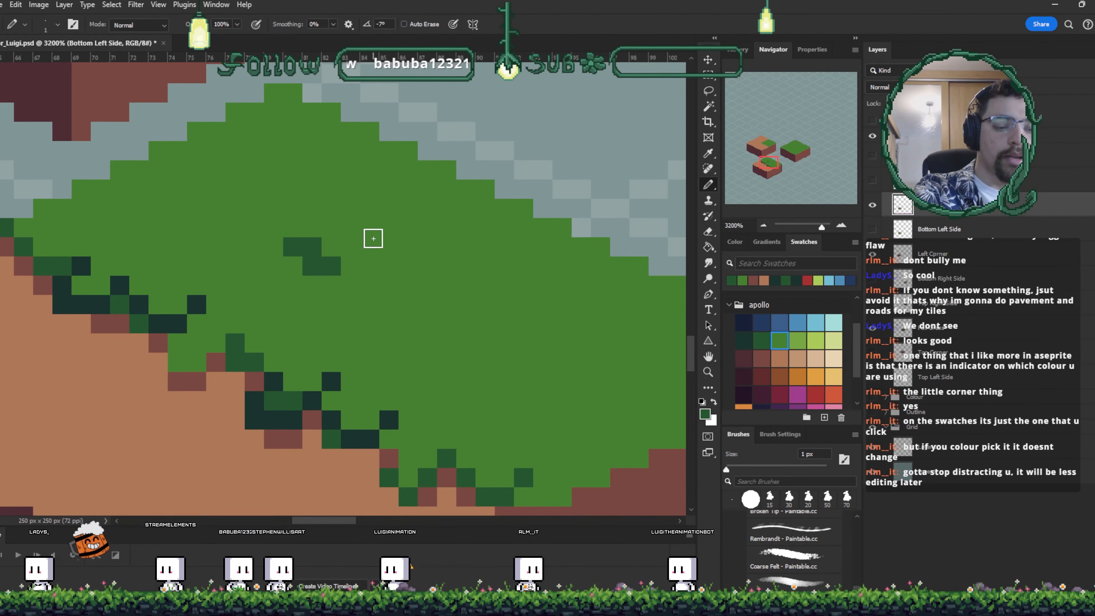
click(407, 244)
key(bracketleft)
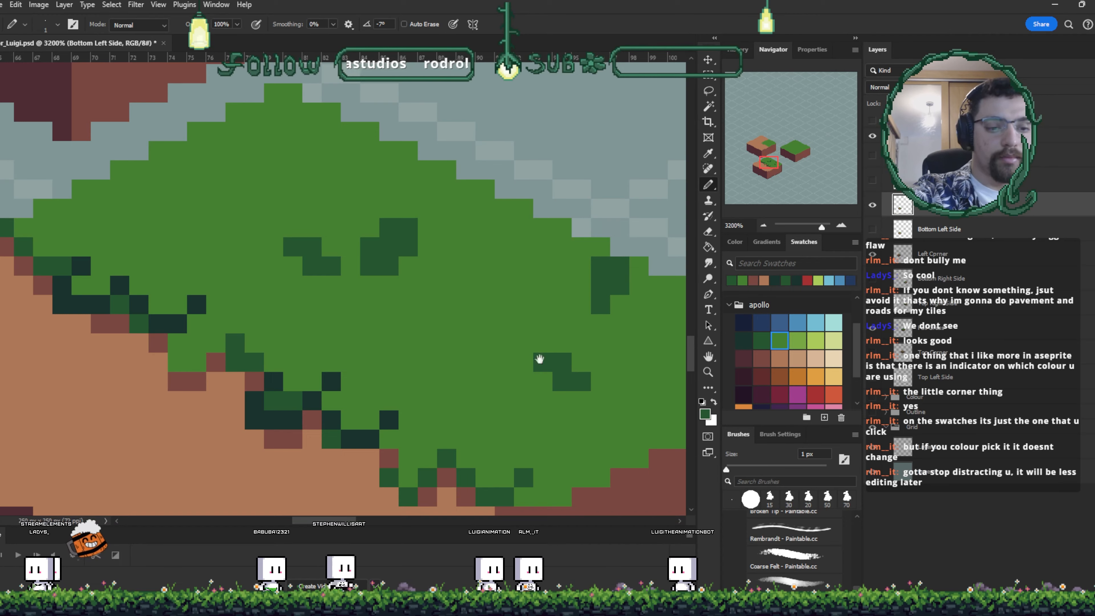
drag(539, 359, 561, 400)
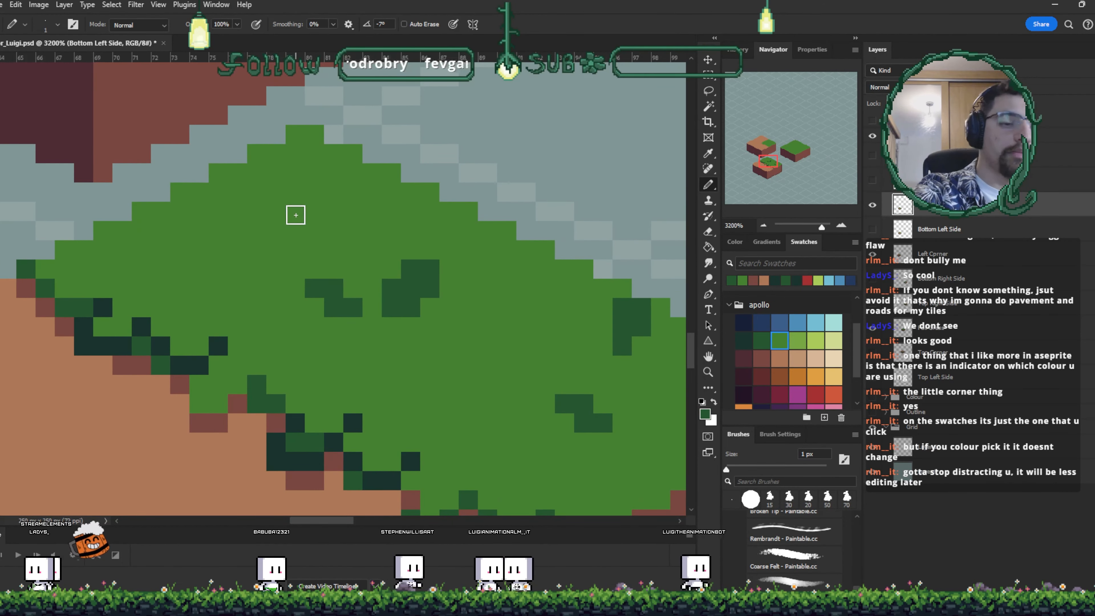
click(279, 175)
click(302, 191)
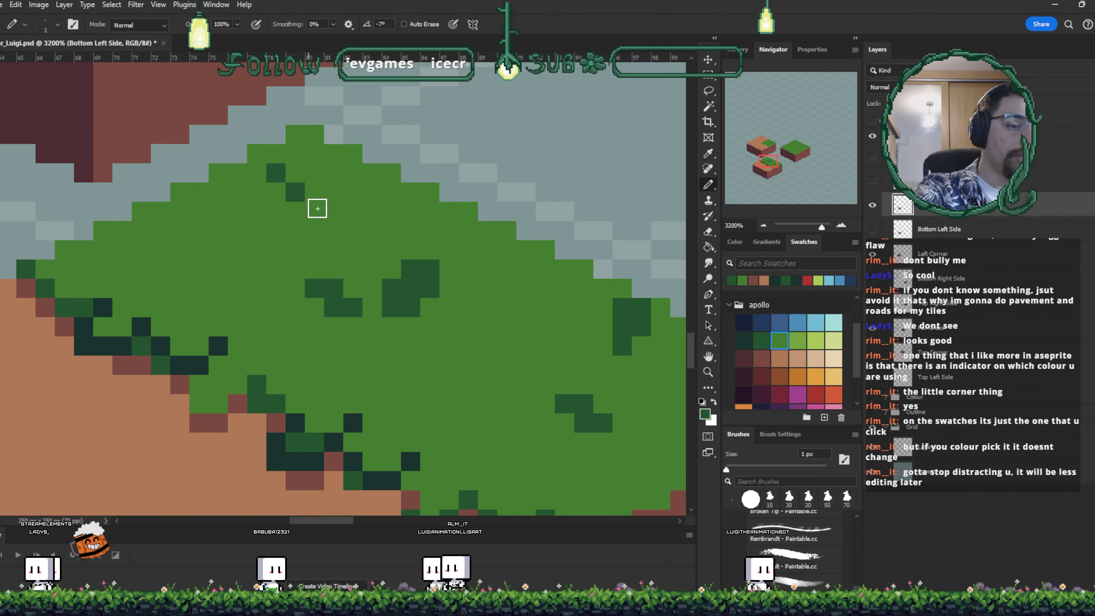
key(ctrl+z)
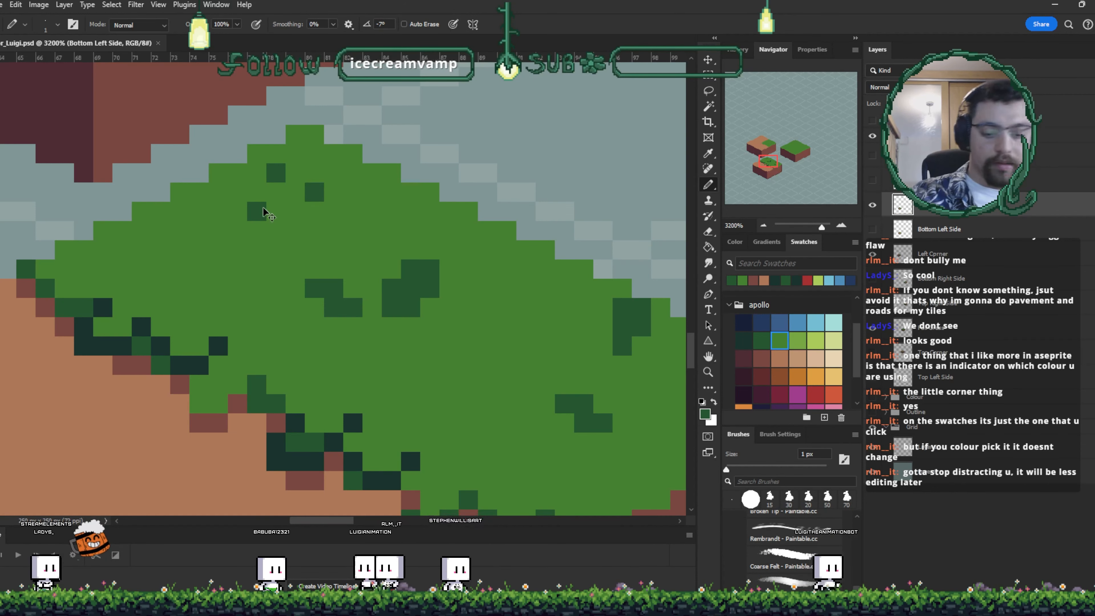
- Add dark-green tuft pixels near the grass's back corner on the bottom-left tile
key(ctrl+minus)
key(ctrl+minus)
key(ctrl+minus)
key(ctrl+minus)
key(ctrl+minus)
key(ctrl+minus)
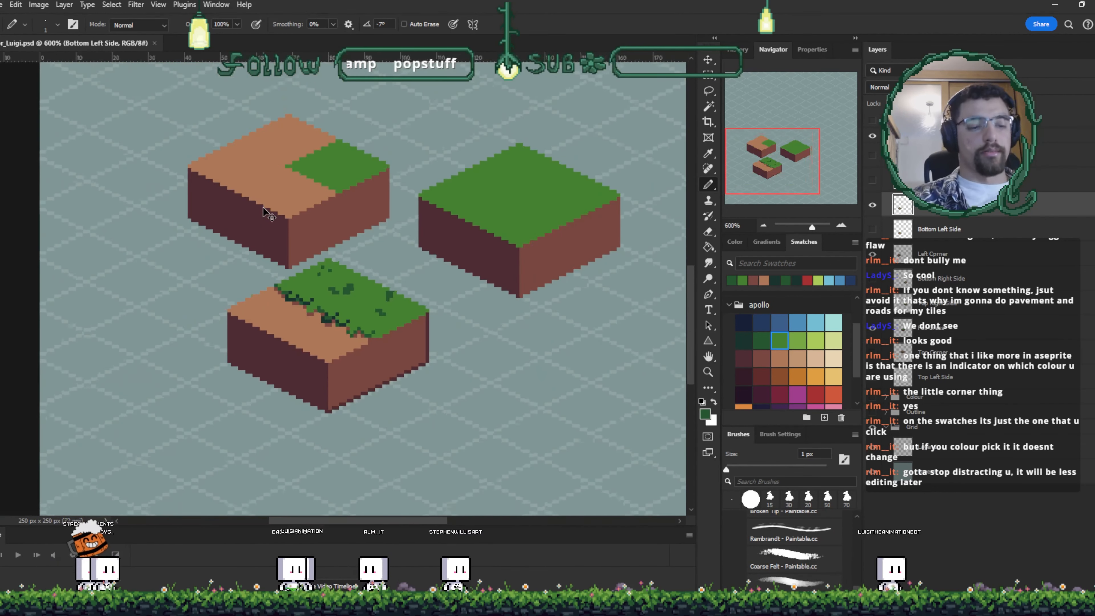
key(ctrl+plus)
key(ctrl+plus)
key(ctrl+plus)
key(ctrl+plus)
key(ctrl+plus)
key(ctrl+plus)
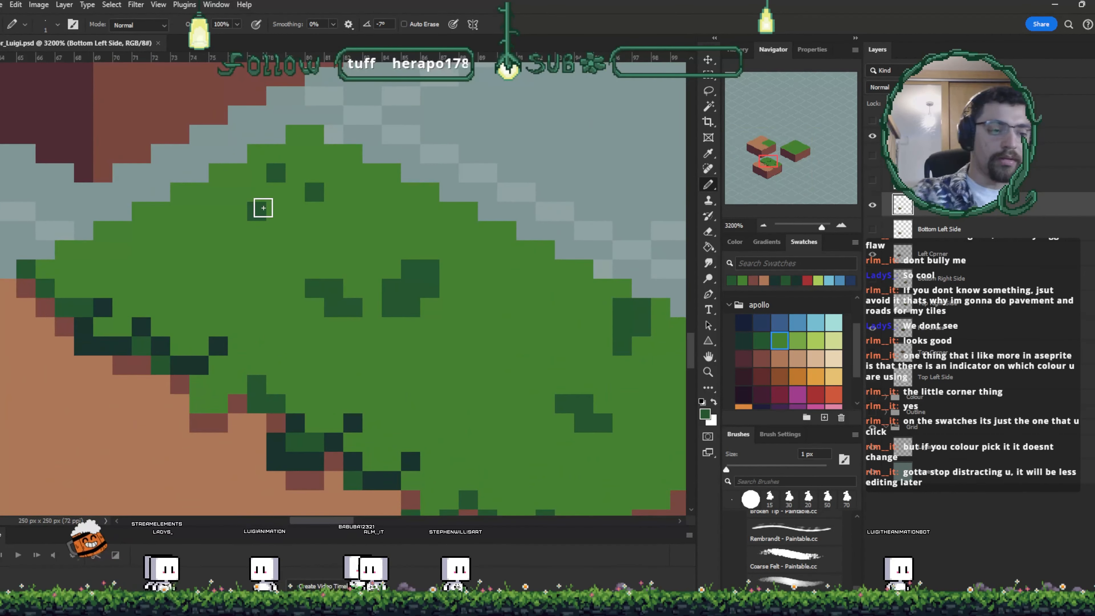
click(268, 174)
alt+click(304, 168)
click(314, 193)
alt+click(254, 185)
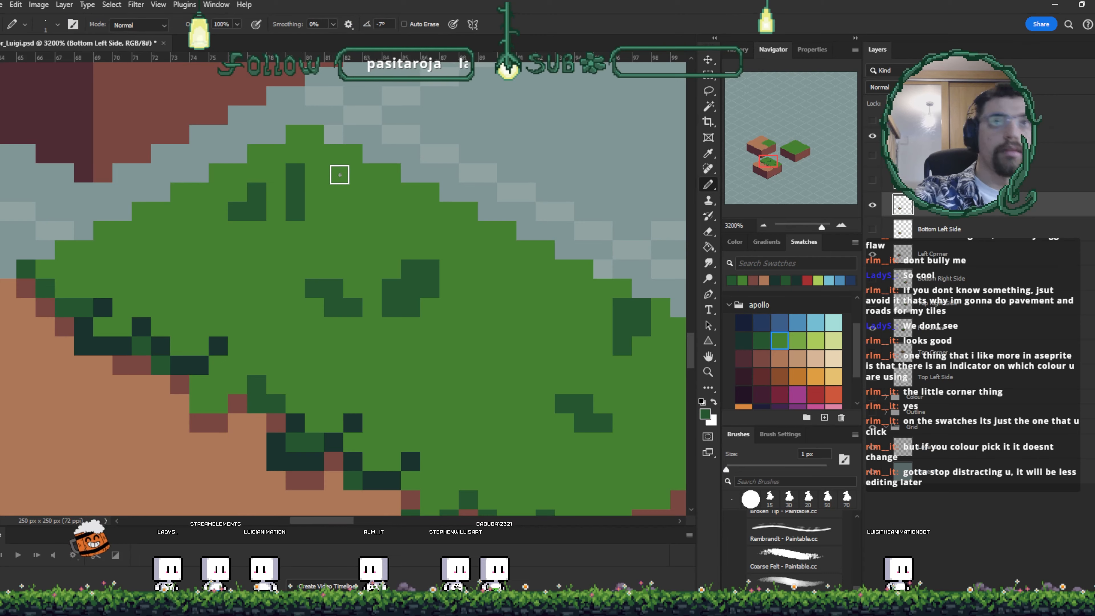
- Review the whole tile arrangement at lower zoom, then return to the bottom-left tile's front edge
drag(492, 381, 457, 347)
drag(501, 379, 500, 317)
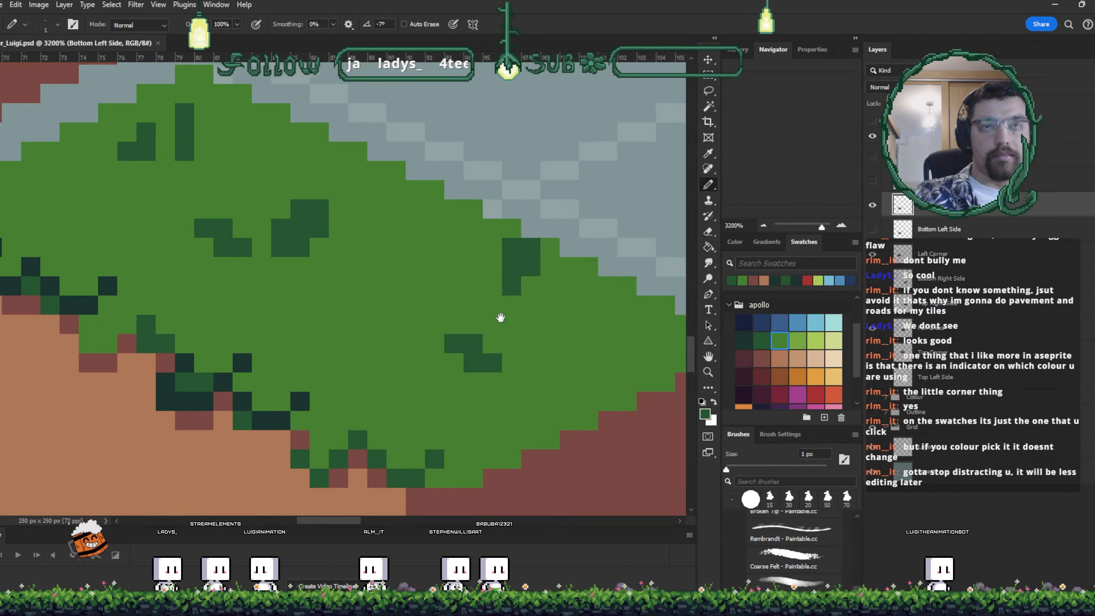
key(ctrl+minus)
key(ctrl+minus)
key(ctrl+minus)
key(ctrl+minus)
key(ctrl+minus)
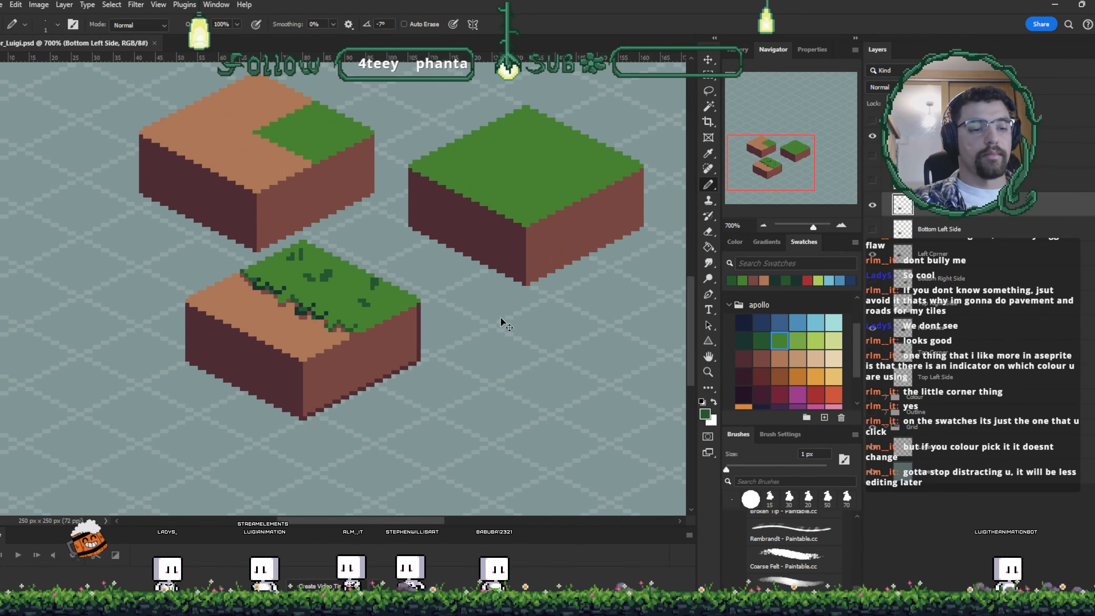
key(ctrl+minus)
key(ctrl+minus)
key(ctrl+minus)
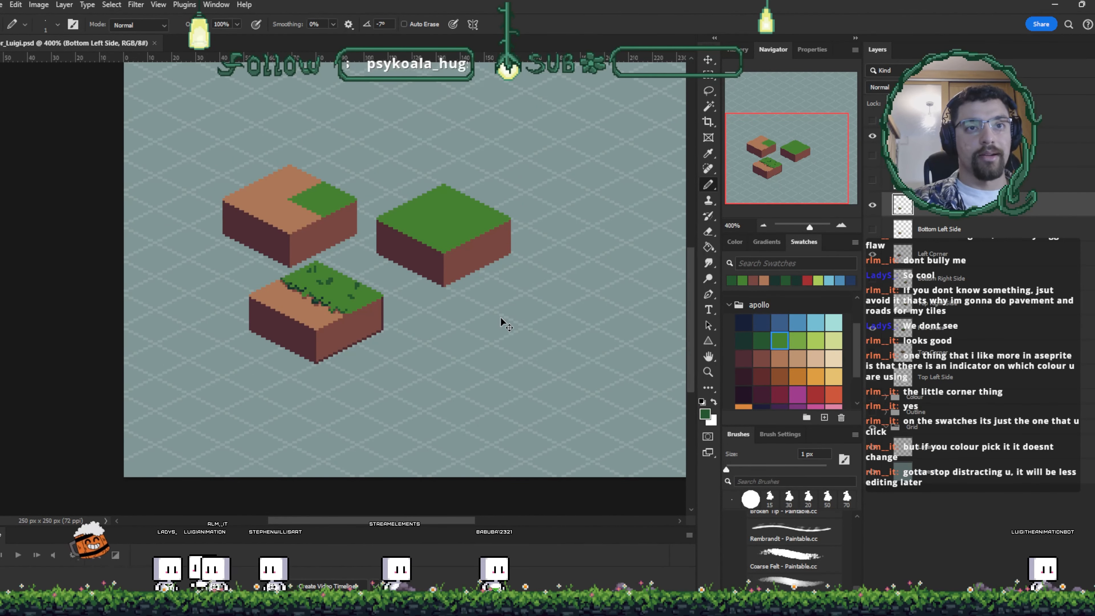
key(ctrl+plus)
key(ctrl+plus)
key(ctrl+plus)
key(ctrl+plus)
key(ctrl+plus)
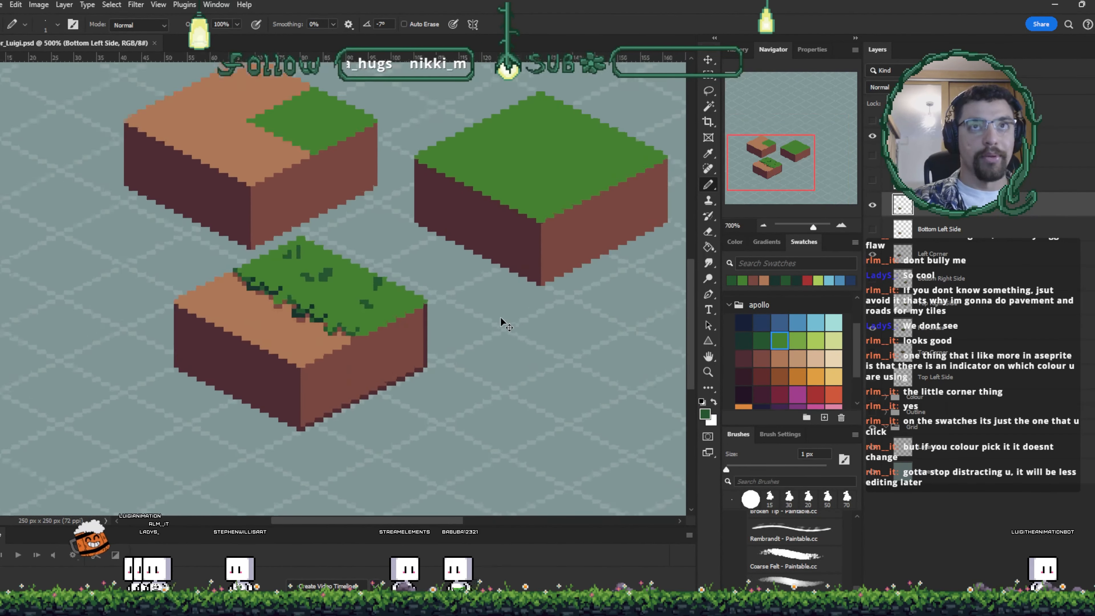
key(ctrl+plus)
drag(500, 318, 538, 248)
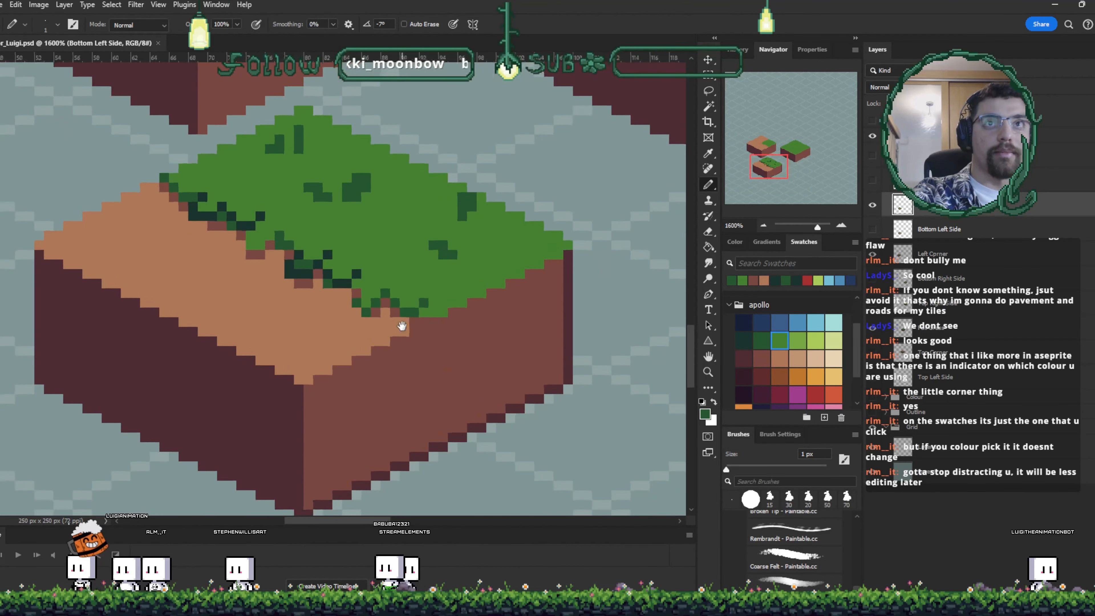
- Pick the dark dirt brown and paint shadow pixels along the dirt just beneath the grass edge of the bottom-left tile
alt+click(440, 366)
key(ctrl+plus)
key(ctrl+plus)
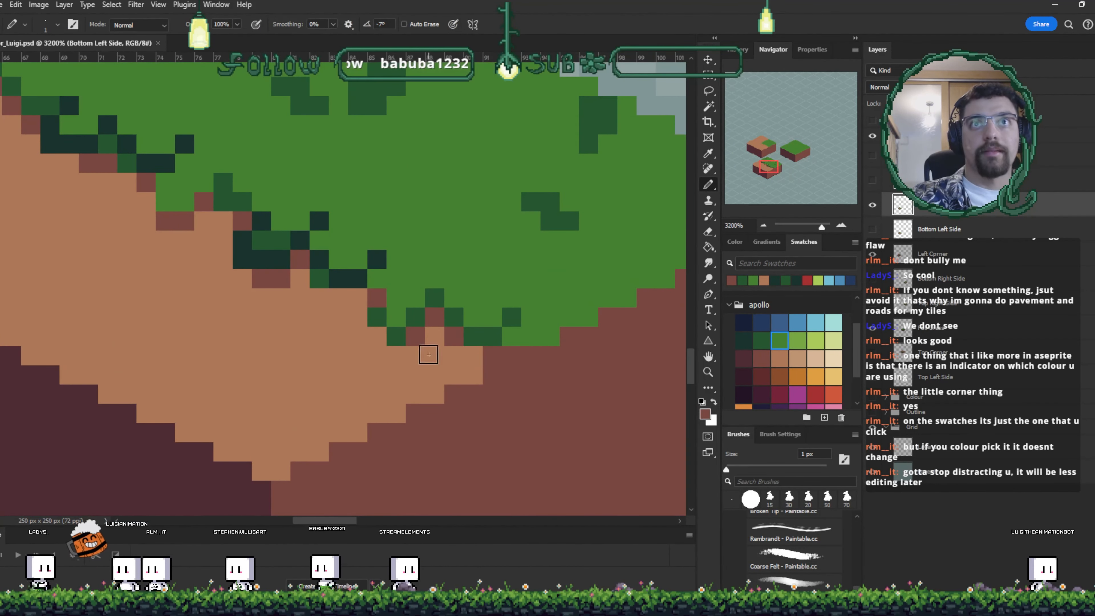
drag(428, 354, 611, 410)
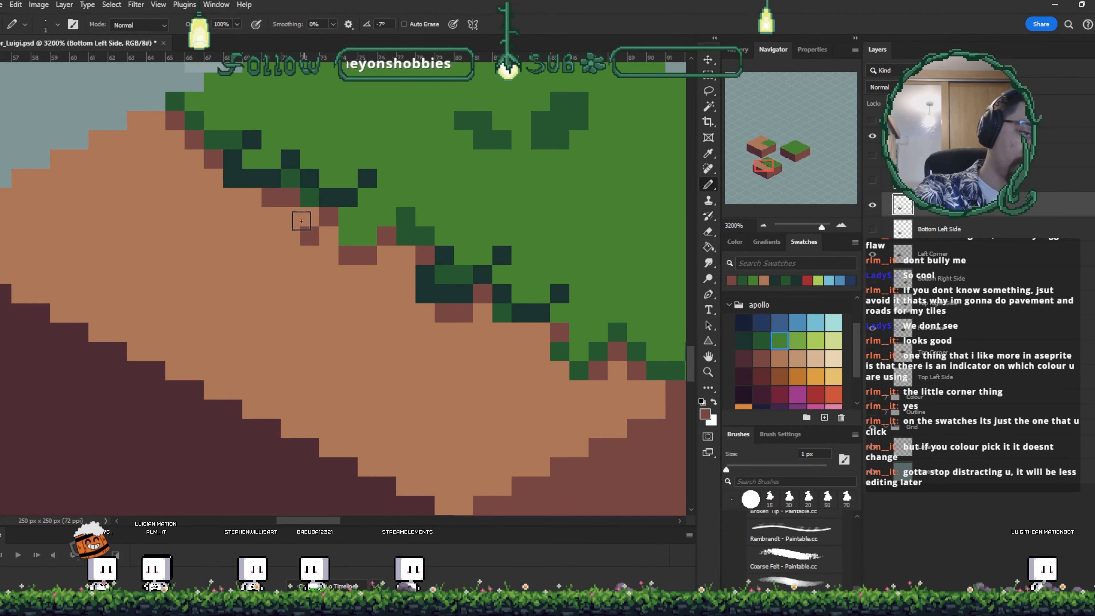
mouse_move(330, 249)
mouse_down()
mouse_move(292, 230)
mouse_move(303, 263)
mouse_move(271, 244)
mouse_move(276, 257)
mouse_move(269, 220)
mouse_move(286, 235)
mouse_move(256, 238)
mouse_move(227, 218)
mouse_move(326, 275)
mouse_up()
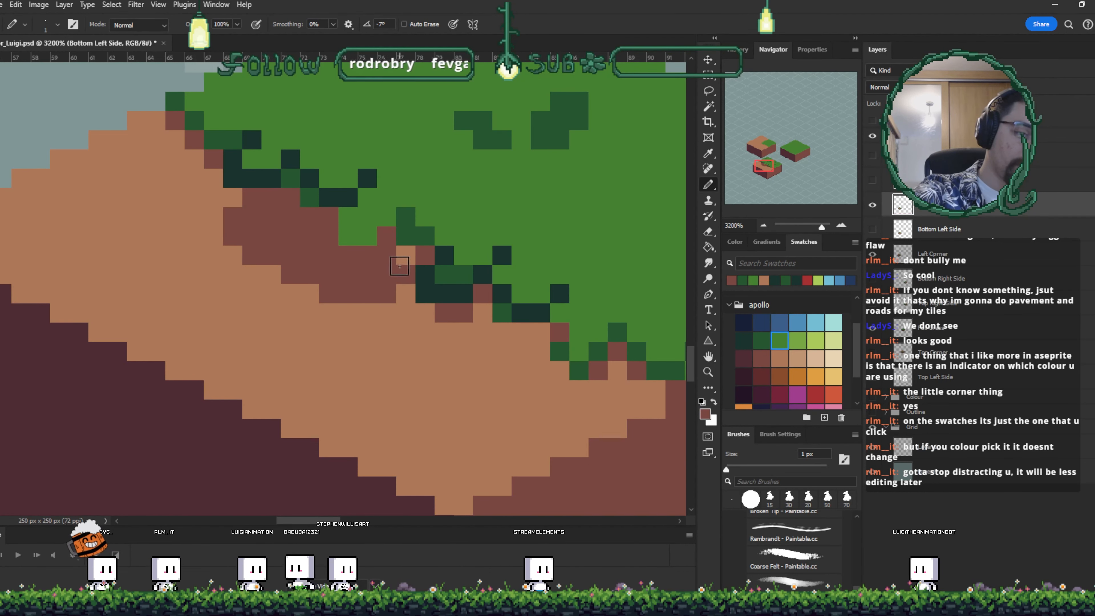
drag(336, 272, 403, 303)
alt+click(272, 435)
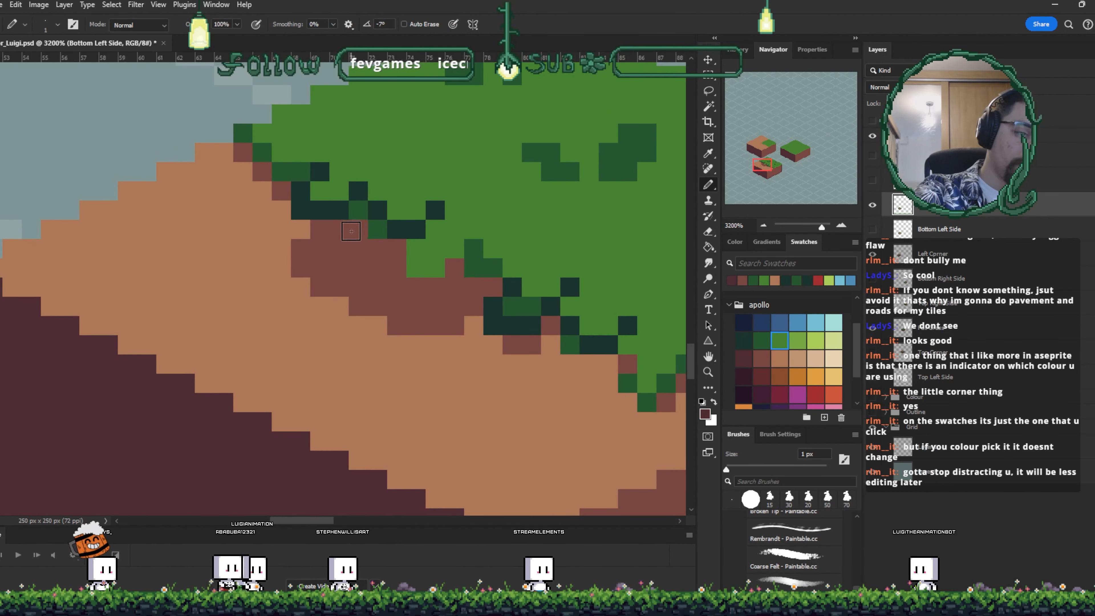
click(397, 249)
click(452, 265)
click(437, 288)
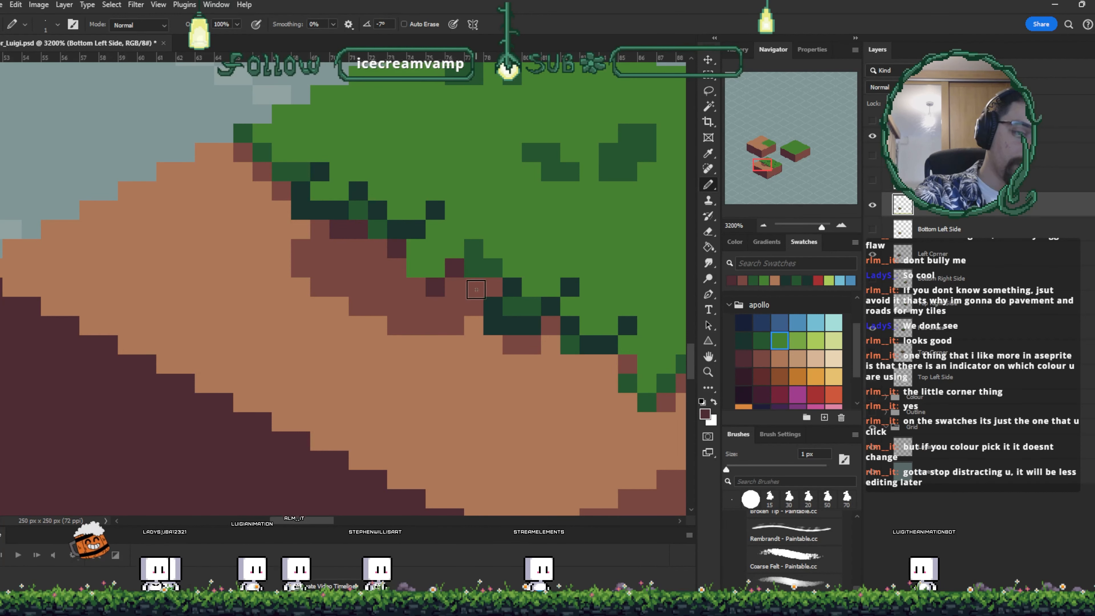
click(475, 288)
drag(423, 287, 397, 269)
alt+click(413, 302)
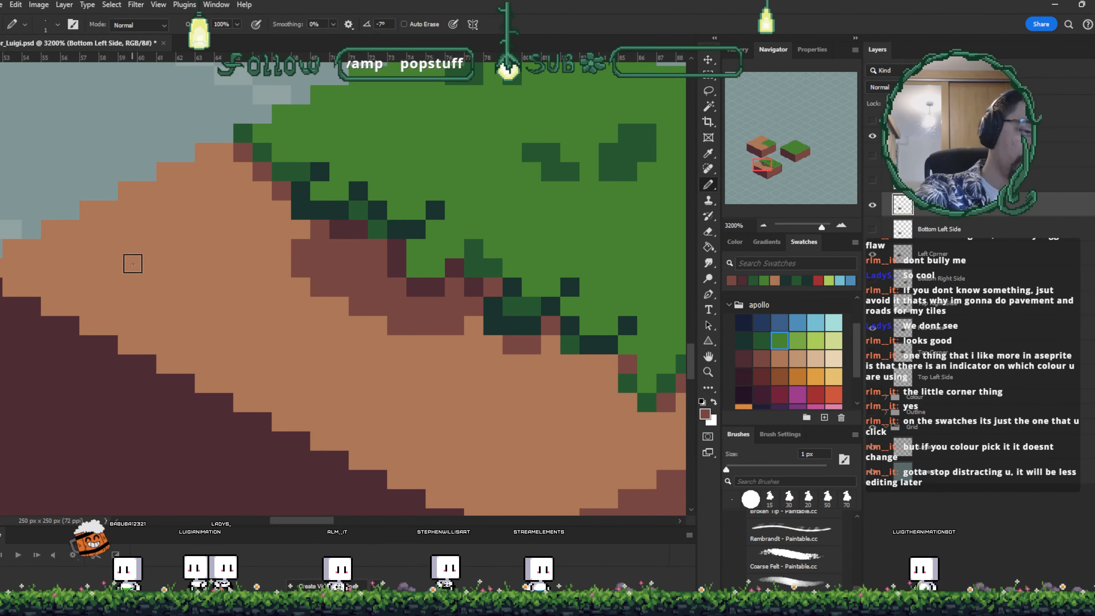
click(130, 265)
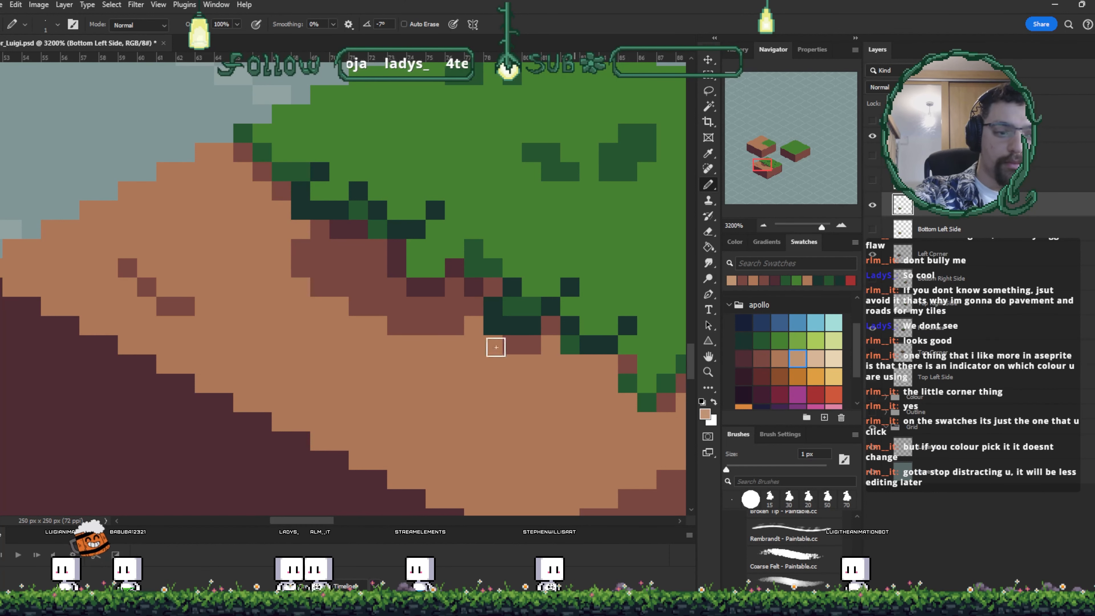
- Paint a few light tan highlight pixels on the dirt top of the bottom-left tile
click(301, 287)
click(321, 306)
drag(564, 390, 520, 308)
drag(508, 373, 505, 358)
key(i)
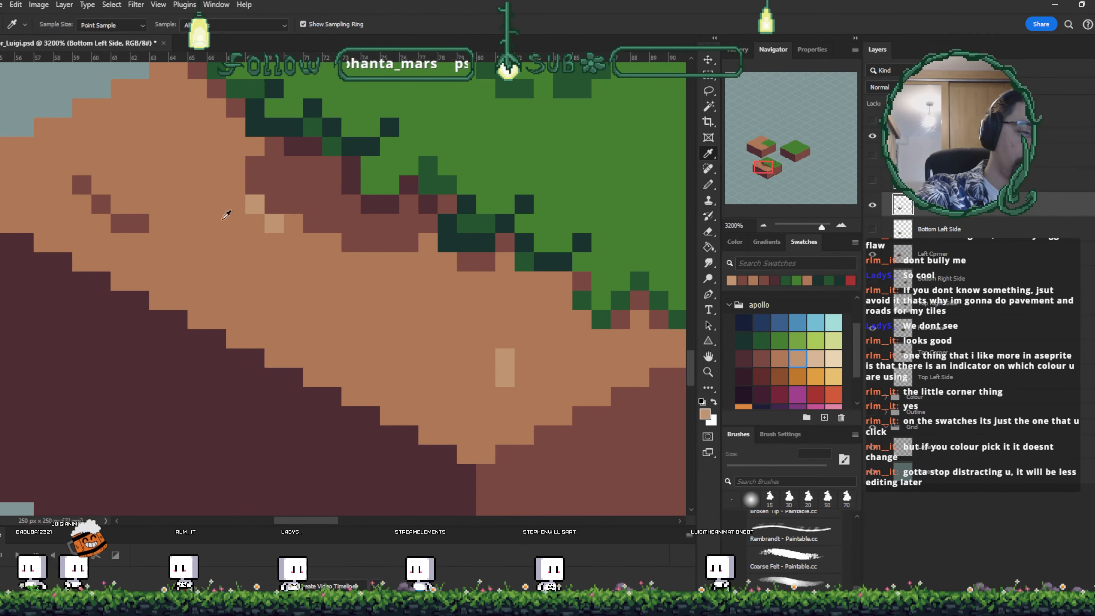
key(b)
- Save the document
key(ctrl+s)
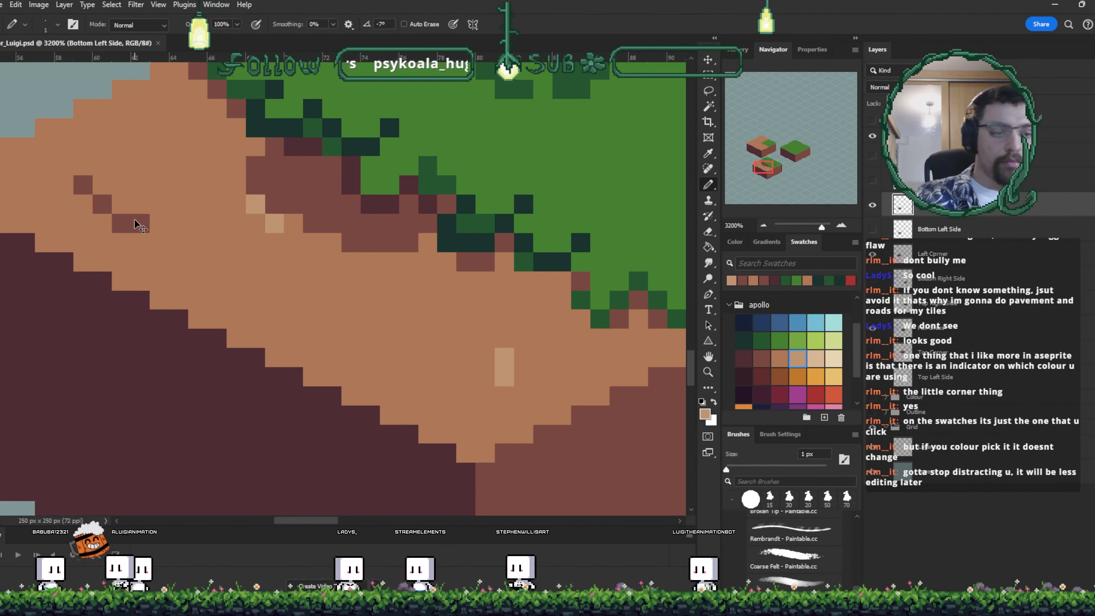
key(ctrl+minus)
key(ctrl+minus)
key(ctrl+minus)
key(ctrl+plus)
key(ctrl+plus)
key(ctrl+plus)
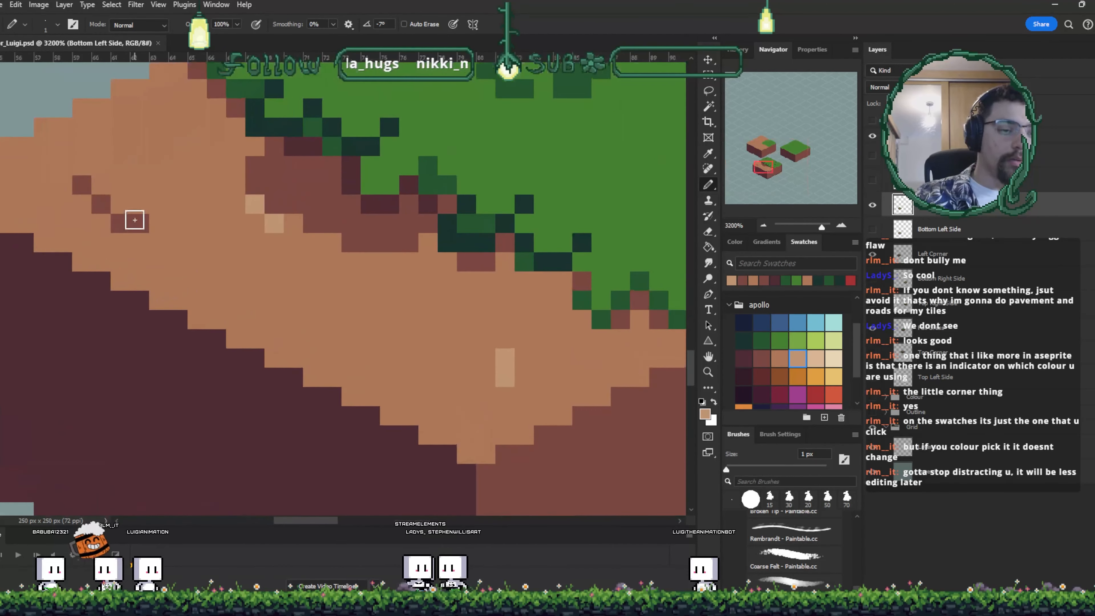
- Sample the dirt tone and paint over the light tan highlight pixels, undoing one stray stroke
drag(135, 220, 197, 254)
key(i)
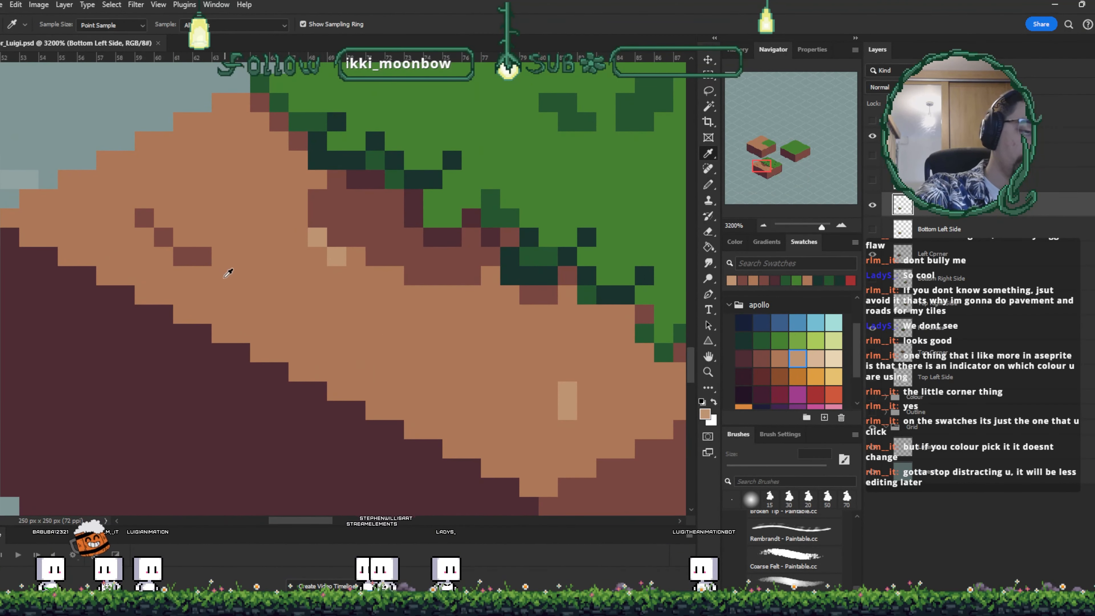
click(201, 253)
key(b)
drag(144, 296, 162, 297)
key(ctrl+z)
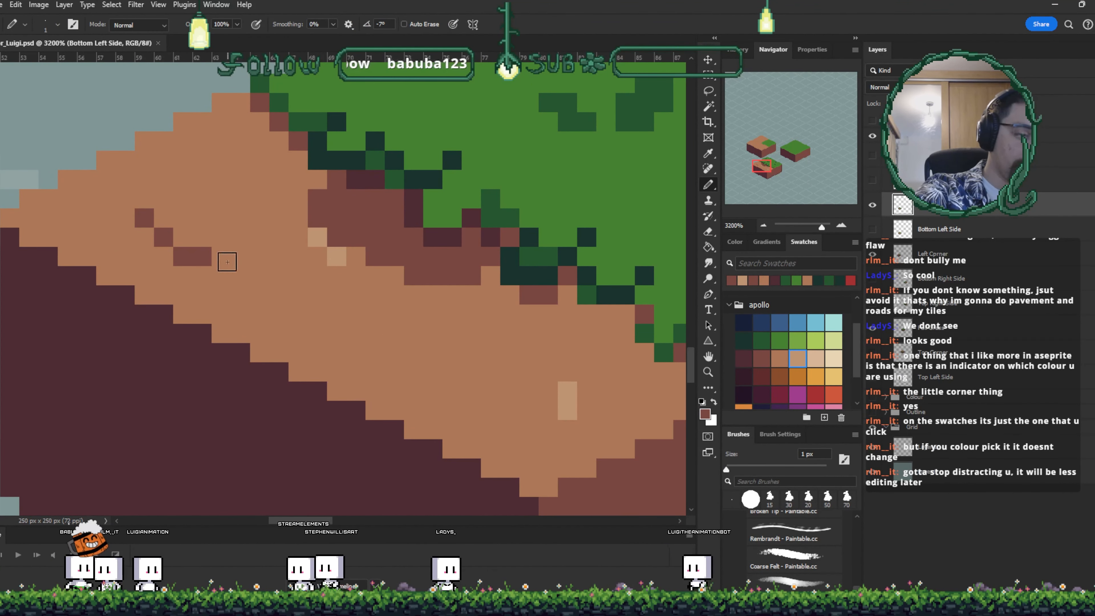
alt+click(223, 263)
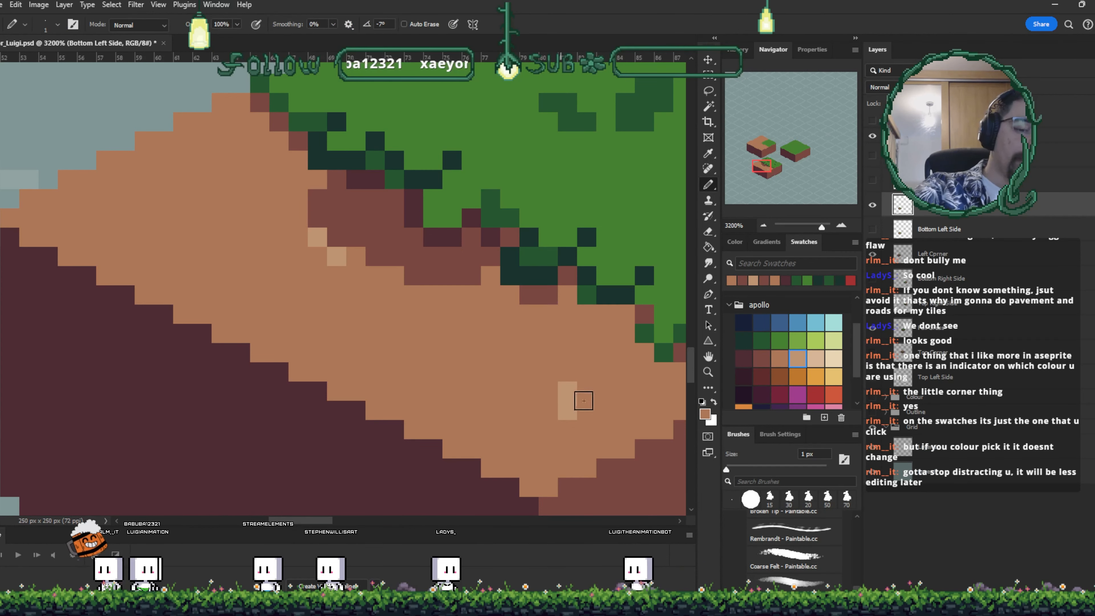
alt+click(569, 379)
key(b)
drag(566, 409, 562, 394)
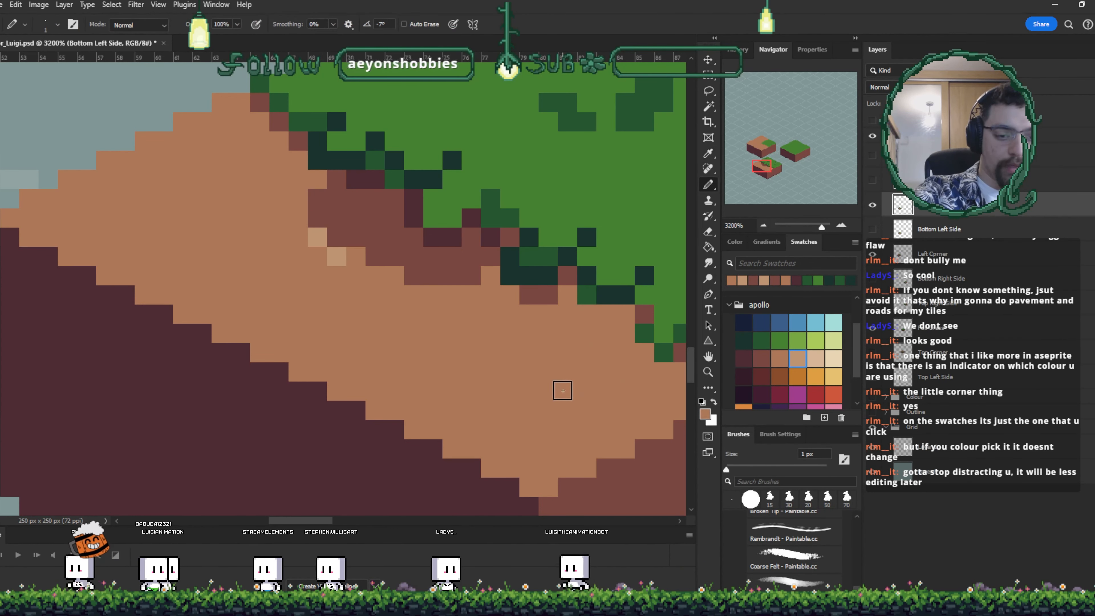
drag(316, 239, 337, 256)
drag(435, 317, 419, 345)
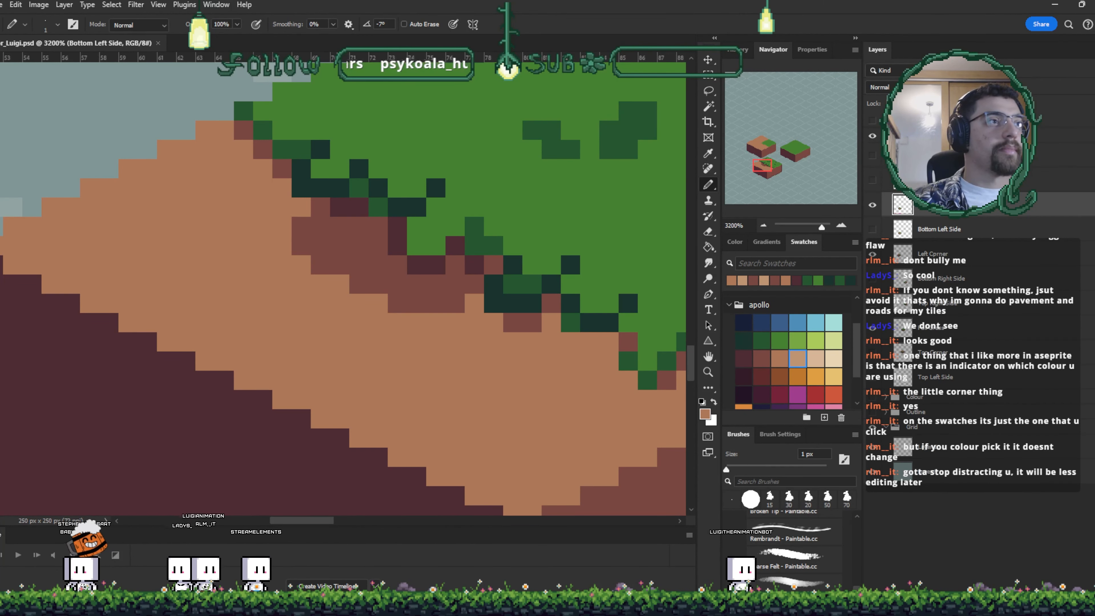
- Switch to the browser and study the Pinterest pixel-art farm reference image
key(alt+Tab)
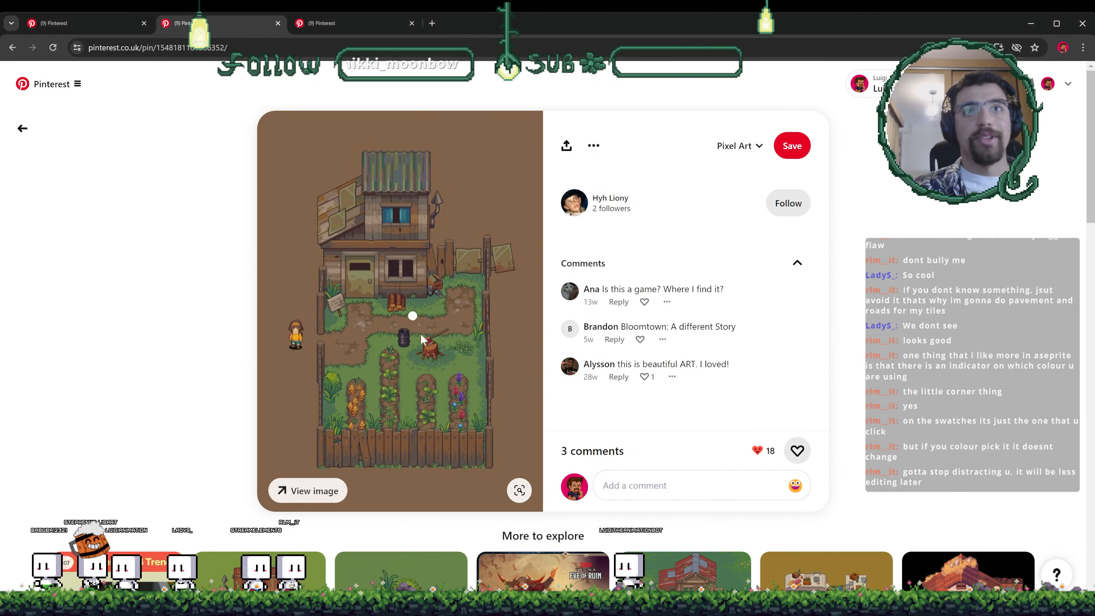
scroll(420, 328, down, 2)
scroll(422, 377, up, 1)
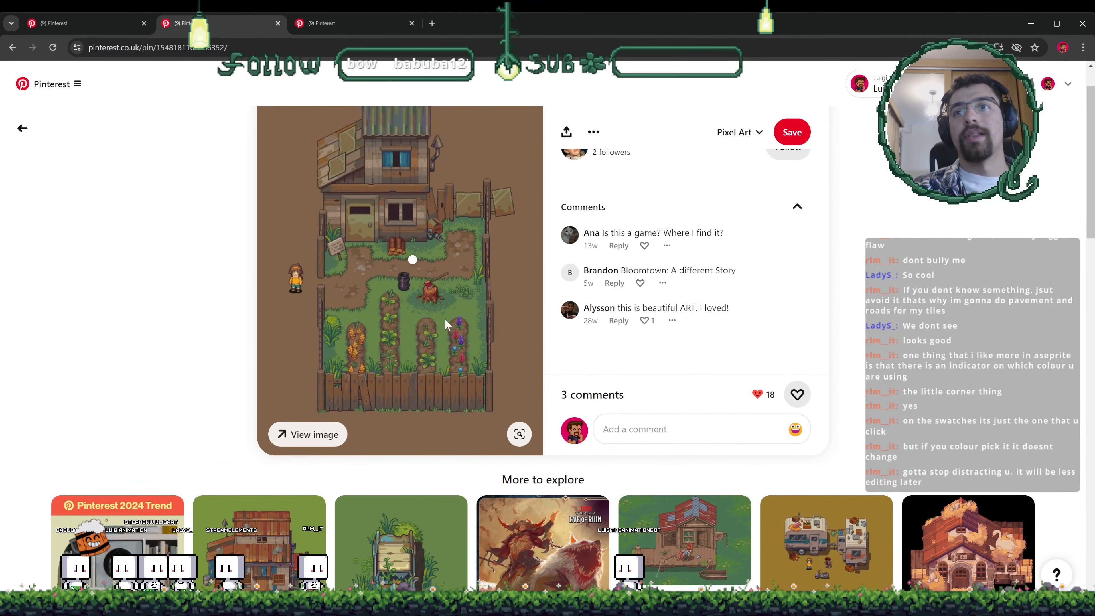
ctrl+scroll(439, 316, up, 4)
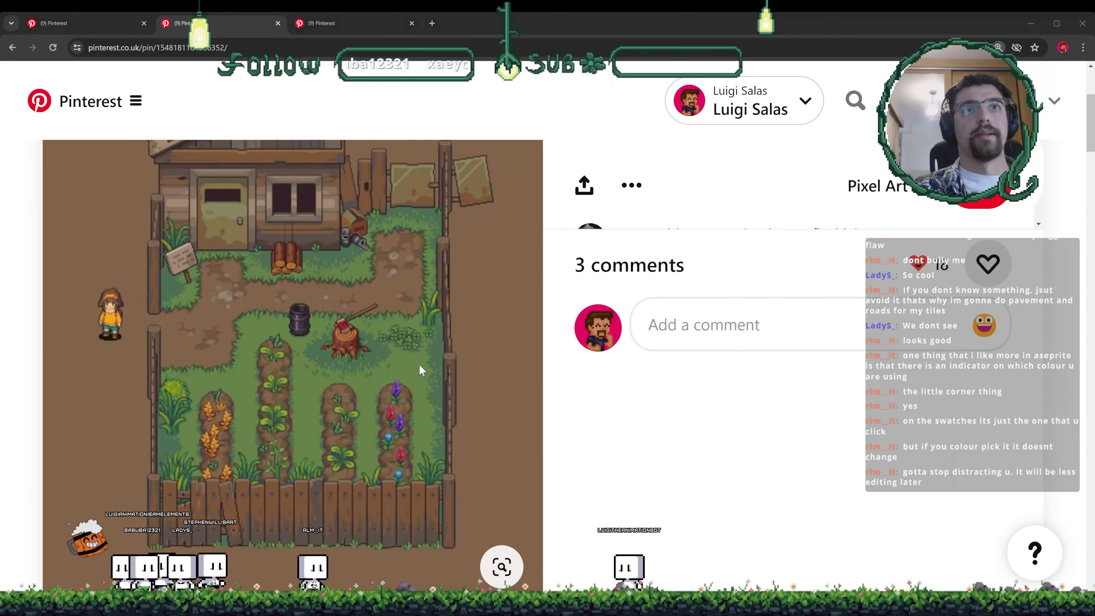
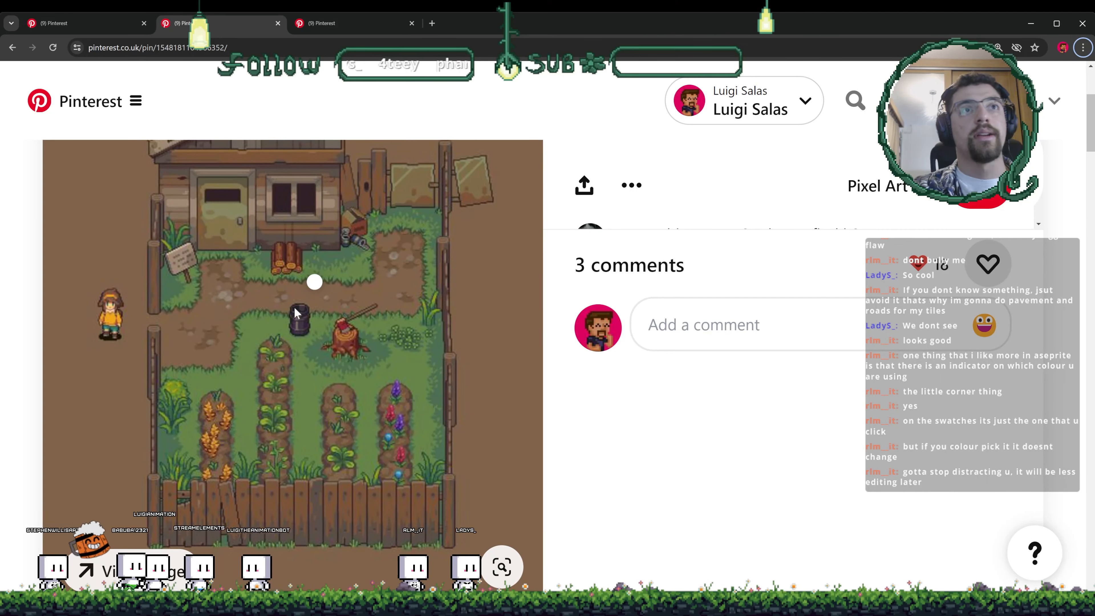
- Zoom out the Pinterest reference page and switch back to Photoshop
key(ctrl+minus)
key(ctrl+minus)
key(ctrl+minus)
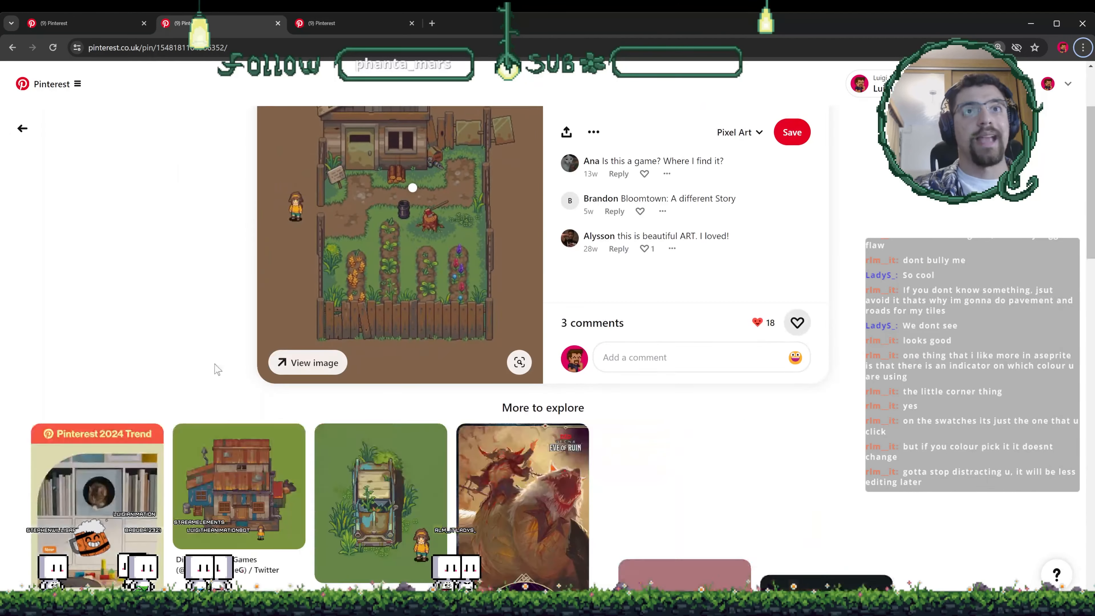
key(alt+Tab)
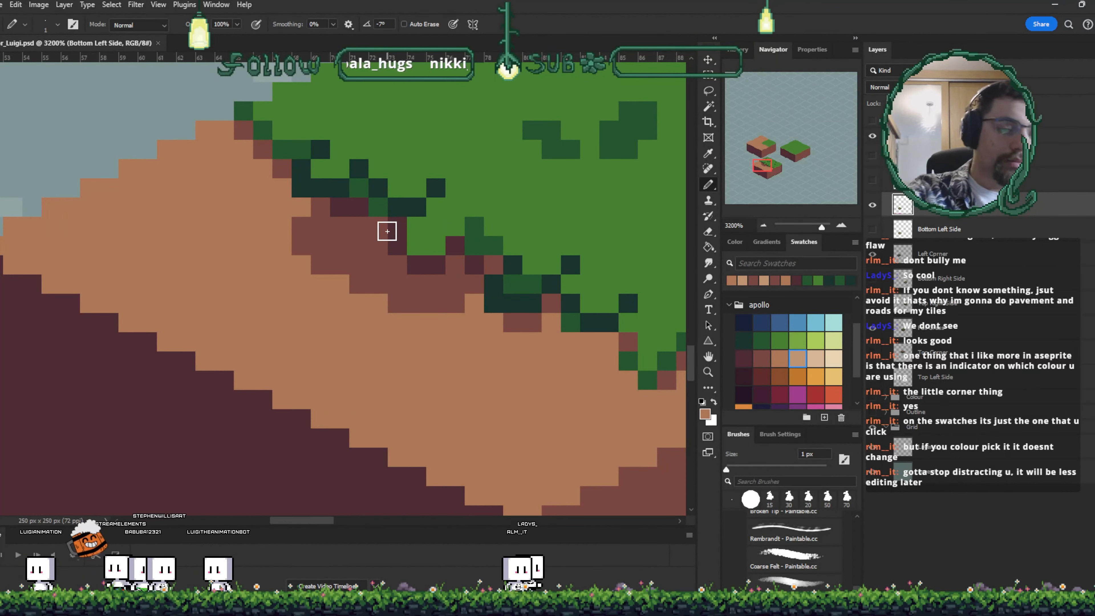
- Sample a darker brown and paint speckled texture patches with light tan highlights on the bottom-left tile's dirt top
drag(301, 226, 370, 295)
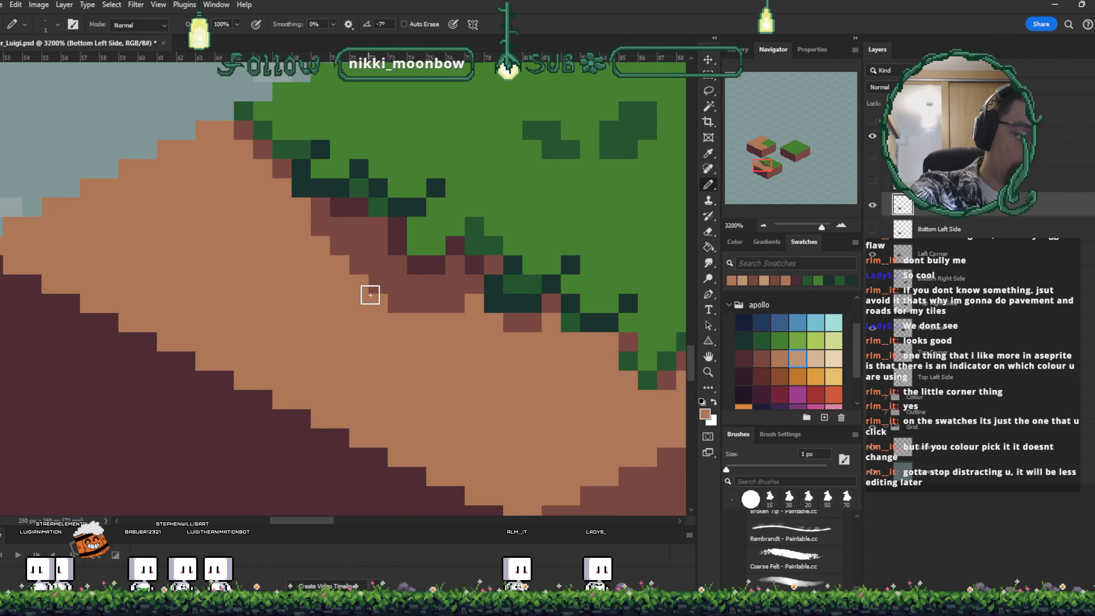
alt+click(387, 249)
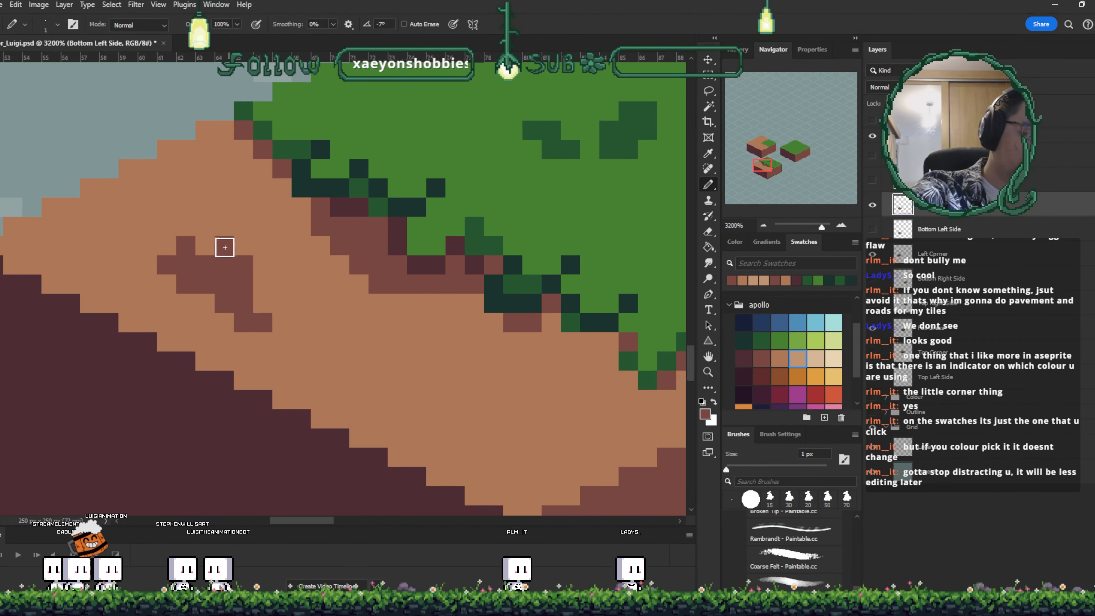
click(262, 303)
mouse_move(501, 387)
mouse_down()
mouse_move(464, 366)
mouse_move(489, 361)
mouse_up()
click(456, 396)
click(472, 379)
click(455, 361)
click(438, 378)
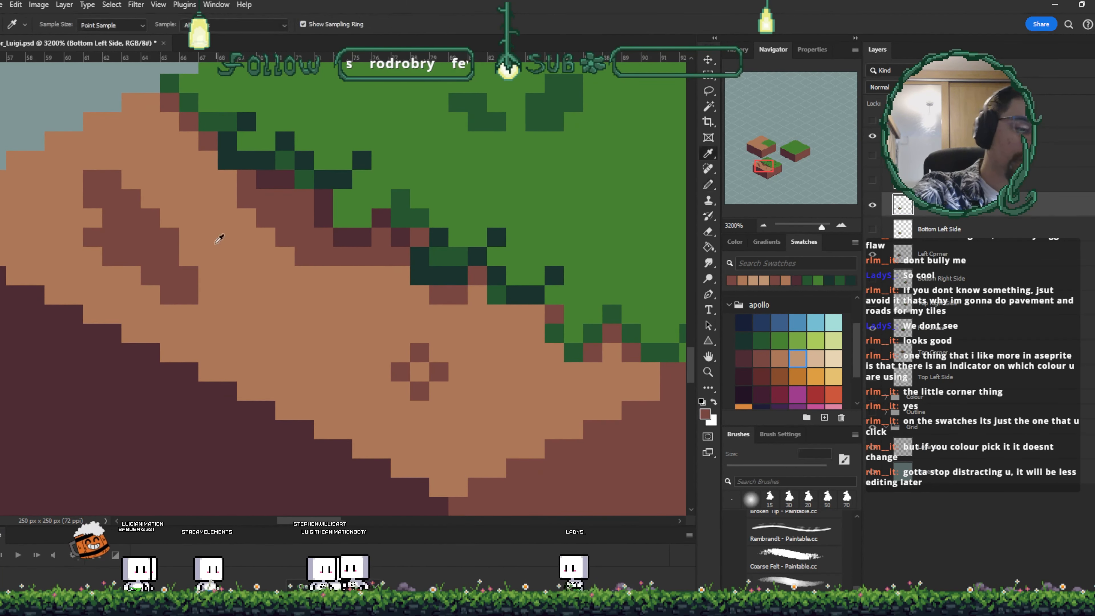
alt+click(220, 237)
mouse_move(175, 255)
mouse_down()
mouse_move(140, 216)
mouse_move(160, 246)
mouse_move(127, 226)
mouse_move(110, 180)
mouse_up()
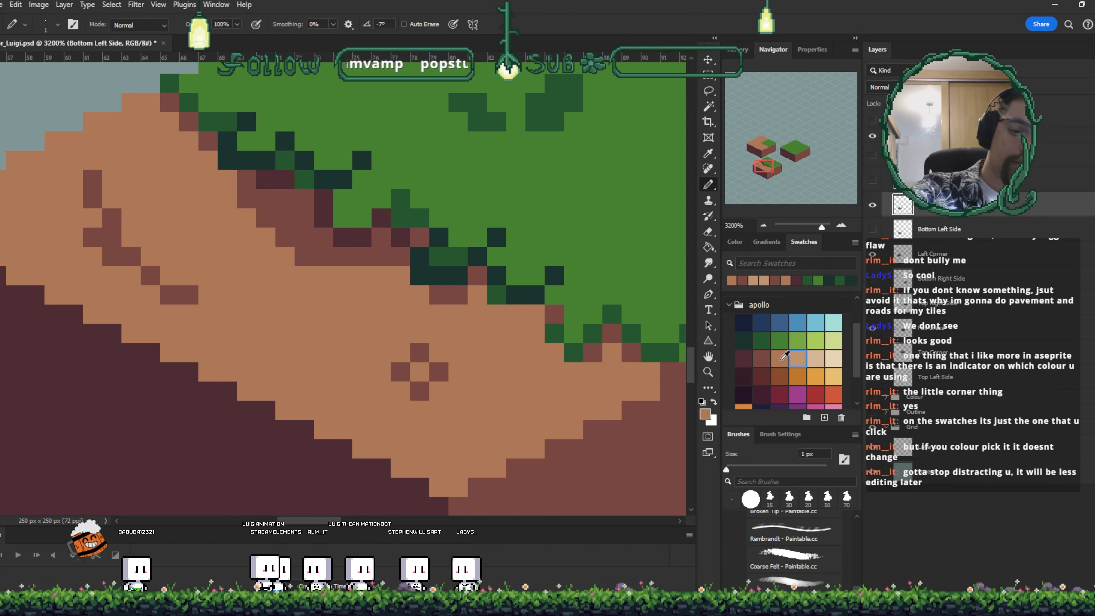
click(799, 360)
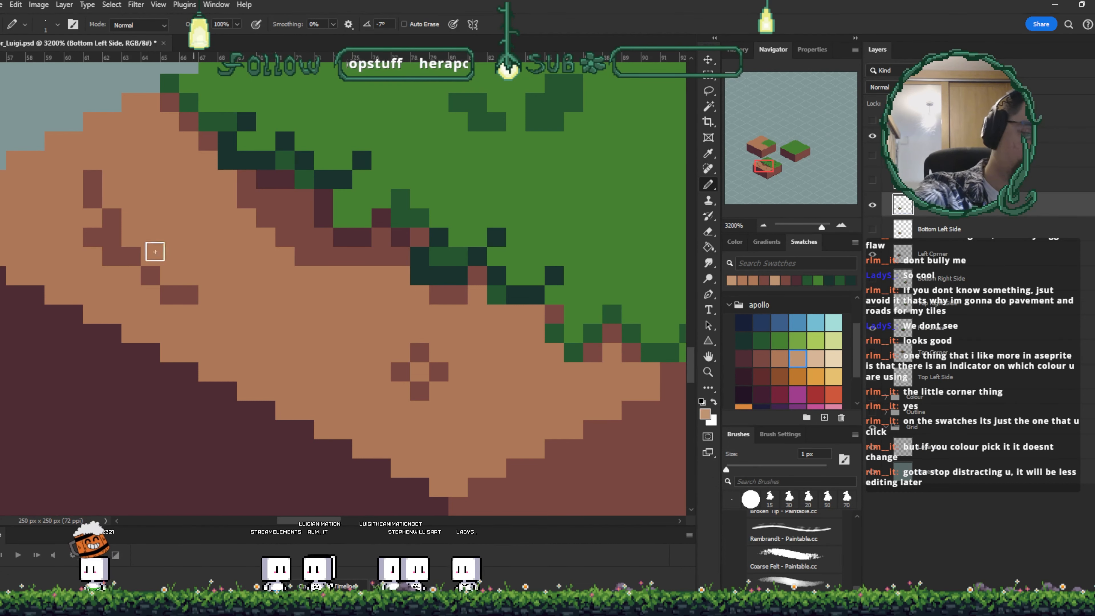
mouse_move(130, 235)
mouse_down()
mouse_move(147, 257)
mouse_move(112, 255)
mouse_up()
alt+click(343, 236)
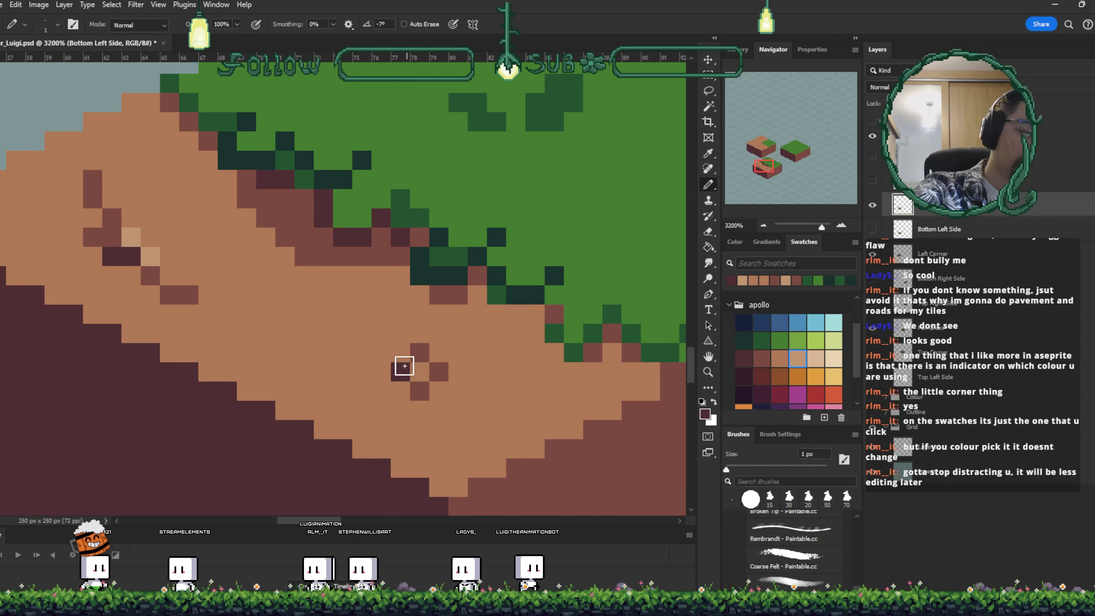
- Paint over the speckled texture patches on the dirt top with the dirt tone
key(ctrl+minus)
key(ctrl+plus)
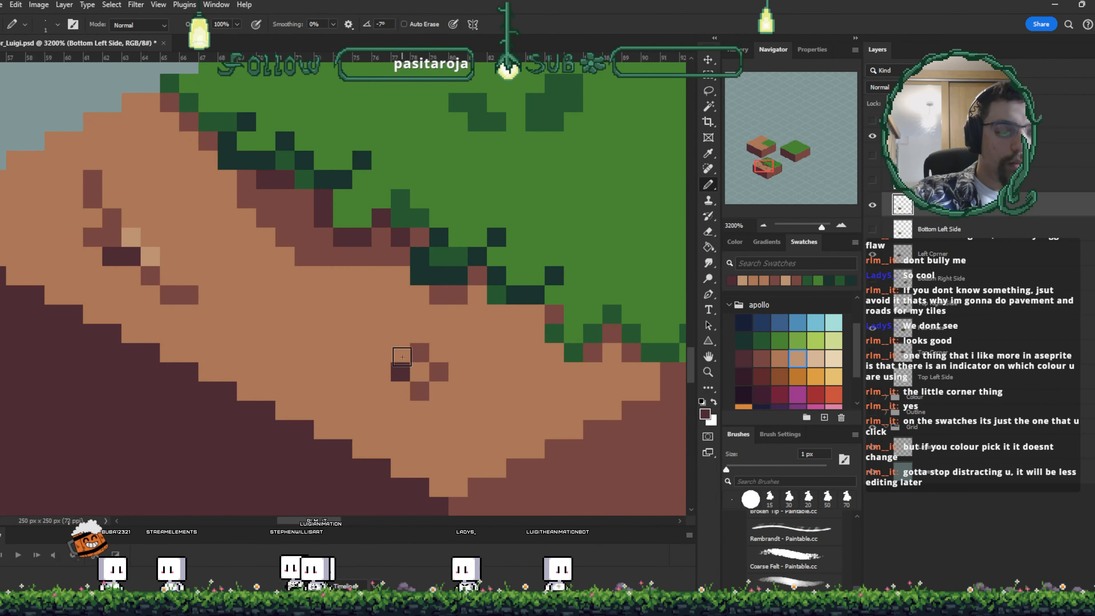
drag(246, 320, 314, 340)
alt+click(304, 308)
mouse_move(258, 314)
mouse_down()
mouse_move(210, 293)
mouse_move(219, 275)
mouse_up()
drag(486, 409, 467, 390)
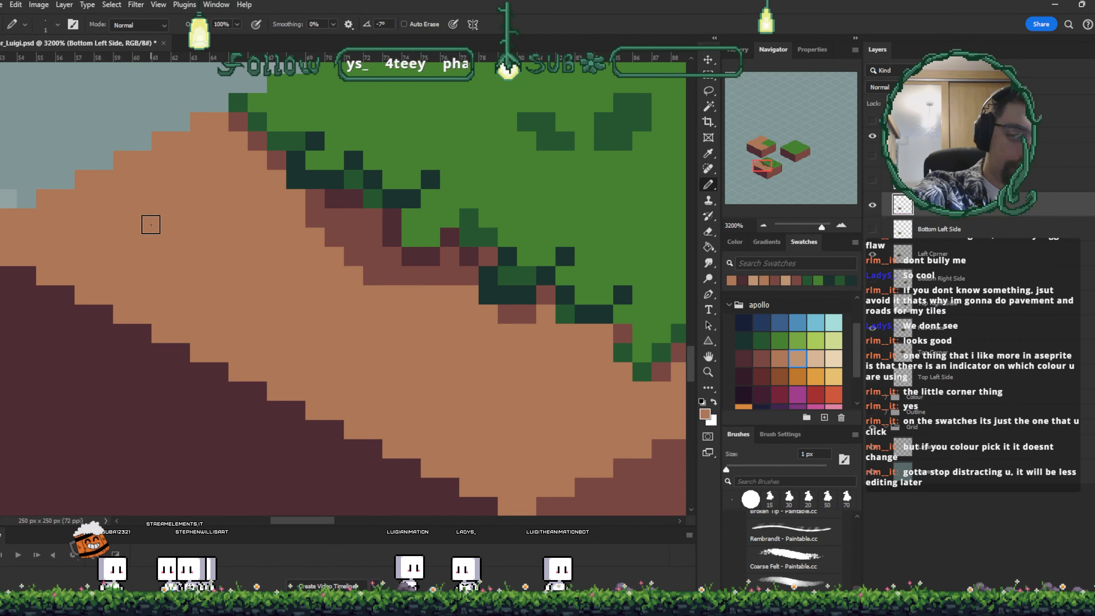
- Pick a blue-grey swatch and paint two small pebbles on the dirt top of the bottom-left tile
scroll(856, 388, down, 3)
click(743, 400)
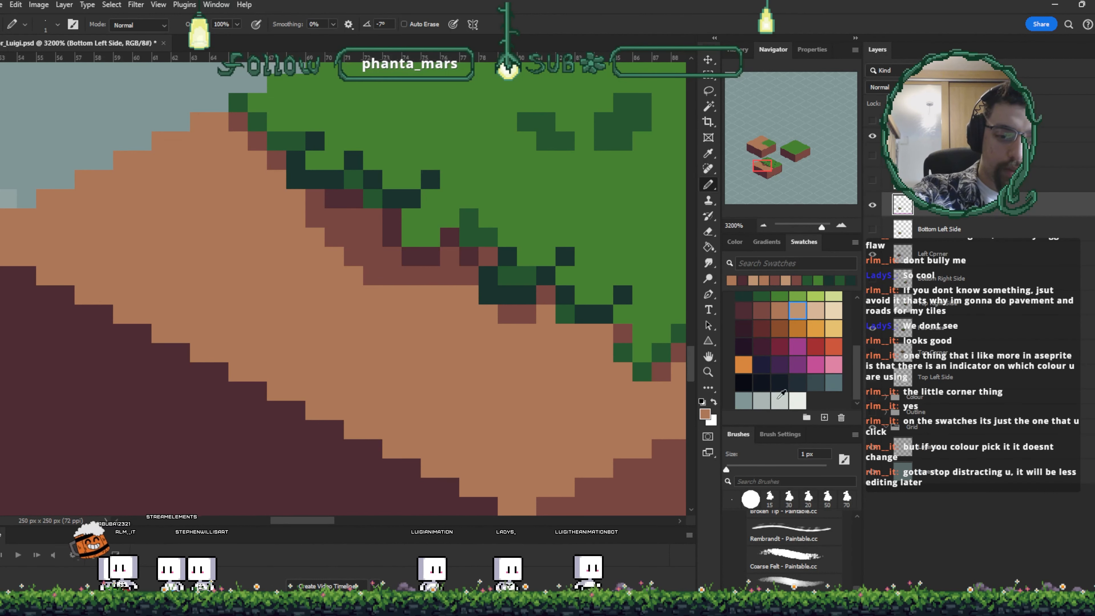
click(833, 382)
drag(218, 256, 257, 255)
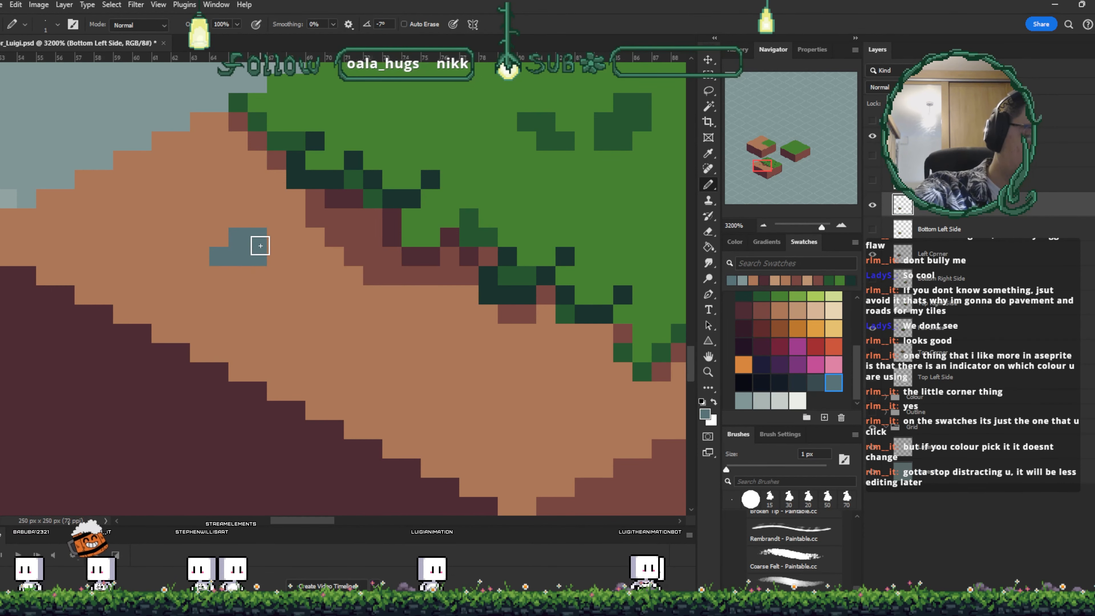
click(471, 426)
drag(485, 416, 504, 428)
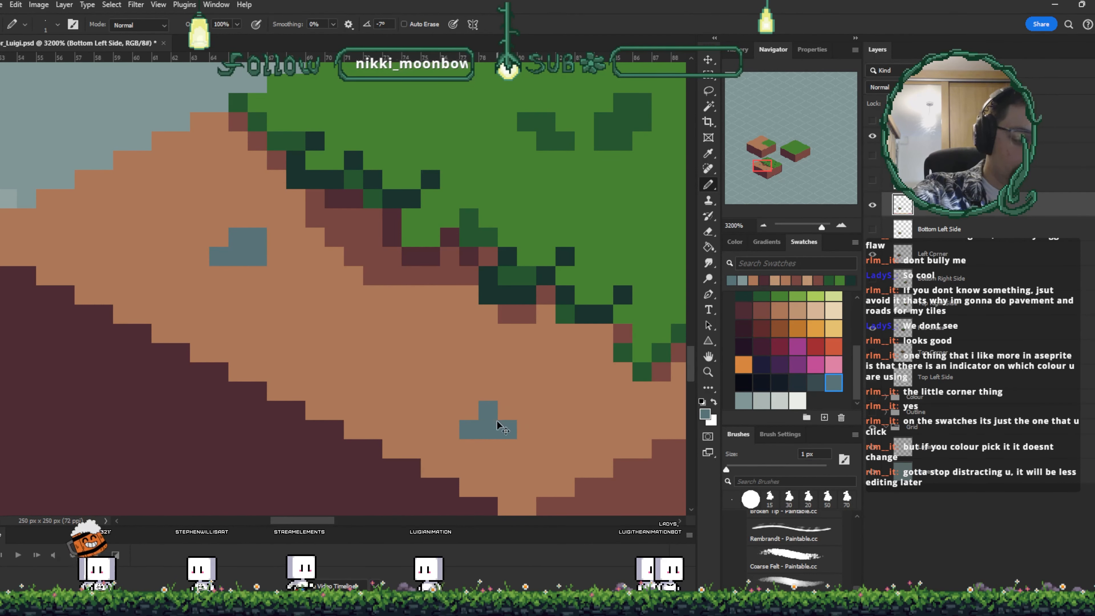
- Save the document and zoom out to review the bottom-left tile
key(ctrl+s)
key(ctrl+minus)
key(ctrl+minus)
key(ctrl+minus)
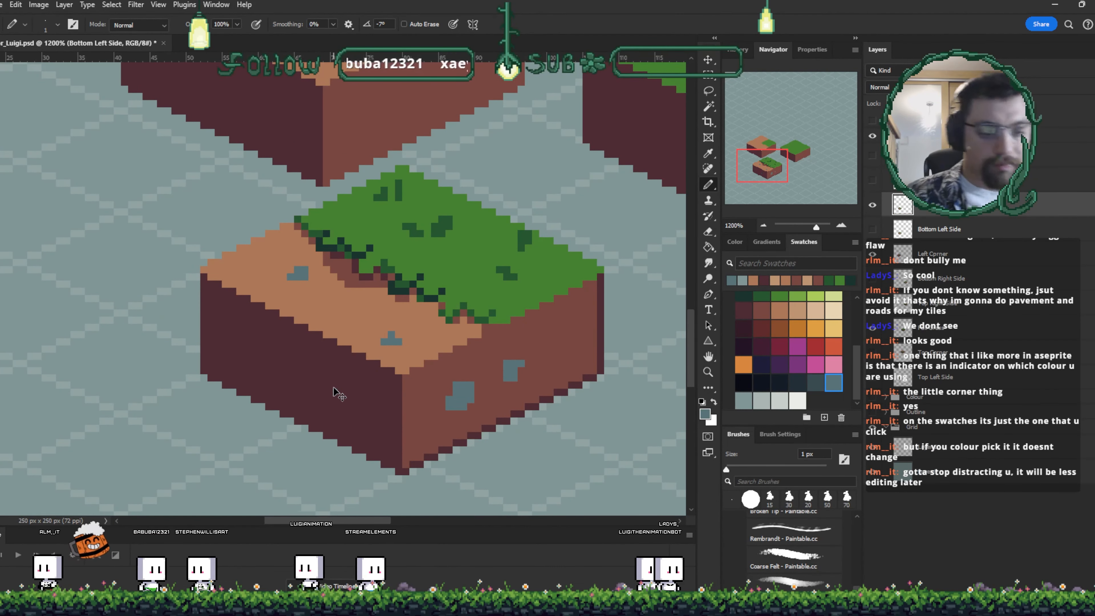
key(ctrl+s)
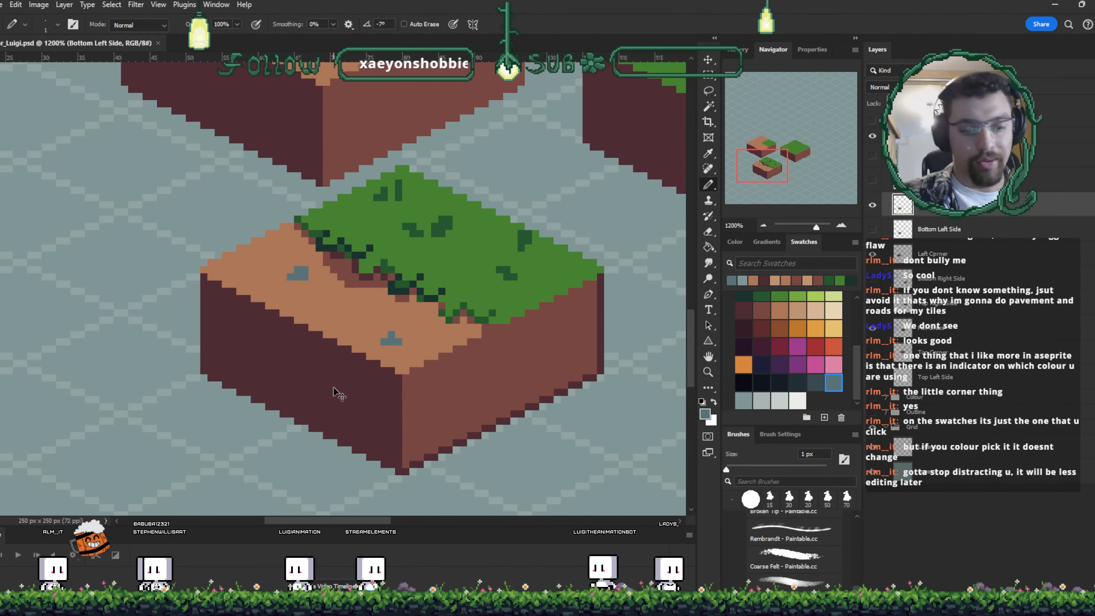
key(ctrl+plus)
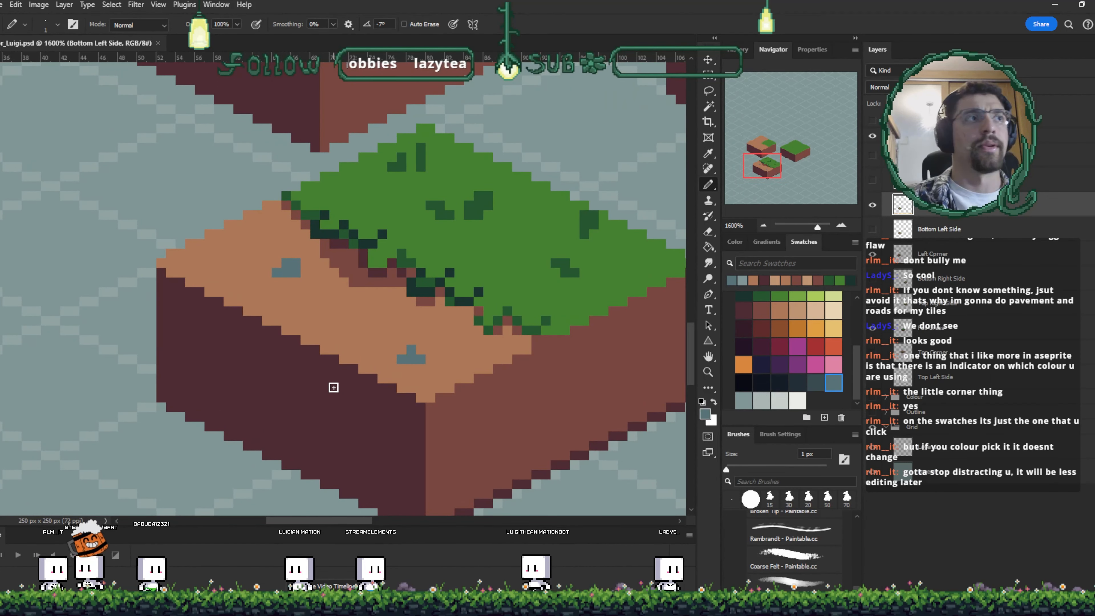
key(ctrl+minus)
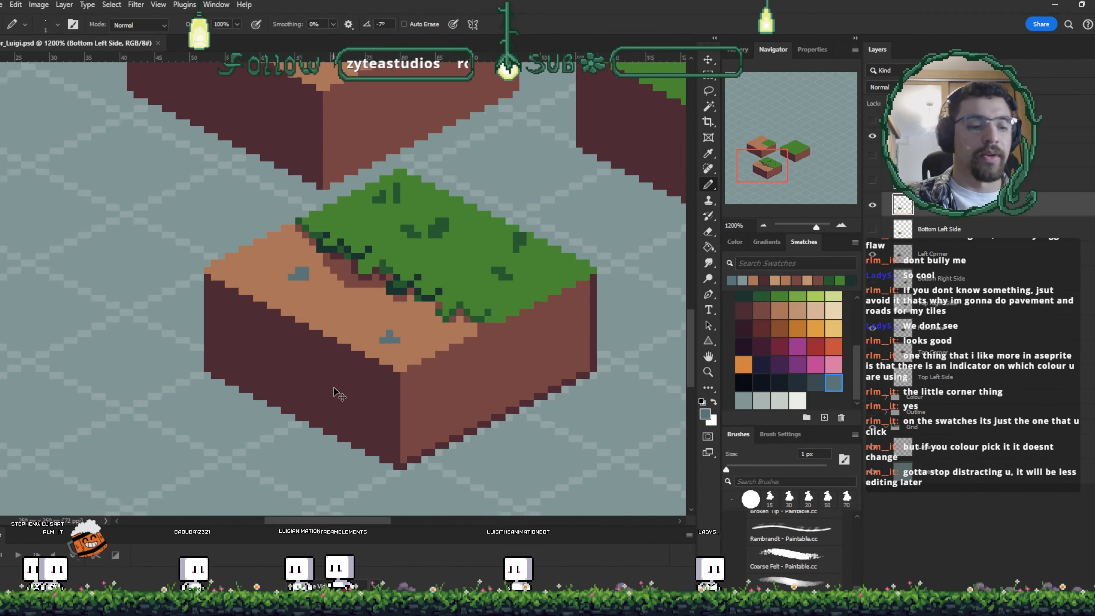
key(ctrl+minus)
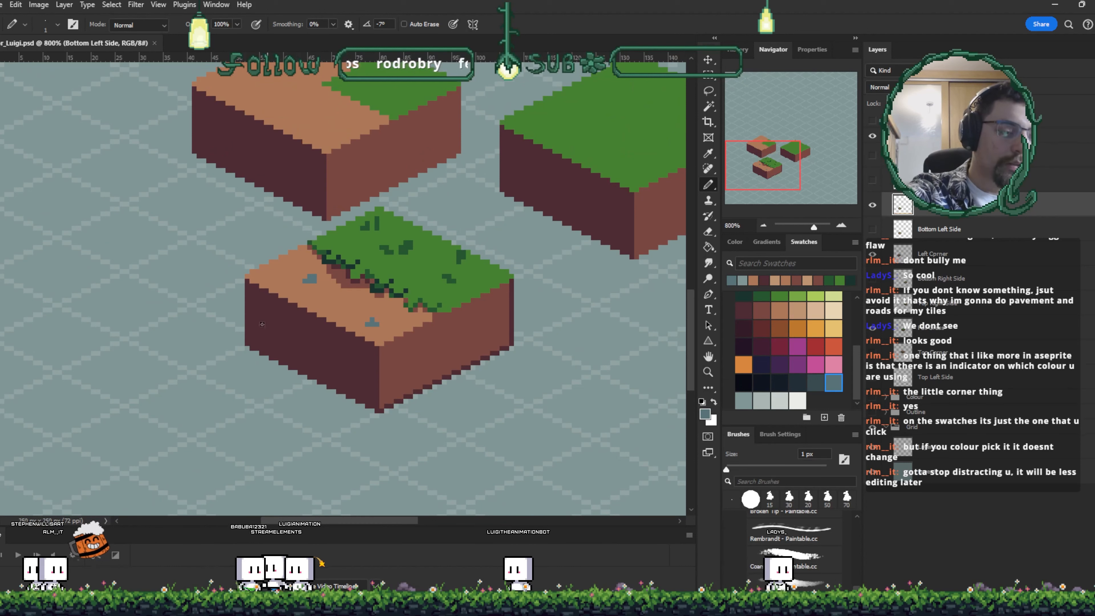
scroll(380, 454, up, 4)
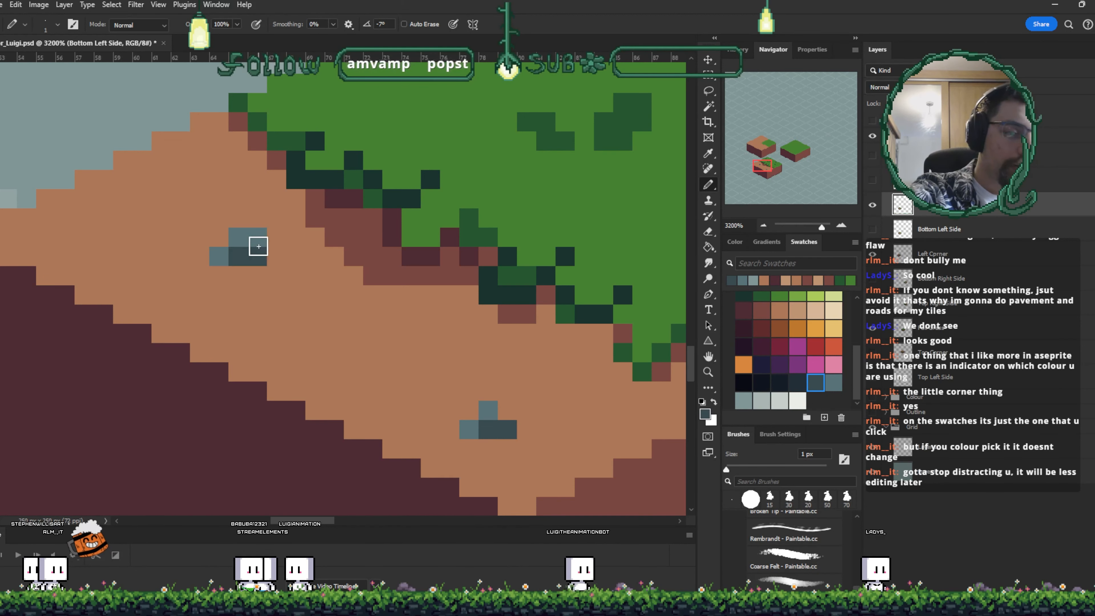
- Sample a darker brown and add shadow pixels around both pebbles, then save
alt+click(518, 316)
drag(494, 447, 508, 448)
alt+click(496, 411)
click(506, 410)
alt+click(507, 447)
click(525, 432)
drag(240, 275, 258, 275)
click(277, 258)
key(ctrl+s)
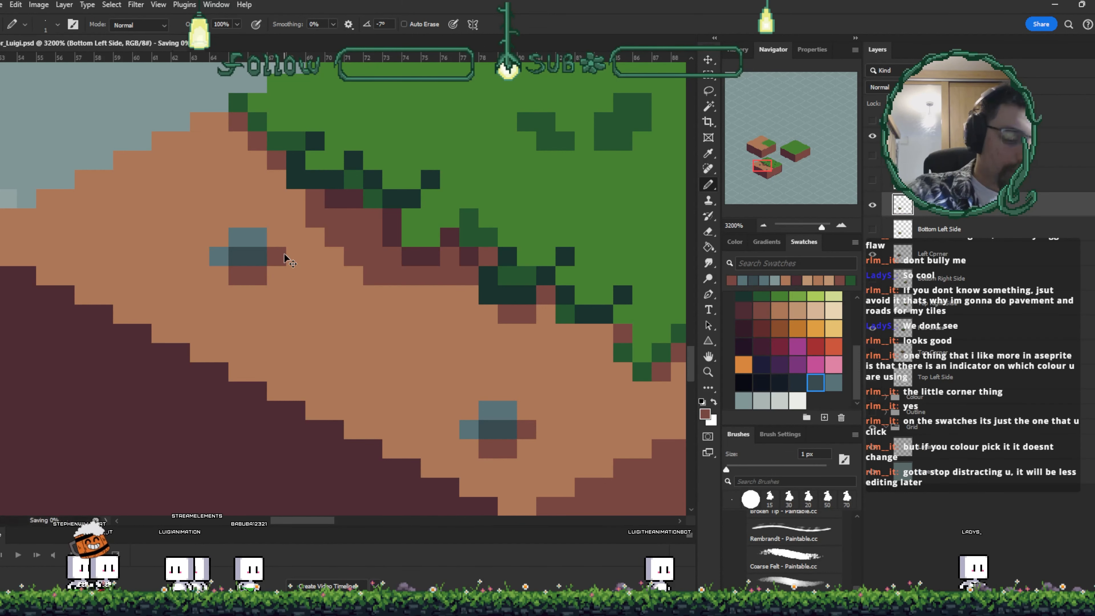
- Shrink the lower pebble with the dirt tone and darken the upper pebble, then save
key(ctrl+minus)
key(ctrl+minus)
key(ctrl+minus)
key(ctrl+minus)
key(ctrl+minus)
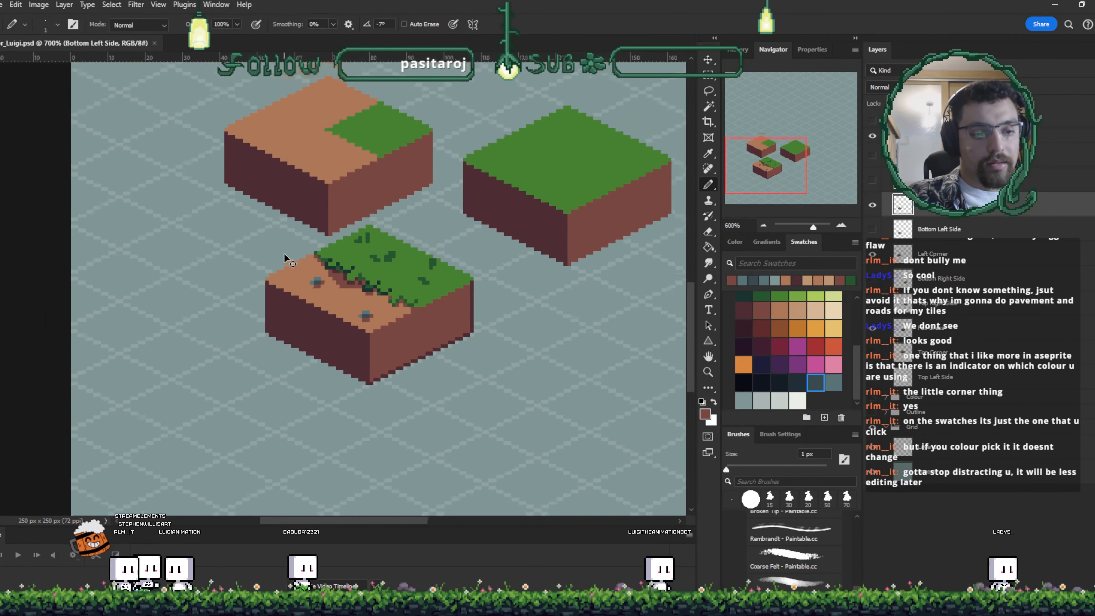
key(ctrl+plus)
key(ctrl+plus)
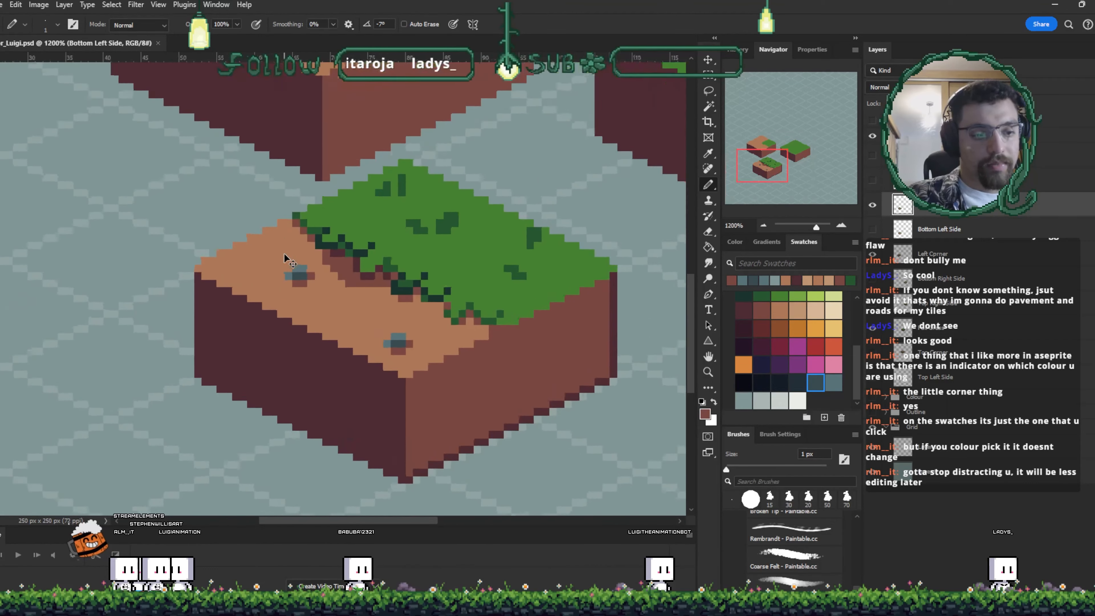
key(ctrl+plus)
key(ctrl+plus)
key(ctrl+plus)
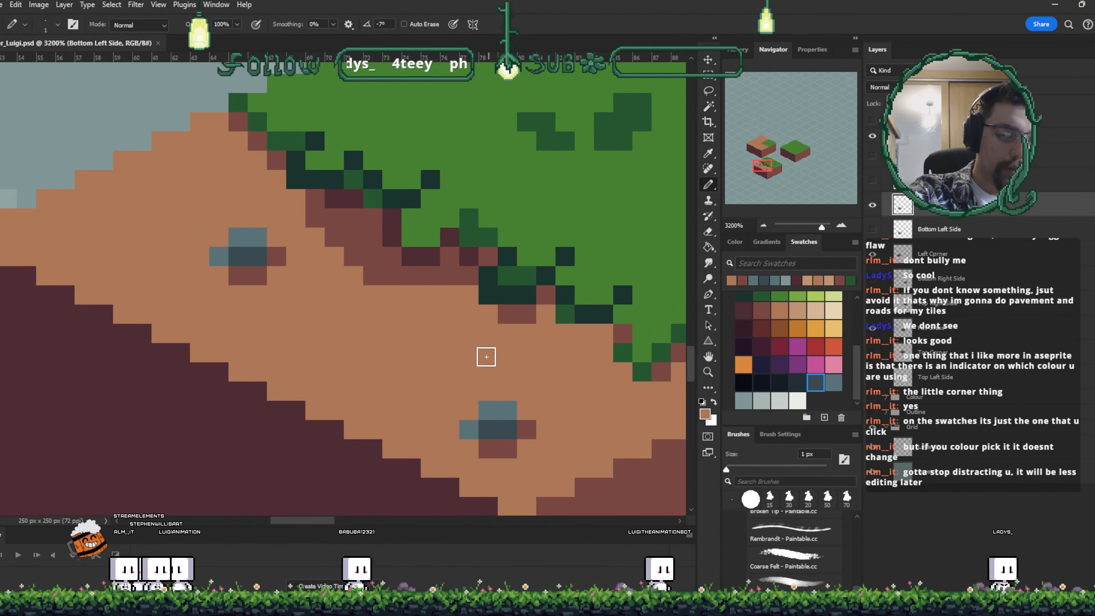
drag(524, 429, 510, 442)
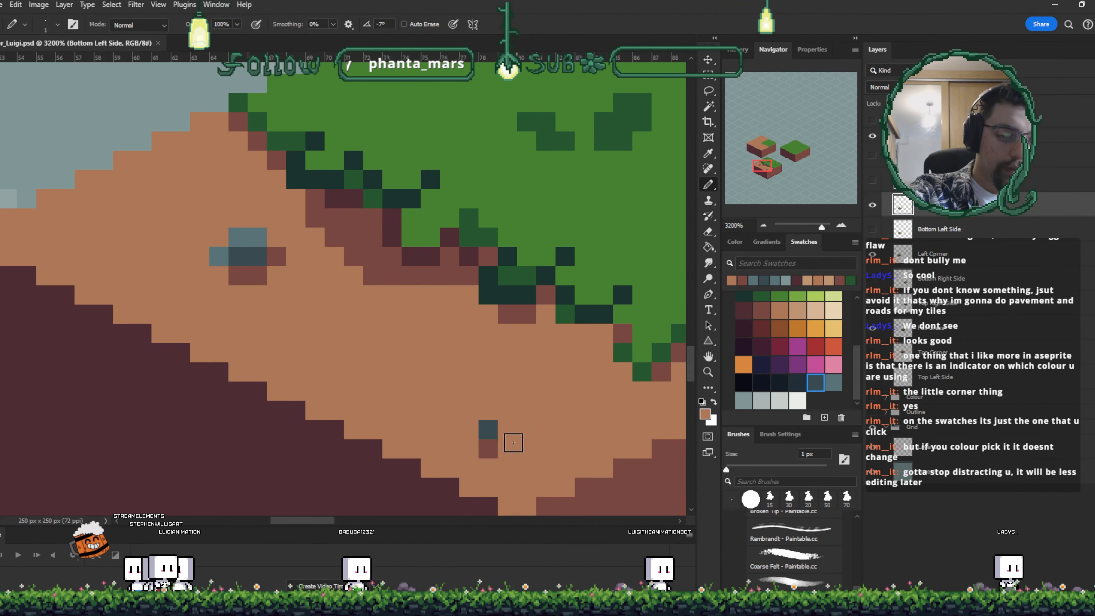
alt+click(488, 429)
drag(259, 237, 246, 244)
key(ctrl+s)
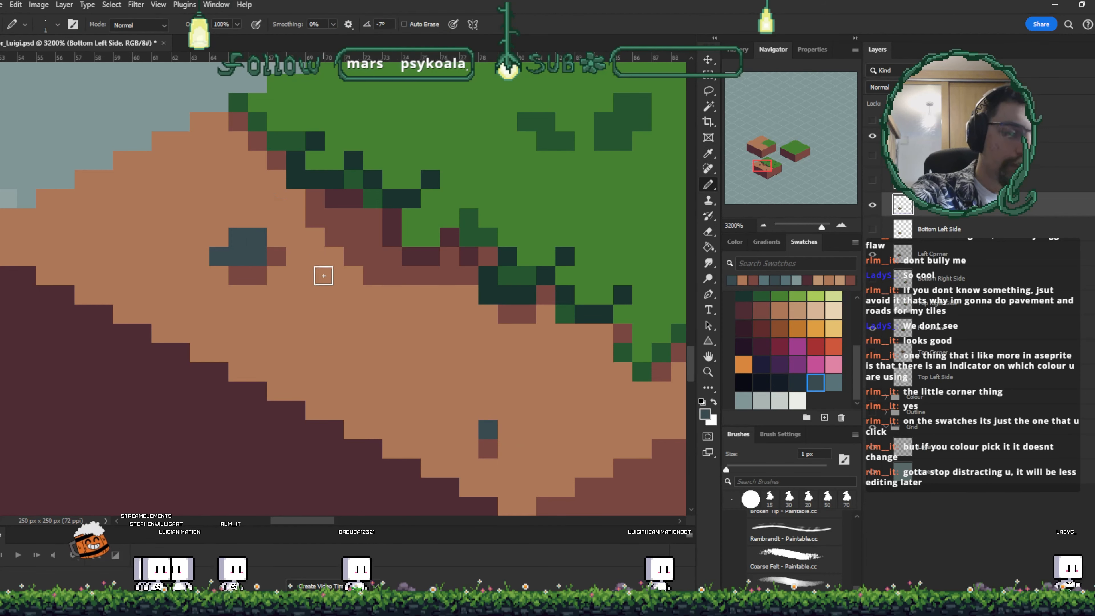
- Paint small dark brown specks on the dirt beside and below the lower pebble, then save
click(564, 390)
alt+click(488, 448)
click(564, 410)
key(ctrl+minus)
key(ctrl+minus)
key(ctrl+minus)
key(ctrl+minus)
key(ctrl+minus)
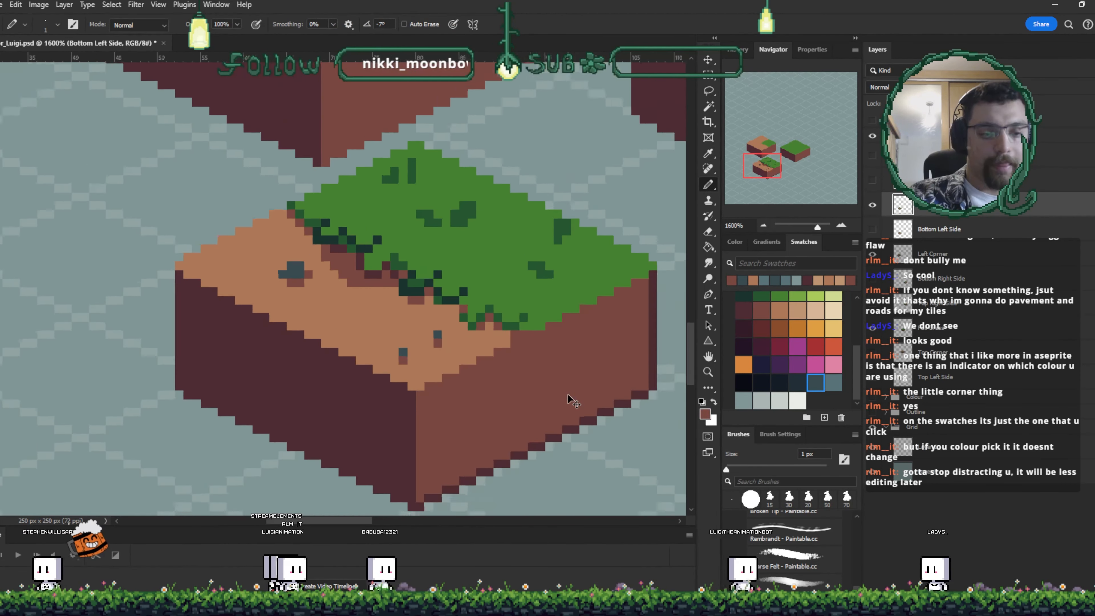
key(ctrl+minus)
key(ctrl+minus)
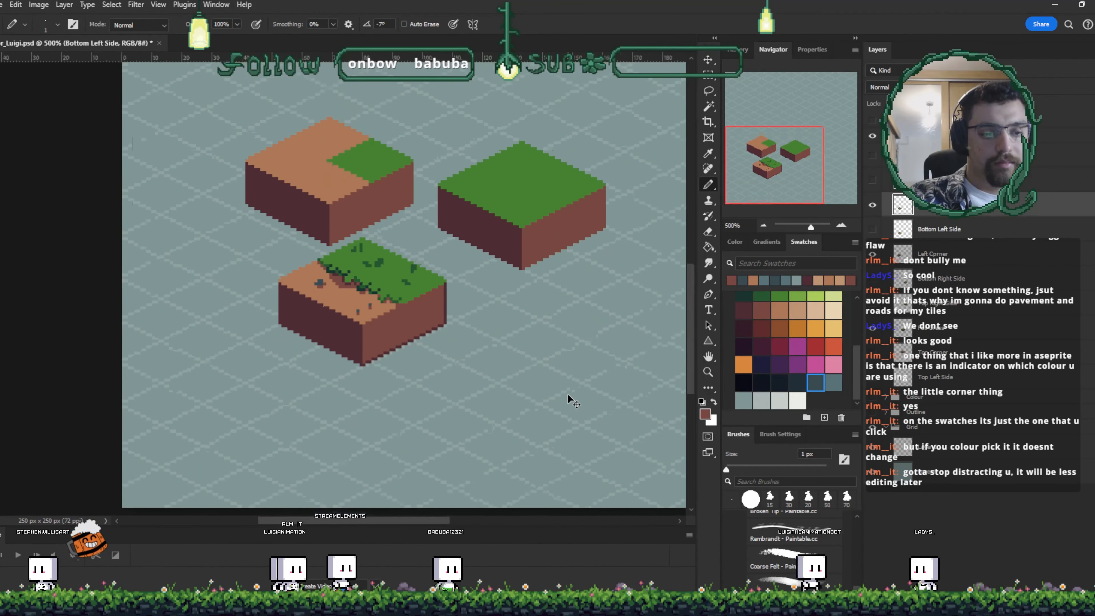
key(ctrl+s)
- Sample the dirt tone and retouch the pixels around the lower pebble, then save
key(ctrl+plus)
key(ctrl+plus)
key(ctrl+plus)
key(ctrl+plus)
key(ctrl+plus)
key(ctrl+plus)
key(ctrl+plus)
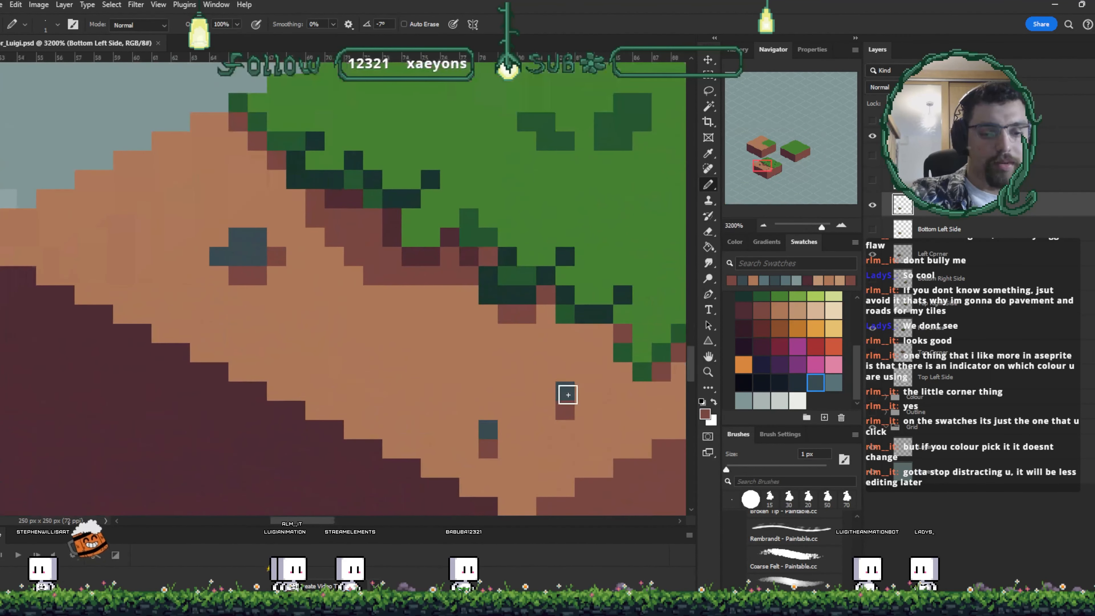
key(i)
click(571, 423)
key(b)
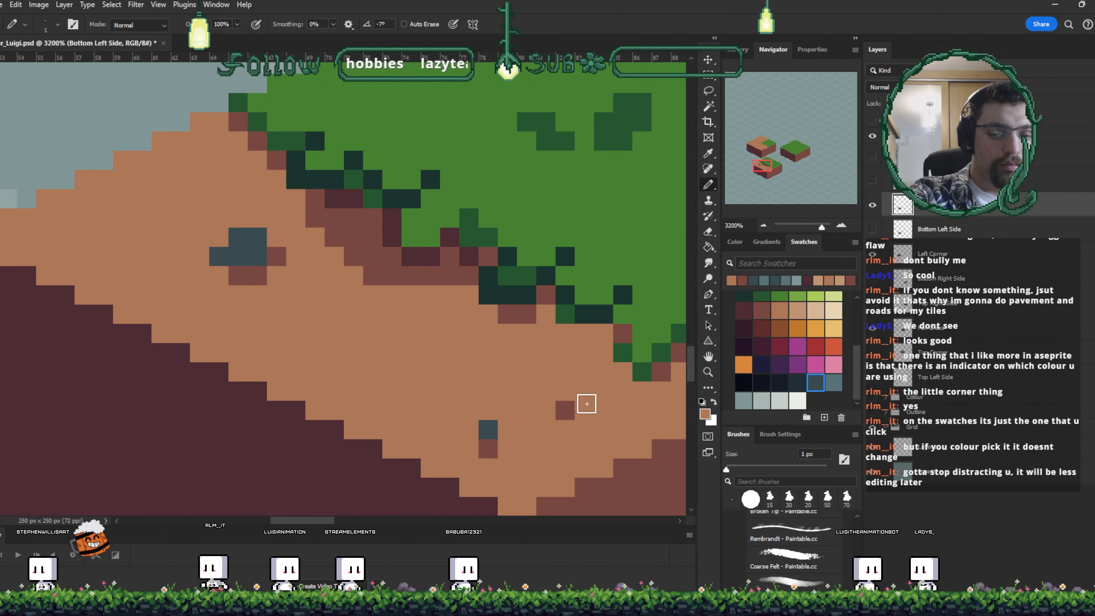
key(ctrl+minus)
key(ctrl+minus)
key(ctrl+minus)
key(ctrl+minus)
key(ctrl+plus)
key(ctrl+plus)
key(ctrl+plus)
key(ctrl+plus)
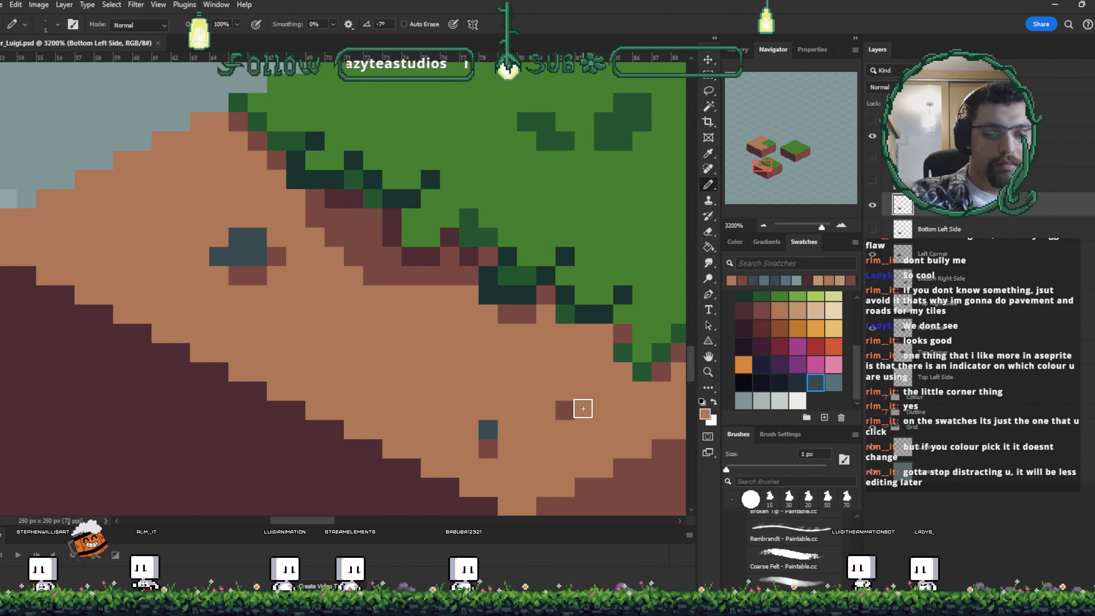
alt+click(487, 430)
click(509, 432)
alt+click(493, 446)
click(509, 447)
key(ctrl+s)
key(ctrl+minus)
key(ctrl+minus)
key(ctrl+minus)
key(ctrl+minus)
key(ctrl+minus)
key(ctrl+minus)
key(ctrl+minus)
key(ctrl+minus)
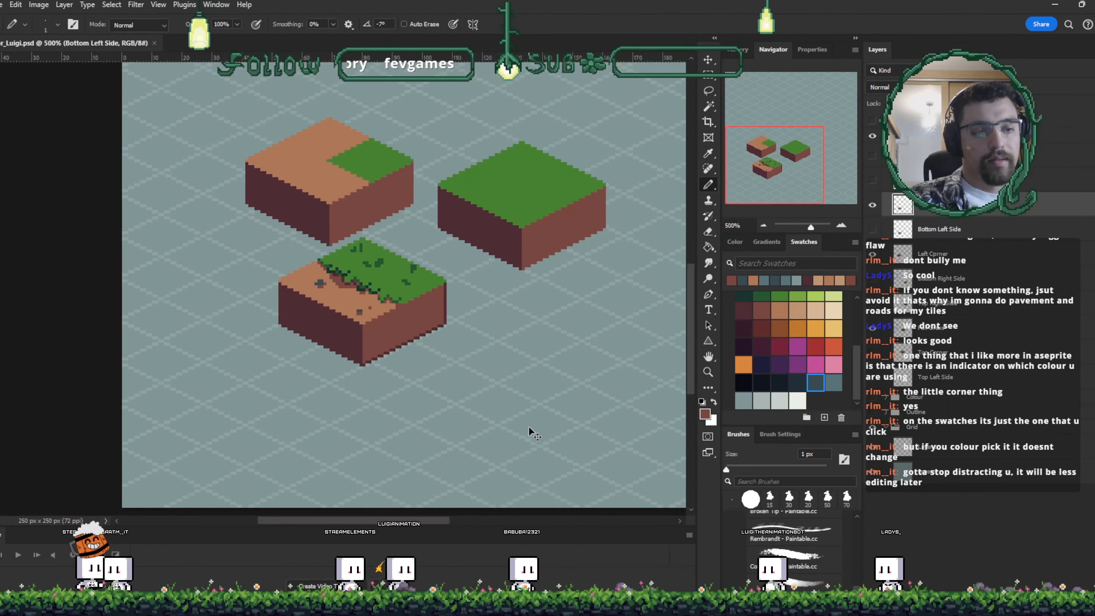
key(ctrl+plus)
key(ctrl+plus)
key(ctrl+plus)
key(ctrl+plus)
key(ctrl+plus)
key(ctrl+plus)
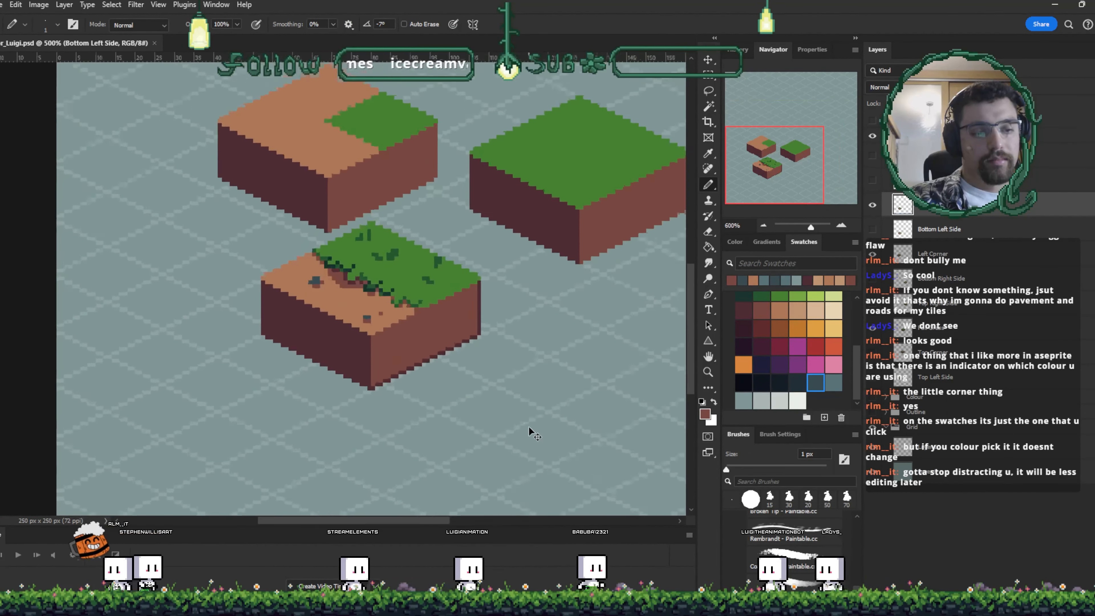
mouse_move(503, 302)
mouse_down()
mouse_move(407, 251)
mouse_move(637, 416)
mouse_move(544, 359)
mouse_move(445, 331)
mouse_up()
key(v)
key(ctrl+z)
- Sample the dirt tone to paint over the upper pebble, and repaint the pebble further down the dirt strip
scroll(545, 365, up, 2)
key(b)
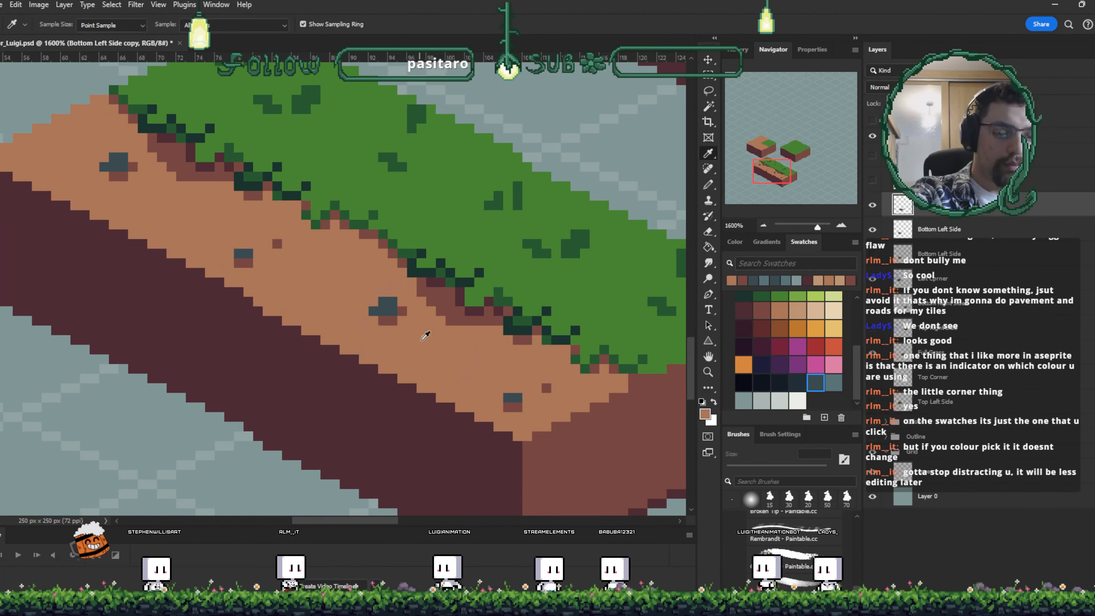
alt+click(393, 302)
drag(381, 304, 393, 302)
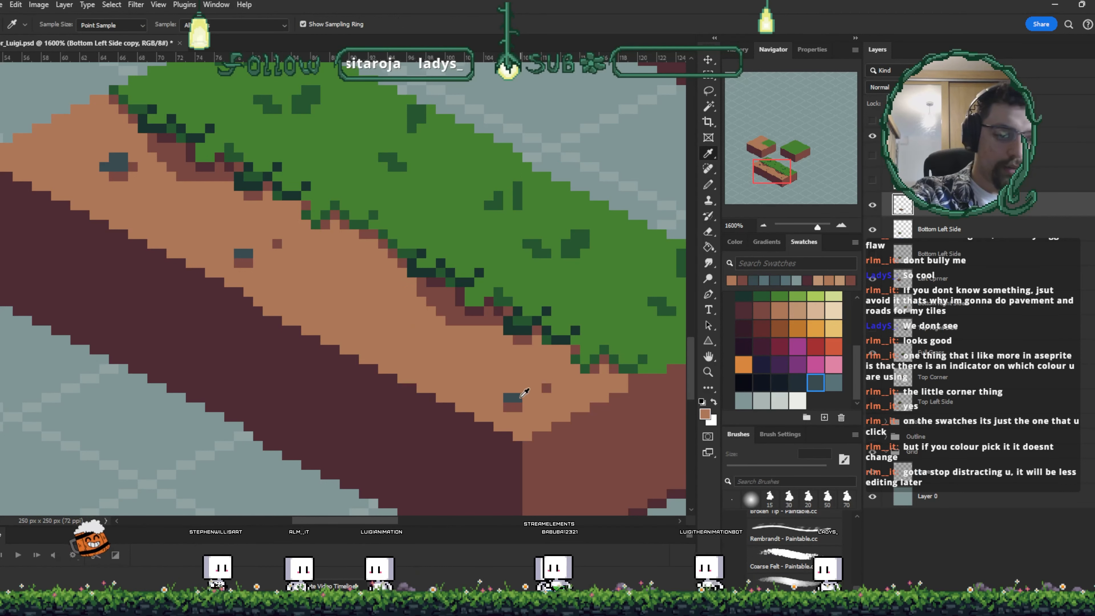
alt+click(520, 379)
drag(521, 379, 512, 396)
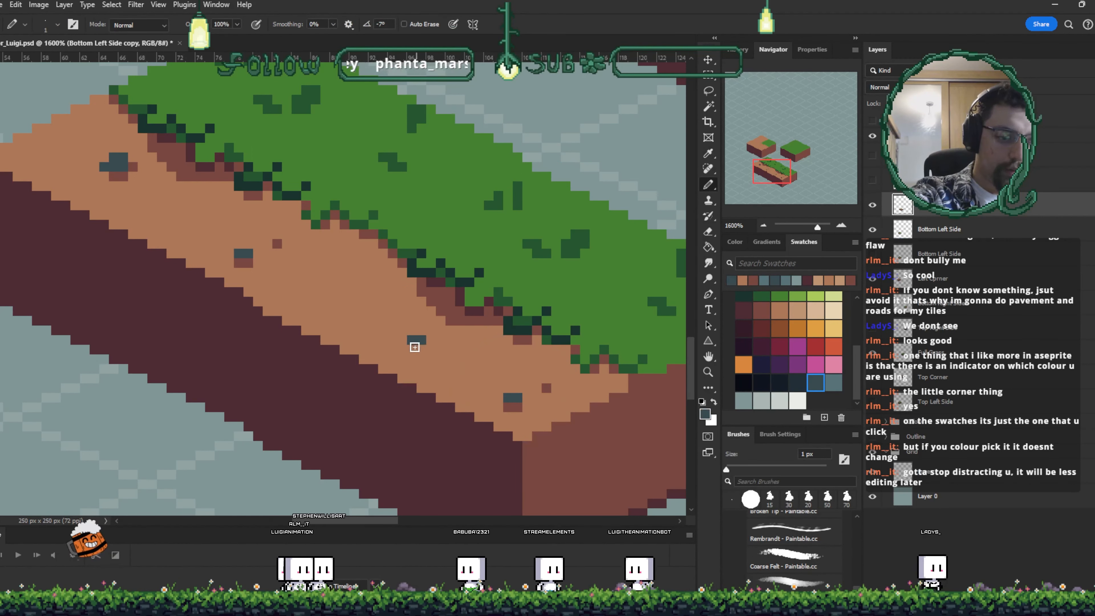
- Sample a darker brown and add small specks on the dirt near the pebbles
alt+click(518, 408)
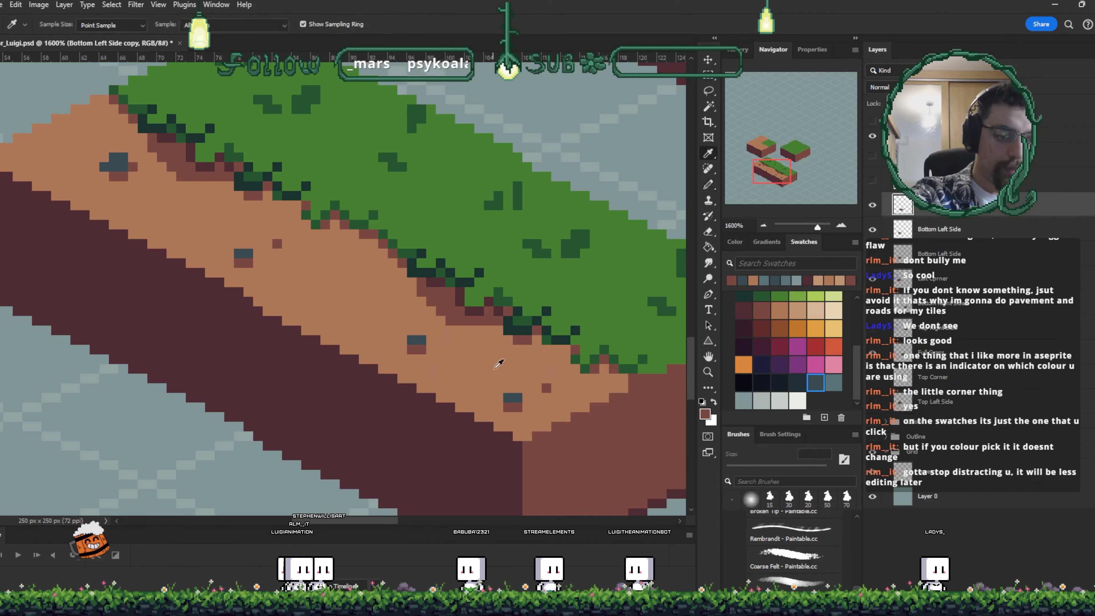
alt+click(521, 409)
drag(508, 407, 516, 395)
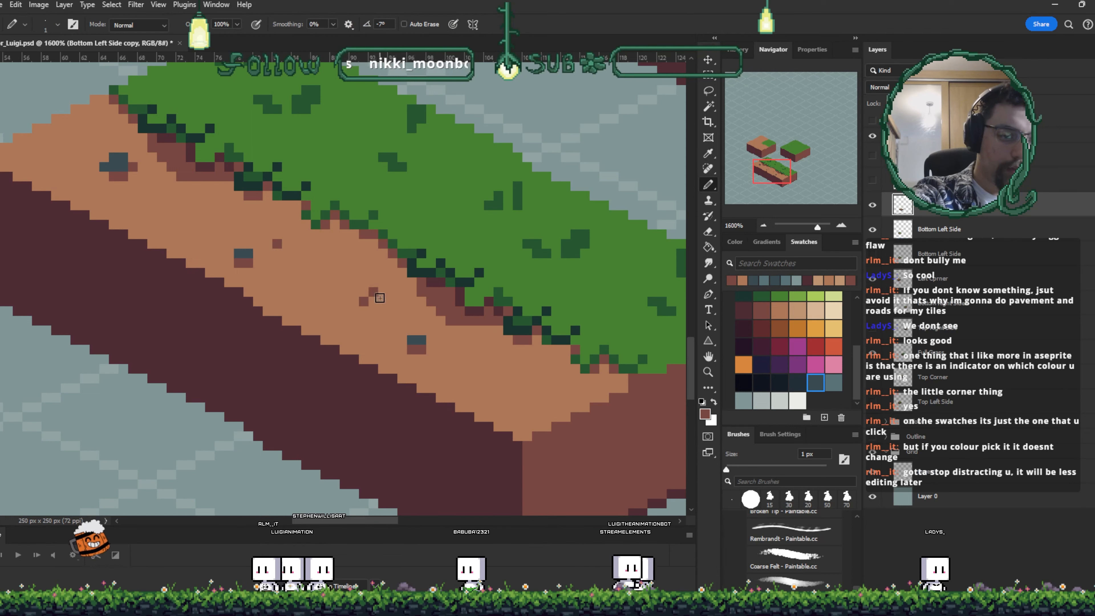
click(380, 298)
click(527, 397)
drag(563, 333, 487, 382)
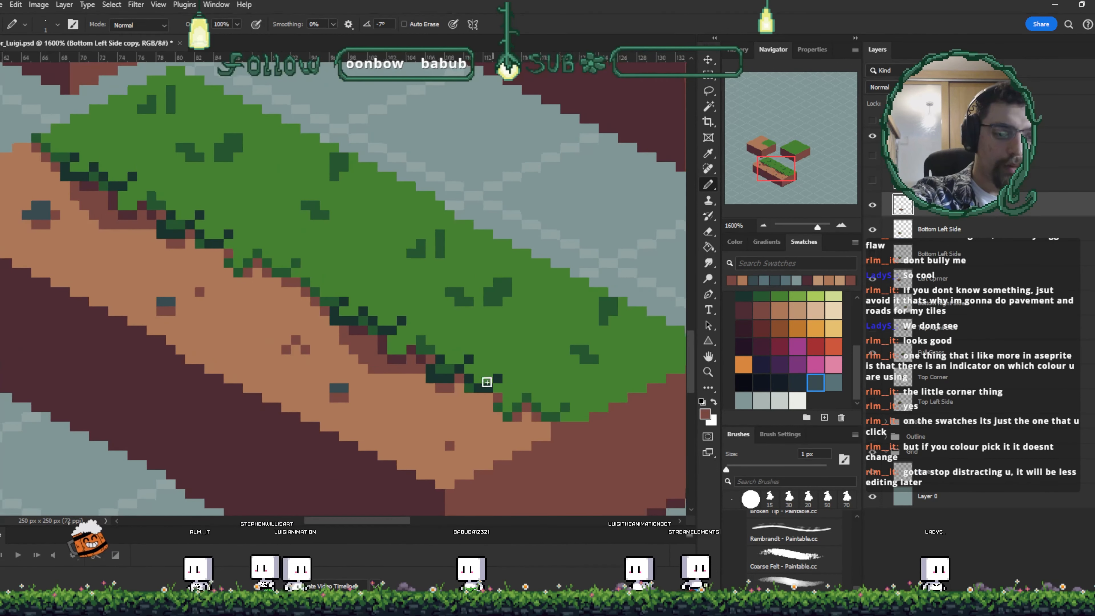
- Add more dark pixels along the dirt and grass border of the strip, then save
alt+click(510, 337)
click(507, 291)
drag(498, 301, 459, 291)
mouse_move(411, 253)
mouse_down()
mouse_move(440, 253)
mouse_move(439, 235)
mouse_up()
drag(497, 283, 508, 283)
mouse_move(594, 358)
mouse_down()
mouse_move(576, 348)
mouse_move(600, 306)
mouse_up()
click(613, 301)
click(497, 292)
click(448, 290)
key(ctrl+s)
- Duplicate the grass-edge tile and place the copy diagonally below-right to extend the strip, then save
key(ctrl+minus)
key(ctrl+minus)
key(ctrl+minus)
key(ctrl+minus)
key(v)
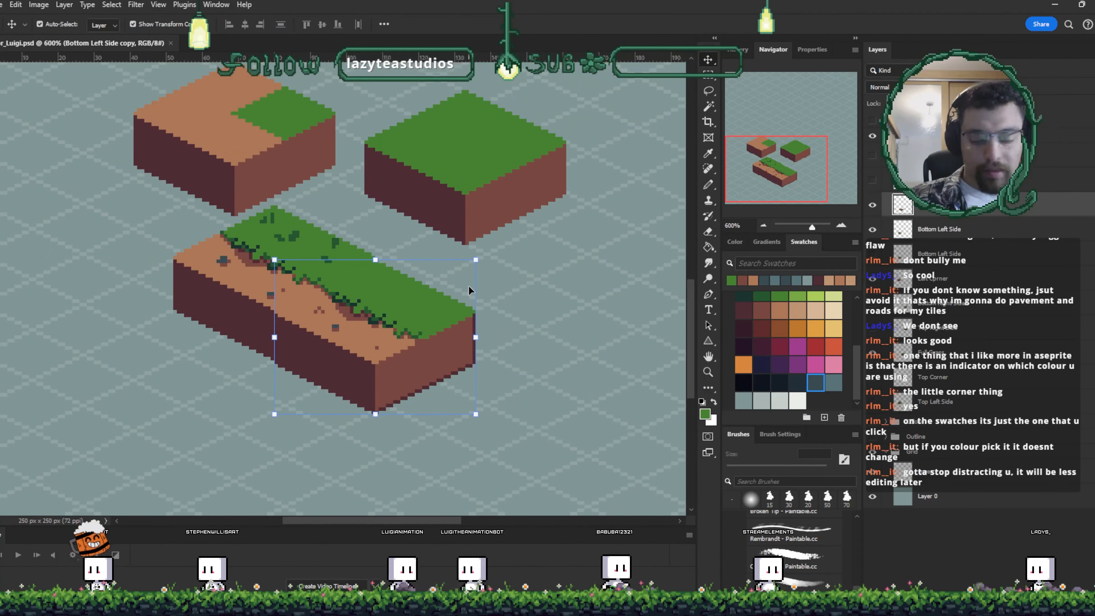
key(Up)
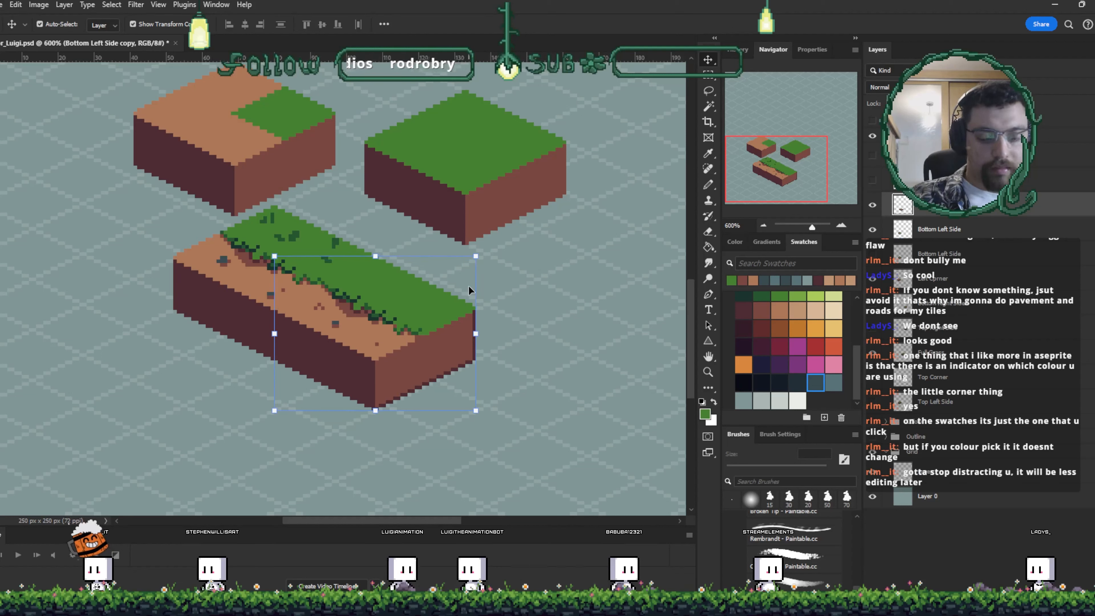
click(393, 321)
drag(300, 264, 476, 366)
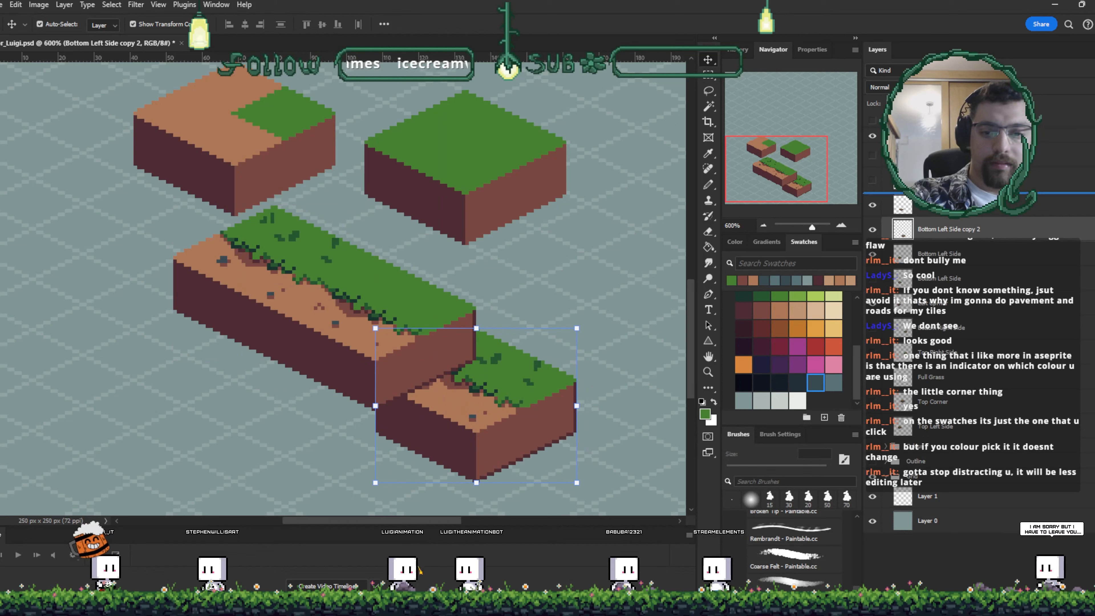
drag(969, 238, 970, 194)
key(ctrl+s)
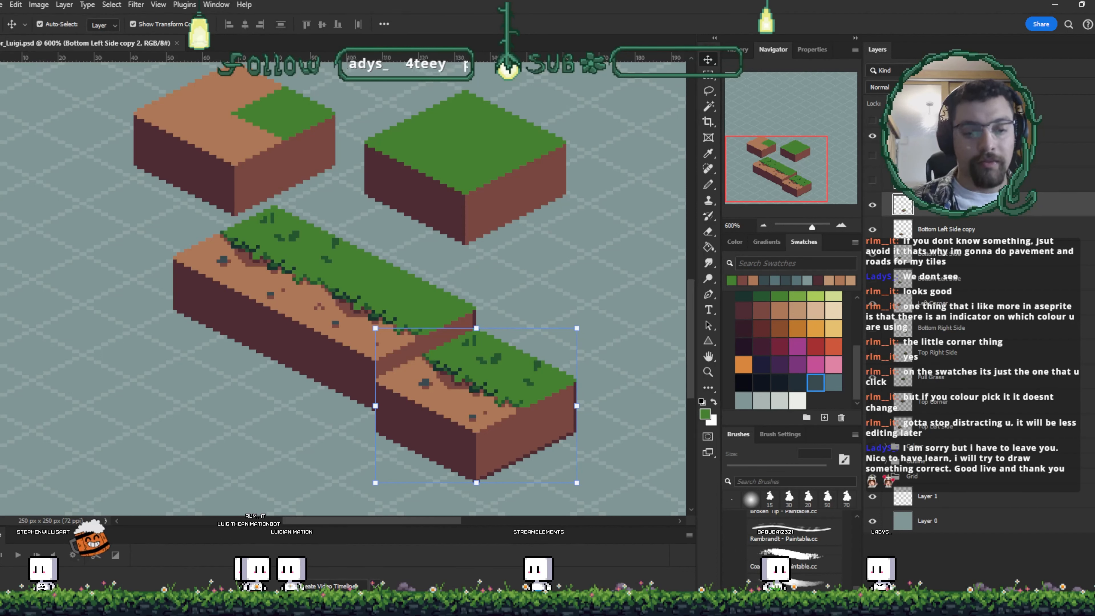
- Nudge the duplicated tile up four pixels so it joins the strip seamlessly
key(Up)
key(Up)
key(Up)
key(Up)
key(Up)
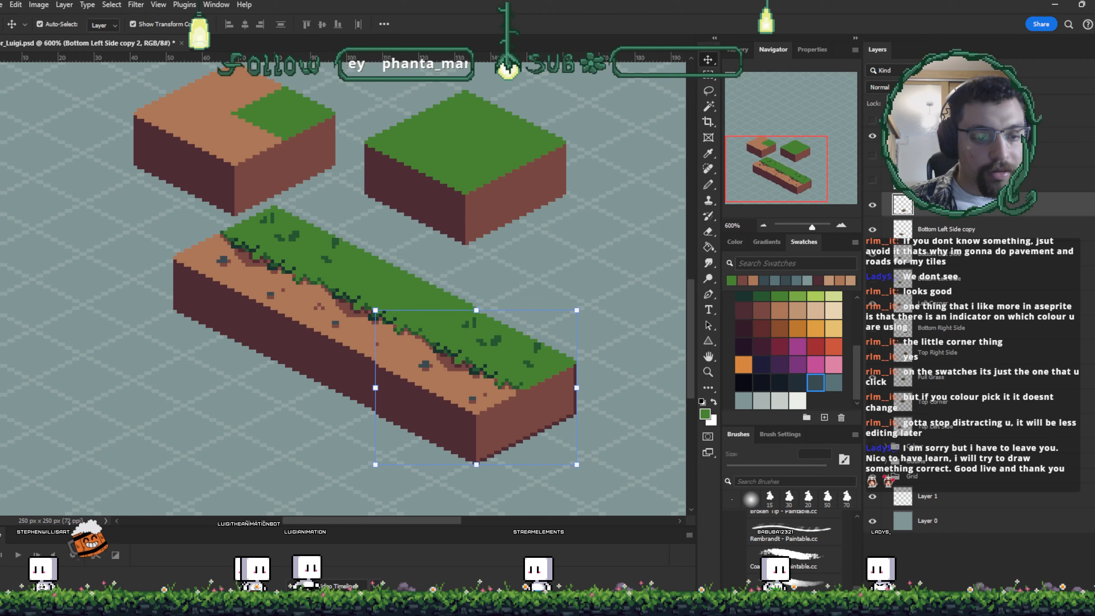
key(Up)
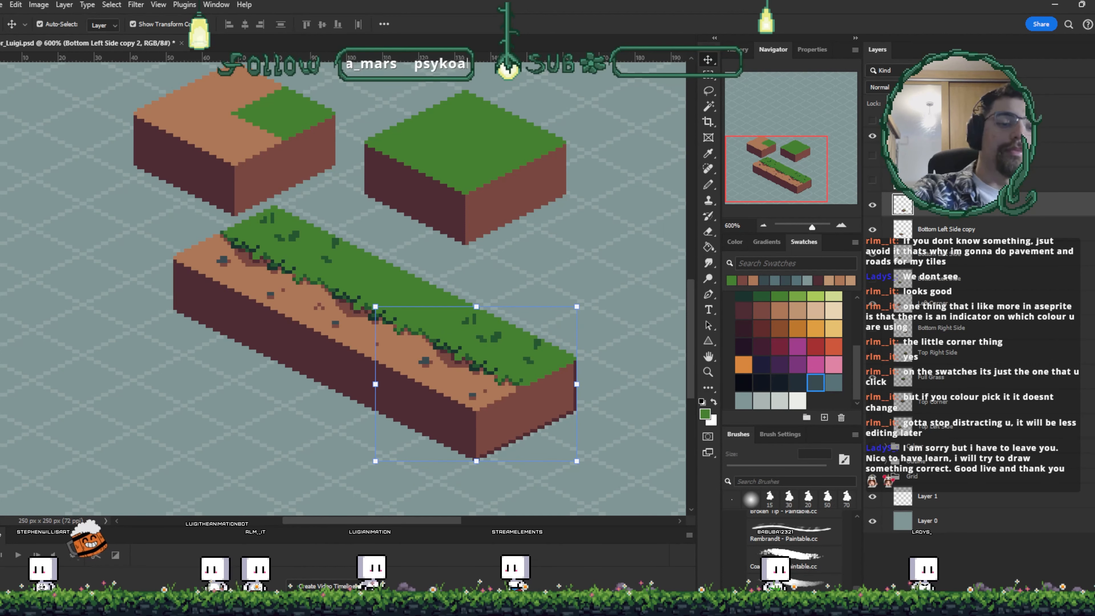
click(562, 259)
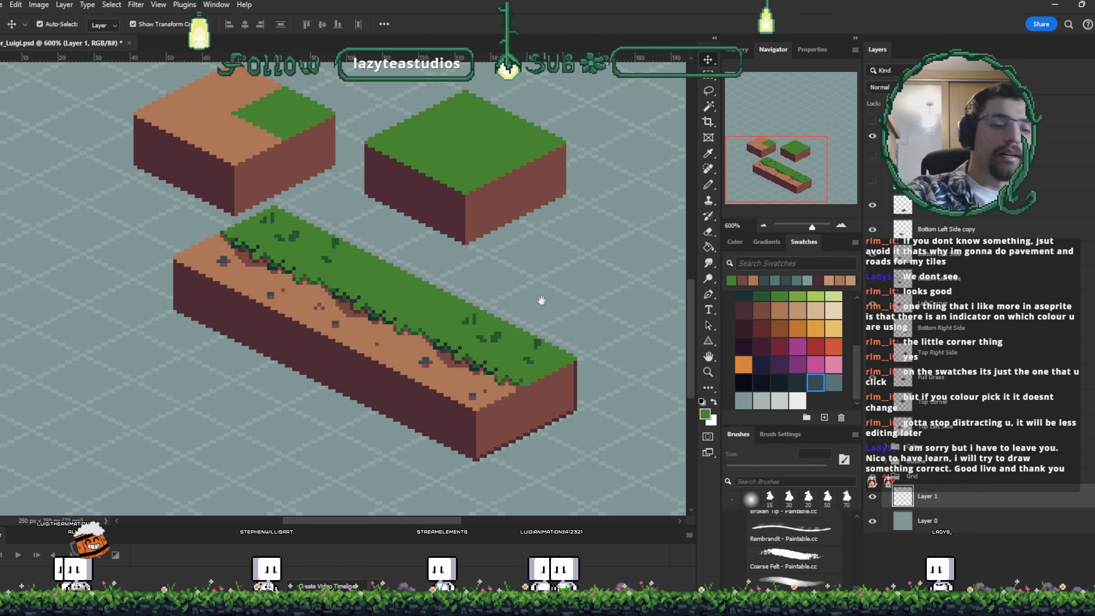
- Move the full grass tile aside and snap the left corner tile onto the start of the long strip
scroll(541, 299, down, 2)
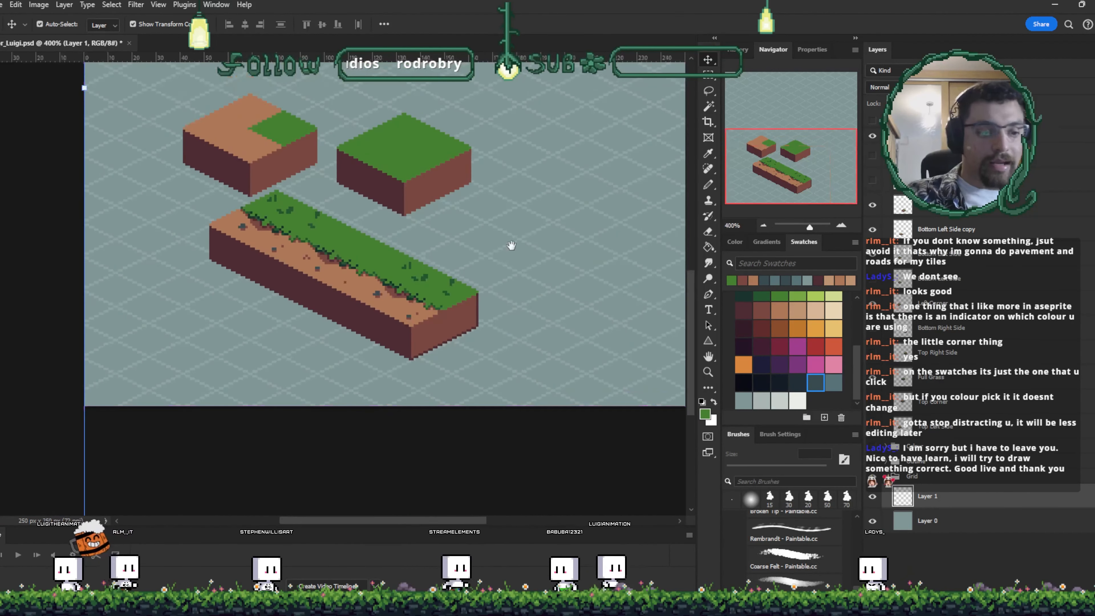
drag(481, 258, 500, 303)
drag(305, 207, 265, 109)
drag(368, 201, 400, 117)
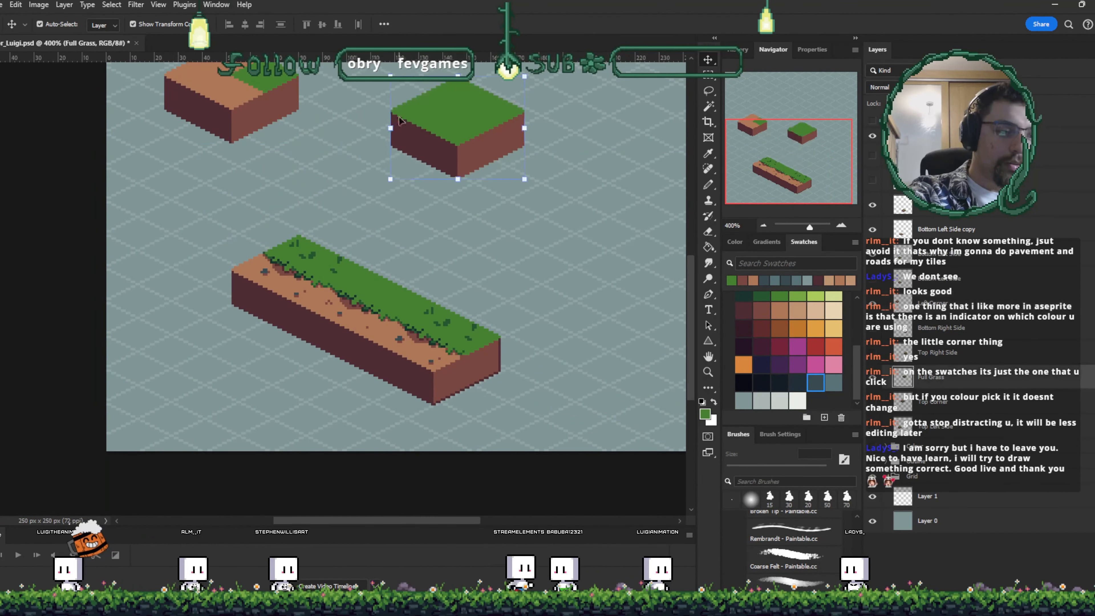
drag(240, 93, 240, 250)
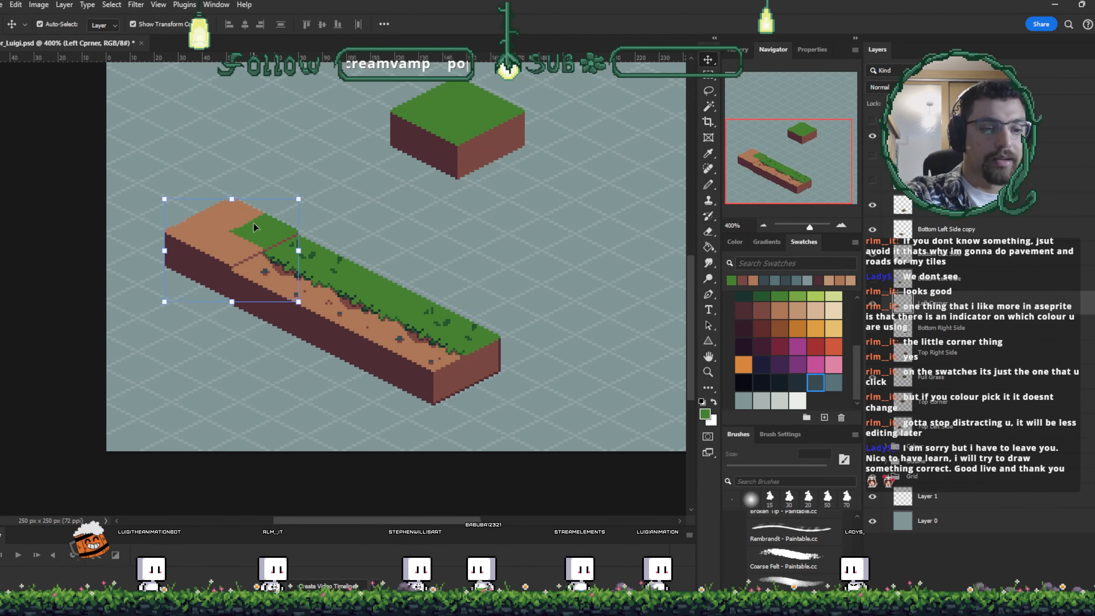
key(Down)
key(Down)
key(Down)
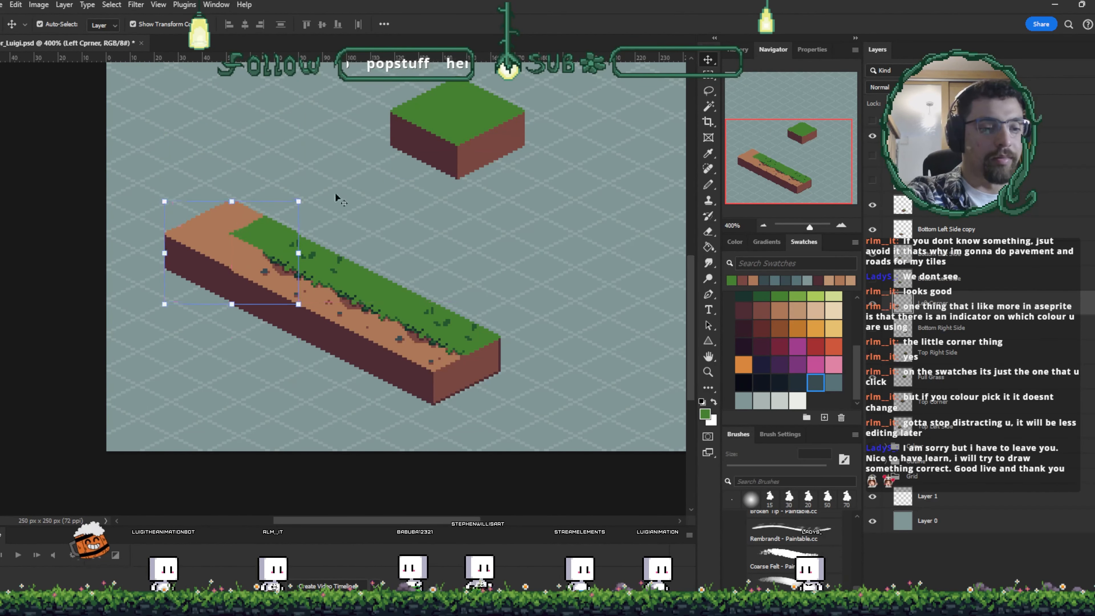
click(472, 232)
- Zoom in to inspect the join between the corner tile and the strip
key(ctrl+plus)
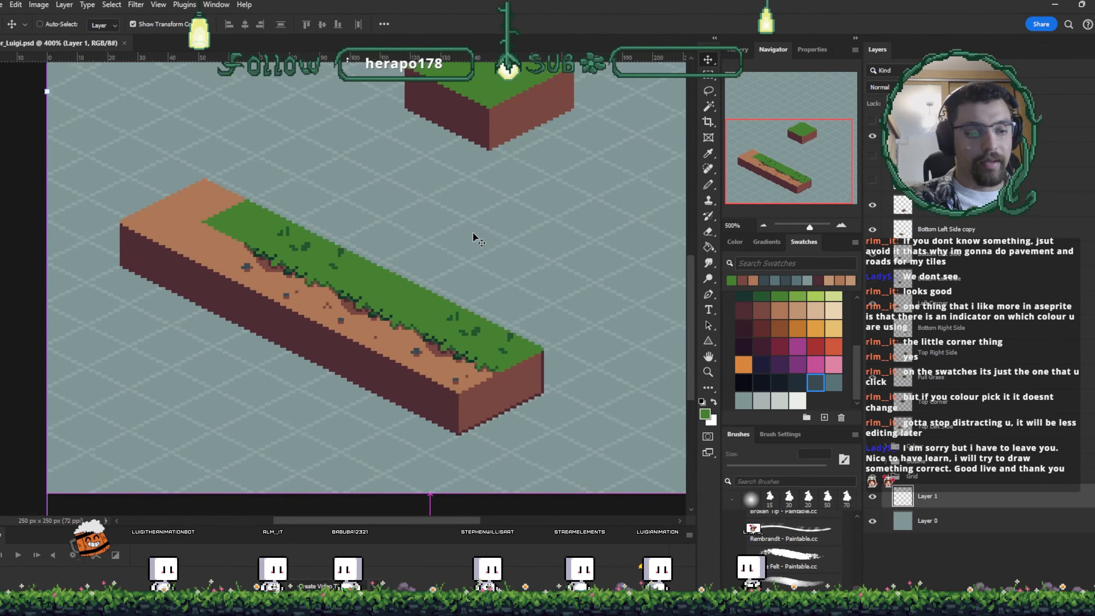
key(ctrl+plus)
key(ctrl+plus)
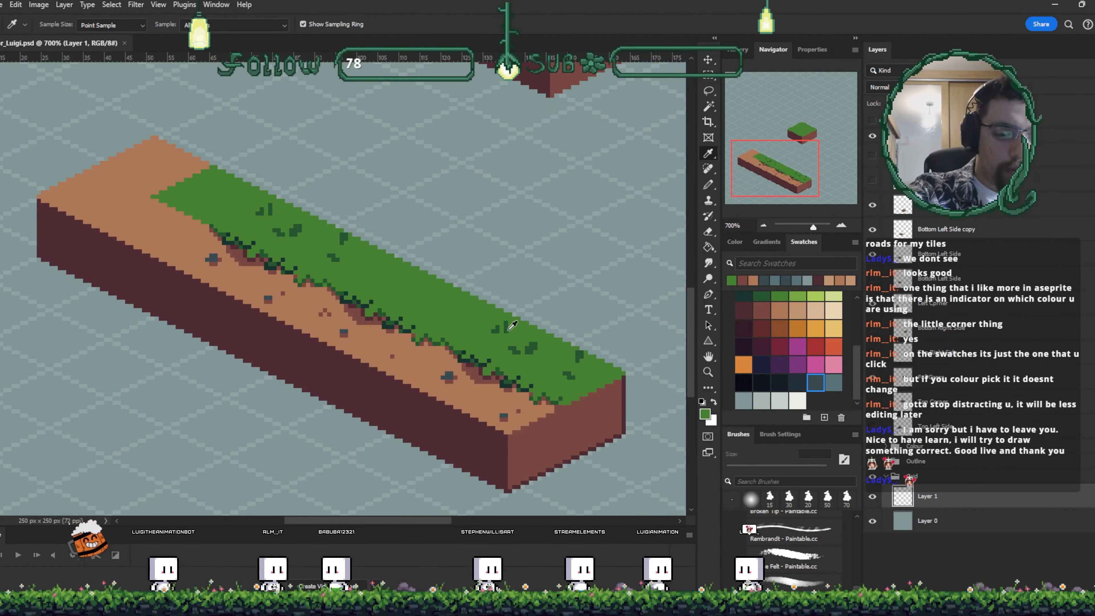
click(398, 300)
key(b)
key(ctrl+plus)
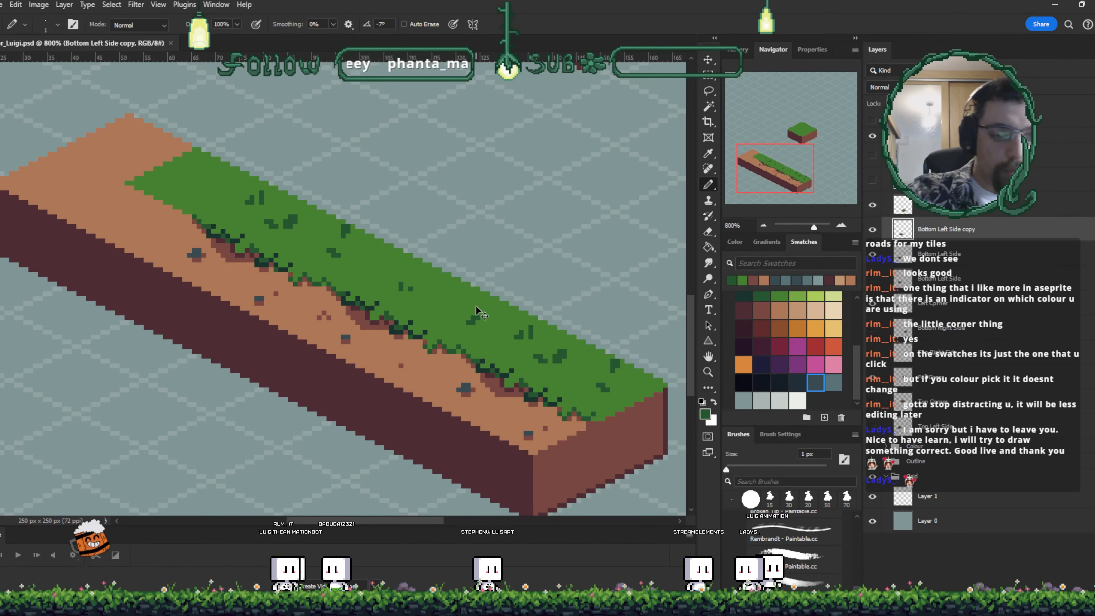
key(ctrl+minus)
key(ctrl+minus)
key(ctrl+minus)
key(ctrl+minus)
key(ctrl+minus)
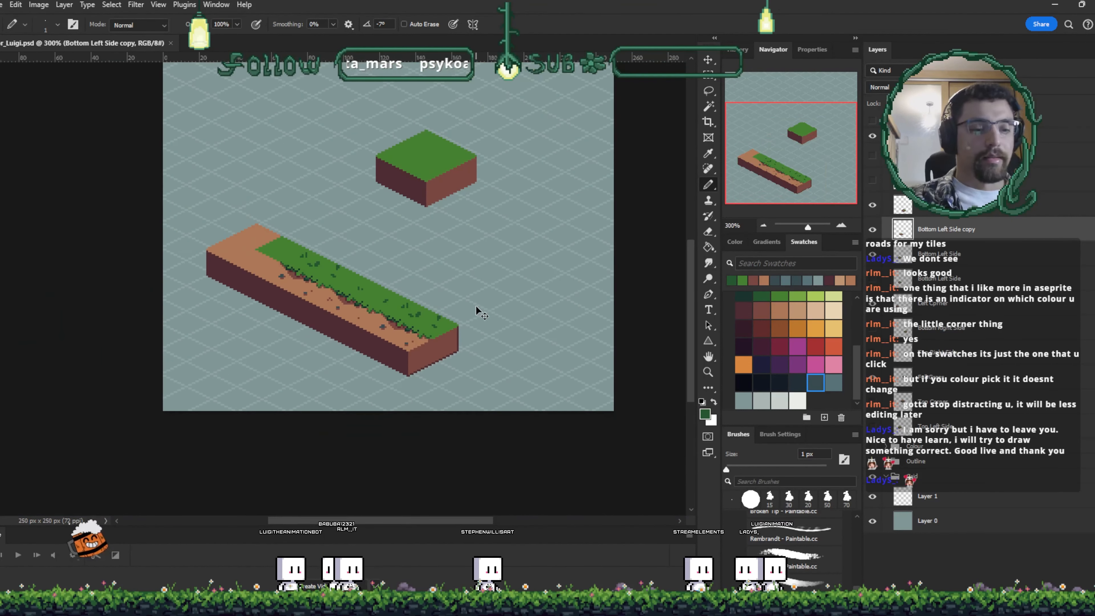
key(ctrl+plus)
key(ctrl+plus)
key(ctrl+plus)
key(ctrl+plus)
key(ctrl+plus)
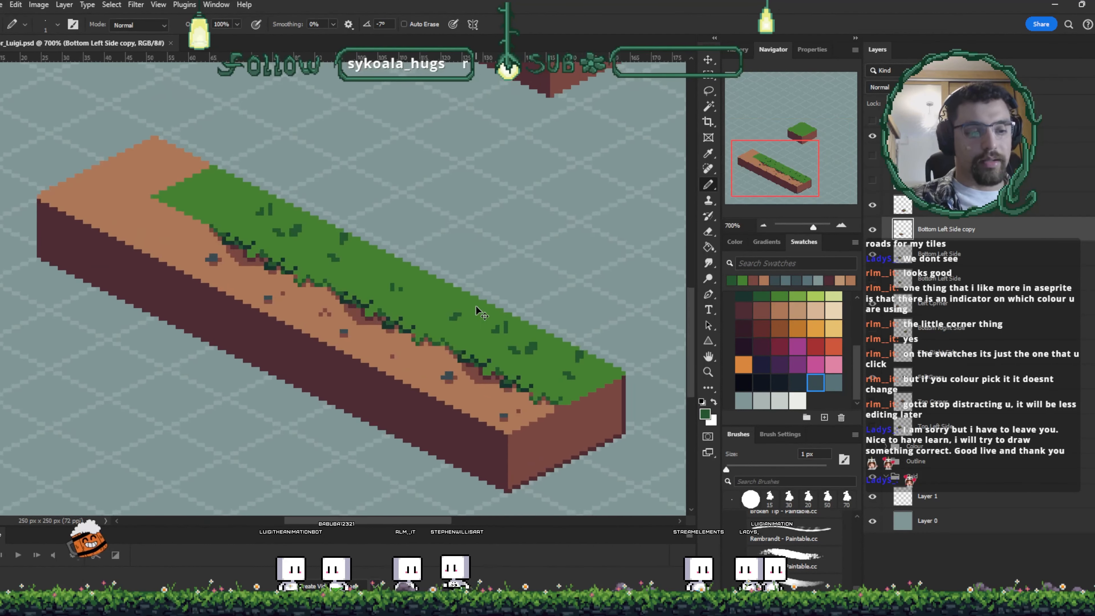
key(ctrl+plus)
drag(249, 294, 485, 401)
- Nudge the left corner tile one pixel left and two pixels up to line up with the strip
key(v)
click(287, 192)
key(b)
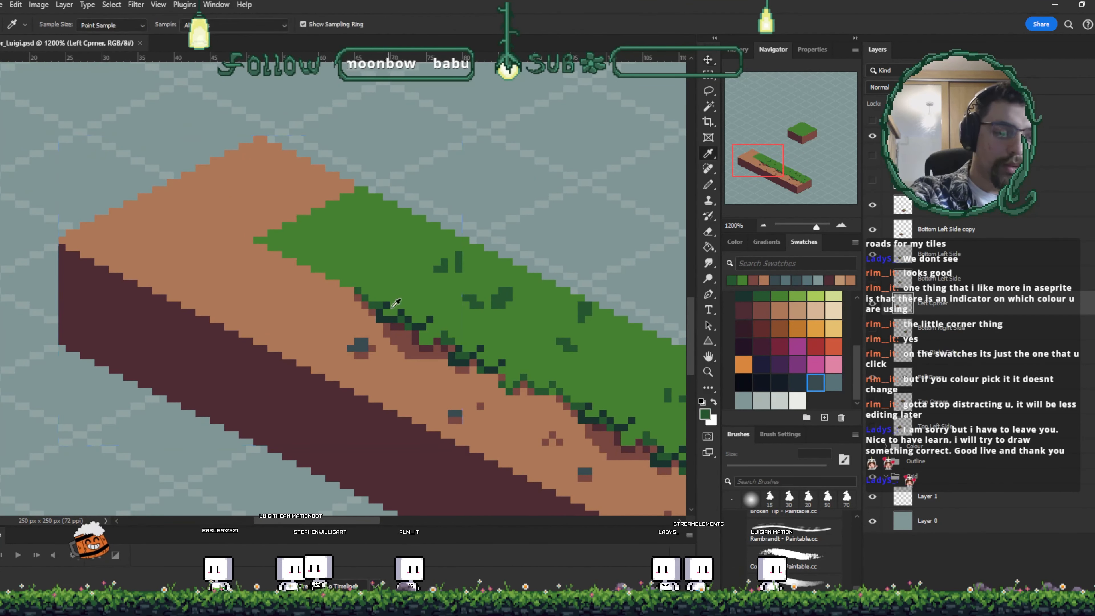
alt+click(390, 305)
key(ctrl+plus)
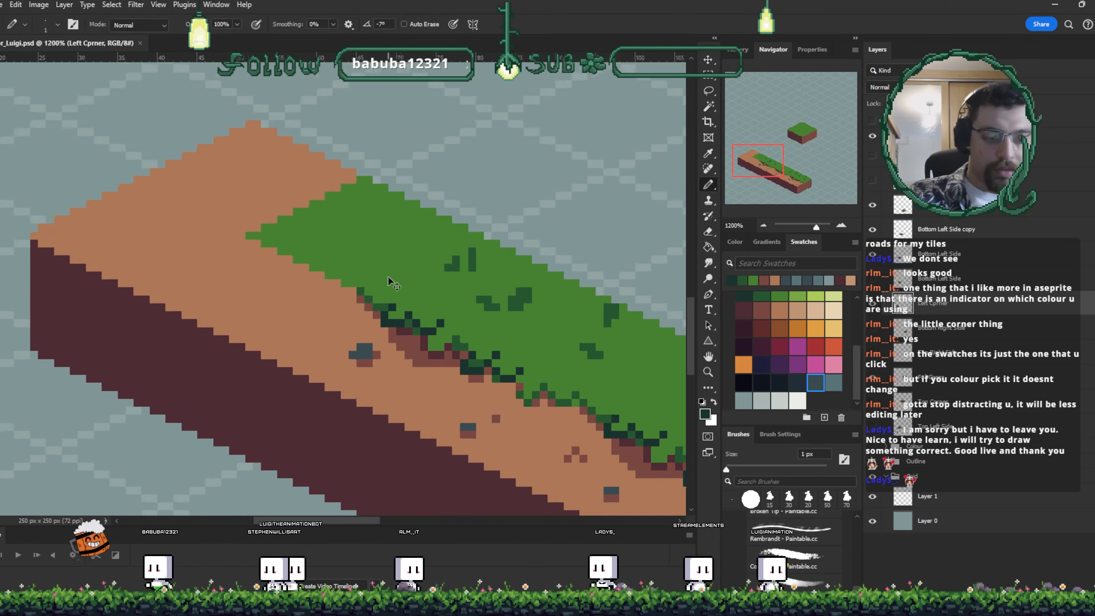
key(v)
key(Left)
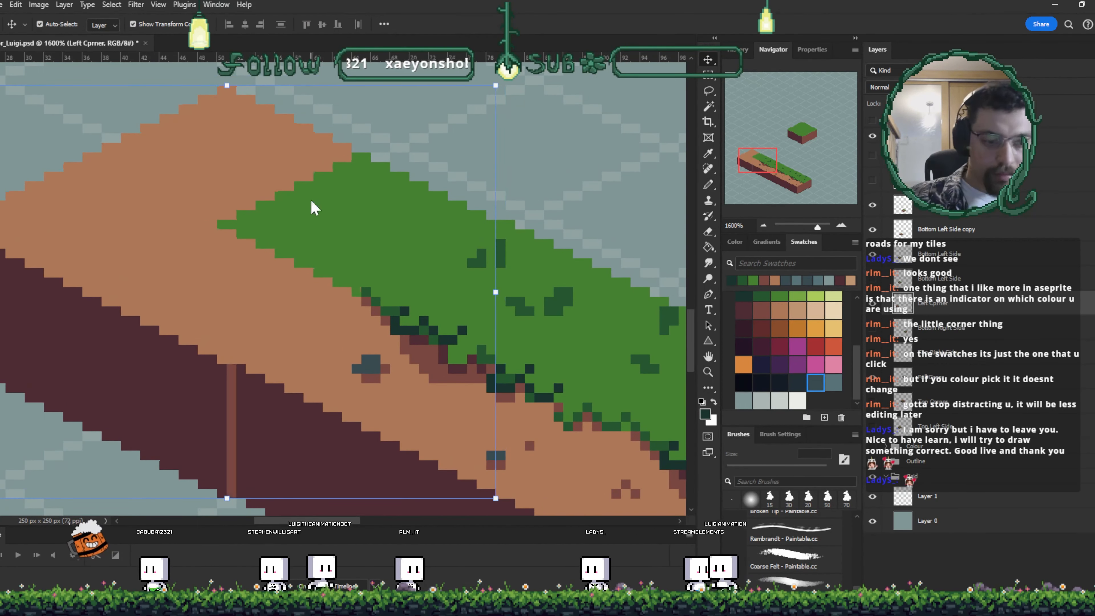
key(Up)
key(Up)
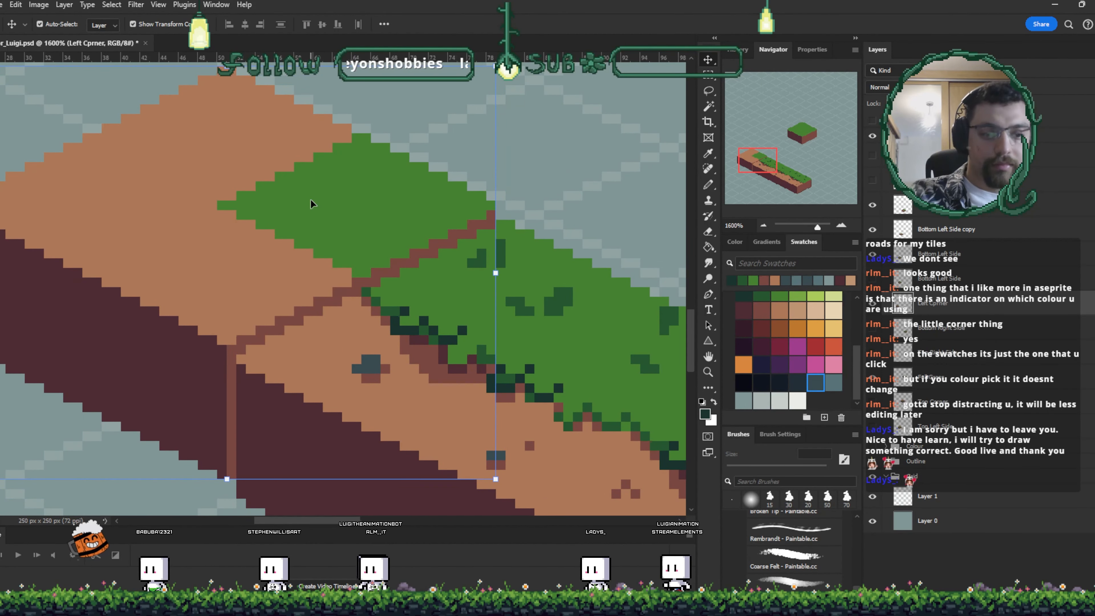
- Sample the grass green and fill the gap between the corner tile's grass and the strip's grass
ctrl+click(432, 298)
alt+click(388, 311)
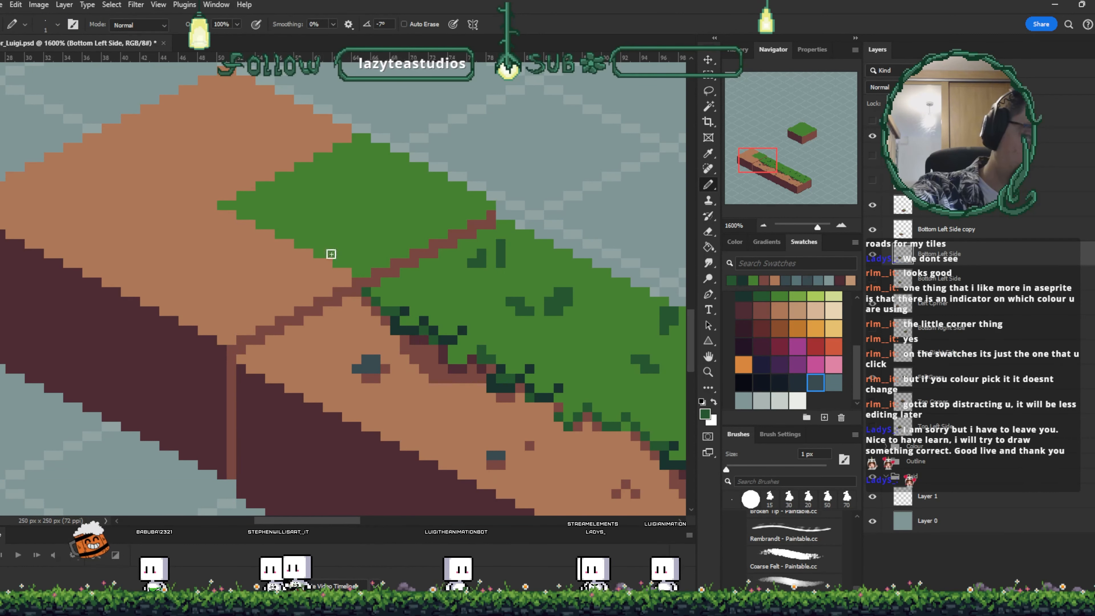
key(i)
click(304, 258)
key(b)
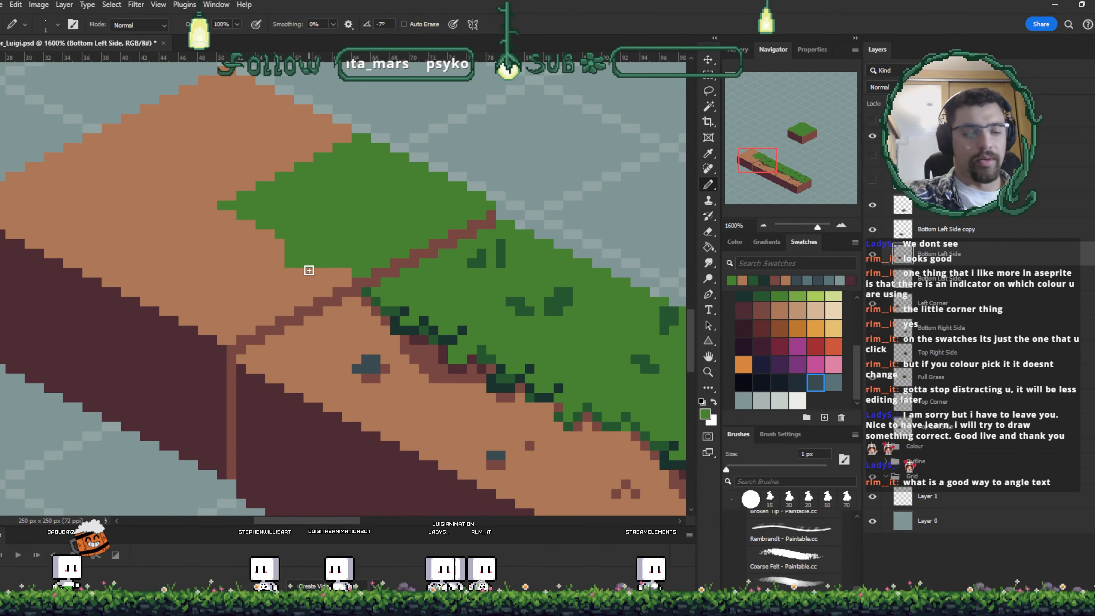
key(ctrl+plus)
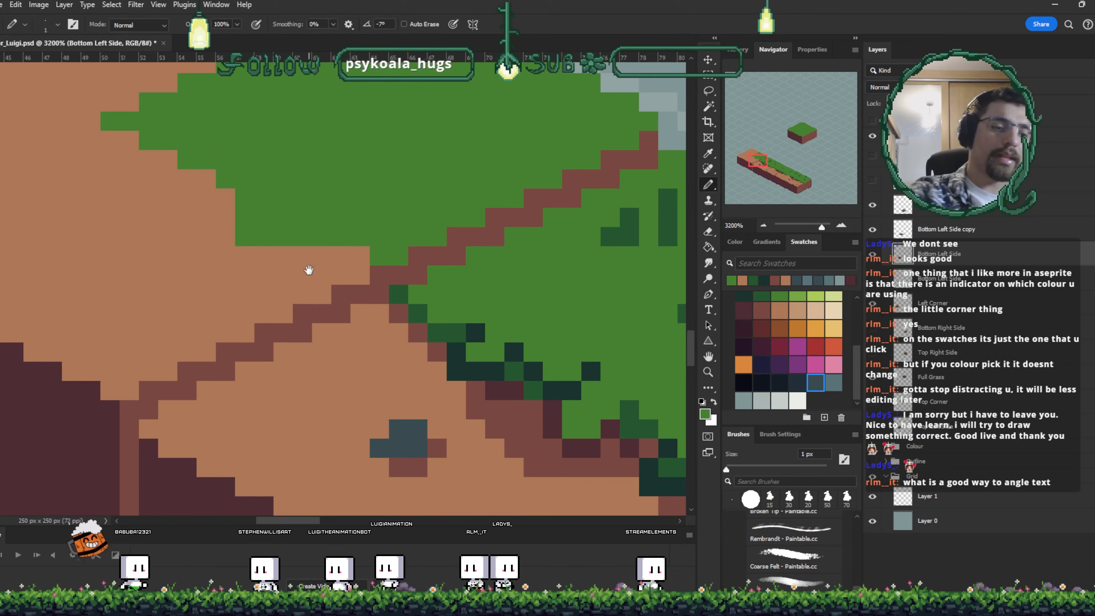
drag(308, 271, 457, 356)
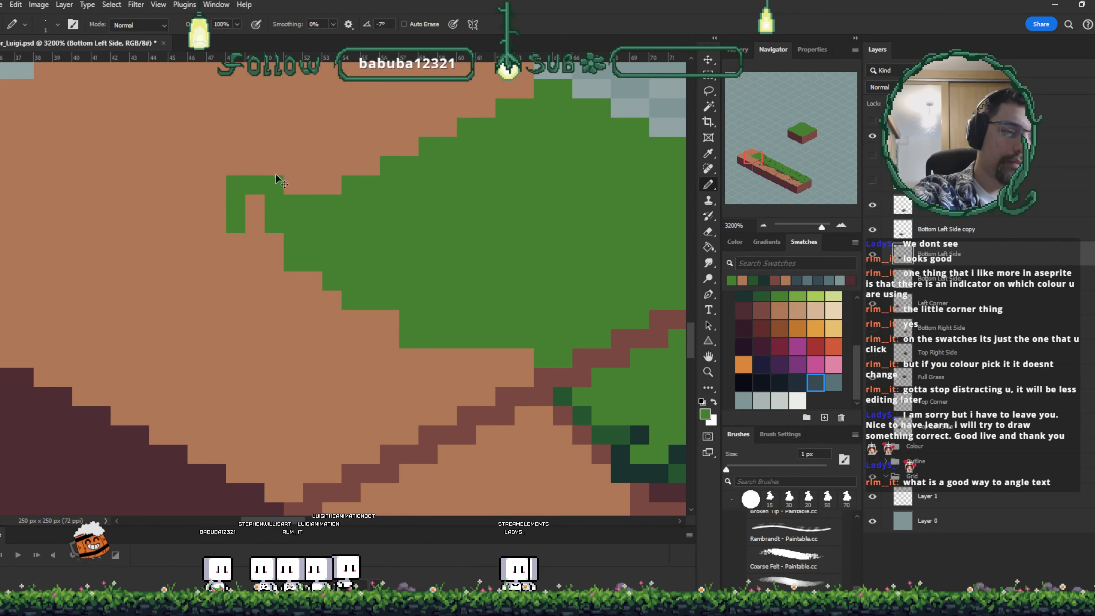
key(ctrl+z)
drag(381, 220, 356, 284)
mouse_move(312, 253)
mouse_down()
mouse_move(327, 231)
mouse_move(382, 209)
mouse_move(400, 225)
mouse_move(390, 210)
mouse_move(460, 173)
mouse_move(502, 167)
mouse_move(439, 172)
mouse_move(412, 200)
mouse_move(393, 198)
mouse_move(424, 177)
mouse_move(465, 179)
mouse_up()
mouse_move(562, 315)
mouse_down()
mouse_move(479, 275)
mouse_move(468, 280)
mouse_up()
- Sample the dark green and add tuft shading pixels along the new grass edge at the corner
key(i)
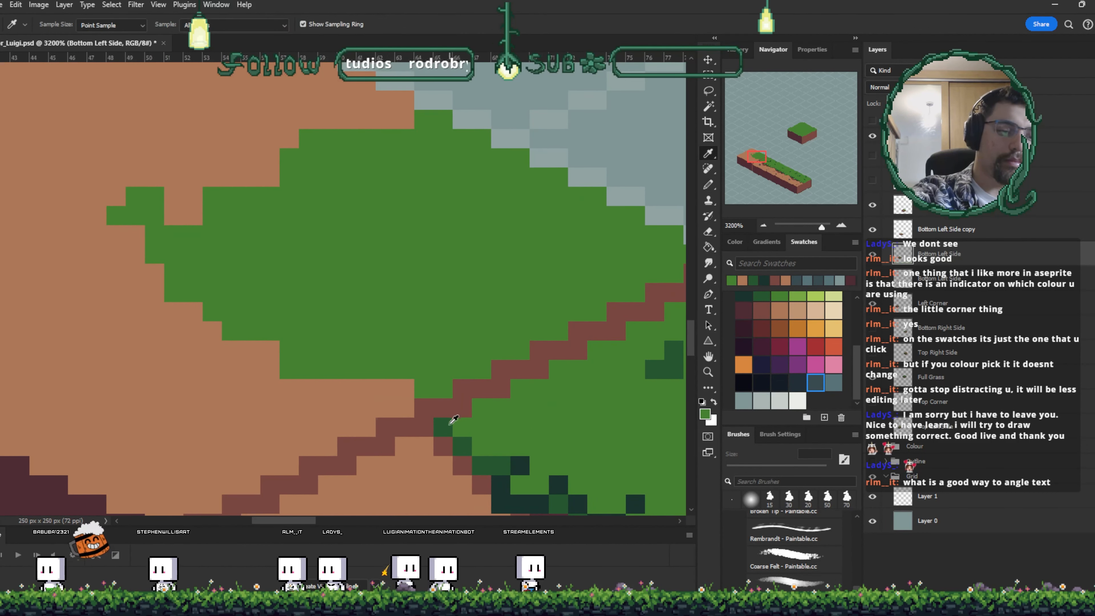
key(b)
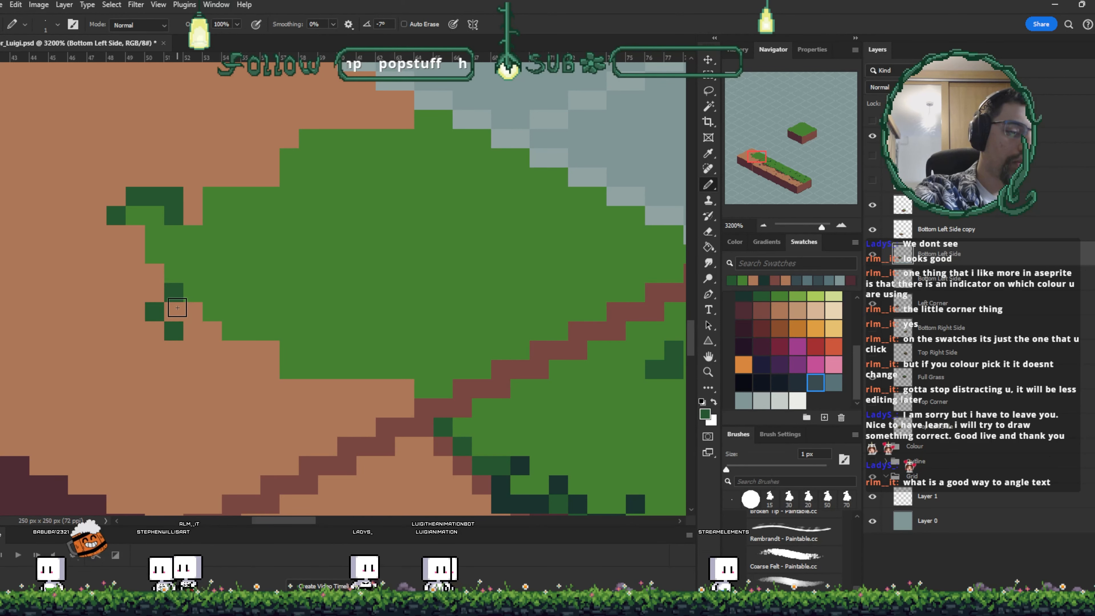
drag(325, 325, 281, 249)
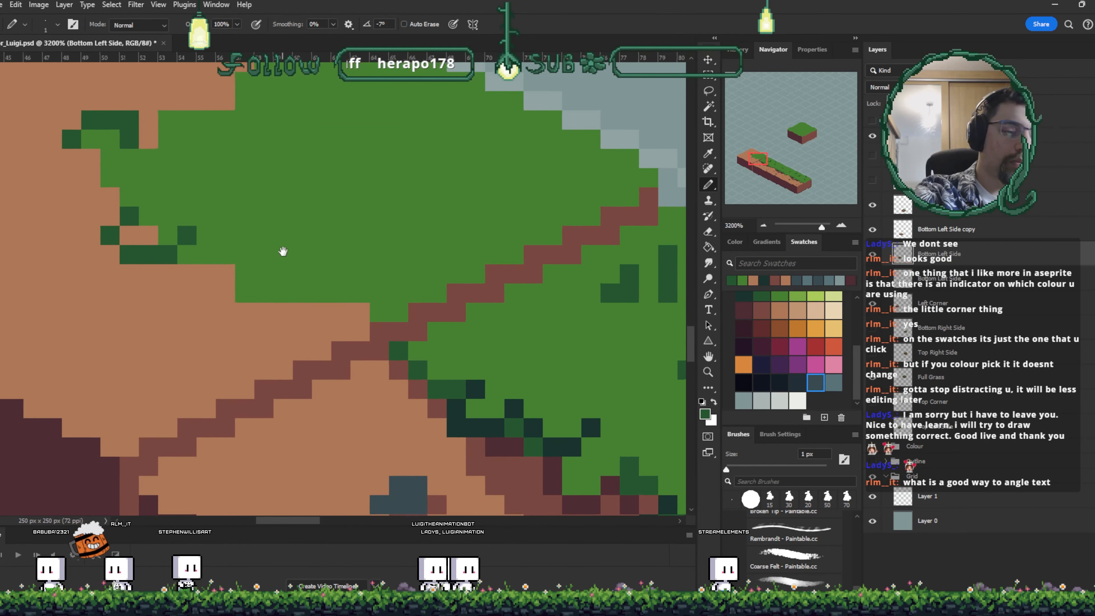
drag(185, 268, 217, 290)
key(ctrl+z)
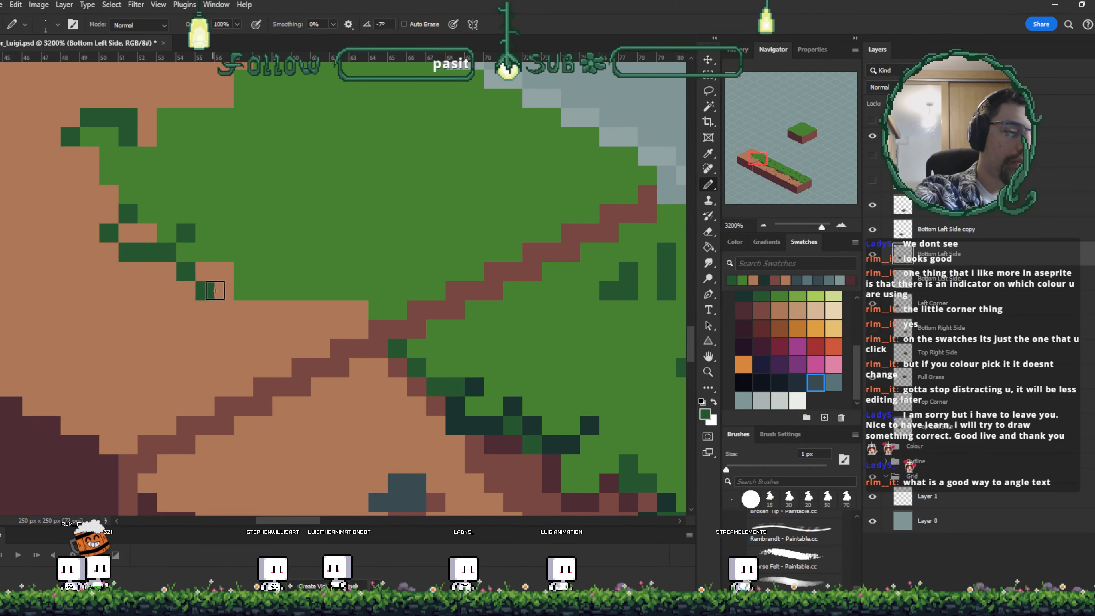
click(239, 275)
drag(310, 303, 283, 295)
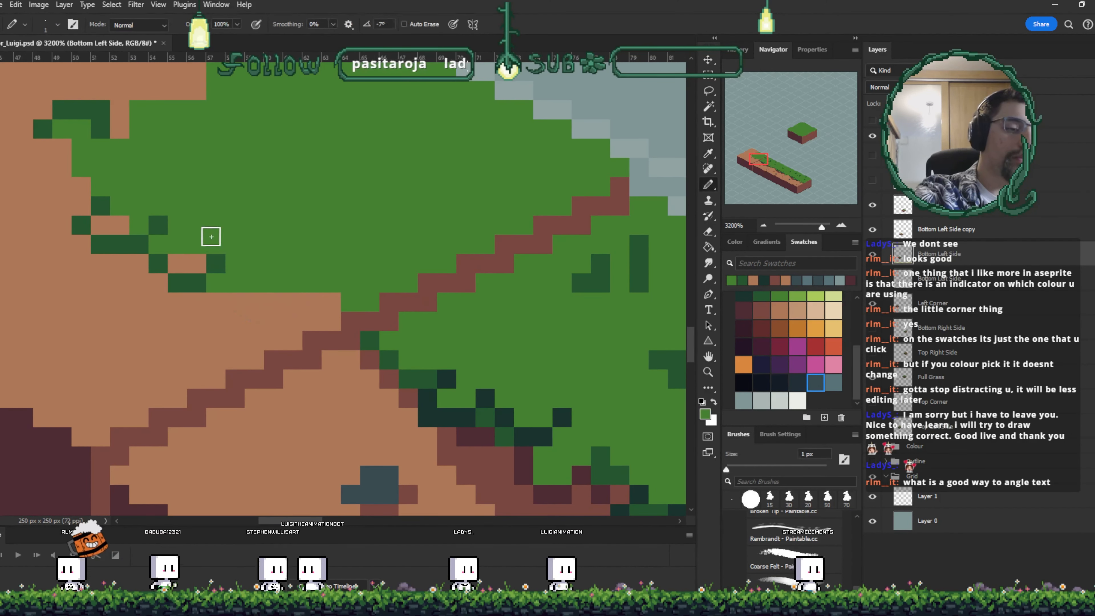
- Paint dark green tuft pixels along the upper grass edge of the corner tile
mouse_move(232, 190)
mouse_down()
mouse_move(276, 208)
mouse_move(326, 282)
mouse_up()
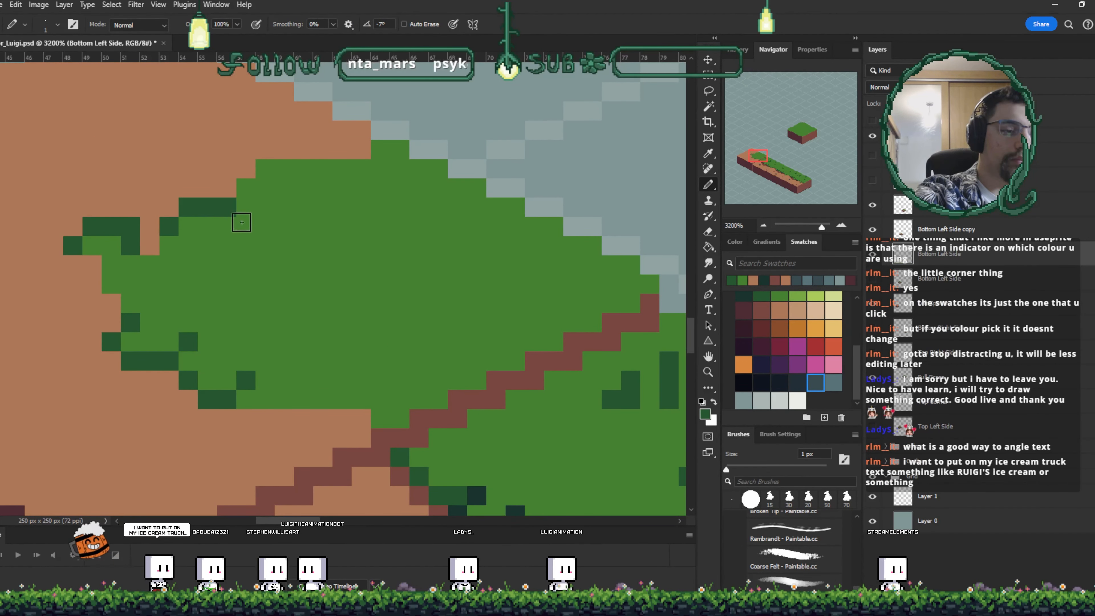
drag(242, 222, 260, 242)
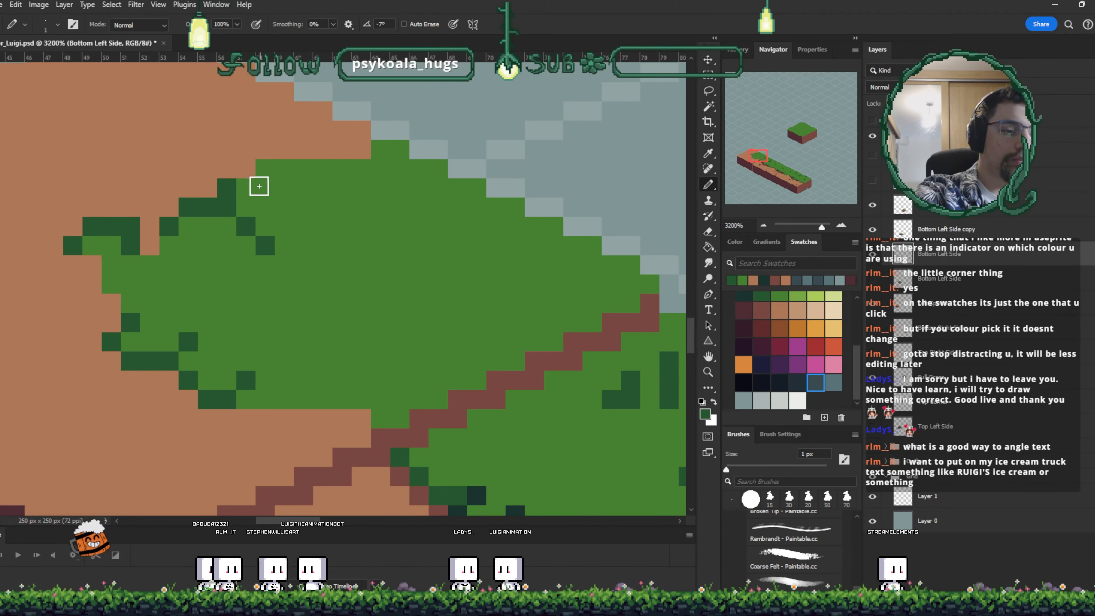
click(248, 175)
mouse_move(274, 184)
mouse_down()
mouse_move(266, 202)
mouse_move(281, 169)
mouse_up()
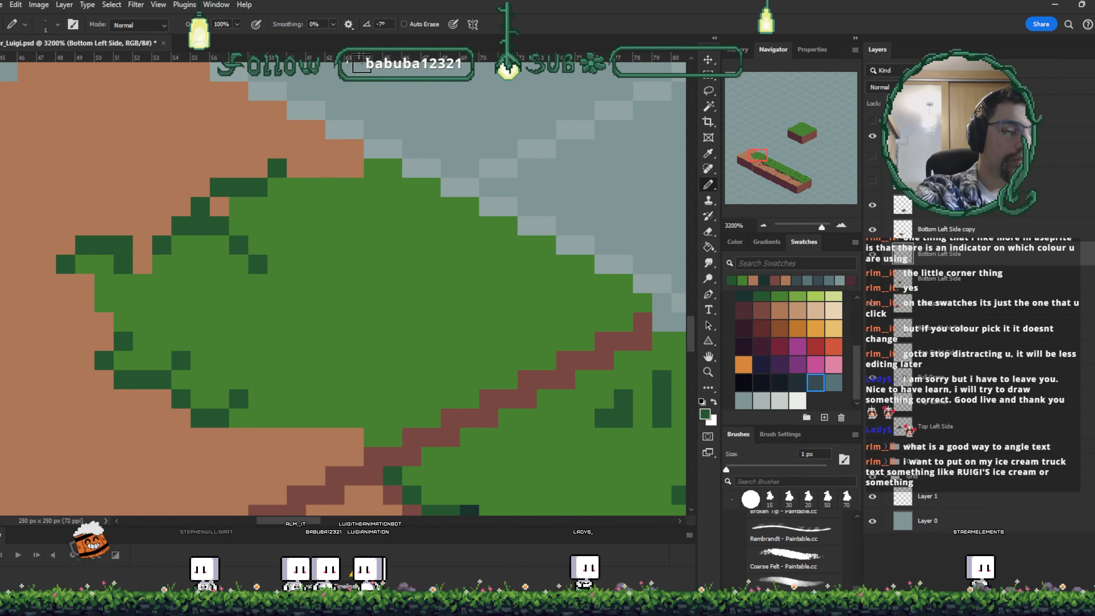
drag(296, 168, 334, 168)
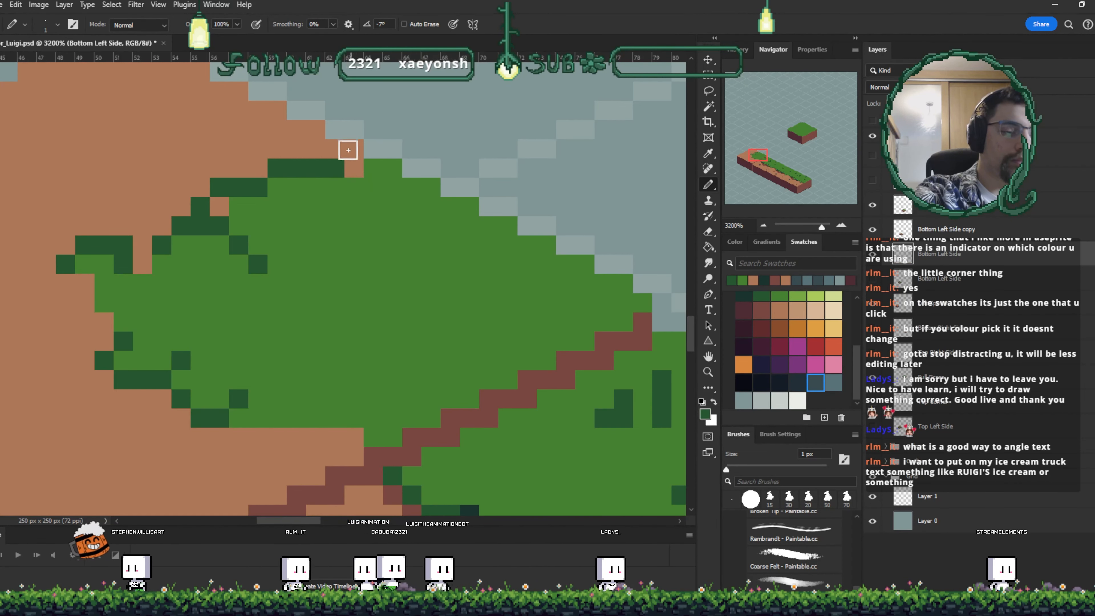
drag(335, 206, 362, 215)
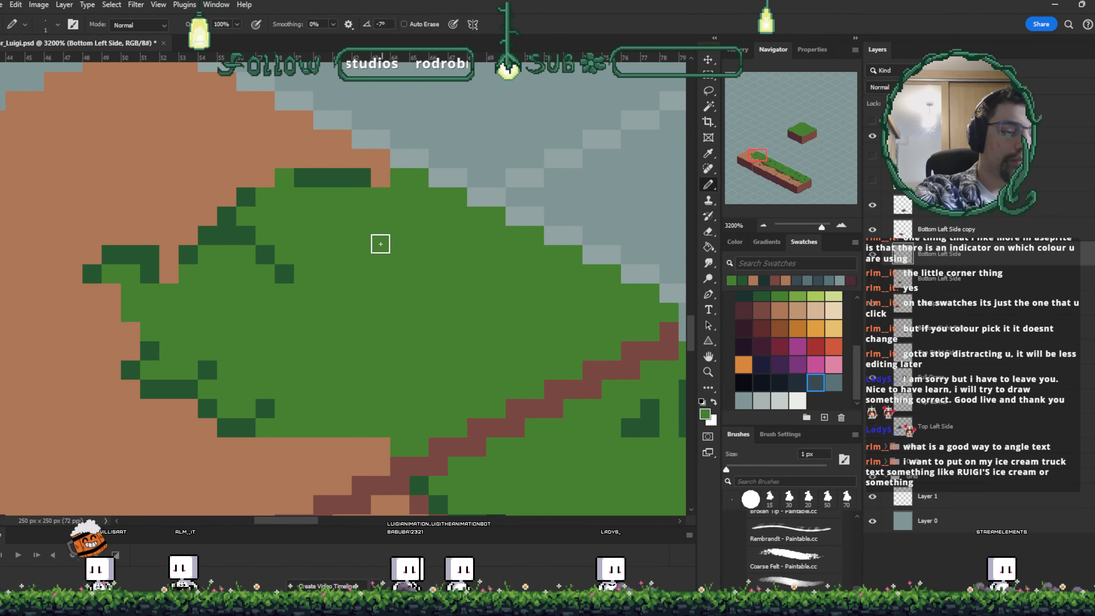
drag(318, 437, 343, 437)
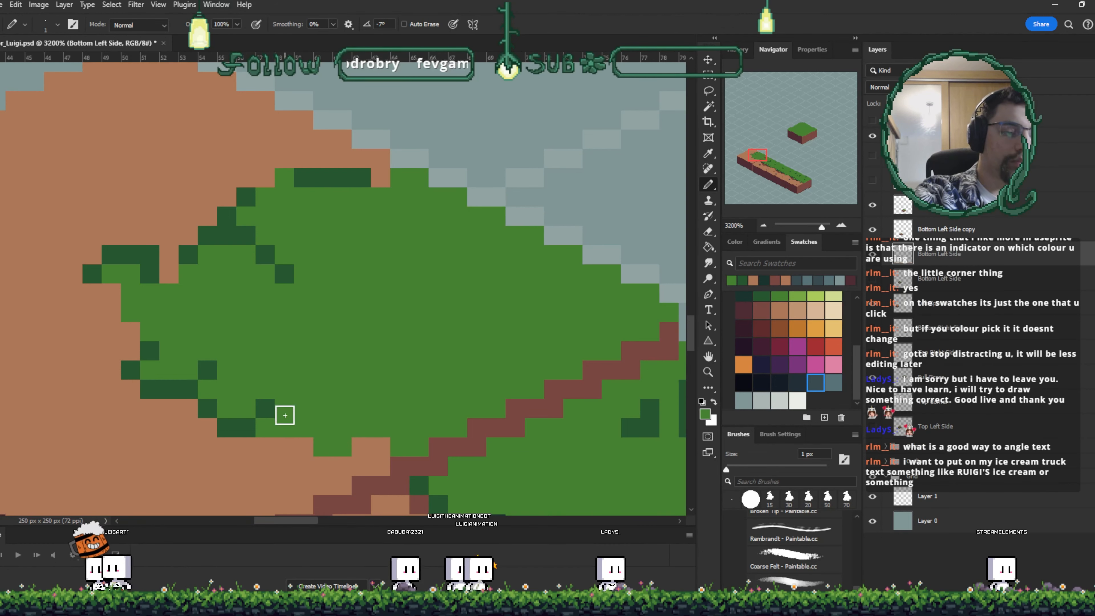
- Sample the dirt colour and paint over the stray grass pixels at the corner tile's upper edge
key(i)
click(374, 176)
key(b)
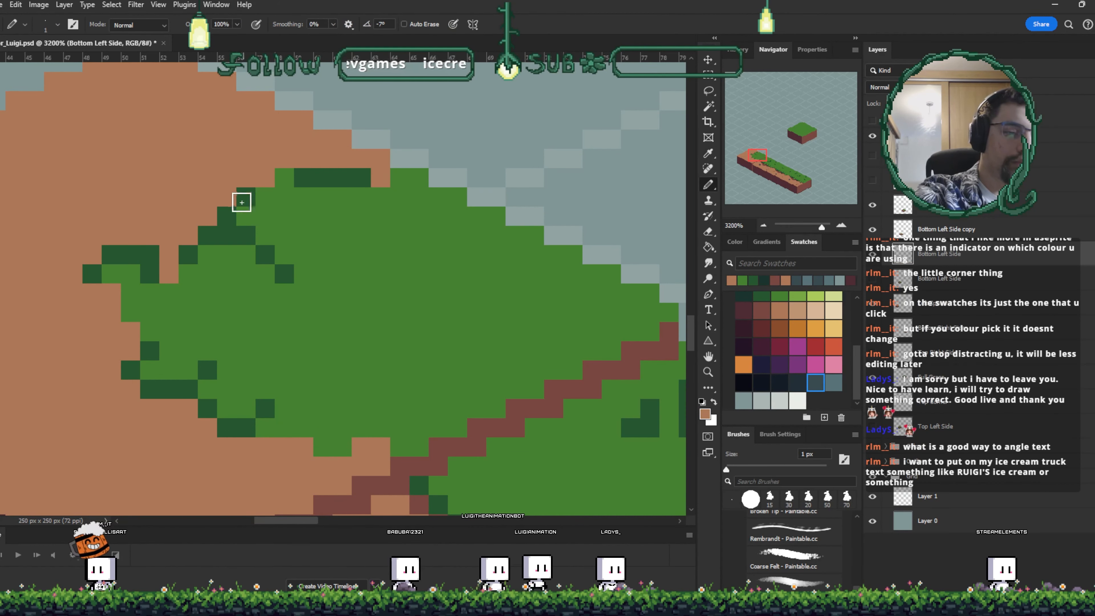
drag(243, 201, 258, 193)
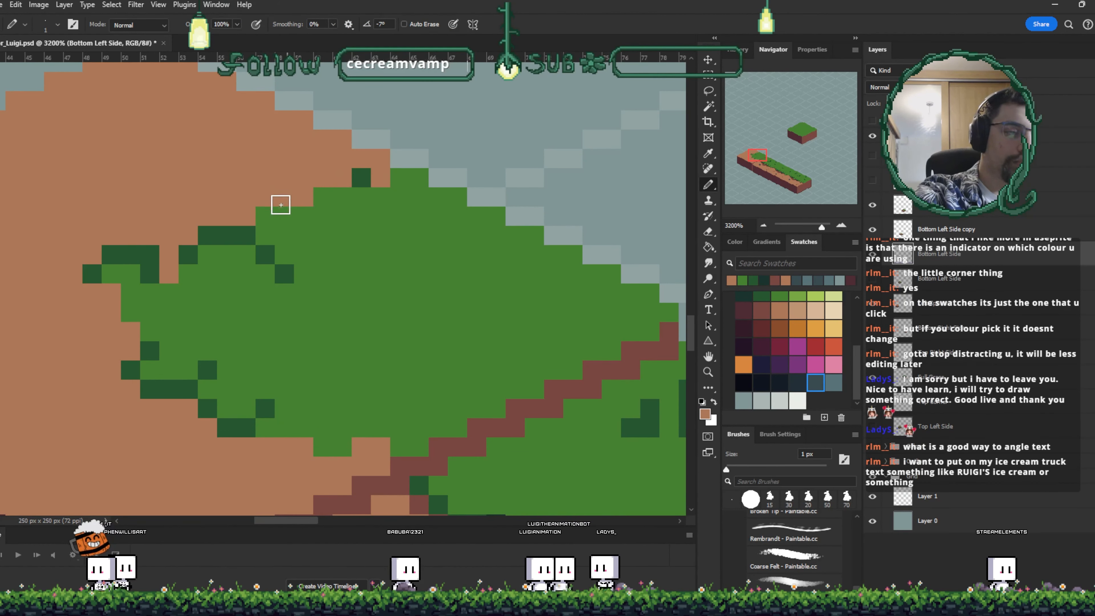
click(266, 216)
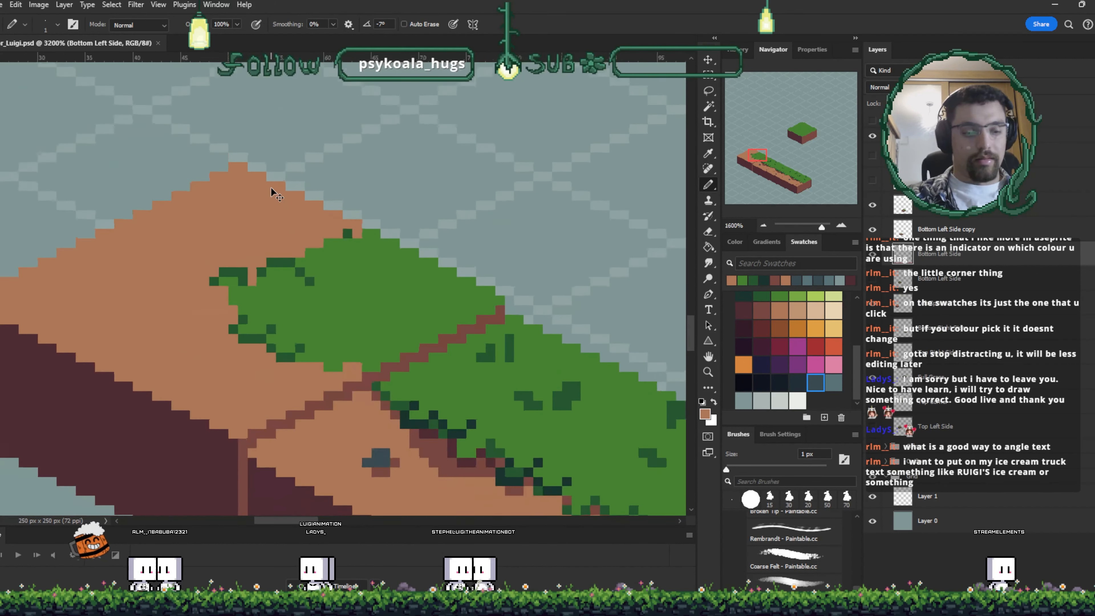
- Add a text layer reading TEST TEXT above the tile strip
key(ctrl+minus)
key(ctrl+minus)
key(ctrl+minus)
key(ctrl+minus)
key(ctrl+minus)
key(ctrl+minus)
key(ctrl+t)
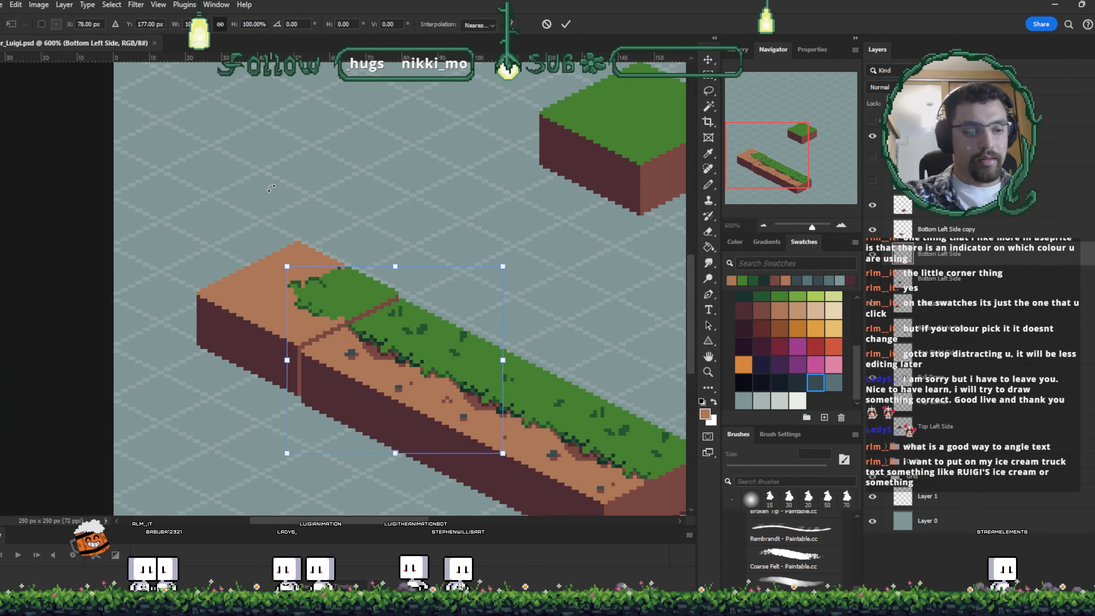
key(Escape)
ctrl+click(612, 181)
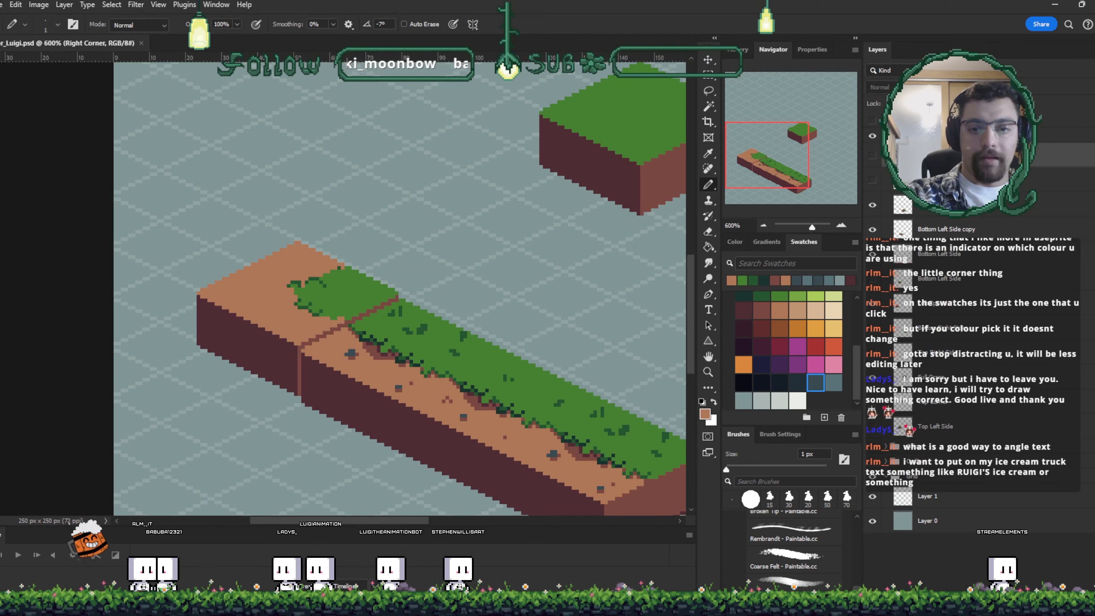
key(t)
click(406, 211)
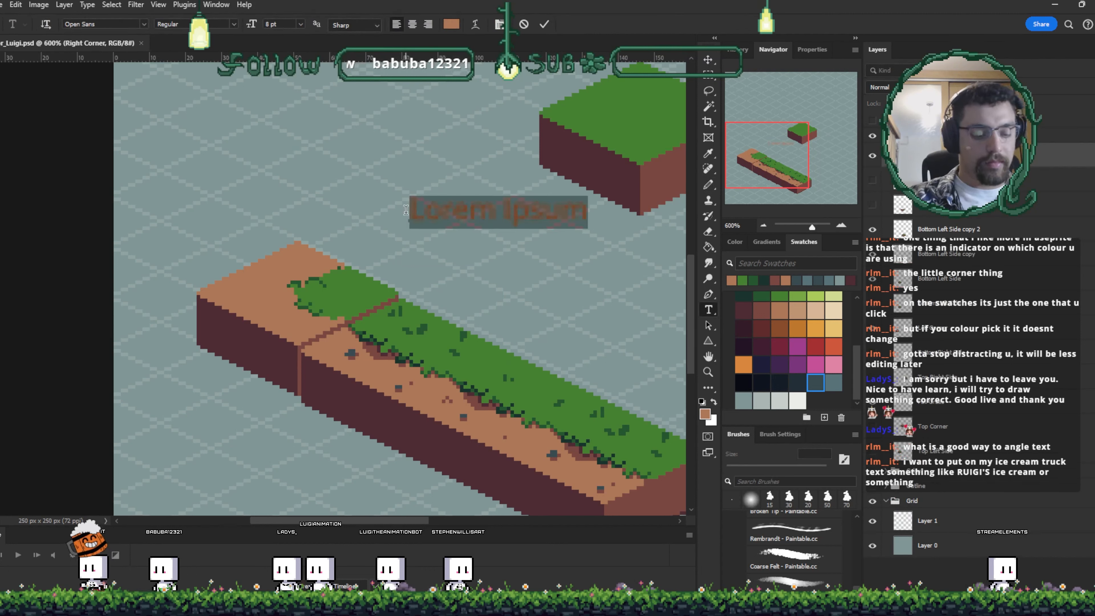
text(TEST TEXT)
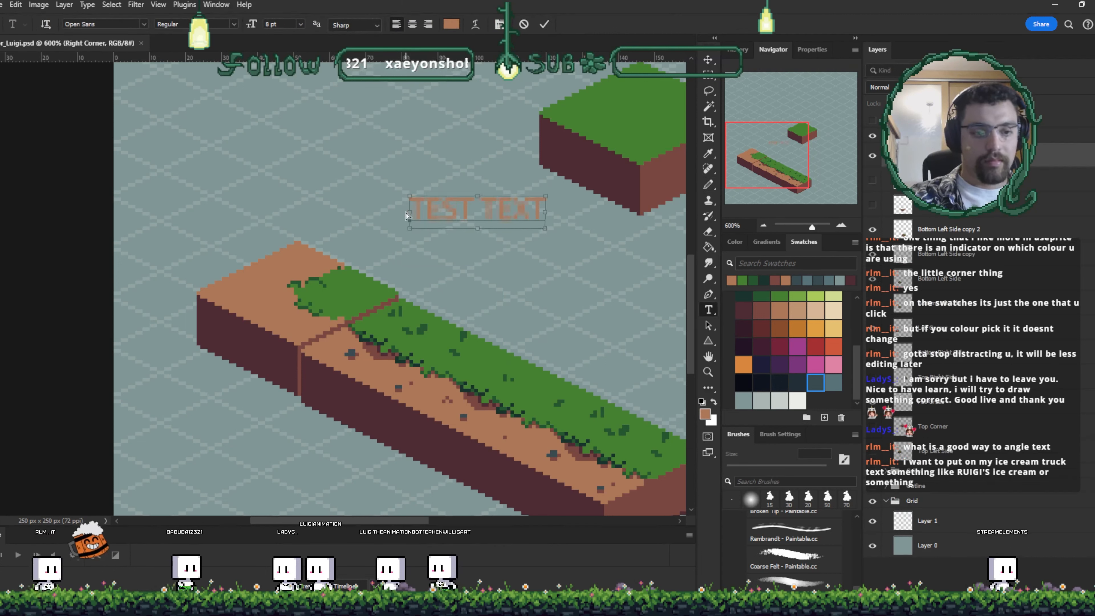
- Set the text to 48 pt Bold
key(ctrl+a)
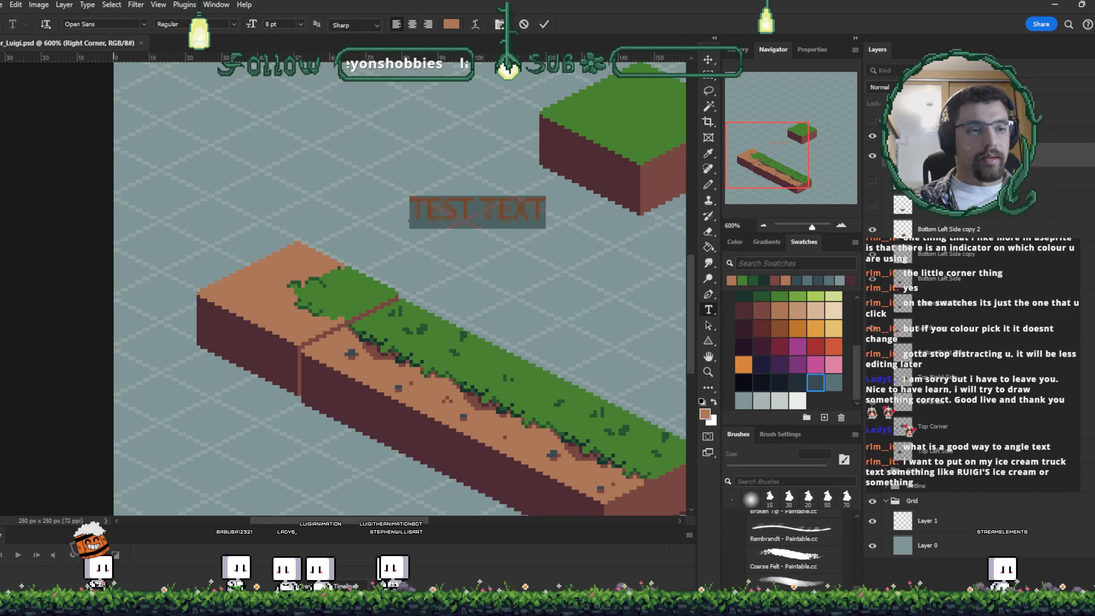
scroll(377, 170, right, 2)
scroll(377, 170, down, 5)
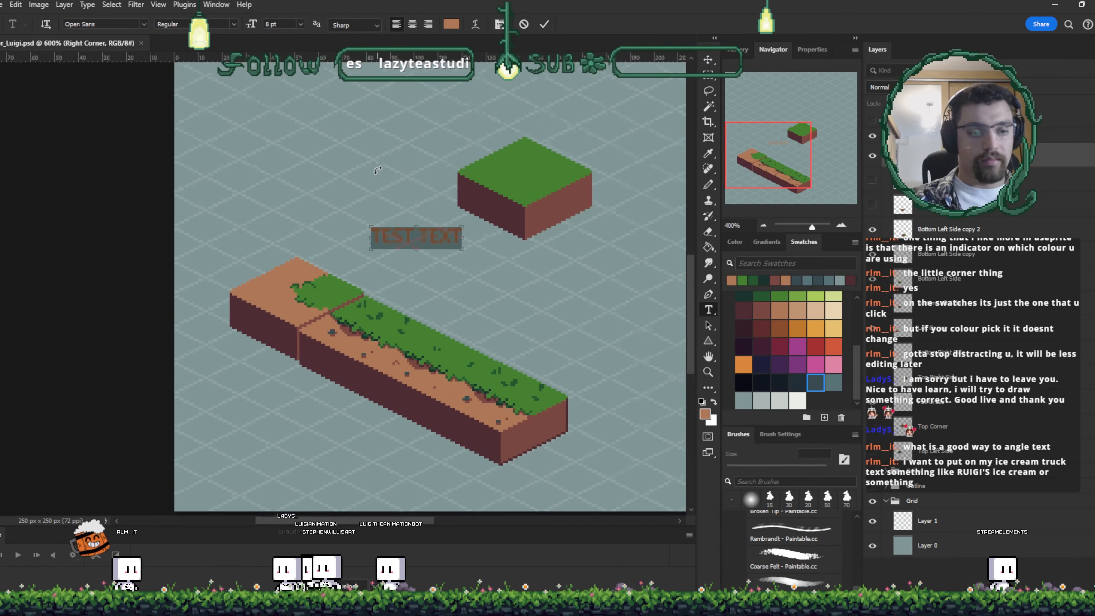
click(300, 24)
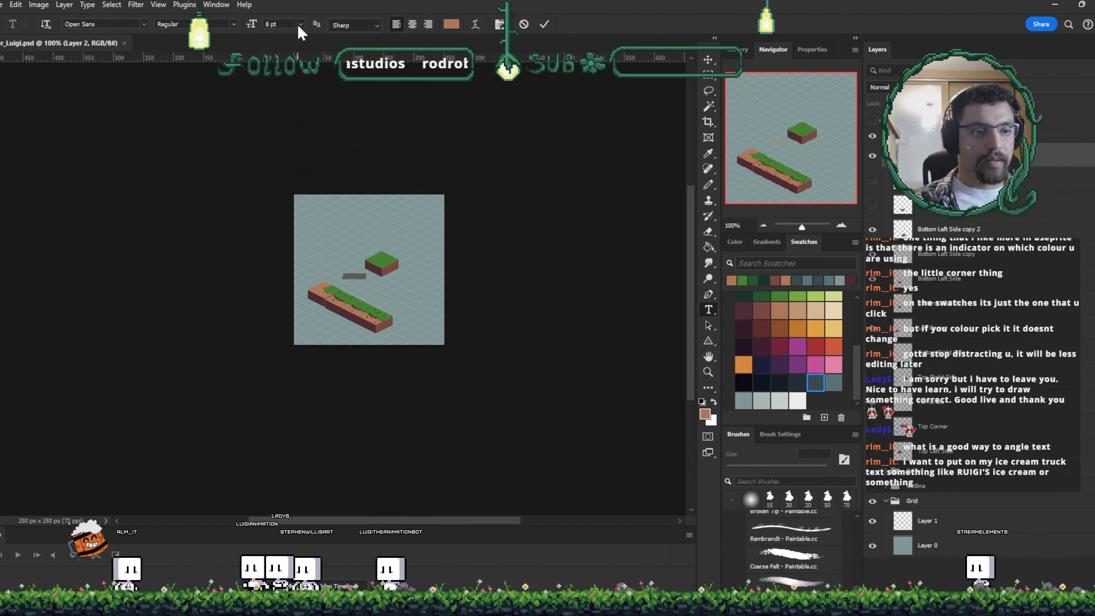
click(307, 197)
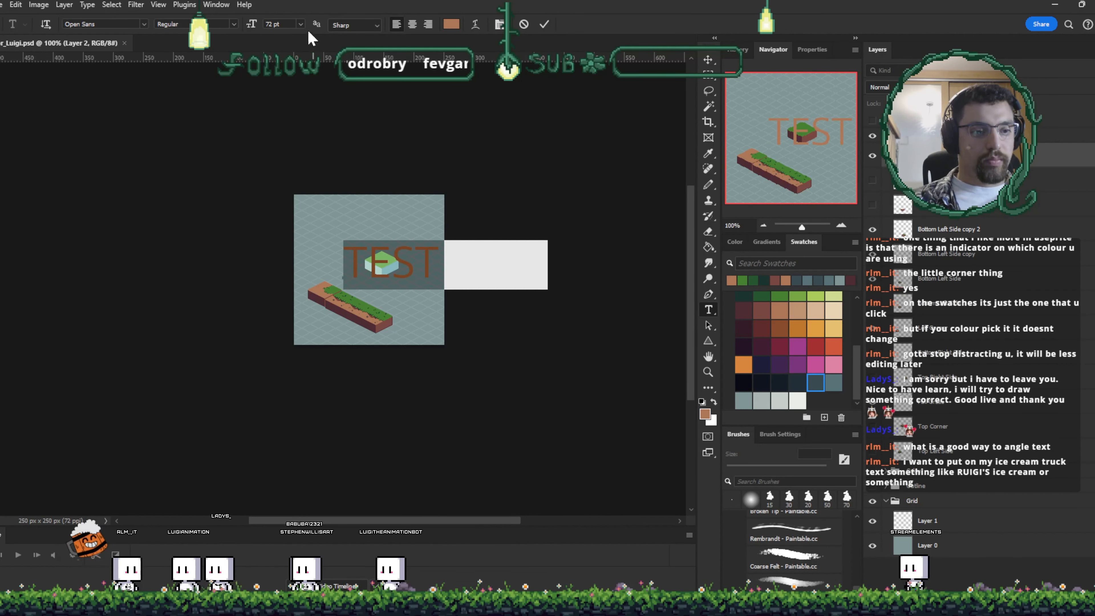
scroll(285, 173, up, 2)
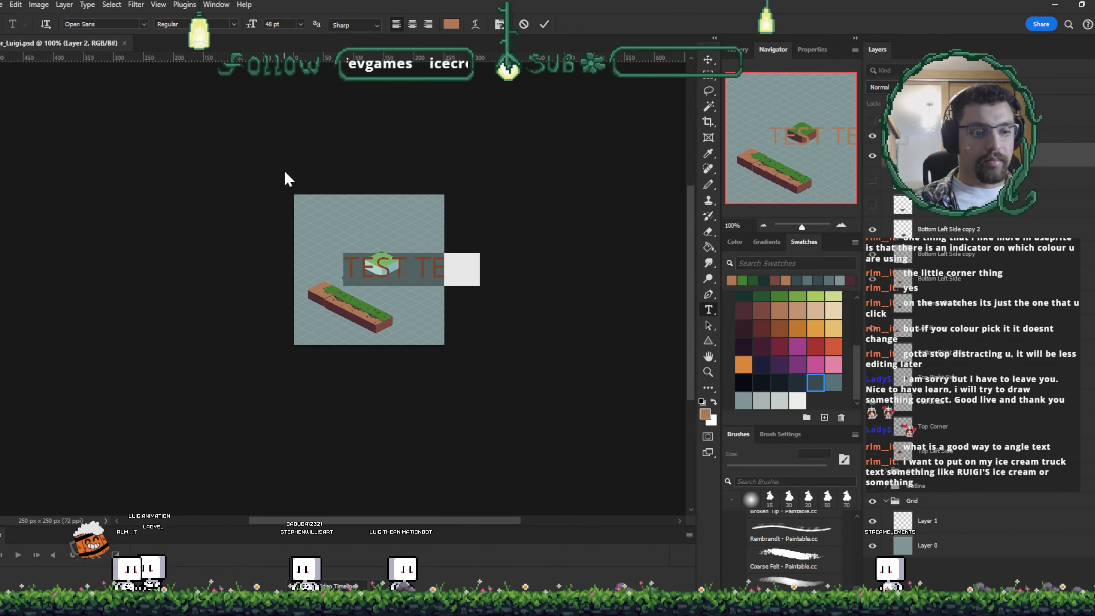
click(234, 24)
click(219, 93)
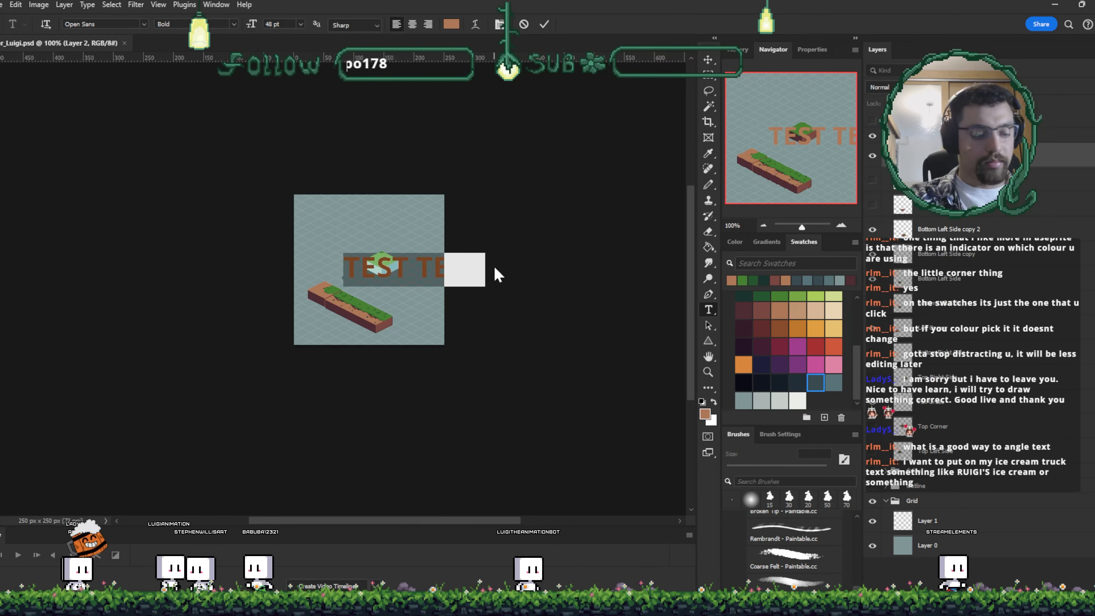
- Replace the text with RUIGI and commit it
text(TE)
text(RUIGI)
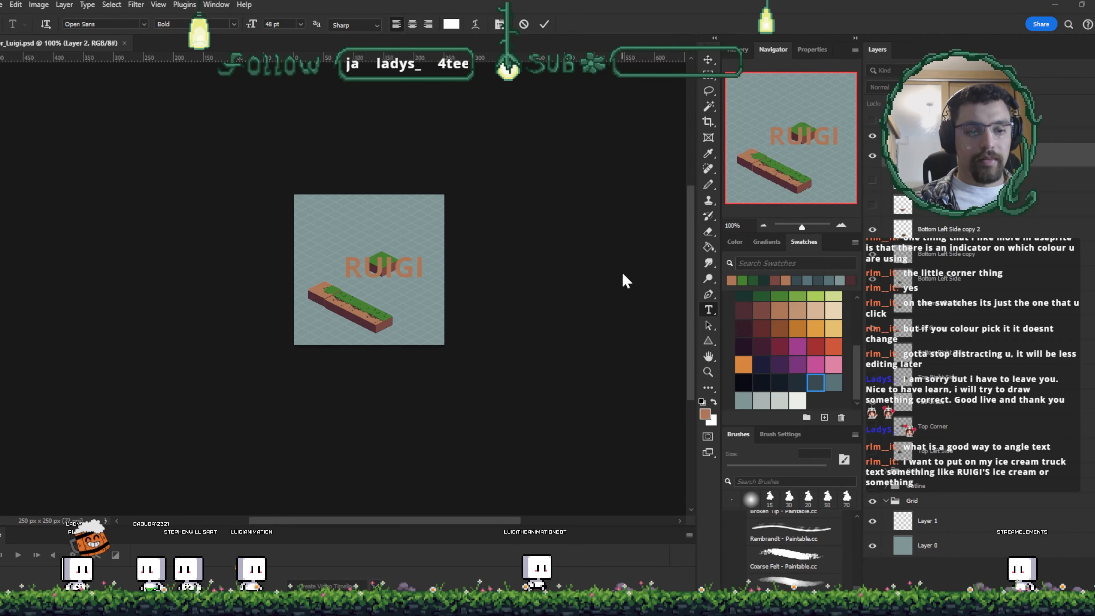
click(544, 25)
- Select all the RUIGI text and change its colour to white
click(393, 277)
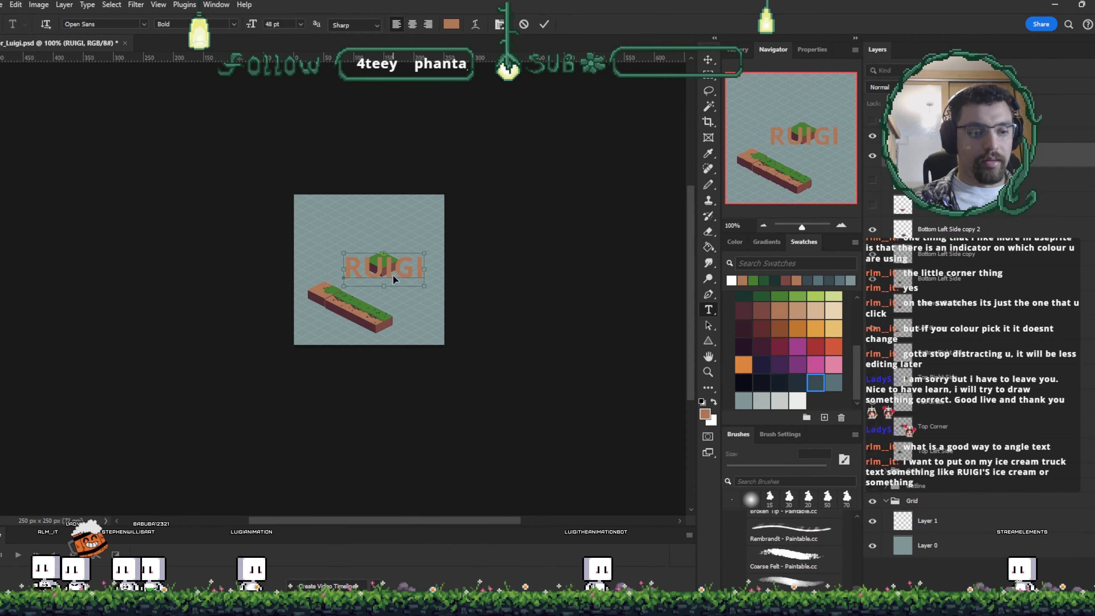
key(ctrl+a)
click(452, 24)
drag(421, 312, 363, 268)
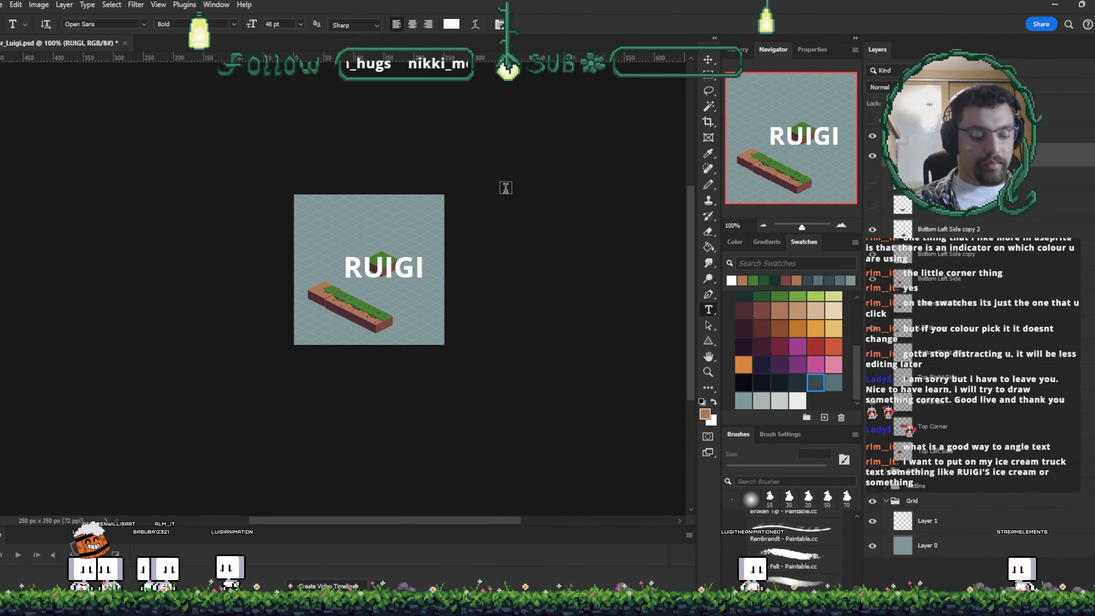
- Move the RUIGI text slightly upward above the floating grass block
key(v)
click(513, 222)
key(ctrl+plus)
key(ctrl+plus)
drag(513, 222, 379, 227)
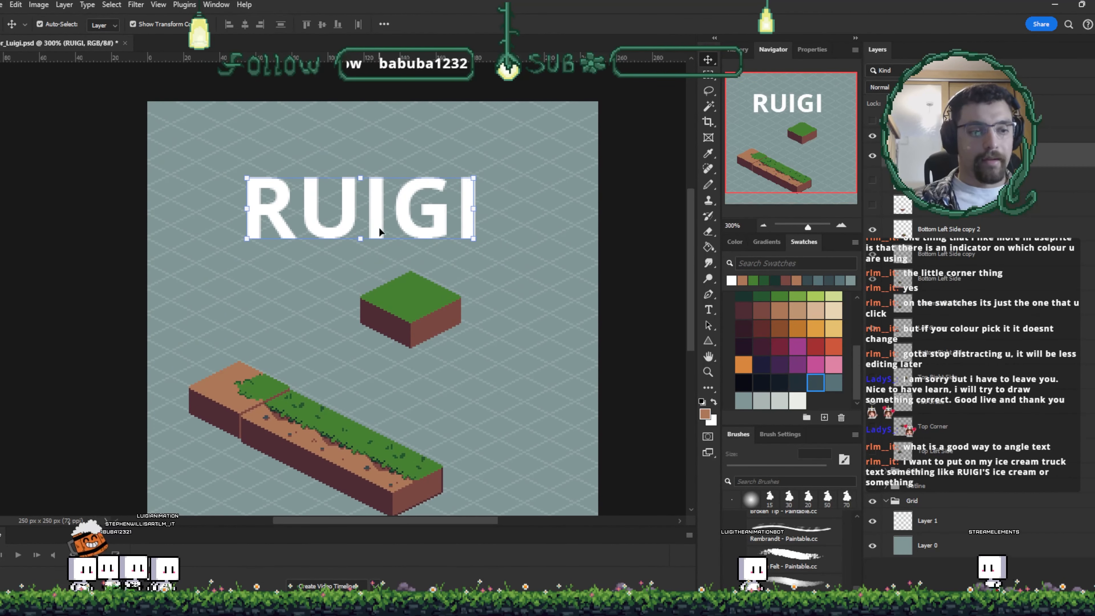
key(ctrl+plus)
key(ctrl+plus)
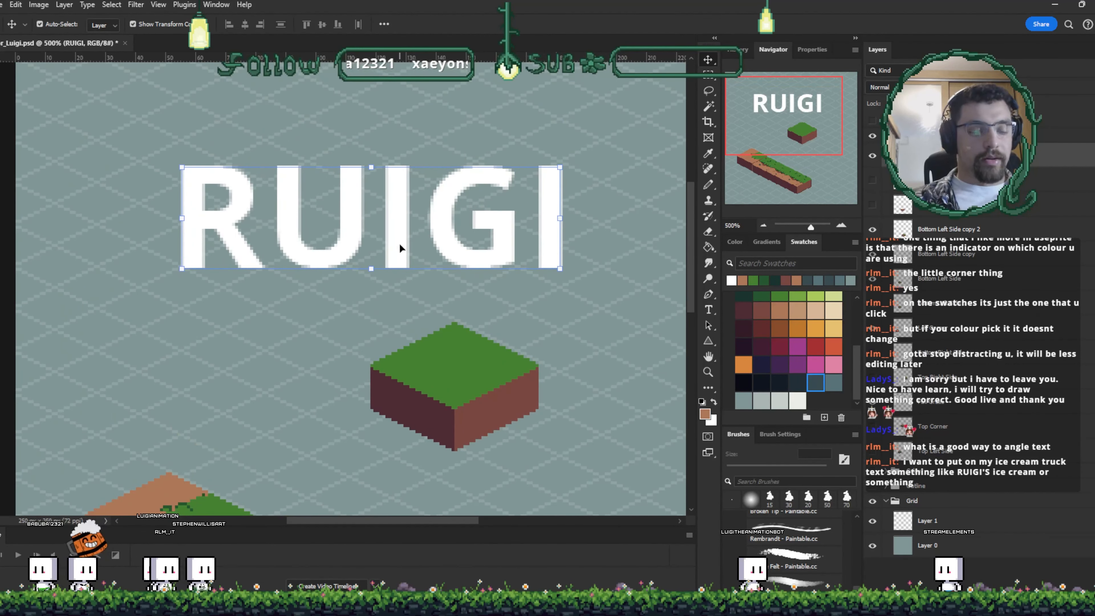
drag(404, 230, 399, 212)
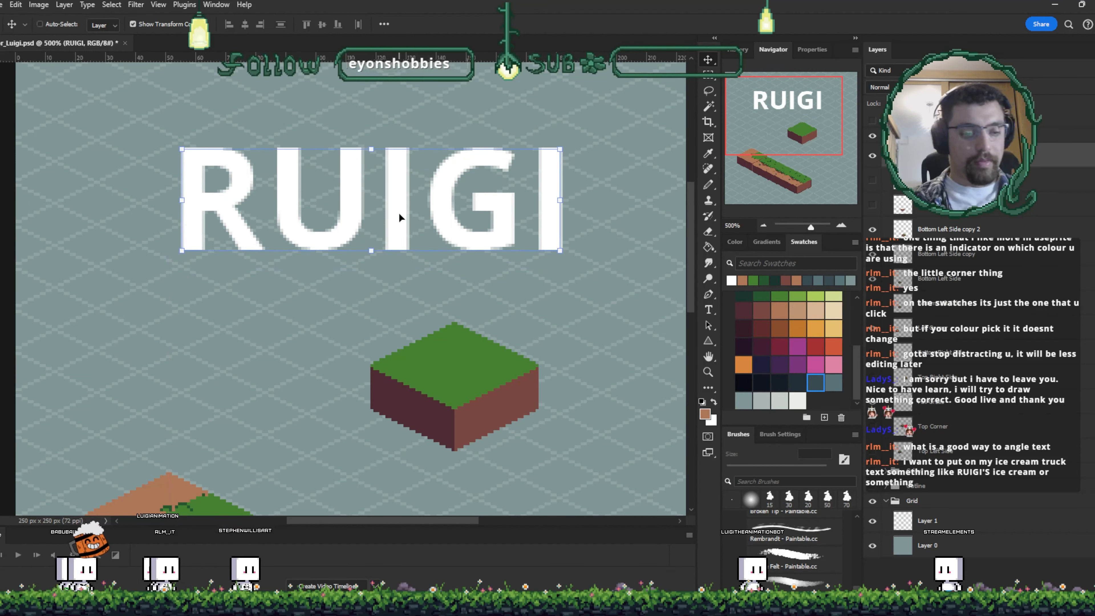
- Skew the RUIGI text diagonally with Free Transform to follow the isometric angle, then shift it right
key(ctrl+t)
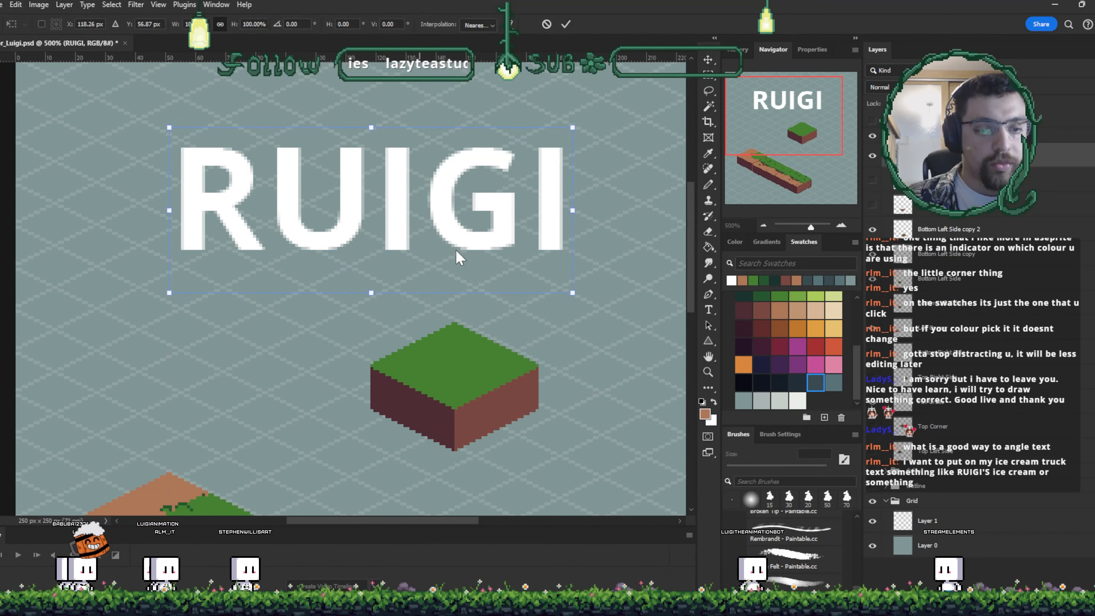
drag(574, 130, 584, 414)
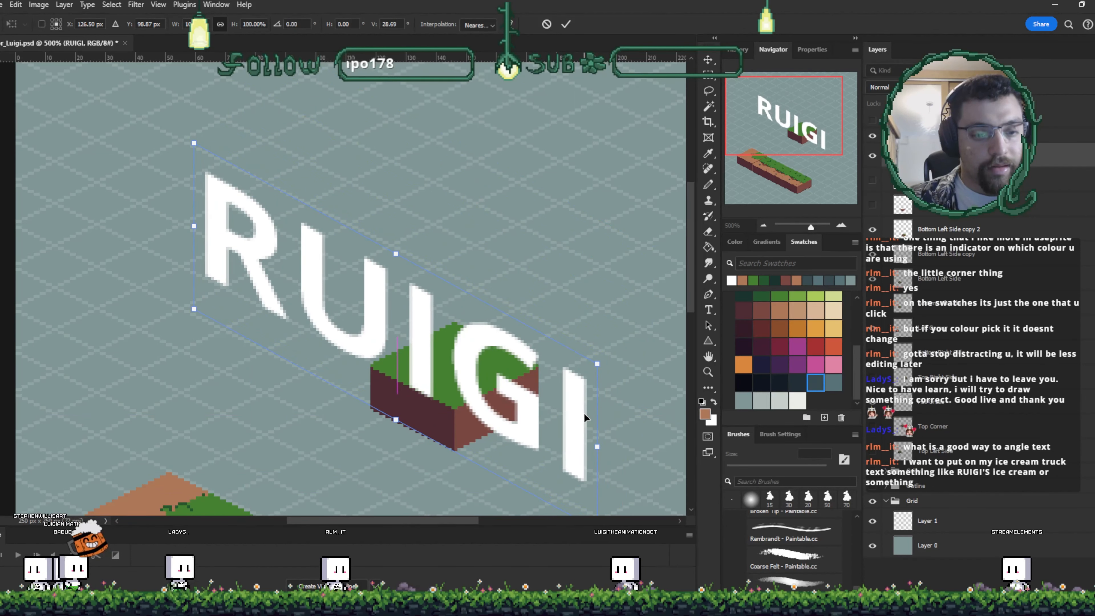
click(567, 25)
drag(511, 318, 495, 200)
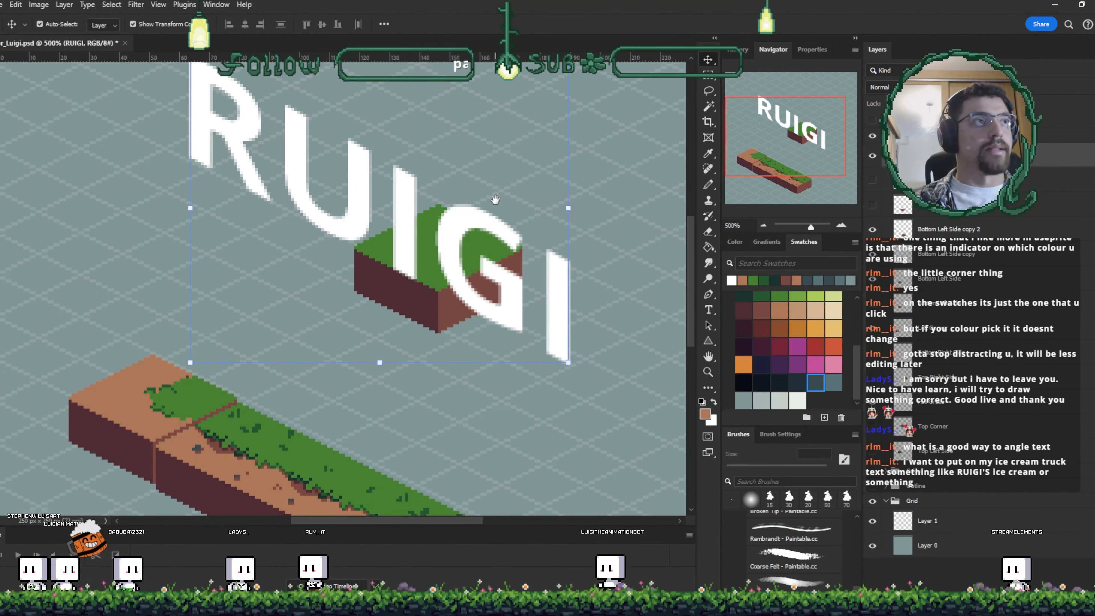
drag(461, 267, 519, 237)
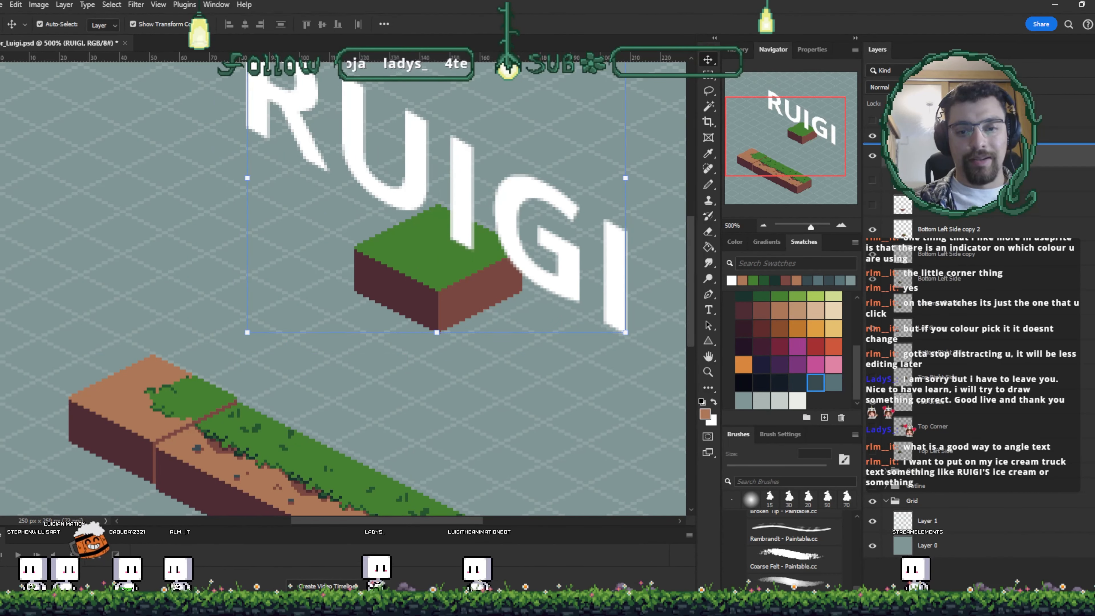
- Move the floating grass block up and to the left
click(434, 288)
drag(436, 287, 294, 137)
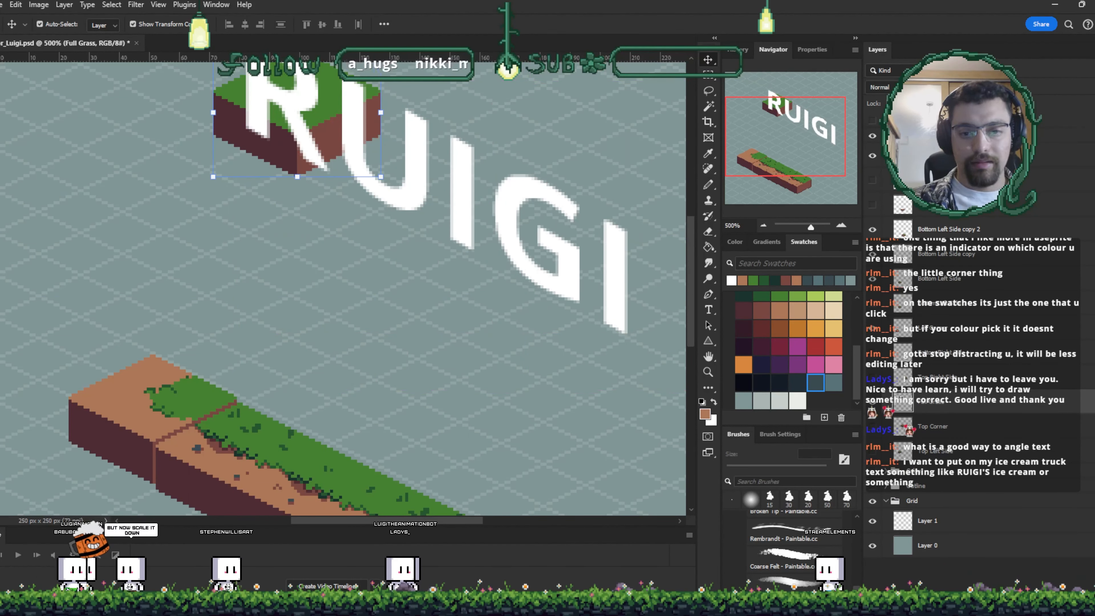
click(356, 151)
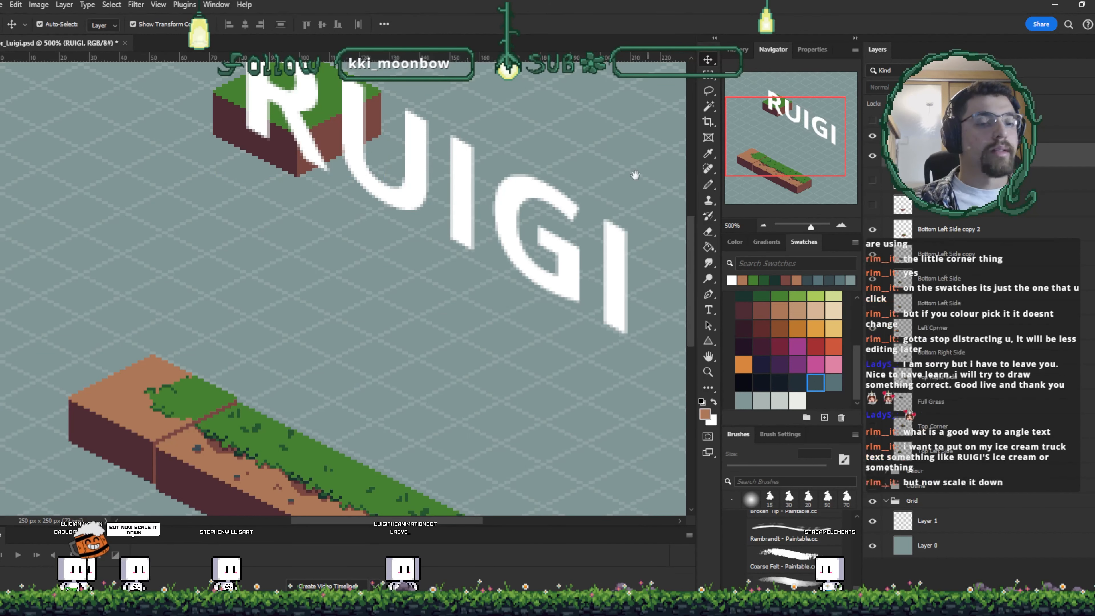
- Scale the RUIGI text down to about 43% with Free Transform, place it below the floating grass block, and save
drag(635, 176, 605, 227)
click(605, 227)
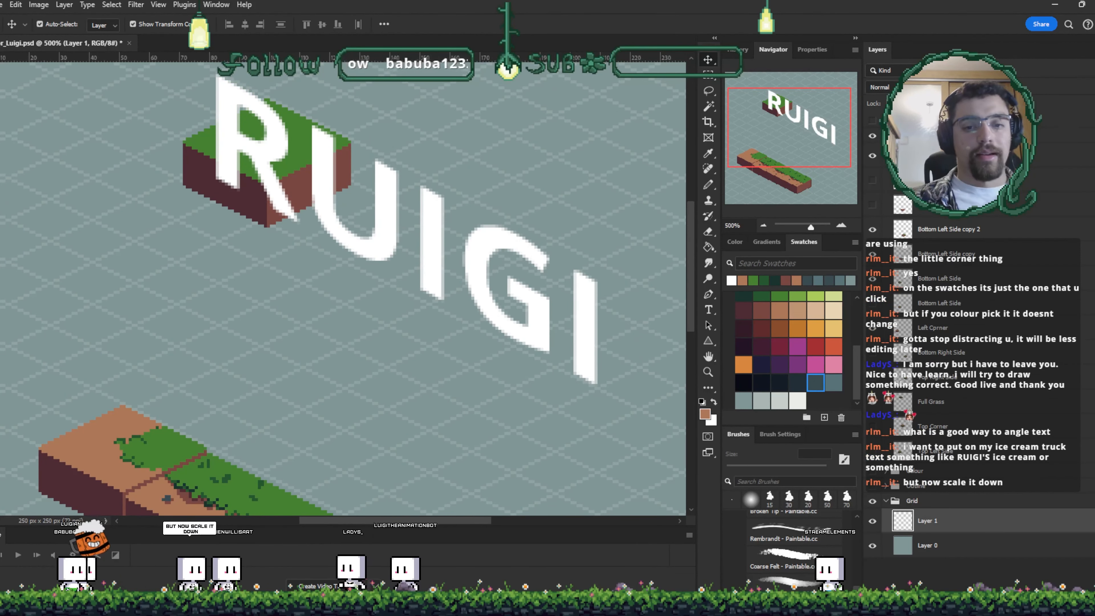
click(965, 156)
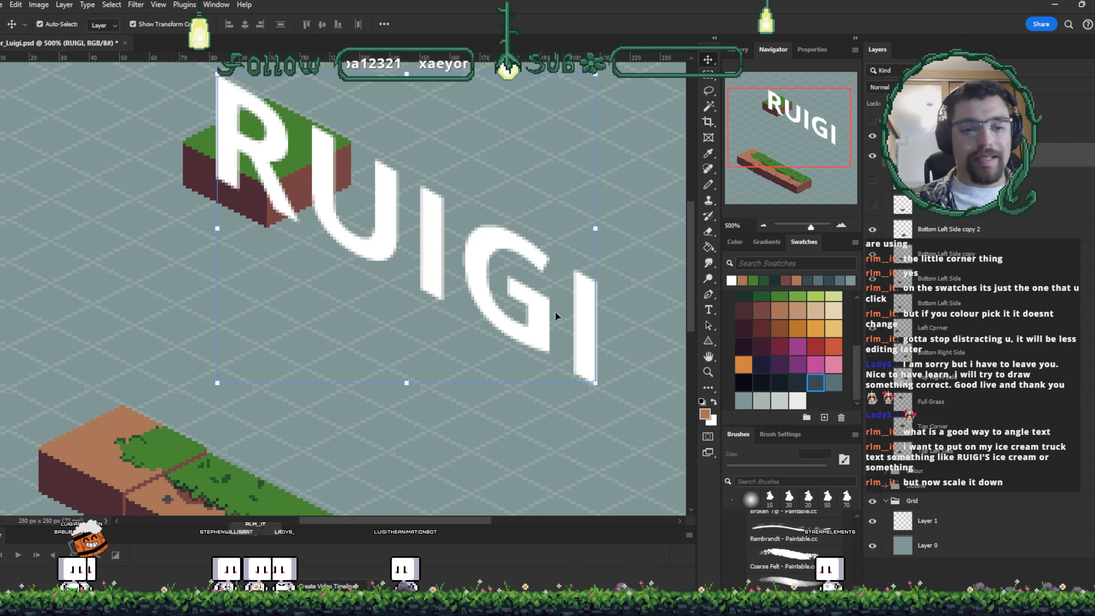
drag(599, 75, 375, 267)
drag(252, 397, 368, 347)
drag(482, 202, 452, 232)
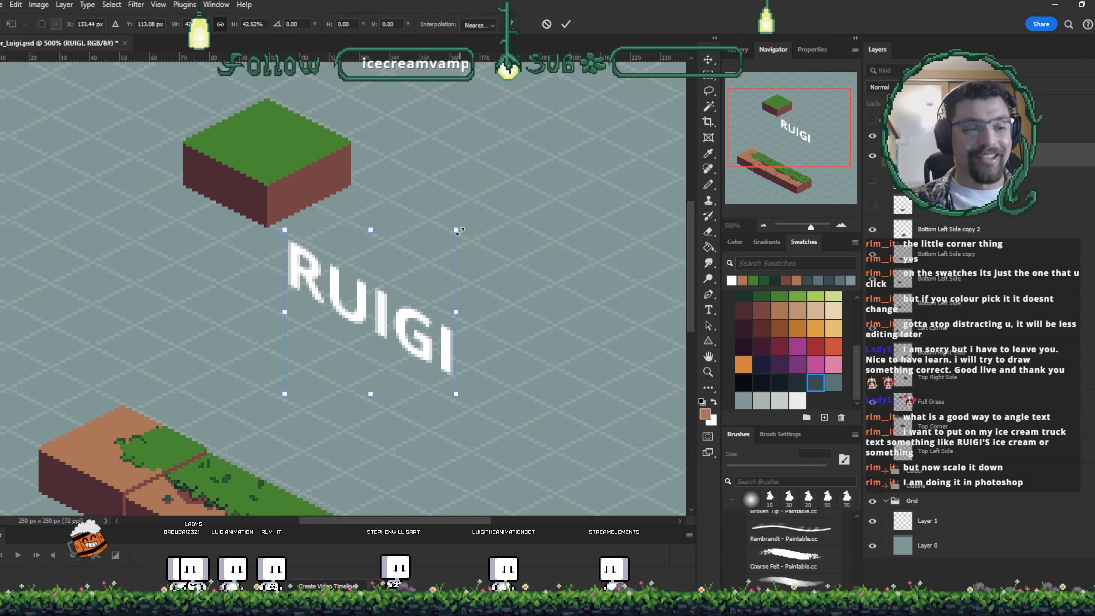
drag(458, 230, 444, 241)
drag(375, 329, 356, 299)
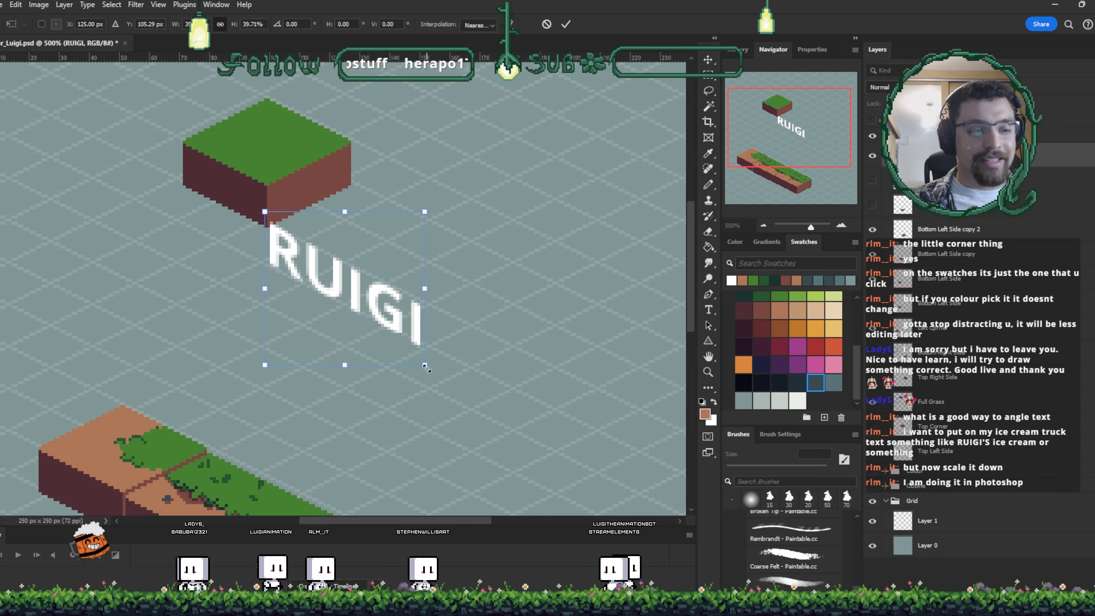
drag(425, 365, 446, 379)
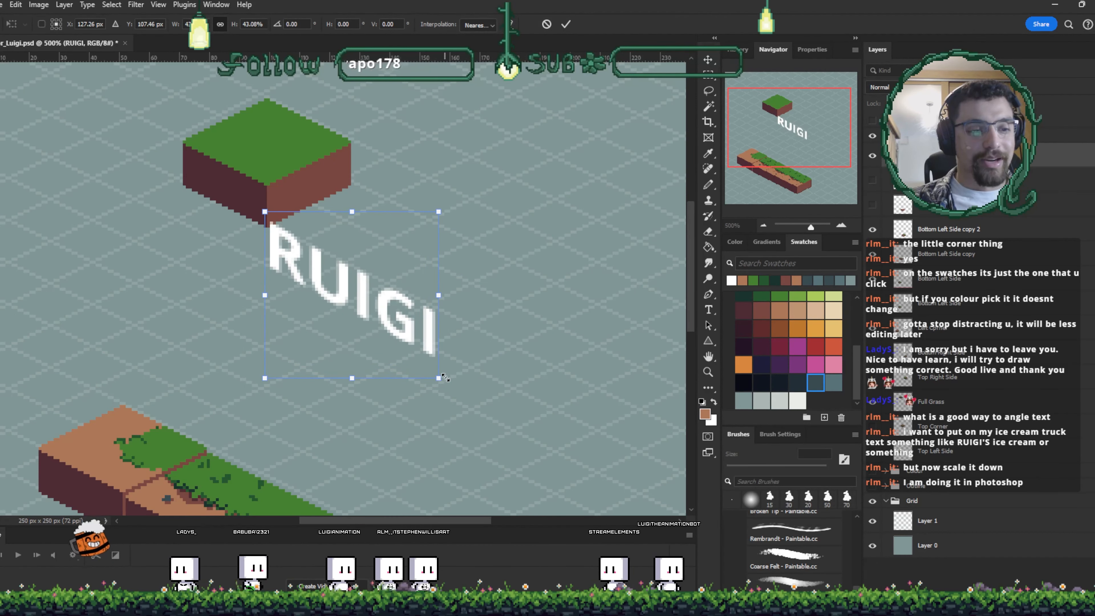
drag(431, 333, 433, 308)
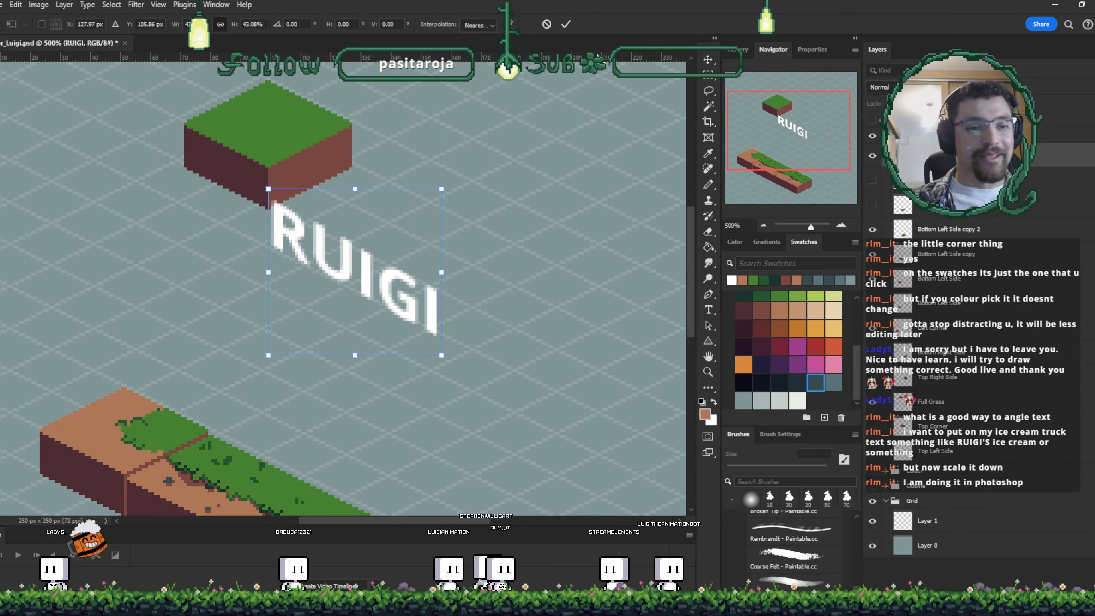
click(569, 28)
key(ctrl+s)
- Set the RUIGI text layer's opacity to 50%
drag(388, 267, 479, 233)
key(ctrl+t)
key(Return)
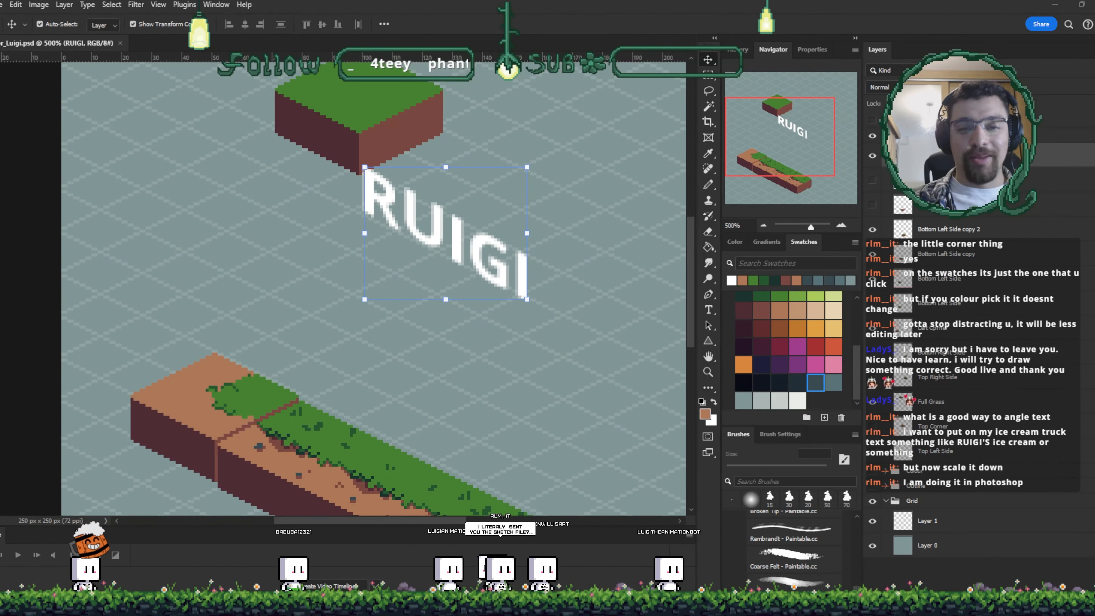
key(5)
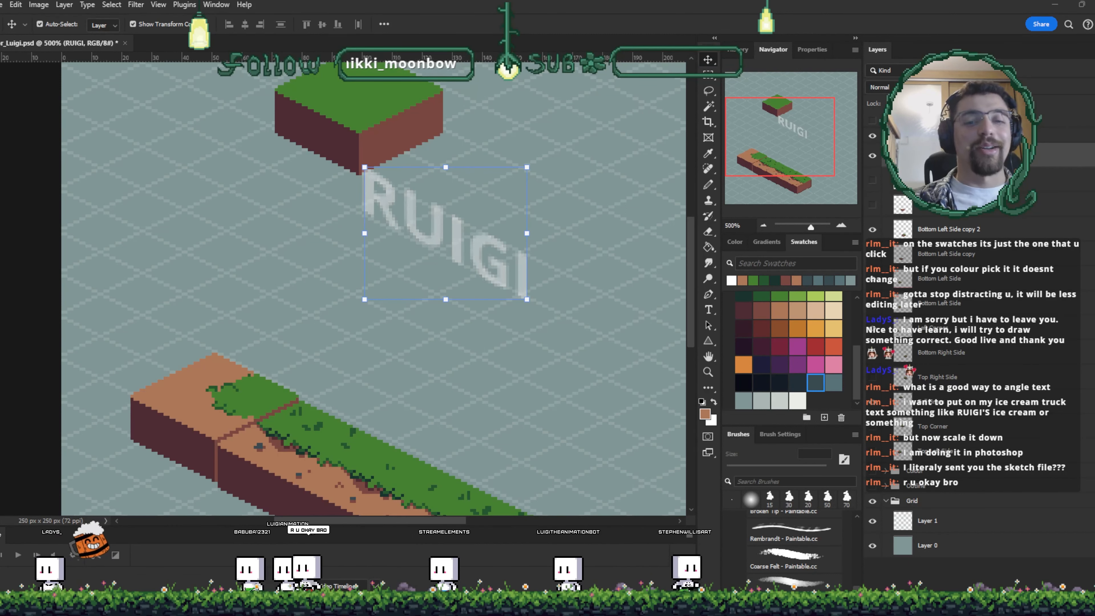
click(604, 224)
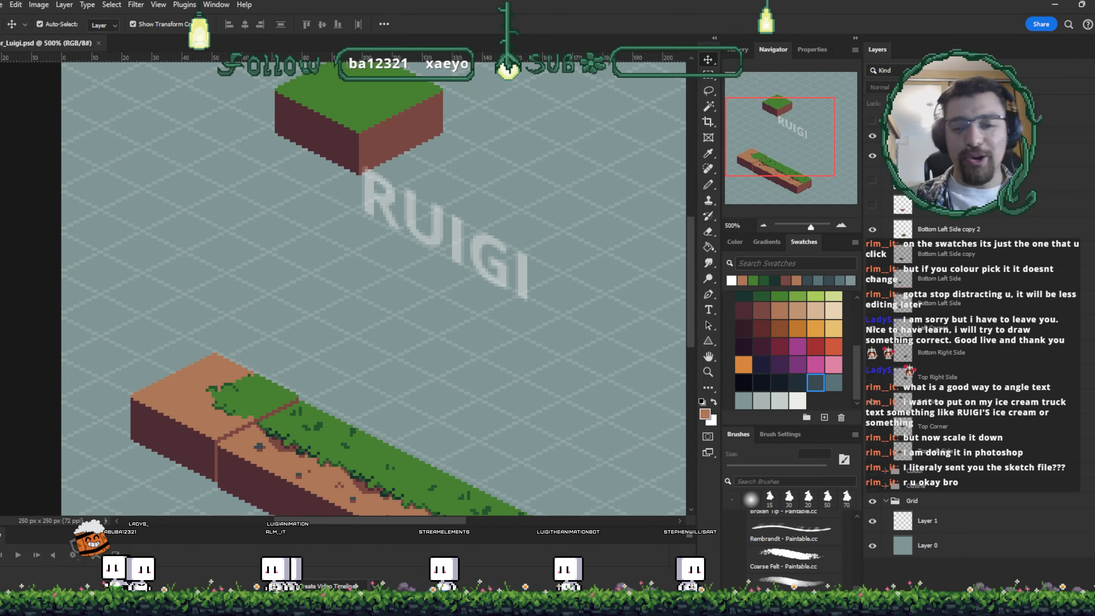
- On a new layer, trace the R and U over the faded text with a white 1 px pencil
click(987, 179)
key(ctrl+j)
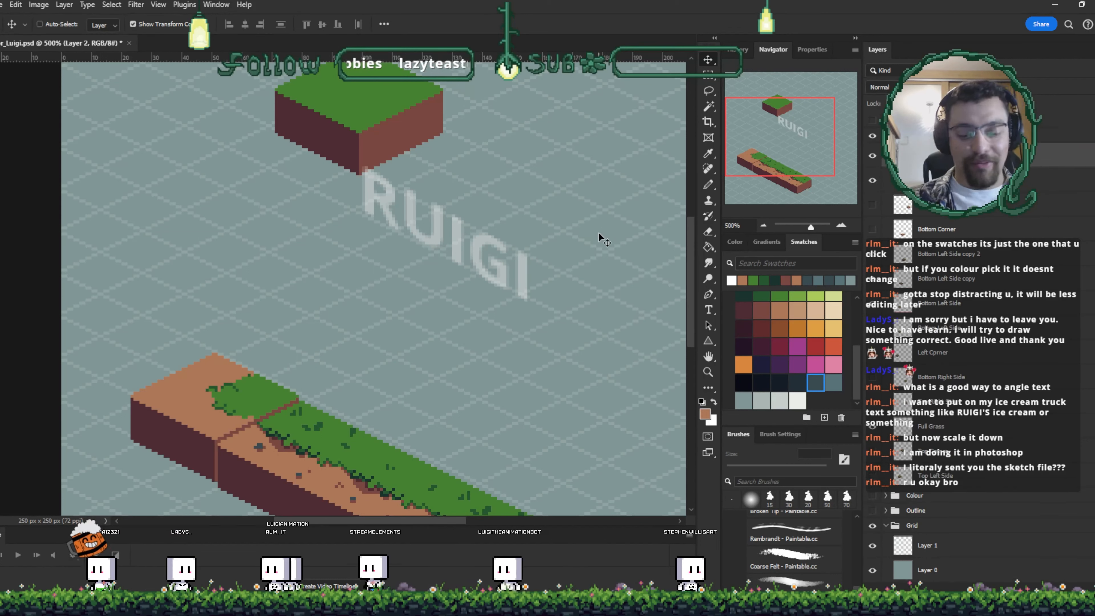
scroll(599, 233, up, 4)
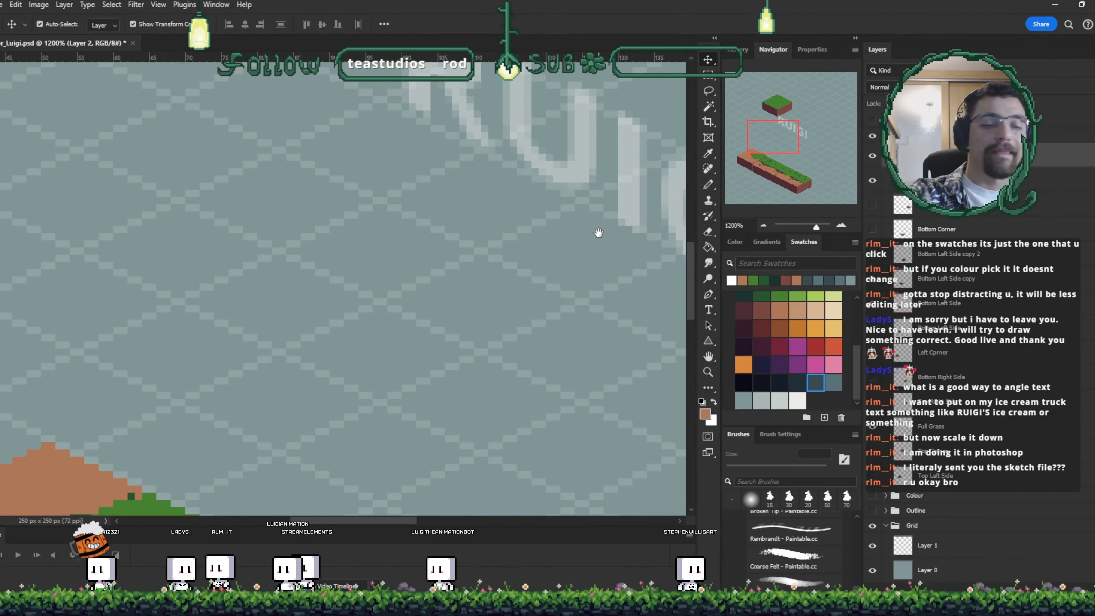
drag(598, 233, 358, 372)
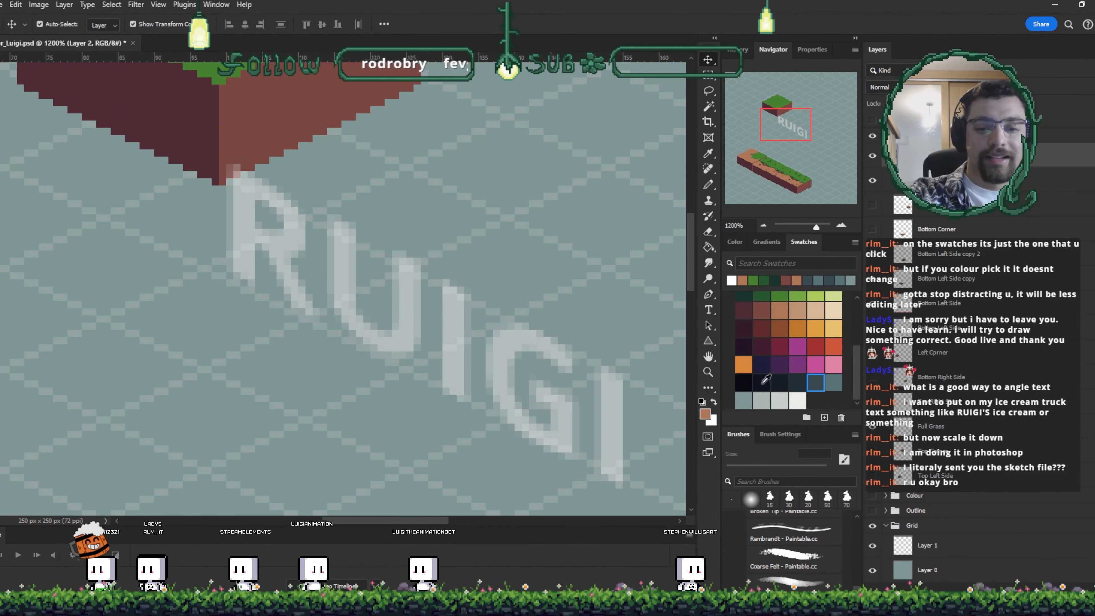
click(797, 400)
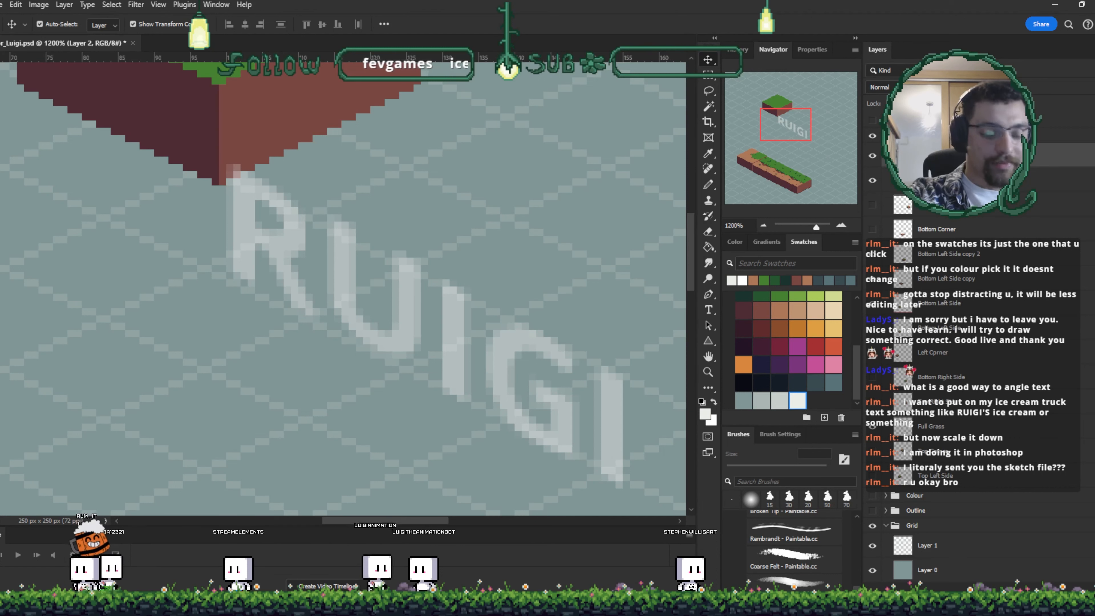
key(b)
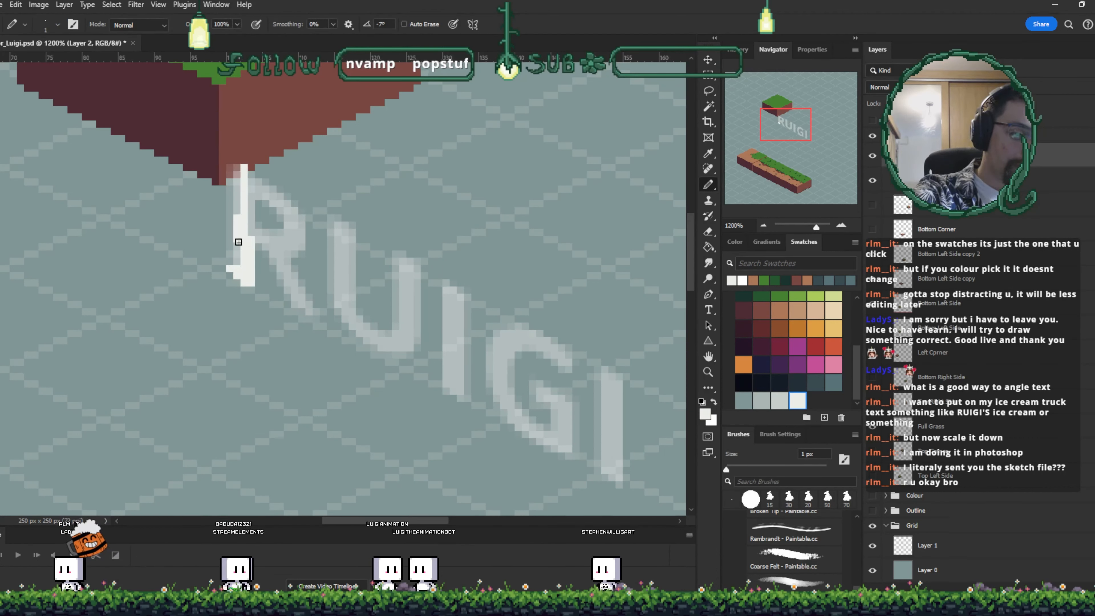
mouse_move(238, 242)
mouse_down()
mouse_move(237, 176)
mouse_move(227, 252)
mouse_move(241, 172)
mouse_up()
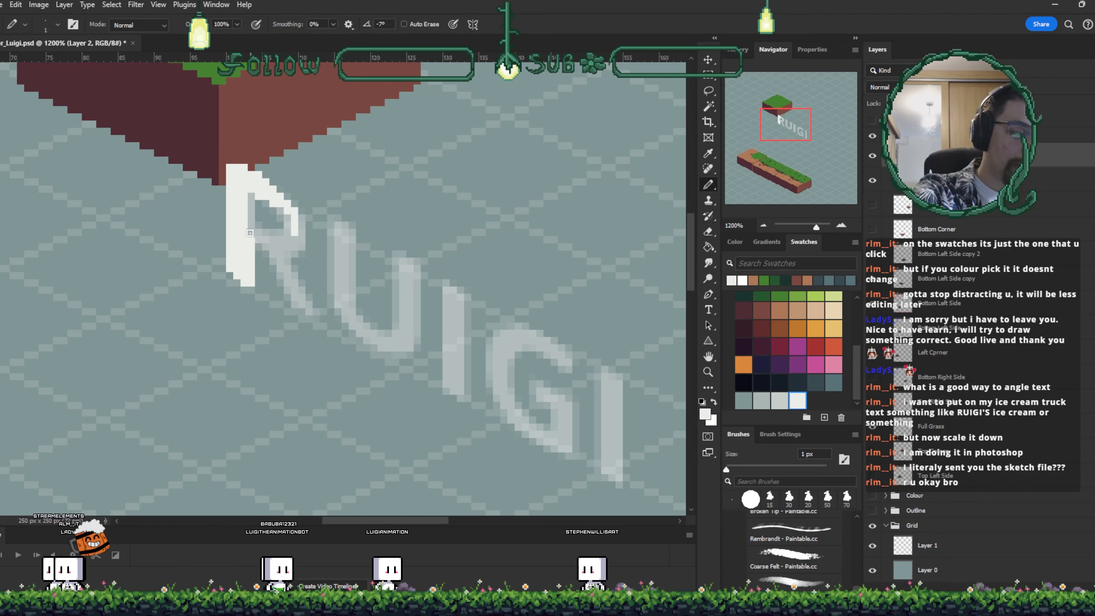
mouse_move(266, 252)
mouse_down()
mouse_move(293, 298)
mouse_move(285, 282)
mouse_up()
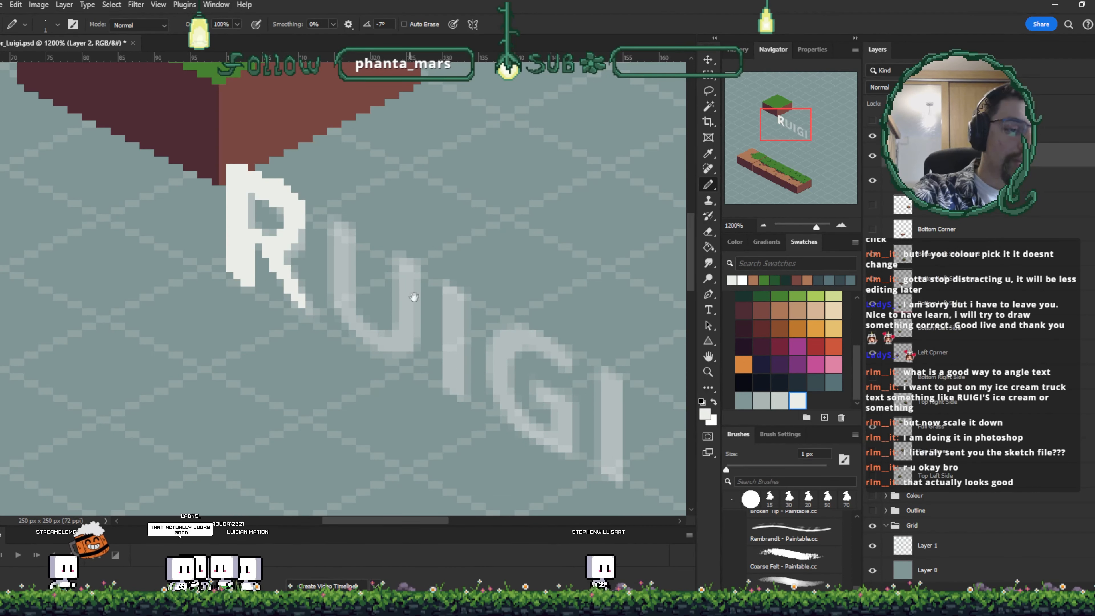
scroll(370, 249, right, 1)
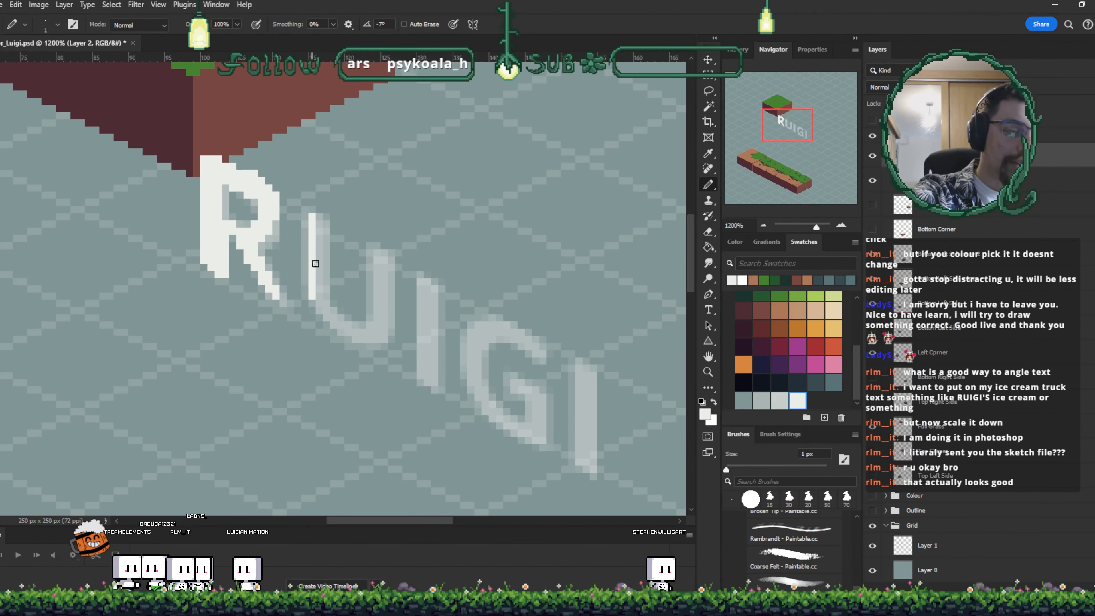
drag(325, 297, 325, 255)
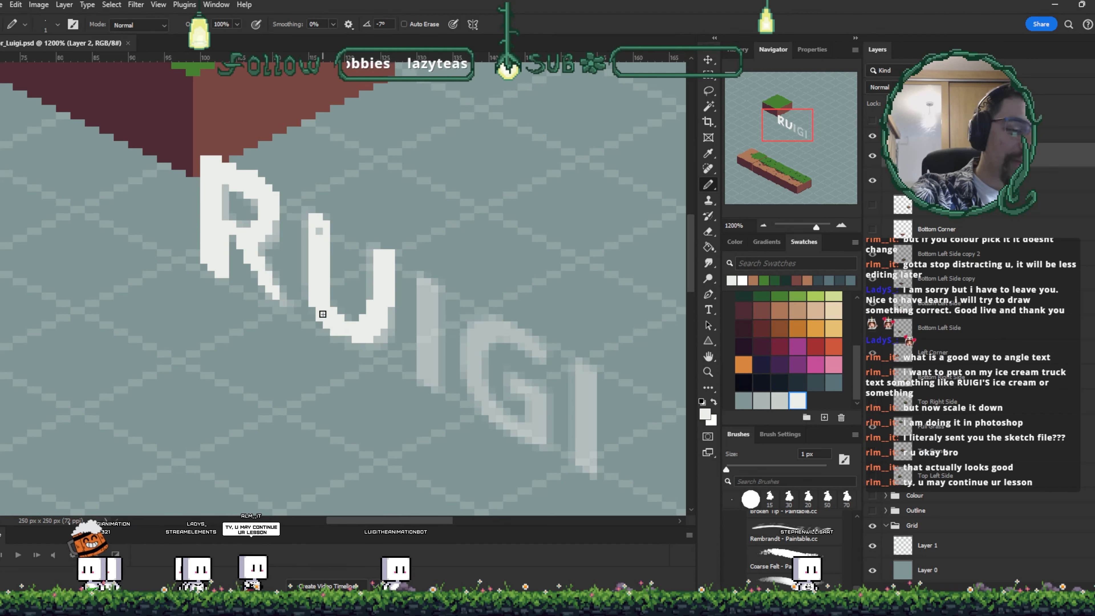
drag(313, 269, 314, 223)
drag(512, 277, 473, 283)
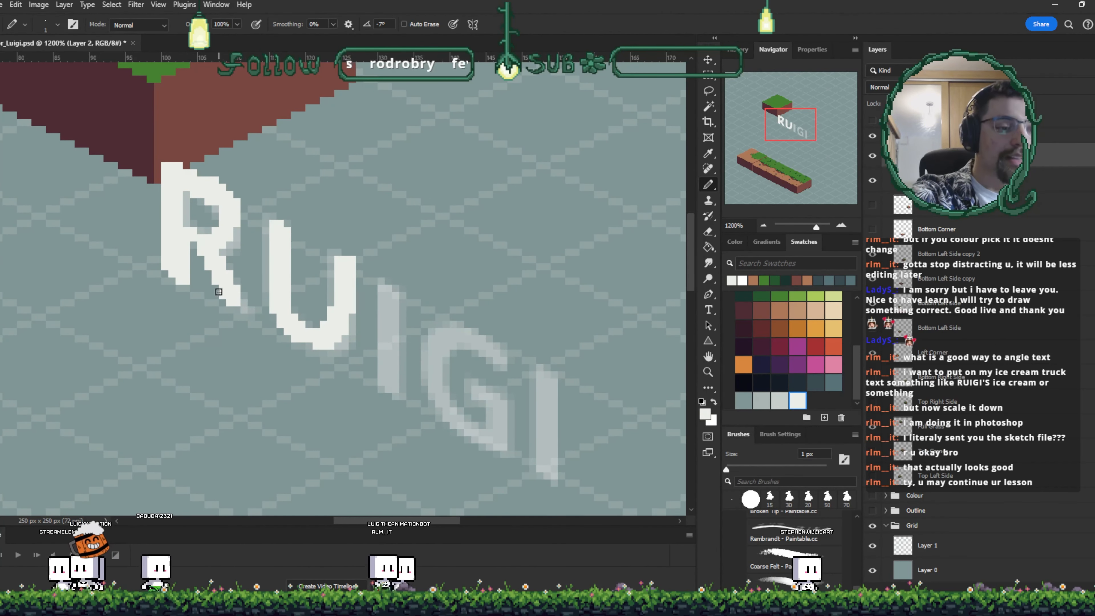
- Skew the traced letters vertically by about -42° with Free Transform
key(ctrl+minus)
key(ctrl+minus)
key(ctrl+minus)
key(ctrl+minus)
key(ctrl+minus)
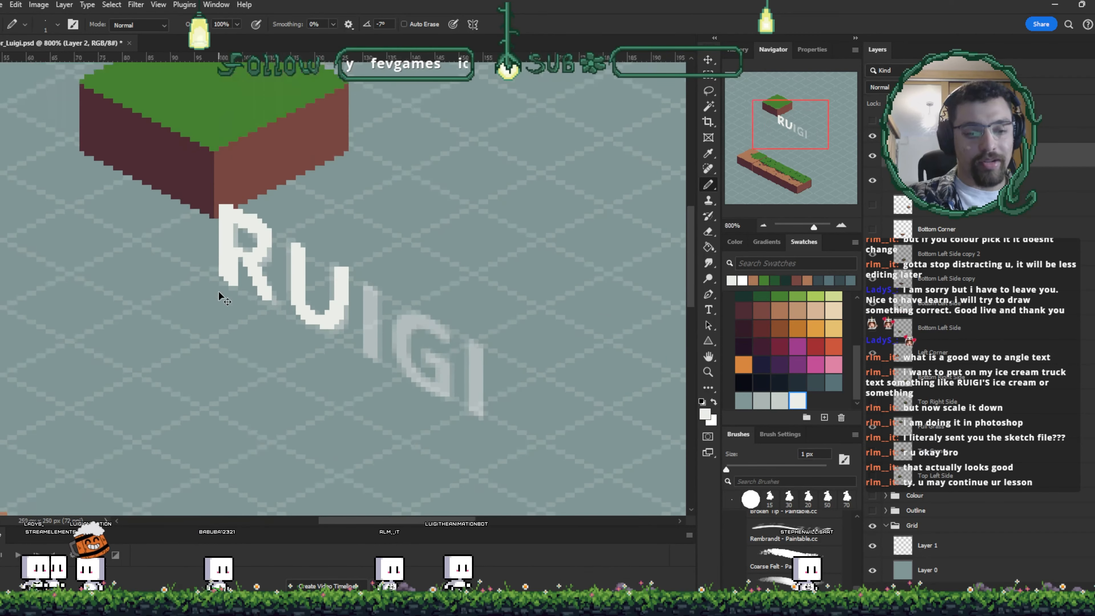
key(ctrl+plus)
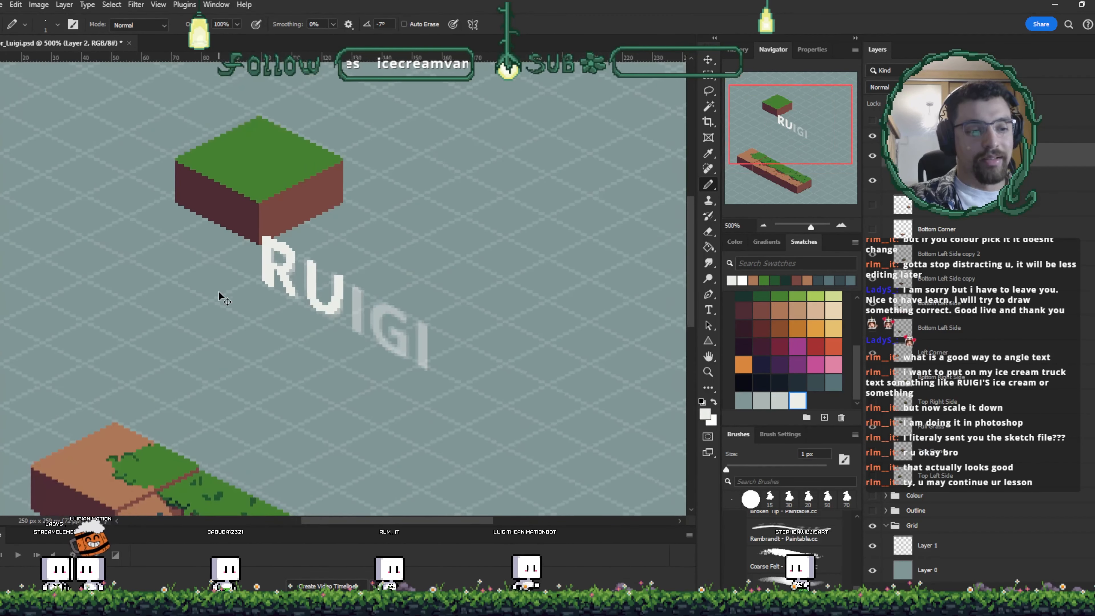
key(ctrl+t)
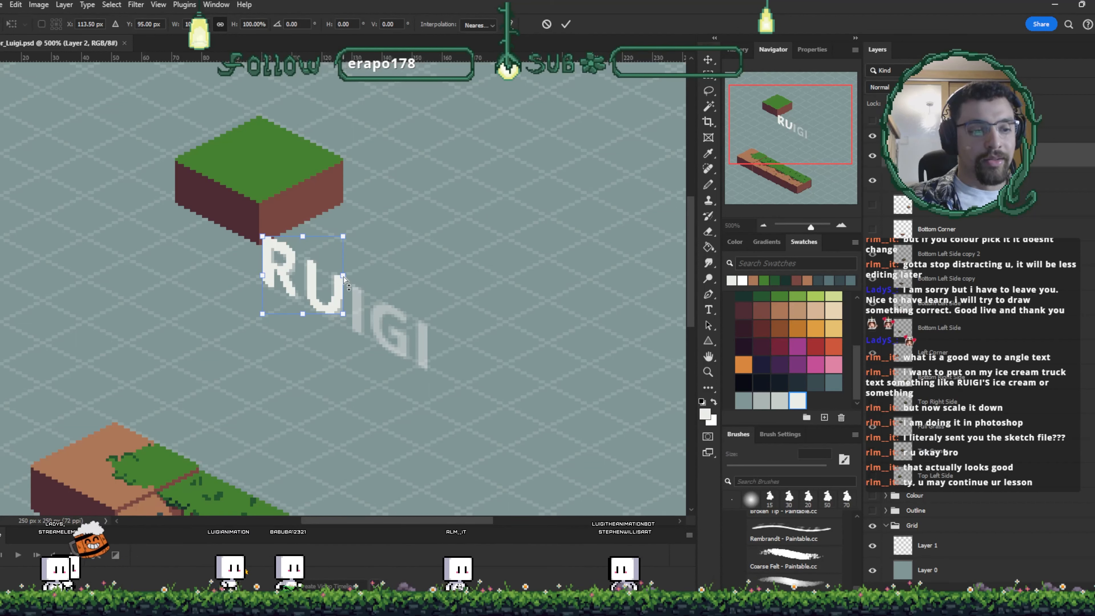
scroll(344, 279, up, 5)
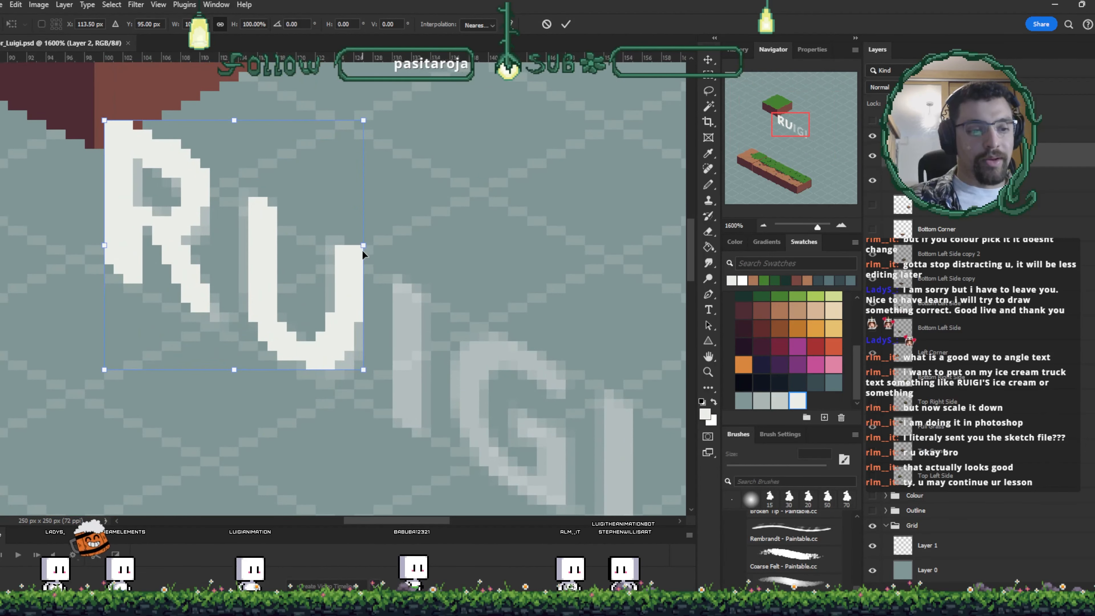
mouse_move(364, 245)
mouse_down()
mouse_move(377, 174)
mouse_move(281, 10)
mouse_move(371, 391)
mouse_move(431, 559)
mouse_move(361, 238)
mouse_up()
drag(356, 317, 327, 306)
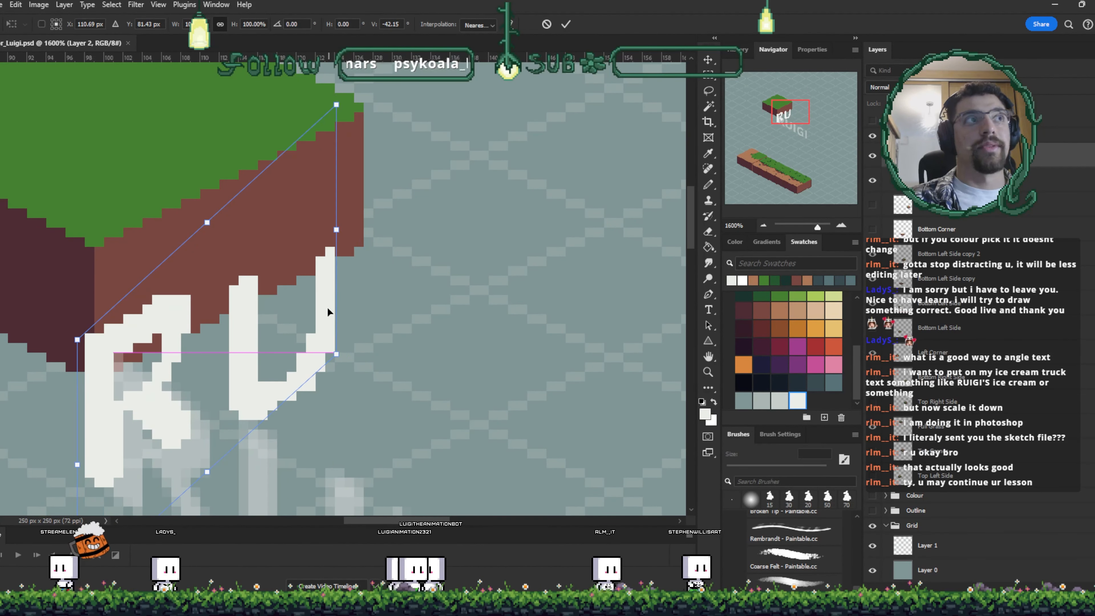
key(Return)
- Delete the traced-letters layer and the RUIGI text layer
key(ctrl+minus)
key(ctrl+minus)
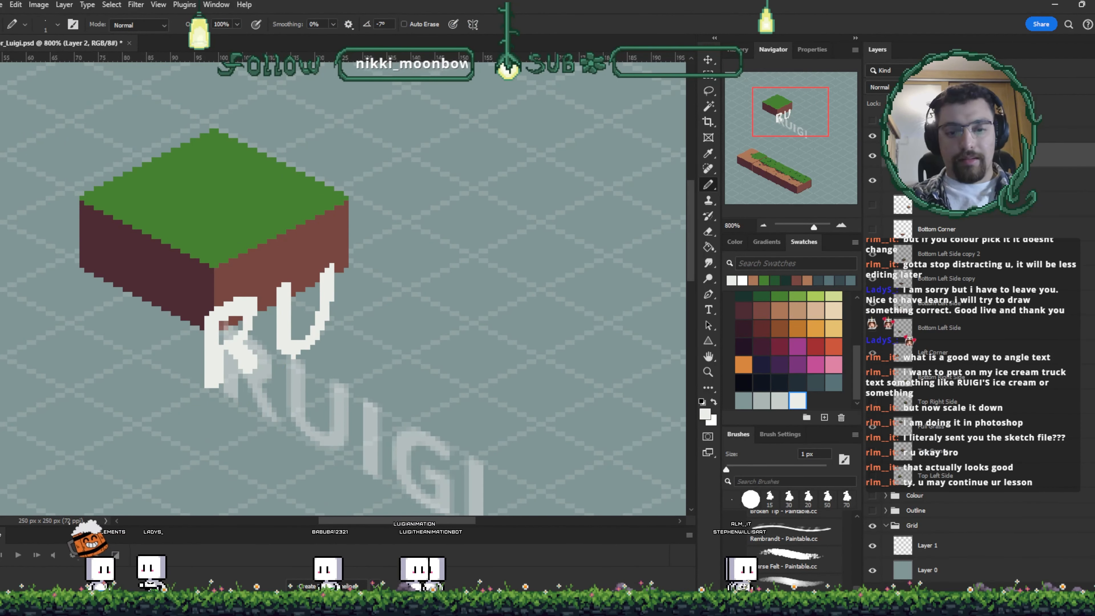
key(Delete)
key(Delete)
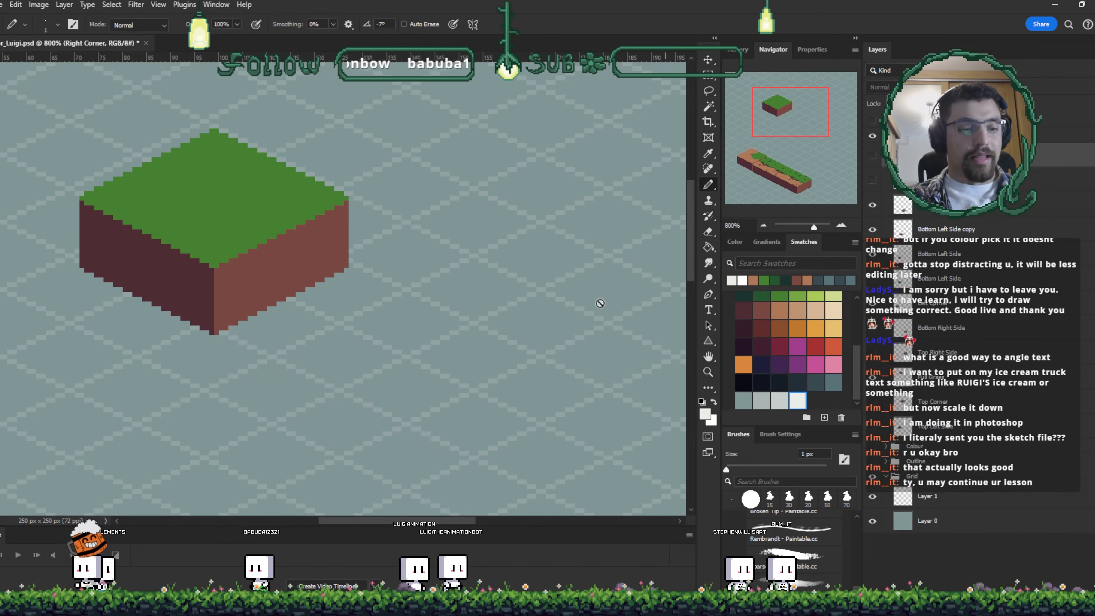
- Move the floating grass block down and to the right
key(ctrl+minus)
key(ctrl+minus)
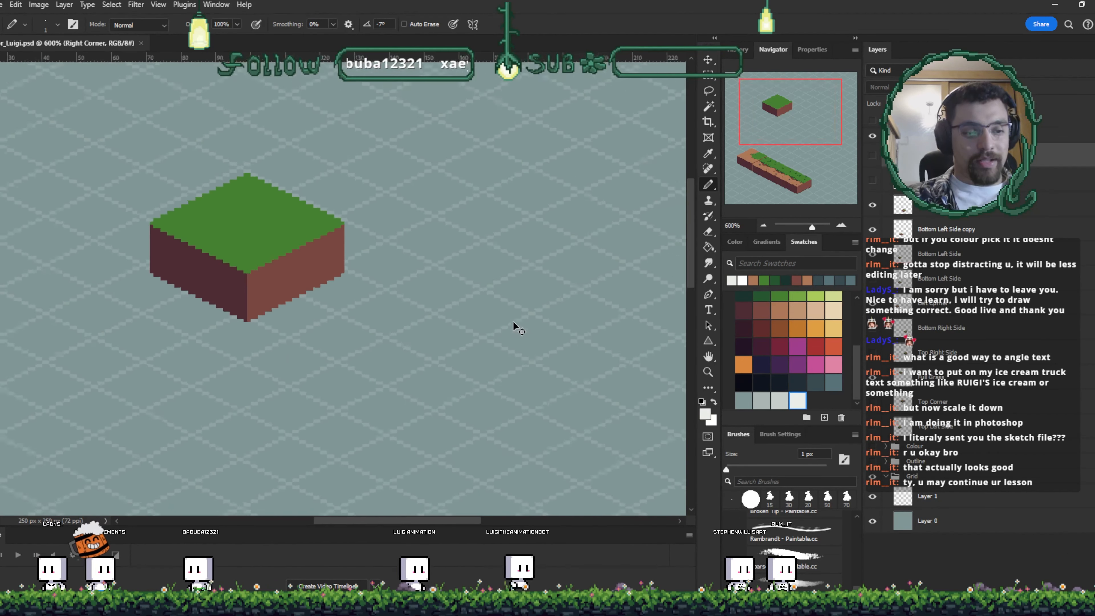
key(ctrl+minus)
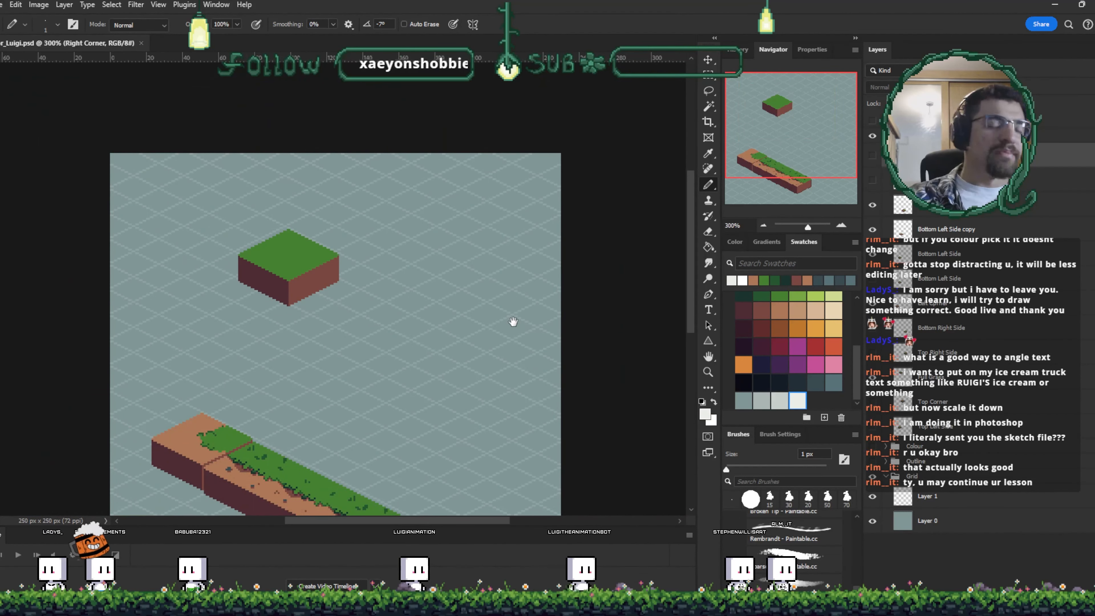
drag(413, 380, 457, 267)
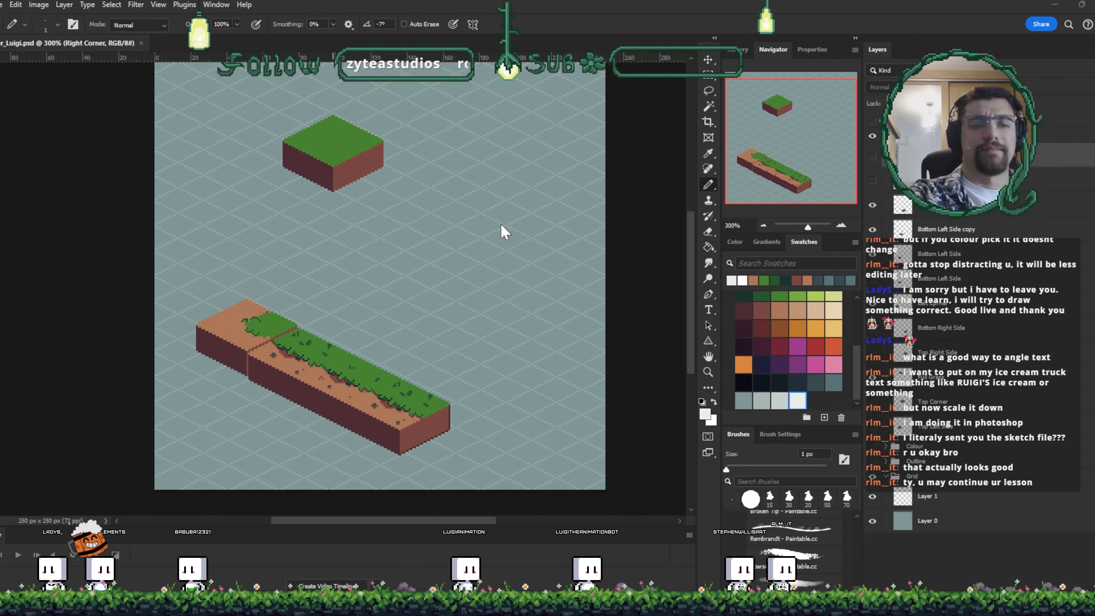
key(v)
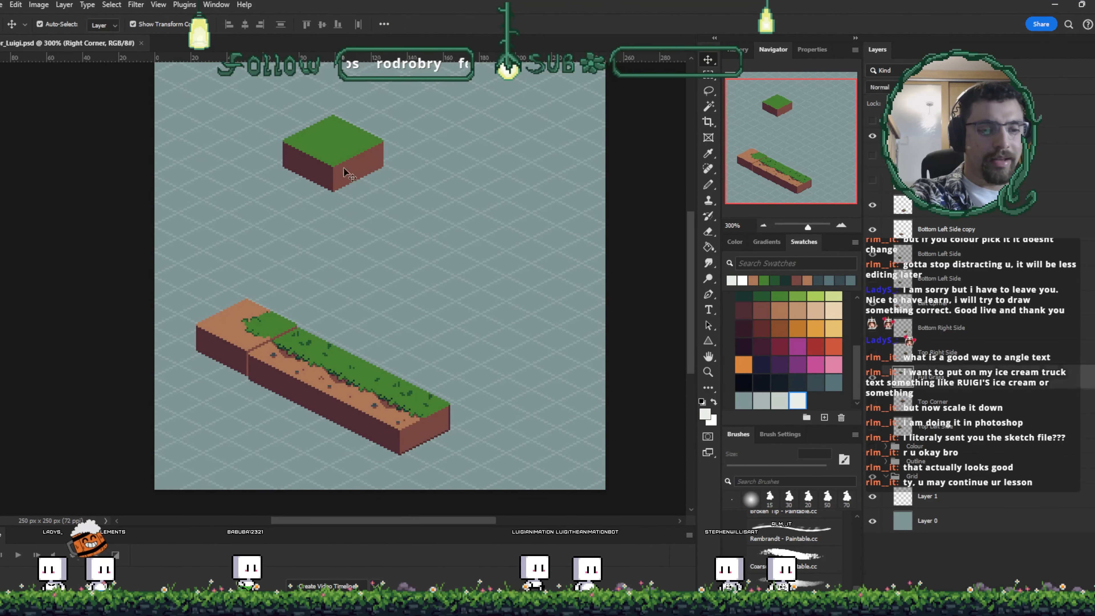
drag(340, 170, 435, 267)
- Separate a grass-and-dirt segment from the long strip and move it beside the floating block
drag(282, 323, 280, 325)
click(307, 344)
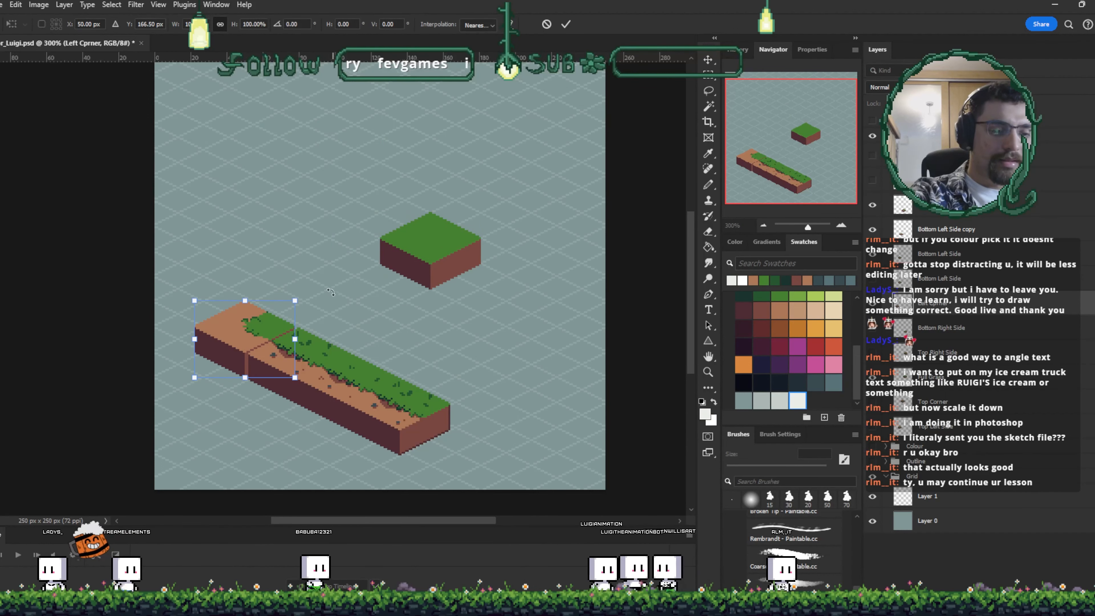
click(629, 321)
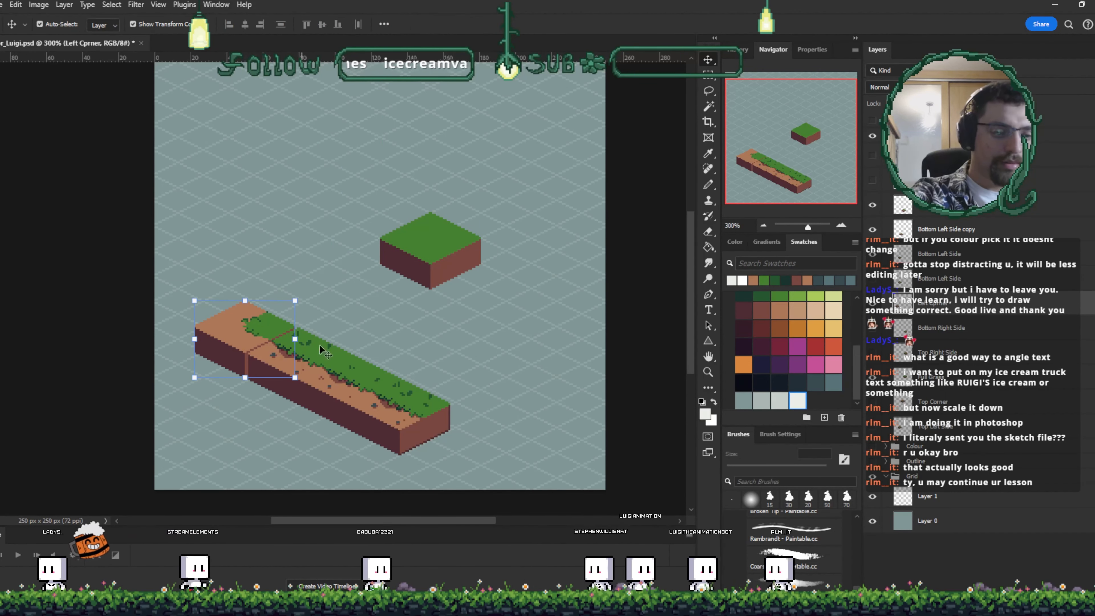
drag(311, 371, 348, 266)
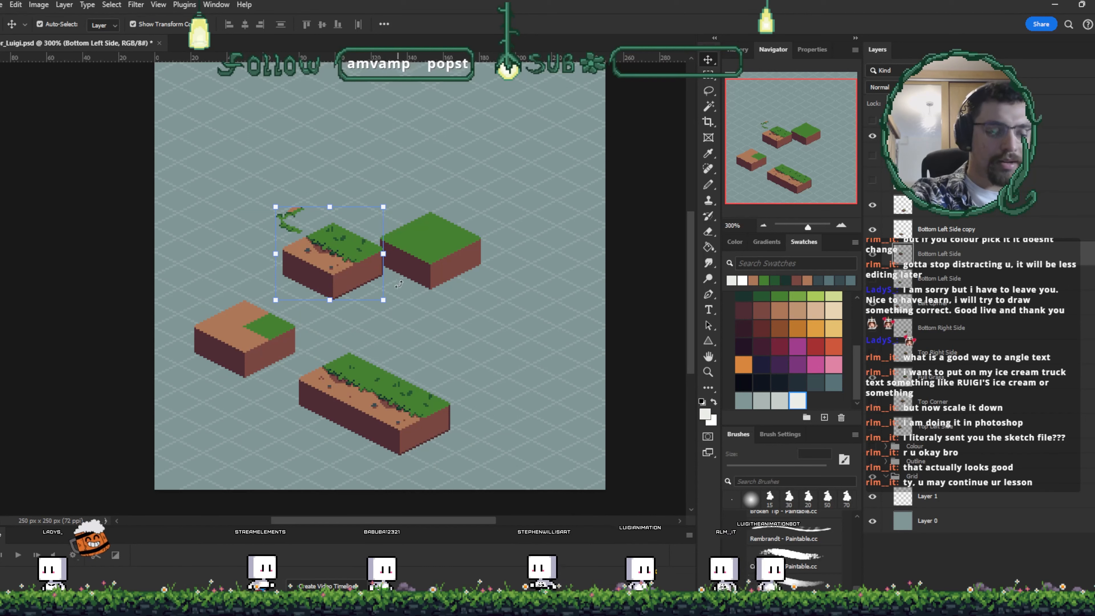
click(570, 276)
- Marquee-select the small grass tuft and copy it onto its own new layer
key(m)
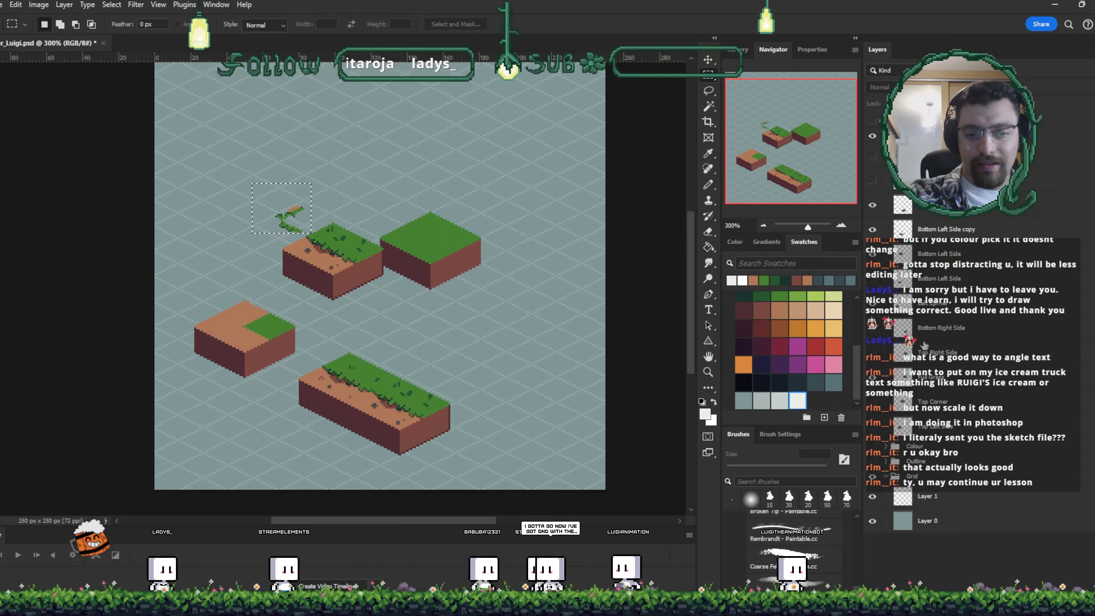
click(933, 303)
click(872, 303)
click(872, 303)
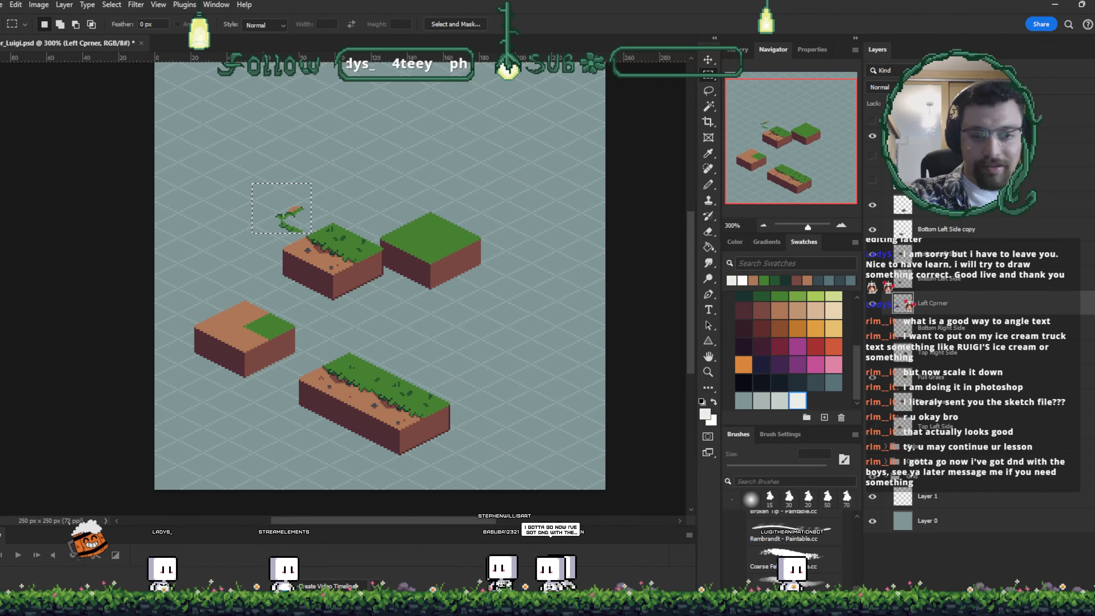
click(939, 254)
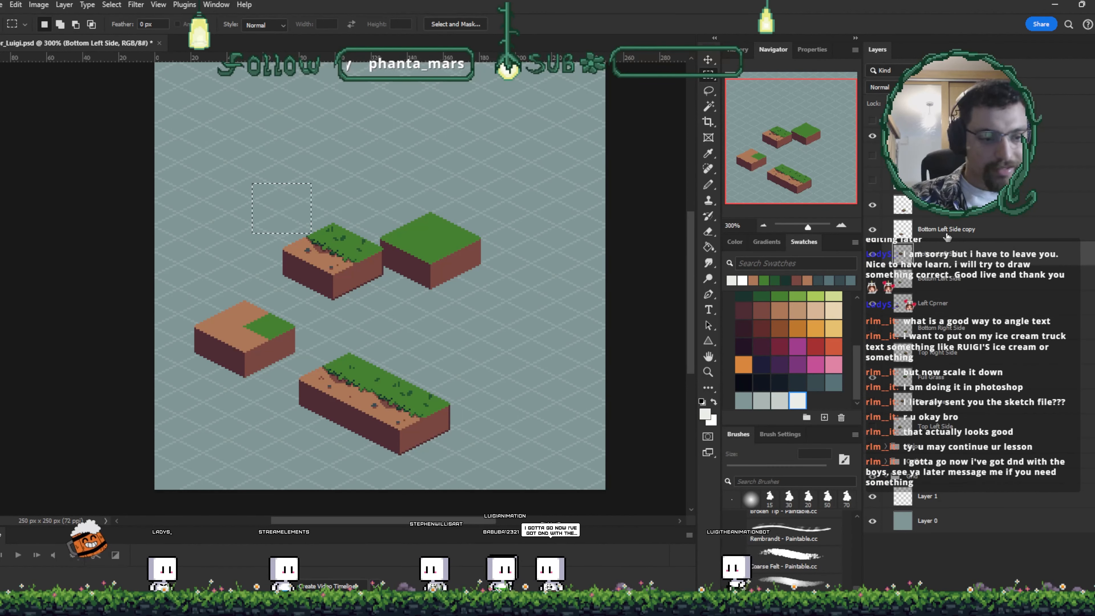
key(ctrl+j)
key(v)
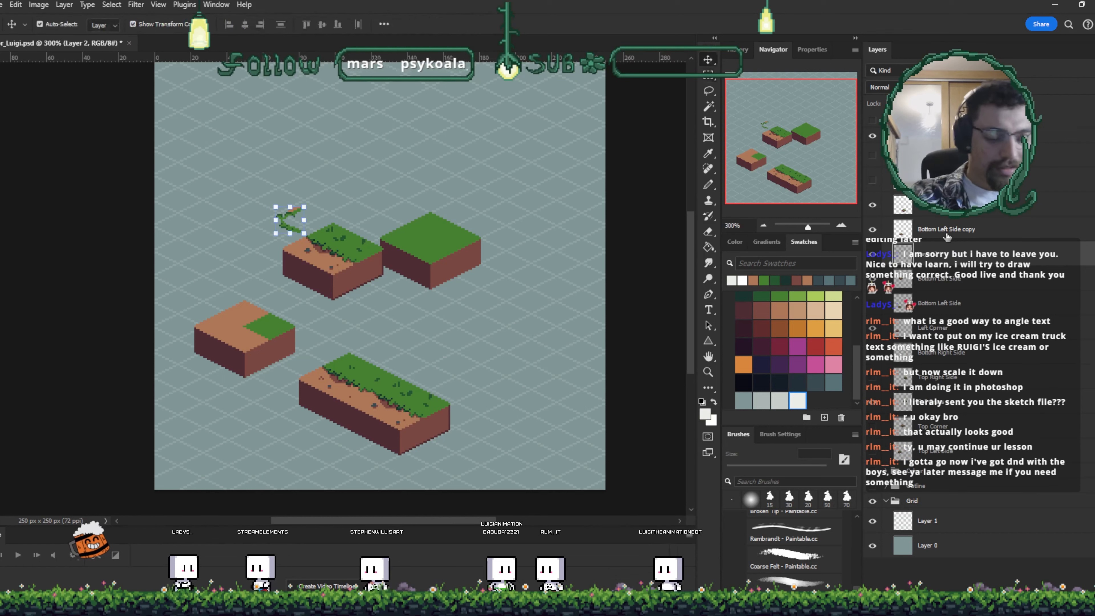
- Move the dirt block with the grass corner up to the upper-left, just under the copied tuft
drag(256, 356, 251, 212)
click(294, 232)
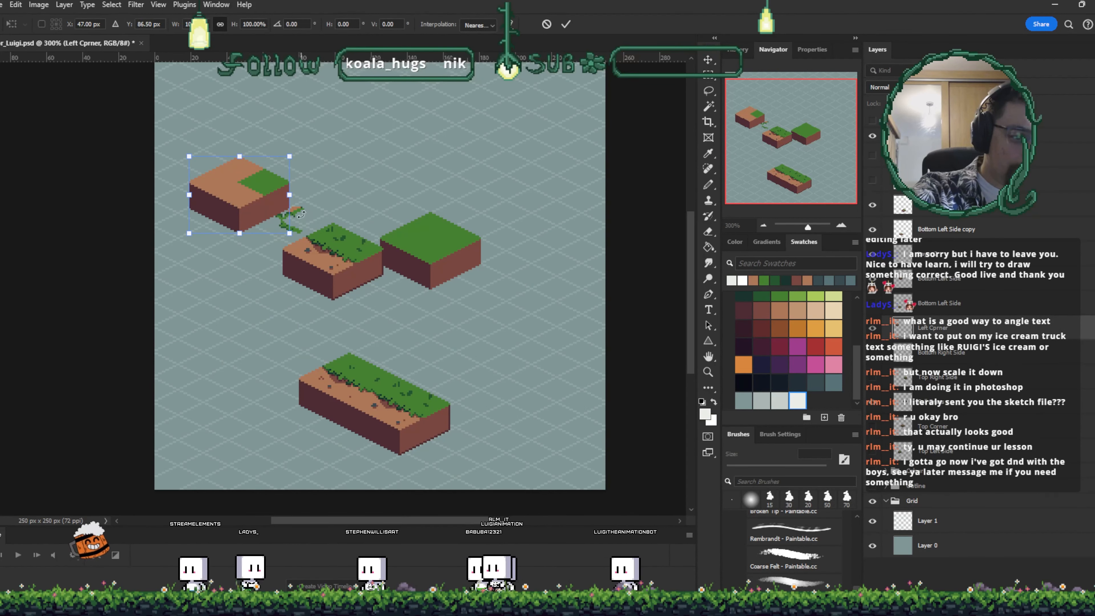
click(563, 27)
- Position the copied grass tuft over the grass patch on the corner block, nudging it pixel by pixel
key(ctrl+plus)
key(ctrl+plus)
key(ctrl+plus)
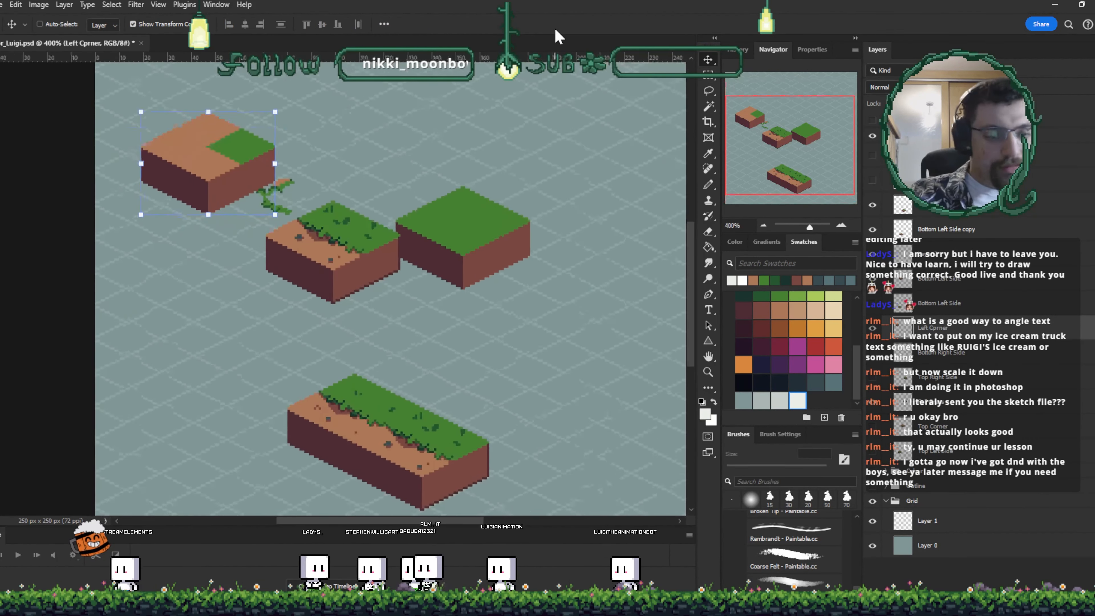
drag(338, 229, 464, 403)
drag(236, 382, 366, 337)
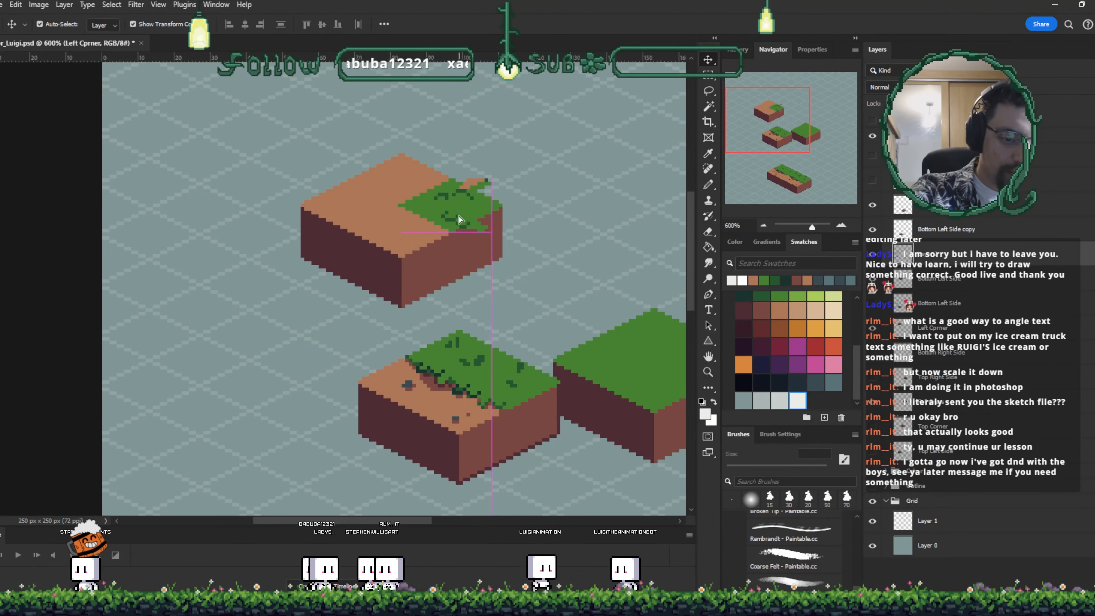
scroll(417, 210, up, 3)
drag(404, 395, 397, 386)
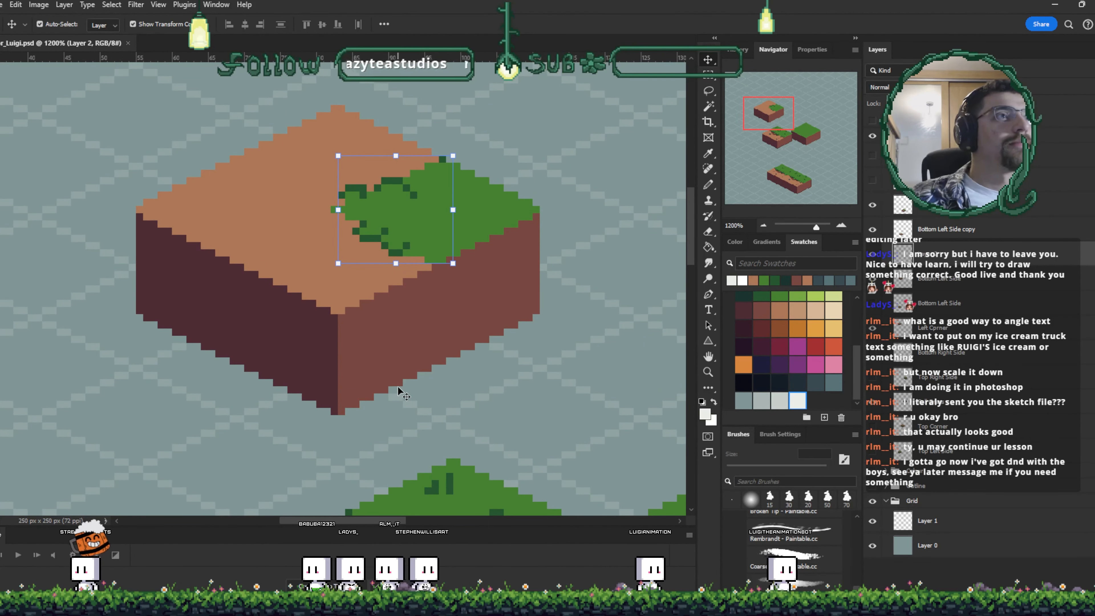
key(Left)
key(Left)
key(Left)
key(Left)
key(Left)
key(Left)
key(Left)
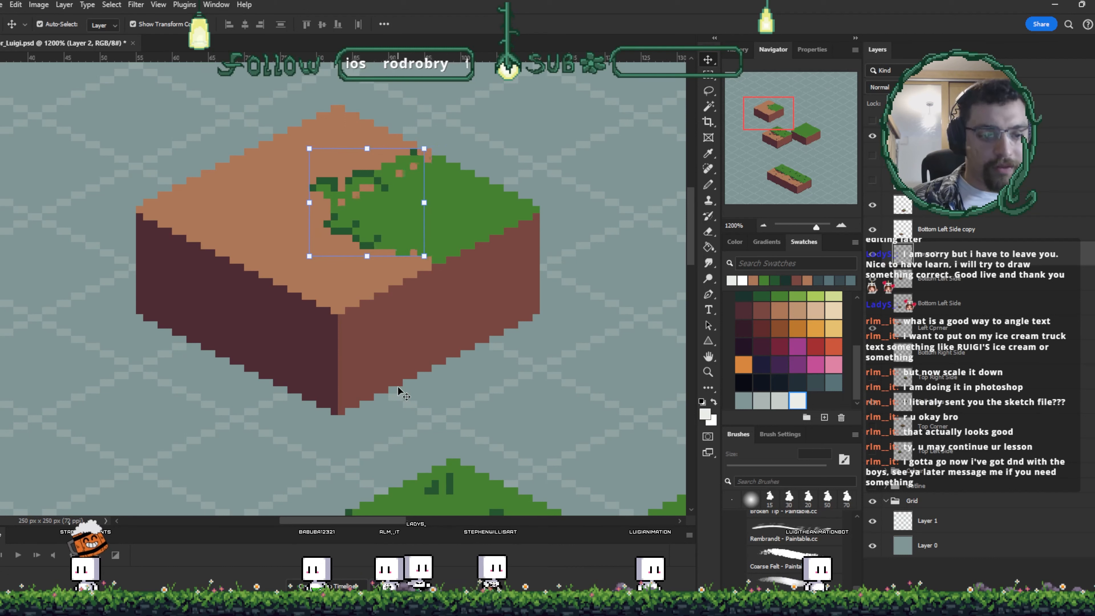
key(Right)
key(Right)
key(Right)
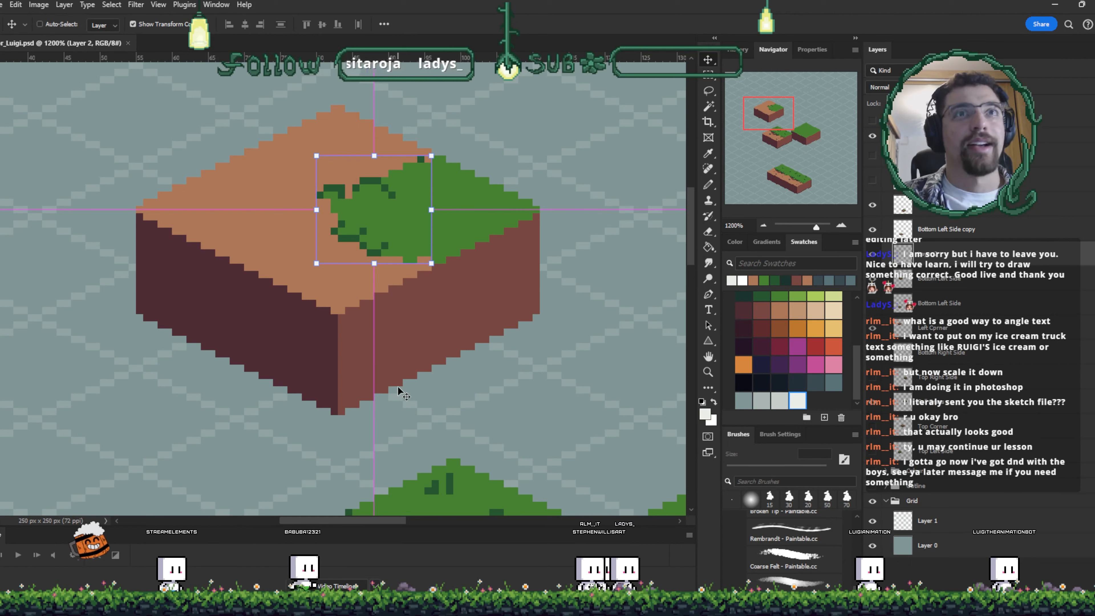
- Merge the grass tuft layer down into the block layer beneath it
key(ctrl+minus)
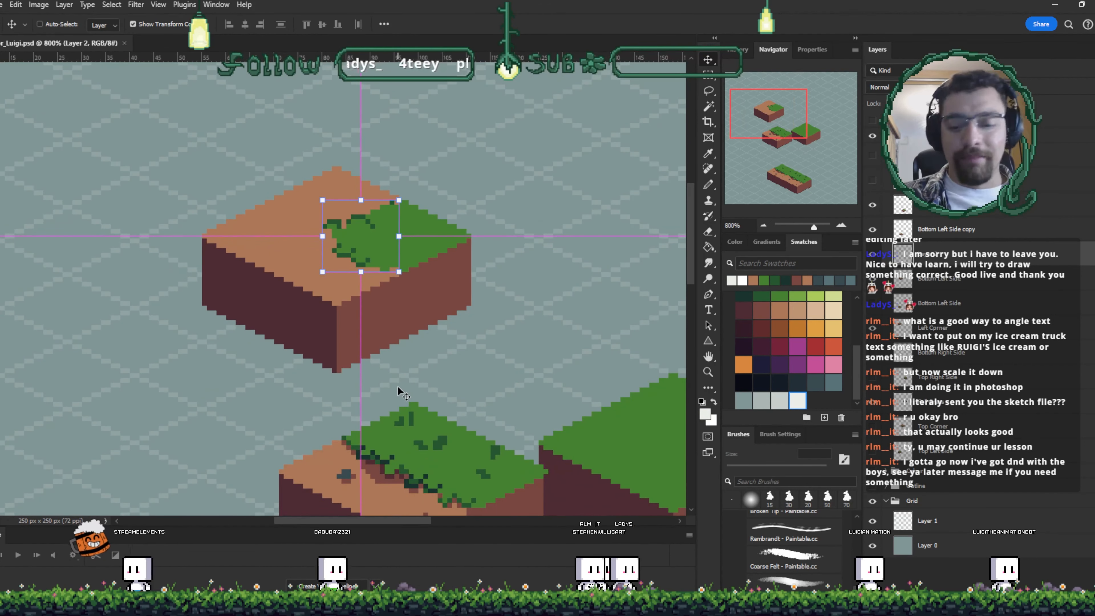
key(ctrl+plus)
key(ctrl+plus)
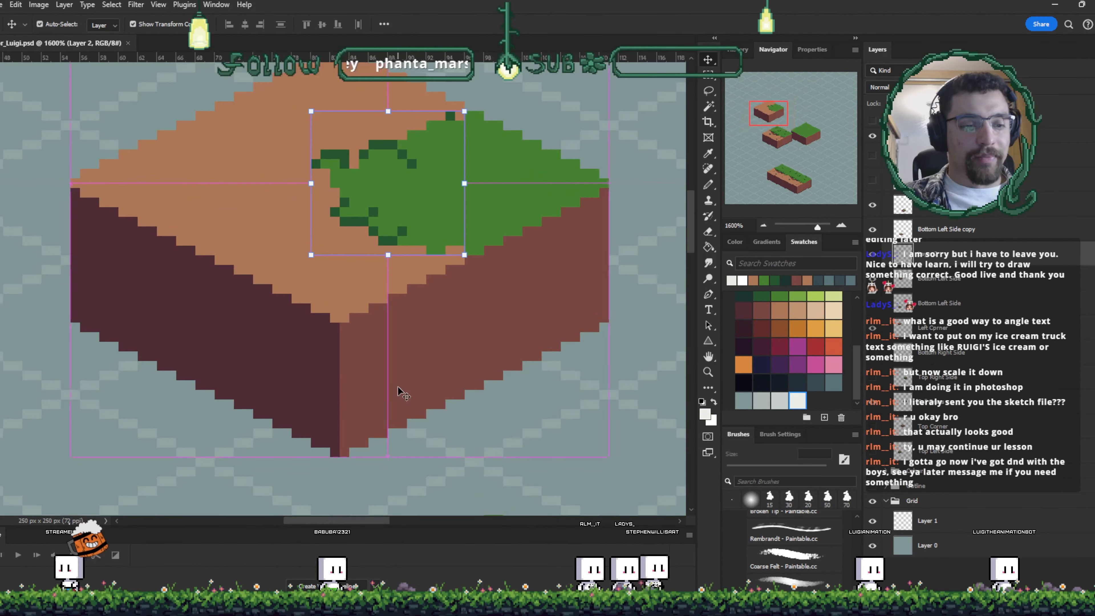
drag(570, 265, 445, 379)
click(542, 258)
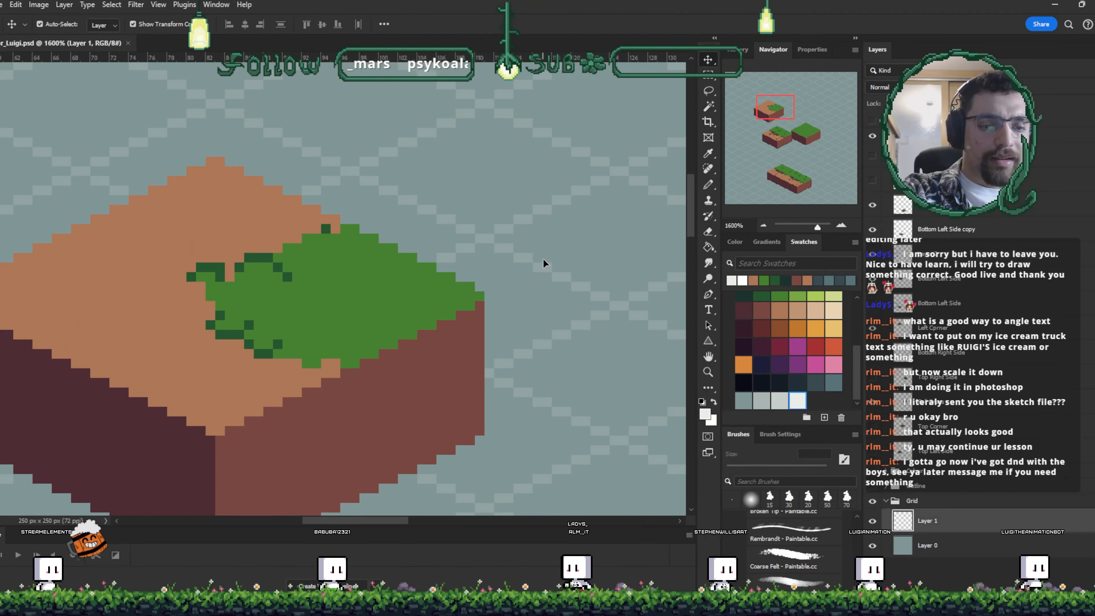
key(i)
click(288, 277)
key(b)
mouse_move(365, 339)
mouse_down()
mouse_move(352, 300)
mouse_move(340, 45)
mouse_up()
drag(435, 321, 474, 401)
drag(520, 81, 509, 171)
key(v)
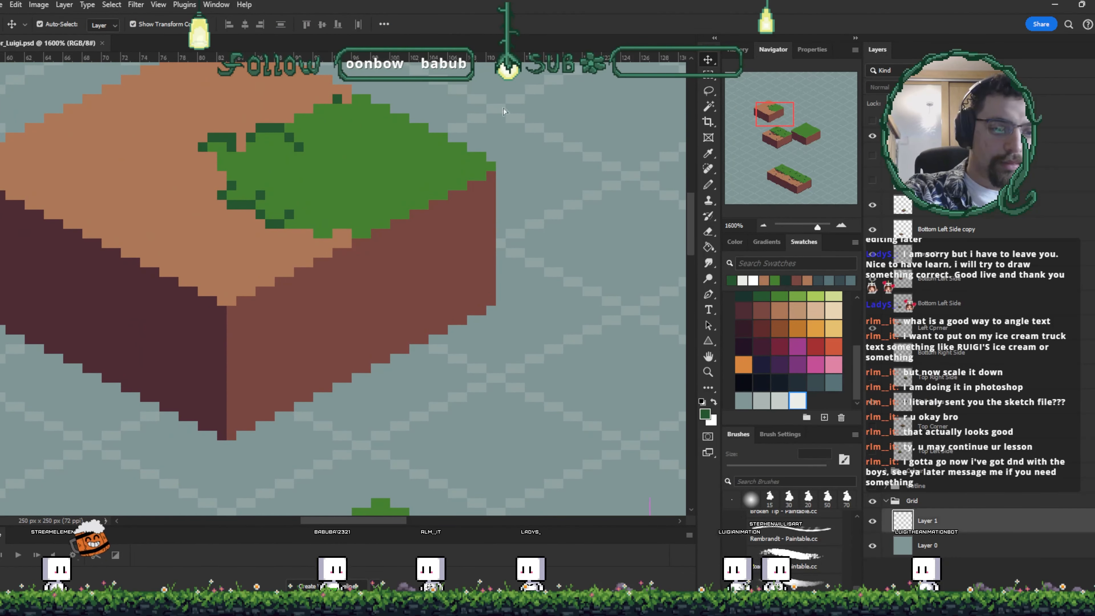
click(269, 214)
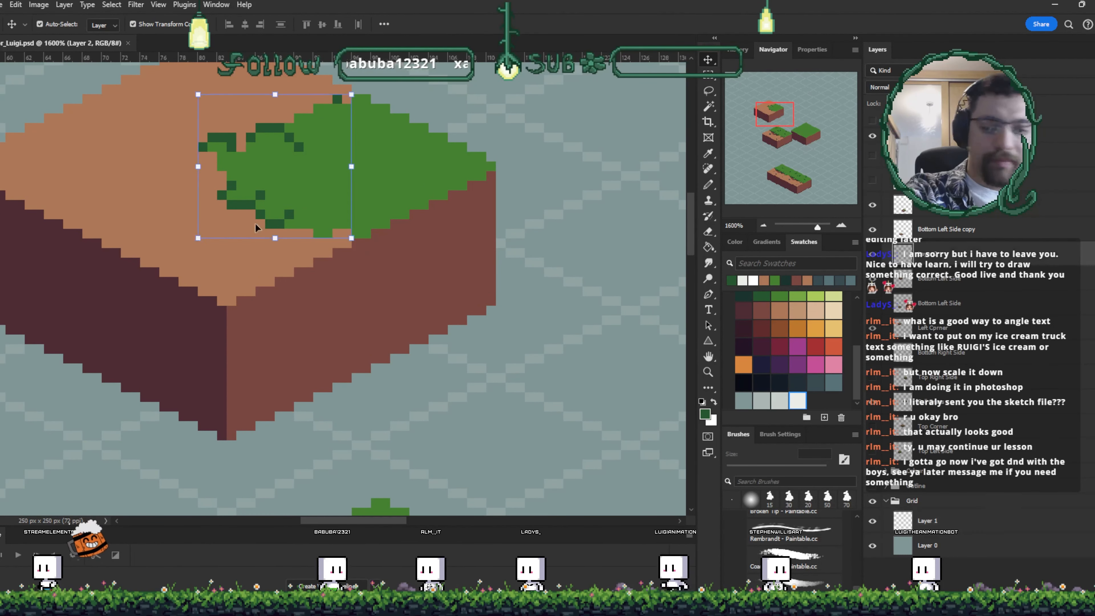
key(ctrl+e)
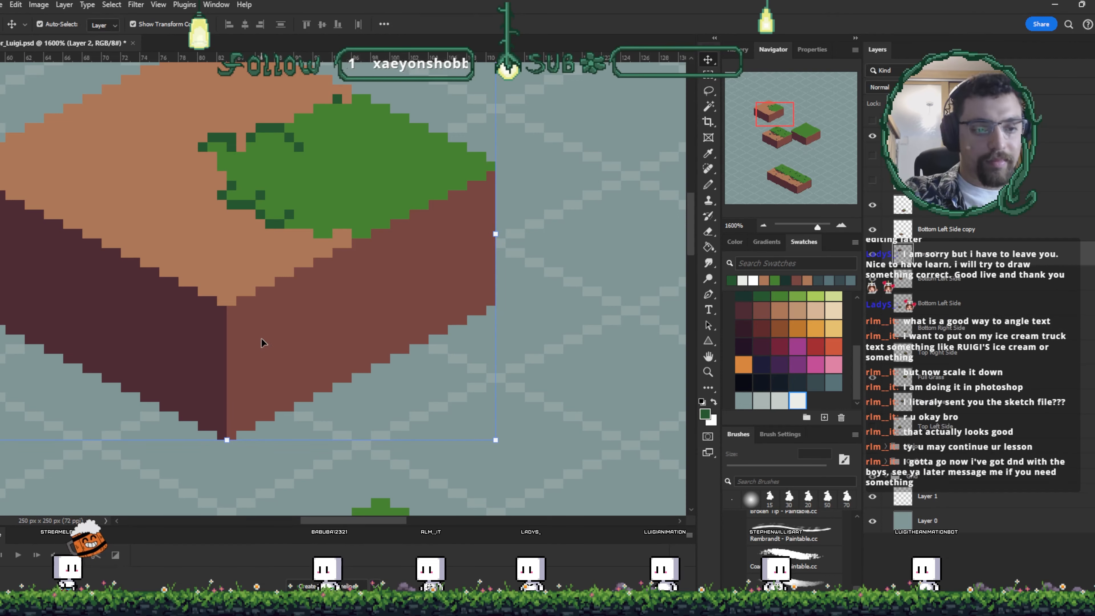
- Sample the grass green and paint extra dark-green edge pixels around the grass patch on the corner block
drag(321, 353, 222, 394)
drag(313, 334, 306, 267)
key(i)
key(v)
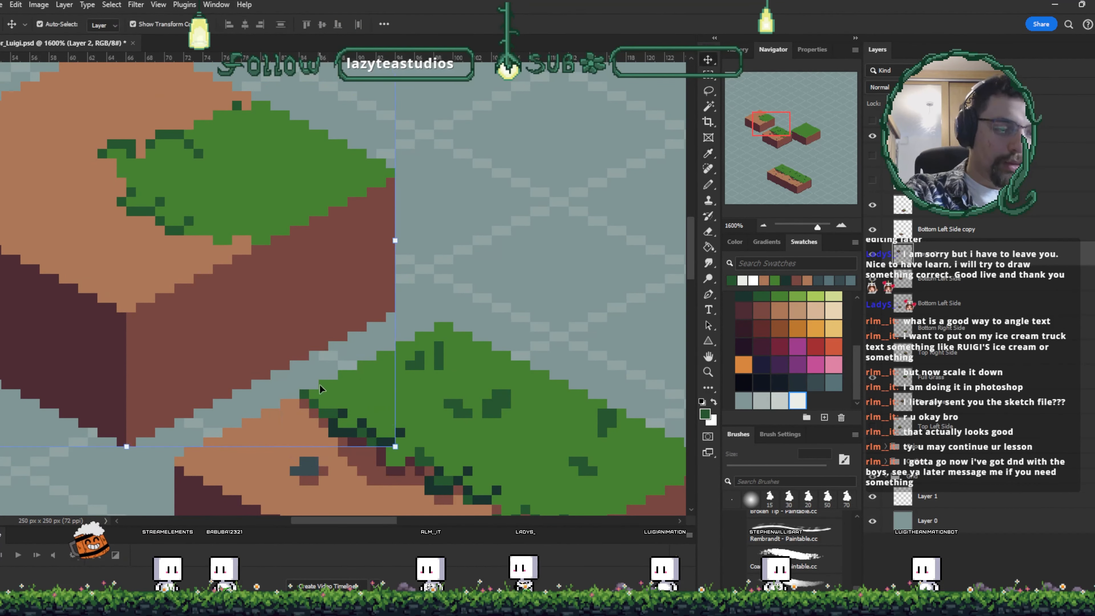
key(b)
alt+click(332, 414)
alt+click(343, 426)
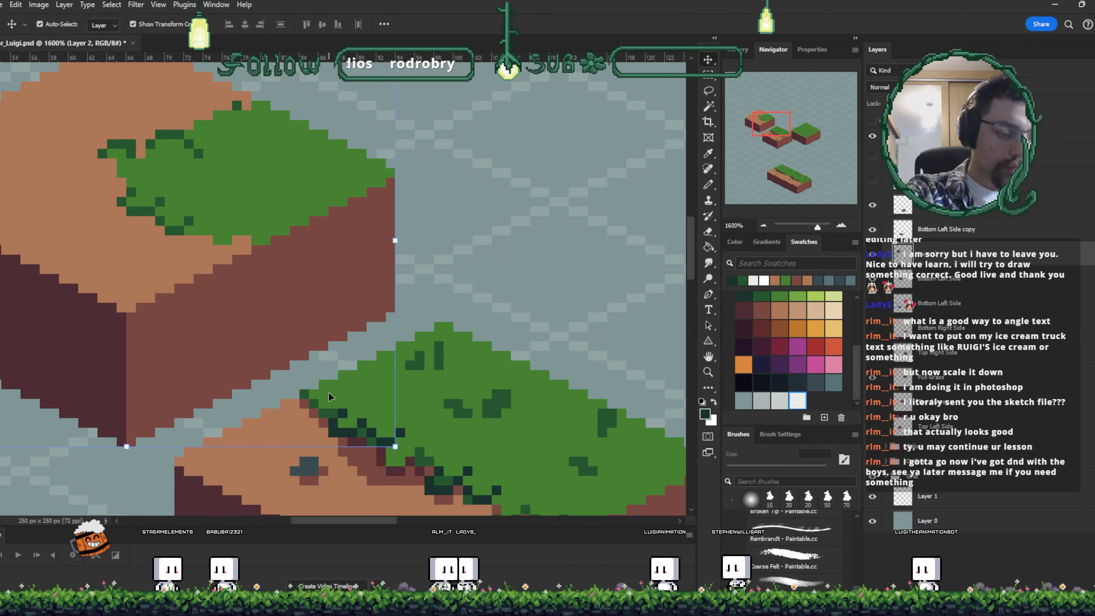
click(112, 163)
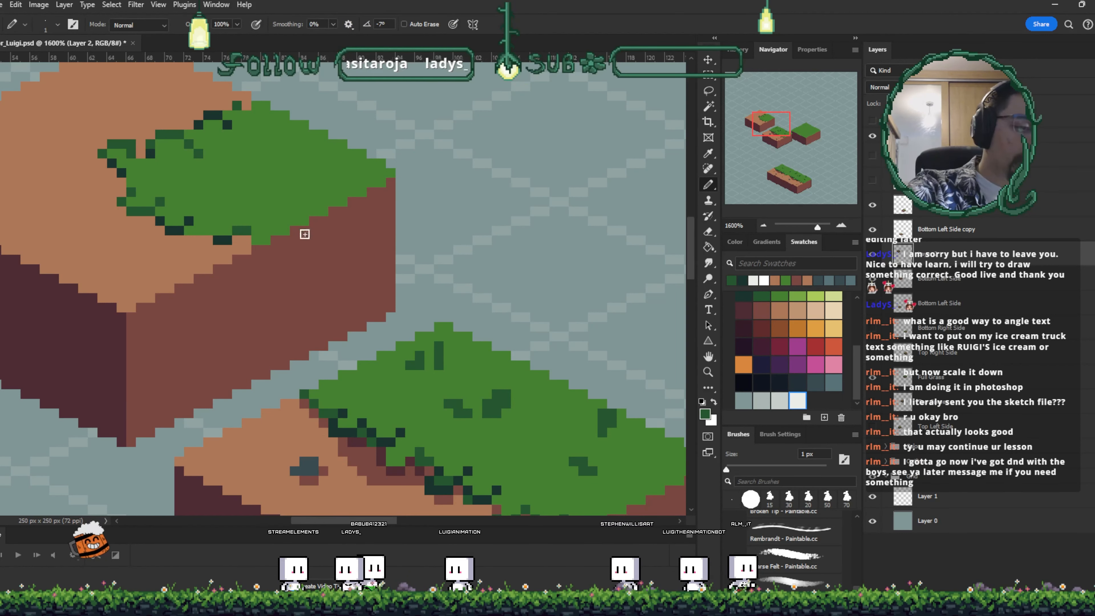
drag(392, 277, 423, 303)
alt+click(474, 381)
drag(305, 226, 297, 218)
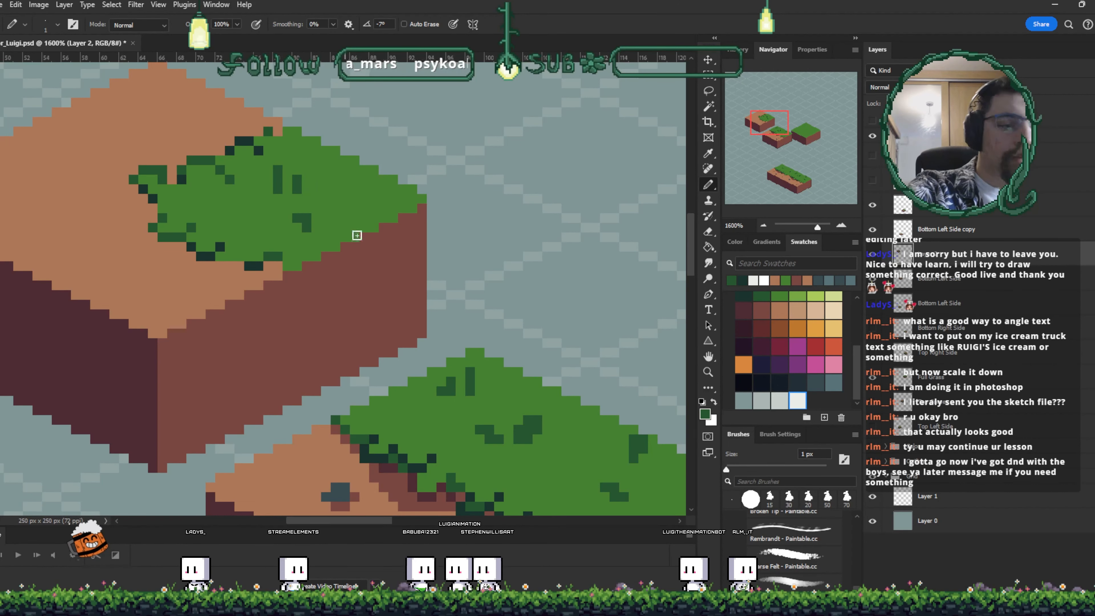
drag(501, 329, 474, 330)
alt+click(309, 218)
mouse_move(281, 226)
mouse_down()
mouse_move(374, 272)
mouse_move(319, 218)
mouse_up()
alt+click(443, 381)
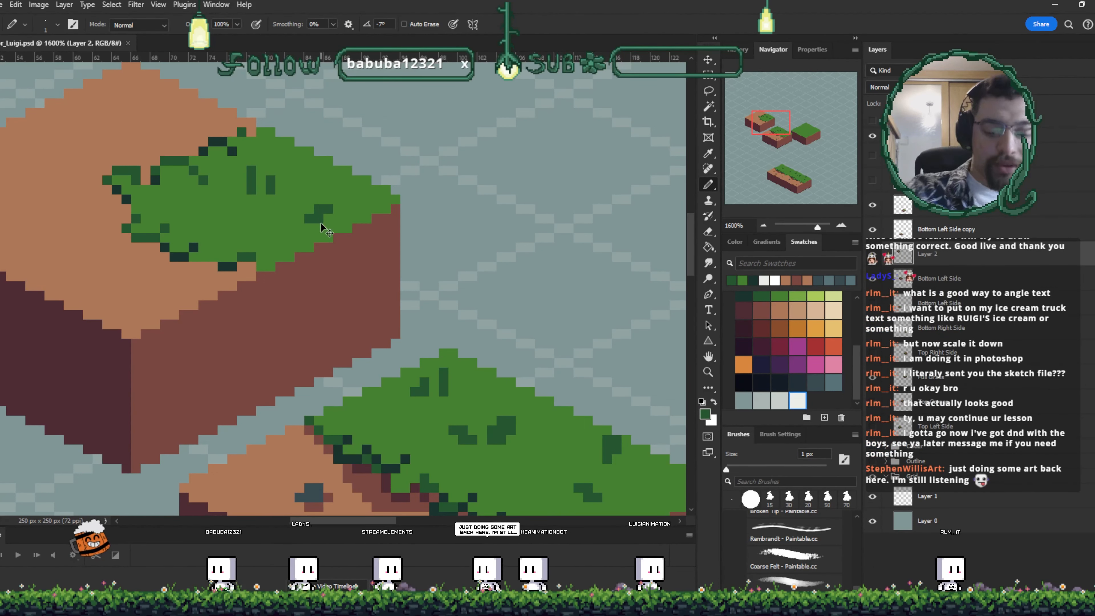
- Move the corner block down-right so it joins the grass-and-dirt block as one strip
scroll(324, 229, down, 3)
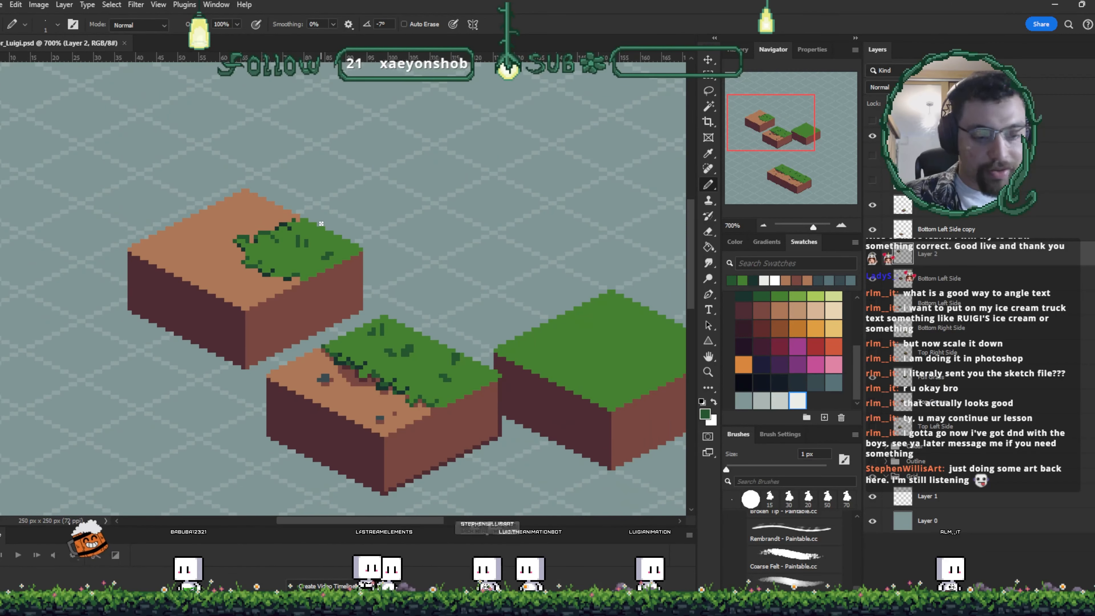
scroll(321, 223, down, 1)
drag(321, 224, 286, 170)
key(v)
drag(269, 240, 290, 276)
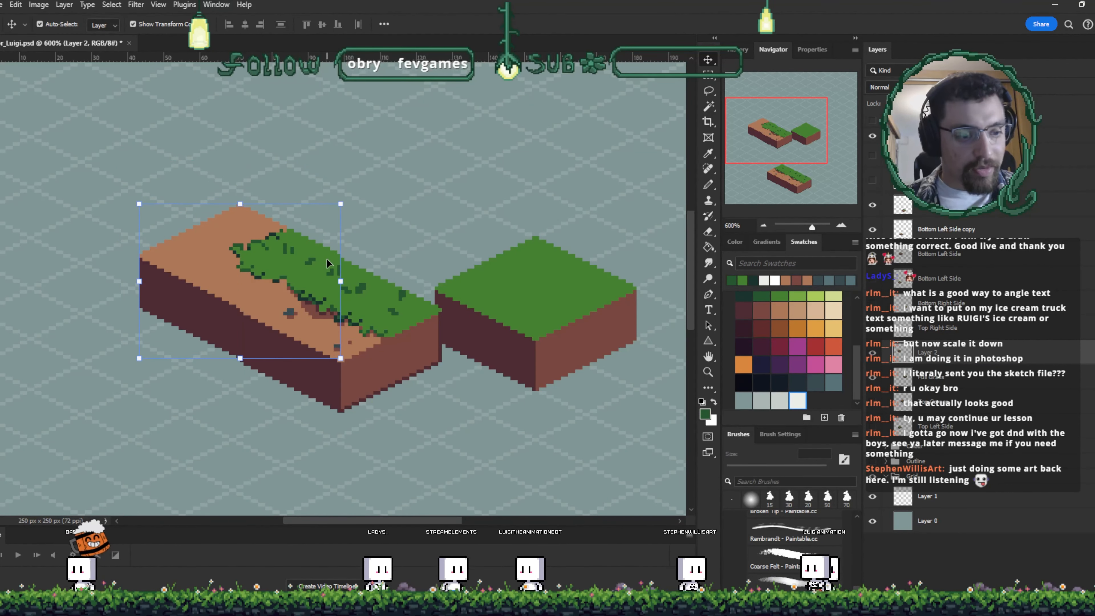
- Attach the long grass strip end to end with the joined blocks to form one continuous strip
click(461, 236)
drag(510, 311, 457, 152)
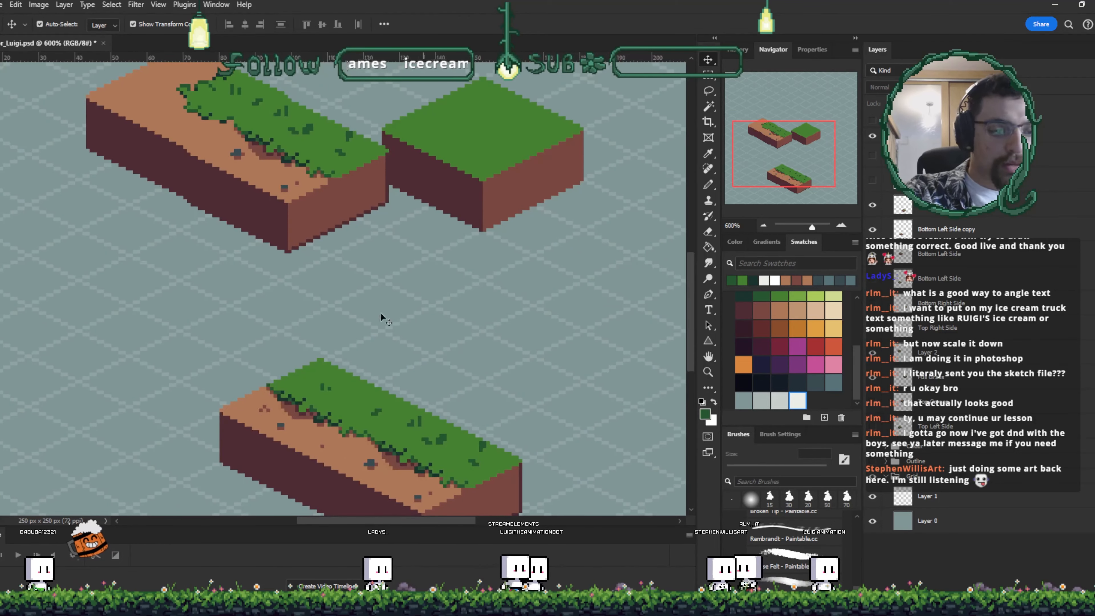
drag(443, 459, 449, 463)
drag(370, 444, 439, 308)
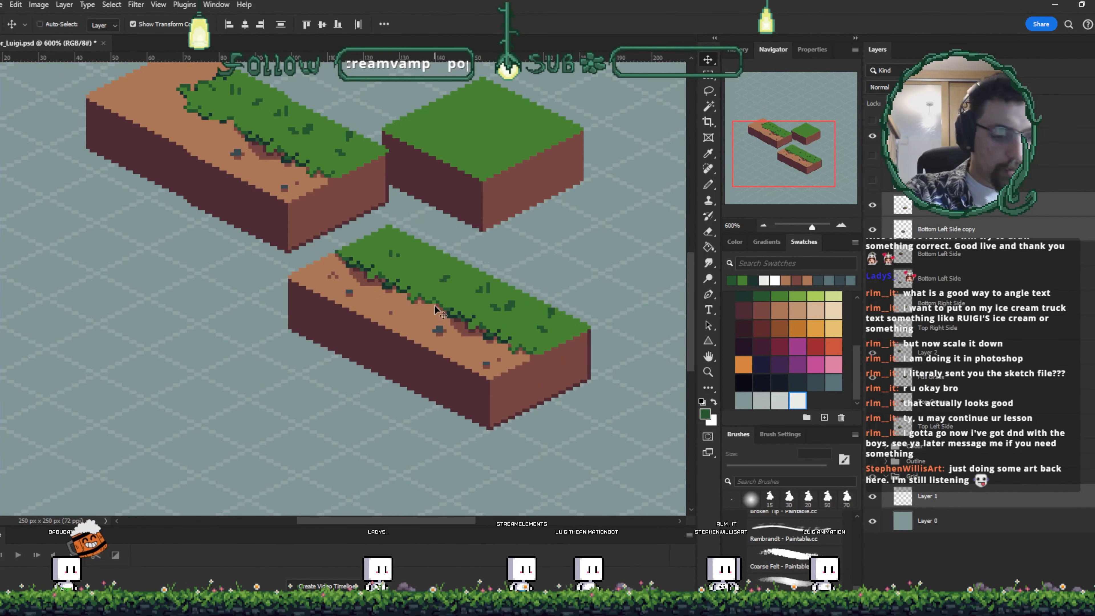
key(ctrl+z)
click(434, 305)
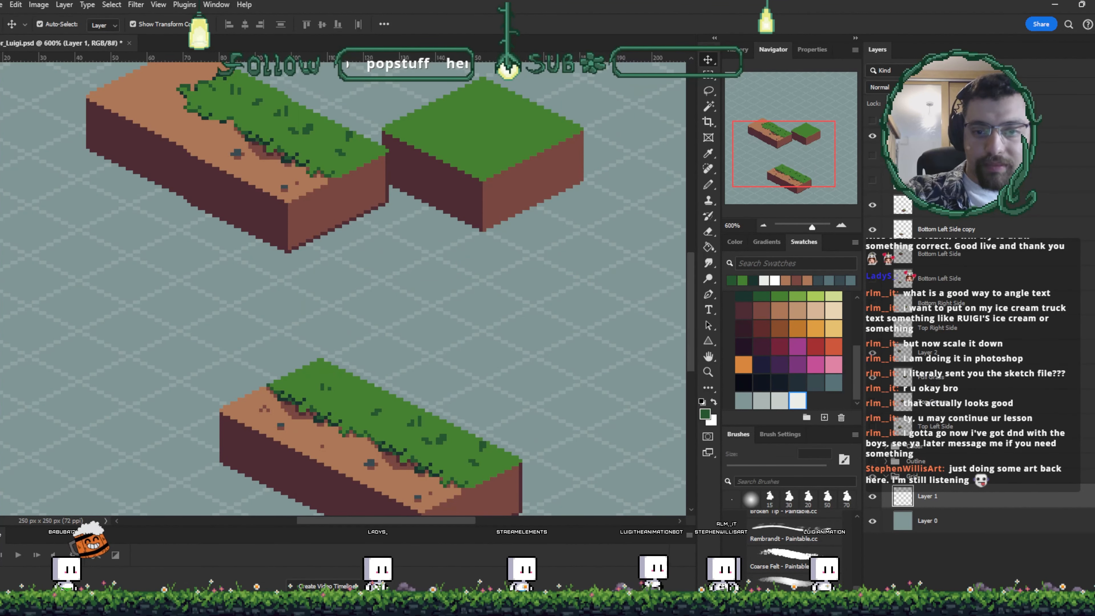
drag(427, 464, 467, 259)
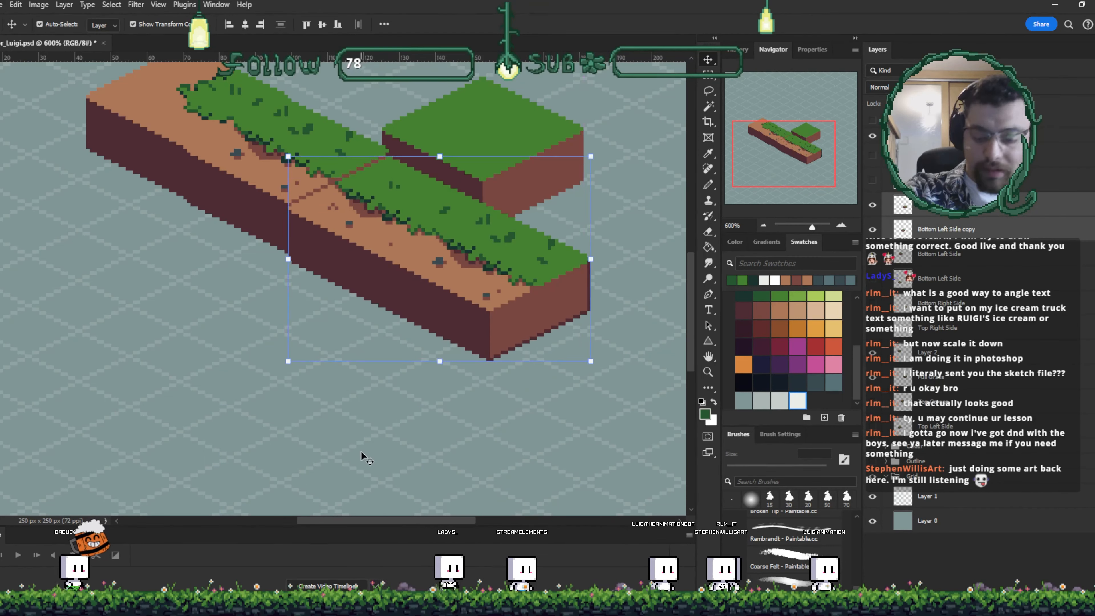
- Move the full grass block up and to the right, away from the long strip
click(181, 124)
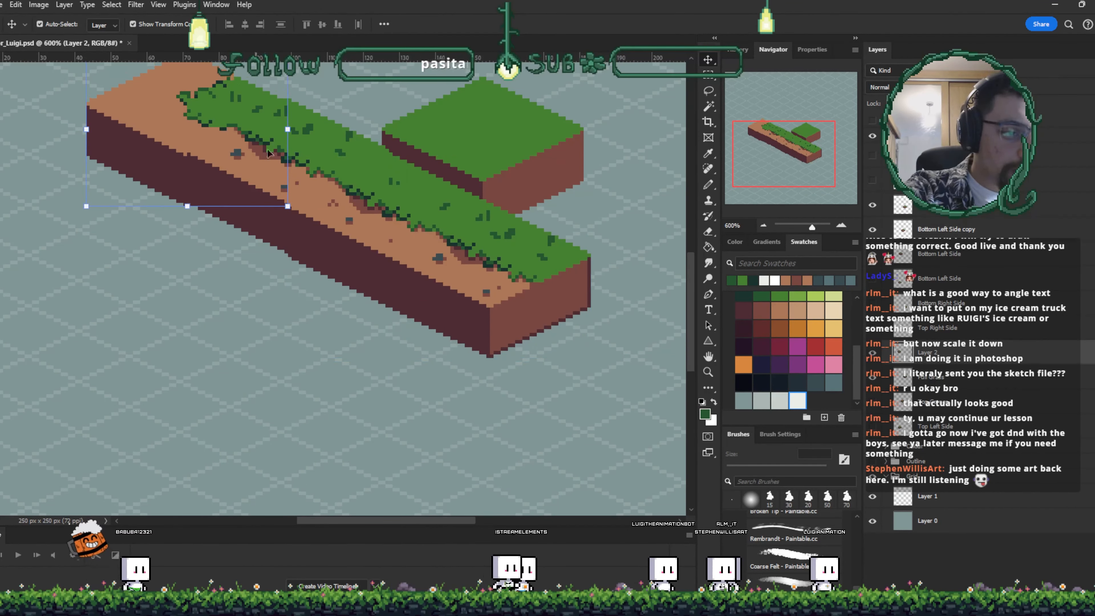
click(319, 333)
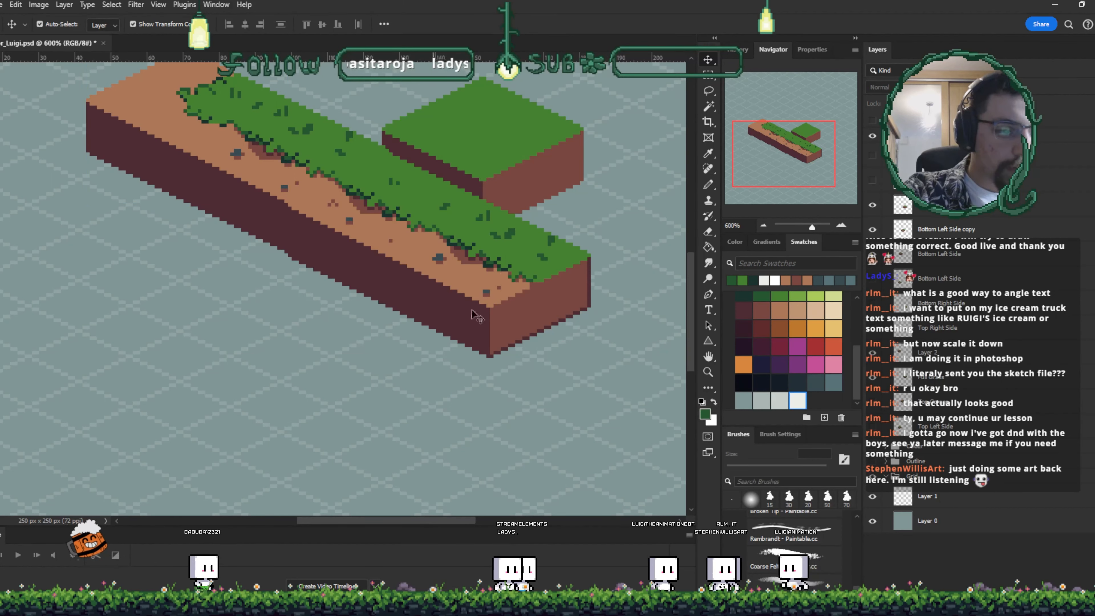
drag(514, 275, 455, 428)
drag(449, 308, 523, 126)
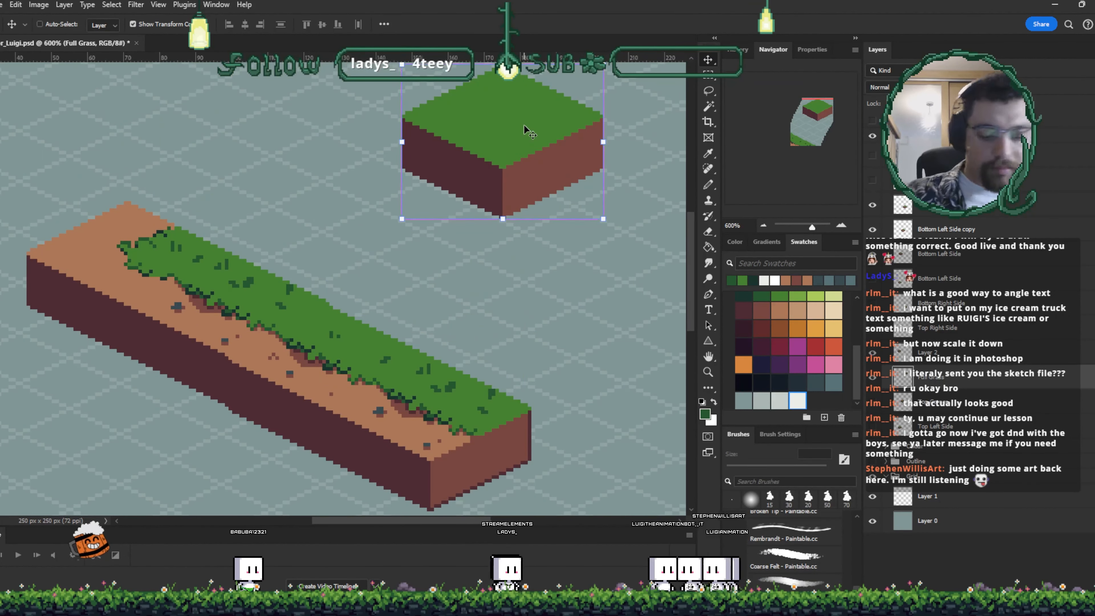
- Paint small grey stone pixels onto the dirt top at the long strip's left end
key(ctrl+minus)
key(ctrl+minus)
alt+scroll(523, 125, up, 5)
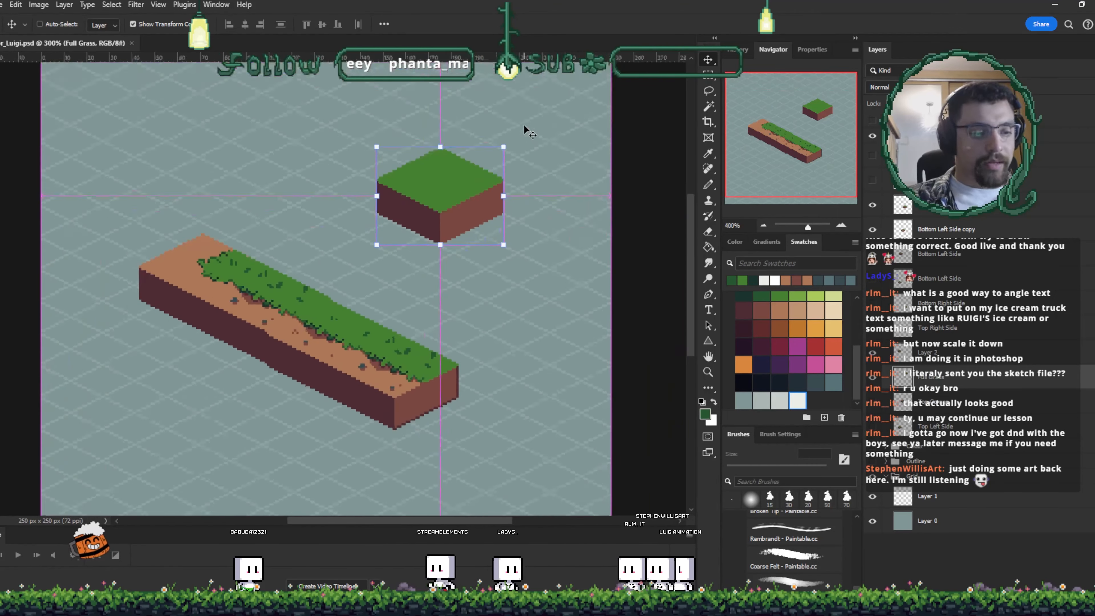
key(ctrl+plus)
key(ctrl+plus)
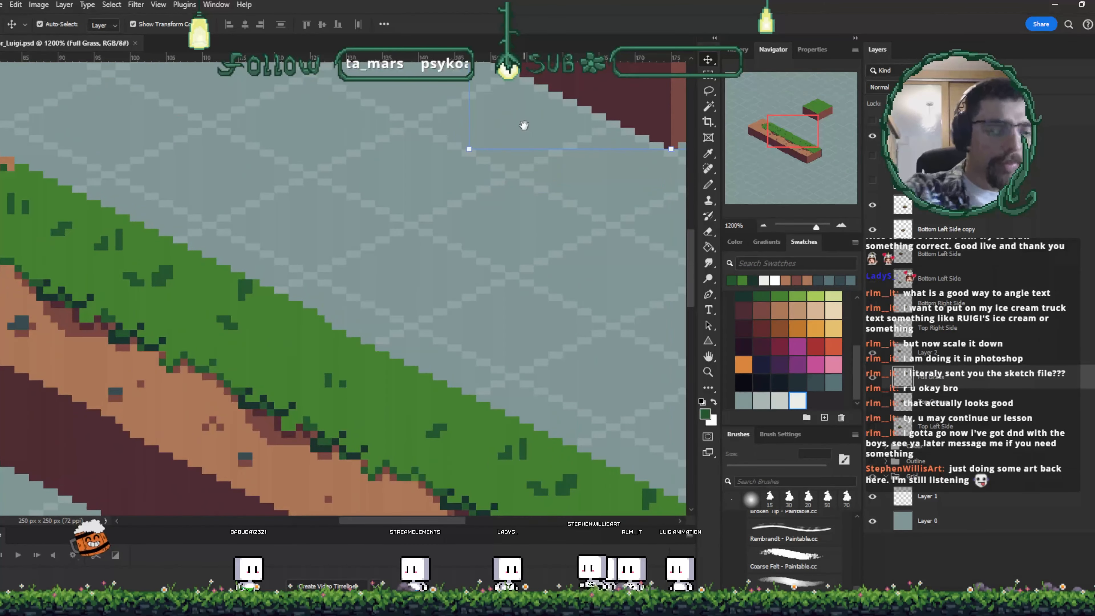
mouse_move(69, 299)
mouse_down()
mouse_move(262, 282)
mouse_move(322, 324)
mouse_move(338, 317)
mouse_move(291, 307)
mouse_up()
key(i)
click(317, 348)
key(b)
key(alt+bracketright)
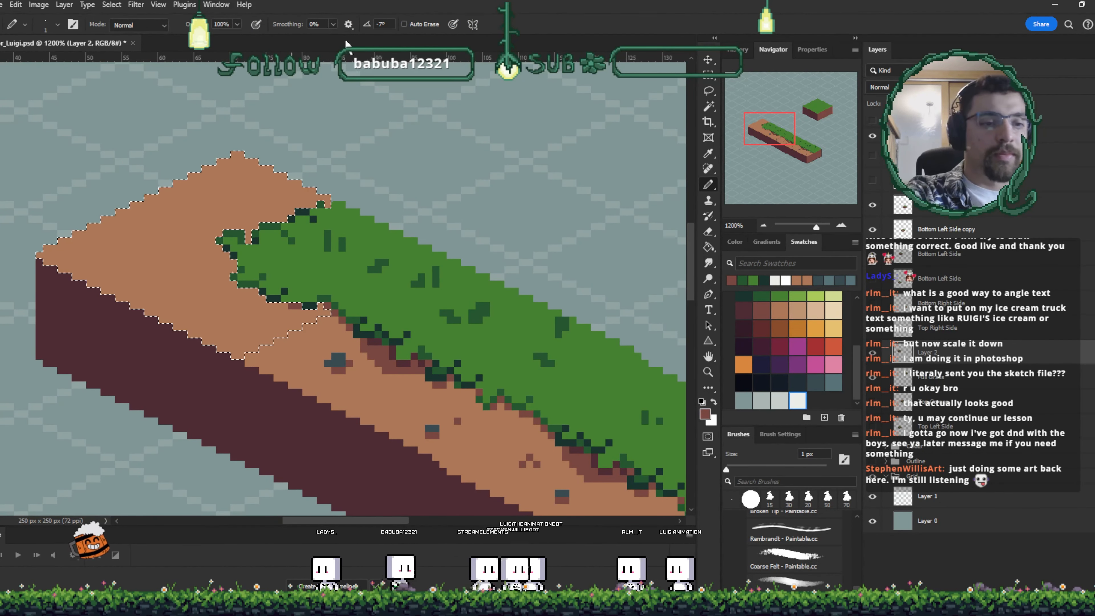
key(w)
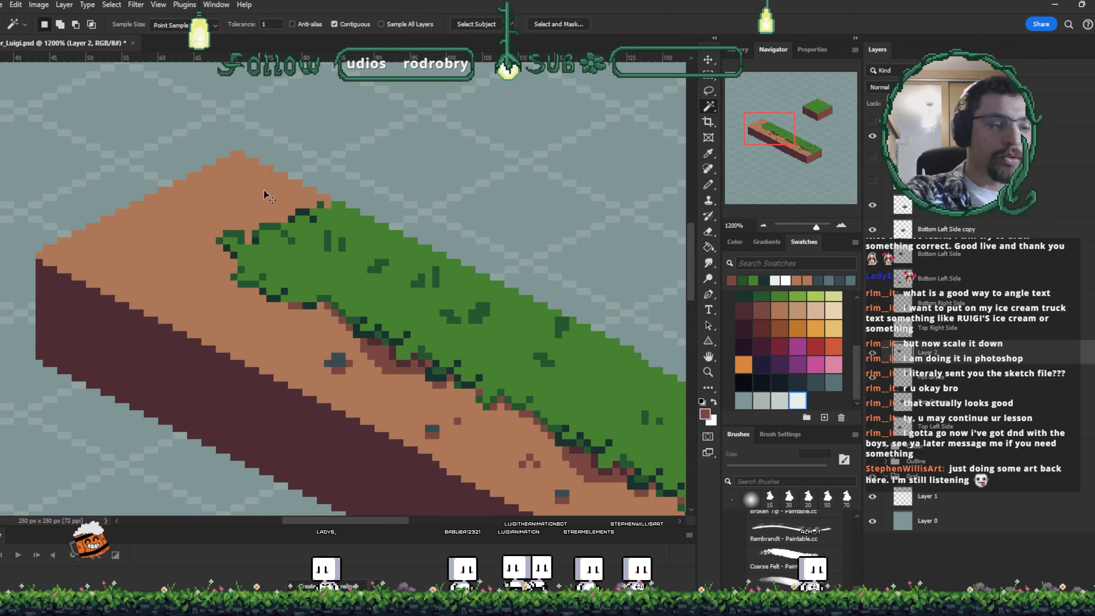
key(b)
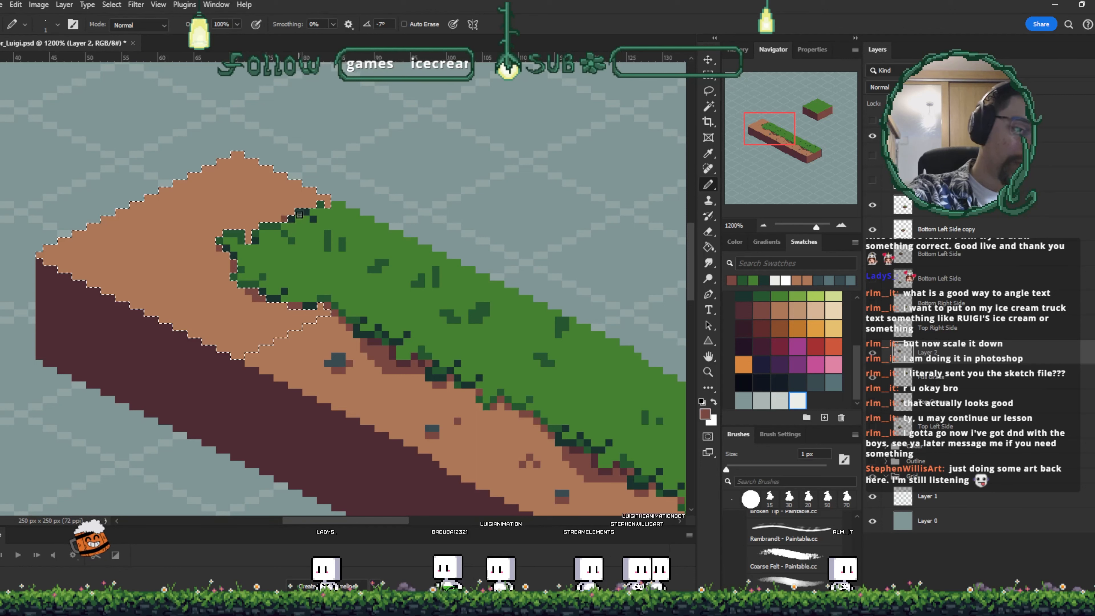
key(ctrl+d)
alt+click(333, 360)
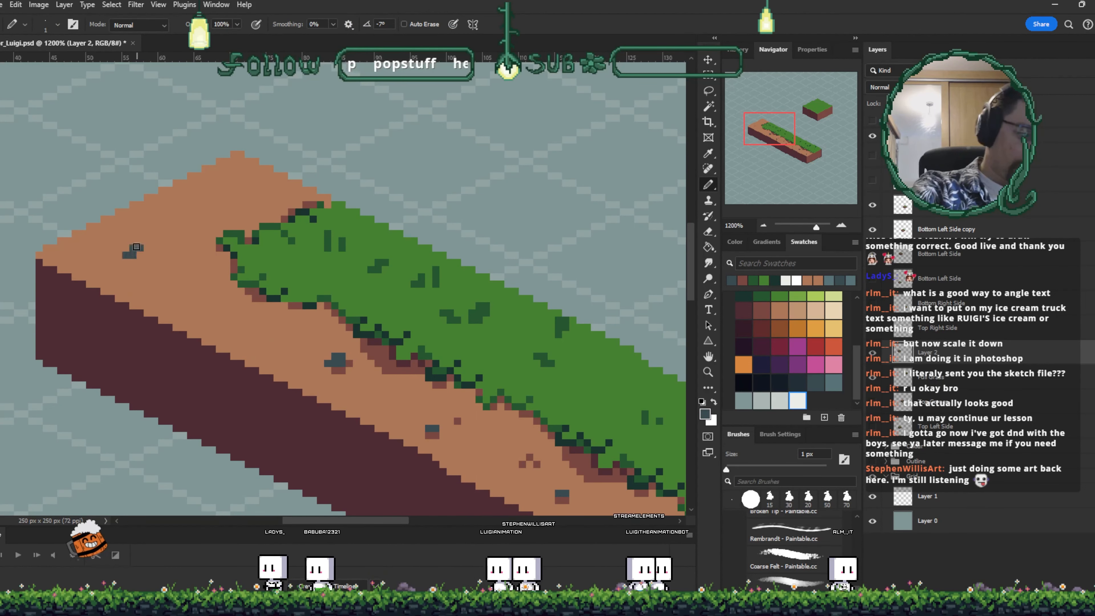
drag(124, 254, 148, 254)
click(219, 196)
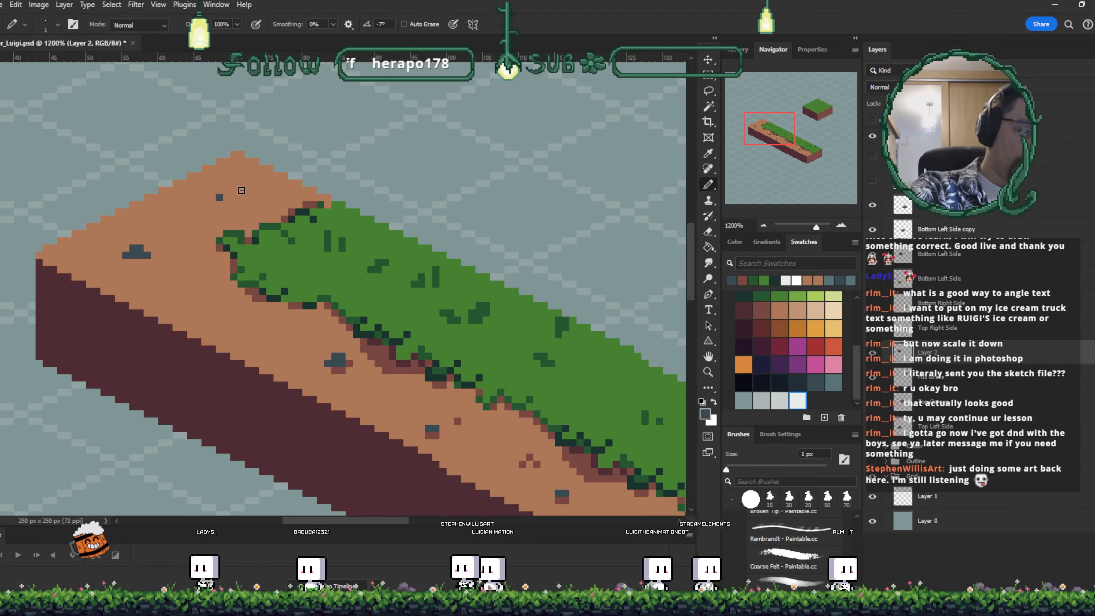
alt+click(126, 260)
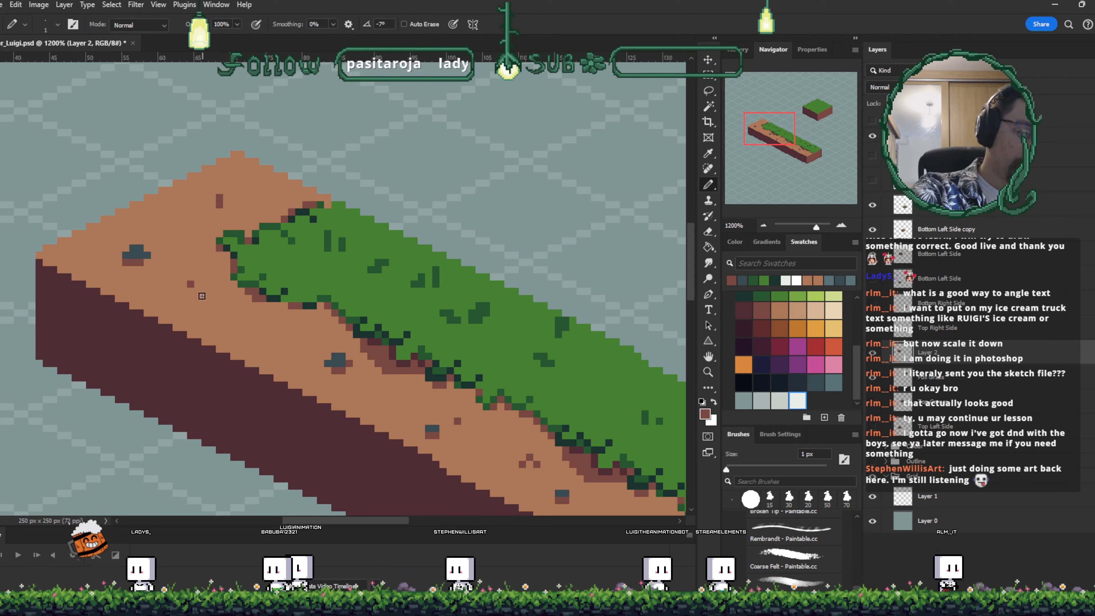
- Add dark-brown dirt speckles on the dirt top and along the grass edge, then save the file
alt+click(225, 199)
alt+click(219, 204)
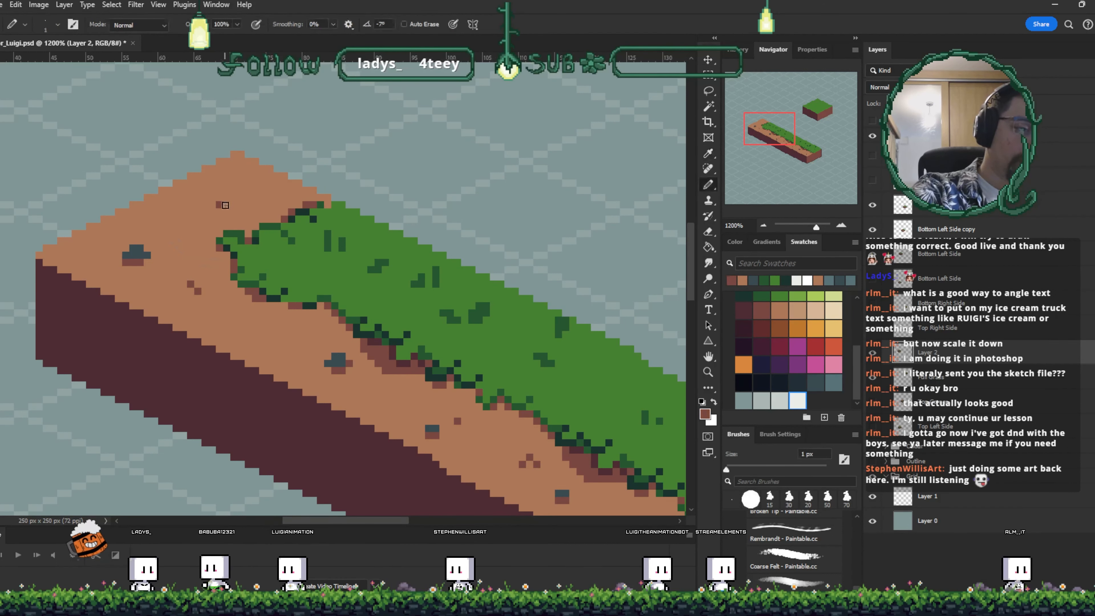
click(212, 211)
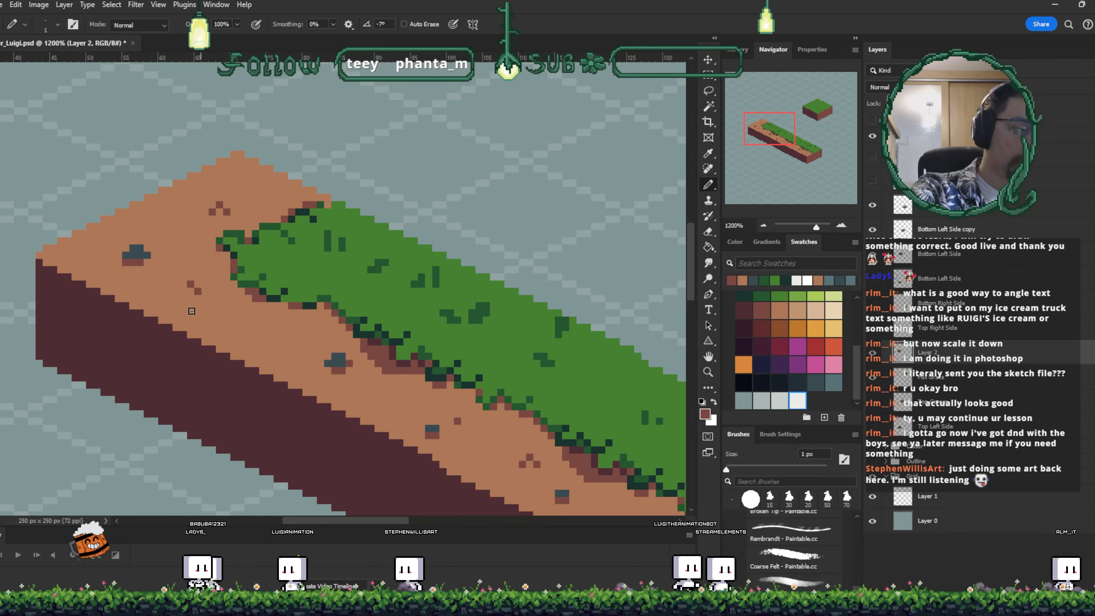
drag(542, 351, 478, 328)
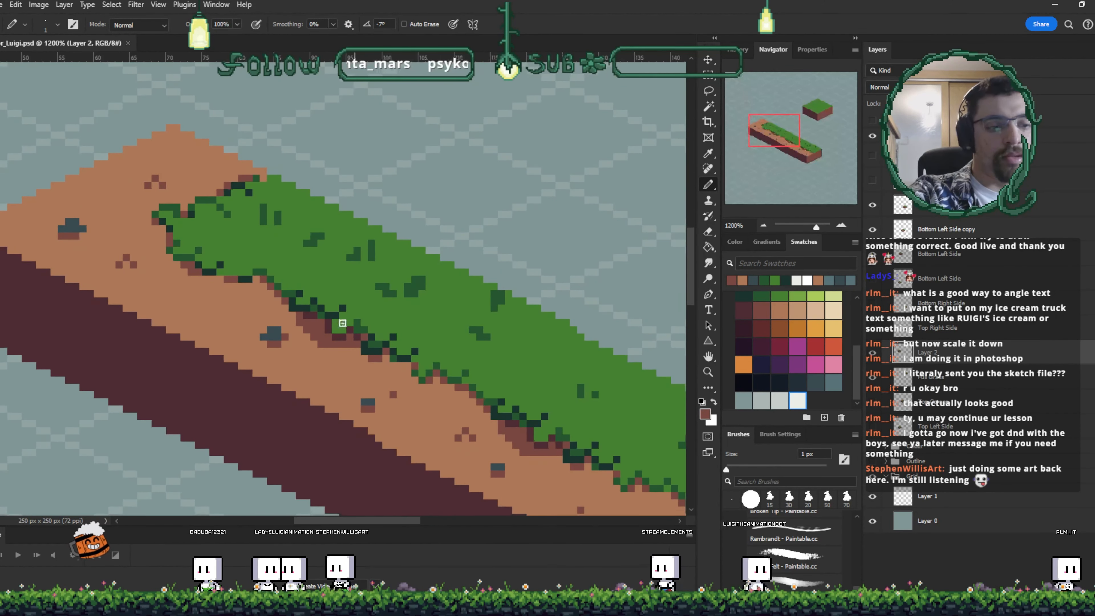
ctrl+click(276, 333)
alt+click(276, 333)
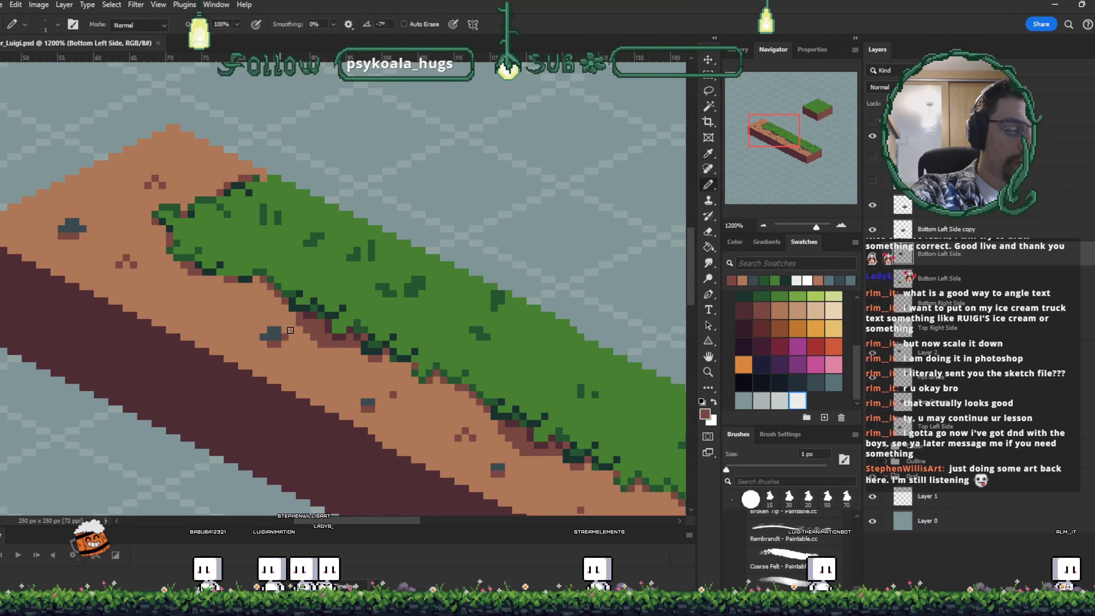
click(236, 306)
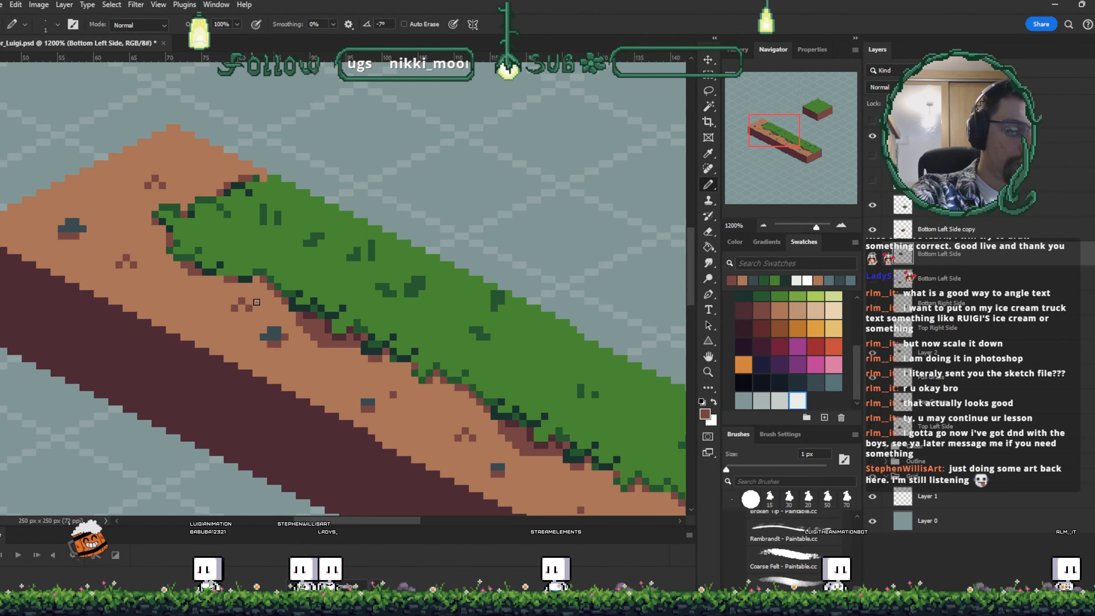
drag(494, 388, 401, 247)
key(ctrl+s)
- Nudge the strip's right-end layer one pixel left and one pixel up
key(ctrl+minus)
key(ctrl+minus)
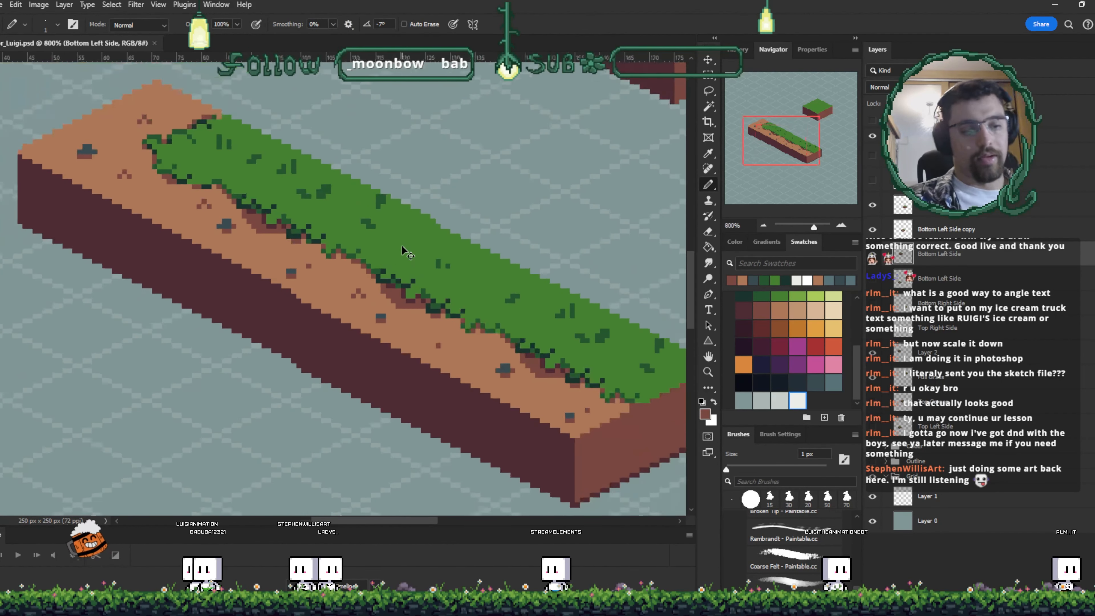
key(ctrl+minus)
key(v)
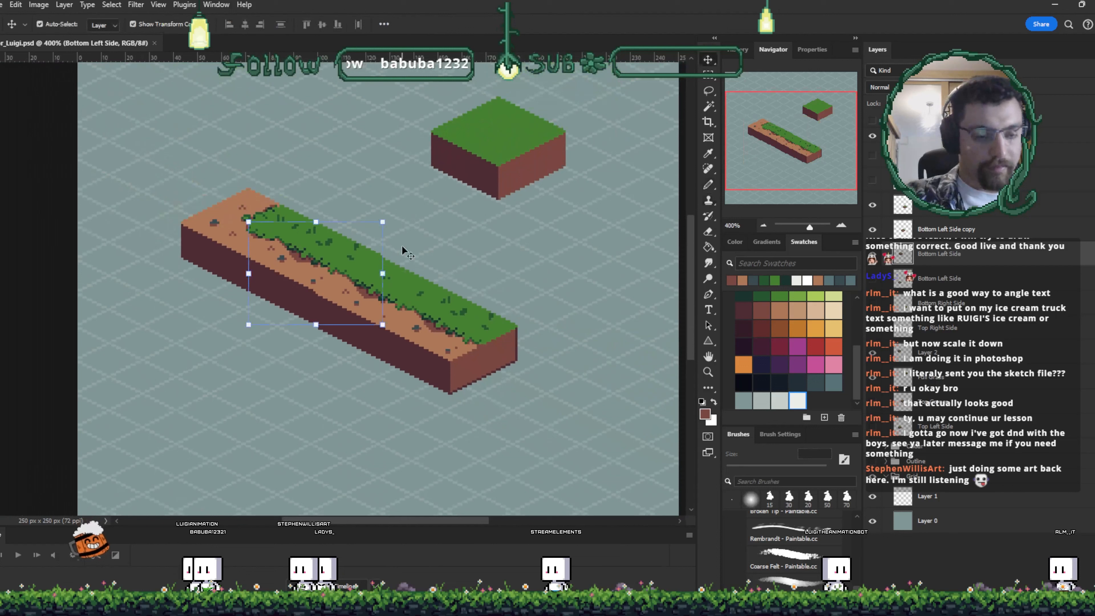
click(350, 297)
key(Left)
key(Up)
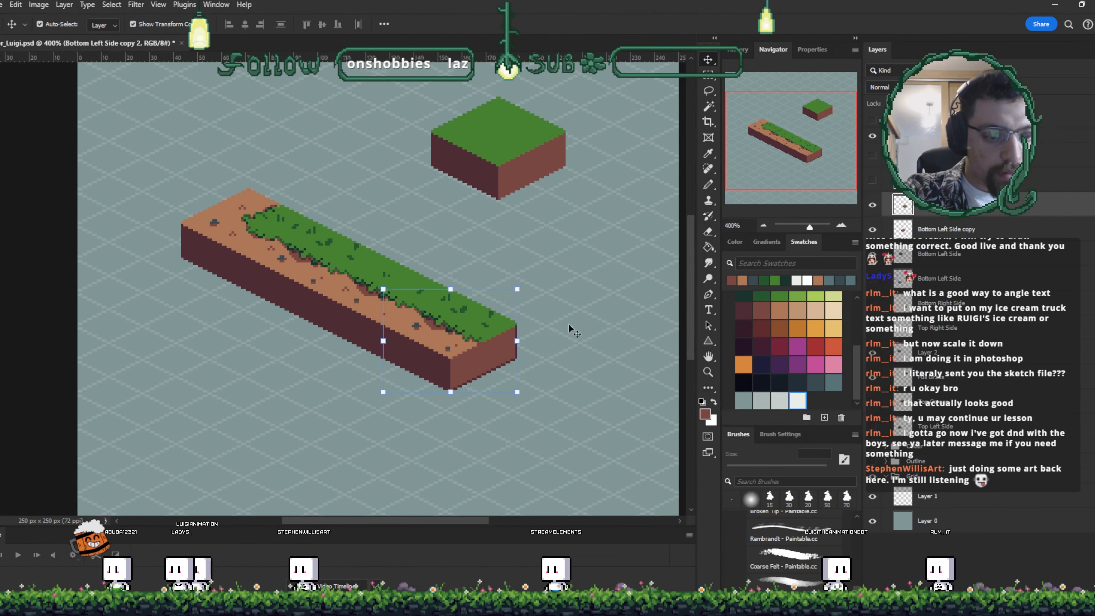
click(536, 181)
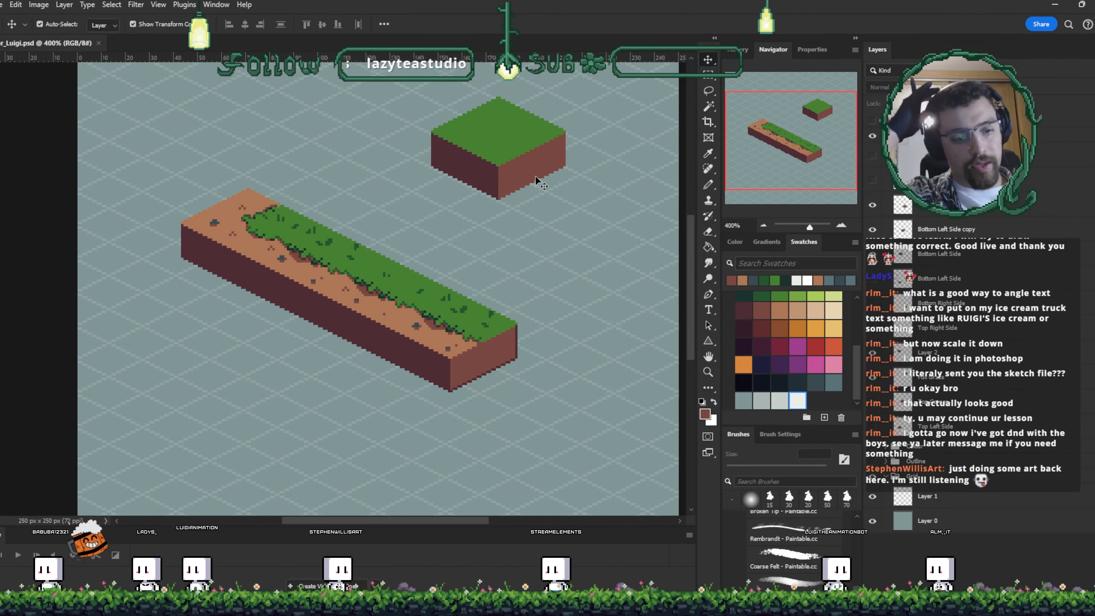
- Move the full grass block further left, closer above the long strip
scroll(467, 308, up, 2)
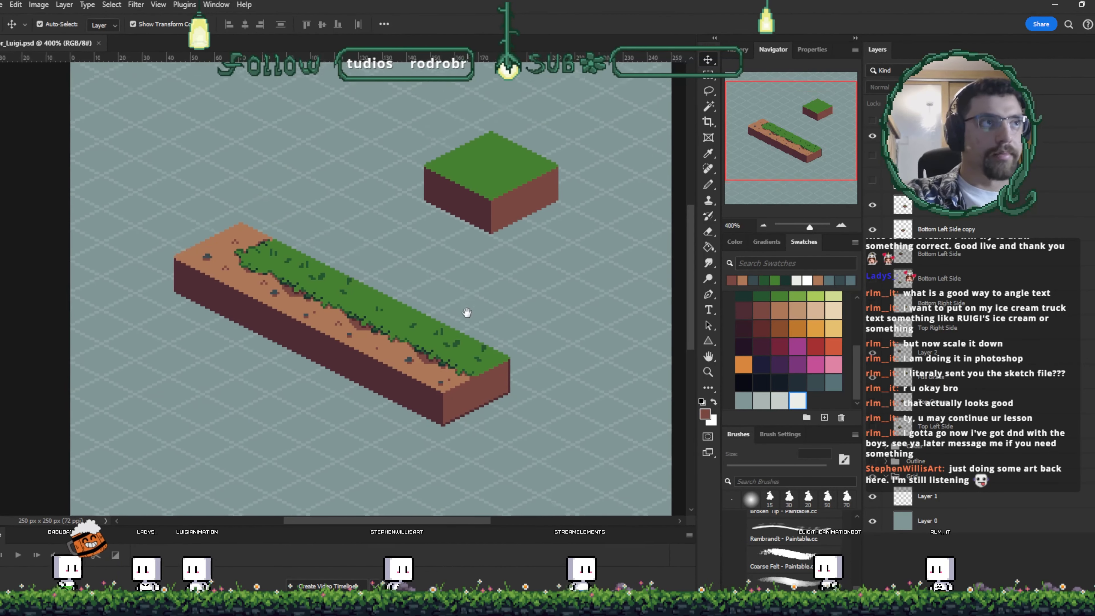
key(ctrl+plus)
key(ctrl+plus)
drag(560, 196, 408, 167)
drag(485, 209, 439, 261)
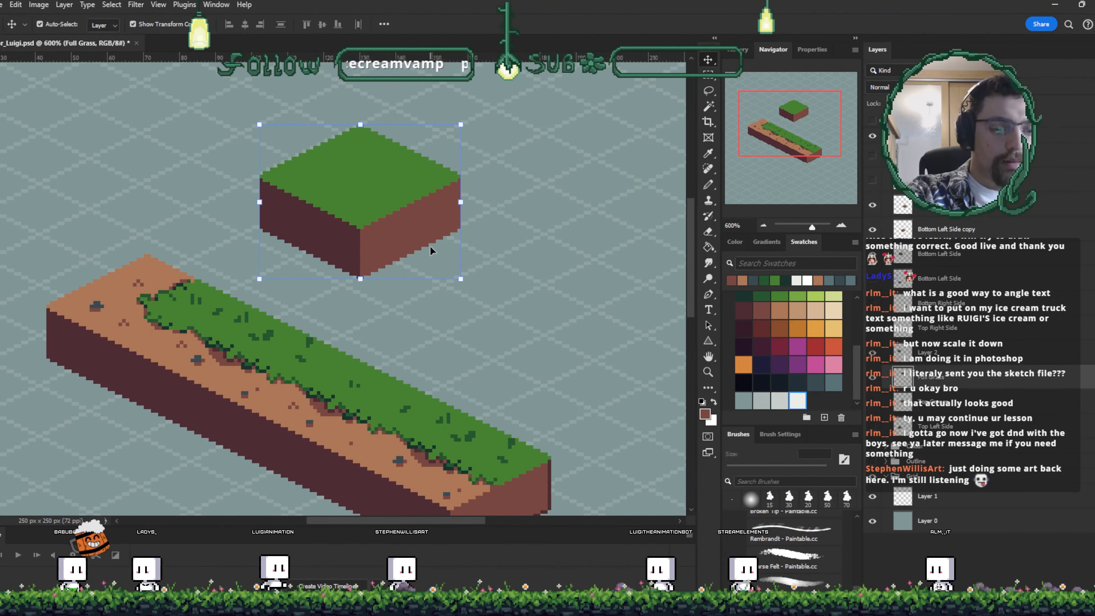
- Sample the grass green and paint a few darker green grass pixels on the full grass block's top
key(i)
click(352, 379)
key(v)
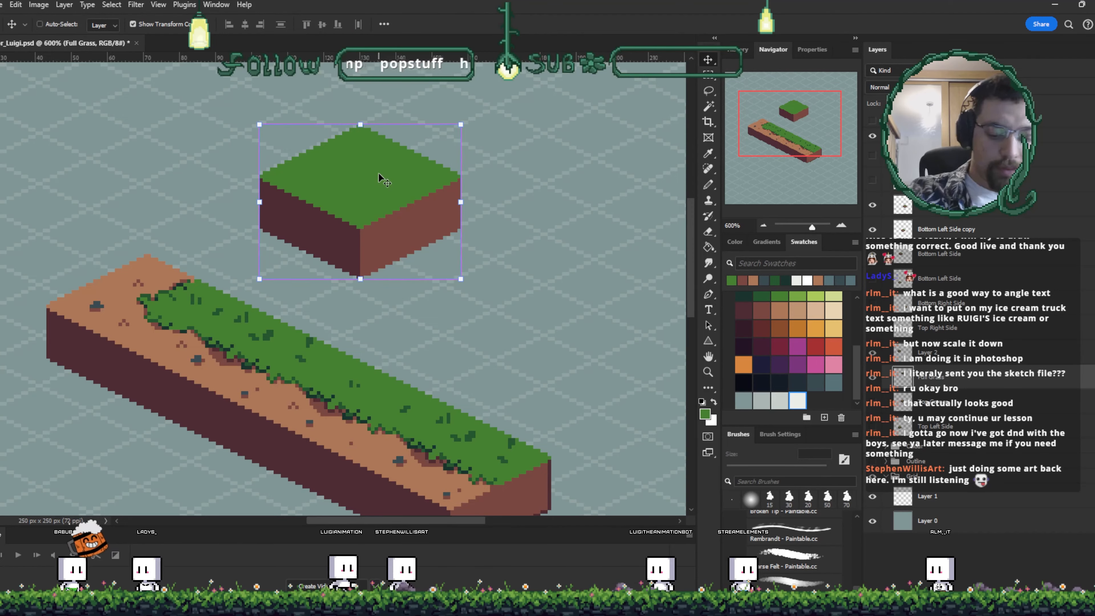
scroll(378, 173, up, 2)
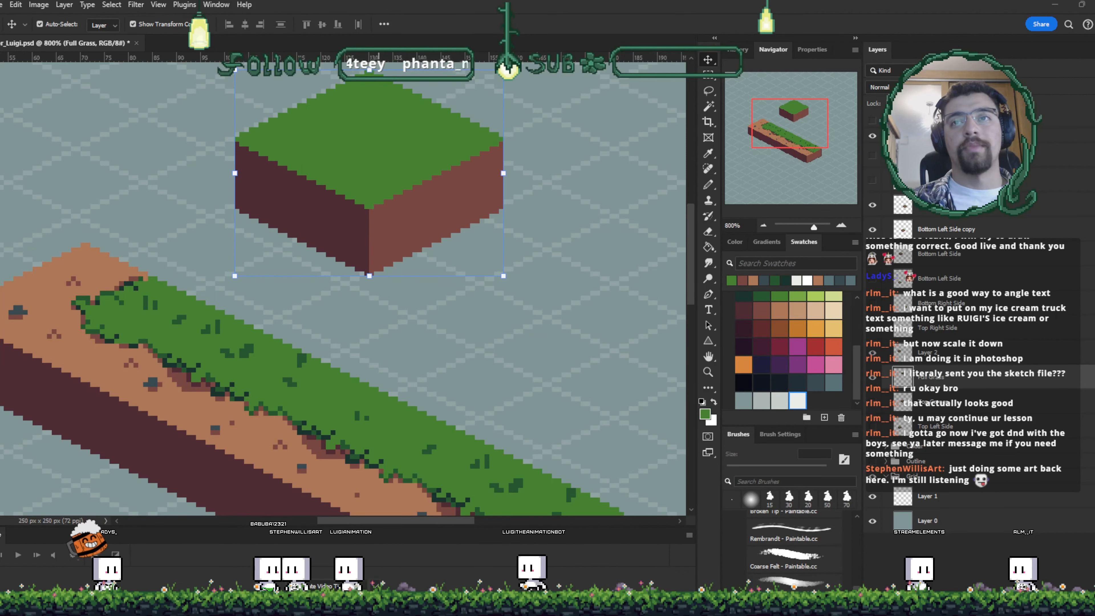
scroll(397, 174, up, 5)
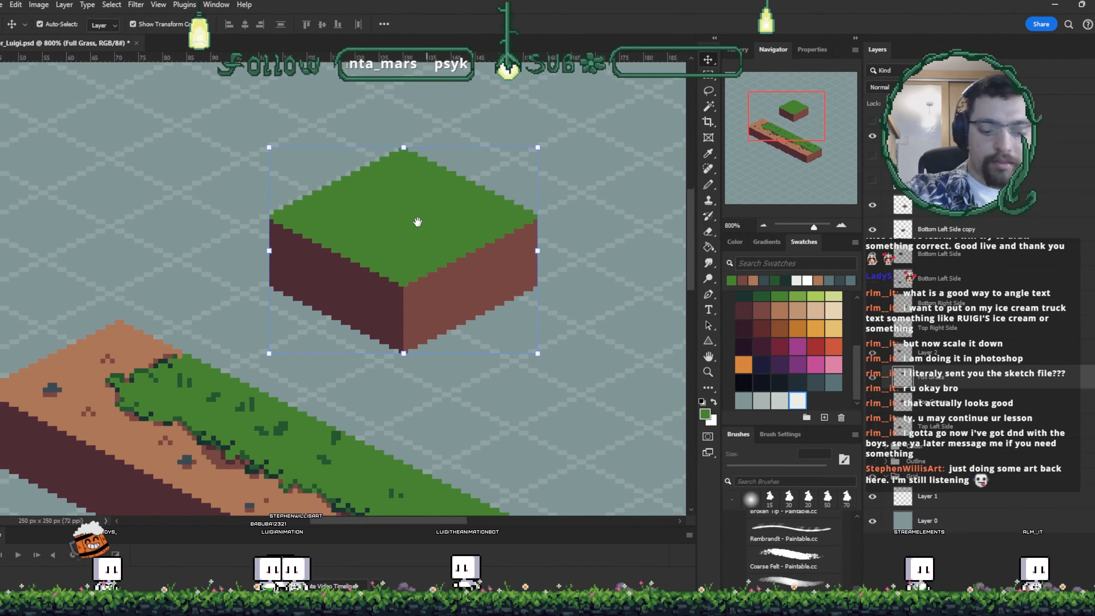
drag(457, 298, 427, 340)
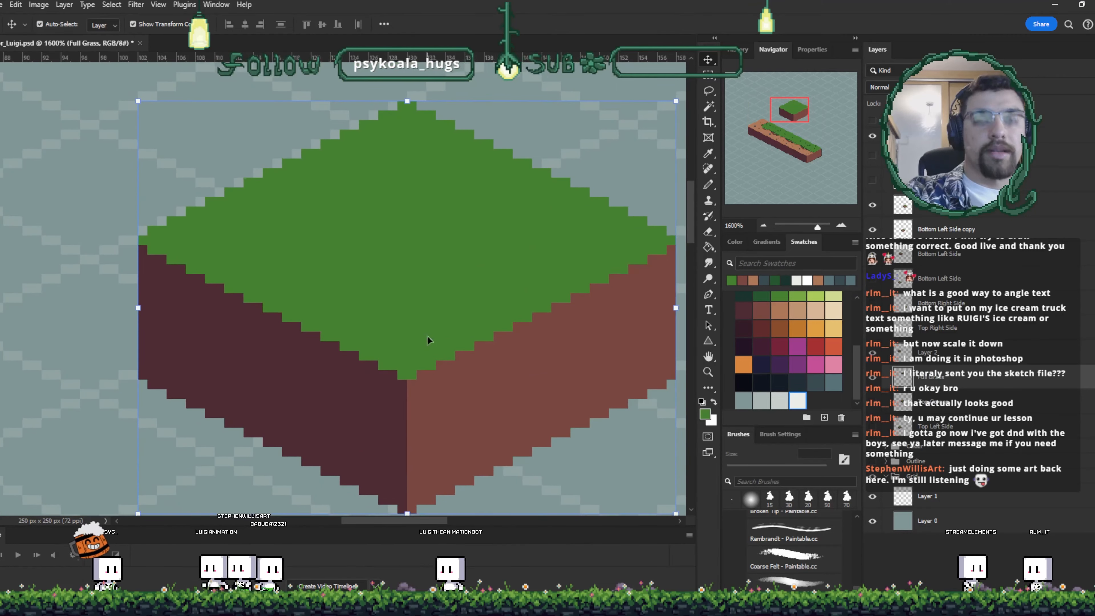
key(ctrl+minus)
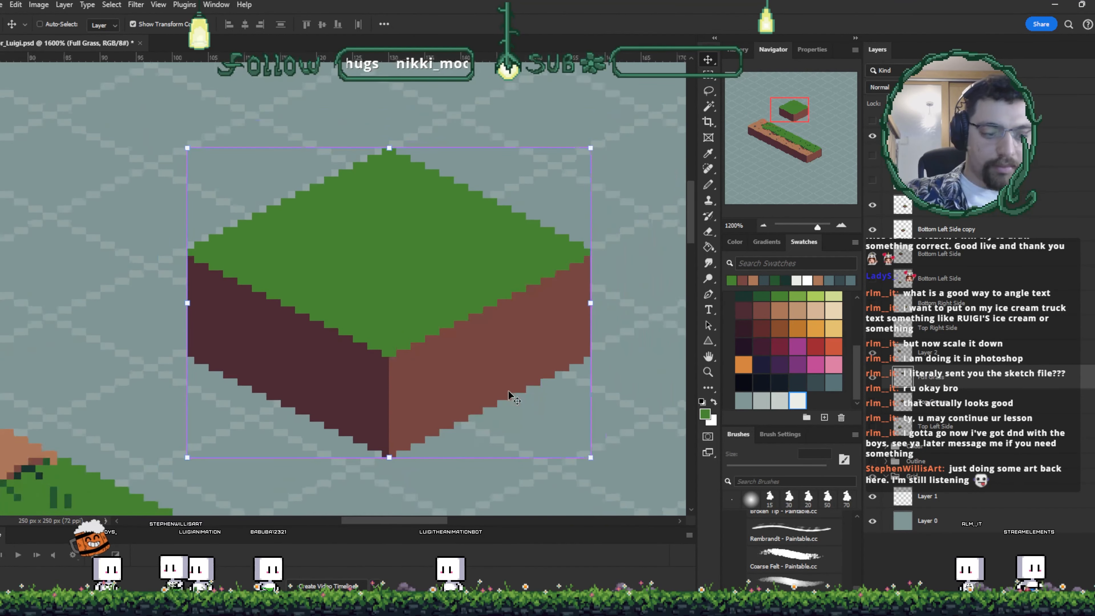
drag(461, 350, 449, 162)
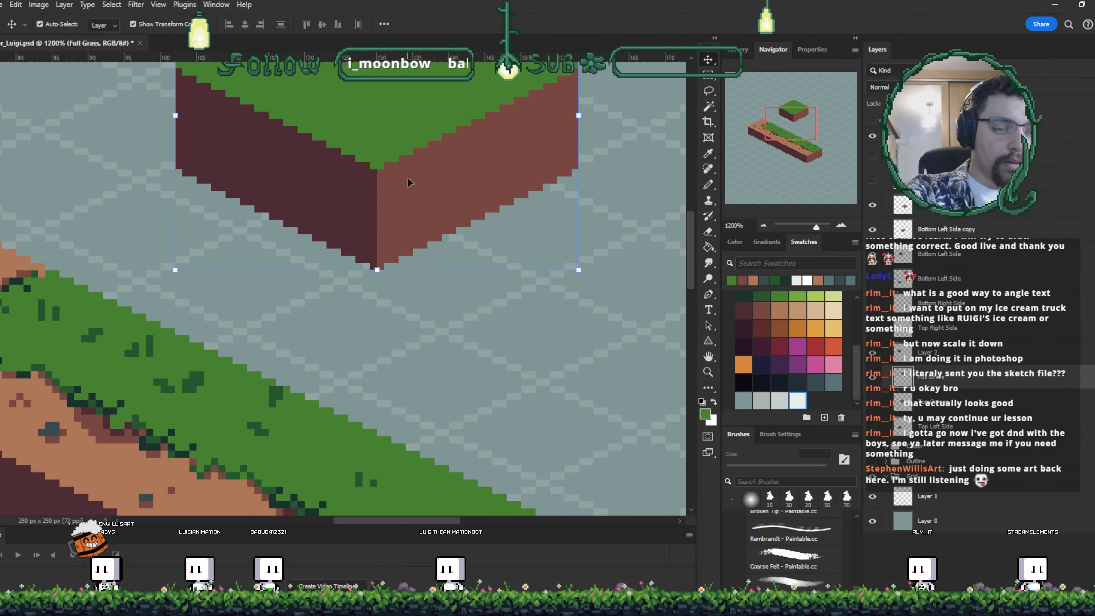
drag(341, 179, 450, 324)
key(b)
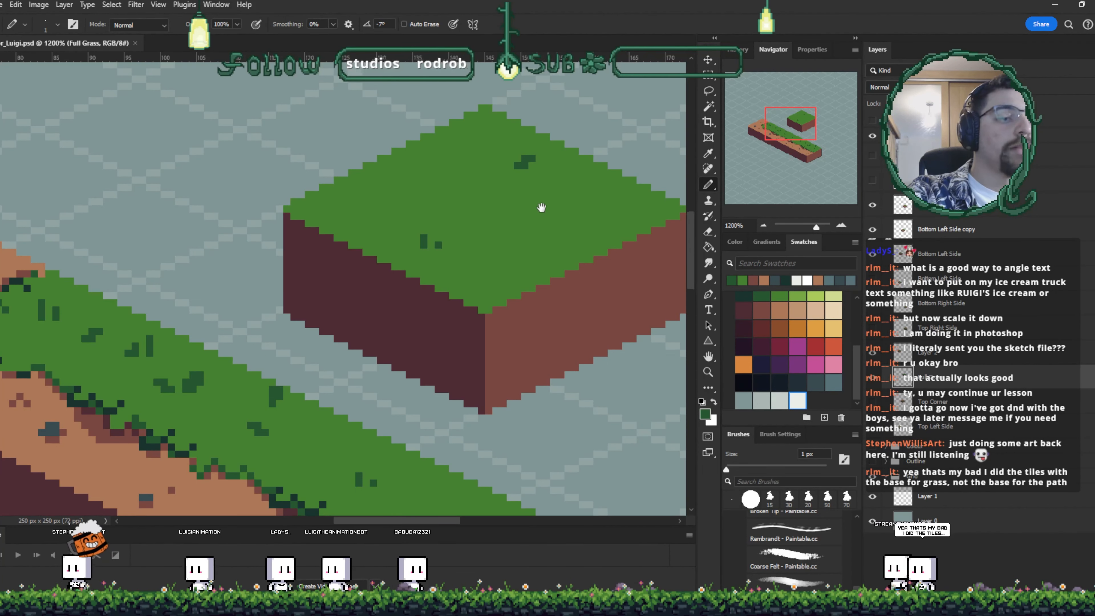
drag(571, 204, 559, 181)
mouse_move(386, 237)
mouse_down()
mouse_move(567, 215)
mouse_move(589, 188)
mouse_up()
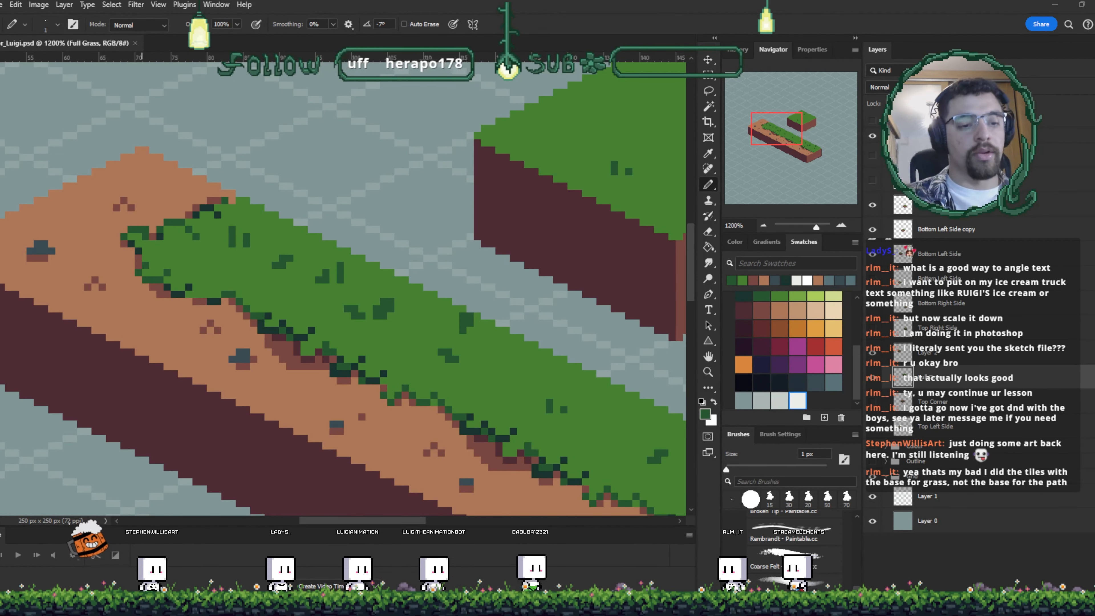
drag(535, 331, 371, 390)
click(836, 386)
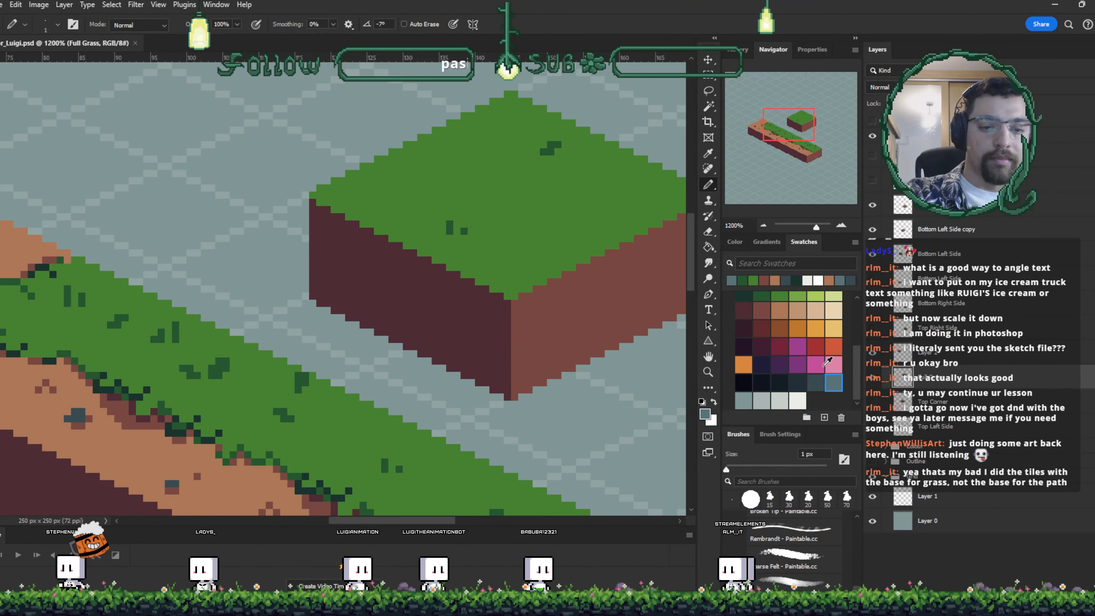
drag(561, 194, 527, 203)
drag(334, 237, 309, 220)
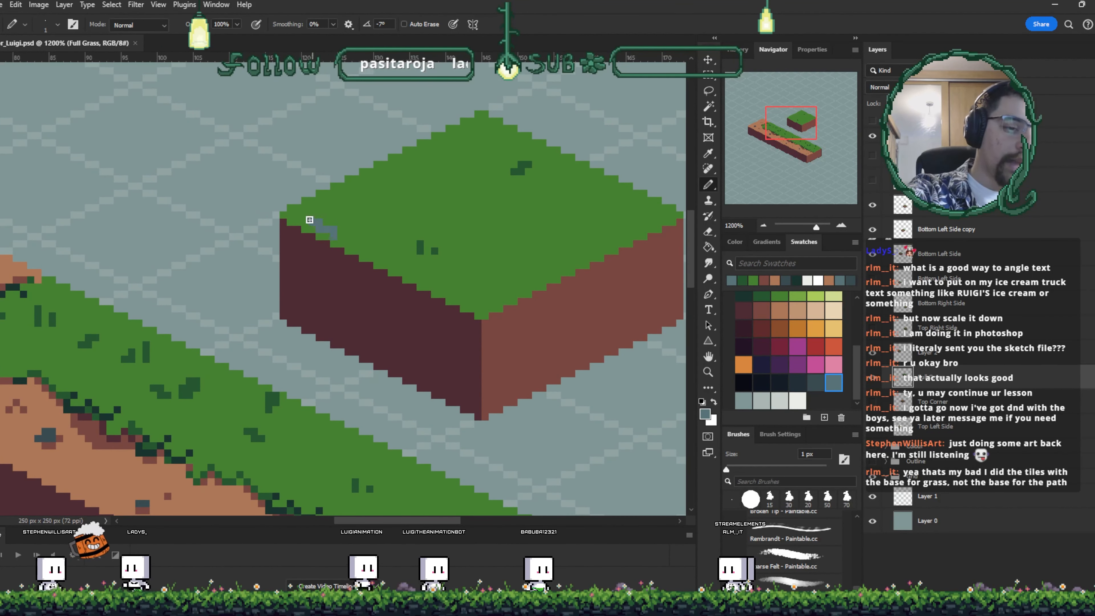
key(ctrl+z)
click(743, 399)
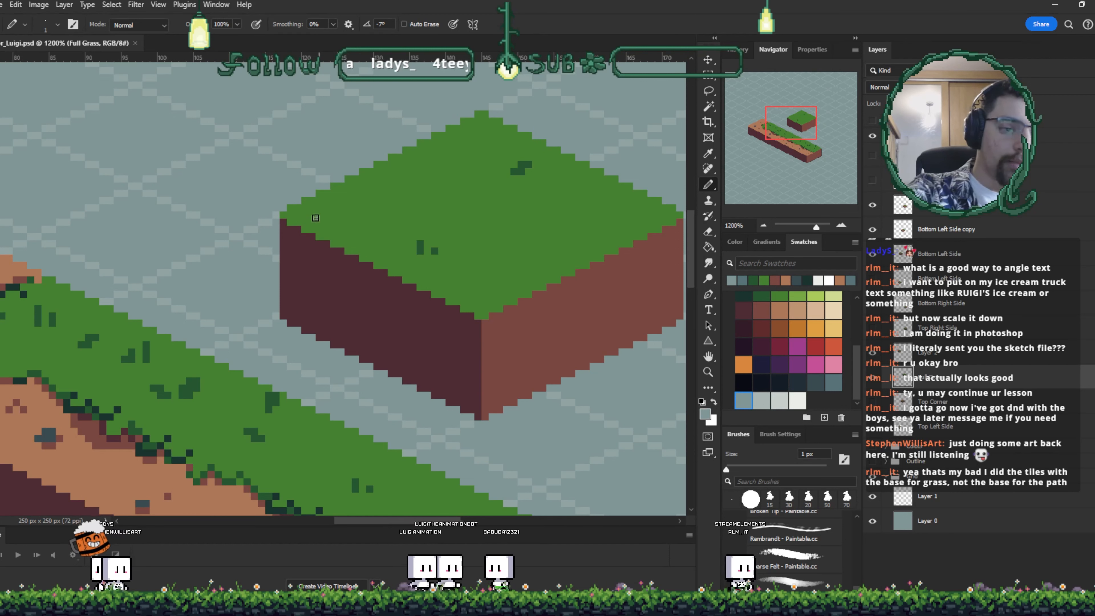
mouse_move(356, 193)
mouse_down()
mouse_move(317, 228)
mouse_move(341, 208)
mouse_move(372, 215)
mouse_move(334, 238)
mouse_move(368, 200)
mouse_move(378, 216)
mouse_move(348, 243)
mouse_move(354, 213)
mouse_up()
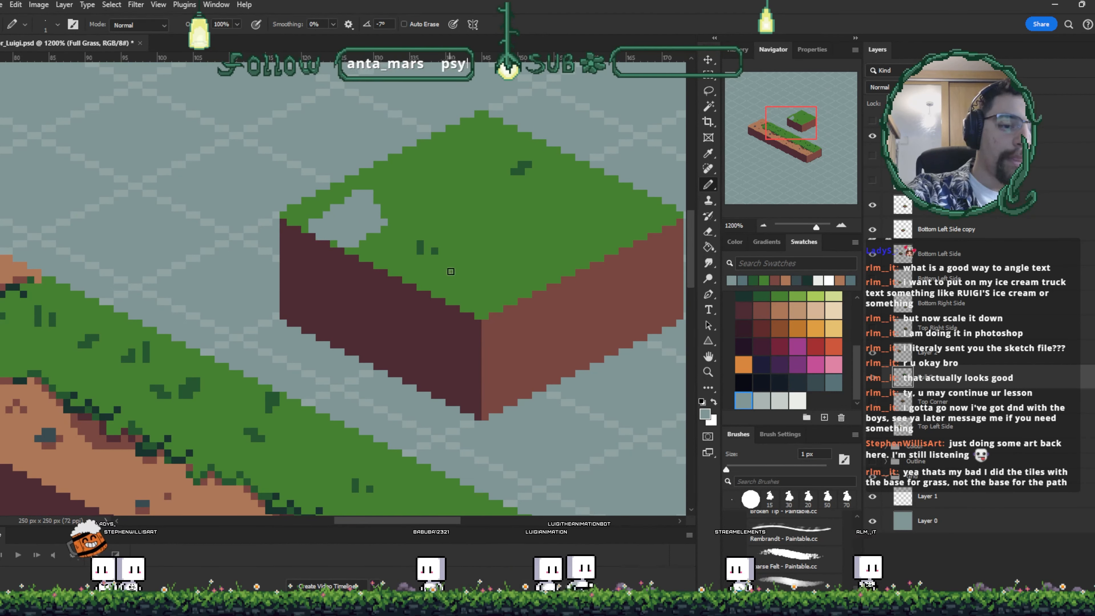
mouse_move(430, 283)
mouse_down()
mouse_move(457, 265)
mouse_move(444, 285)
mouse_move(440, 266)
mouse_up()
key(ctrl+z)
key(ctrl+z)
key(ctrl+z)
key(ctrl+z)
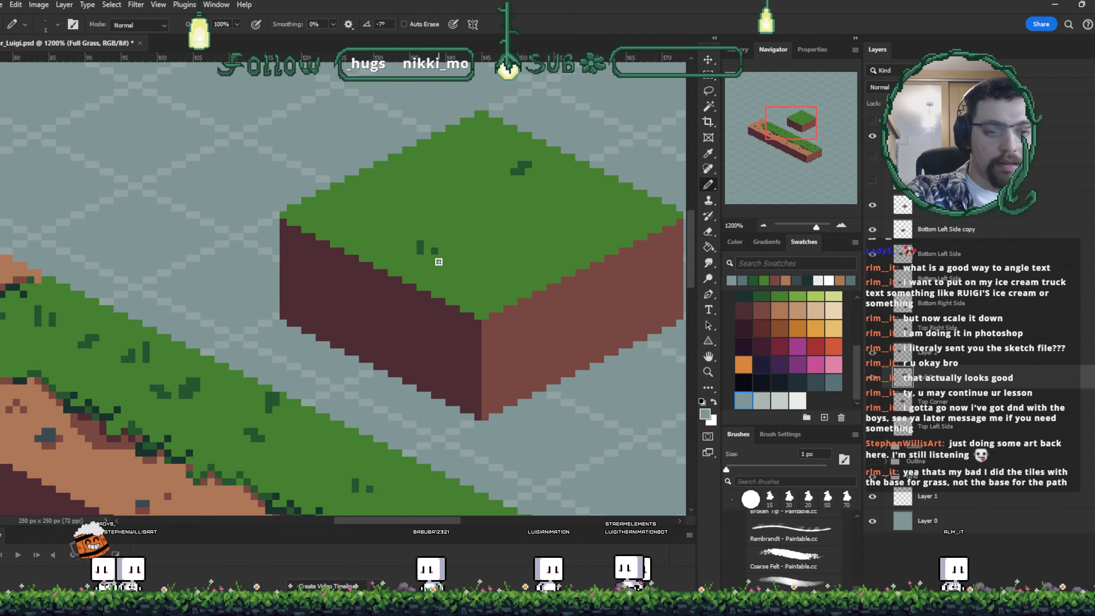
- Paint small white flowers on the full grass block's grass top
drag(578, 304, 534, 328)
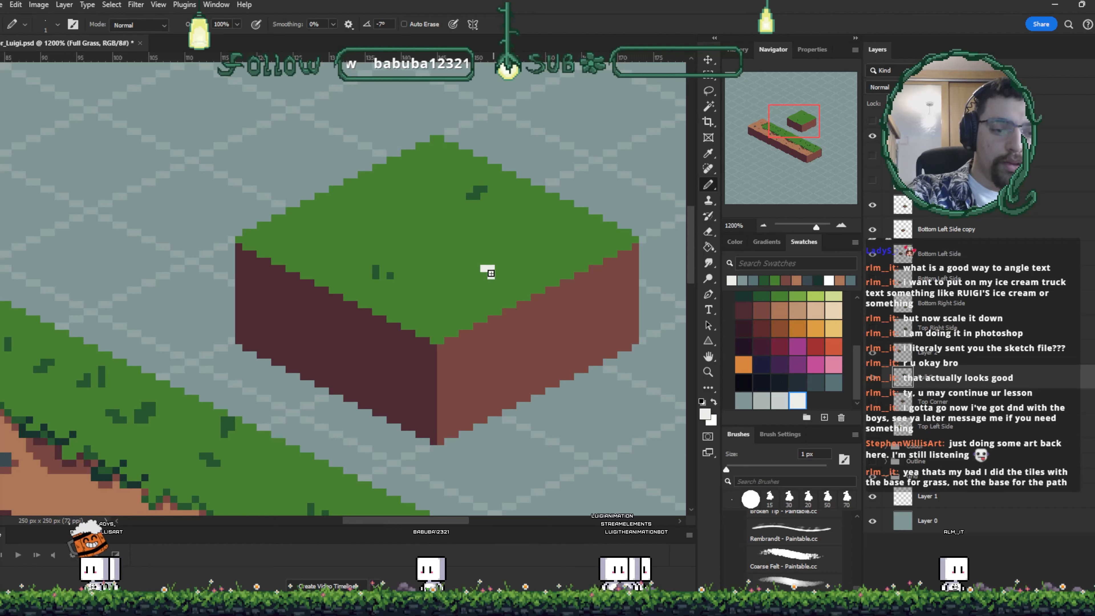
click(477, 276)
drag(484, 283, 498, 278)
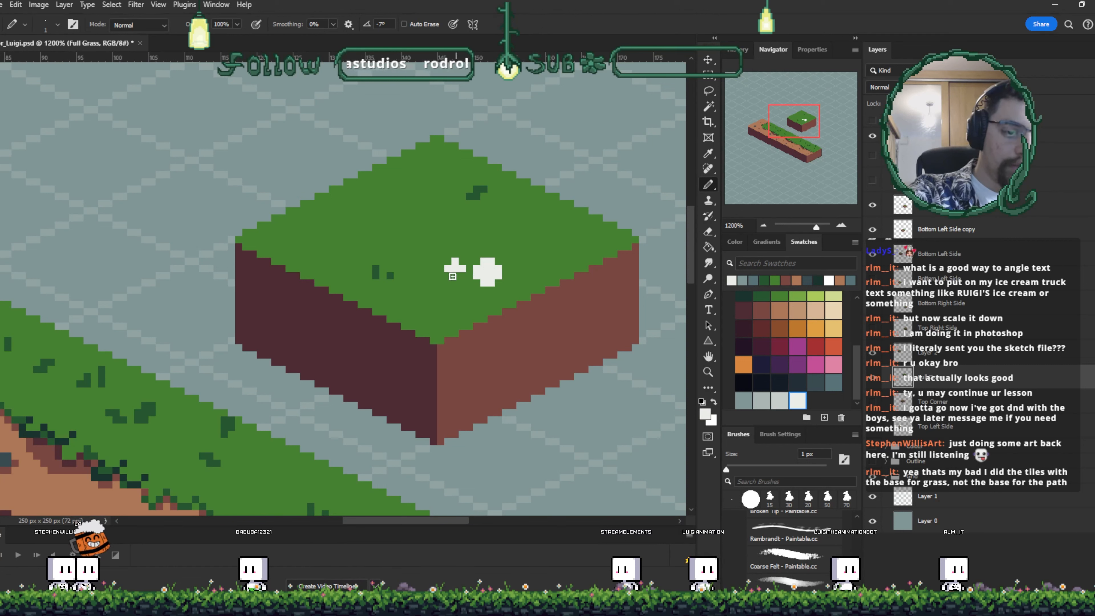
drag(432, 174, 418, 175)
drag(557, 283, 518, 281)
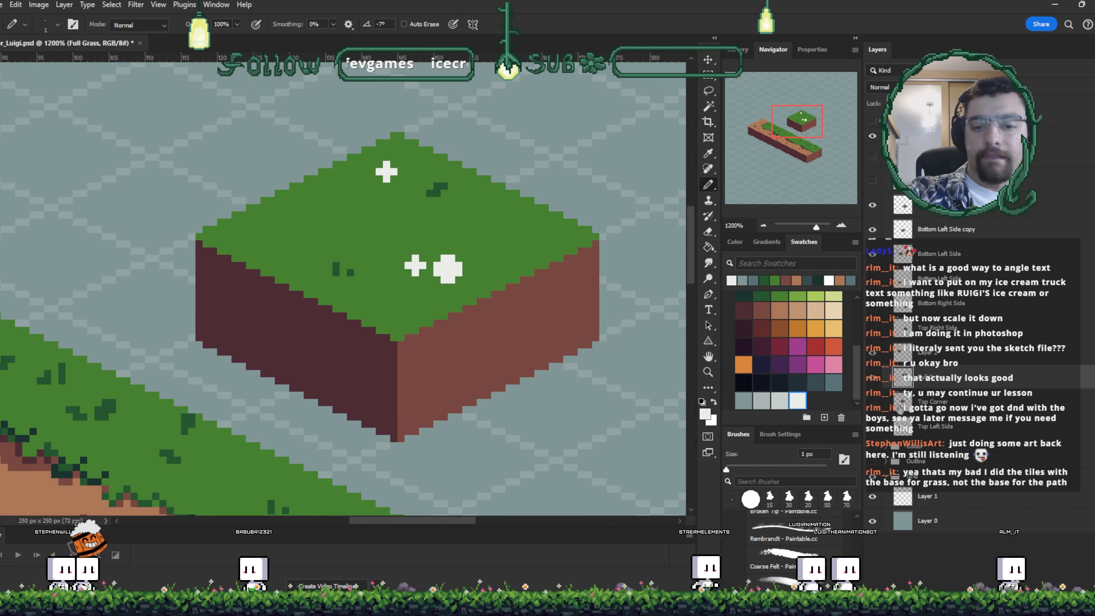
- Paint orange centres into the white flowers on the full grass block's top
click(743, 365)
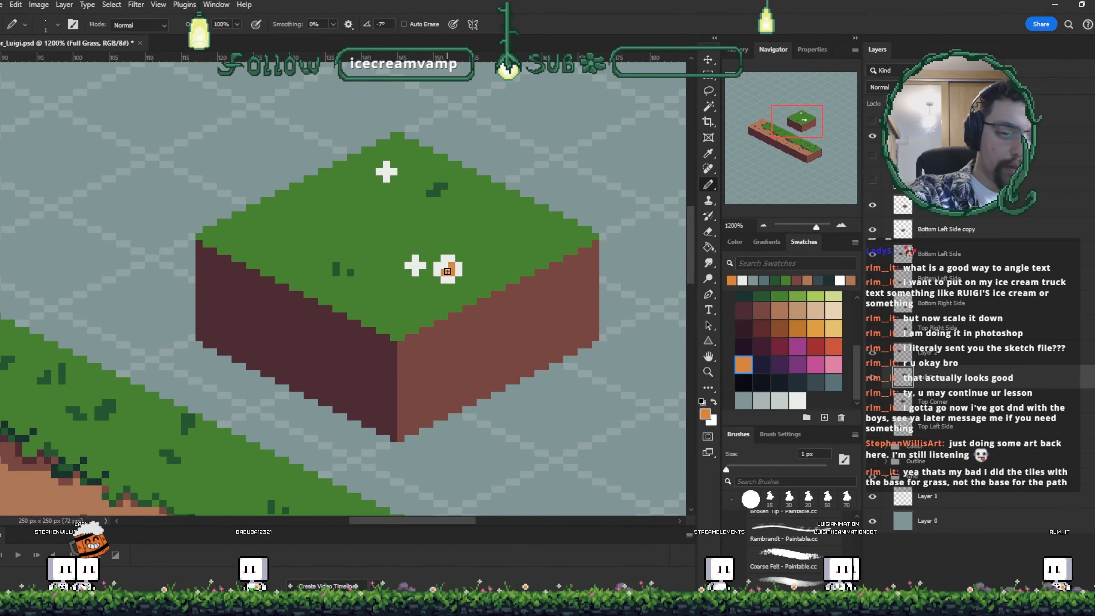
click(386, 172)
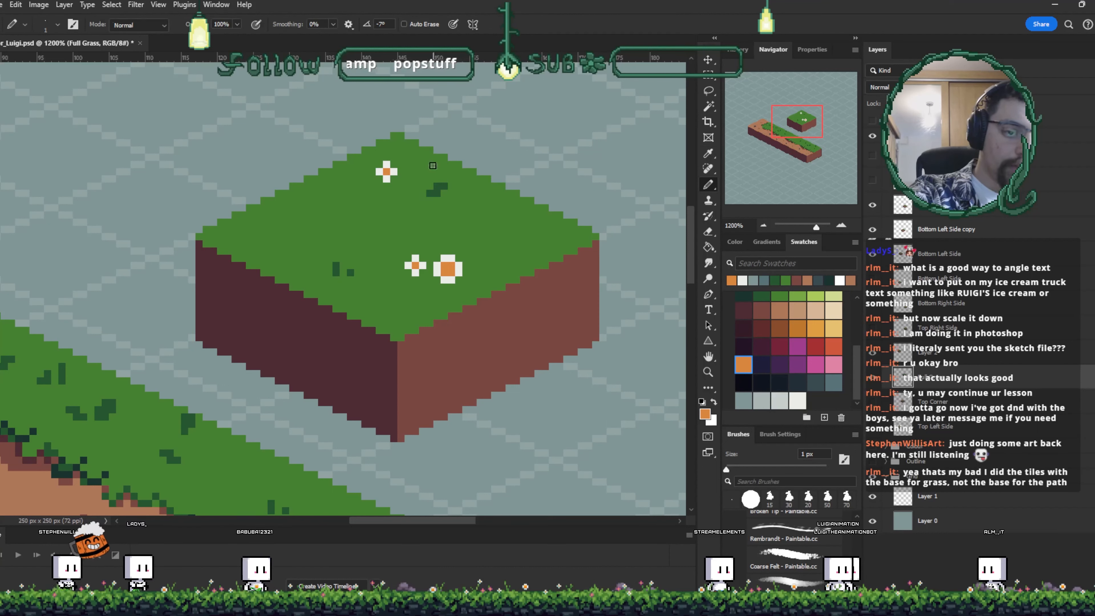
alt+click(427, 278)
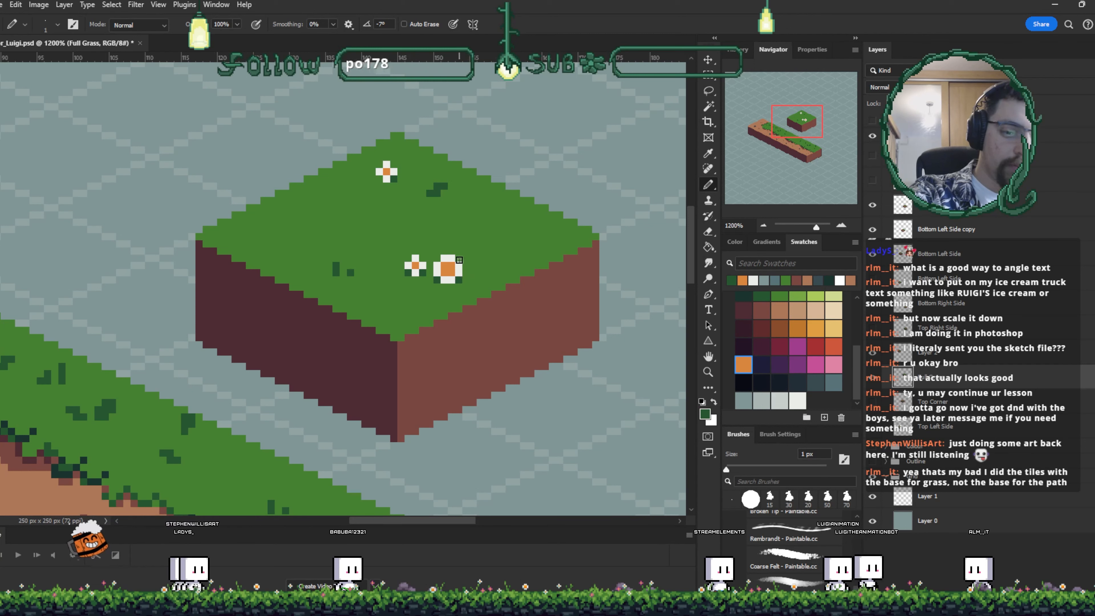
- Move the full grass block down onto the long strip so it sits on the strip's grass
click(831, 346)
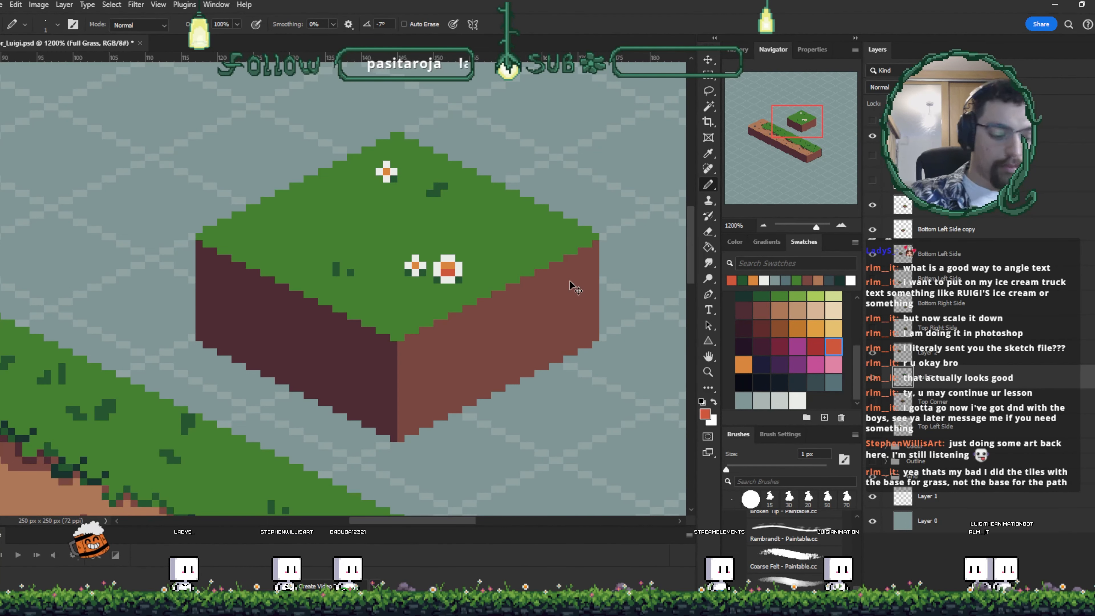
key(ctrl+minus)
key(ctrl+minus)
key(ctrl+minus)
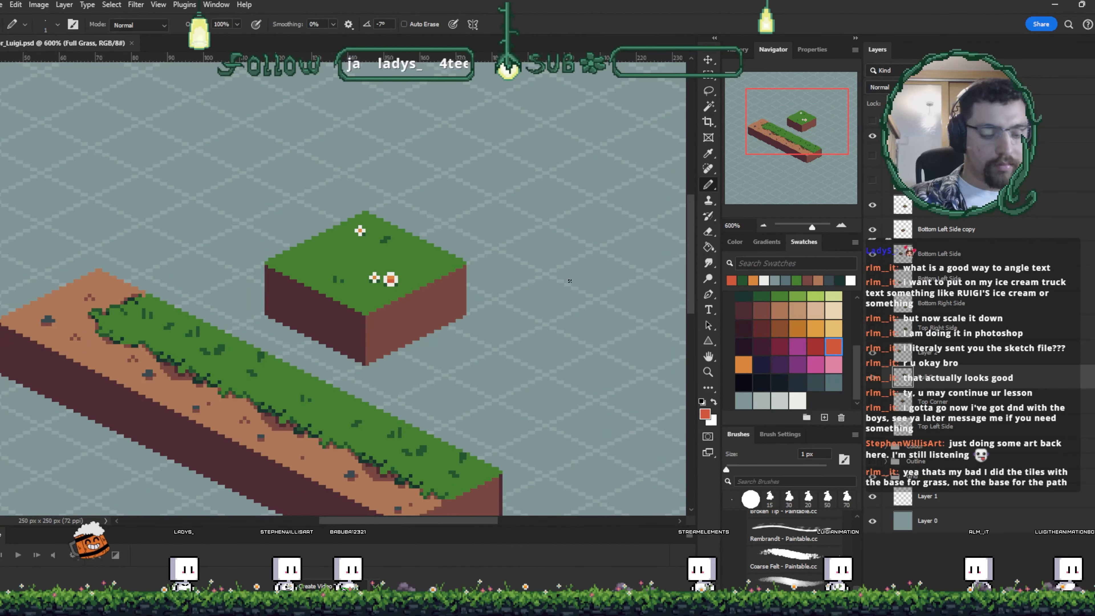
key(v)
mouse_move(391, 281)
mouse_down()
mouse_move(400, 336)
mouse_move(383, 364)
mouse_up()
drag(565, 414, 579, 371)
click(584, 364)
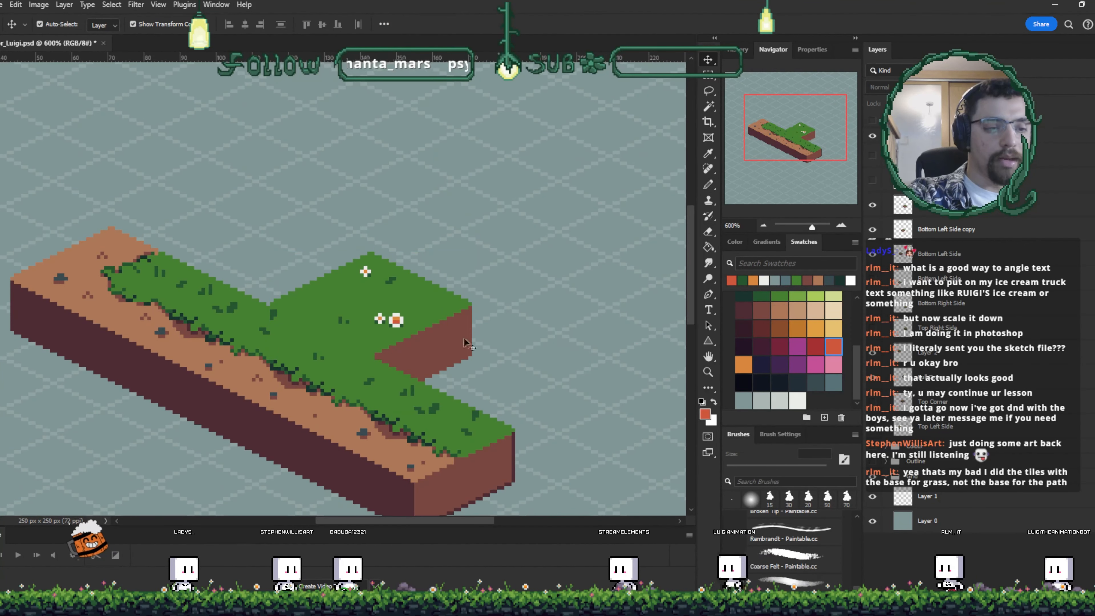
- Duplicate the full grass block onto the strip further right and shift the underlying side layer to match
drag(411, 318, 557, 386)
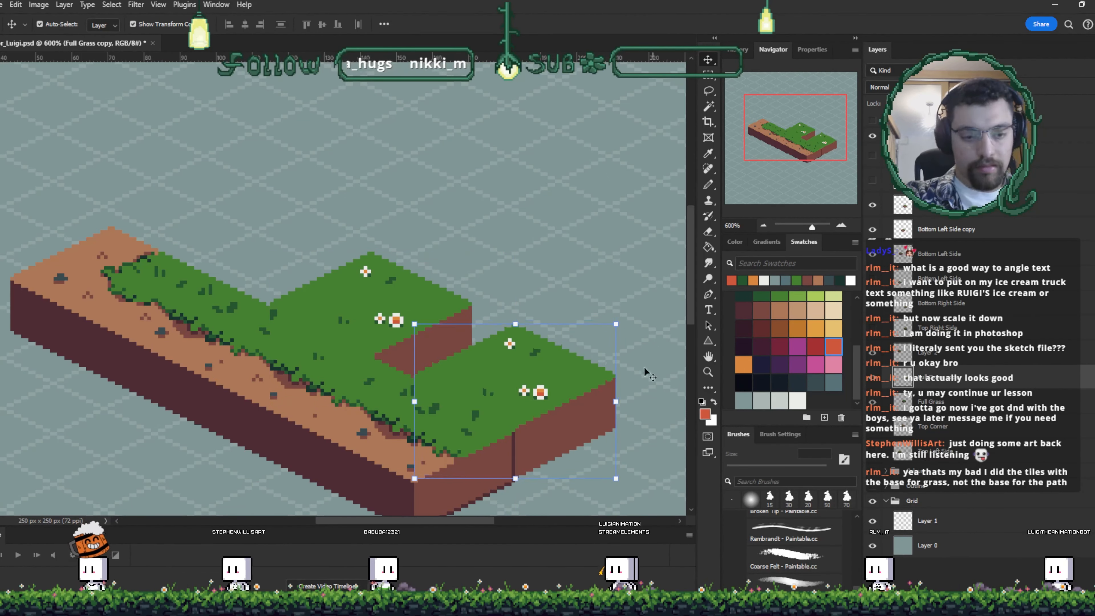
click(644, 334)
click(496, 468)
mouse_move(497, 468)
mouse_down()
mouse_move(490, 406)
mouse_move(509, 393)
mouse_move(508, 418)
mouse_up()
- Sample the side colours and patch pixels along the strip's edge where the blocks join
key(i)
click(490, 411)
key(v)
key(i)
key(b)
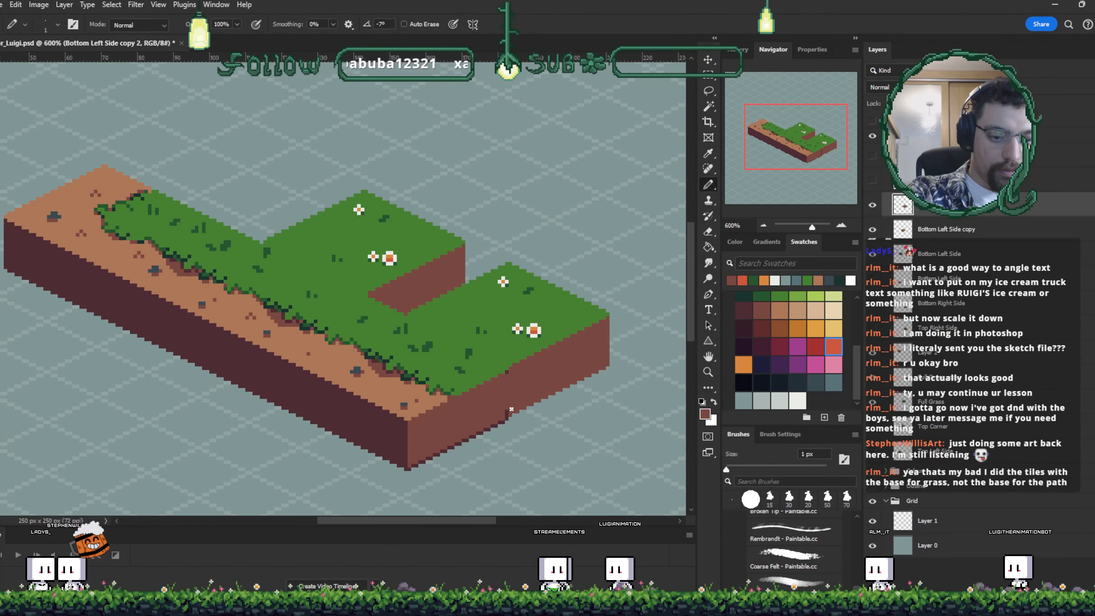
click(509, 372)
key(i)
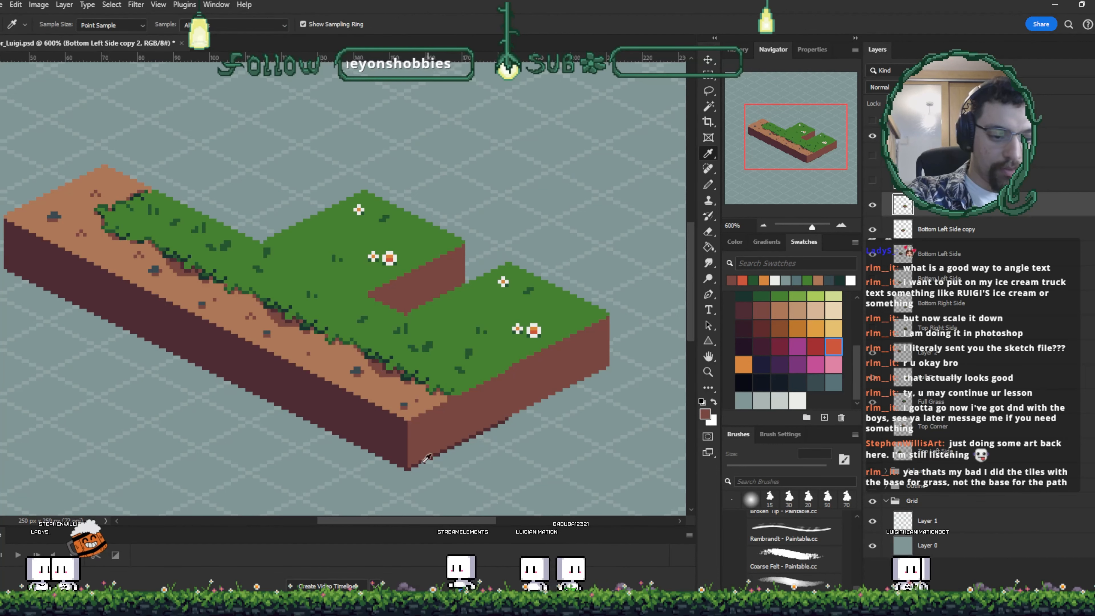
key(b)
drag(573, 397, 550, 403)
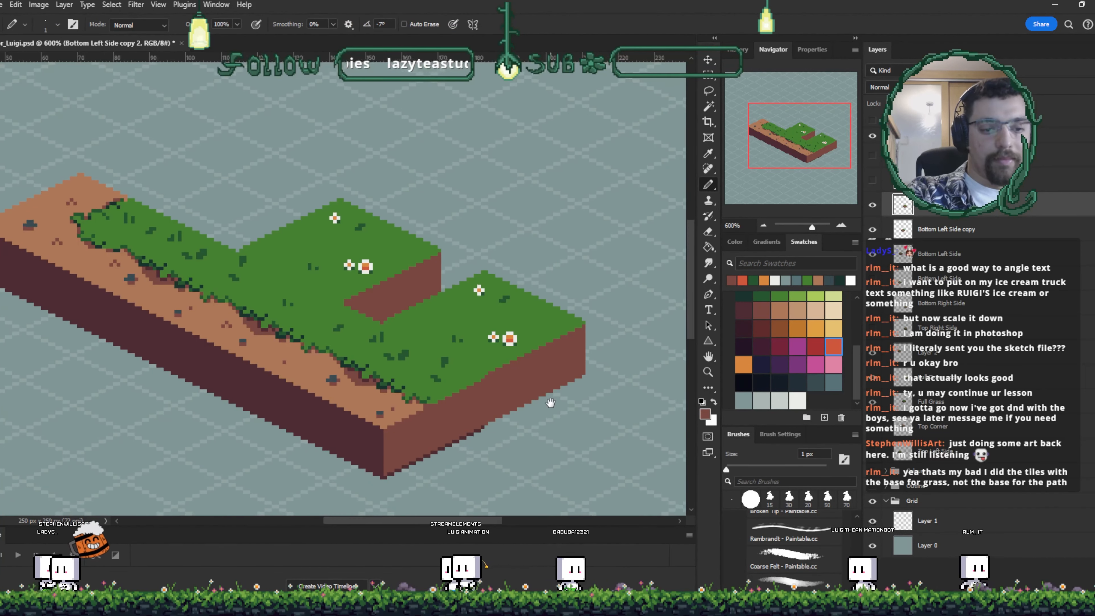
- Nudge the grass block copy down one pixel and move the first grass block down to fill the notch
key(v)
click(564, 353)
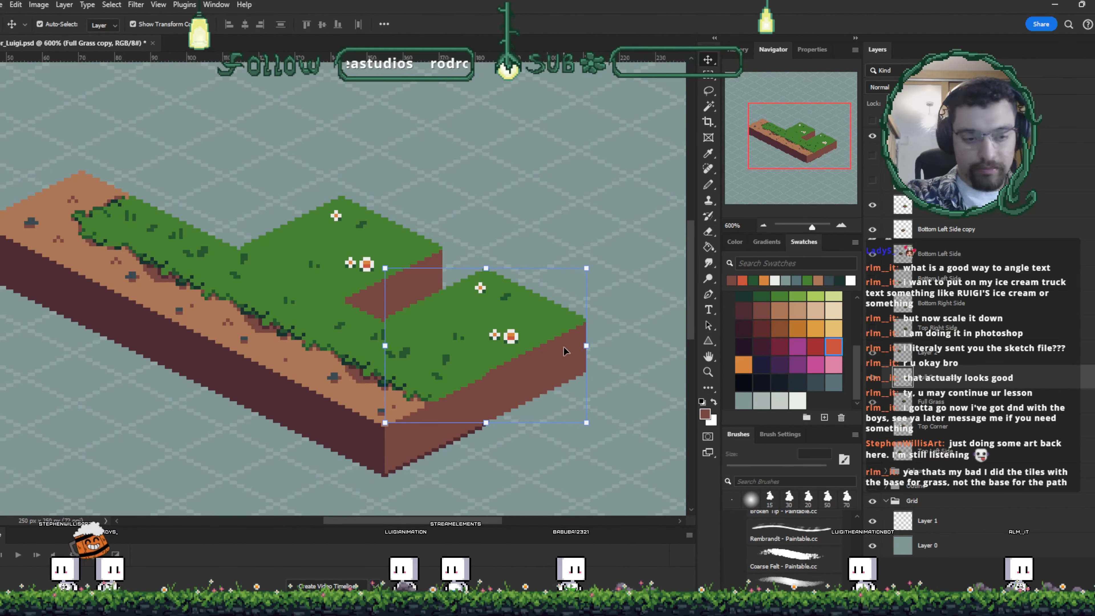
key(Down)
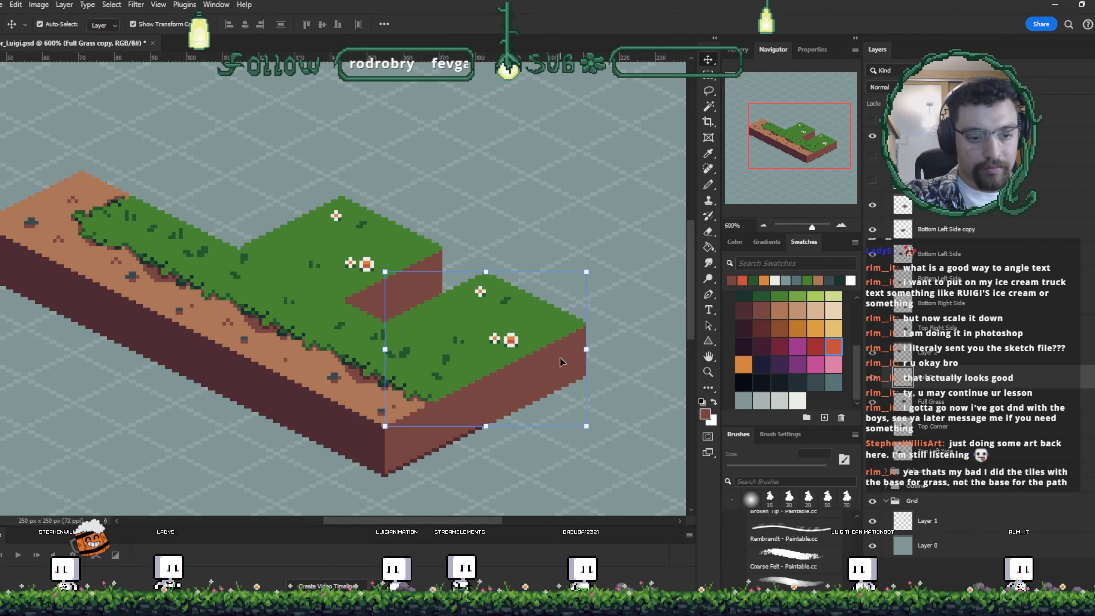
drag(400, 238, 436, 289)
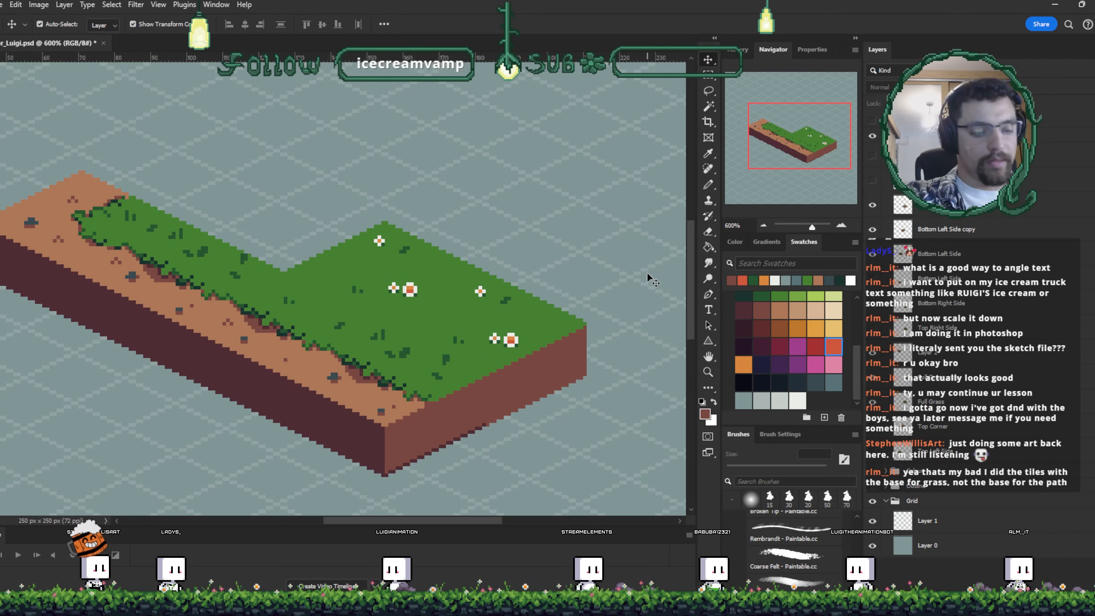
- Duplicate the grass block toward the strip's left part and nudge it three pixels right and three down
drag(391, 267, 266, 186)
key(Left)
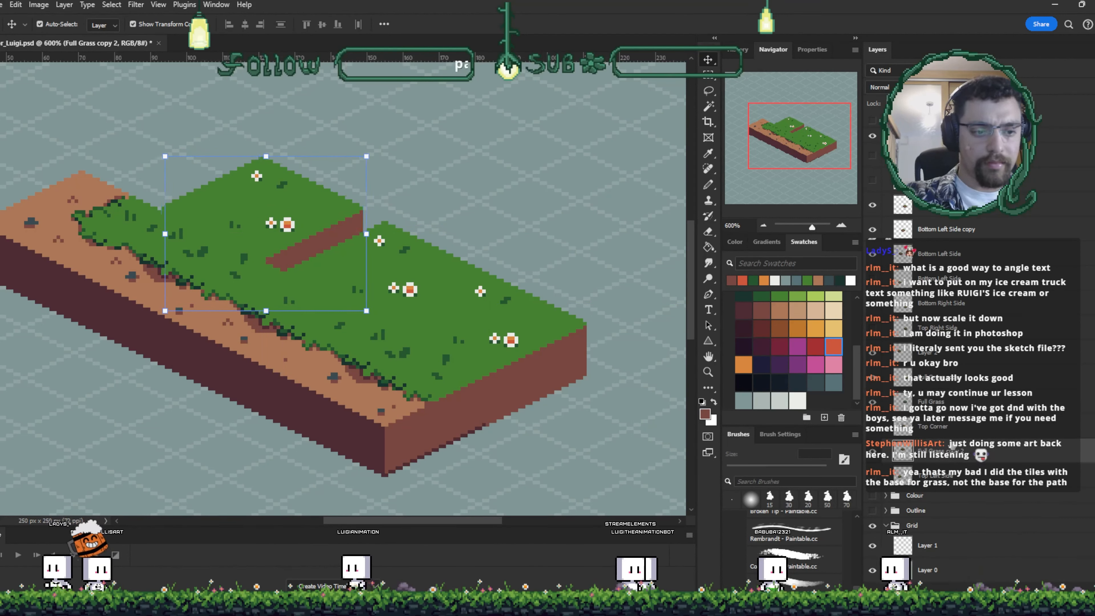
key(Right)
key(Right)
key(Right)
key(Right)
key(Right)
key(Right)
key(Down)
key(Down)
key(Down)
click(393, 219)
click(320, 230)
key(ctrl+plus)
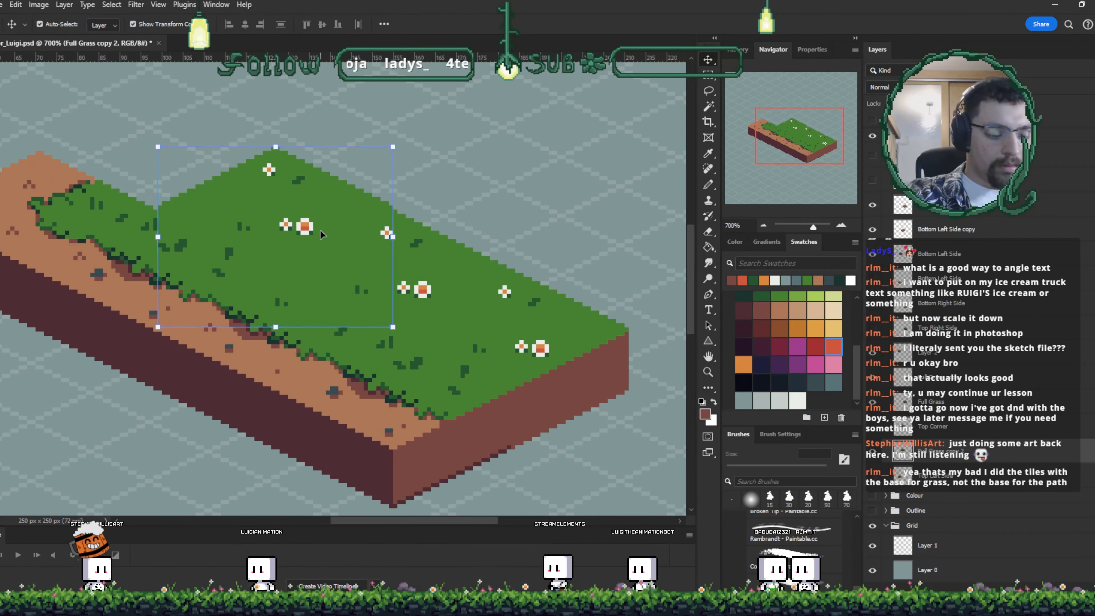
- Select the new copy's grass top and paint over its flowers with grass green
key(w)
key(ctrl+plus)
click(422, 293)
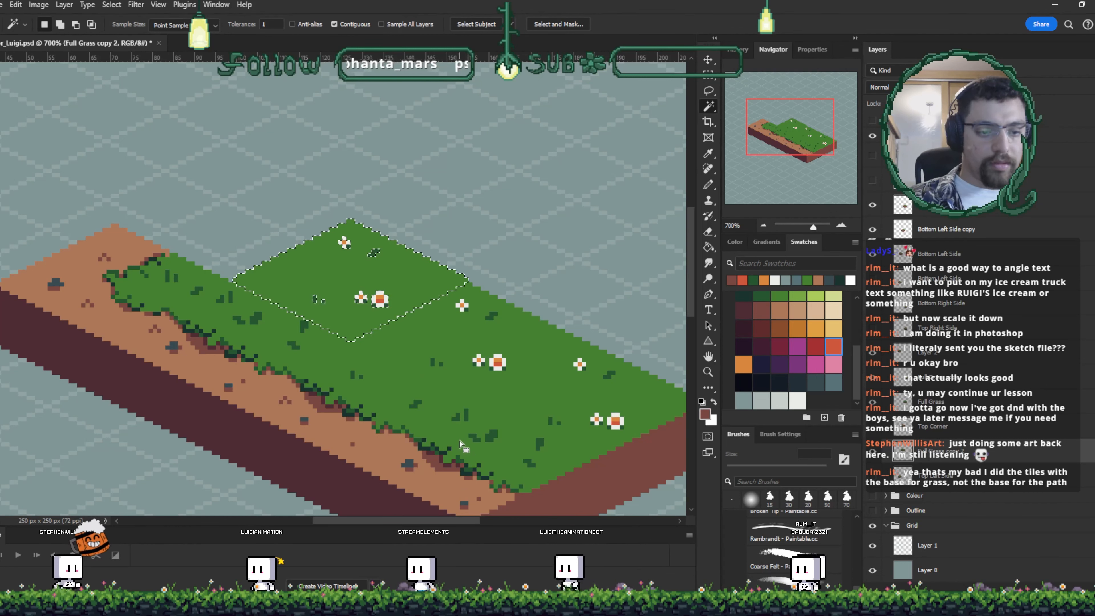
key(i)
click(392, 325)
key(b)
mouse_move(377, 295)
mouse_down()
mouse_move(384, 303)
mouse_move(360, 301)
mouse_up()
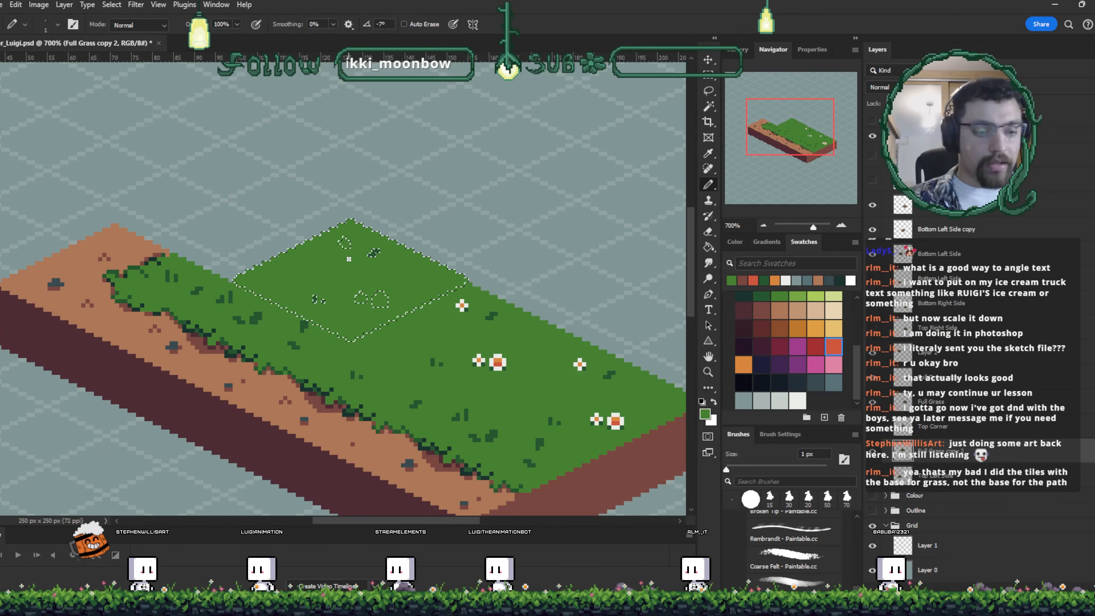
- Try erasing part of the selected grass top, undo it, and clear the selection
key(w)
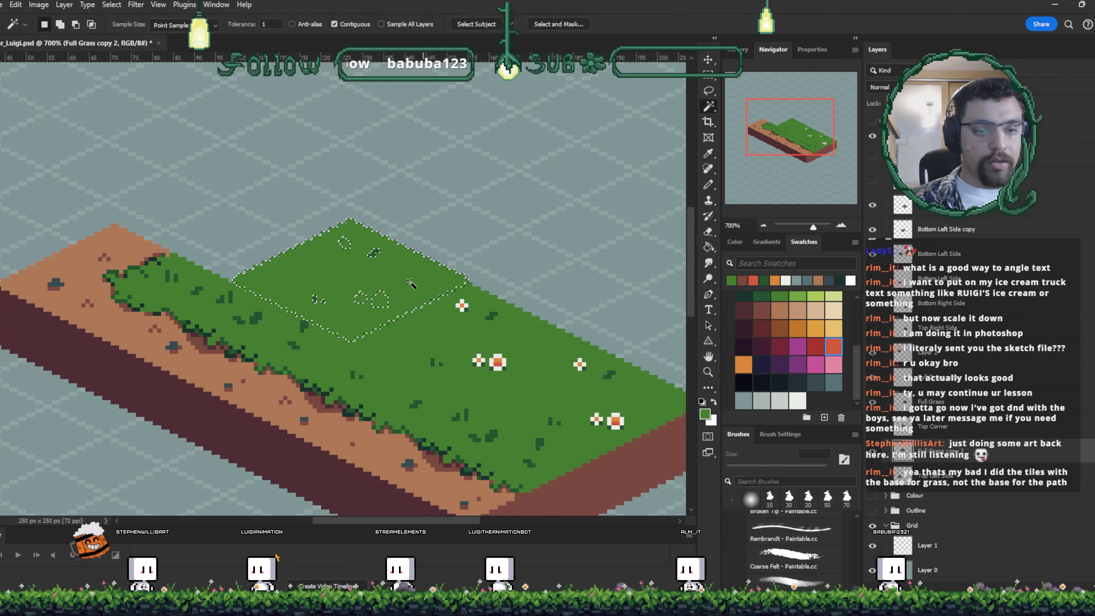
click(373, 277)
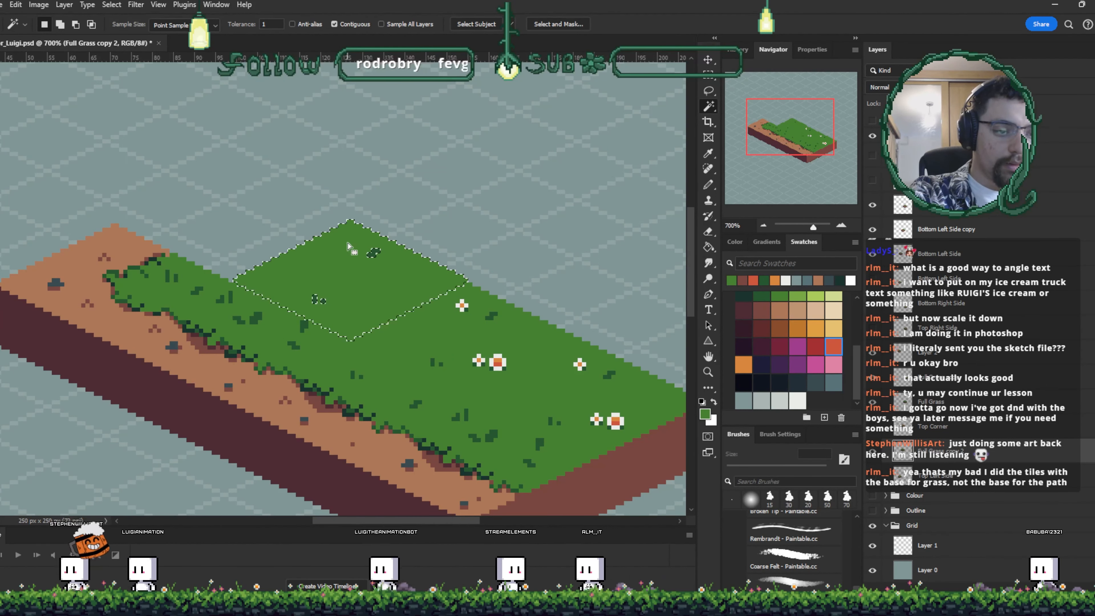
key(e)
mouse_move(321, 236)
mouse_down()
mouse_move(358, 292)
mouse_move(327, 233)
mouse_move(340, 225)
mouse_move(367, 242)
mouse_move(382, 300)
mouse_up()
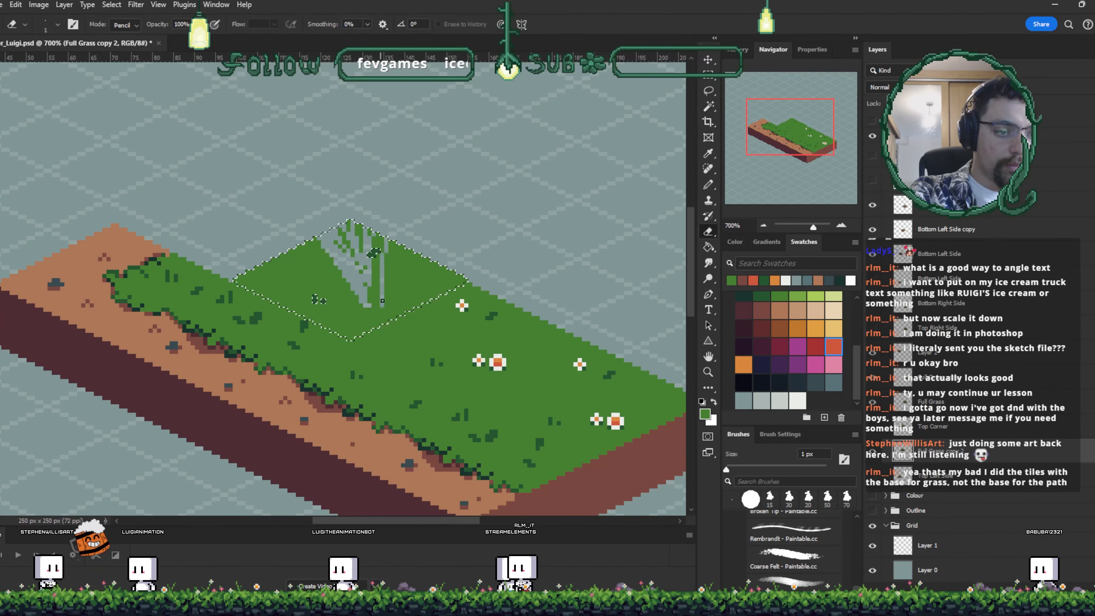
key(ctrl+z)
key(w)
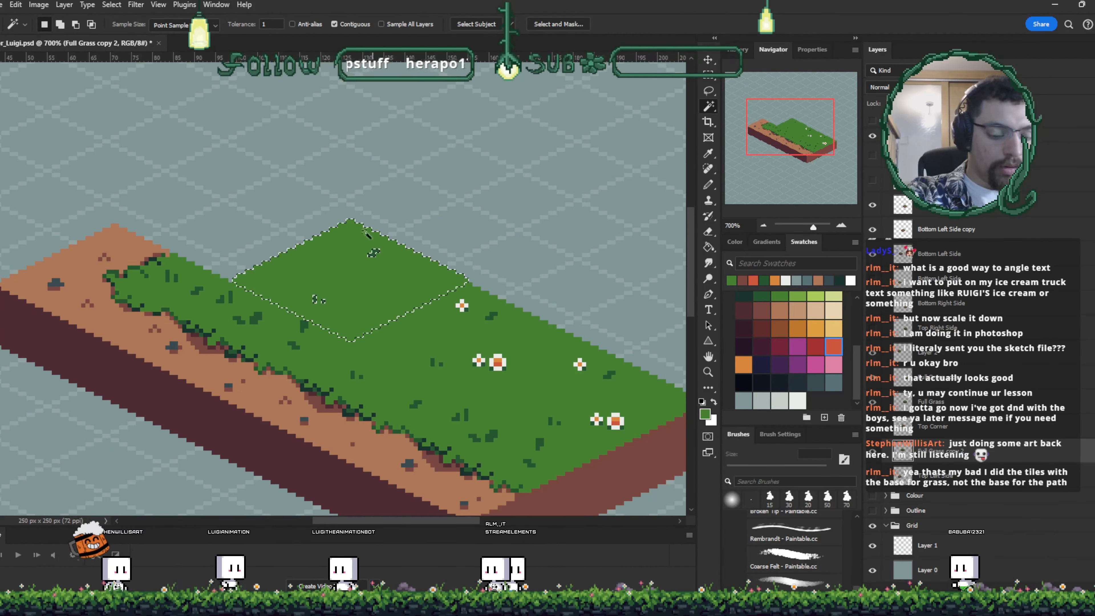
key(e)
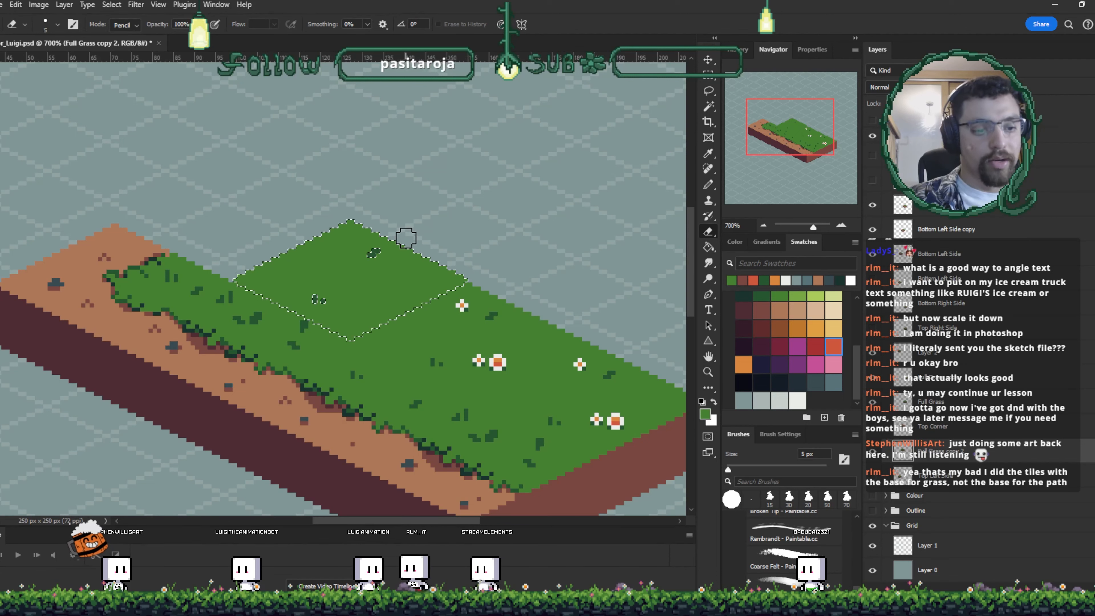
key(ctrl+z)
key(ctrl+d)
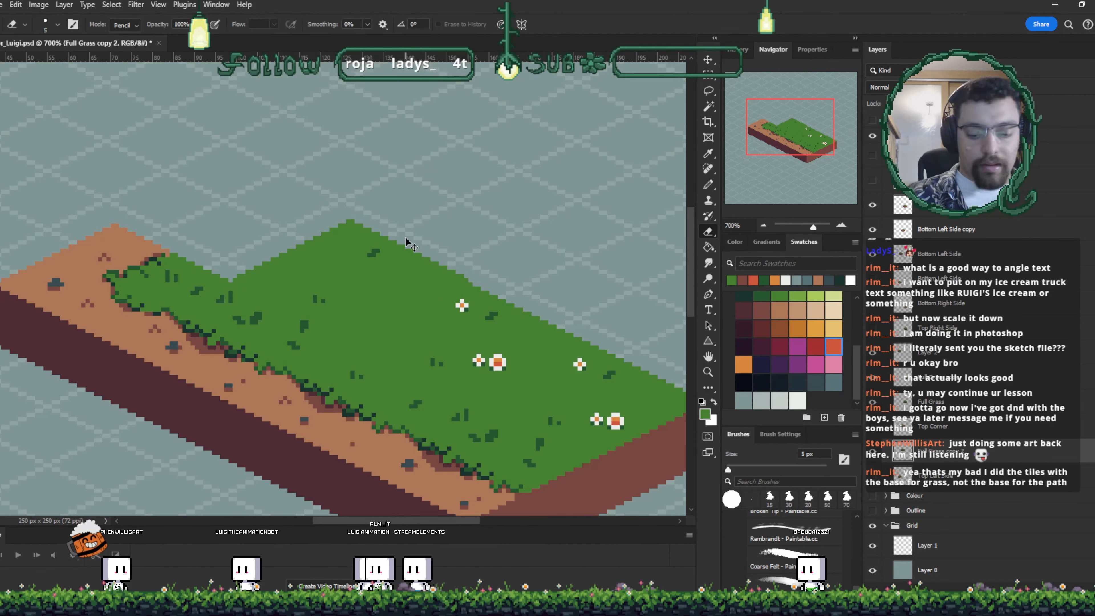
- Sample the dark grass green and paint small grass tufts on the strip's grass top
scroll(406, 241, up, 3)
key(i)
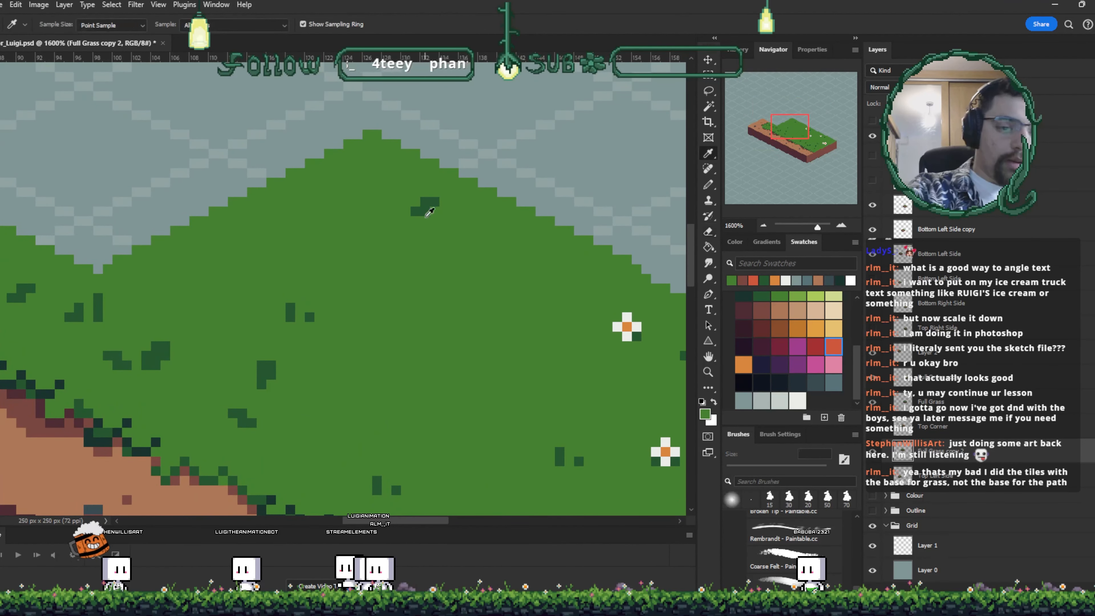
click(429, 212)
key(b)
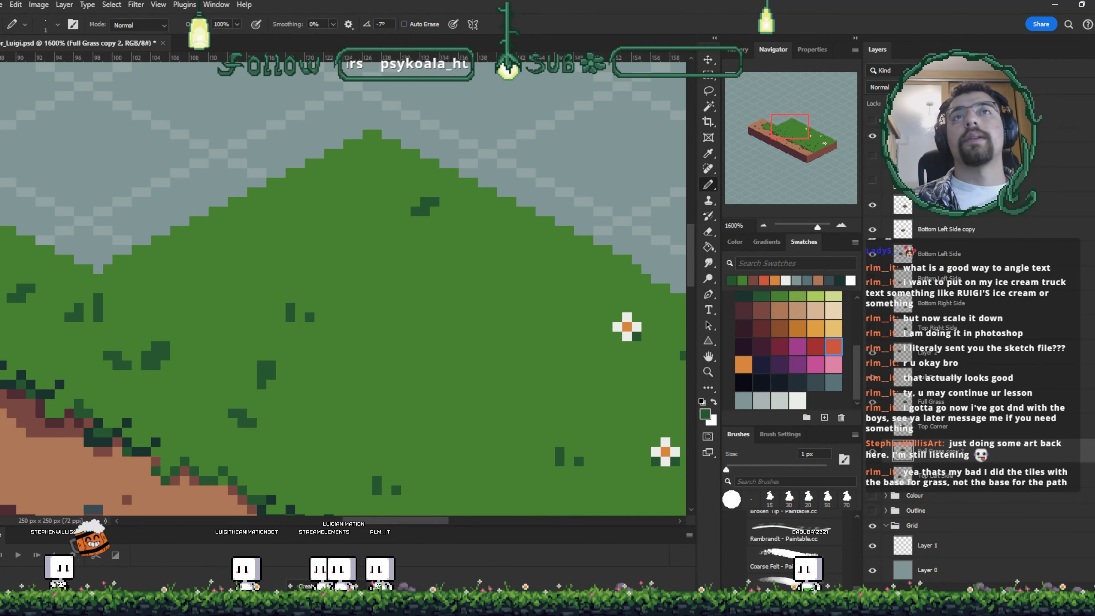
click(406, 316)
drag(406, 304, 416, 300)
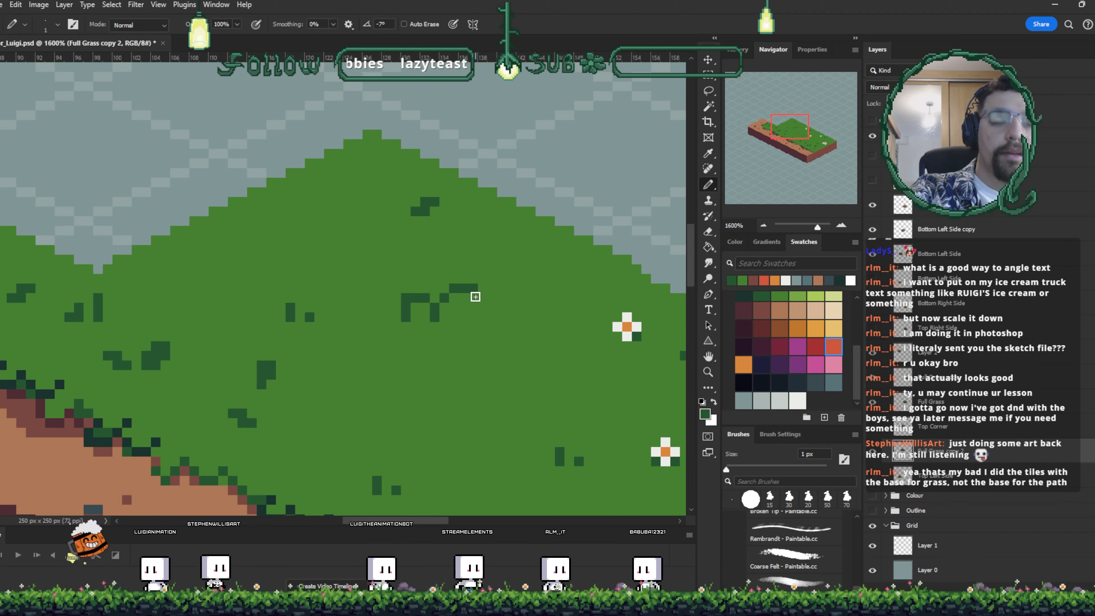
drag(475, 296, 474, 316)
drag(515, 363, 544, 284)
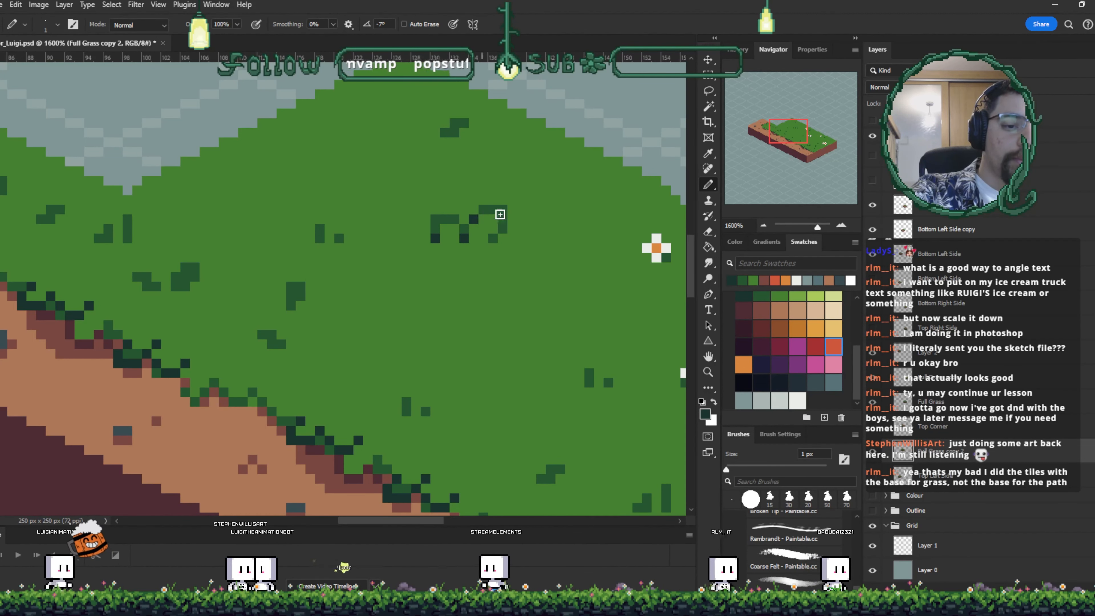
- Add lighter green highlight pixels to the new grass tufts
click(797, 295)
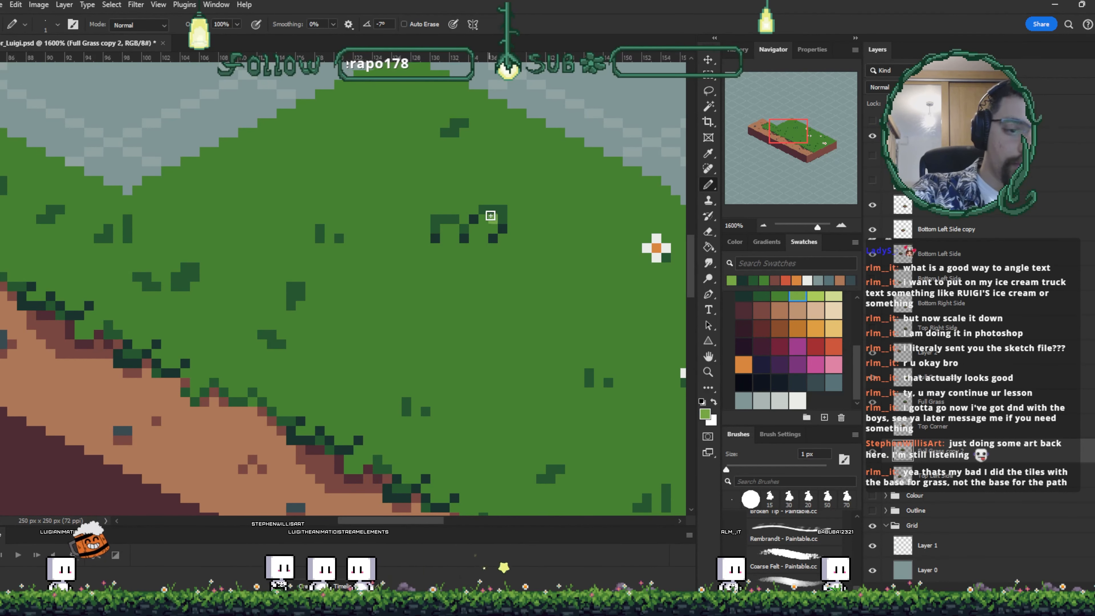
click(493, 219)
drag(566, 276, 579, 328)
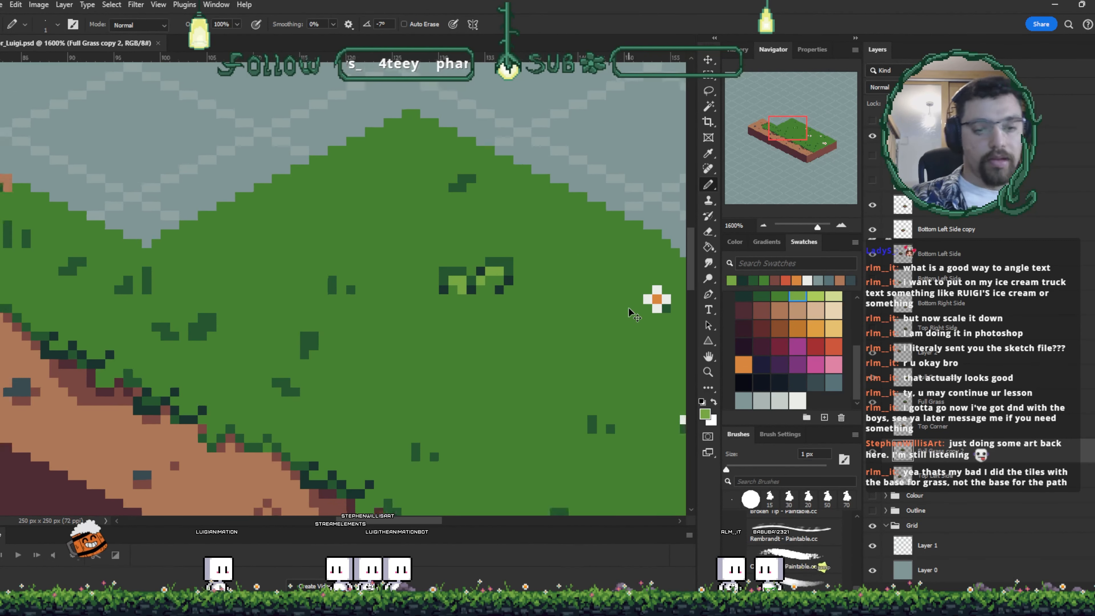
- Paint another dark green grass tuft with a lighter green highlight near the strip's left grass edge
key(ctrl+minus)
key(ctrl+minus)
key(ctrl+minus)
key(ctrl+minus)
key(v)
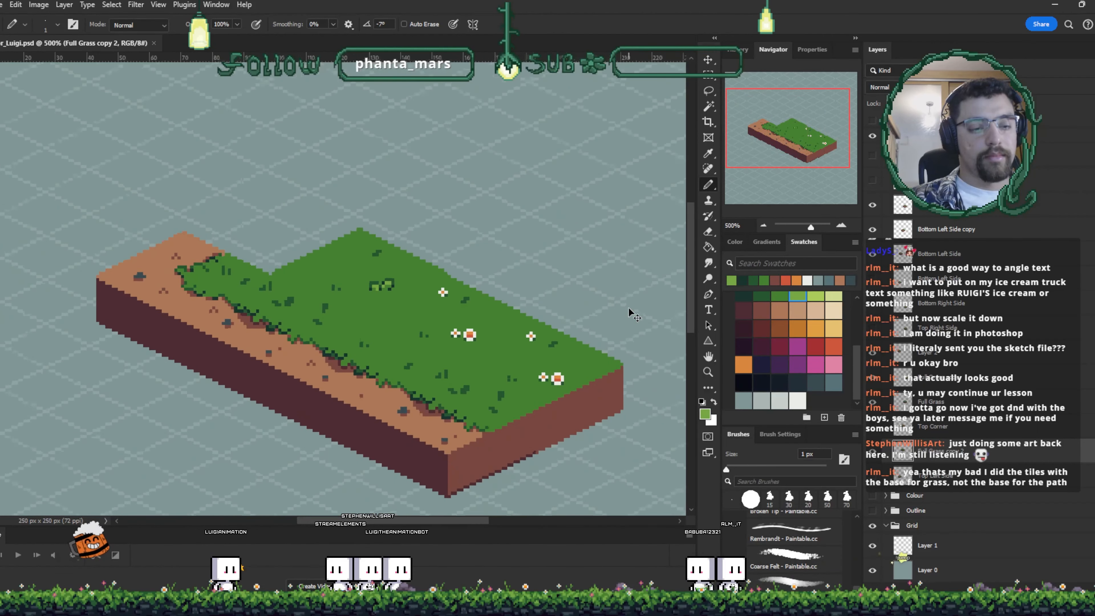
key(ctrl+plus)
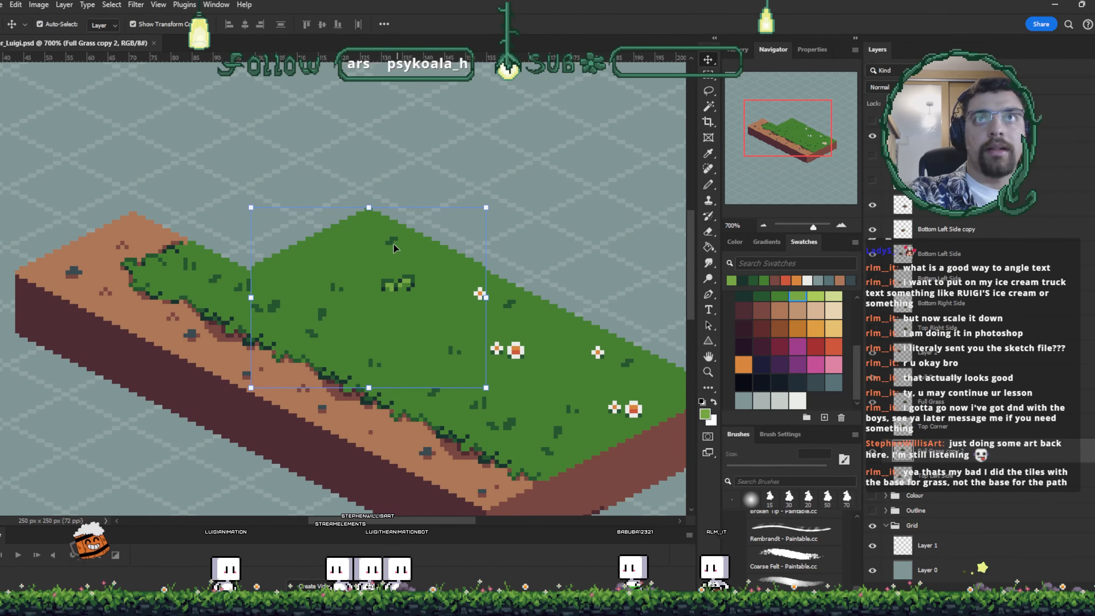
click(401, 165)
click(368, 224)
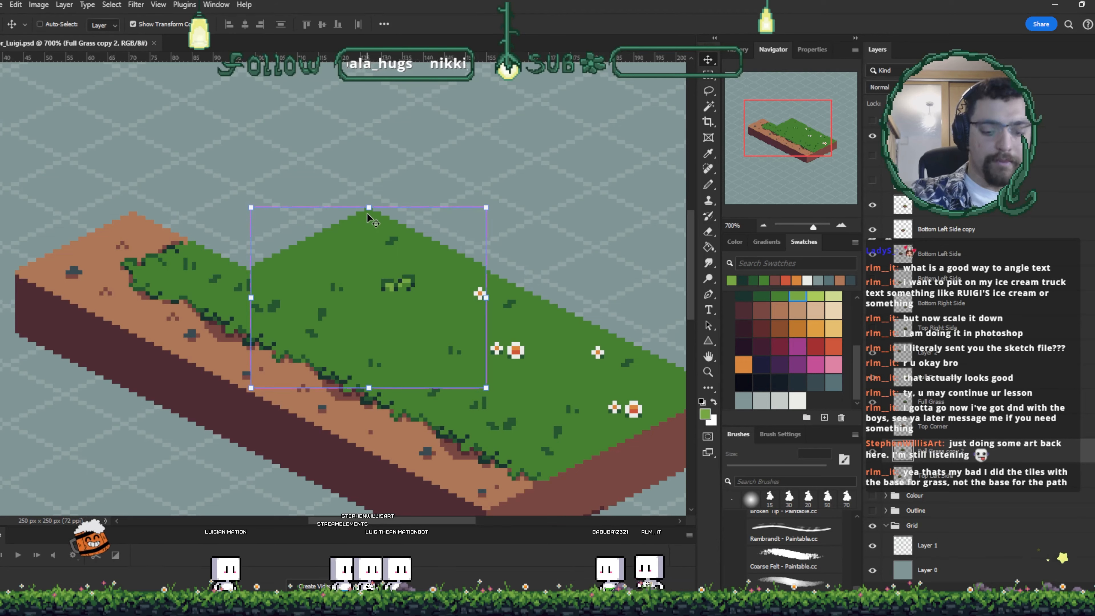
key(ctrl+plus)
key(ctrl+plus)
drag(457, 307, 493, 363)
key(i)
click(455, 346)
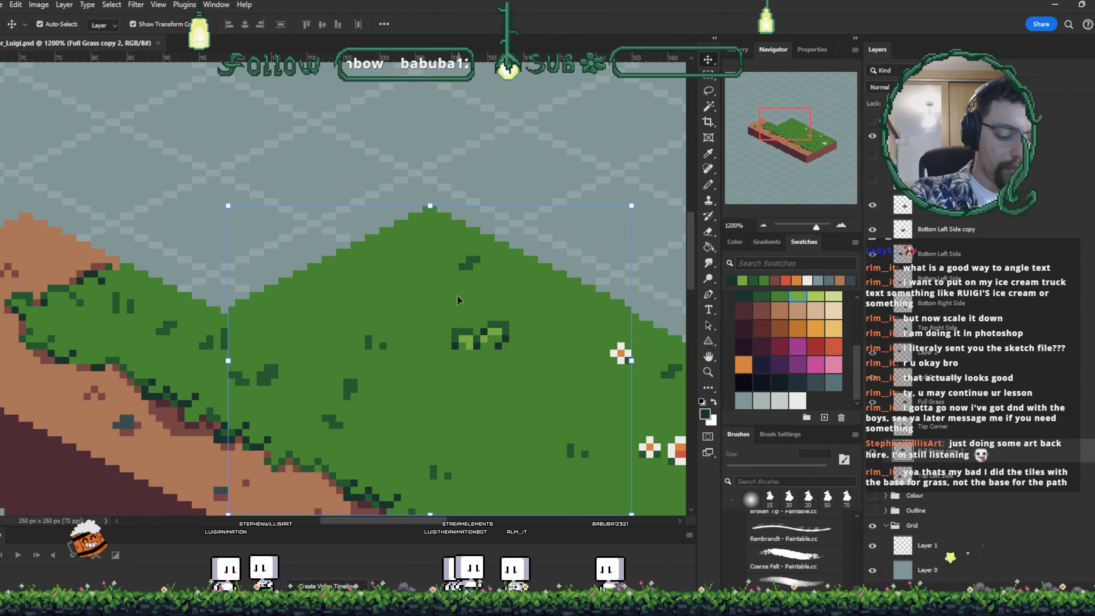
key(b)
click(303, 315)
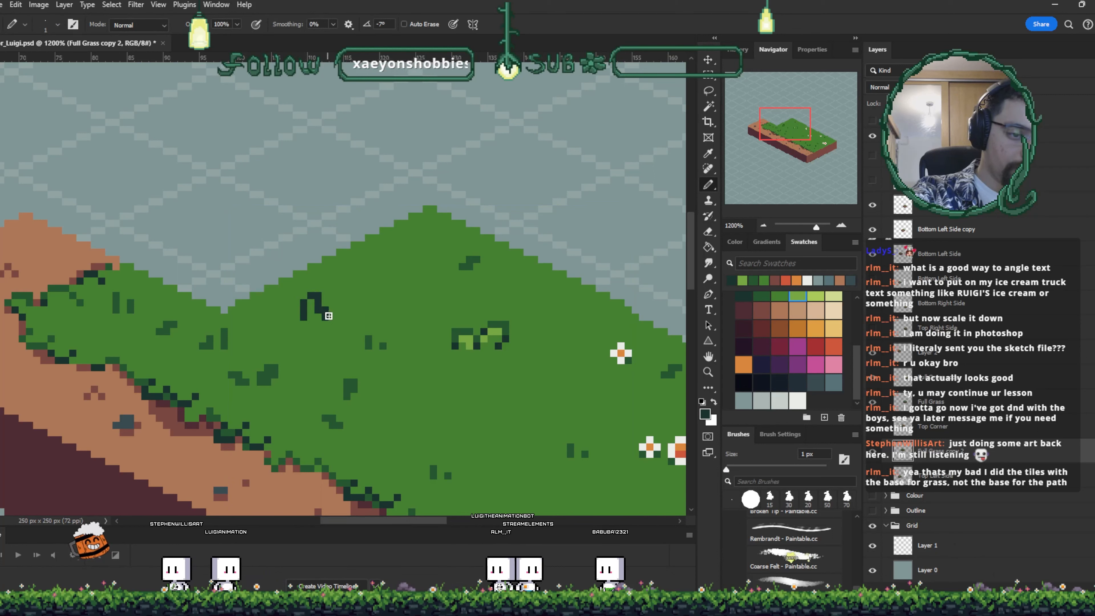
key(i)
click(468, 338)
key(b)
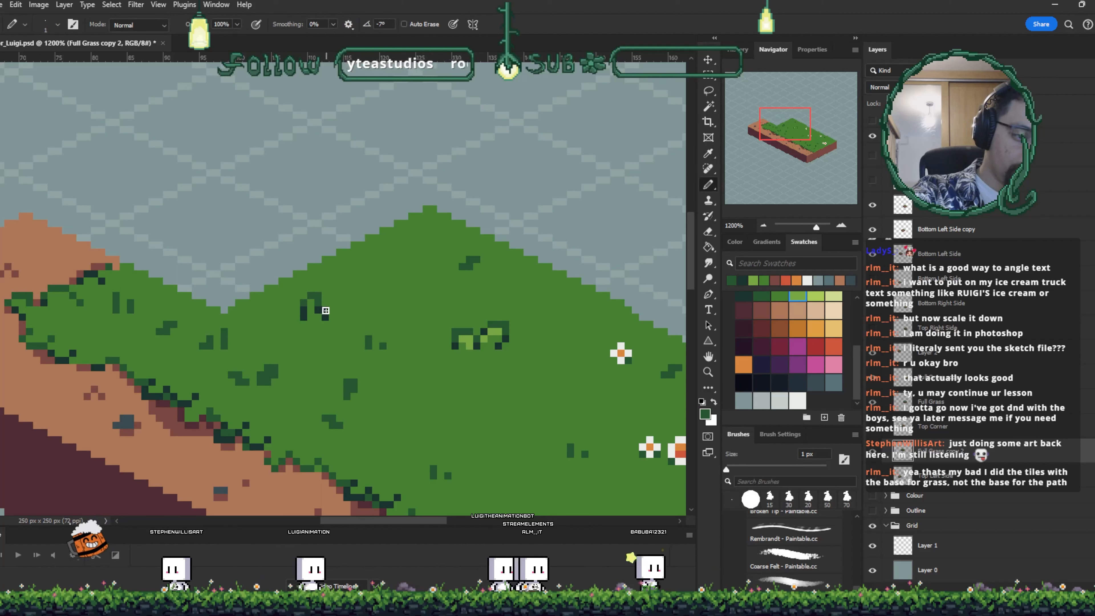
- Sample the dark grass green, paint a small grass tuft on the strip's left grass area, and save the file
key(i)
click(468, 339)
key(b)
click(310, 303)
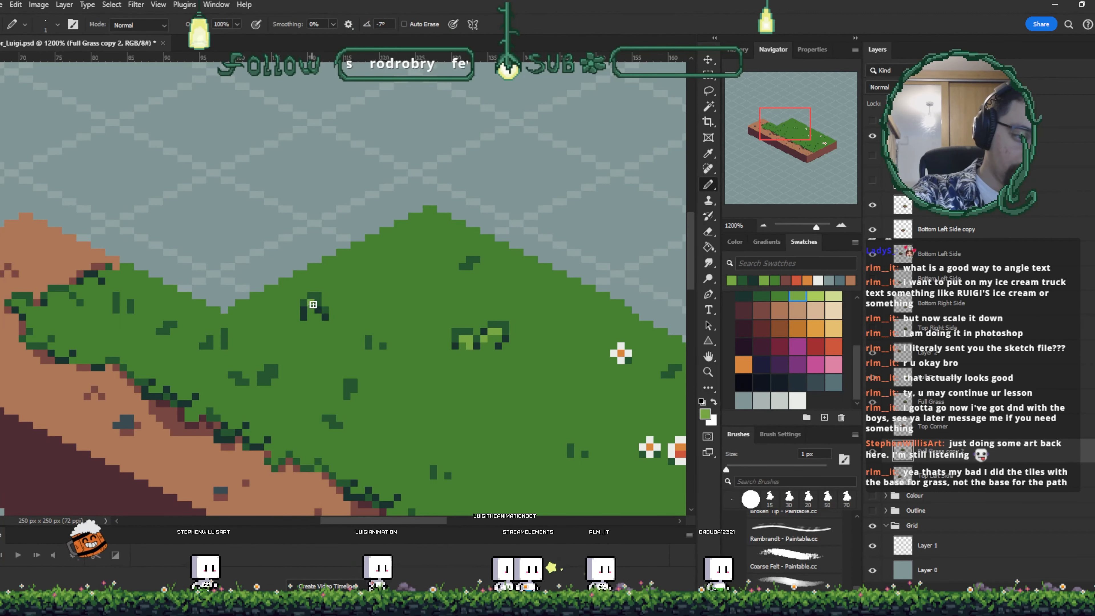
click(318, 310)
key(ctrl+s)
drag(556, 366, 404, 247)
key(v)
drag(364, 199, 393, 184)
key(ctrl+z)
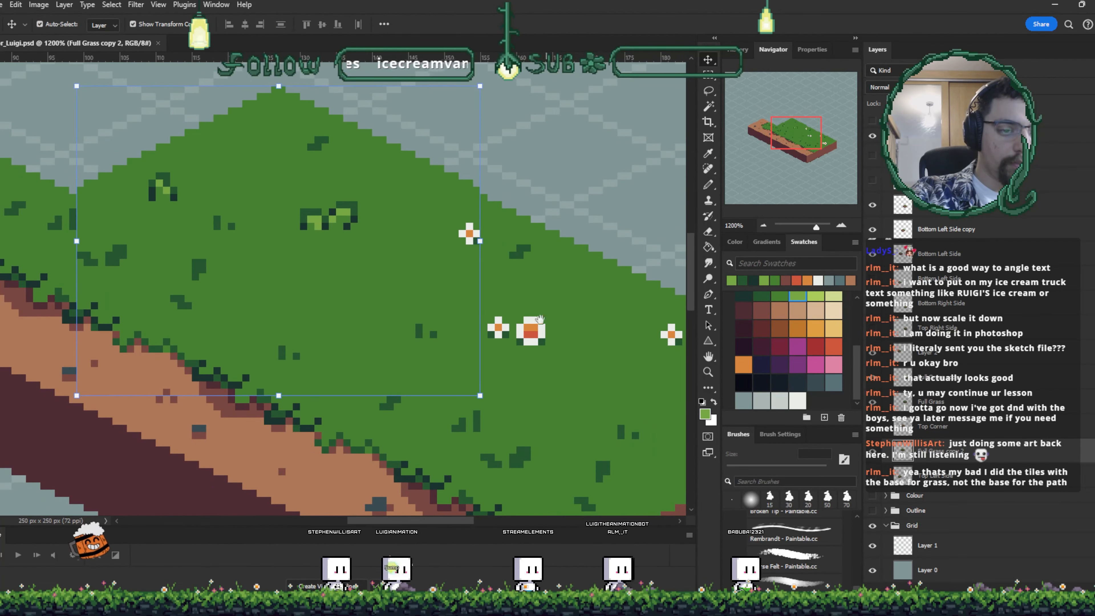
drag(554, 299, 491, 216)
key(ctrl+z)
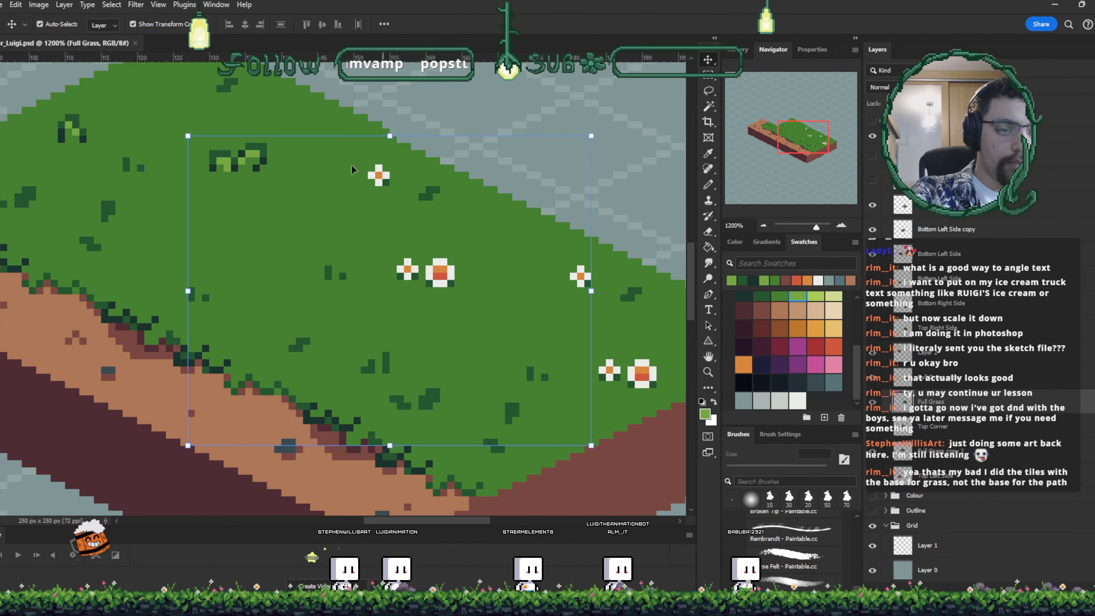
- Paint a dark green grass tuft with lighter green highlights near the centre flowers and save the file
key(b)
mouse_move(464, 237)
mouse_down()
mouse_move(481, 218)
mouse_move(486, 241)
mouse_up()
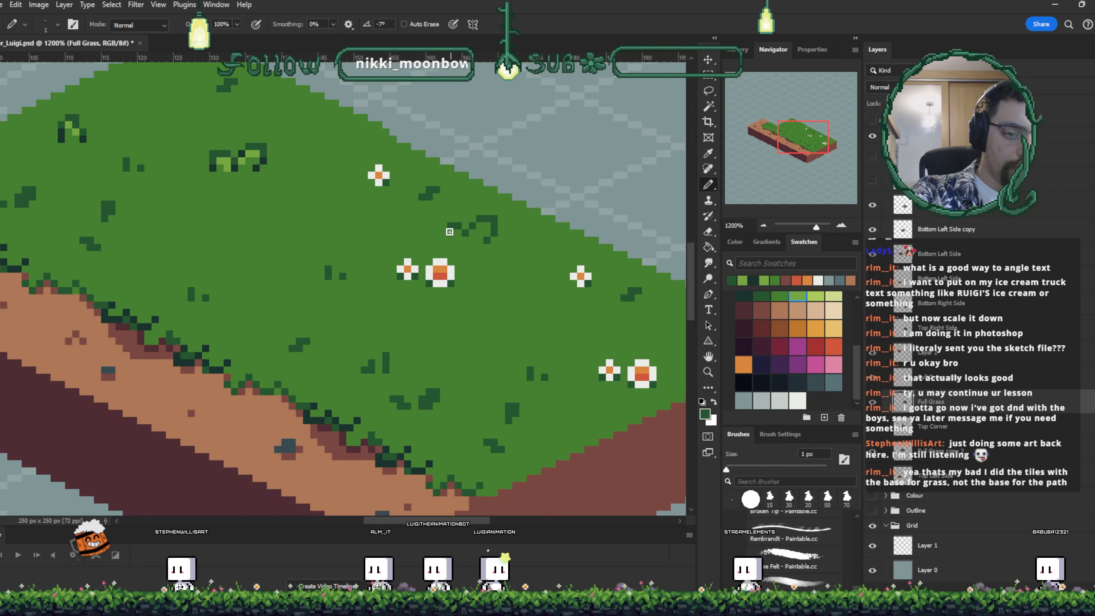
key(i)
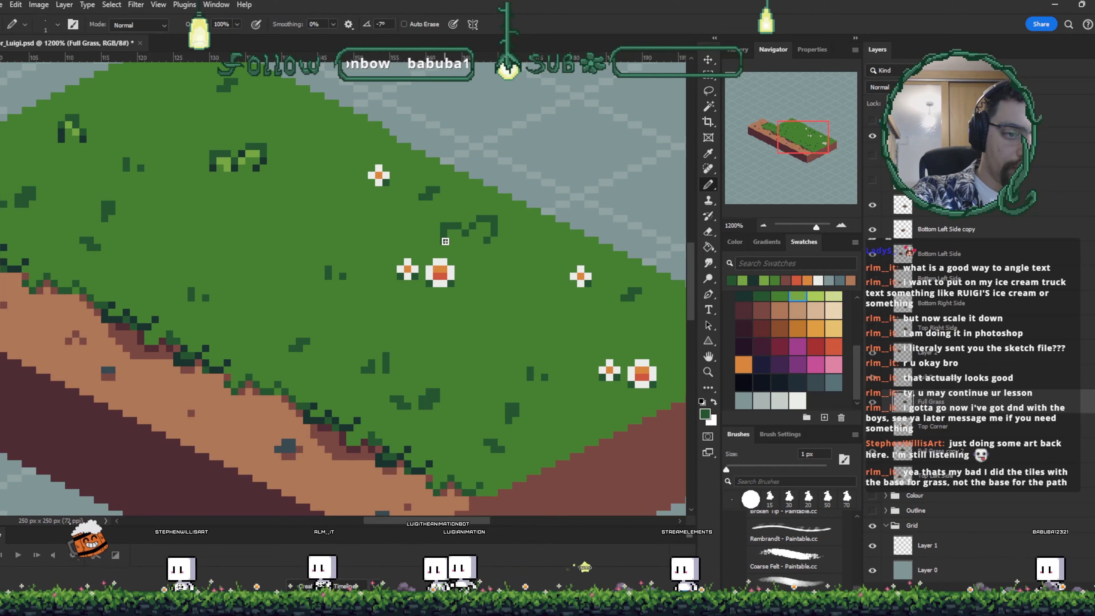
click(261, 150)
key(b)
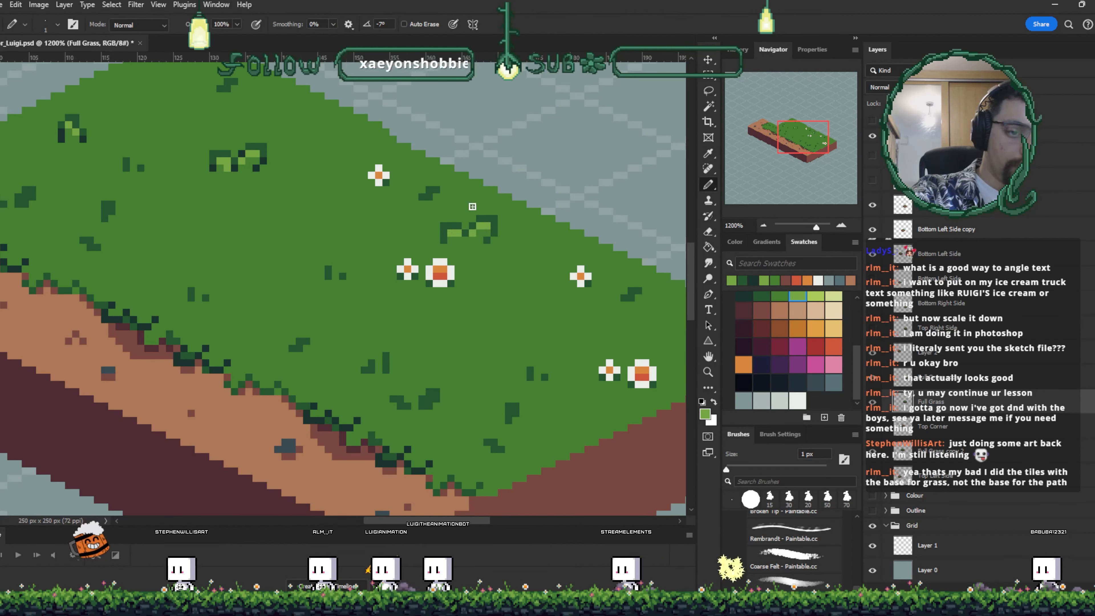
alt+click(253, 169)
click(465, 240)
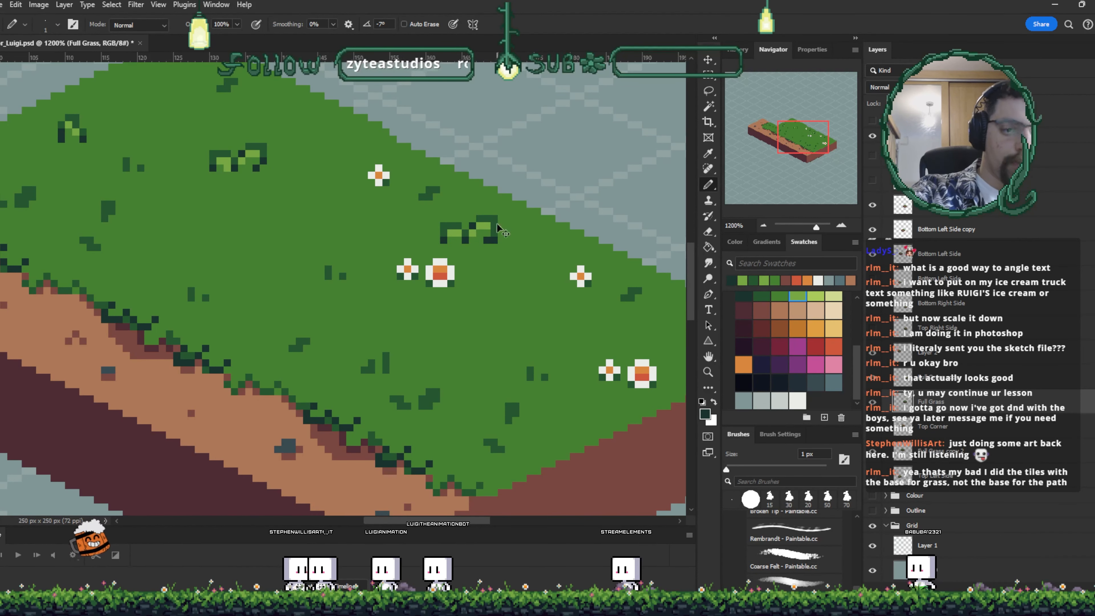
key(ctrl+s)
- Zoom out to review the whole grass-and-dirt strip
key(ctrl+minus)
key(ctrl+minus)
key(ctrl+minus)
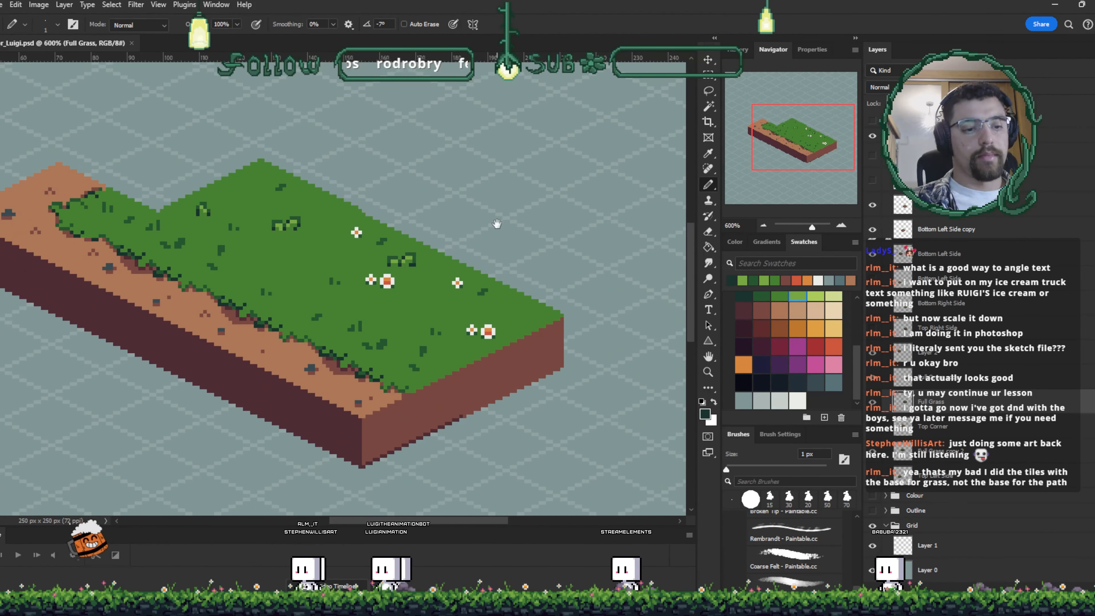
key(ctrl+minus)
key(ctrl+minus)
key(ctrl+minus)
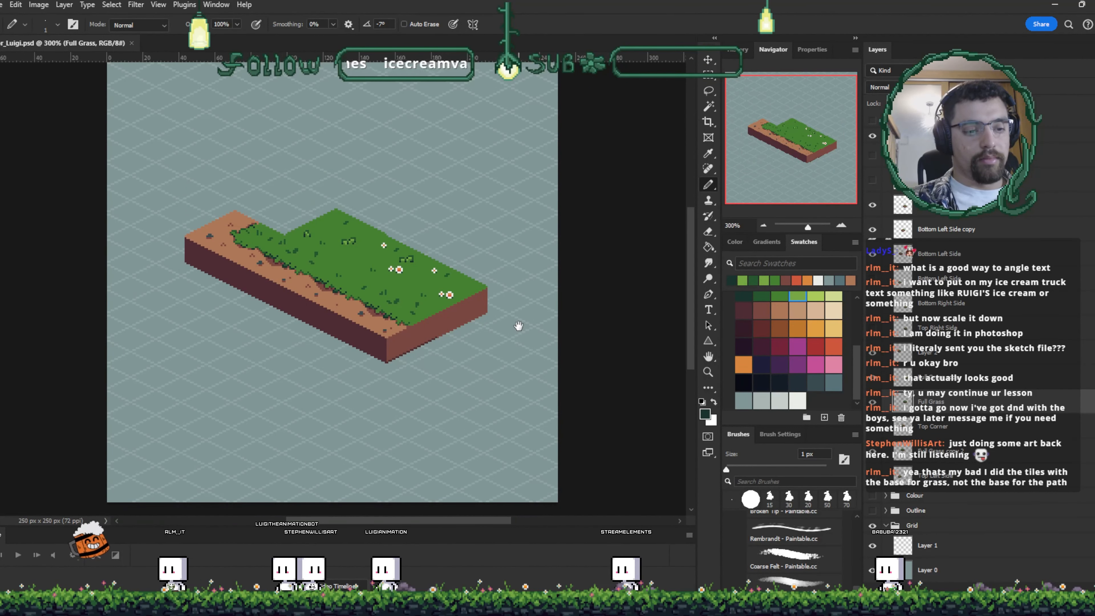
drag(516, 321, 565, 398)
key(ctrl+plus)
key(ctrl+plus)
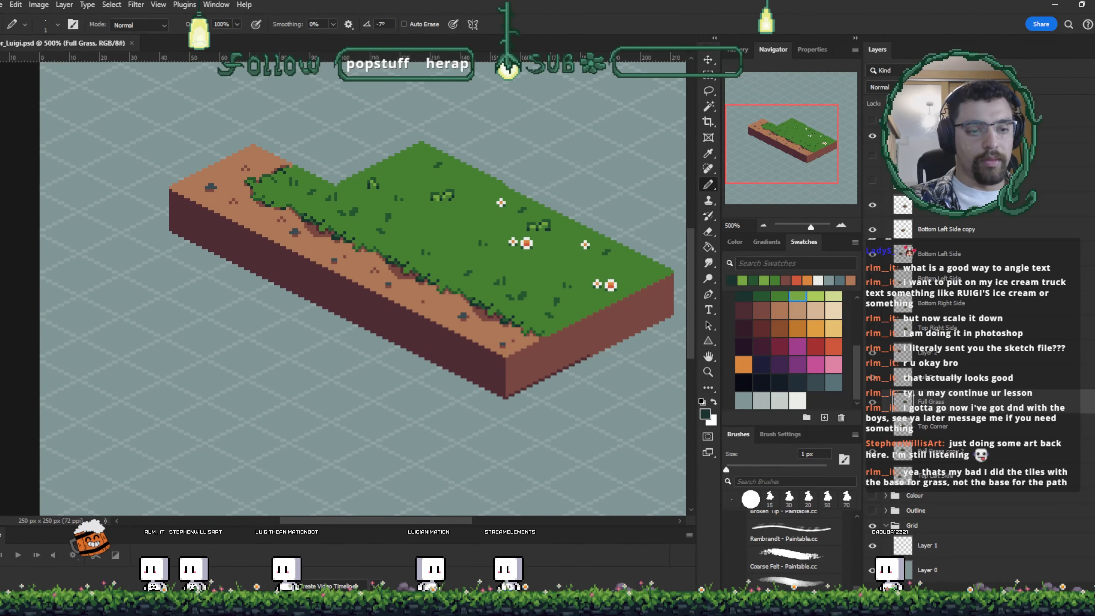
key(ctrl+plus)
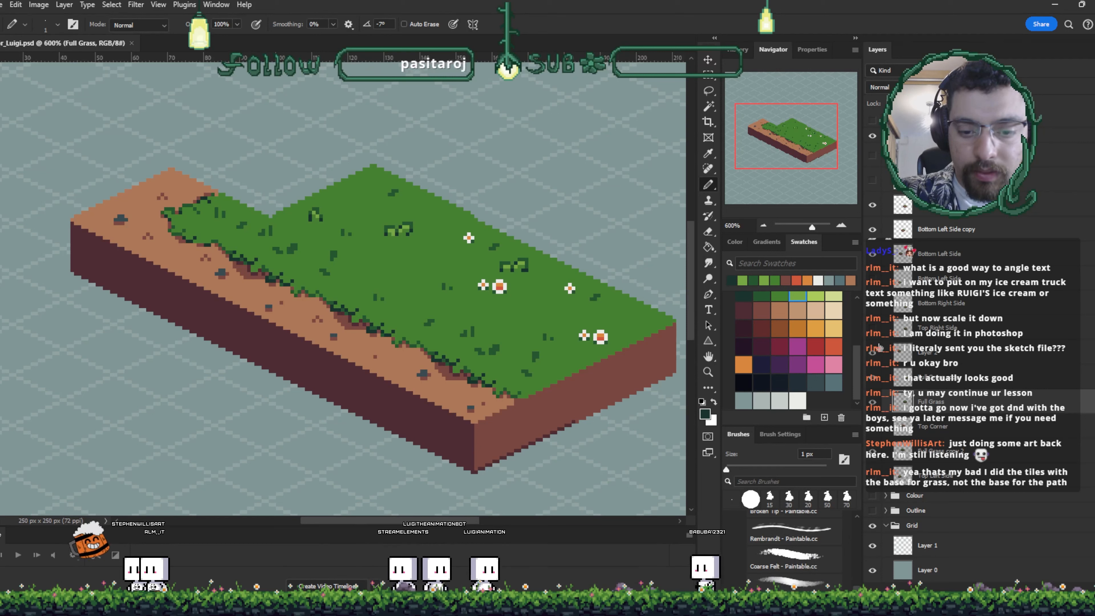
- Toggle the visibility of the separate tile block layers, leaving the top left side block shown beside the strip
click(873, 328)
click(872, 329)
click(873, 309)
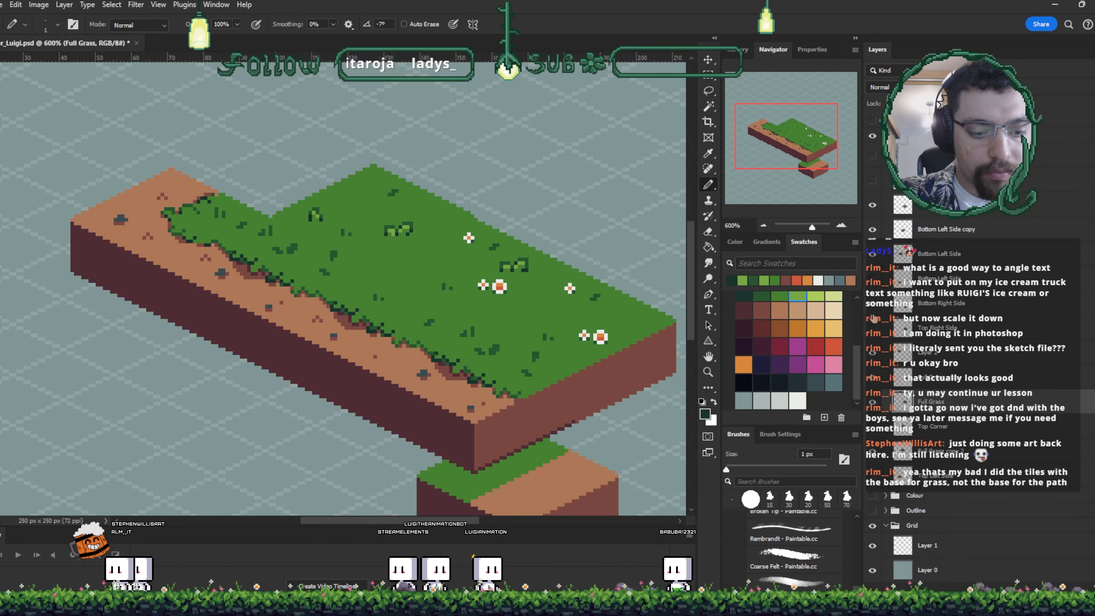
click(873, 304)
drag(873, 303, 873, 279)
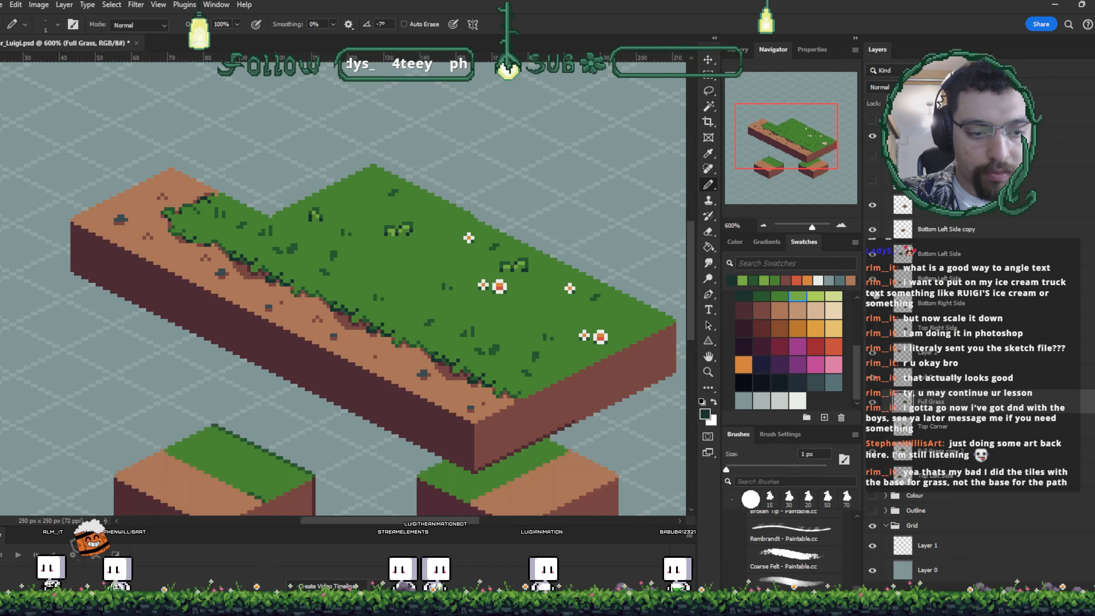
click(900, 278)
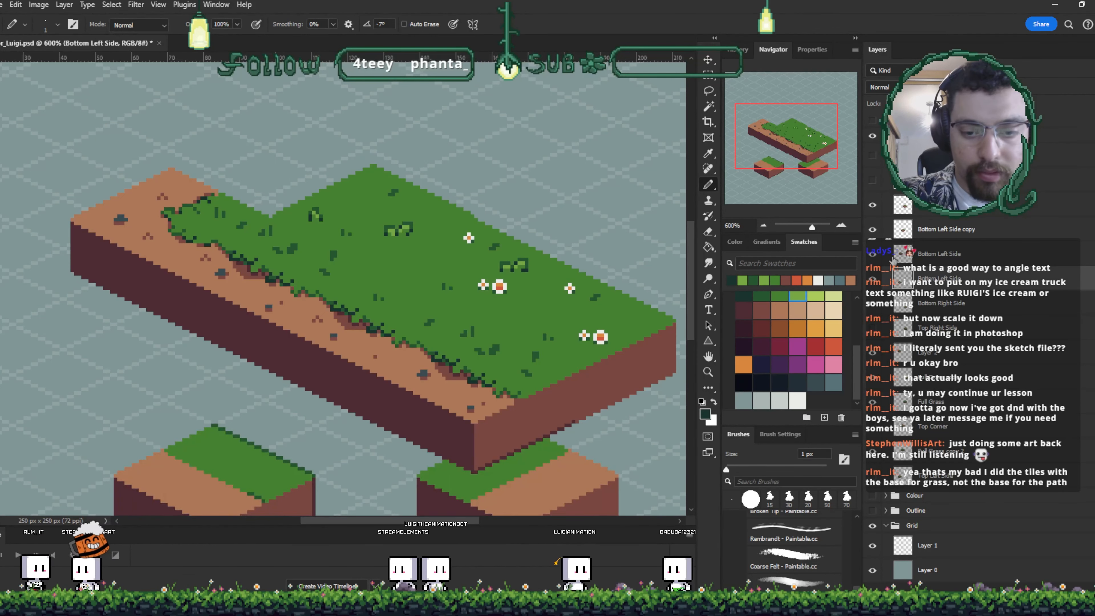
click(872, 279)
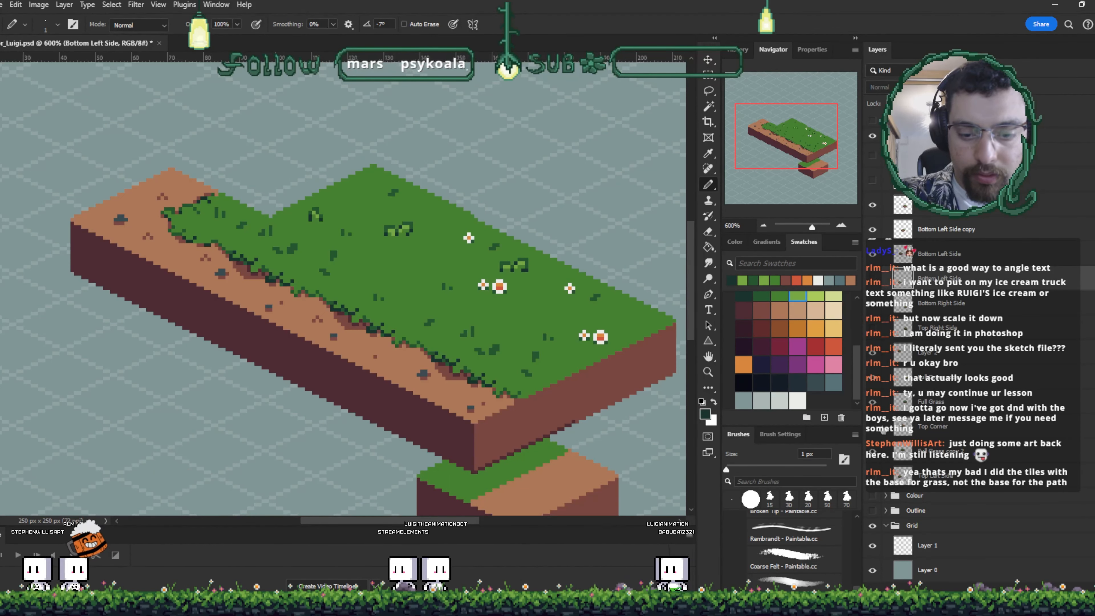
click(883, 428)
click(873, 303)
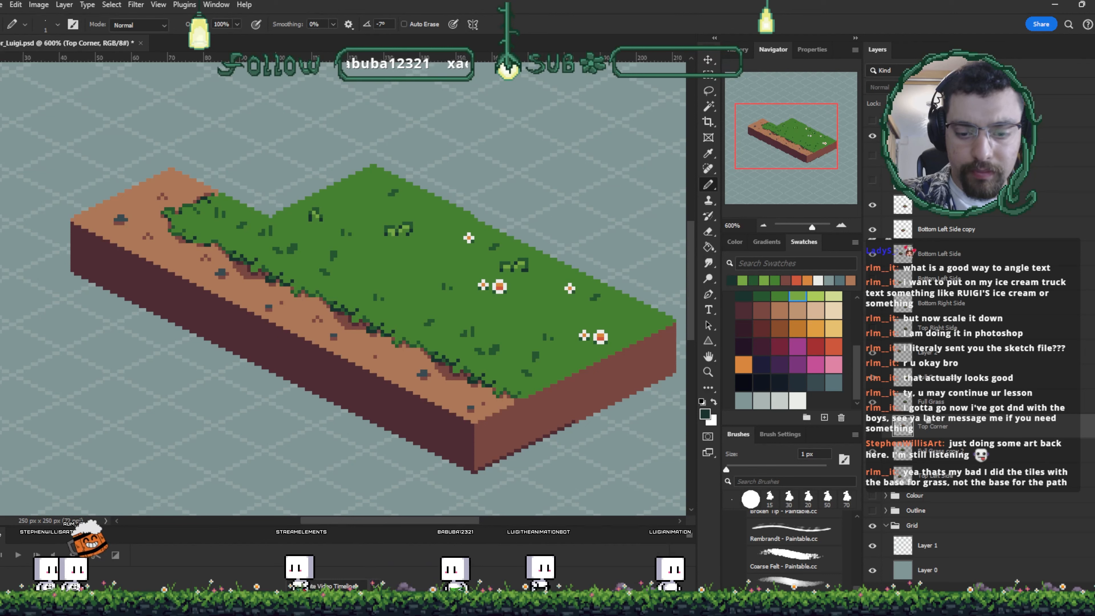
click(872, 475)
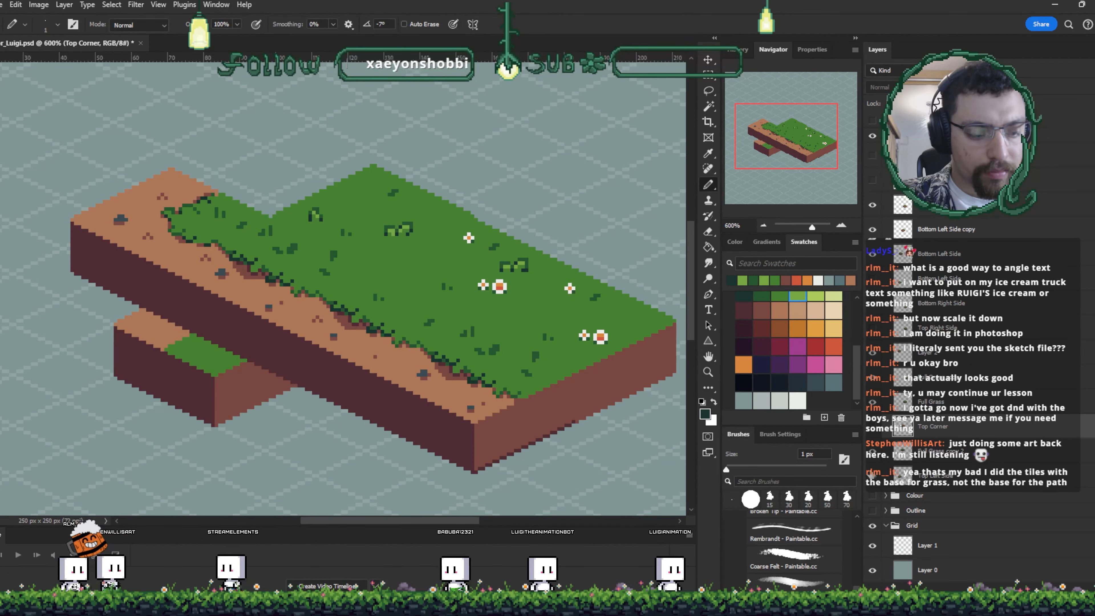
- Move the top left side block up onto the strip's left end and nudge it down one pixel
key(v)
drag(205, 392, 262, 229)
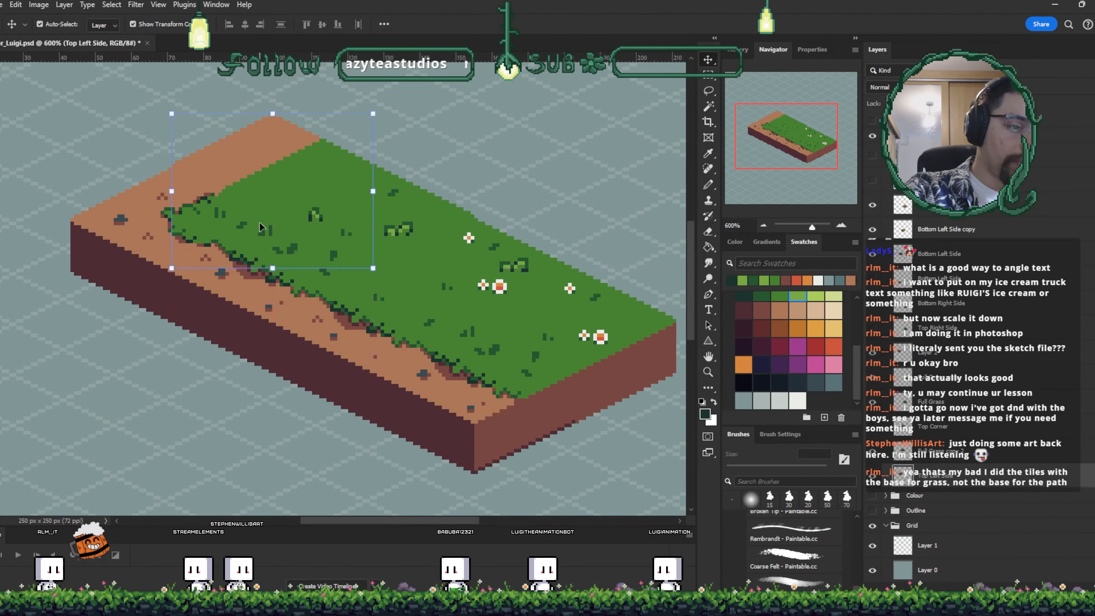
scroll(261, 227, up, 2)
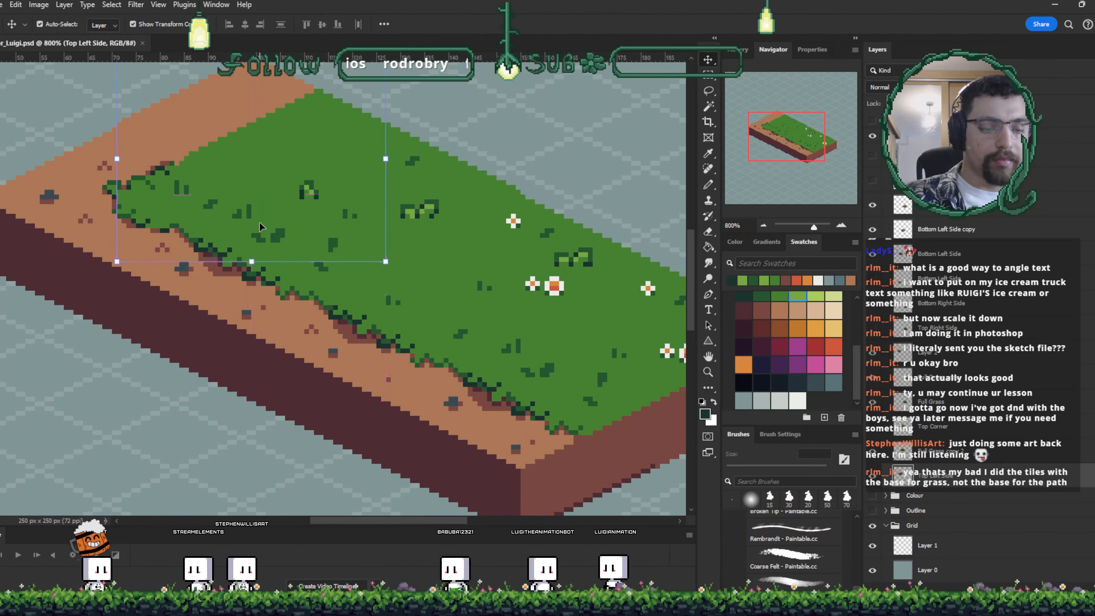
drag(537, 213, 386, 182)
drag(459, 232, 552, 296)
drag(457, 203, 595, 310)
scroll(498, 227, up, 2)
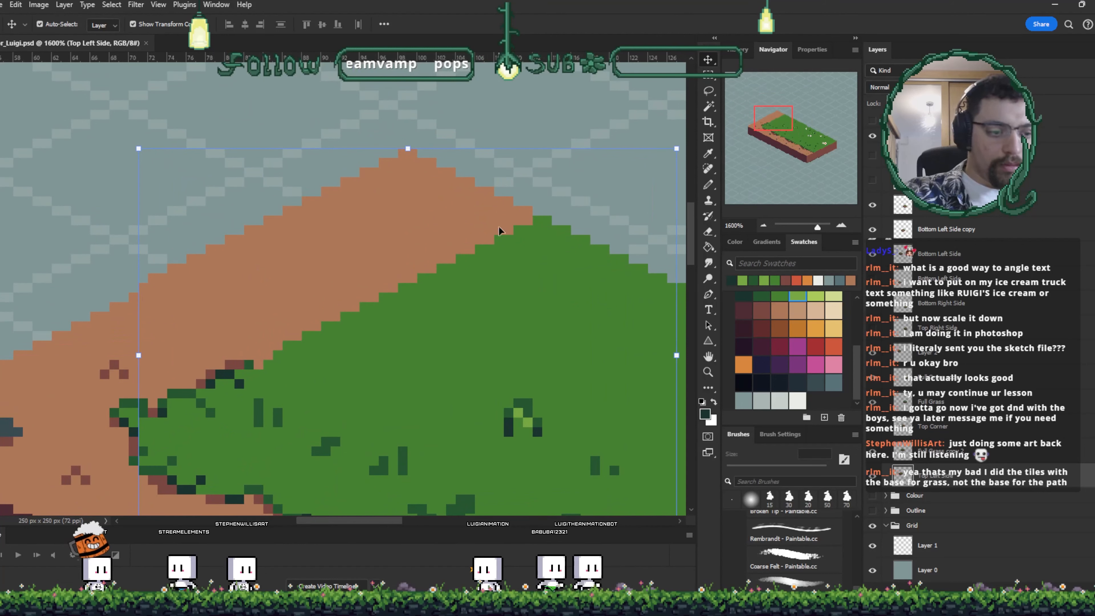
key(Down)
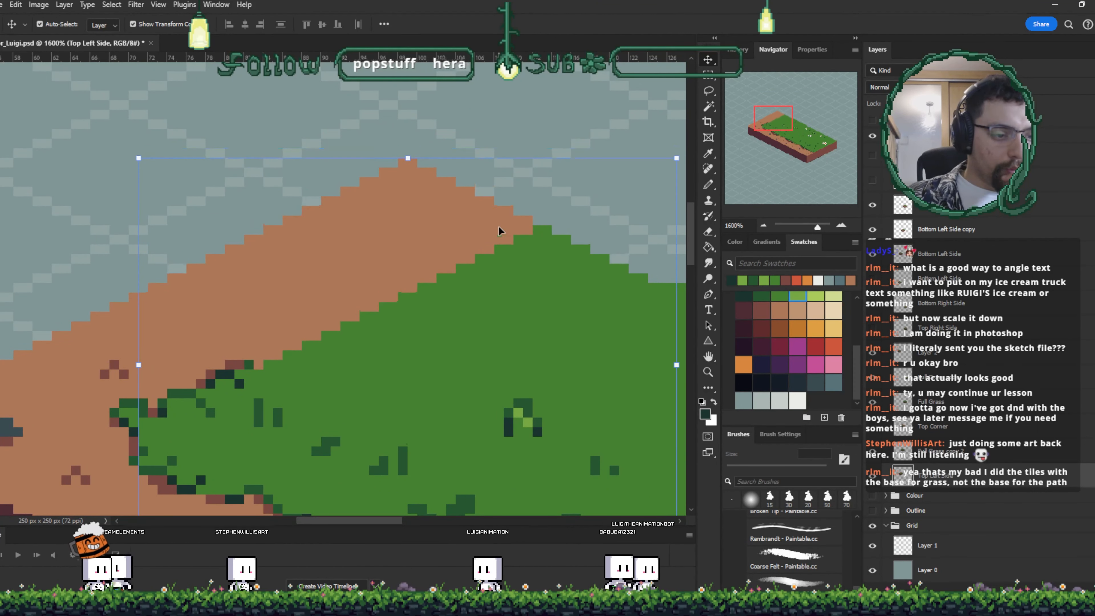
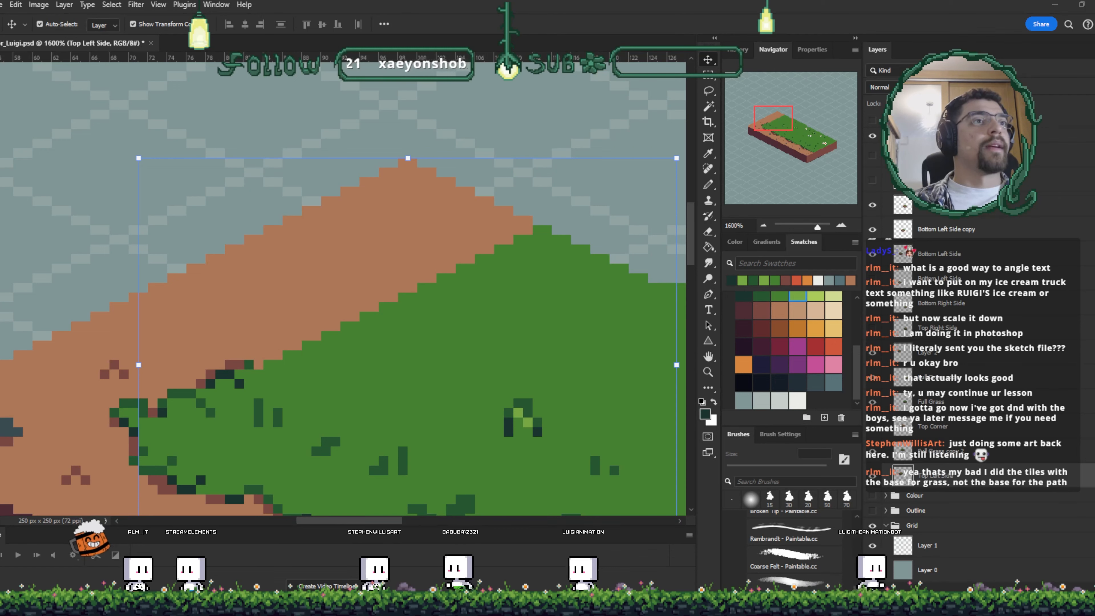
- Switch to the browser to study the isometric pixel-art island reference image
key(alt+Tab)
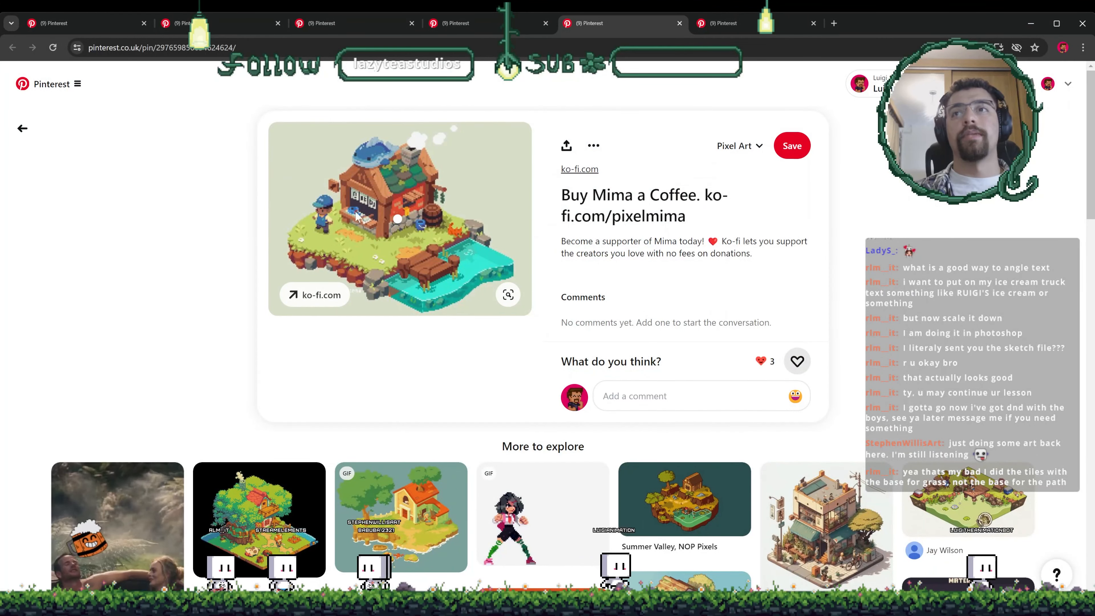
key(ctrl+plus)
key(ctrl+plus)
key(ctrl+plus)
key(ctrl+plus)
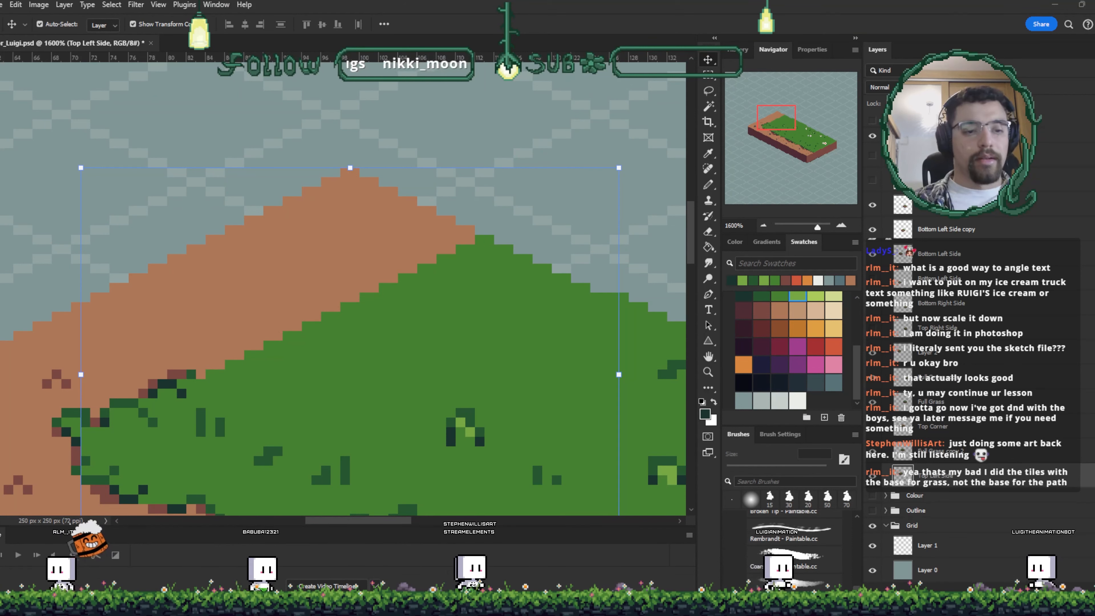
- Sample the grass green and paint pixels to fill the grass edge of the top left side block
key(ctrl+t)
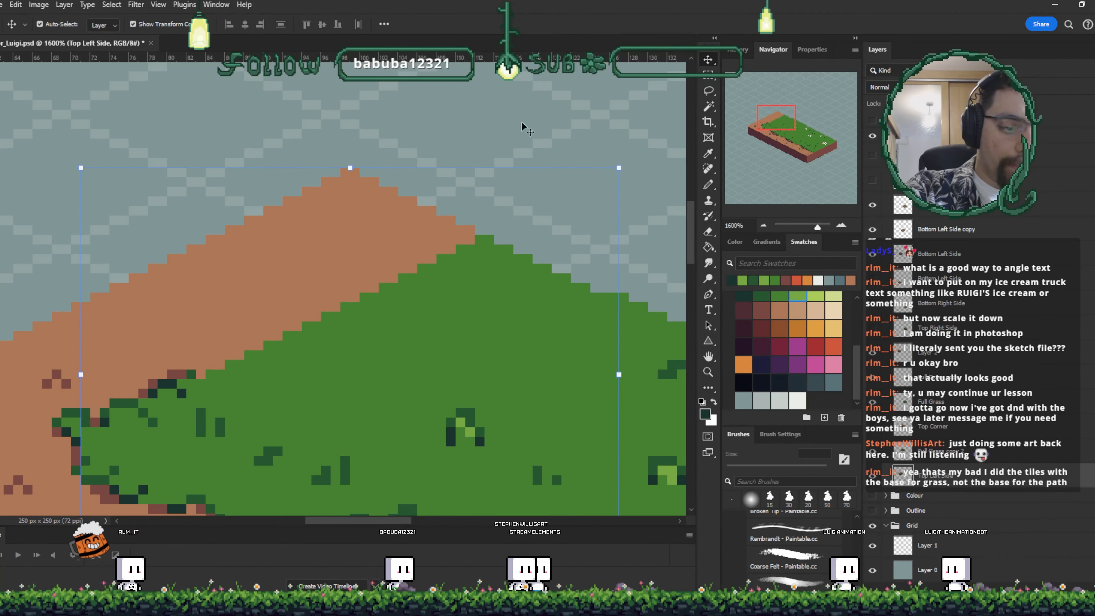
click(546, 25)
key(i)
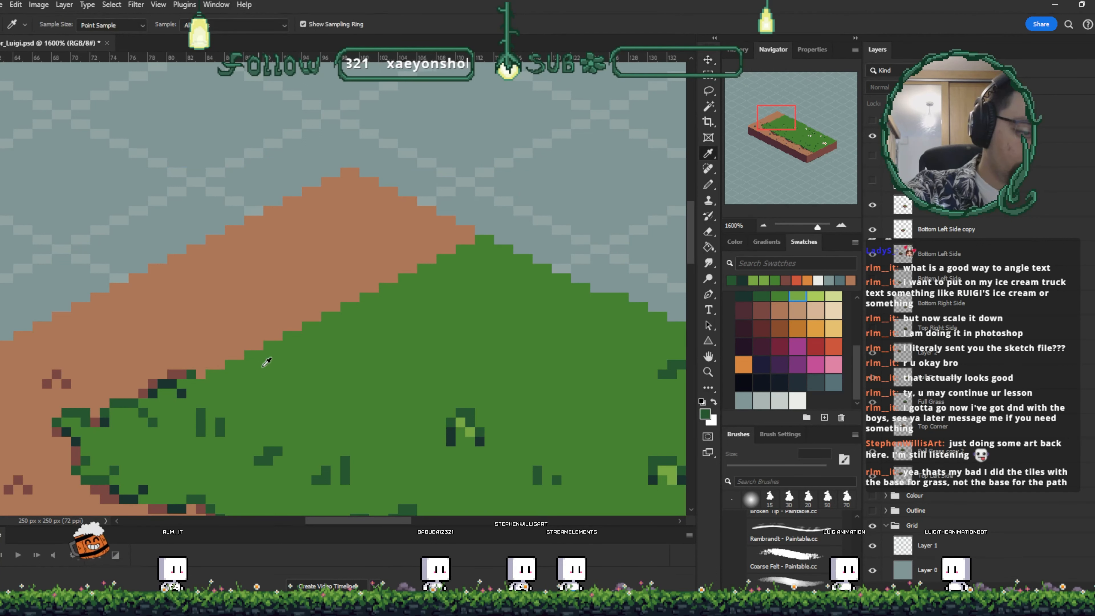
click(259, 366)
key(v)
click(308, 273)
key(b)
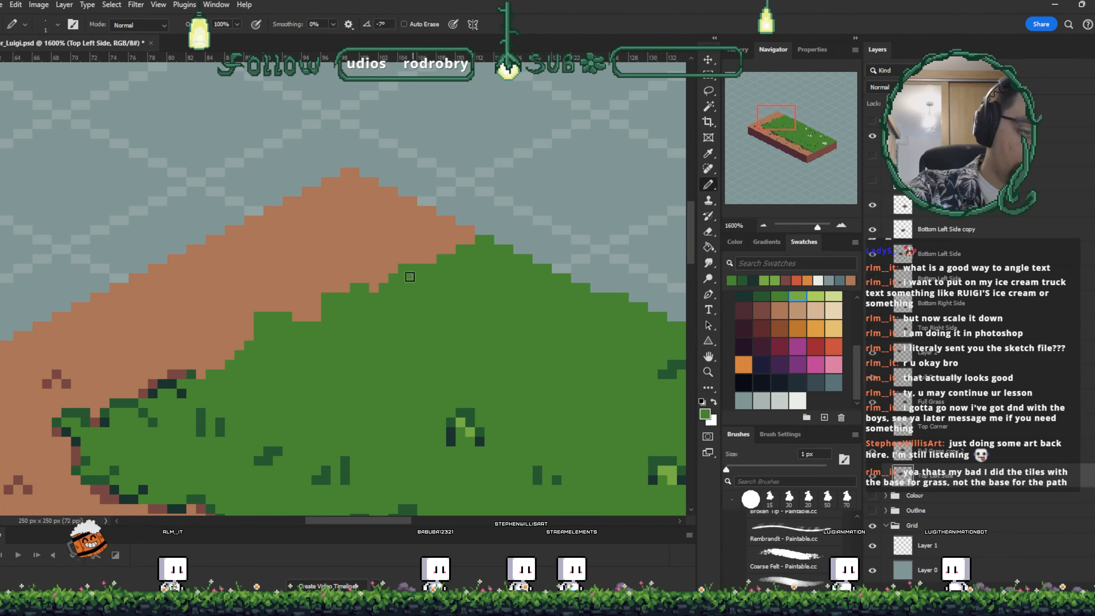
click(394, 269)
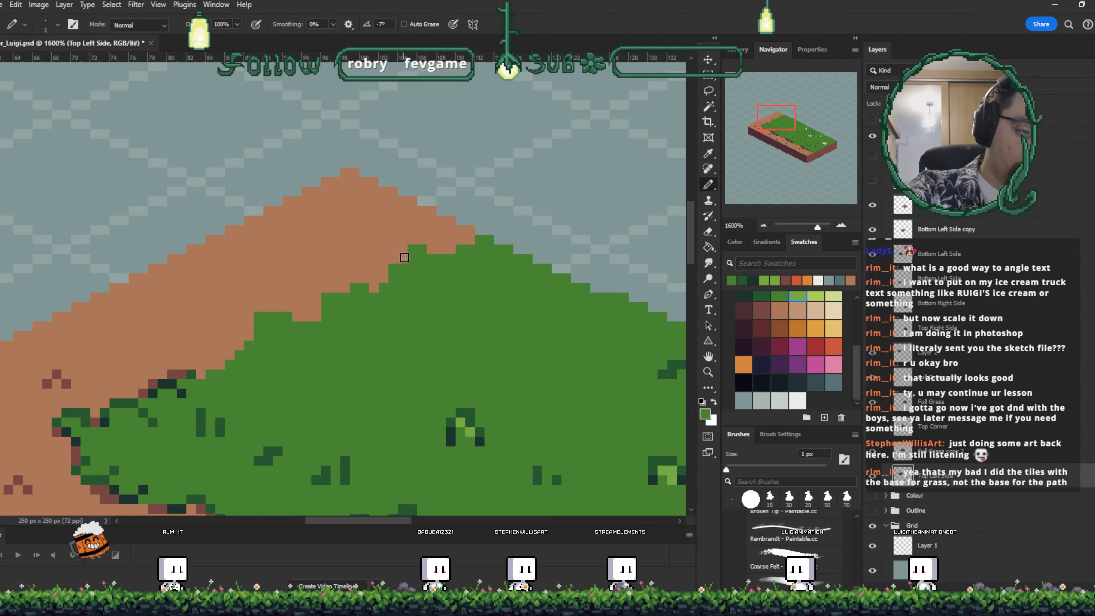
drag(422, 249, 431, 249)
drag(500, 334, 559, 271)
alt+click(250, 312)
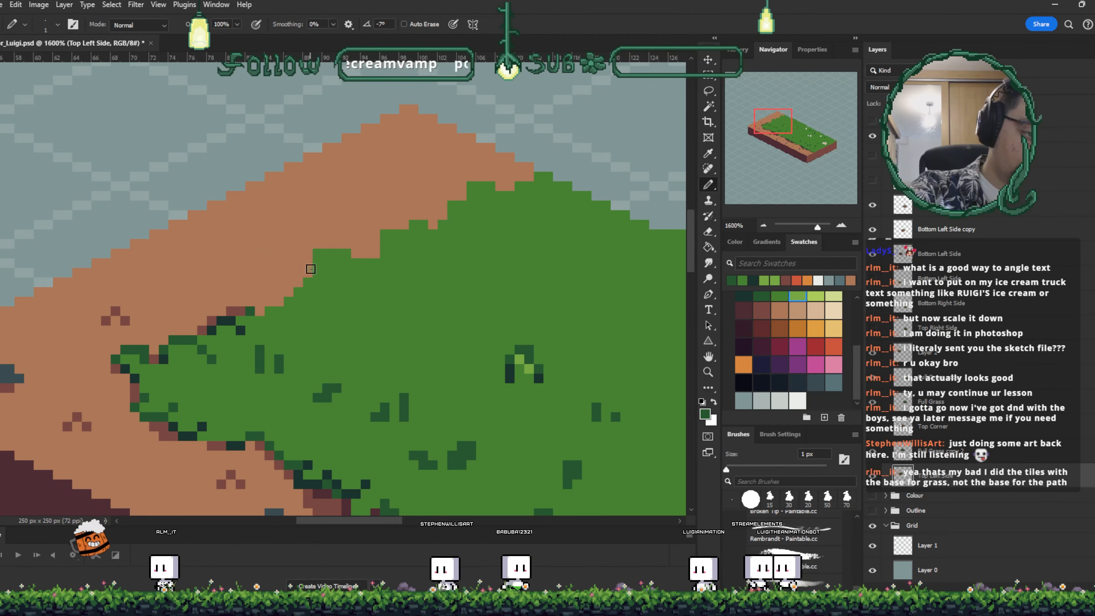
- Add dark green shading pixels along the upper grass edge of the top left side block
mouse_move(309, 271)
mouse_down()
mouse_move(309, 253)
mouse_move(335, 257)
mouse_move(337, 272)
mouse_up()
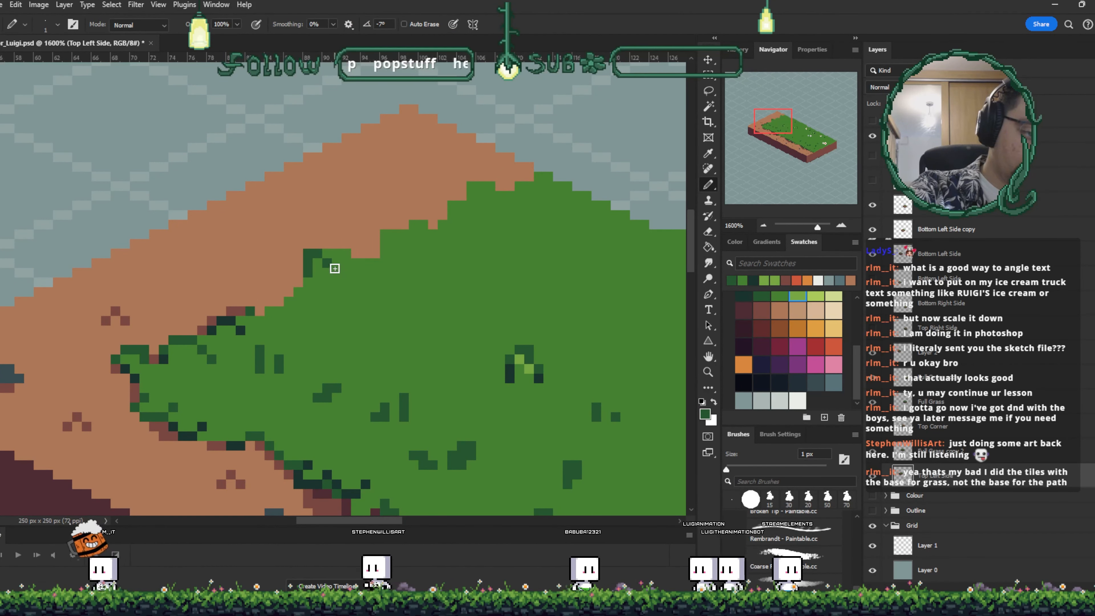
key(ctrl+z)
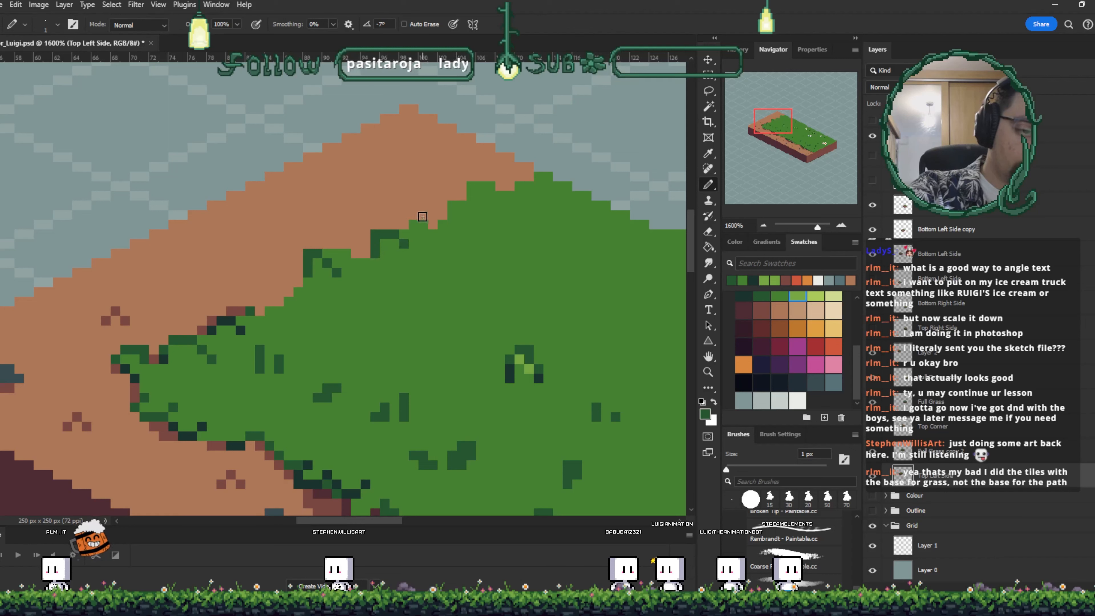
drag(429, 231, 424, 225)
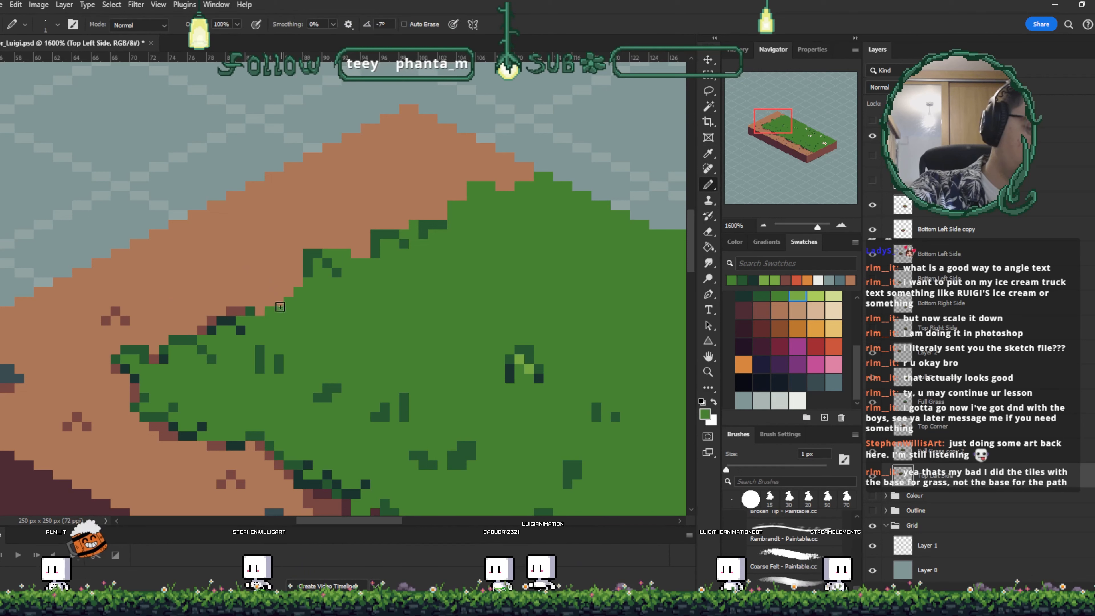
key(i)
click(250, 312)
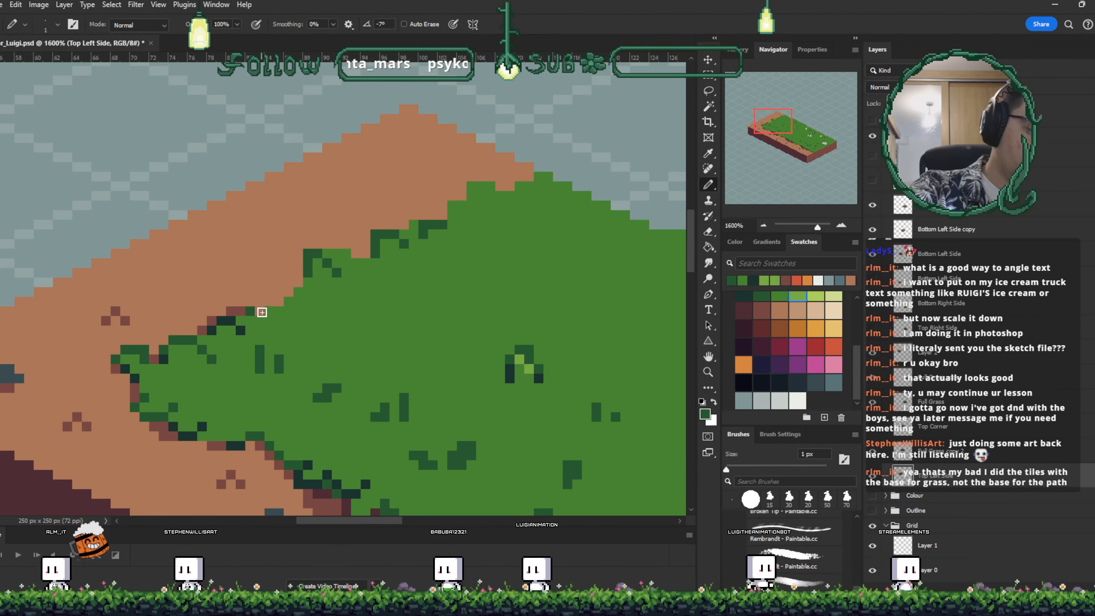
click(252, 310)
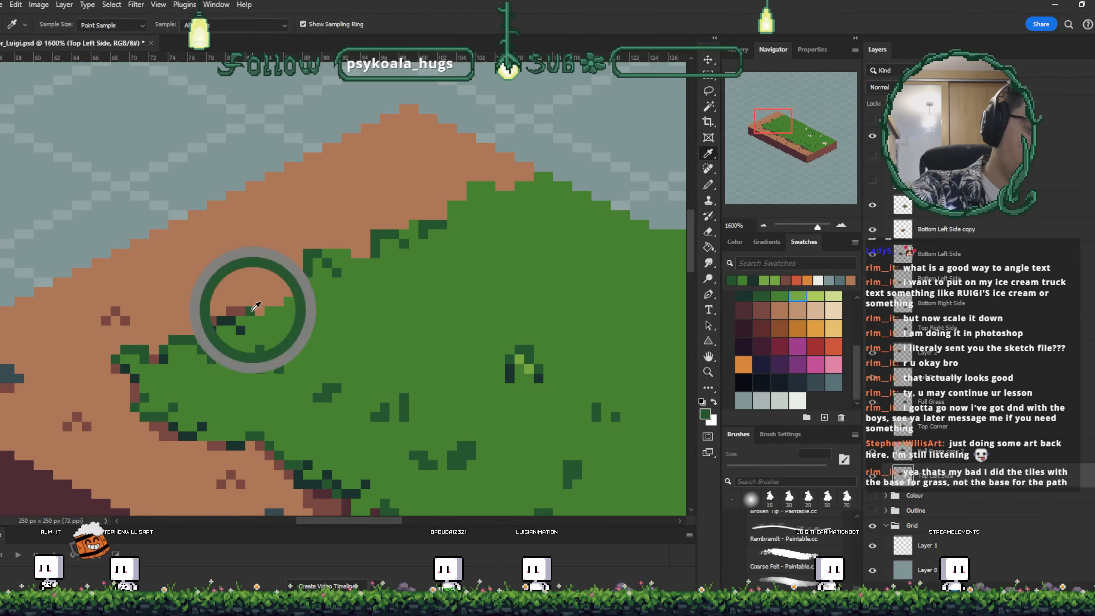
key(b)
key(v)
drag(347, 271, 367, 233)
key(ctrl+z)
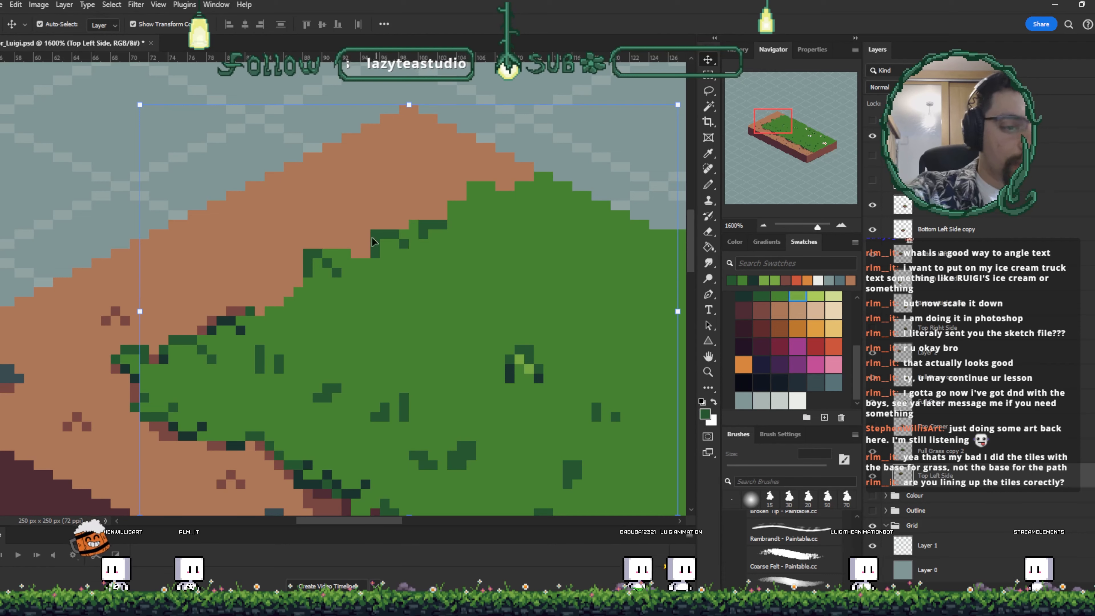
- Try nudging the top left side block in each direction to check its alignment with the strip
drag(374, 242, 368, 228)
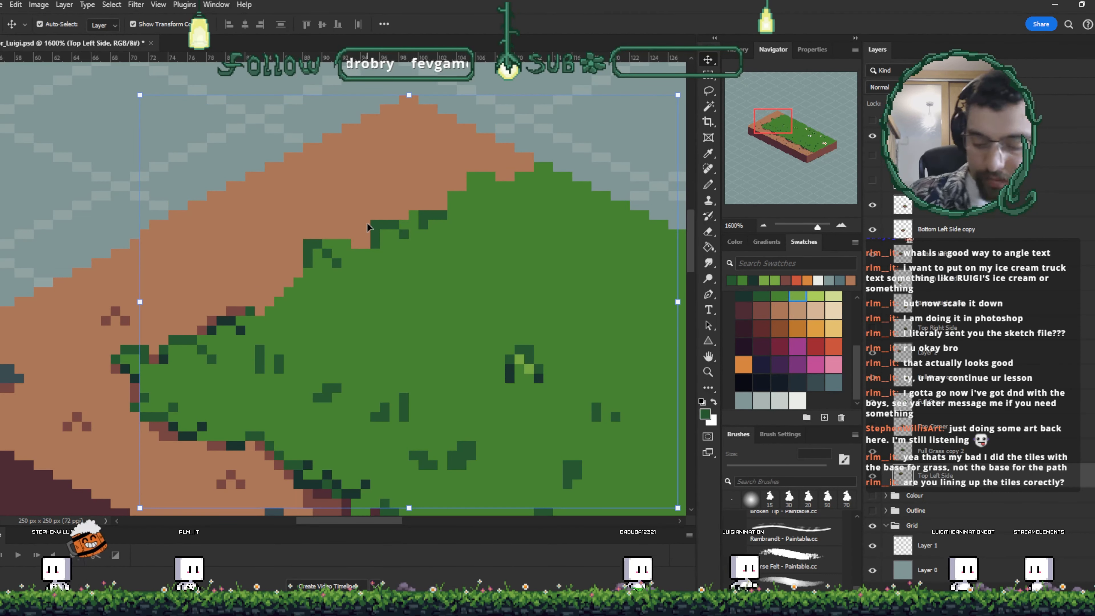
key(Down)
key(Right)
key(Up)
key(Left)
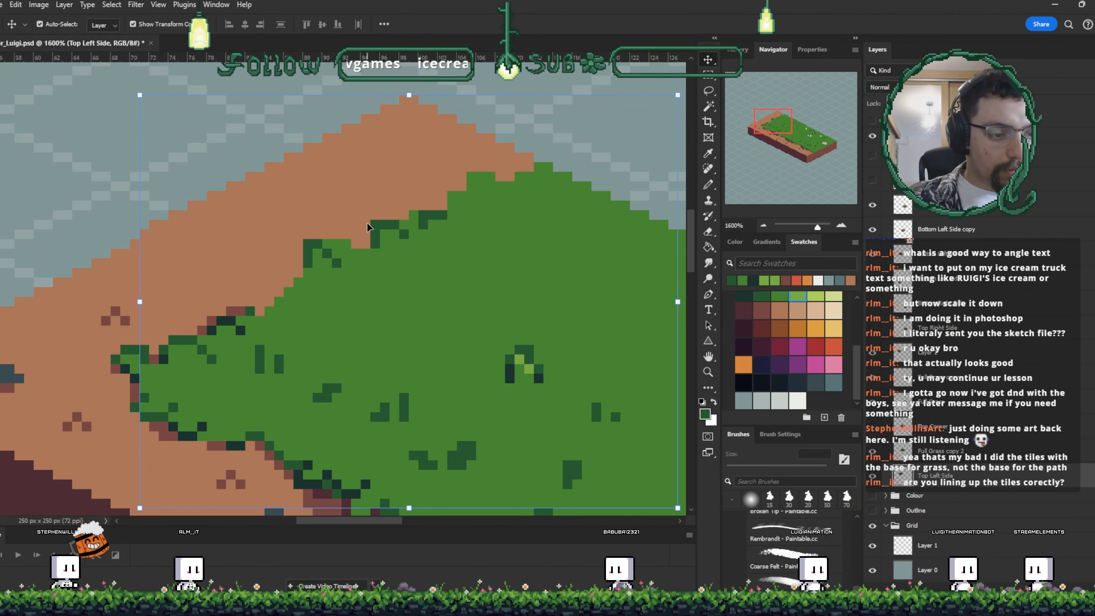
key(Right)
key(Left)
key(Down)
key(Right)
key(Left)
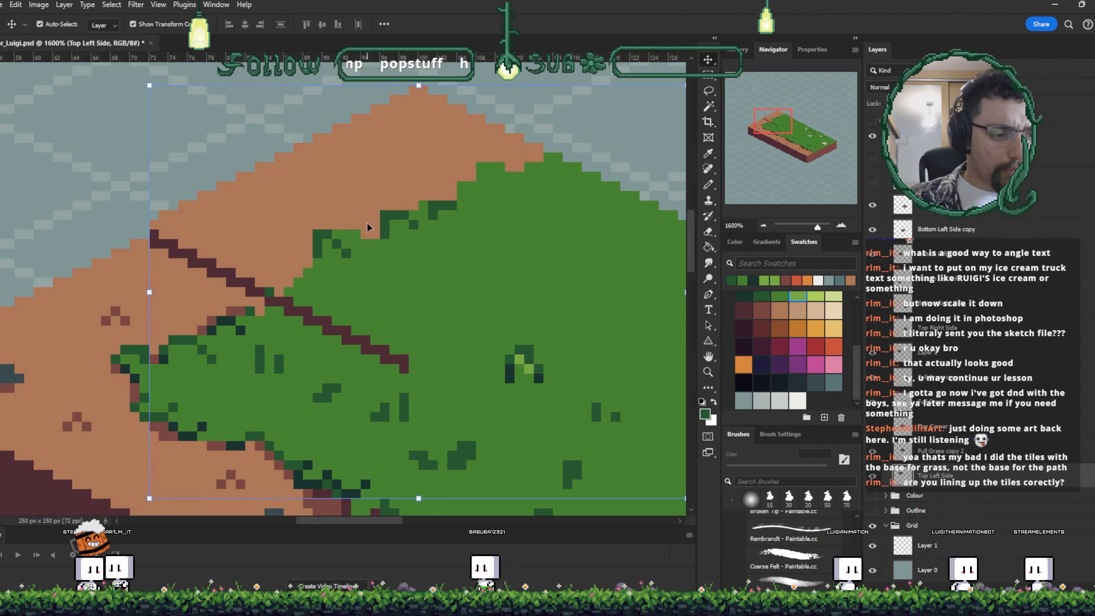
key(Up)
key(Down)
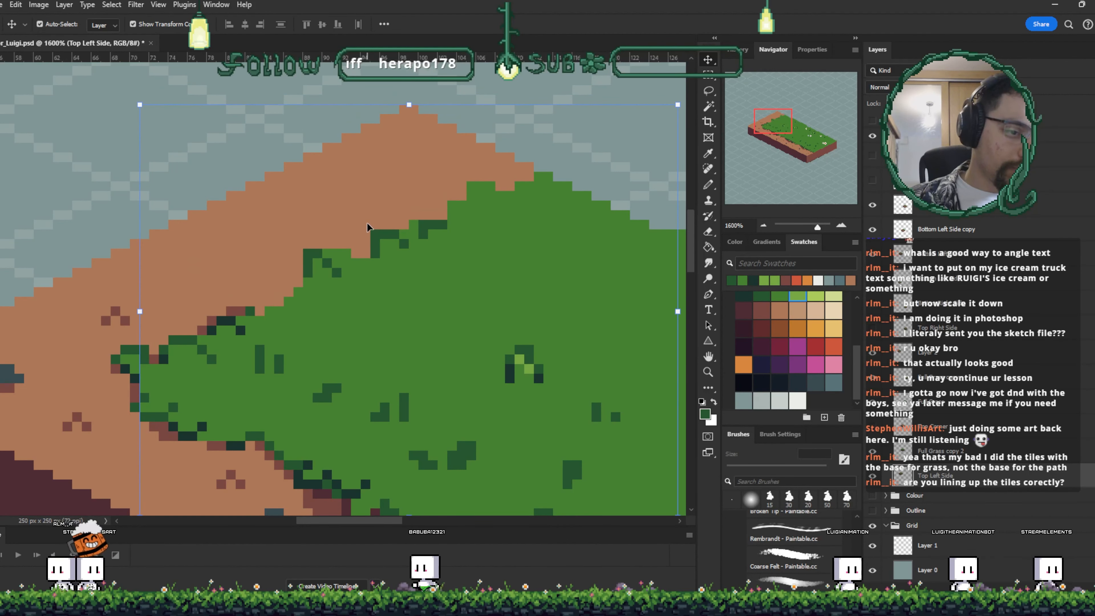
key(Up)
key(Down)
key(Up)
key(Down)
key(Right)
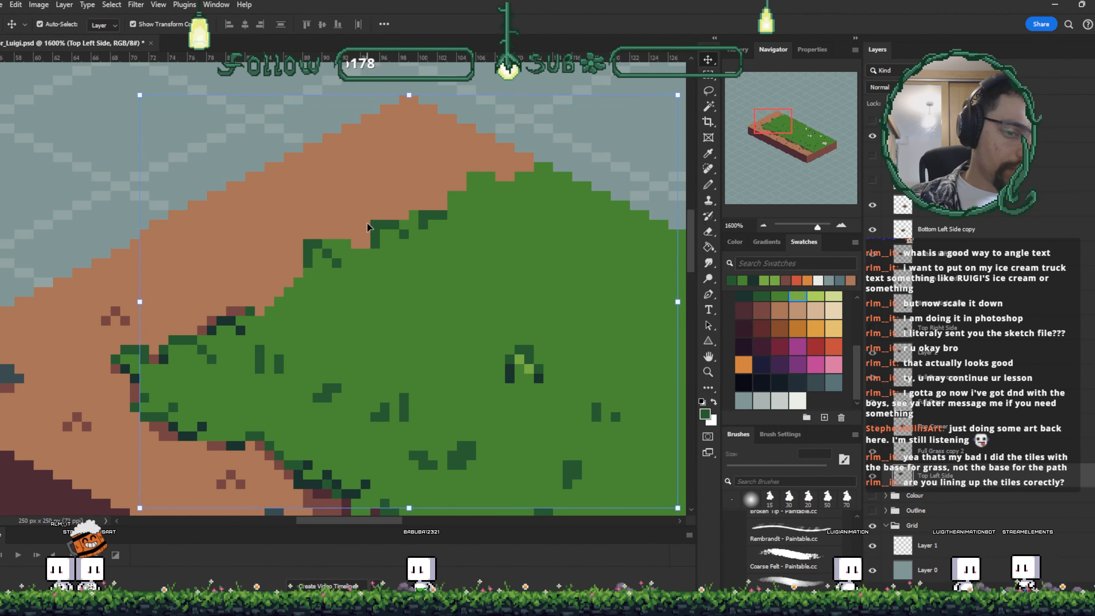
key(Left)
key(Right)
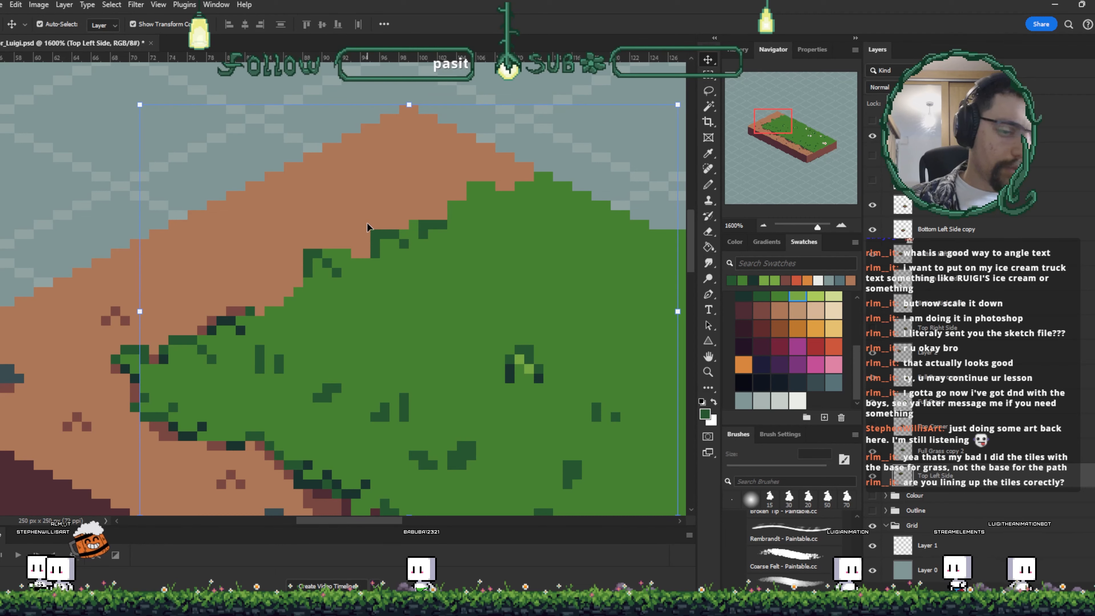
- Zoom out to review the whole strip, then save the file
drag(539, 473, 281, 437)
key(ctrl+minus)
key(ctrl+minus)
key(ctrl+minus)
key(ctrl+minus)
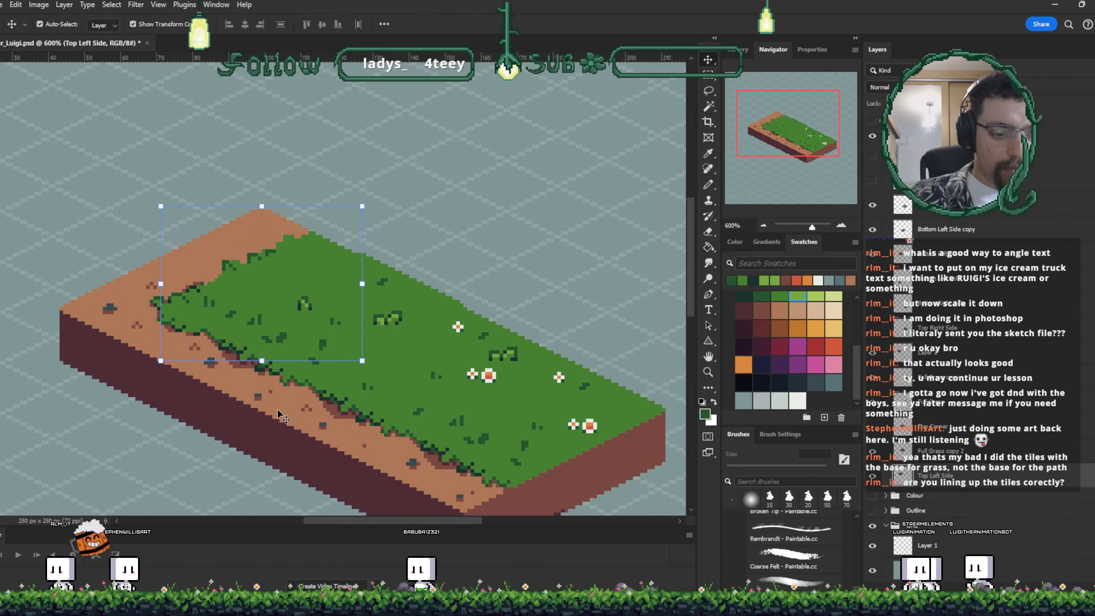
key(ctrl+plus)
key(ctrl+plus)
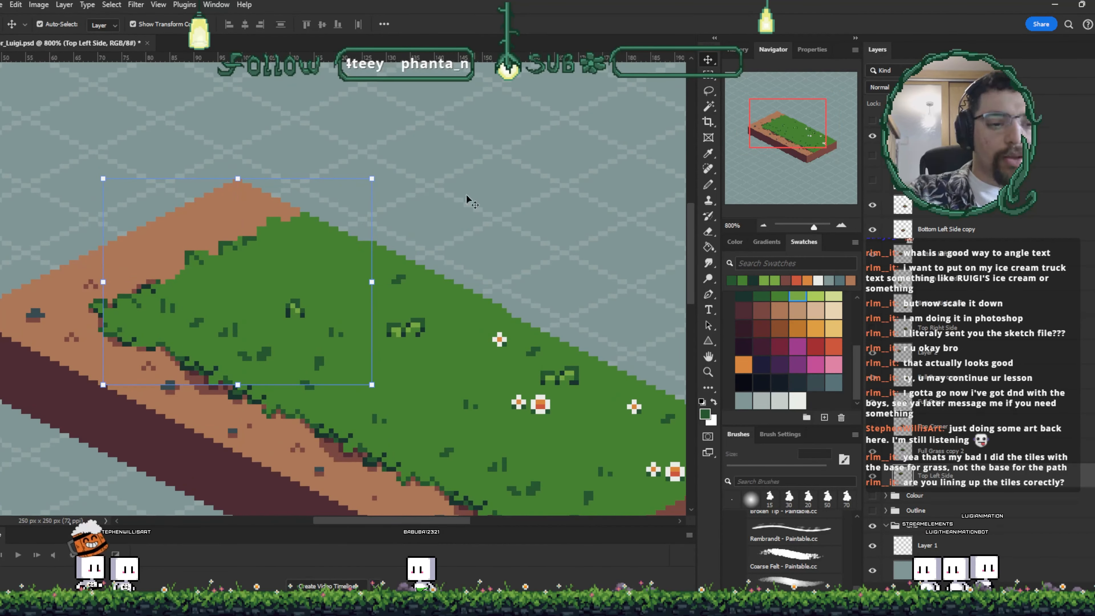
key(ctrl+plus)
key(ctrl+s)
- Sample the grass green on Layer 2 and fill a gap pixel at the grass edge
drag(366, 308, 514, 242)
key(ctrl+plus)
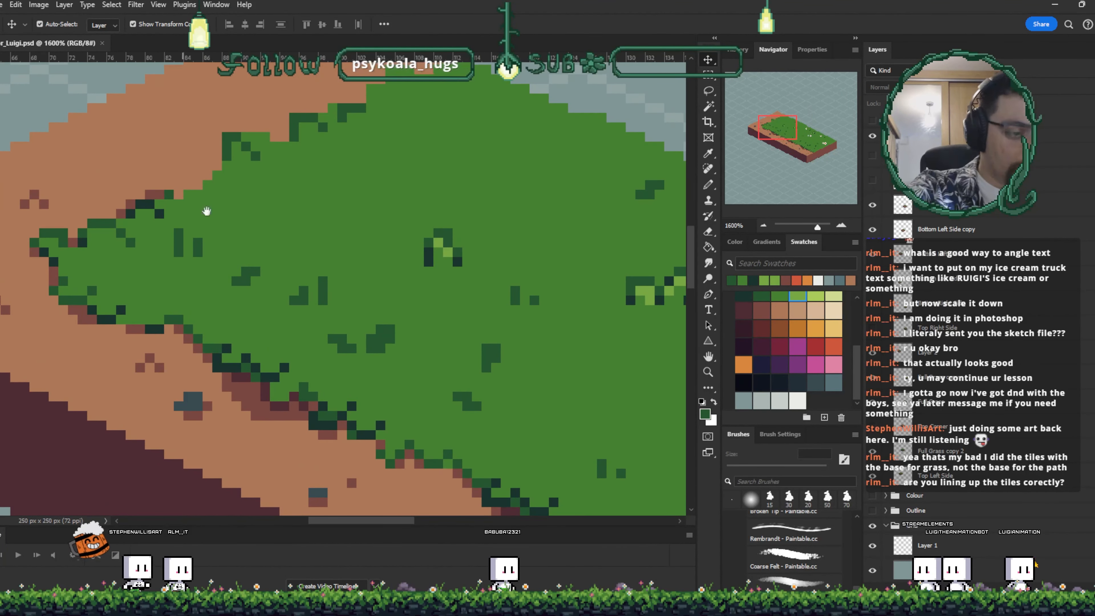
drag(240, 235, 354, 300)
click(287, 258)
key(i)
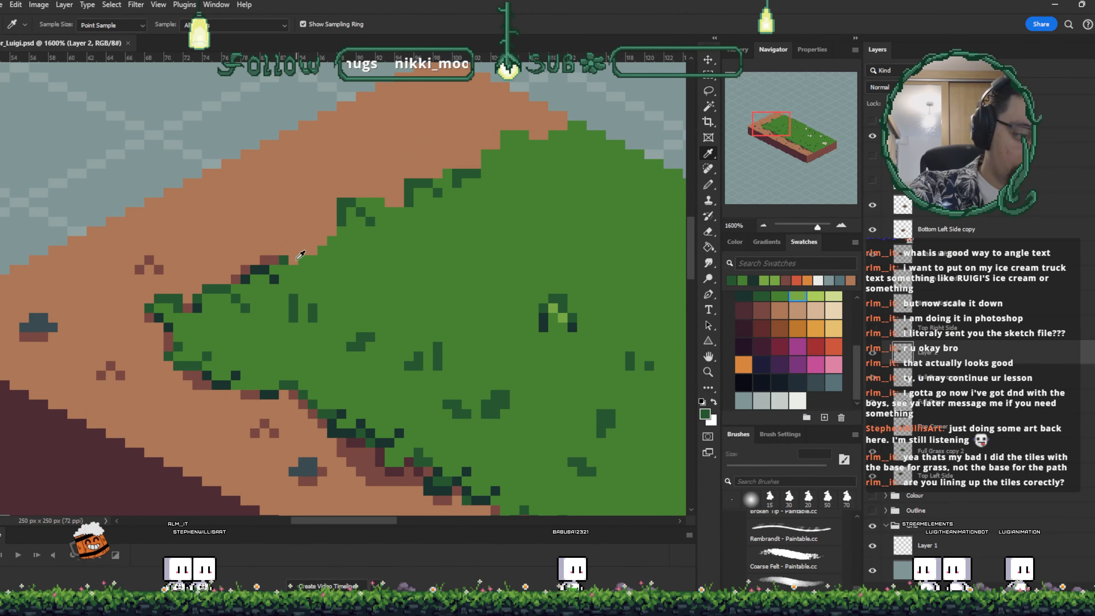
click(286, 262)
key(b)
click(294, 259)
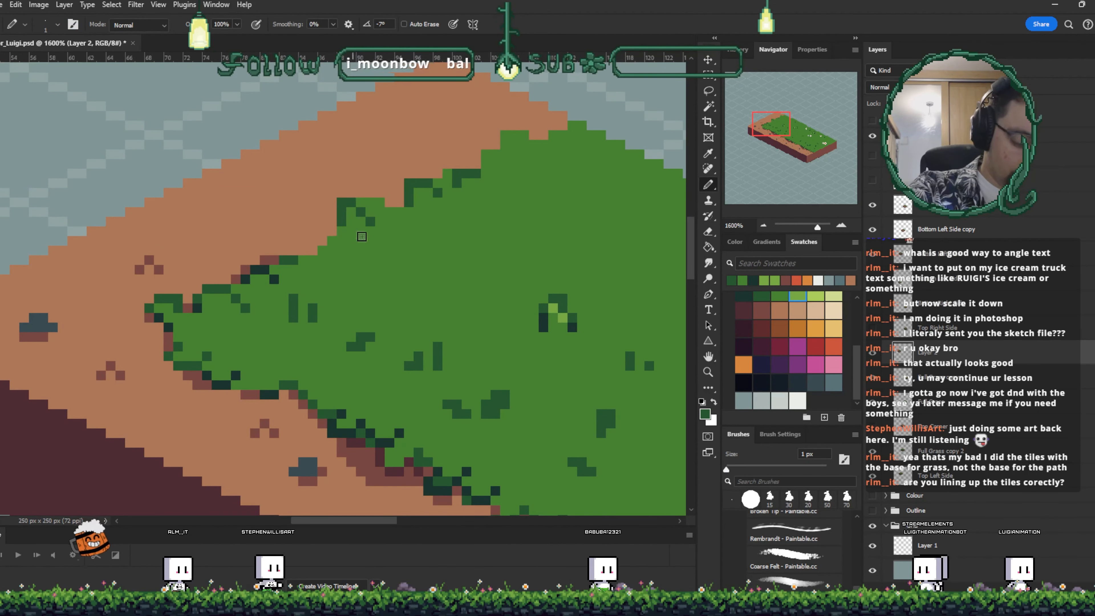
- Try shifting the top left side block up against the strip to check the seam
key(v)
drag(383, 219, 403, 194)
key(i)
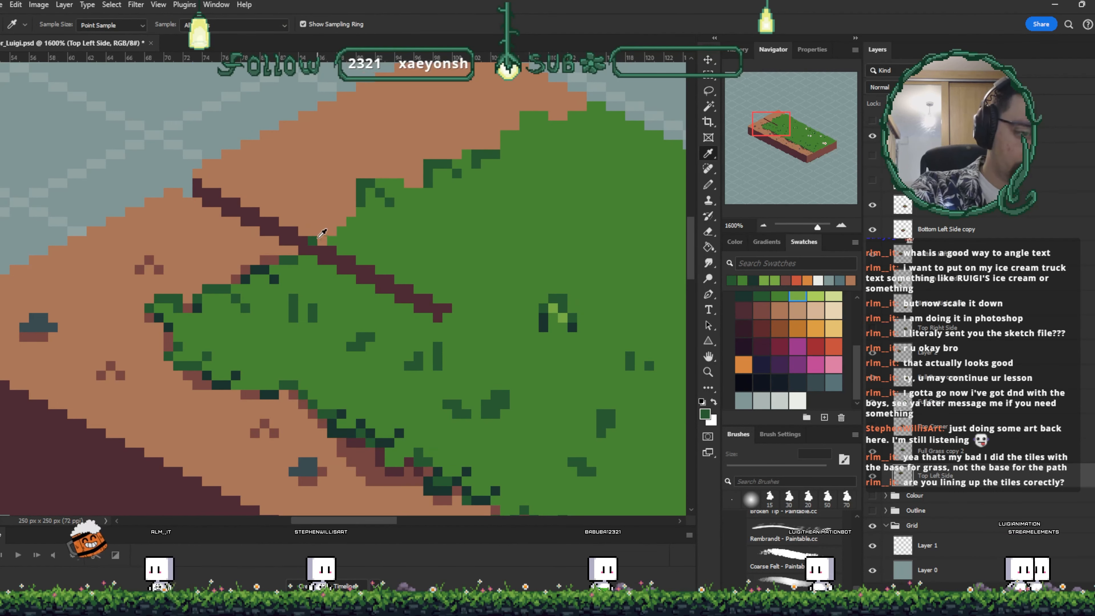
key(b)
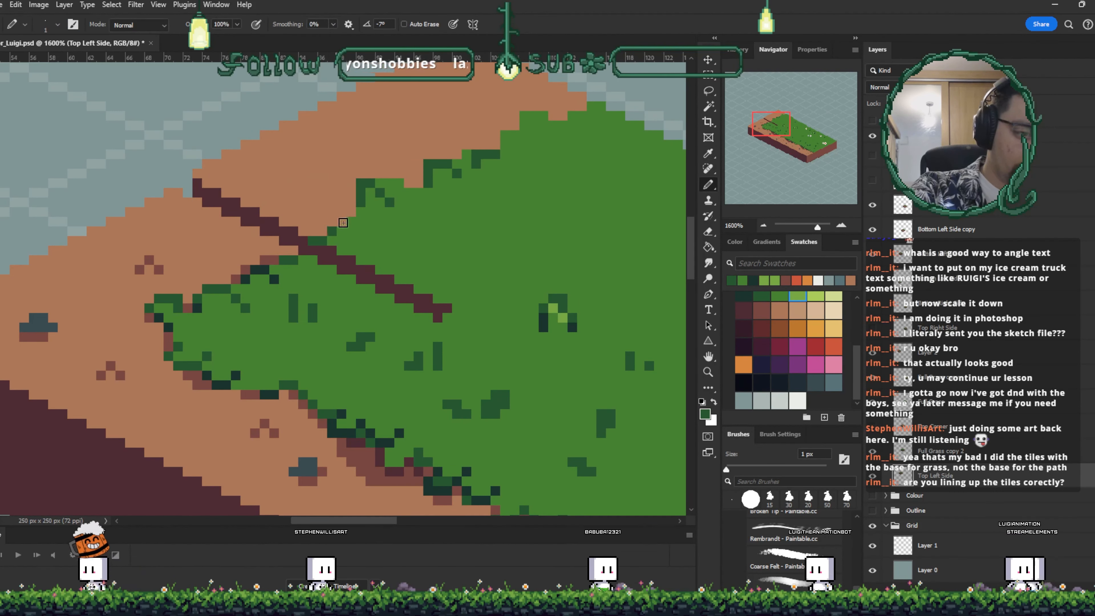
key(v)
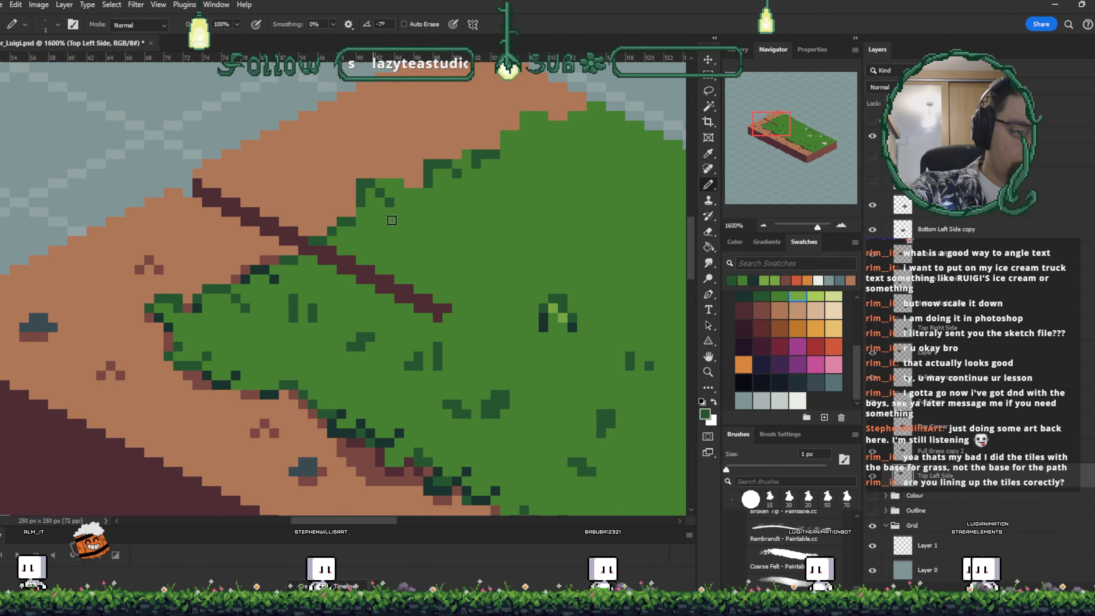
drag(429, 203, 469, 266)
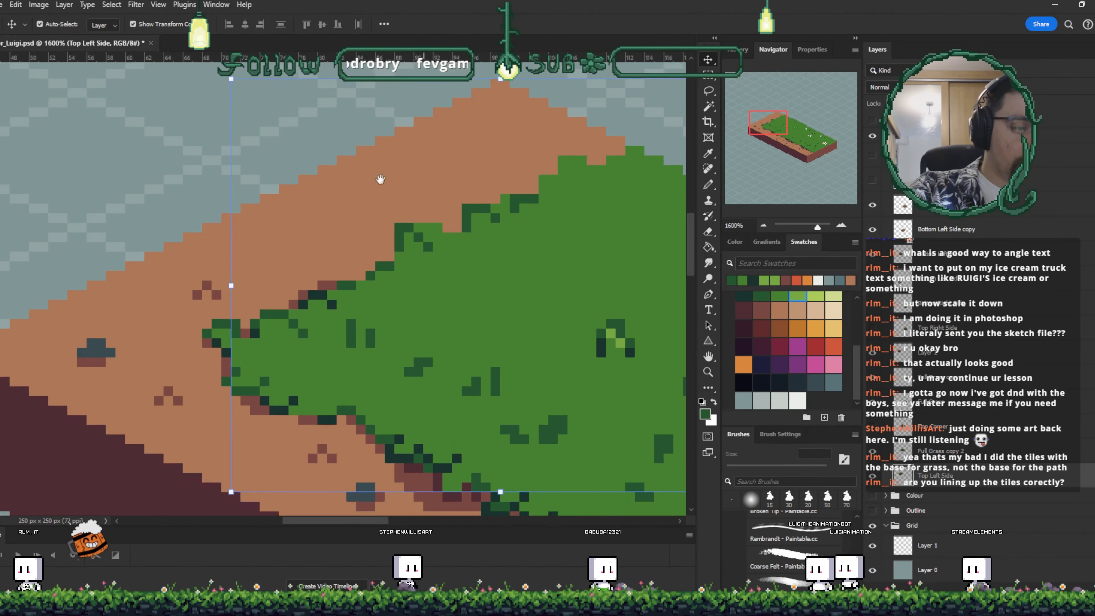
- Select the Full Grass copy 2 block and nudge it down one pixel
drag(223, 308, 266, 303)
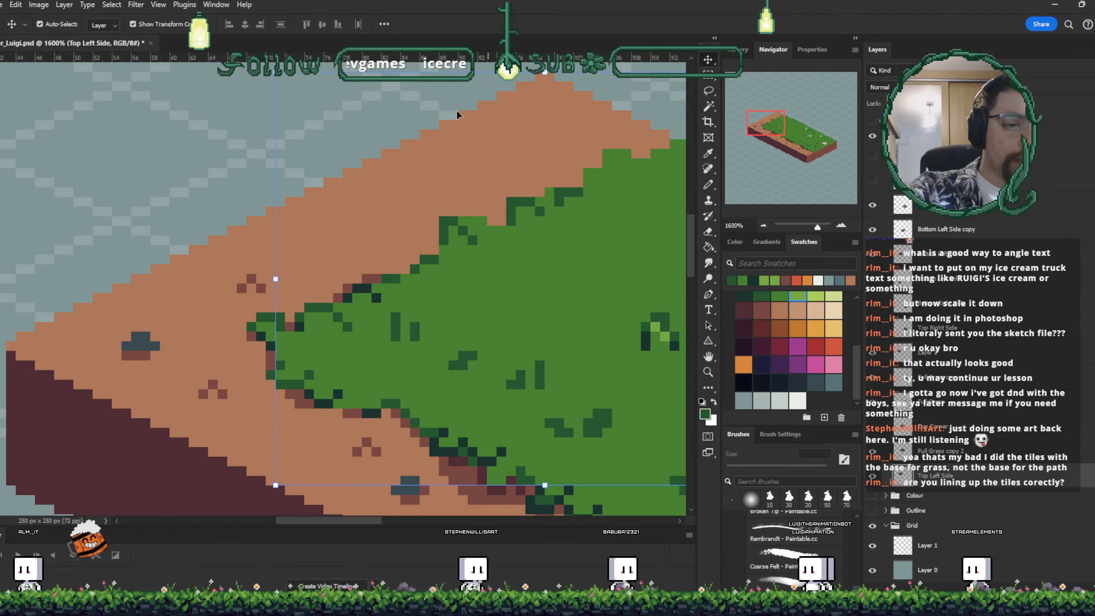
drag(579, 197, 198, 245)
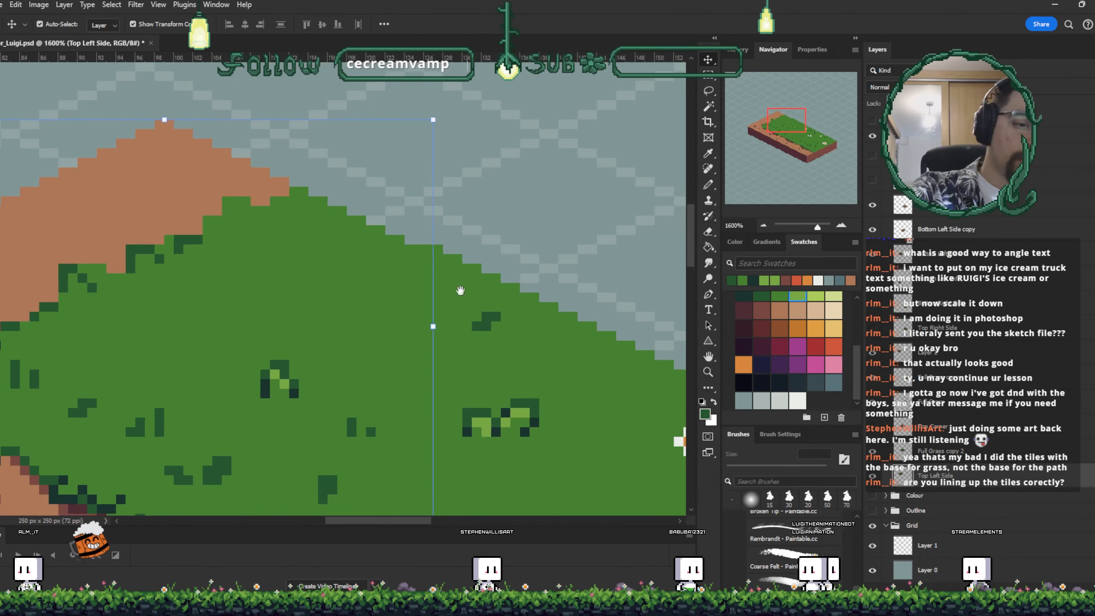
drag(547, 292, 502, 262)
click(504, 308)
key(Left)
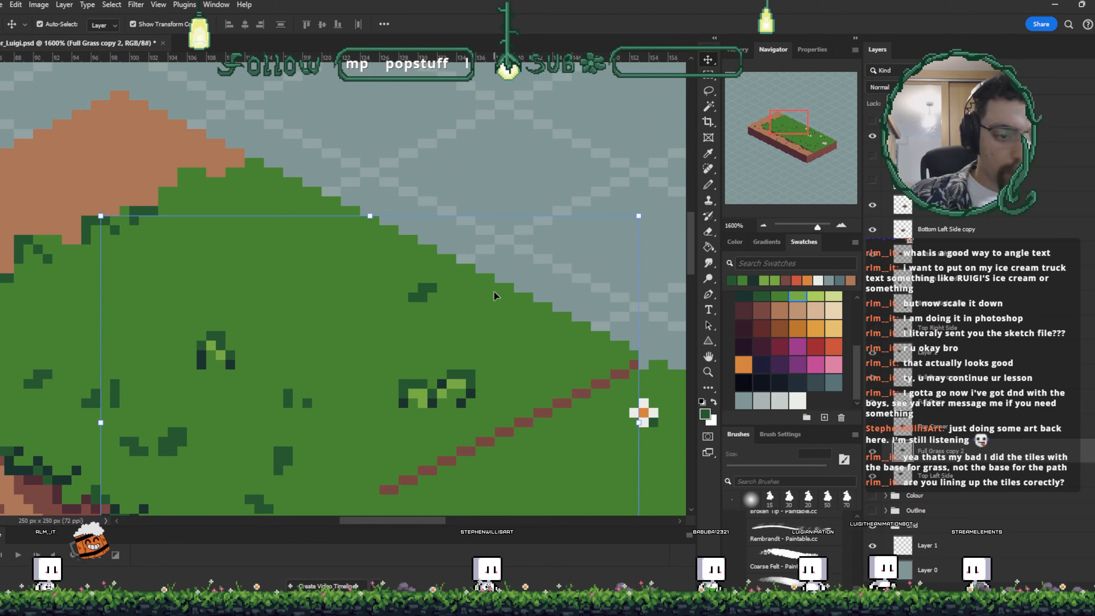
key(Down)
key(Right)
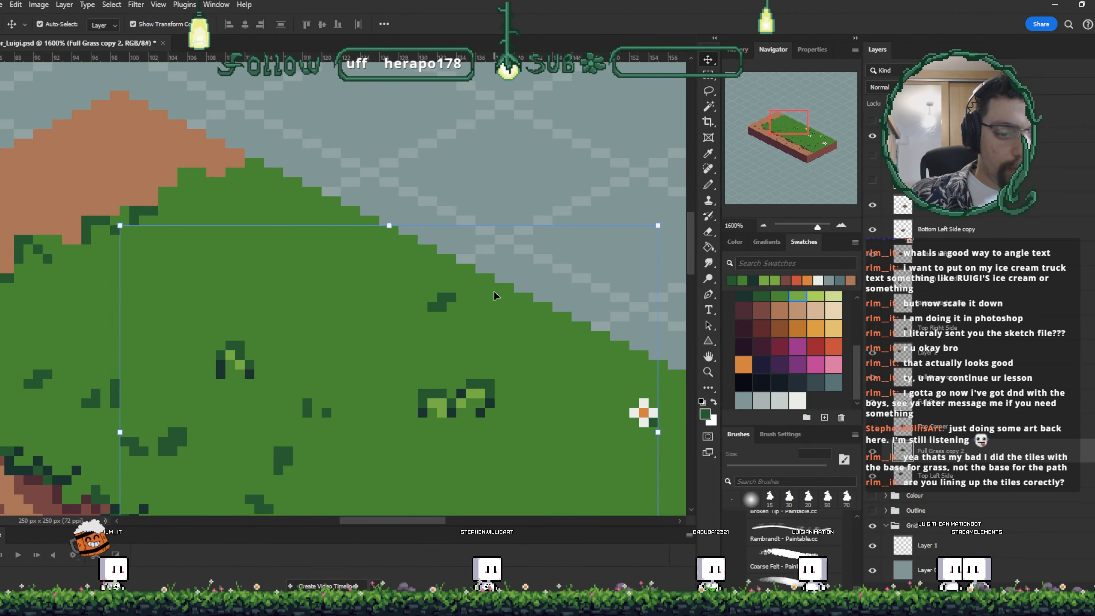
- Pan across the strip to inspect the seams between the tile blocks
click(523, 181)
drag(523, 181, 262, 108)
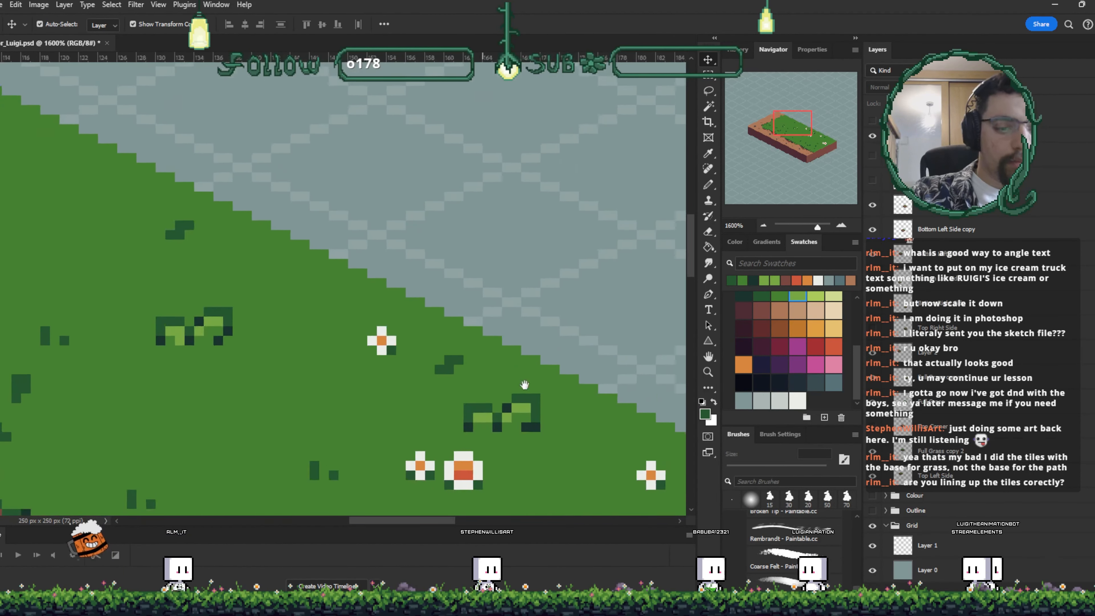
drag(523, 384, 423, 308)
drag(566, 453, 350, 318)
drag(476, 433, 399, 355)
drag(302, 511, 520, 335)
drag(404, 335, 463, 372)
- Sample the dirt brown and paint over pixels at the grass edge of the Bottom Left Side copy 2 block
click(372, 357)
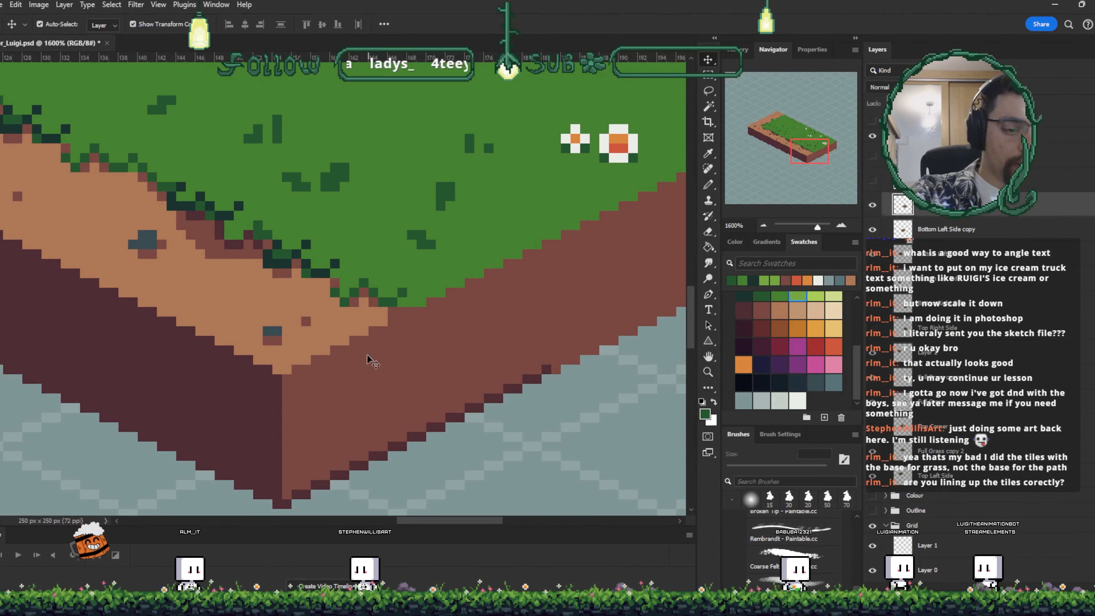
key(i)
click(384, 311)
key(b)
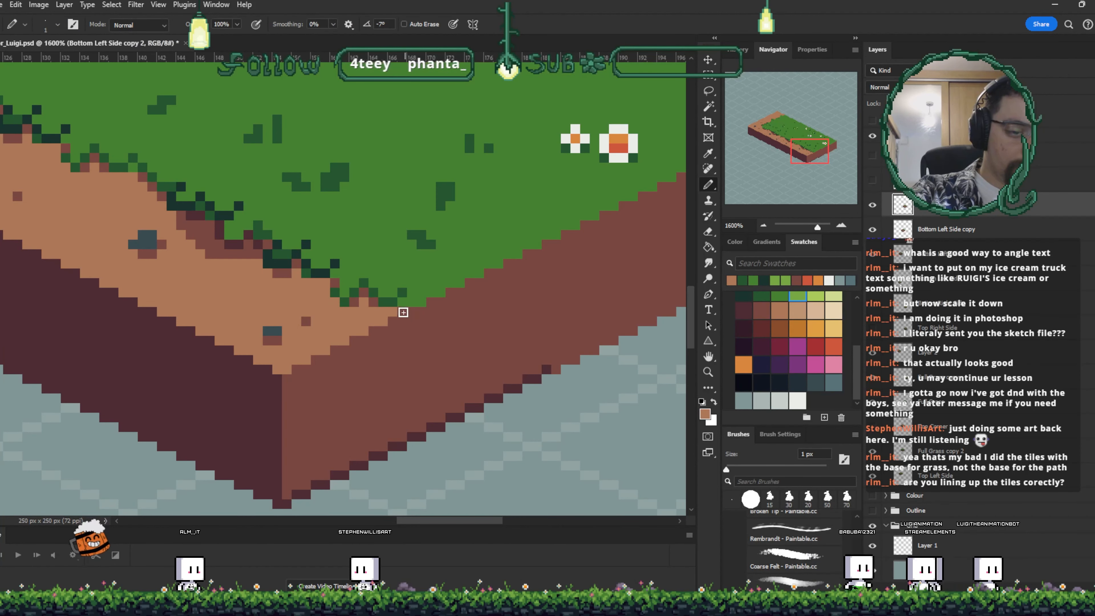
drag(516, 267, 578, 200)
- Paint a dirt-brown pixel along the grass border of the top-left block
key(ctrl+minus)
key(ctrl+minus)
key(ctrl+minus)
key(ctrl+minus)
key(ctrl+minus)
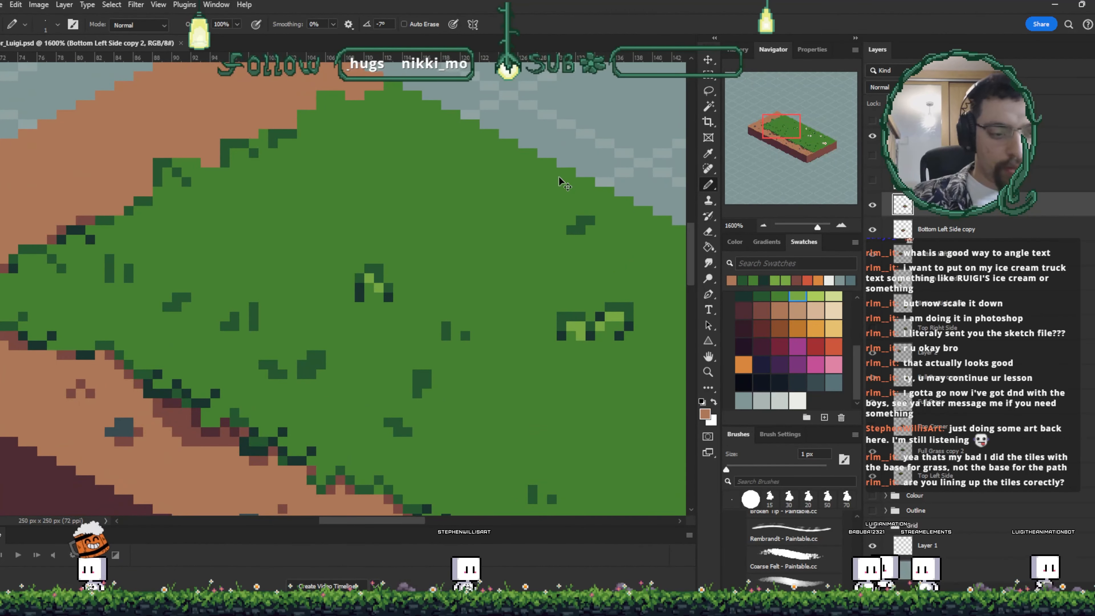
key(ctrl+minus)
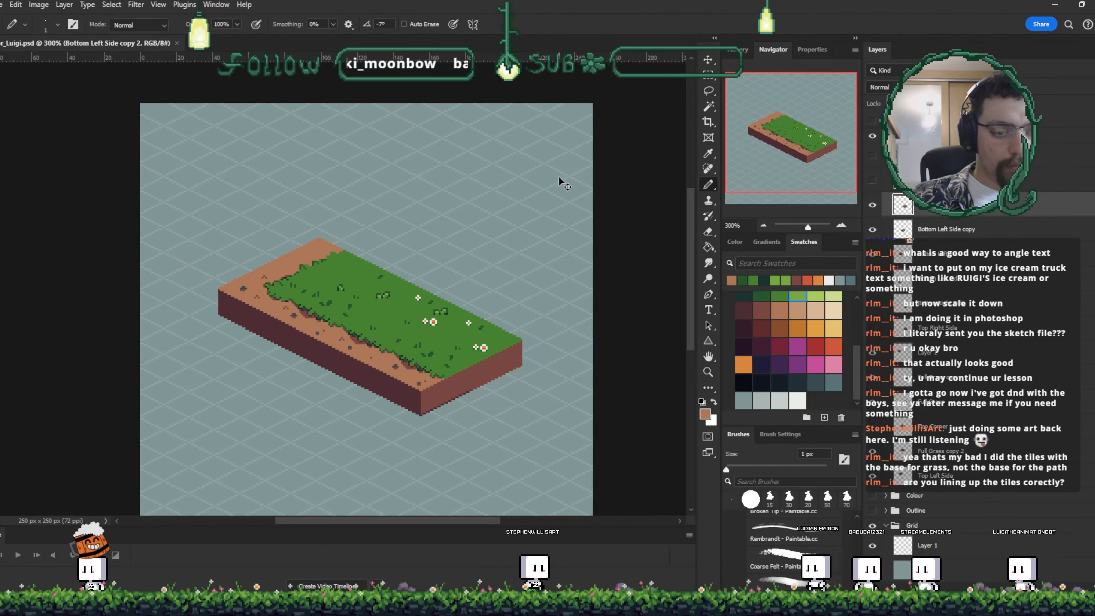
key(ctrl+plus)
key(ctrl+plus)
key(ctrl+plus)
key(ctrl+plus)
key(ctrl+plus)
key(ctrl+plus)
key(ctrl+plus)
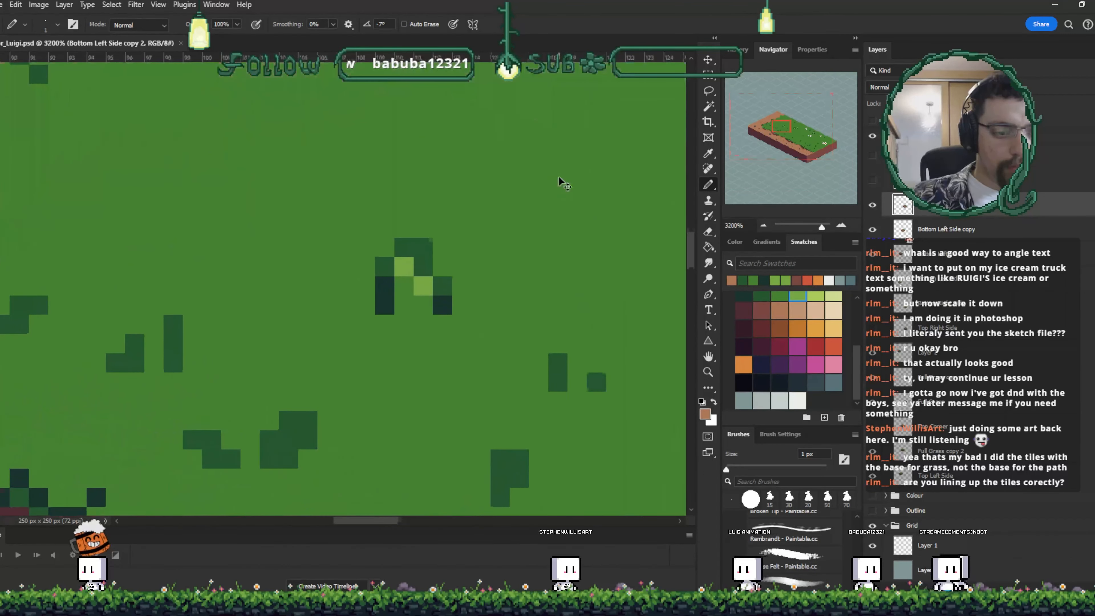
key(ctrl+minus)
drag(337, 244, 400, 342)
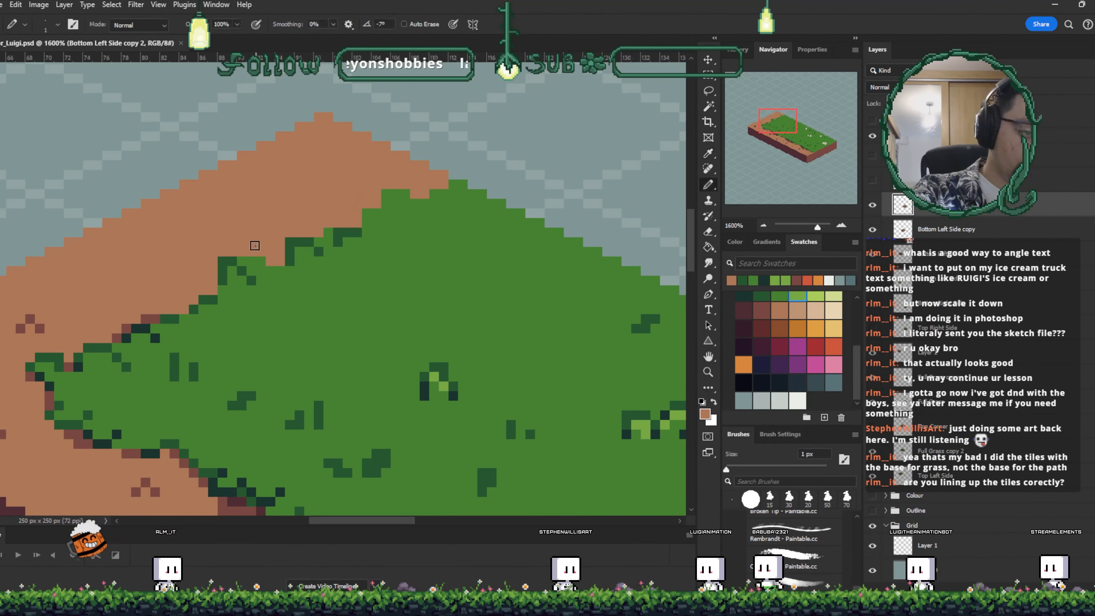
click(255, 243)
- Select the Top Left Side layer, sample the grass green and fill pixels along its grass edge
alt+click(246, 253)
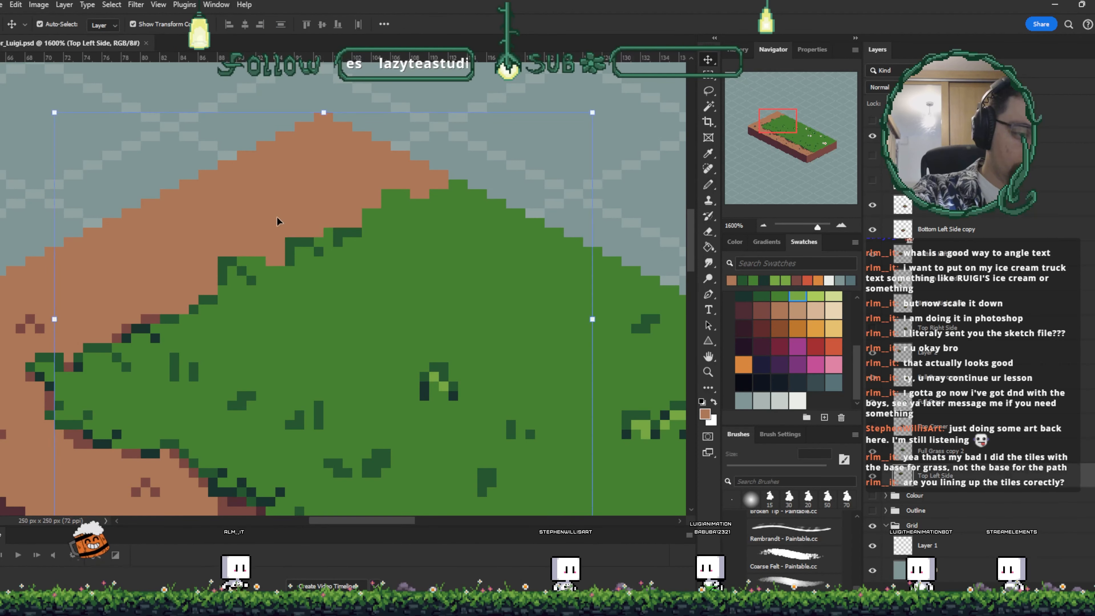
ctrl+click(246, 253)
key(ctrl+s)
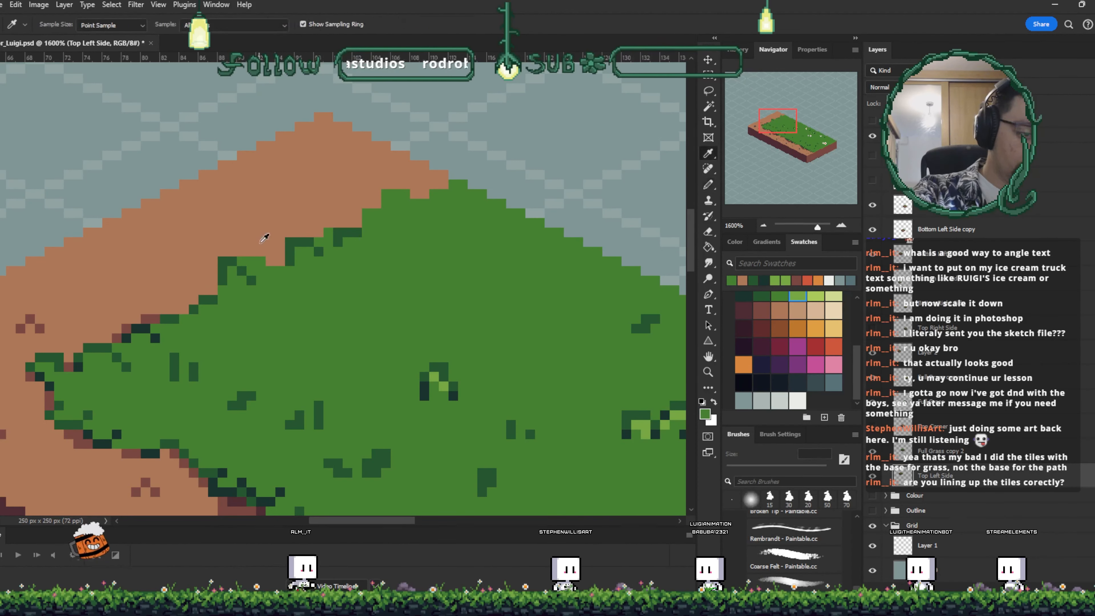
alt+click(257, 248)
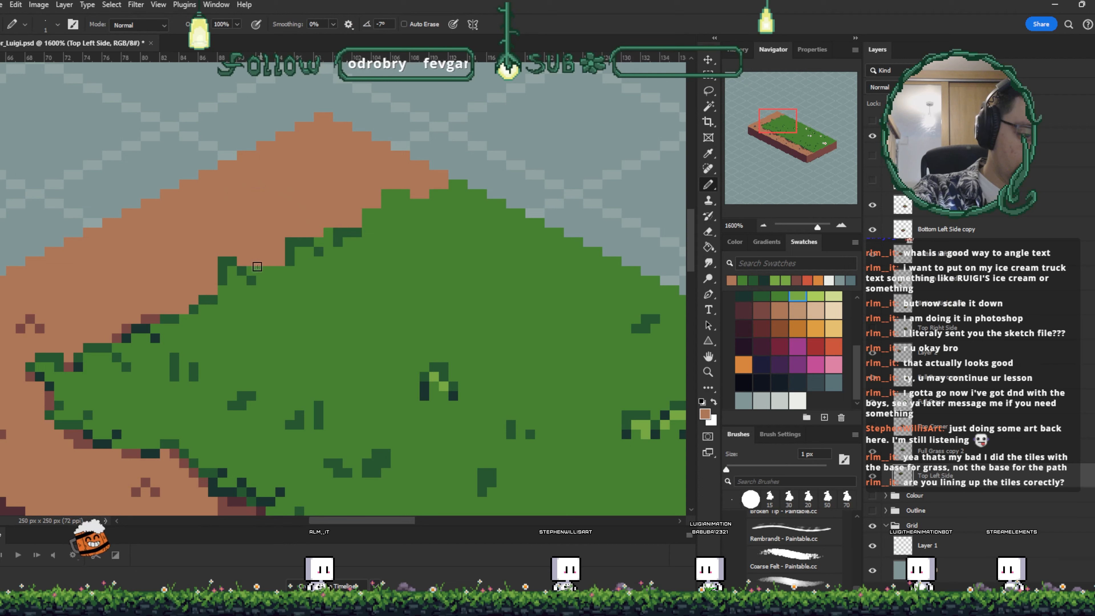
click(251, 270)
alt+click(270, 278)
key(i)
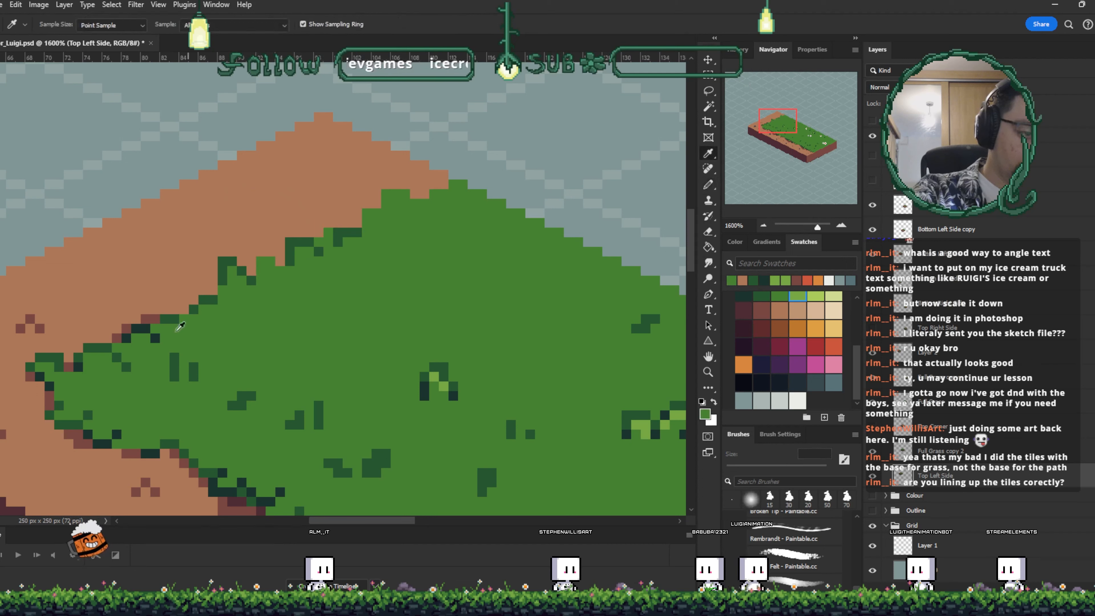
key(b)
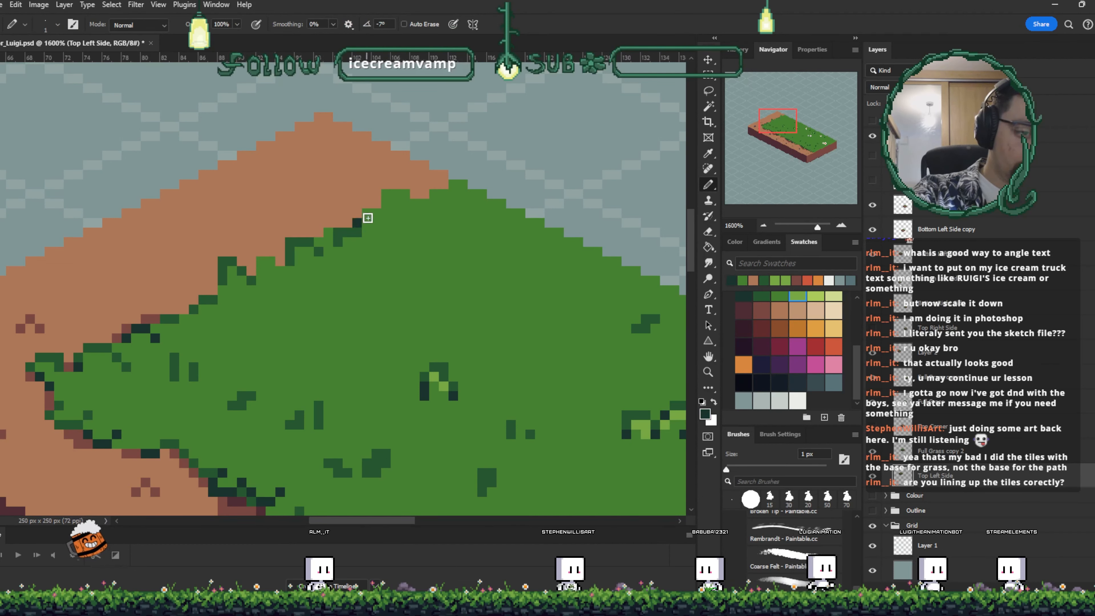
- Draw dark green outline pixels along the grass edge of the Top Left Side block
drag(372, 216, 357, 223)
click(338, 244)
click(327, 261)
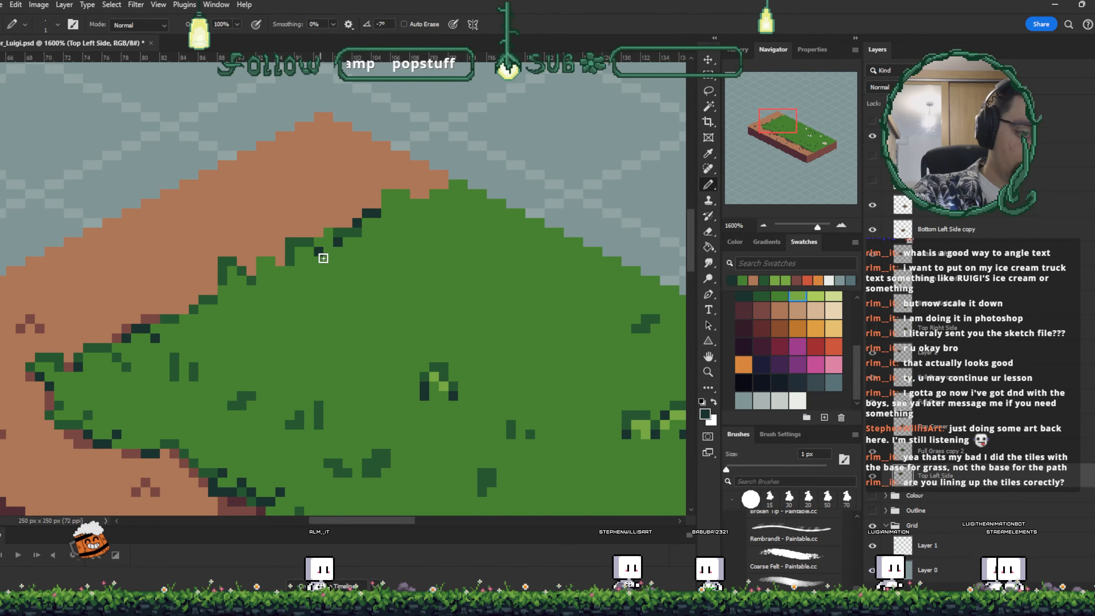
click(227, 301)
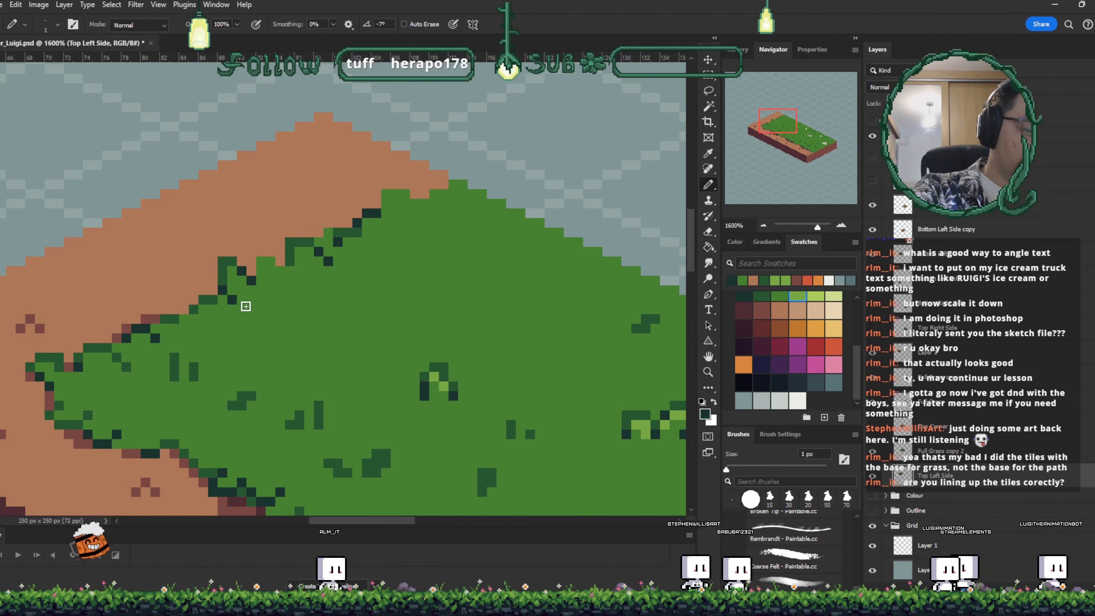
click(405, 194)
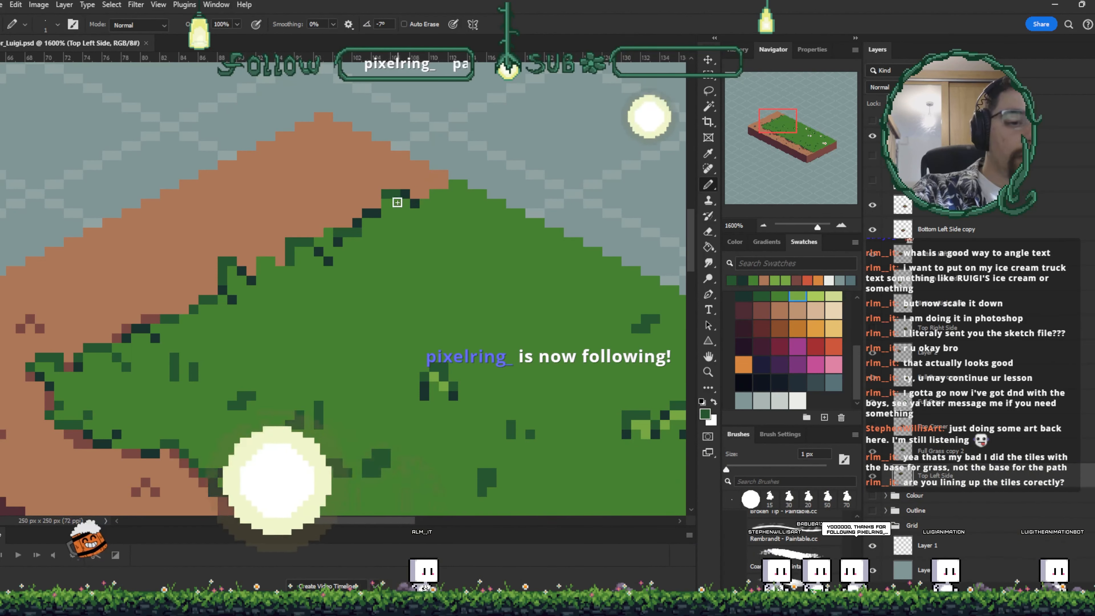
click(435, 203)
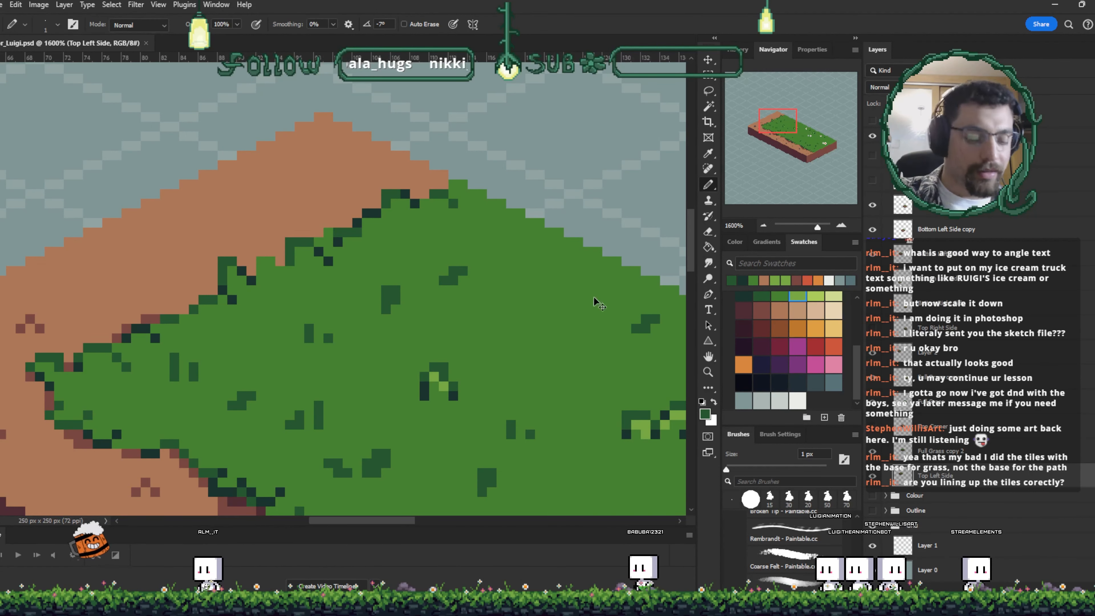
key(ctrl+minus)
key(ctrl+minus)
key(ctrl+minus)
key(ctrl+minus)
key(ctrl+minus)
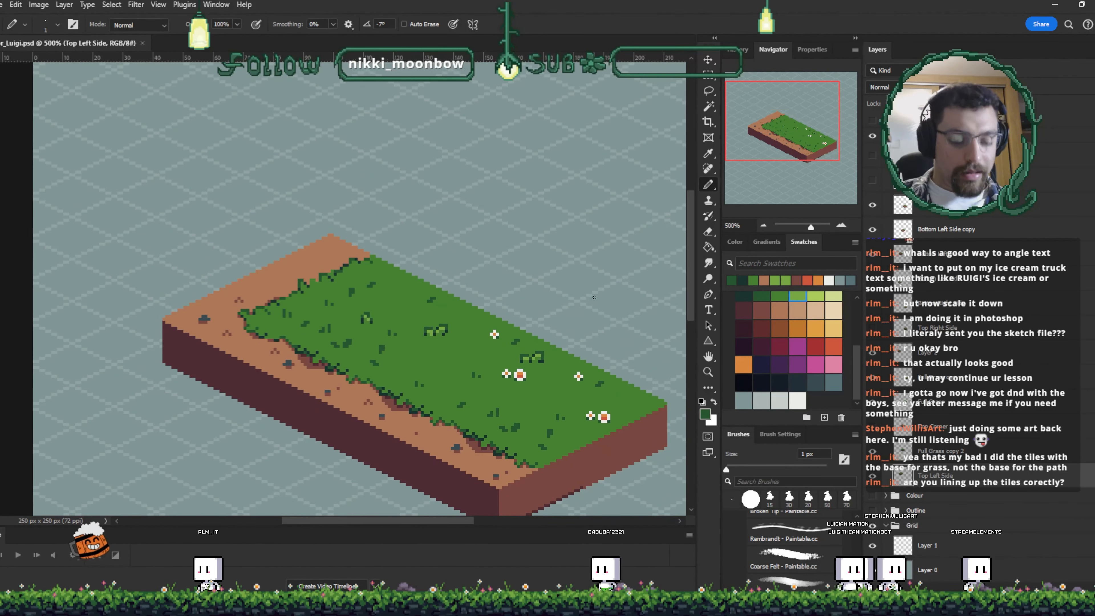
key(v)
drag(545, 262, 465, 216)
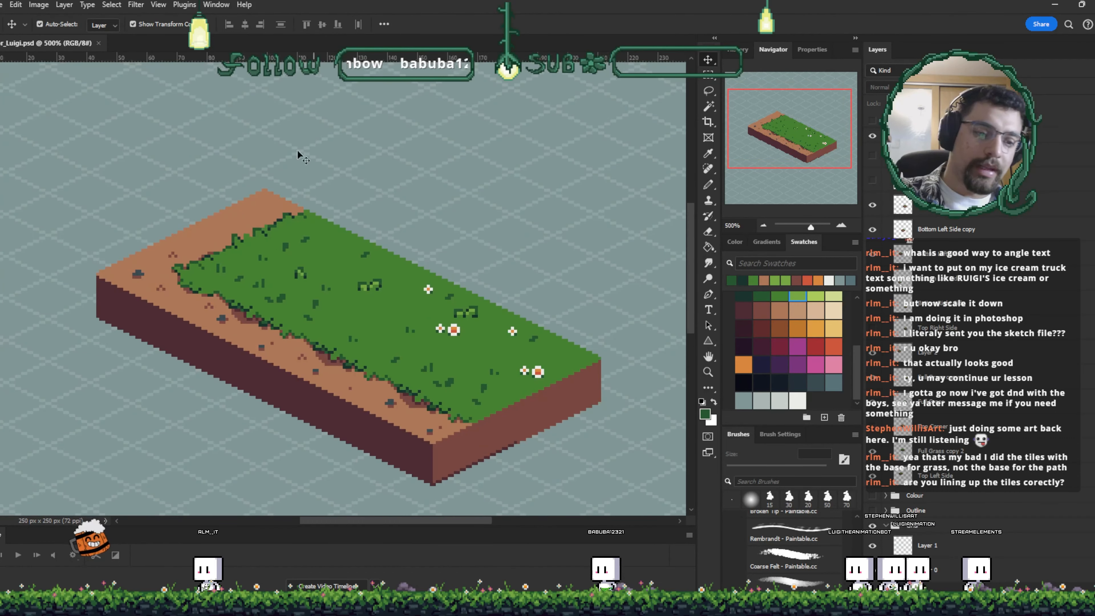
key(ctrl+d)
click(611, 173)
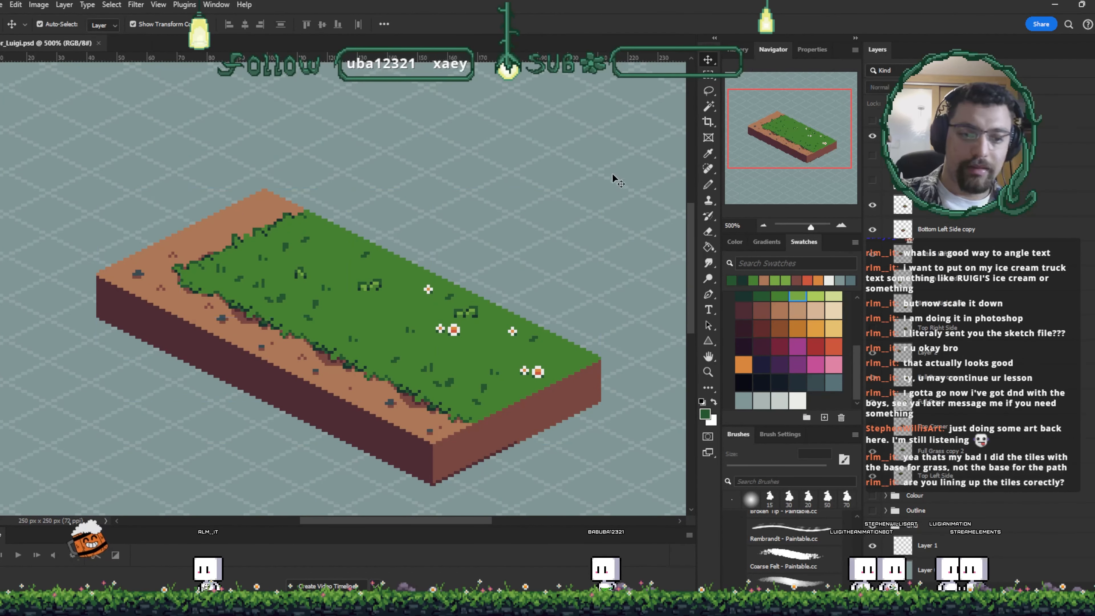
key(ctrl+t)
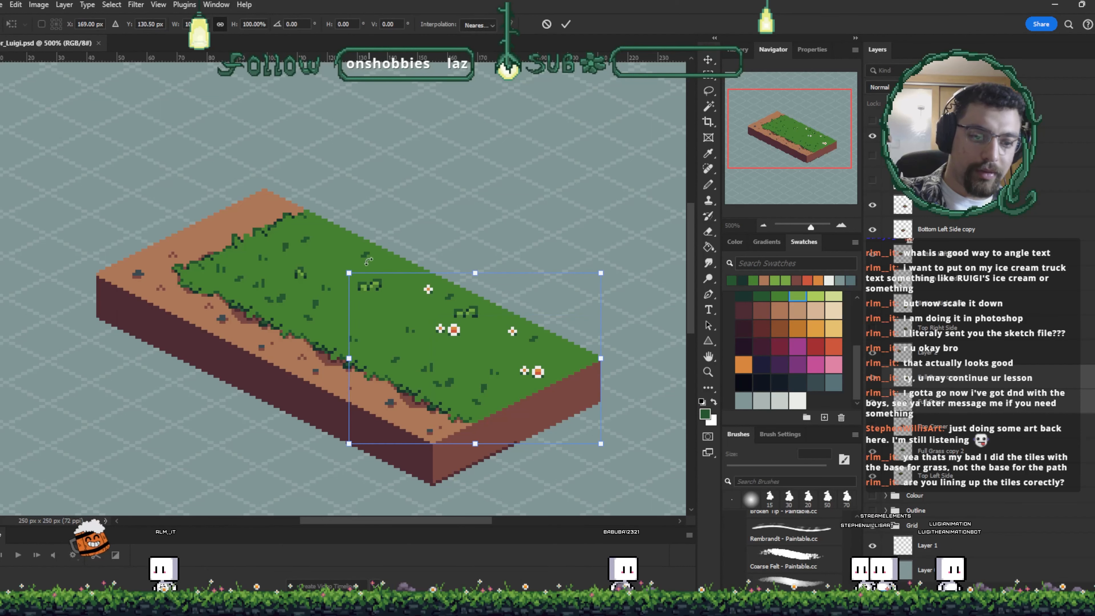
click(565, 24)
- Select both blocks of the strip and duplicate them as a second strip above and to the right
click(521, 219)
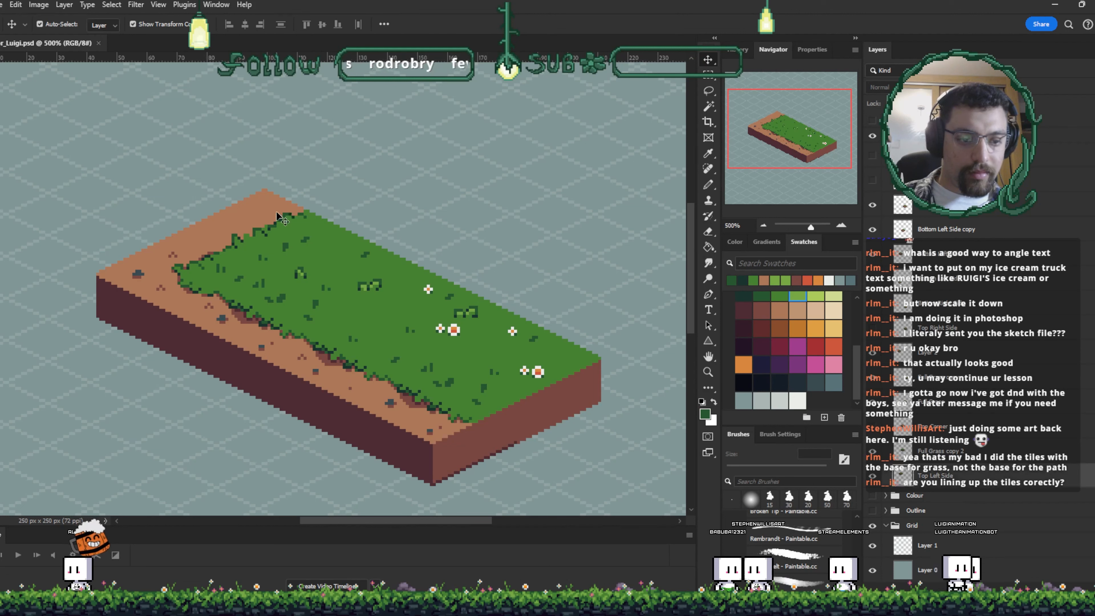
shift+click(408, 276)
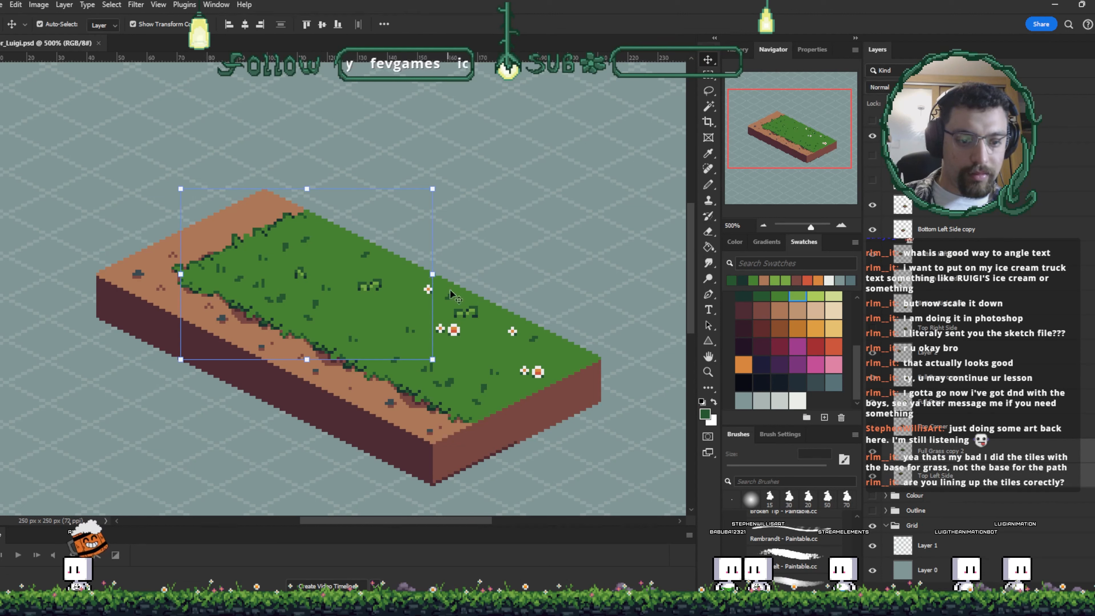
shift+click(484, 313)
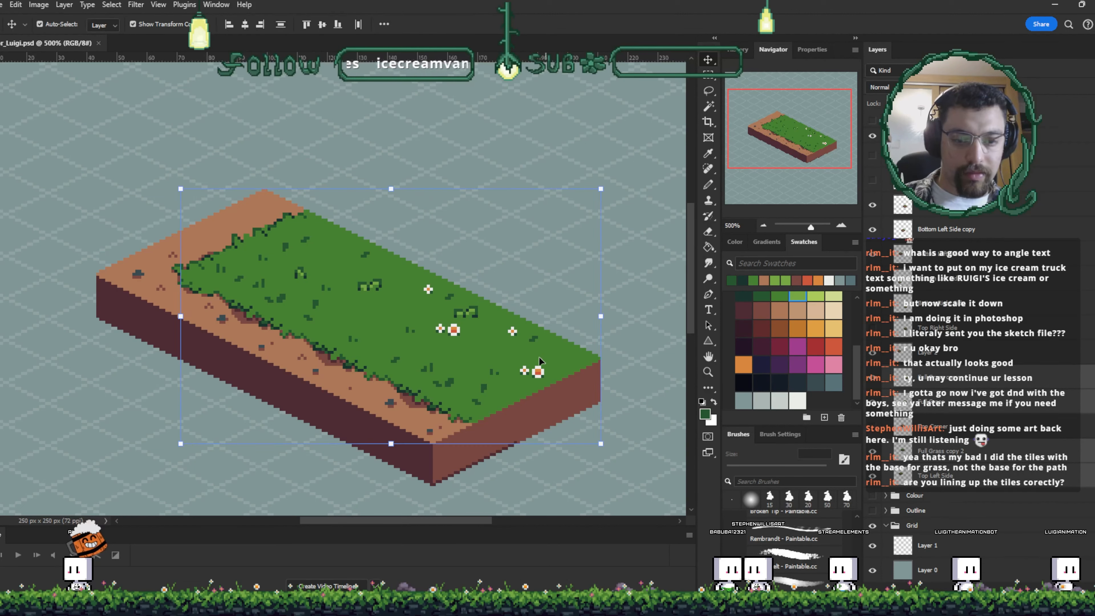
drag(539, 357, 587, 282)
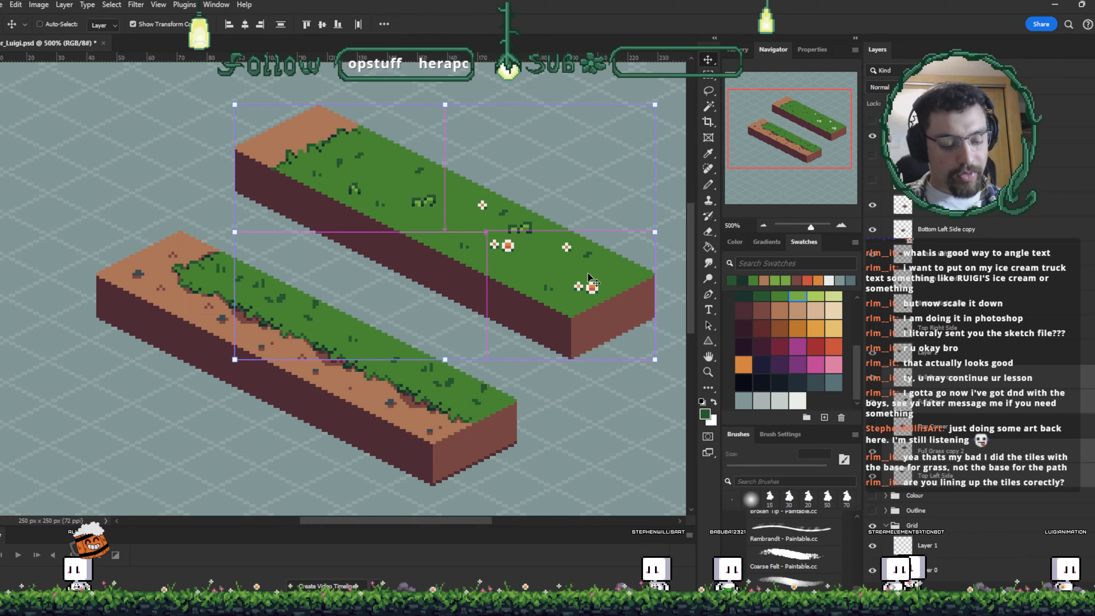
- Duplicate and merge the copied block layers, and move the result up the layer stack
key(ctrl+j)
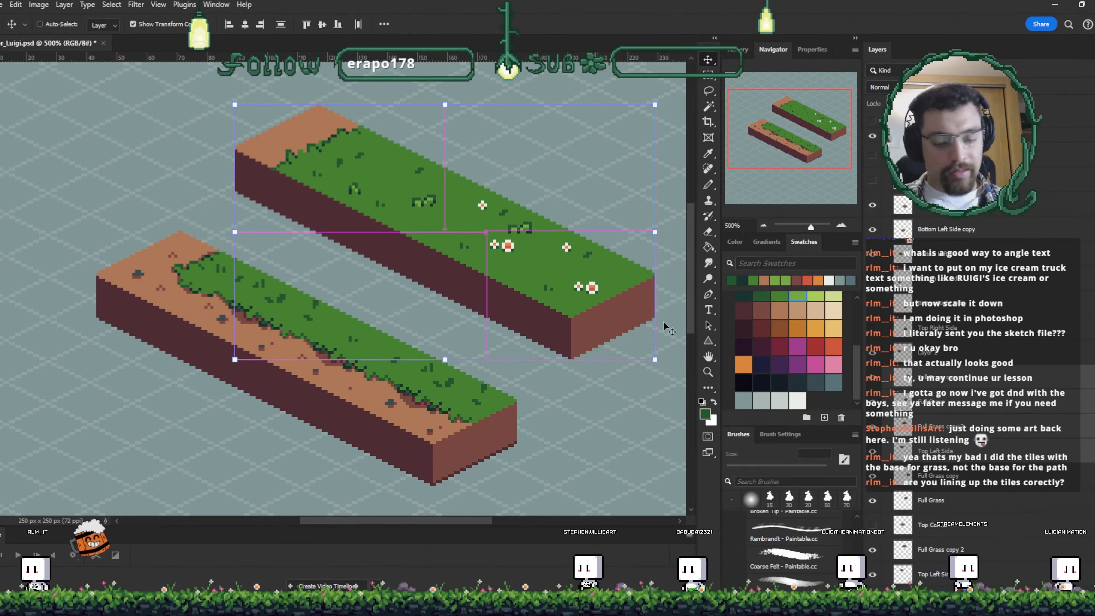
key(ctrl+e)
drag(936, 377, 935, 349)
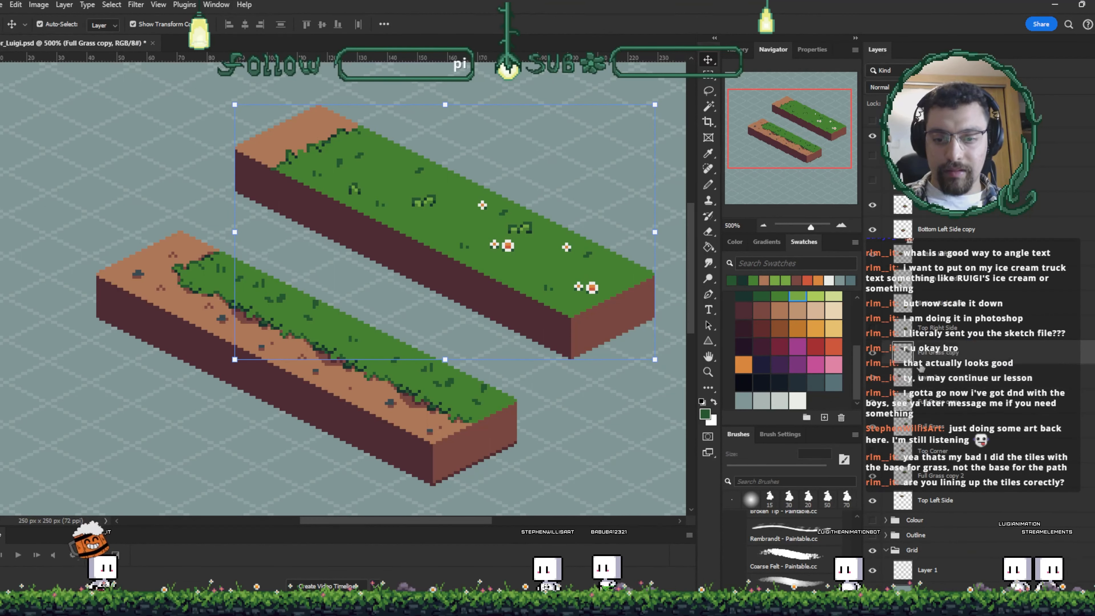
- Toggle layer visibility to check which layers make up each block
click(872, 486)
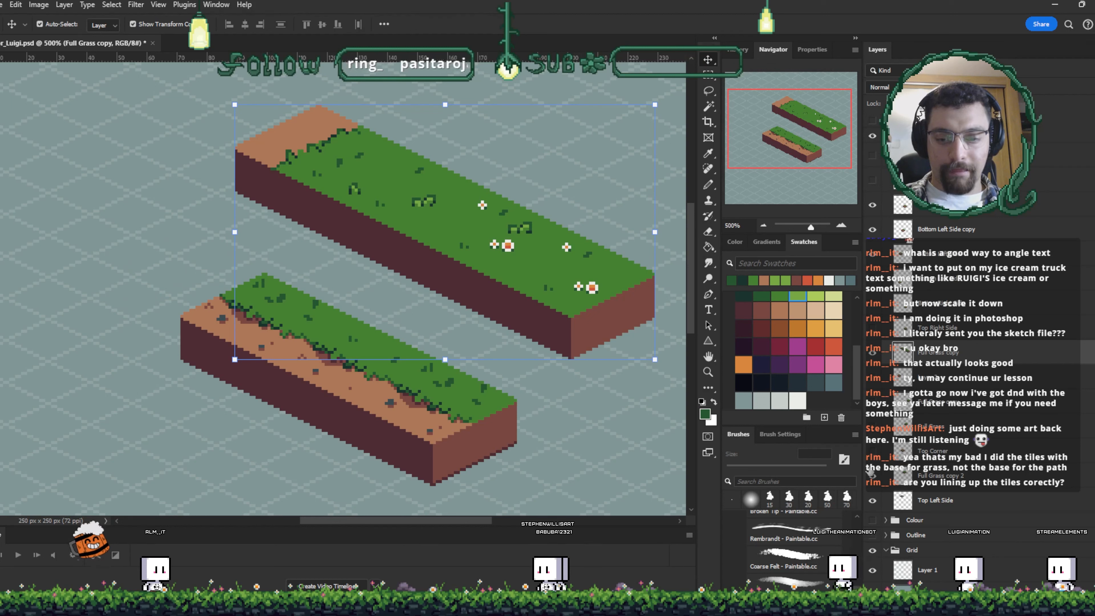
click(873, 456)
click(873, 451)
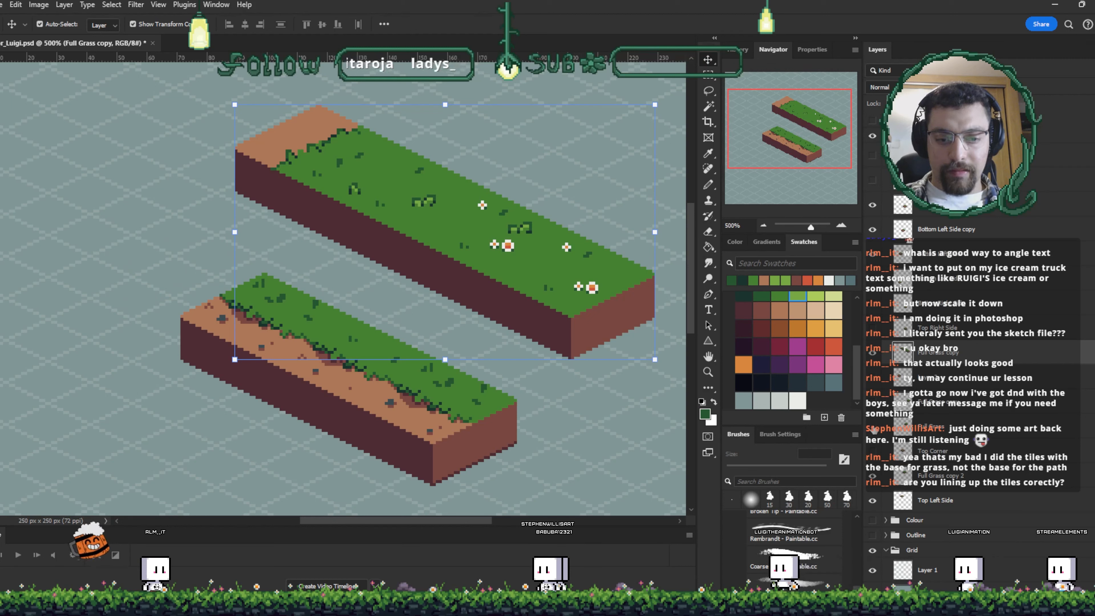
click(871, 381)
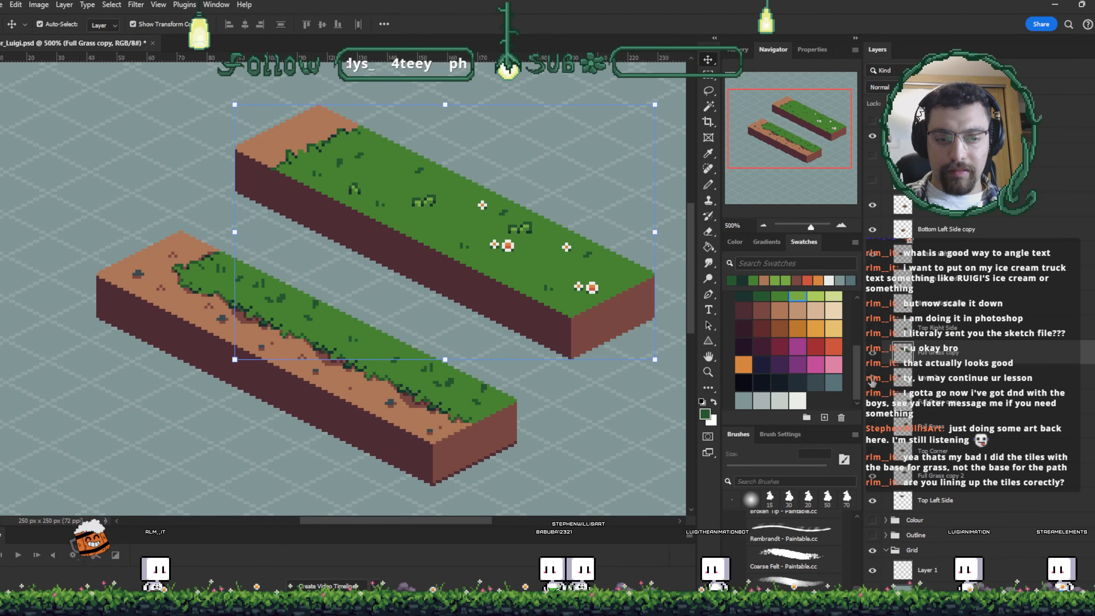
- Select the long grass block of the upper strip and move it further up and to the right
click(589, 461)
click(228, 341)
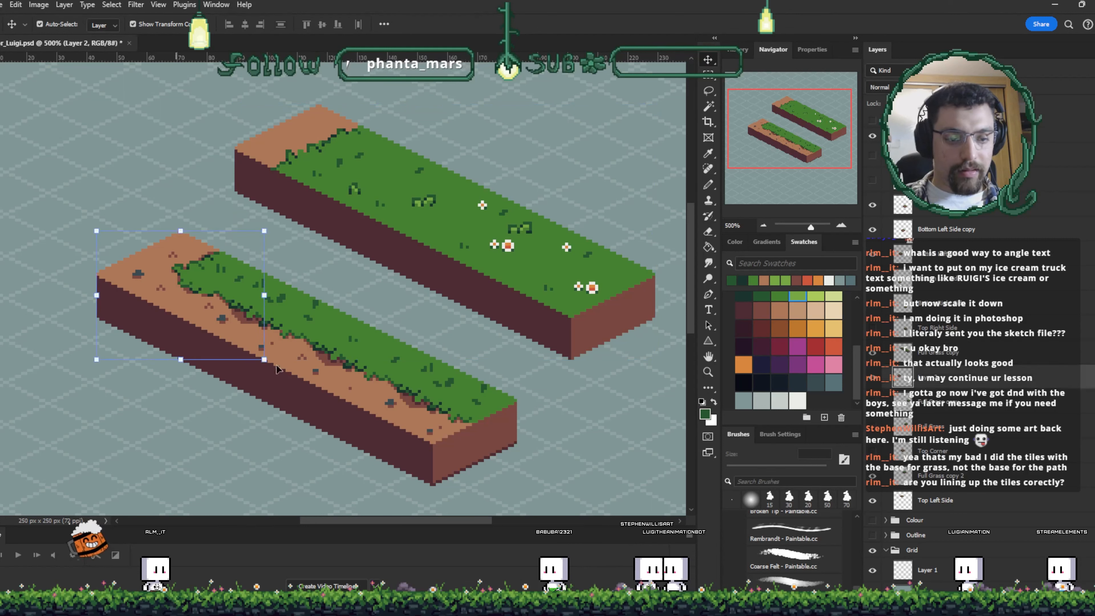
shift+click(429, 425)
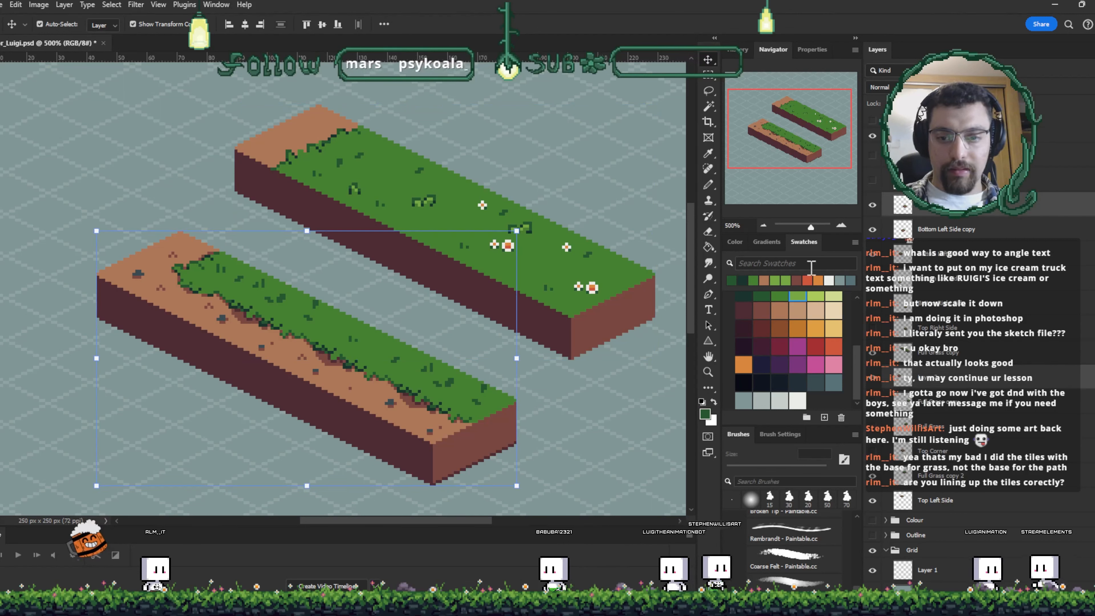
drag(380, 177, 501, 90)
- Hide the Full Grass copy 2 and Top Left Side layers of the leftover small block
click(346, 188)
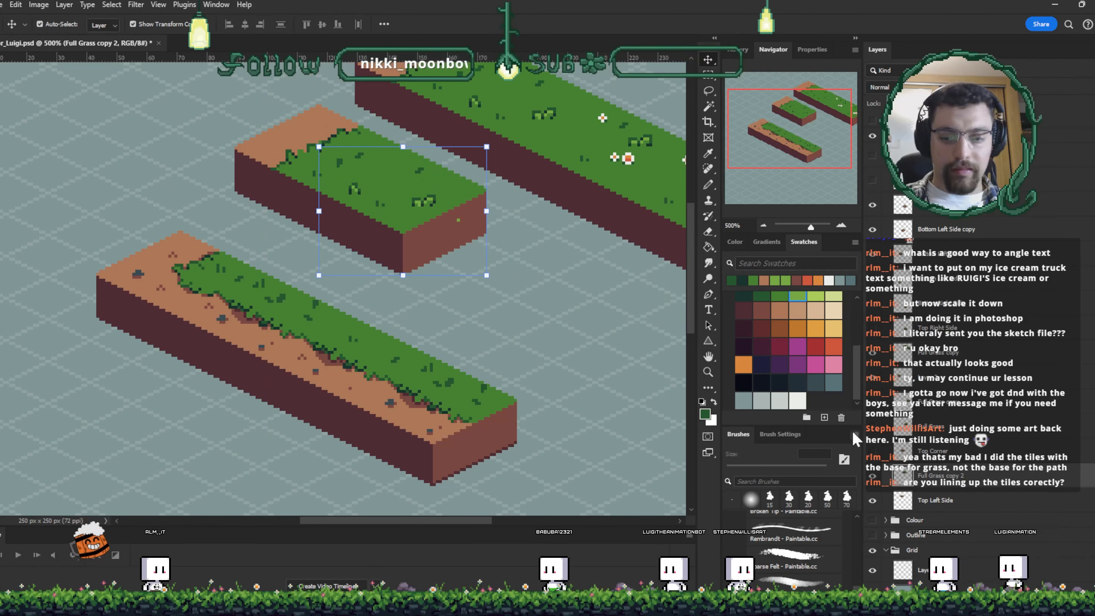
click(872, 475)
click(361, 203)
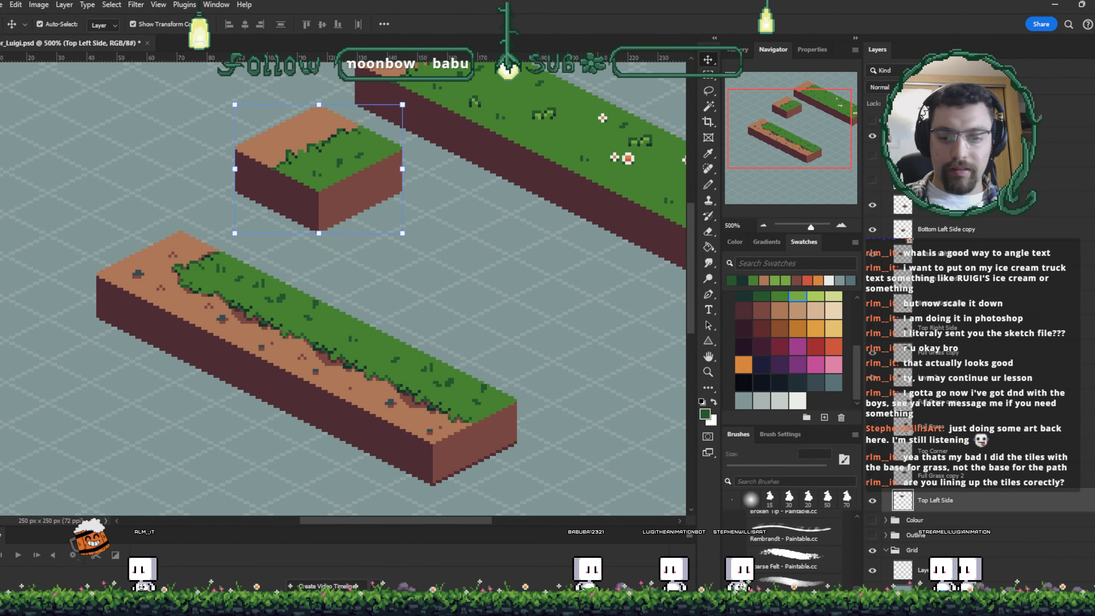
click(872, 501)
- Select all the pieces of the lower grass-and-dirt strip and merge them into a single layer
click(148, 282)
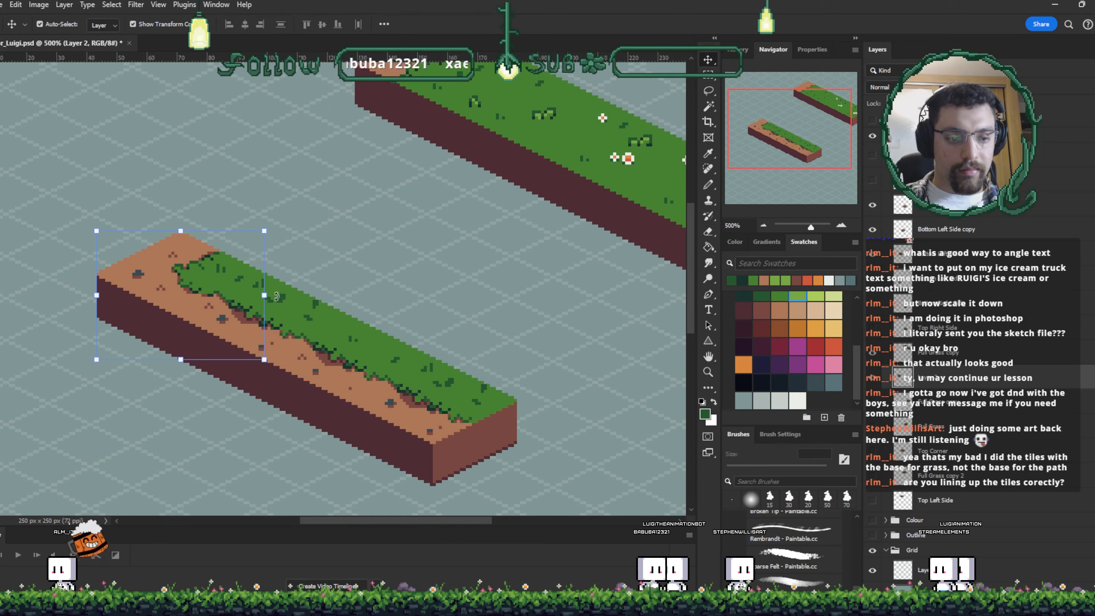
shift+click(284, 292)
shift+click(422, 355)
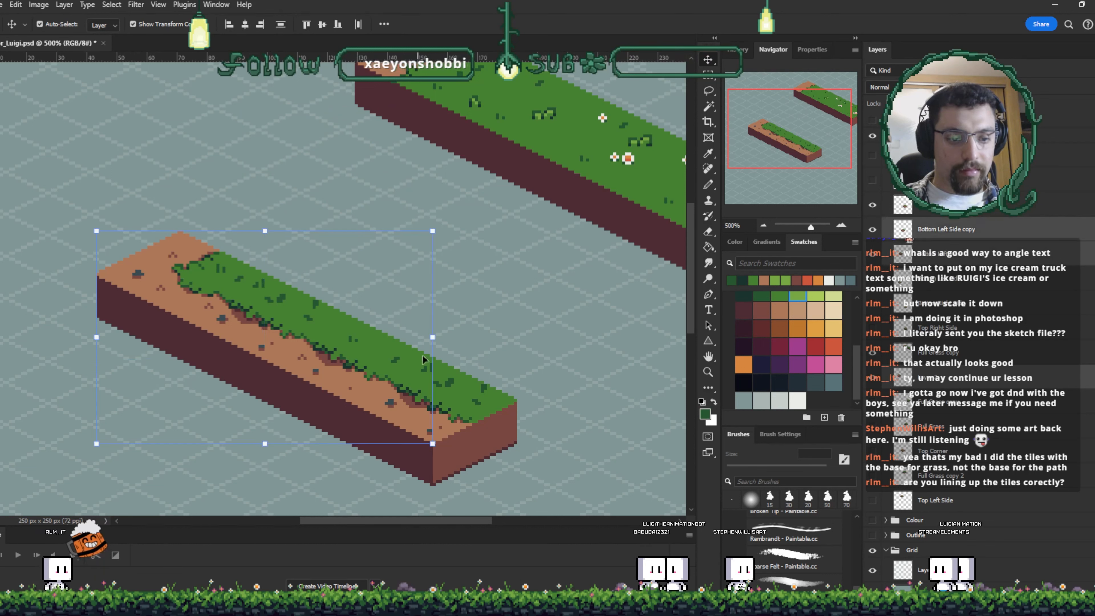
shift+click(466, 385)
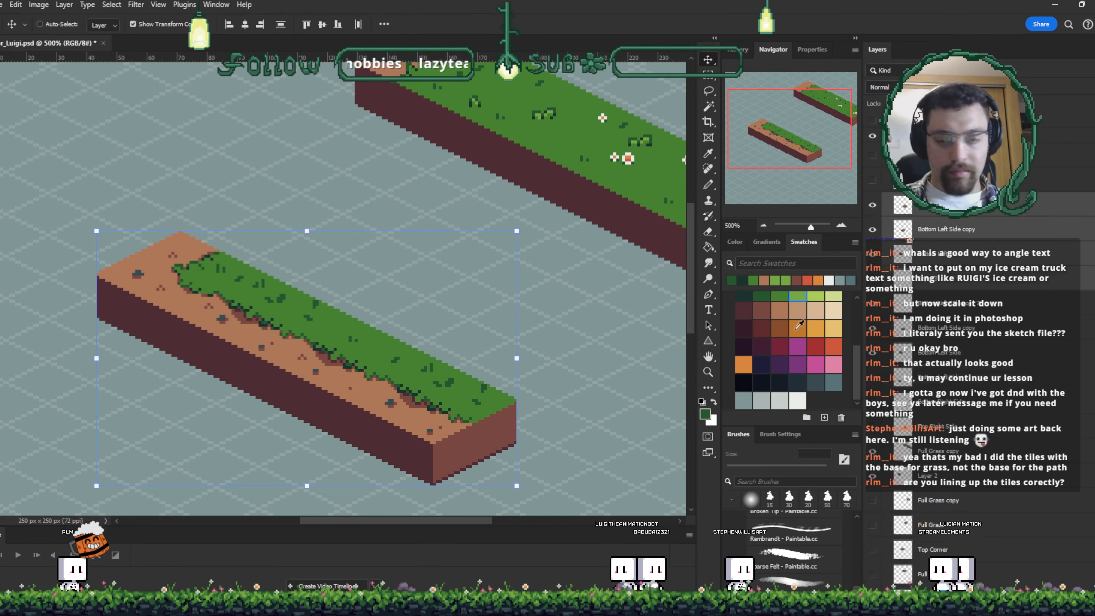
key(ctrl+e)
- Move the merged strip layer lower in the layer stack and toggle visibility of several block layers
drag(927, 212, 948, 364)
drag(872, 205, 872, 328)
click(872, 377)
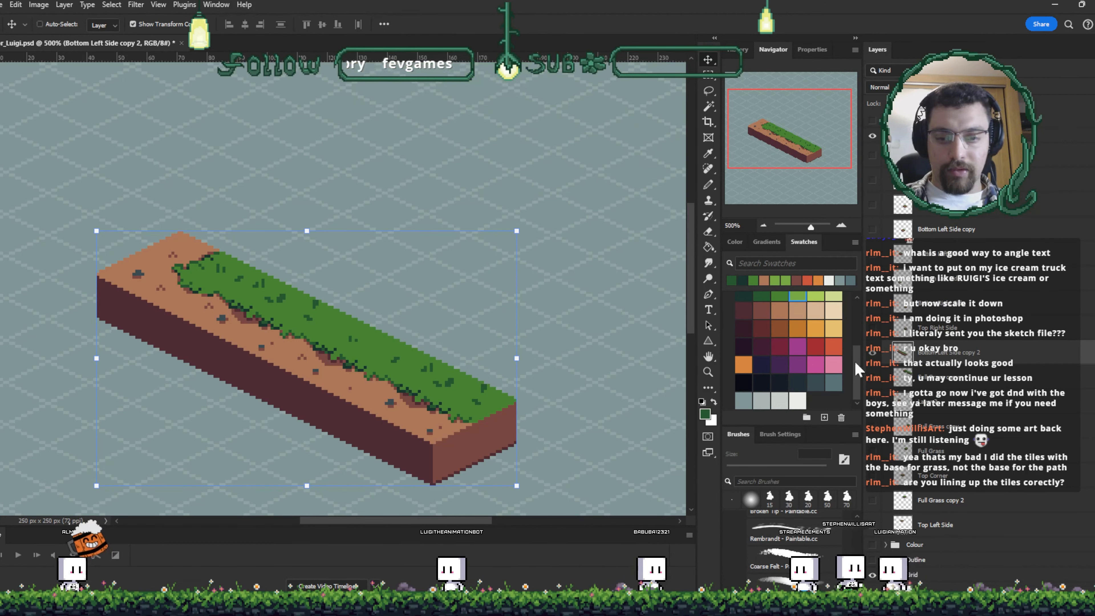
click(864, 379)
- Move the large grass block into line with the upper strip and shift the lower strip down-left
click(490, 247)
drag(566, 196, 481, 251)
key(Left)
key(Left)
key(Up)
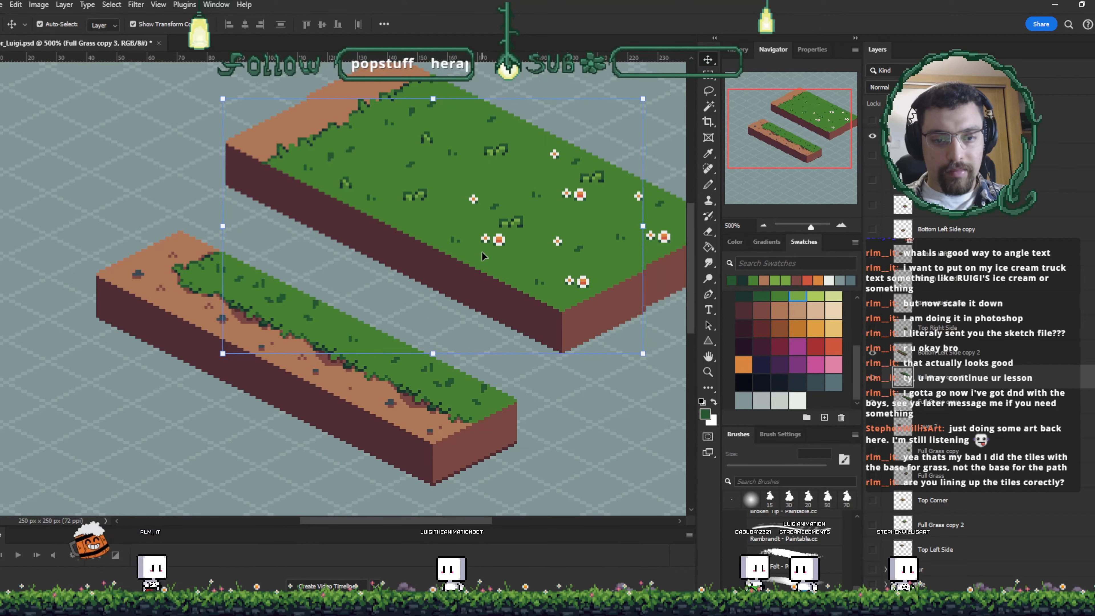
drag(411, 403, 315, 446)
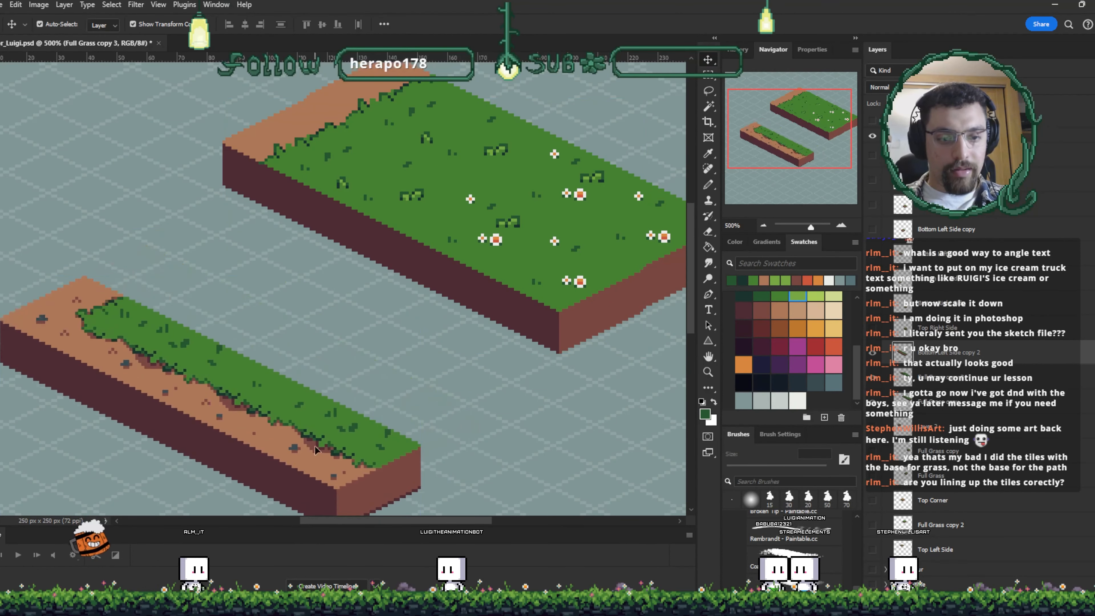
key(Up)
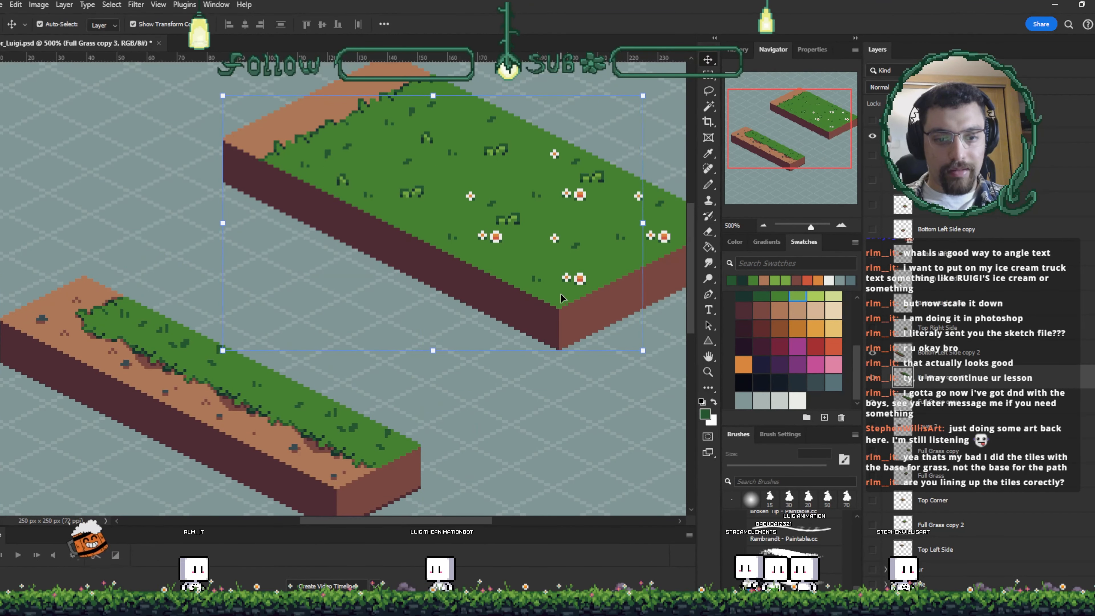
- Move another grass block alongside the first to widen the field and shift the lower strip
click(601, 375)
click(549, 280)
drag(526, 279, 442, 323)
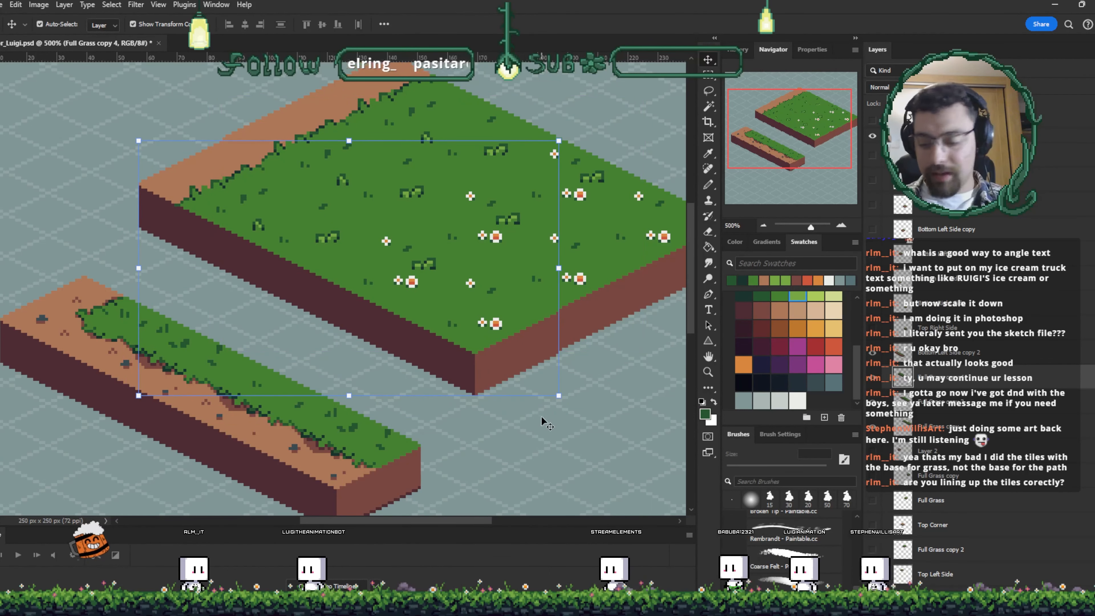
click(551, 416)
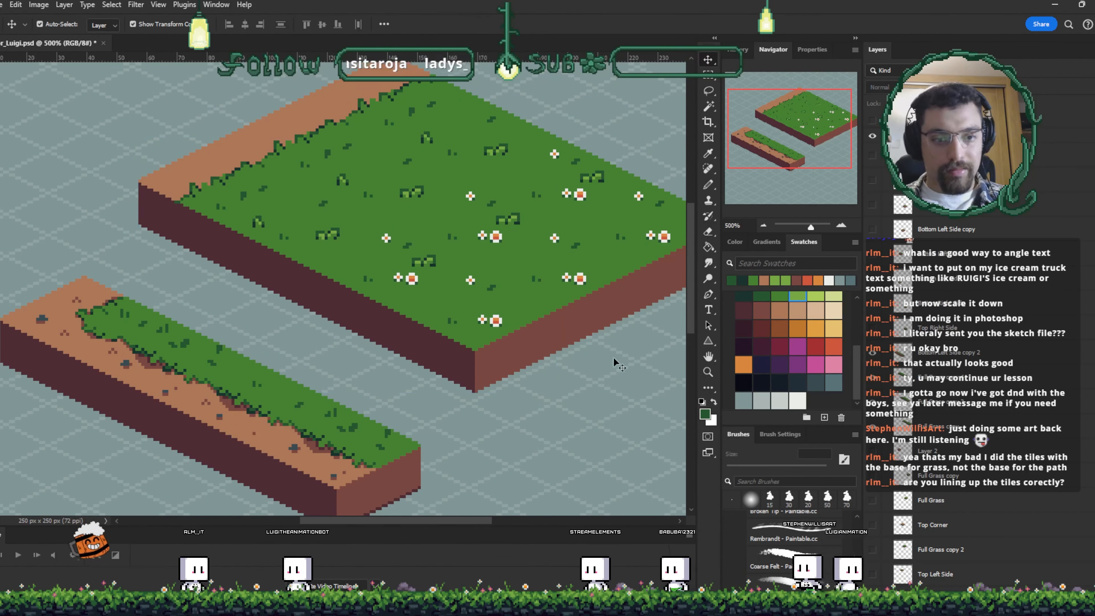
drag(611, 365, 522, 367)
drag(426, 312, 522, 264)
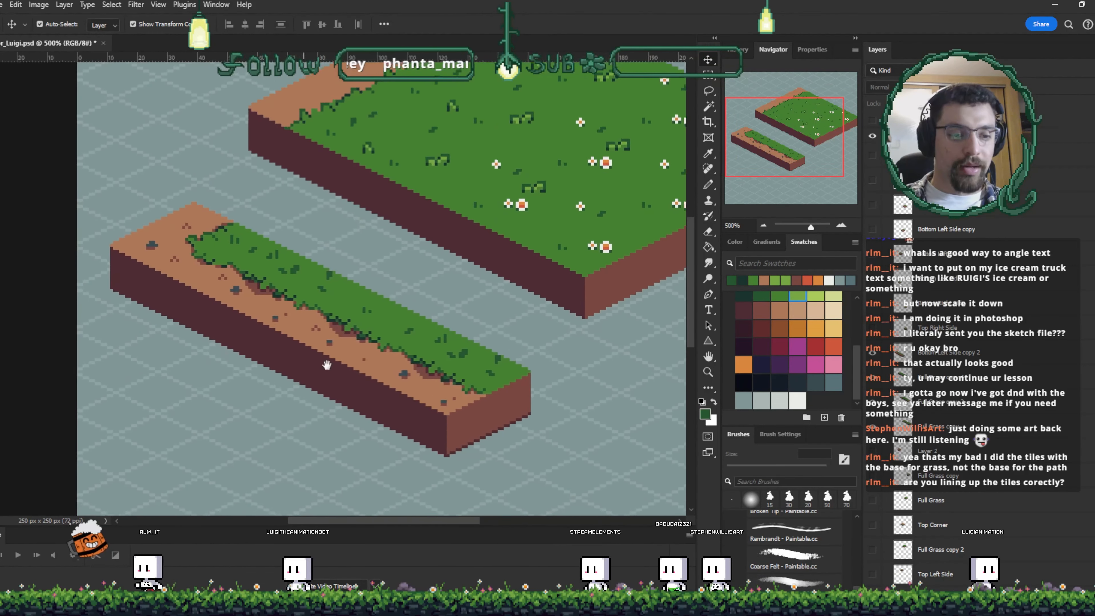
drag(371, 348, 266, 369)
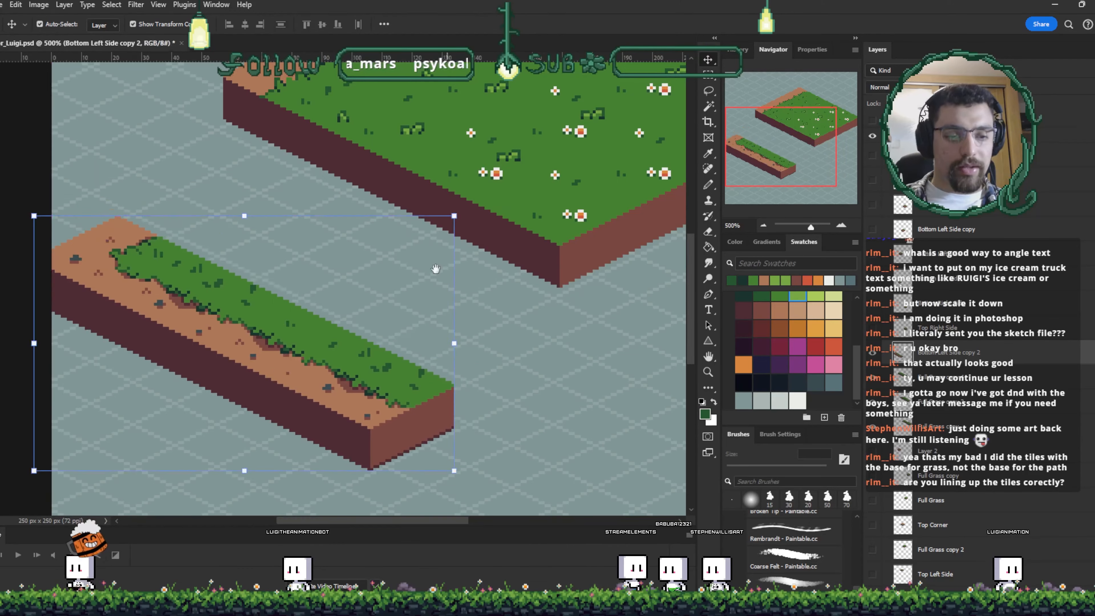
- Move a third grass block into the field and nudge it into alignment with the others
drag(572, 213, 417, 368)
key(Left)
key(Up)
key(Up)
key(Left)
key(Left)
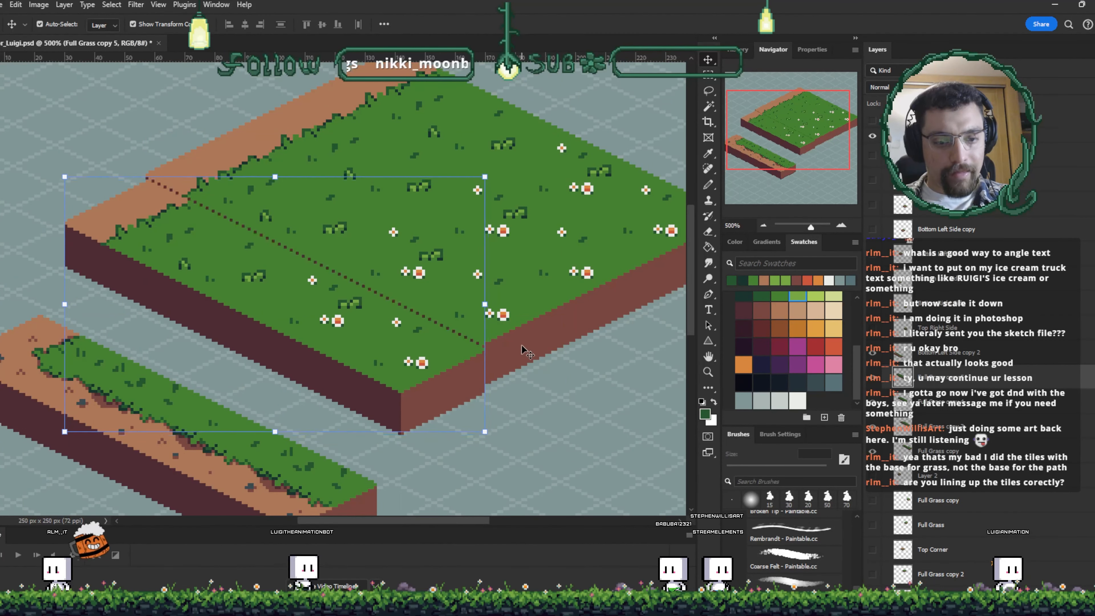
key(Up)
key(Up)
- Attach the lower strip to the grass field's front edge and nudge it into place
click(556, 369)
drag(277, 457, 297, 370)
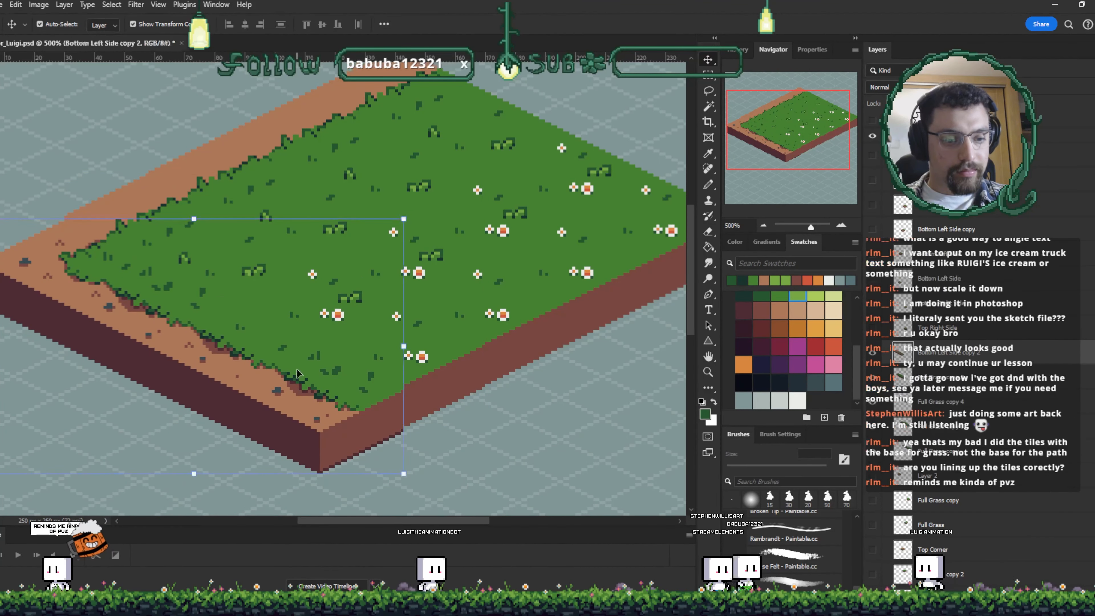
key(Left)
key(Up)
click(504, 407)
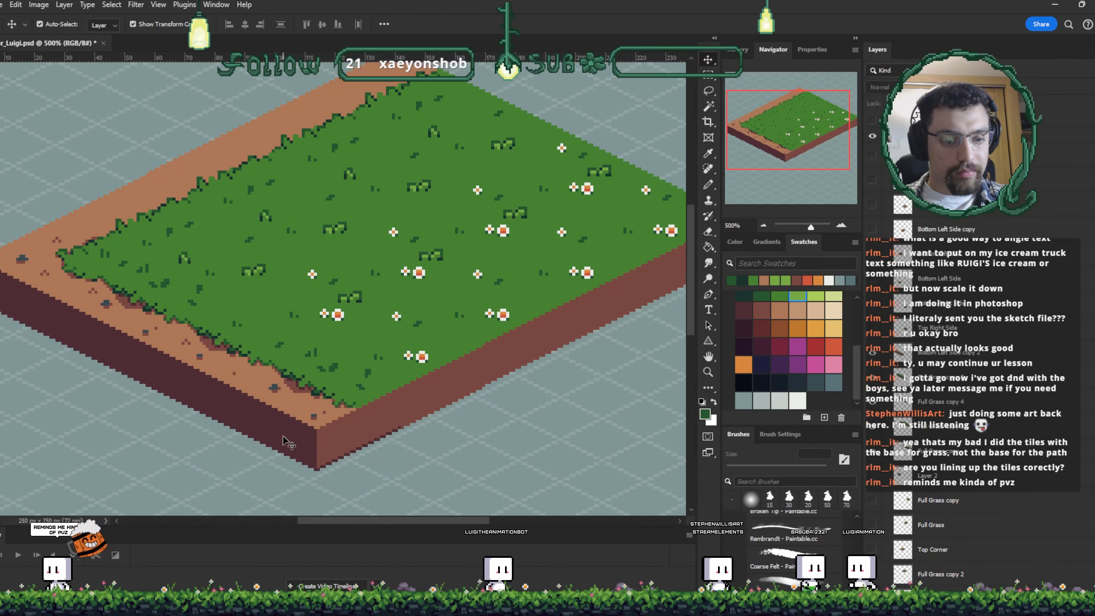
click(290, 432)
key(Left)
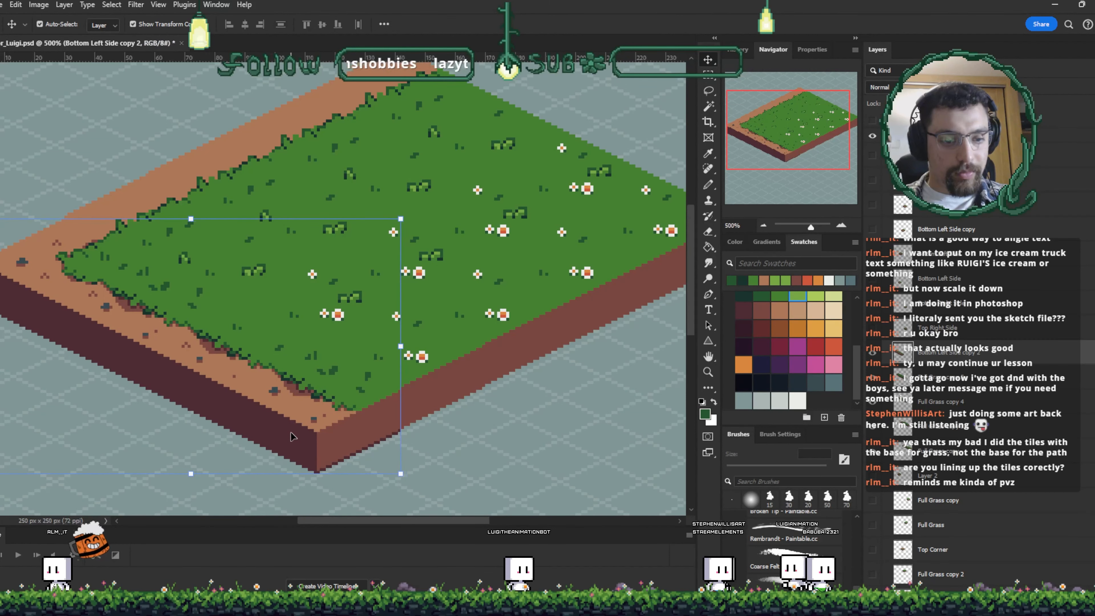
key(Left)
key(Right)
click(457, 441)
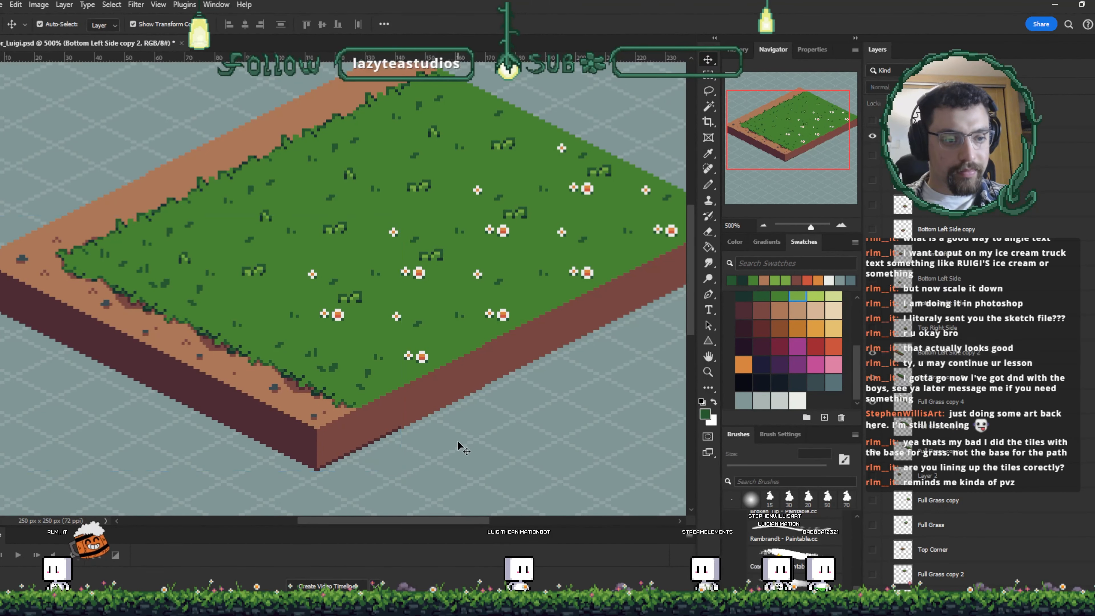
drag(514, 418, 468, 457)
- Select all the blocks of the assembled field and move them together
key(ctrl+minus)
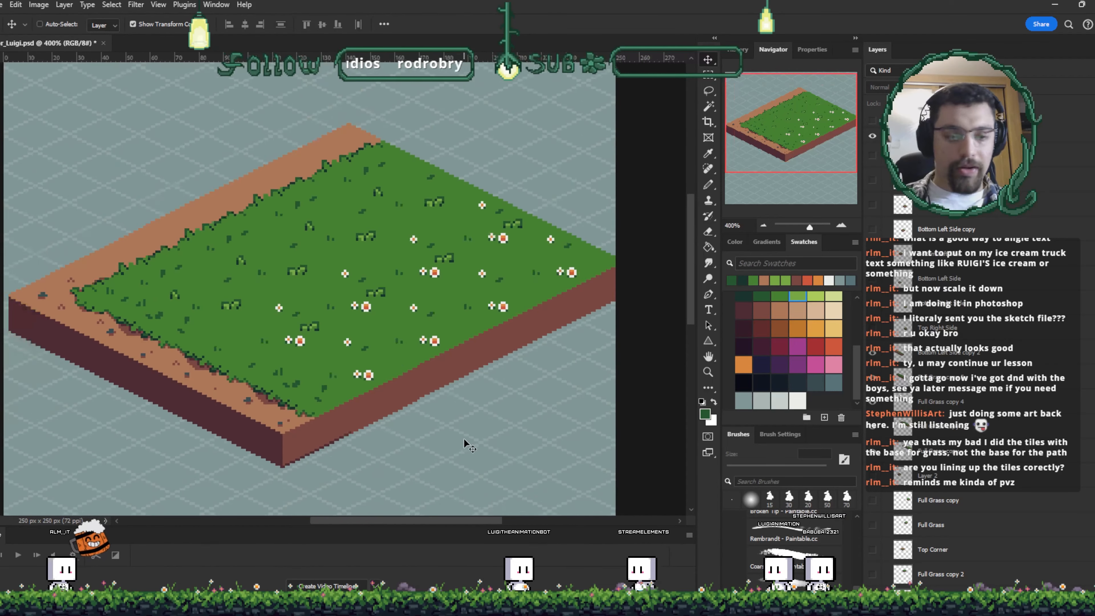
drag(82, 123, 530, 467)
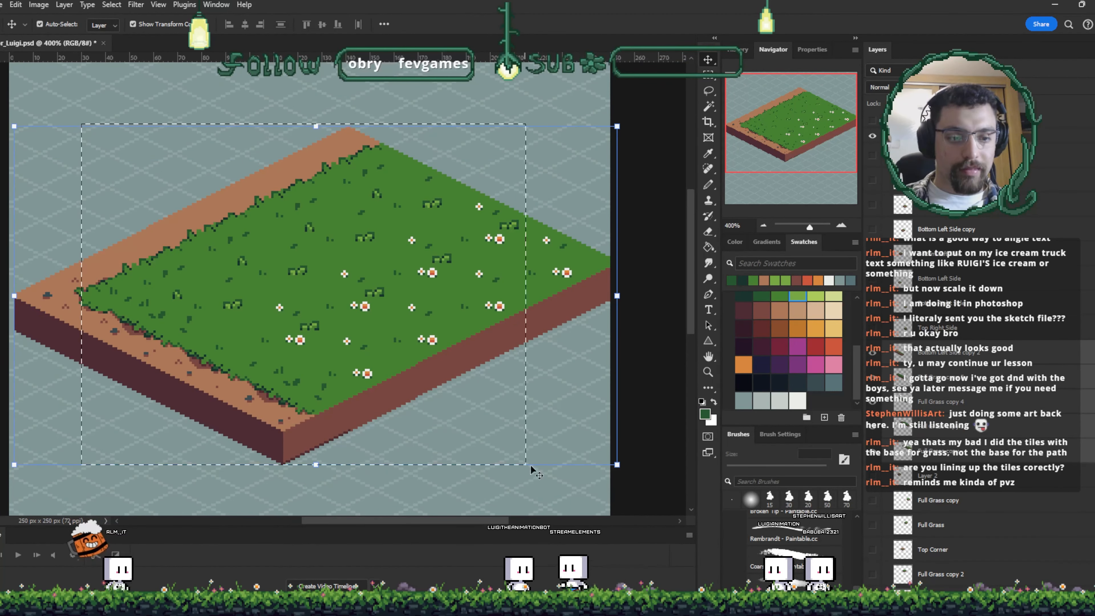
drag(419, 352, 471, 372)
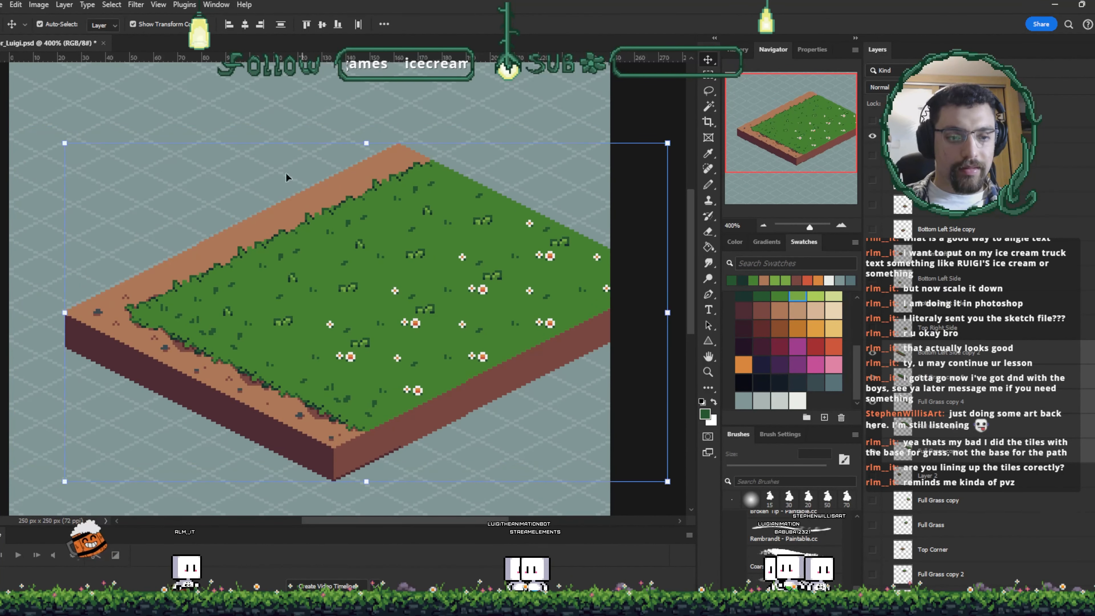
click(251, 120)
- Sample the grass green and paint over a flower near the field's centre with the Pencil
drag(320, 268, 312, 244)
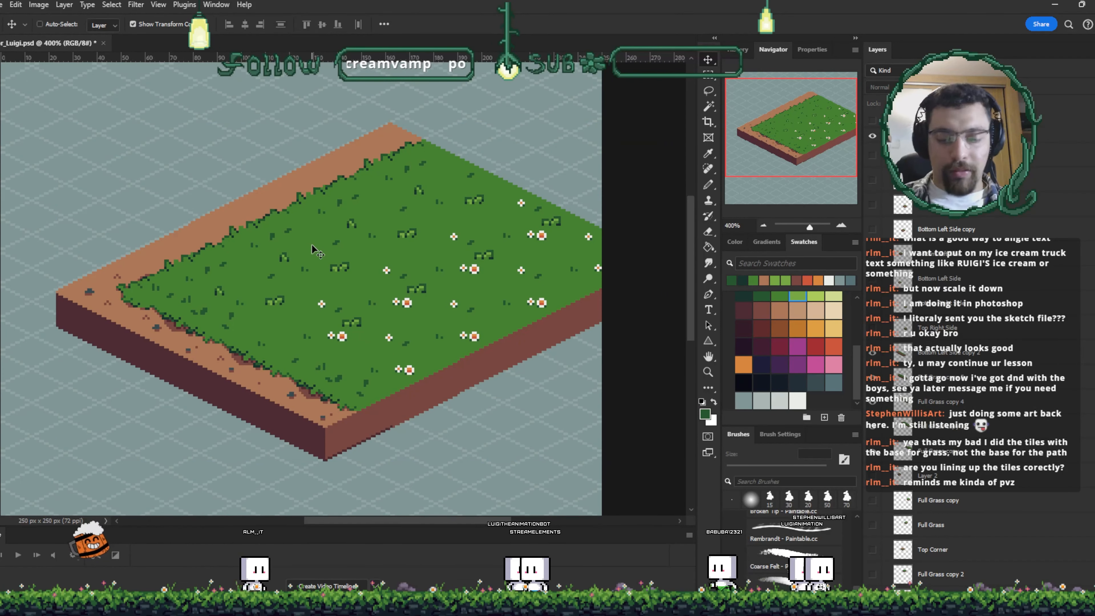
key(ctrl+plus)
key(ctrl+plus)
ctrl+click(312, 244)
key(i)
click(449, 335)
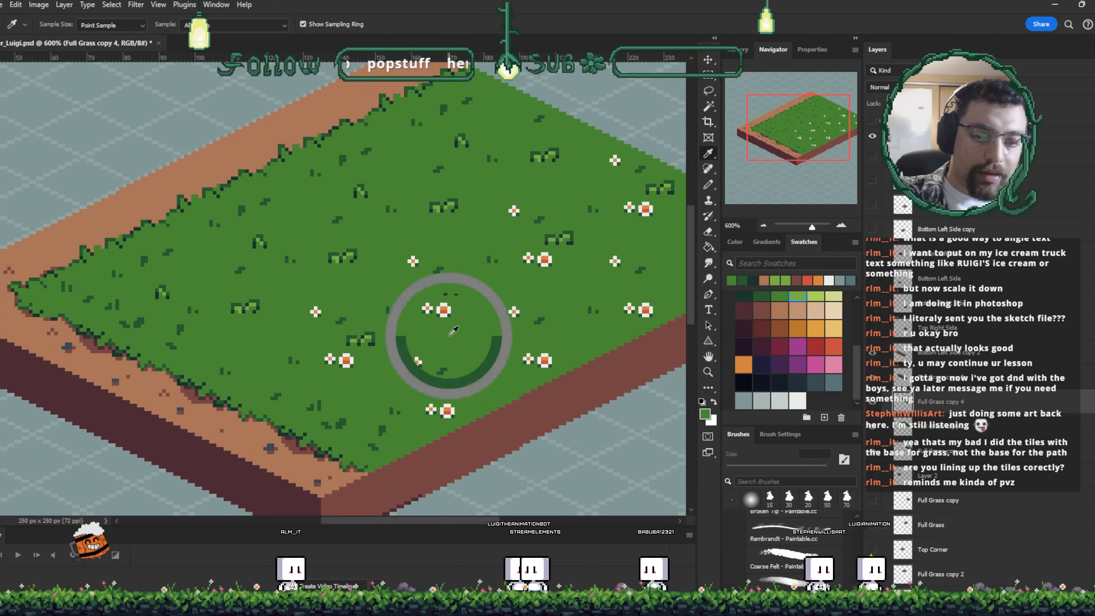
key(b)
drag(424, 308, 443, 306)
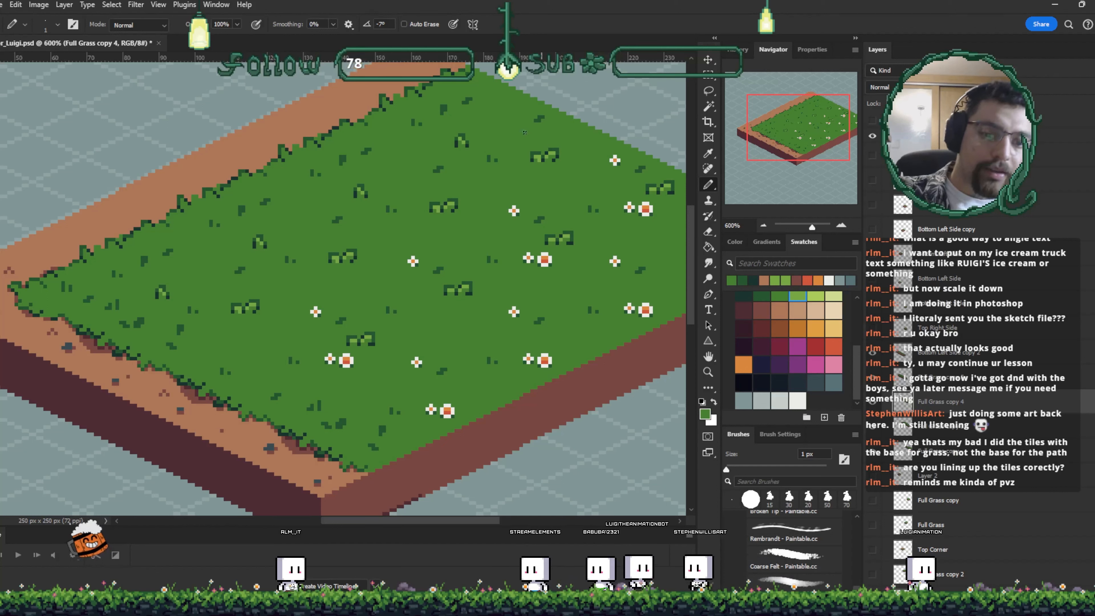
- Copy a flower onto its own layer and place duplicates of it elsewhere on the grass
key(i)
key(l)
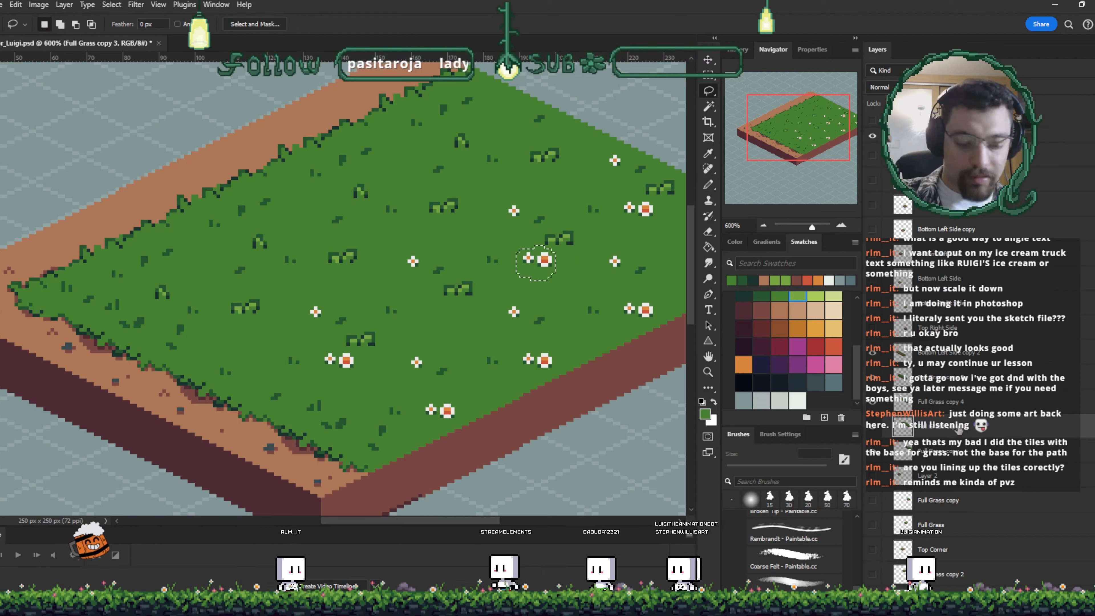
key(ctrl+j)
key(v)
drag(541, 264, 394, 178)
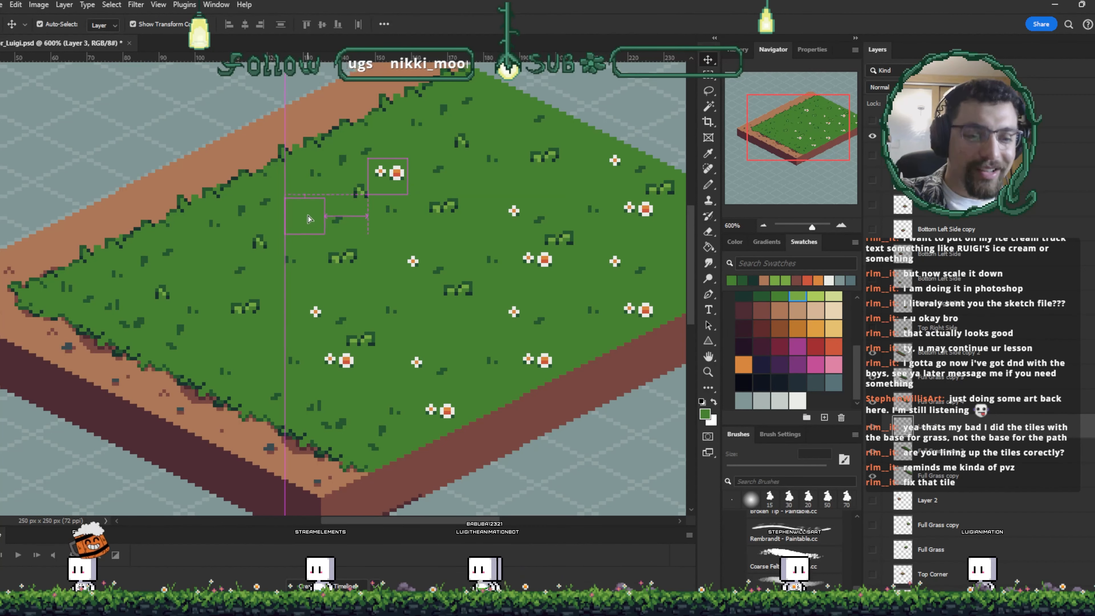
drag(309, 219, 304, 216)
key(ctrl+minus)
key(ctrl+minus)
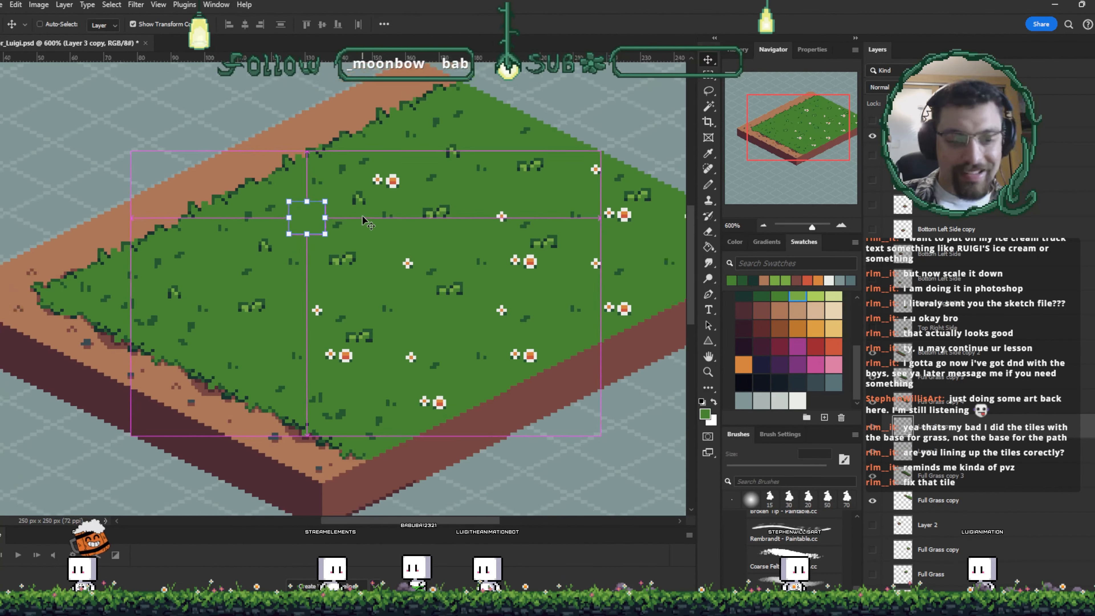
ctrl+click(362, 216)
click(518, 127)
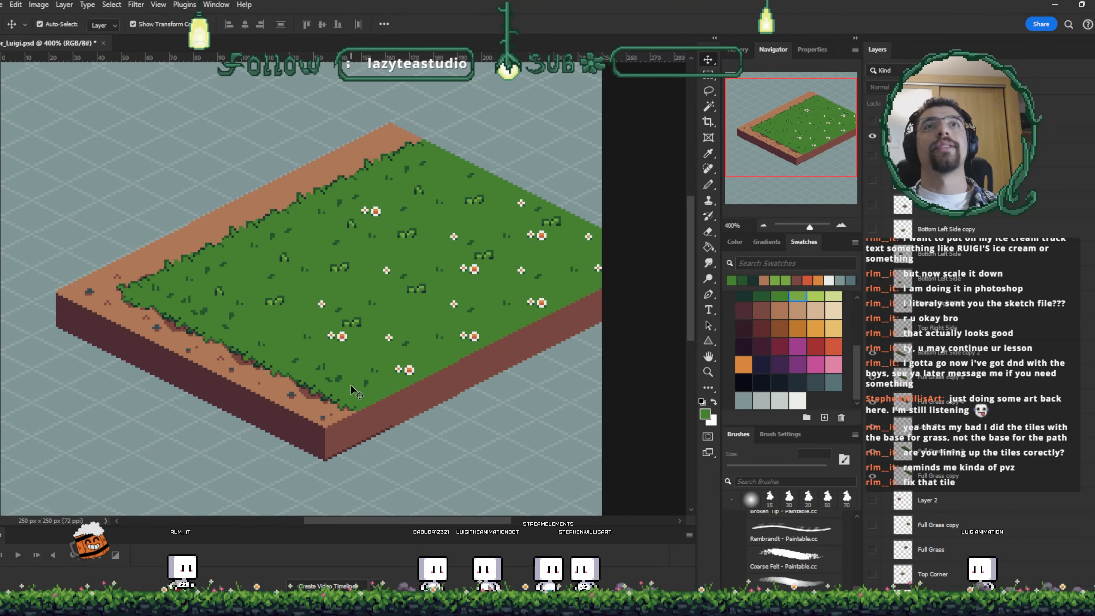
- Undo the last six edits to the assembled field
key(ctrl+z)
key(ctrl+z)
key(ctrl+z)
key(ctrl+z)
key(ctrl+z)
key(ctrl+z)
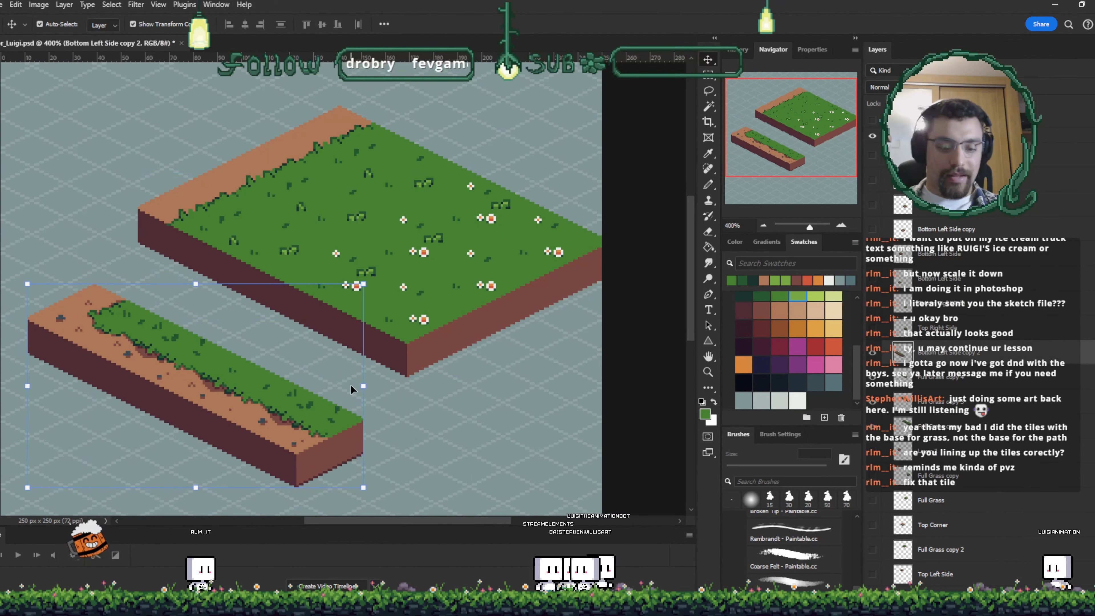
key(ctrl+z)
key(ctrl+z)
key(ctrl+z)
key(ctrl+z)
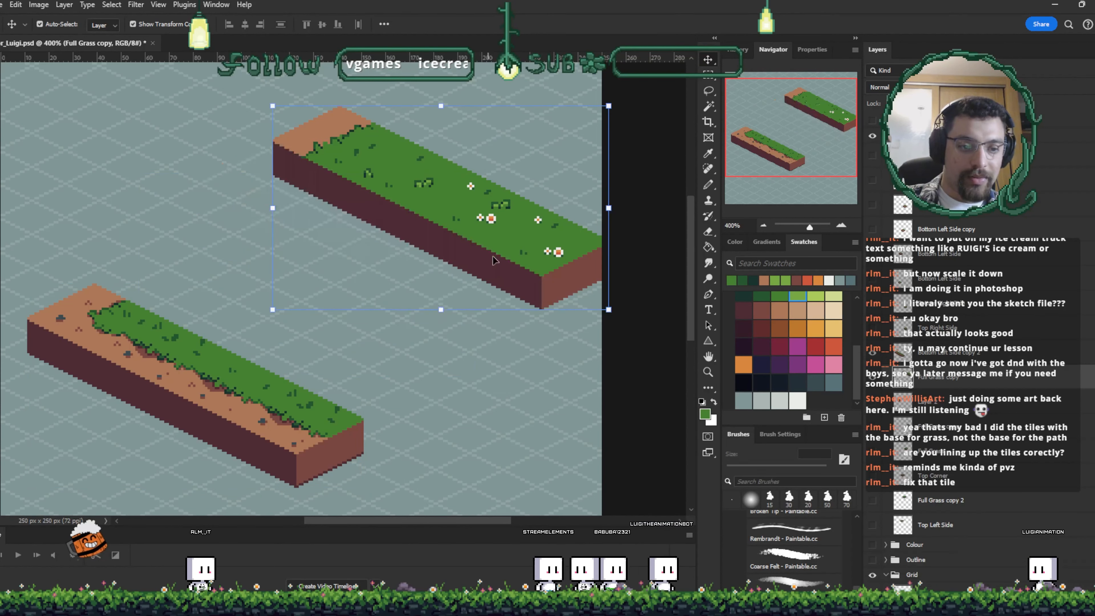
- Select the dirt top at the upper strip's left end and paint dirt colour along its grass edge
key(ctrl+plus)
key(ctrl+plus)
key(ctrl+plus)
key(ctrl+plus)
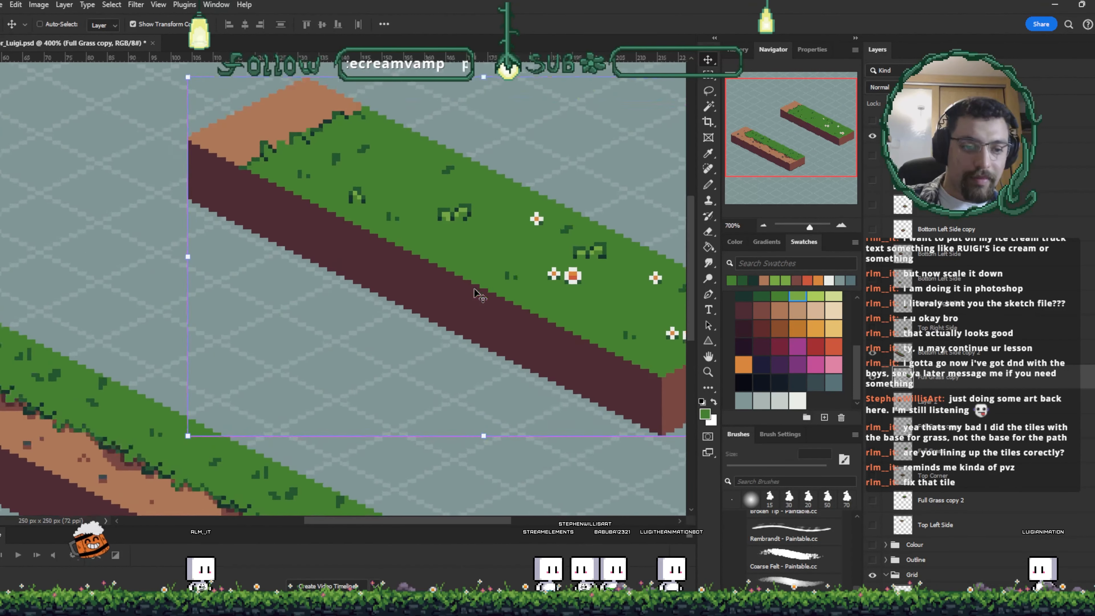
drag(384, 235, 388, 333)
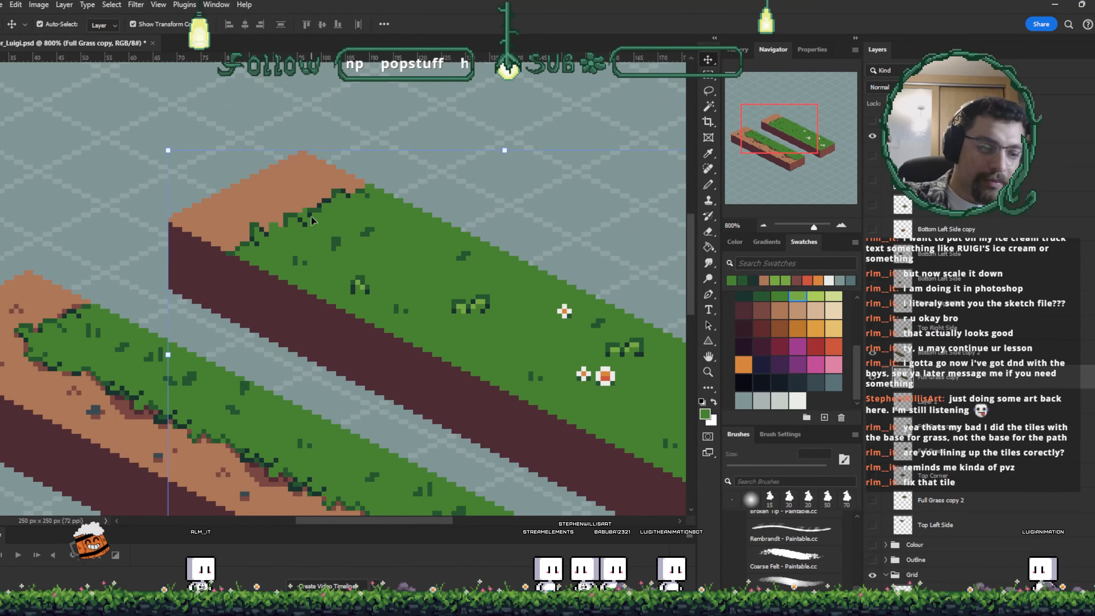
key(w)
key(b)
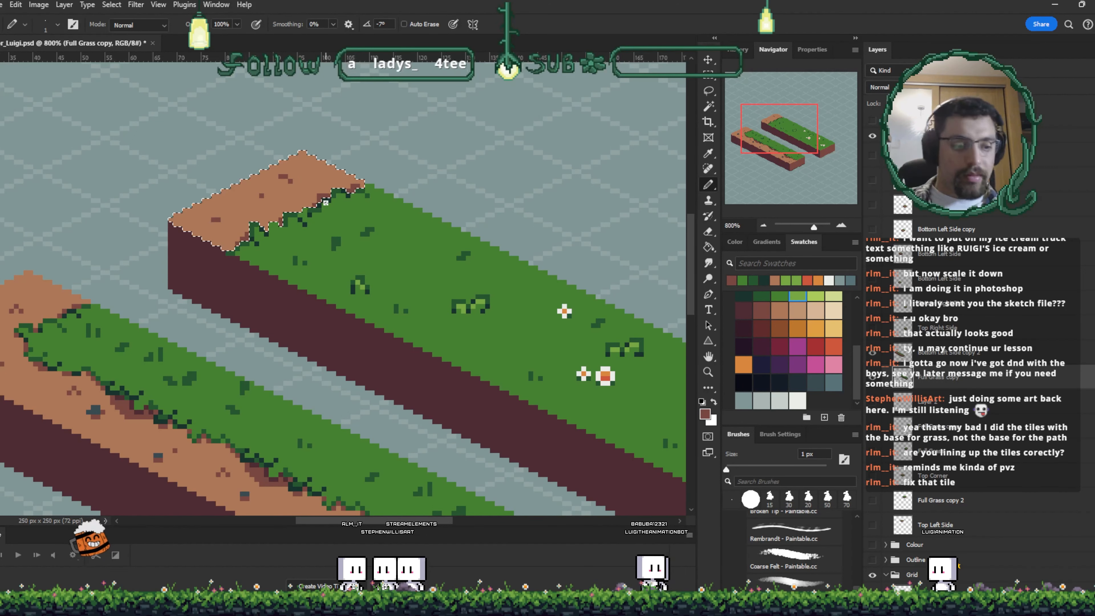
drag(325, 201, 407, 184)
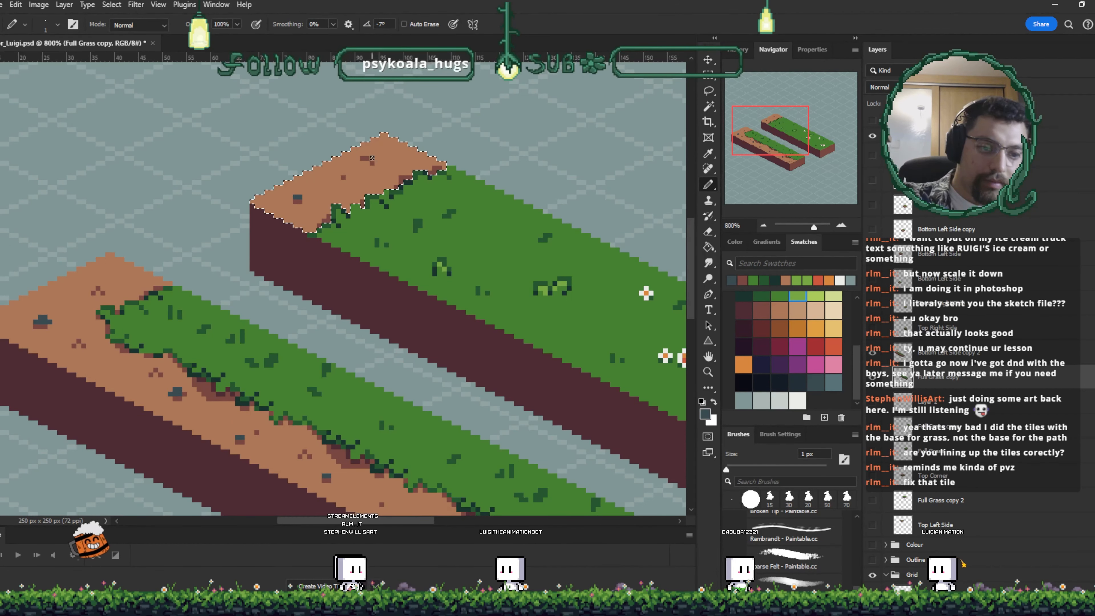
- Move both strips up and to the right toward the canvas centre
key(ctrl+minus)
key(ctrl+minus)
key(ctrl+minus)
key(ctrl+minus)
key(ctrl+minus)
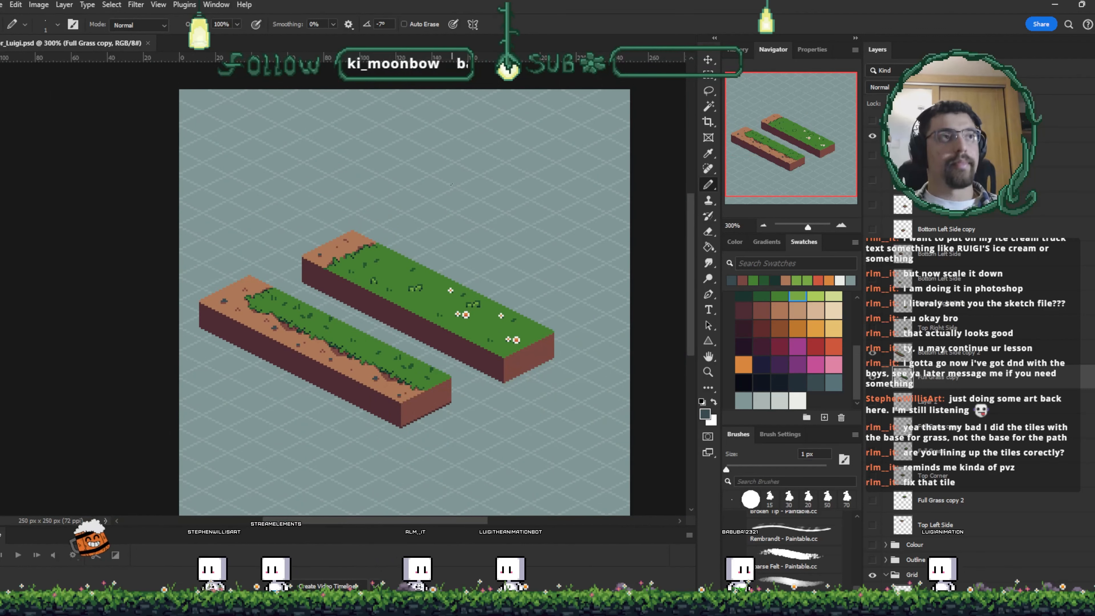
key(v)
drag(431, 297, 460, 237)
drag(390, 361, 441, 301)
click(550, 412)
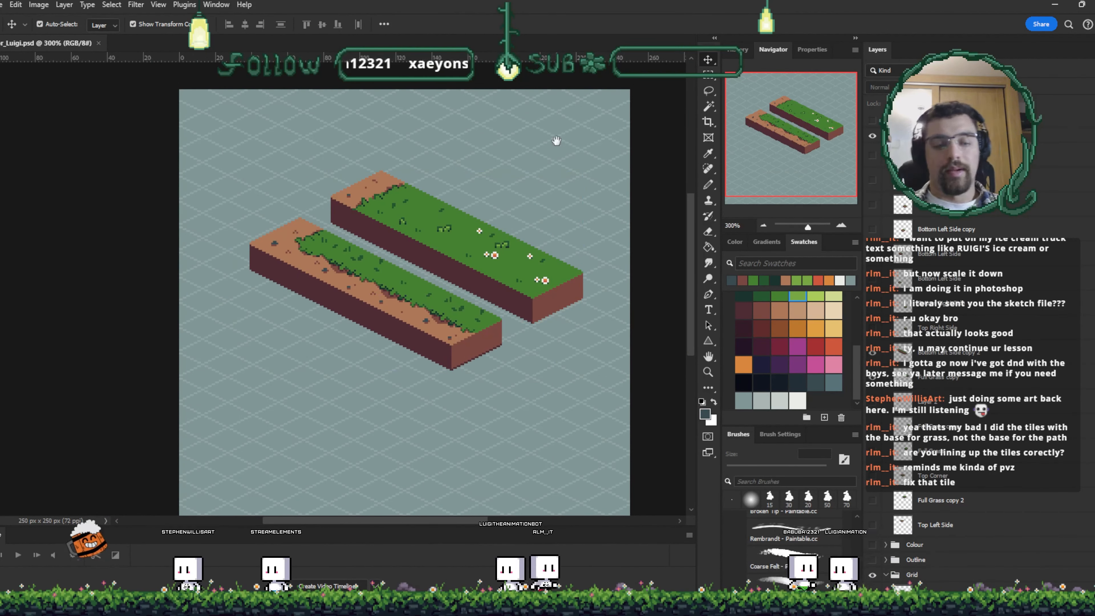
drag(550, 411, 565, 340)
key(ctrl+plus)
scroll(533, 435, right, 3)
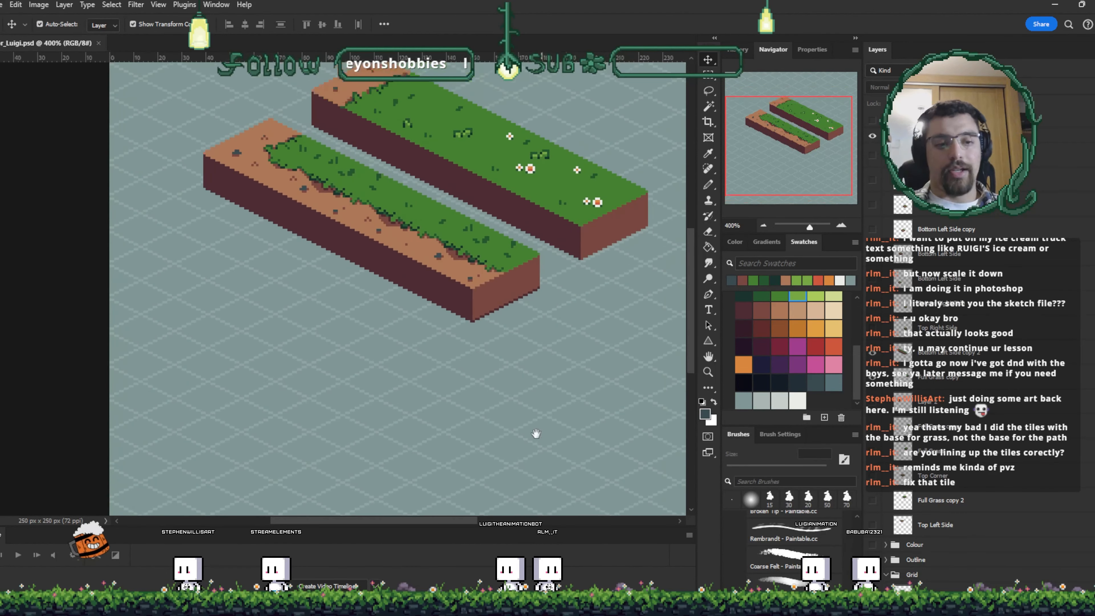
- Move the two grass strips together so they join into one wide grass-and-dirt block
scroll(509, 406, right, 1)
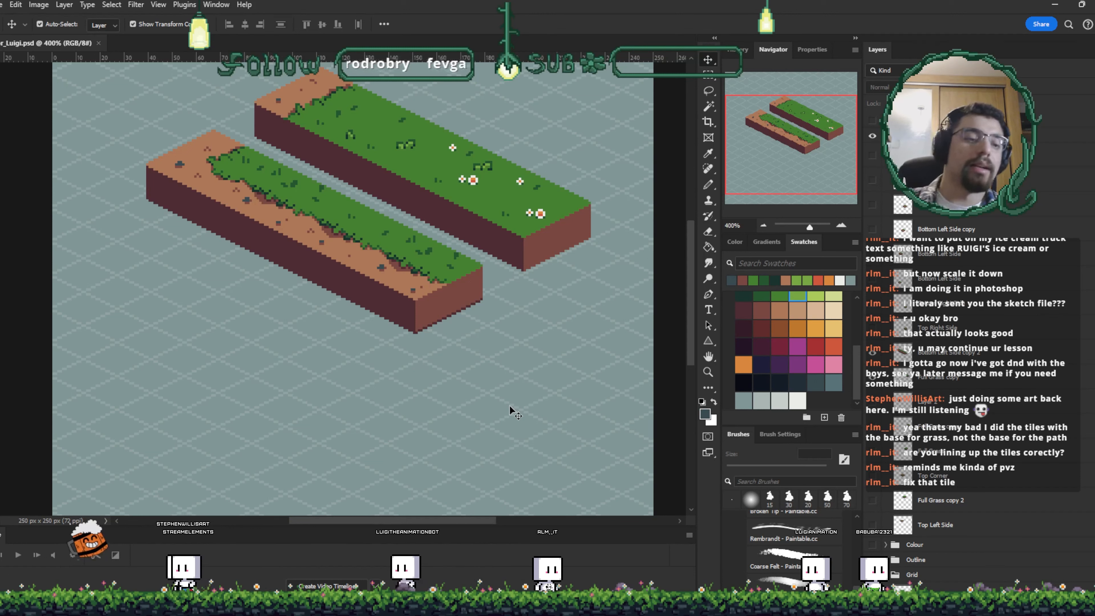
drag(337, 224, 349, 263)
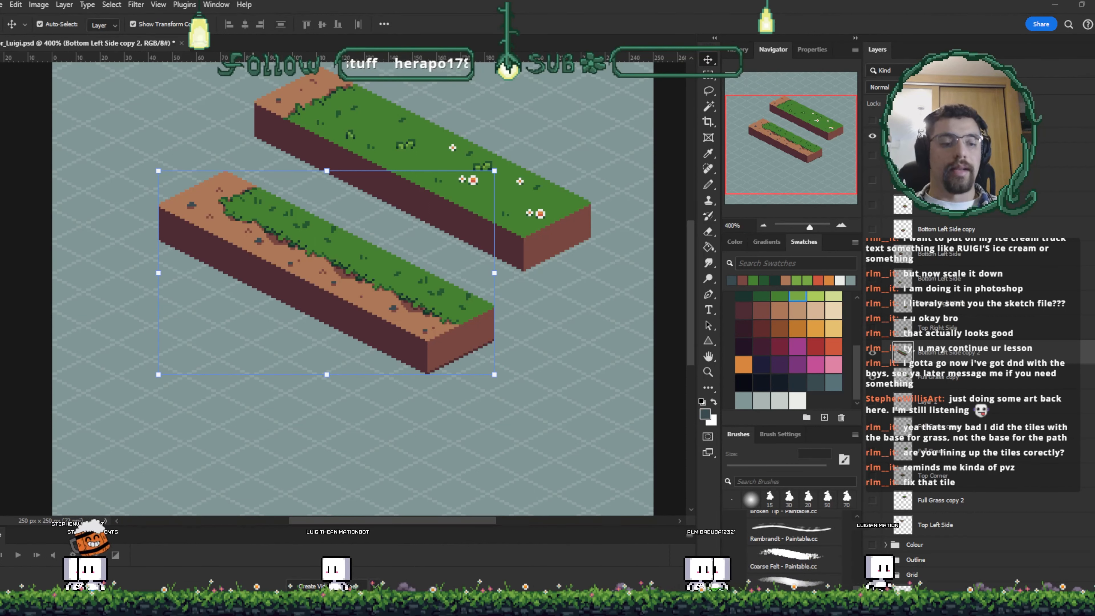
drag(546, 214, 514, 285)
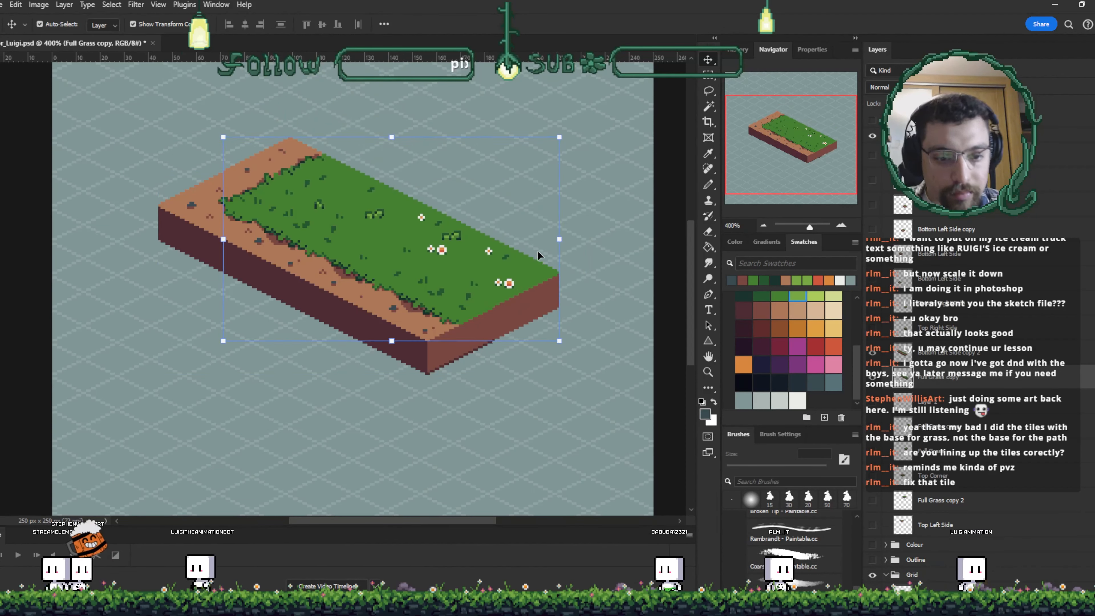
key(Right)
key(Down)
key(Left)
key(Up)
key(Down)
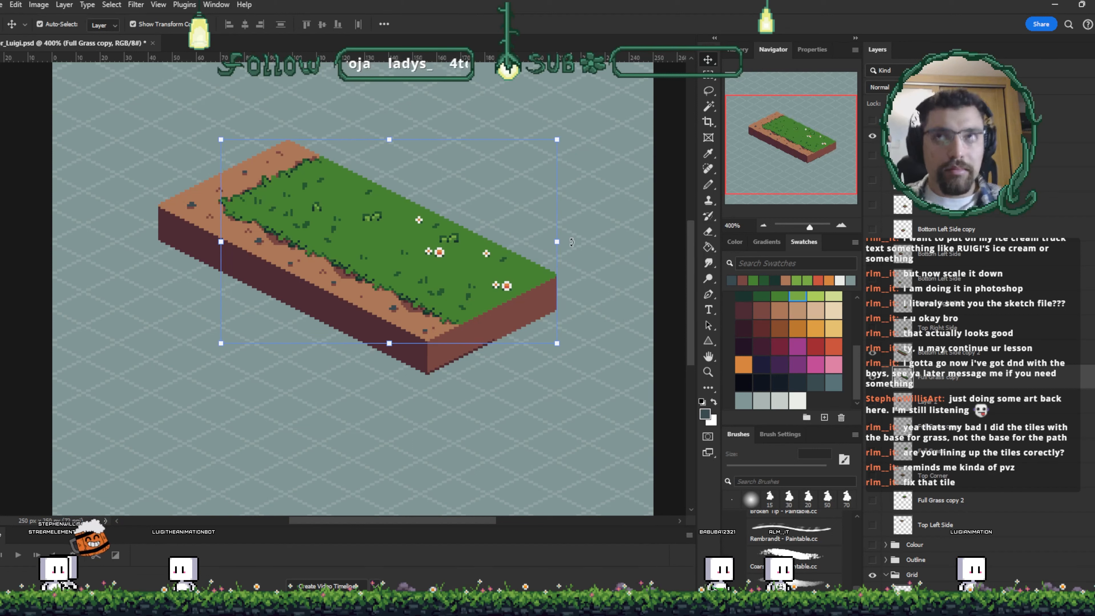
click(582, 271)
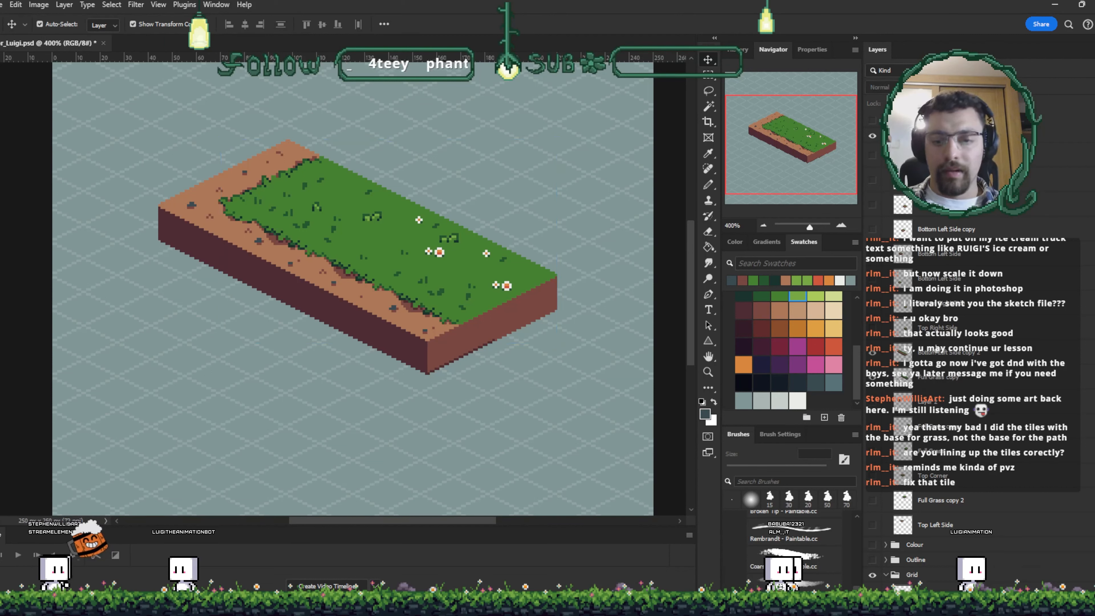
- Select the block's tile layers and group them together
click(953, 354)
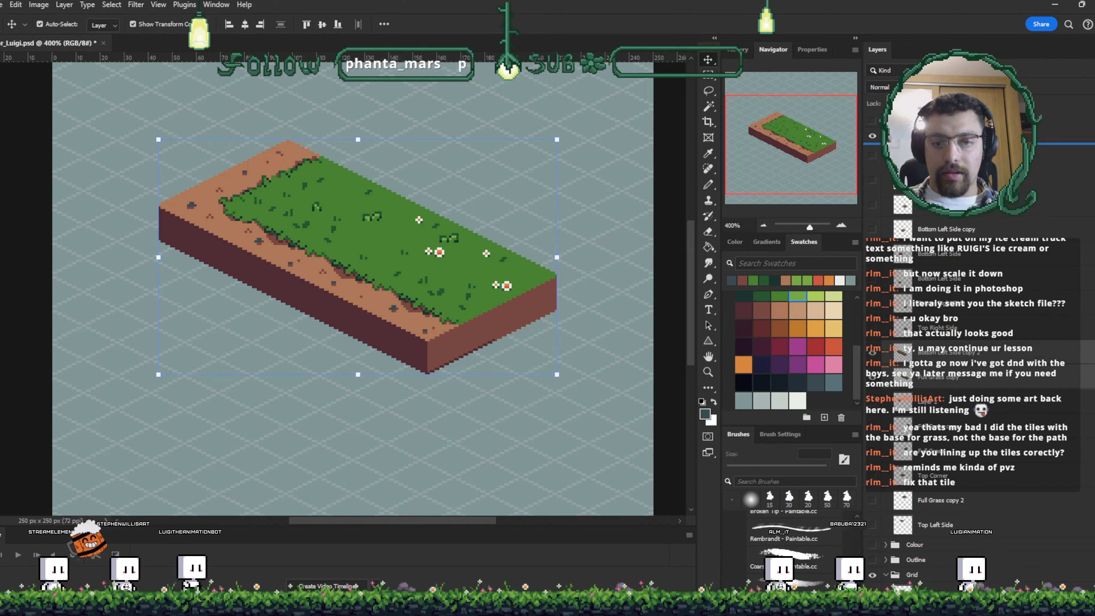
drag(954, 355, 953, 248)
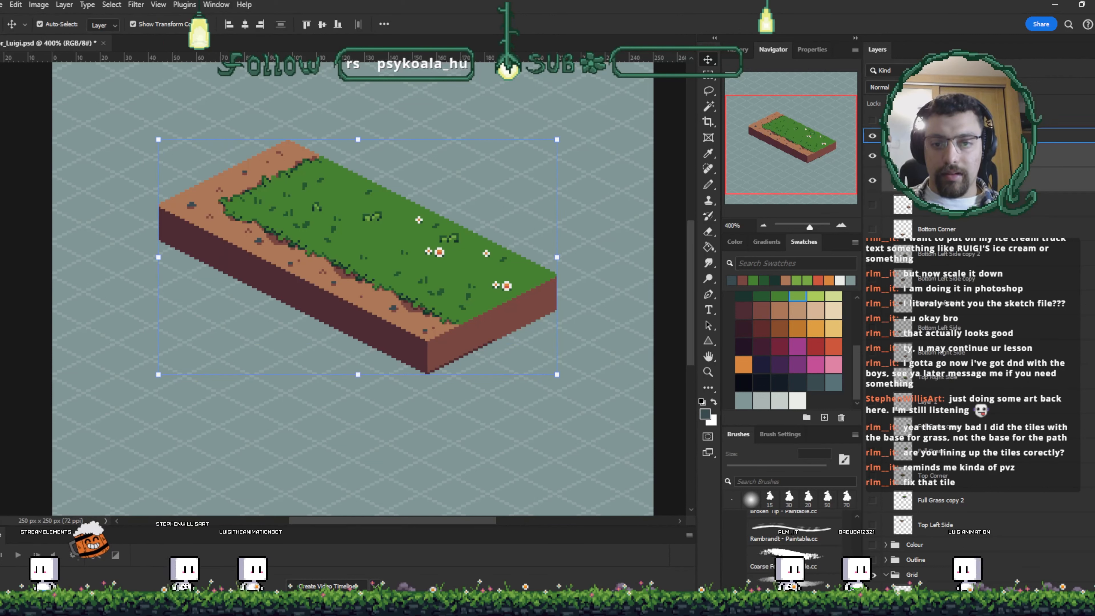
click(879, 186)
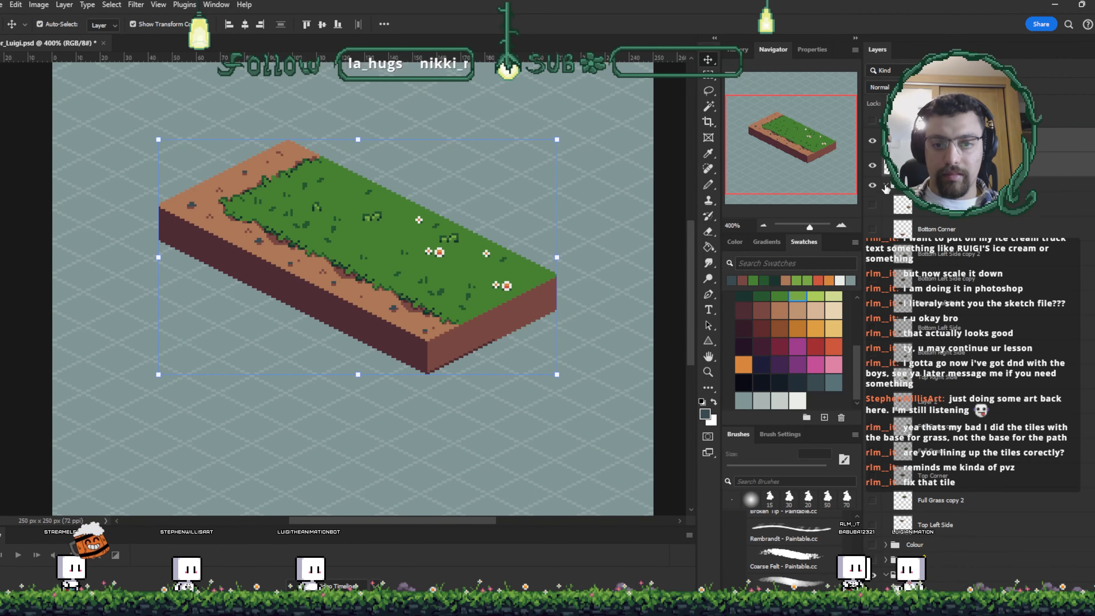
click(1030, 564)
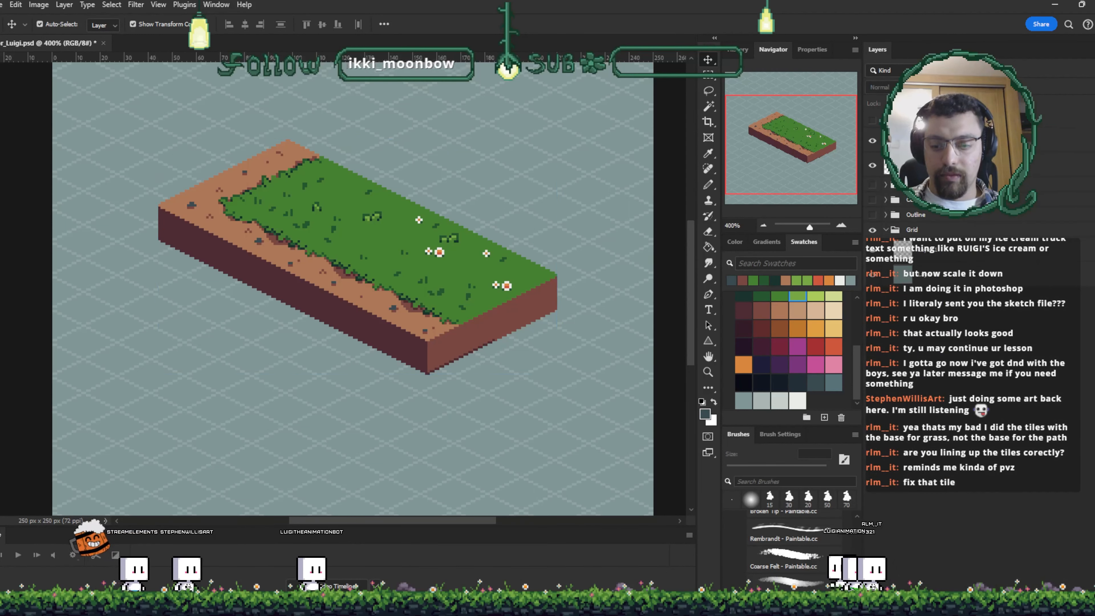
key(ctrl+g)
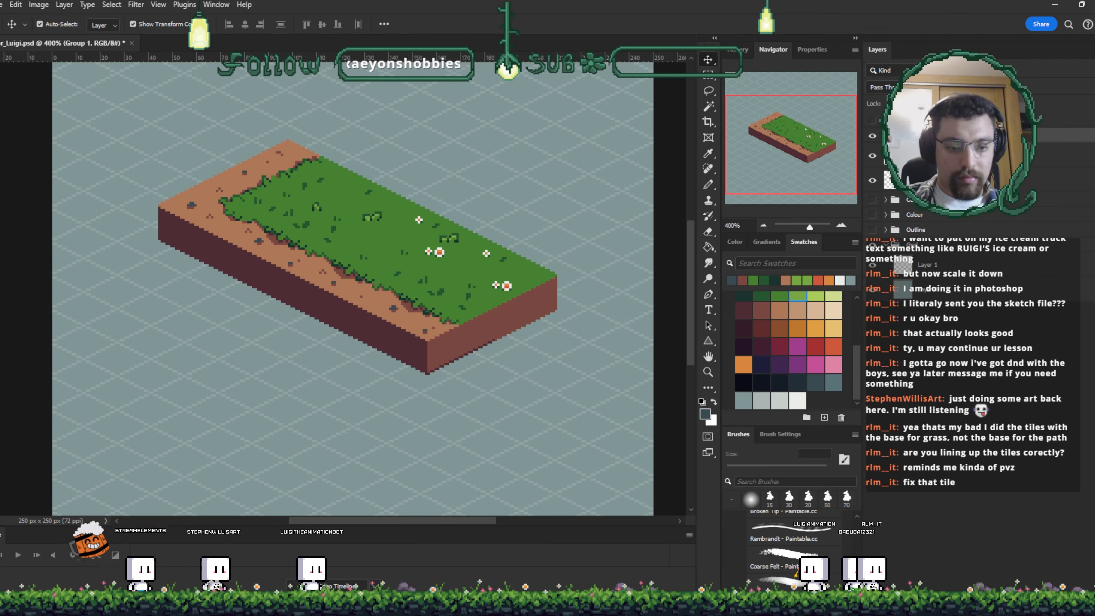
- Rename the new group to Grass Tiles V01
click(961, 156)
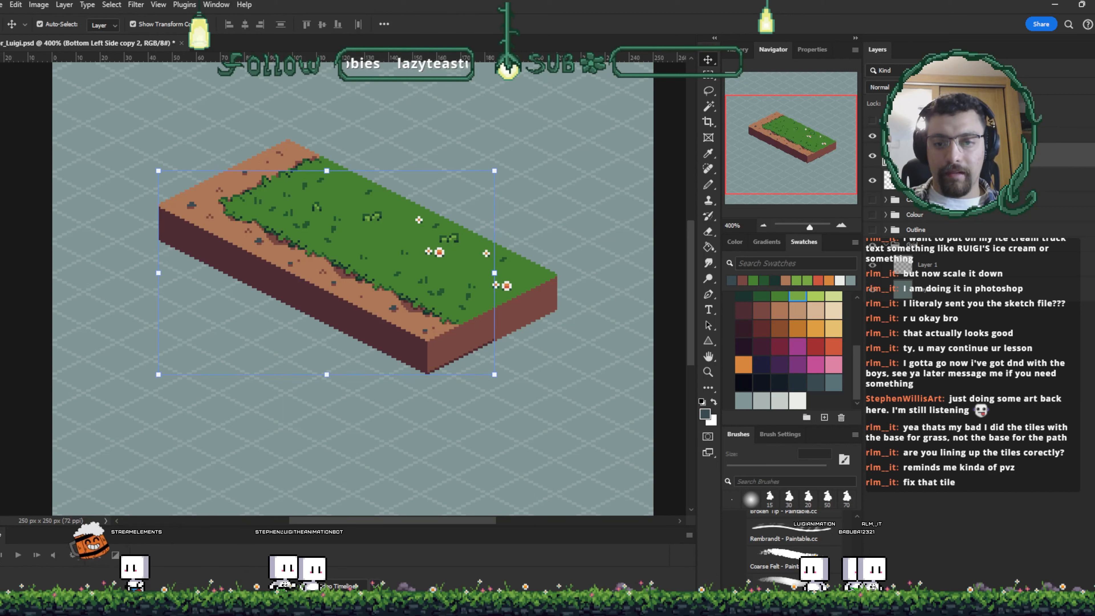
shift+click(960, 180)
drag(961, 180, 961, 136)
click(961, 136)
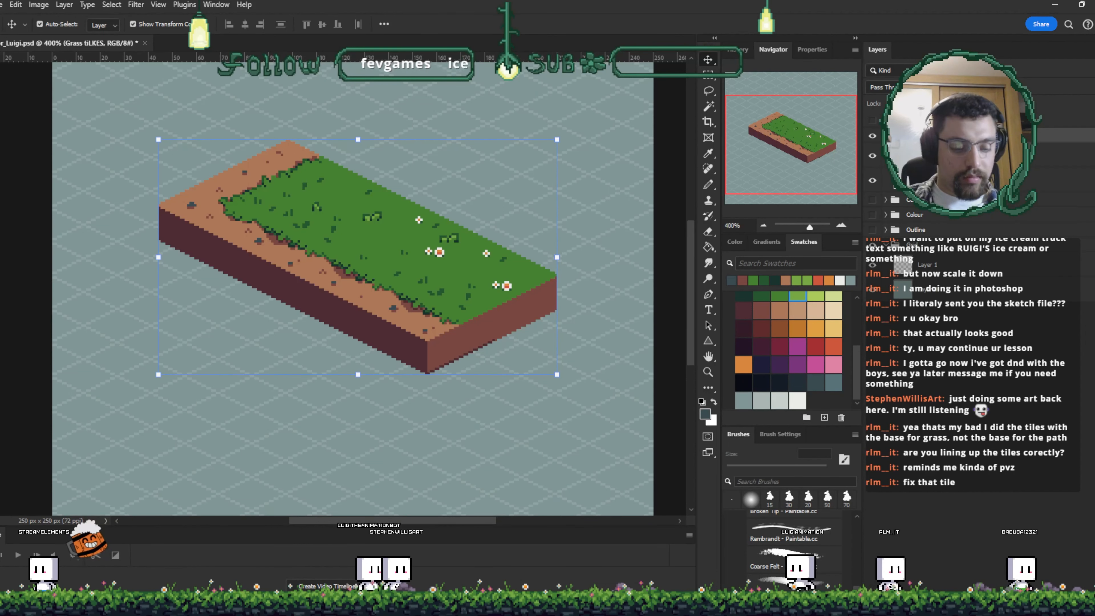
text(Grass Tiles V01)
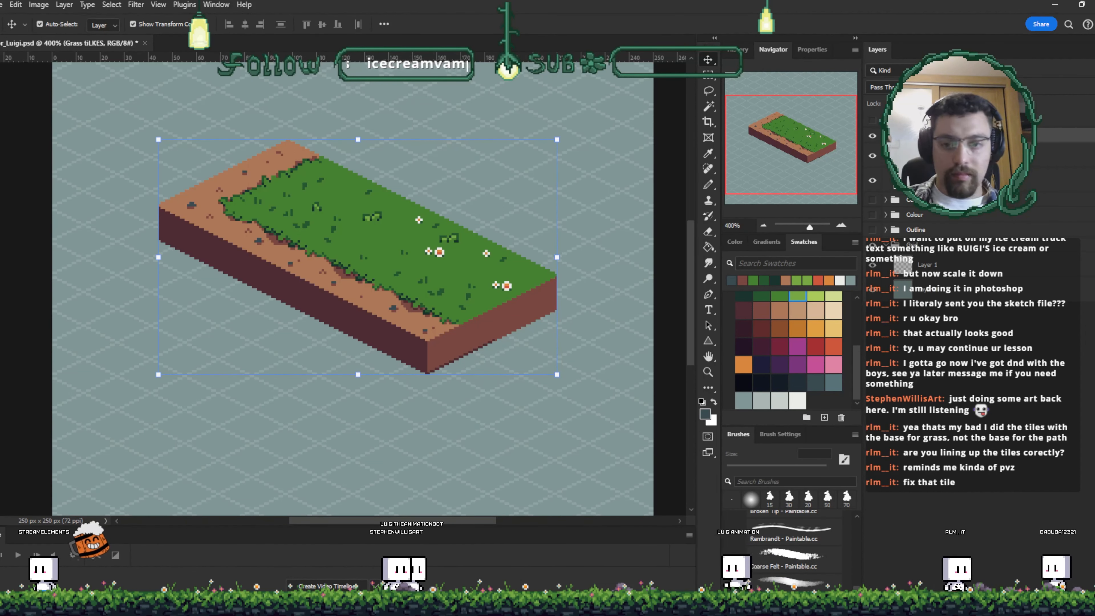
key(Return)
- Merge the selected tile layers of the grass block into one layer
key(ctrl+plus)
key(ctrl+plus)
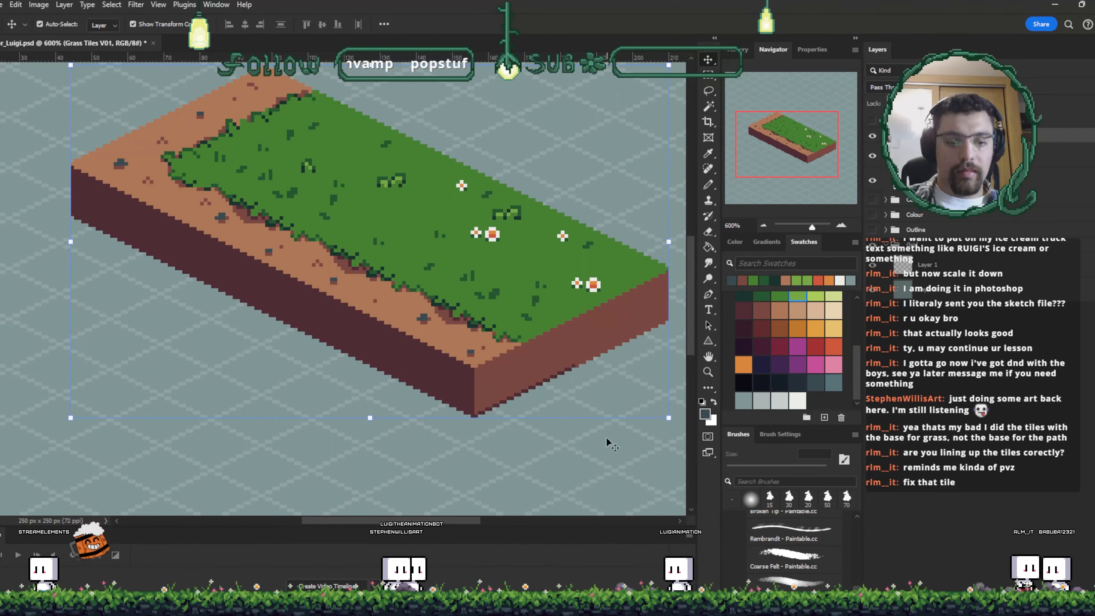
click(448, 380)
key(space)
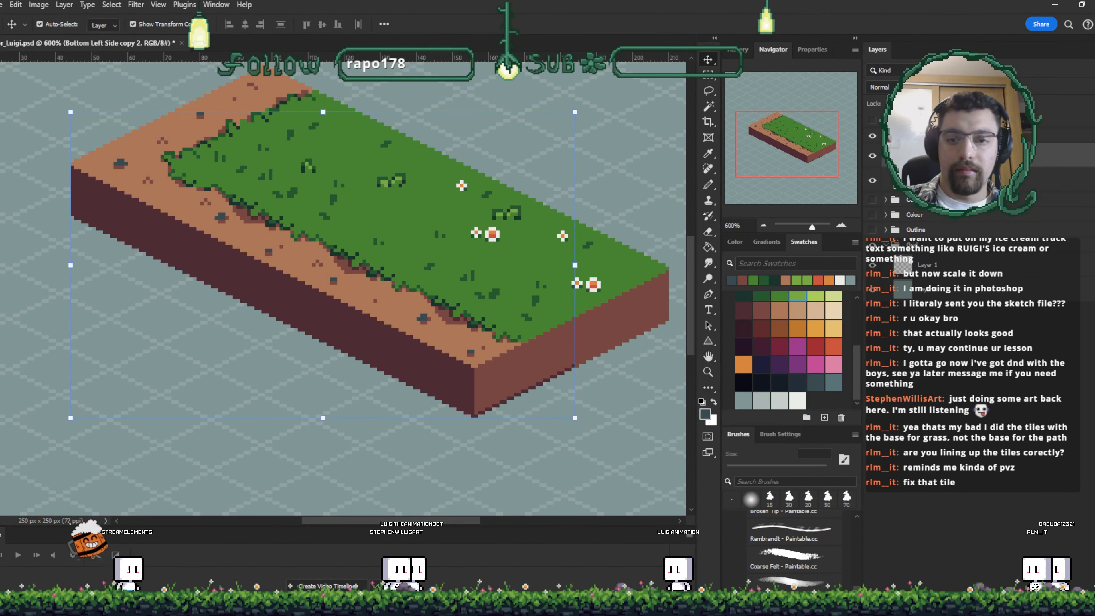
shift+click(617, 324)
key(ctrl+e)
click(873, 159)
click(873, 158)
key(space)
drag(548, 348, 568, 364)
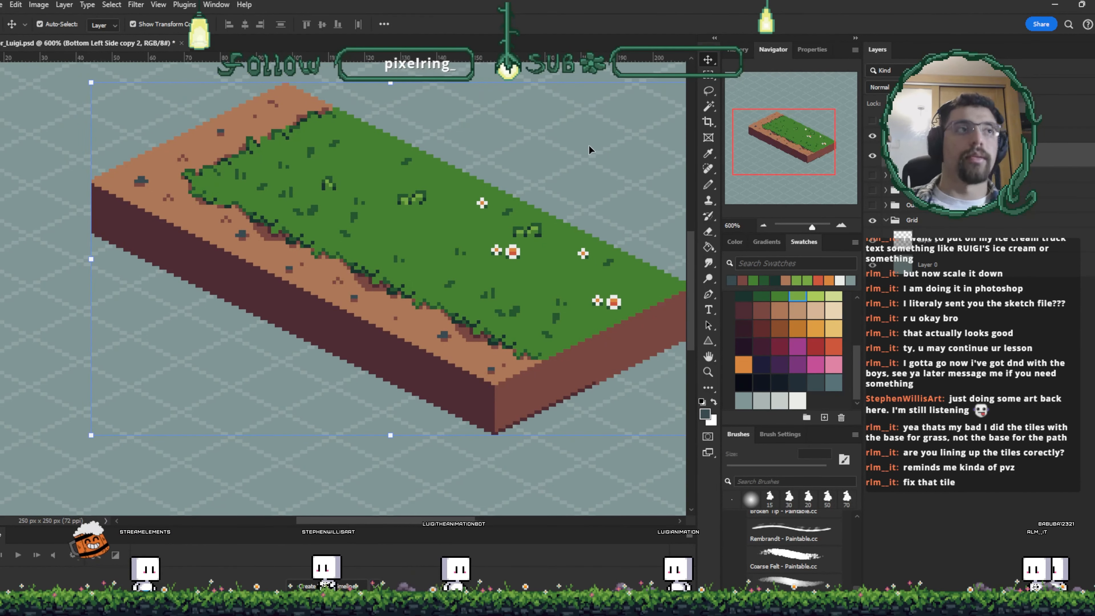
- Switch to the Pinterest isometric pixel-art reference and back to the canvas
key(alt+Tab)
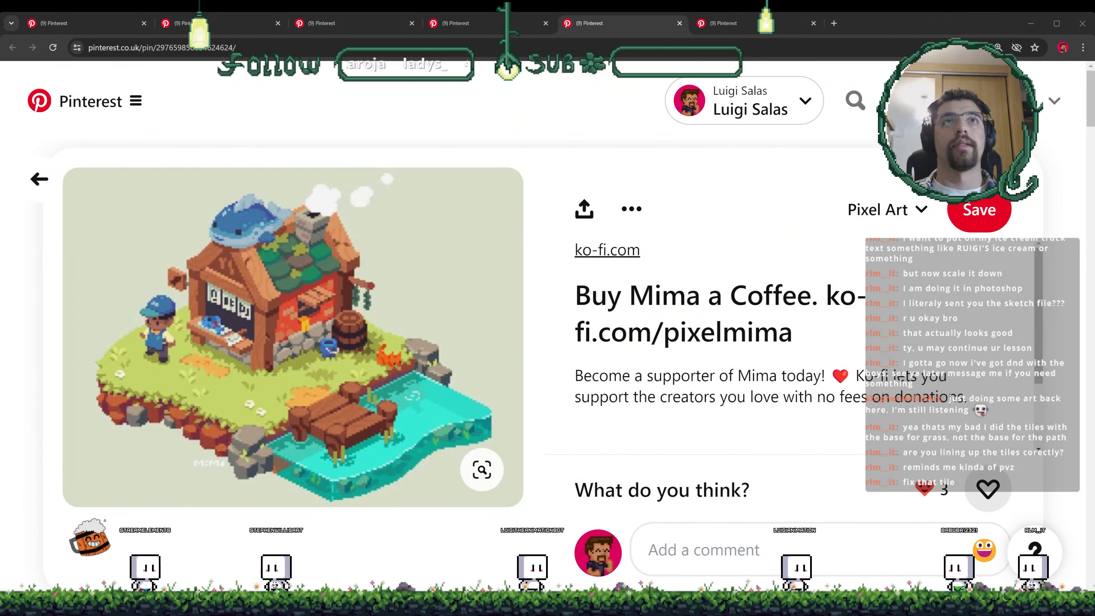
key(alt+Tab)
key(alt+Tab)
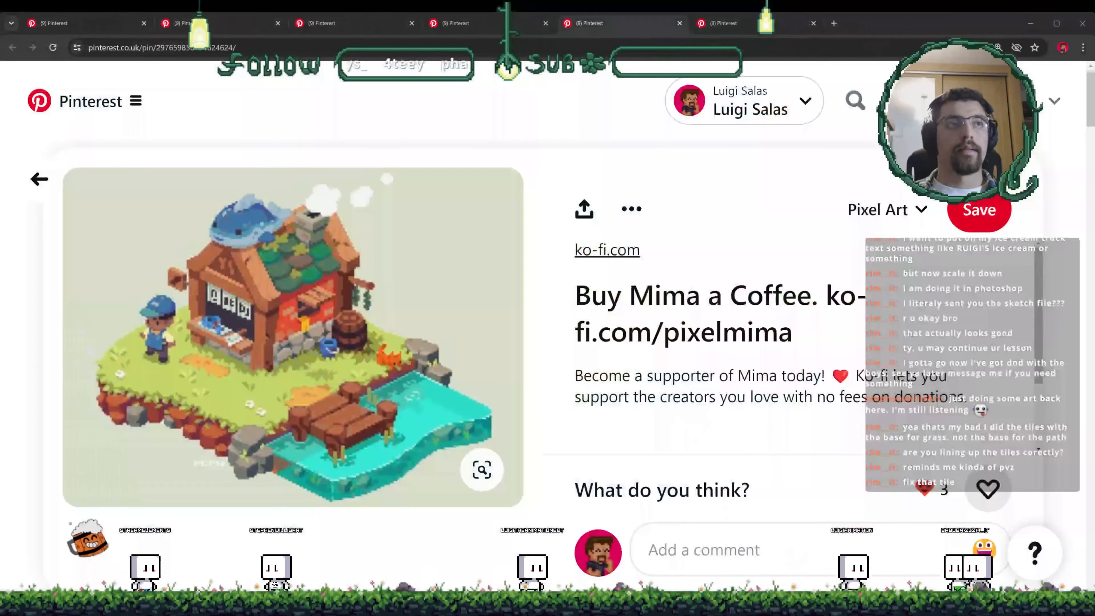
key(alt+Tab)
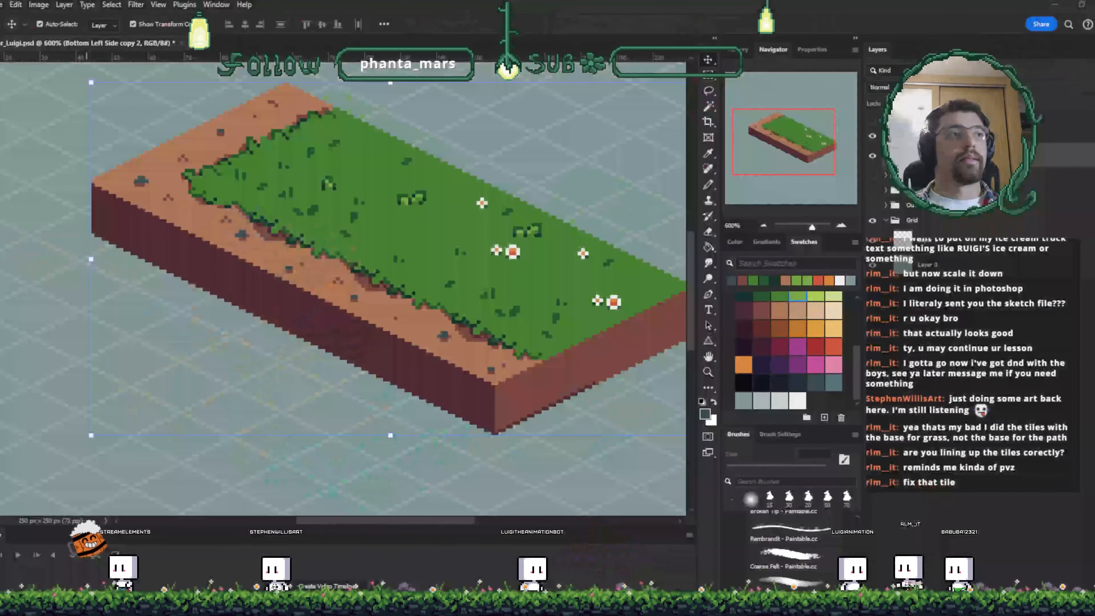
scroll(459, 283, up, 2)
drag(460, 282, 446, 279)
key(ctrl+t)
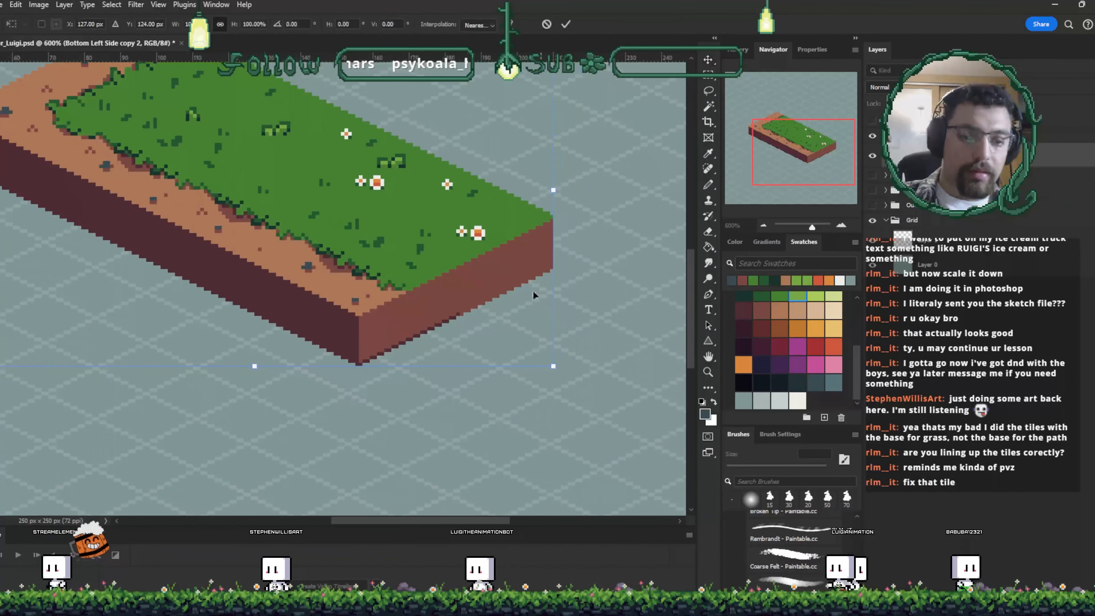
click(568, 27)
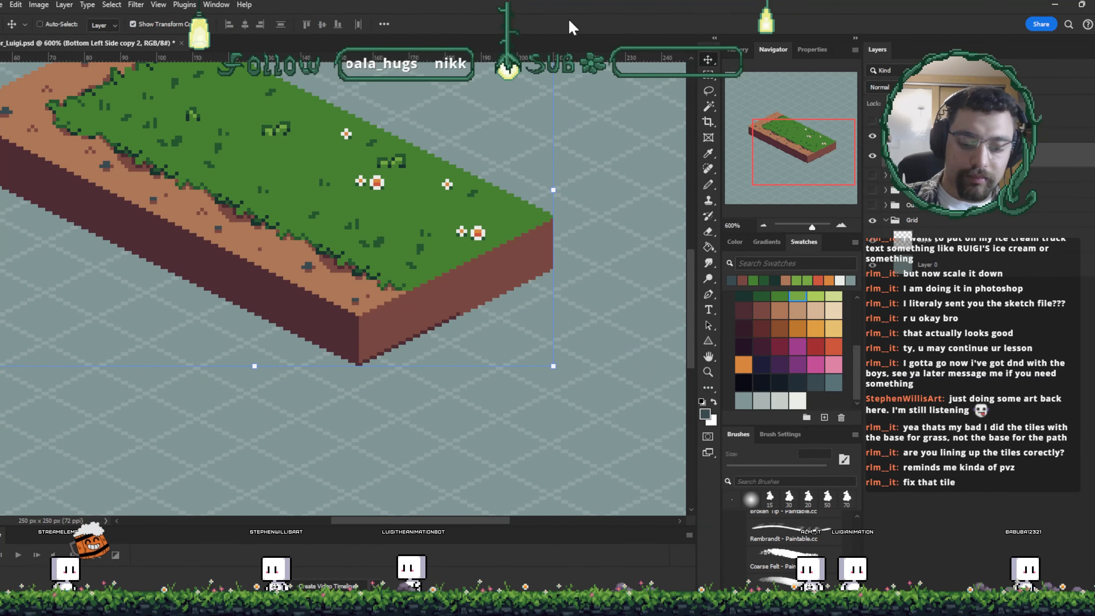
- Sample the block's grass and dirt colours and touch up pixels along its front lower edge with the pencil
key(ctrl+plus)
key(ctrl+plus)
drag(557, 356, 425, 377)
key(ctrl+plus)
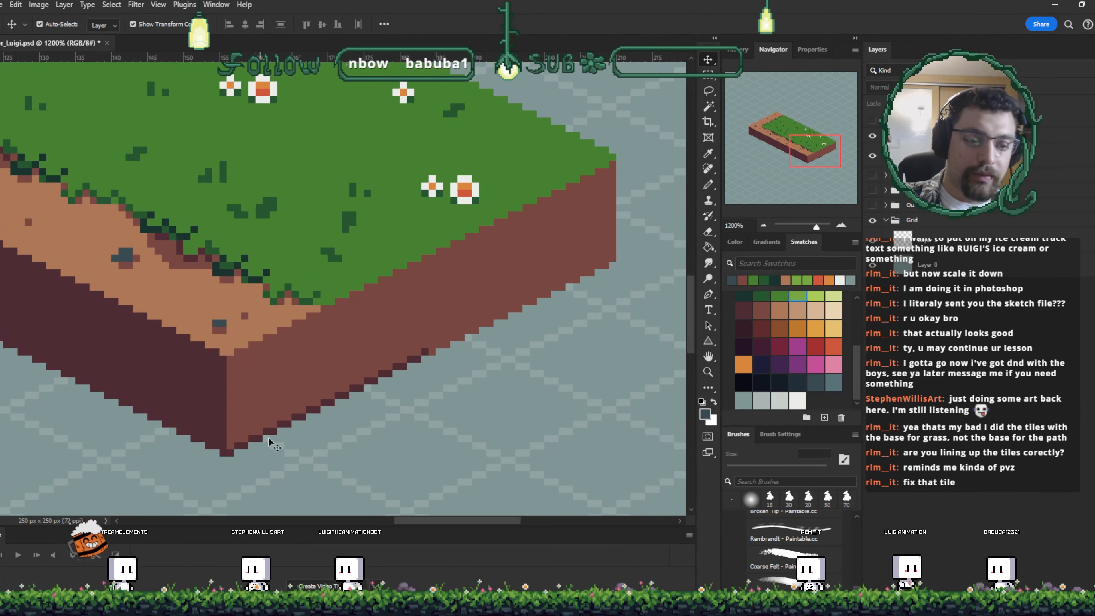
key(i)
click(288, 307)
key(i)
click(387, 237)
key(b)
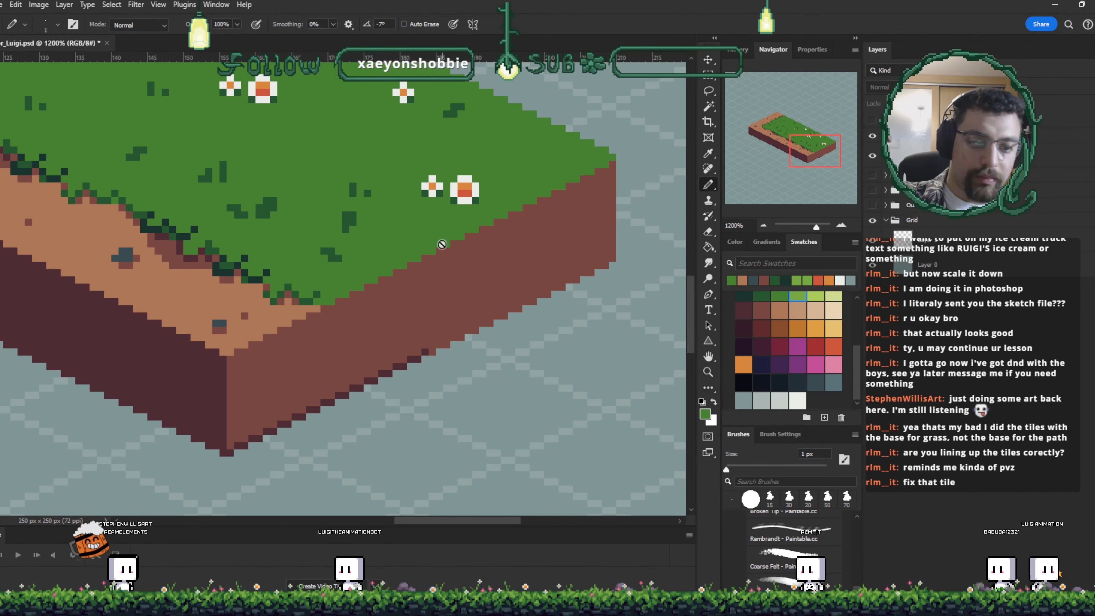
key(v)
click(501, 333)
scroll(522, 389, down, 3)
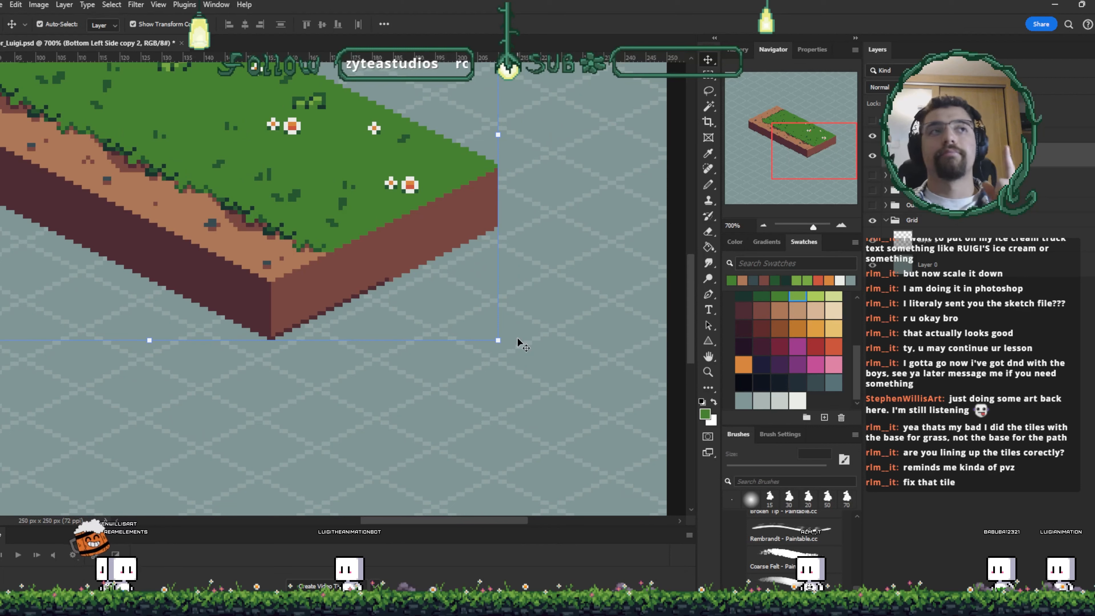
drag(518, 337, 558, 360)
key(i)
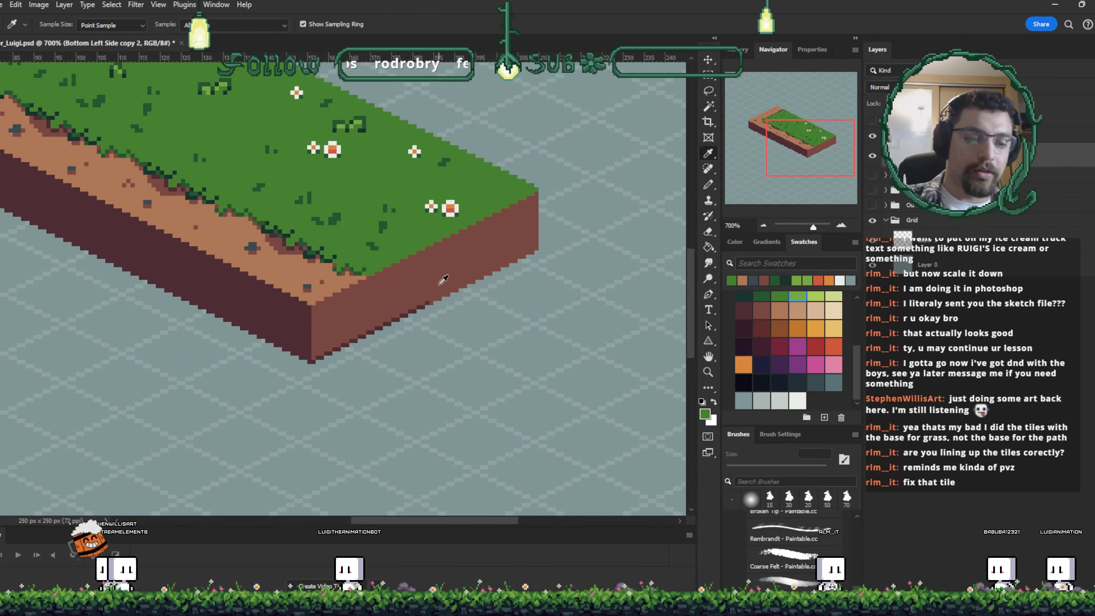
click(441, 286)
key(b)
click(427, 301)
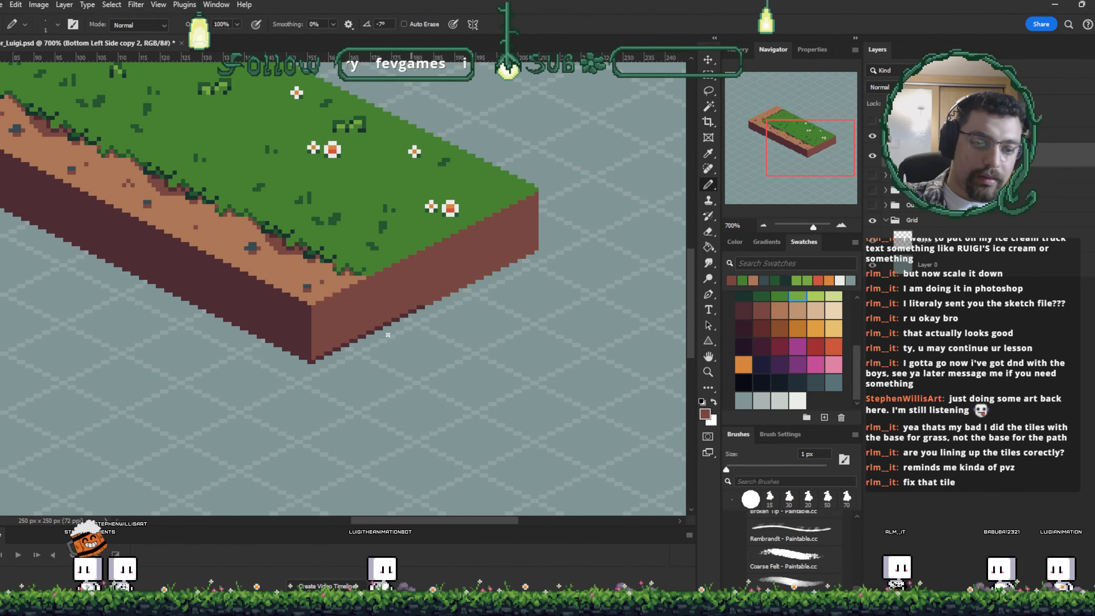
shift+click(315, 361)
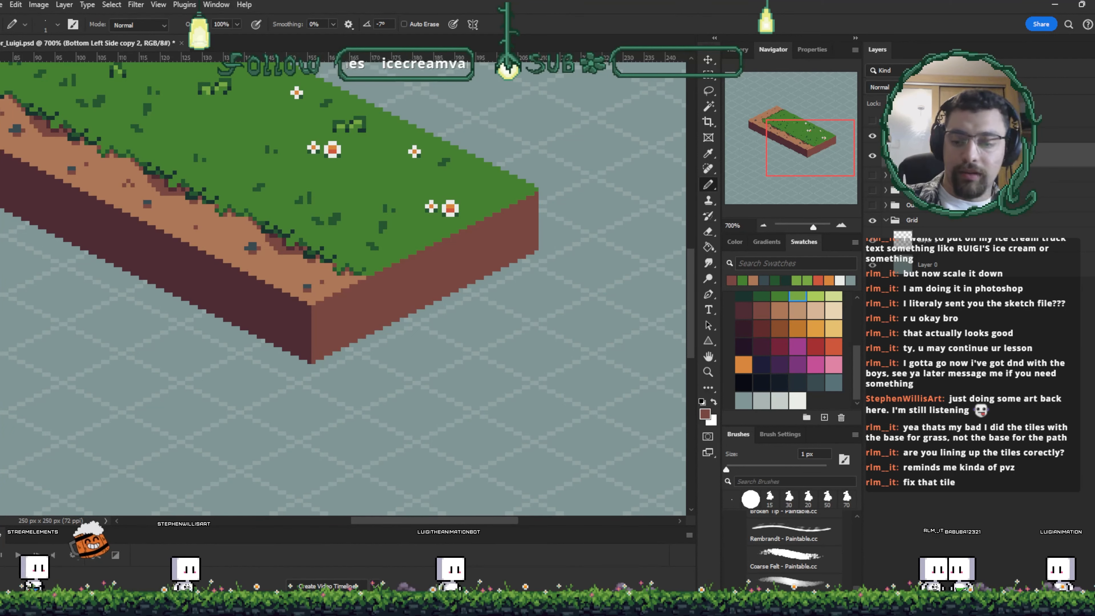
- On a new layer, outline a diamond-shaped tile in blue in front of the block's corner
click(1021, 608)
scroll(802, 362, up, 3)
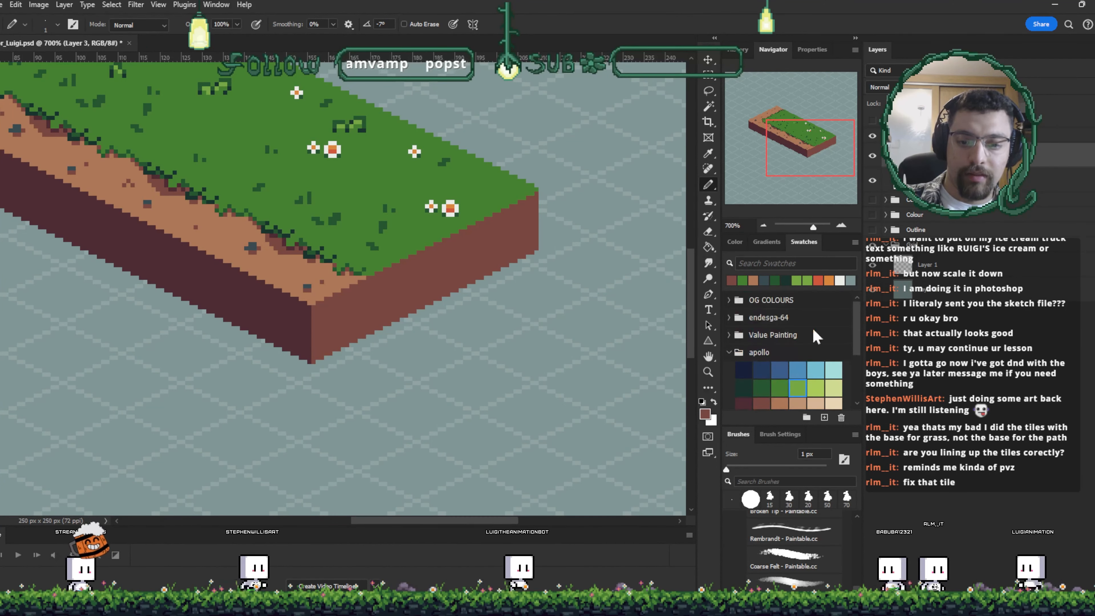
click(800, 366)
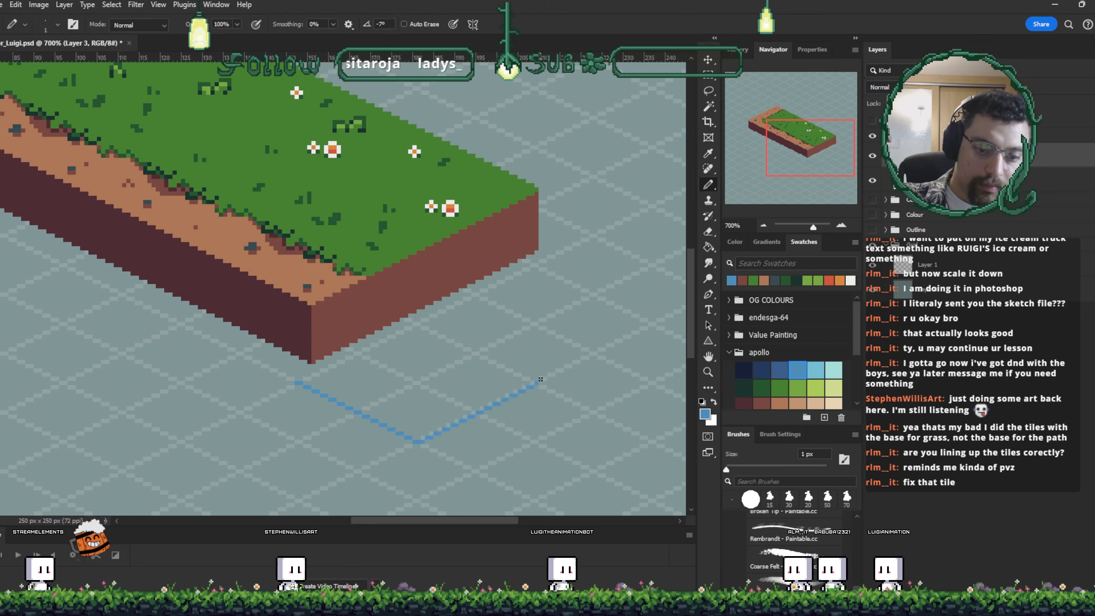
key(ctrl+z)
shift+click(533, 384)
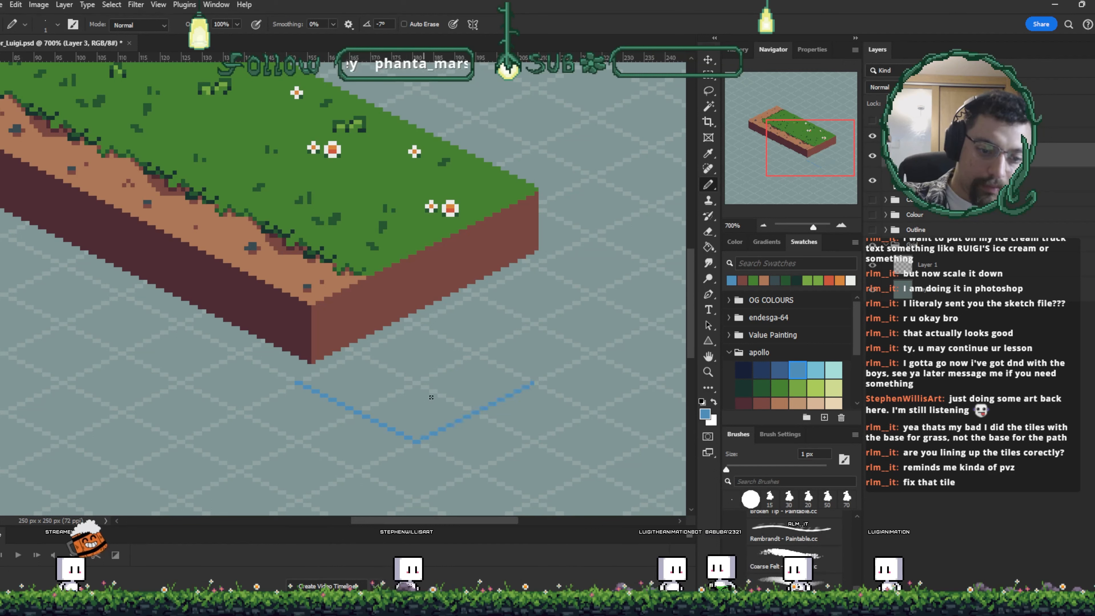
shift+click(420, 323)
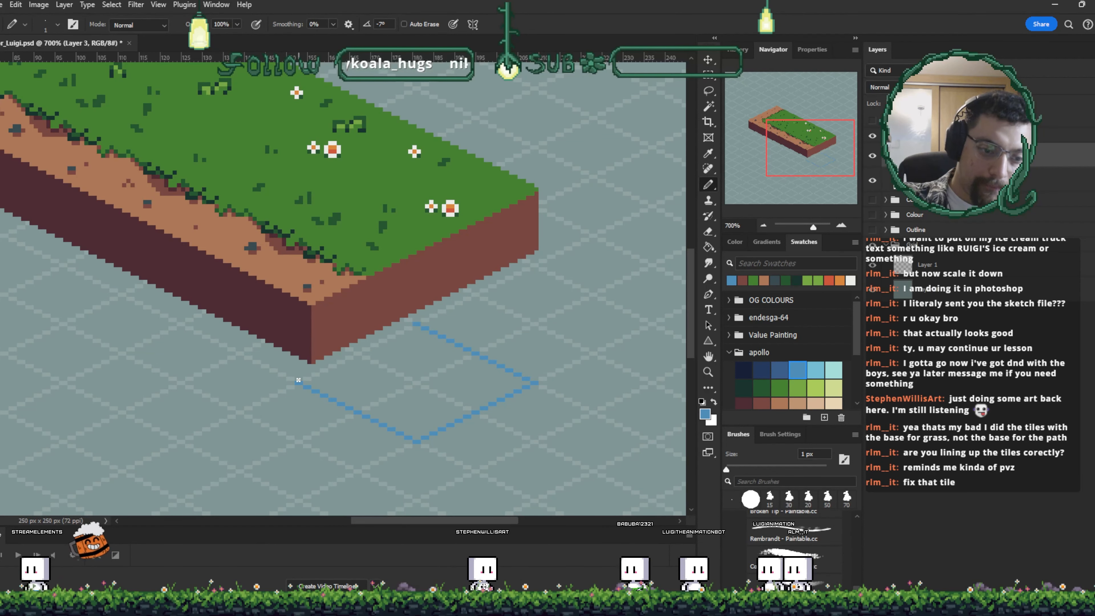
shift+click(298, 380)
- Fill the inside of the diamond outline with blue using the Paint Bucket
key(g)
click(451, 380)
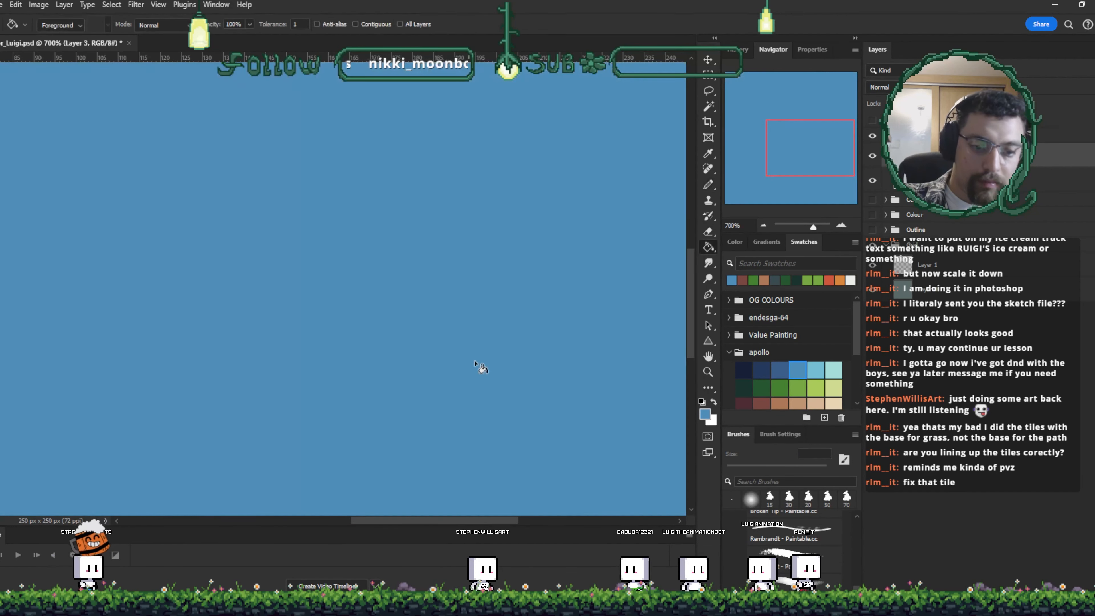
key(ctrl+z)
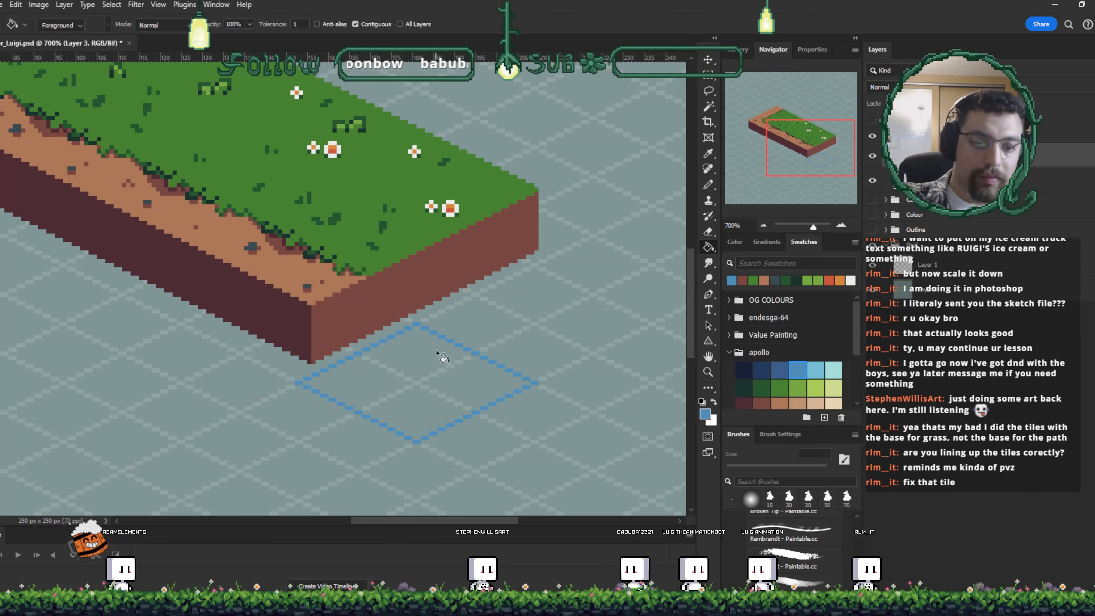
click(439, 355)
- Move the blue water tile up against the block's base and save the document
key(v)
drag(429, 394, 447, 373)
key(Left)
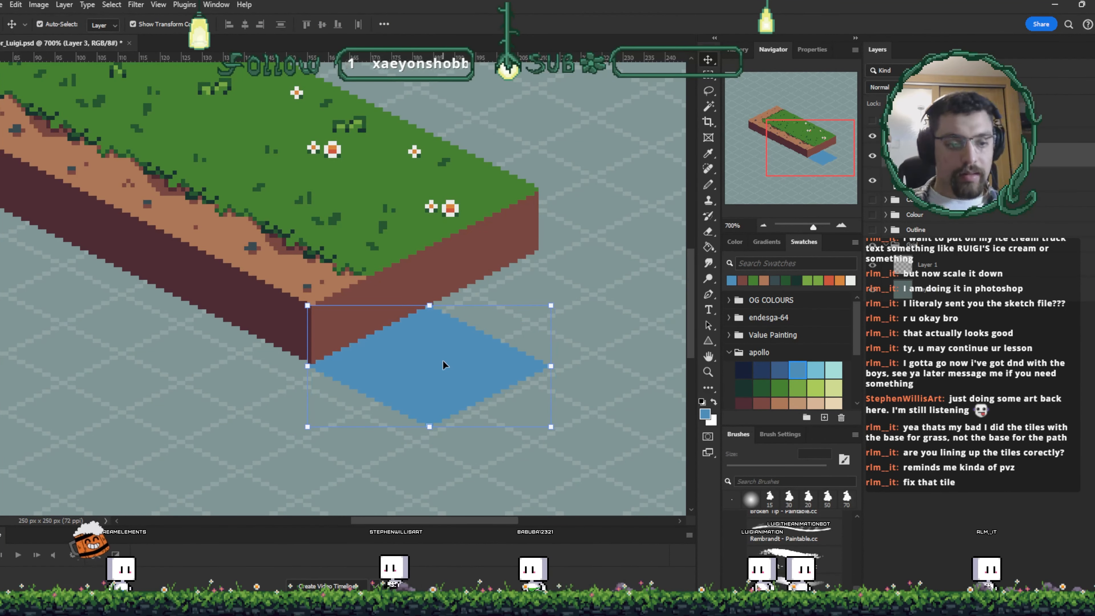
key(ctrl+s)
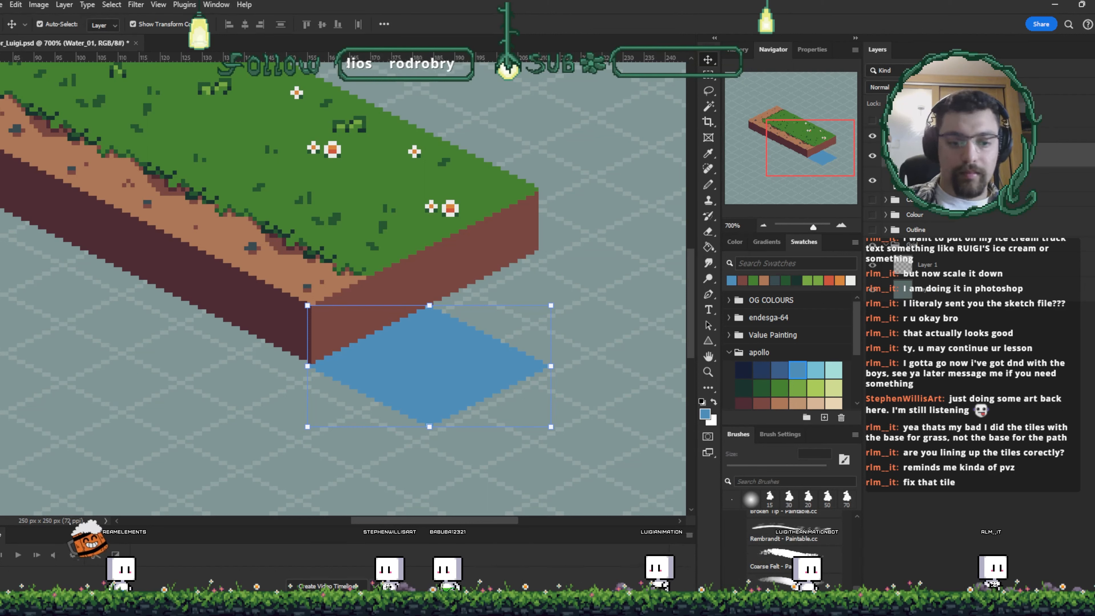
- Duplicate the blue water tile and nudge the copy into place just below the original
drag(457, 366, 656, 161)
drag(611, 233, 489, 243)
drag(337, 481, 216, 370)
drag(424, 396, 476, 374)
drag(589, 223, 483, 128)
drag(278, 331, 475, 394)
click(872, 254)
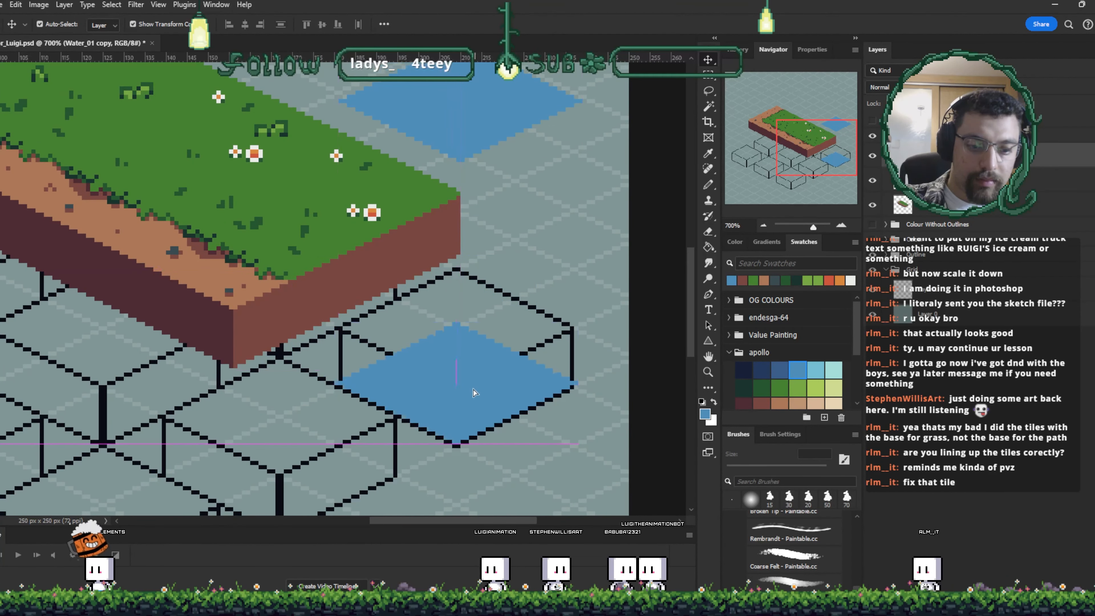
key(Down)
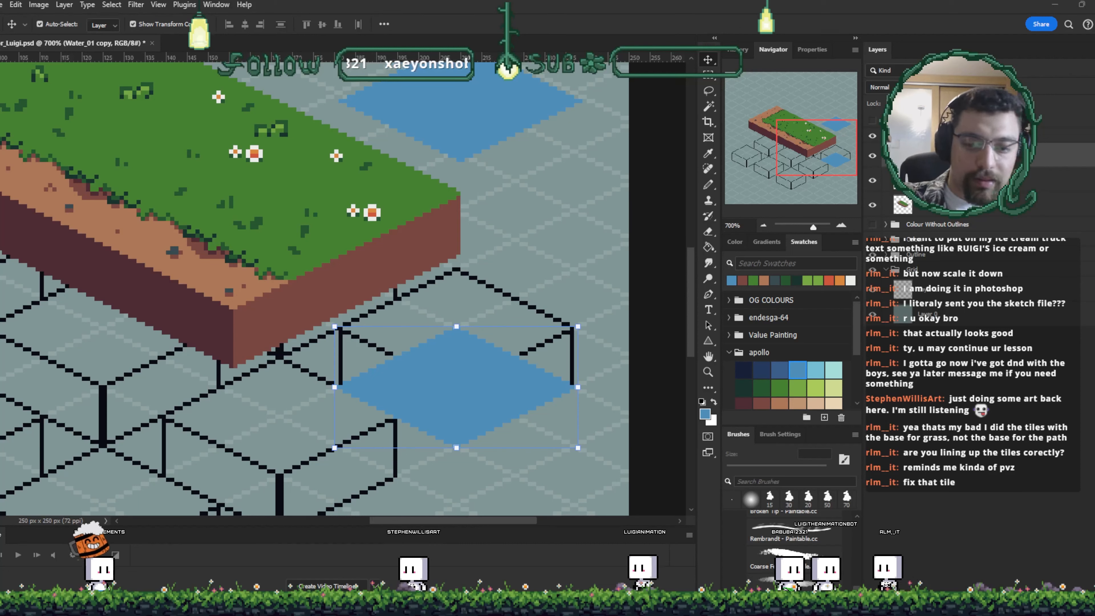
- Pick a dark navy blue and fill the copied diamond with it using the Paint Bucket
click(779, 370)
click(761, 370)
key(g)
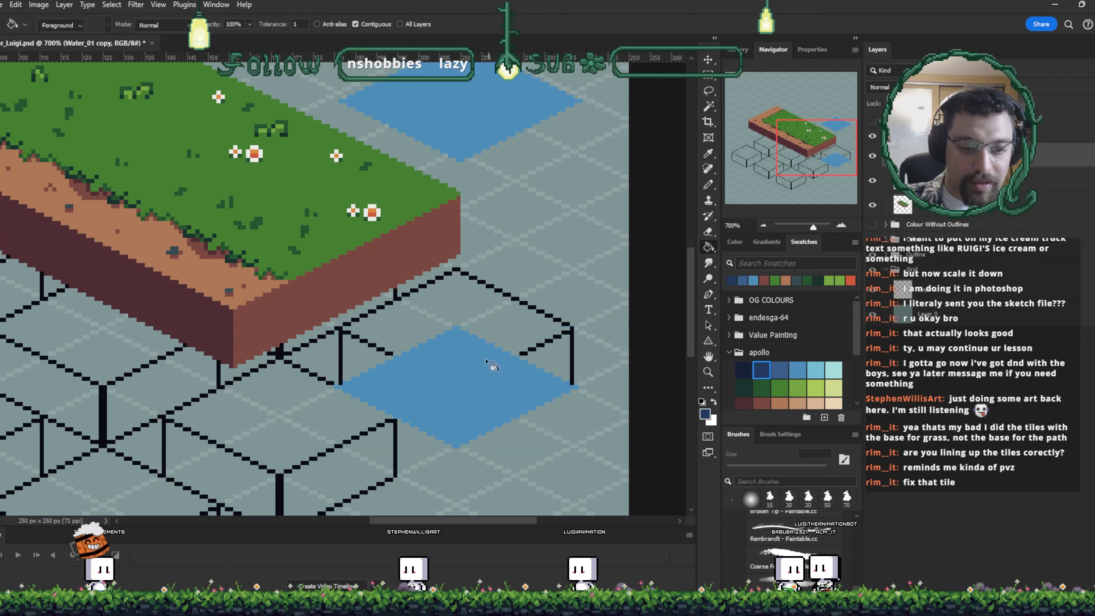
click(484, 357)
- Move the light blue diamond down onto the navy one to form a water block, and move its layer above the copy
key(v)
drag(501, 129, 499, 331)
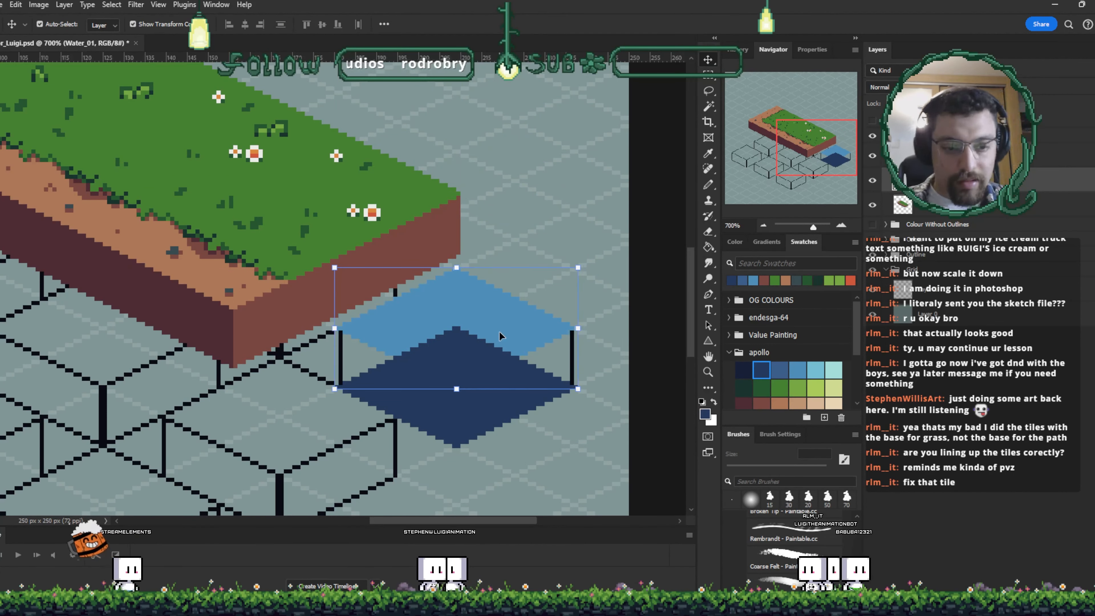
drag(944, 179, 944, 144)
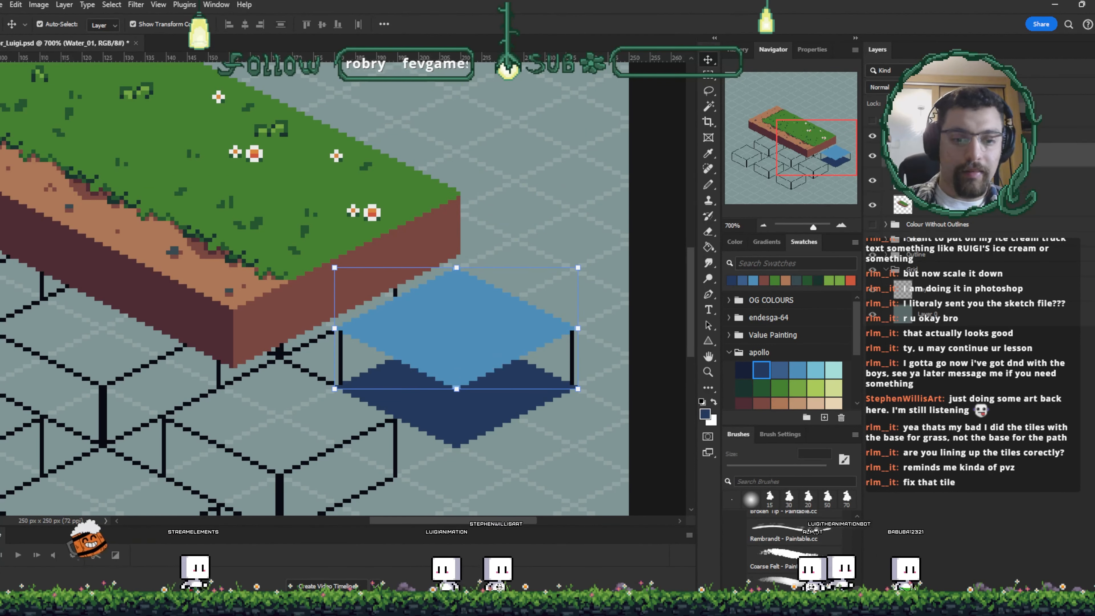
key(i)
key(v)
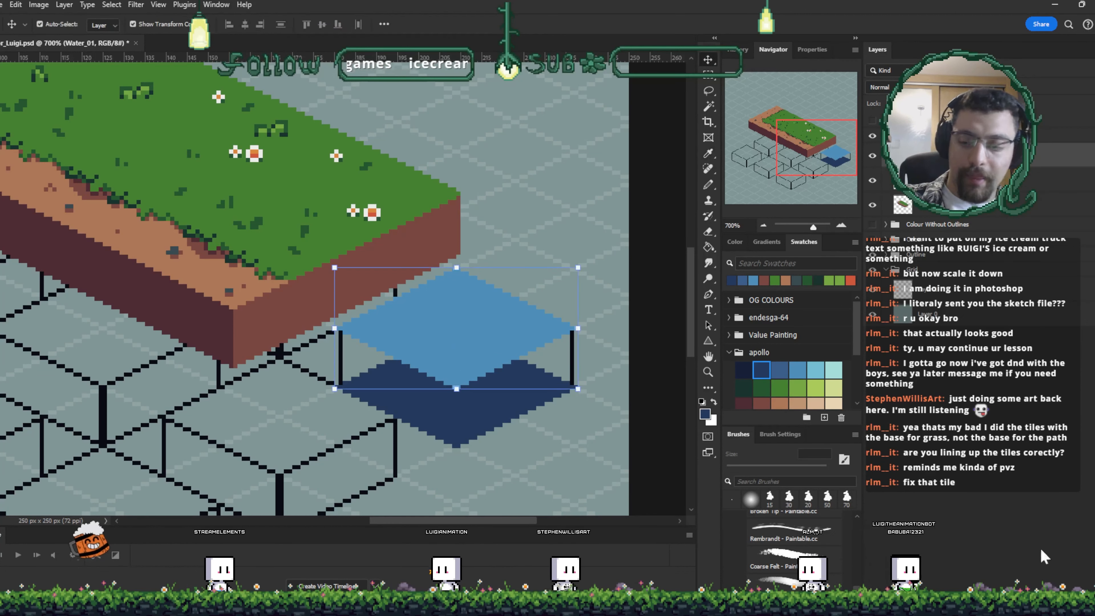
click(1029, 602)
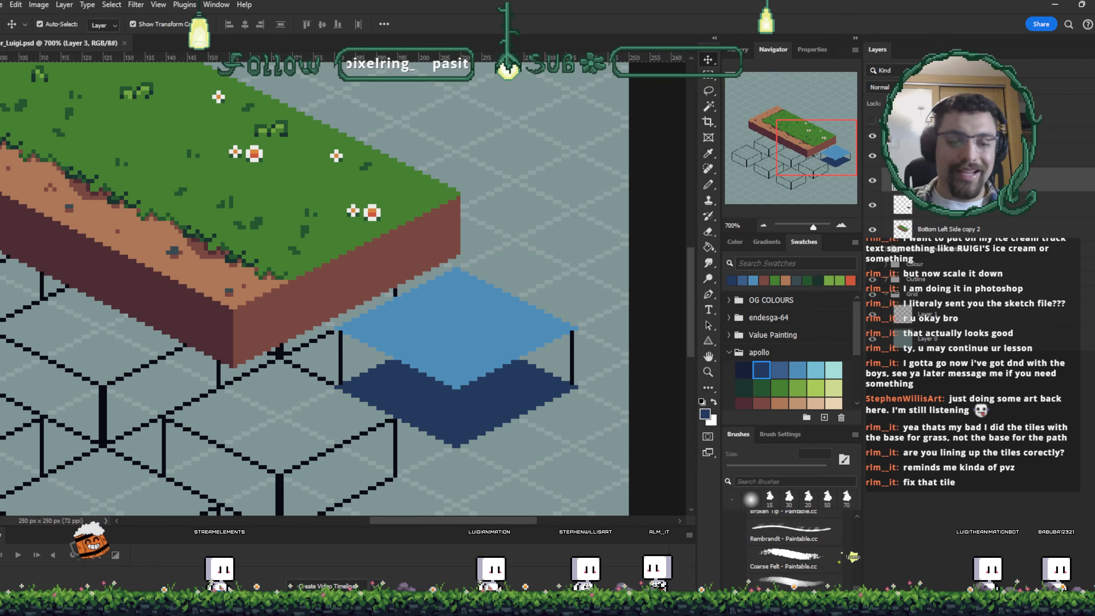
- Draw light blue vertical edge lines at the water block's front and side corners with the 1 px pencil
key(b)
alt+click(470, 337)
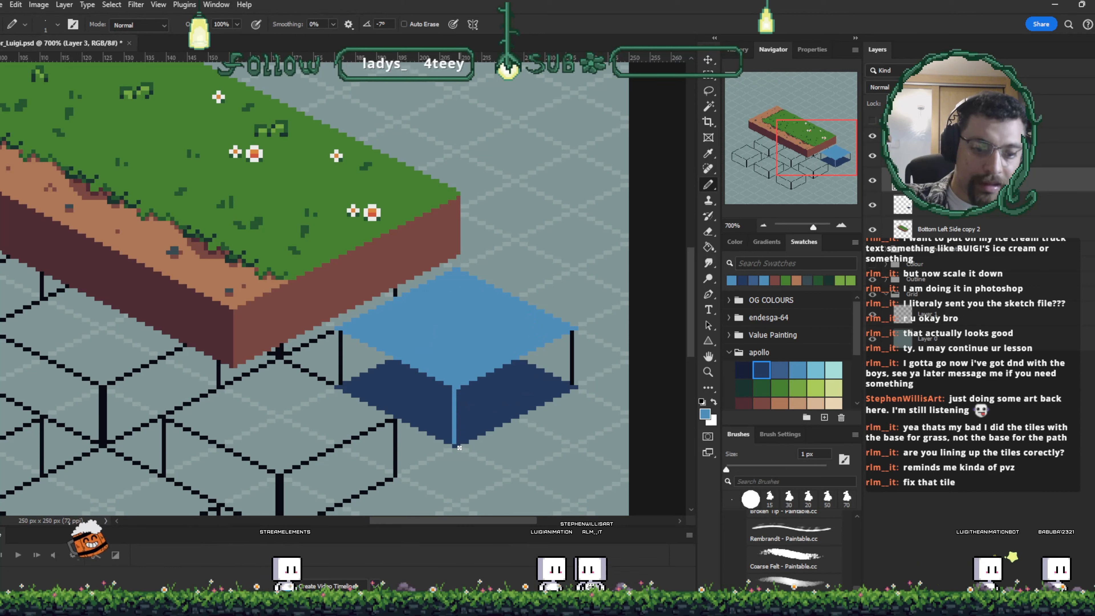
drag(573, 331, 573, 386)
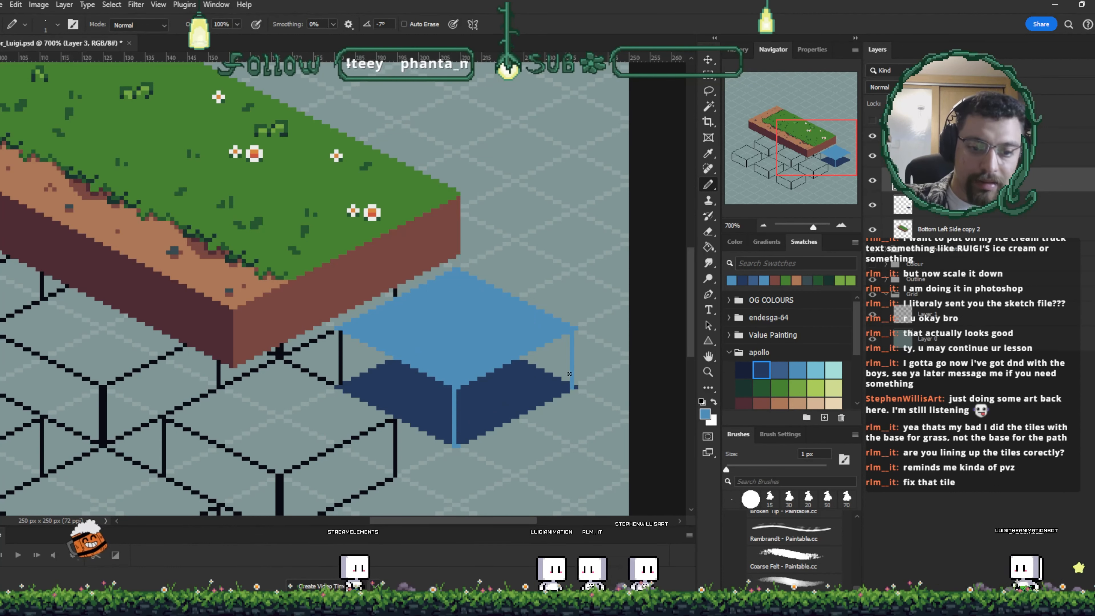
key(e)
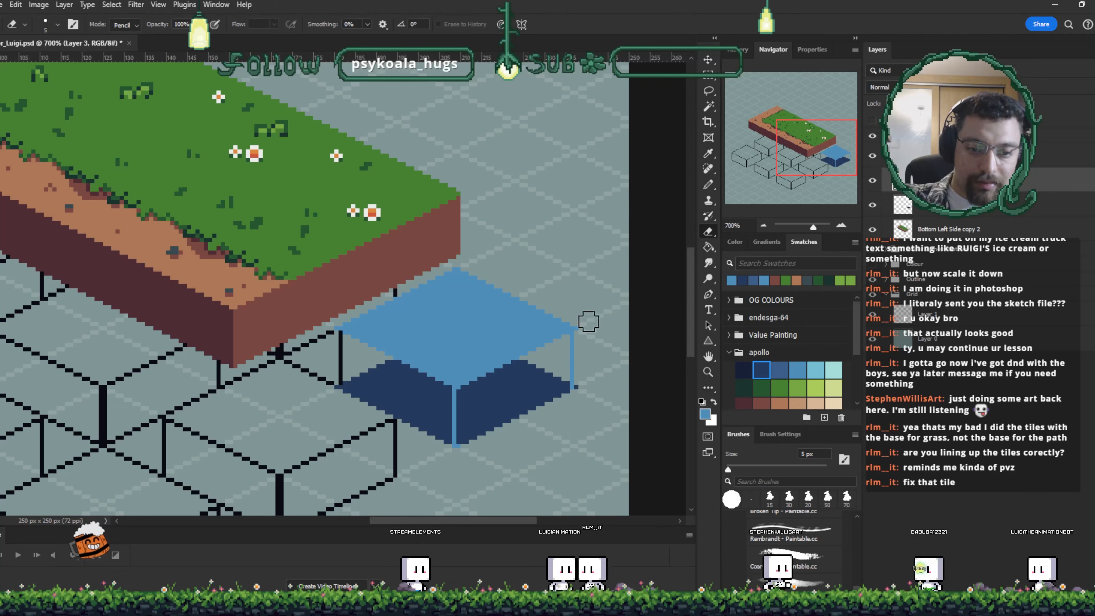
ctrl+click(948, 180)
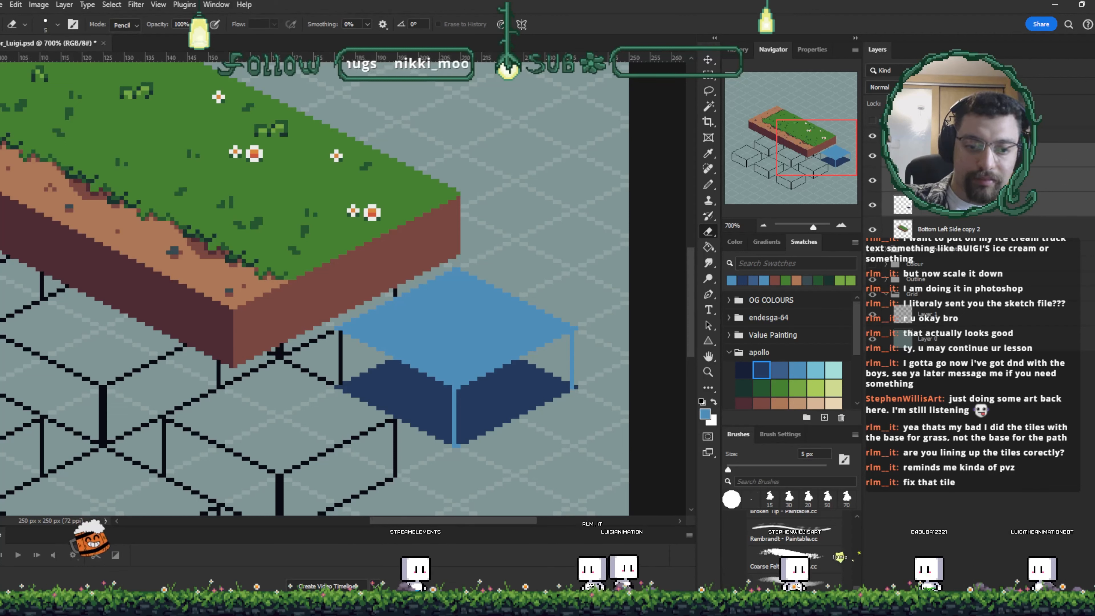
click(991, 148)
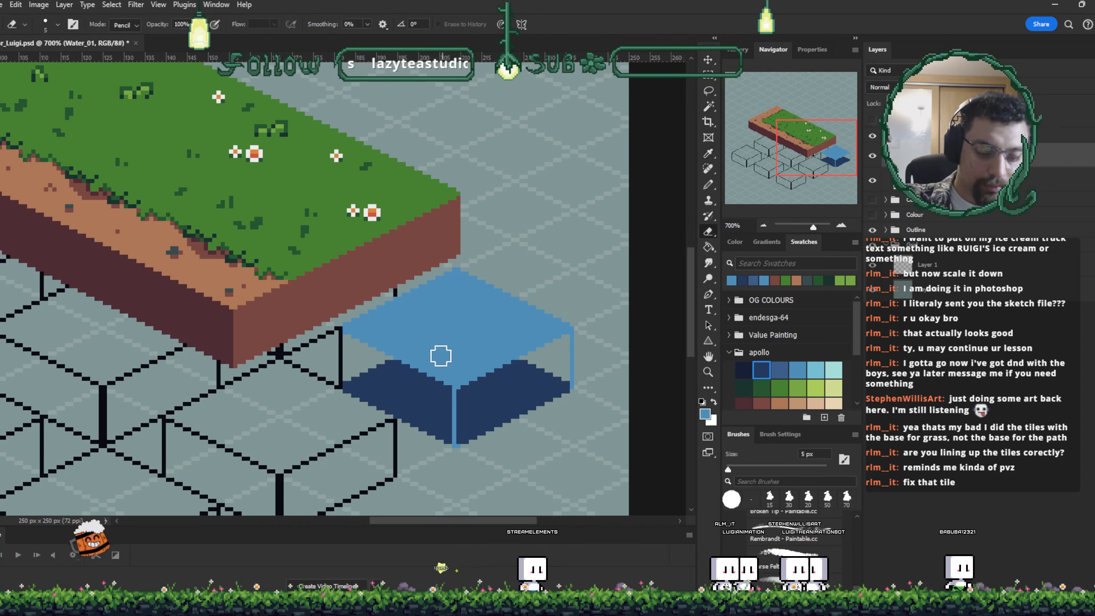
key(b)
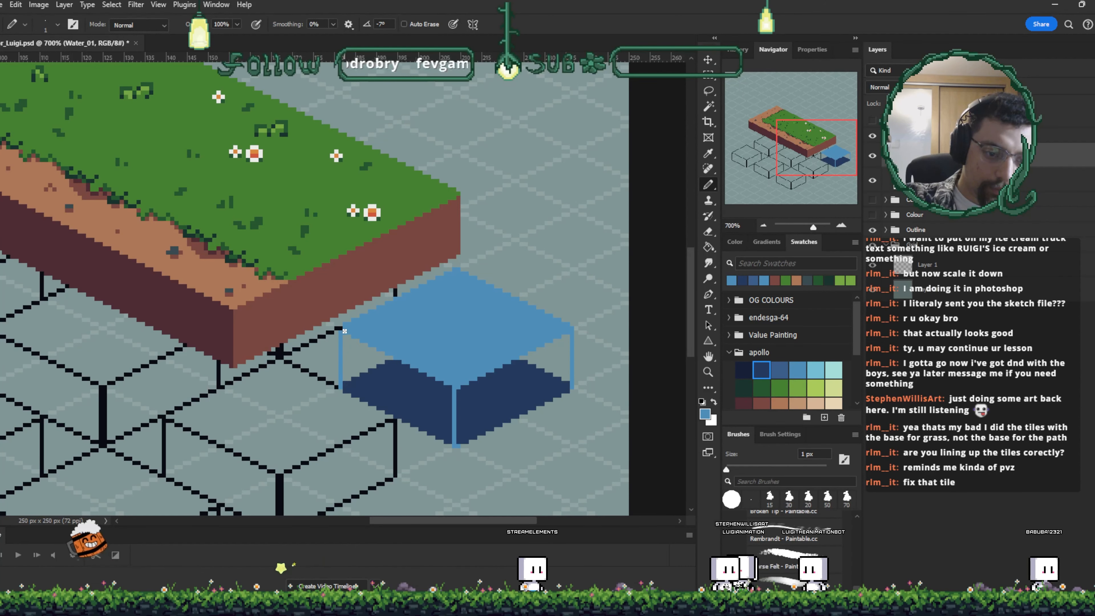
- Move the water block to a grid position beside the grass block and hide the grid outline layer
key(v)
drag(587, 372, 651, 254)
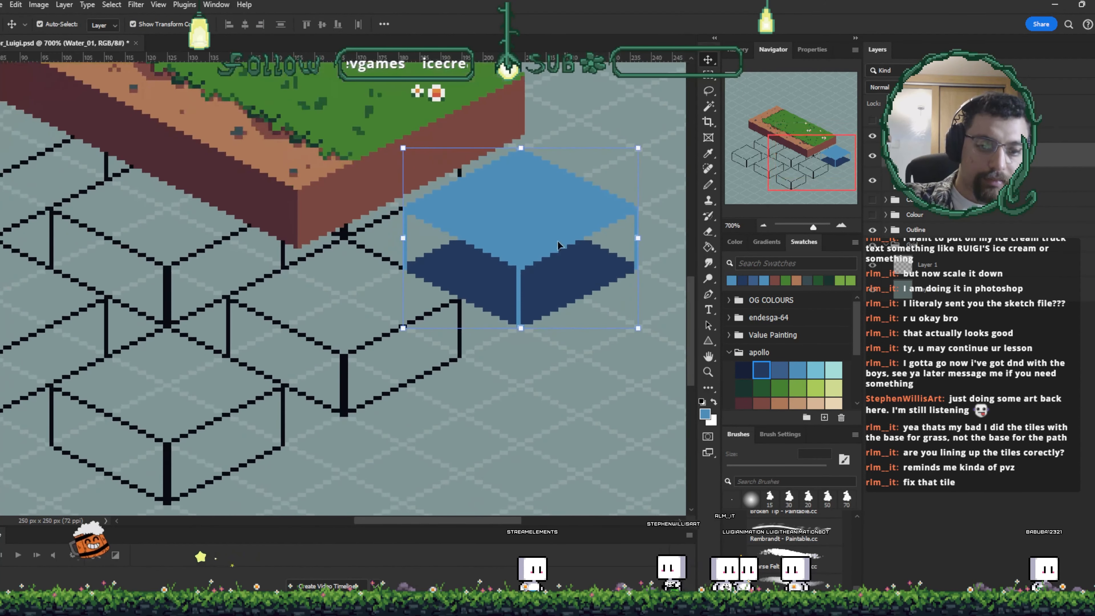
drag(520, 231, 368, 315)
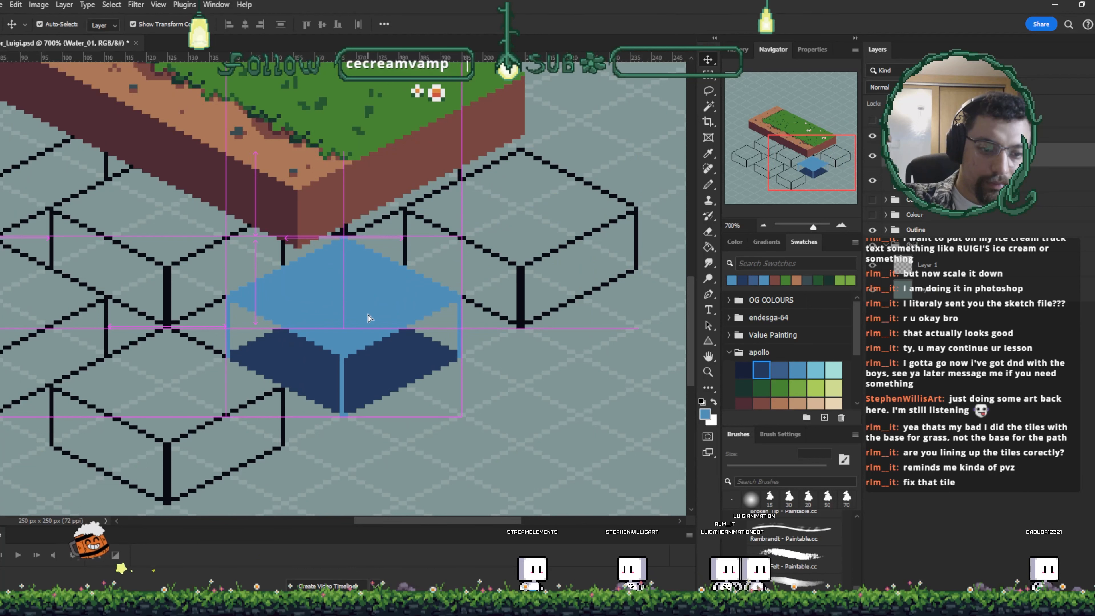
click(872, 230)
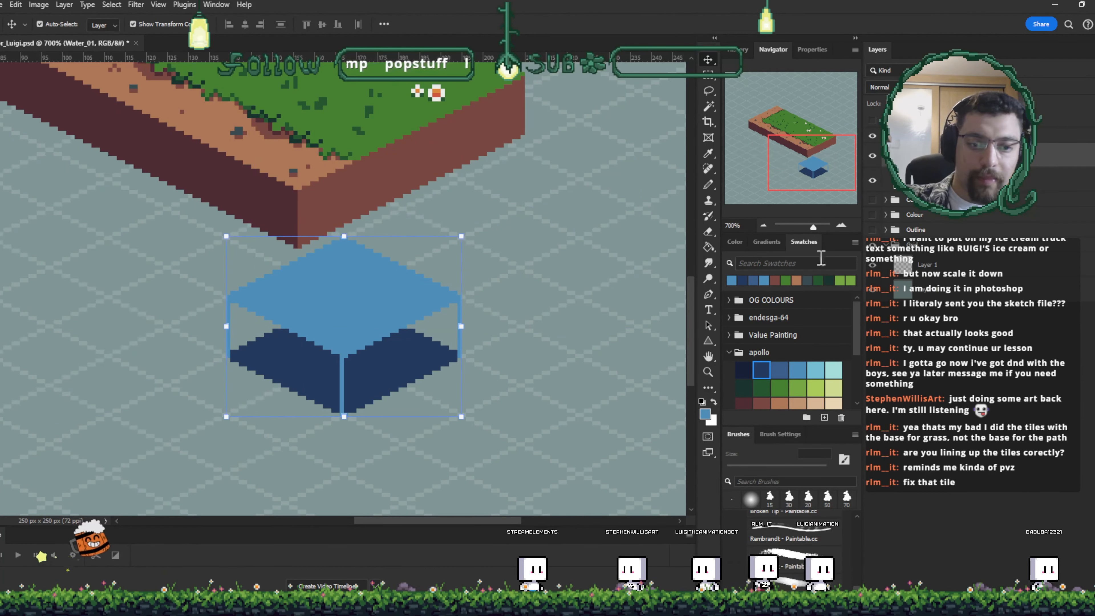
drag(556, 319, 583, 326)
key(i)
key(v)
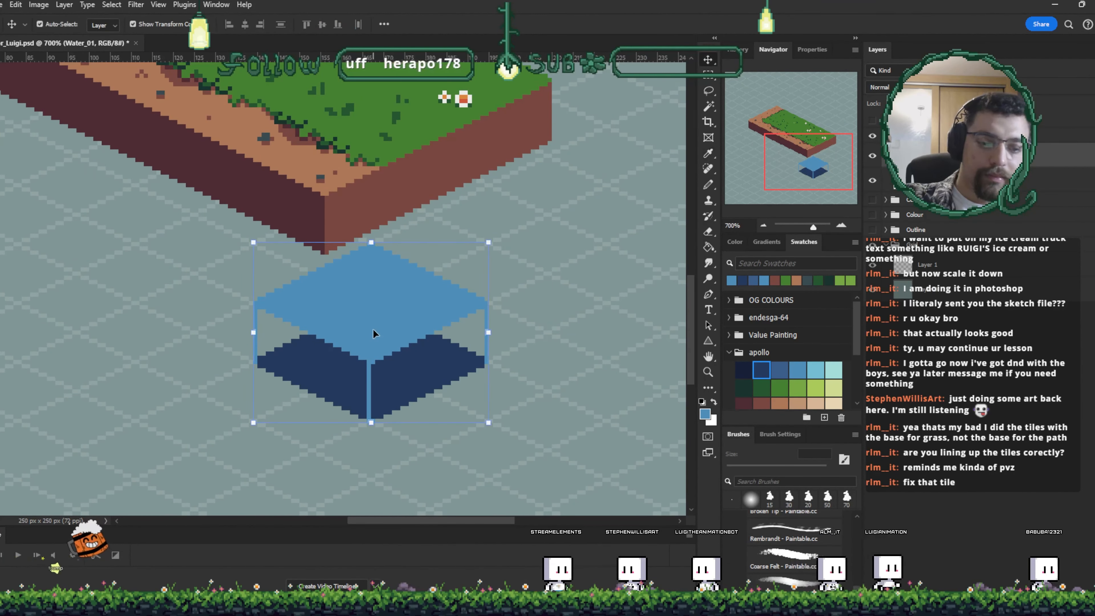
- Pencil the block's top-right edge and fill its two side faces with dark blue shades
key(b)
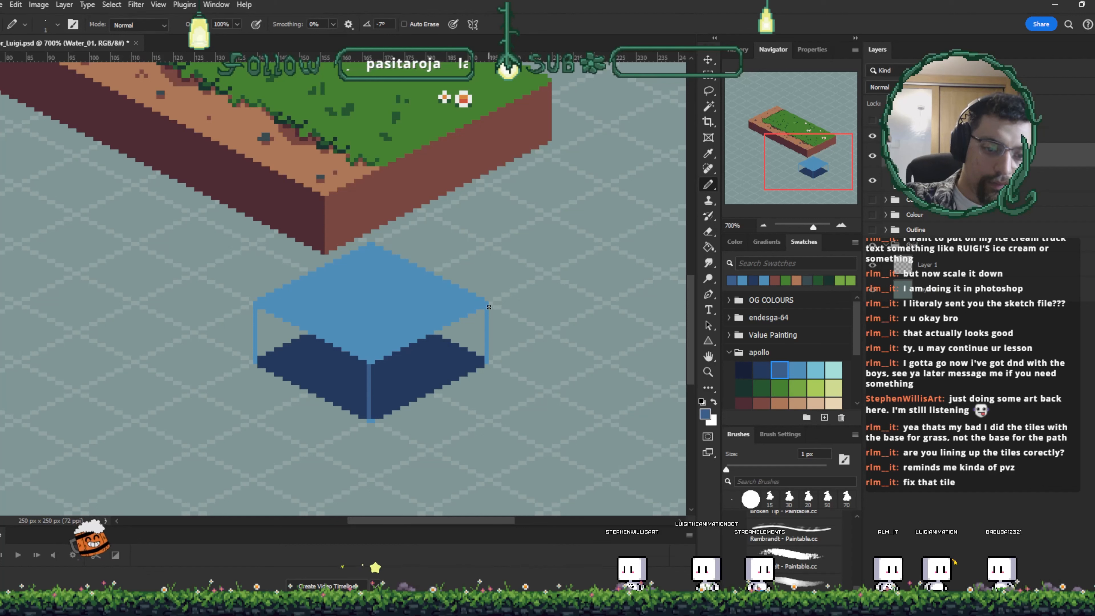
mouse_move(485, 309)
mouse_down()
mouse_move(427, 338)
mouse_move(477, 312)
mouse_up()
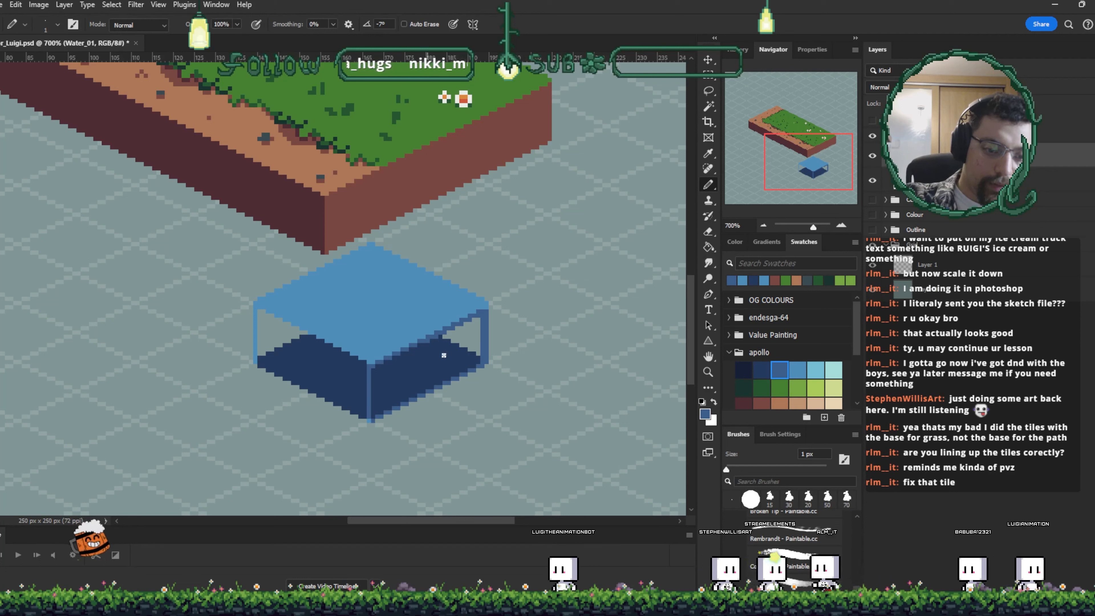
key(g)
click(433, 372)
click(467, 342)
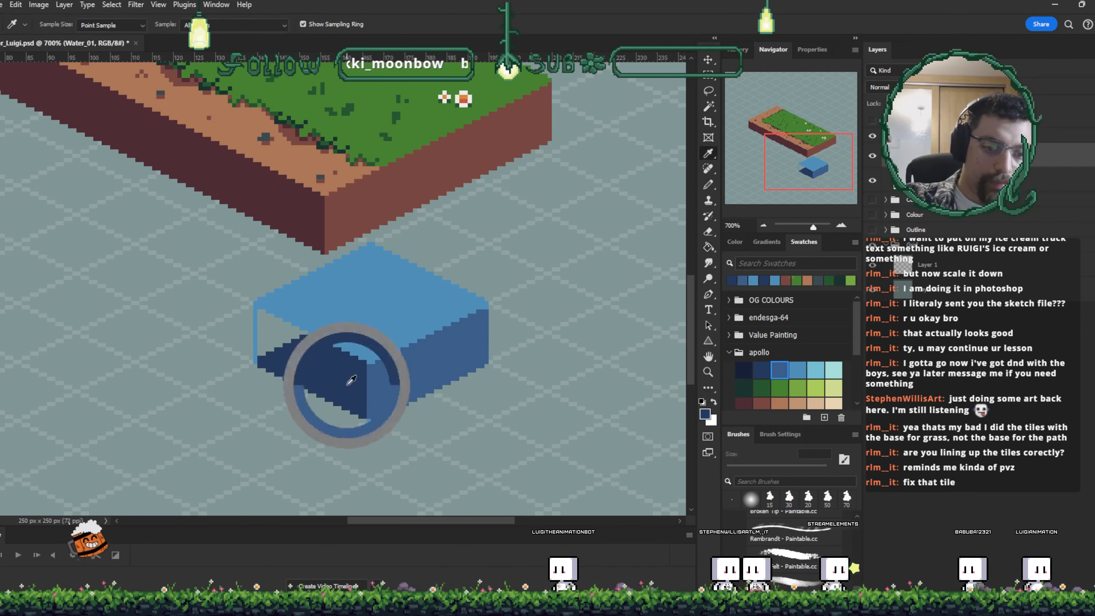
click(286, 334)
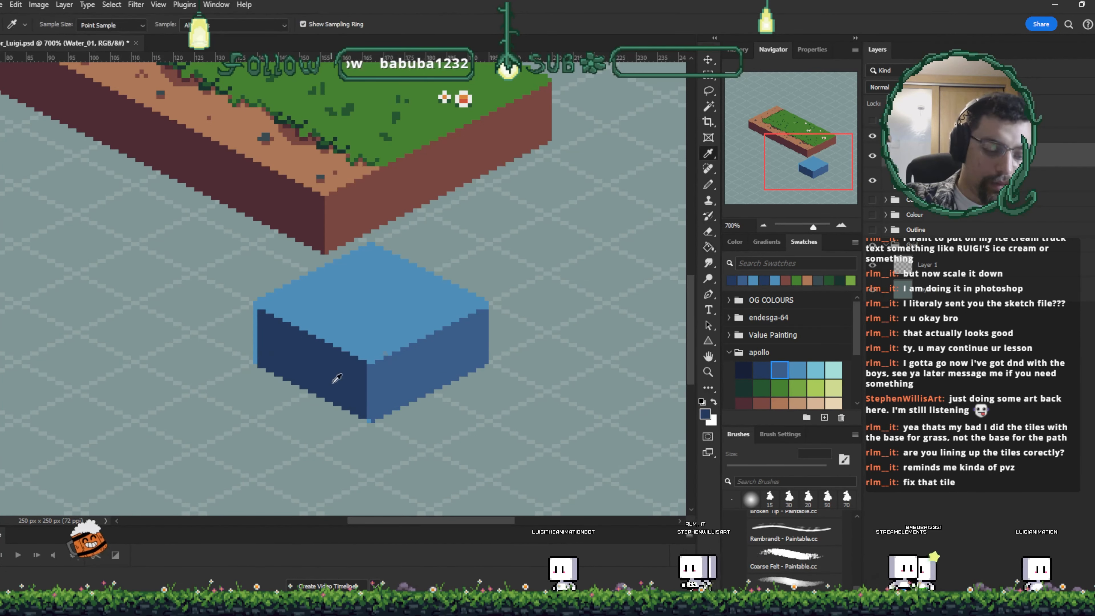
key(b)
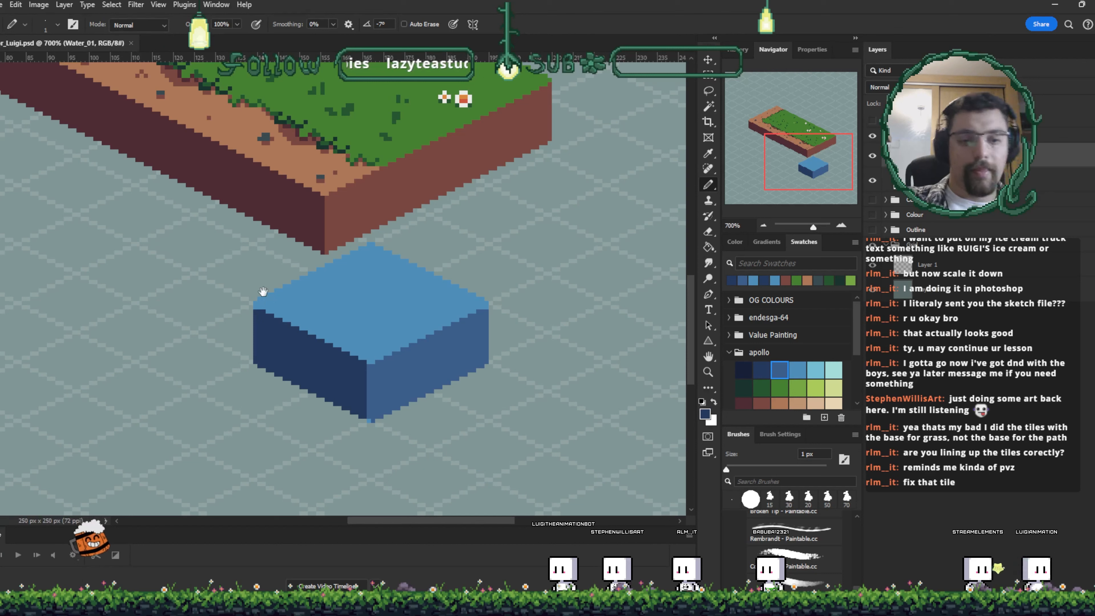
alt+click(376, 402)
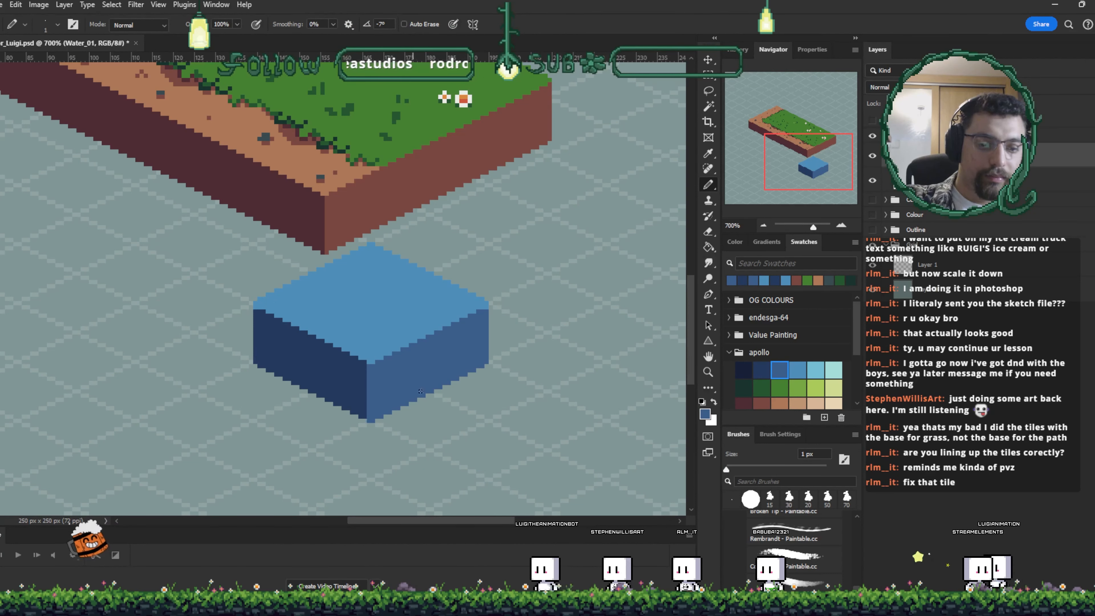
key(v)
mouse_move(394, 344)
mouse_down()
mouse_move(471, 294)
mouse_move(458, 333)
mouse_move(588, 257)
mouse_up()
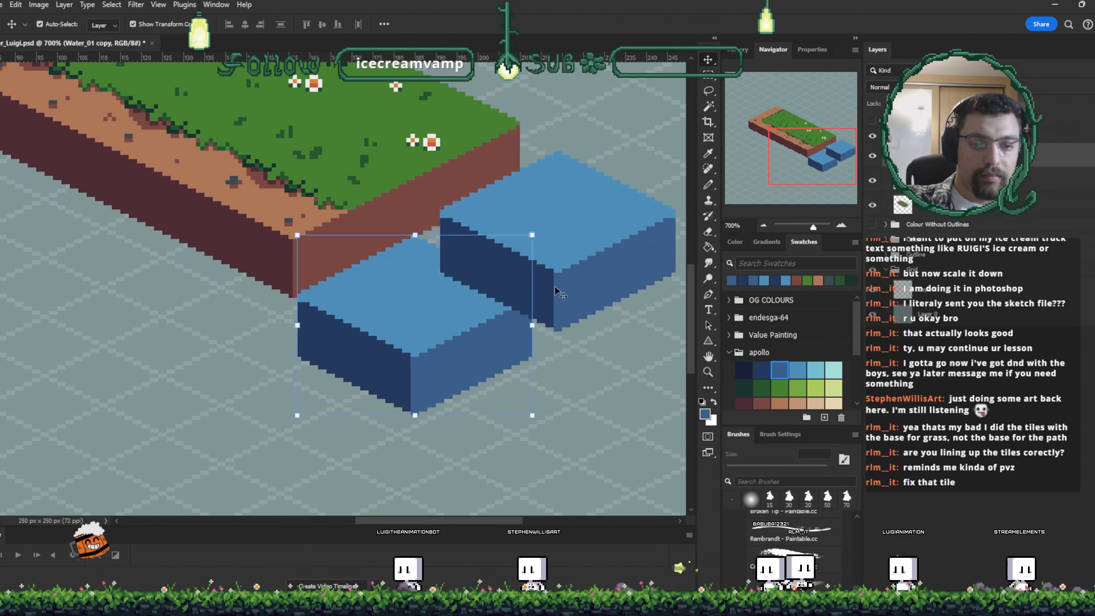
key(ctrl+z)
- Move the water block up against the grass block's base and save the document
drag(443, 333, 547, 286)
key(ctrl+s)
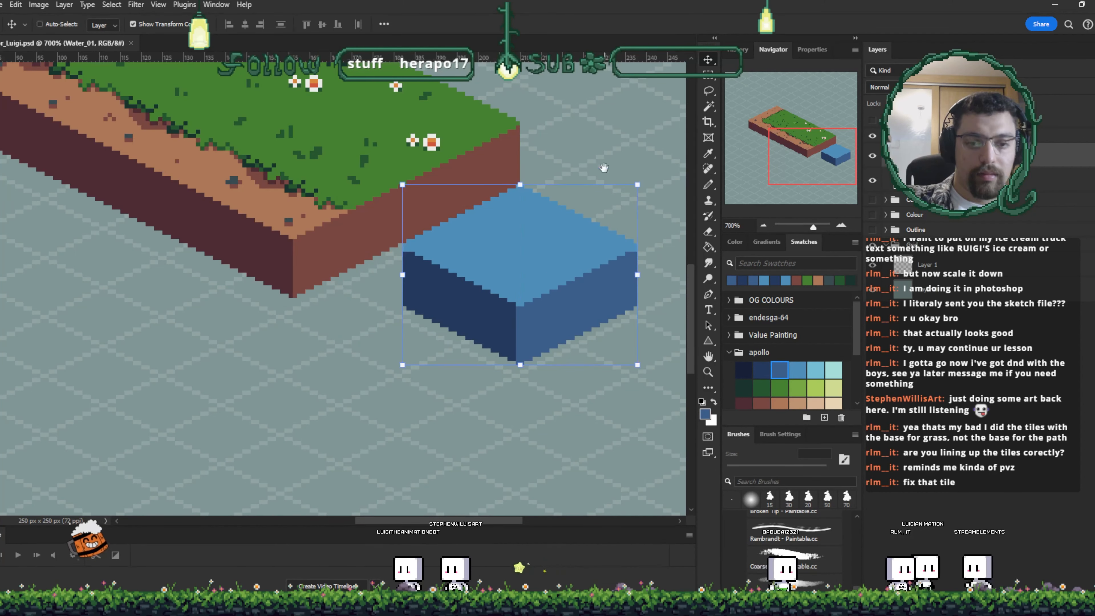
- Zoom in on where the water block meets the grass block to examine the join
drag(607, 148, 562, 199)
ctrl+click(557, 185)
key(ctrl+plus)
key(ctrl+plus)
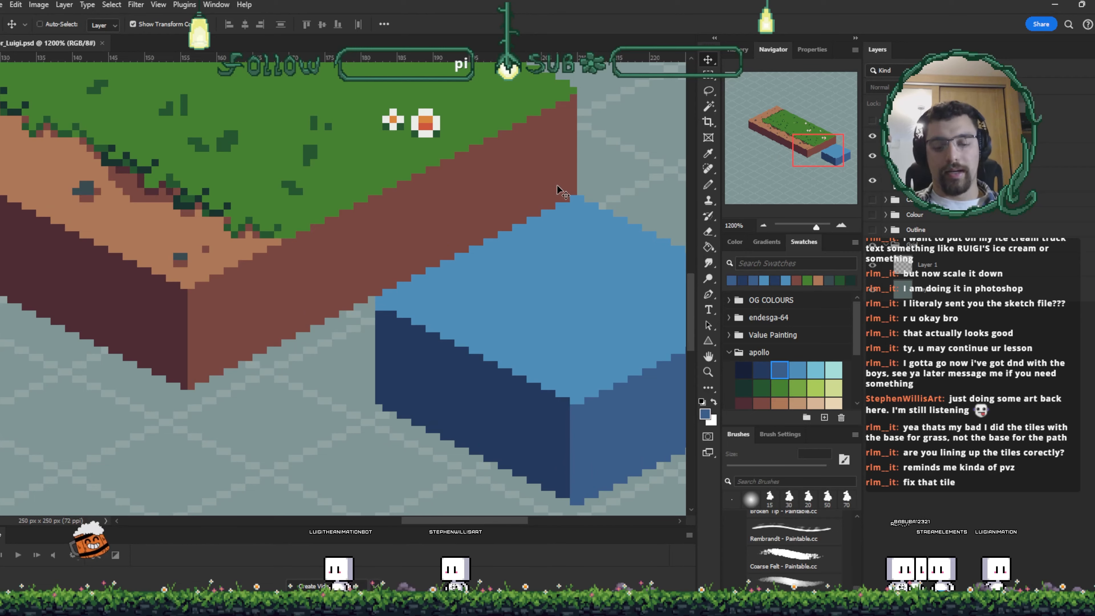
scroll(560, 192, up, 1)
drag(531, 337, 440, 318)
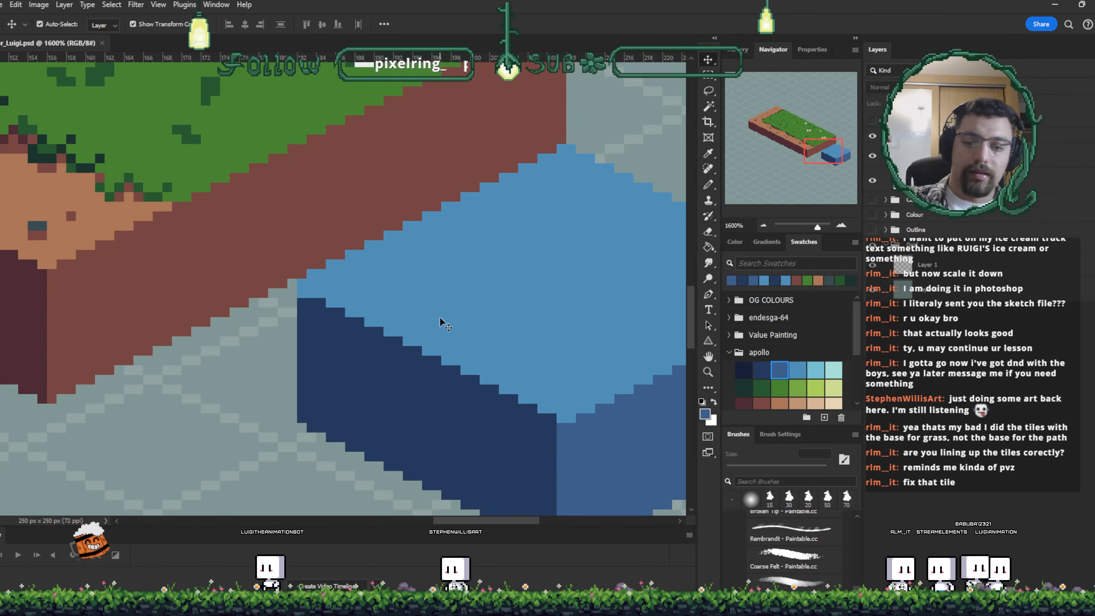
- Pick a light cyan swatch and pencil a highlight line along the water block's top-left edge
click(815, 367)
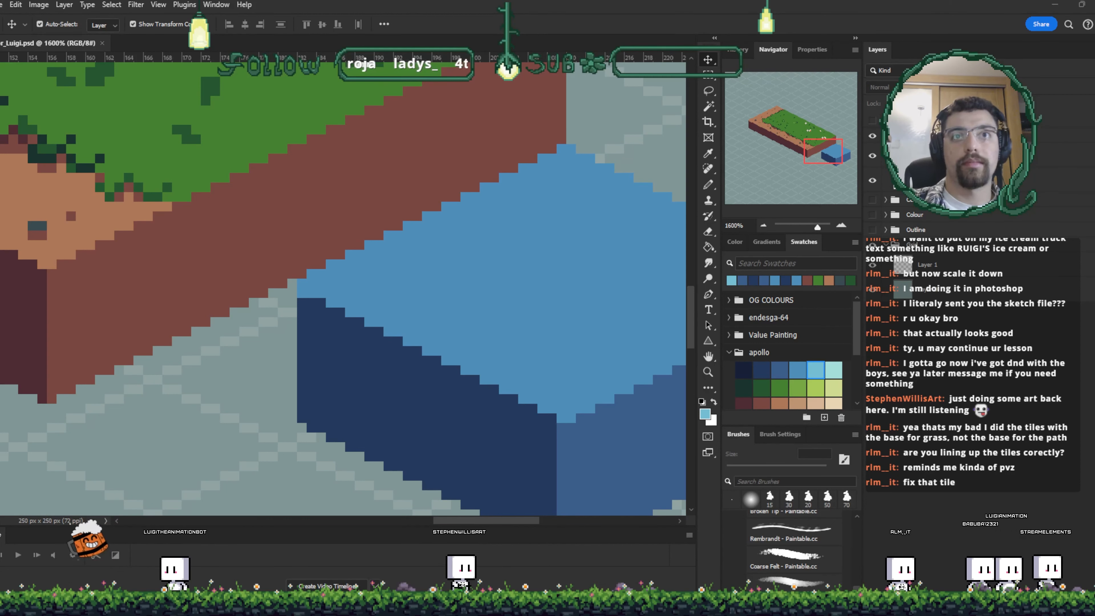
click(800, 368)
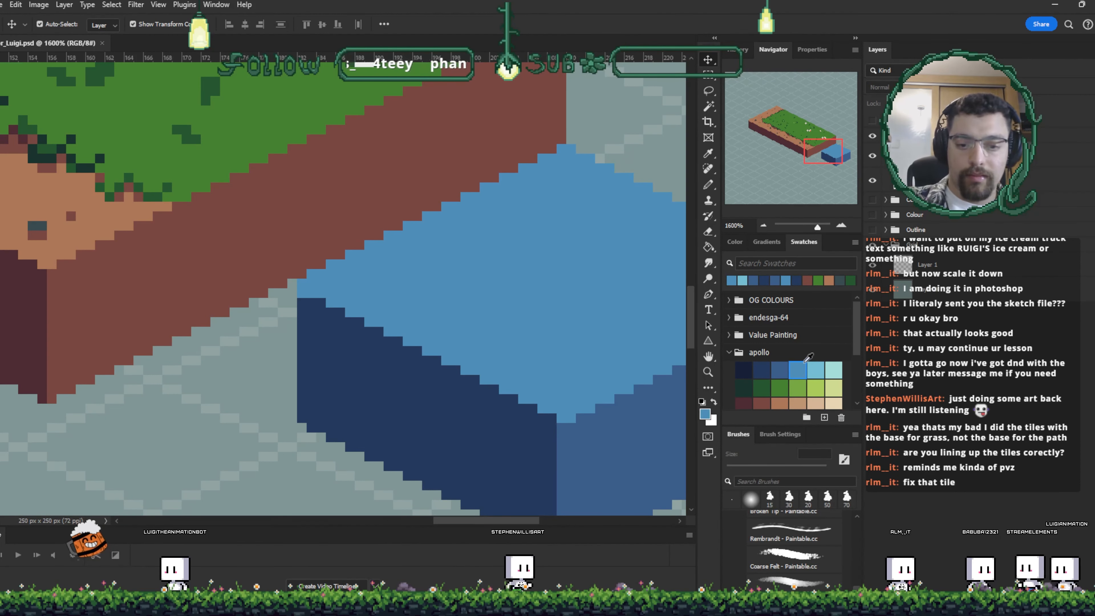
drag(582, 366, 534, 332)
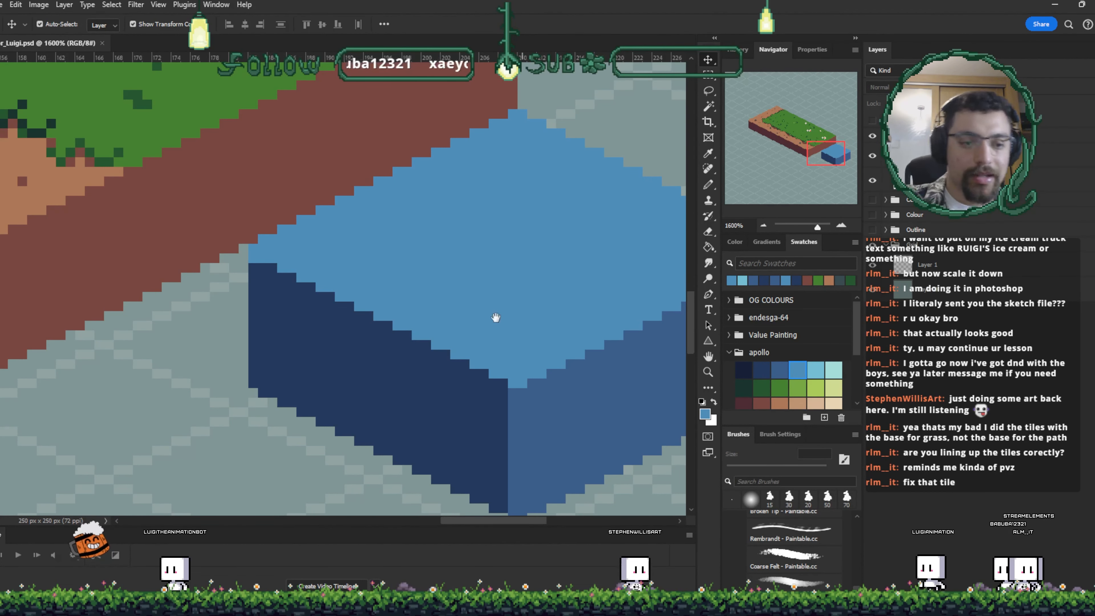
drag(496, 318, 427, 352)
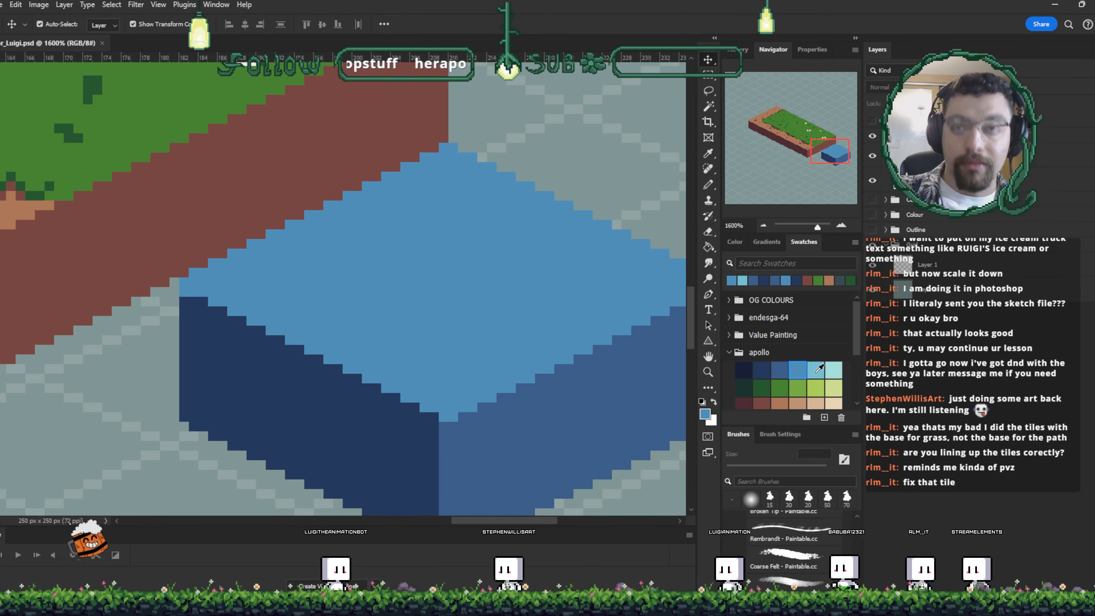
click(251, 283)
key(b)
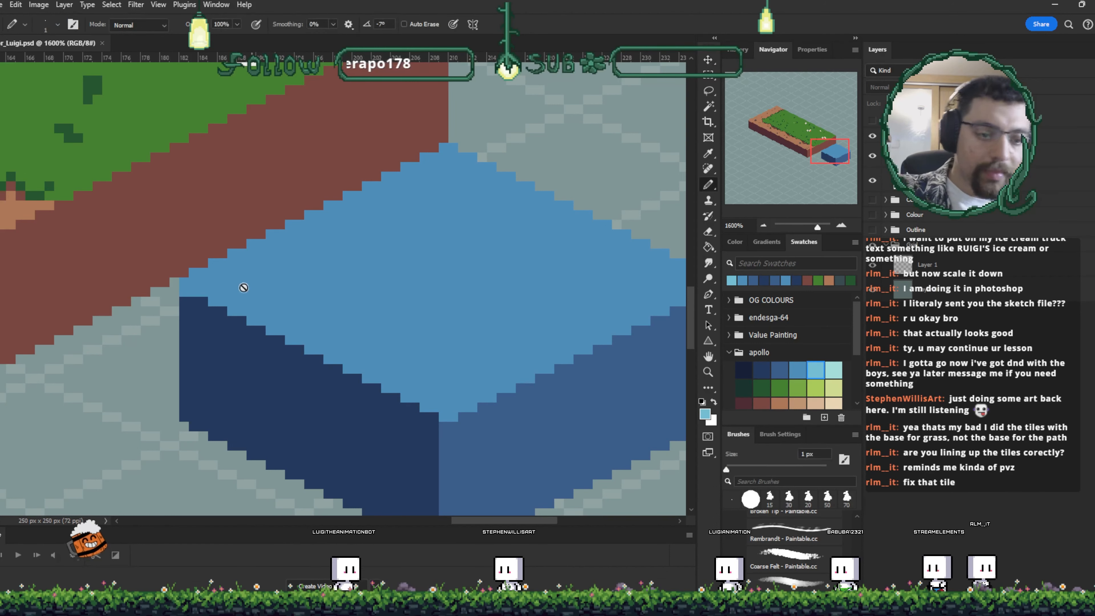
drag(213, 282, 232, 272)
key(ctrl+z)
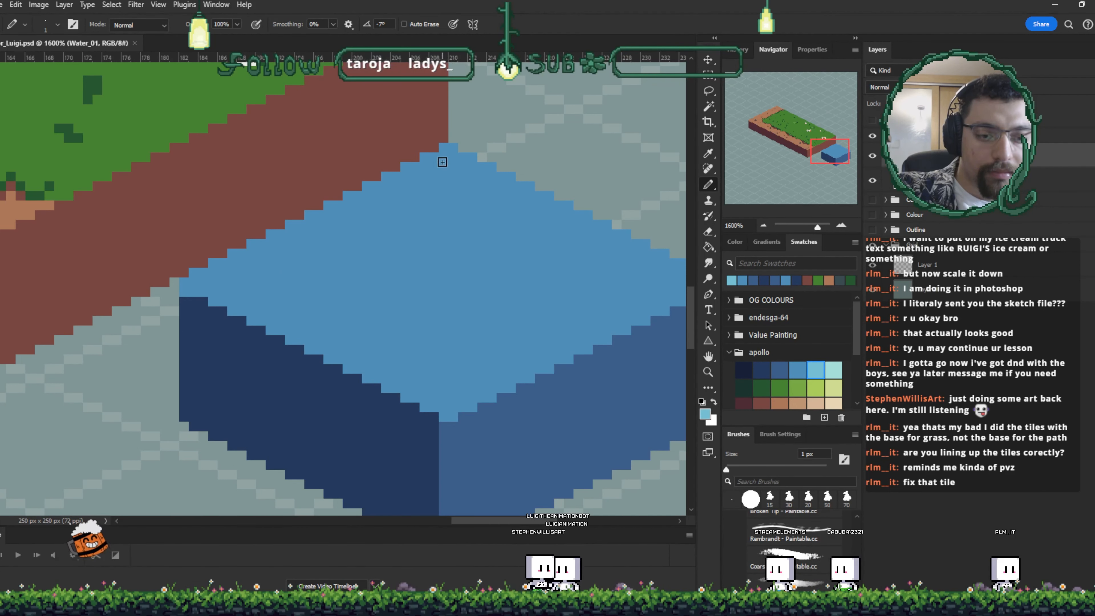
mouse_move(194, 273)
mouse_down()
mouse_move(275, 220)
mouse_move(264, 237)
mouse_move(405, 167)
mouse_up()
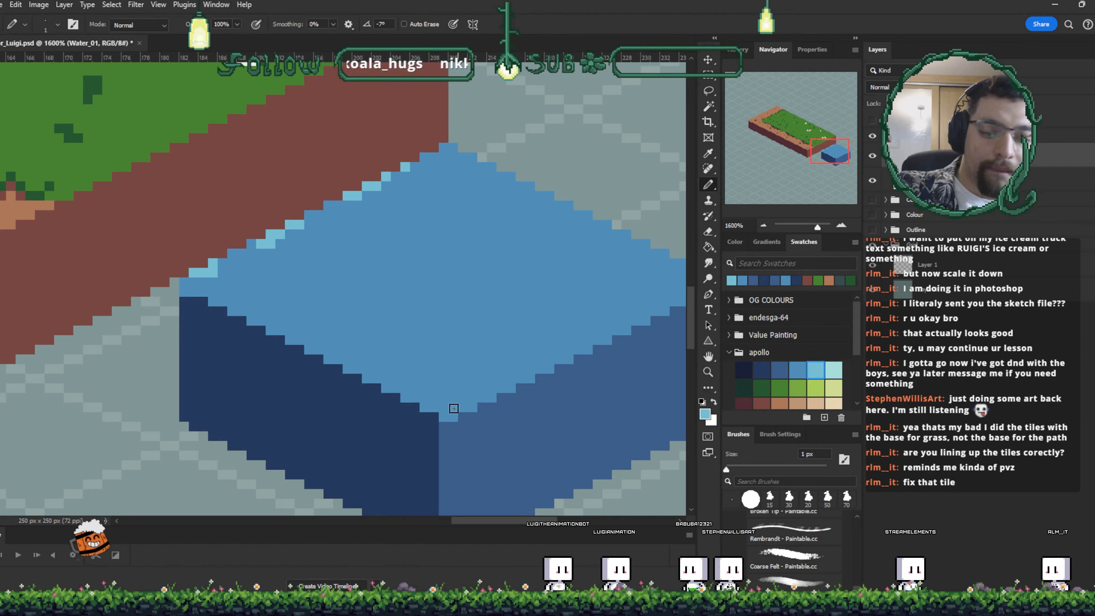
drag(523, 391, 479, 372)
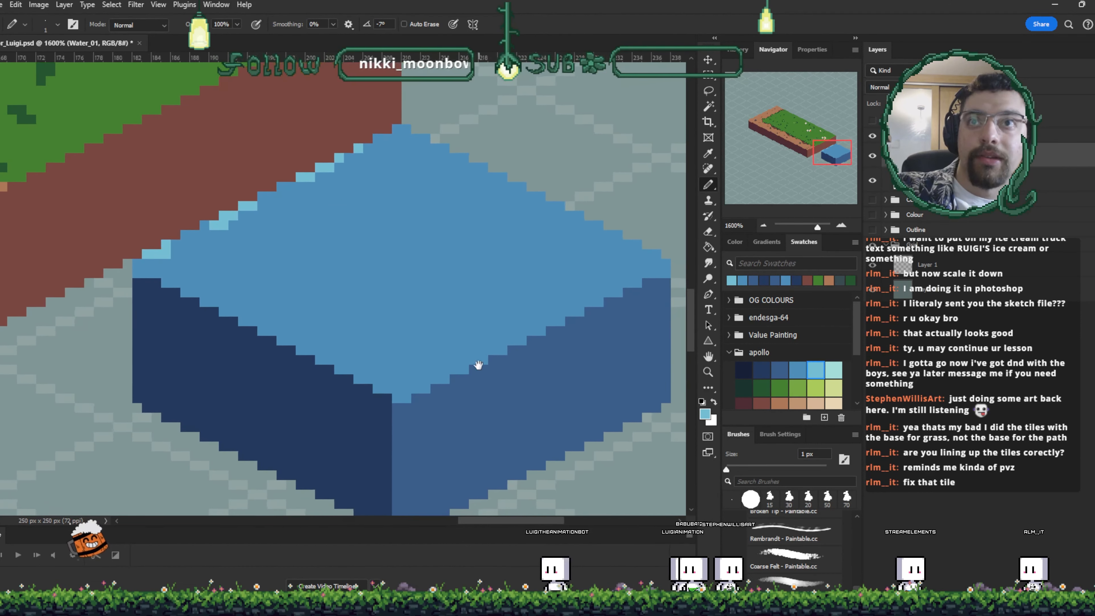
mouse_move(396, 383)
mouse_down()
mouse_move(430, 352)
mouse_move(456, 350)
mouse_move(427, 382)
mouse_up()
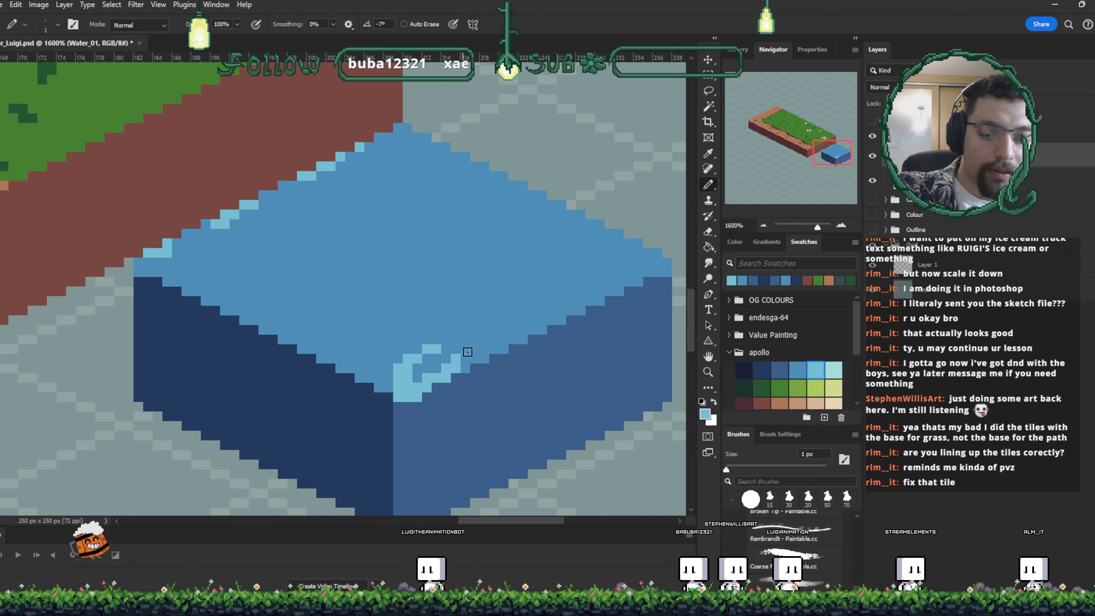
key(ctrl+z)
key(ctrl+z)
key(ctrl+z)
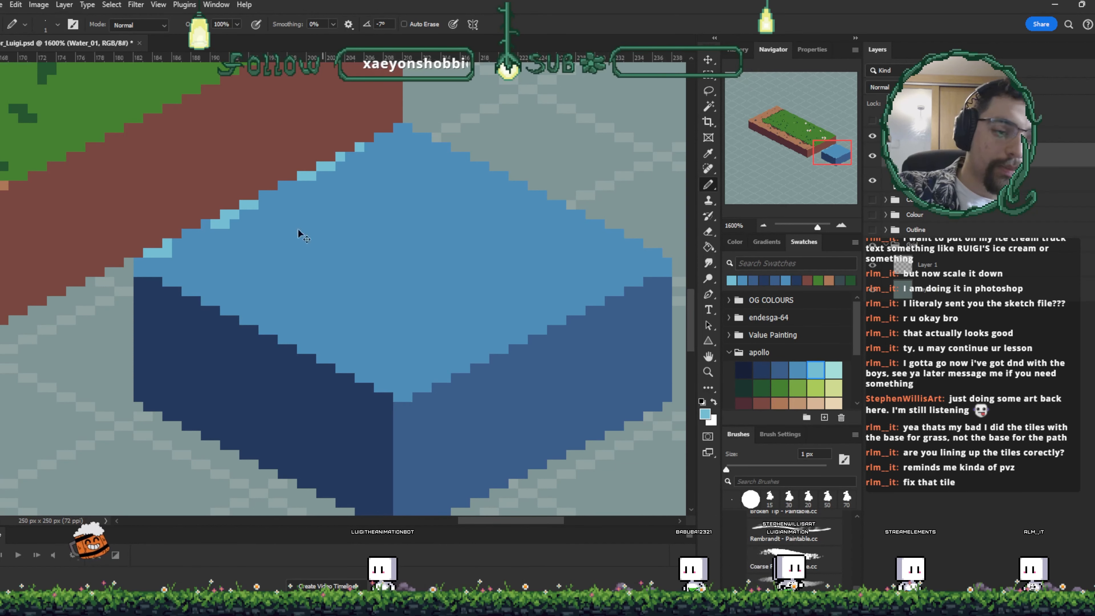
- Pencil a broken row of light cyan foam pixels along the water block's top-left edge
mouse_move(141, 264)
mouse_down()
mouse_move(210, 242)
mouse_move(202, 250)
mouse_move(241, 212)
mouse_move(219, 247)
mouse_move(250, 233)
mouse_move(235, 243)
mouse_move(264, 221)
mouse_move(274, 194)
mouse_move(297, 202)
mouse_move(323, 188)
mouse_move(311, 206)
mouse_move(369, 145)
mouse_move(340, 191)
mouse_move(368, 173)
mouse_move(355, 190)
mouse_move(370, 168)
mouse_move(363, 155)
mouse_move(396, 147)
mouse_up()
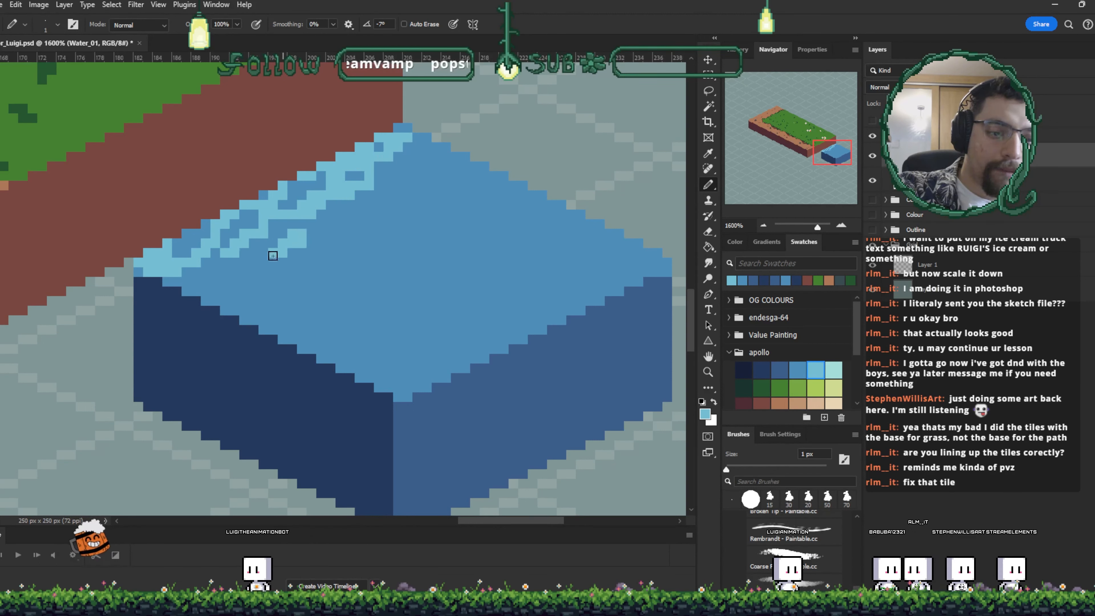
mouse_move(432, 234)
mouse_down()
mouse_move(465, 289)
mouse_move(406, 258)
mouse_move(420, 249)
mouse_move(393, 273)
mouse_up()
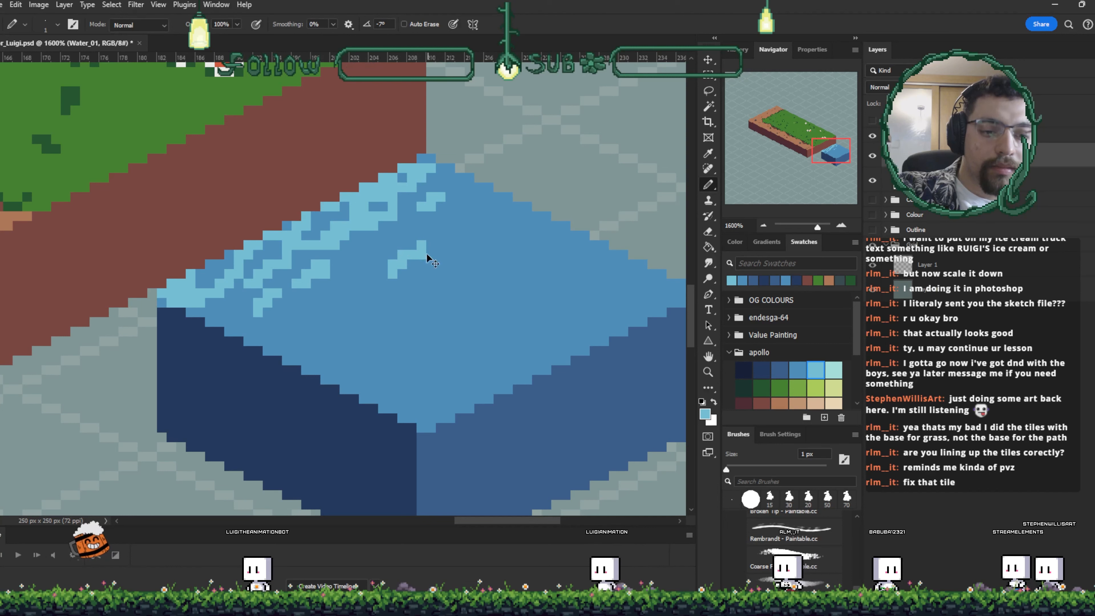
key(ctrl+z)
key(ctrl+z)
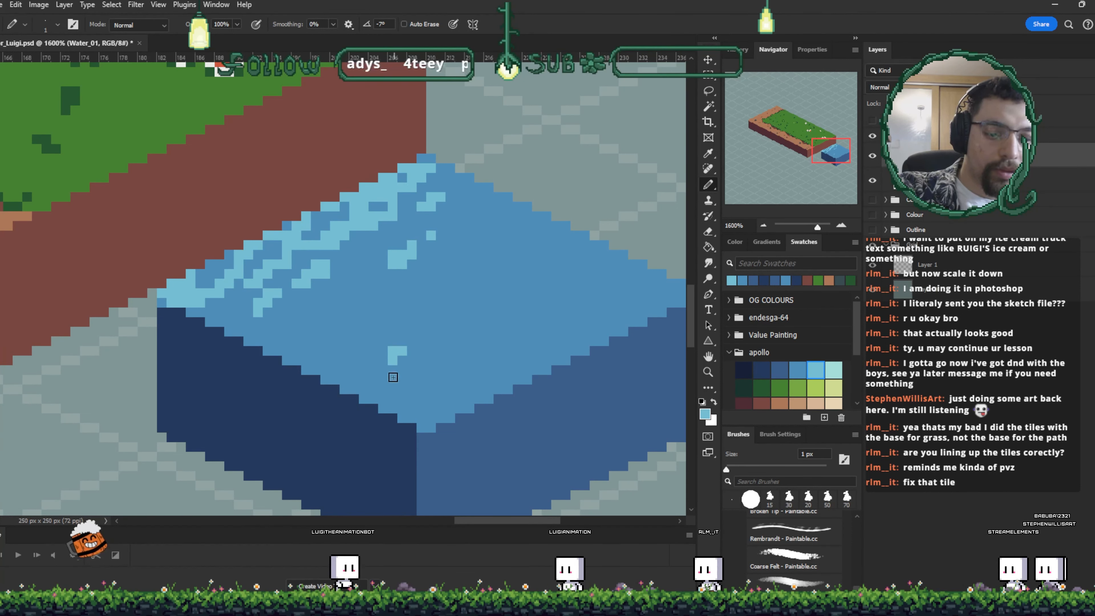
- Pick a paler cyan swatch and pencil foam streaks and small sparkle highlights across the water block's top face
drag(566, 321, 582, 350)
click(833, 371)
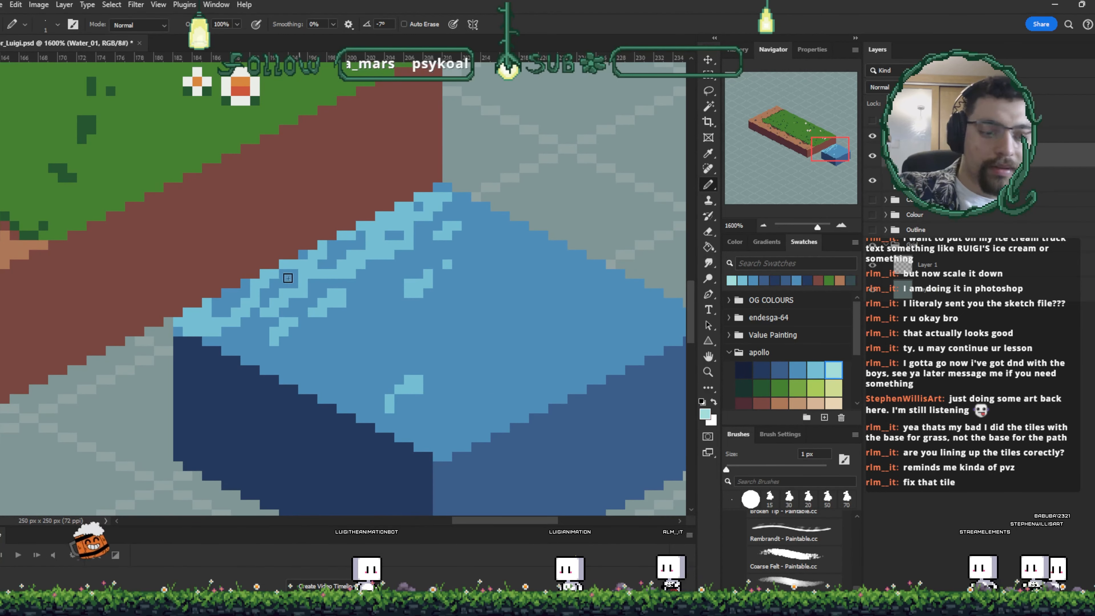
mouse_move(303, 283)
mouse_down()
mouse_move(340, 268)
mouse_move(314, 266)
mouse_move(381, 252)
mouse_move(359, 254)
mouse_move(378, 236)
mouse_up()
click(313, 264)
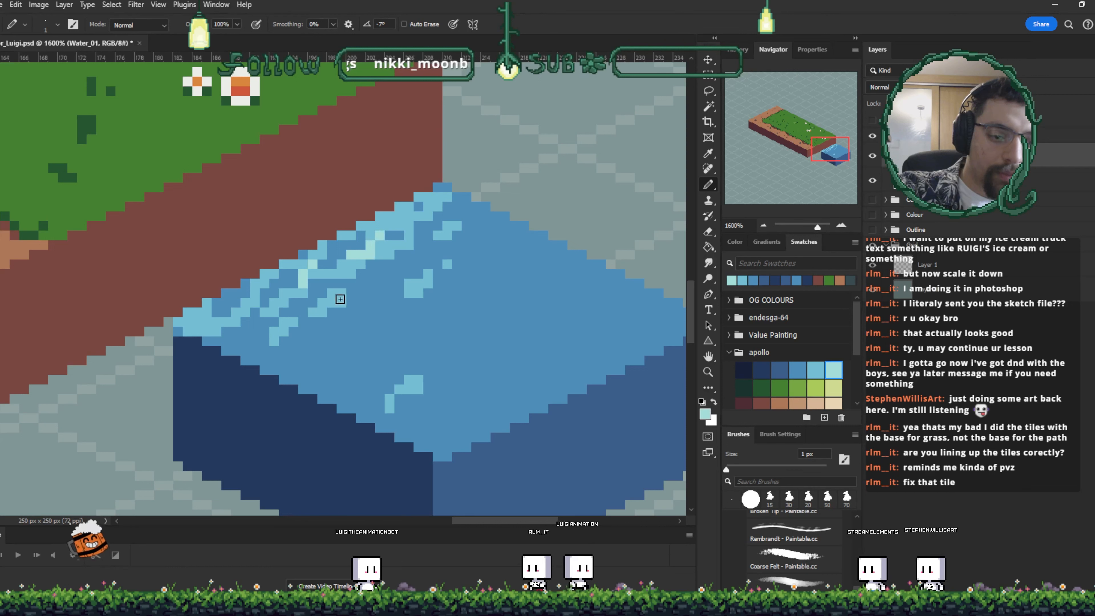
drag(340, 296, 322, 312)
drag(409, 294, 428, 284)
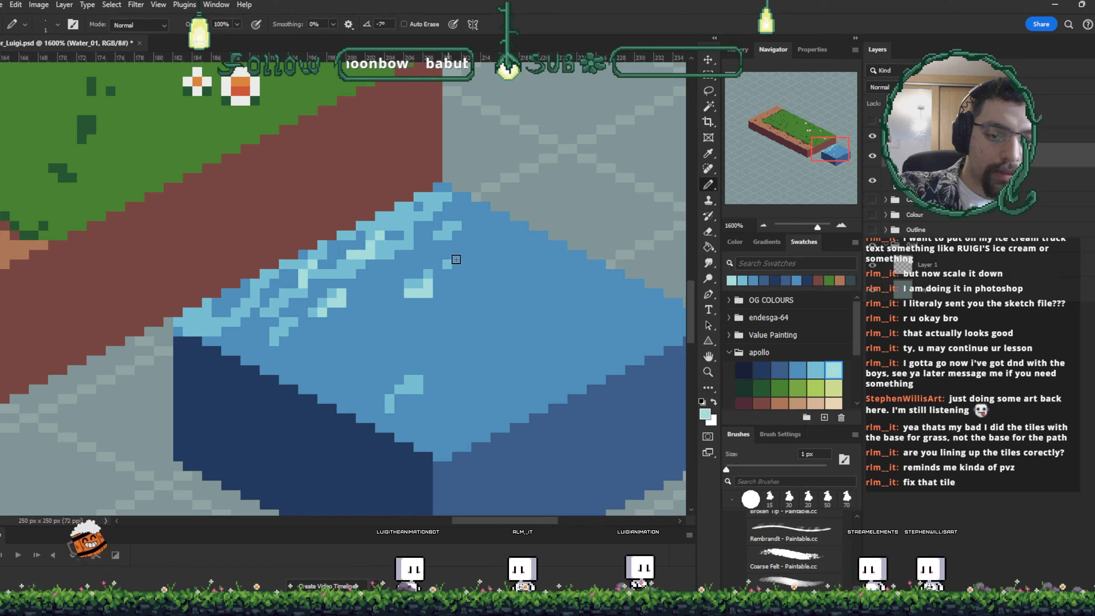
click(448, 264)
drag(419, 379, 409, 391)
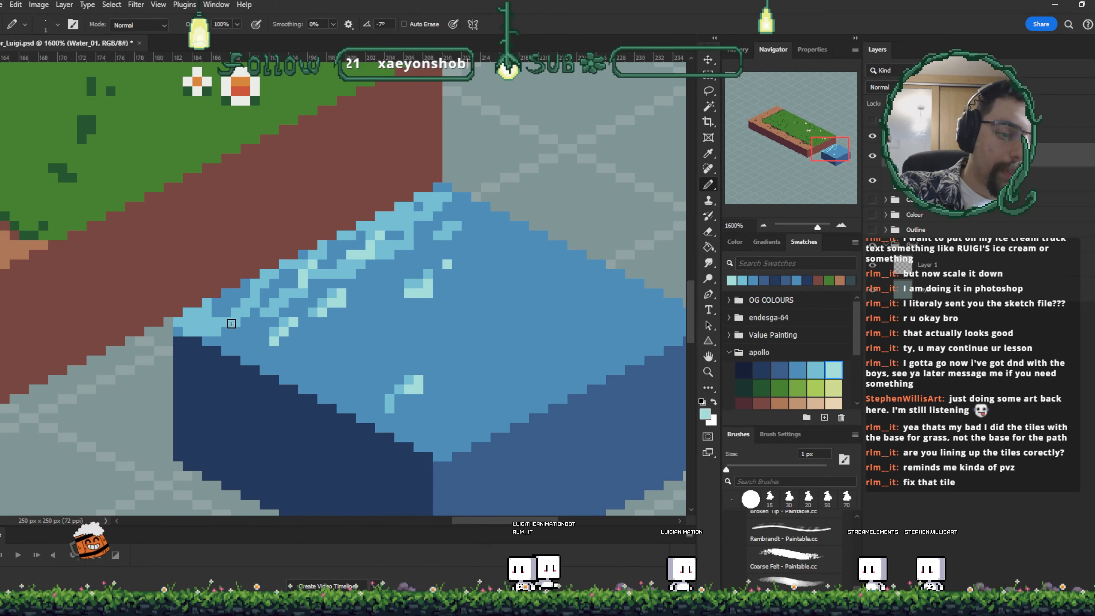
drag(380, 268, 428, 296)
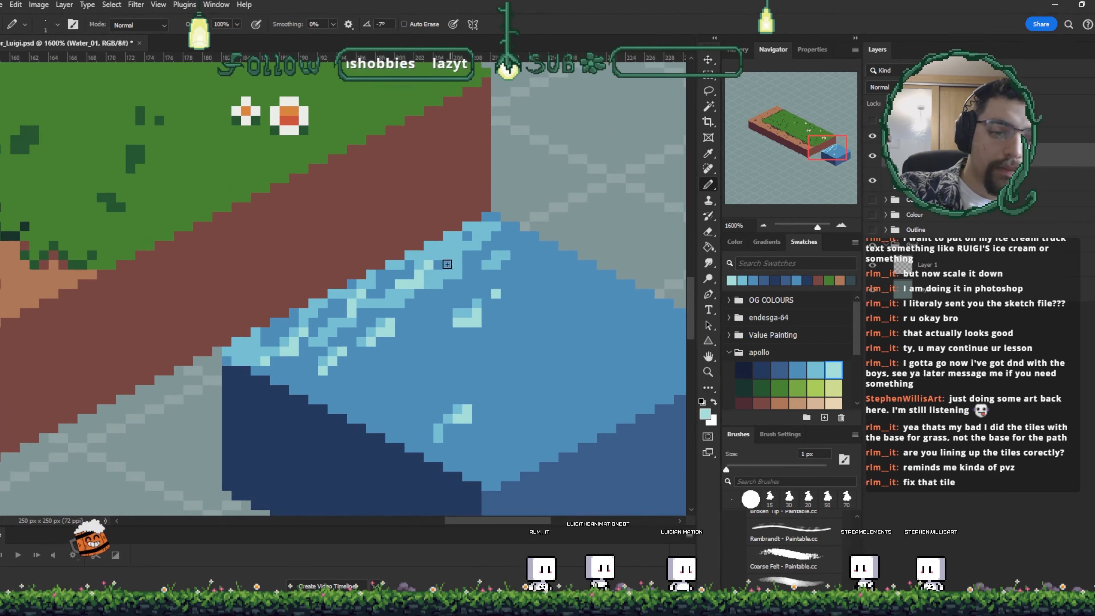
mouse_move(430, 255)
mouse_down()
mouse_move(459, 242)
mouse_move(457, 255)
mouse_move(499, 263)
mouse_move(521, 267)
mouse_up()
click(486, 236)
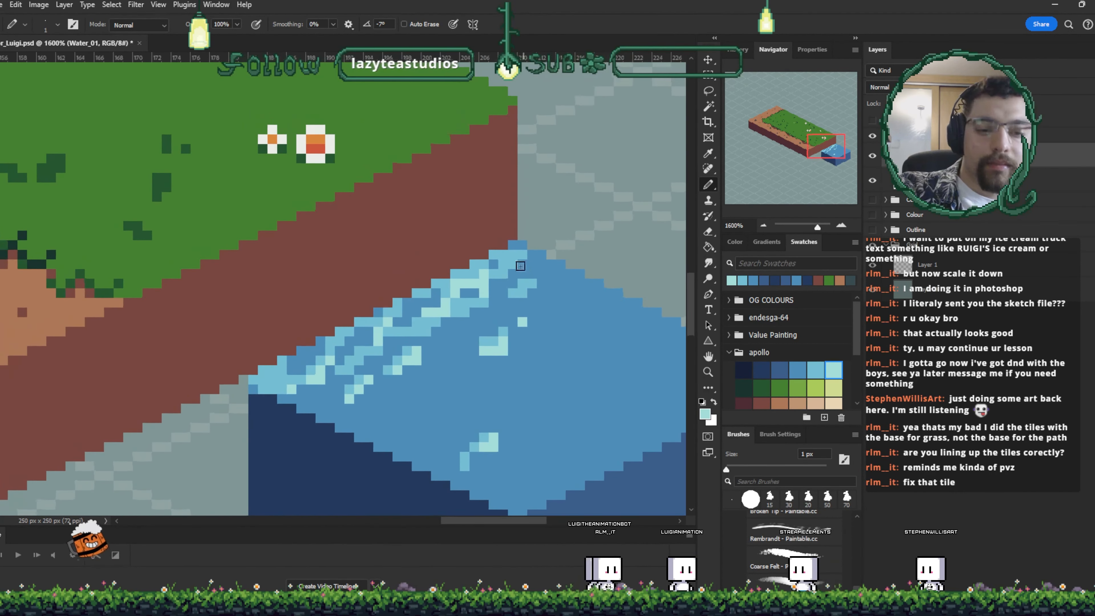
- Sample the dark blue and pencil darker pixels beneath the foam along the top-left edge
key(i)
click(601, 486)
key(b)
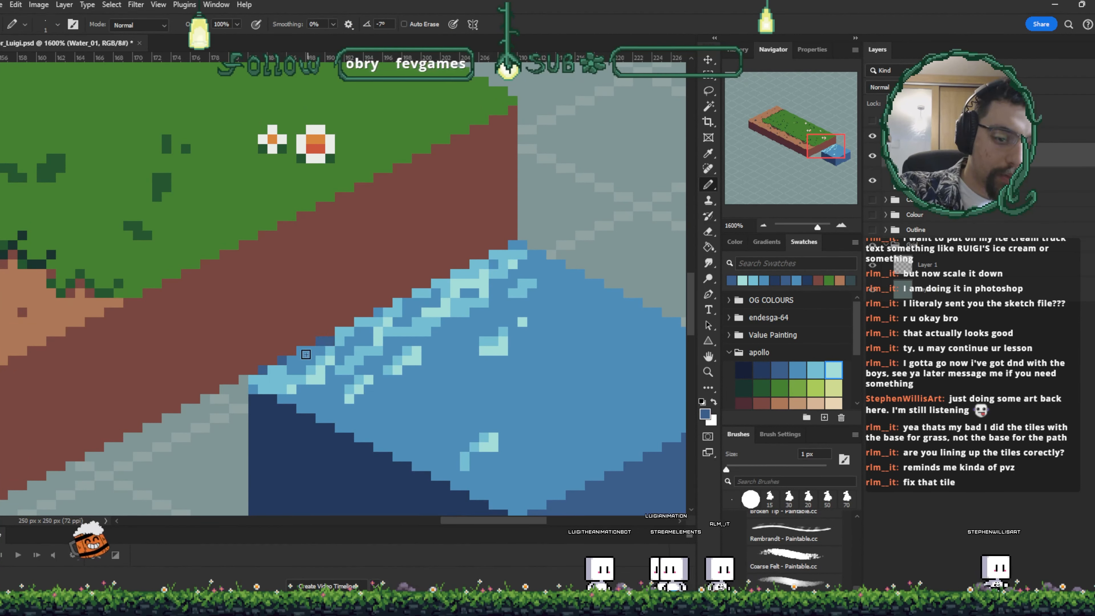
drag(358, 321, 424, 301)
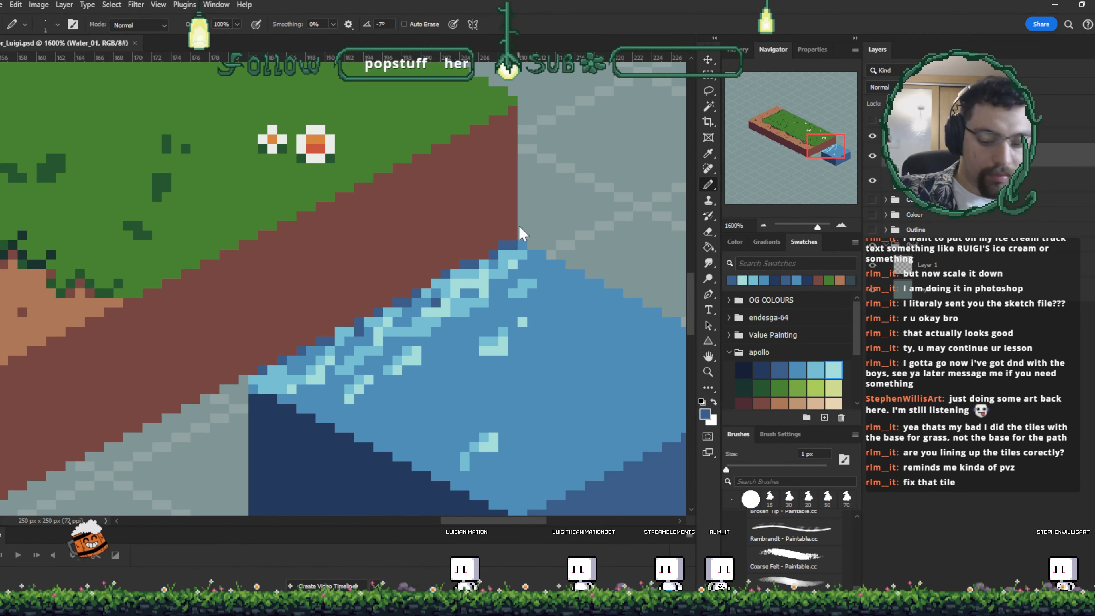
- Try duplicating the water block and placing the copy along the grass block's front edge
key(ctrl+minus)
alt+click(404, 298)
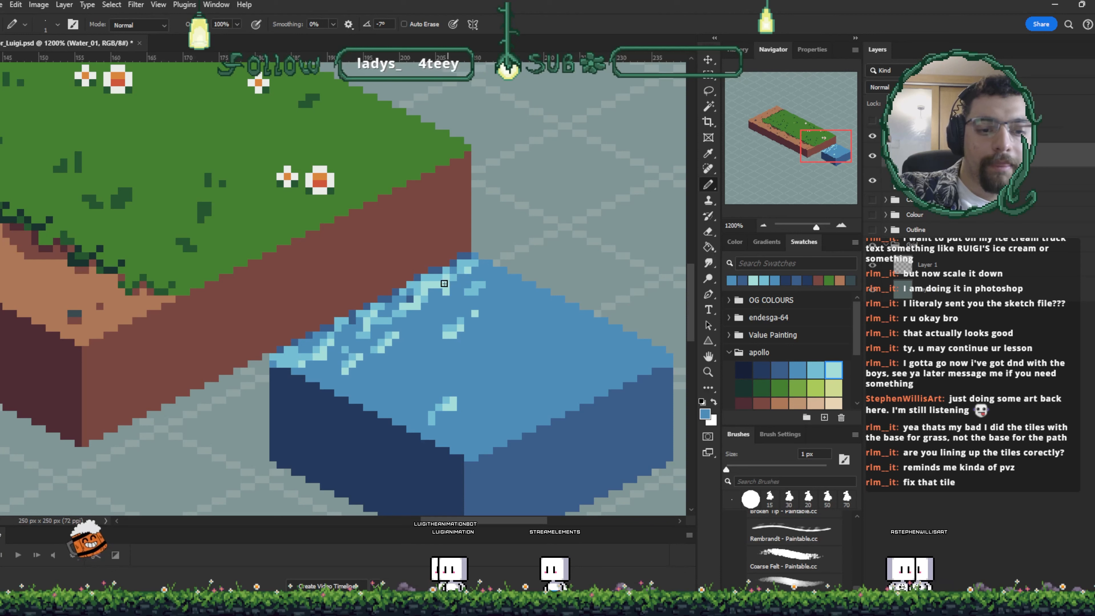
key(ctrl+minus)
key(ctrl+minus)
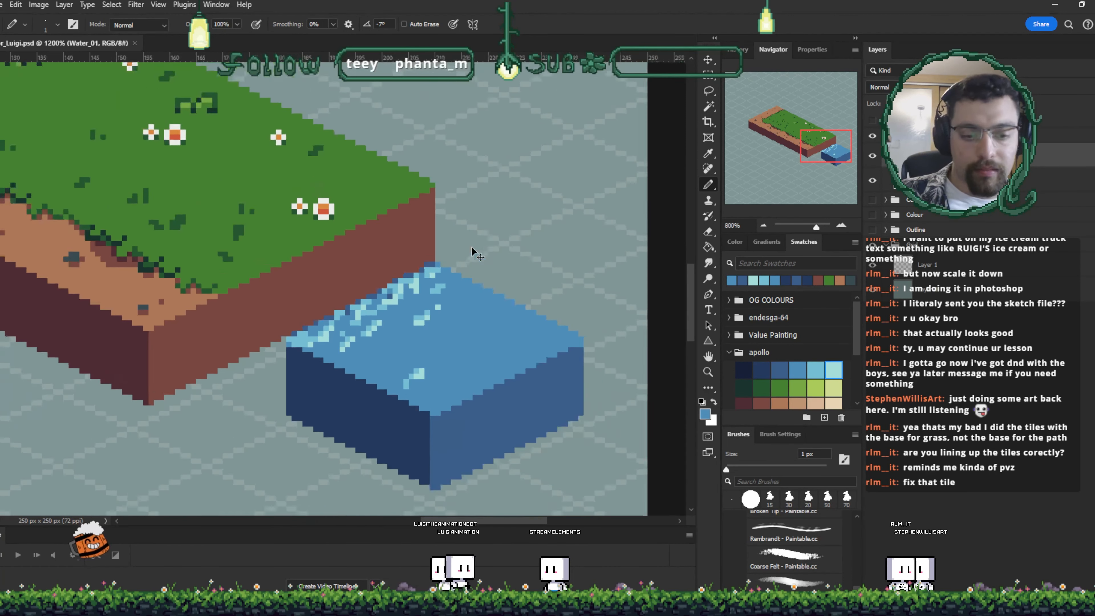
drag(438, 344, 325, 401)
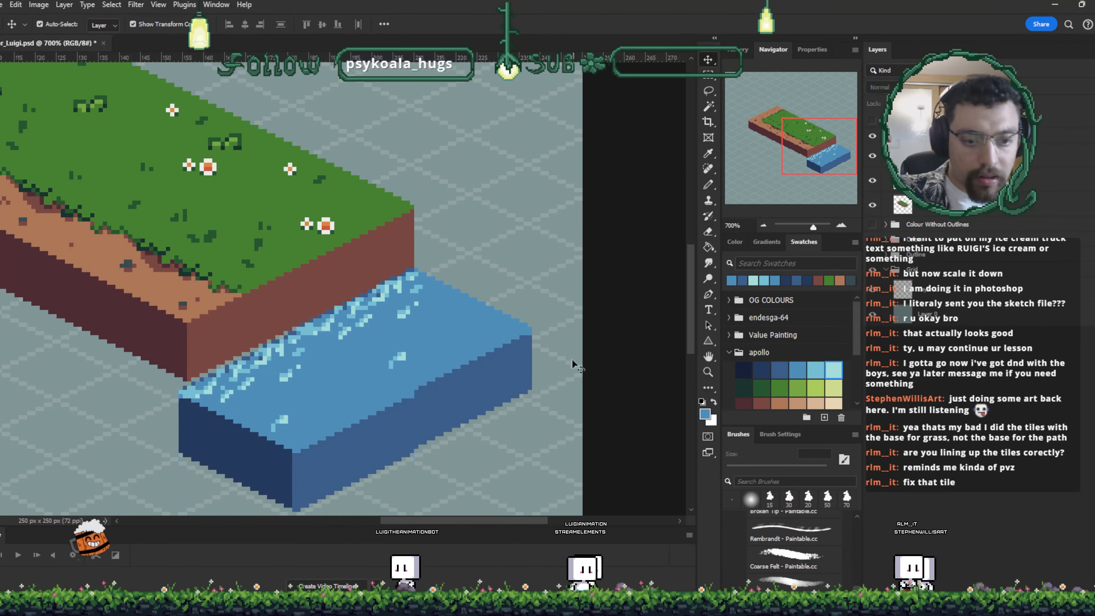
click(245, 432)
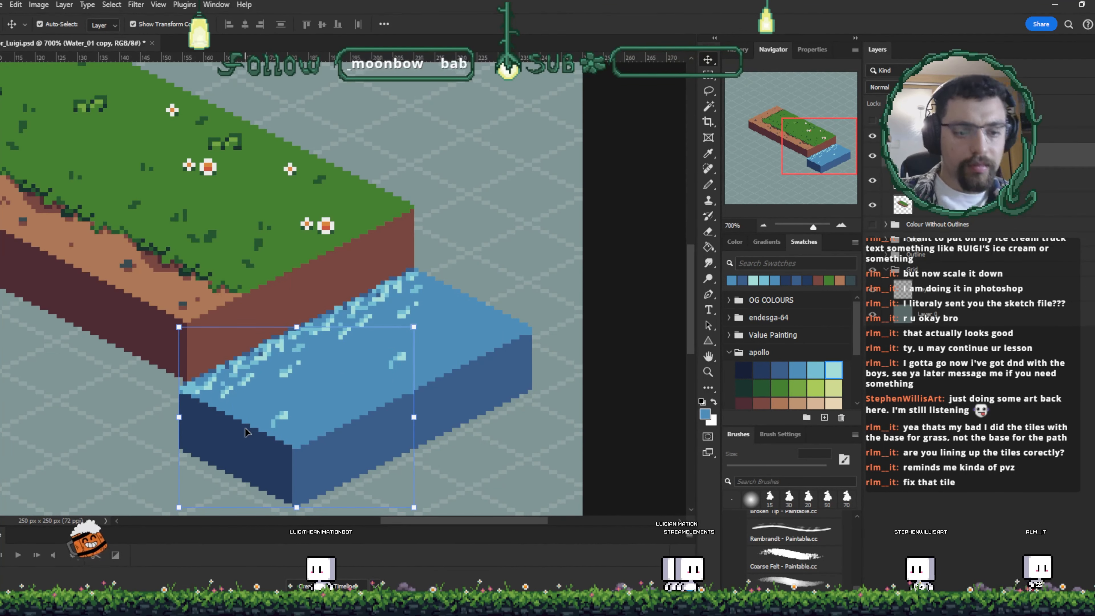
key(ctrl+z)
key(ctrl+minus)
key(ctrl+minus)
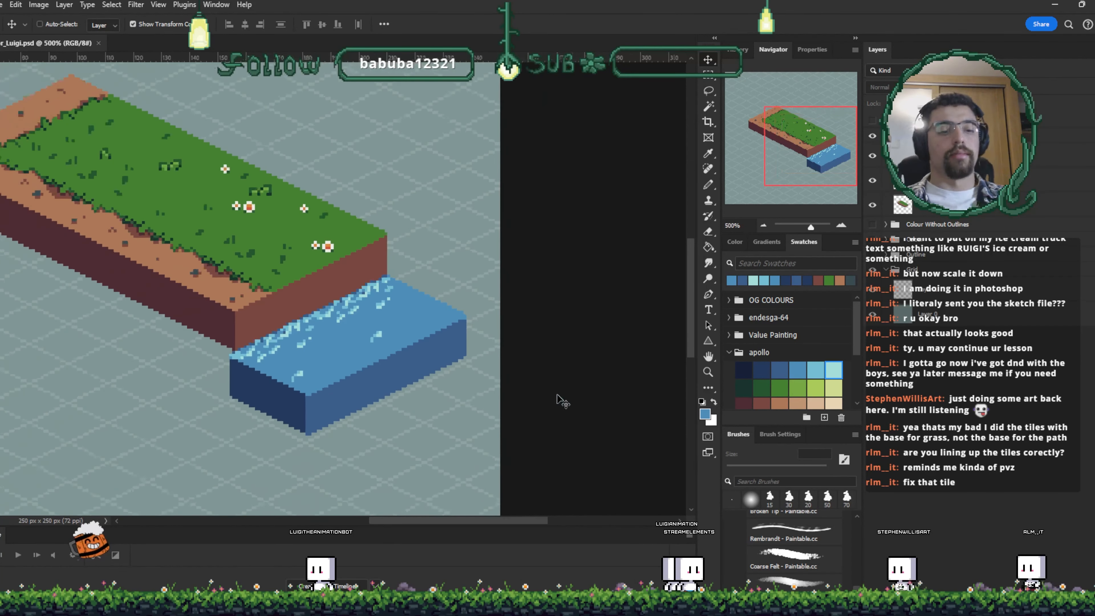
key(ctrl+minus)
key(ctrl+minus)
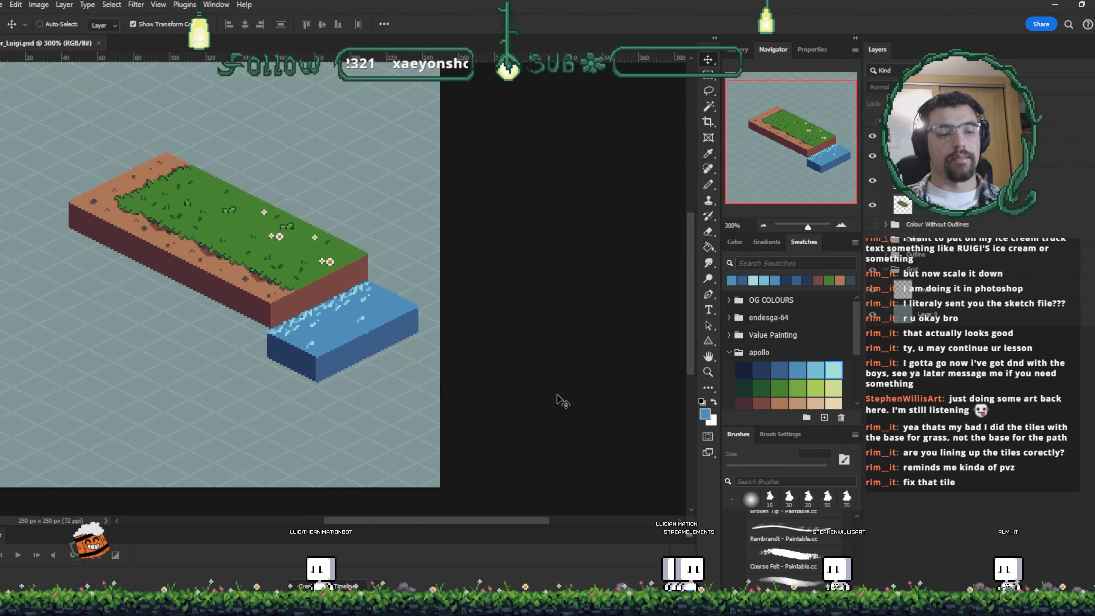
key(ctrl+plus)
key(ctrl+plus)
key(ctrl+plus)
key(ctrl+plus)
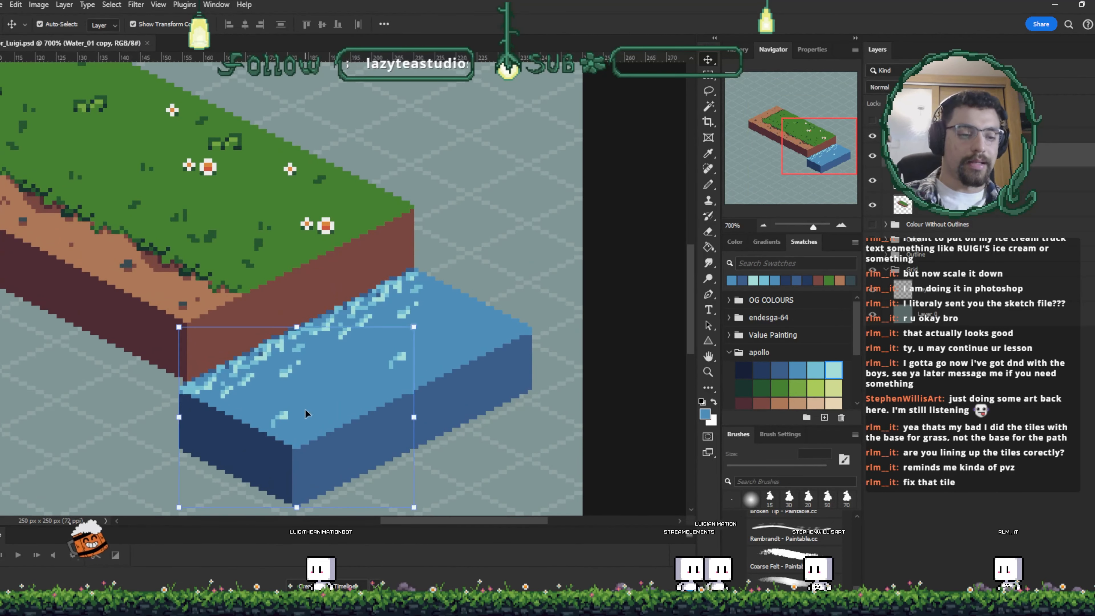
key(ctrl+z)
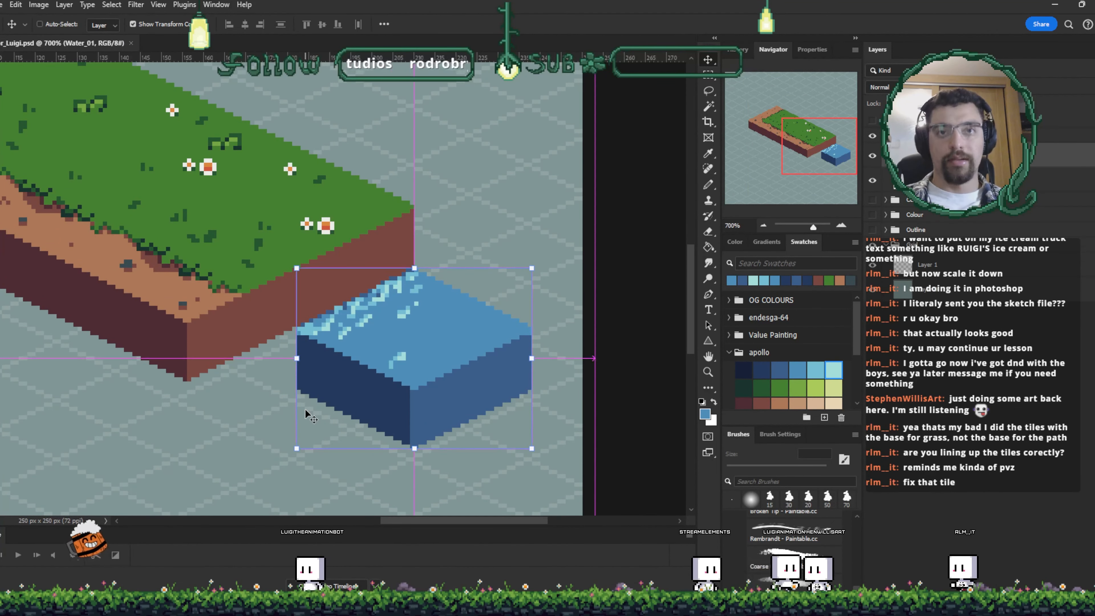
- Pencil a dark blue pixel at the water block's left top corner near the grass block
key(ctrl+plus)
key(ctrl+plus)
key(ctrl+plus)
key(ctrl+plus)
key(ctrl+plus)
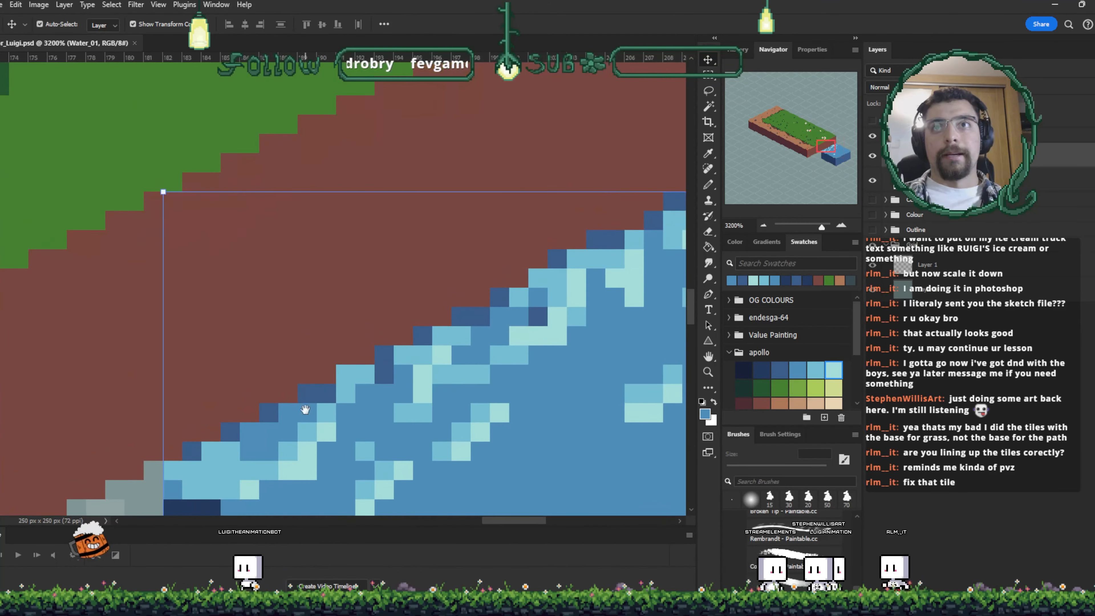
drag(305, 409, 499, 268)
key(ctrl+minus)
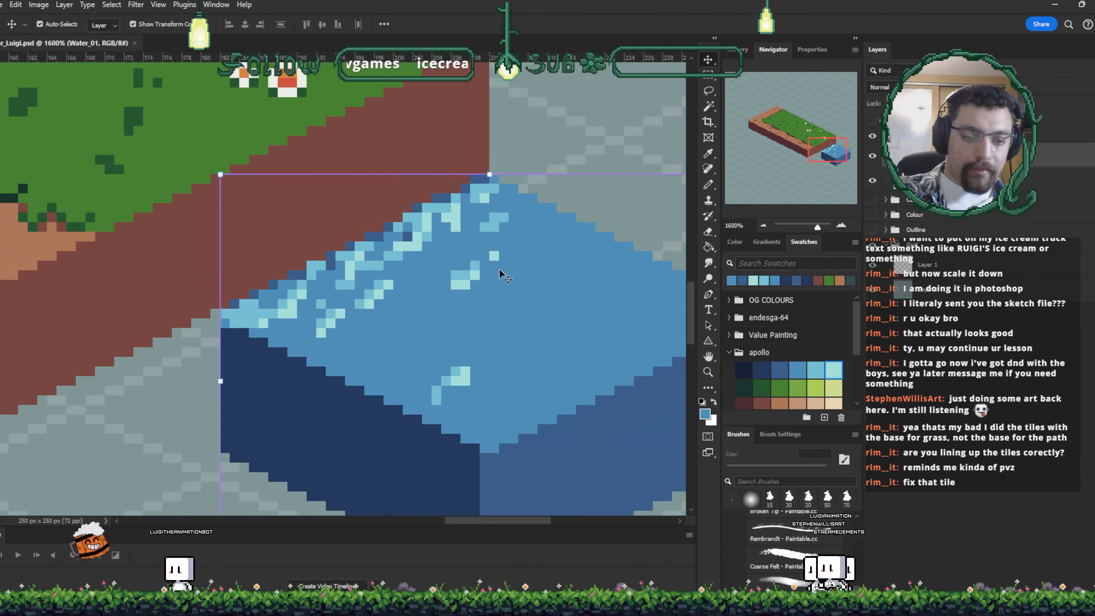
key(b)
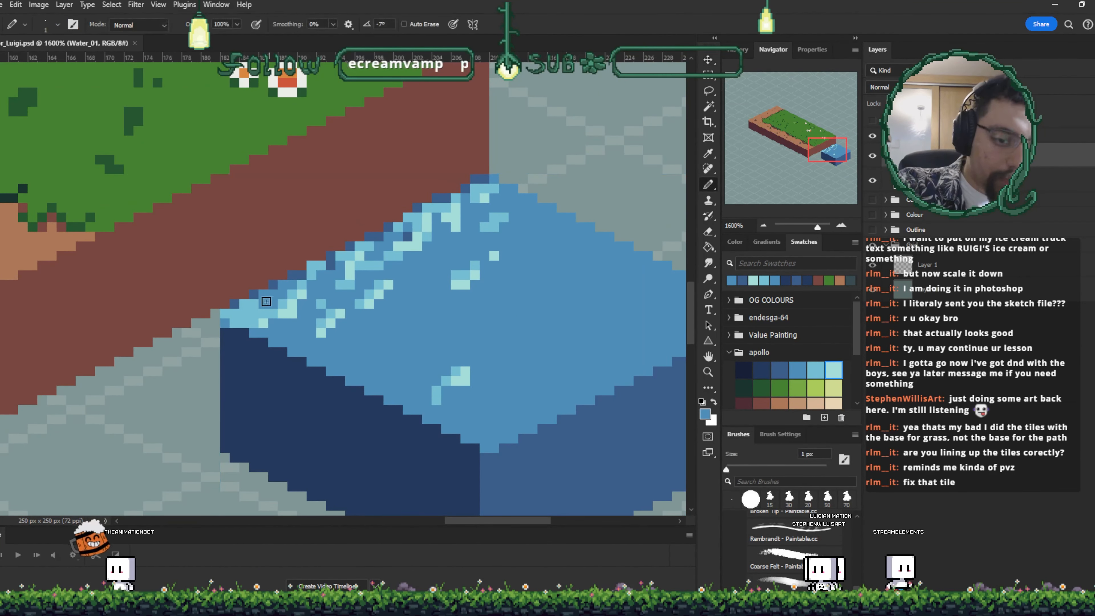
alt+click(278, 306)
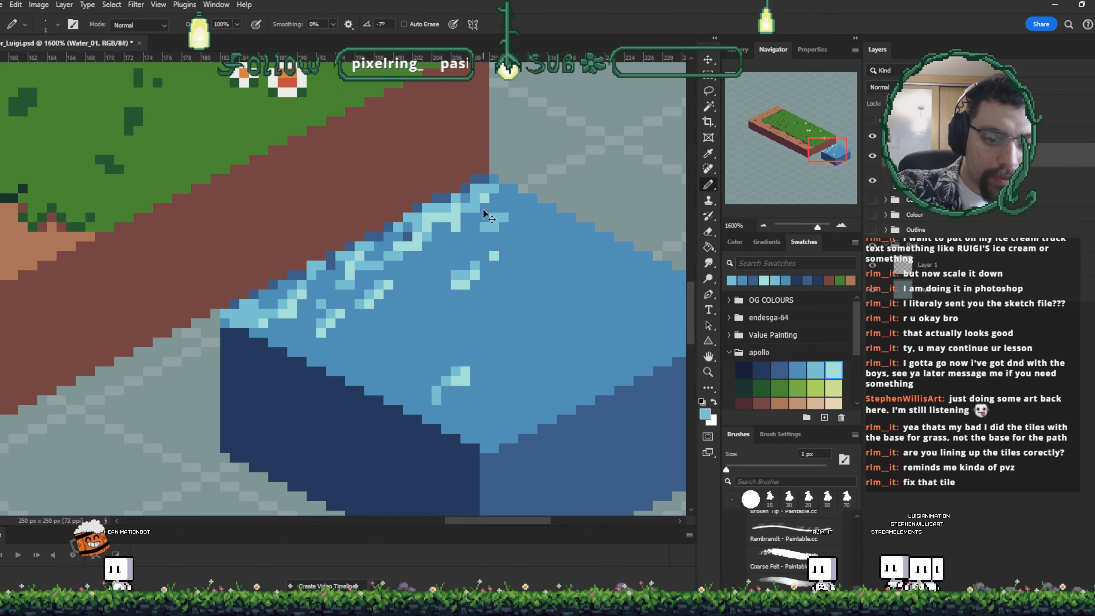
- Move the water block about seven pixels to the right, nudging it one pixel further
key(v)
mouse_move(481, 224)
mouse_down()
mouse_move(558, 355)
mouse_move(542, 294)
mouse_move(577, 249)
mouse_move(579, 297)
mouse_move(580, 243)
mouse_up()
key(Right)
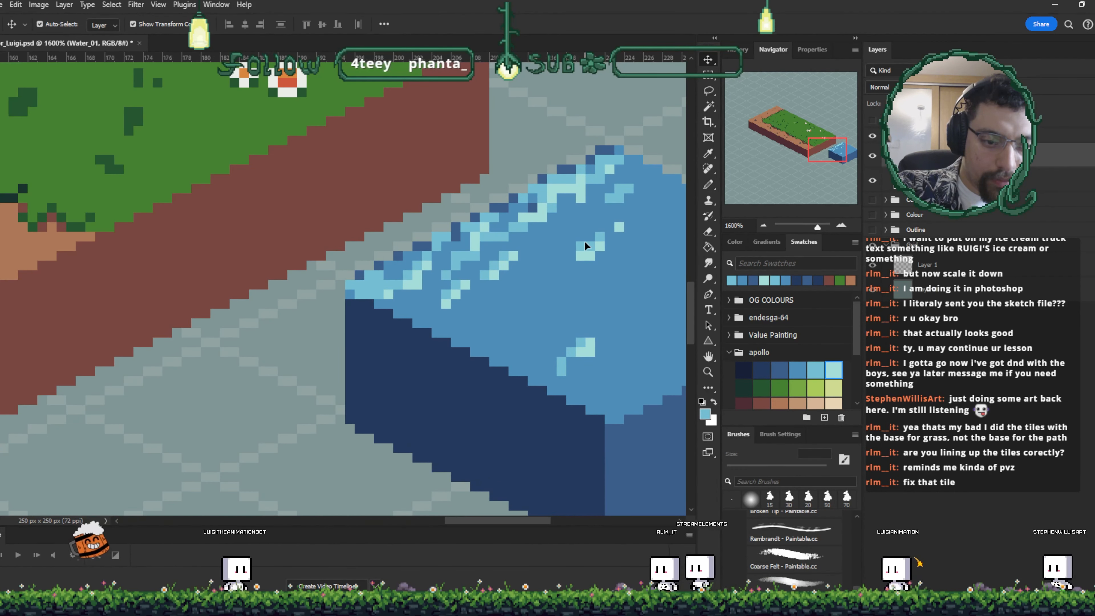
drag(581, 246, 572, 246)
click(355, 269)
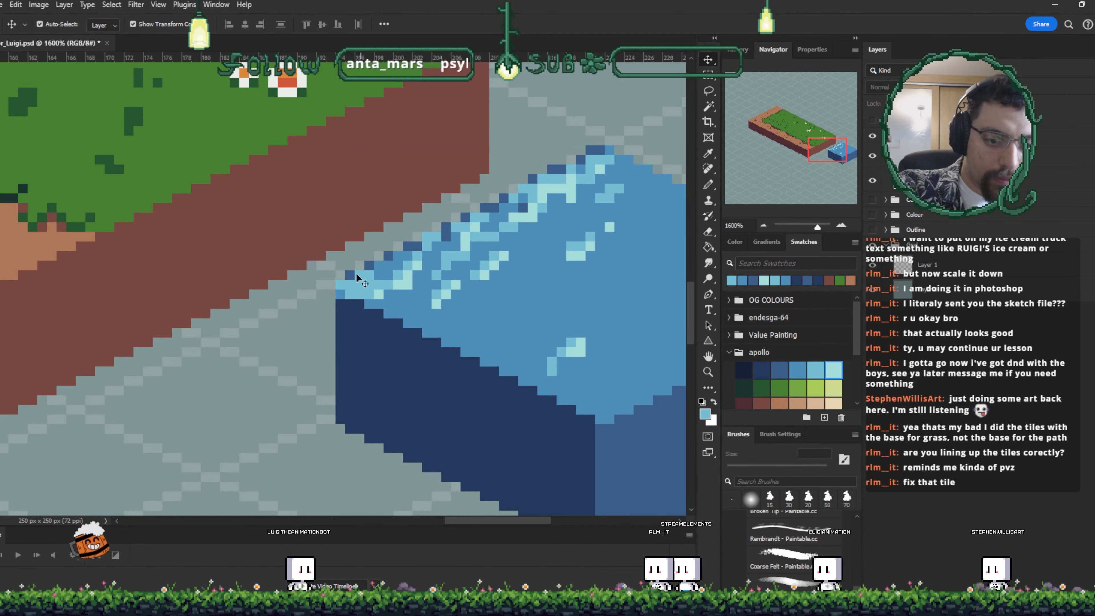
click(354, 281)
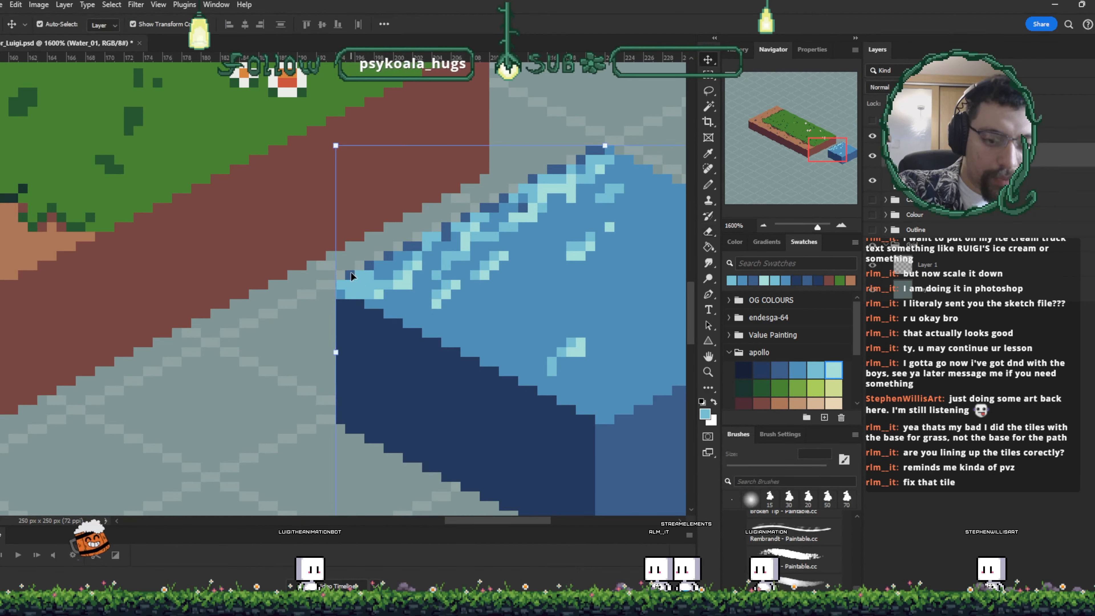
key(e)
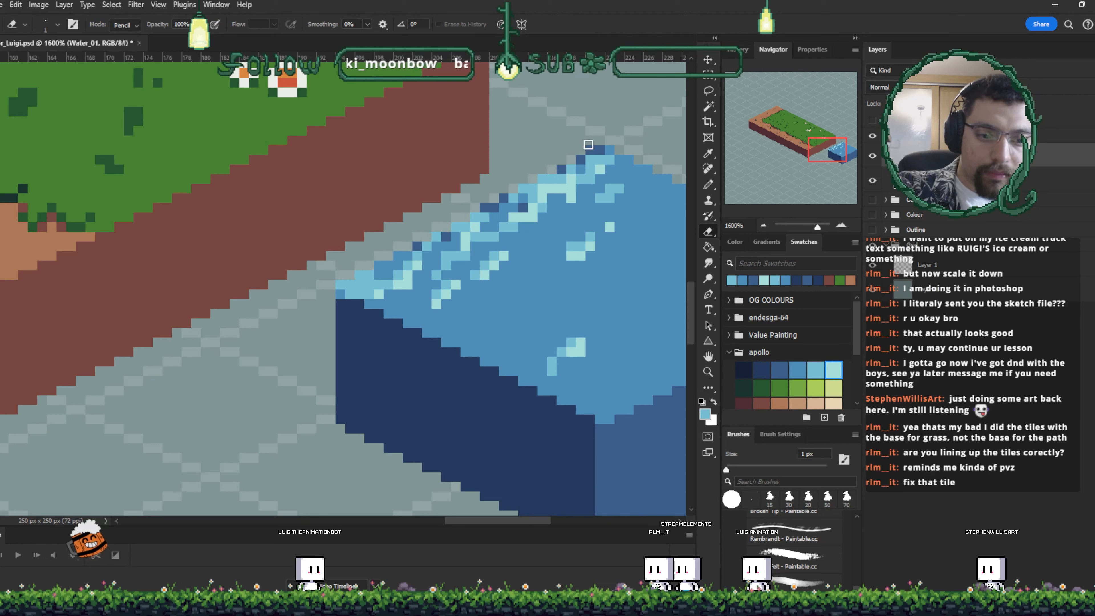
key(i)
key(e)
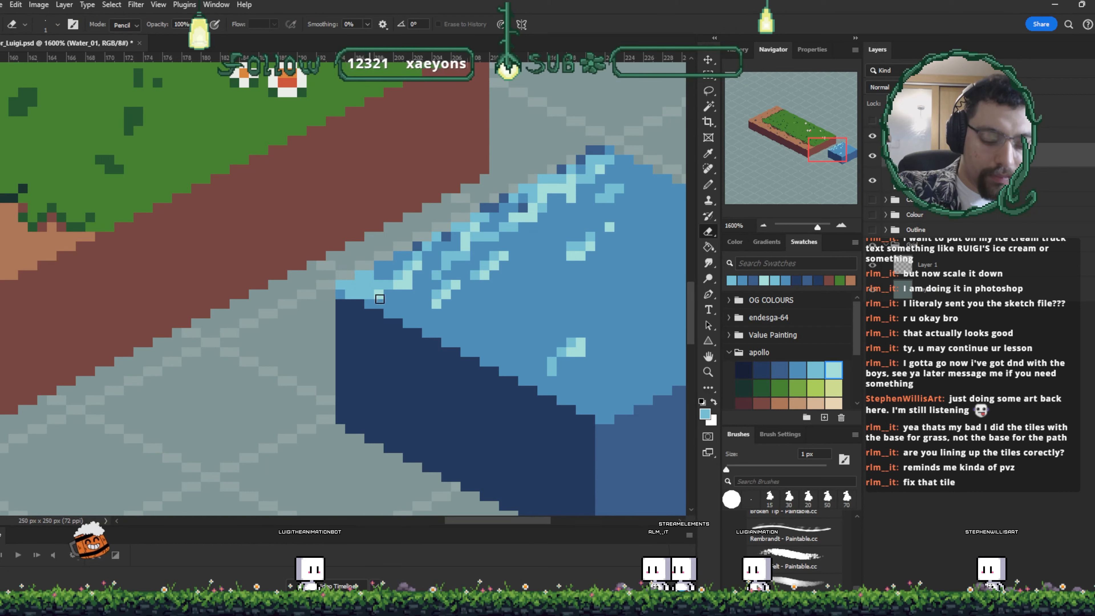
key(v)
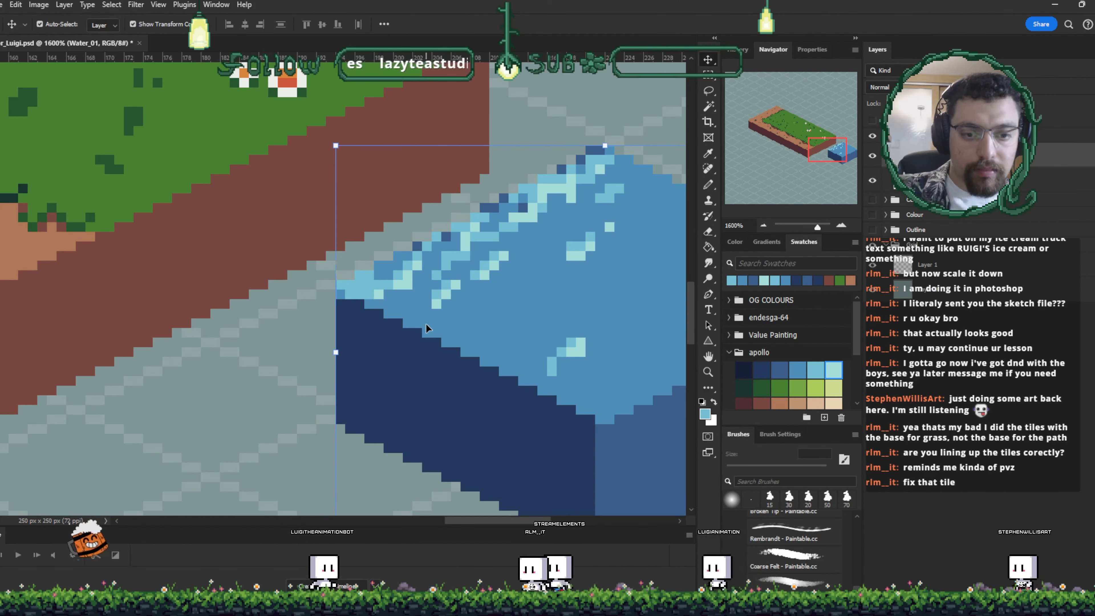
key(e)
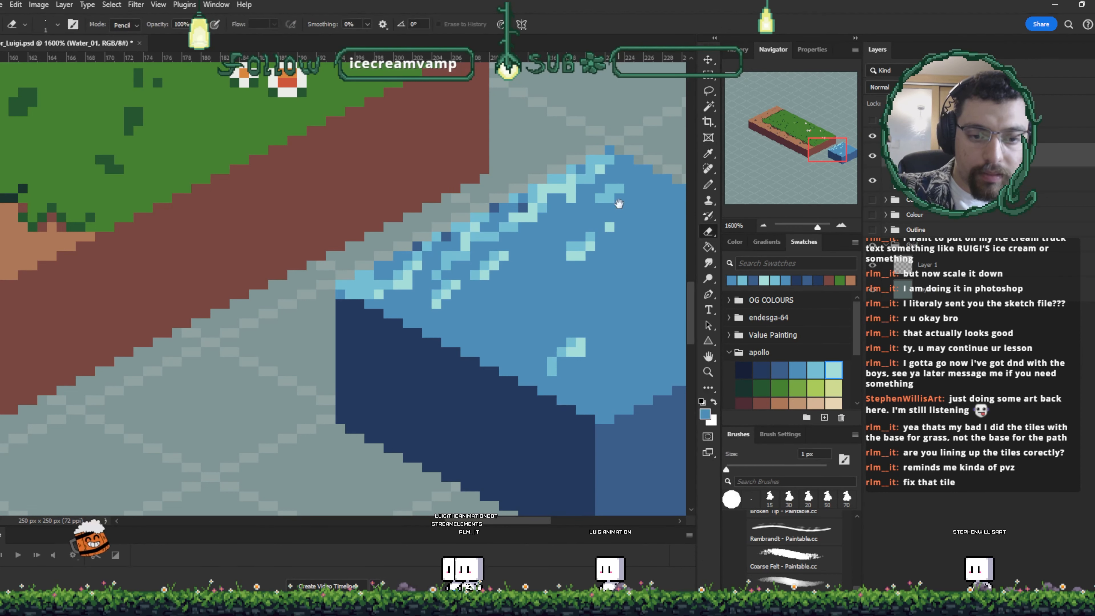
drag(616, 205, 504, 227)
- Nudge the water block one pixel up against the grass block
key(v)
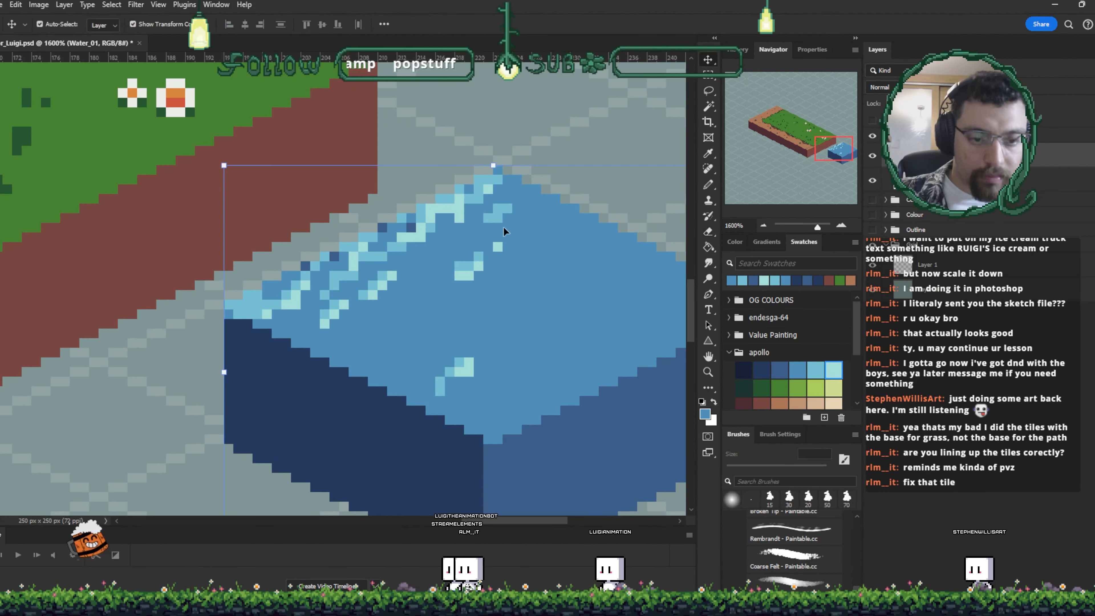
key(Up)
key(Right)
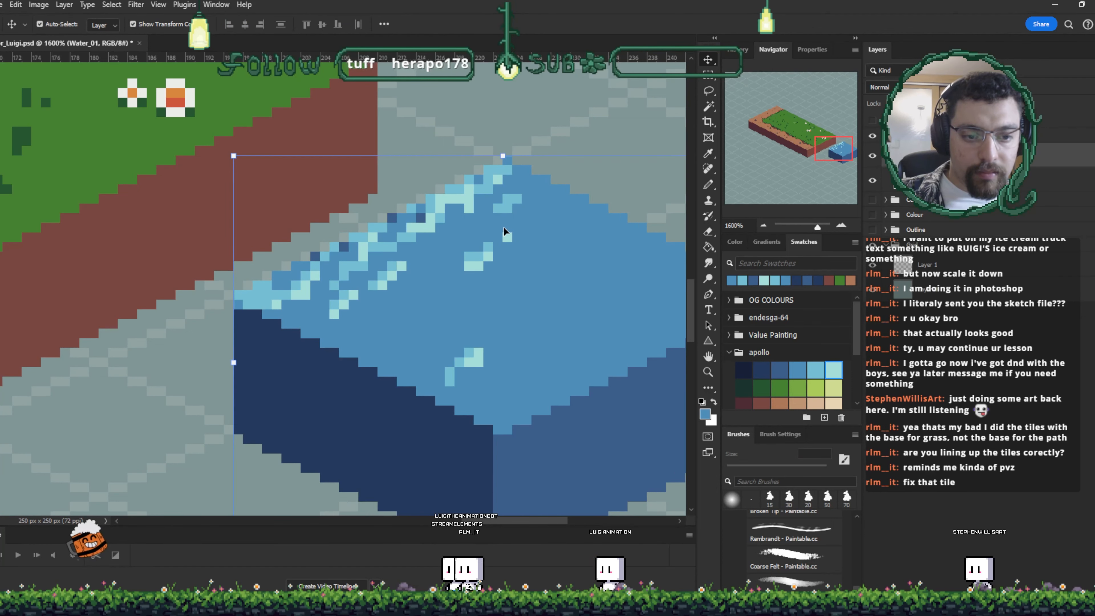
key(Left)
drag(361, 354, 301, 378)
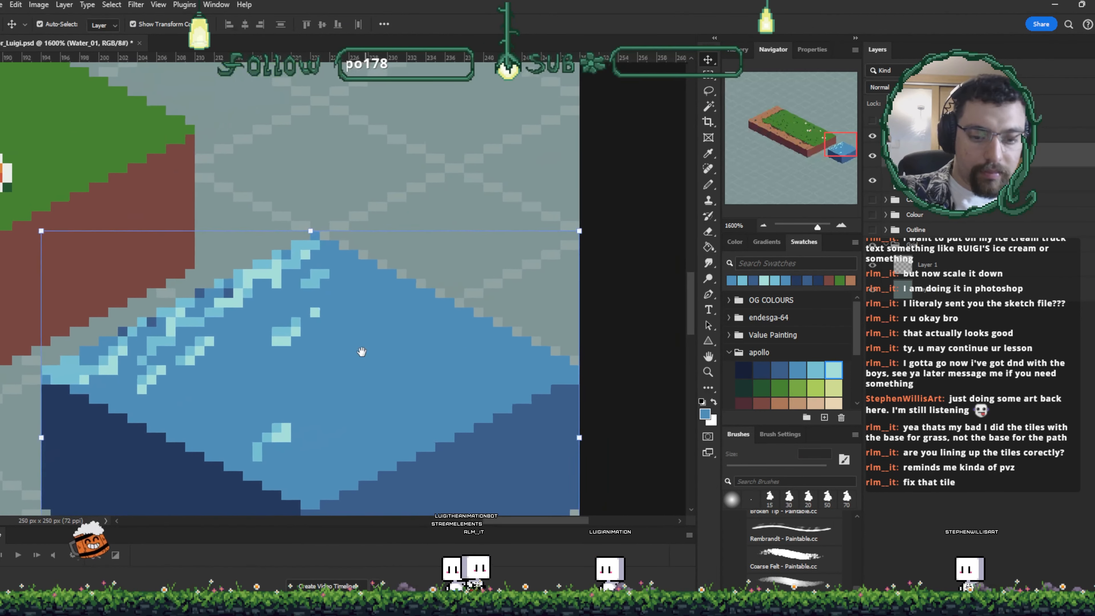
- Select the water block's top face and repaint it in plain medium blue with a 4 px pencil
key(b)
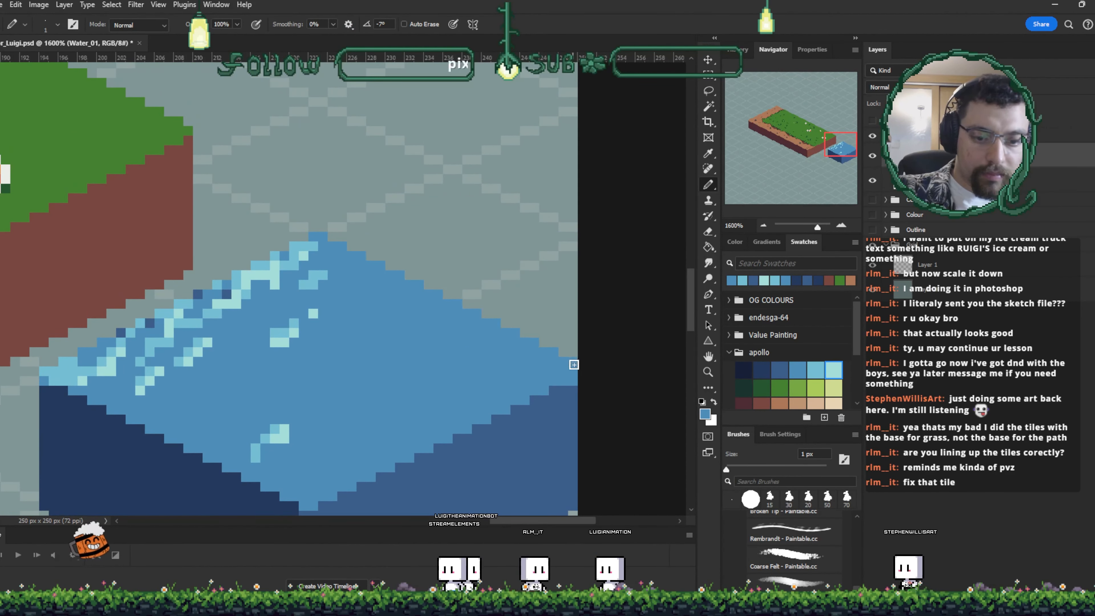
key(ctrl+minus)
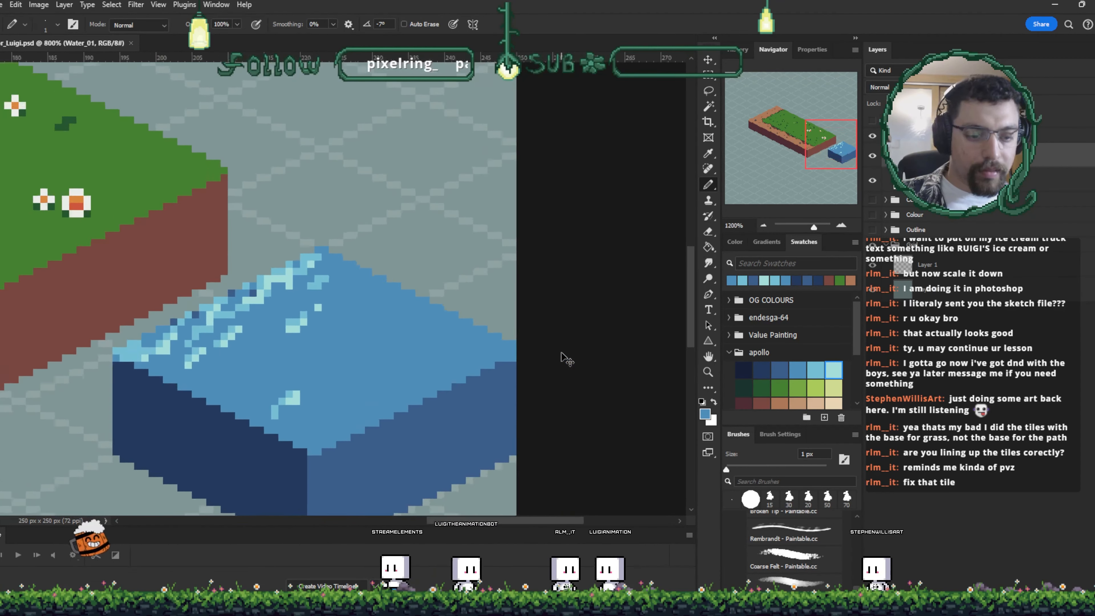
key(ctrl+plus)
key(w)
click(437, 239)
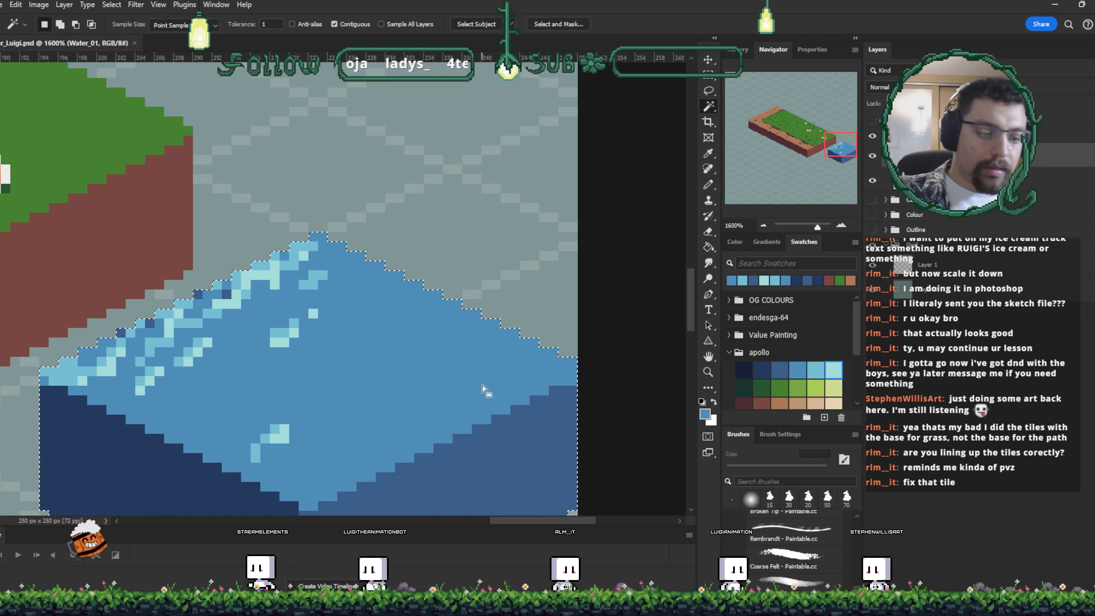
key(b)
drag(275, 429, 281, 443)
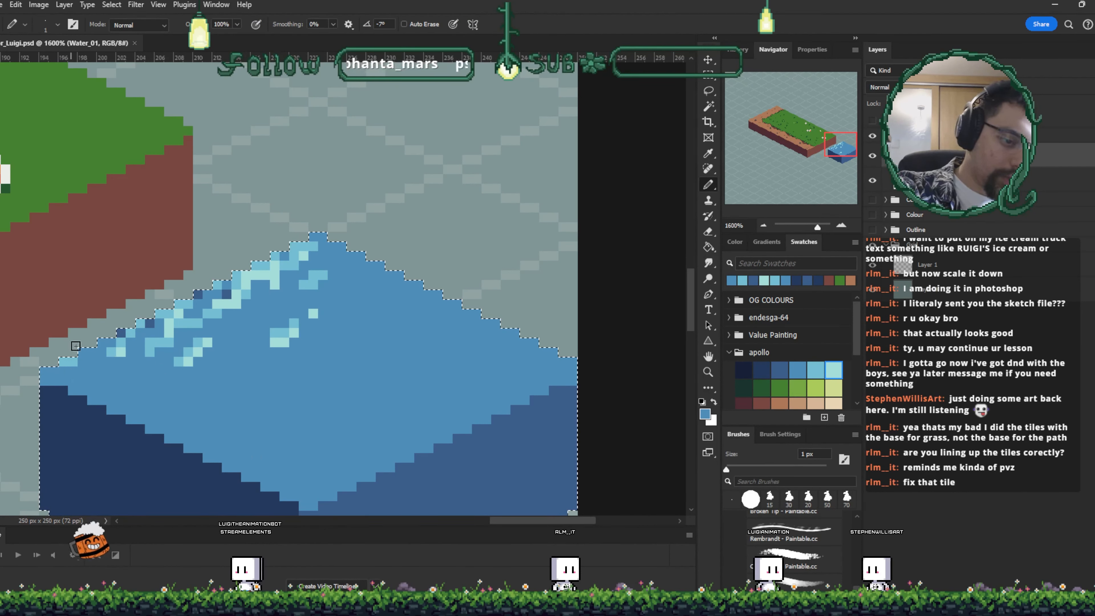
mouse_move(323, 320)
mouse_down()
mouse_move(249, 284)
mouse_move(220, 303)
mouse_up()
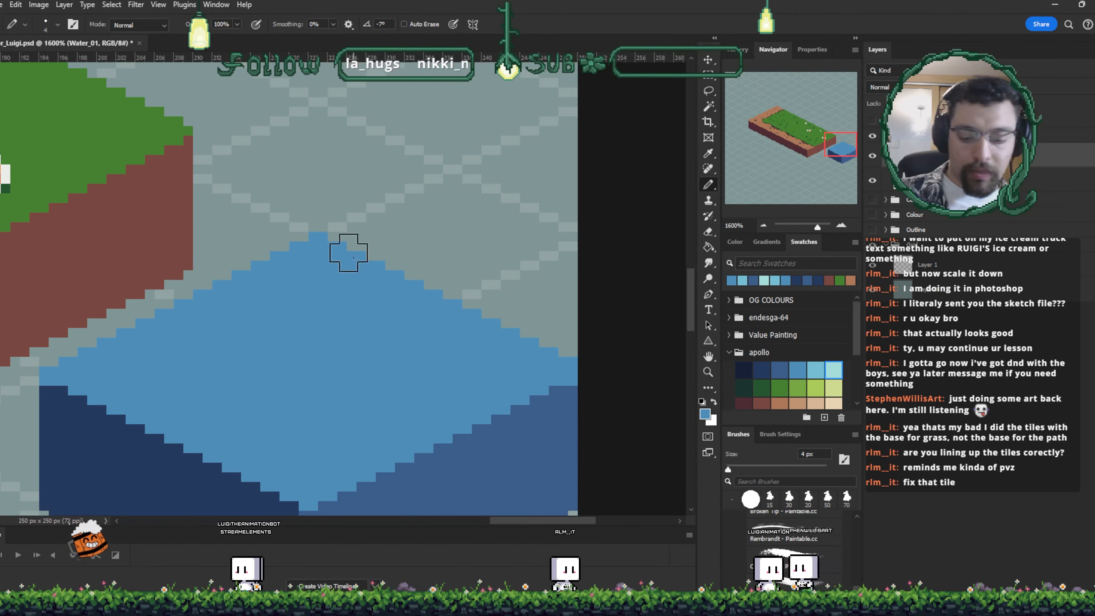
- Deselect, delete the duplicated water block layer, and move the water block against the grass block's front corner
key(ctrl+d)
key(ctrl+minus)
key(ctrl+minus)
key(ctrl+minus)
key(v)
drag(401, 359, 299, 404)
key(Delete)
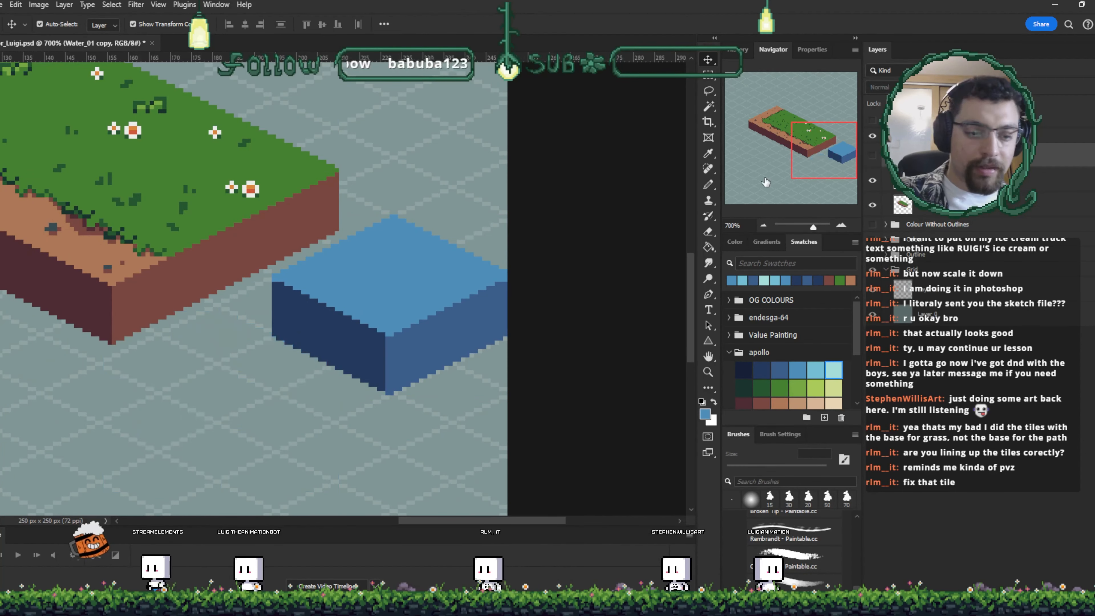
drag(403, 289, 289, 330)
- Select the water top face and paint a light blue band along its back edges
key(ctrl+plus)
key(ctrl+plus)
key(ctrl+plus)
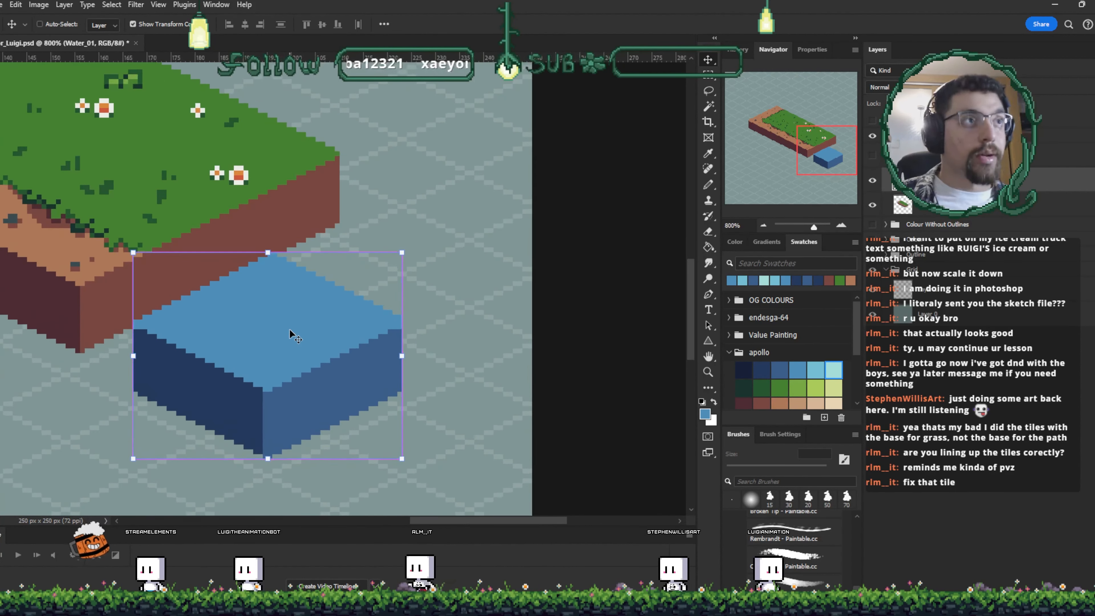
key(w)
click(390, 311)
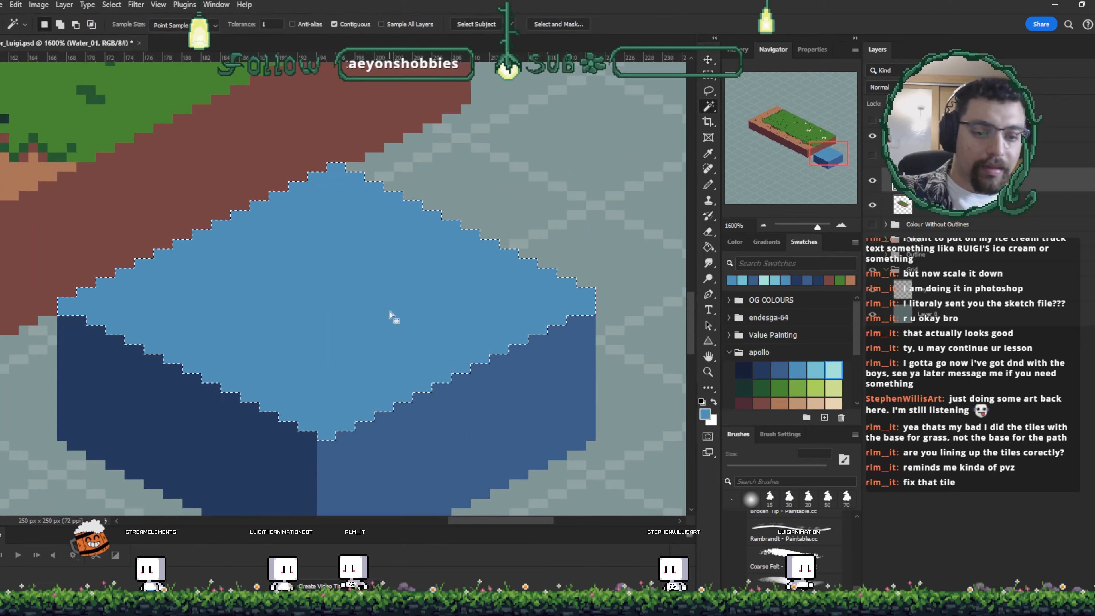
click(832, 370)
key(b)
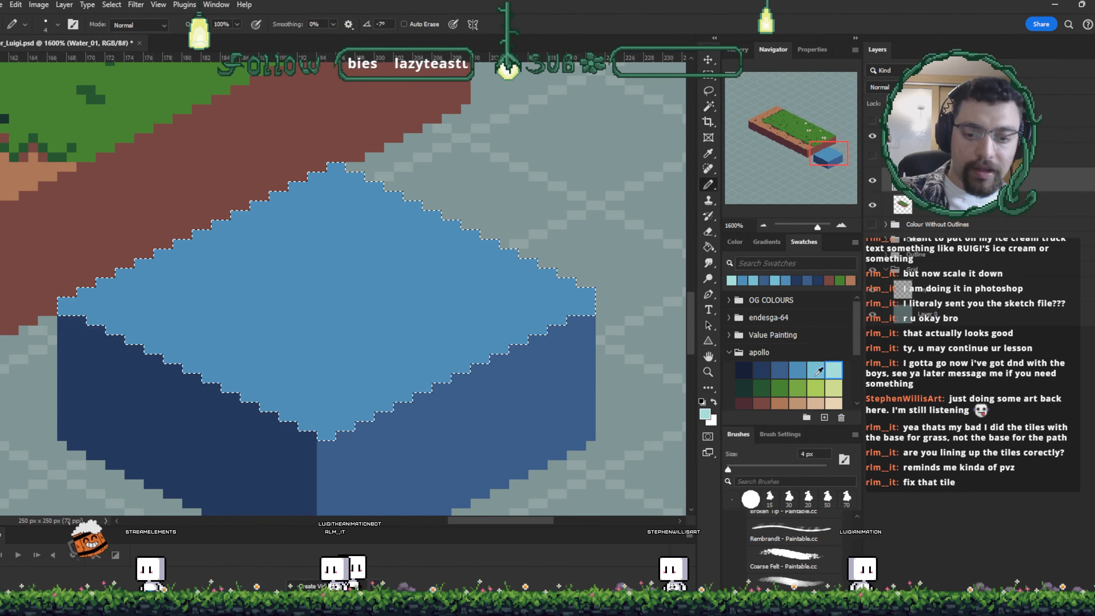
click(815, 369)
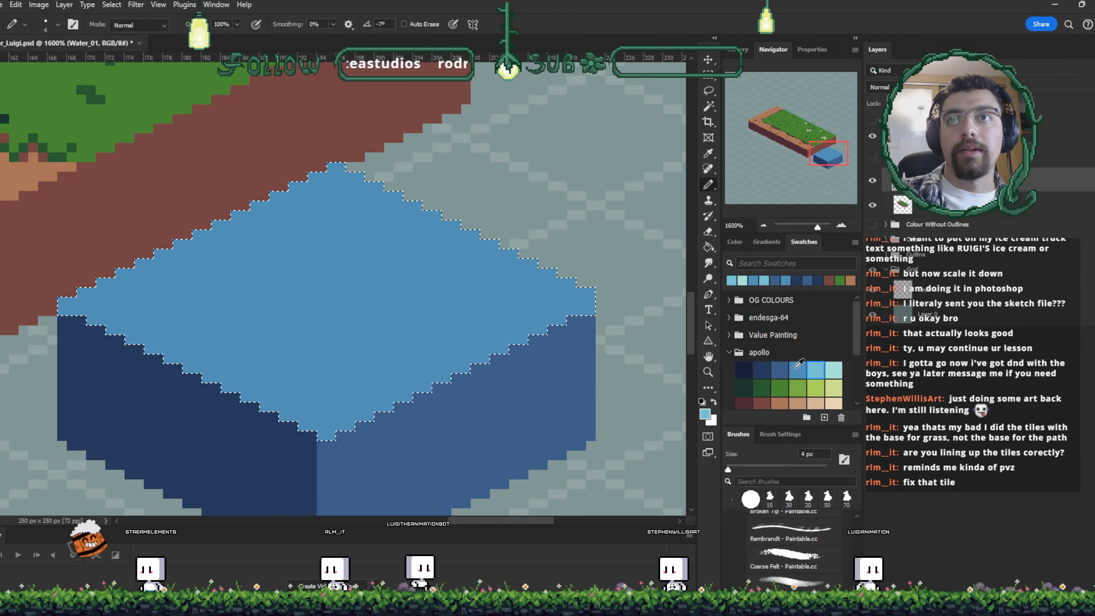
drag(77, 310, 191, 225)
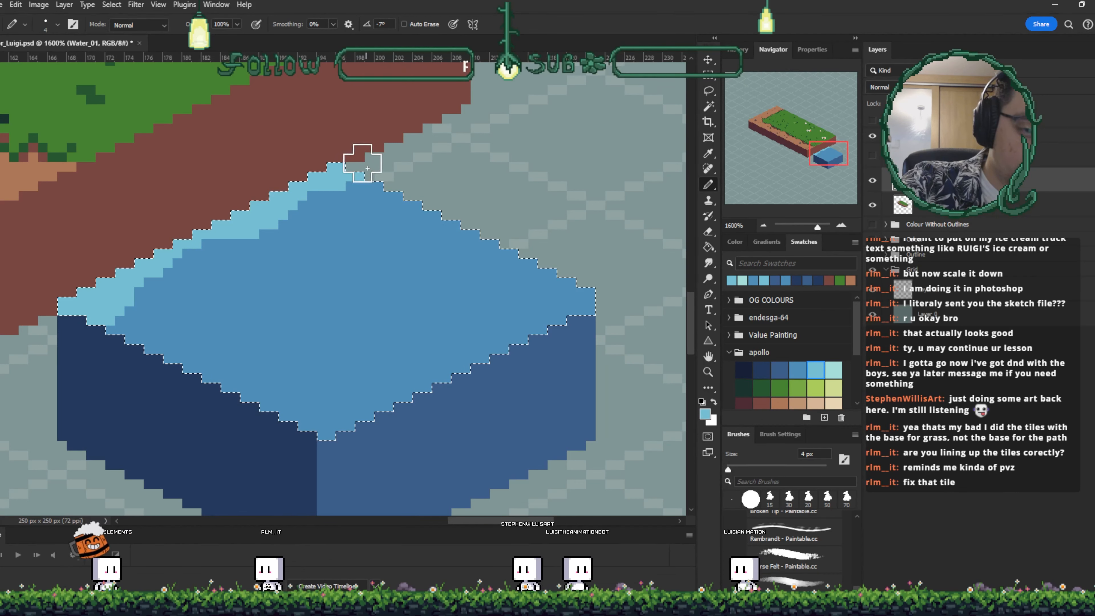
- Sample the top face blue and pencil ripple pixels into the light blue edge band
alt+click(156, 325)
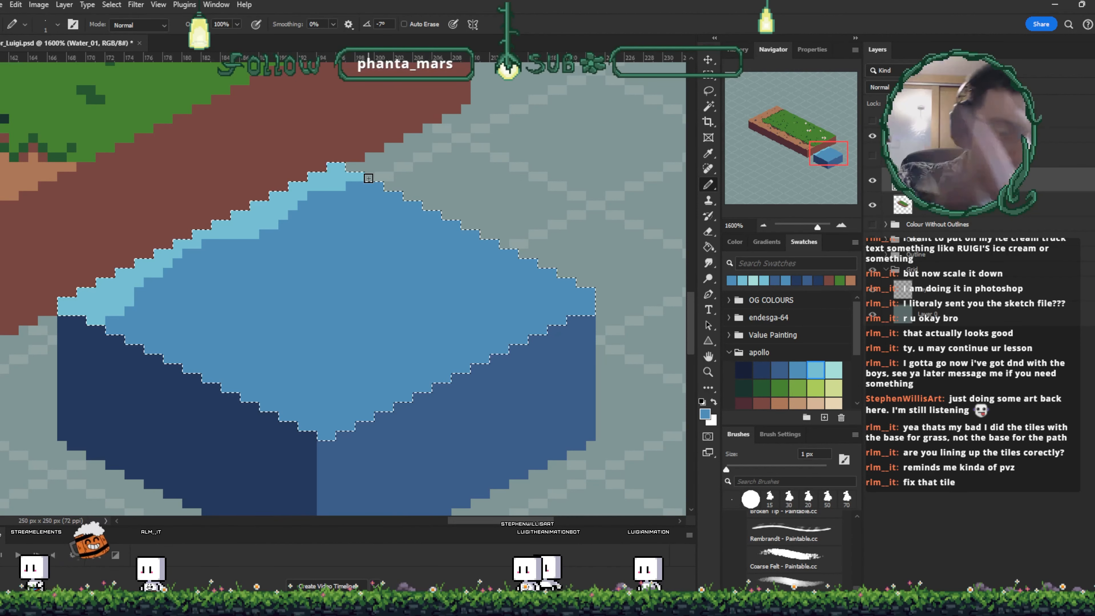
alt+click(257, 208)
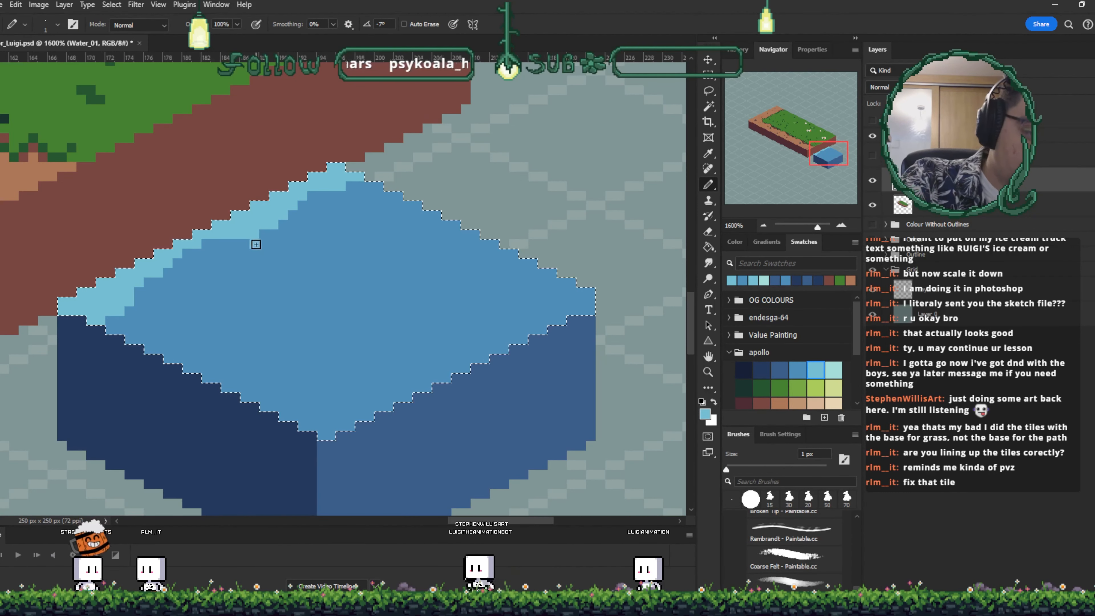
mouse_move(254, 243)
mouse_down()
mouse_move(225, 276)
mouse_move(246, 262)
mouse_up()
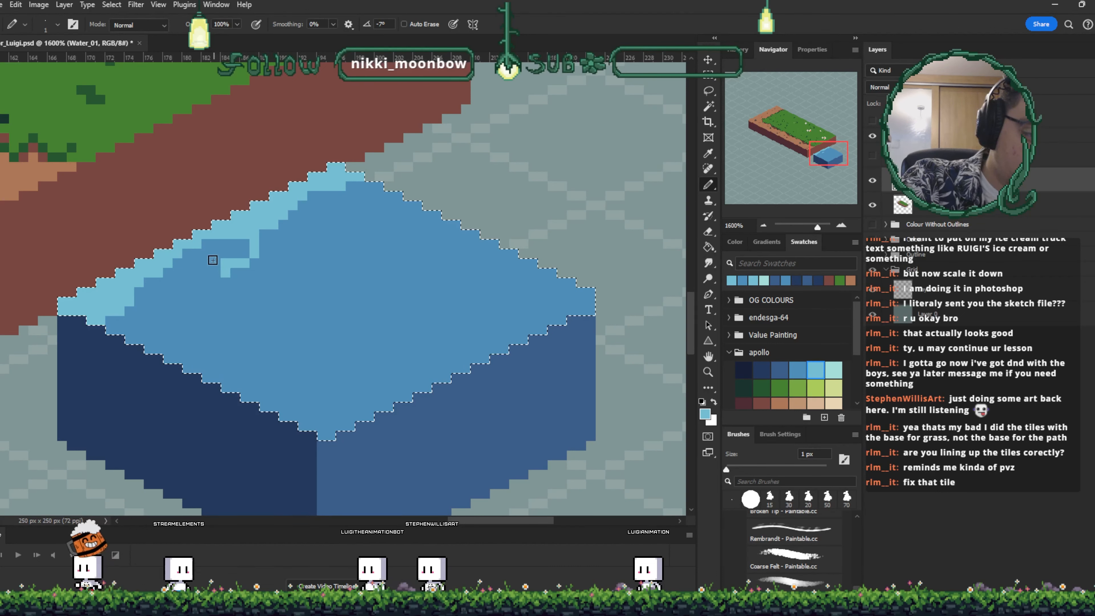
drag(281, 234, 293, 233)
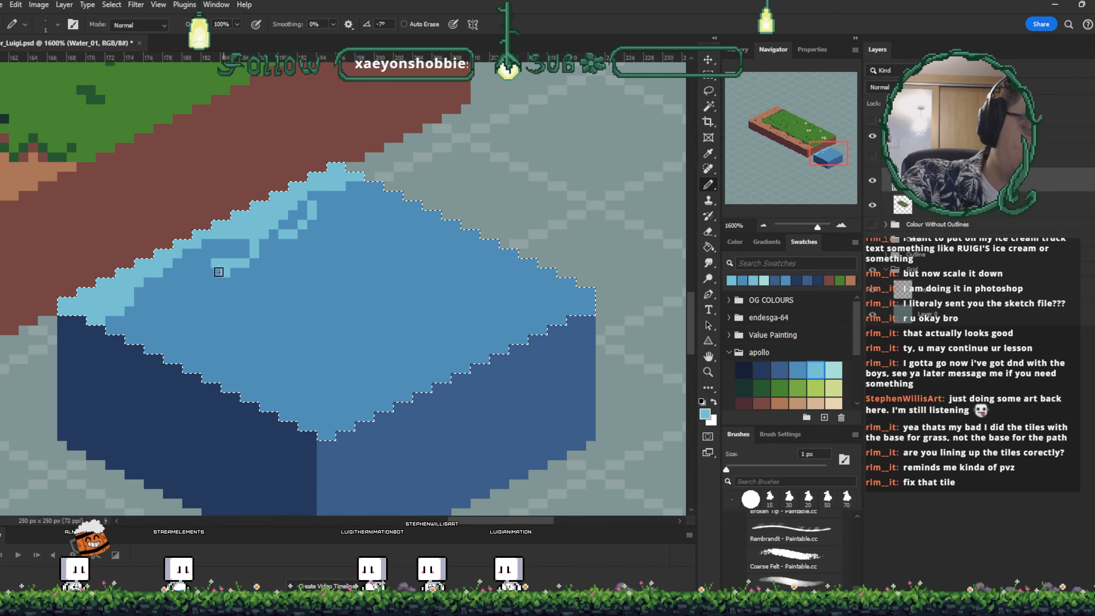
alt+click(232, 240)
click(225, 263)
alt+click(229, 225)
drag(177, 264, 205, 244)
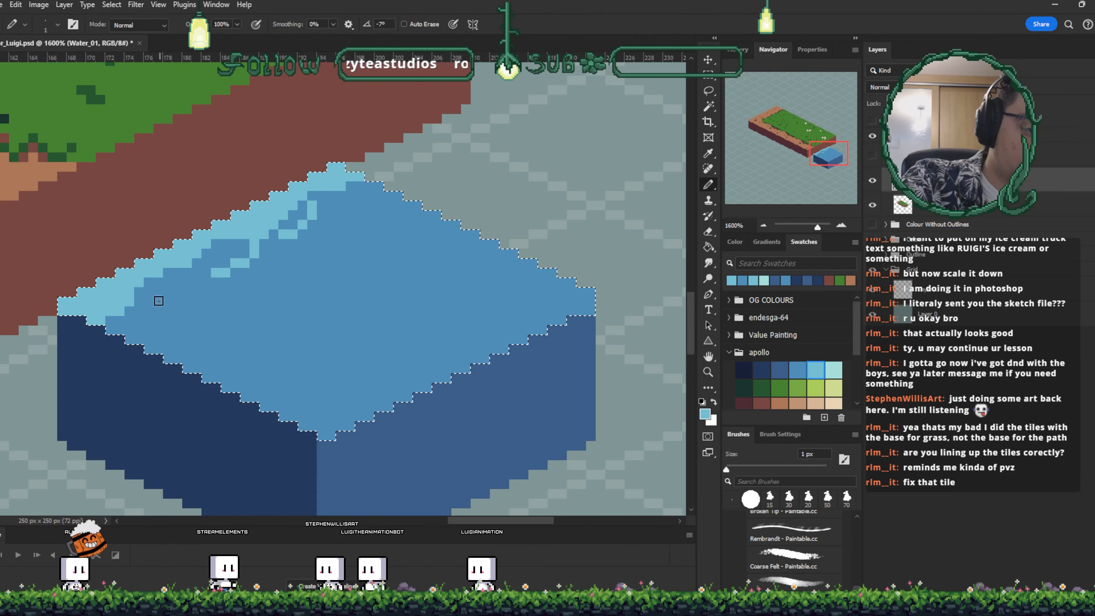
click(149, 303)
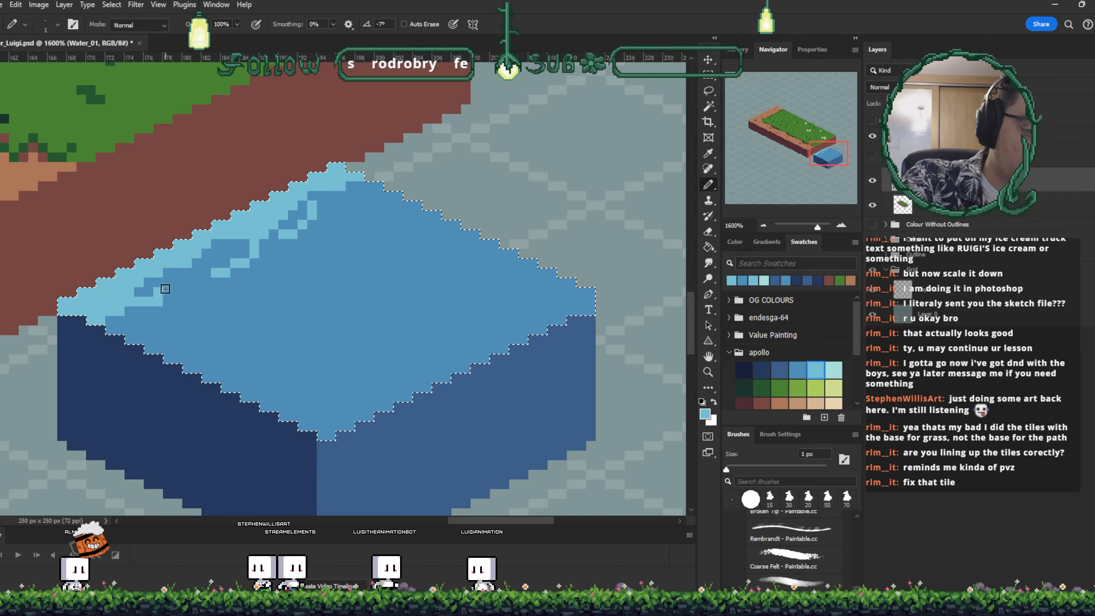
click(166, 290)
click(196, 292)
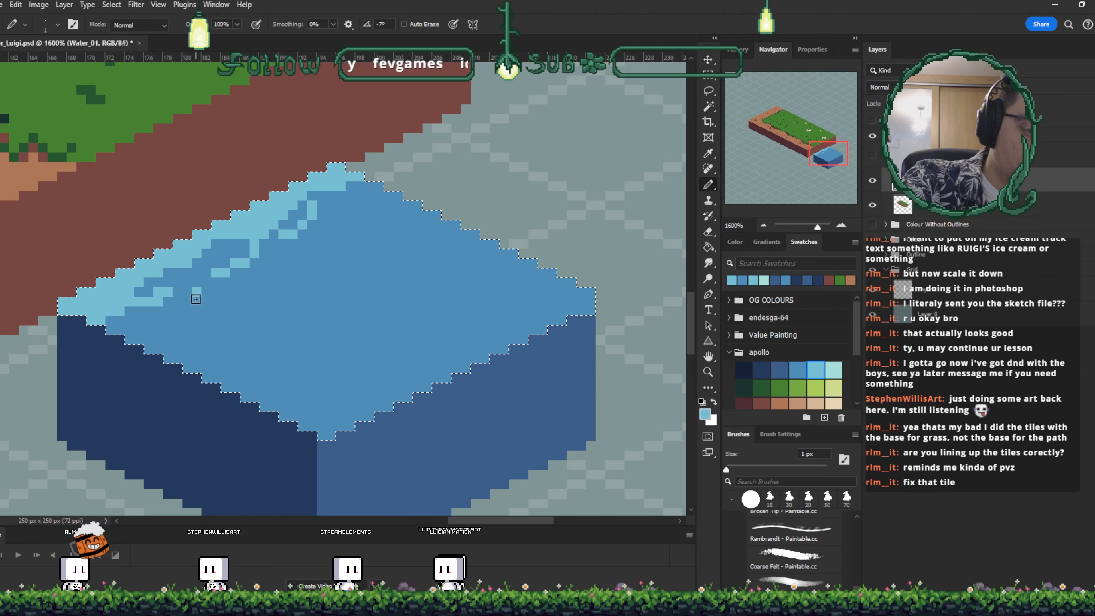
drag(195, 299, 186, 306)
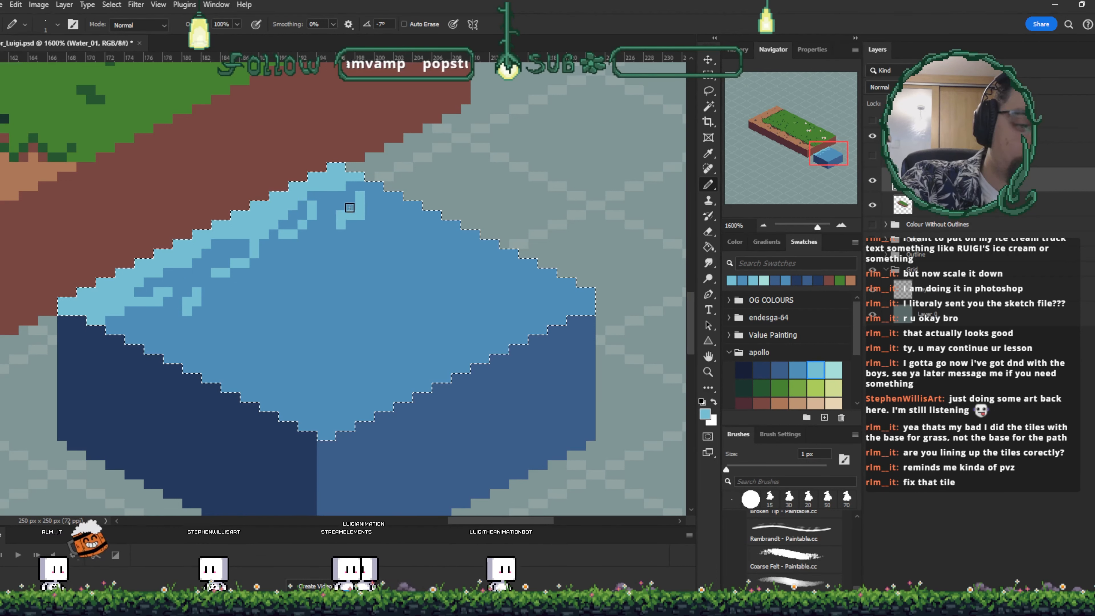
alt+click(350, 207)
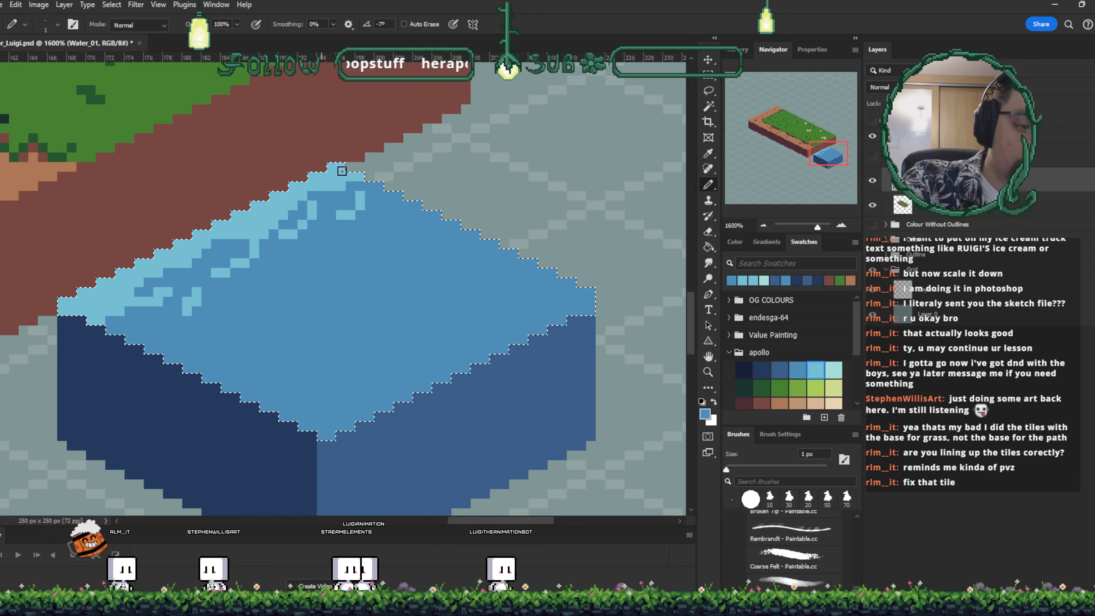
alt+click(325, 178)
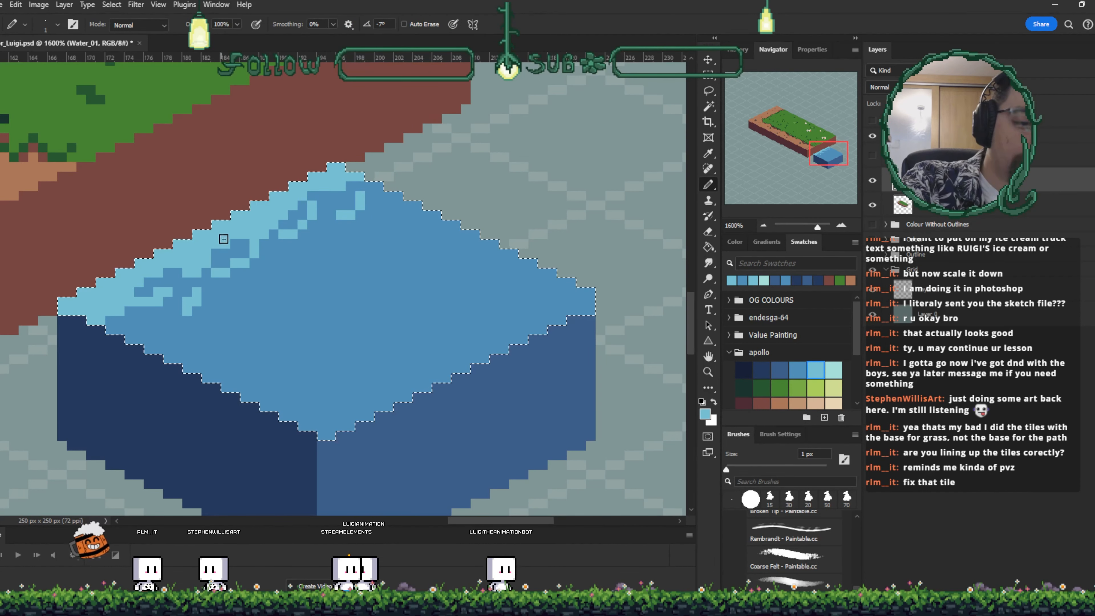
- Pencil pale foam highlight pixels along the water's edge and scattered sparkles on its surface
click(833, 370)
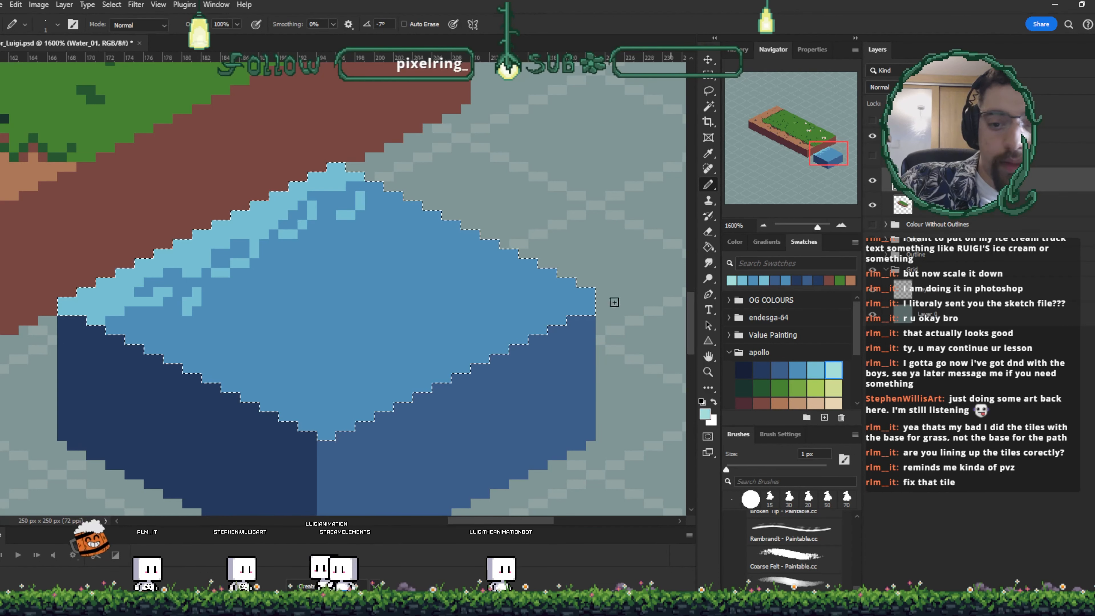
click(264, 234)
click(274, 225)
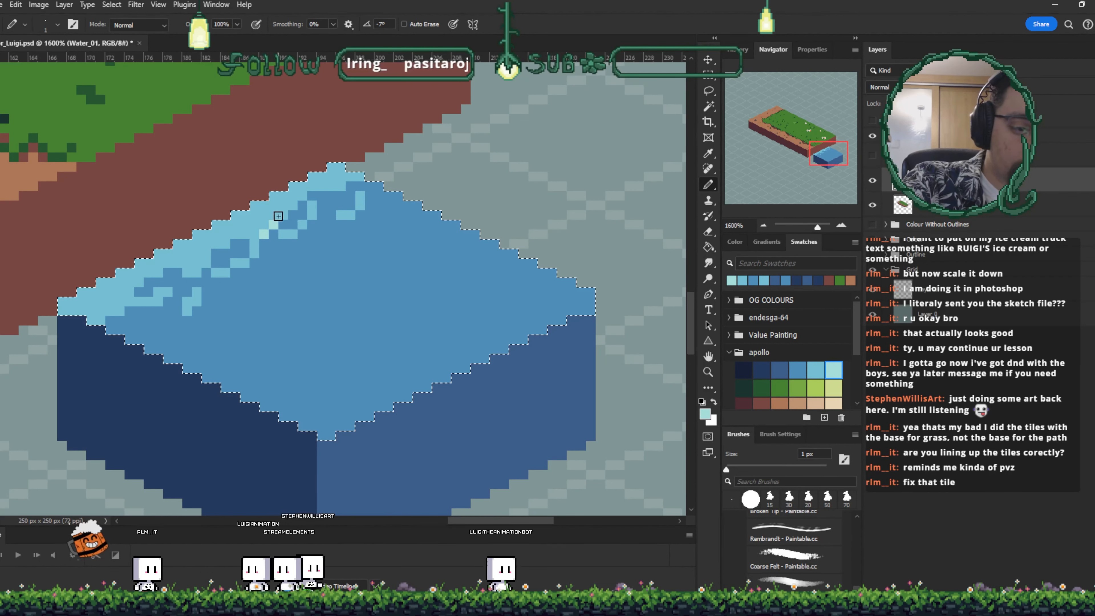
click(283, 216)
click(264, 225)
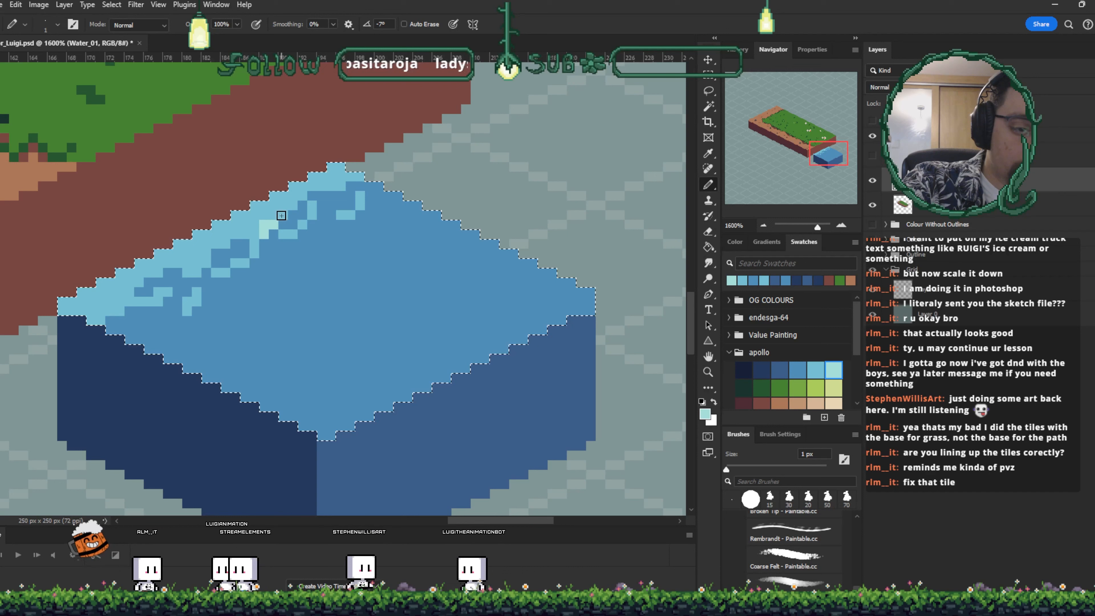
click(336, 169)
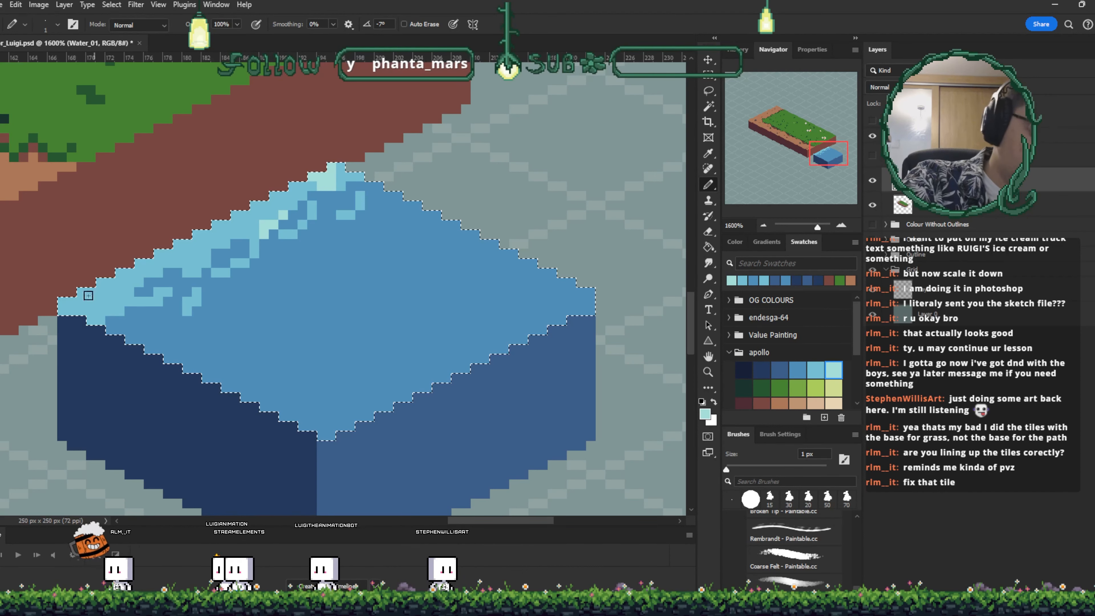
shift+click(63, 301)
alt+click(165, 256)
alt+click(194, 236)
click(193, 253)
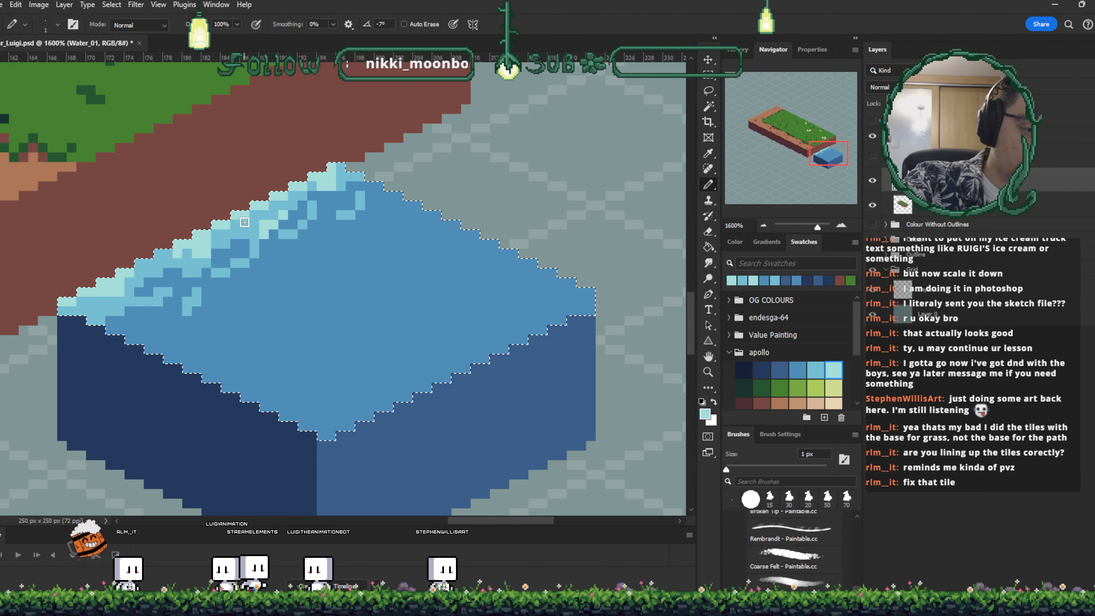
alt+click(244, 194)
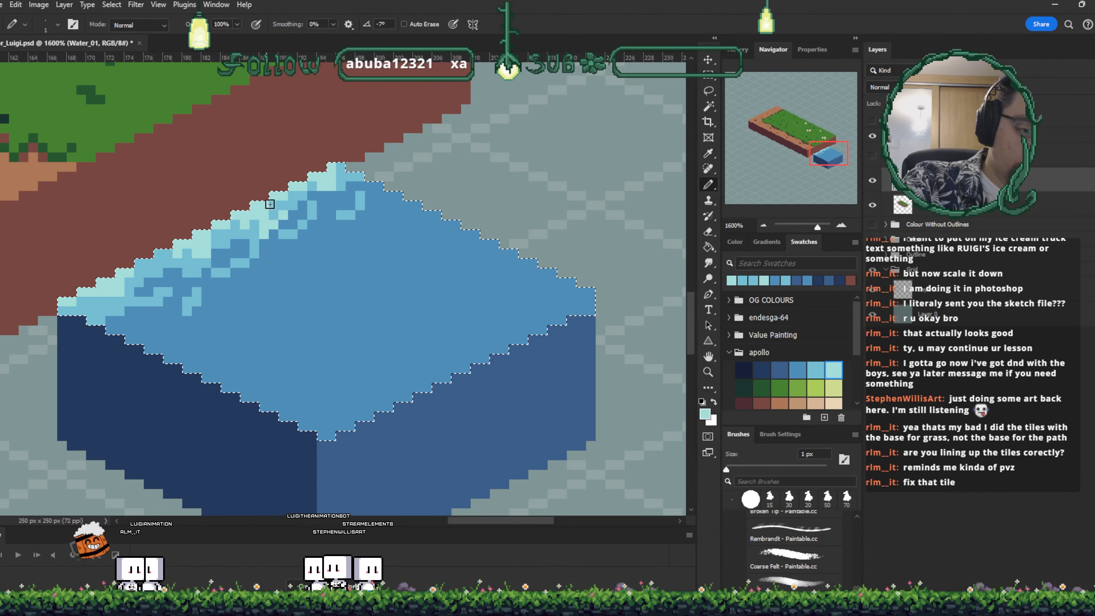
alt+click(330, 173)
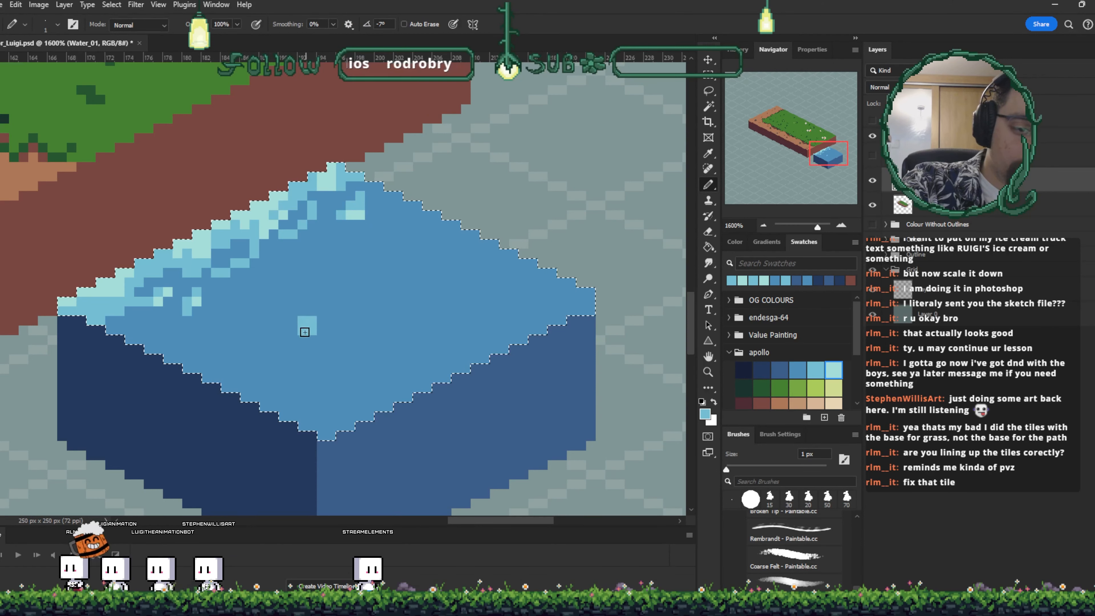
click(293, 331)
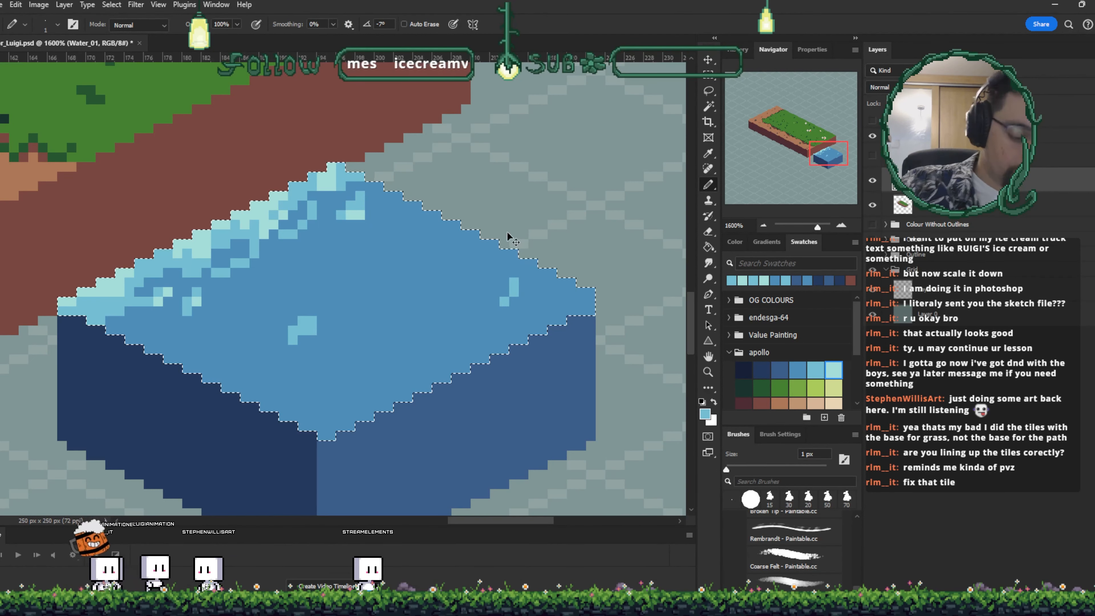
- Duplicate the water block and place the copy beside it along the grass block's front edge
key(ctrl+minus)
key(ctrl+minus)
key(ctrl+minus)
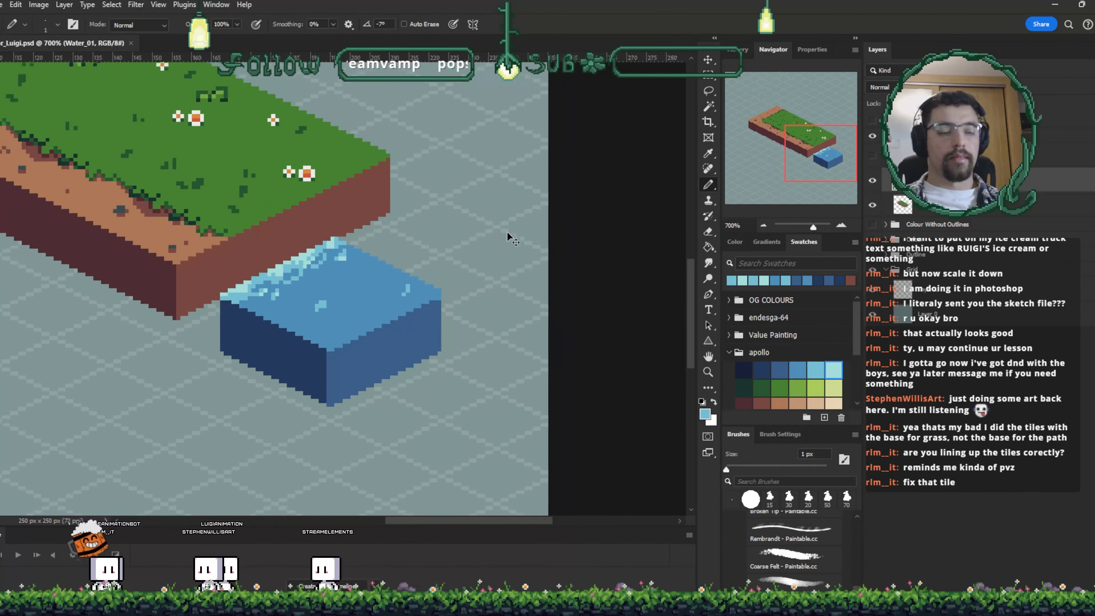
key(ctrl+minus)
key(ctrl+minus)
key(ctrl+minus)
key(ctrl+minus)
key(ctrl+minus)
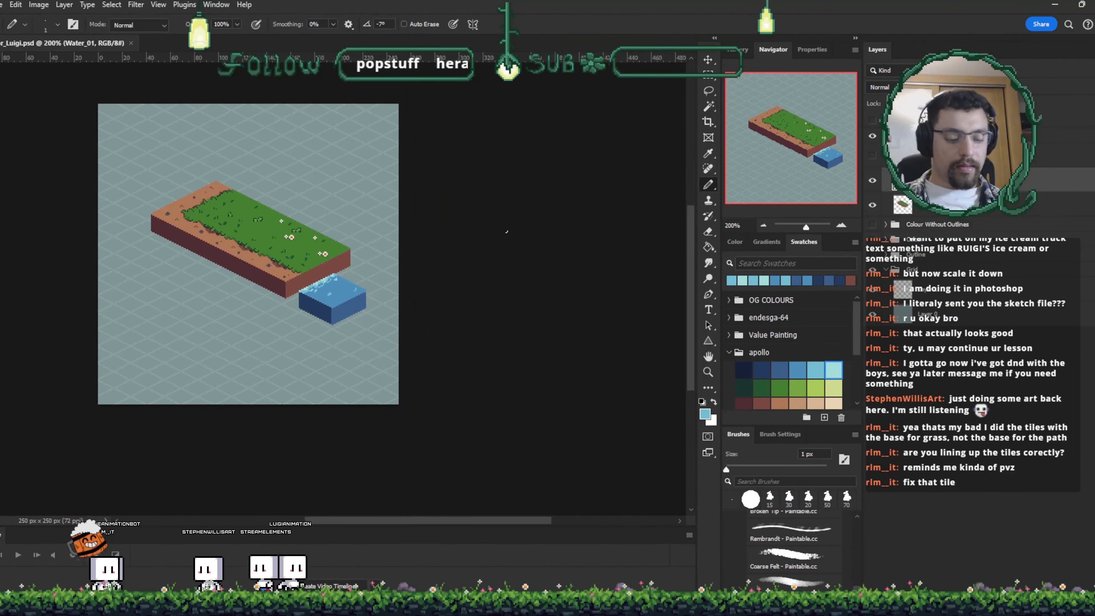
key(v)
drag(344, 307, 320, 294)
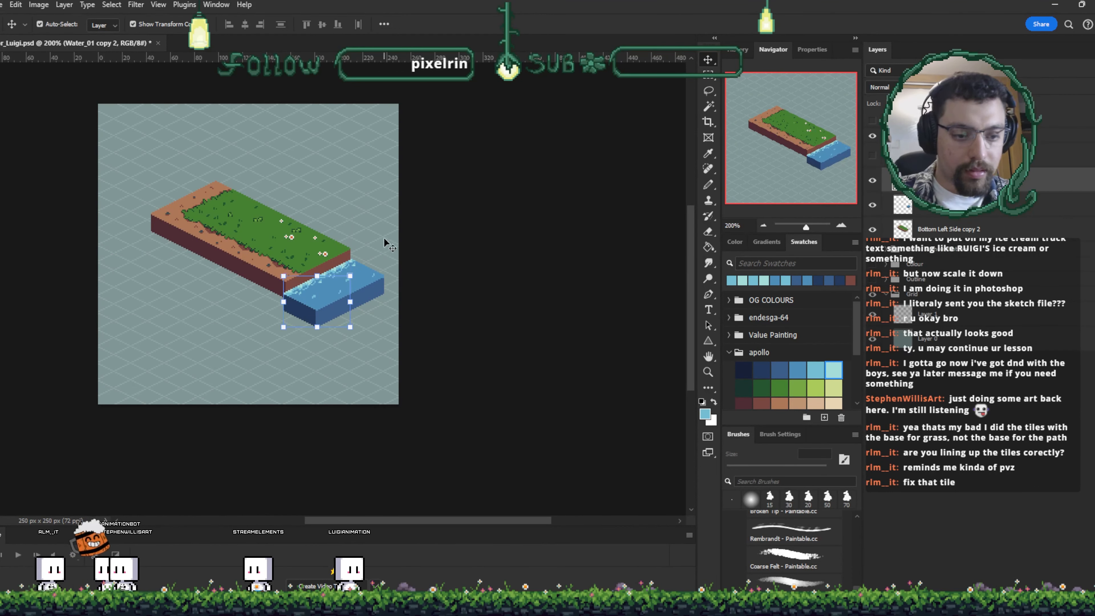
click(397, 233)
- Adjust the position of the grass block segment beside the joined water blocks
scroll(397, 233, up, 4)
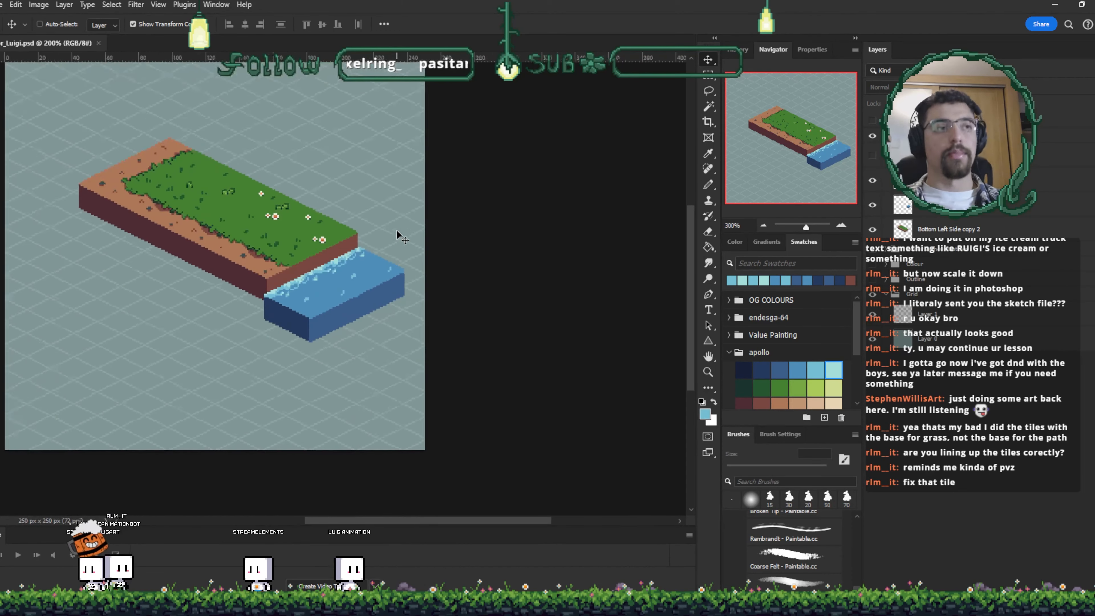
scroll(396, 230, up, 3)
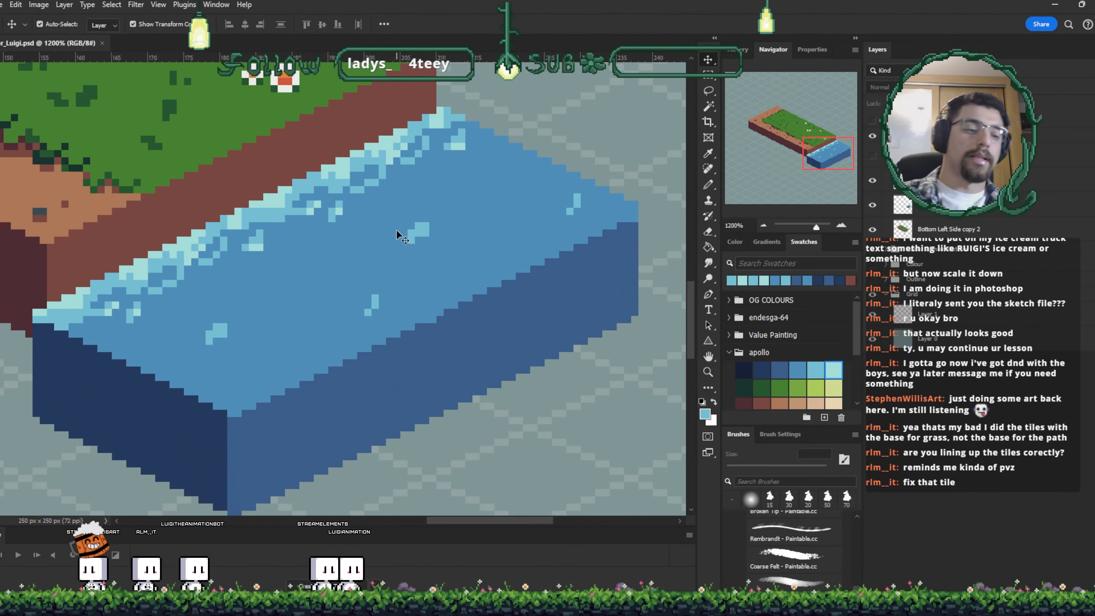
click(396, 230)
drag(396, 230, 512, 251)
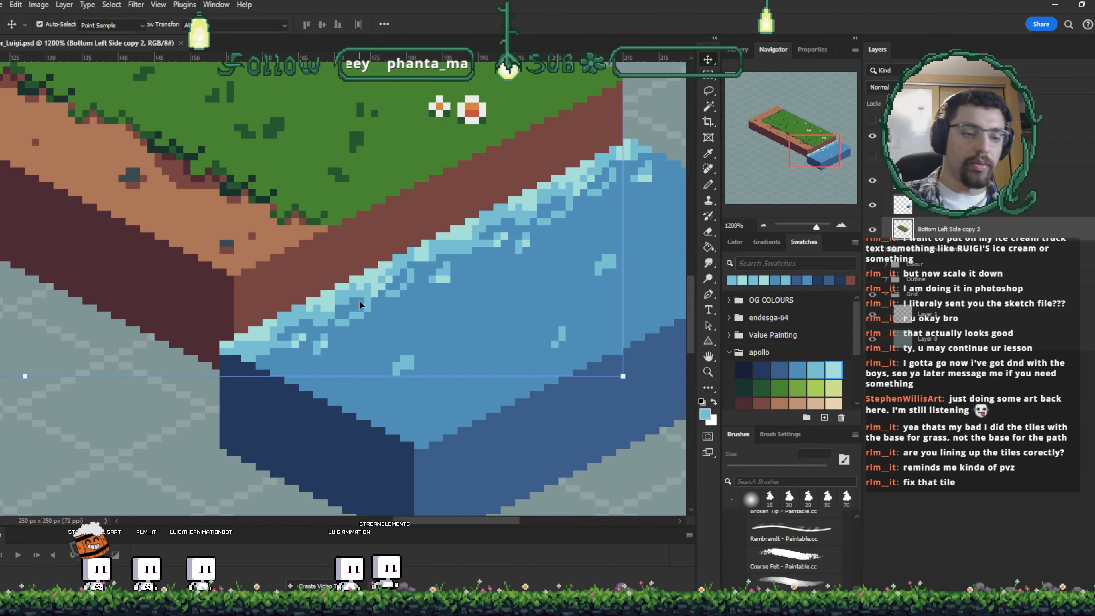
- Sample the dirt brown colour and switch to the Pencil to touch up the grass block's edge
click(208, 301)
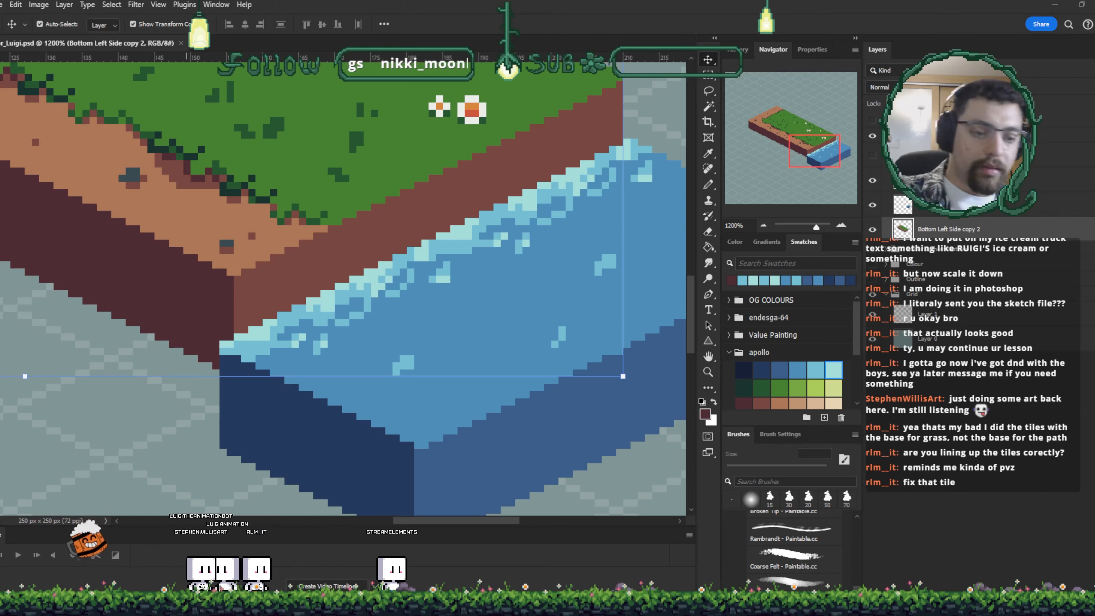
key(b)
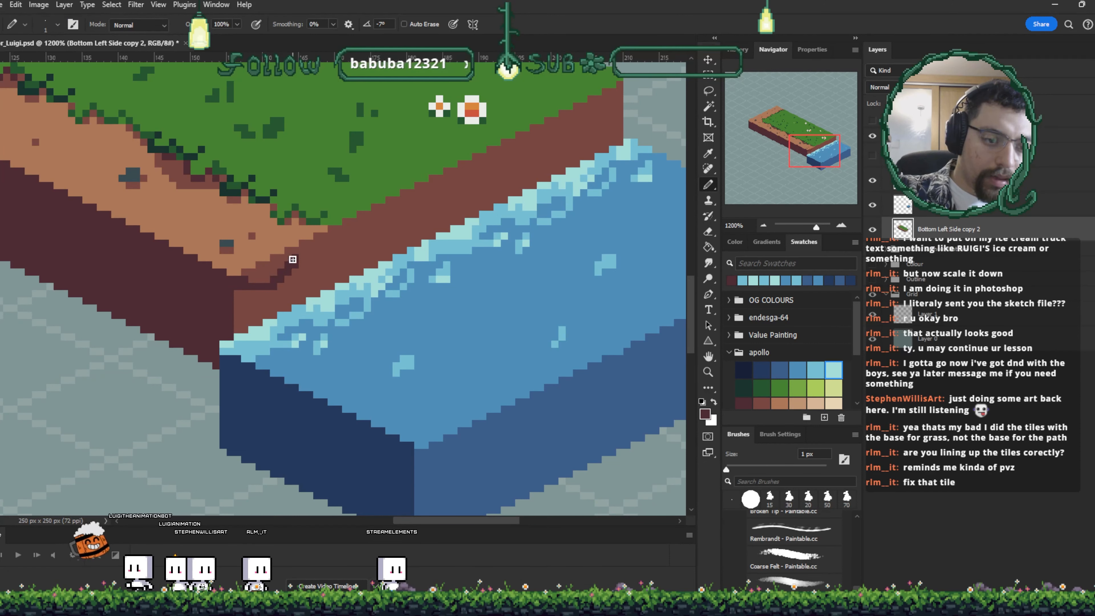
scroll(308, 269, up, 2)
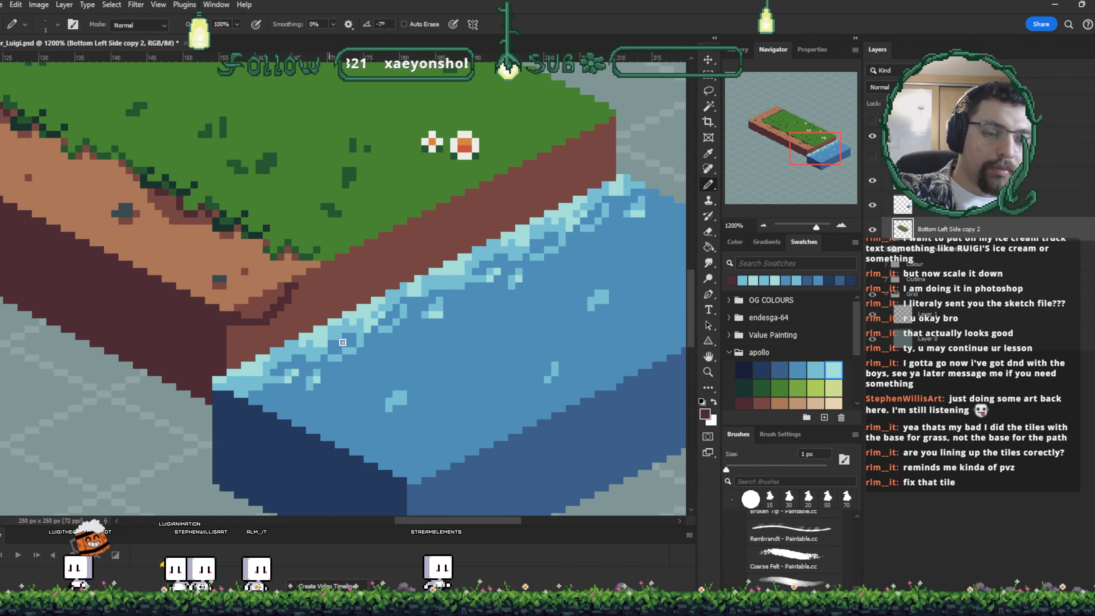
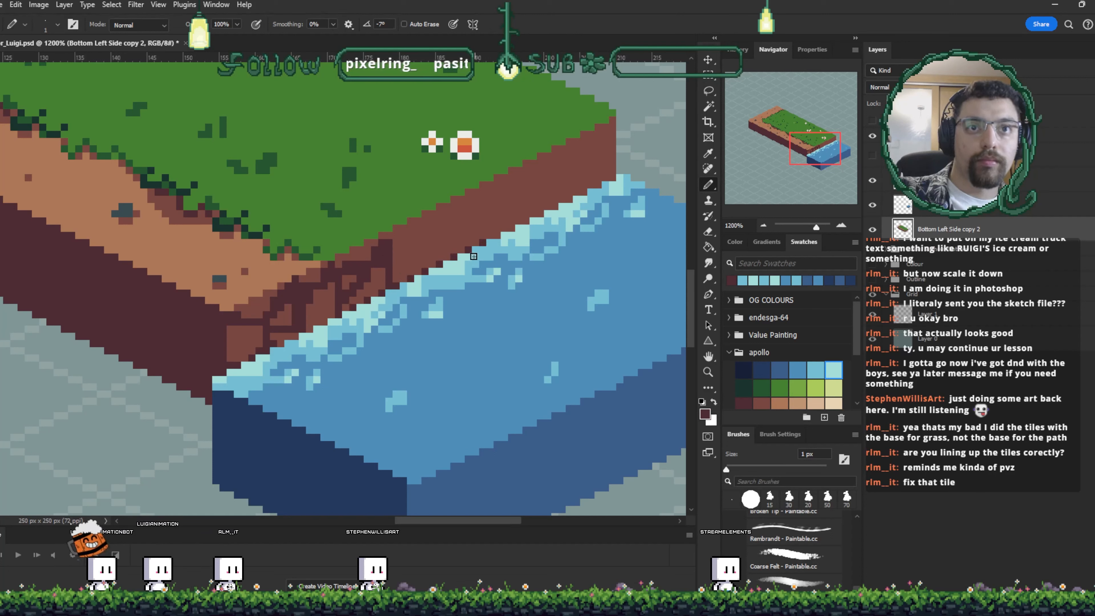
- Sample the dark dirt brown and paint crack pixels along the dirt cliff face above the water
alt+click(385, 284)
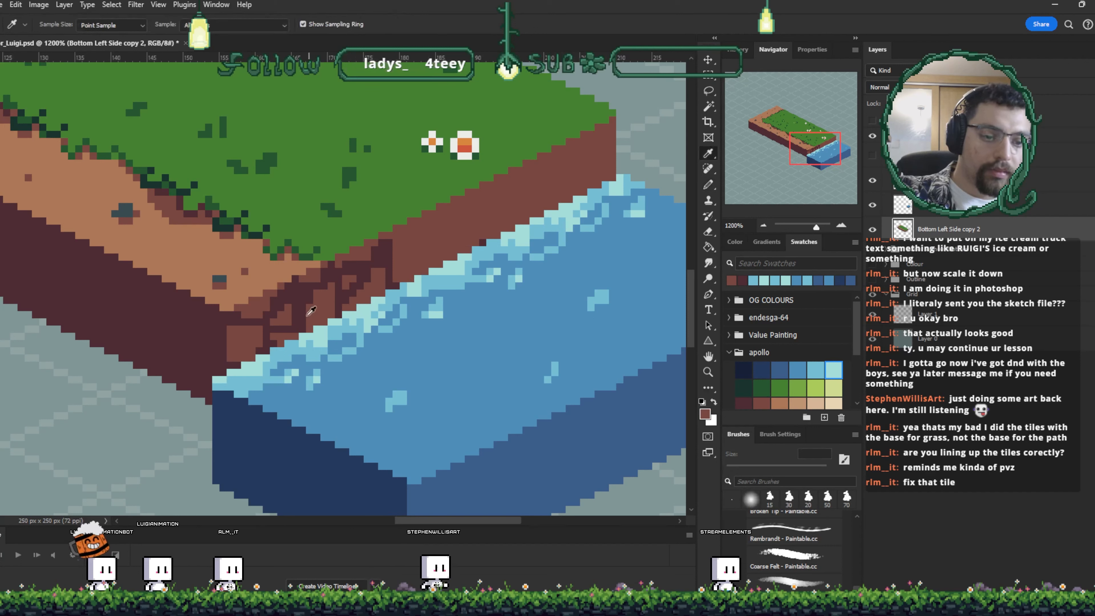
alt+click(300, 308)
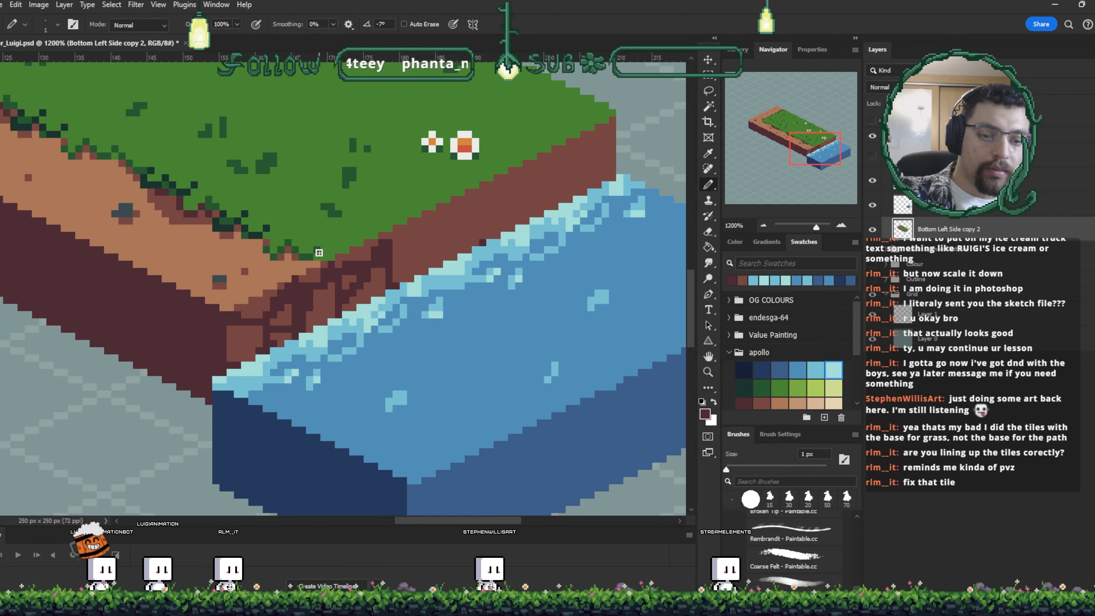
drag(395, 258, 439, 224)
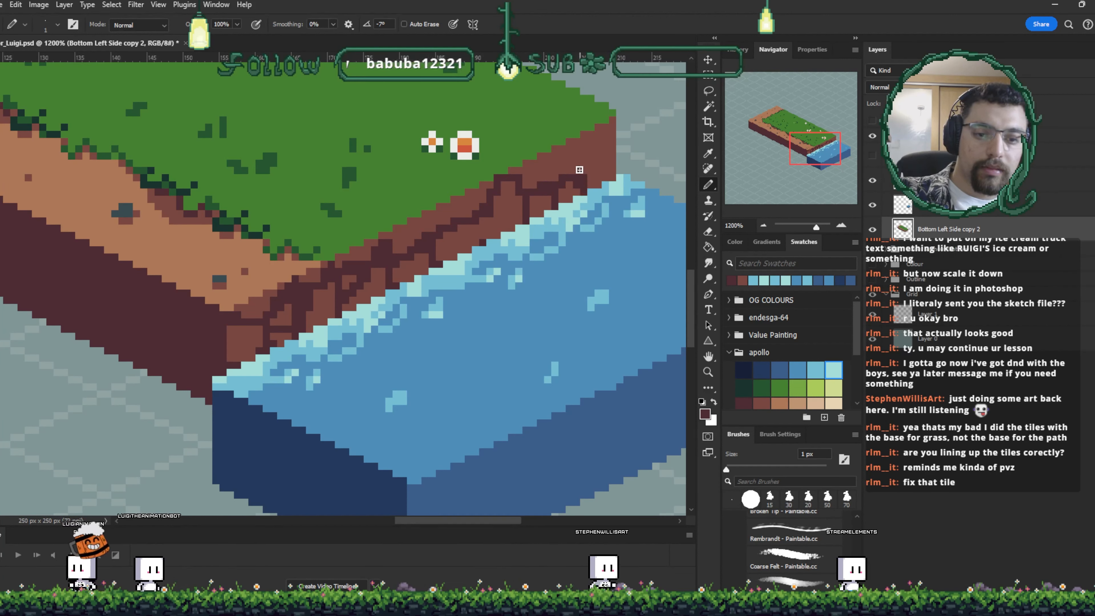
drag(577, 170, 554, 185)
alt+click(393, 214)
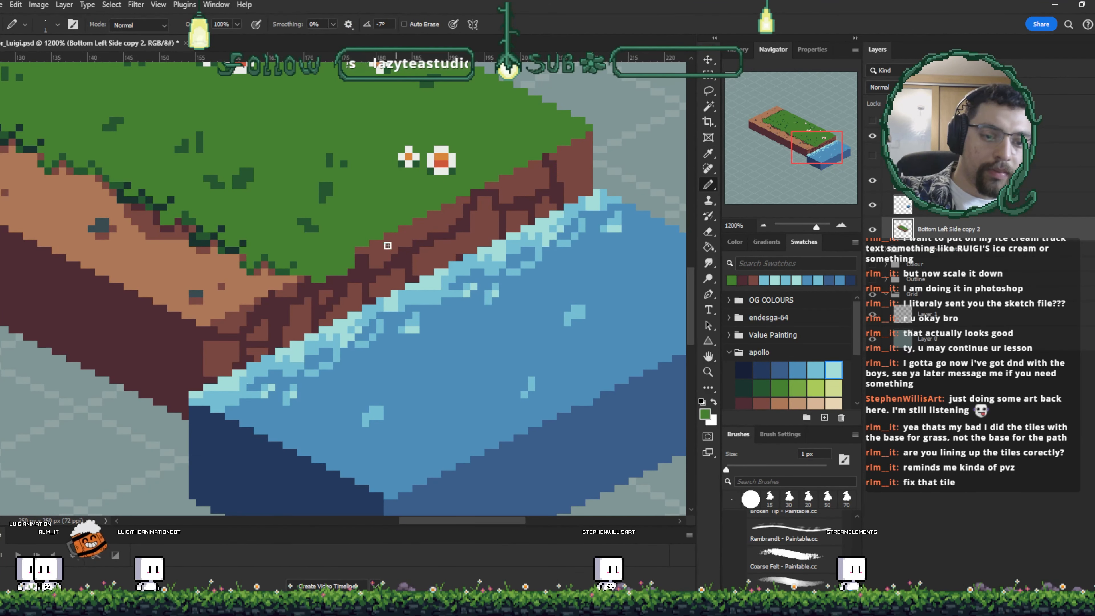
- Add grass overhang pixels and dark dirt shading along the top edge of the cliff
click(387, 236)
drag(408, 229, 408, 243)
alt+click(366, 255)
click(366, 249)
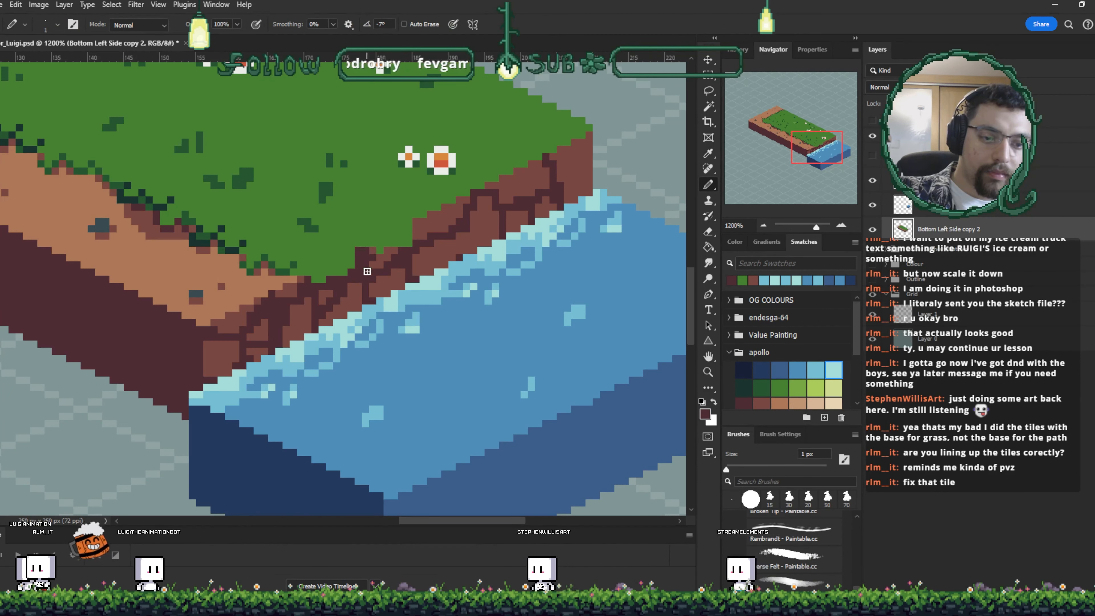
alt+click(415, 212)
drag(395, 257, 395, 248)
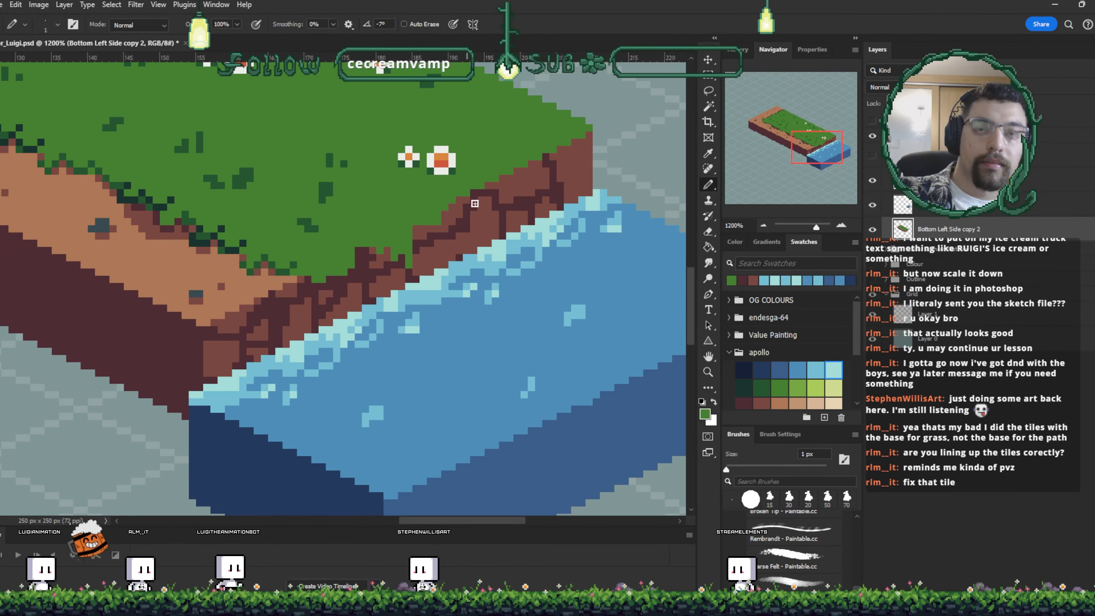
drag(451, 207, 471, 195)
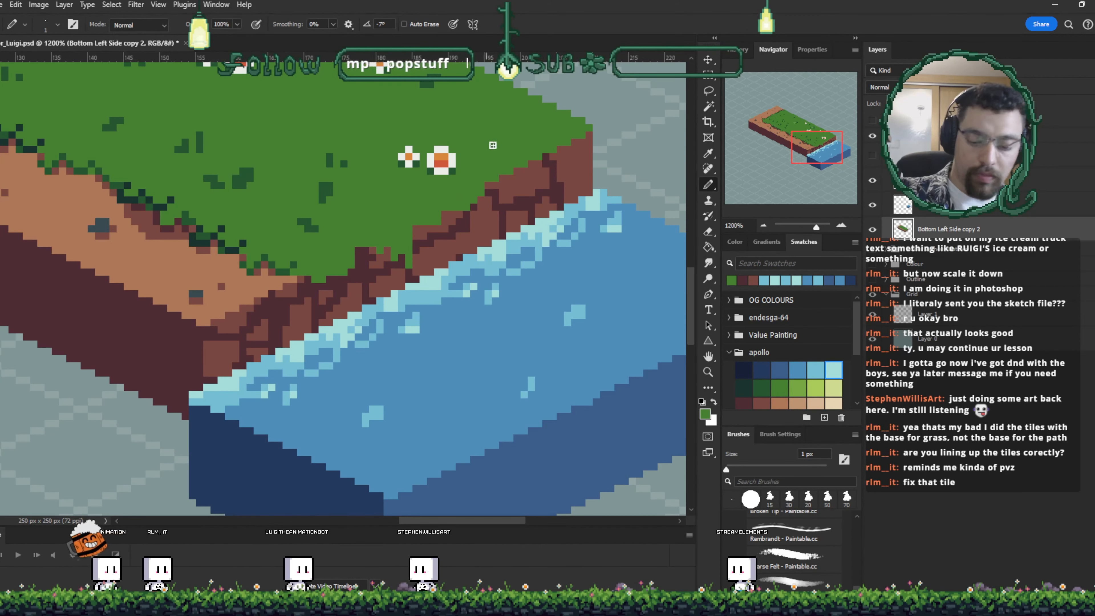
key(bracketright)
key(bracketright)
key(bracketright)
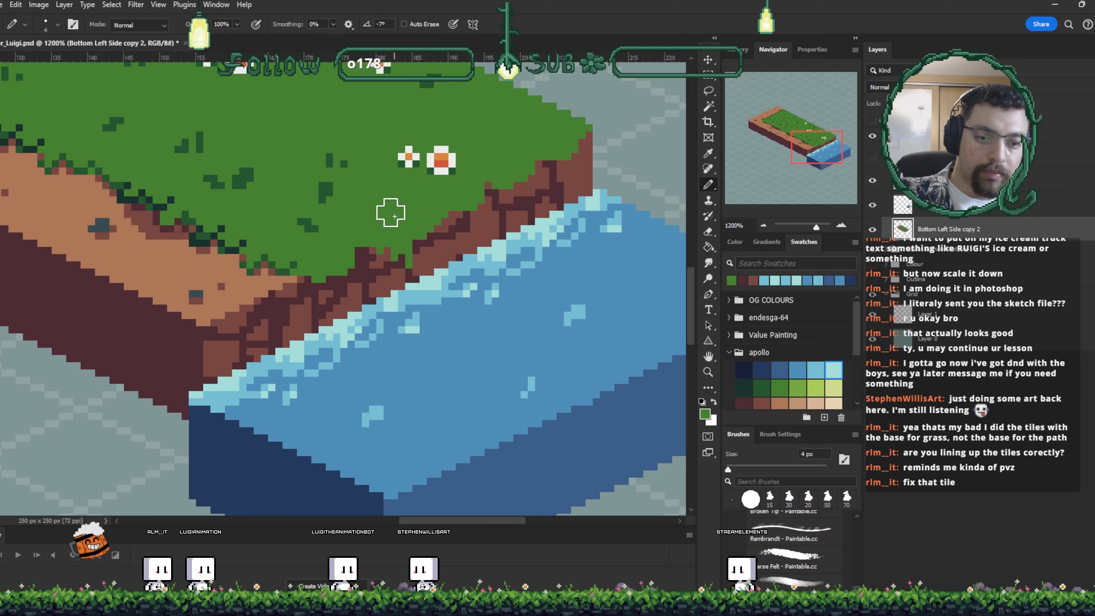
alt+click(228, 306)
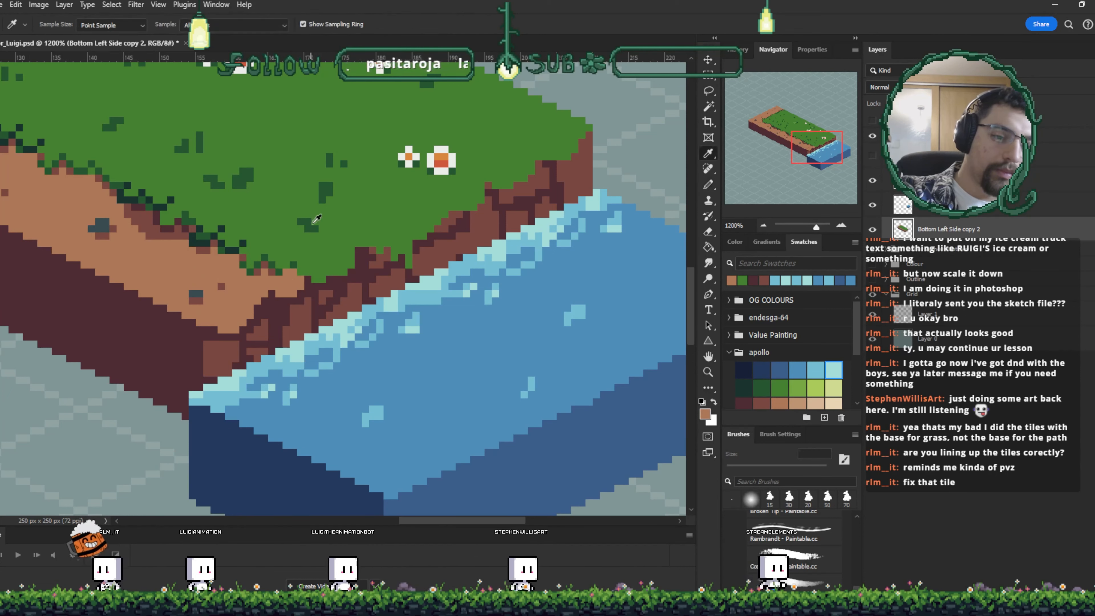
alt+click(350, 224)
key(w)
click(335, 242)
key(b)
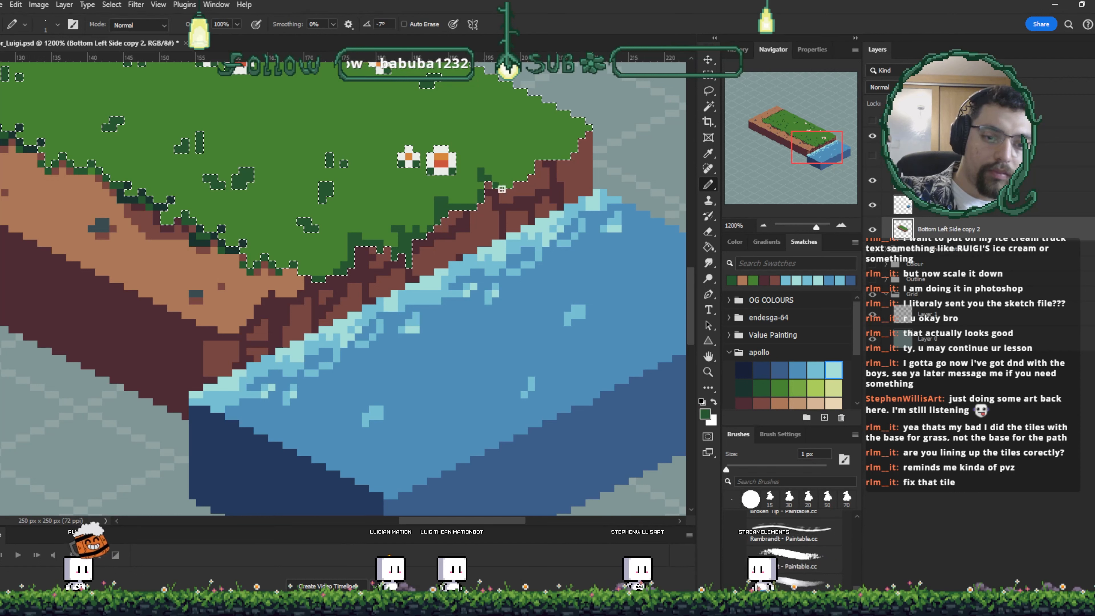
key(ctrl+d)
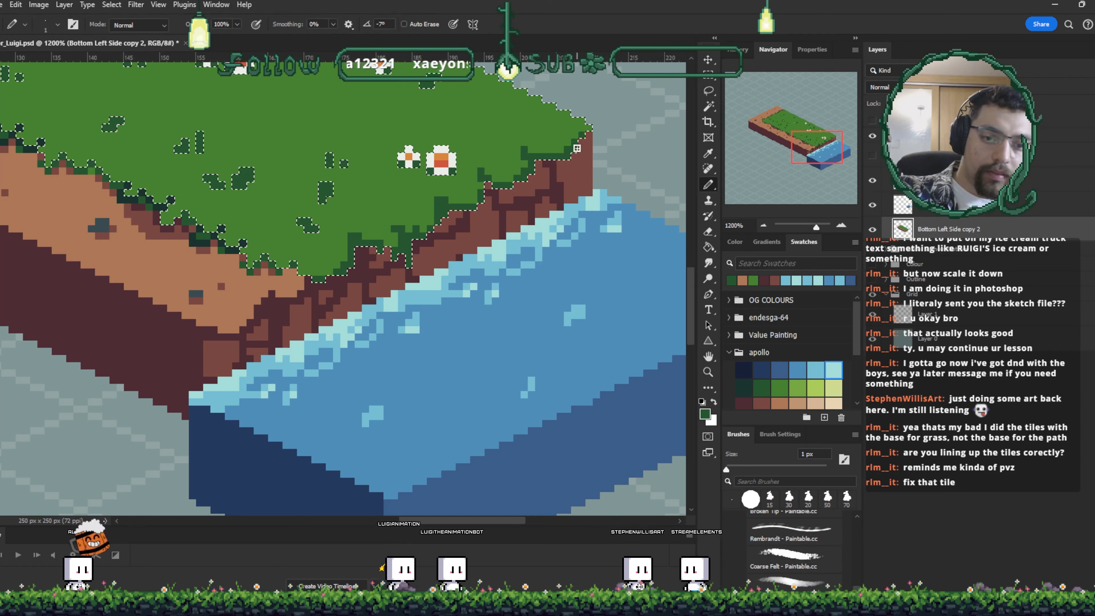
- Sample the grass green and dirt brown and paint crack pixels just under the grass edge
key(i)
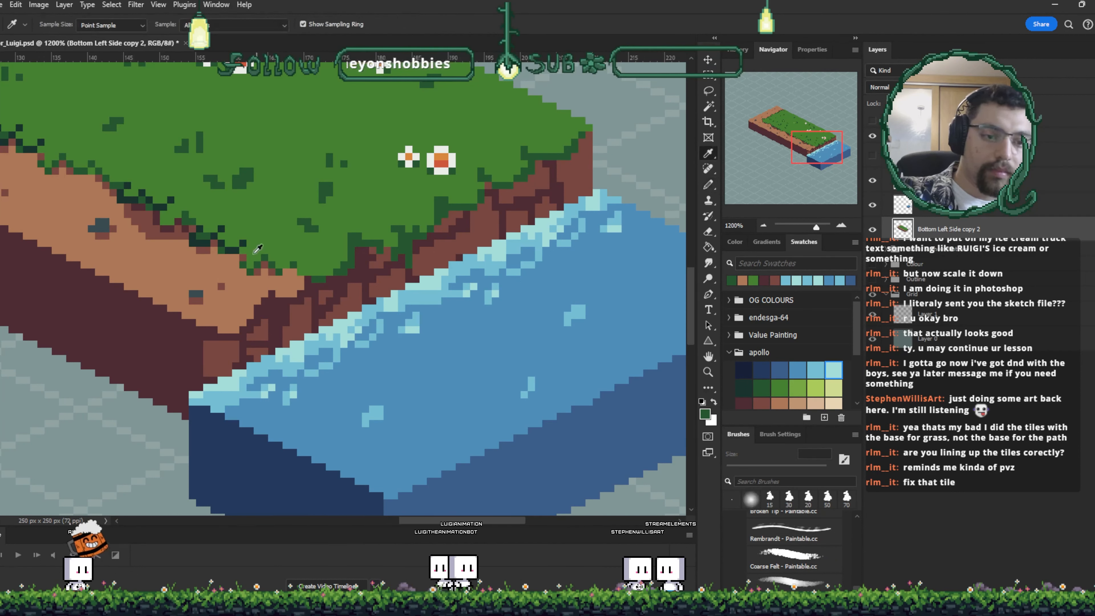
click(249, 238)
key(b)
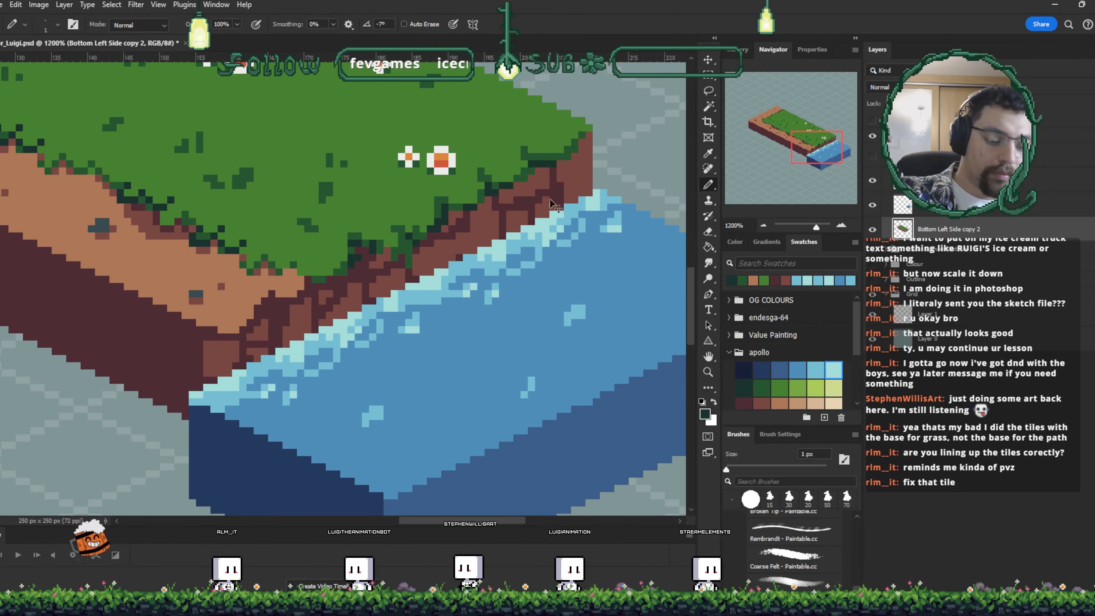
drag(515, 301, 523, 268)
key(i)
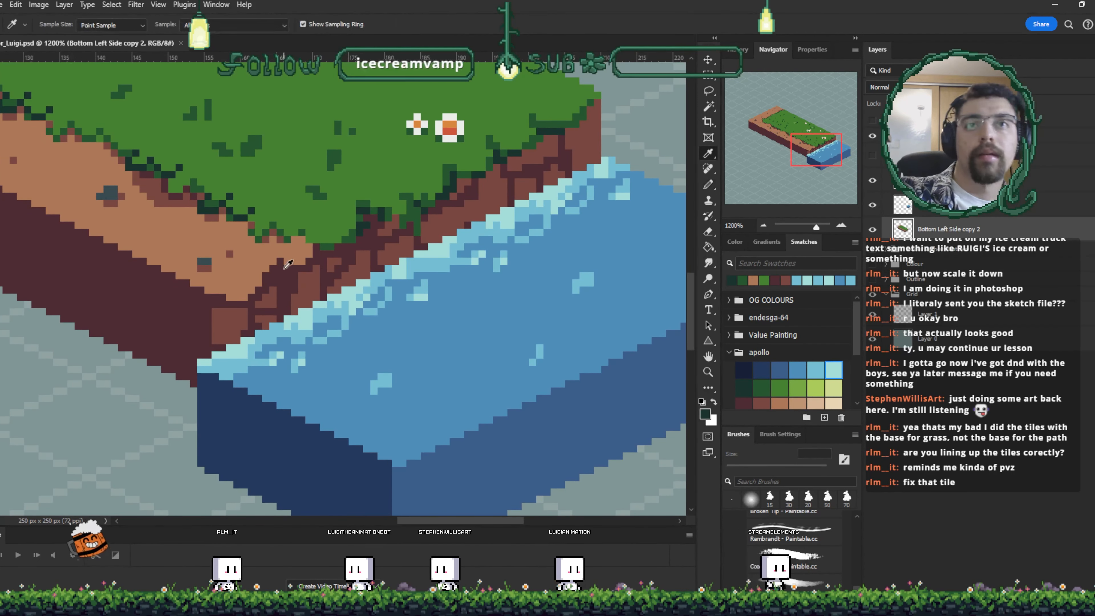
key(b)
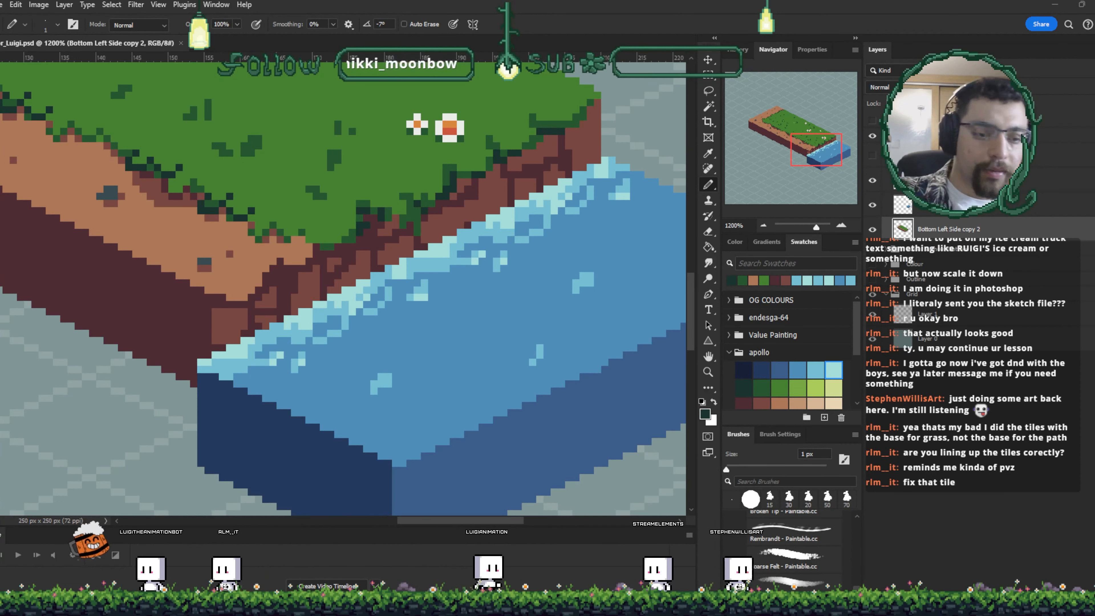
alt+click(278, 255)
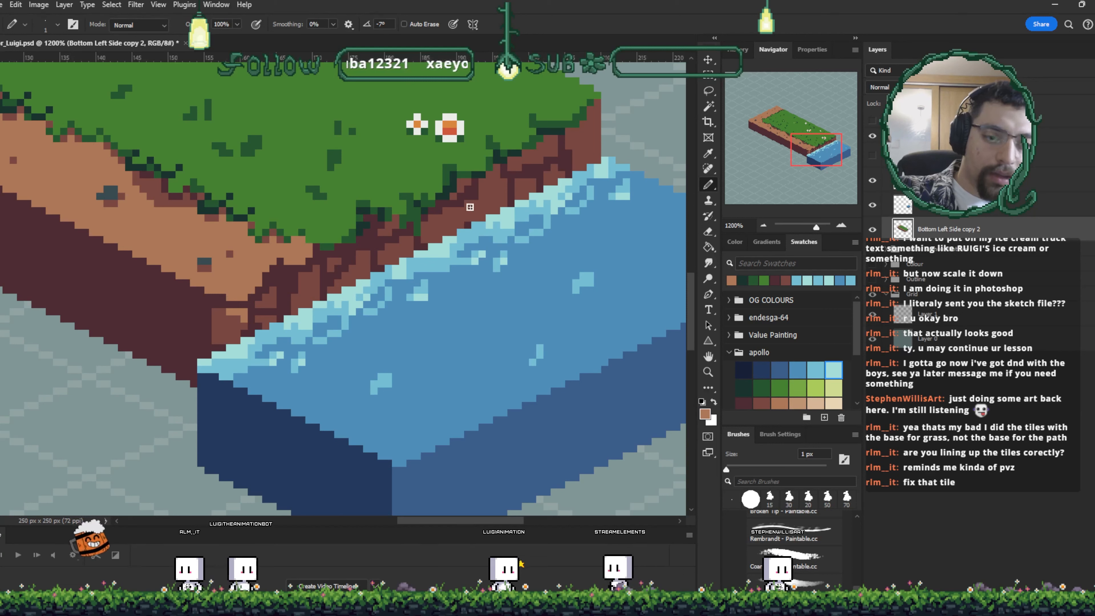
drag(446, 217, 453, 211)
alt+click(462, 183)
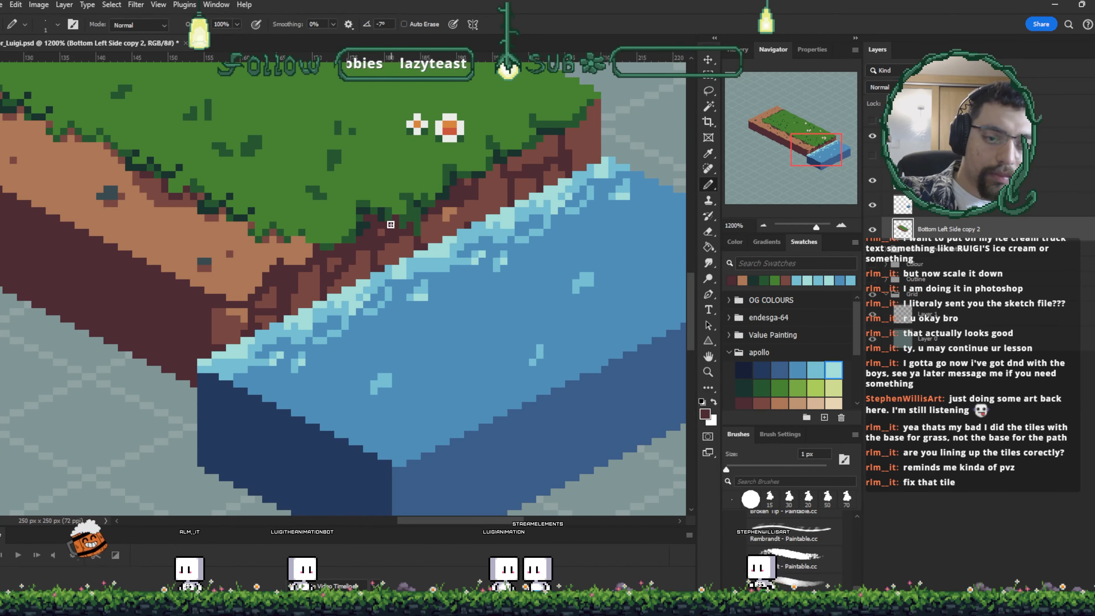
- Add more dark dirt pixels along the cliff edge where it meets the water
alt+click(391, 248)
drag(374, 232, 368, 239)
alt+click(448, 213)
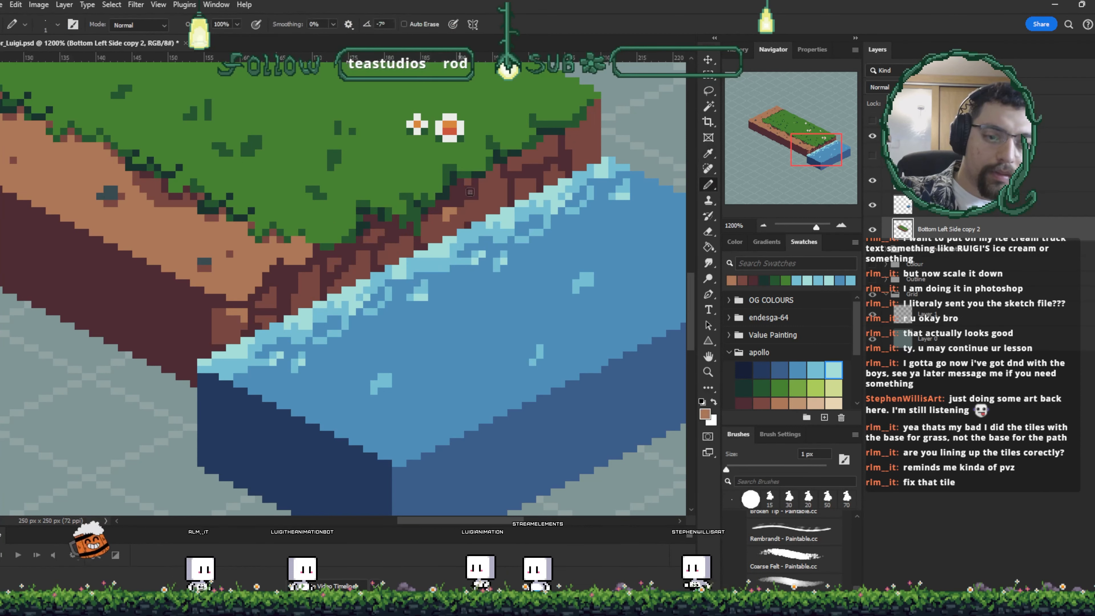
alt+click(481, 180)
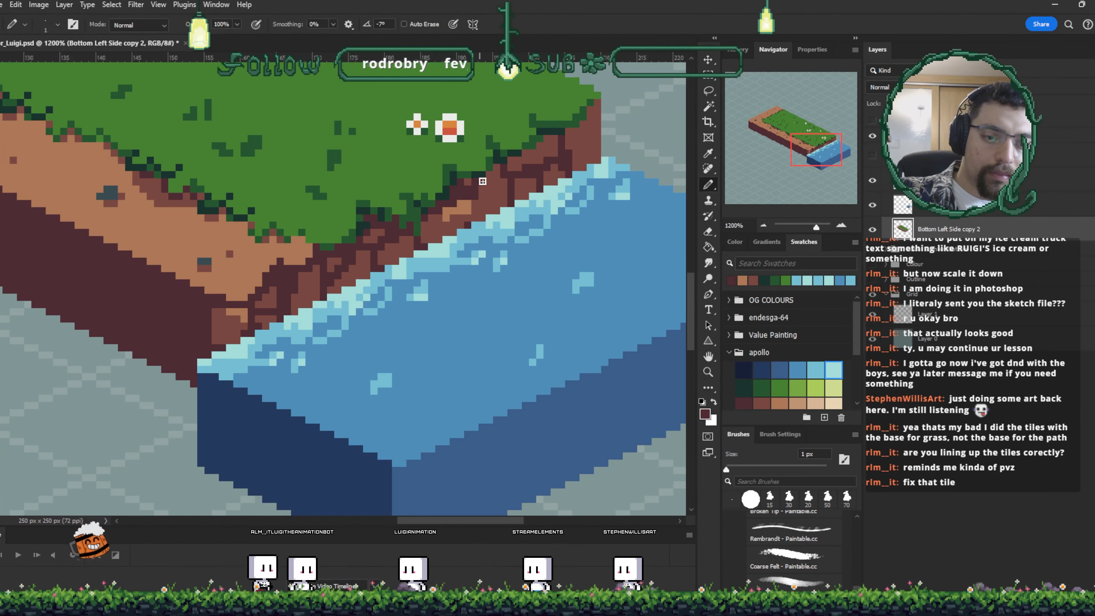
alt+click(501, 180)
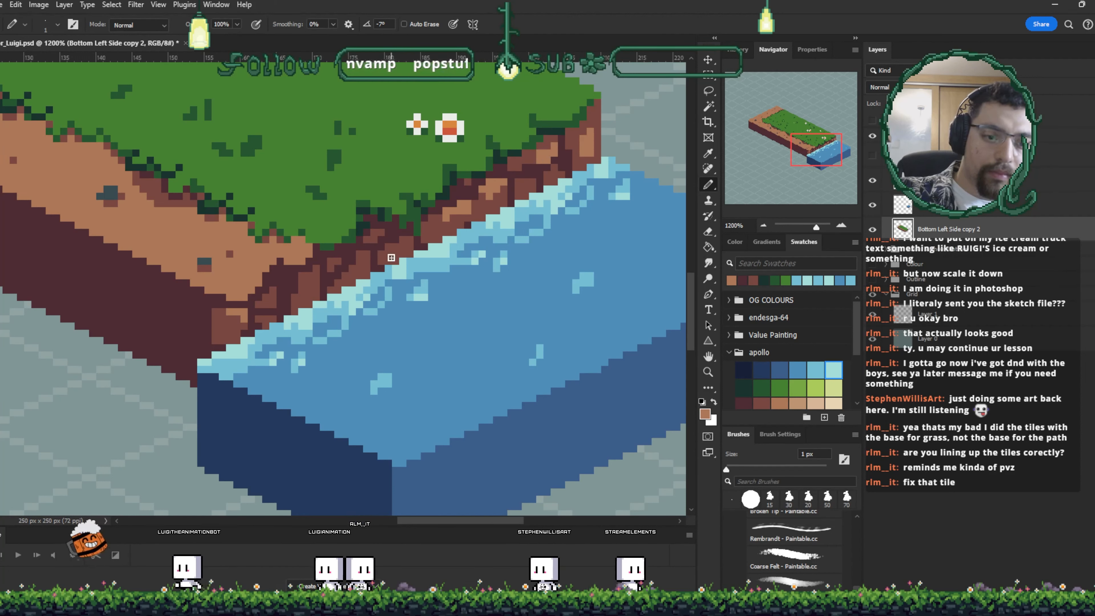
- Sample the cliff's dirt brown and paint a pixel on the lower left part of the cliff face
key(v)
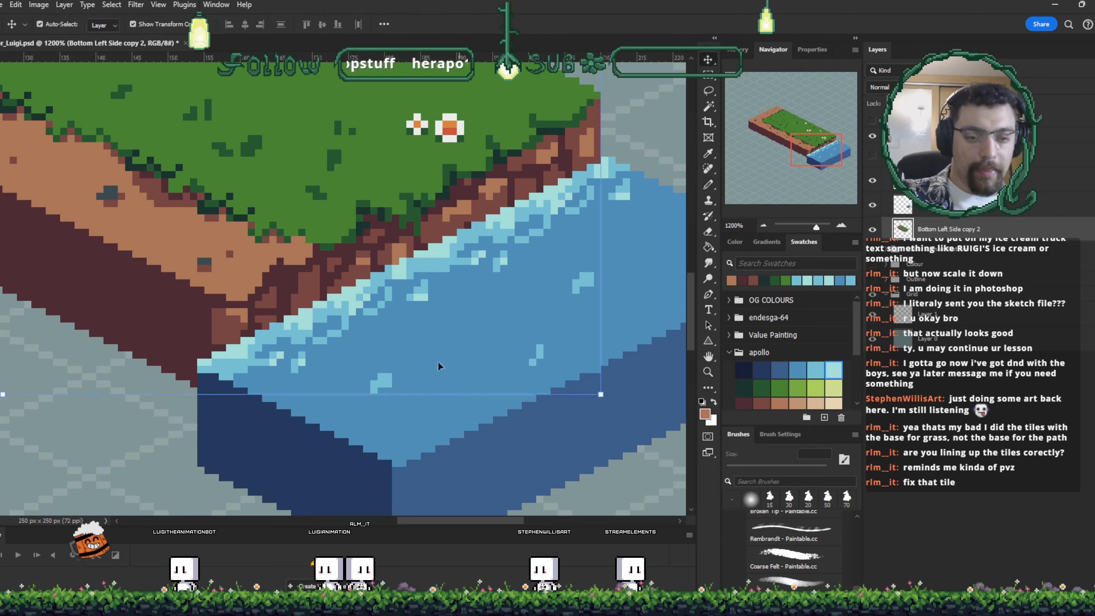
key(i)
click(298, 276)
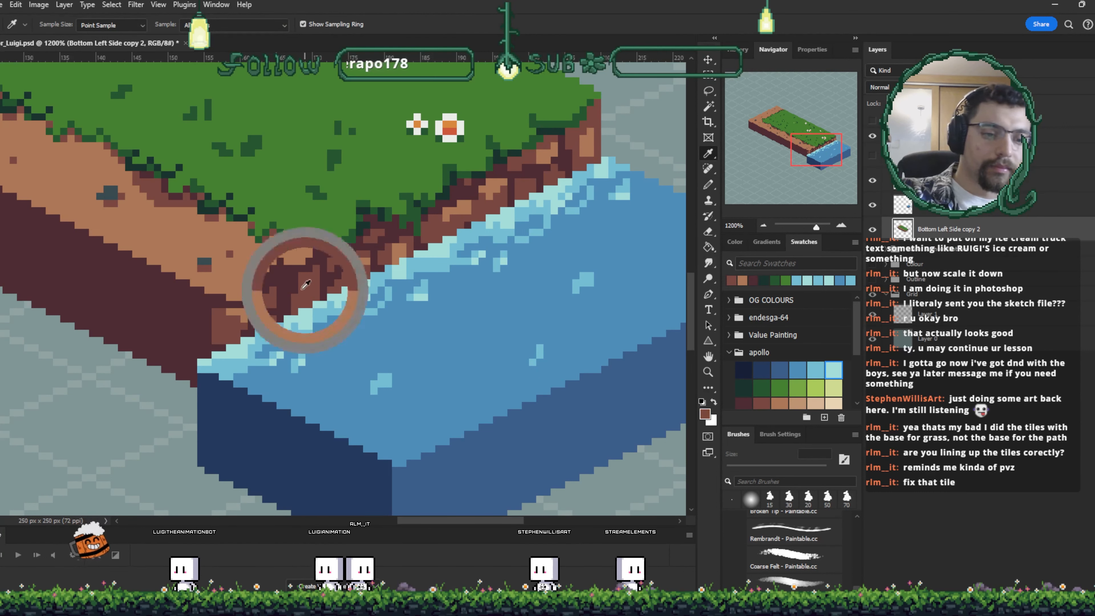
key(b)
click(216, 290)
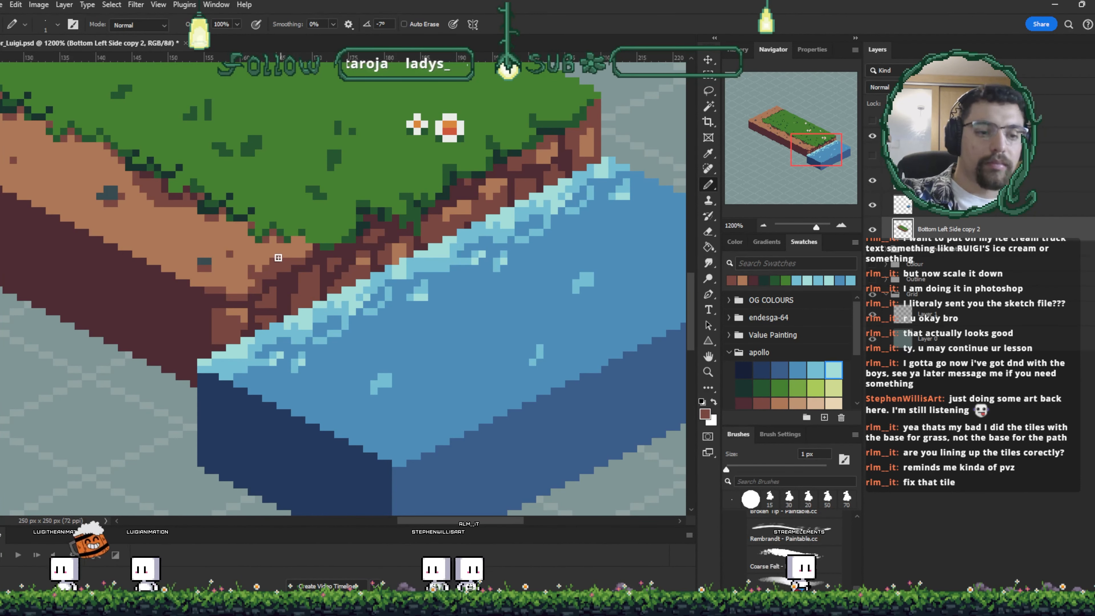
- Create a new empty layer above the tile
scroll(296, 253, down, 4)
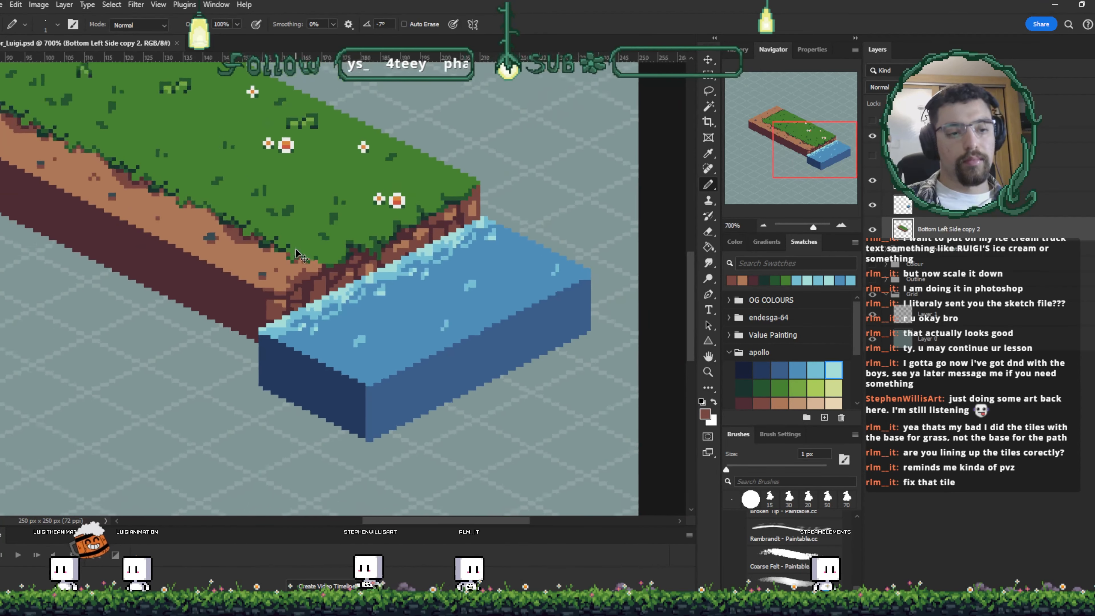
scroll(296, 253, up, 3)
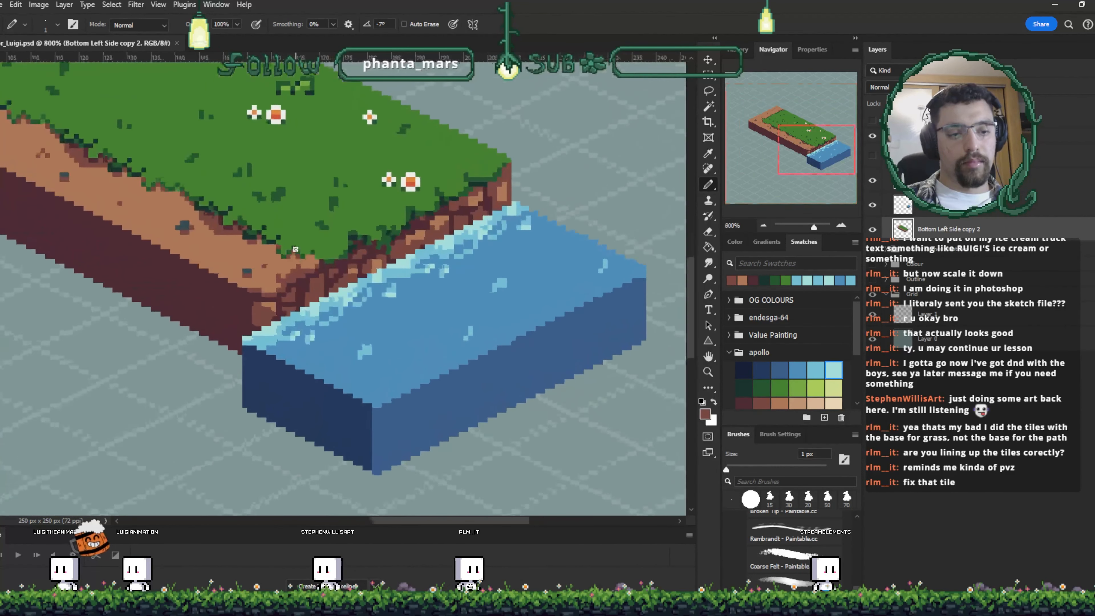
scroll(295, 253, up, 2)
key(s)
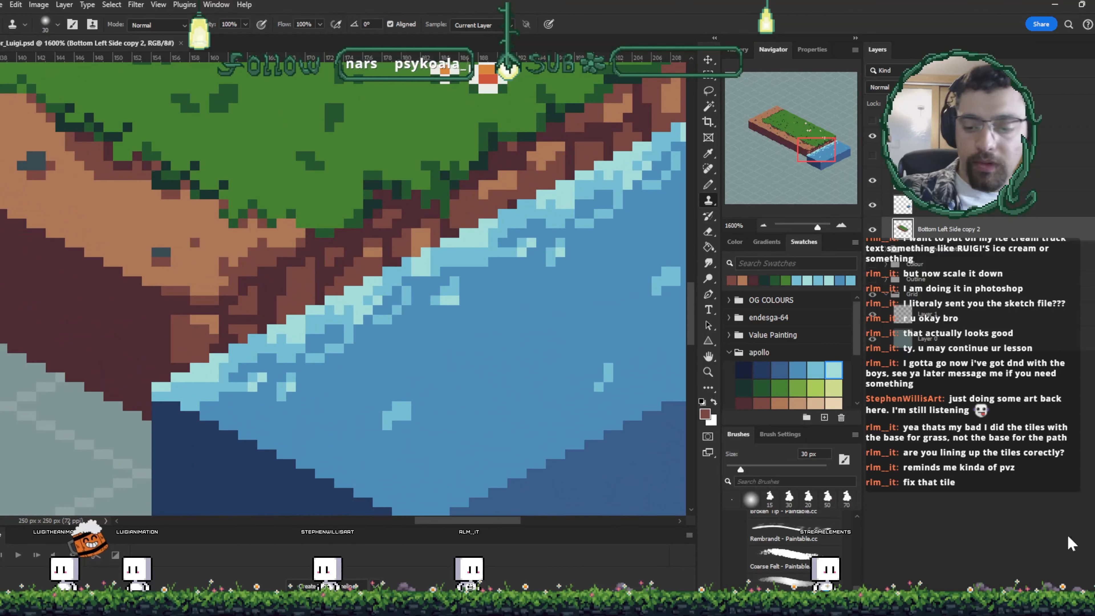
key(ctrl+shift+alt+n)
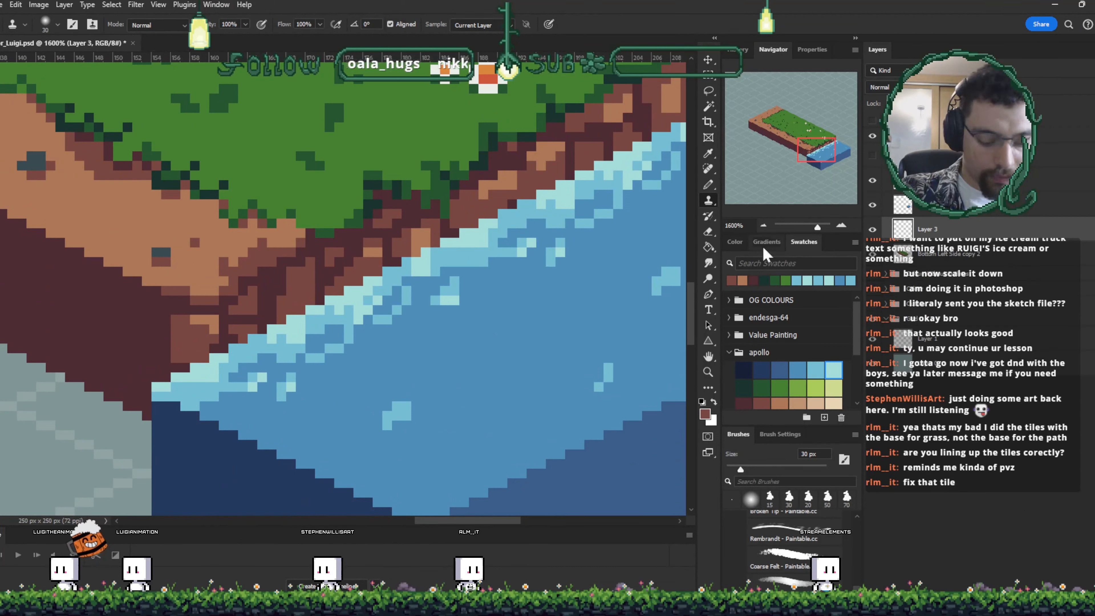
key(v)
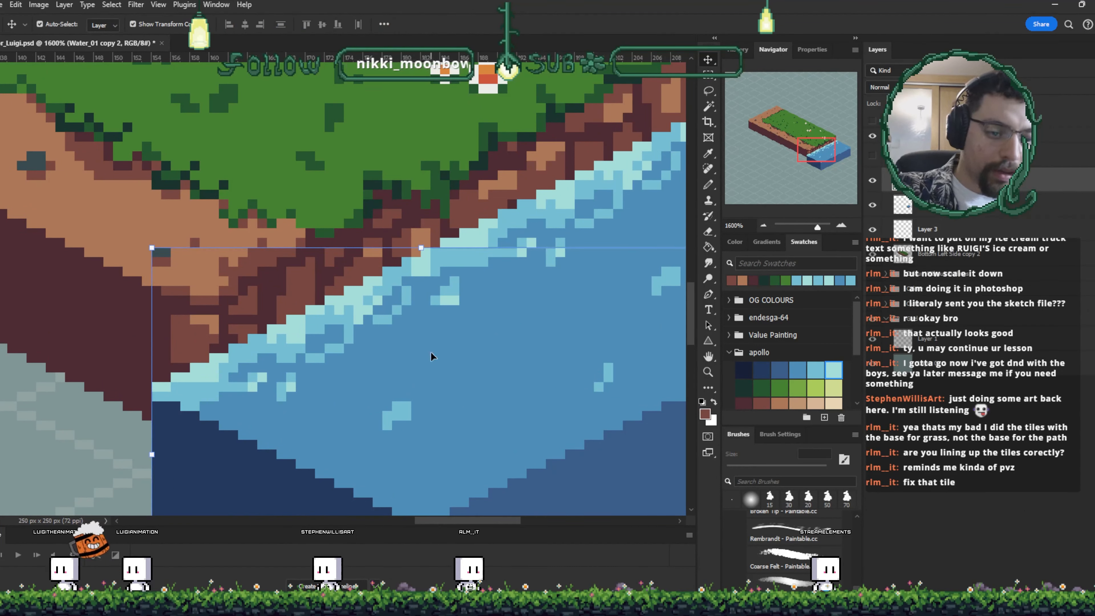
- Sample the water color on the water layer and paint pixels along the shoreline below the cliff
key(i)
click(203, 348)
key(v)
key(b)
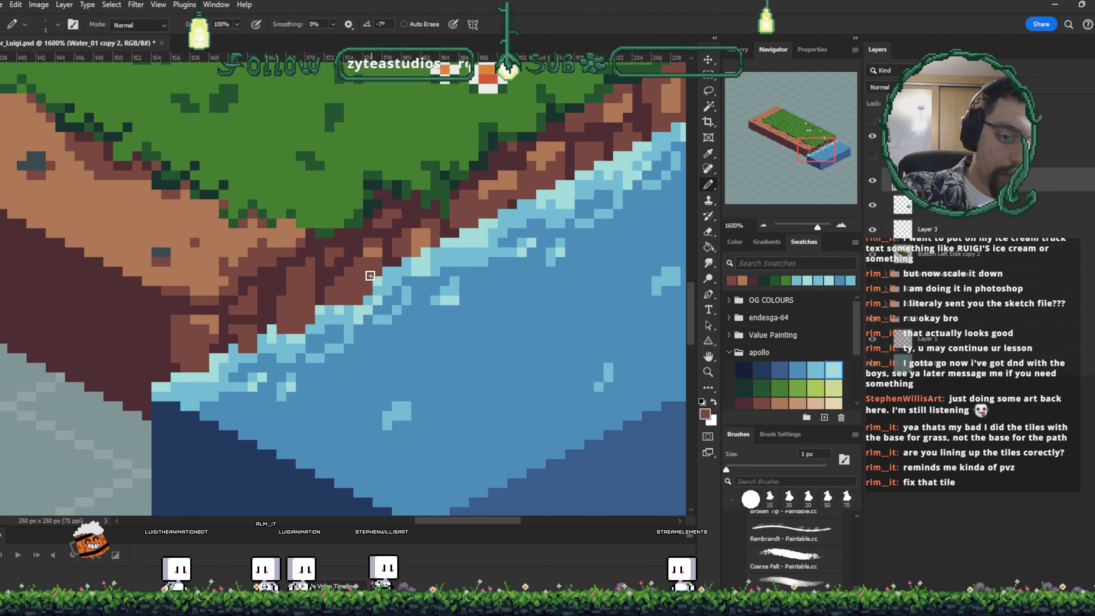
drag(500, 280, 458, 341)
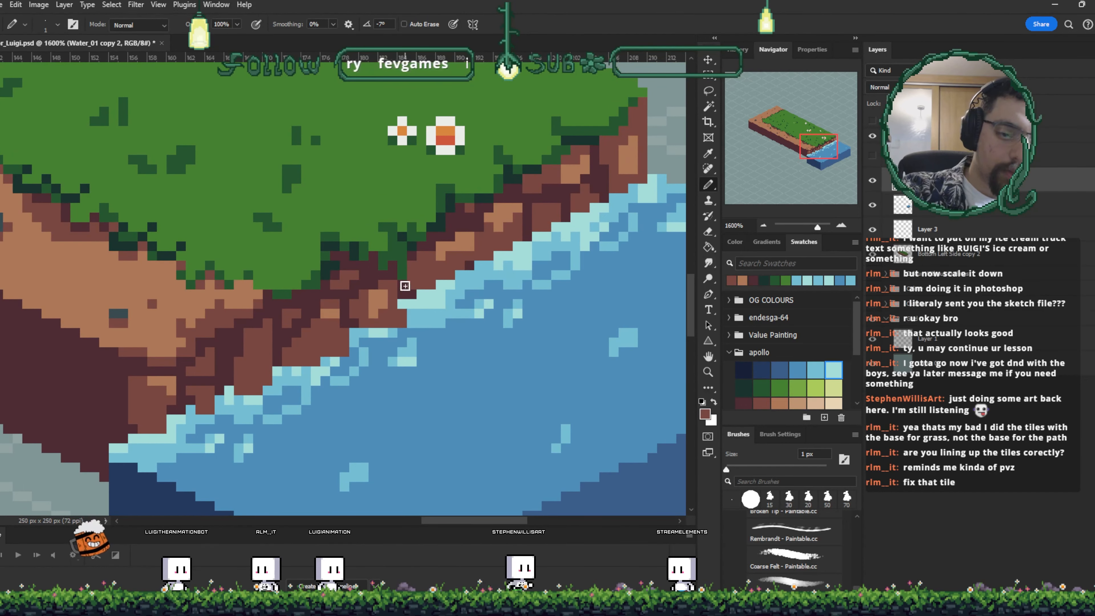
alt+click(411, 324)
mouse_move(393, 341)
mouse_down()
mouse_move(405, 335)
mouse_move(368, 372)
mouse_up()
- Sample the pale foam blue and add foam and dirt pixels where the water meets the cliff
key(i)
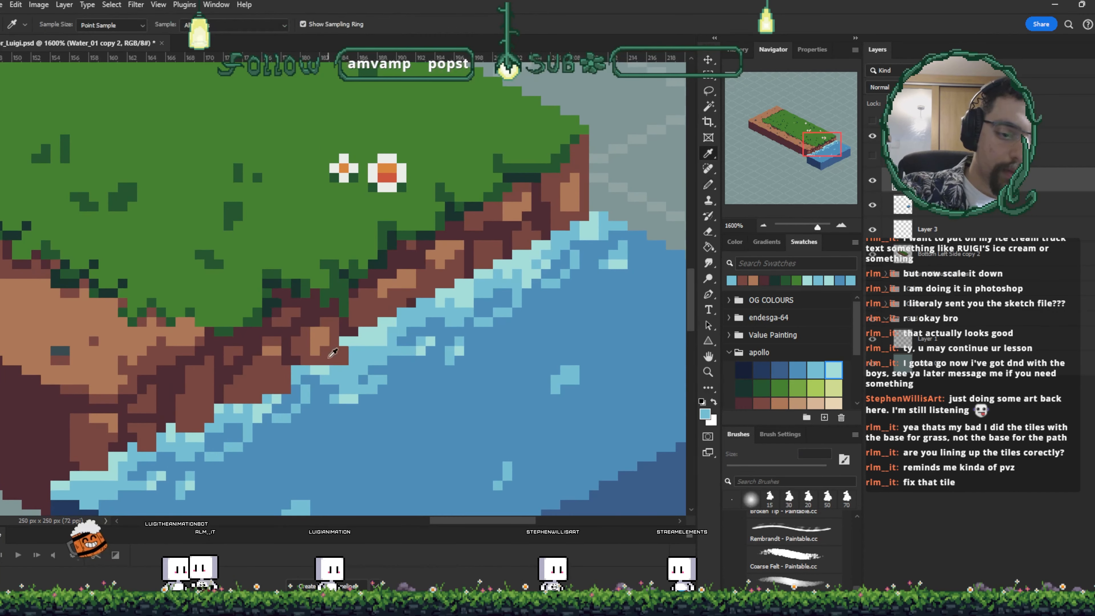
click(334, 367)
key(b)
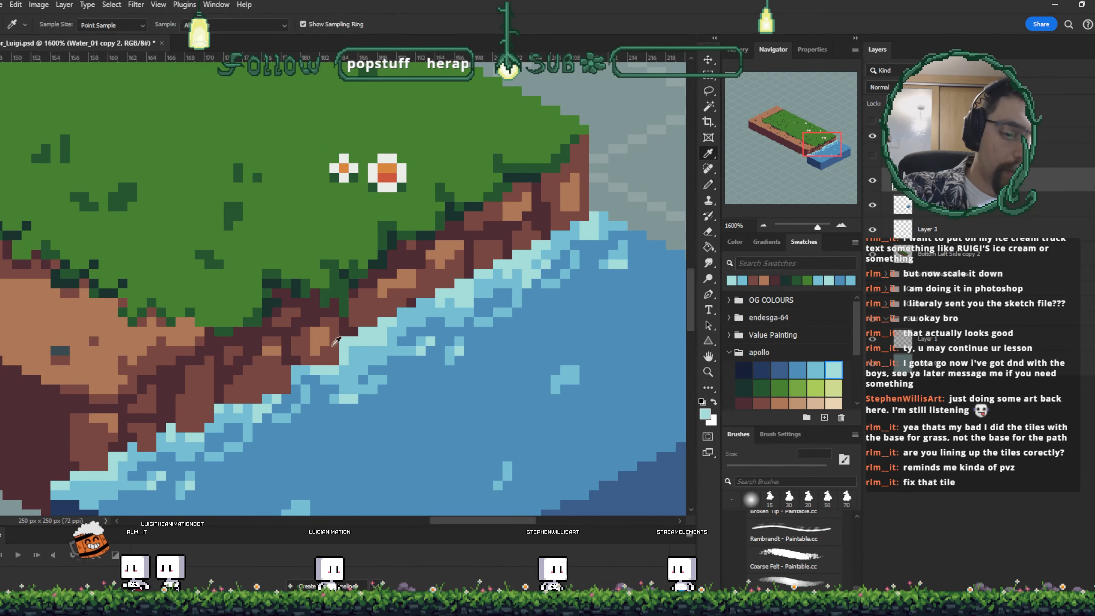
alt+click(325, 352)
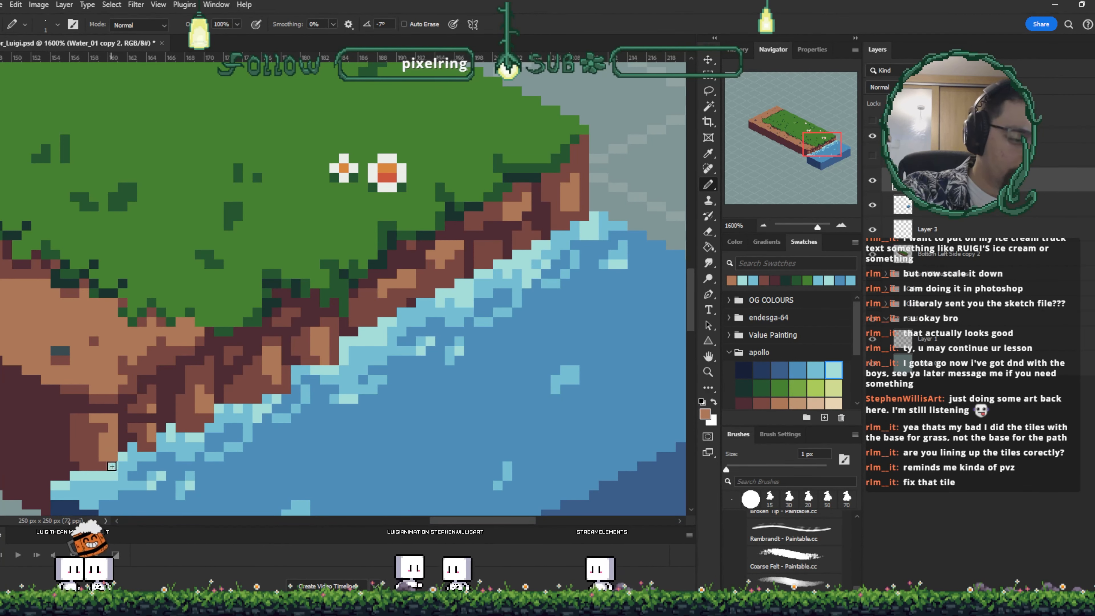
drag(428, 375, 406, 389)
alt+click(349, 335)
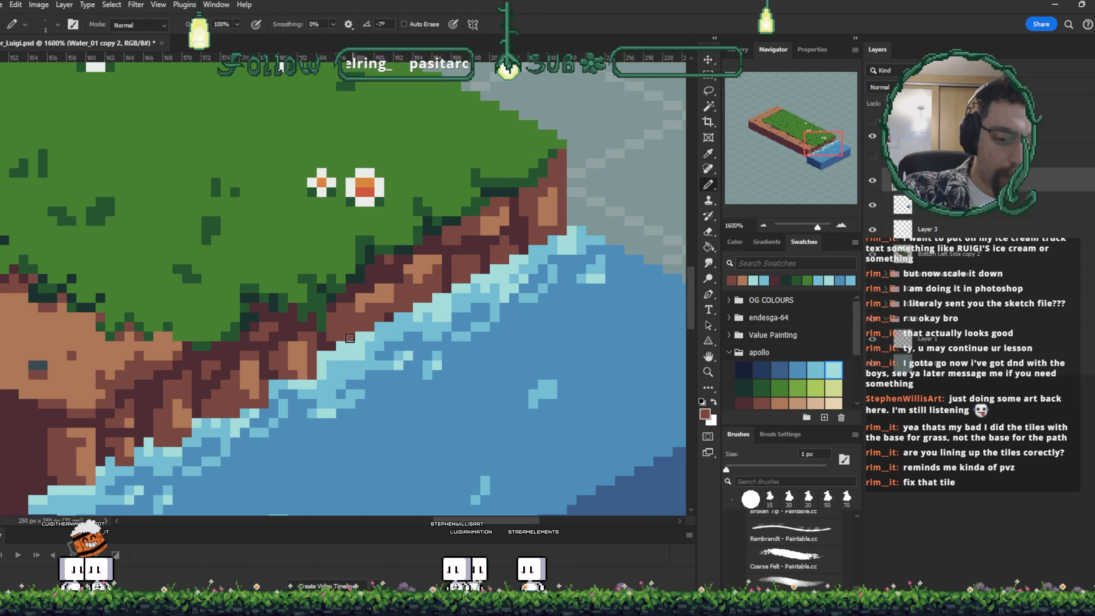
alt+click(351, 344)
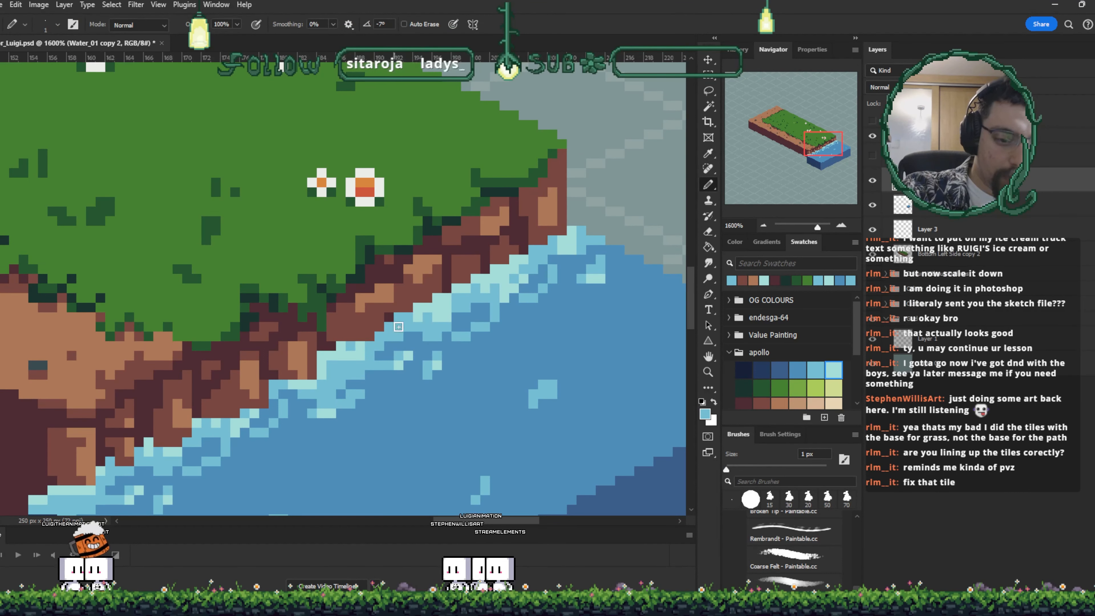
- Paint a foam pixel at the shoreline and add dark dirt pixels along the cliff edge above the water
alt+click(346, 340)
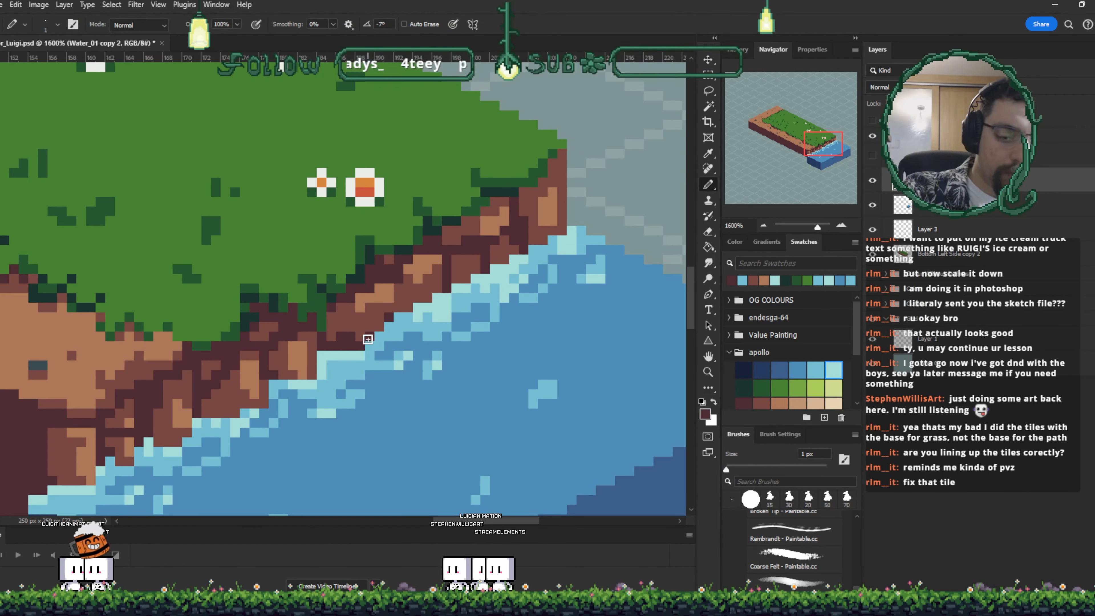
alt+click(378, 306)
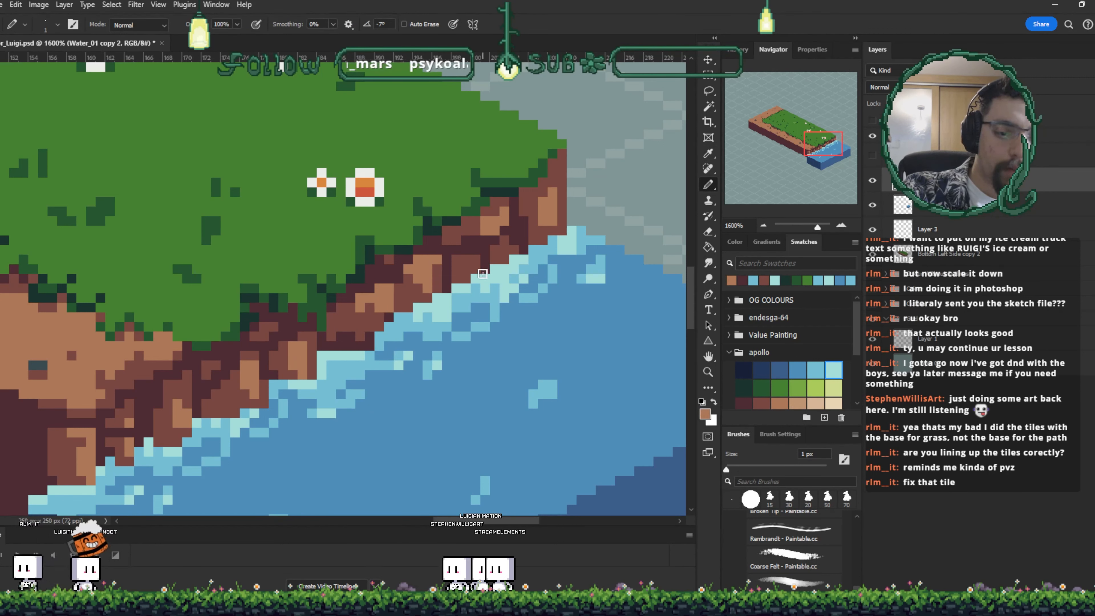
alt+click(439, 255)
click(474, 288)
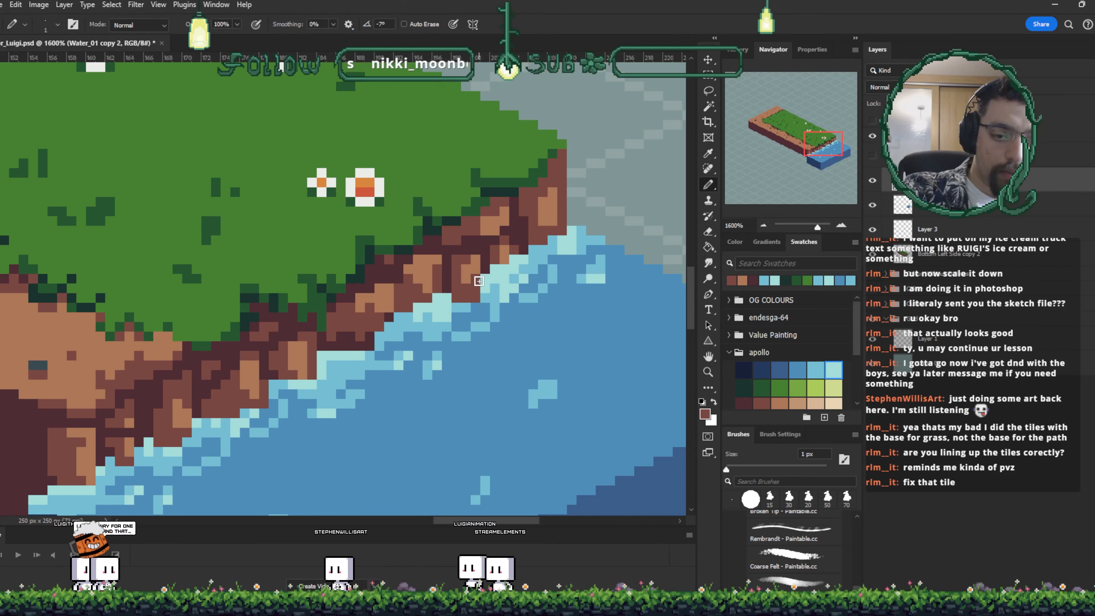
- Sample the lighter cliff brown, then zoom out and back in to review the cliff and shoreline
key(i)
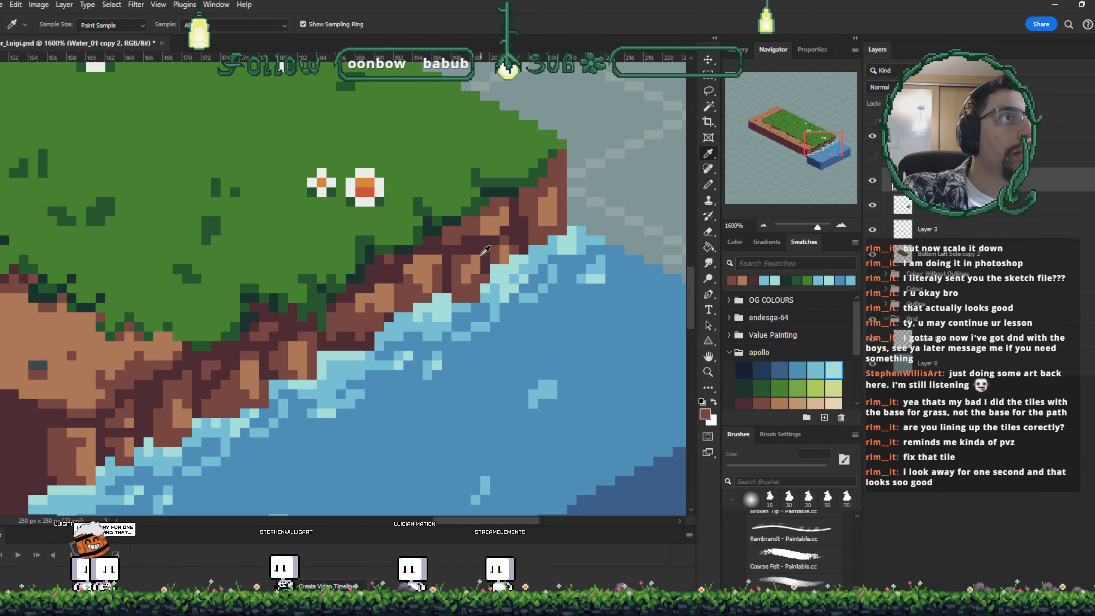
click(485, 258)
key(b)
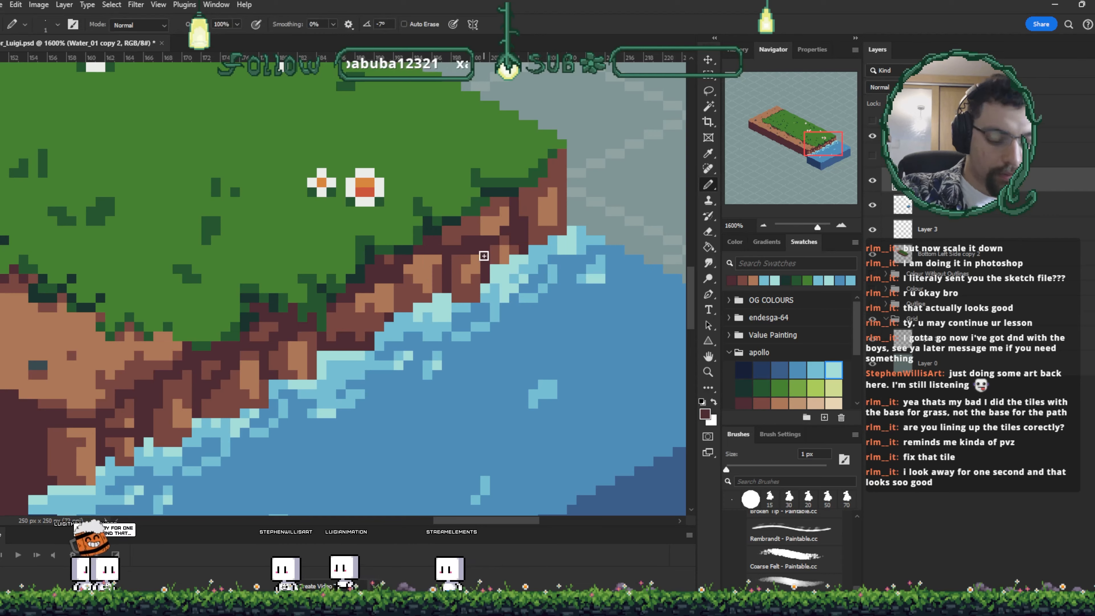
scroll(486, 267, down, 3)
scroll(485, 259, down, 4)
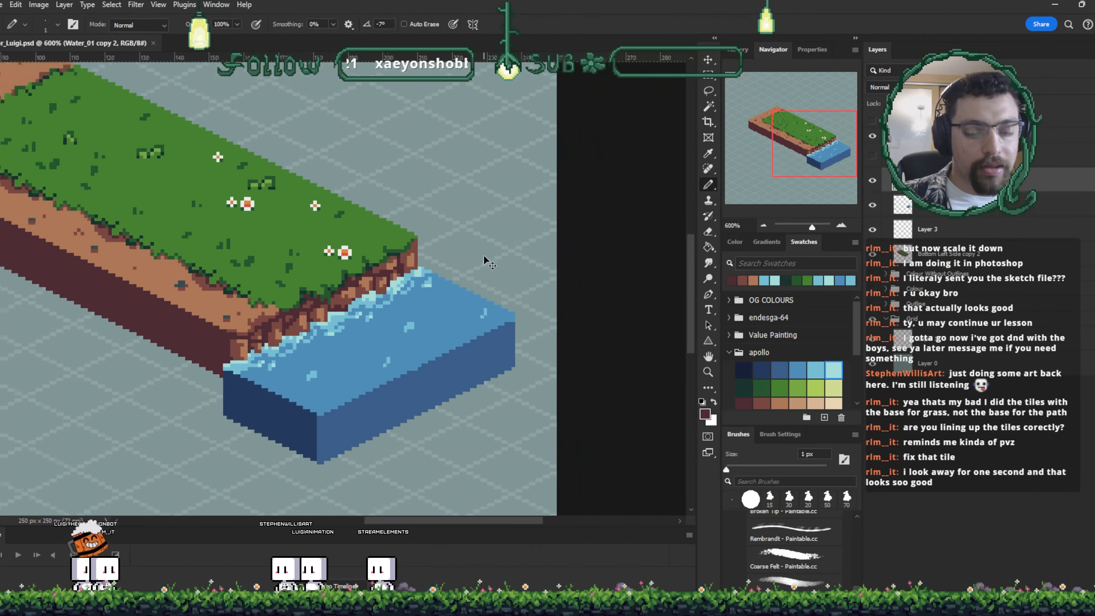
scroll(485, 259, up, 4)
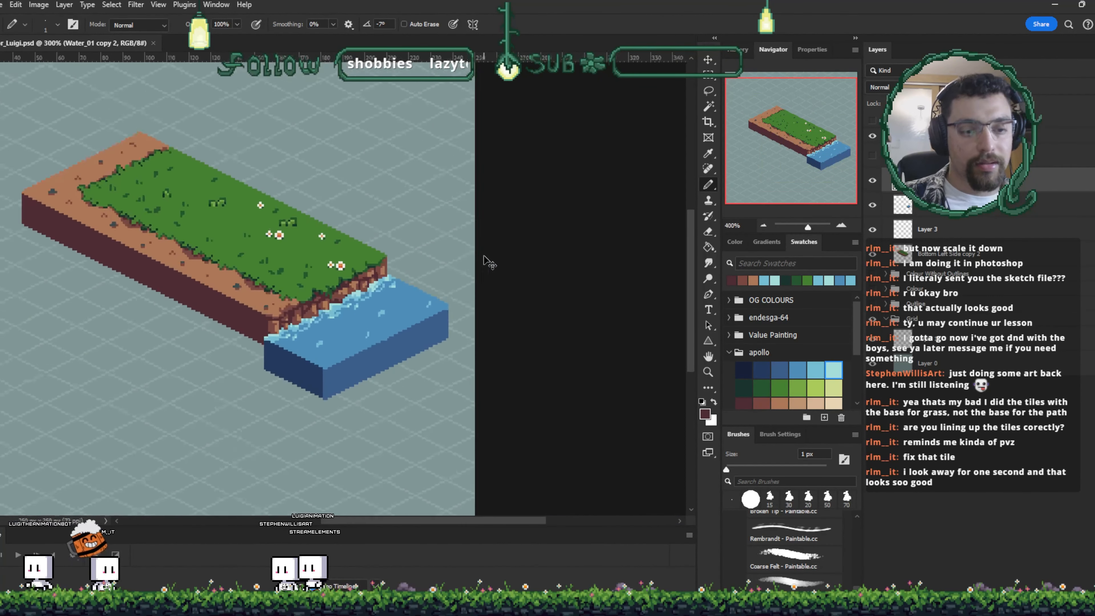
scroll(485, 261, up, 3)
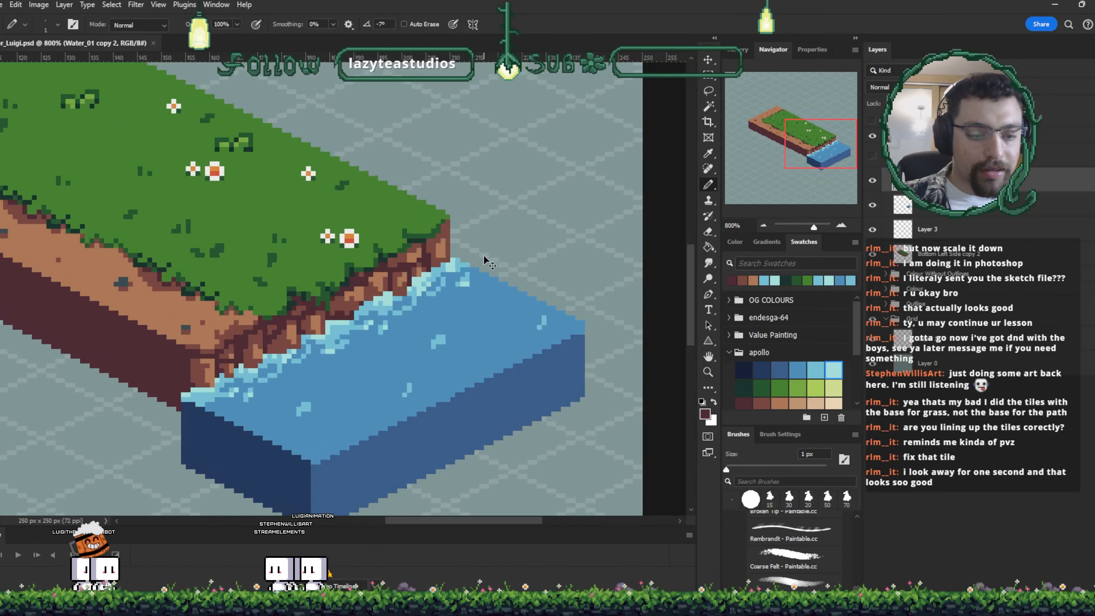
drag(258, 362, 279, 305)
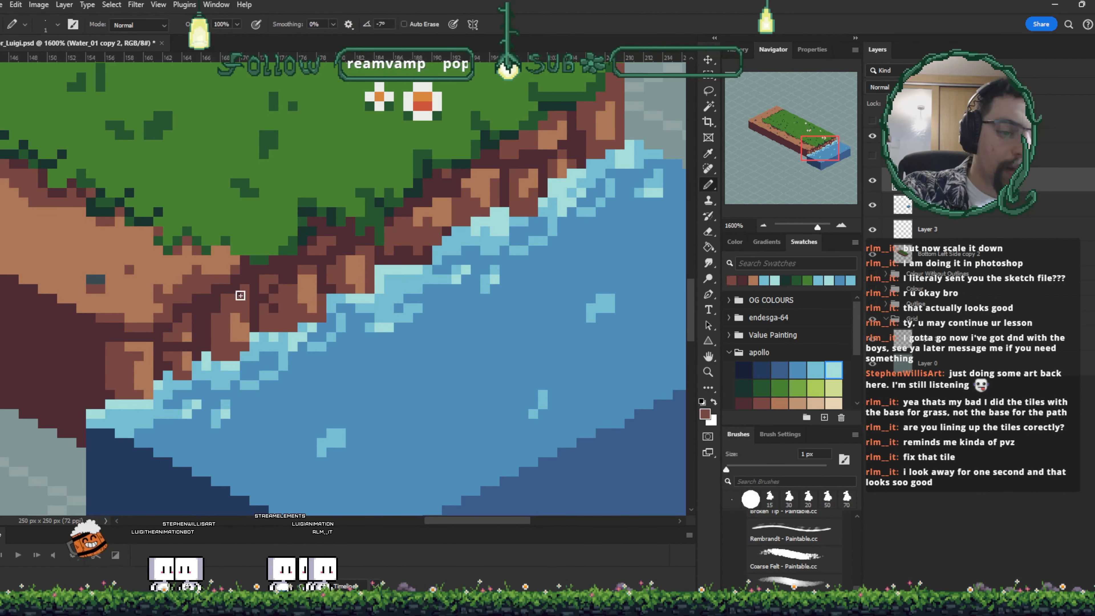
scroll(263, 274, down, 4)
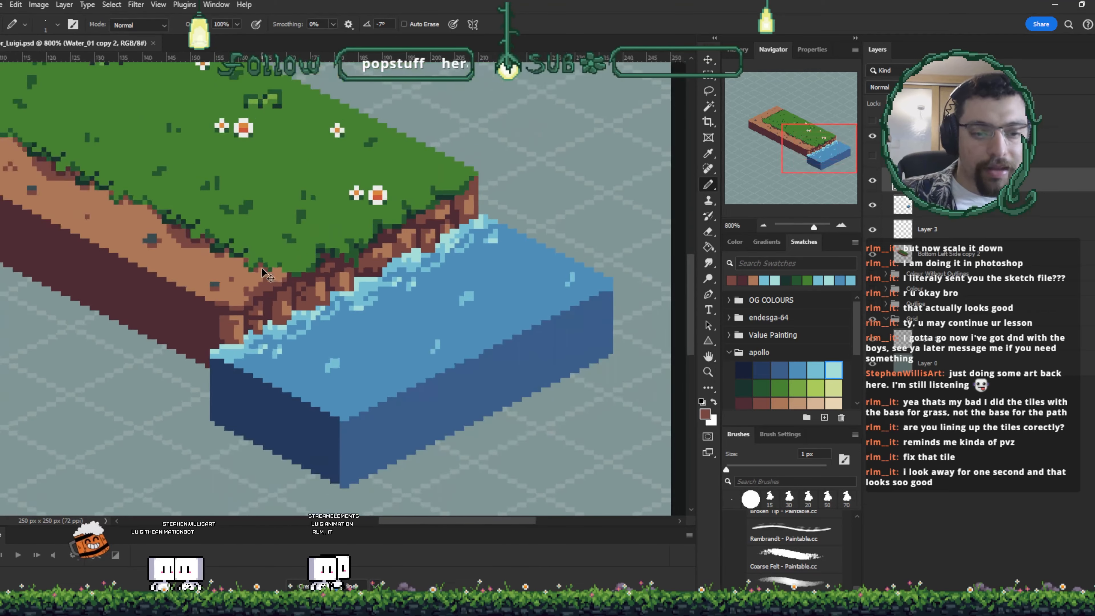
- Draw a rectangular selection around the cliff and shoreline corner of the tile
key(m)
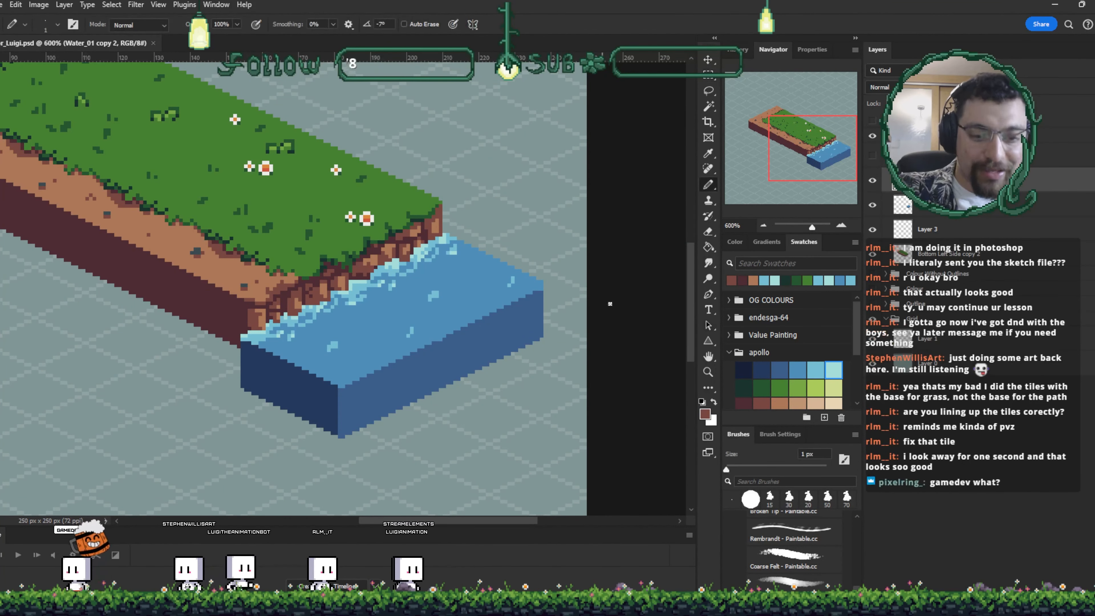
drag(183, 147, 428, 338)
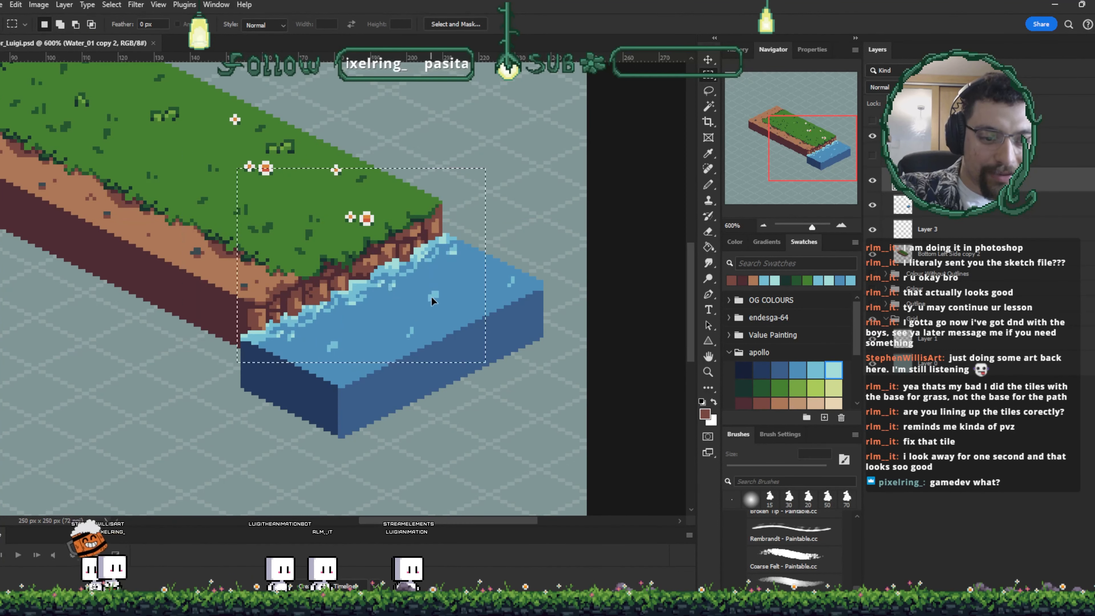
key(ctrl+d)
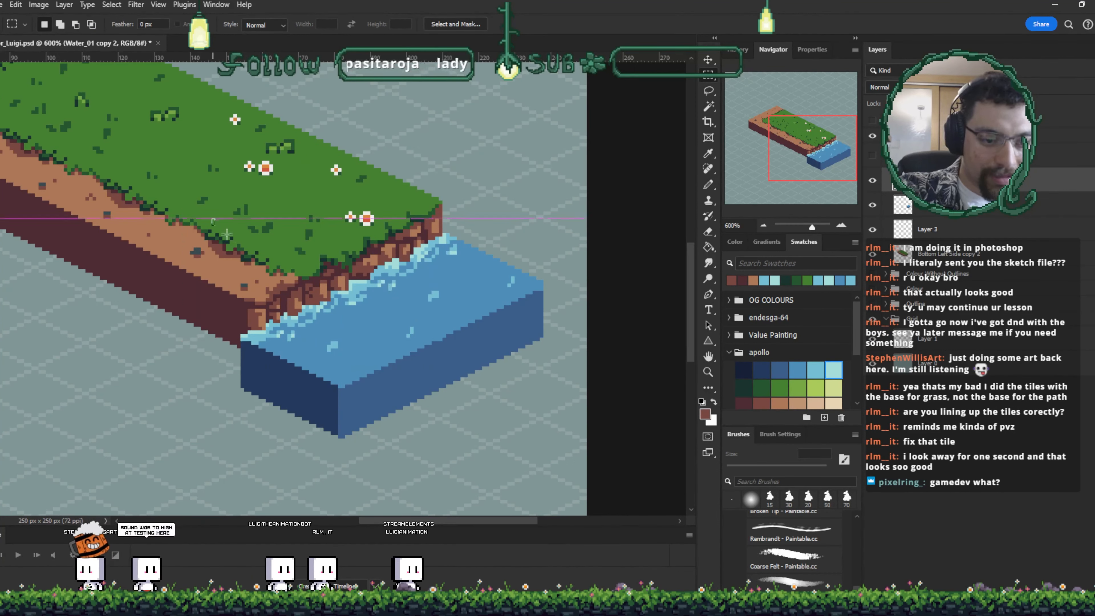
drag(368, 297, 418, 329)
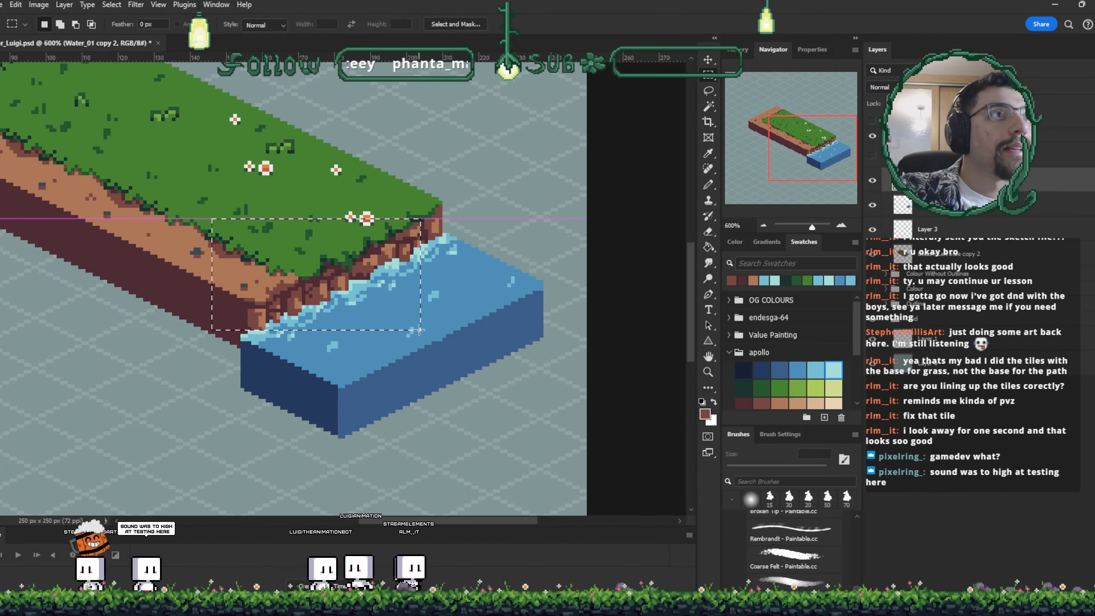
mouse_move(418, 330)
mouse_down()
mouse_move(441, 340)
mouse_move(436, 314)
mouse_move(438, 327)
mouse_up()
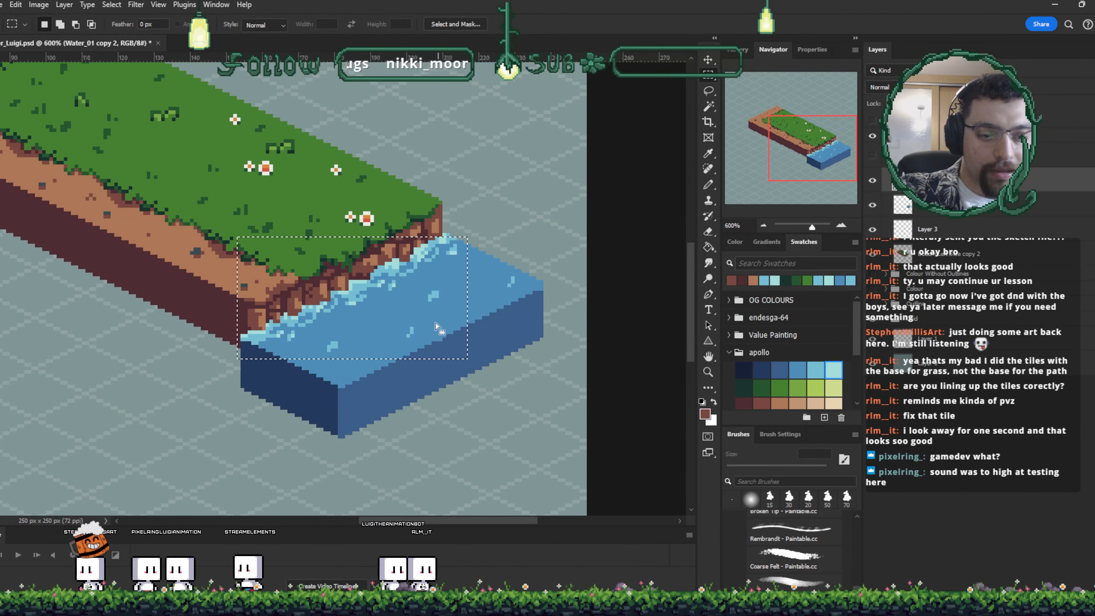
- Fill the area around the selected corner with the dark navy swatch to preview it as a cropped tile
key(w)
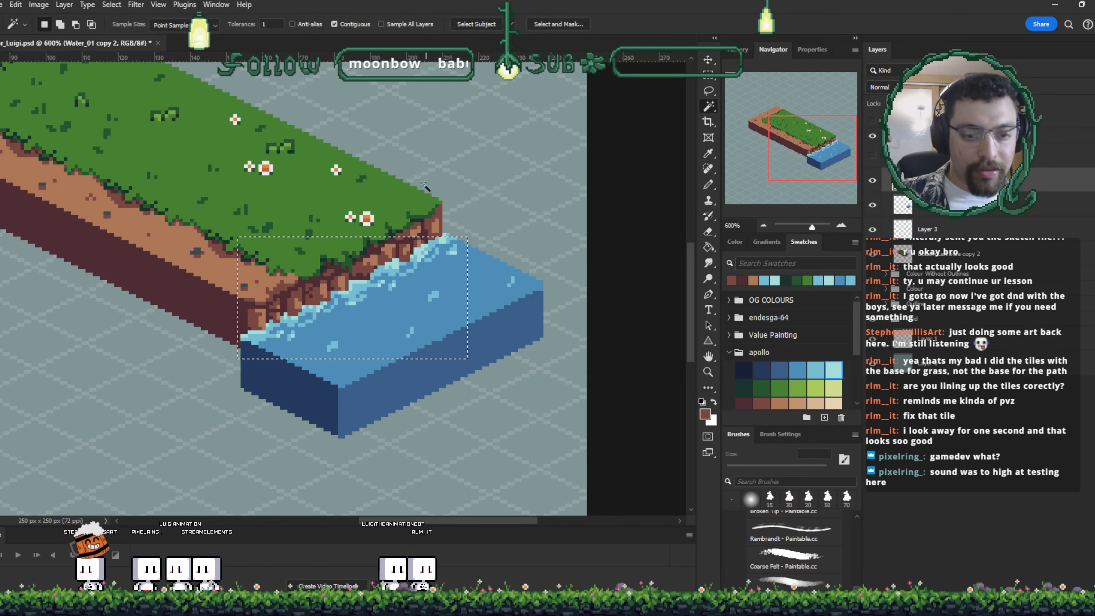
click(464, 459)
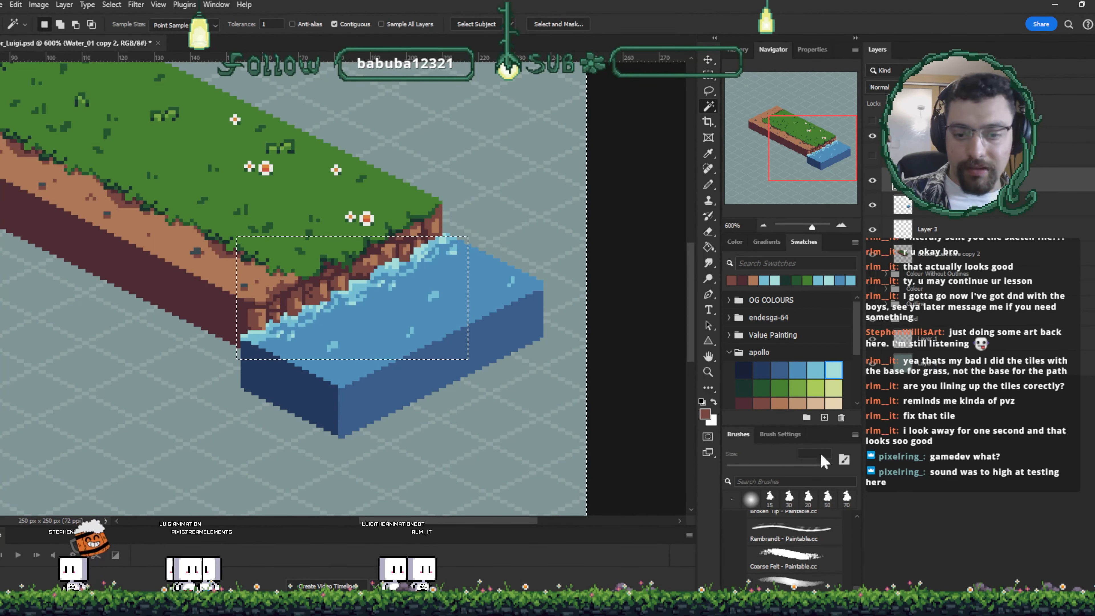
scroll(743, 373, down, 4)
click(743, 383)
key(g)
click(498, 217)
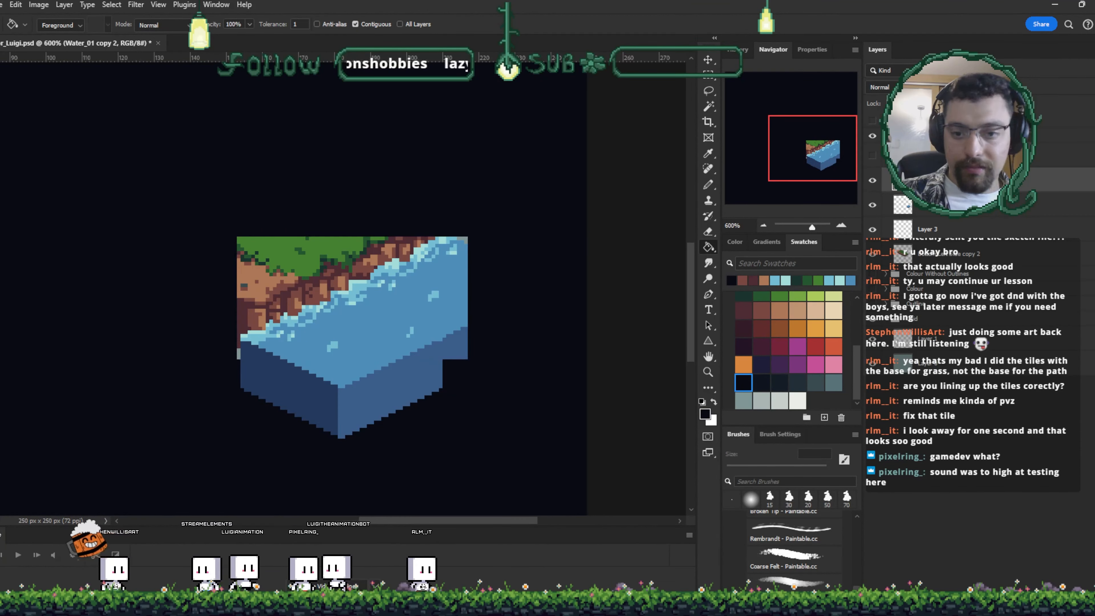
key(ctrl+z)
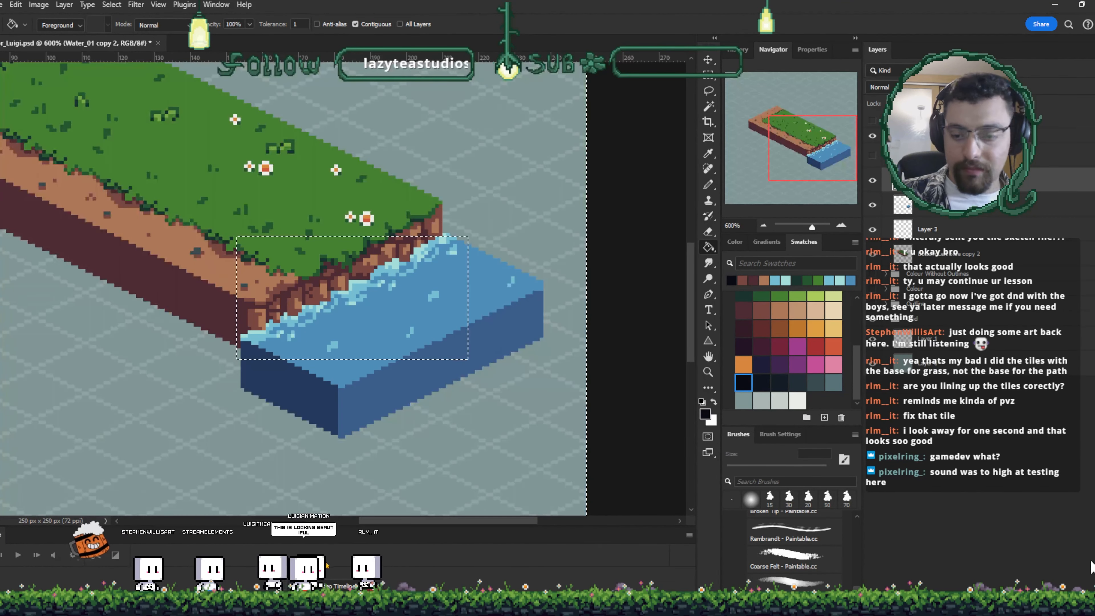
click(1083, 596)
click(547, 226)
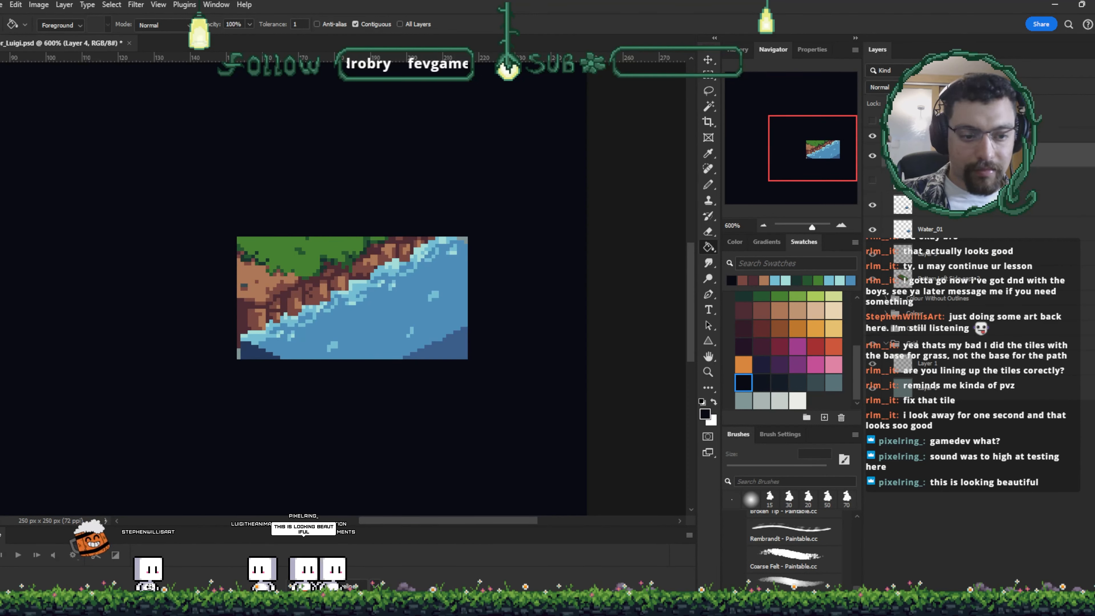
- Nudge the cropped preview layer a few pixels up and to the left
key(v)
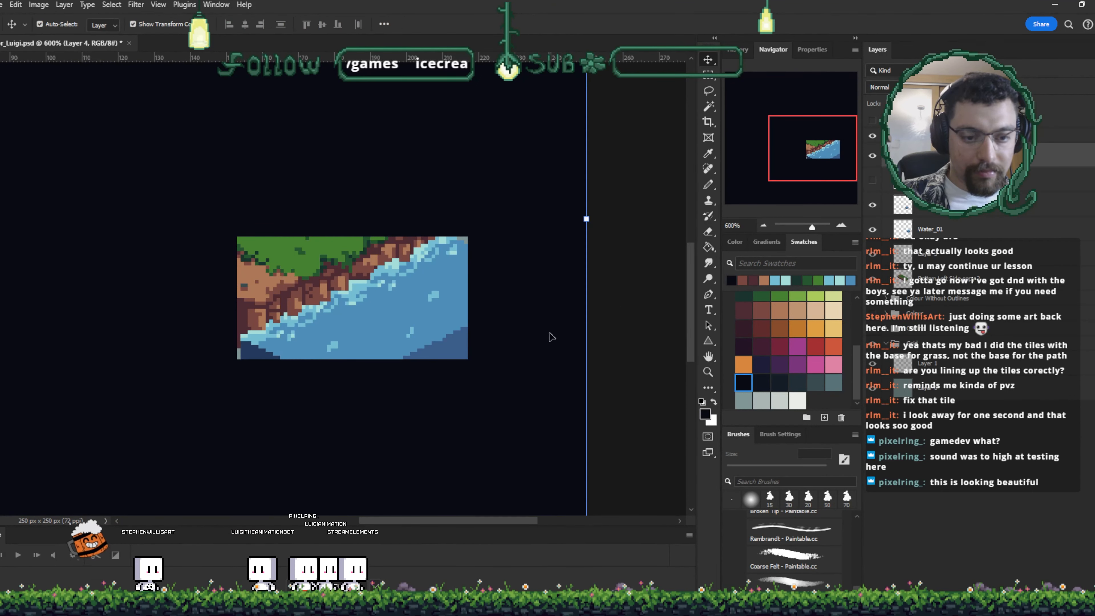
key(Right)
key(Up)
key(Left)
key(Up)
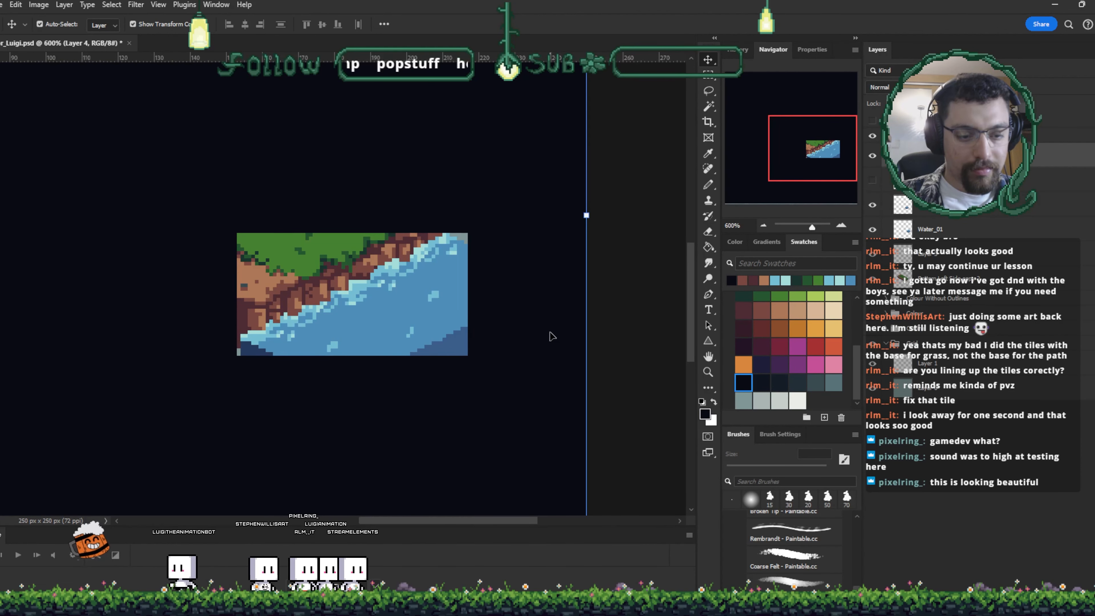
key(Left)
key(Left)
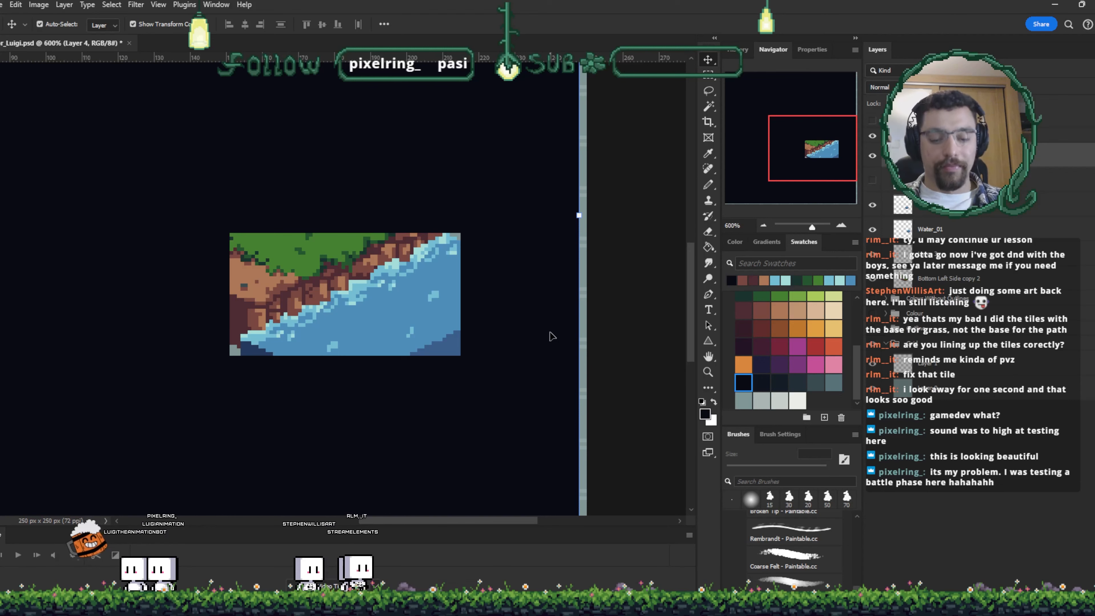
- Zoom in on the preview and nudge the layer up and down a few pixels to align it
key(ctrl+plus)
key(ctrl+plus)
key(ctrl+plus)
key(ctrl+plus)
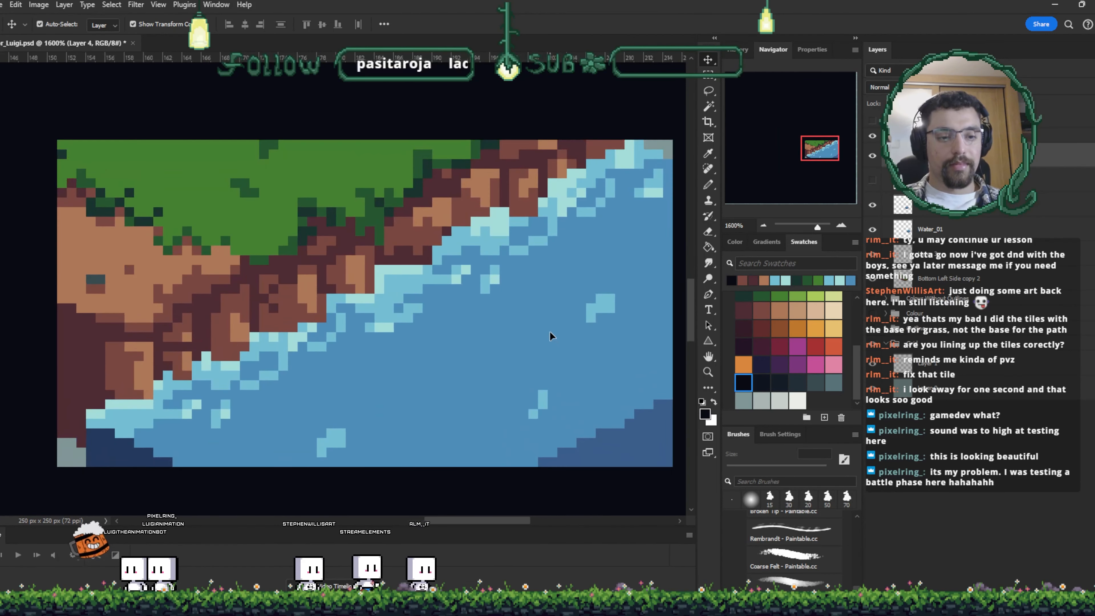
key(ctrl+minus)
scroll(550, 332, down, 2)
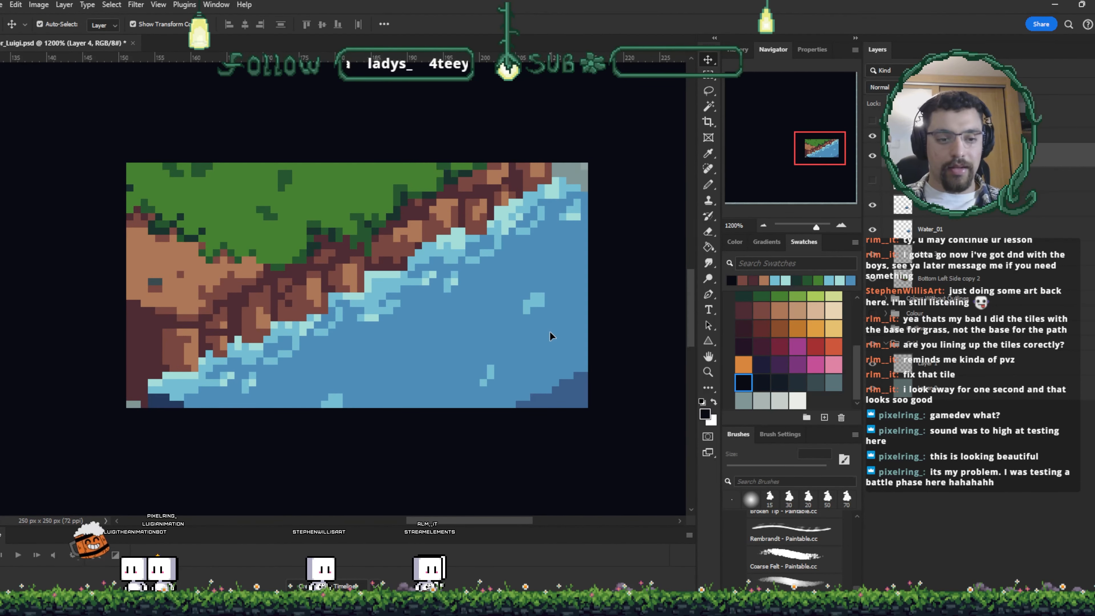
key(Up)
key(Up)
key(Up)
key(Up)
key(Up)
key(Up)
key(Up)
key(Up)
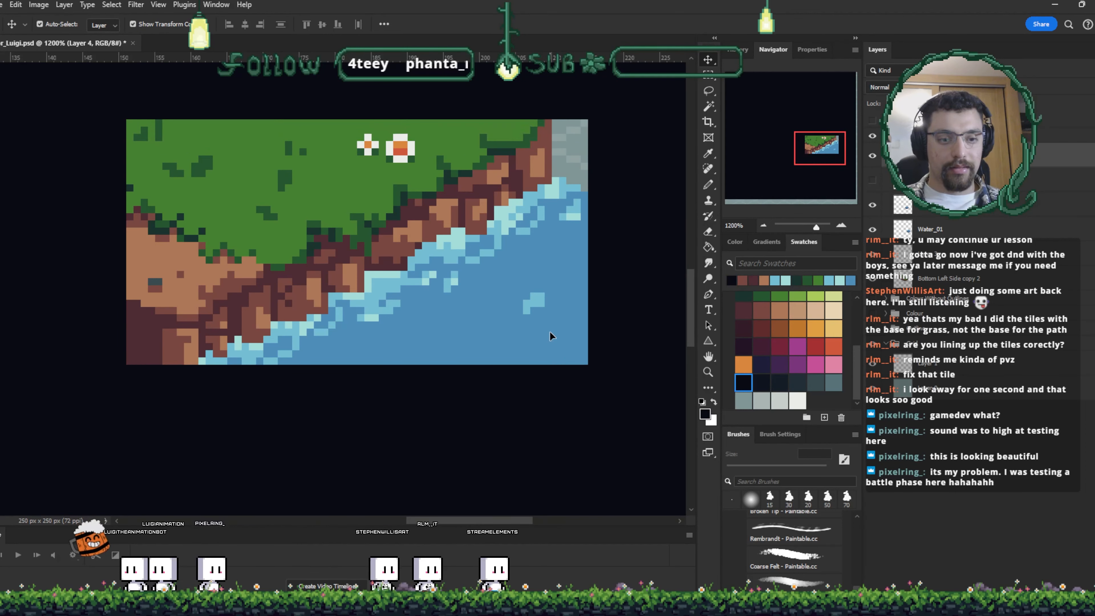
key(Up)
key(Down)
key(Down)
key(Down)
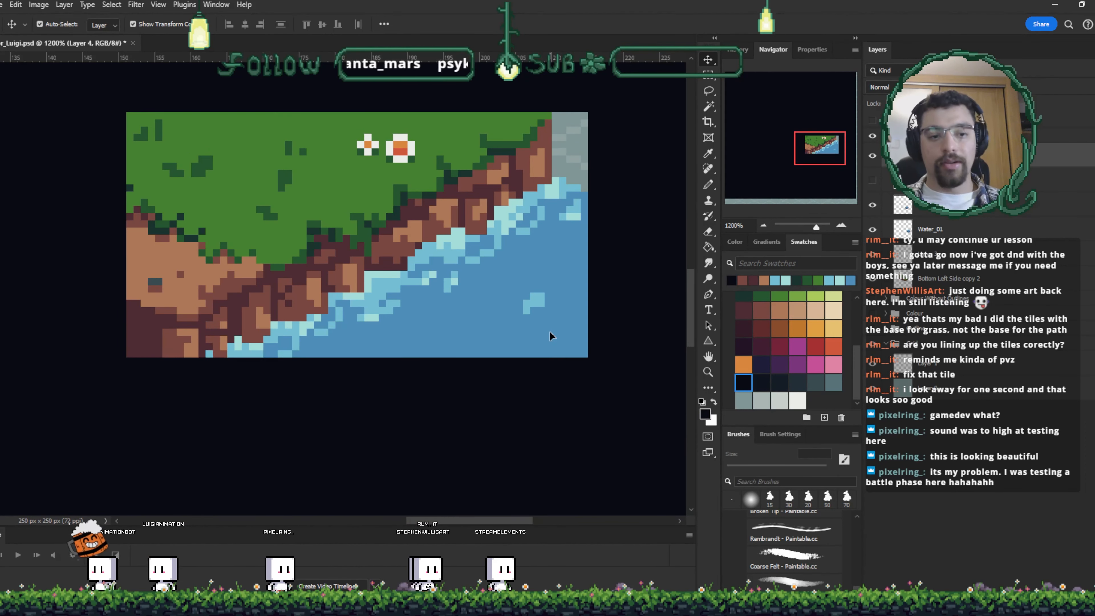
key(Down)
- Zoom out and back in to review the cropped tile preview
key(ctrl+minus)
key(ctrl+minus)
key(ctrl+minus)
key(ctrl+minus)
key(ctrl+minus)
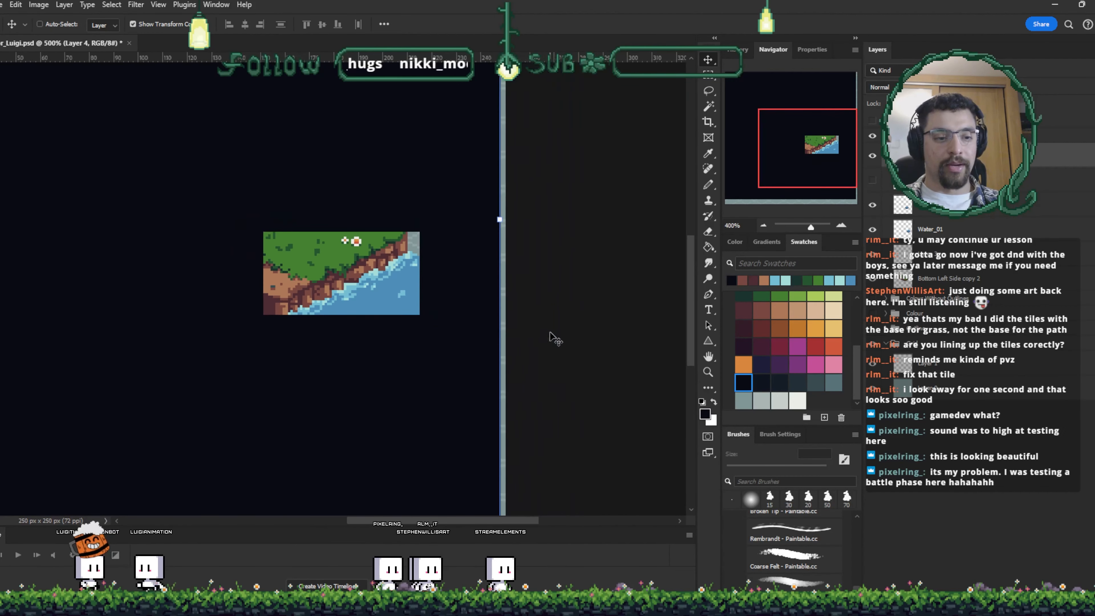
key(ctrl+minus)
key(ctrl+minus)
key(ctrl+plus)
key(ctrl+plus)
key(ctrl+plus)
key(ctrl+plus)
key(ctrl+plus)
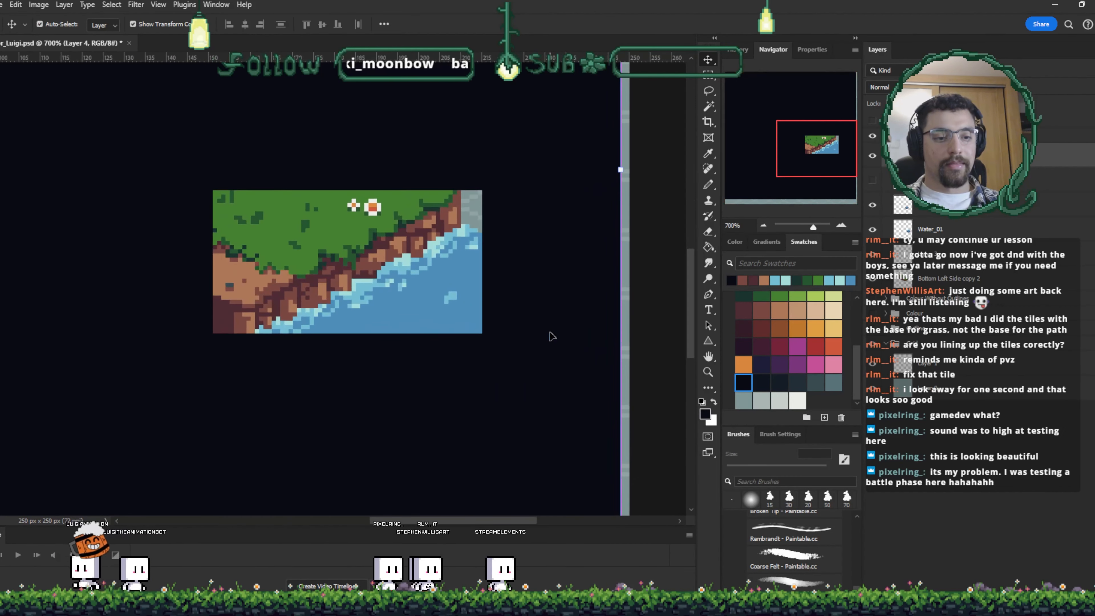
key(ctrl+plus)
key(ctrl+plus)
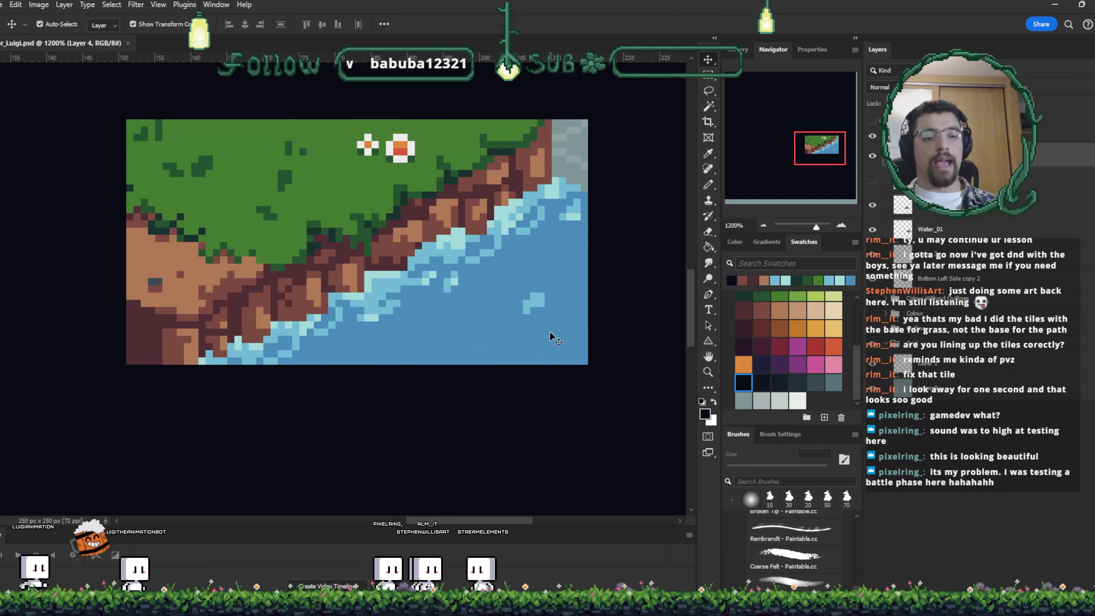